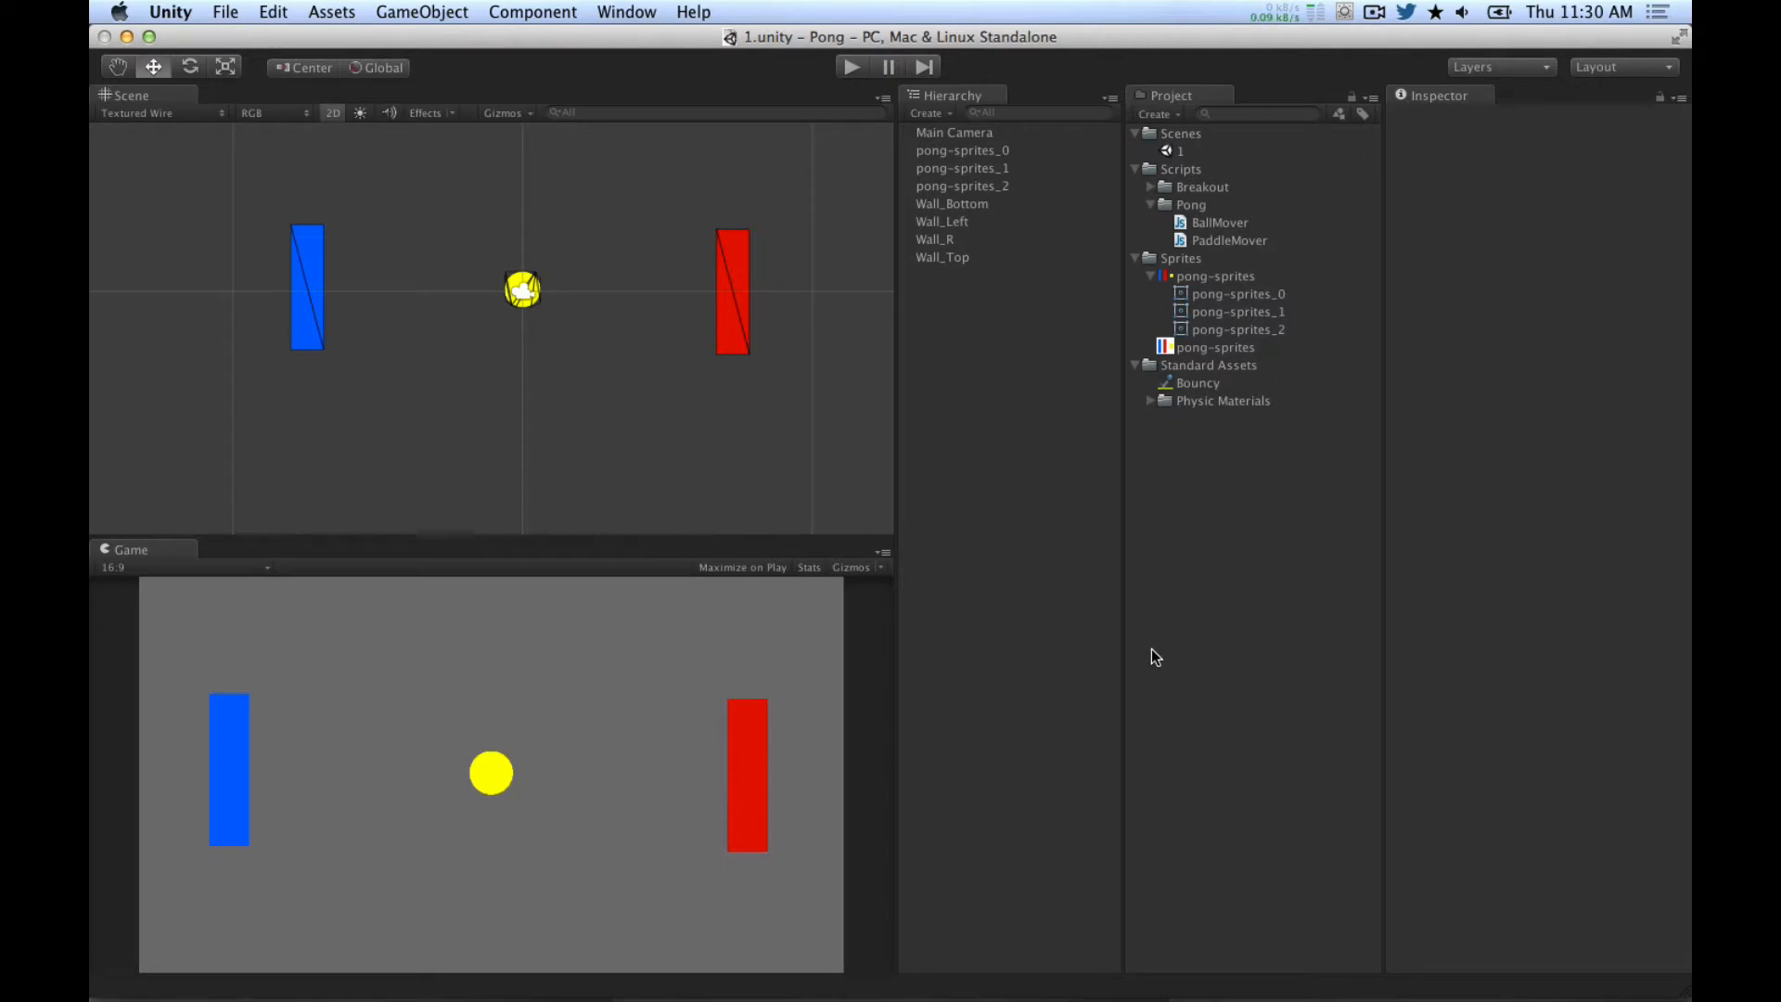
scroll(660, 403, "down", 3)
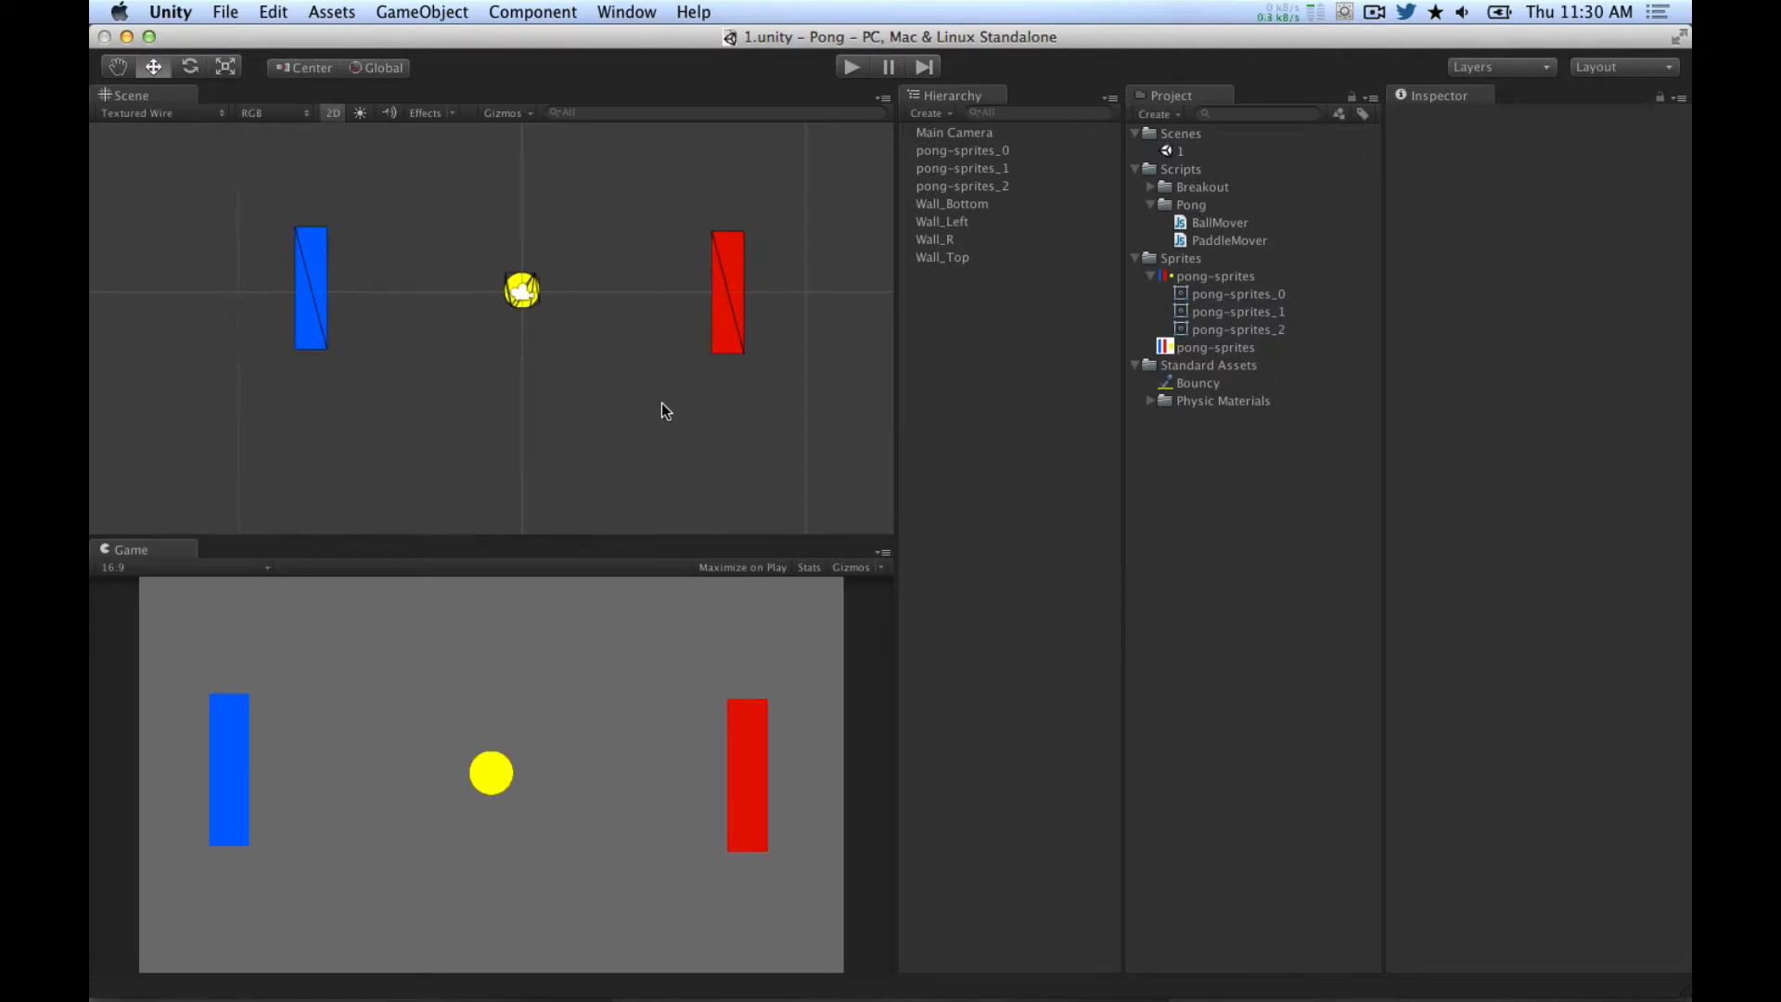
mouse_move(740, 296)
middle_mouse_down("shift")
mouse_move(720, 349)
mouse_move(719, 266)
mouse_move(730, 299)
middle_mouse_up("shift")
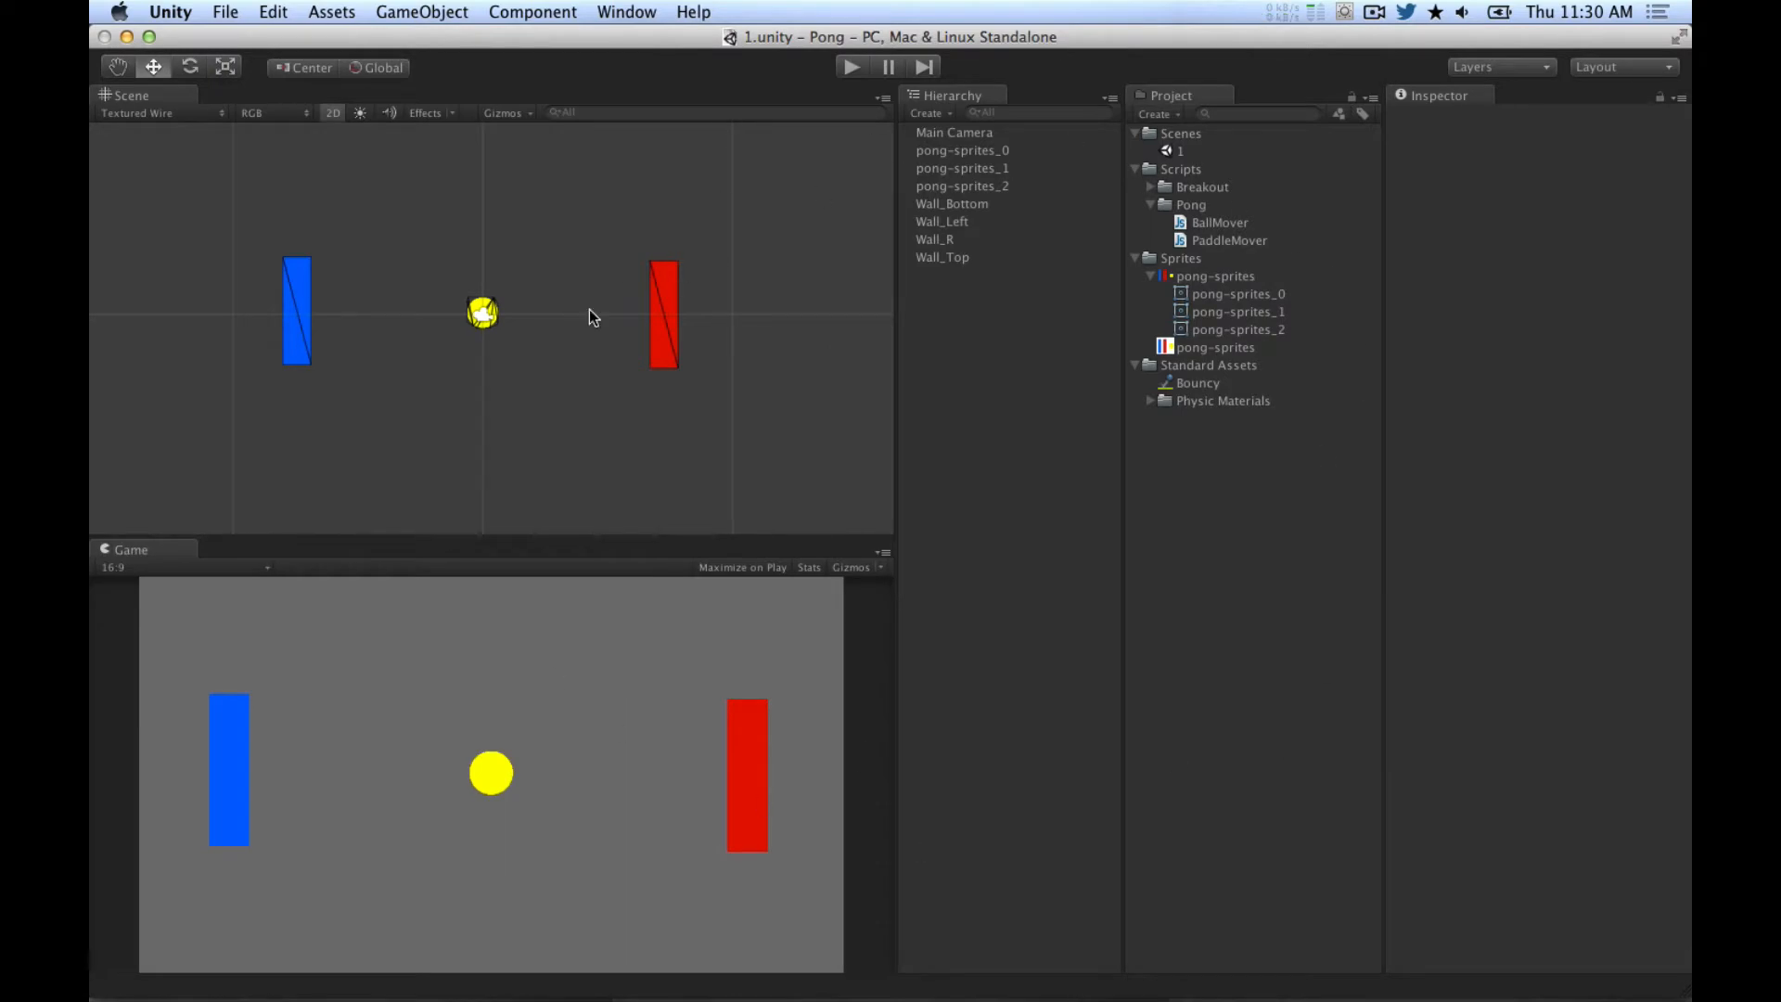
Step: Switch to Chrome and open the License Comparison from Unity's Download page
key("super+Tab")
key("super+Tab")
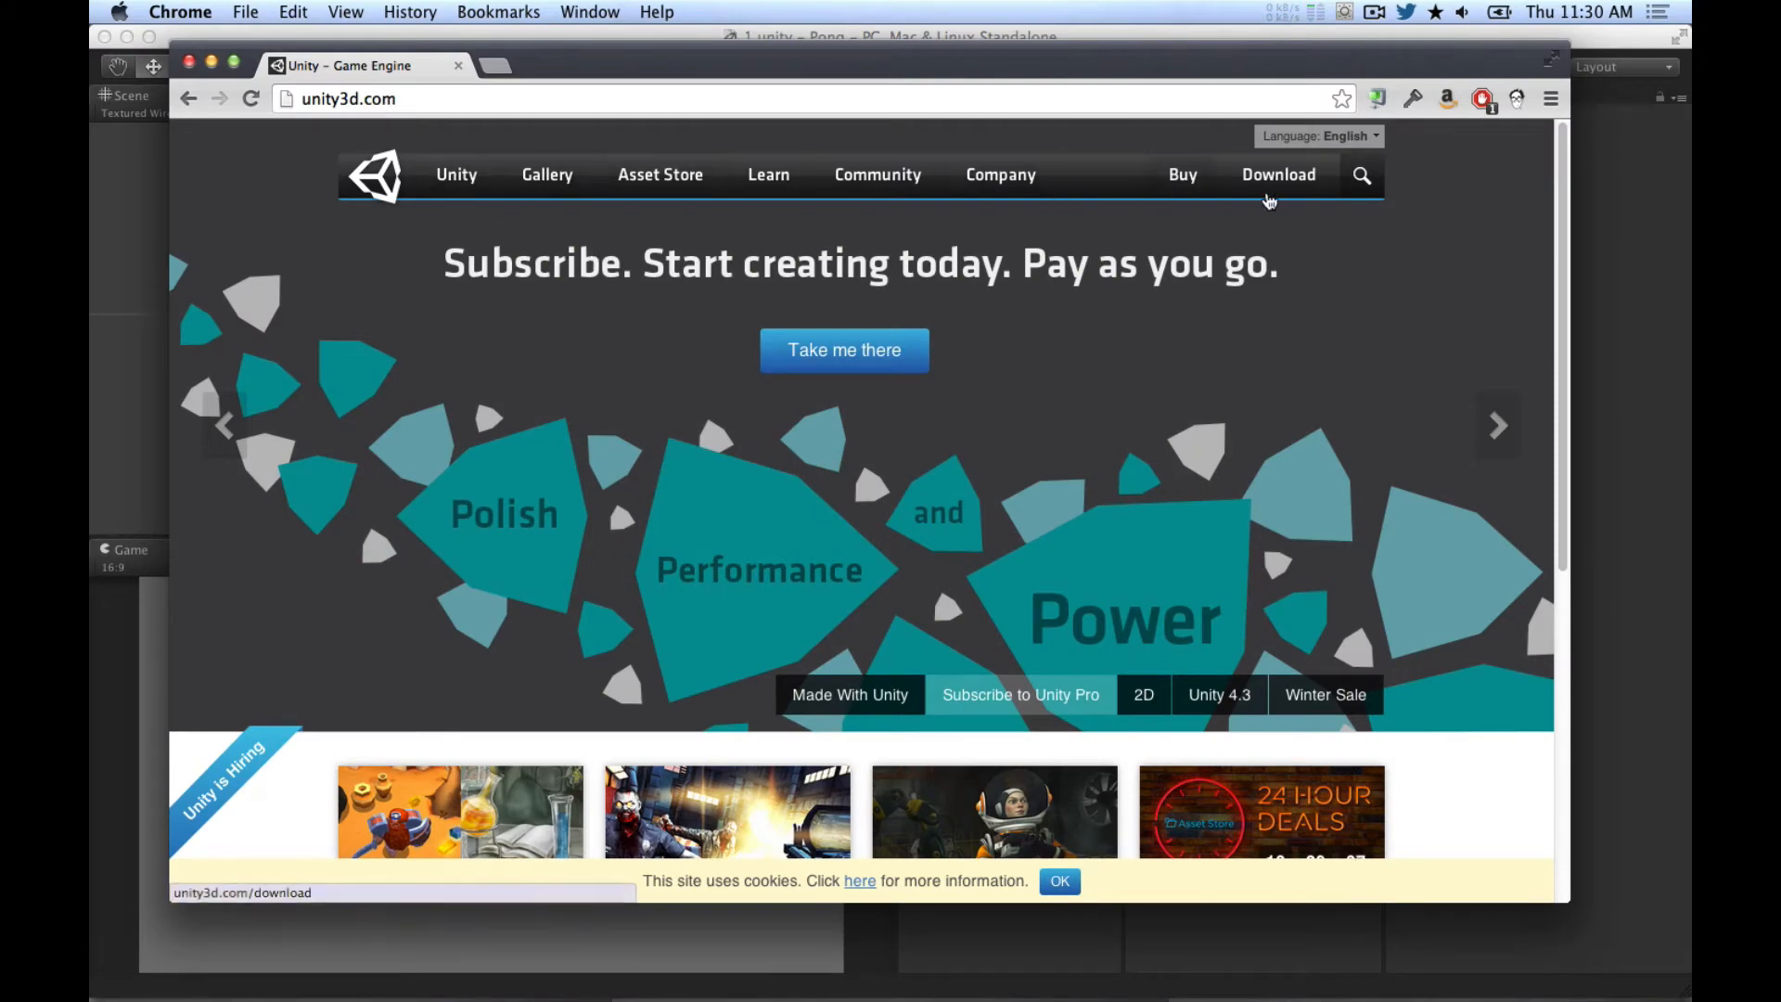
left_click(1310, 191)
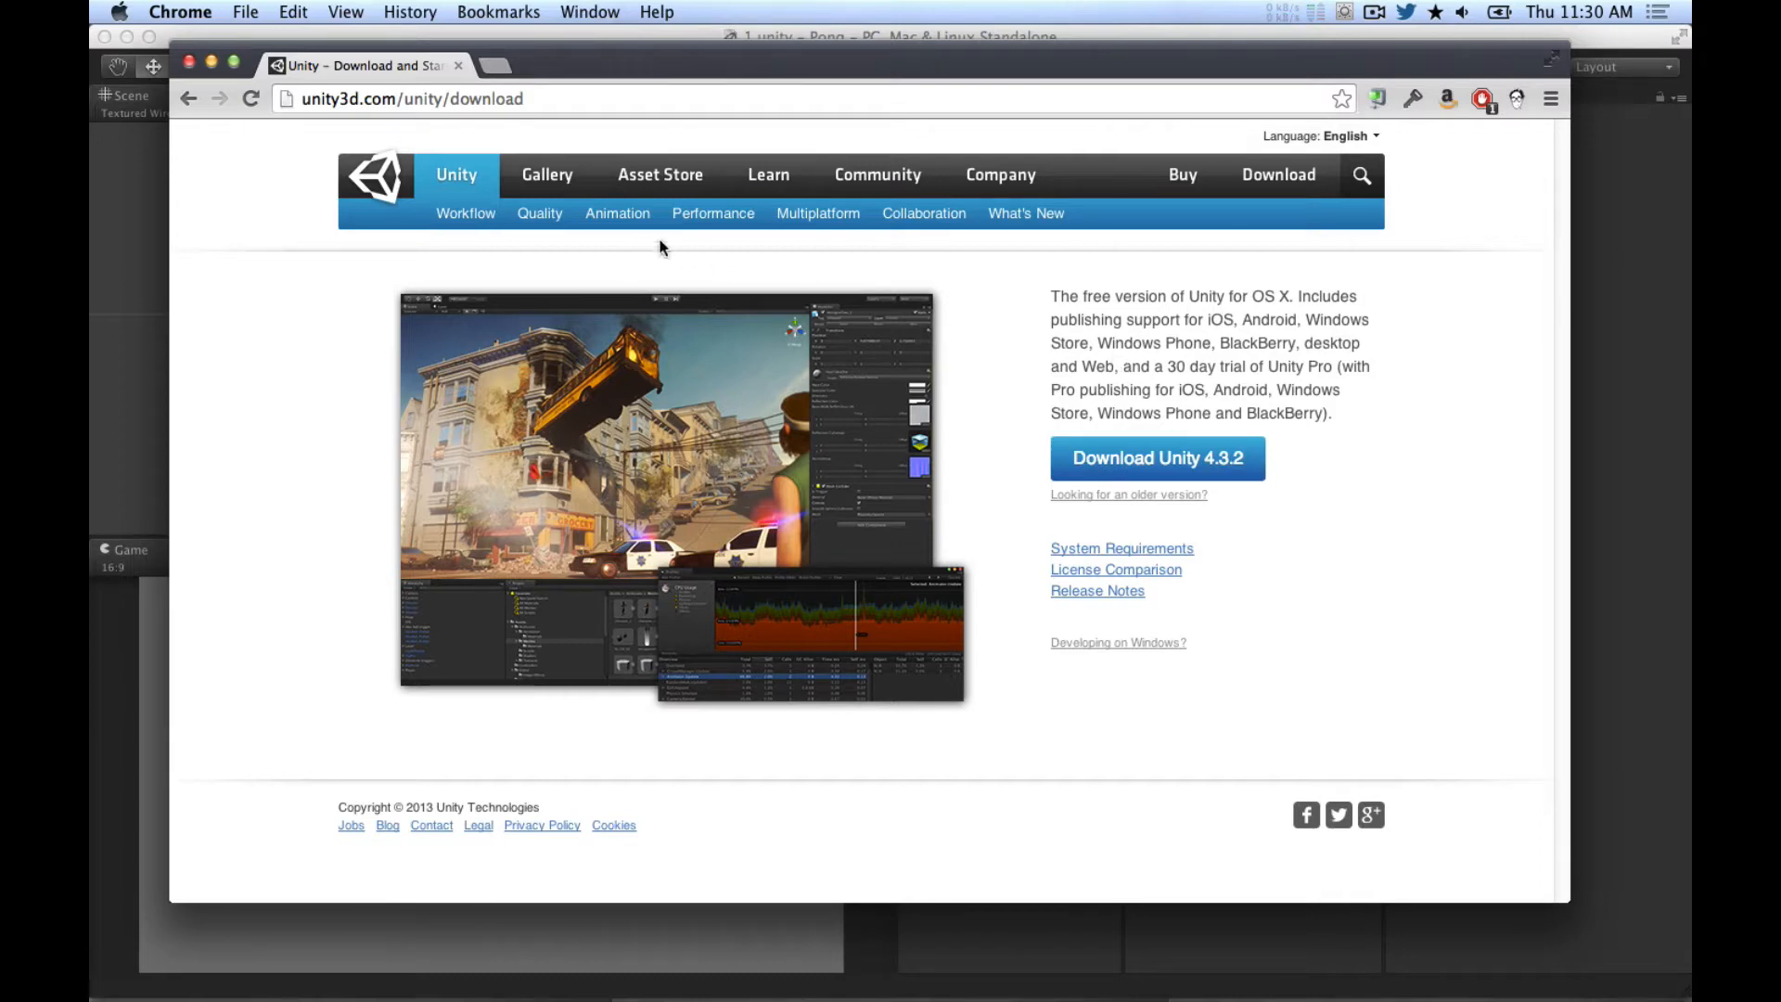
left_click(1104, 570)
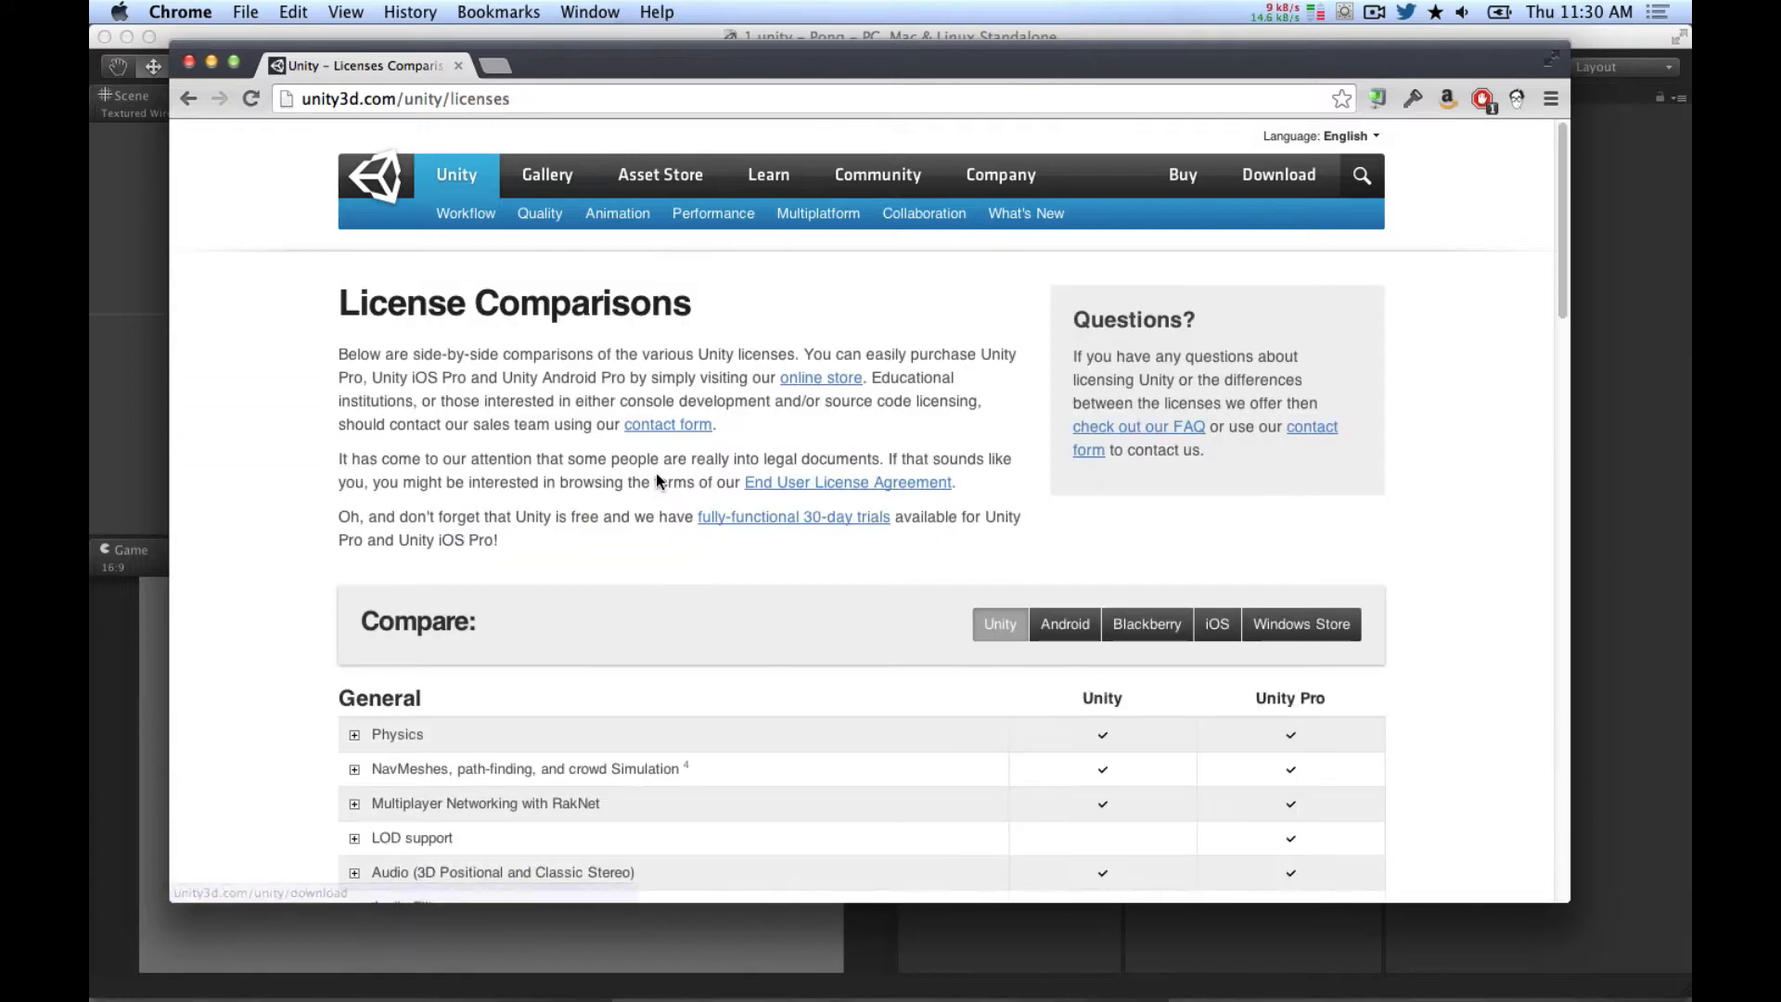
Step: Review the Unity versus Unity Pro feature comparison from General through Graphics, and return to the Unity editor
scroll(736, 696, "down", 5)
scroll(975, 572, "down", 2)
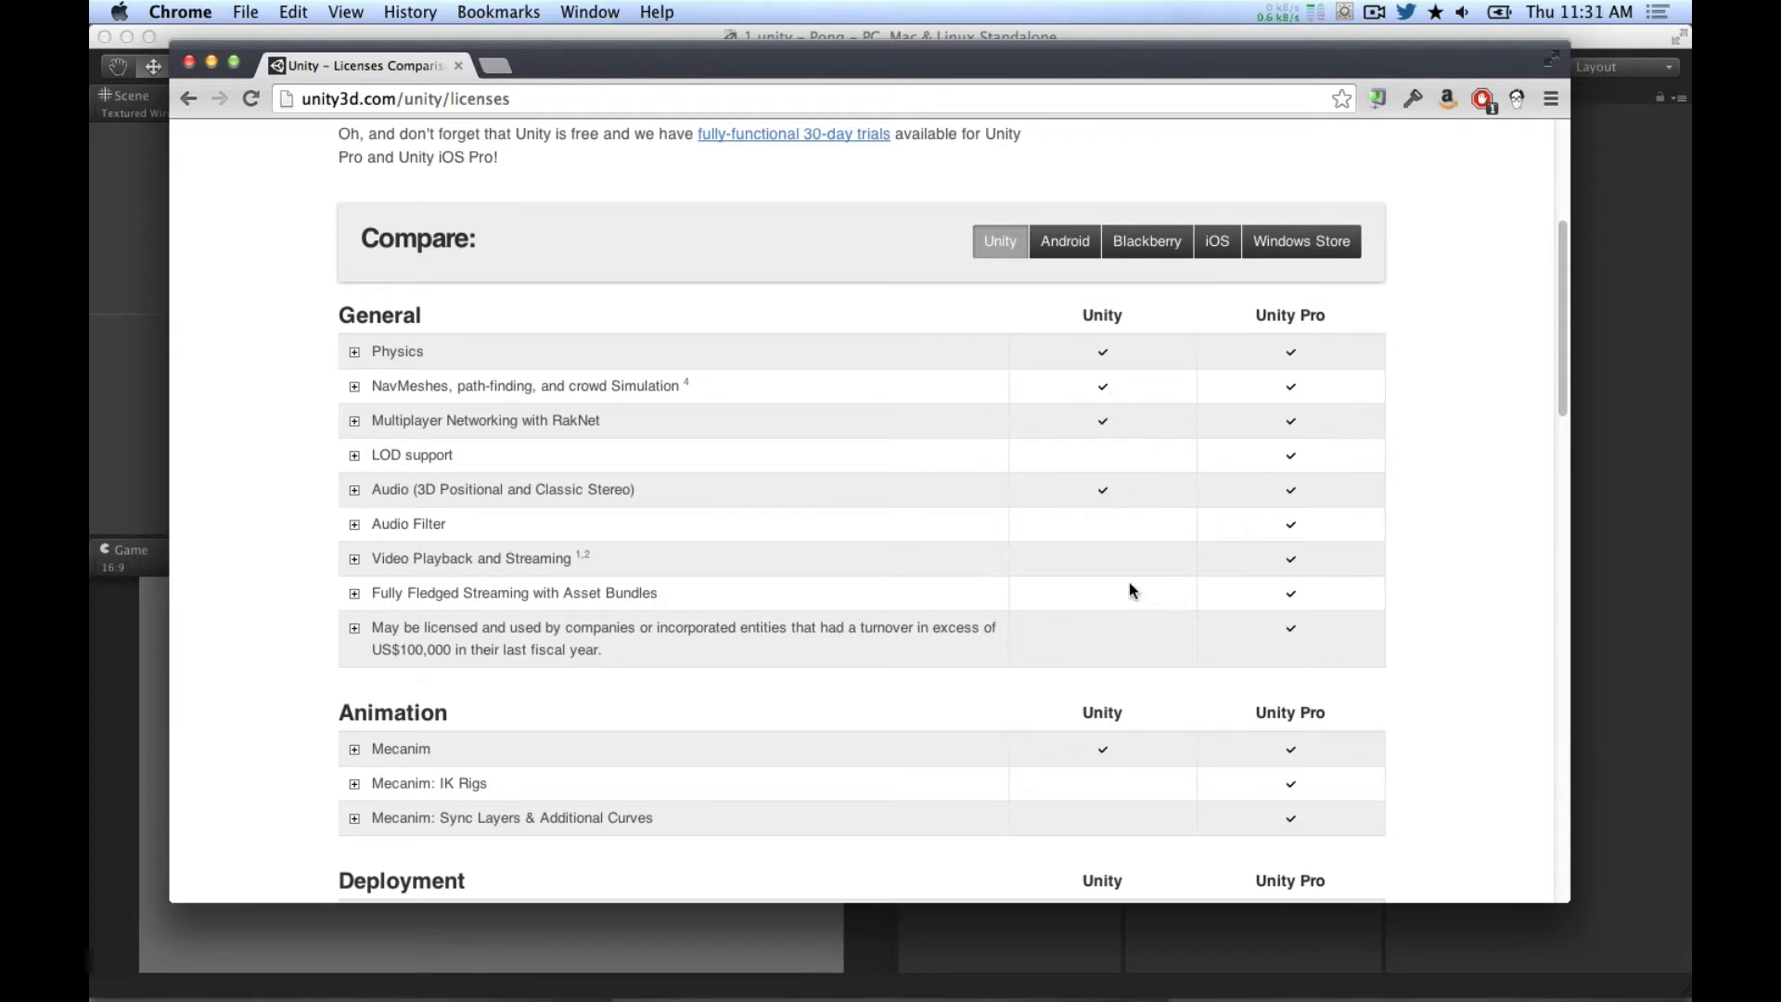
scroll(1141, 714, "down", 1)
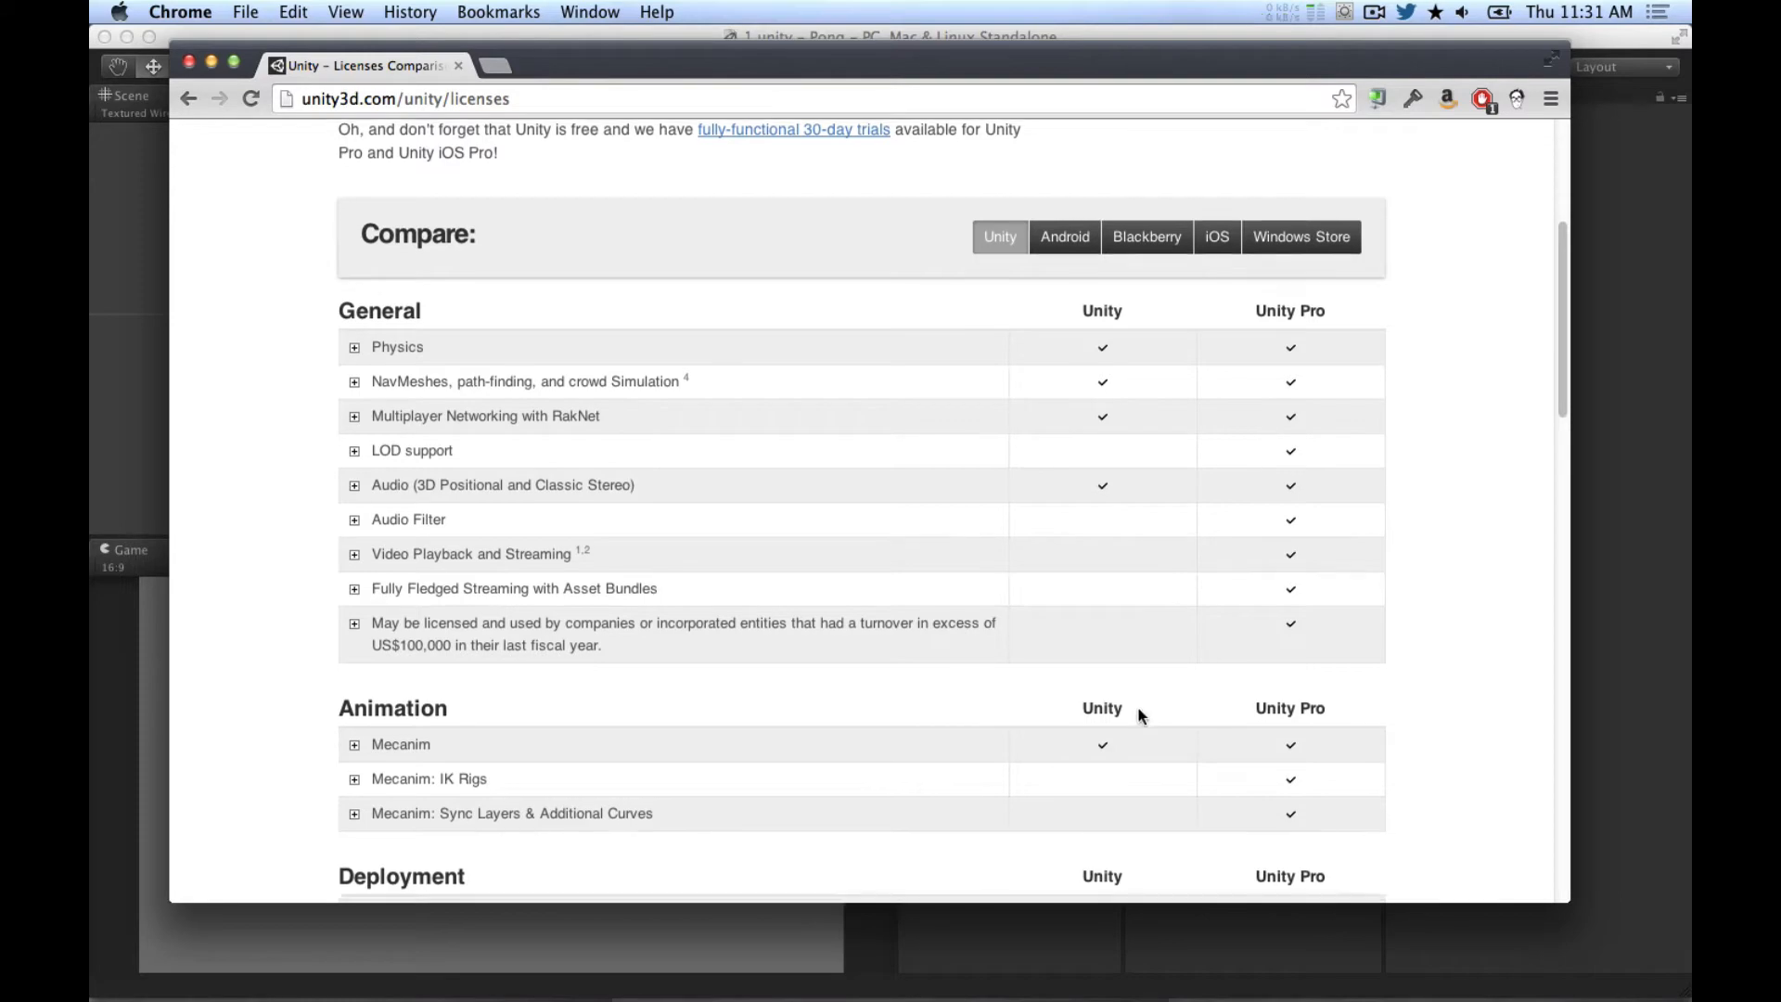
scroll(1184, 585, "down", 5)
scroll(1188, 599, "down", 2)
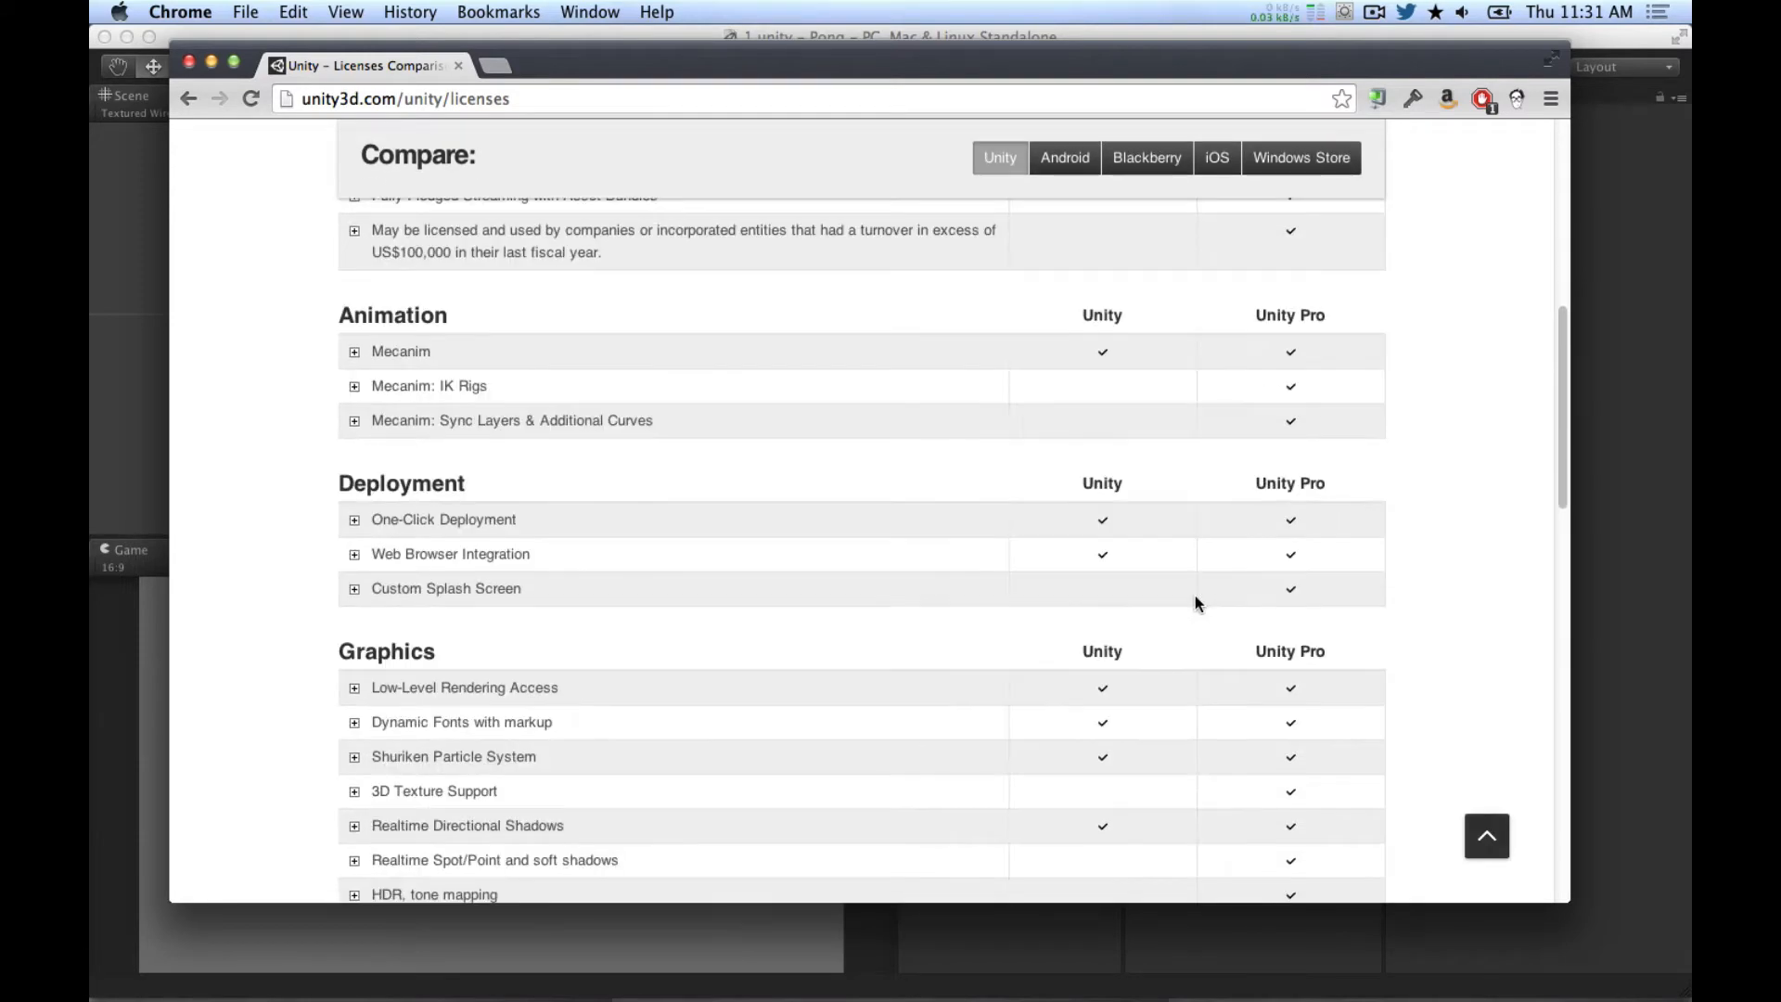
scroll(680, 607, "down", 3)
scroll(928, 520, "down", 3)
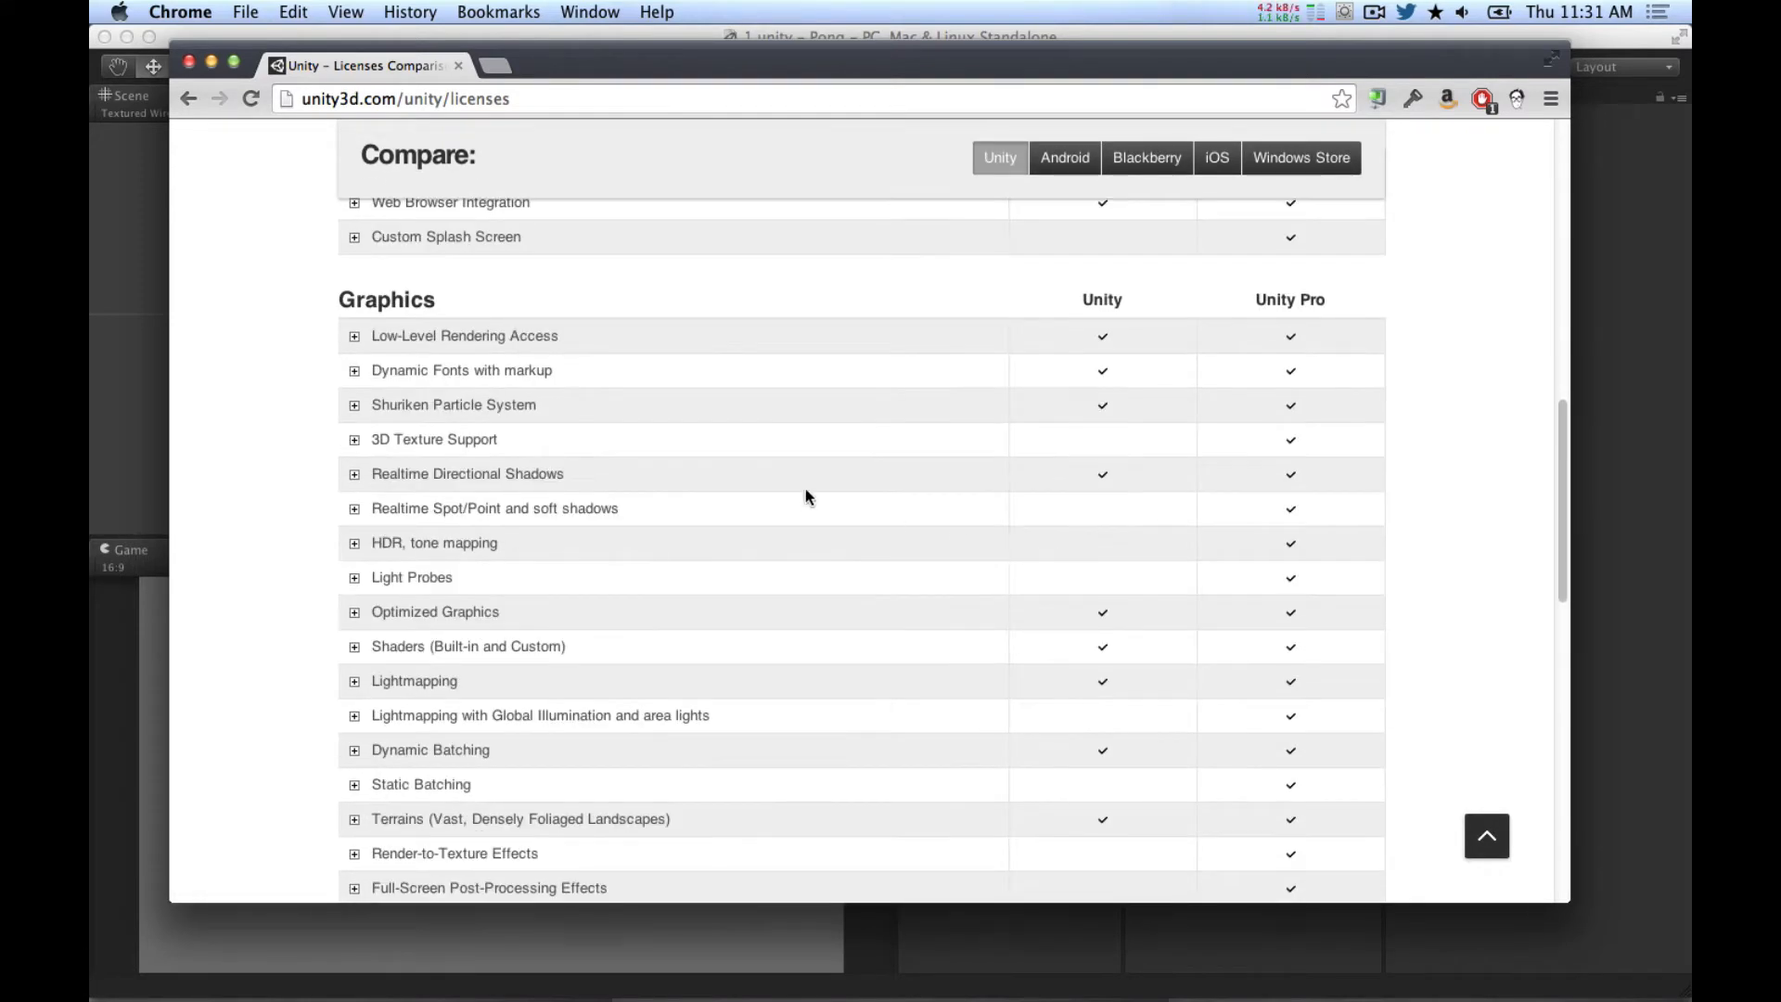
left_click(143, 425)
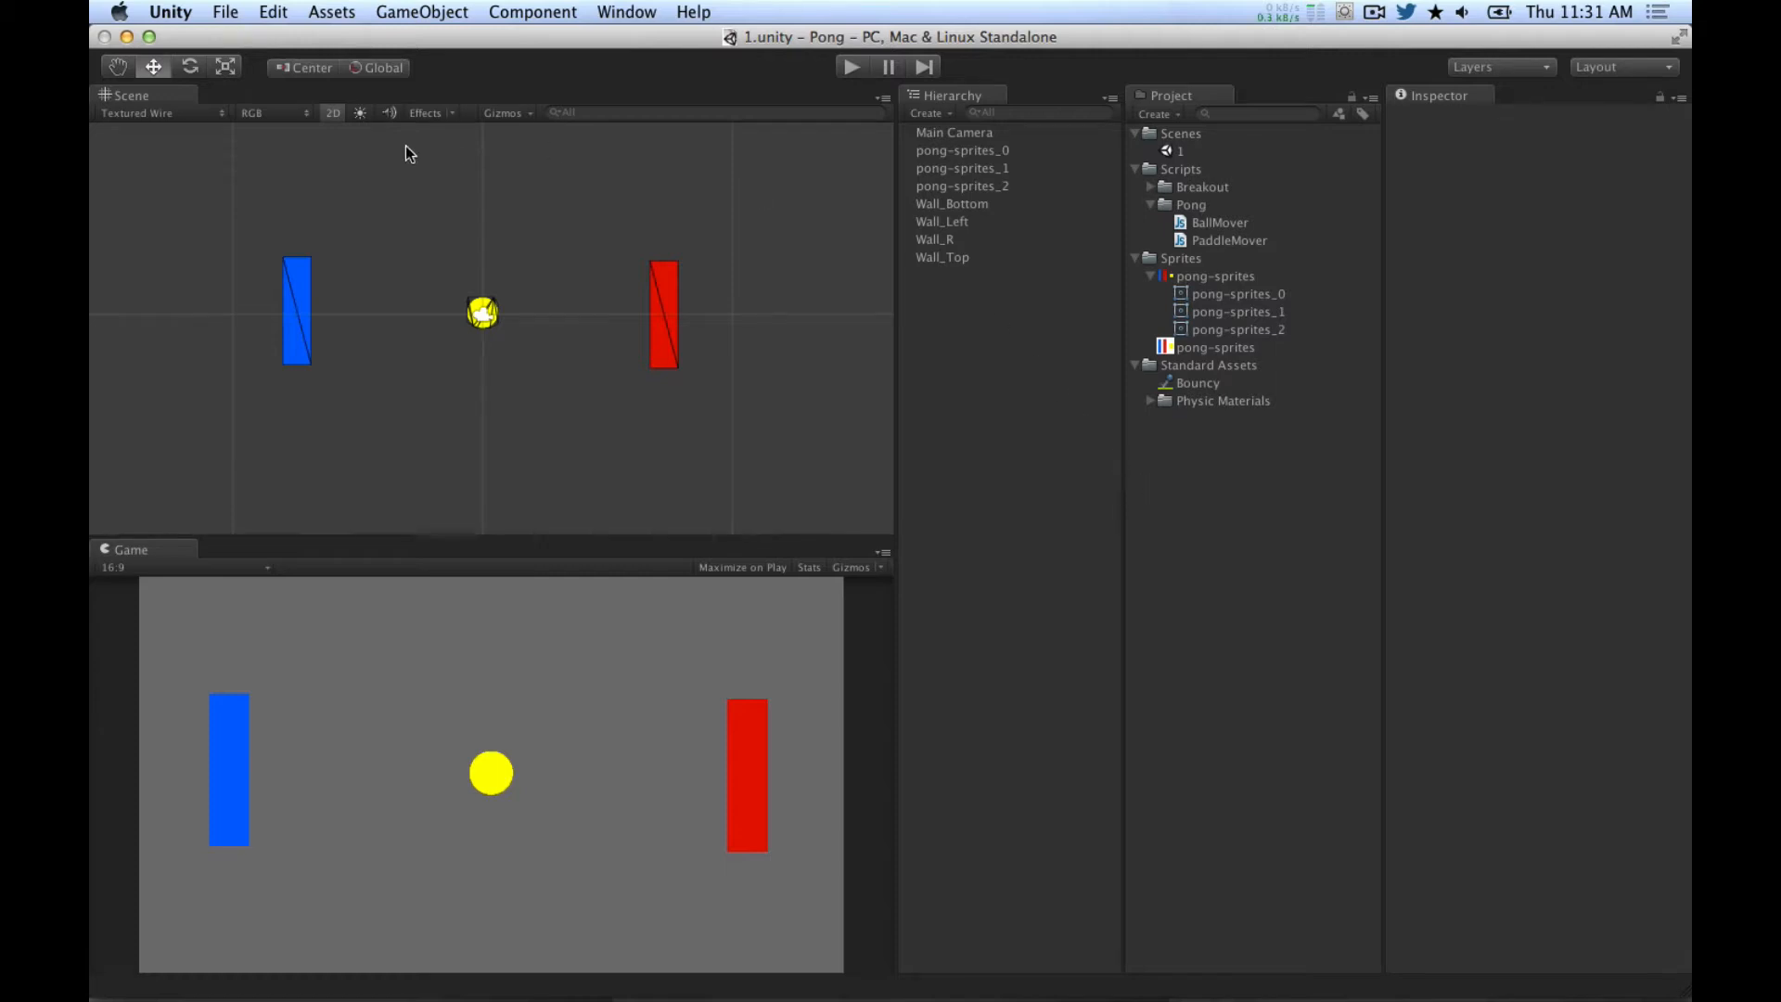
Step: View the Pong scene in 3D perspective from an angle and return the Scene view to 2D around the paddles
left_click(330, 114)
left_click_drag(427, 377, 499, 327, "alt")
left_click_drag(636, 291, 632, 359, "alt")
key("w")
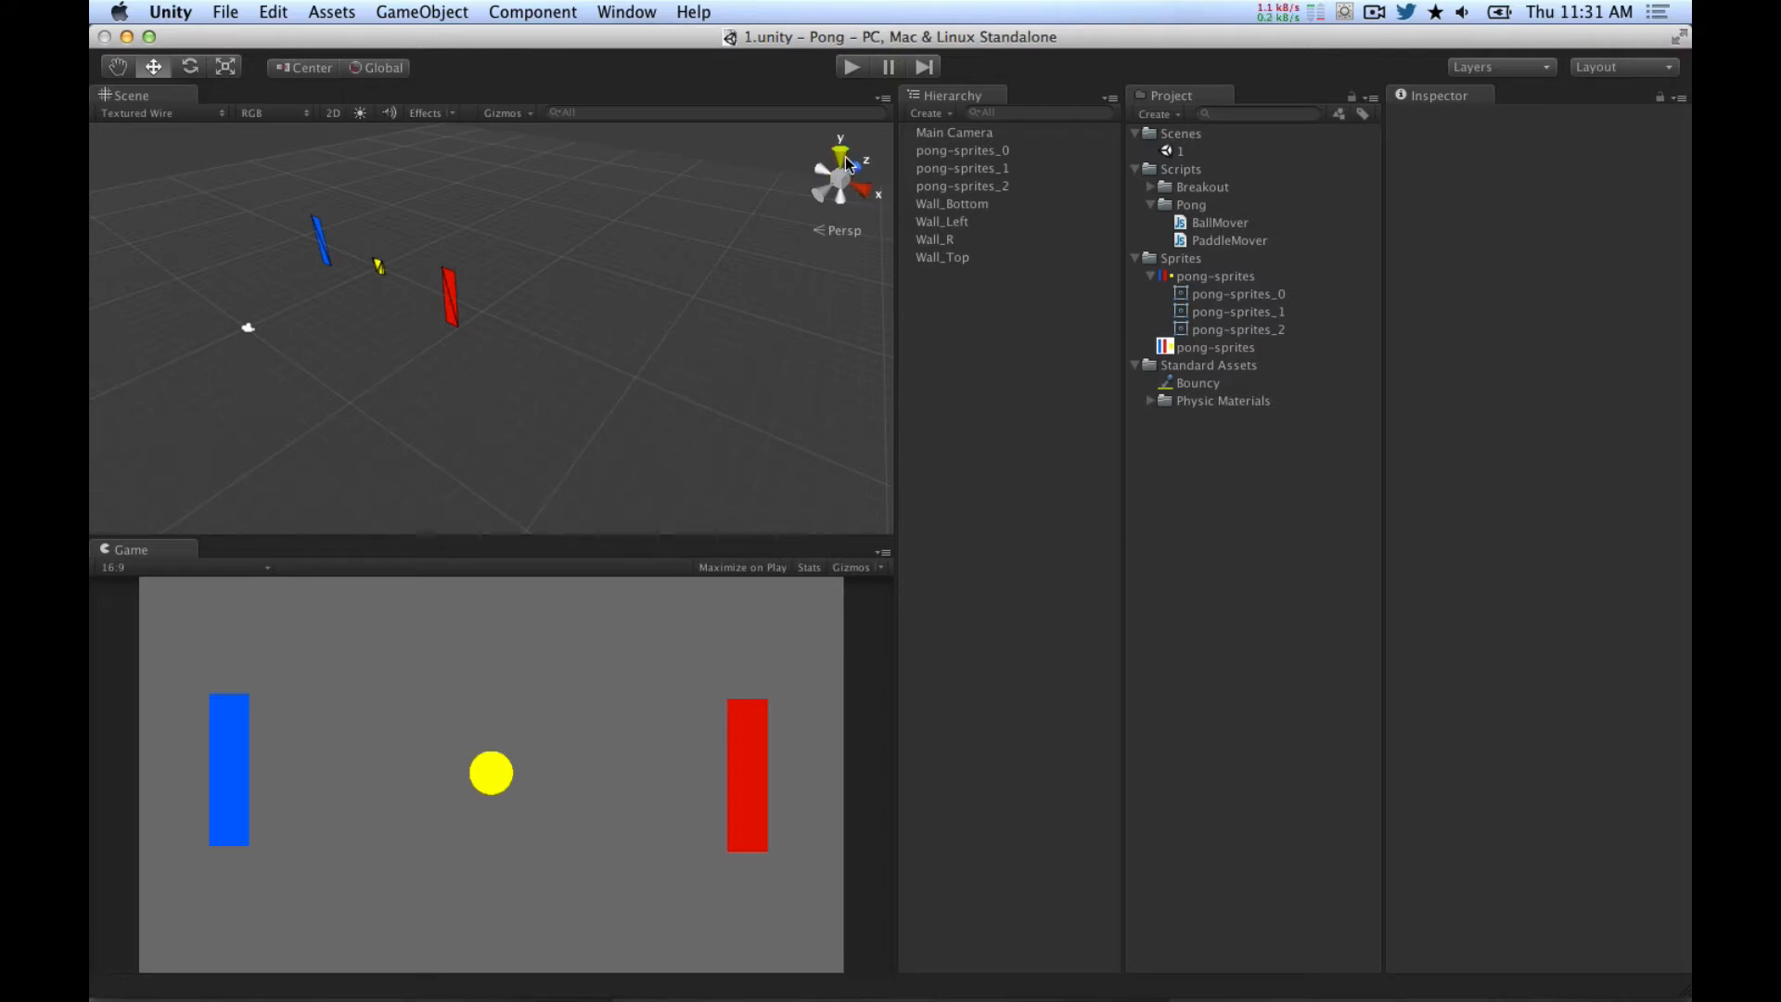
left_click(334, 113)
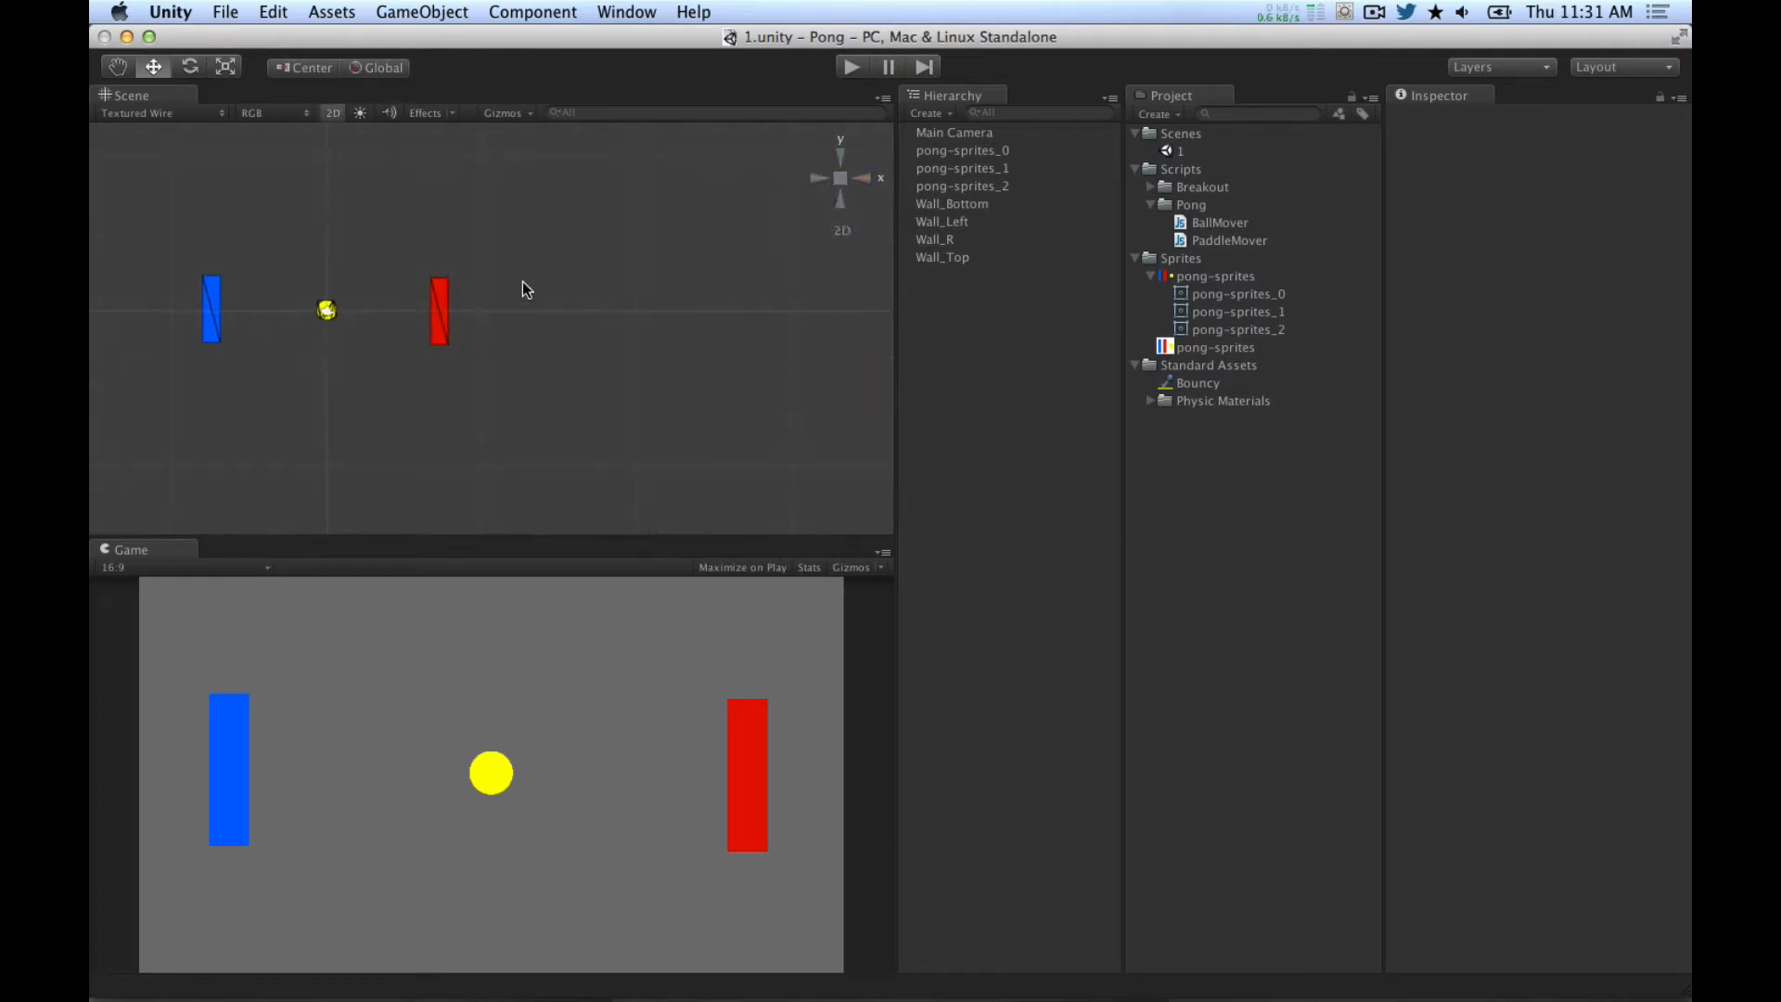
middle_click_drag(522, 281, 521, 354)
scroll(542, 354, "up", 2)
scroll(543, 355, "up", 1)
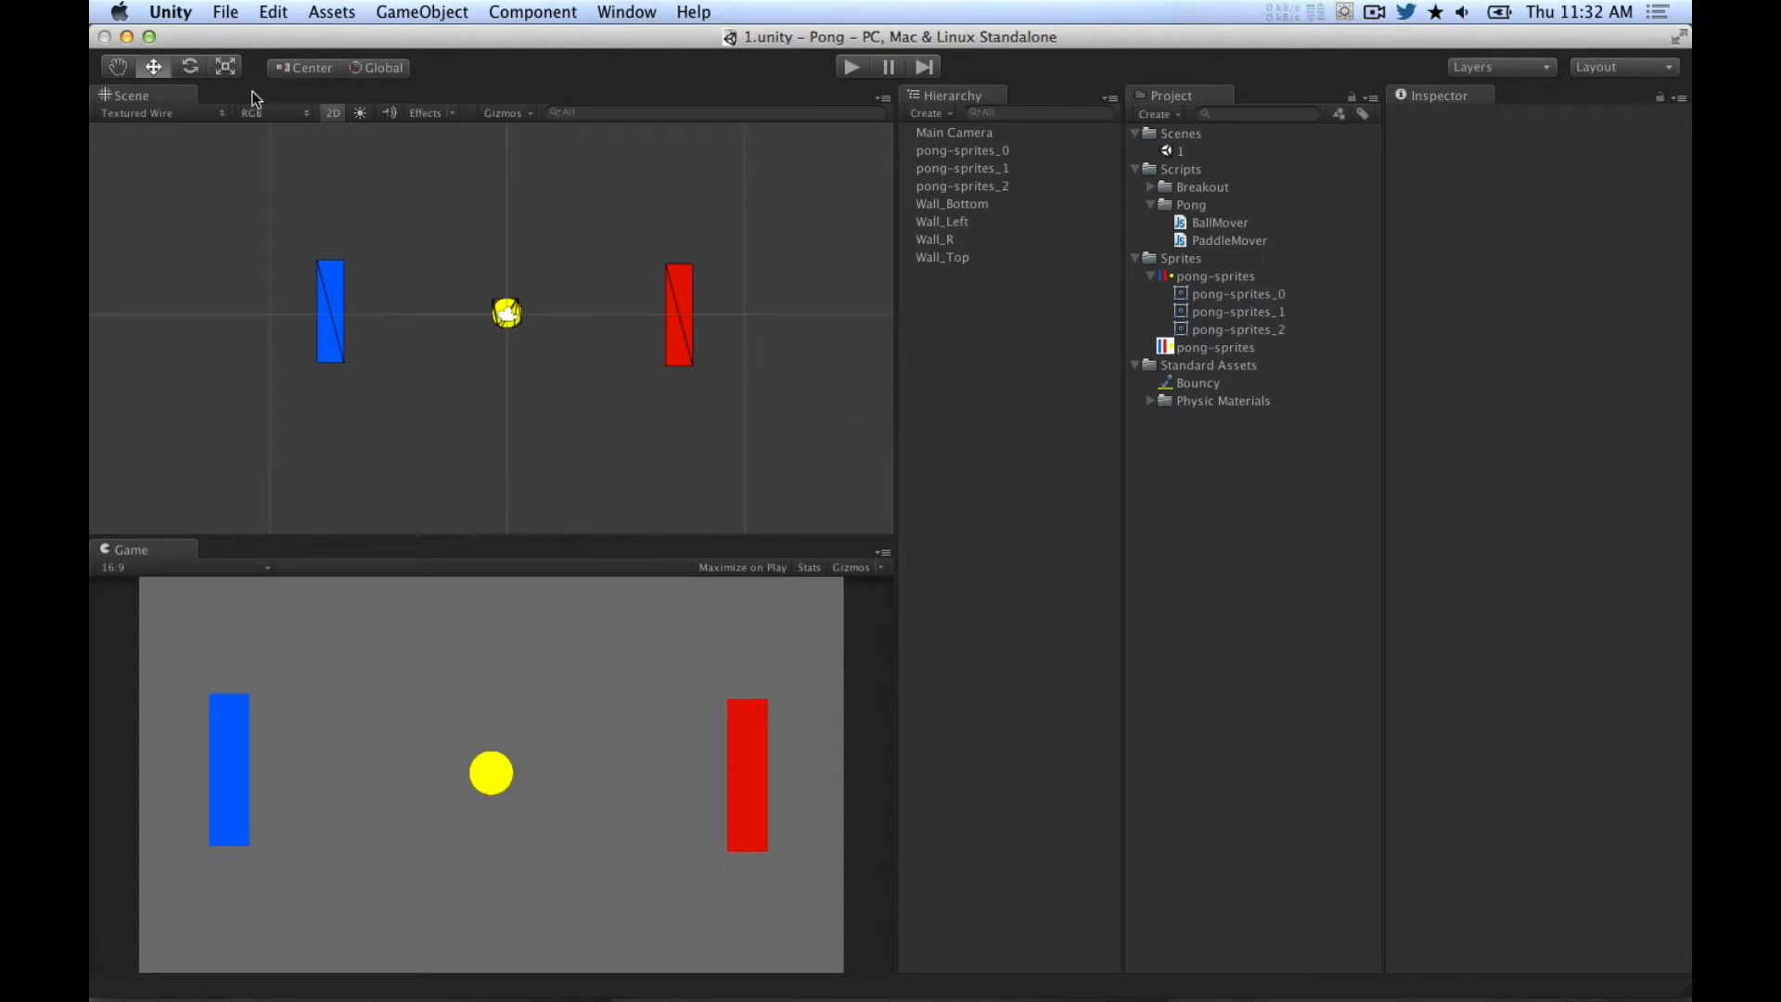
Step: Create a new scene in the Pong project
left_click(226, 11)
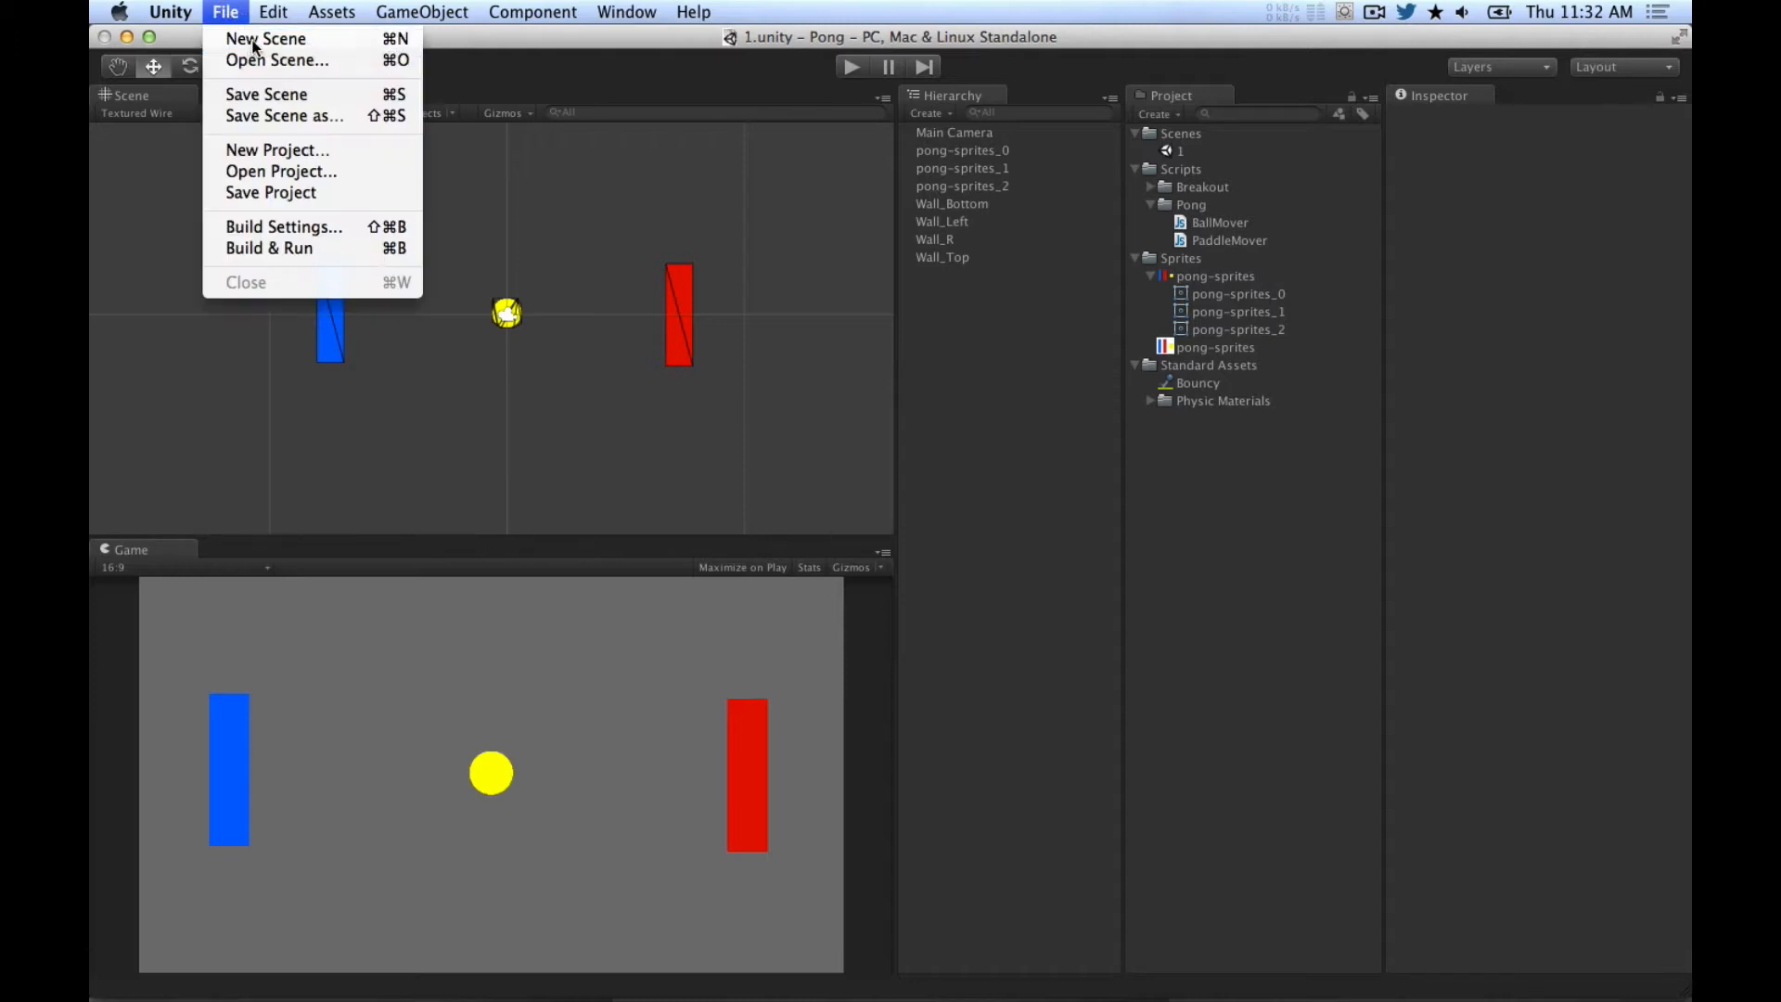
left_click(252, 32)
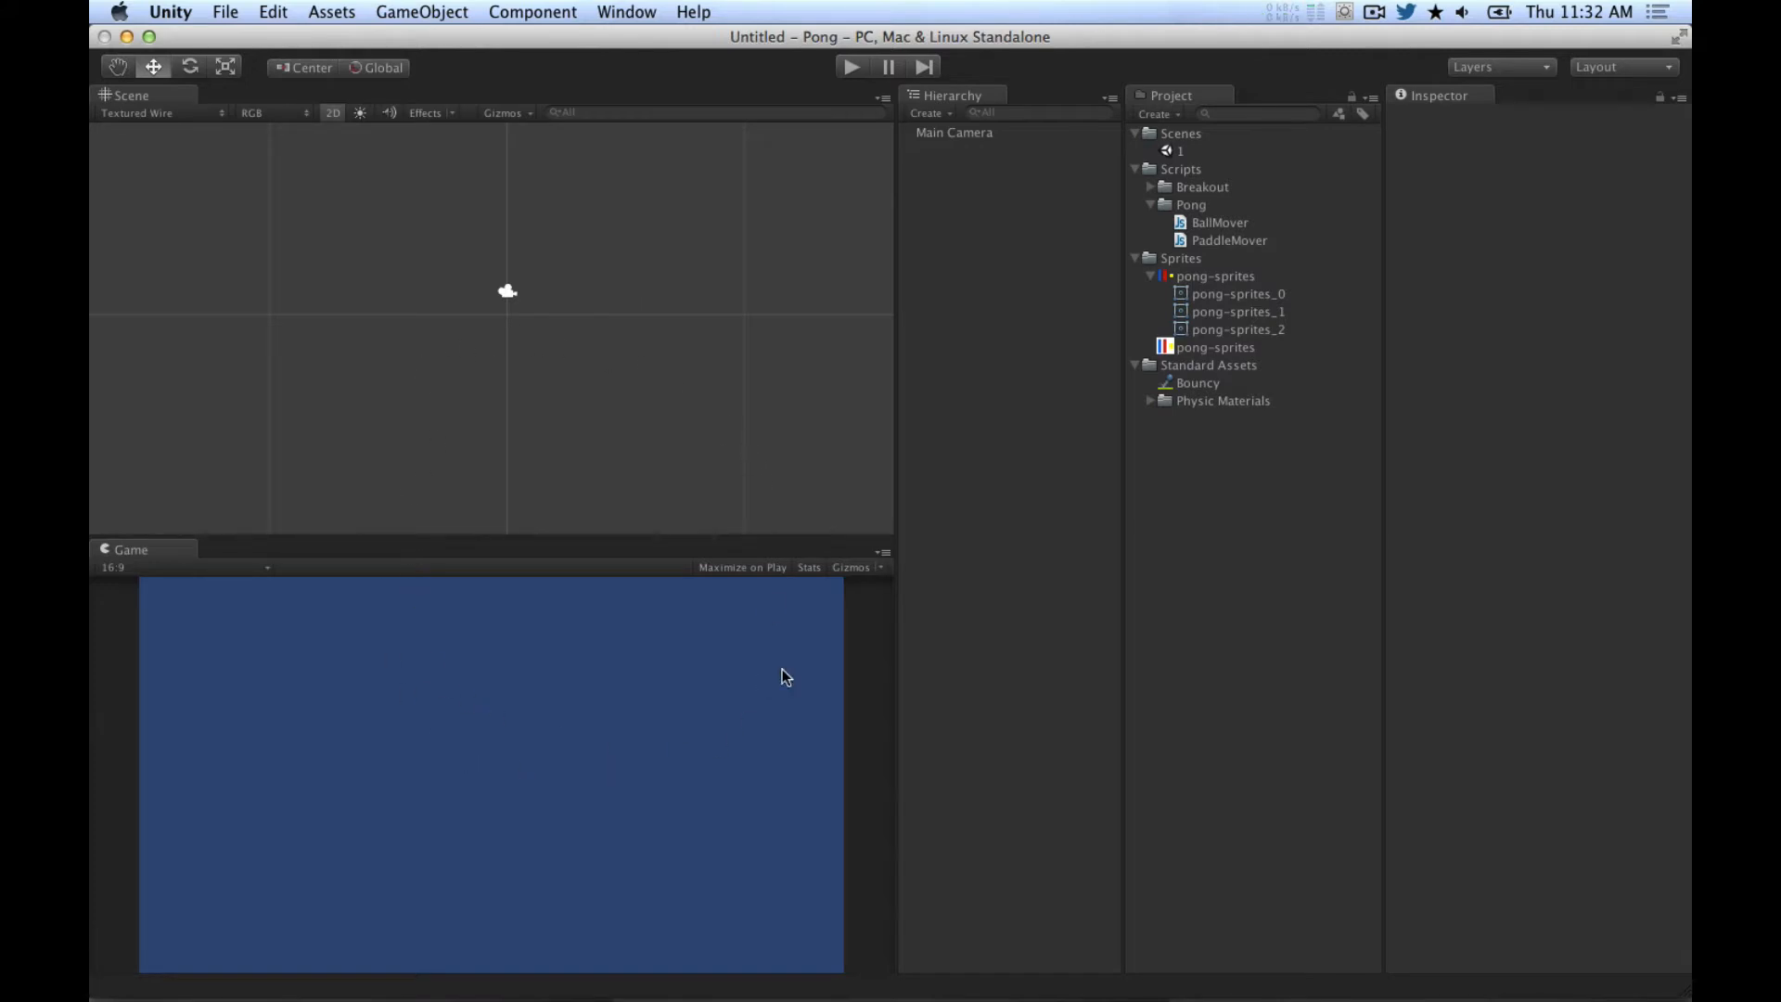
scroll(555, 297, "up", 5)
middle_click_drag(696, 356, 714, 405)
Step: Save the new scene as 2 in the project's Scenes folder
key("super+s")
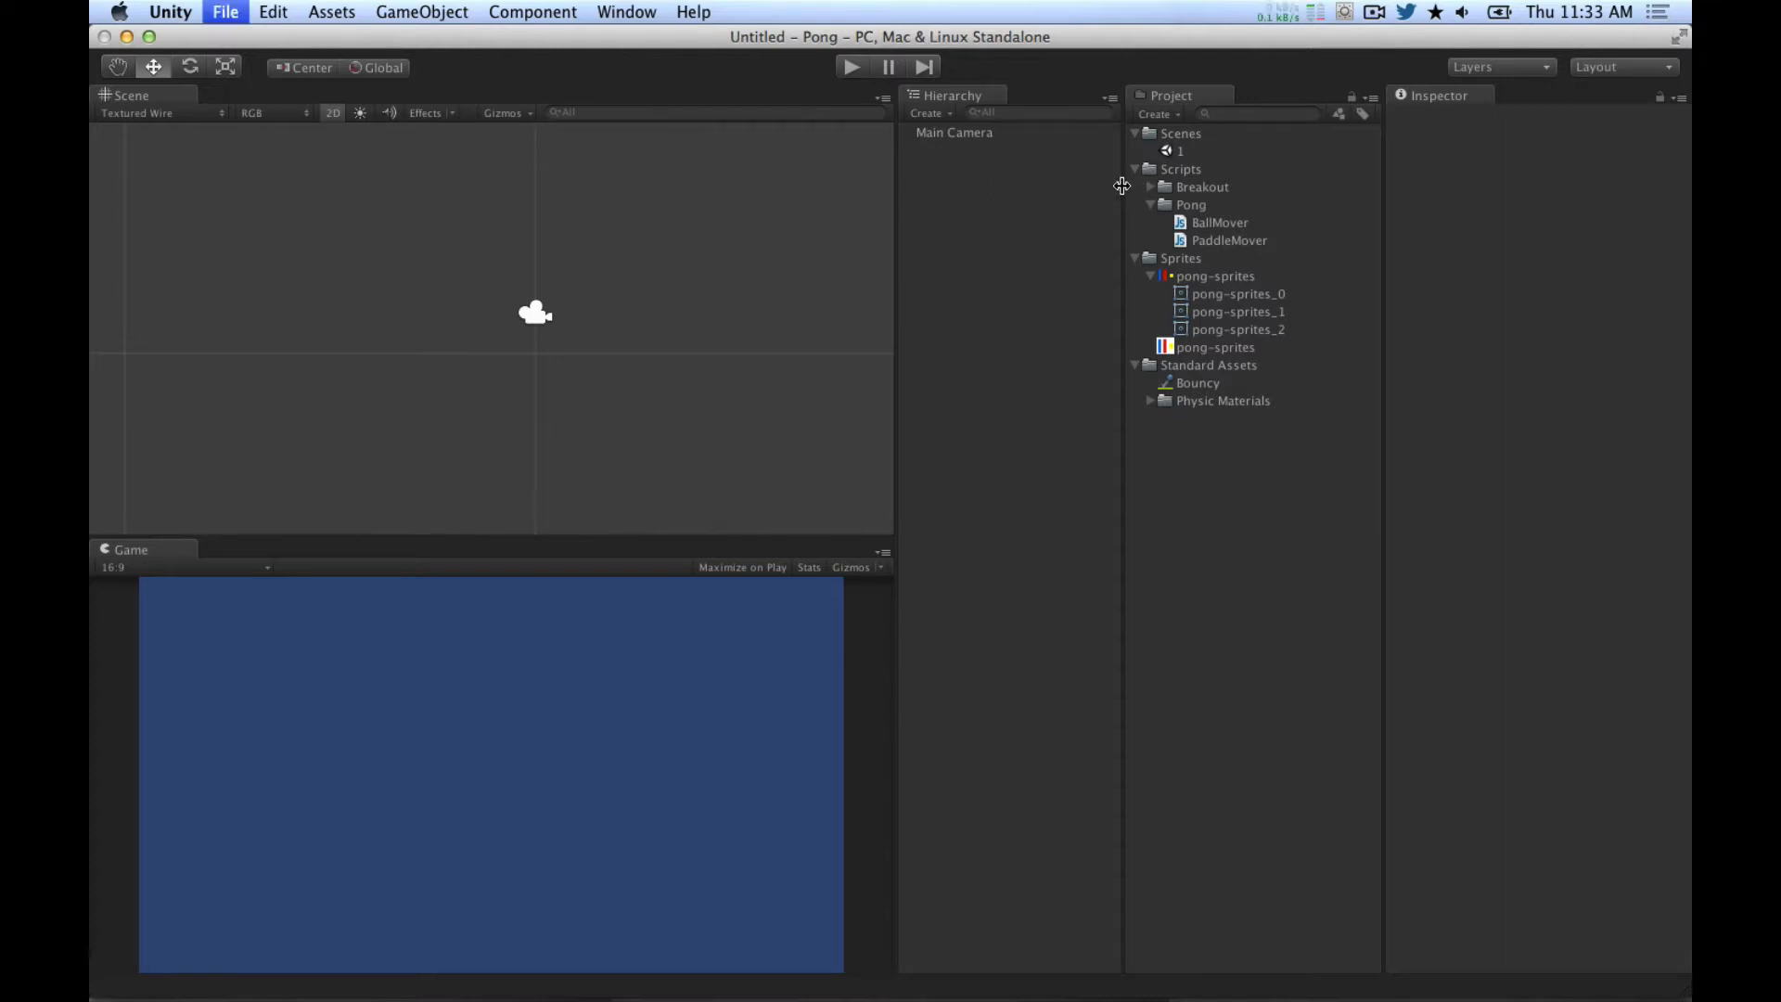
type("2")
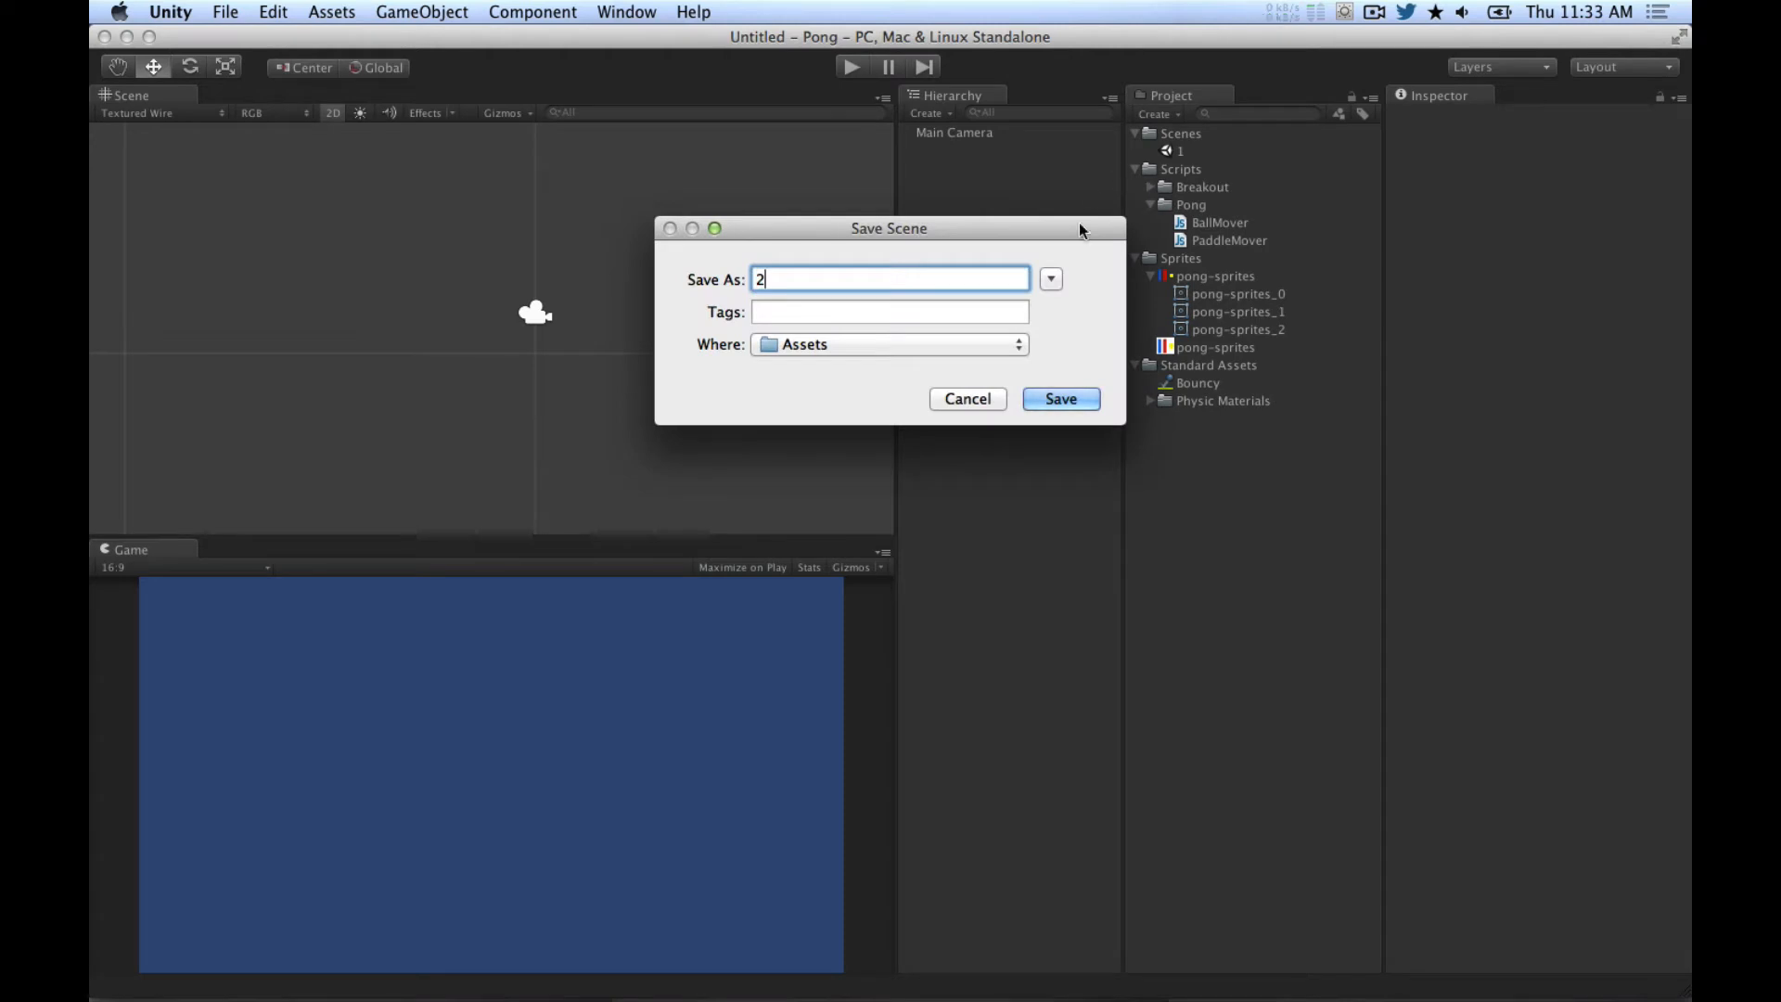
left_click(994, 349)
left_click(1039, 348)
left_click(1052, 282)
double_click(786, 468)
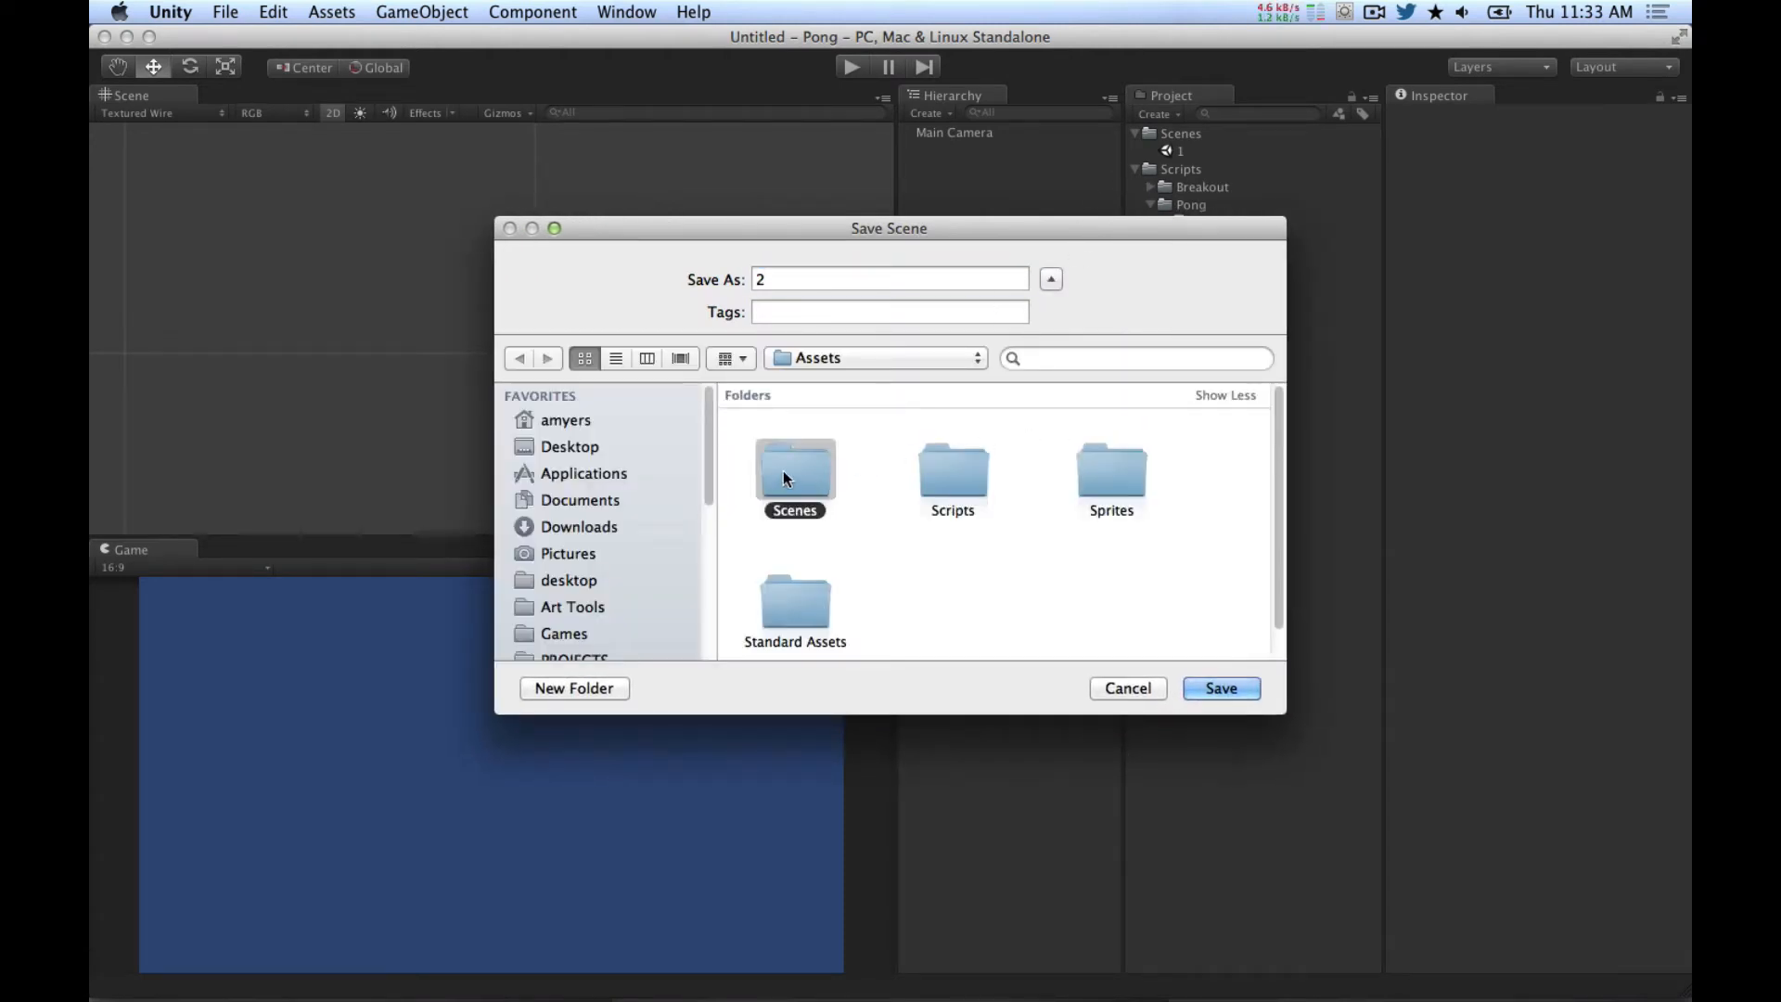
left_click(1217, 690)
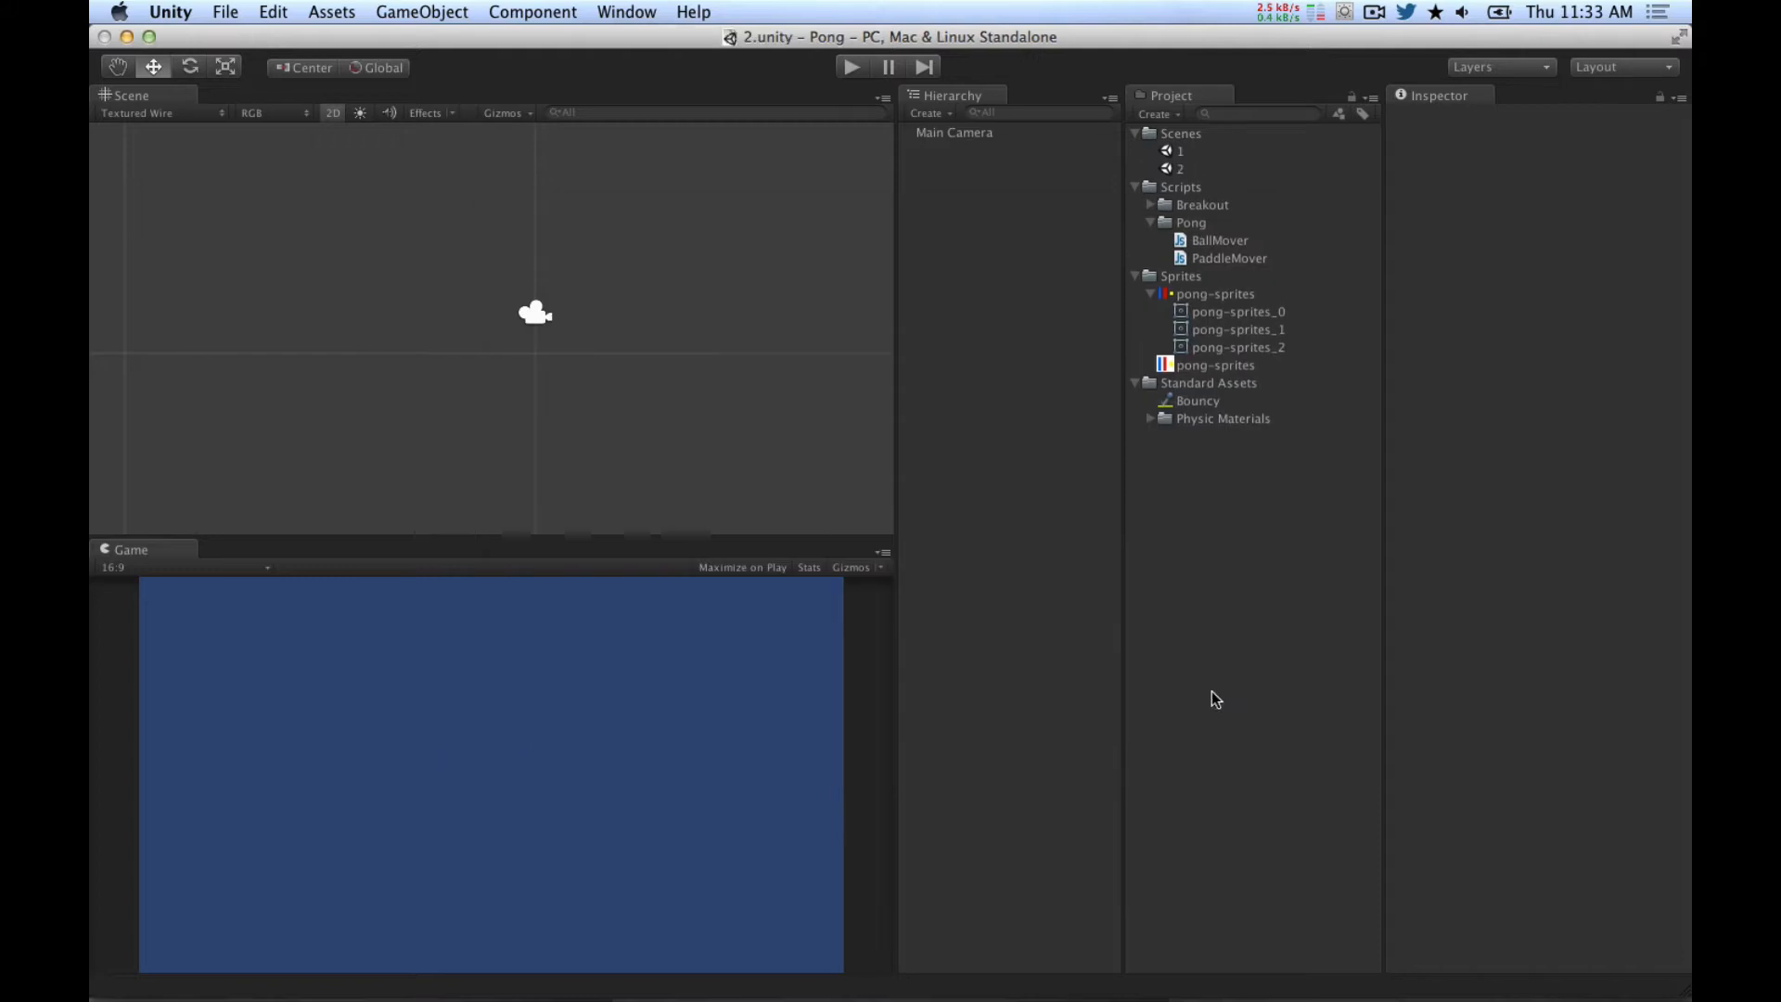
Step: Open scene 1 and select all of its objects in the hierarchy to review what the scene contains
double_click(1173, 153)
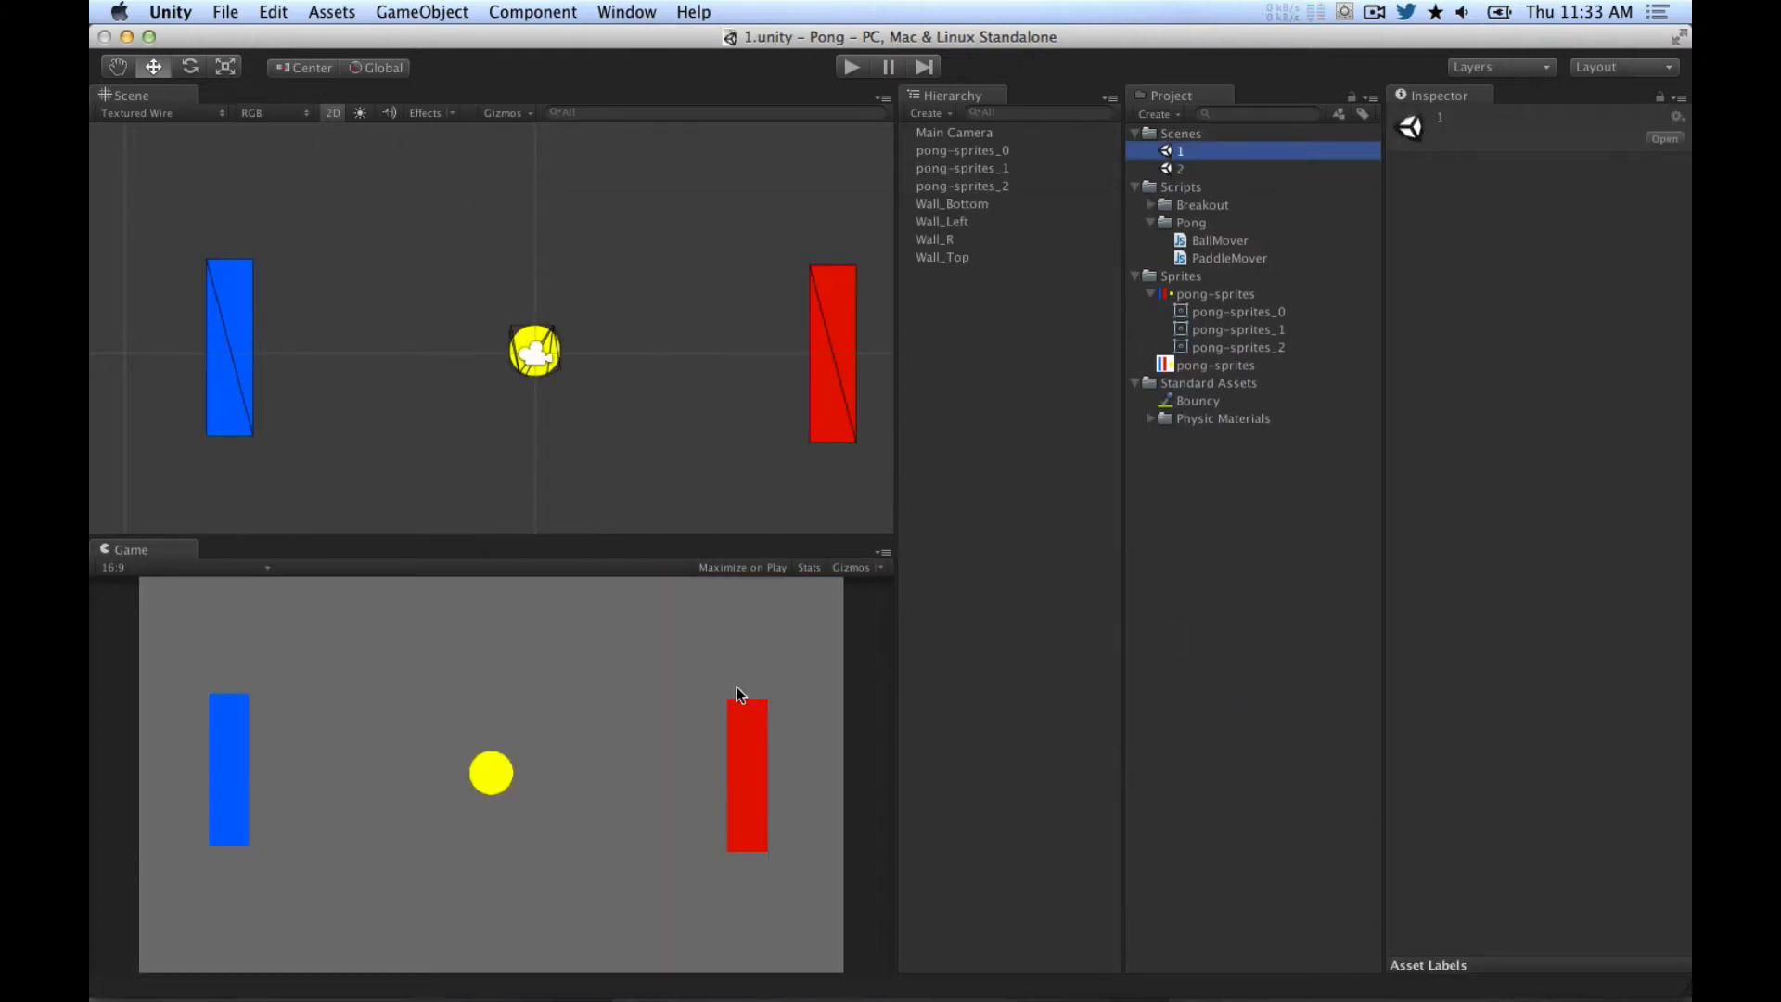
left_click(1000, 308)
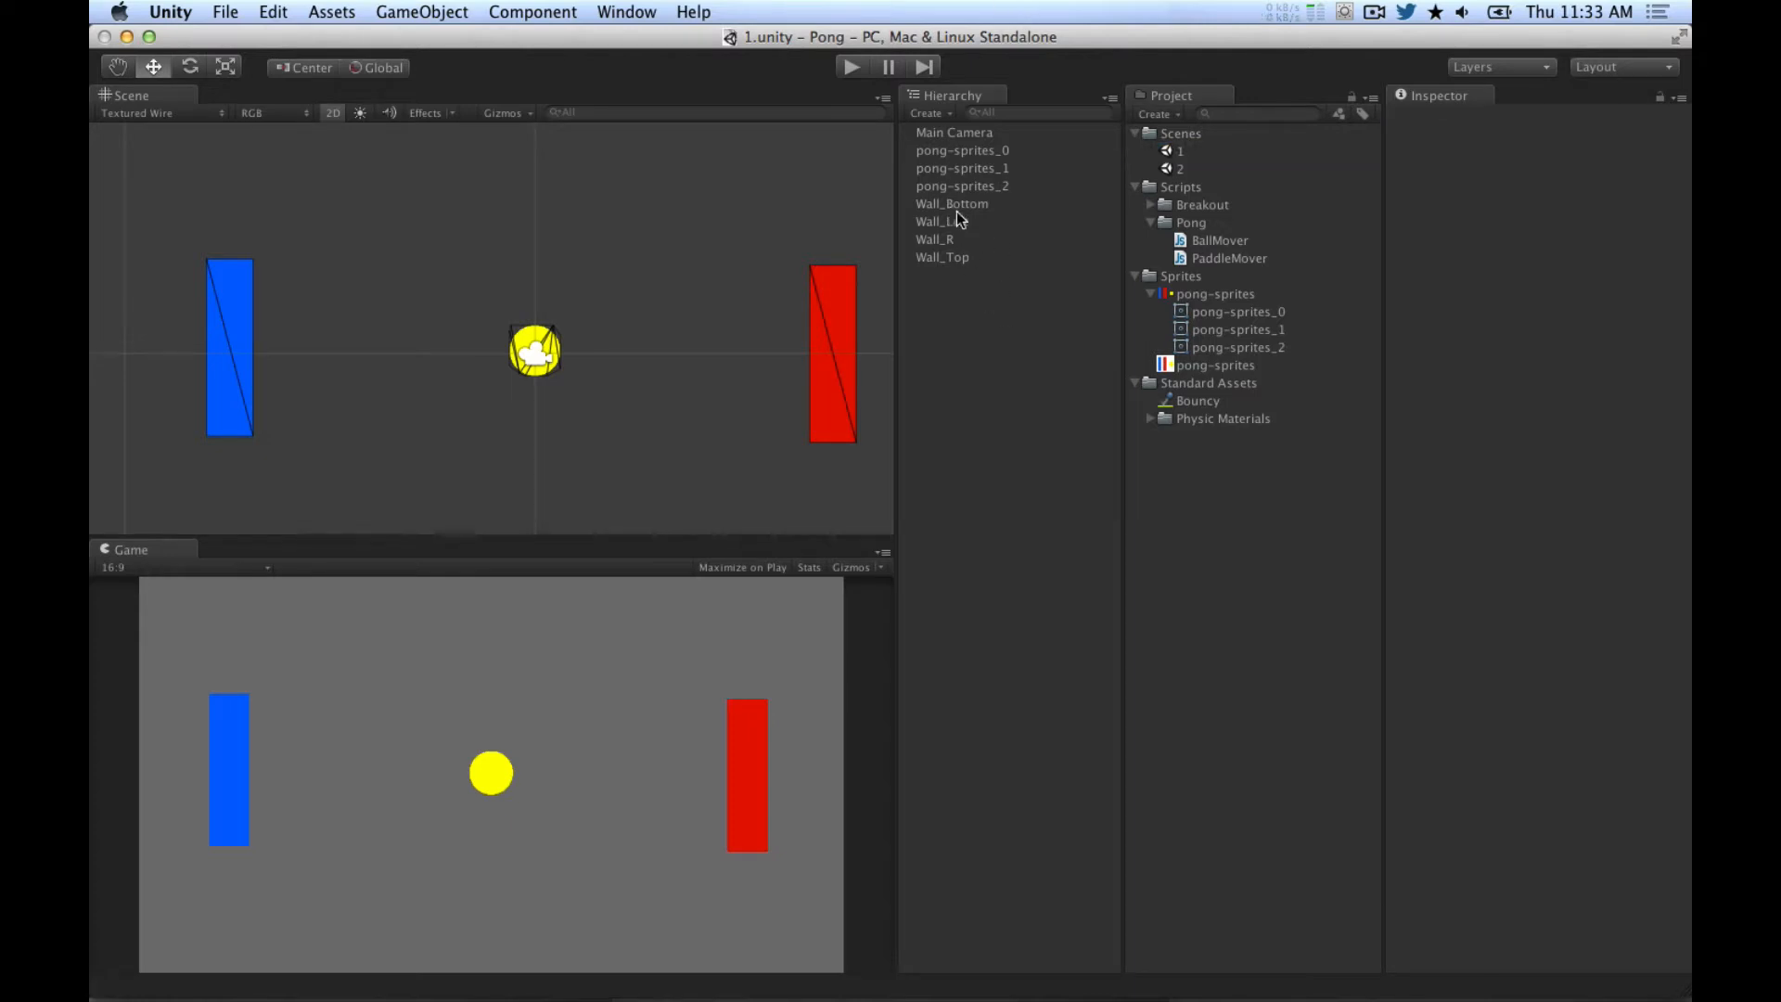
left_click(949, 148)
key("Up")
key("Down")
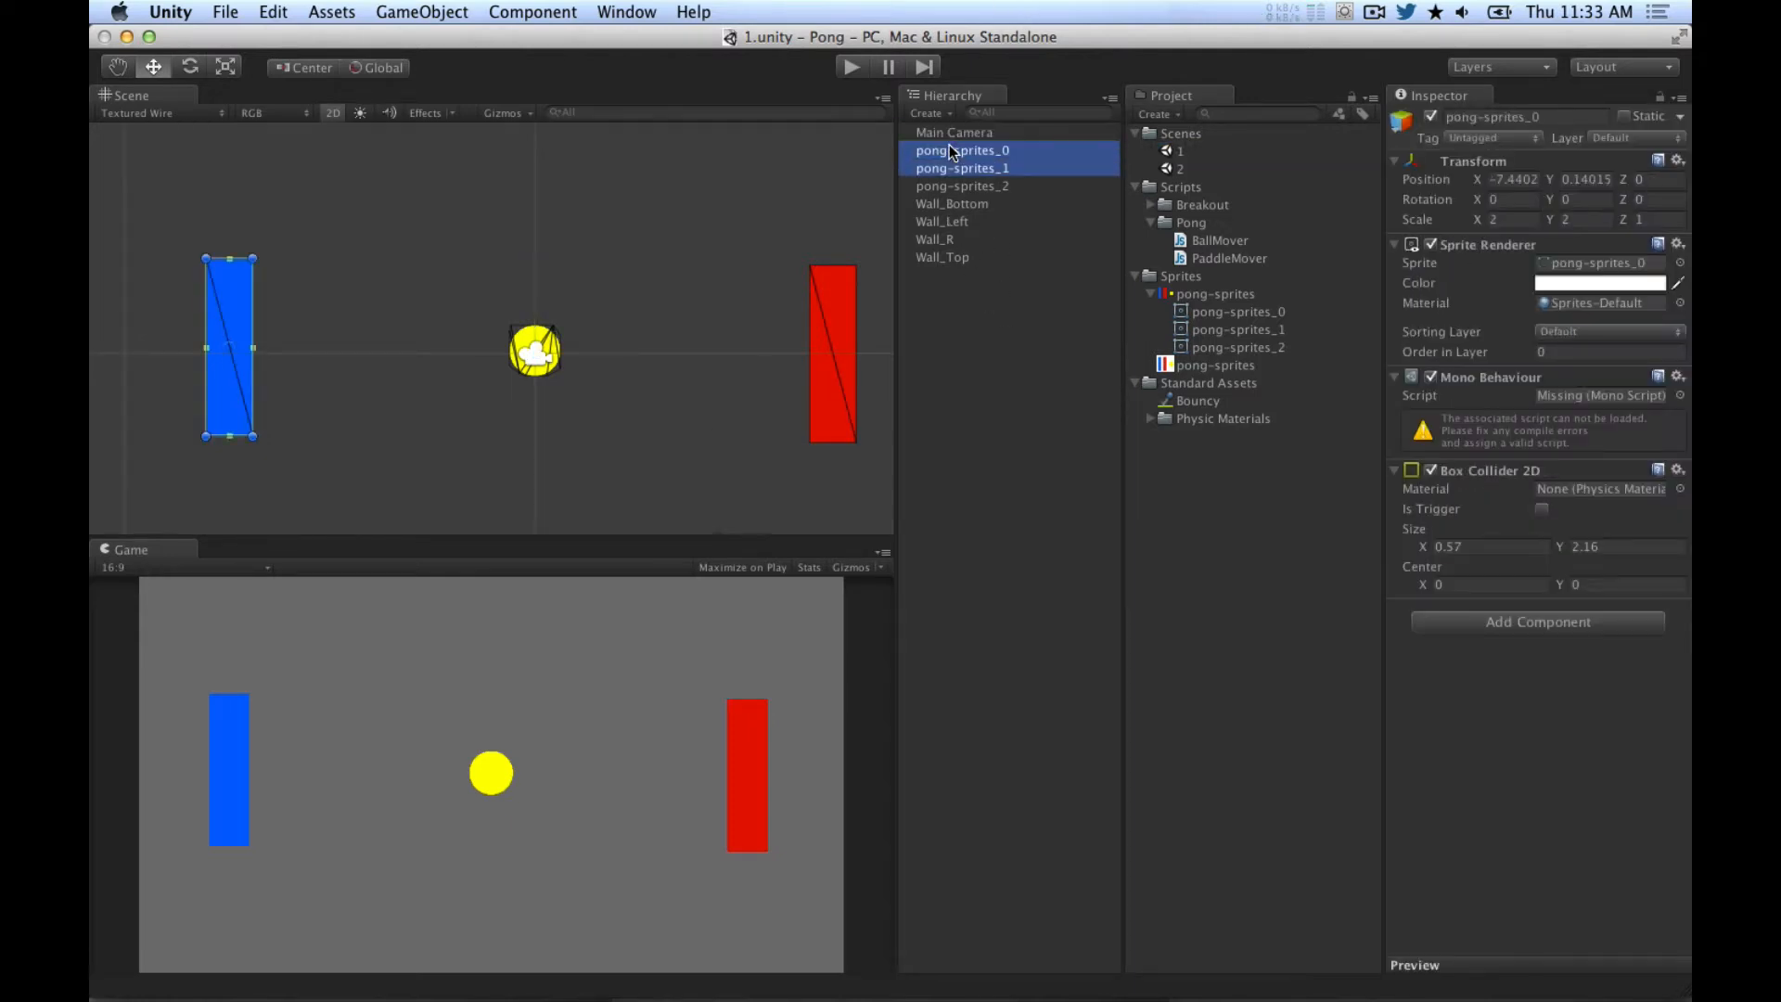
key("shift+Down")
key("shift+Down")
key("shift+Down")
key("shift+Down")
key("shift+Down")
key("shift+Down")
key("super+a")
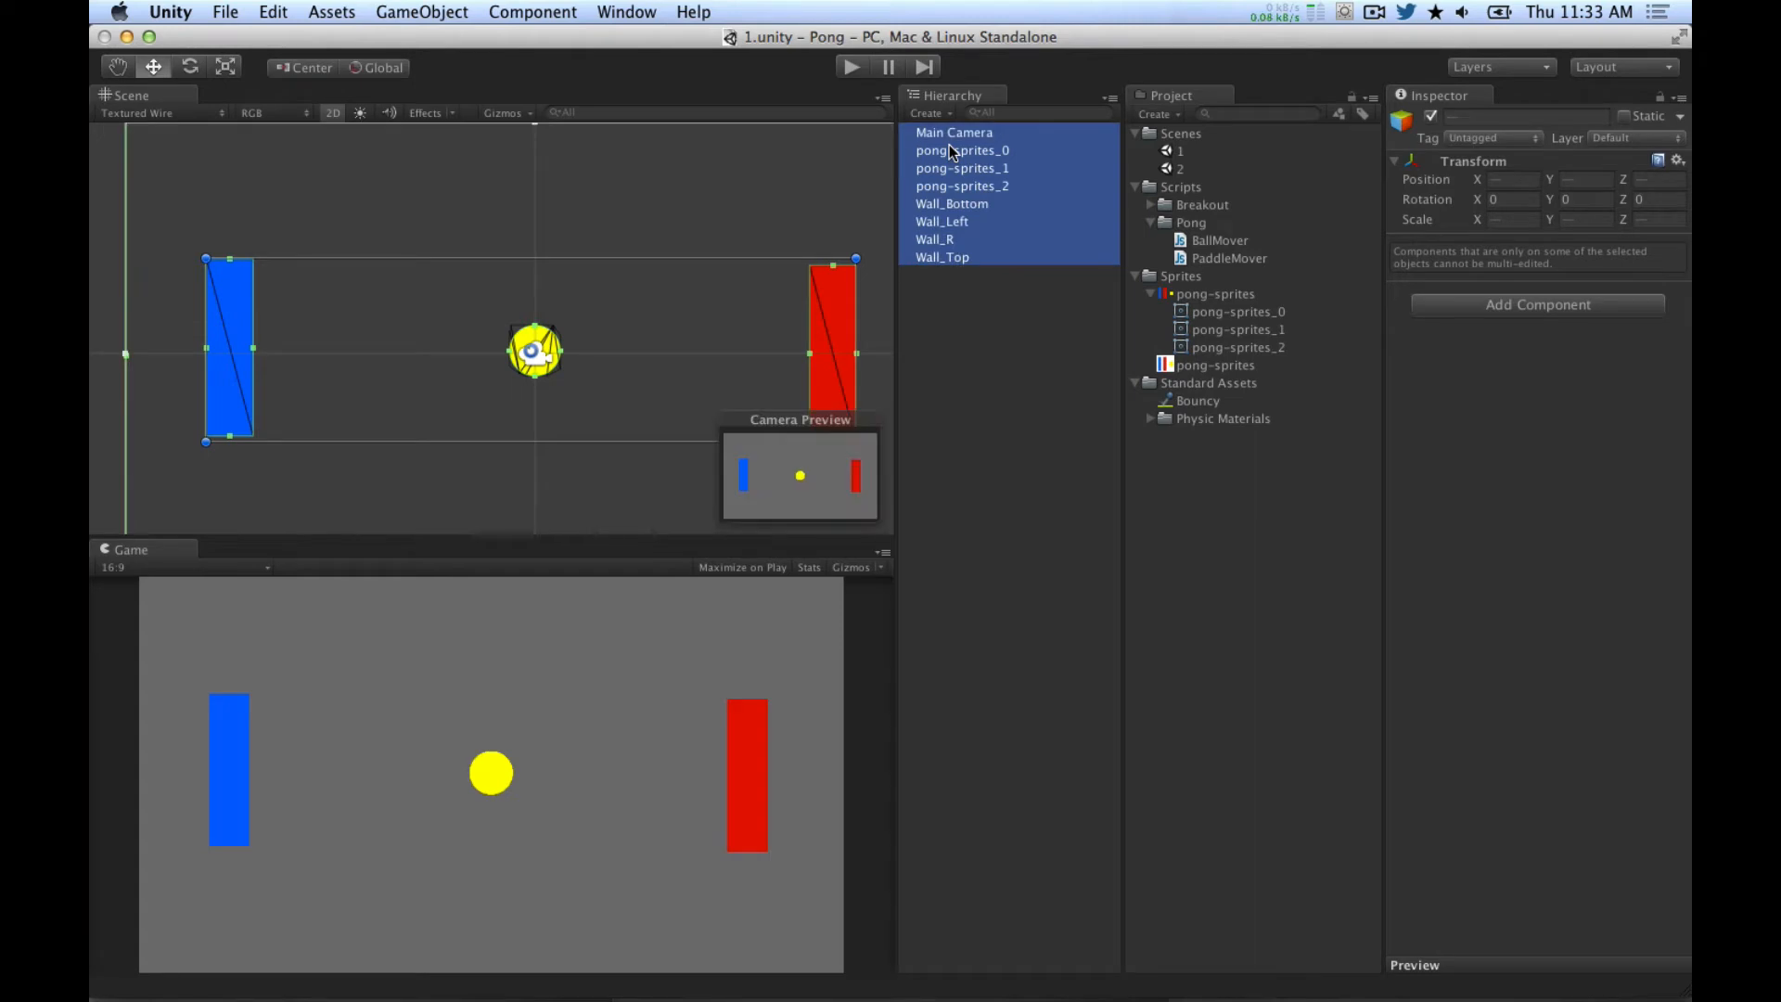
left_click(950, 393)
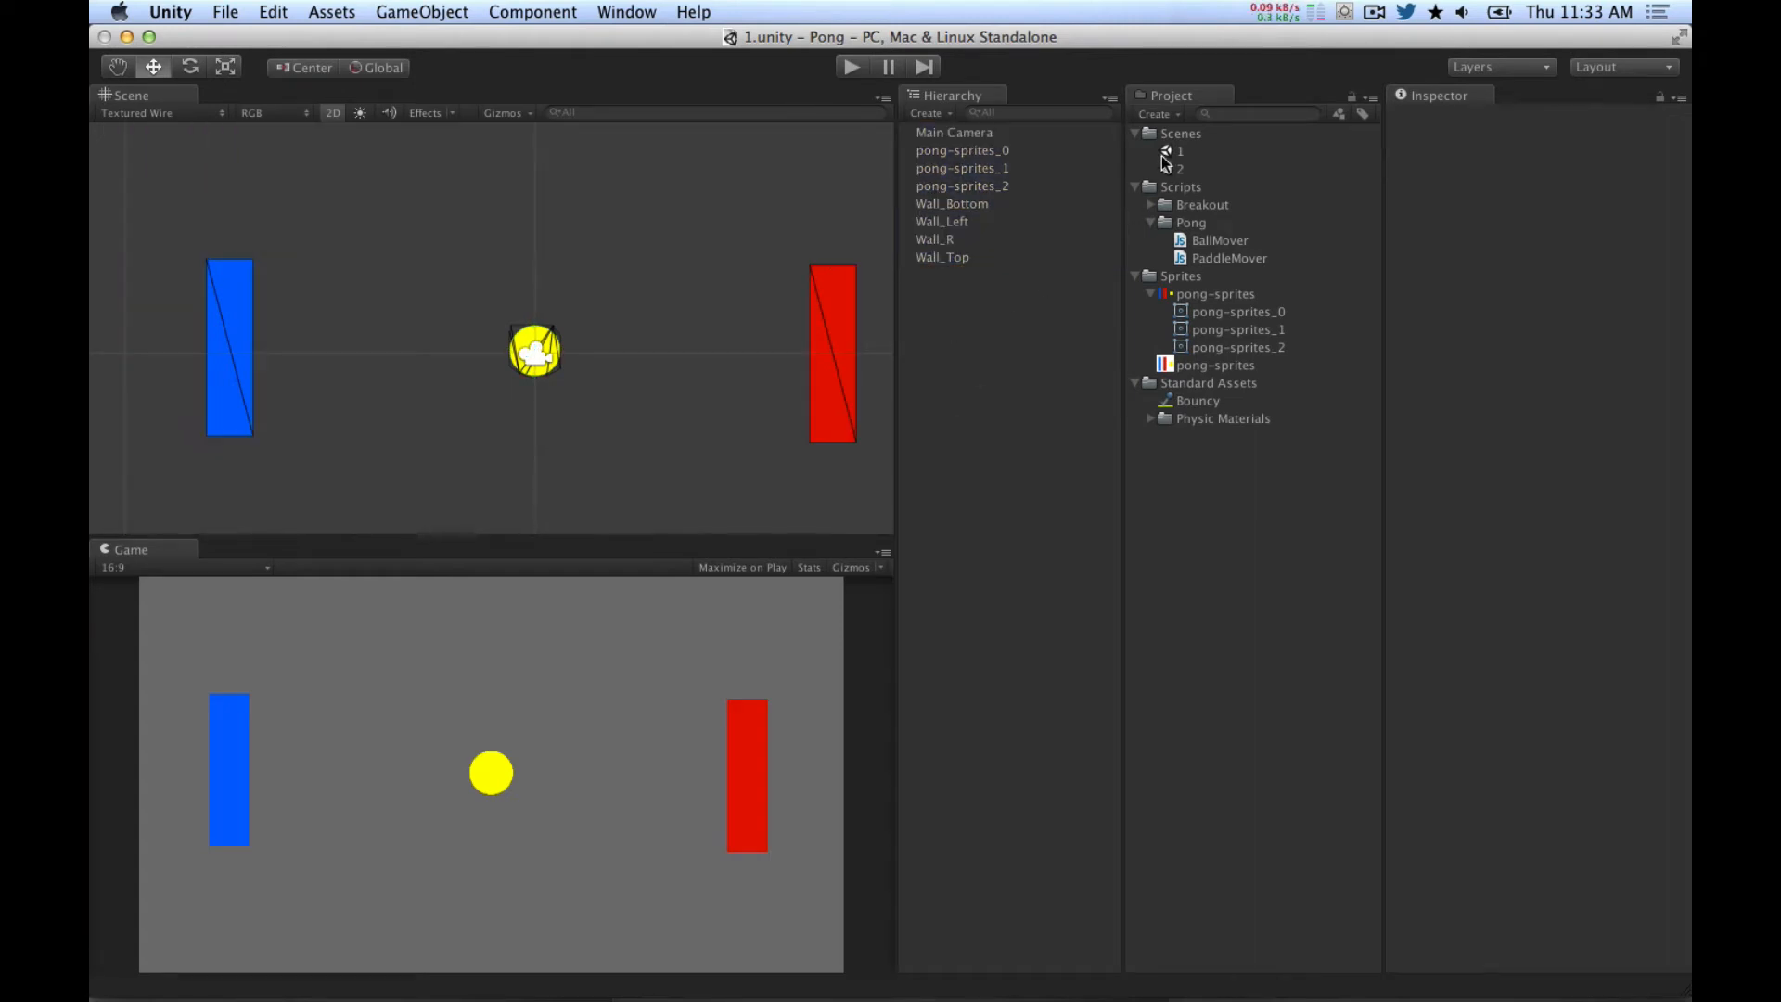
Step: Reopen scene 2 and inspect the properties of its Main Camera
double_click(1177, 168)
left_click(928, 139)
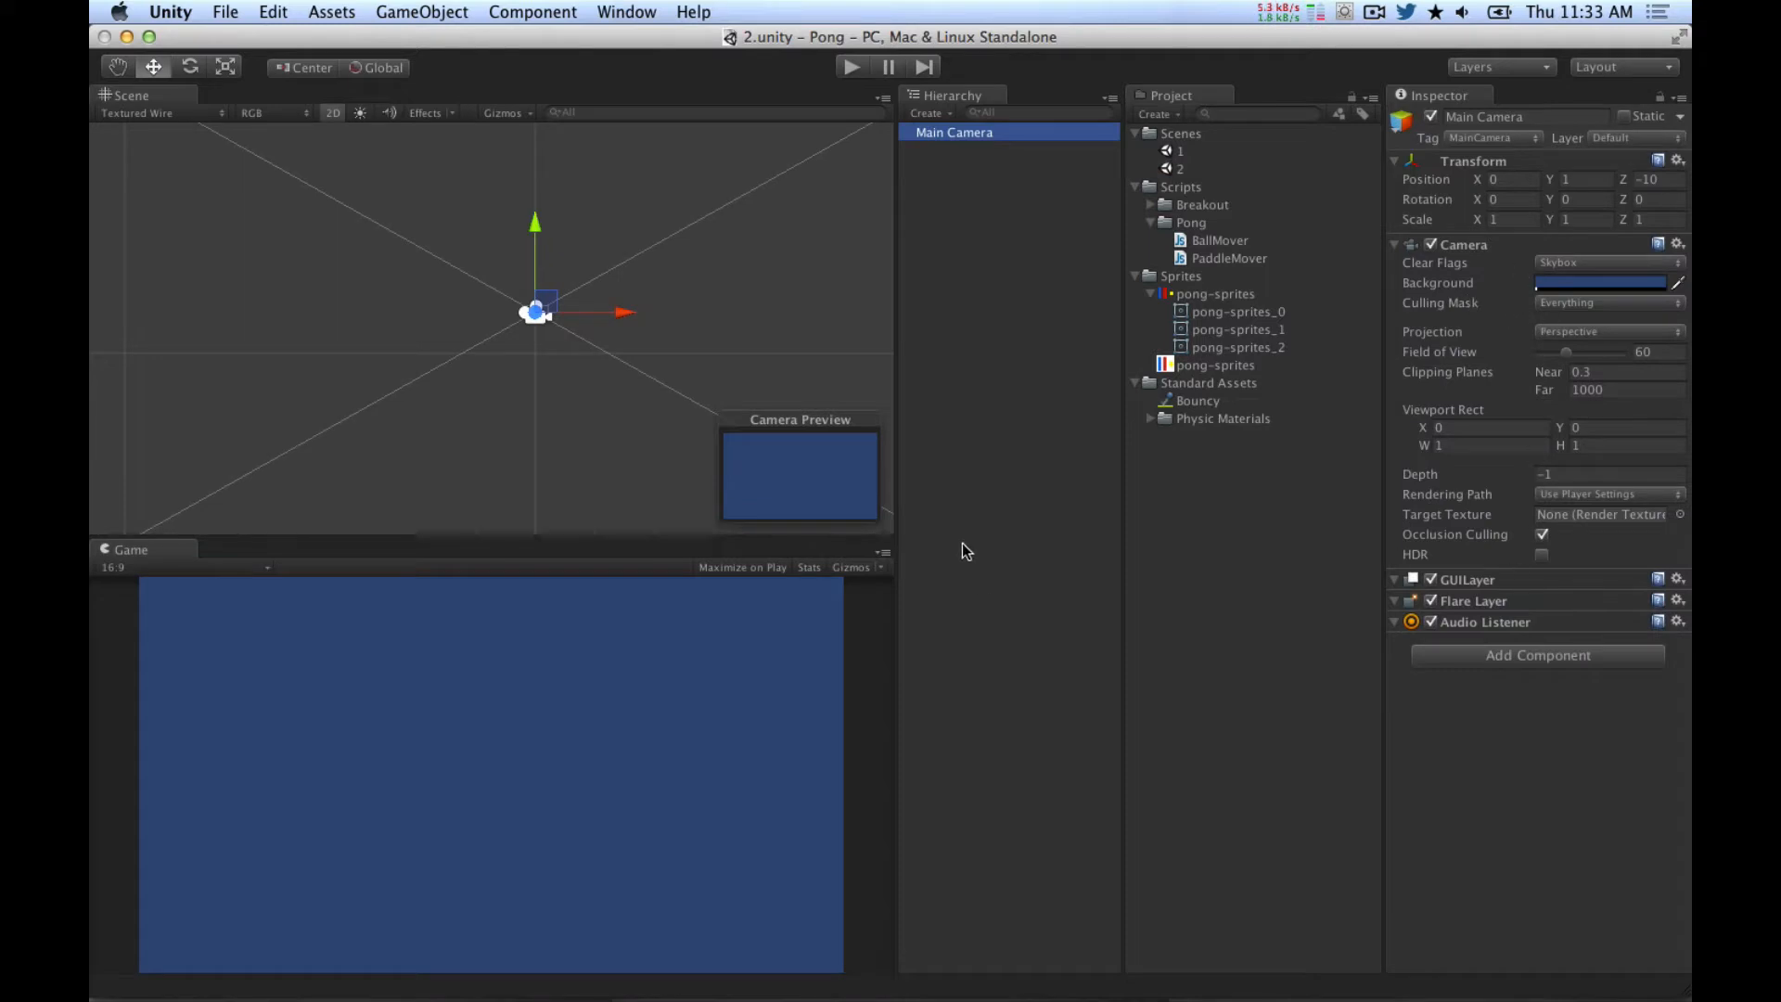
left_click(1012, 308)
Step: Collapse the Scripts, Sprites and Standard Assets folders in the project's asset list
left_click(1136, 187)
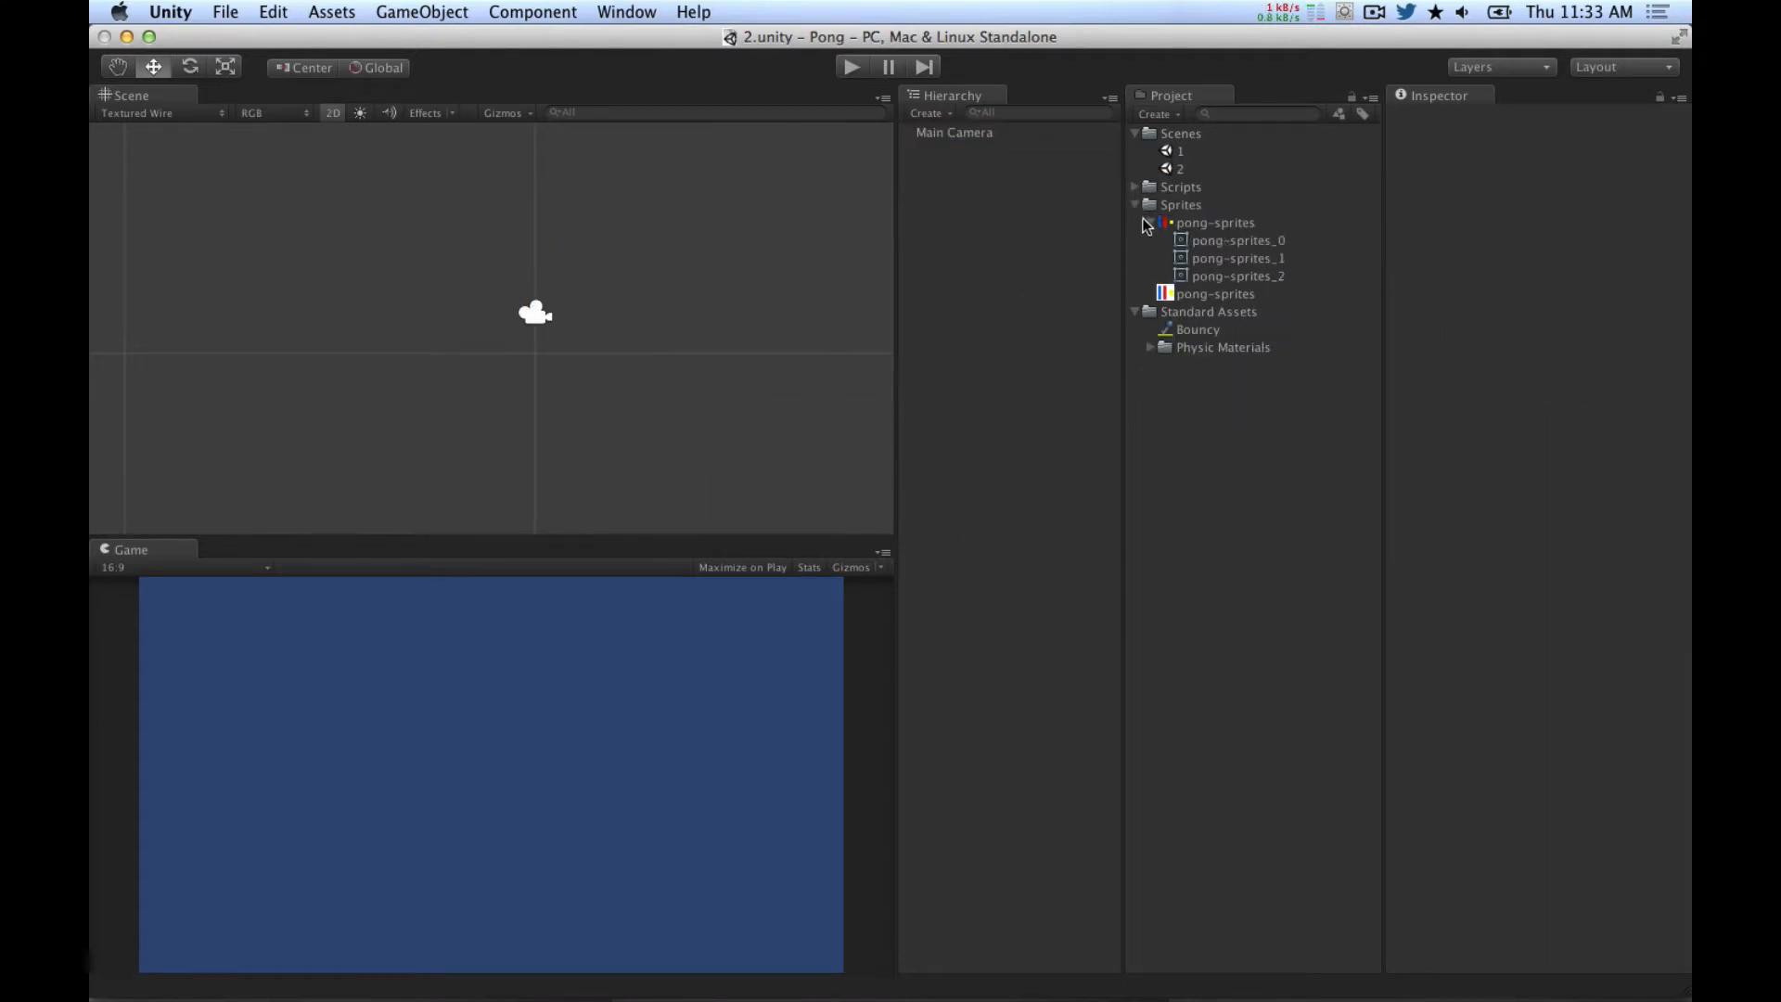
left_click(1139, 206)
left_click(1135, 205)
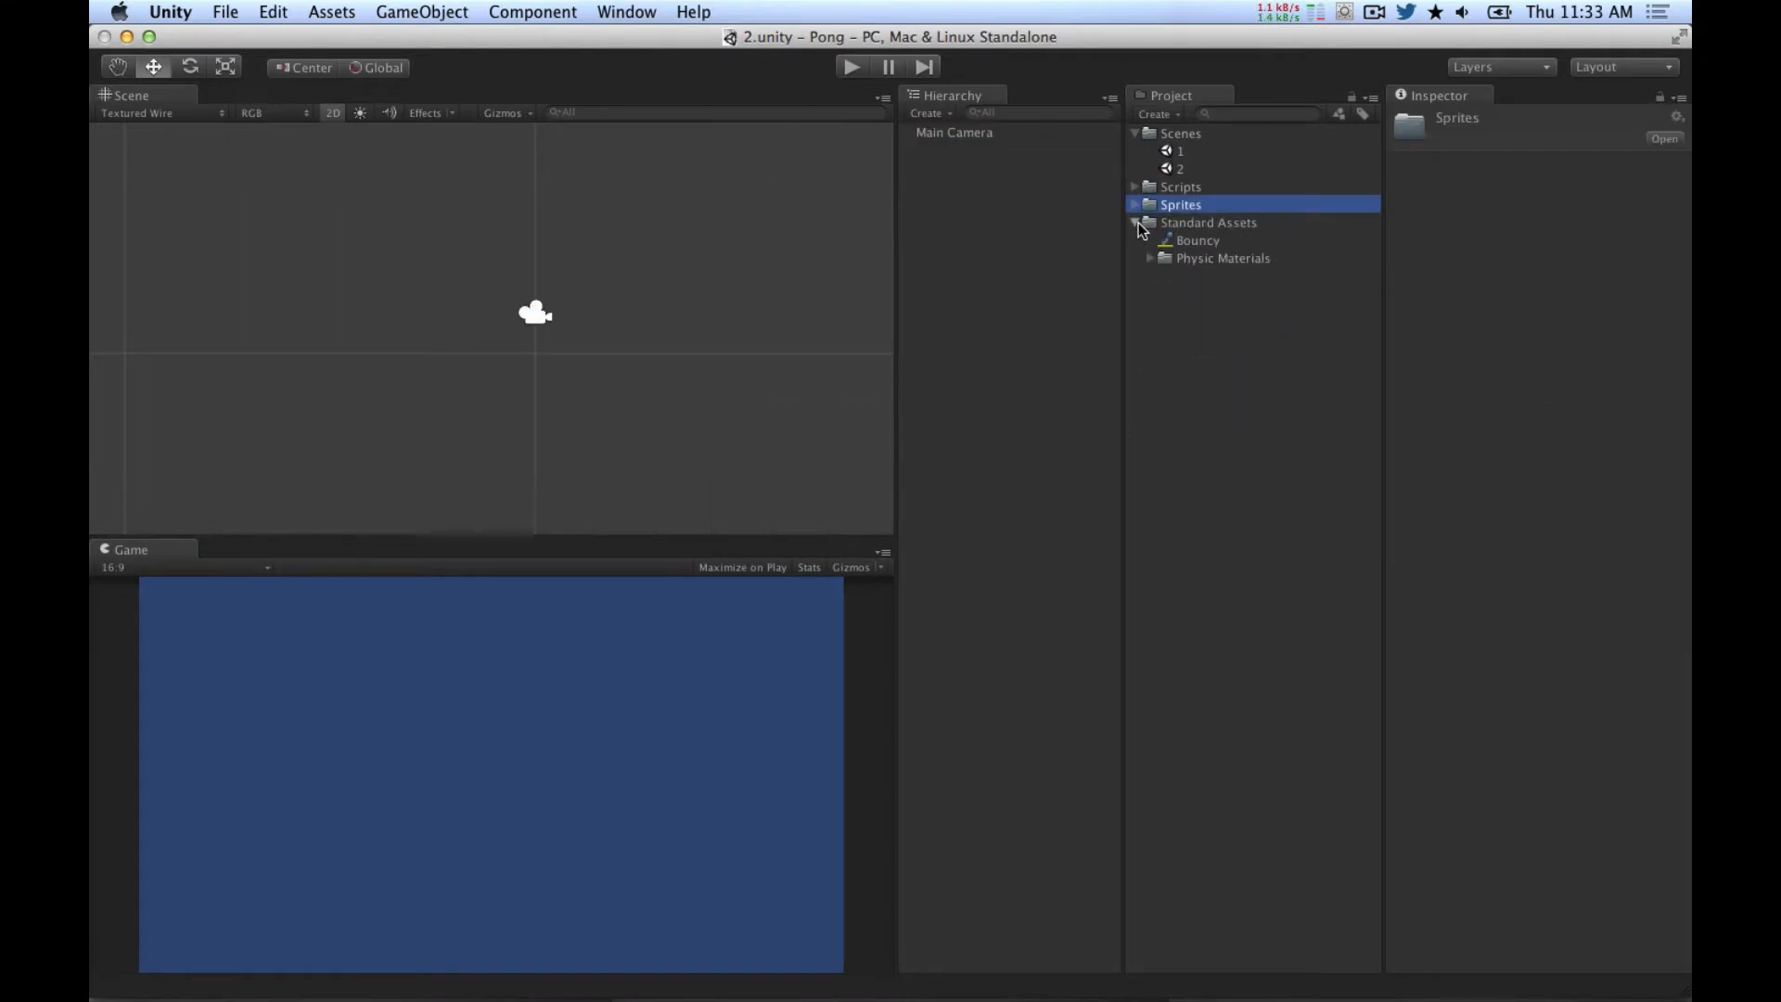
left_click(1134, 223)
right_click(1176, 136)
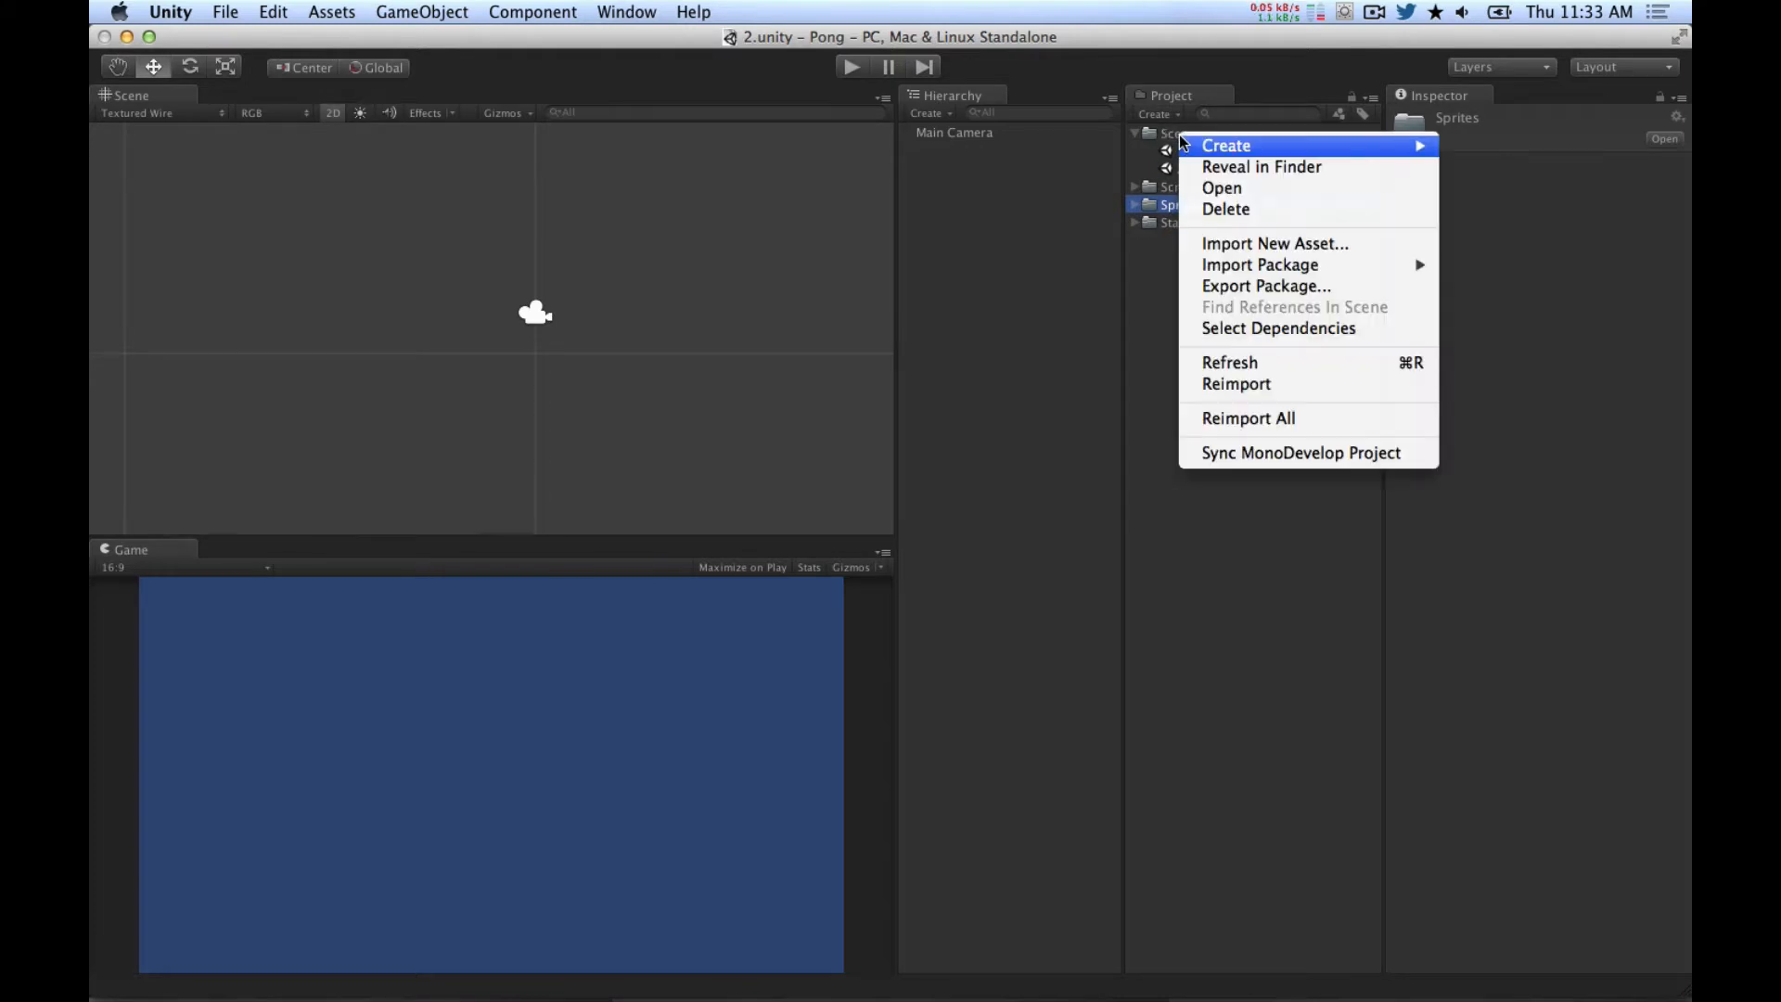
right_click(1187, 99)
right_click(1184, 99)
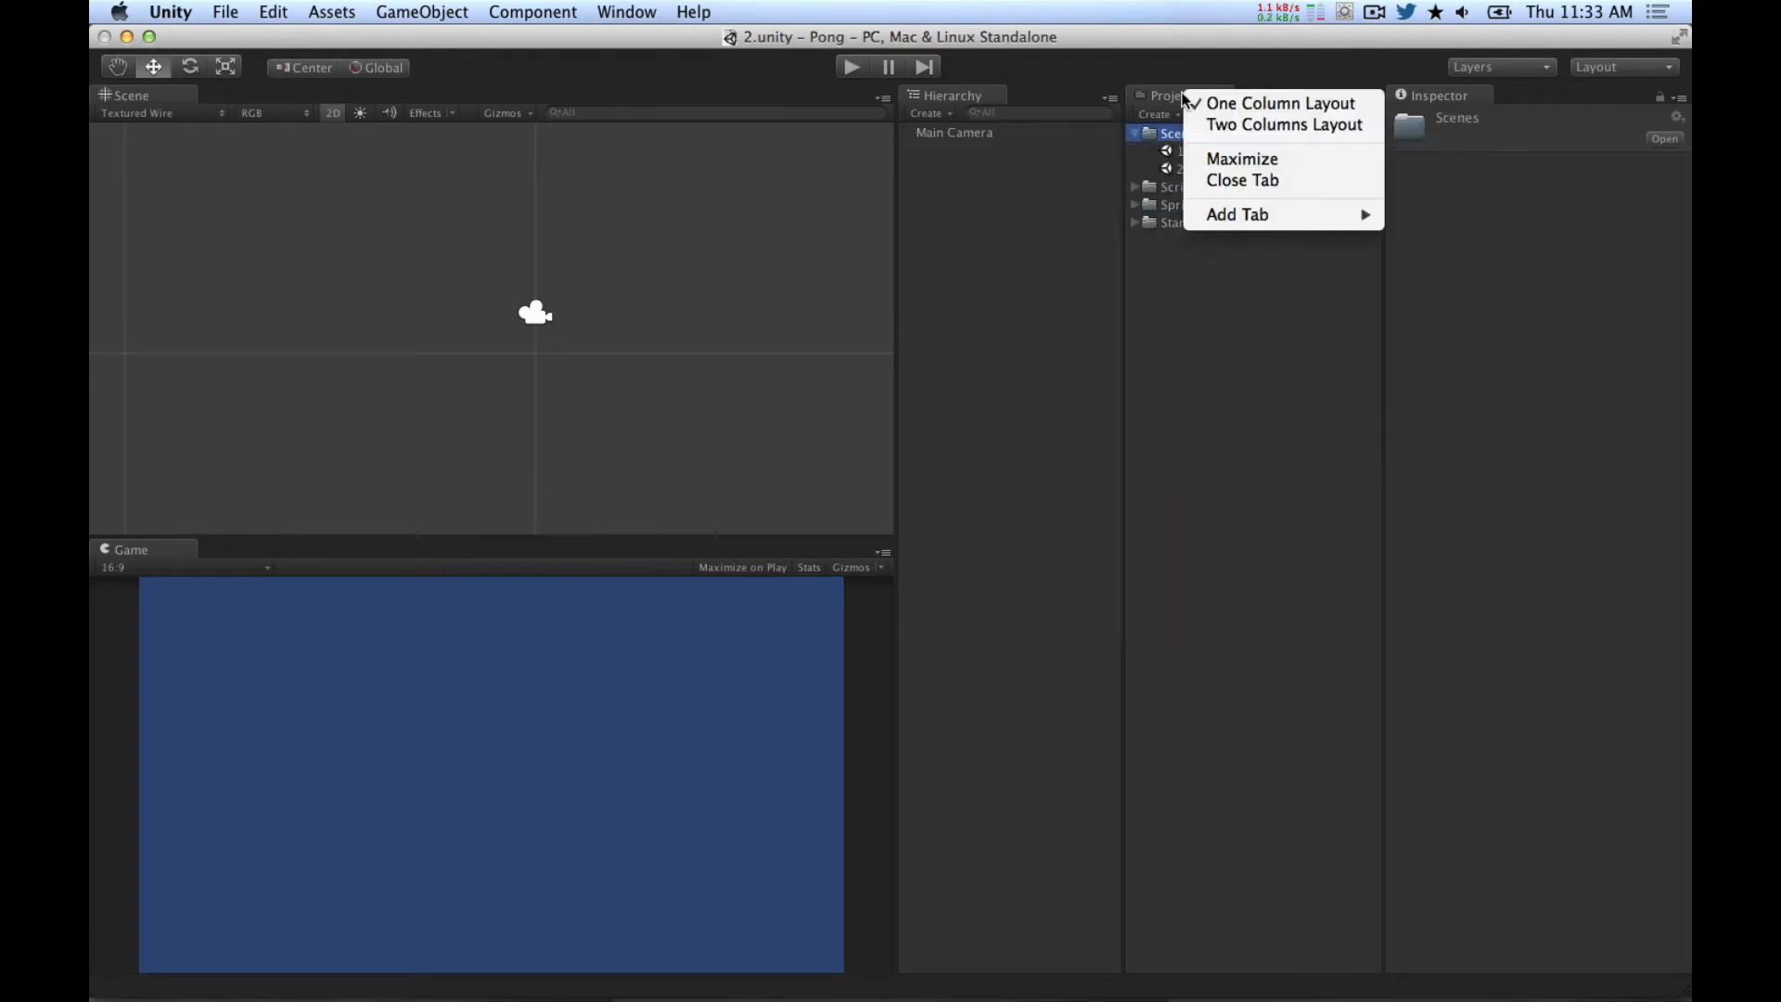
key("Escape")
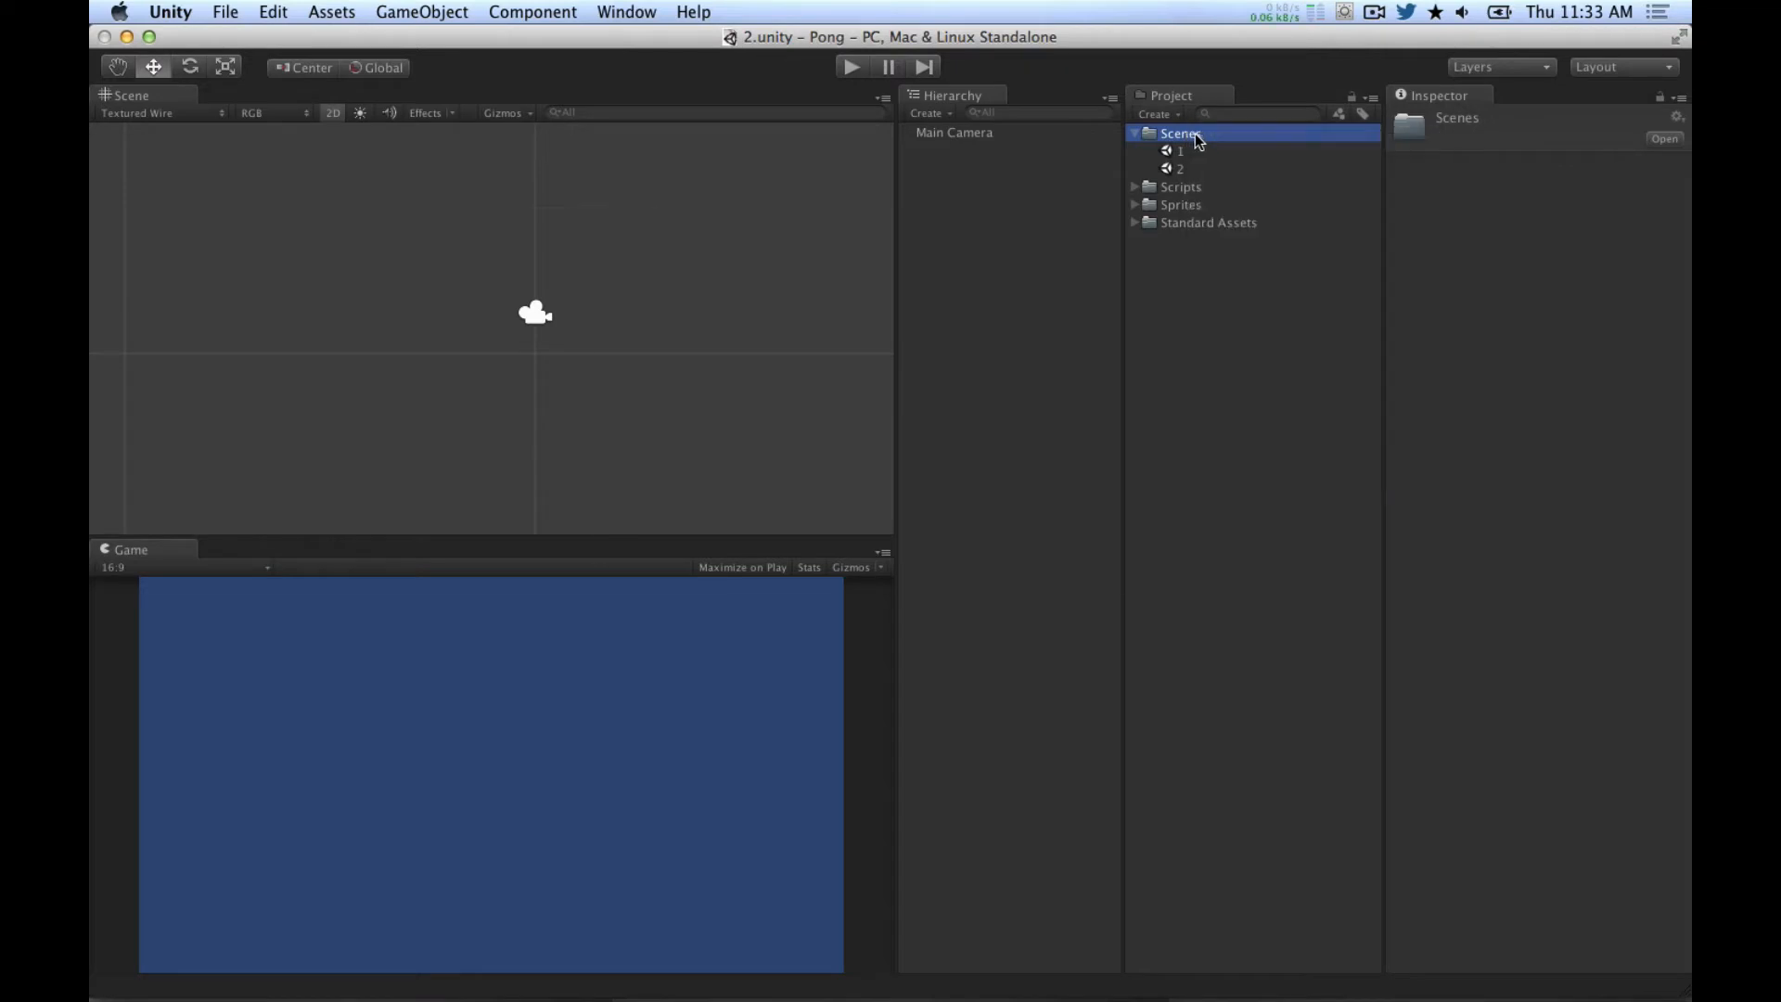
left_click(1164, 532)
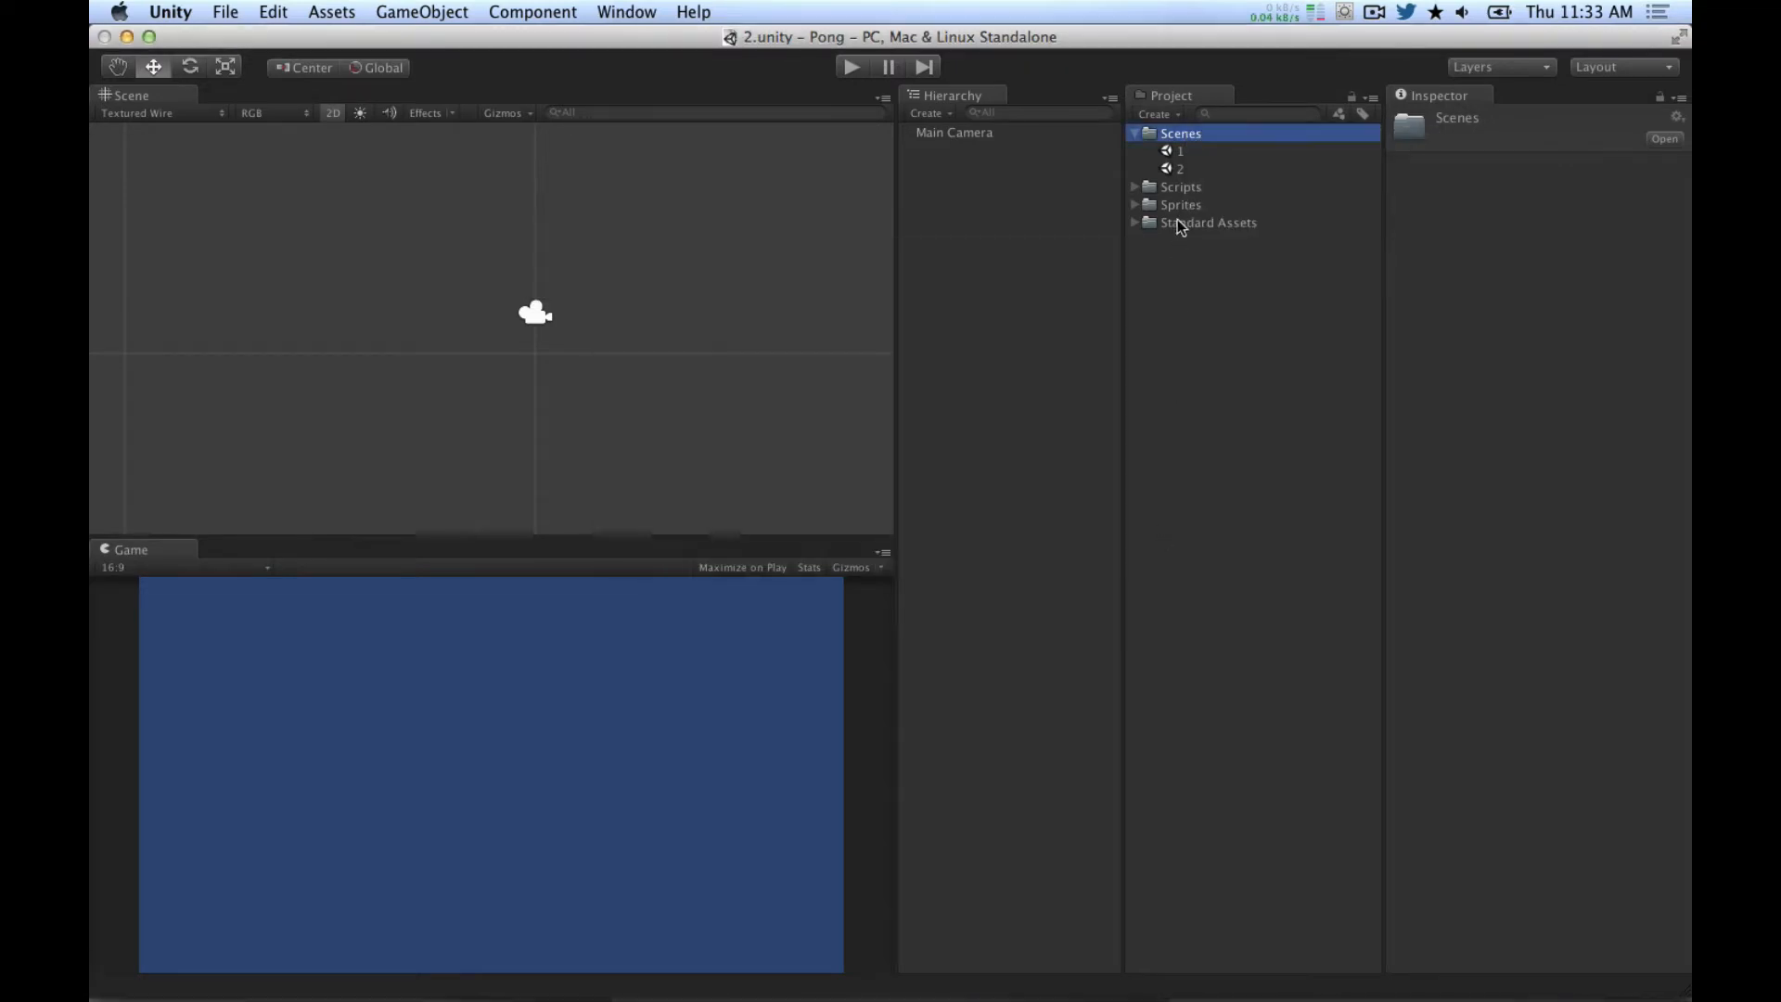
Step: Reveal the Scenes folder in Finder and select the parent Pong project folder to view its contents
right_click(1181, 135)
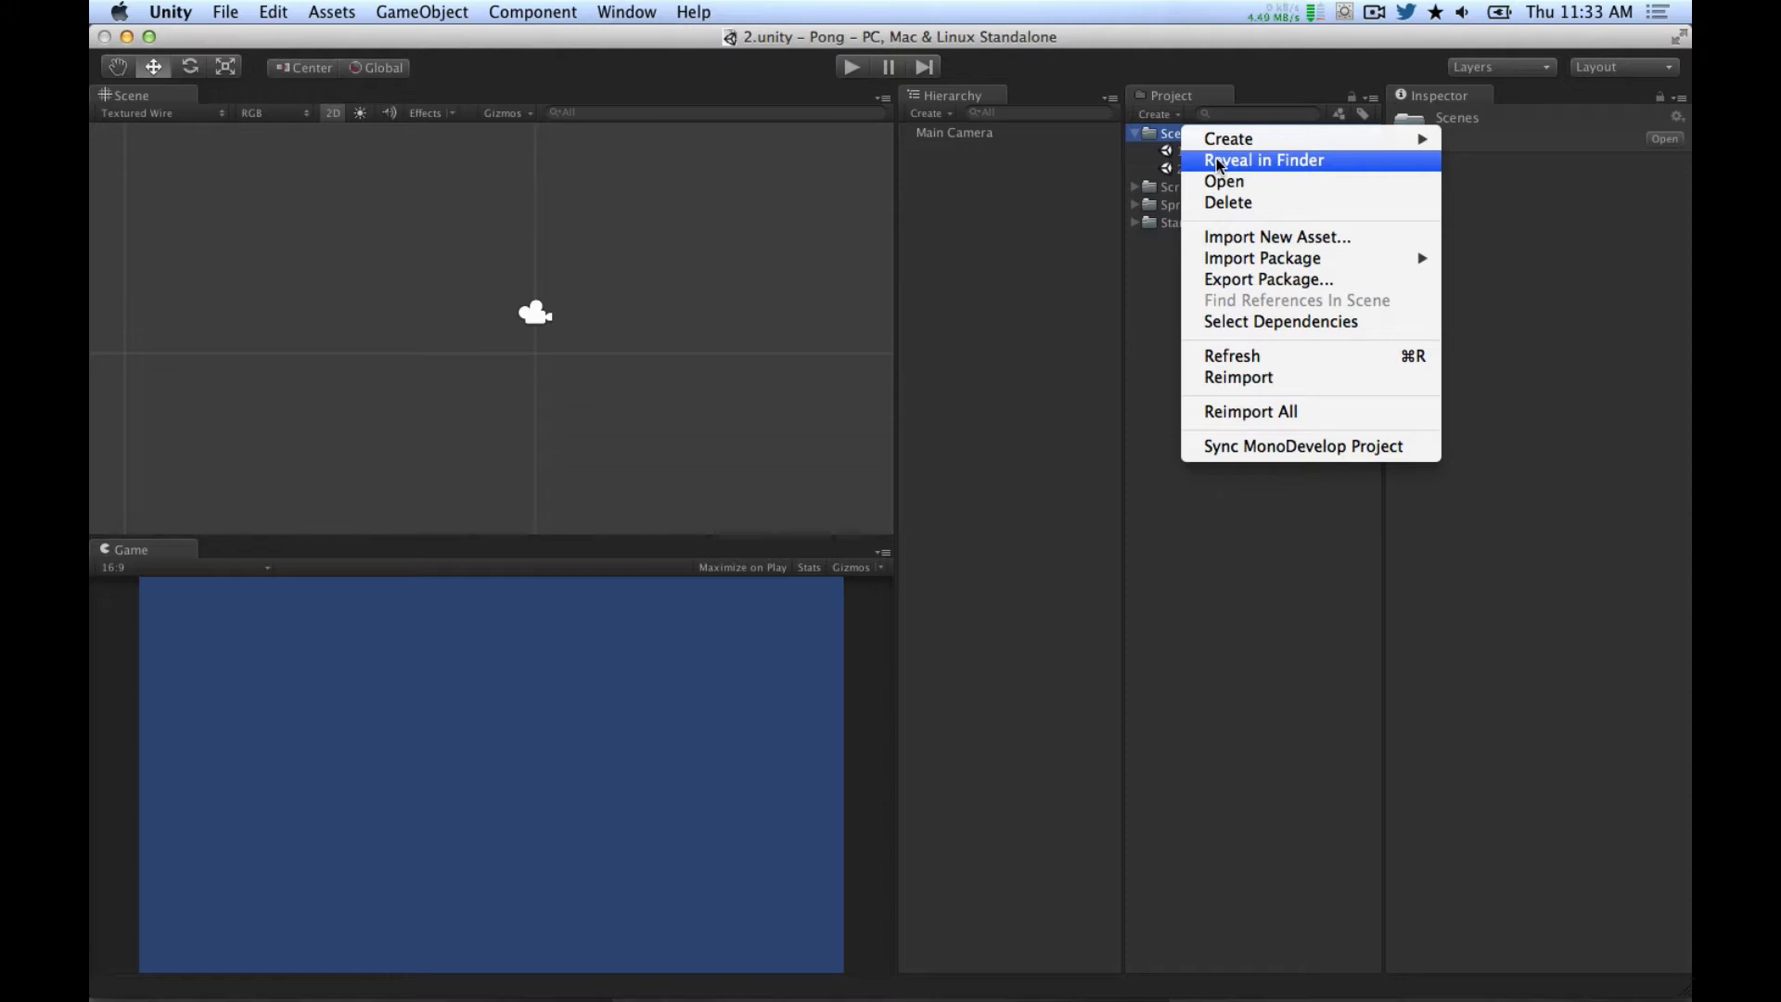
left_click(1219, 165)
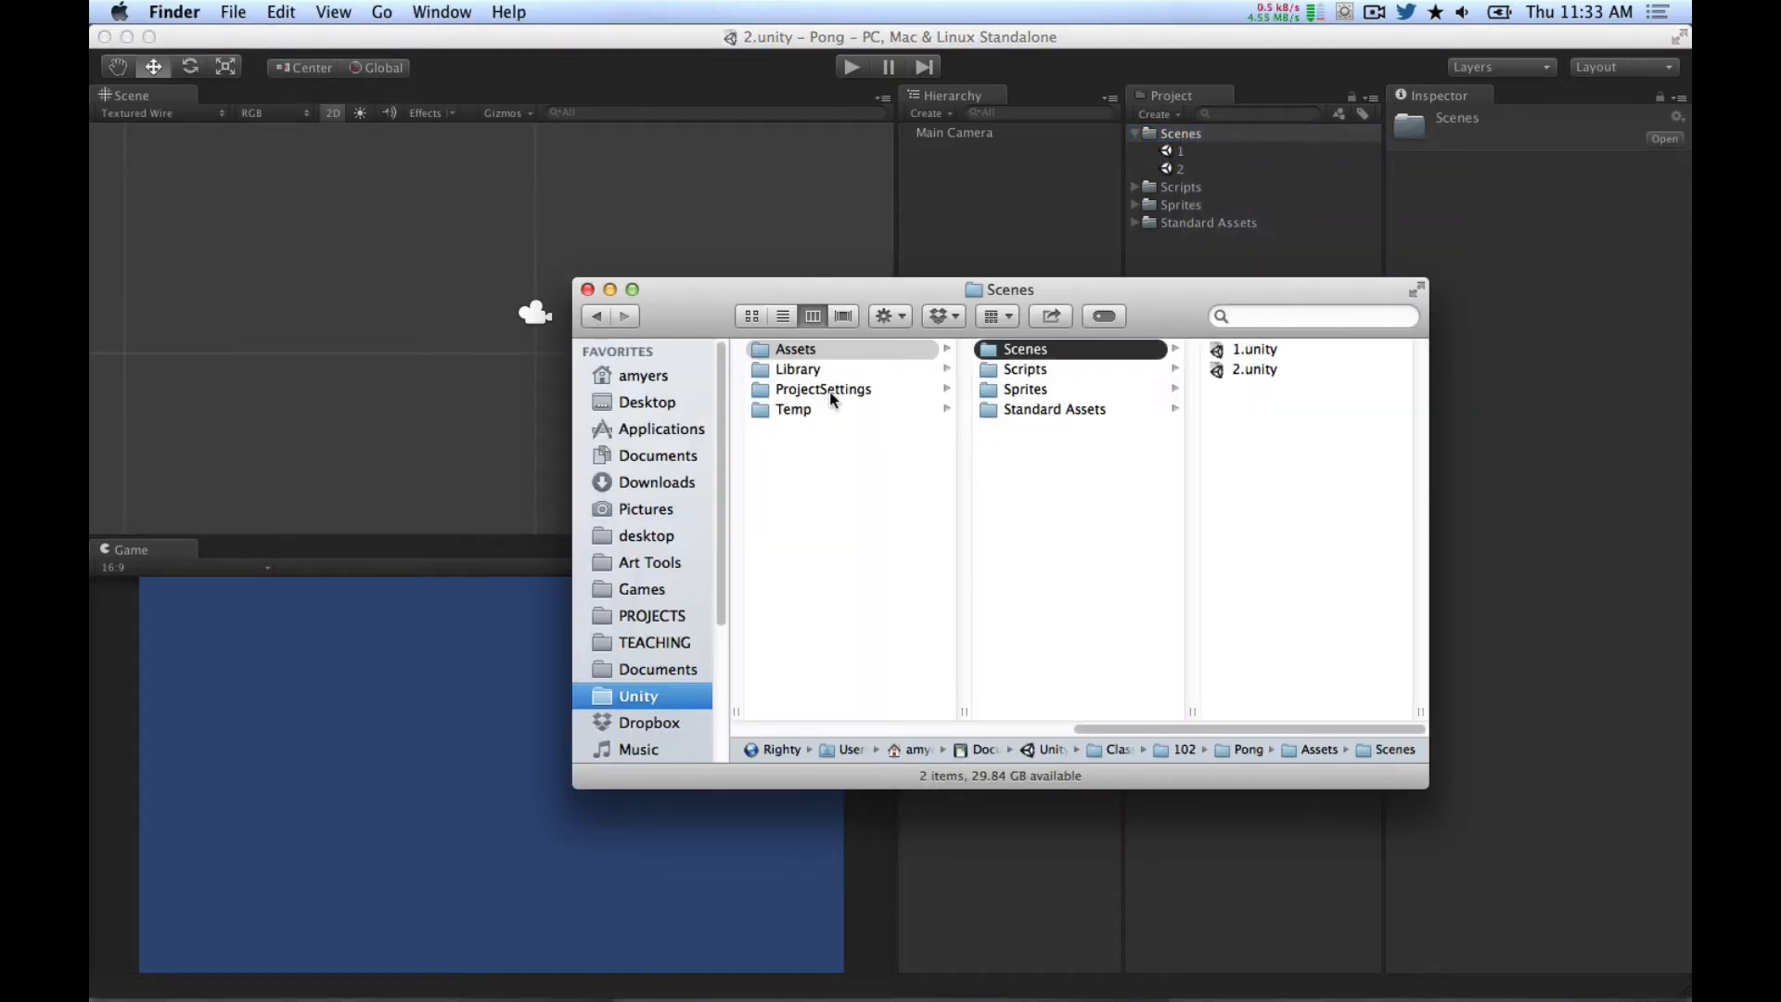
scroll(1078, 571, "left", 5)
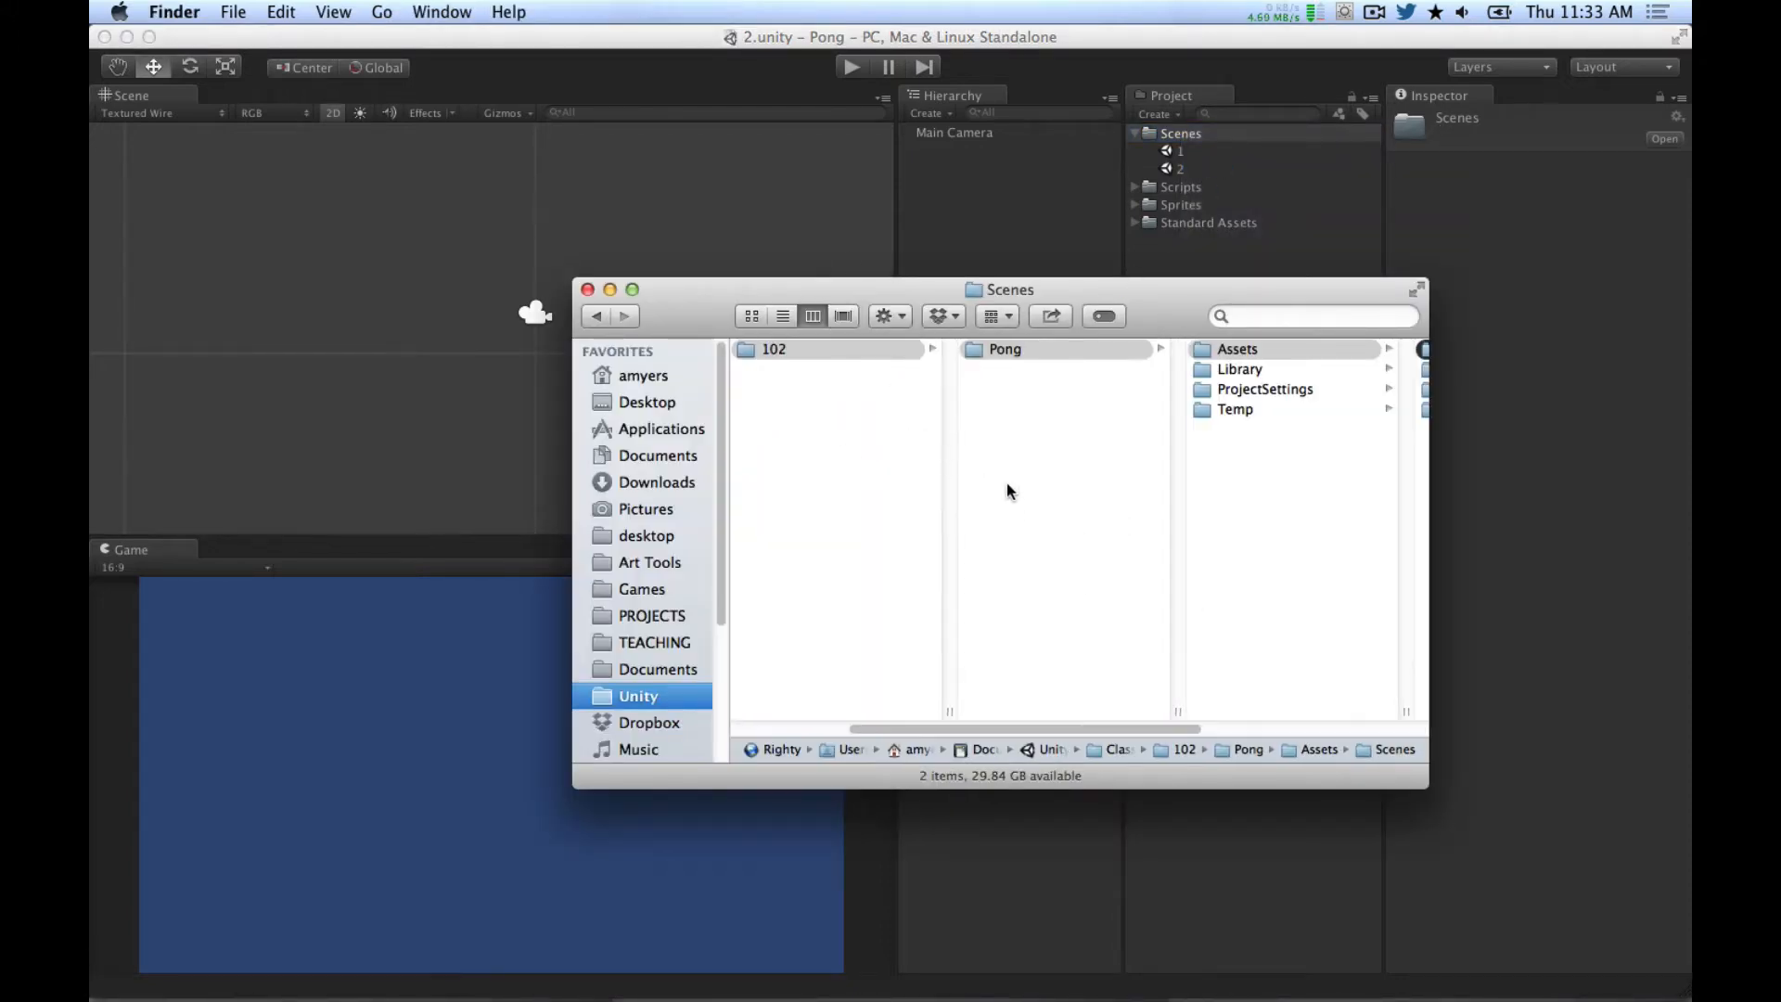
left_click(829, 349)
left_click(1018, 350)
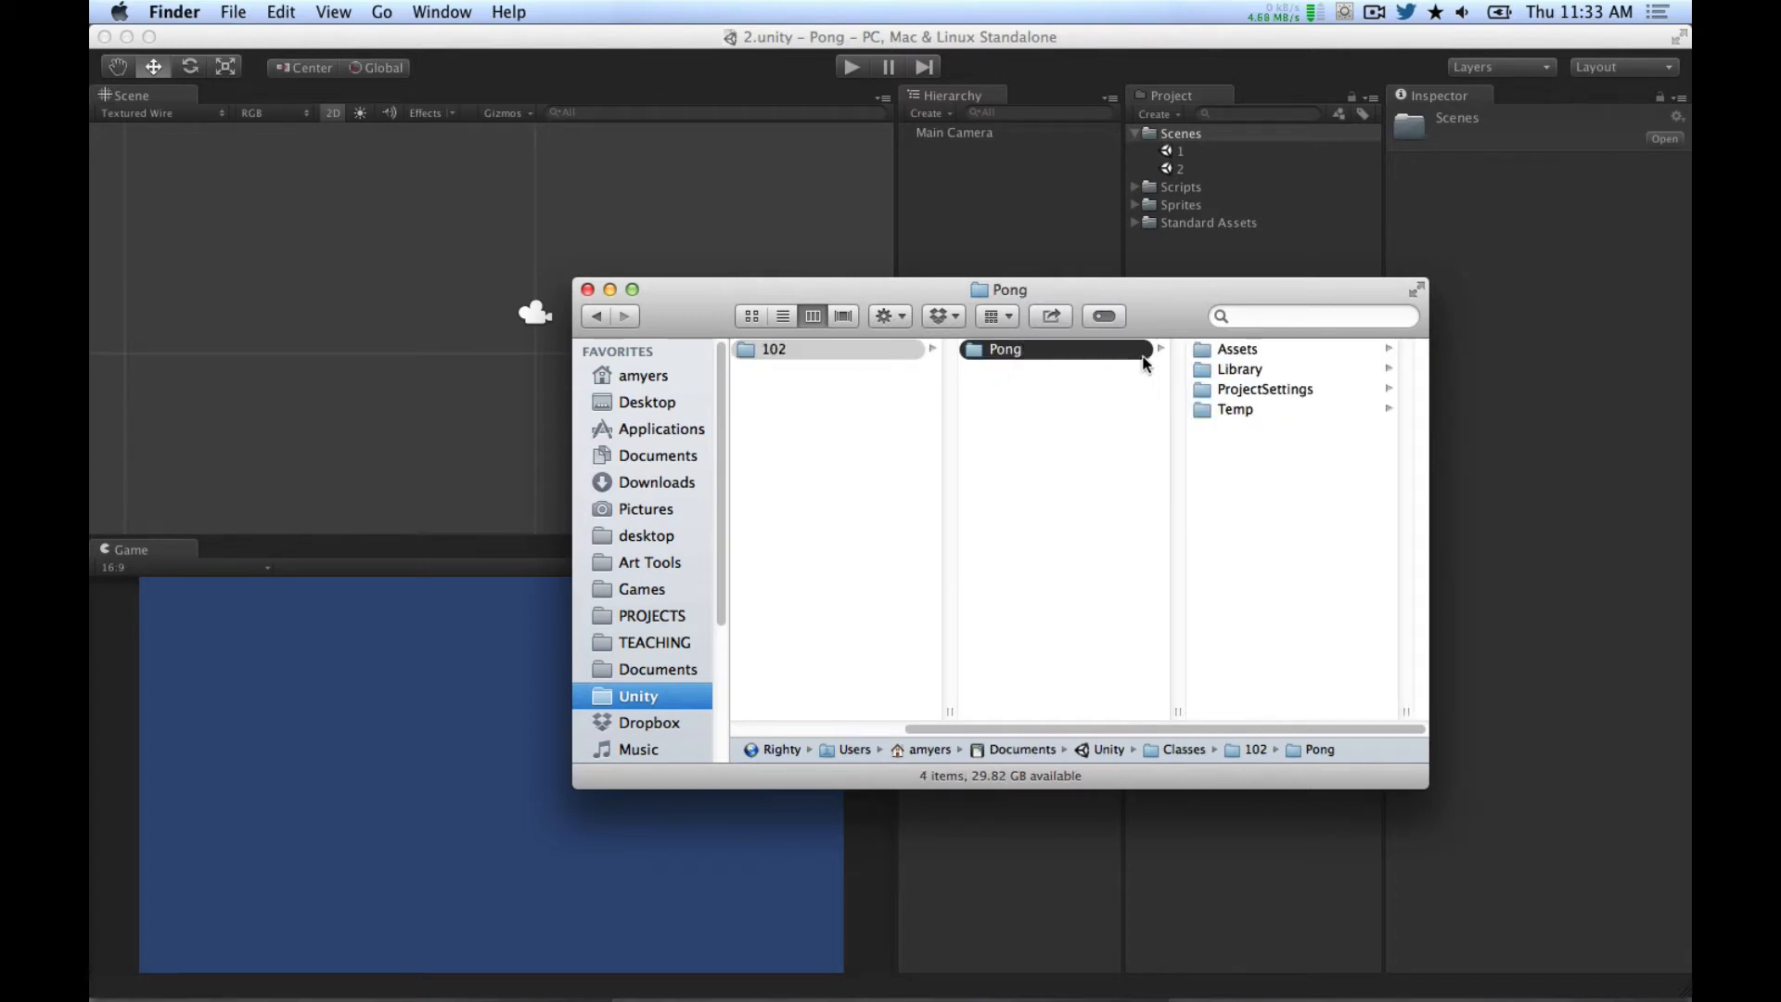
Step: Examine the Assets, Library, ProjectSettings and Temp folders of the Pong project, and enter the Assets folder
left_click(1236, 348)
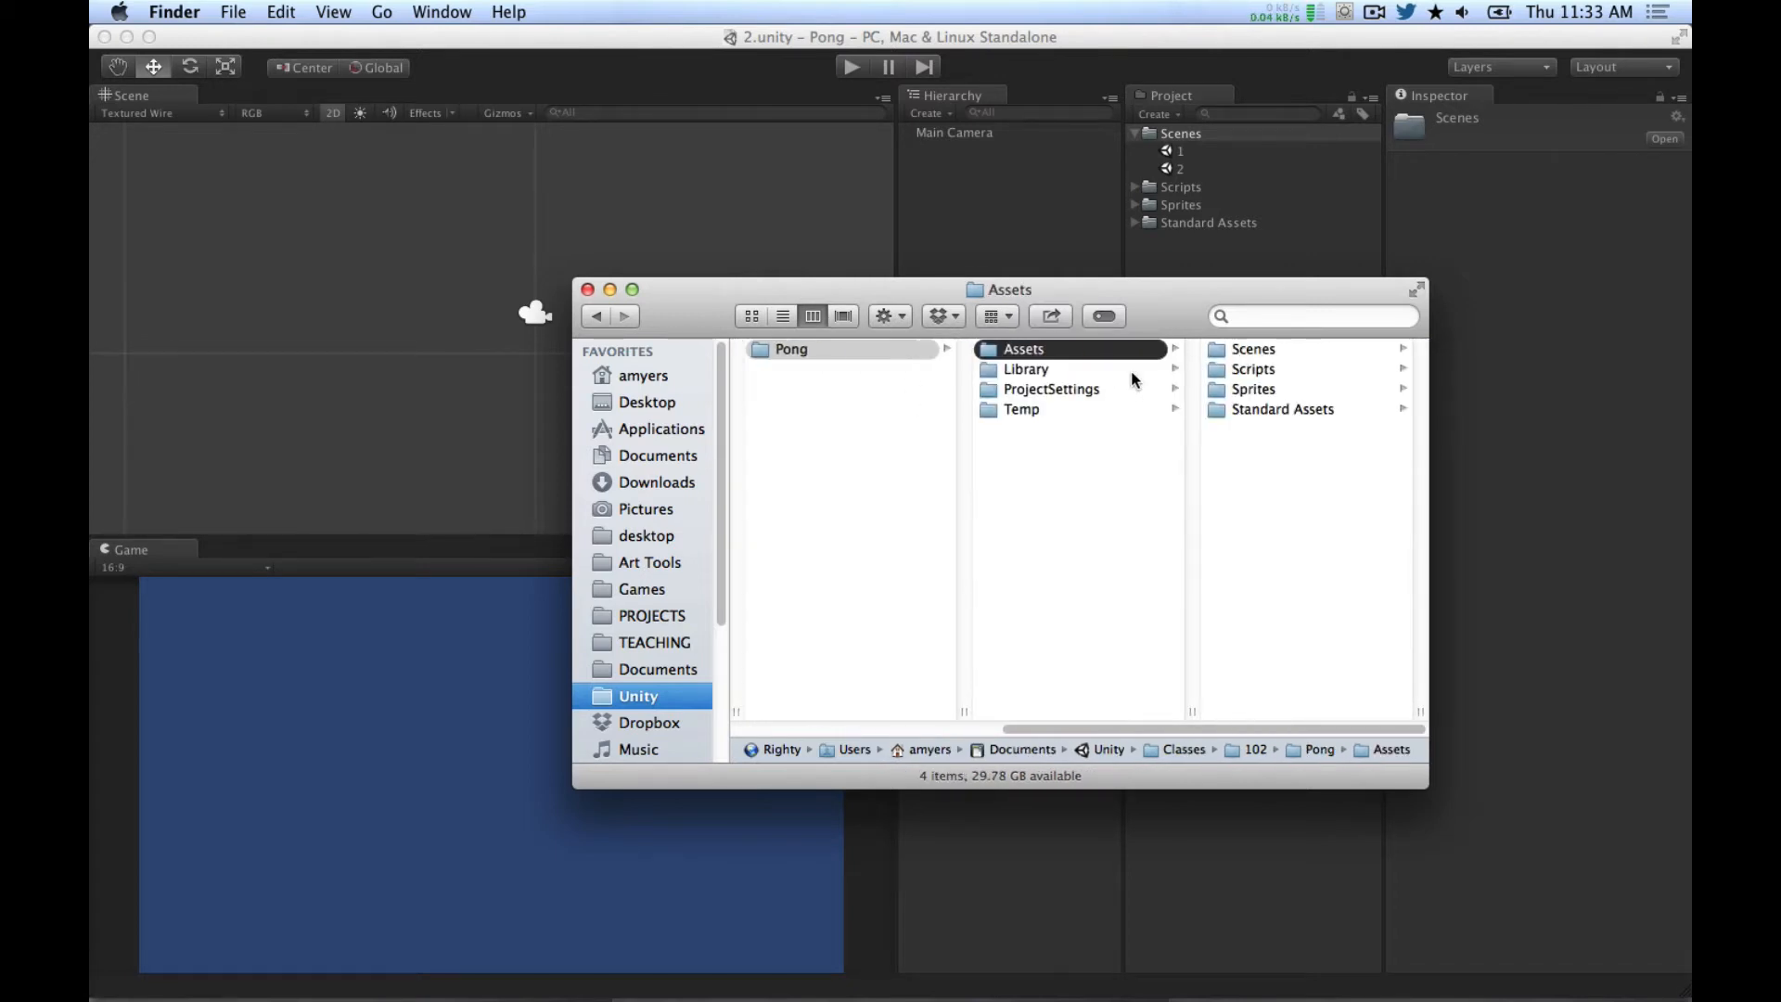
key("Down")
key("Down")
key("Down")
key("Up")
key("Up")
key("Up")
key("Right")
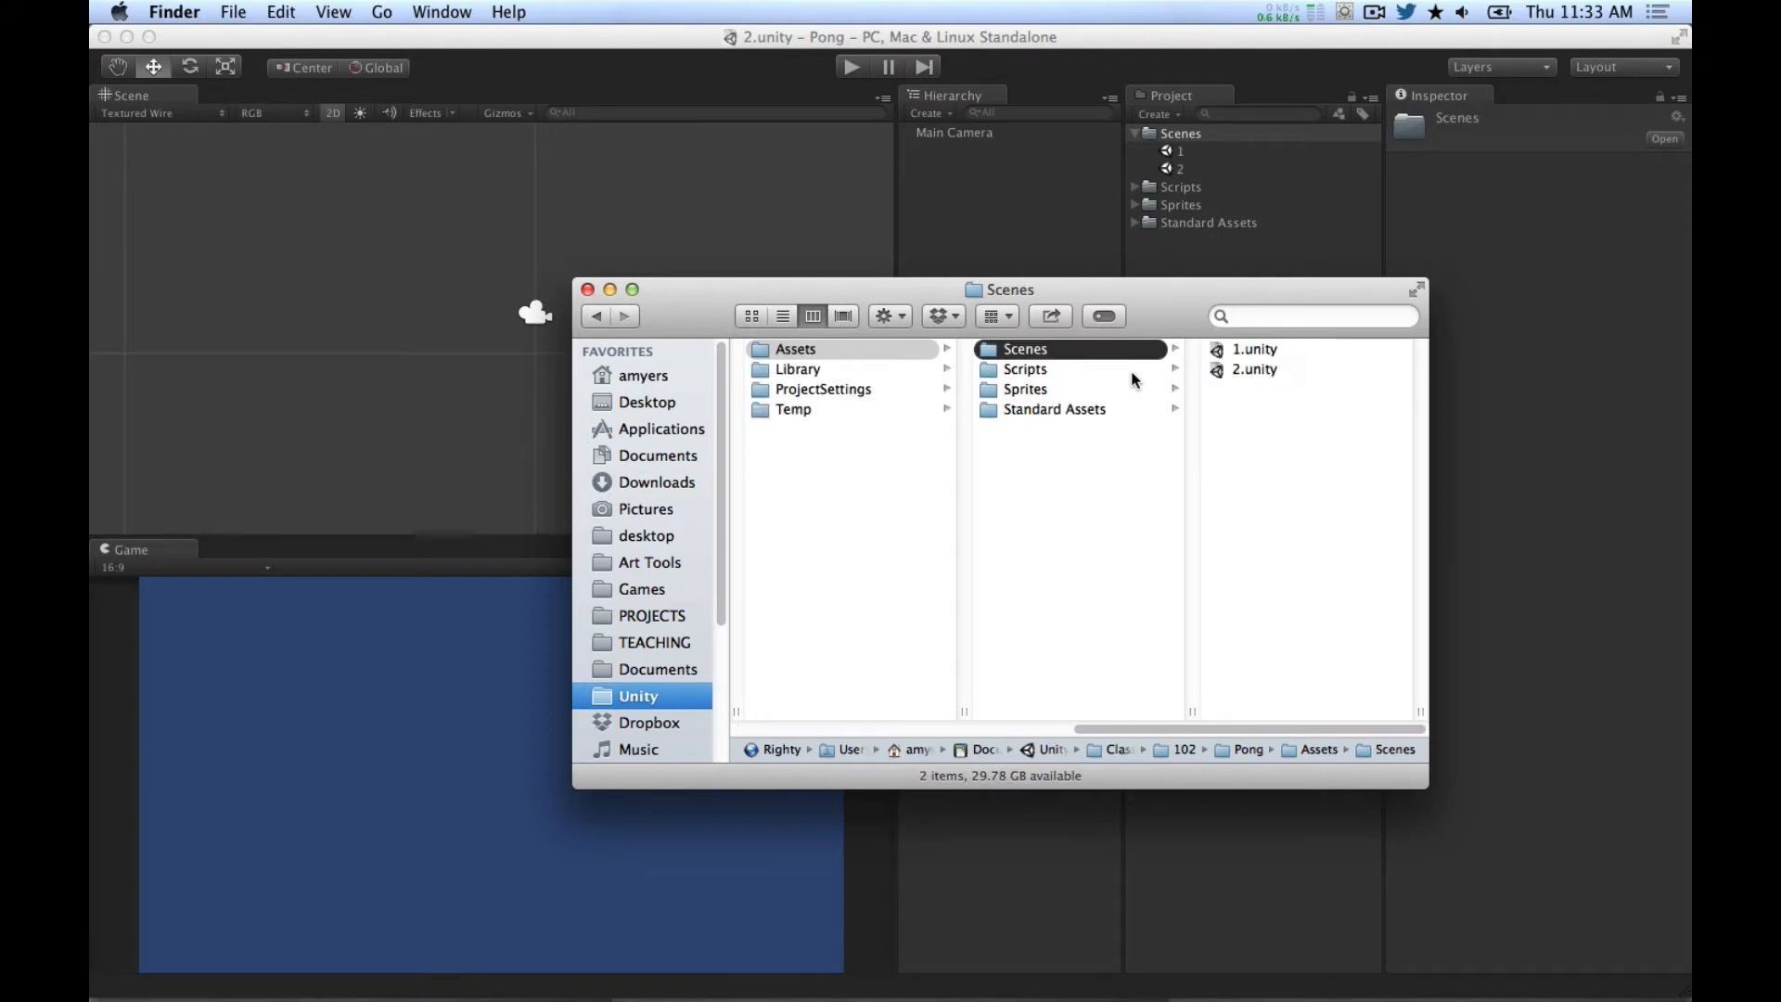
Step: Browse the Scenes, Scripts, Sprites and Standard Assets folders inside Assets to compare their files with the project's asset list
key("Down")
key("Down")
key("Down")
key("Up")
key("Up")
key("Up")
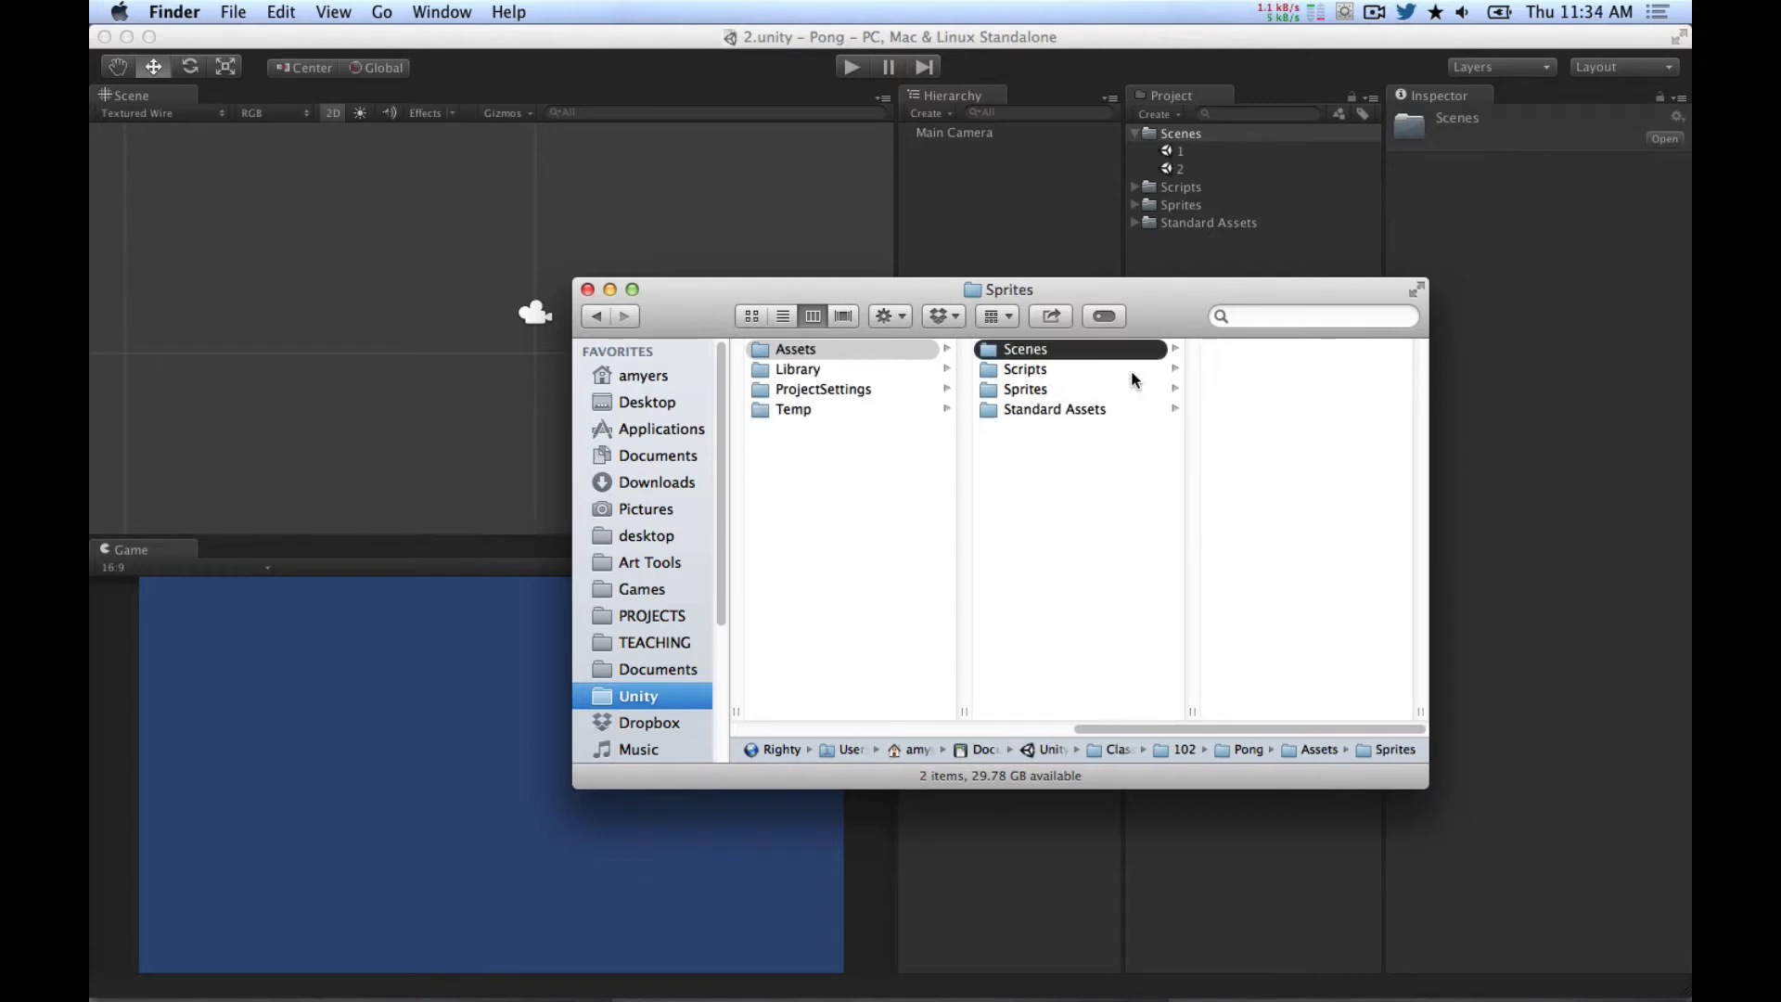
key("Down")
key("Down")
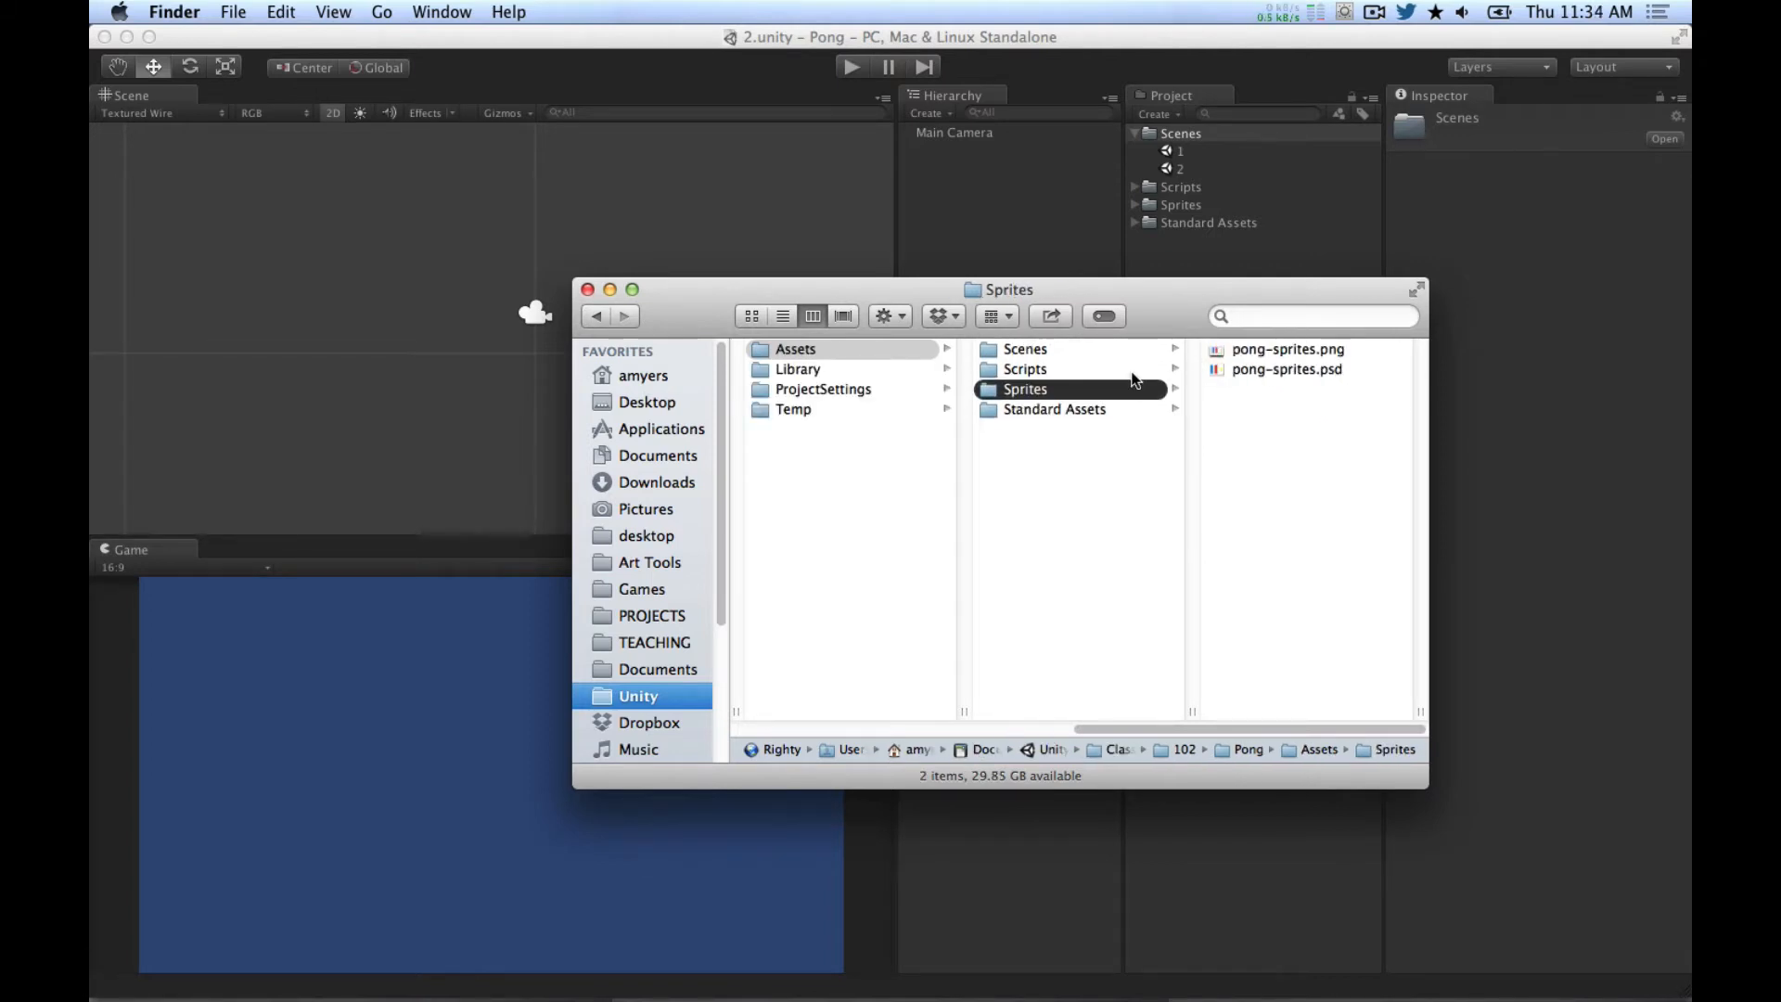
key("Down")
Step: Look inside the Standard Assets folder at the Bouncy 2D physics material and the Physic Materials folder
key("Right")
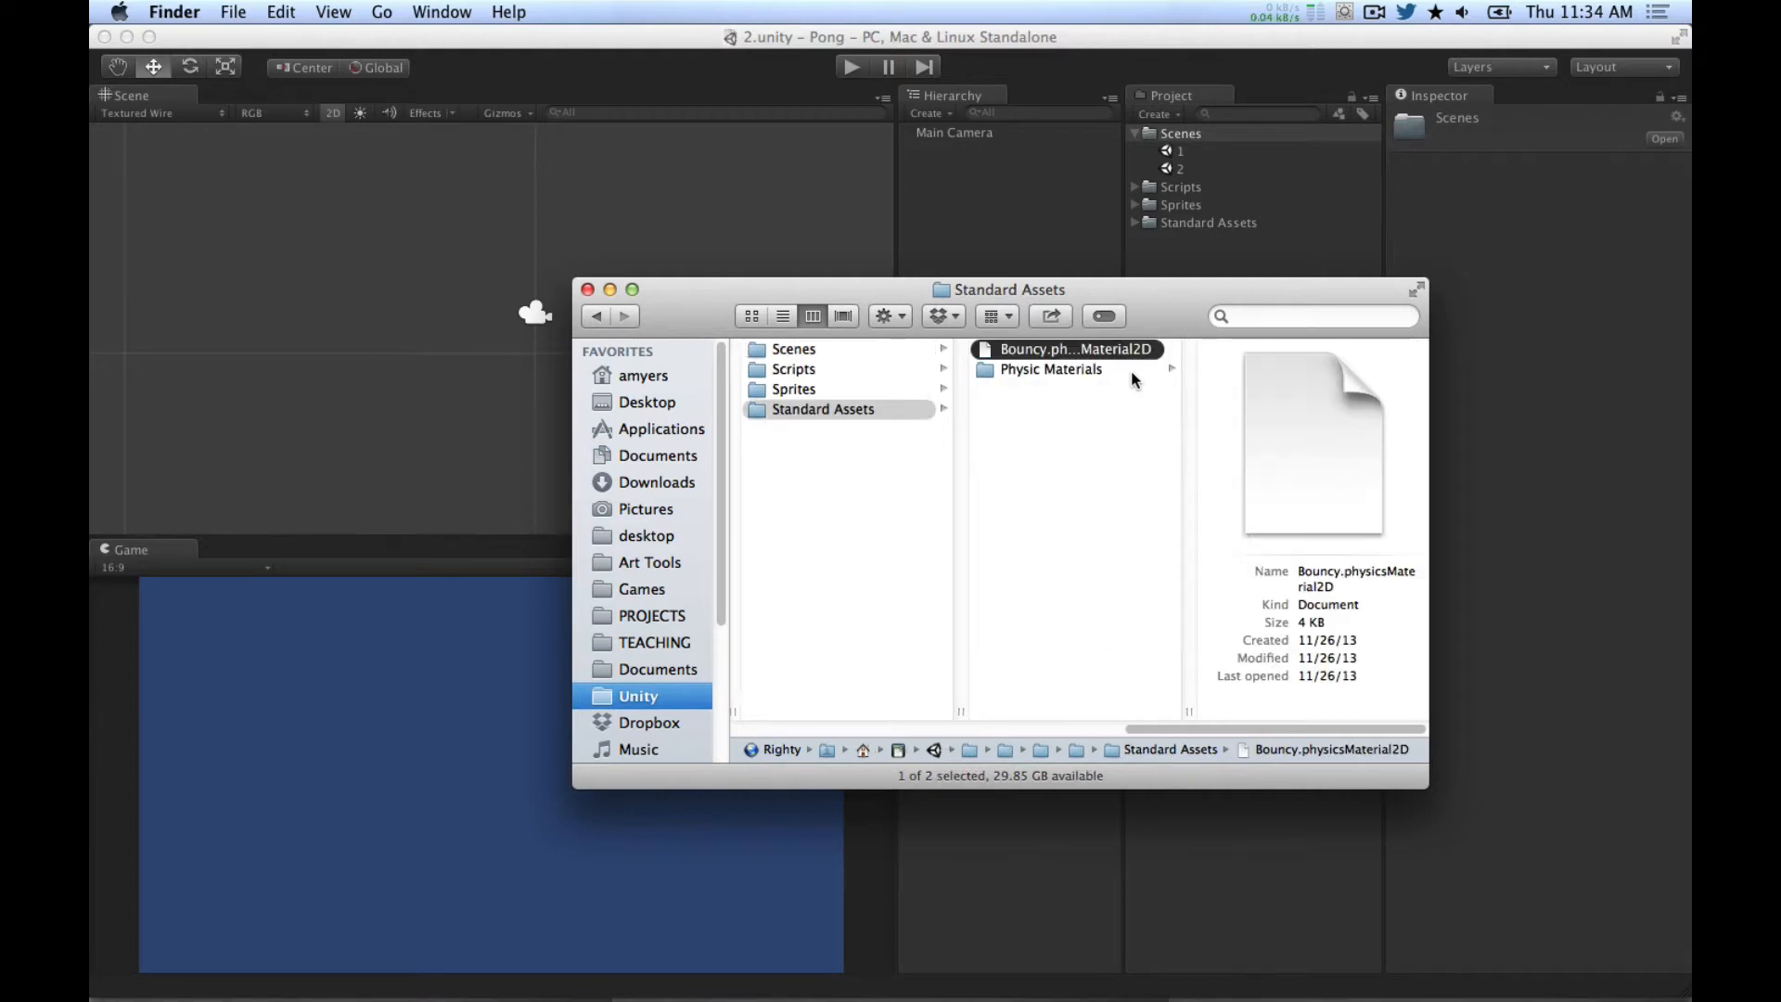
key("Down")
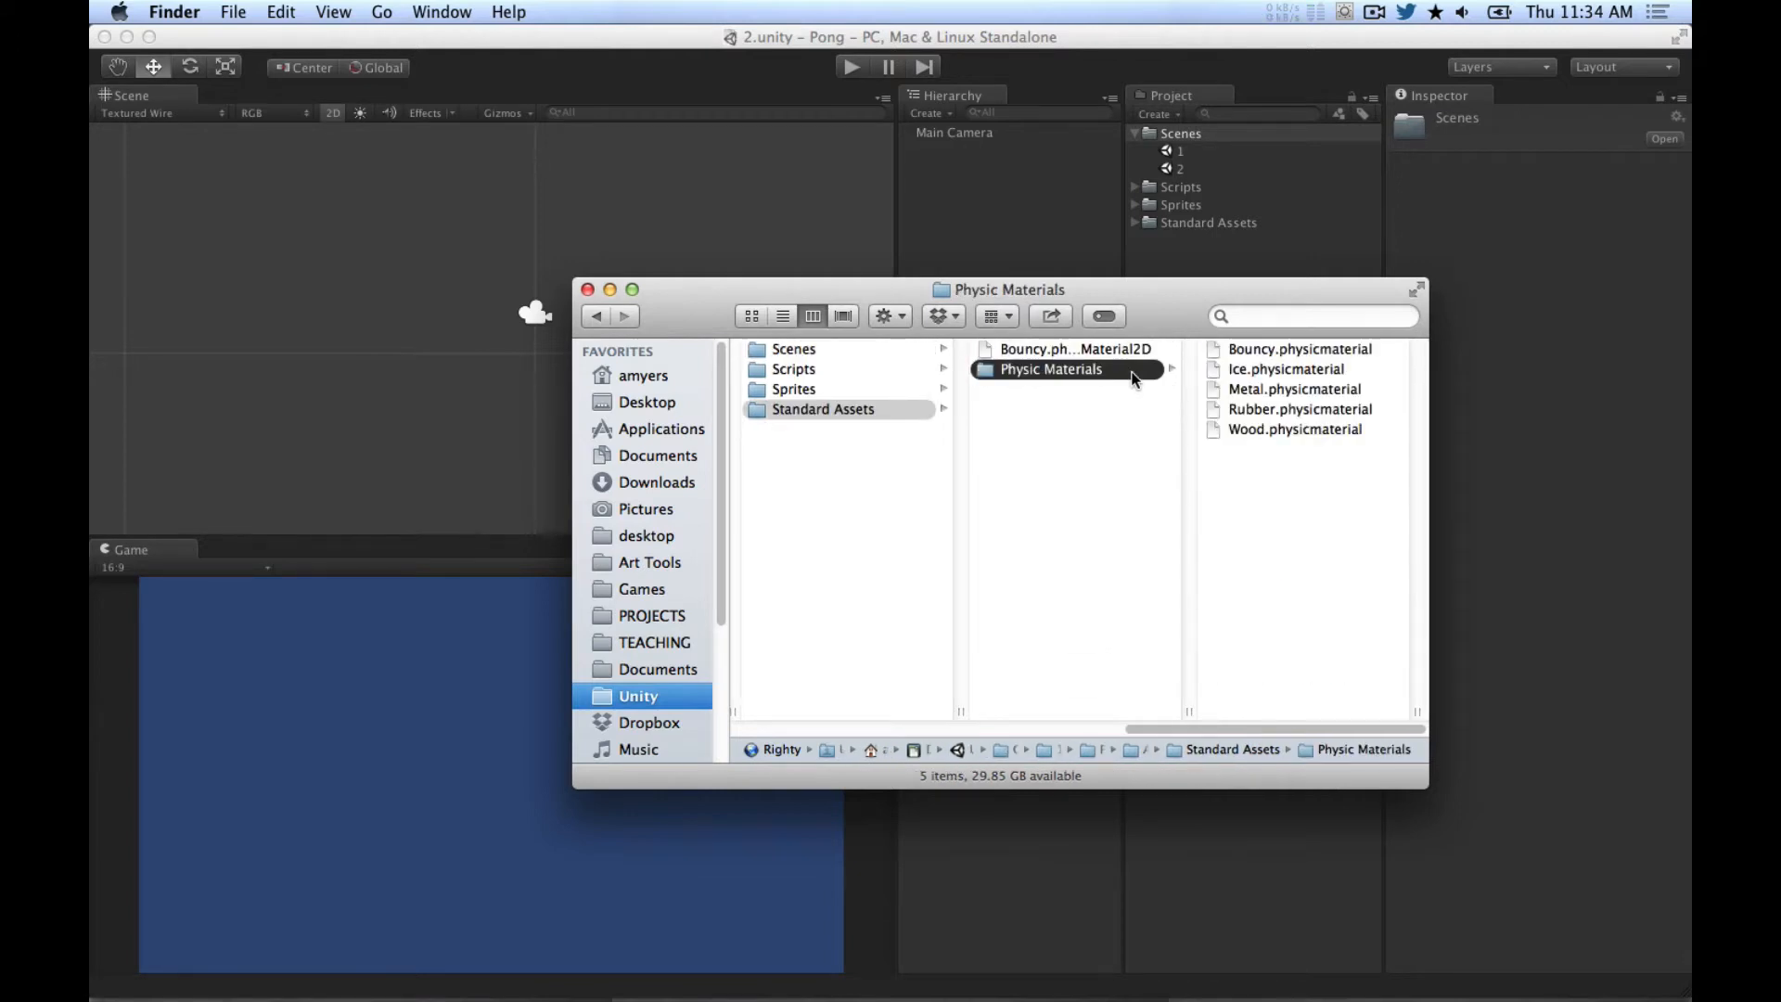
key("Up")
key("Down")
Step: Move the Physic Materials folder to the Trash and undo the deletion
right_click(1072, 371)
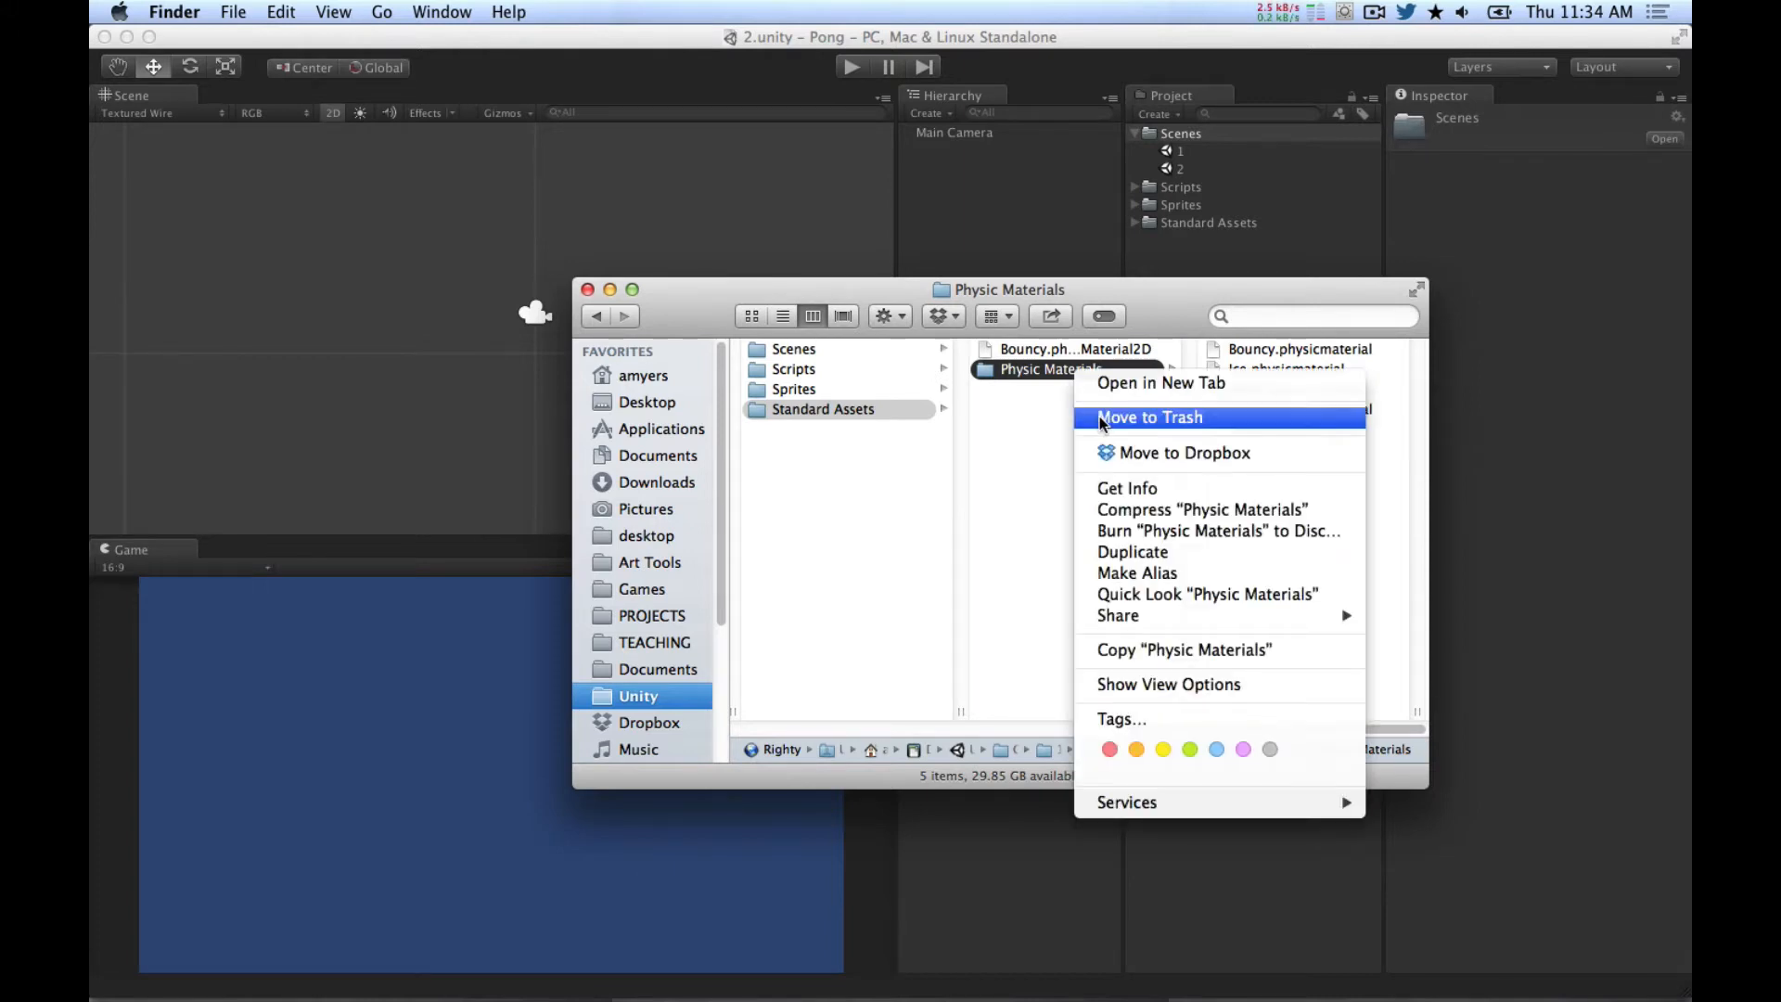
left_click(1160, 414)
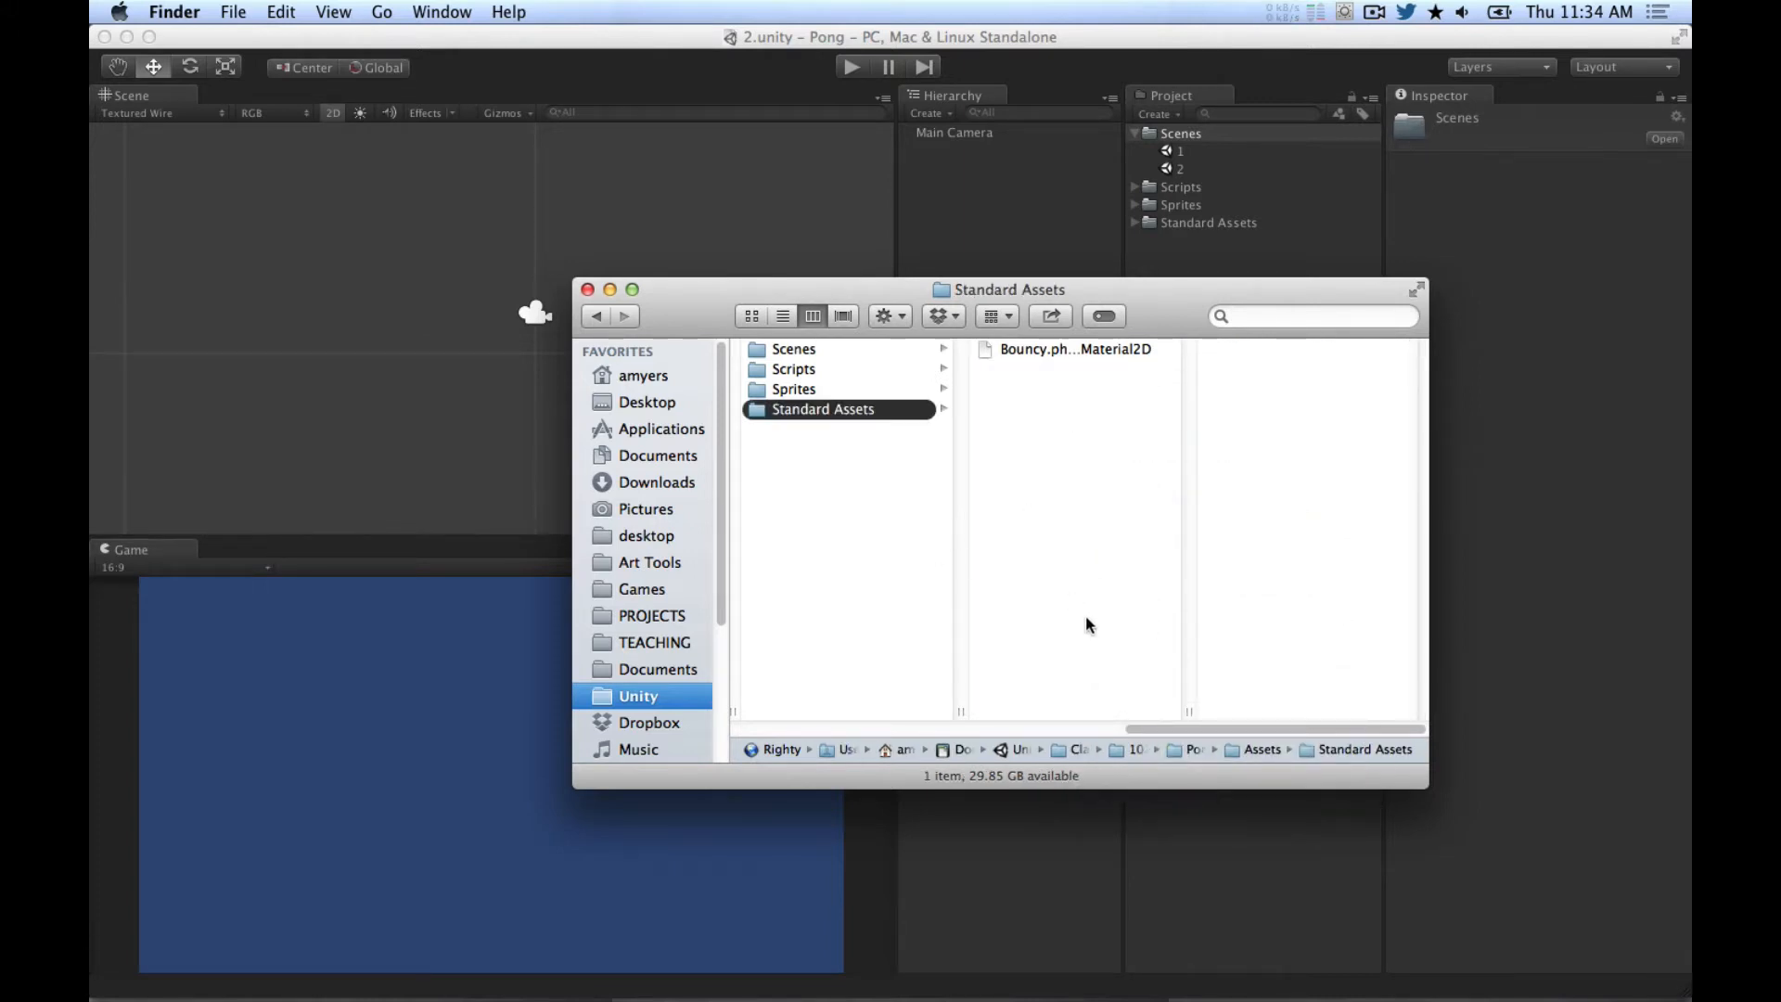
key("super+z")
left_click(1095, 466)
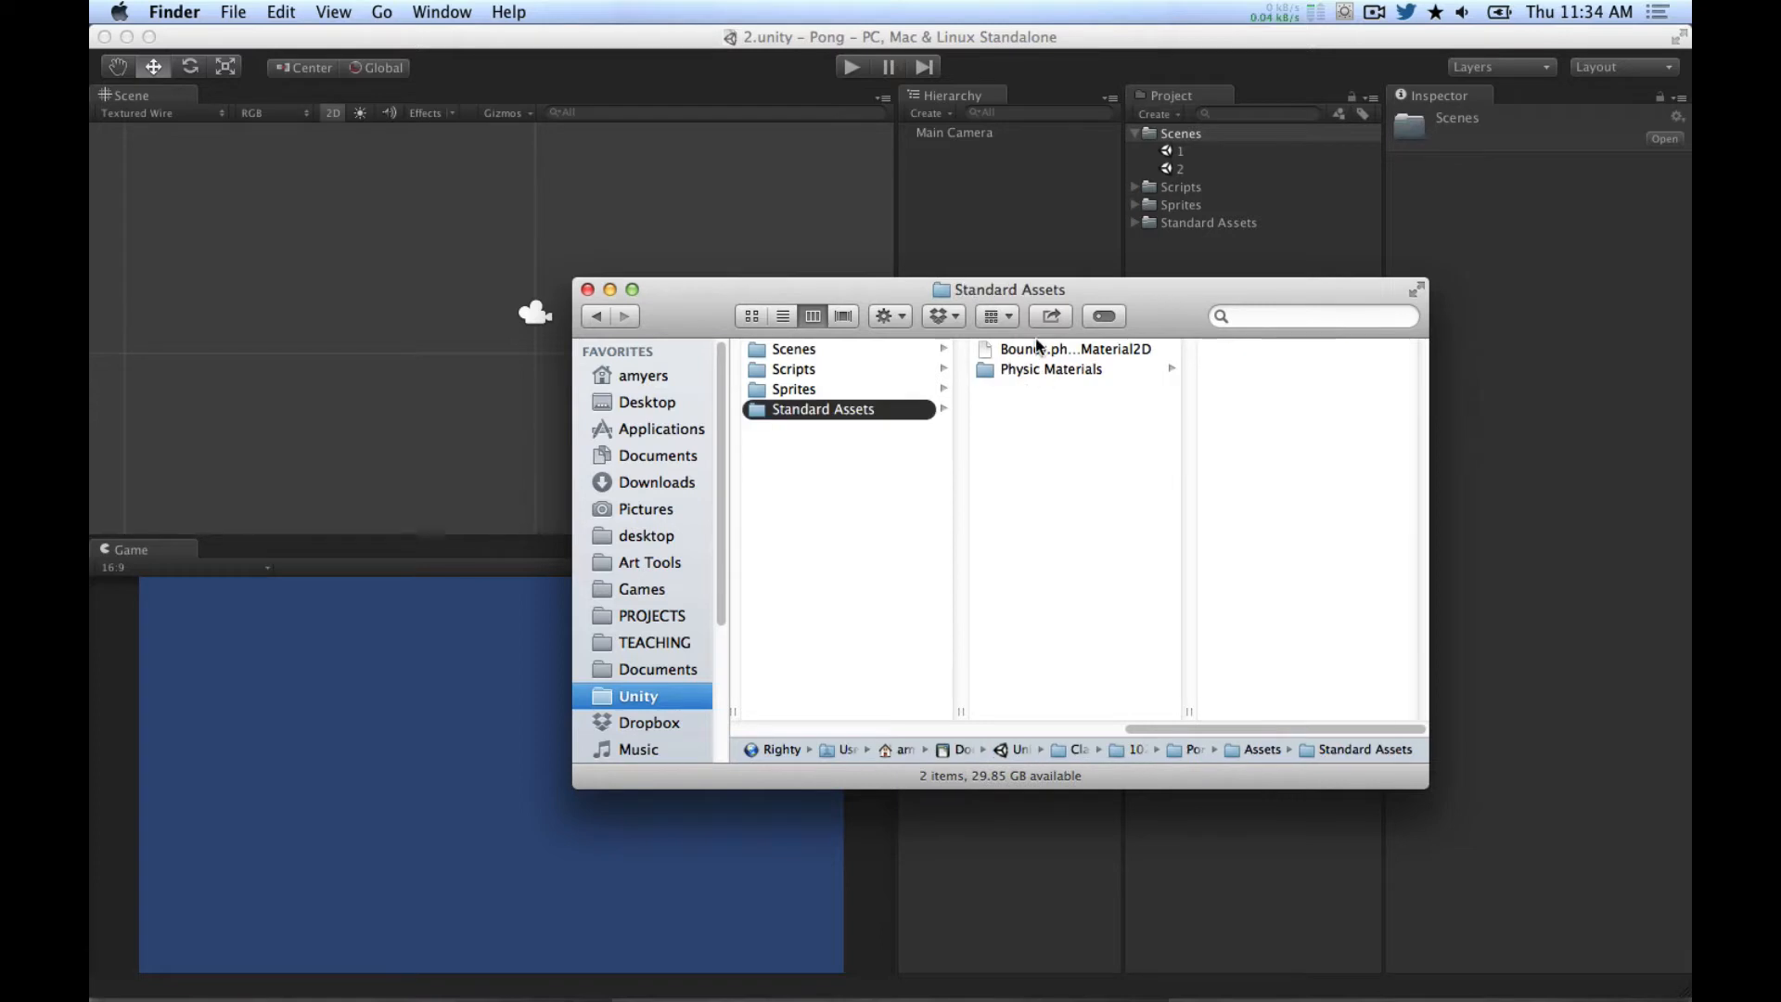
Step: Check the restored Physic Materials folder and the Bouncy 2D material, close the Finder window and return to Unity
left_click(1037, 368)
left_click(1106, 350)
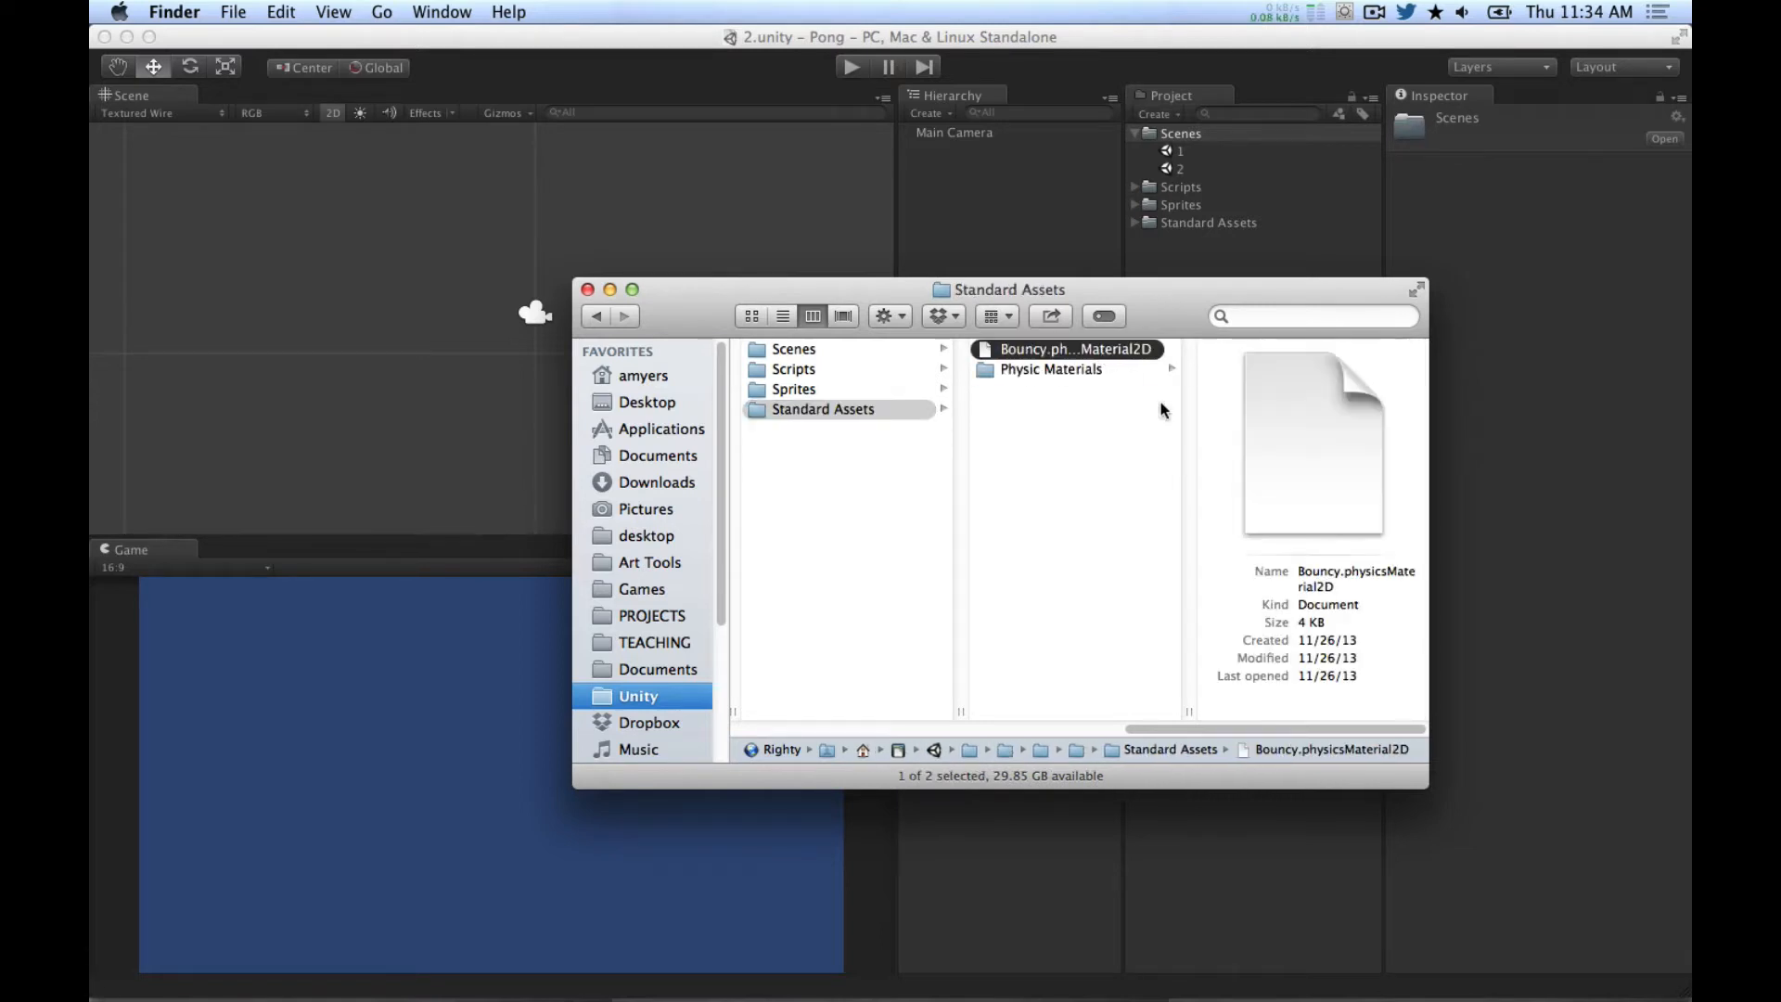
left_click(588, 290)
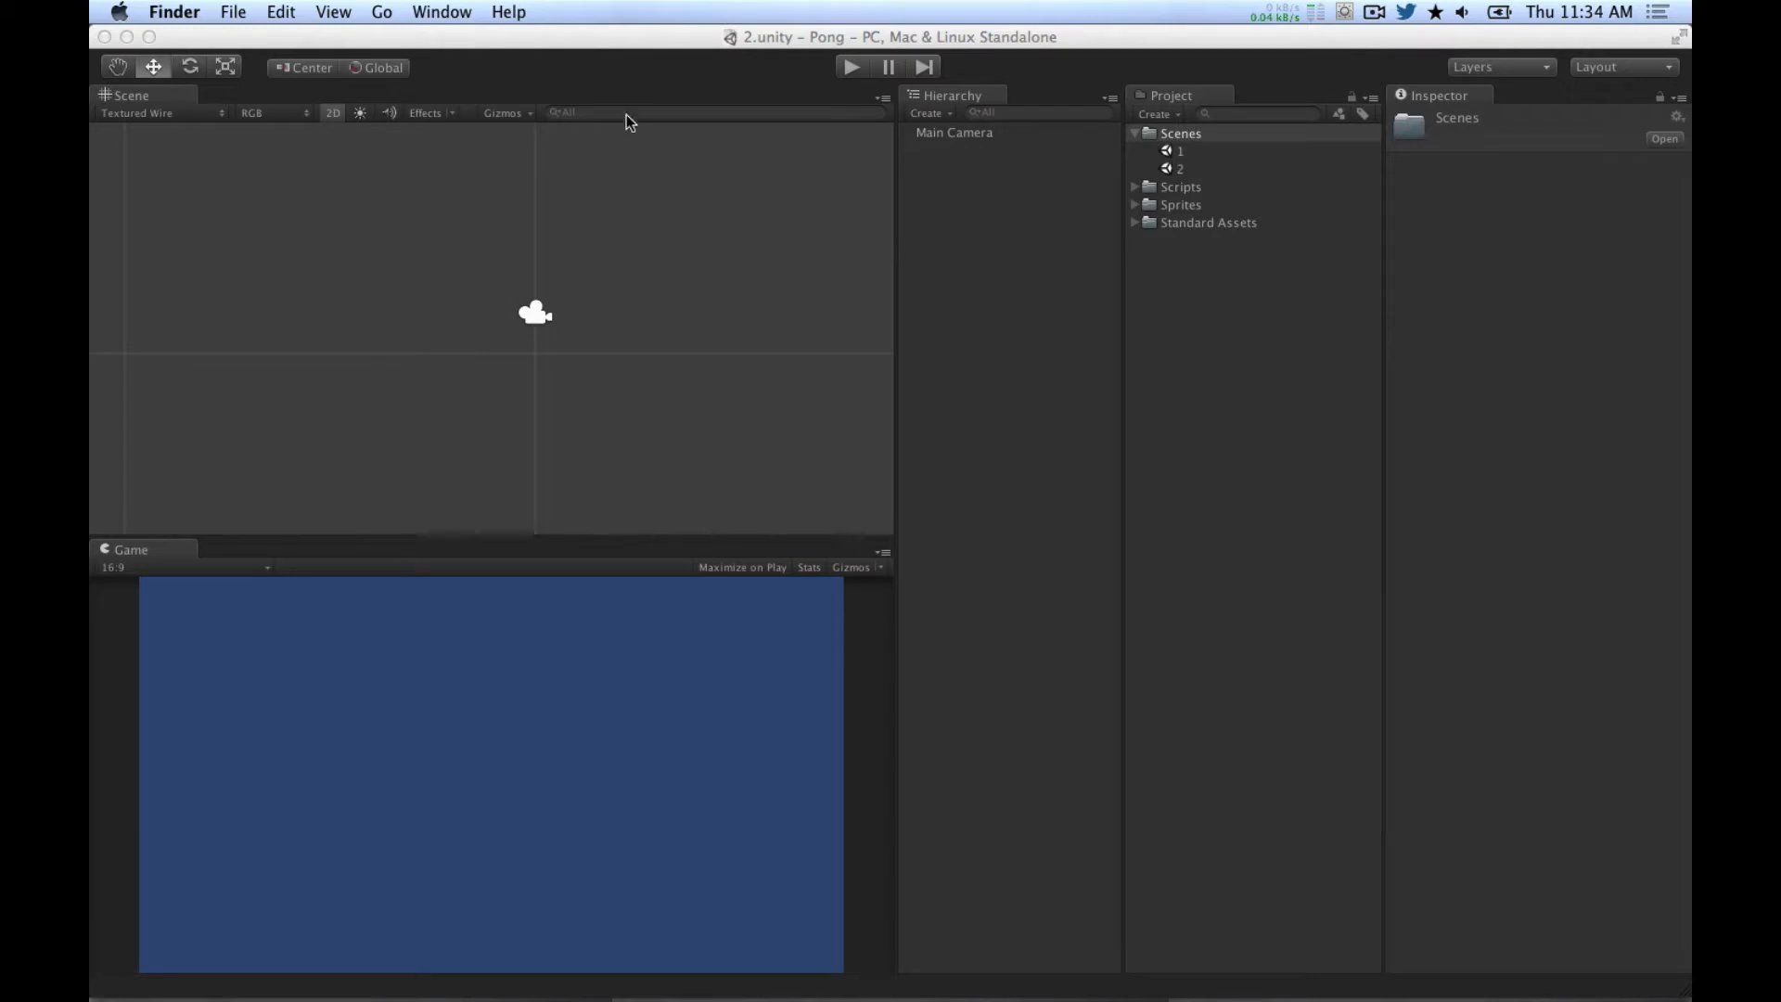
left_click(605, 76)
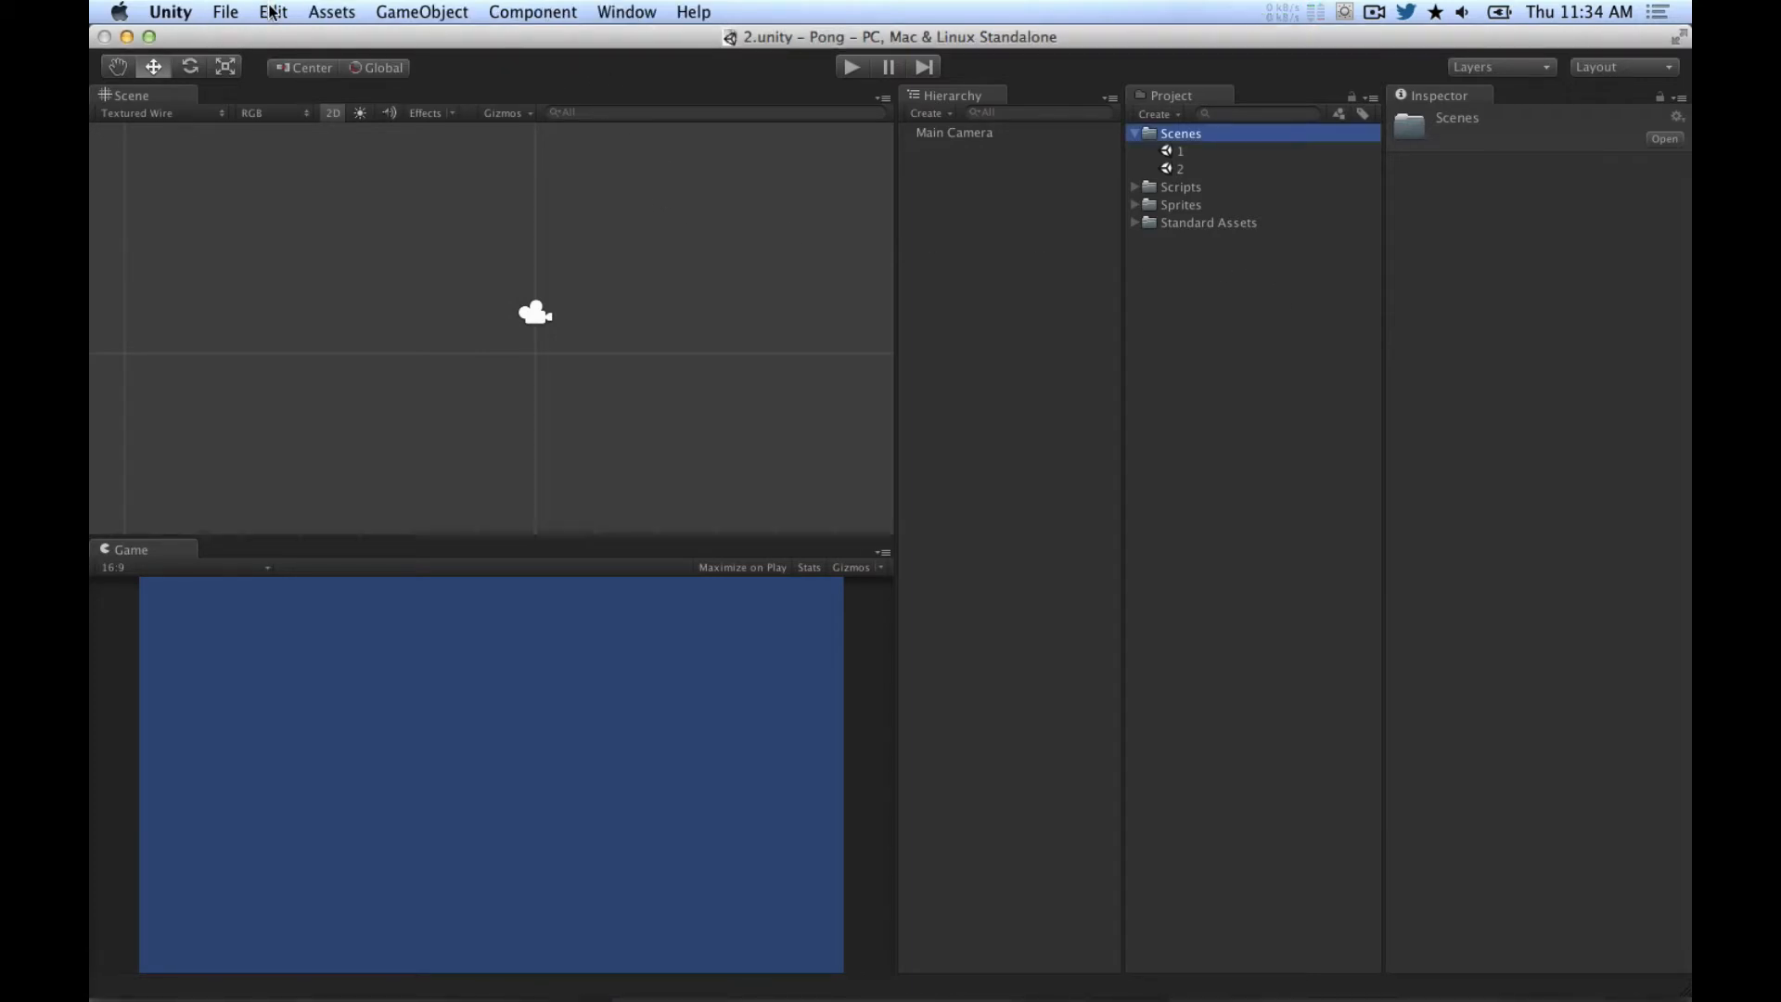
Step: Review the standard asset packages available for import, including Physic Materials, without importing any
left_click(228, 11)
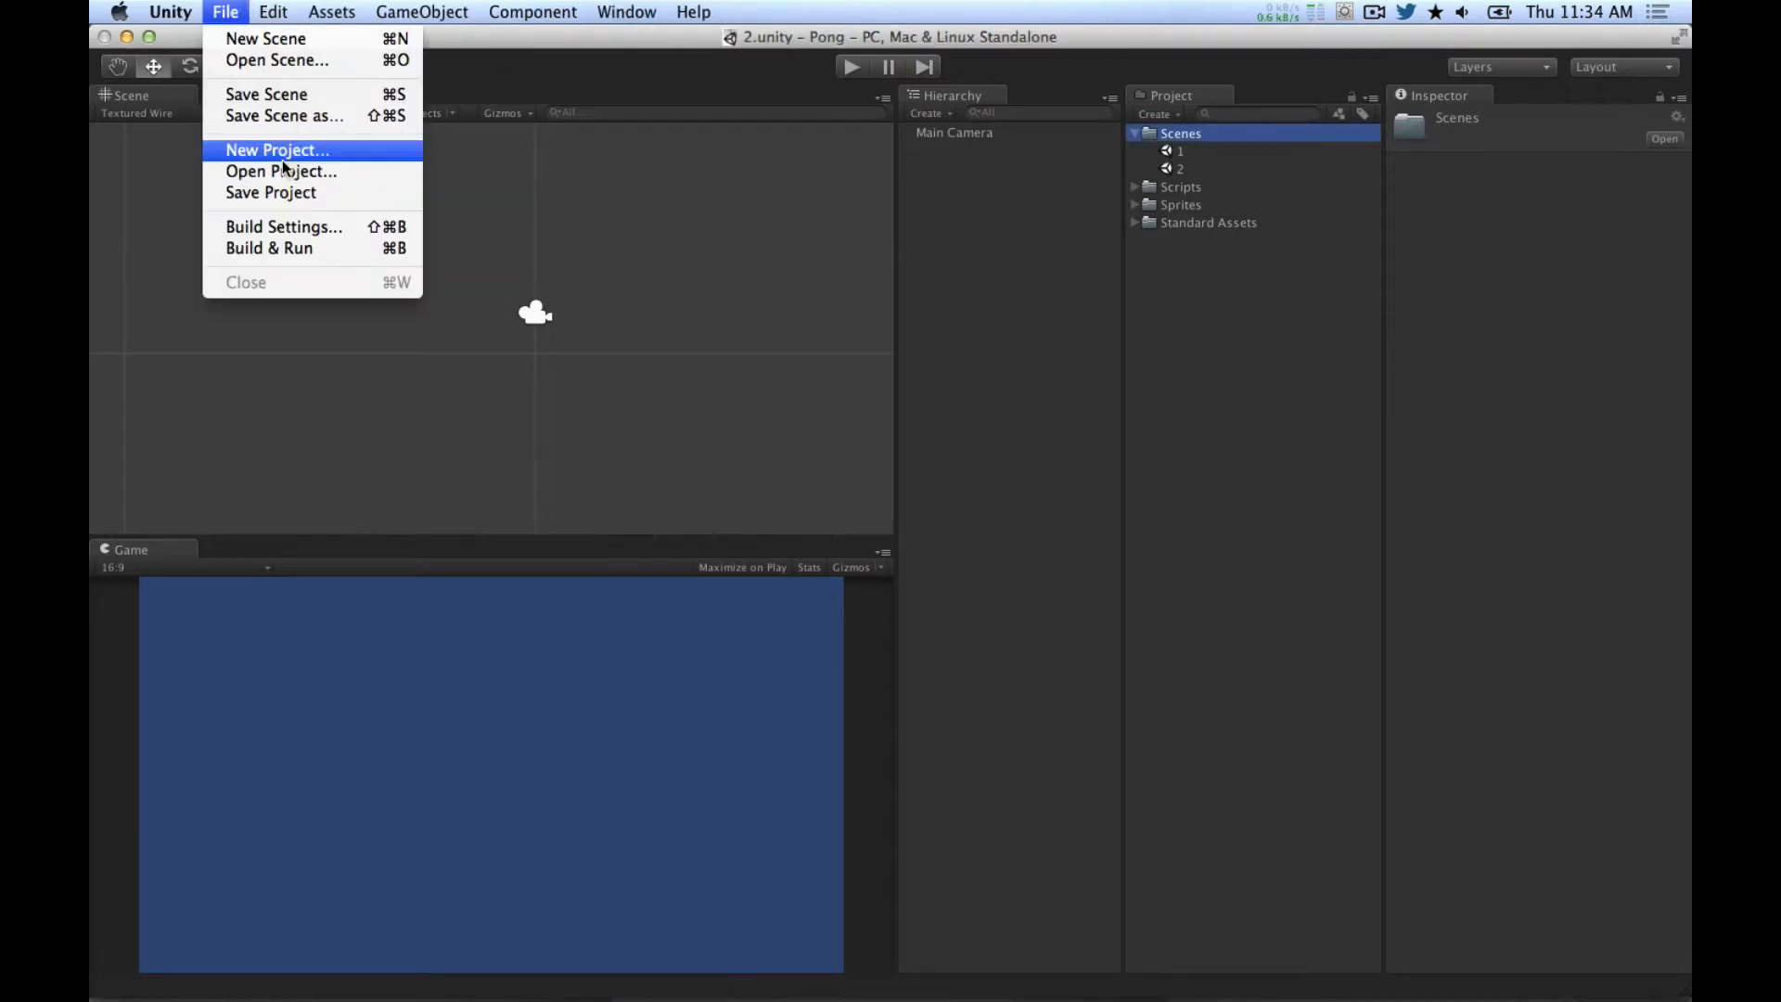
mouse_move(331, 11)
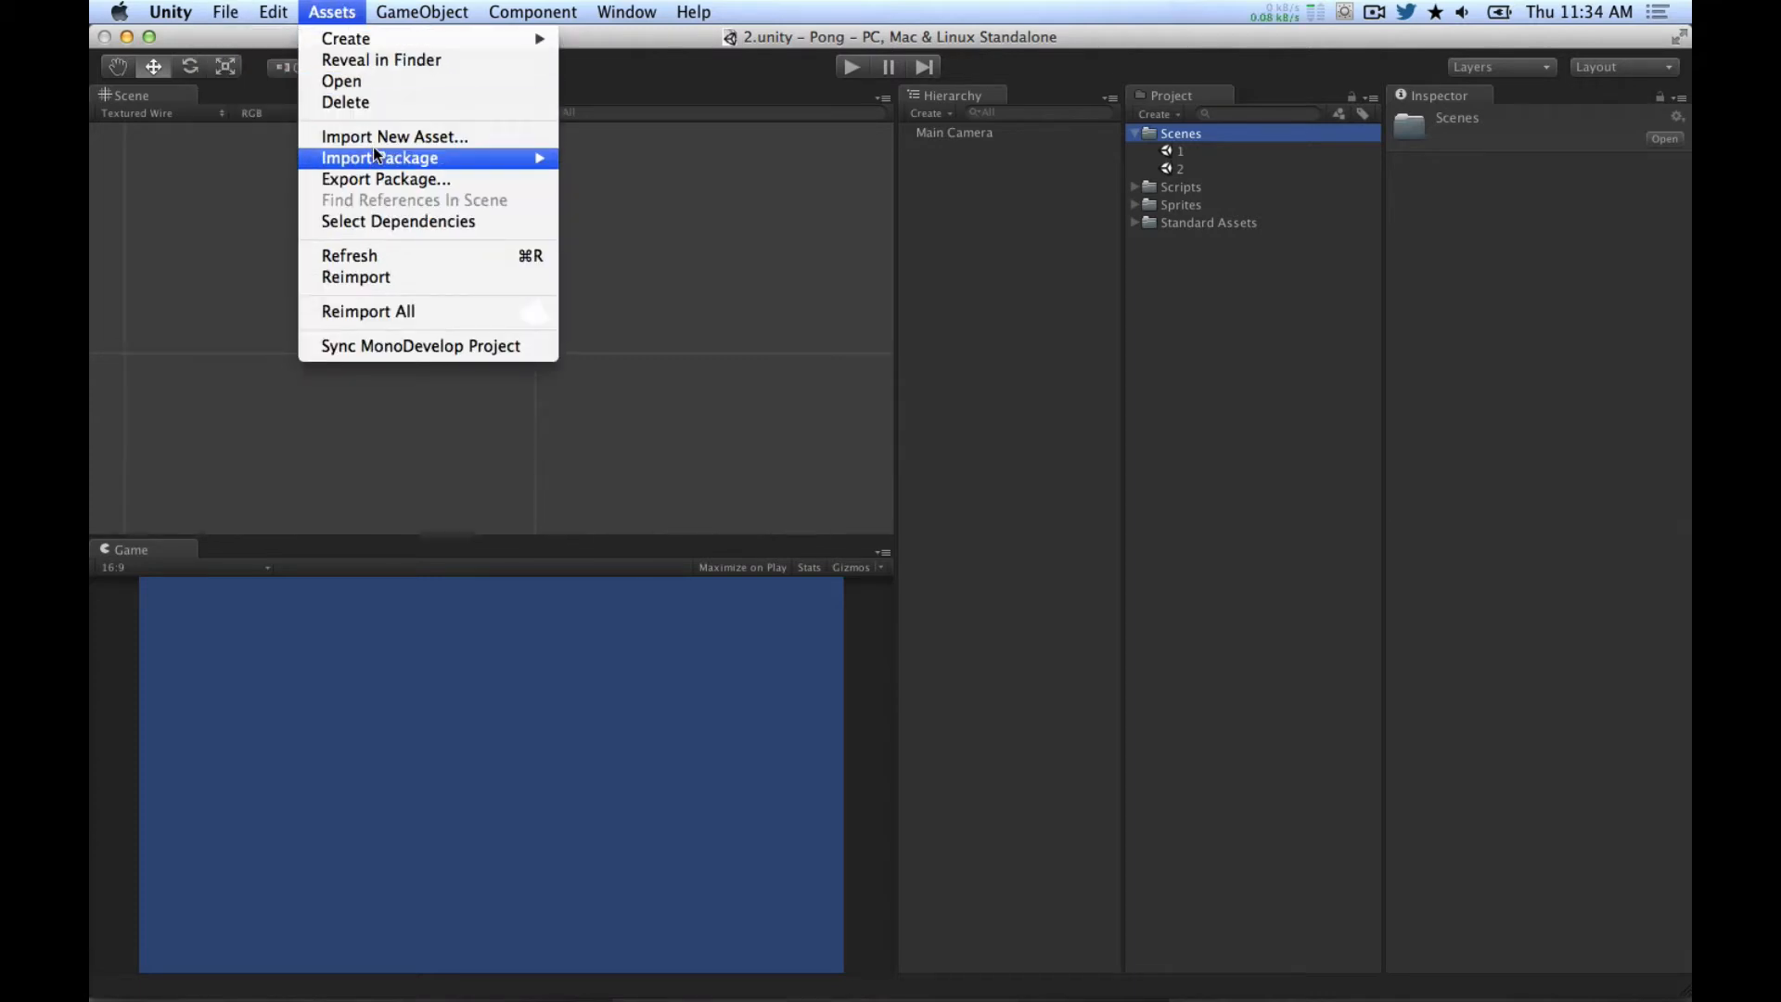
mouse_move(376, 155)
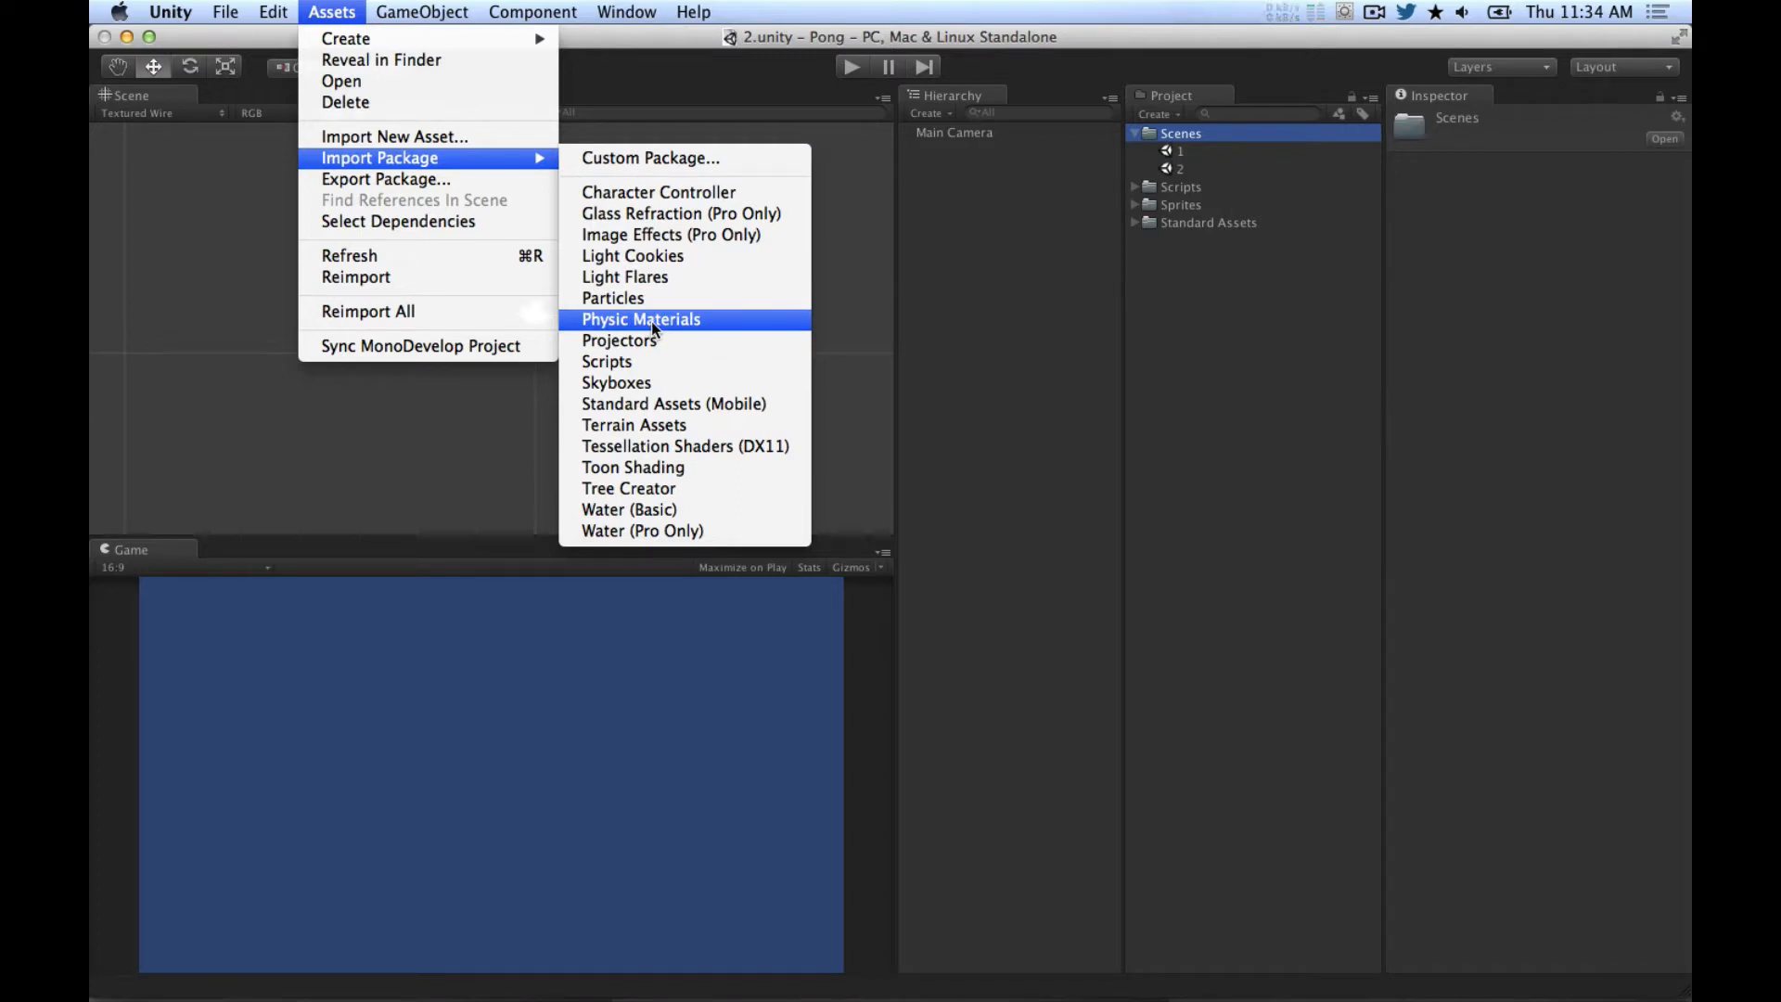
left_click(1125, 275)
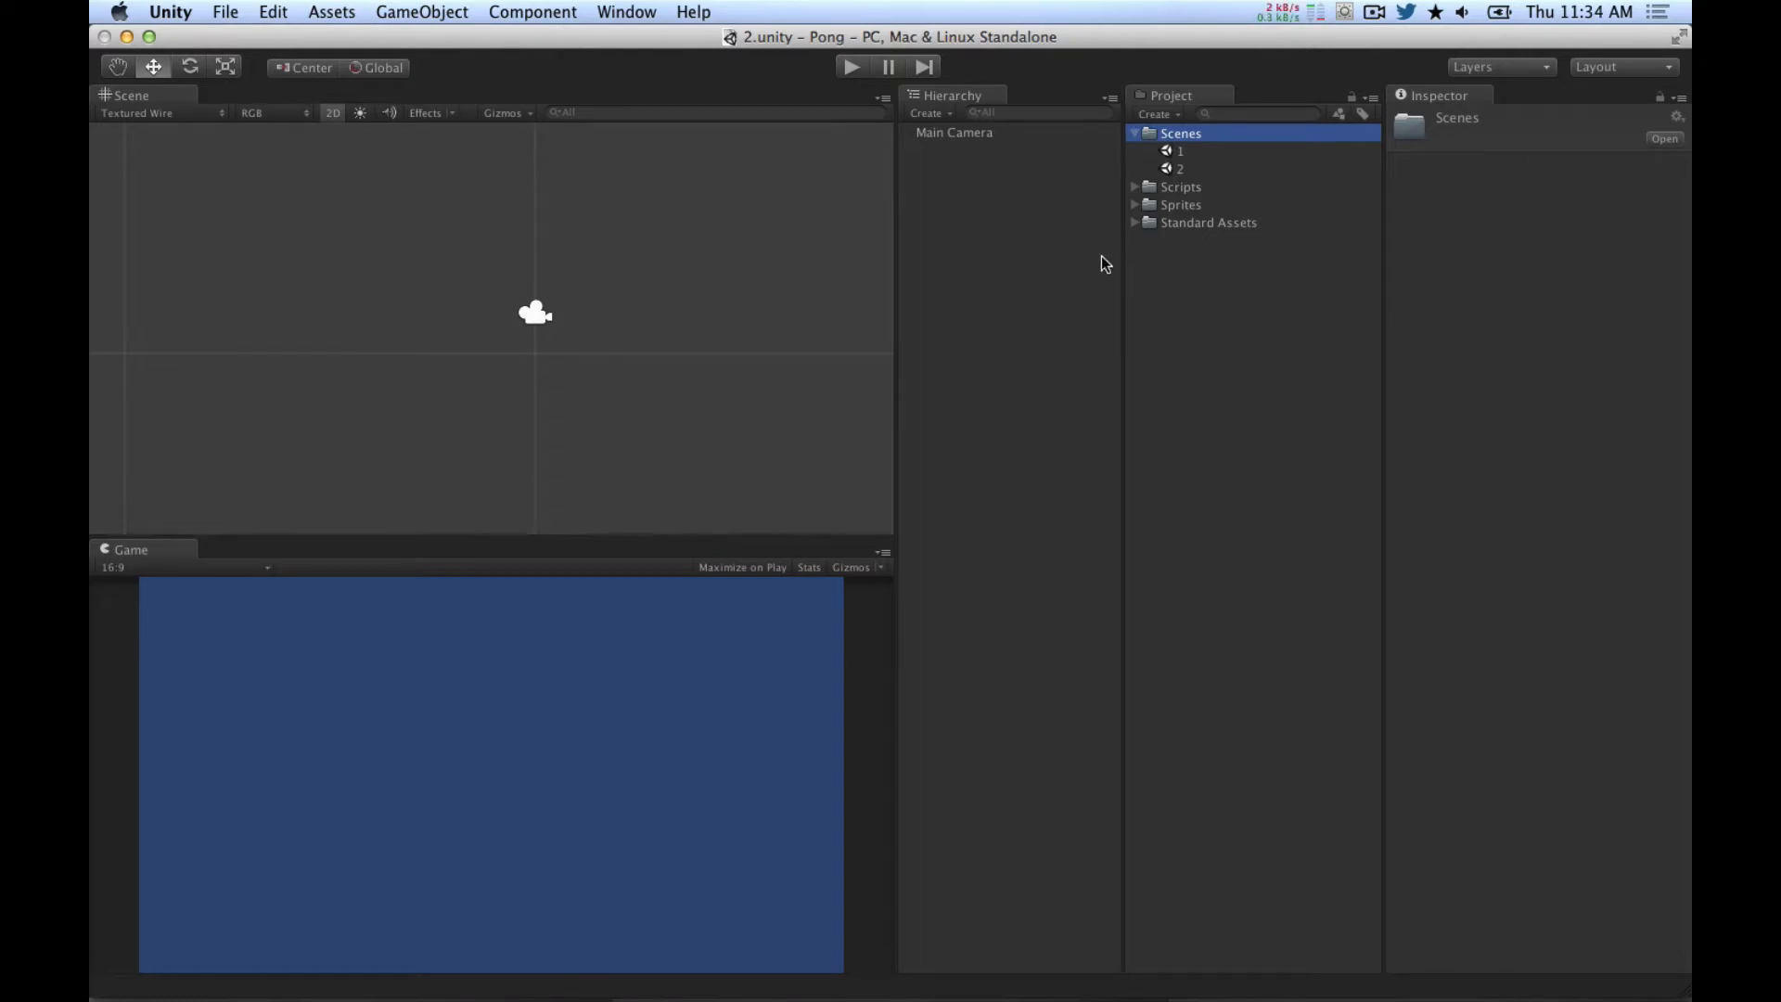
Step: Expand the Scripts folder and view the code of the BallMover and PaddleMover scripts in its Pong subfolder
left_click(1174, 170)
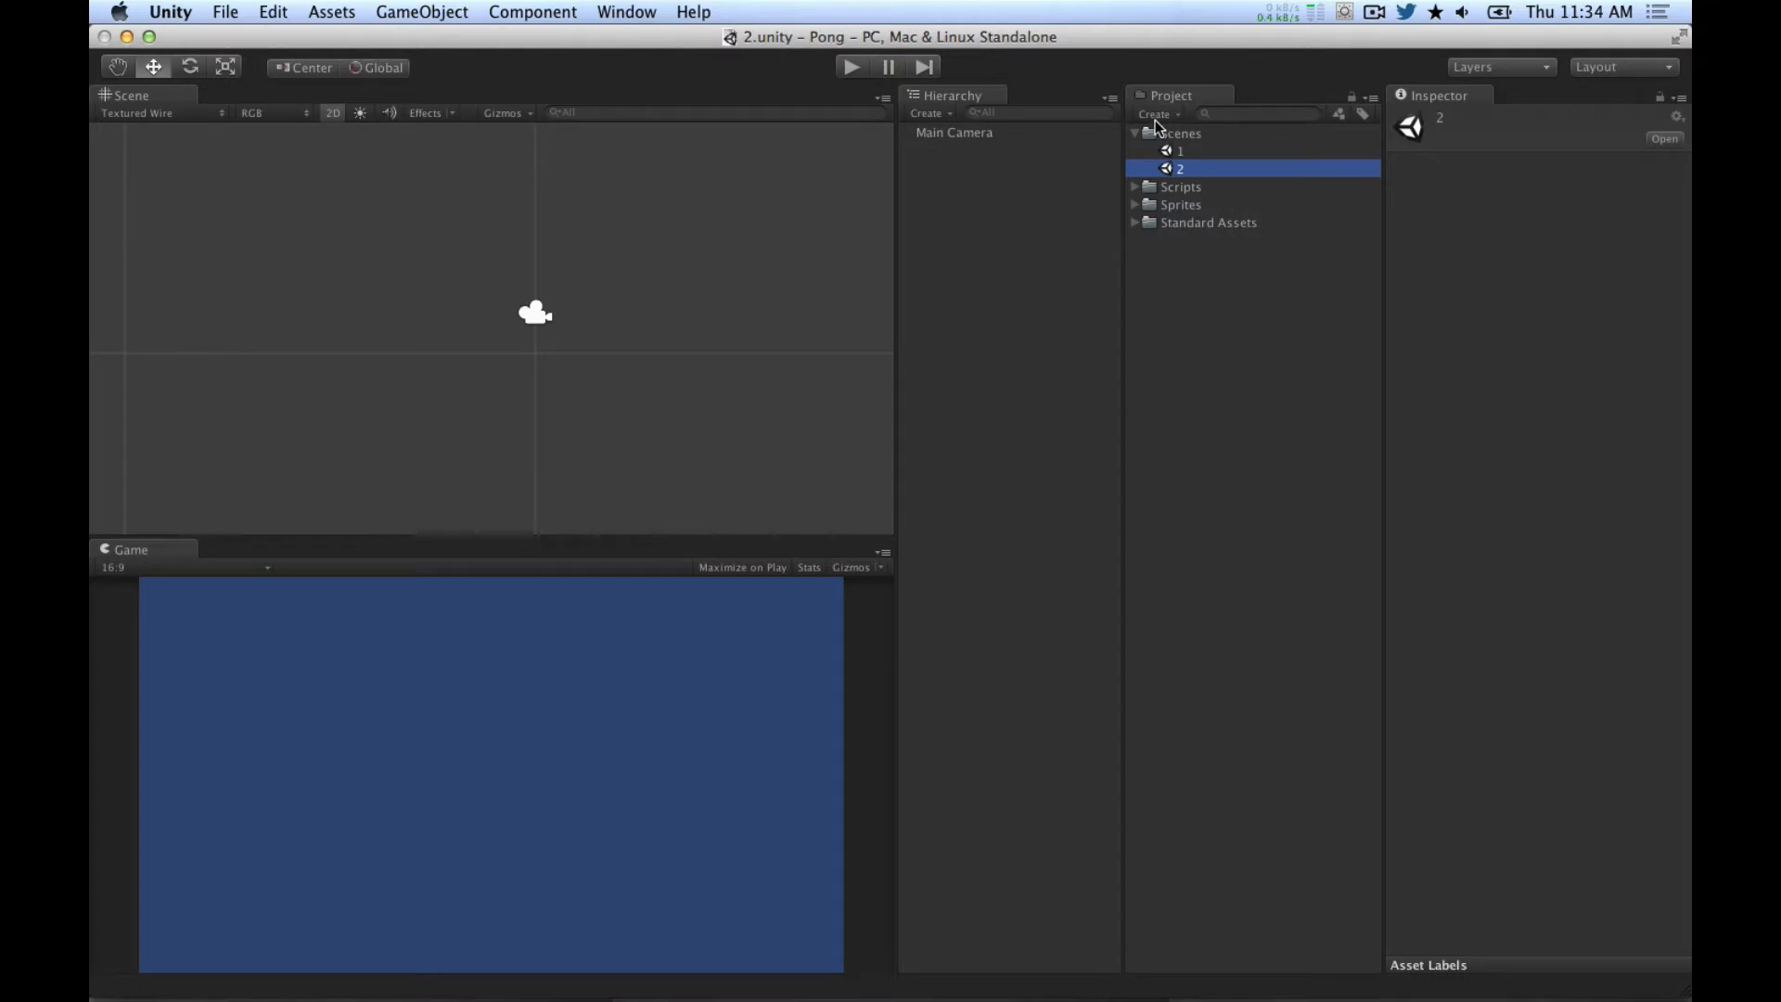
left_click(1171, 115)
left_click(1371, 239)
left_click(1134, 188)
left_click(1196, 240)
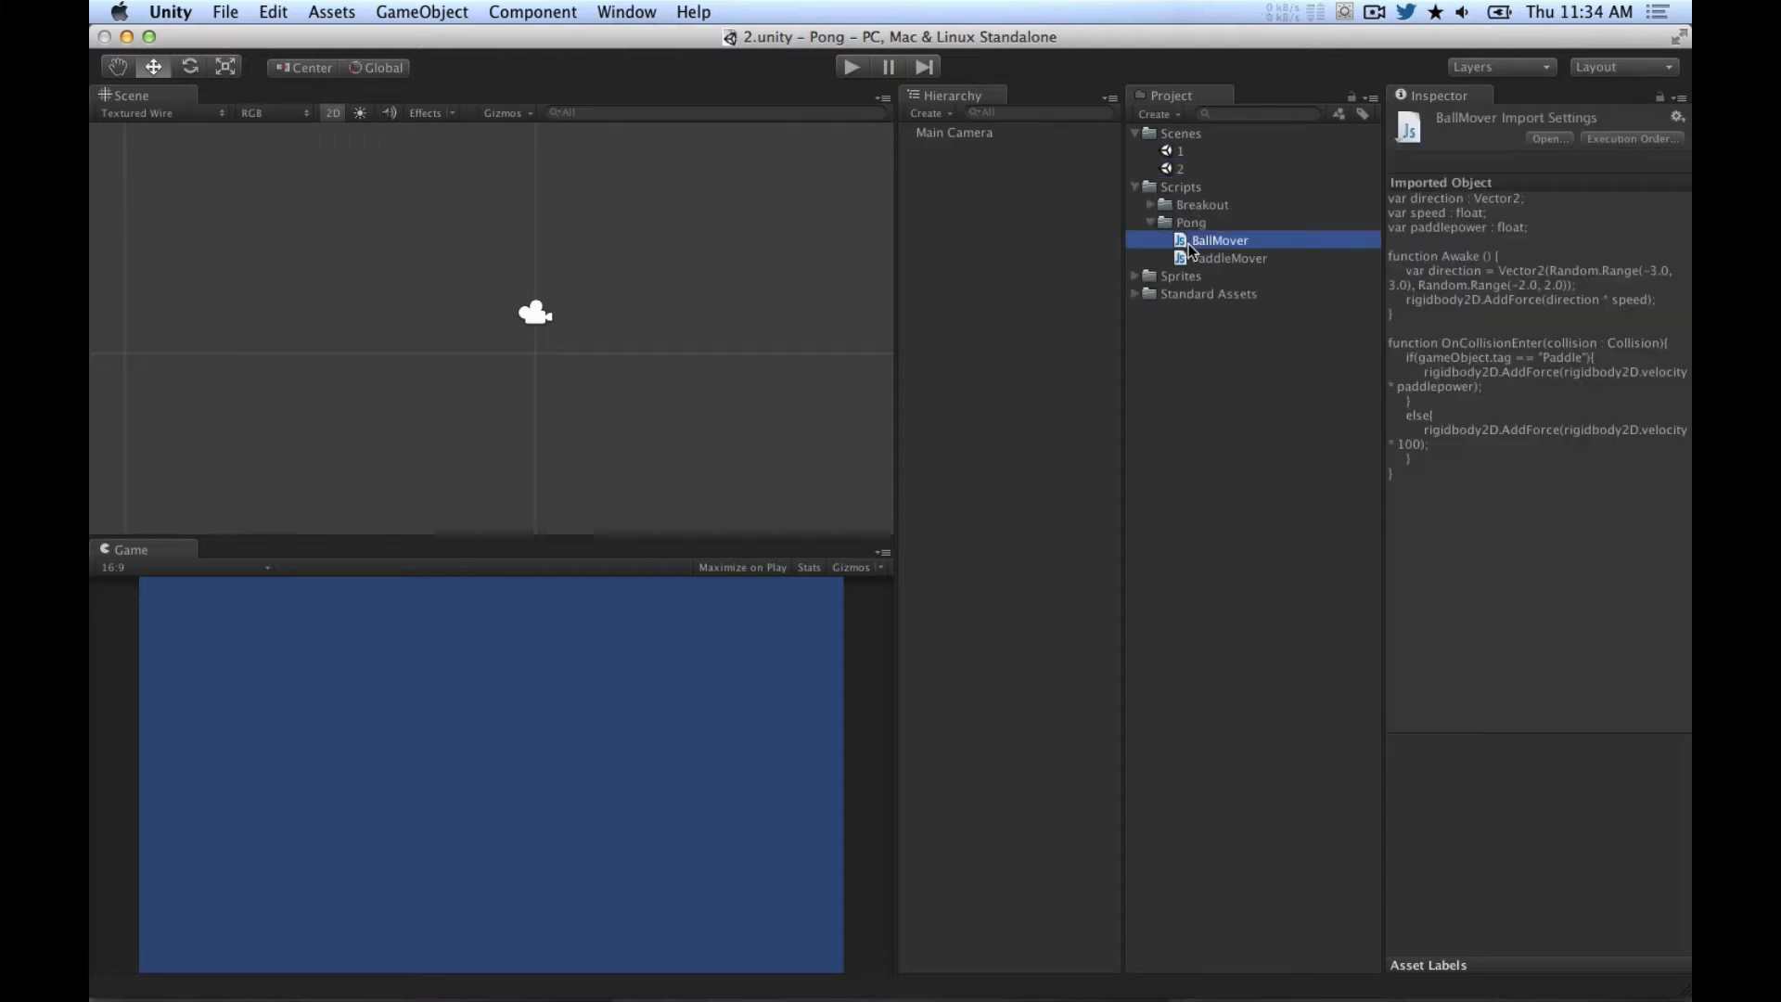
left_click(1249, 259)
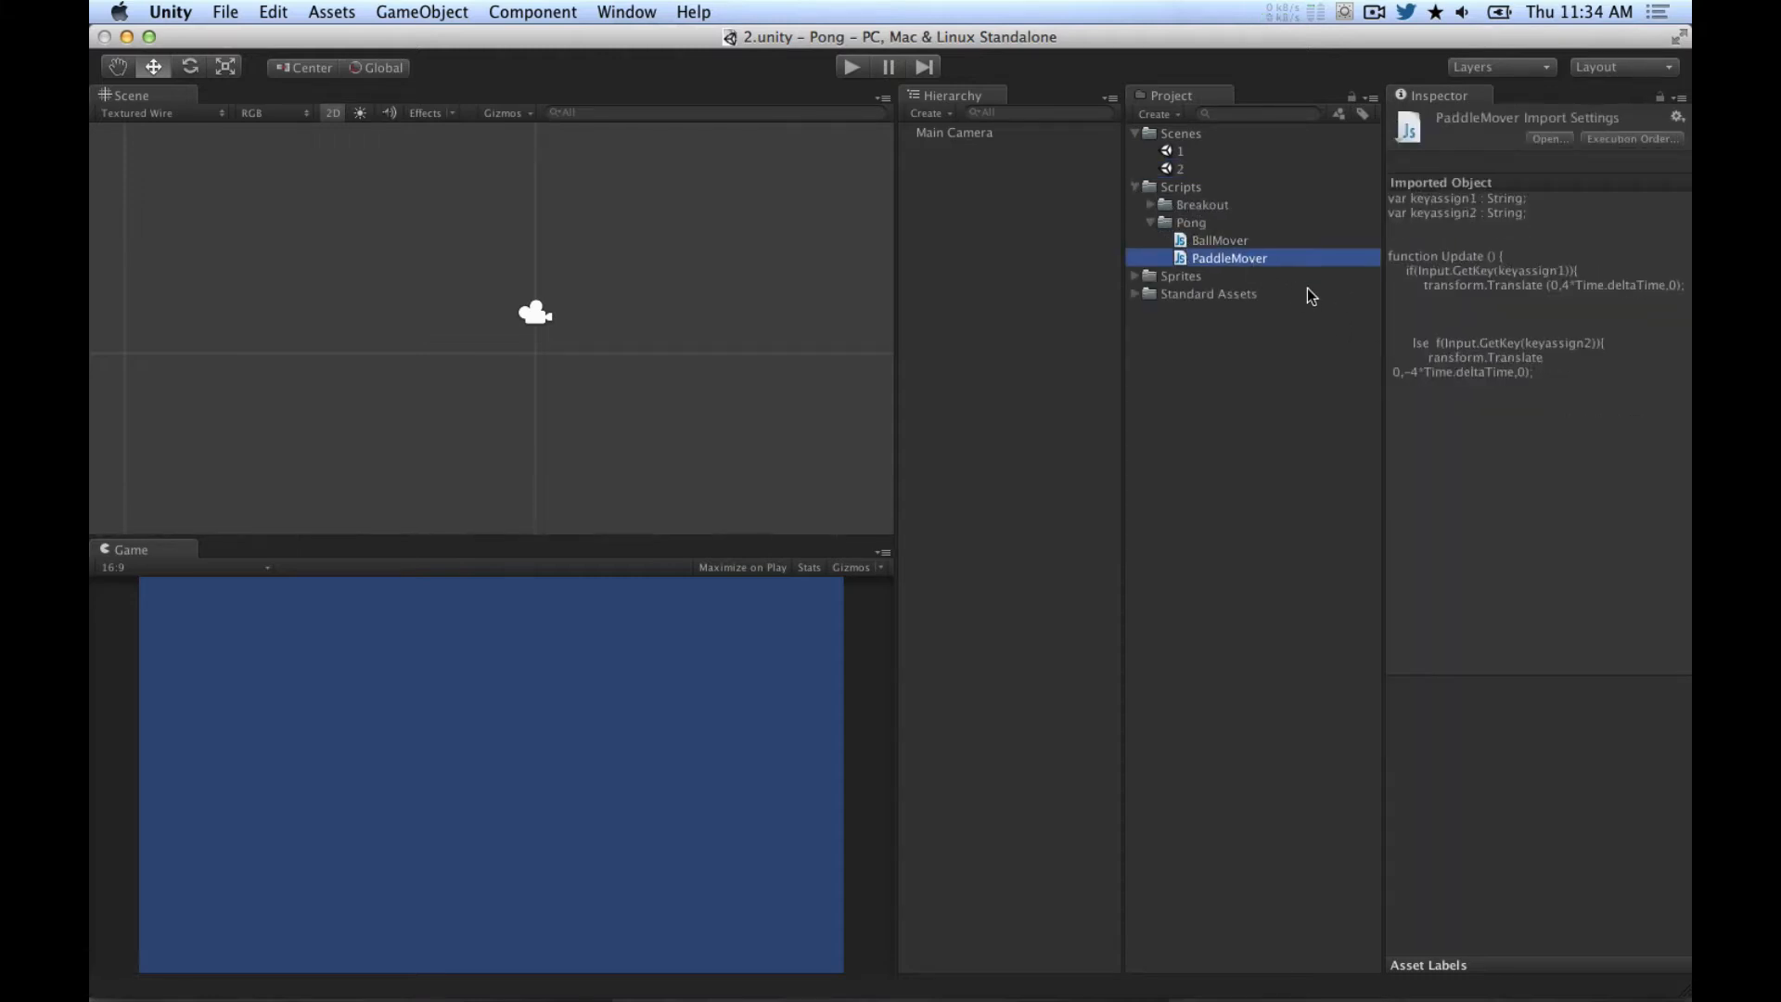
Step: Alternate between the BallMover and PaddleMover scripts to compare their code
left_click(1220, 241)
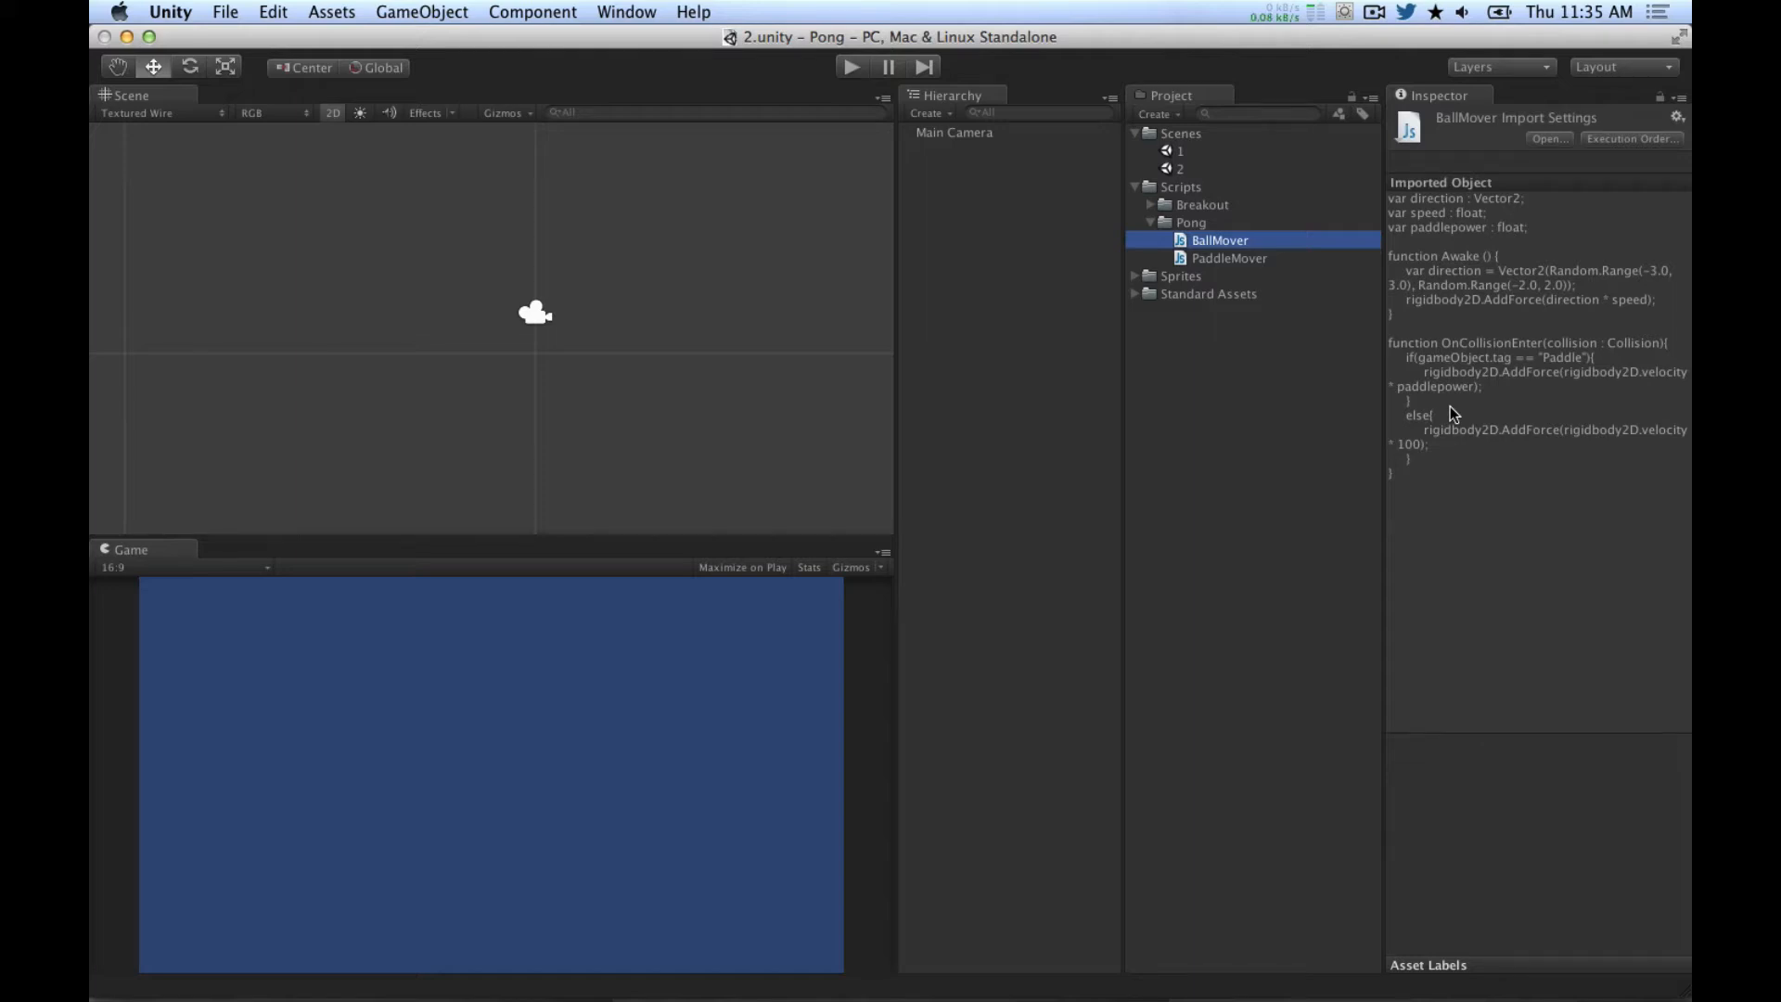
left_click(1261, 255)
key("Up")
left_click(1261, 260)
key("Up")
left_click(1260, 258)
key("Up")
left_click(1230, 263)
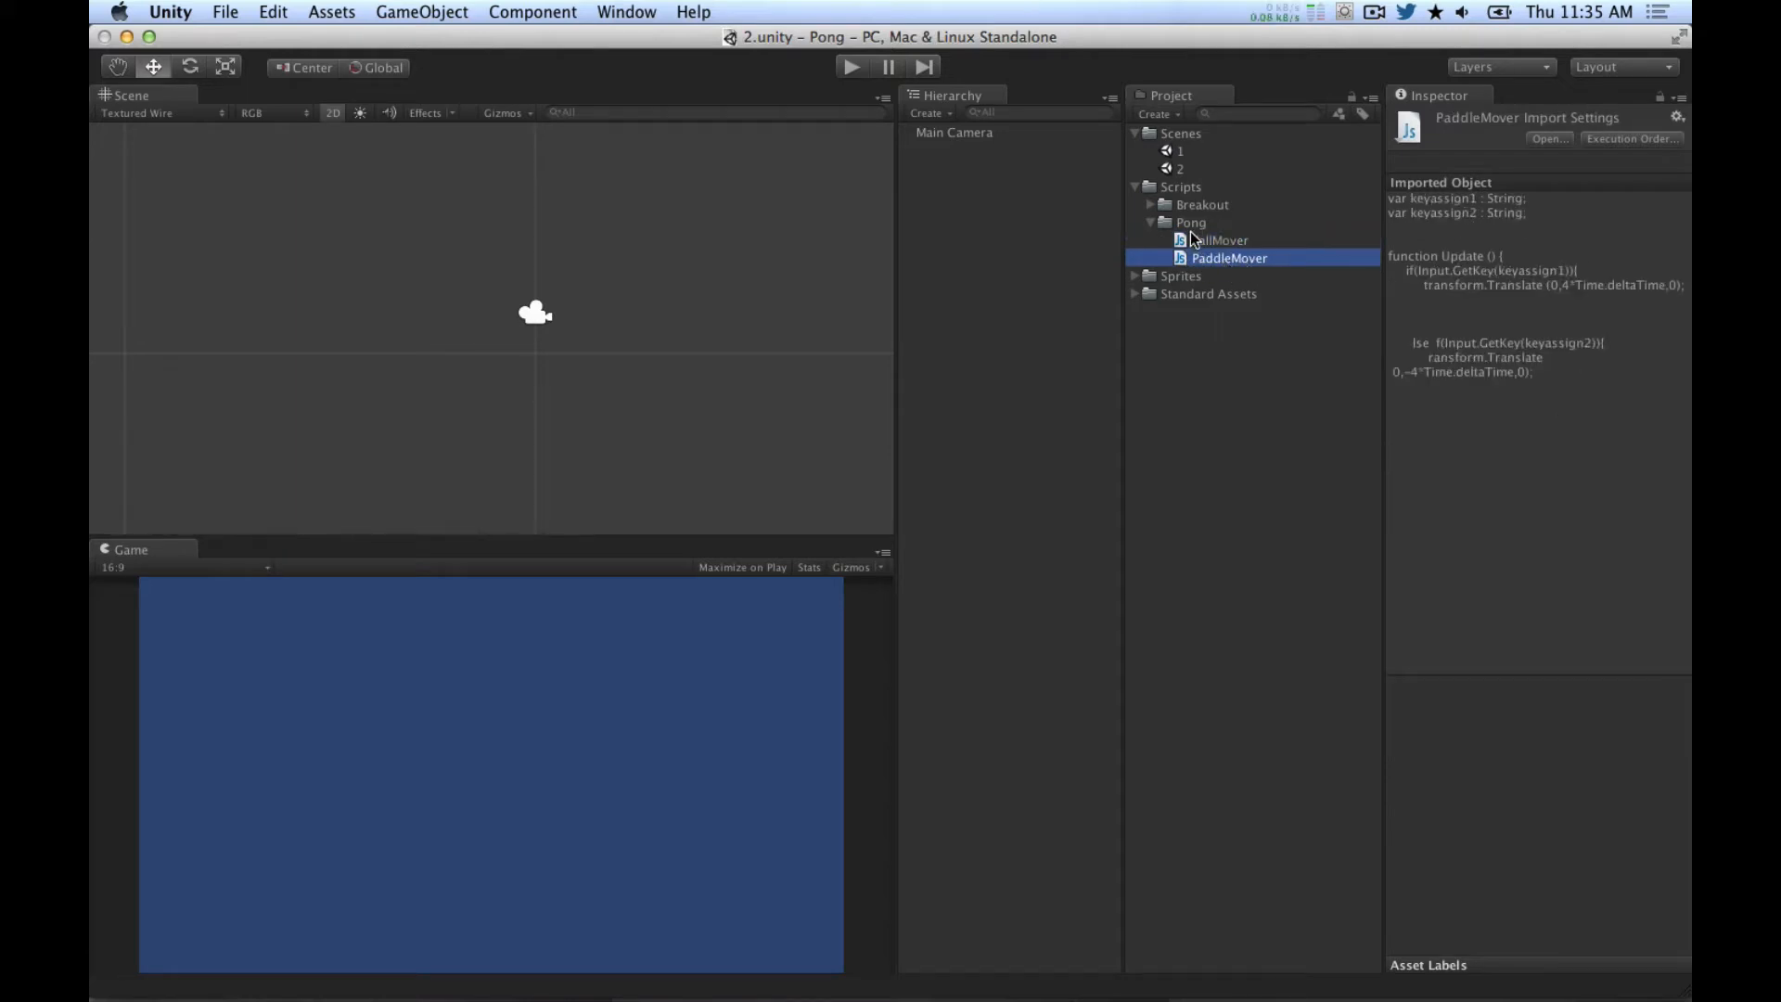
Step: Expand the Sprites folder to show the pong-sprites files, and switch to Photoshop where pong-sprites.psd is open
left_click(1133, 275)
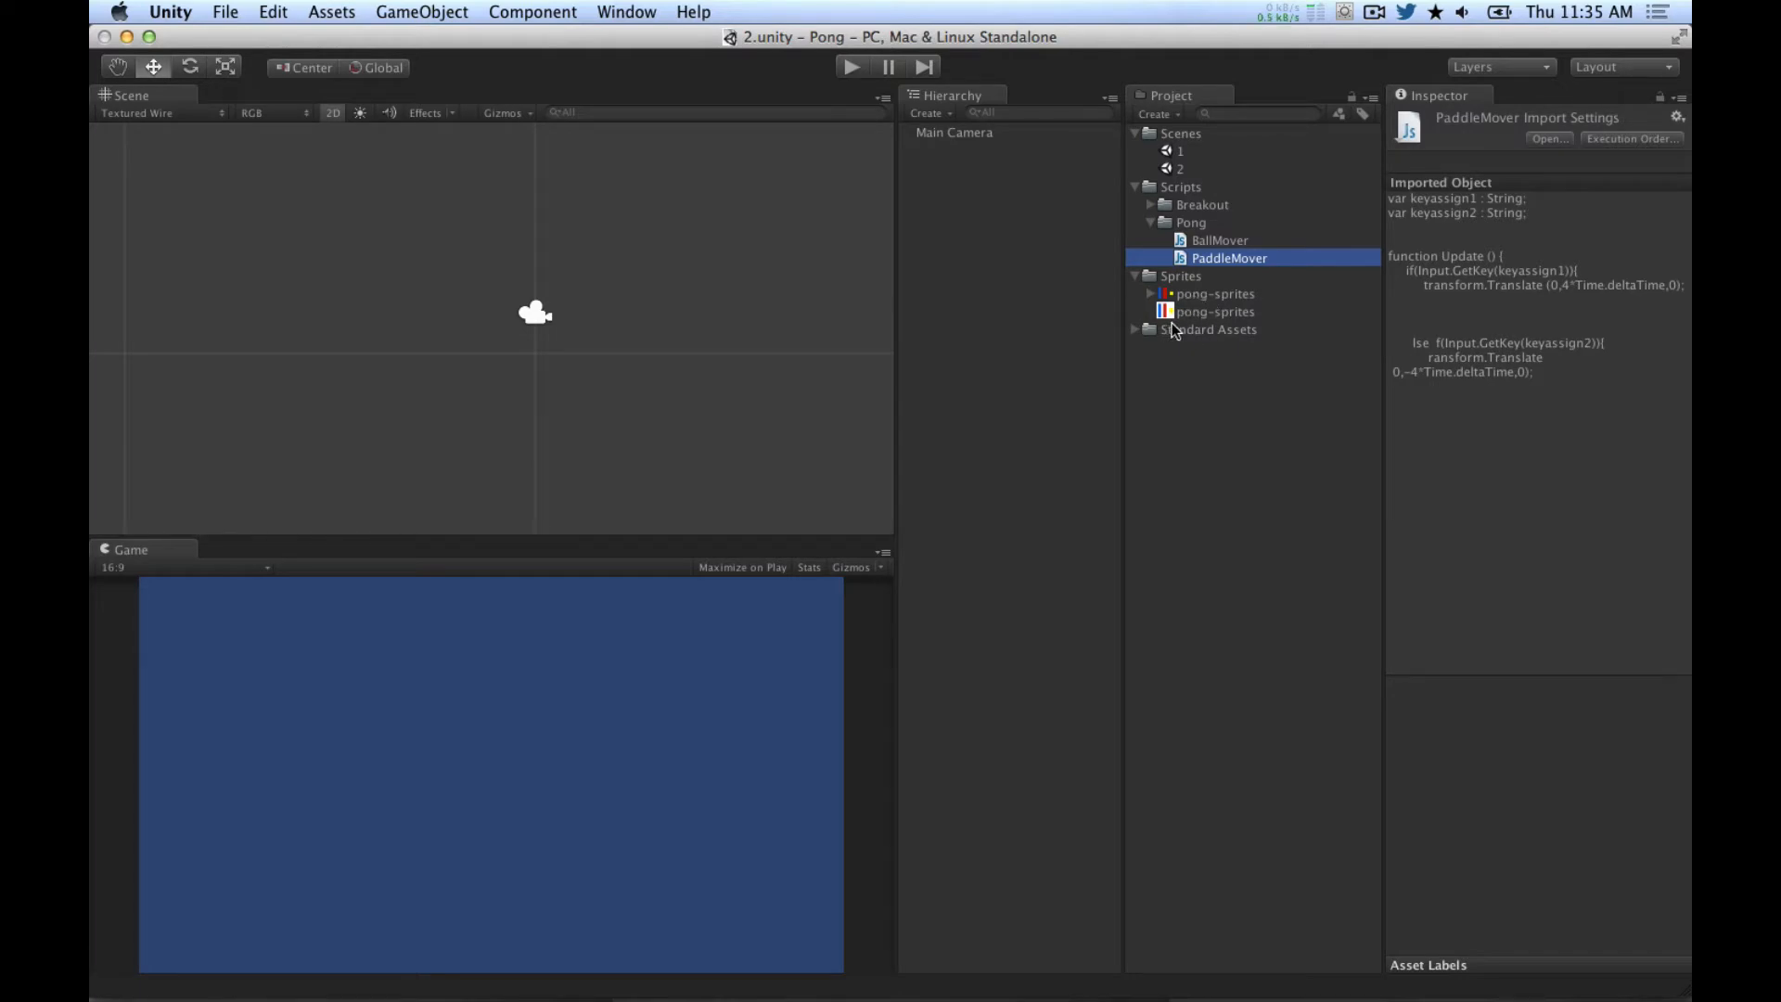
key("super+Tab")
key("super+Tab")
key("super+Tab")
key("super+Tab")
key("super+Tab")
key("super+Tab")
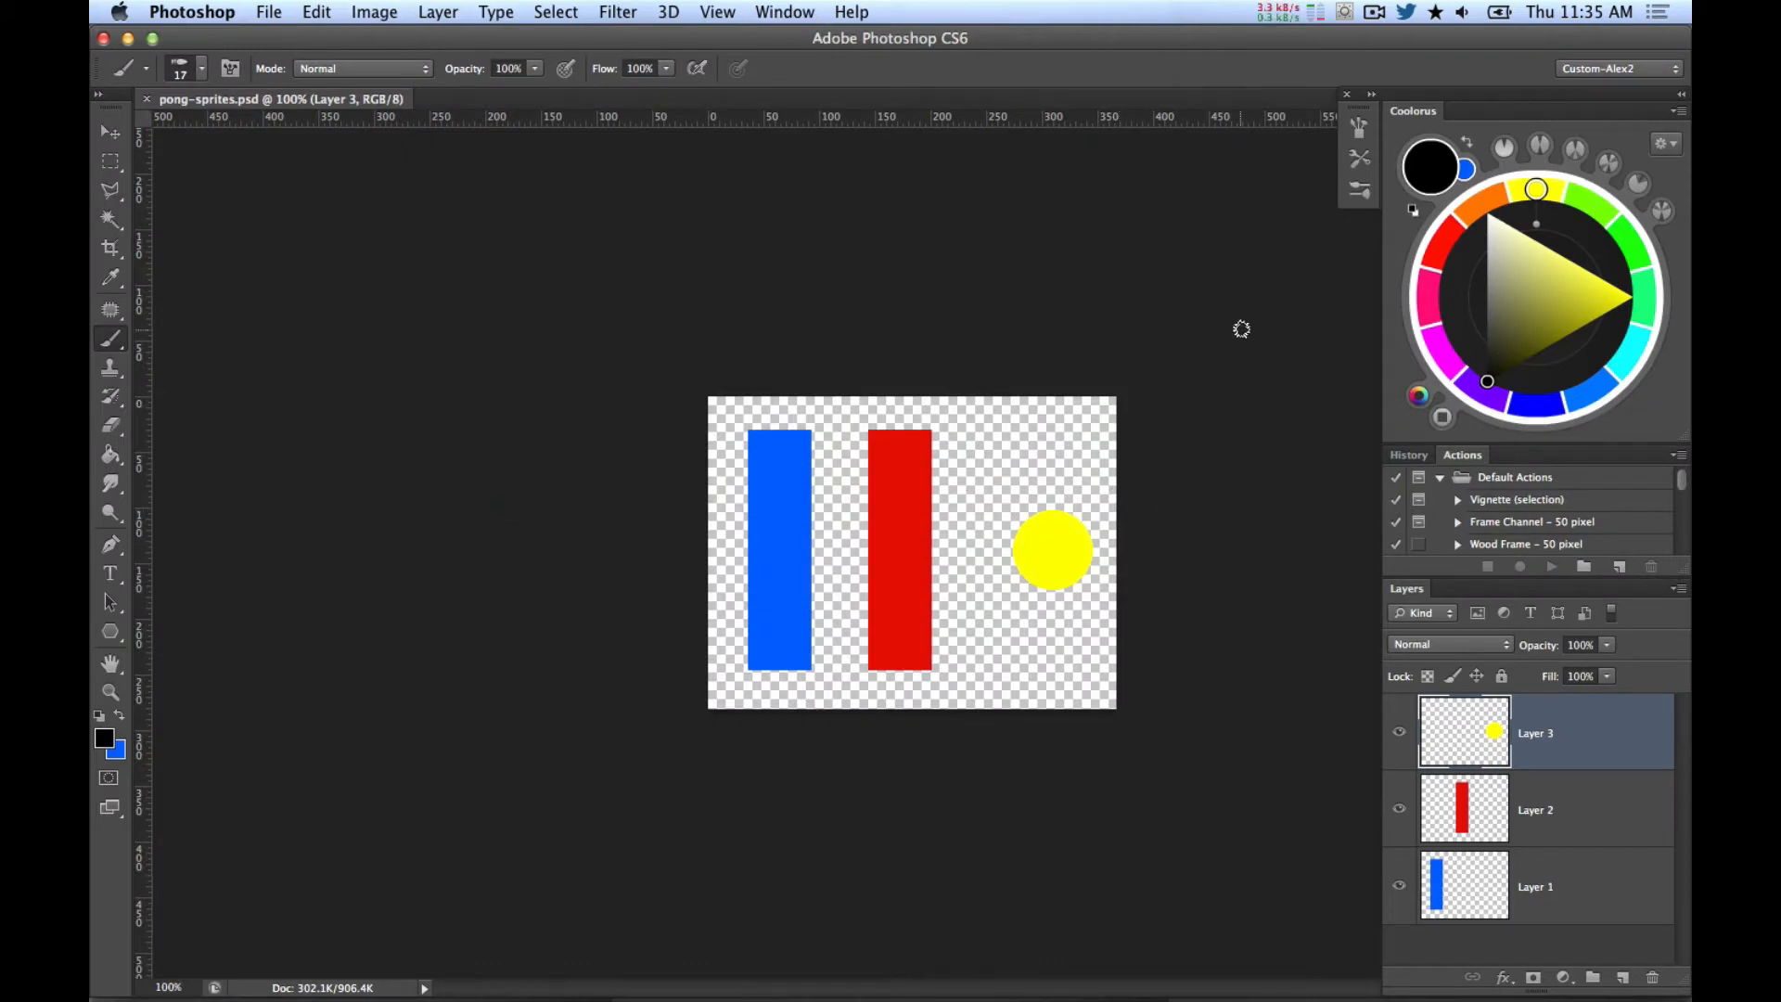
Step: Create a new 600 by 600 pixel RGB document with a transparent background
key("super+n")
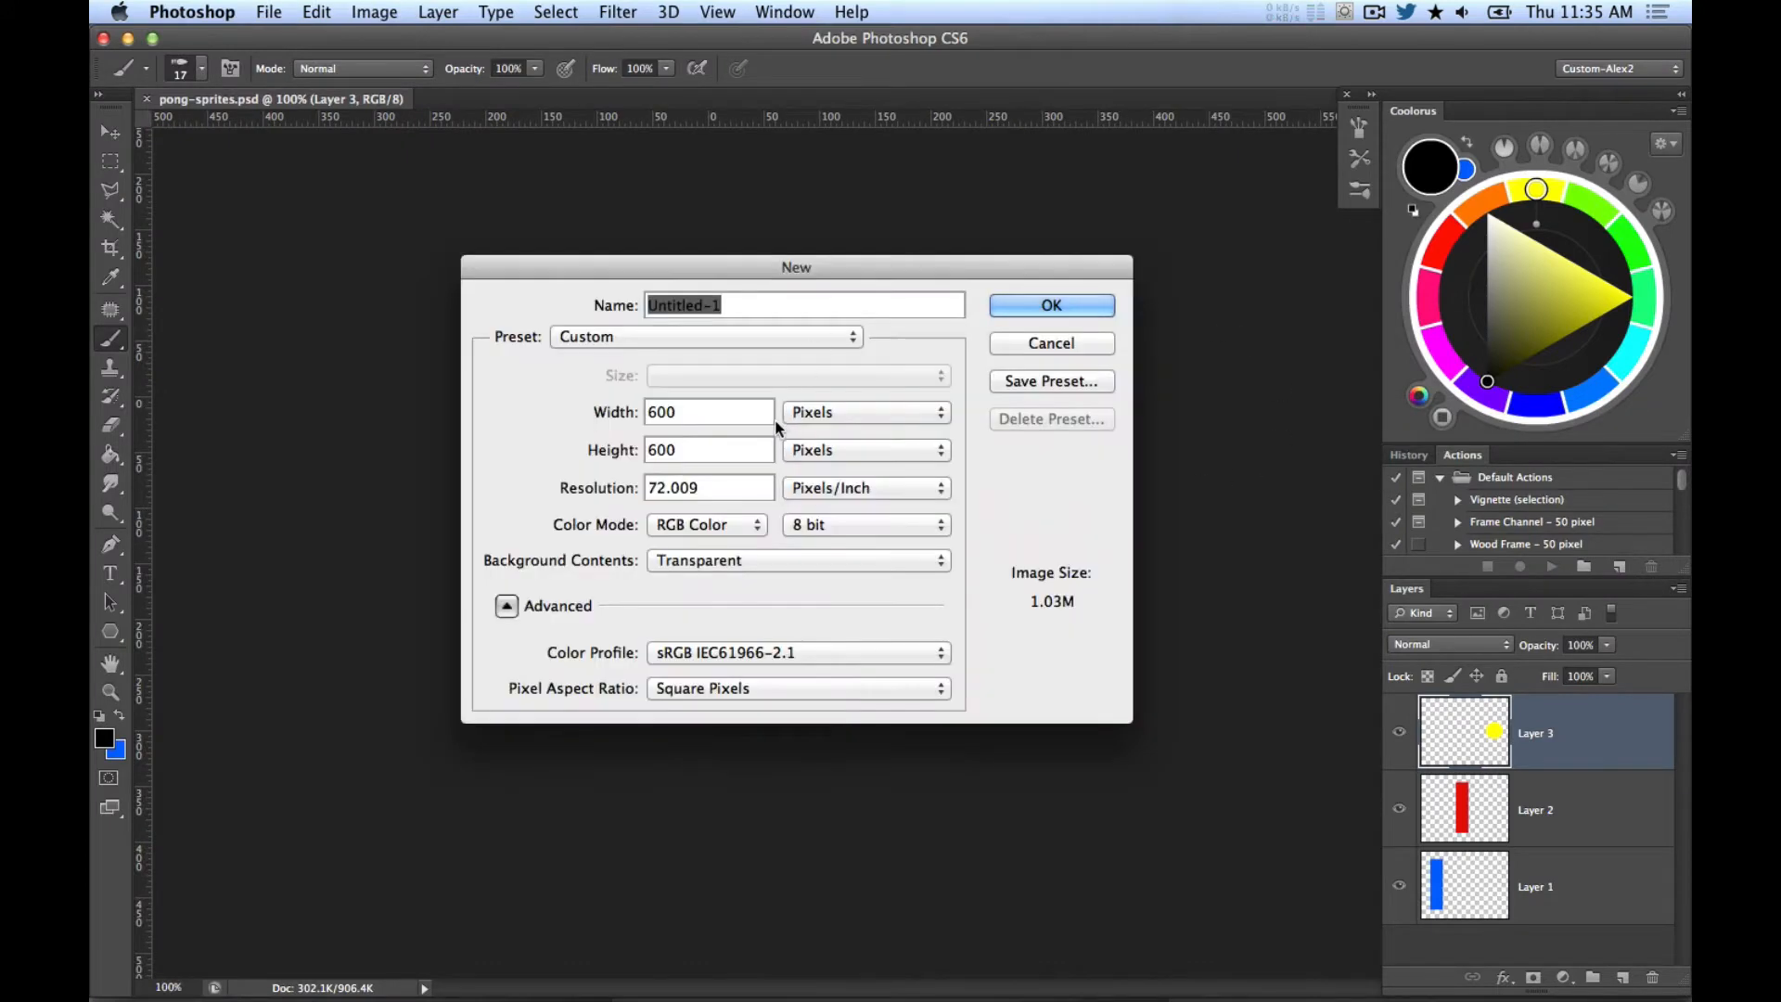
double_click(686, 412)
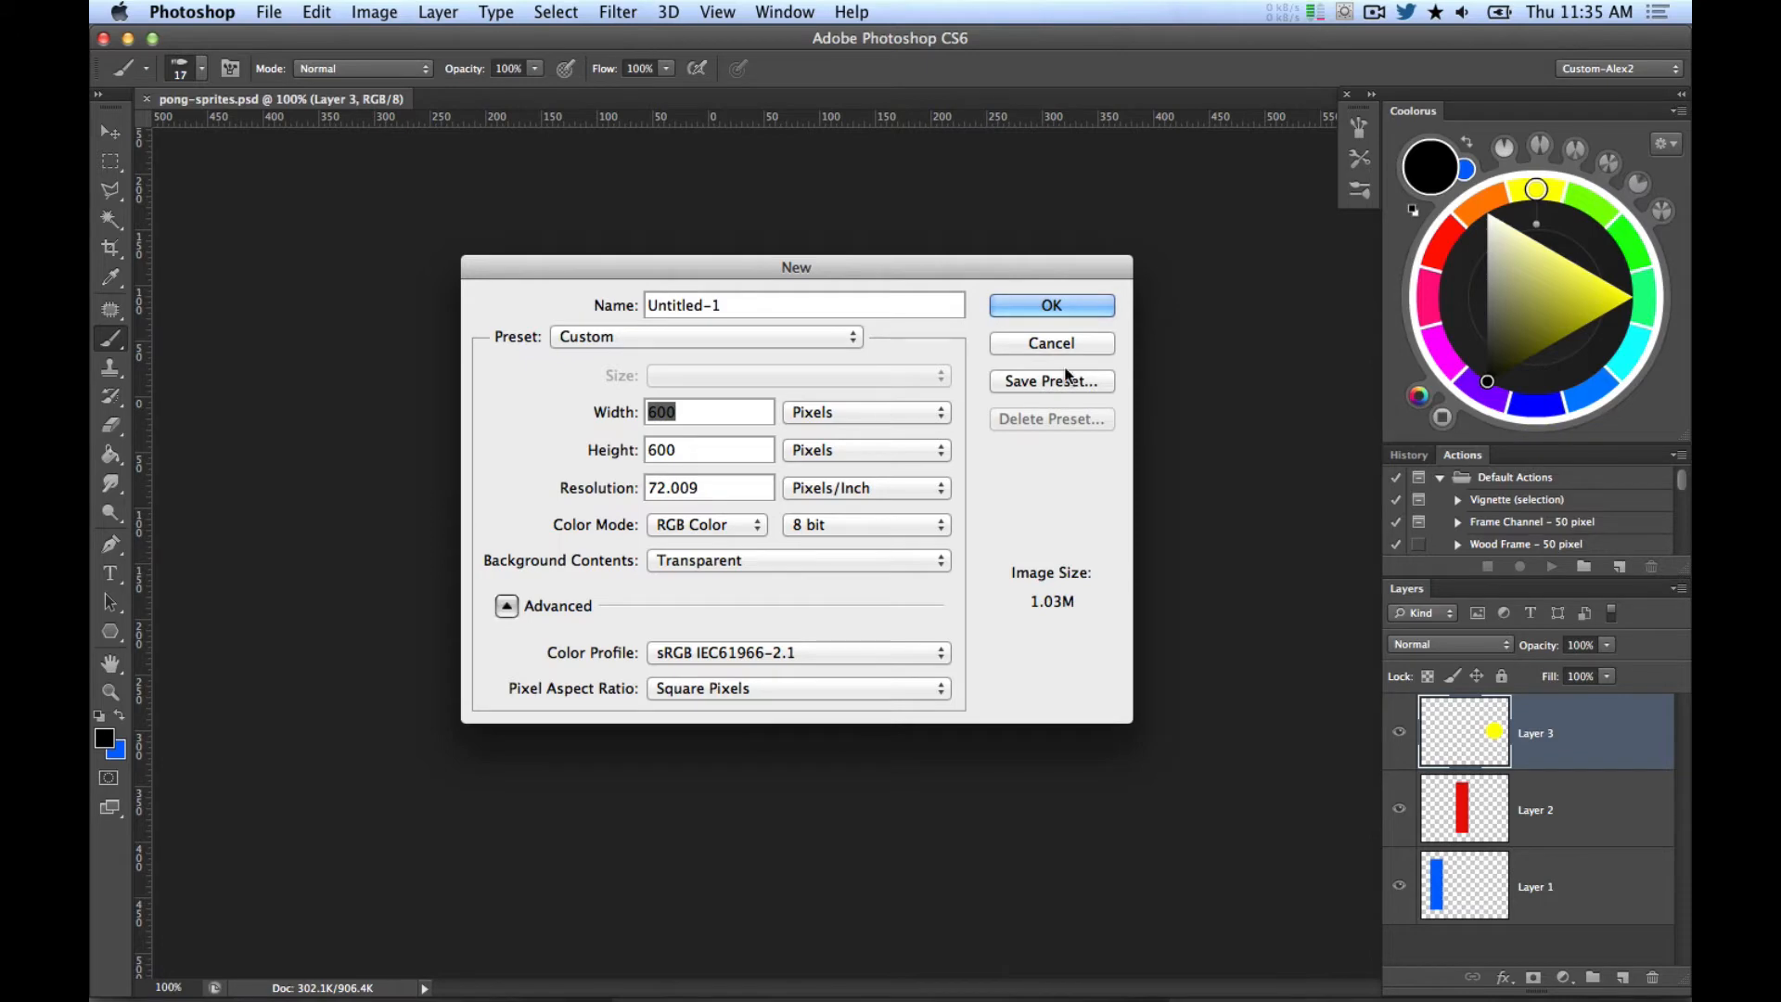
left_click(1076, 307)
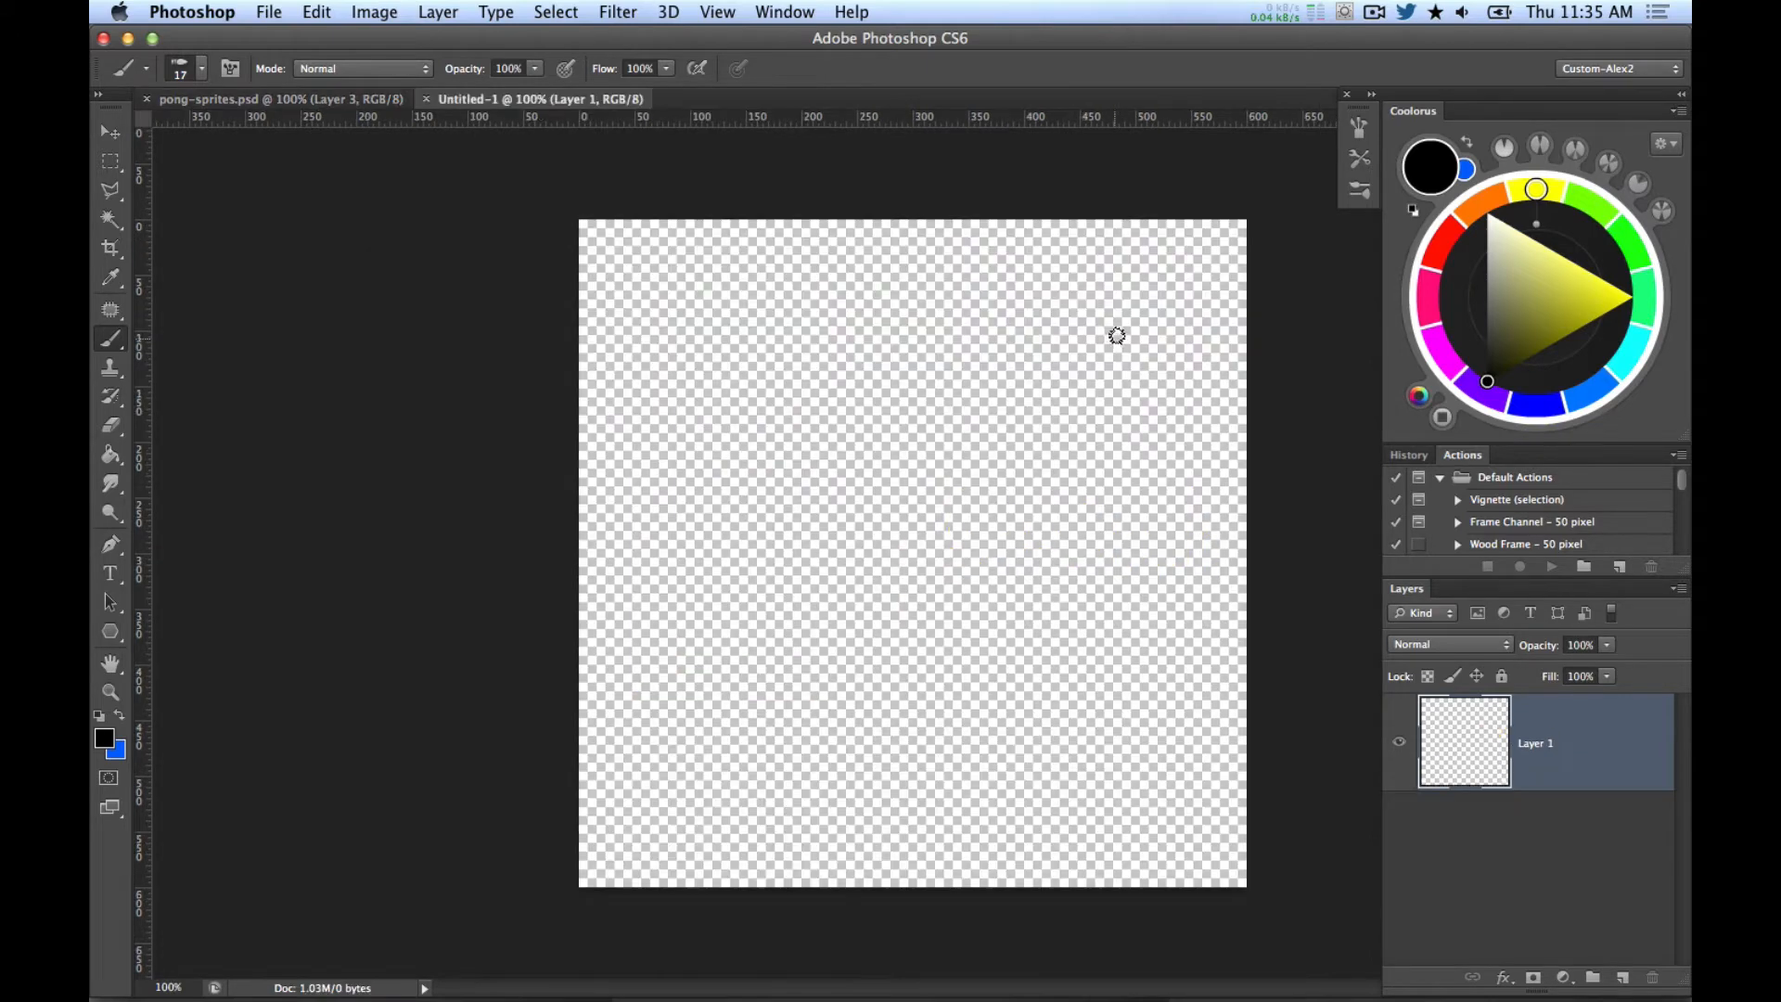
Step: Marquee-select a tall rectangle about 78 by 317 pixels near the canvas's left side and fill it with bright red
left_click(110, 161)
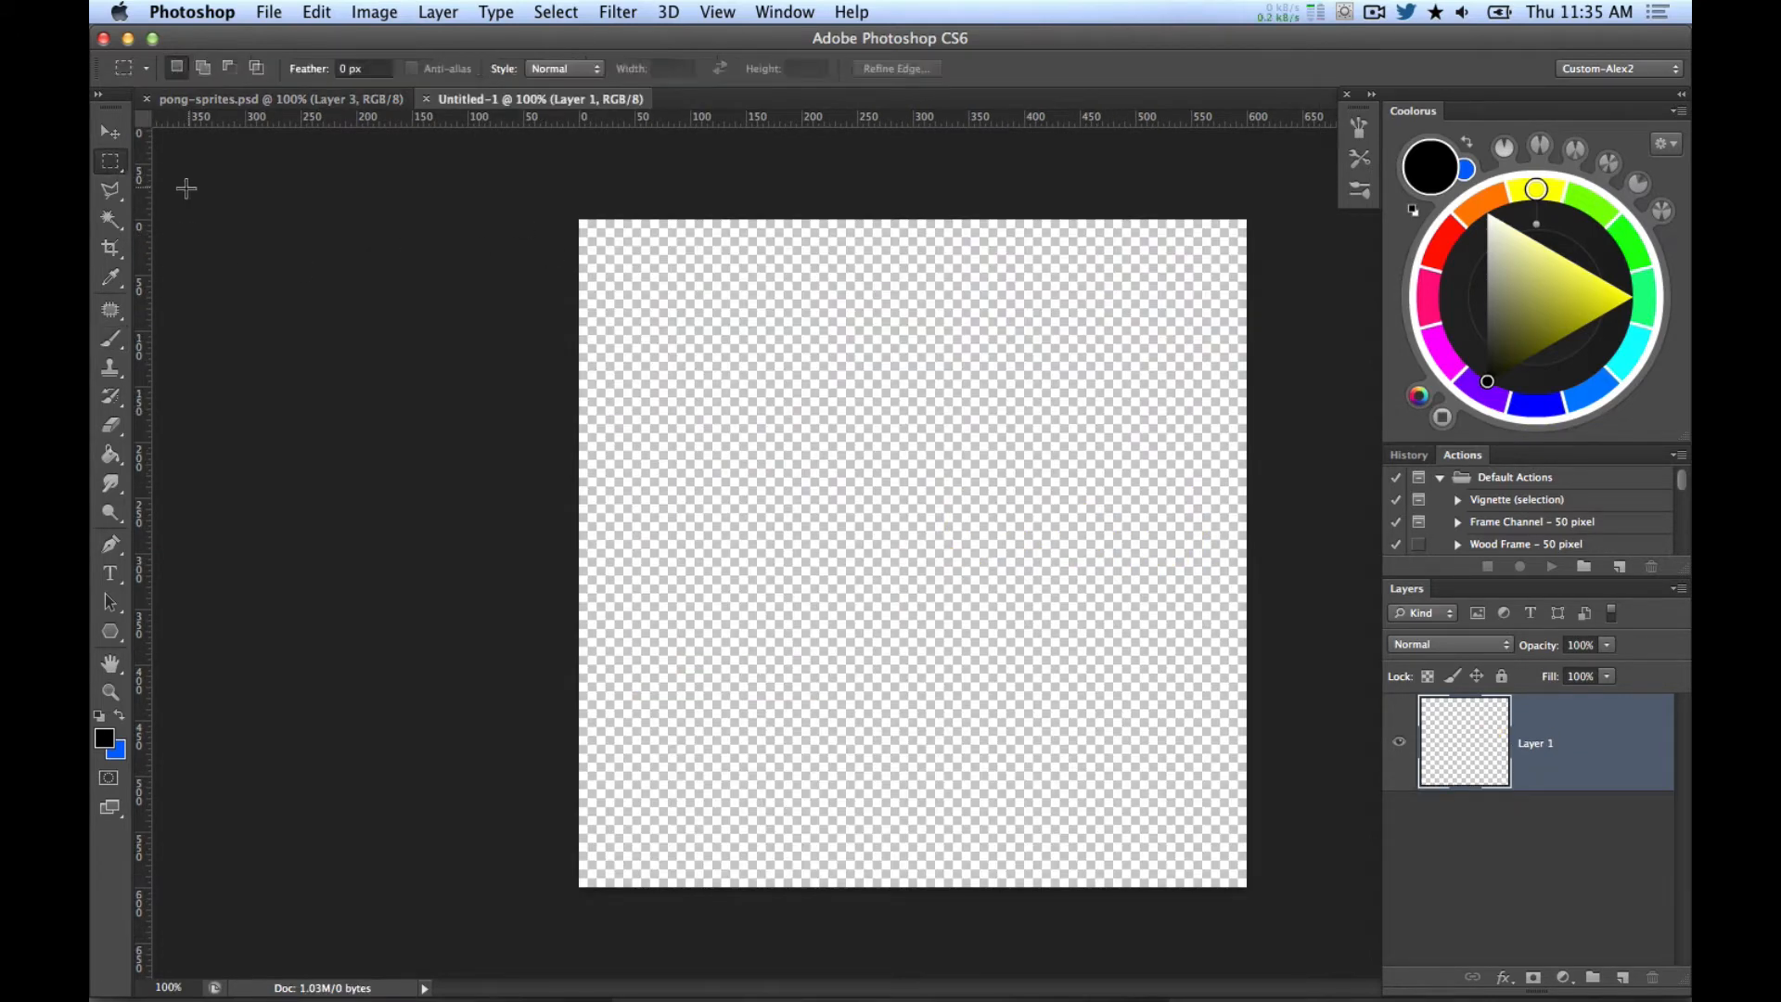
left_click_drag(659, 337, 744, 689)
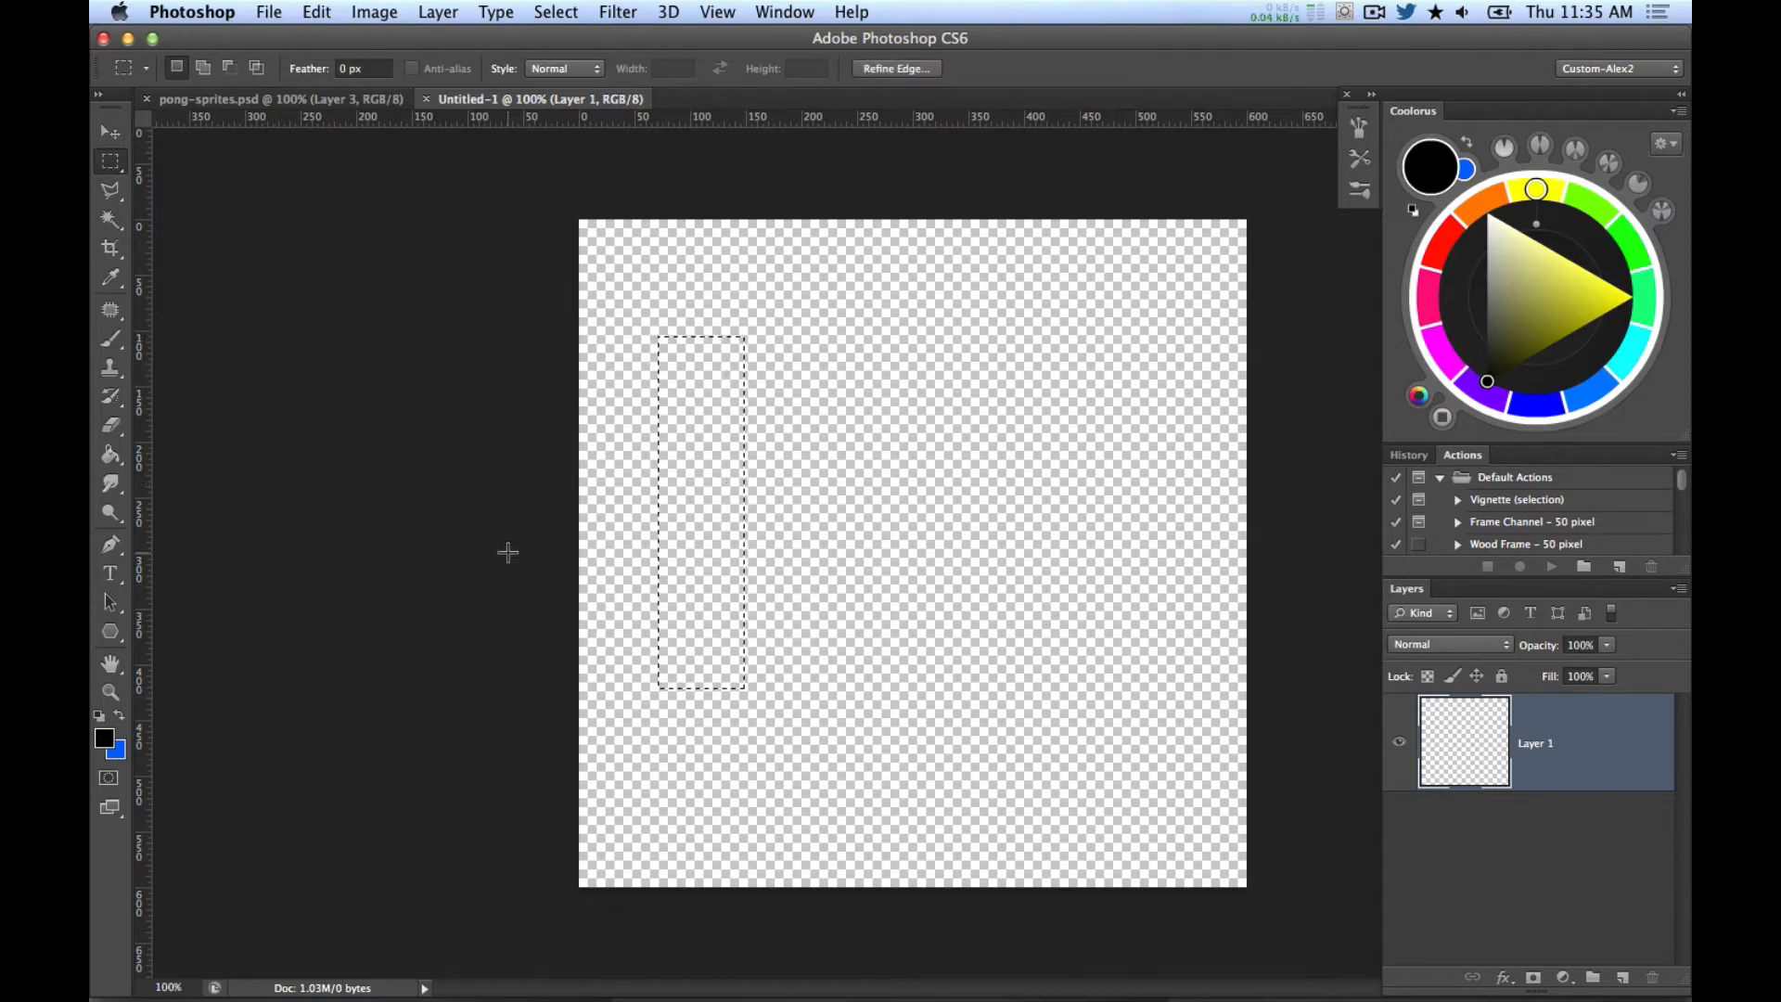
key("g")
left_click(103, 737)
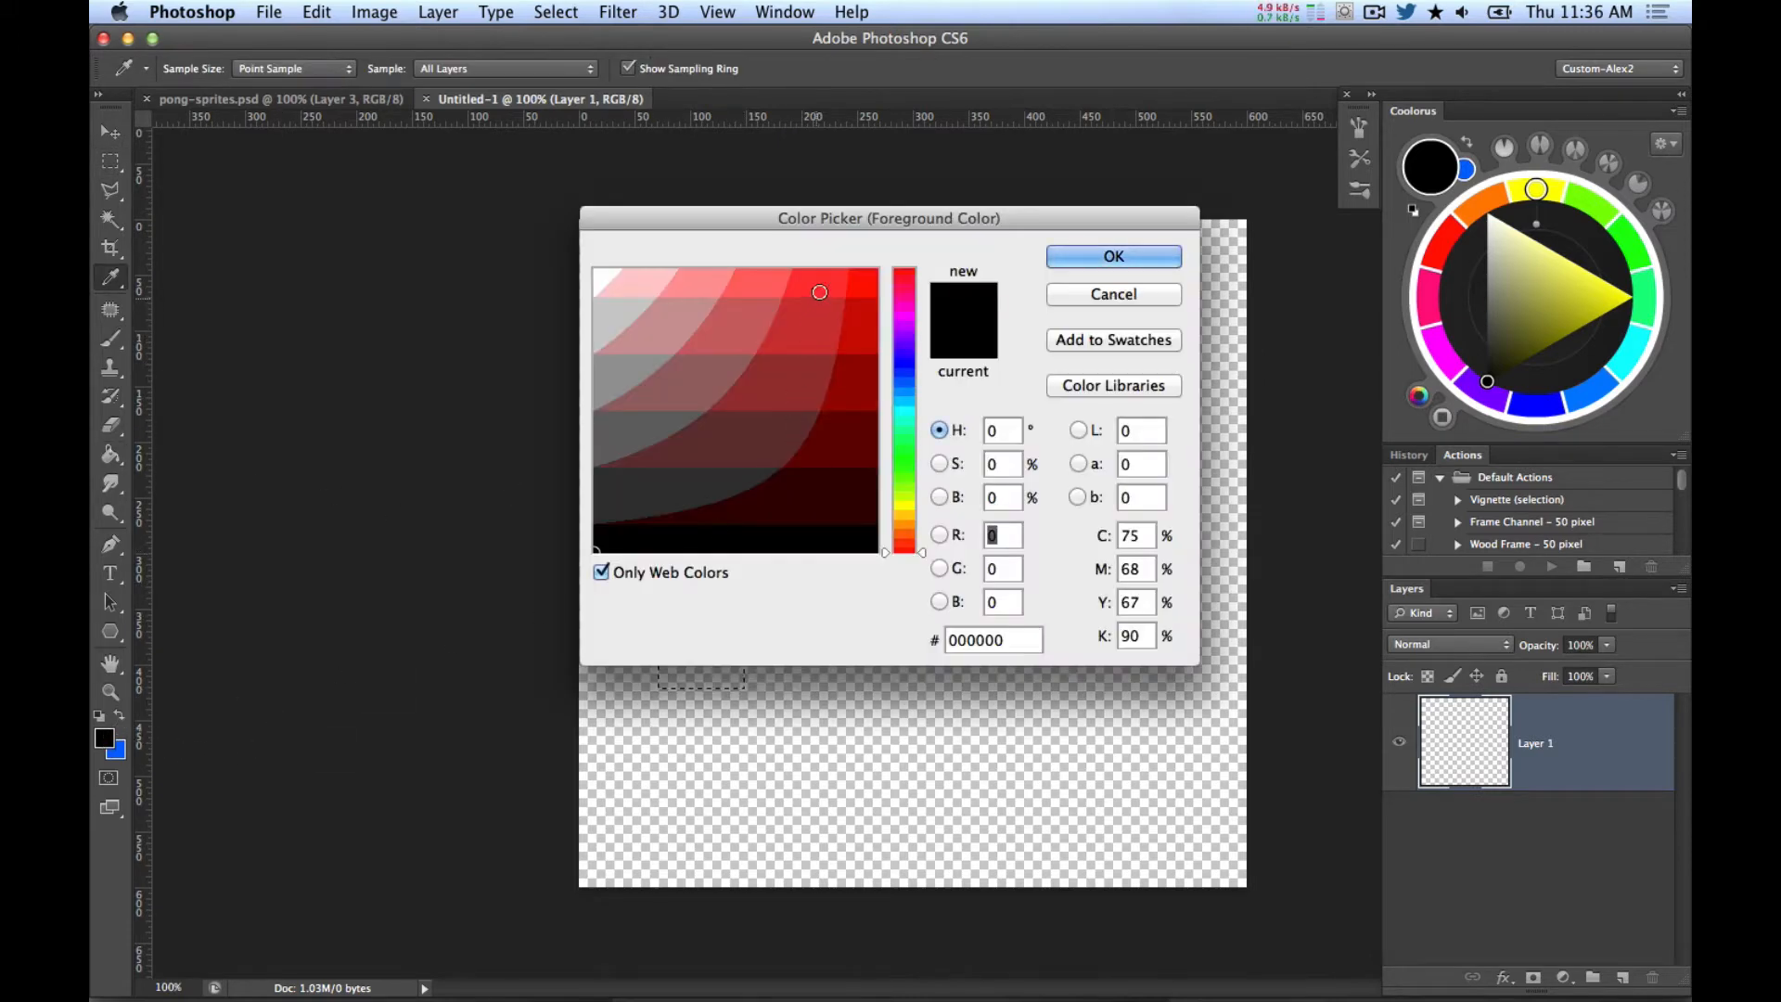
left_click(822, 286)
left_click(1116, 261)
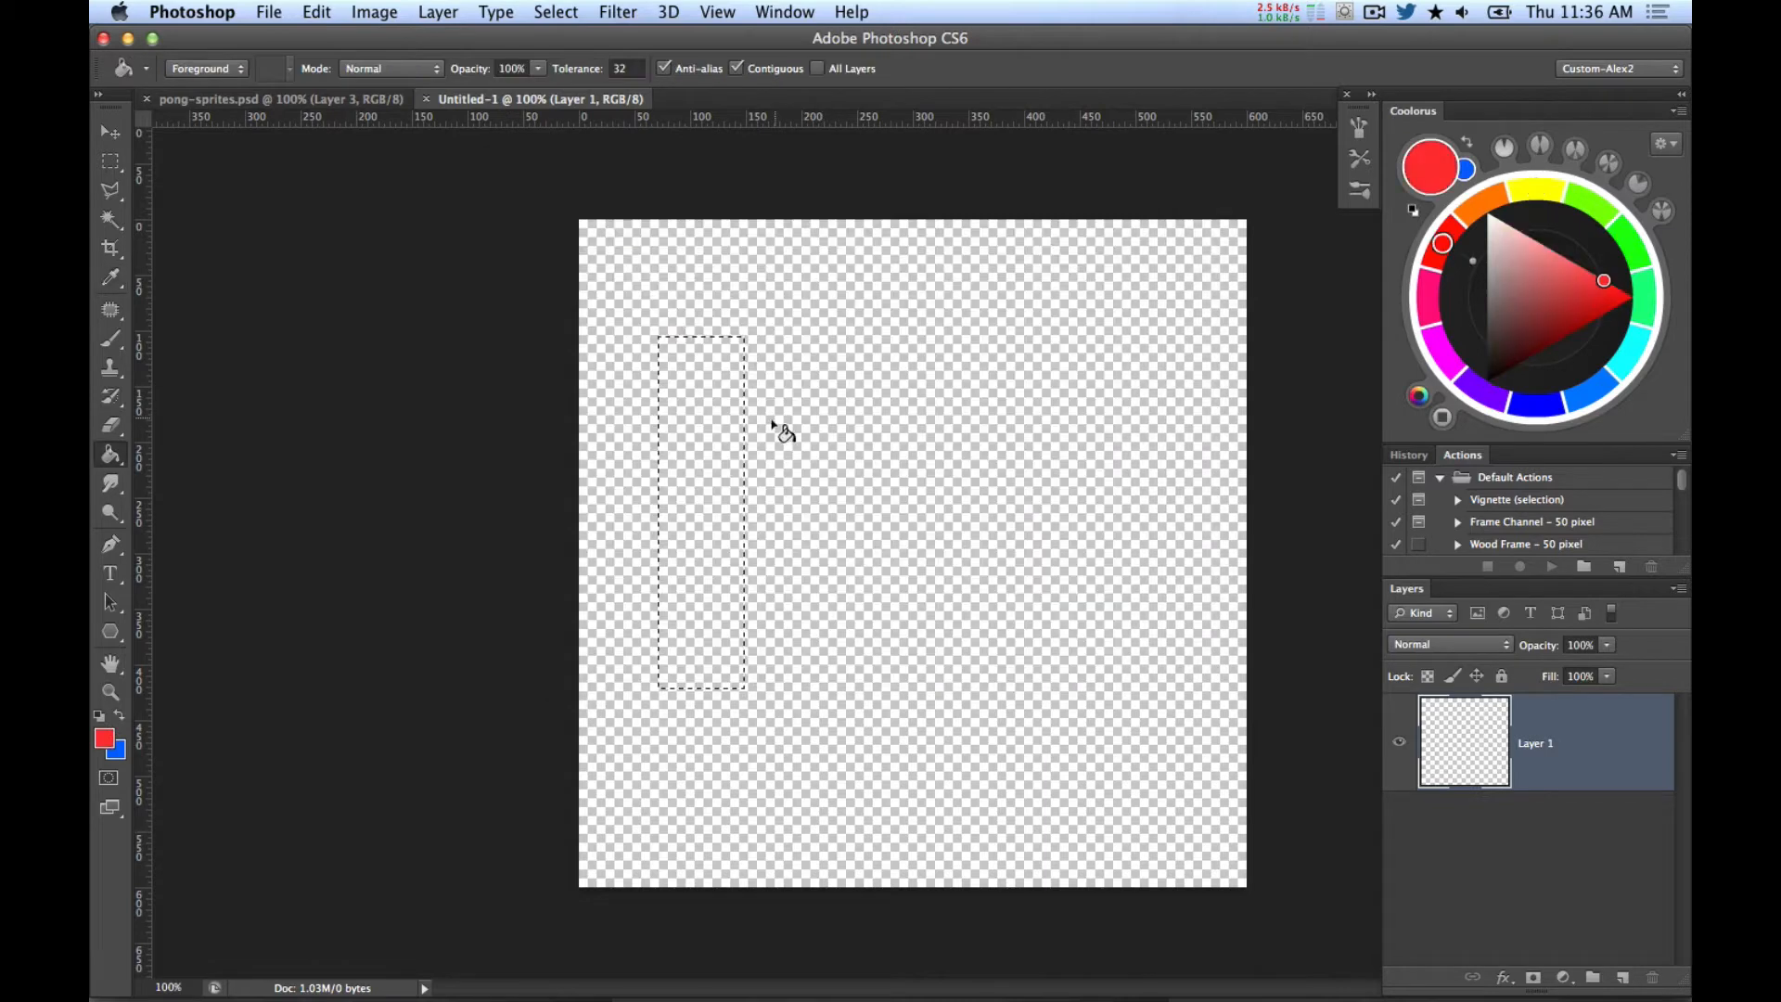
left_click(710, 444)
Step: Copy the red paddle onto a new layer and move the duplicate to the right of the original
left_click(111, 132)
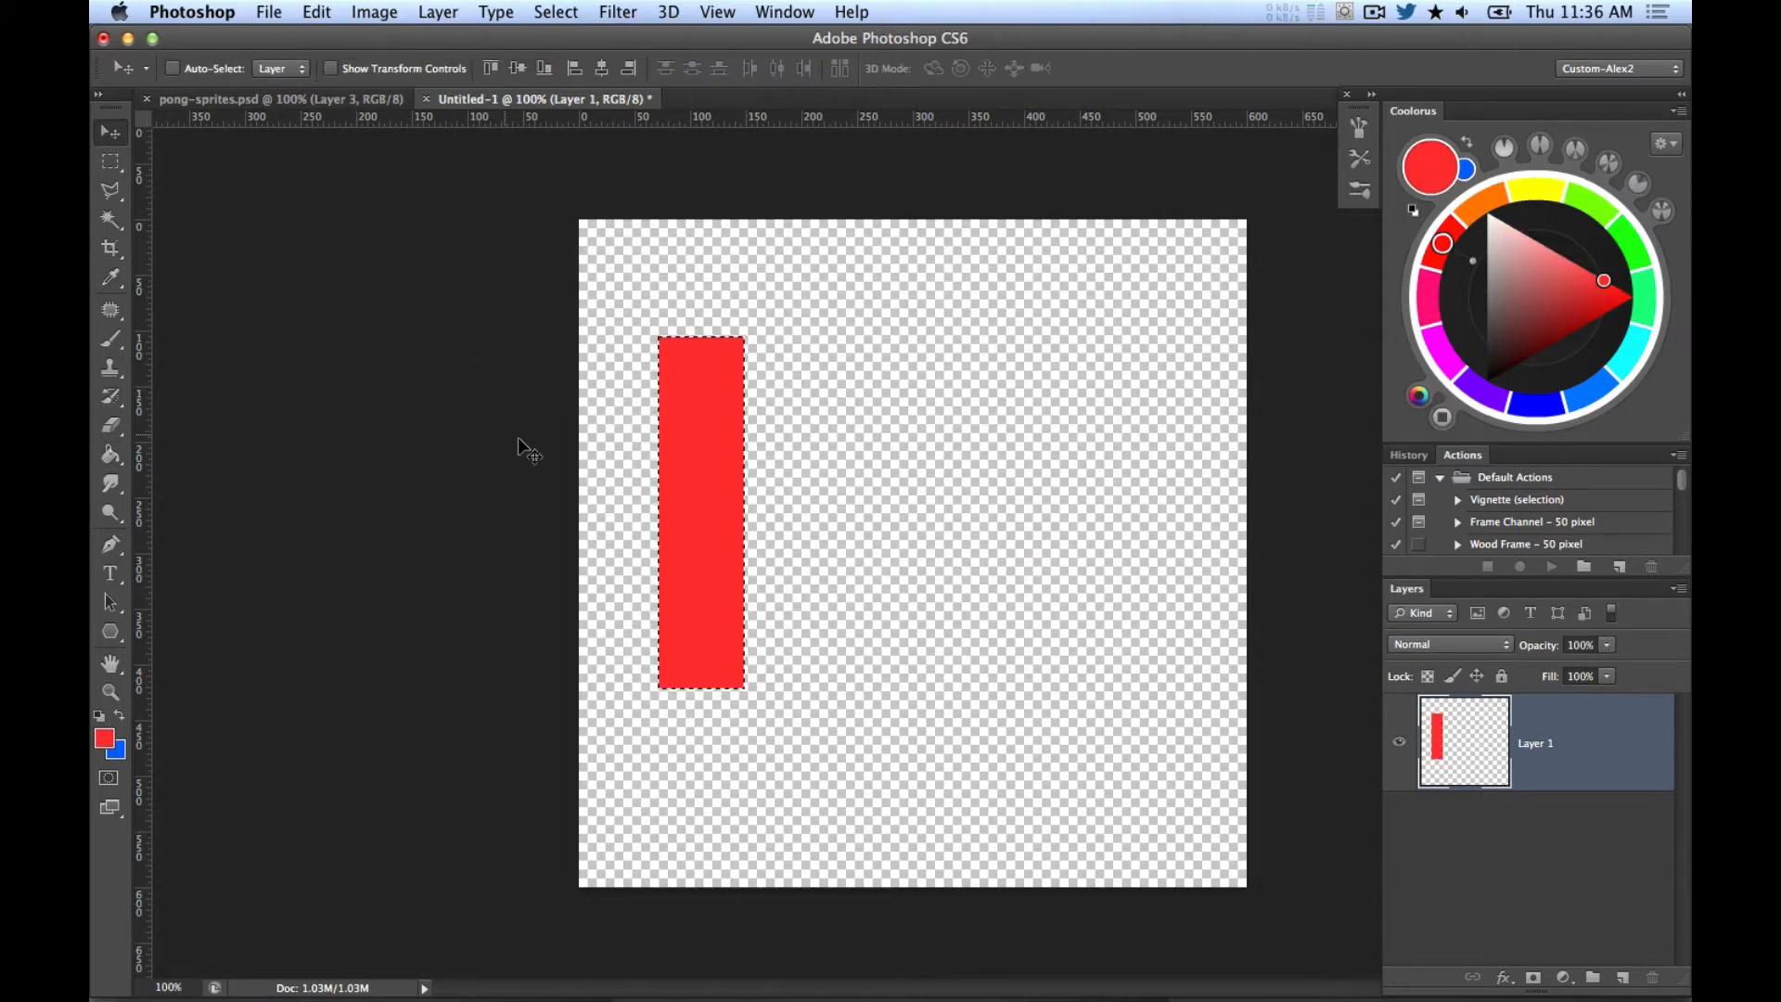
key("super+c")
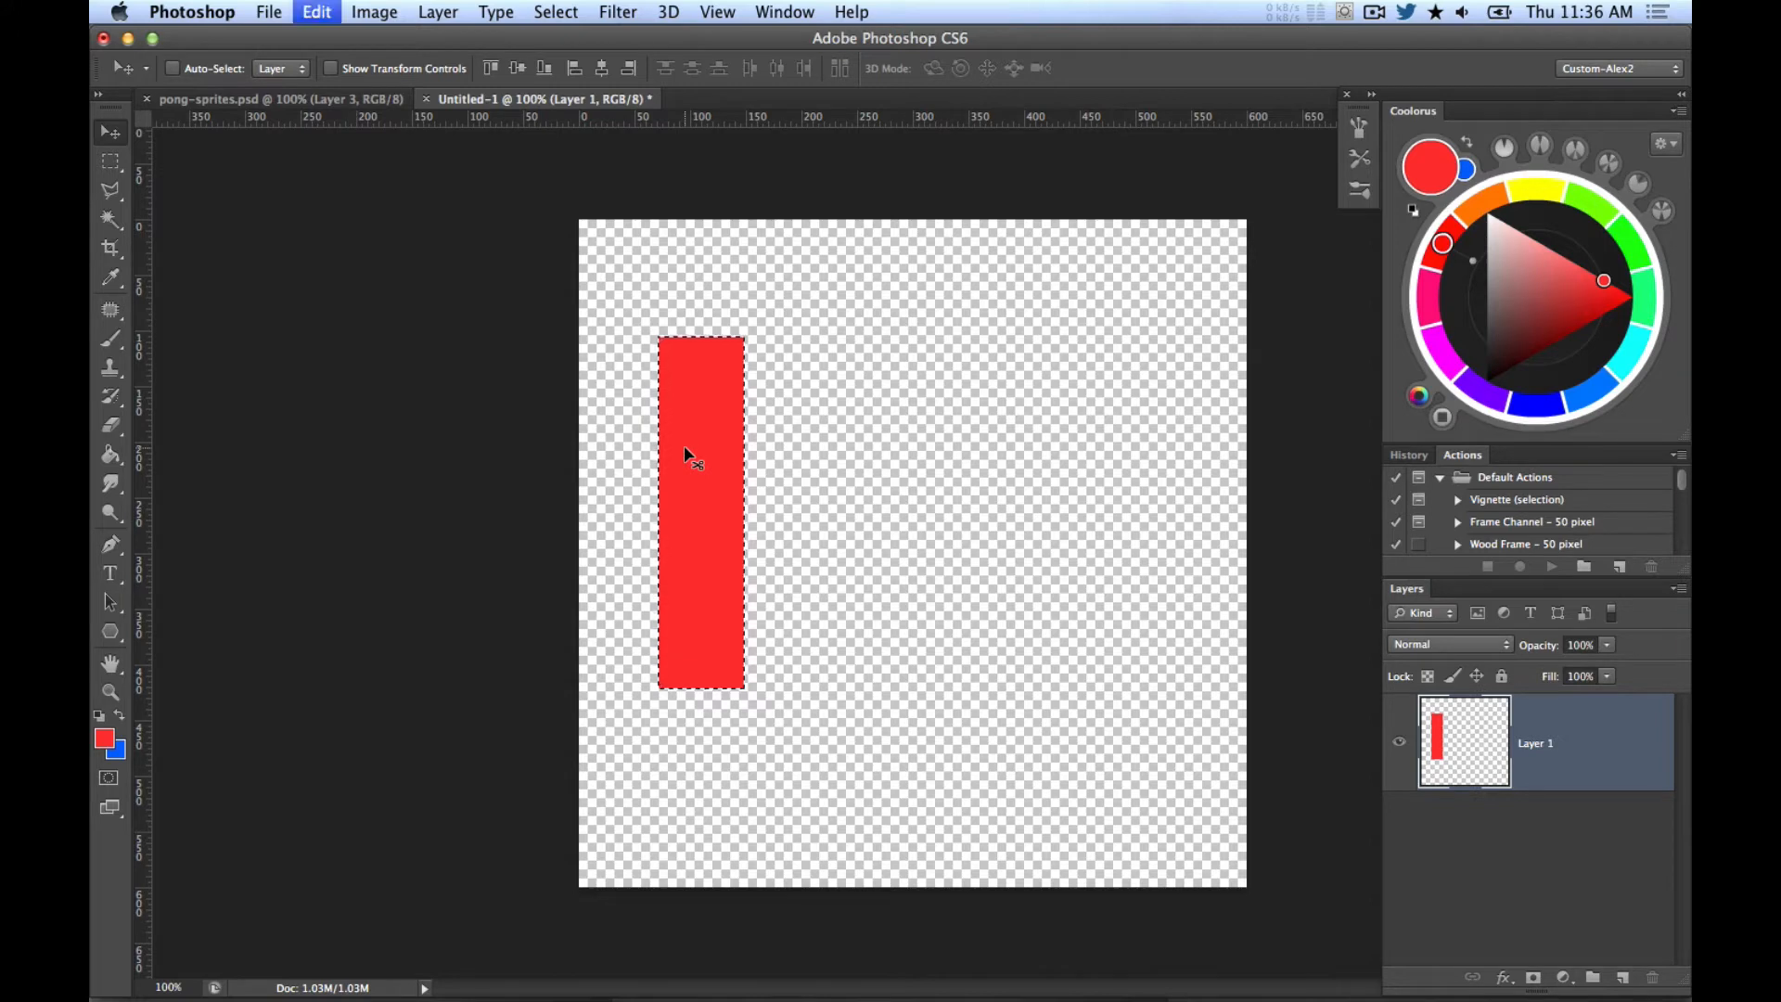
key("super+v")
left_click_drag(696, 512, 885, 516)
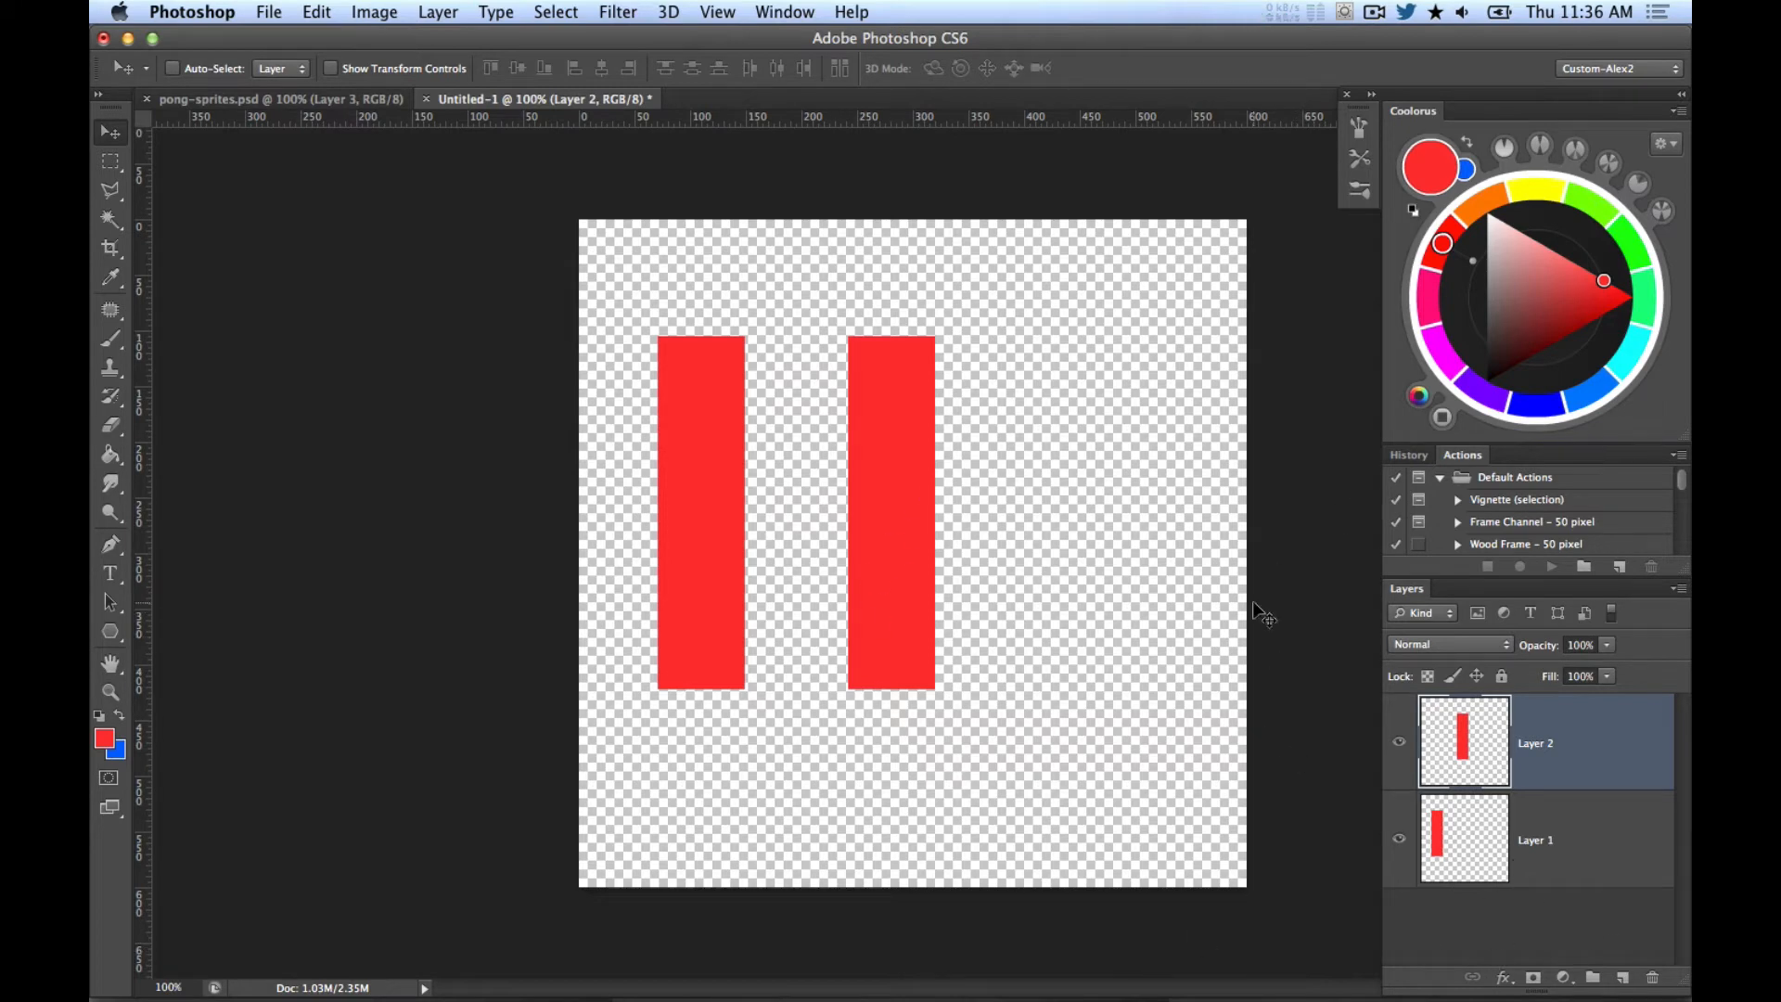
key("super+n")
left_click(709, 562)
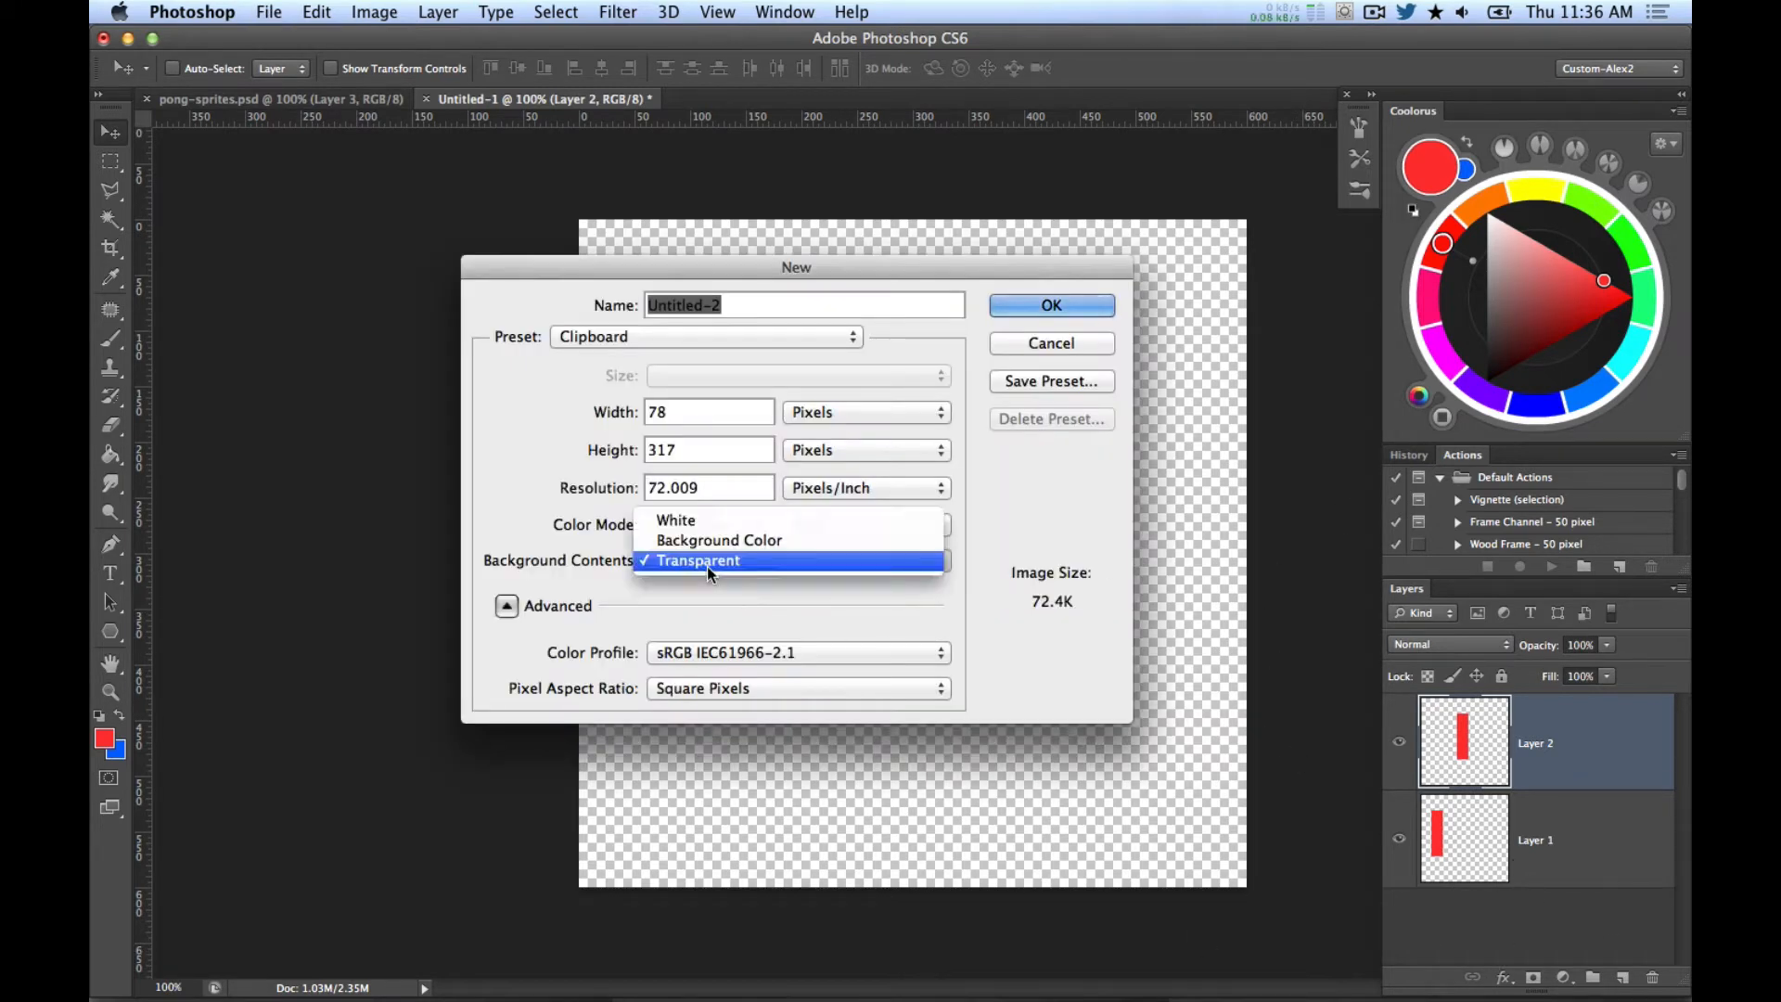
left_click(707, 562)
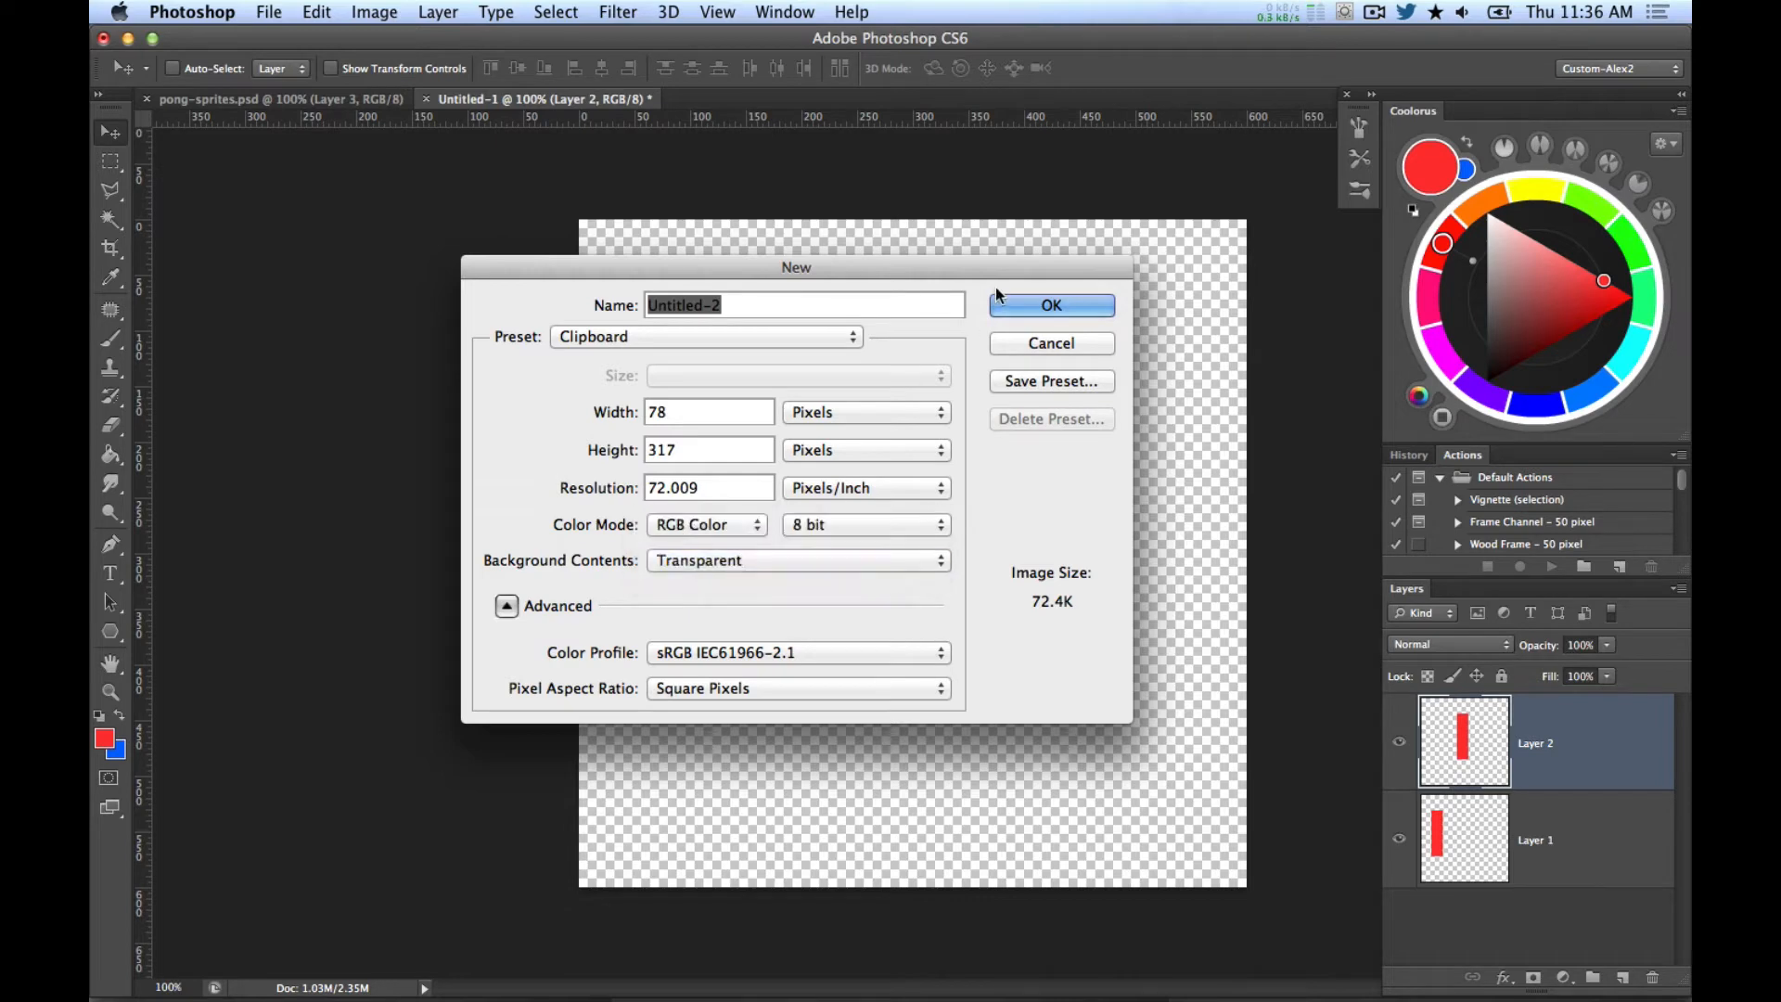
left_click(1045, 345)
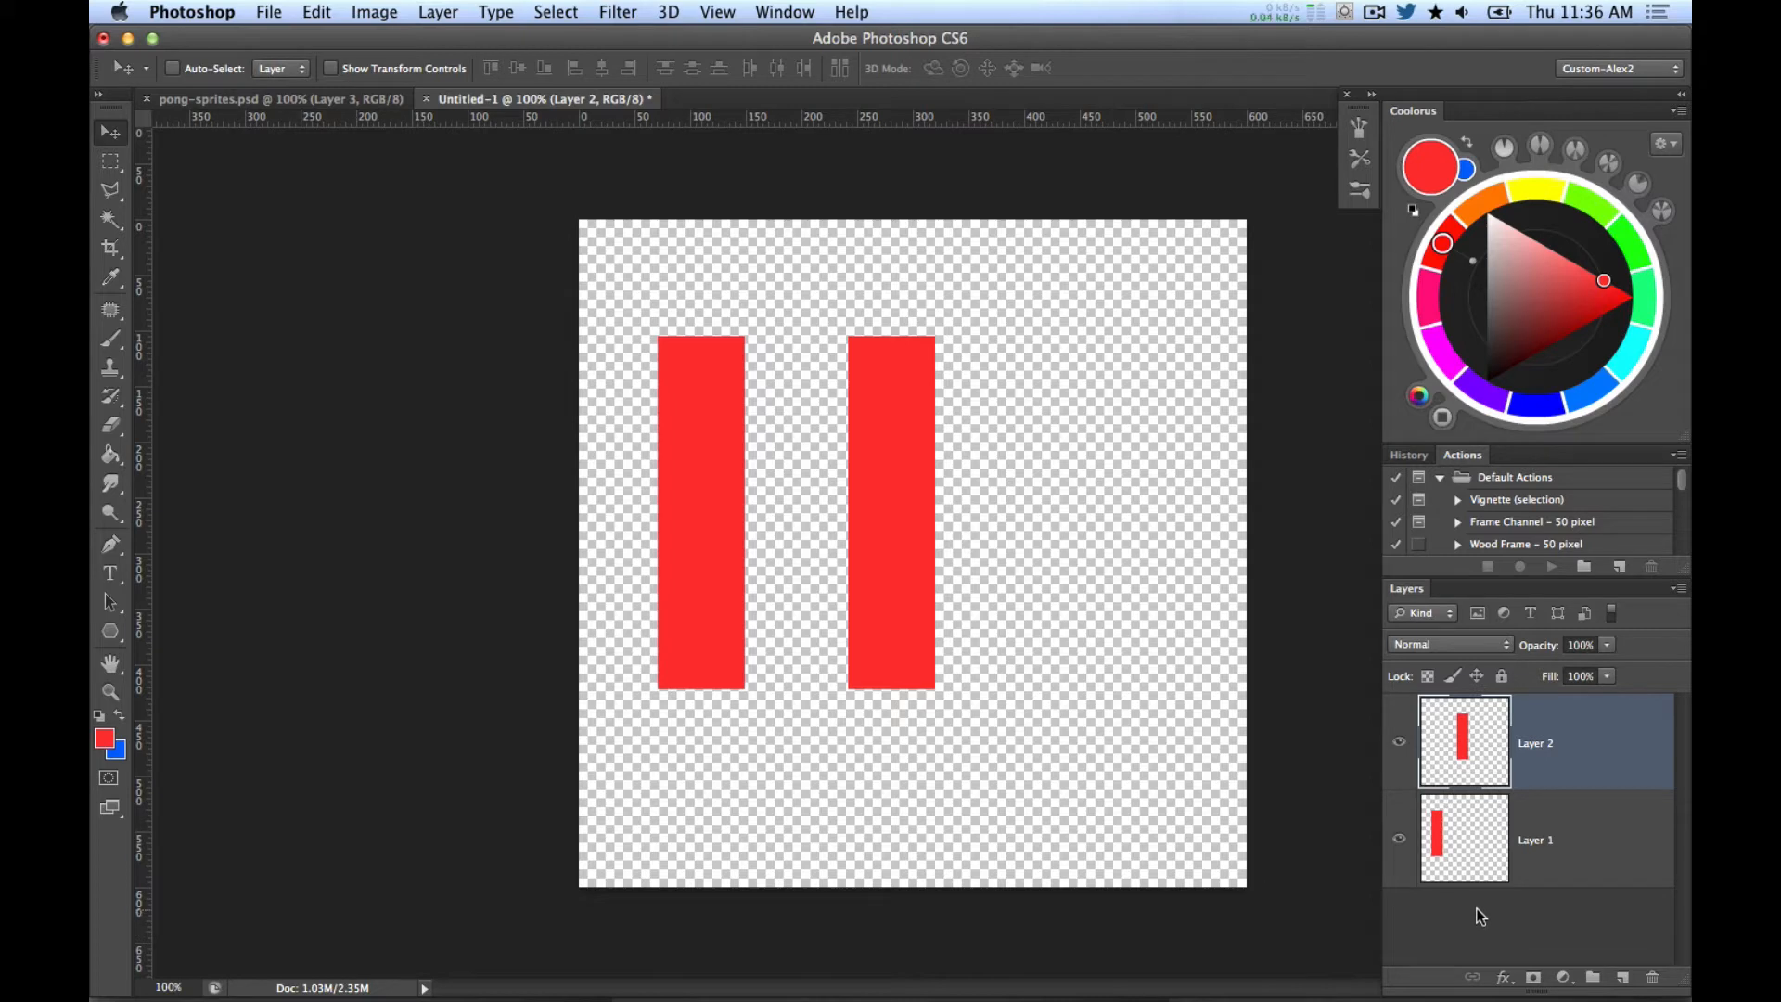
left_click(1623, 978)
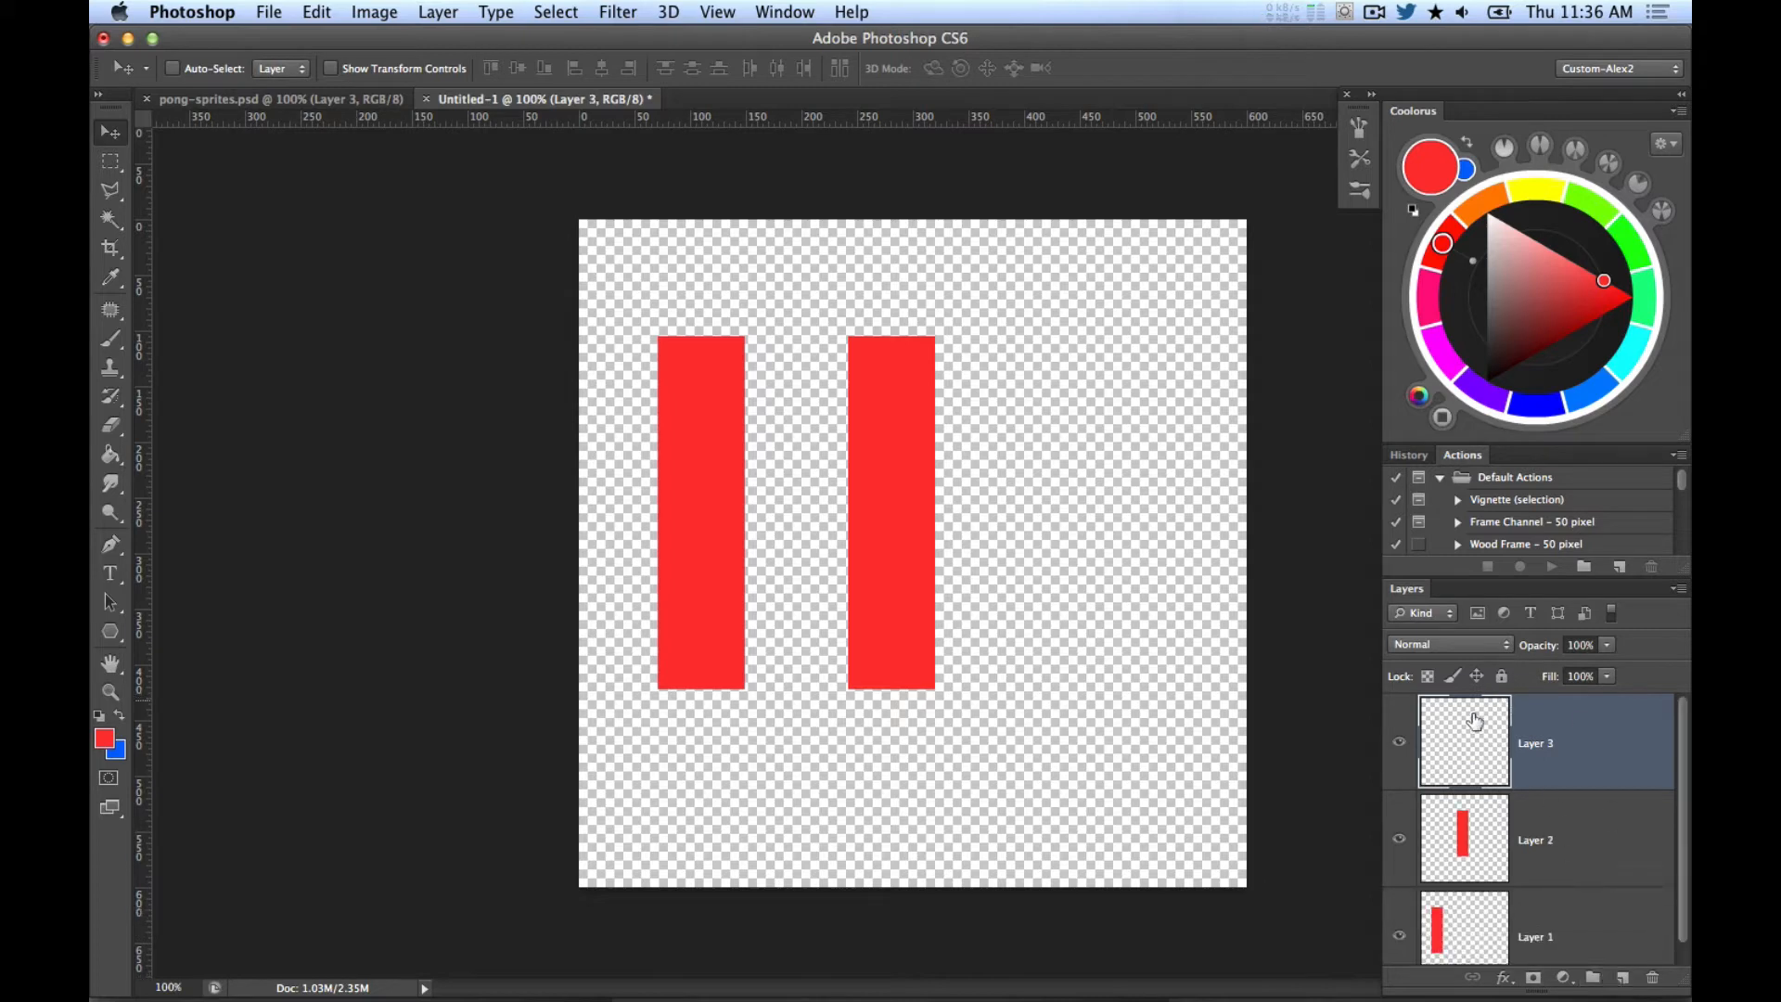
left_click(1649, 980)
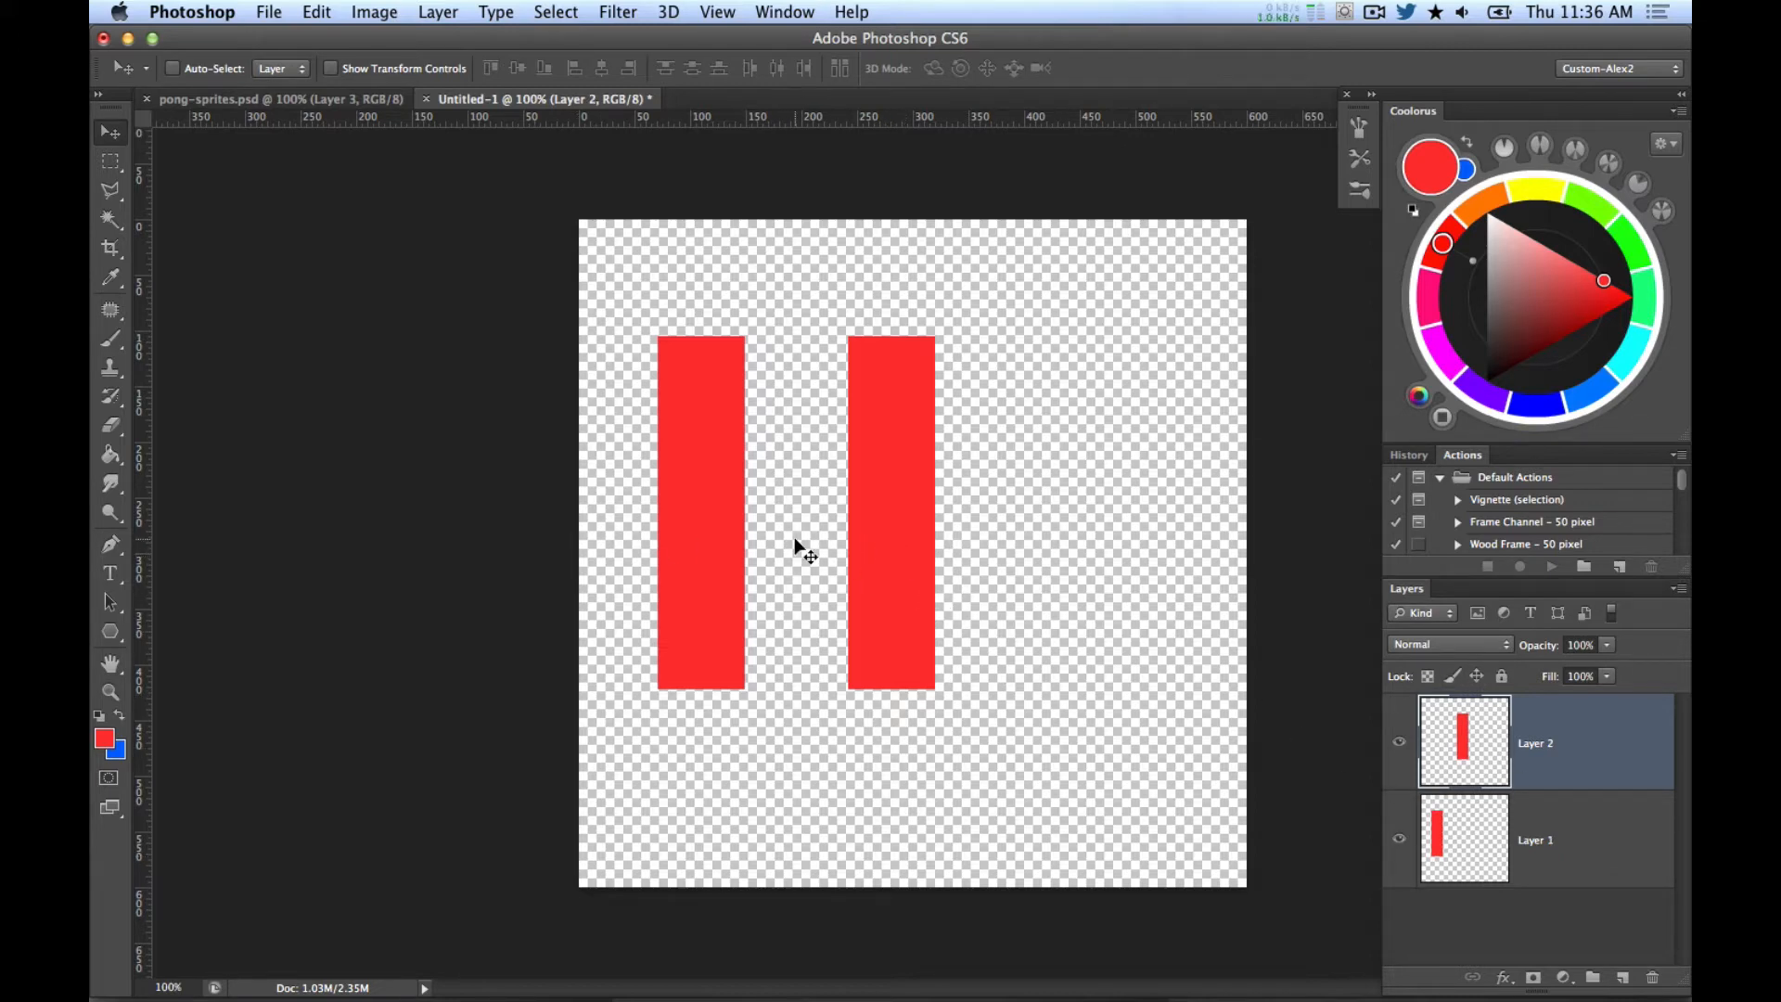
Step: Try to select the whole canvas and invert the selection
key("super+a")
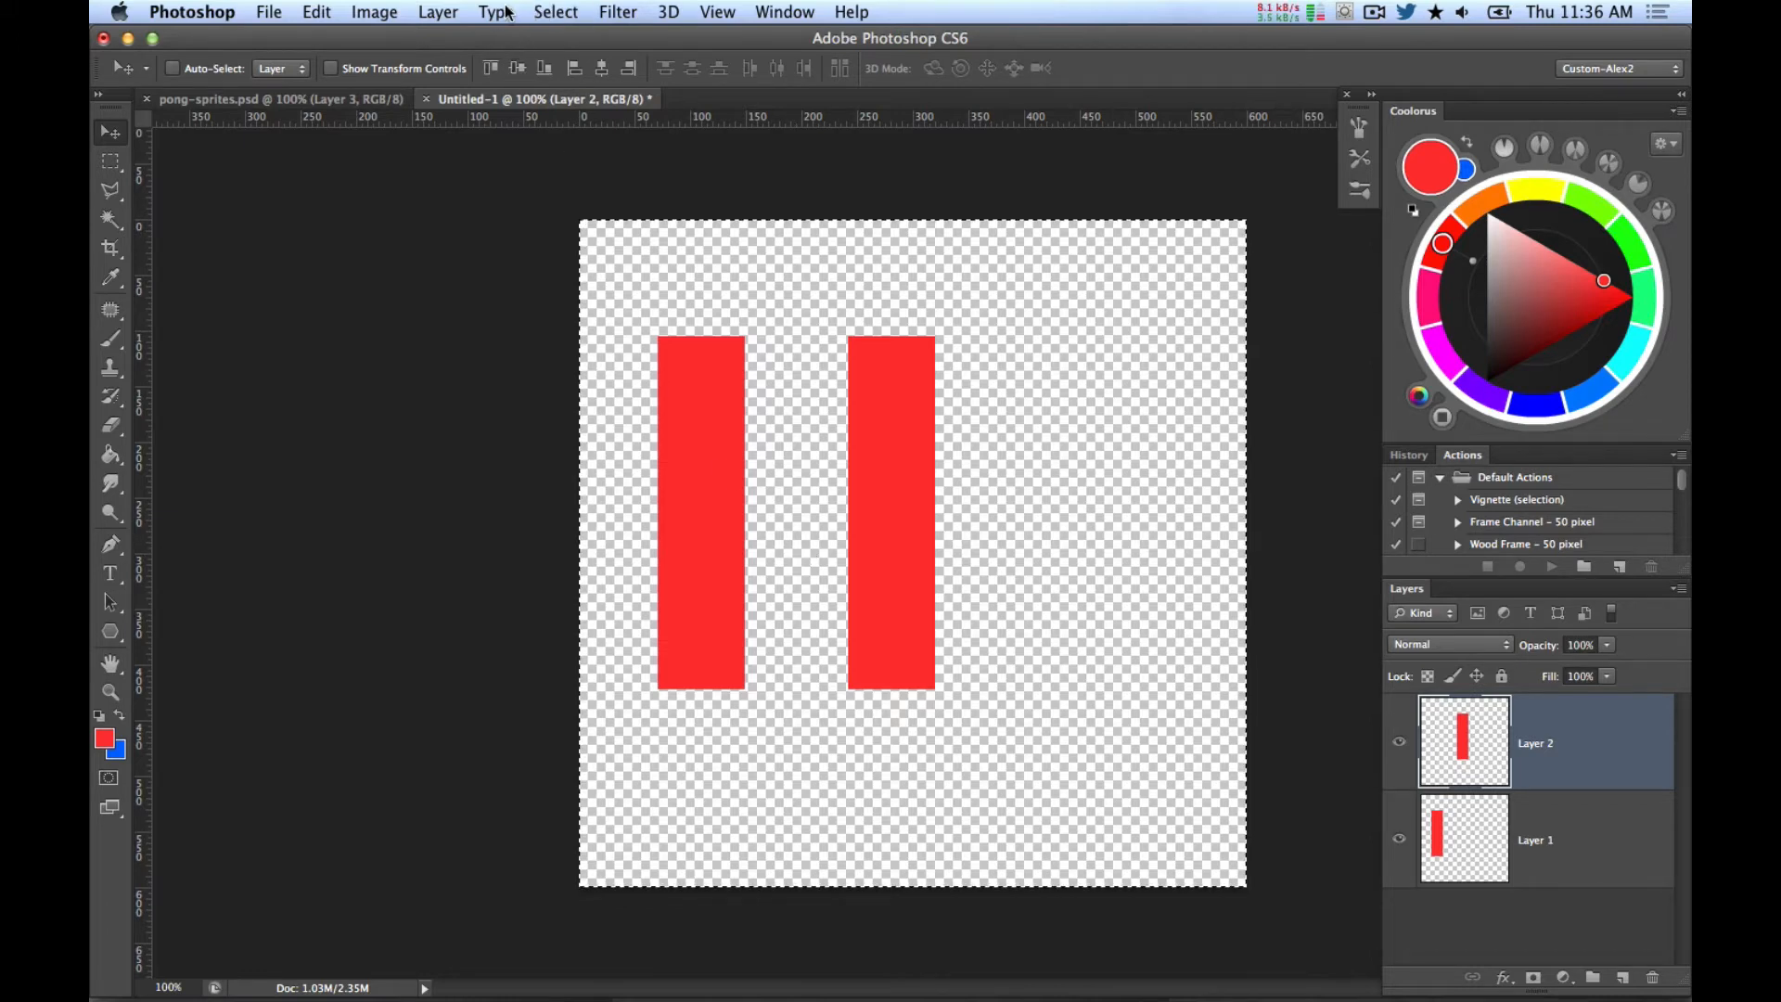
left_click(566, 12)
left_click(570, 102)
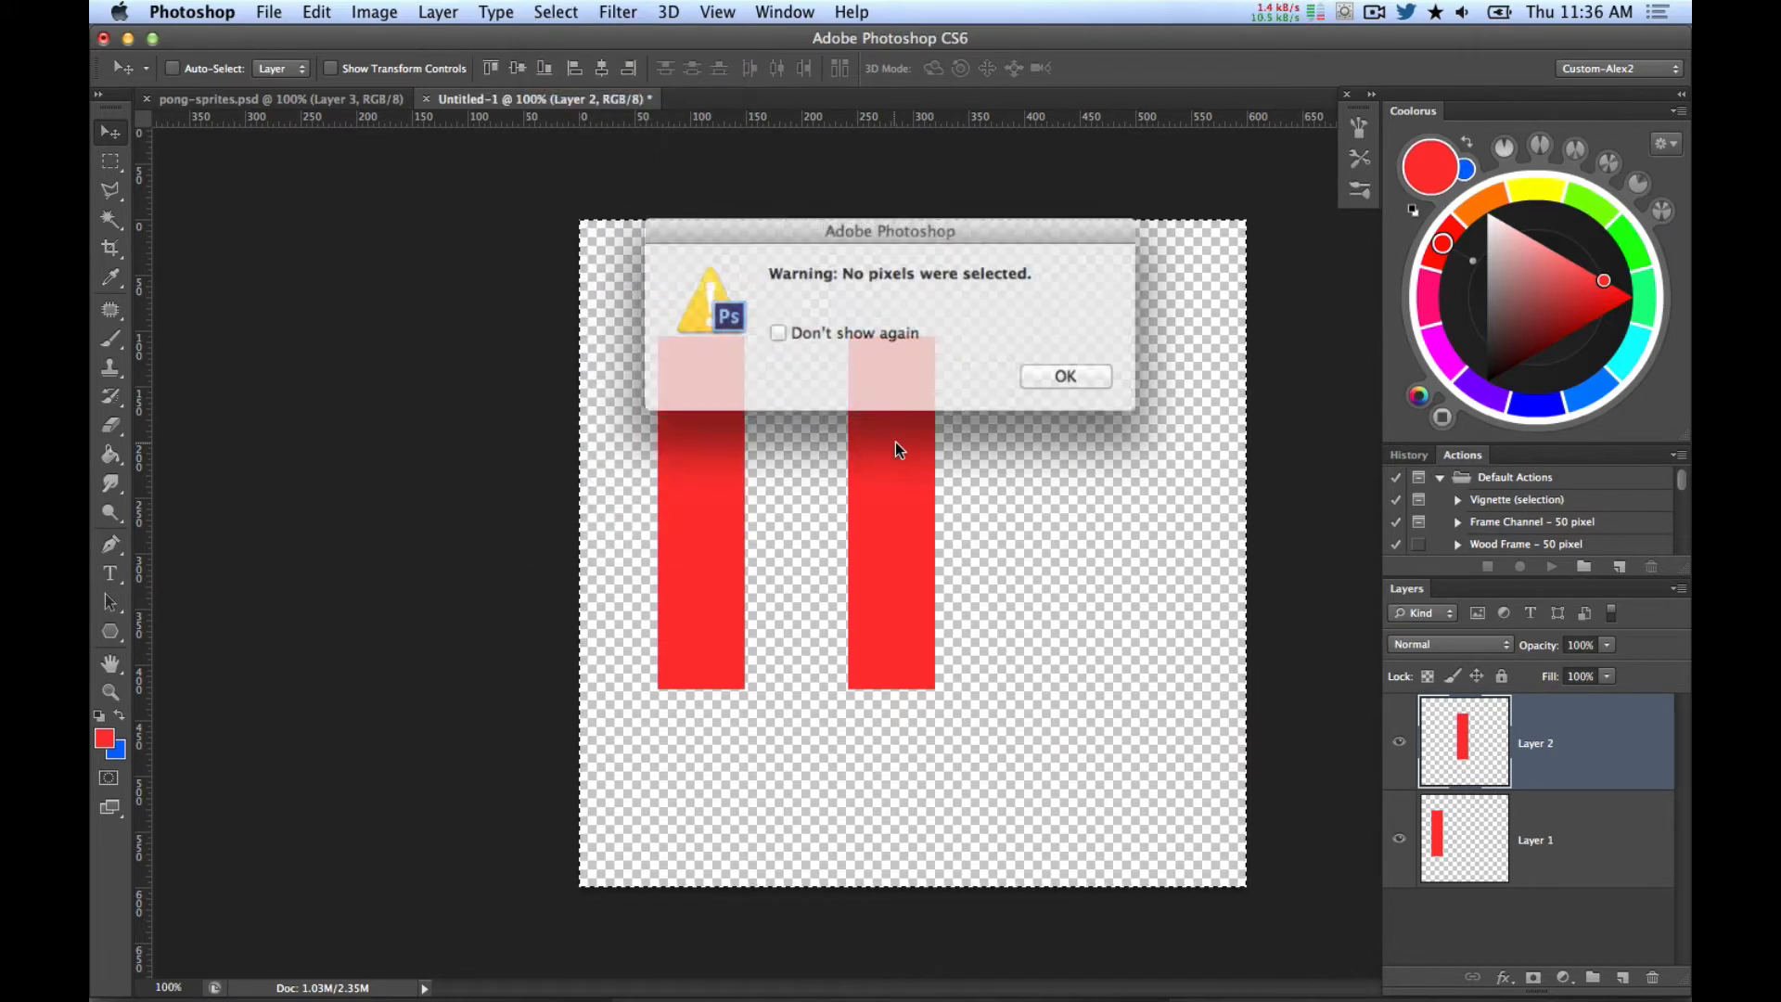
left_click(1048, 371)
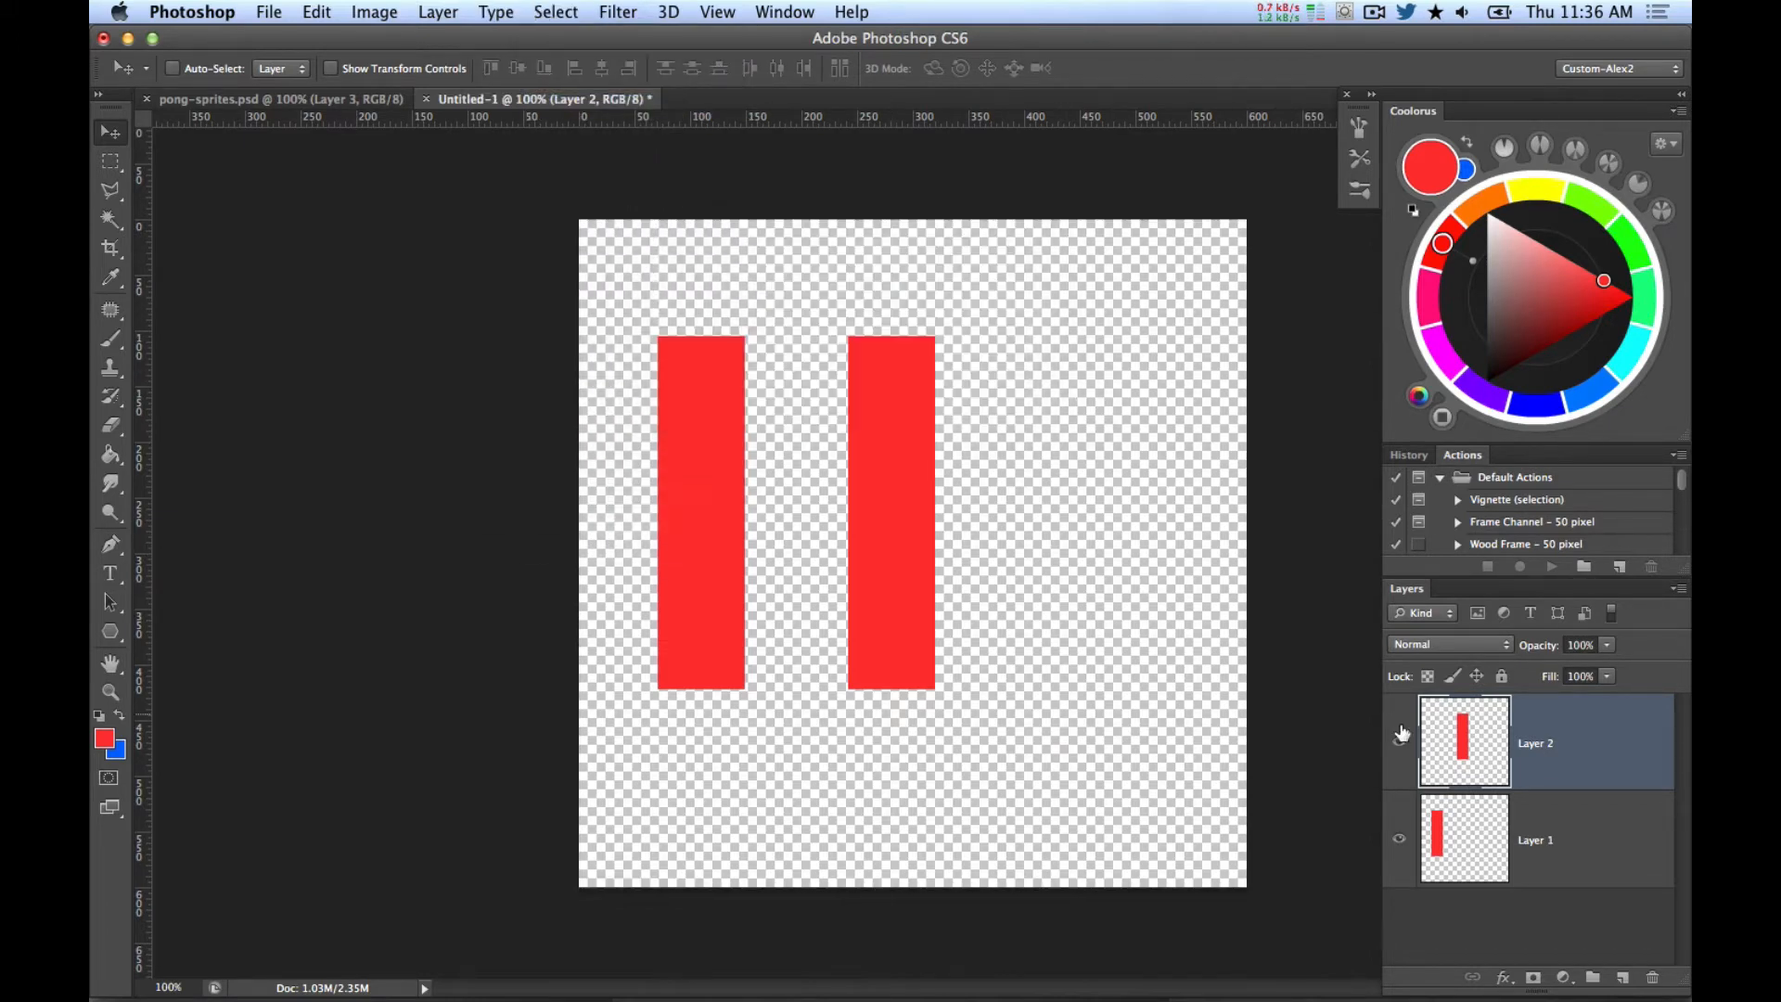
Step: Select the right red paddle with the Magic Wand and fill it with the blue background colour
key("w")
left_click(910, 590)
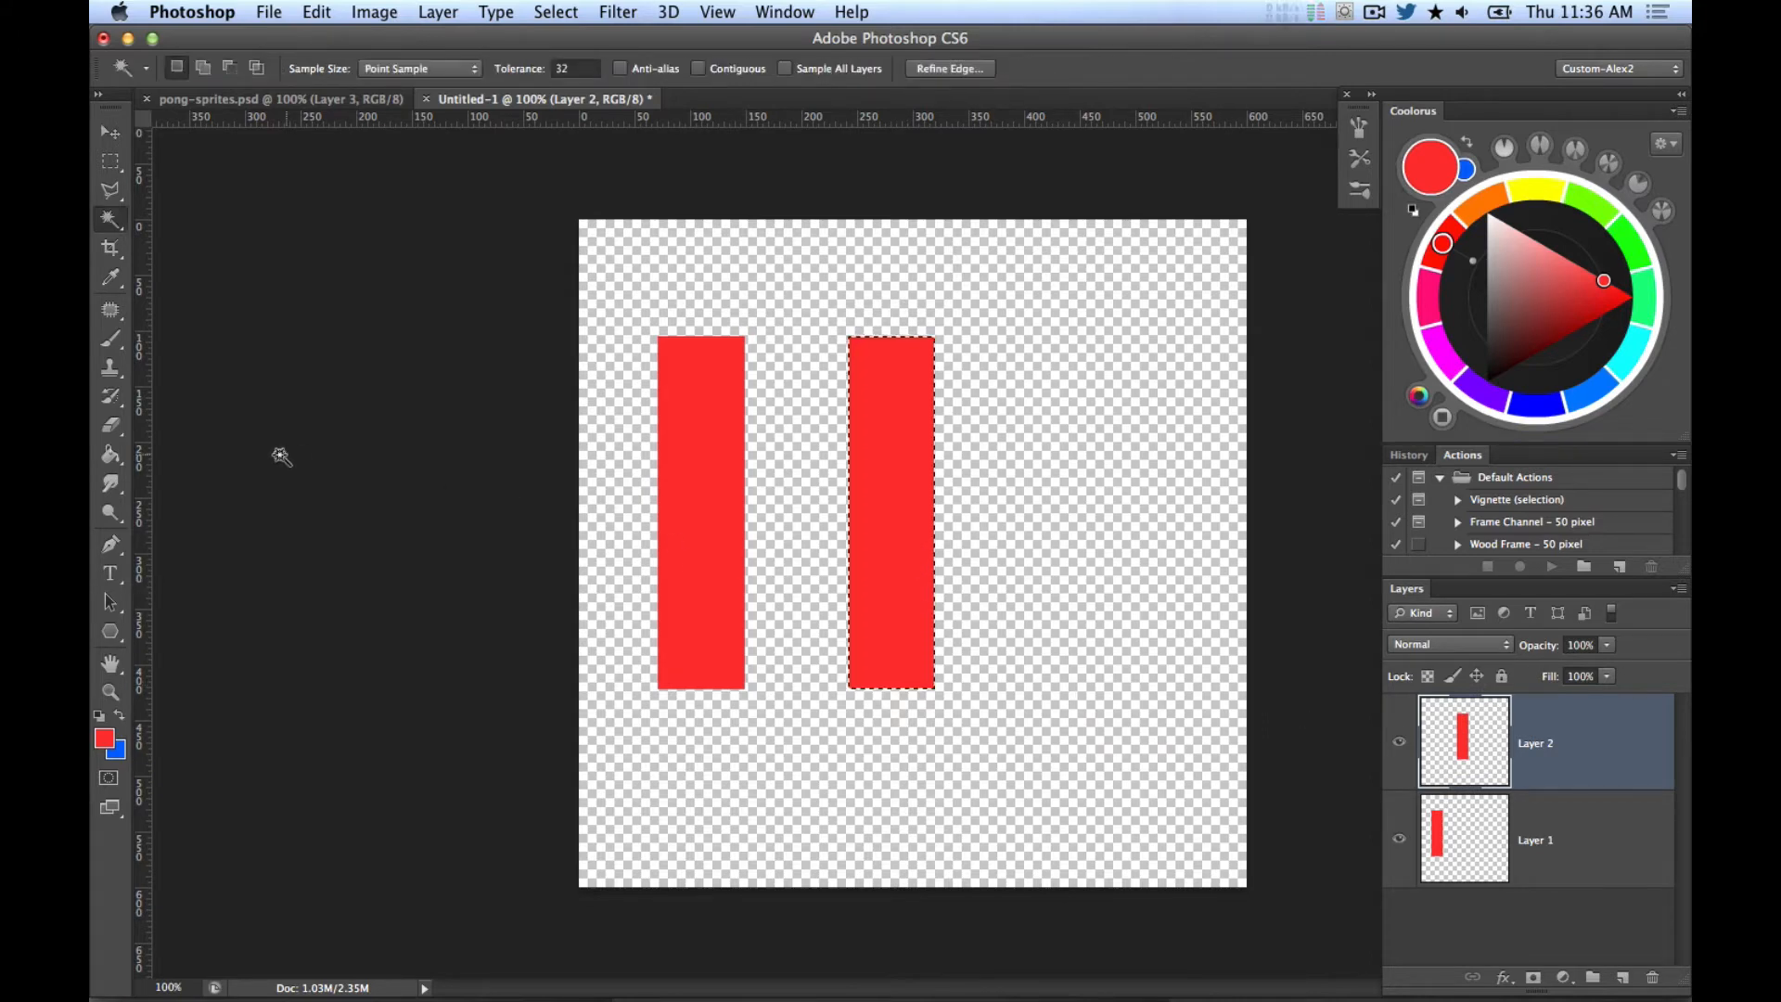
key("g")
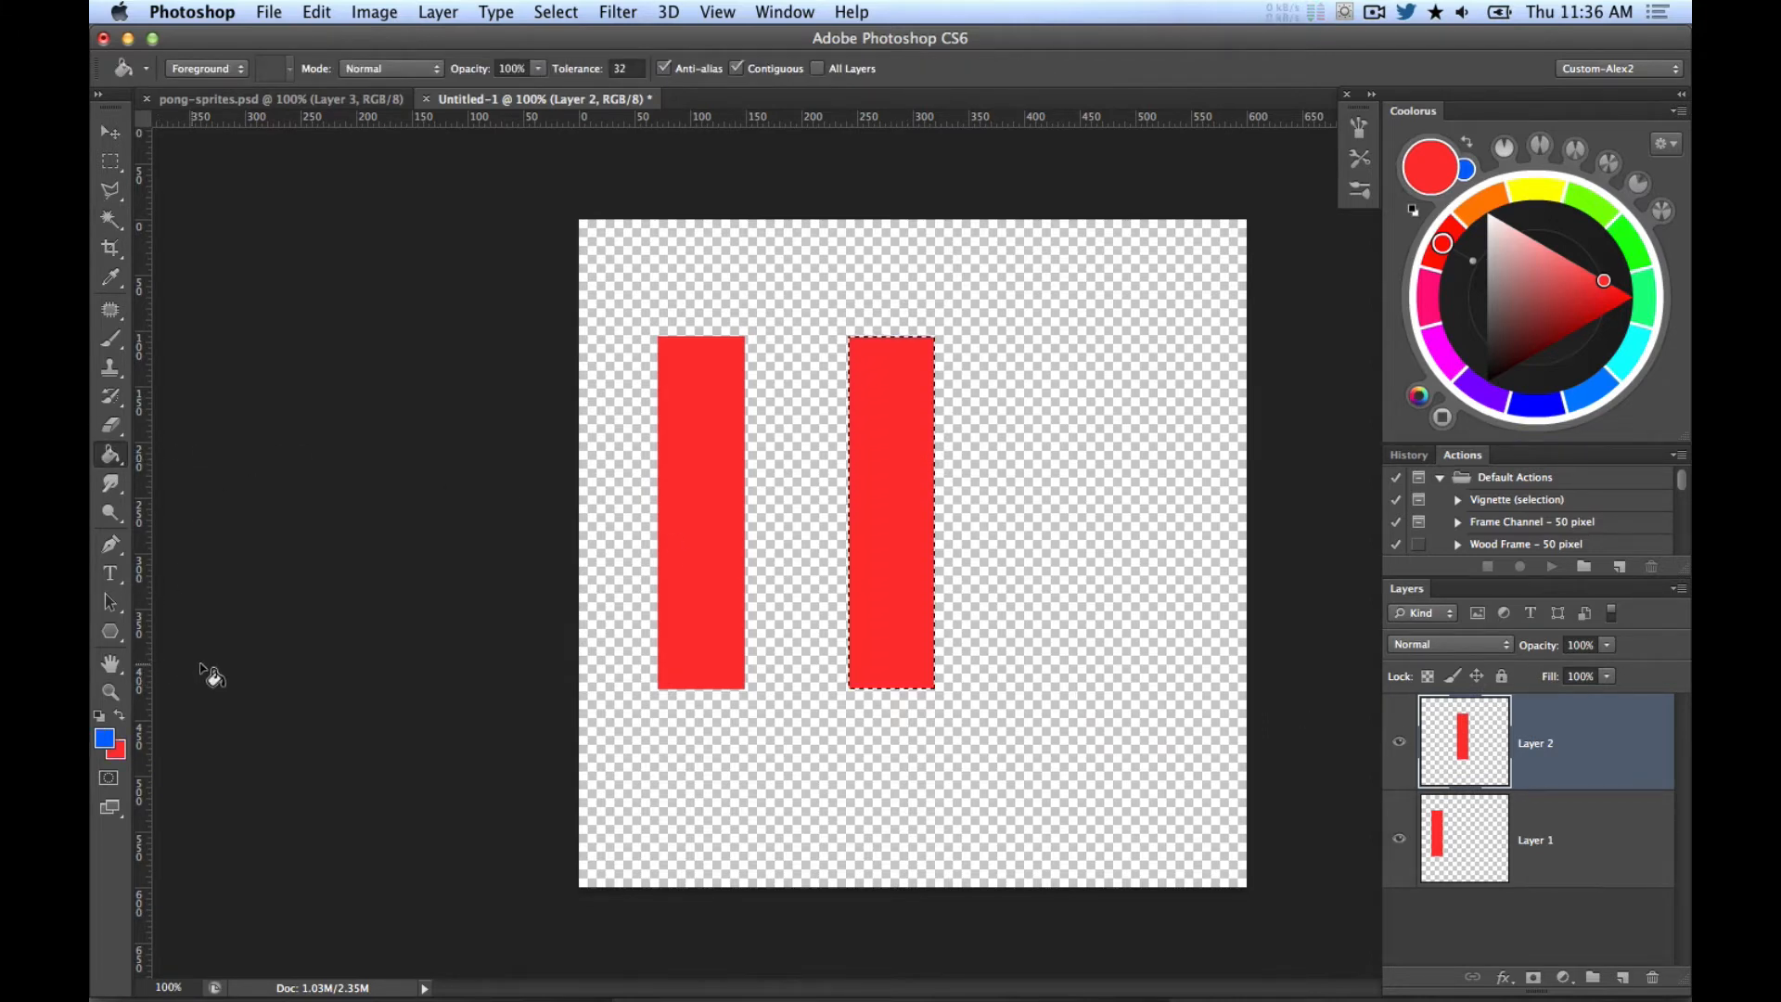
key("x")
left_click(890, 501)
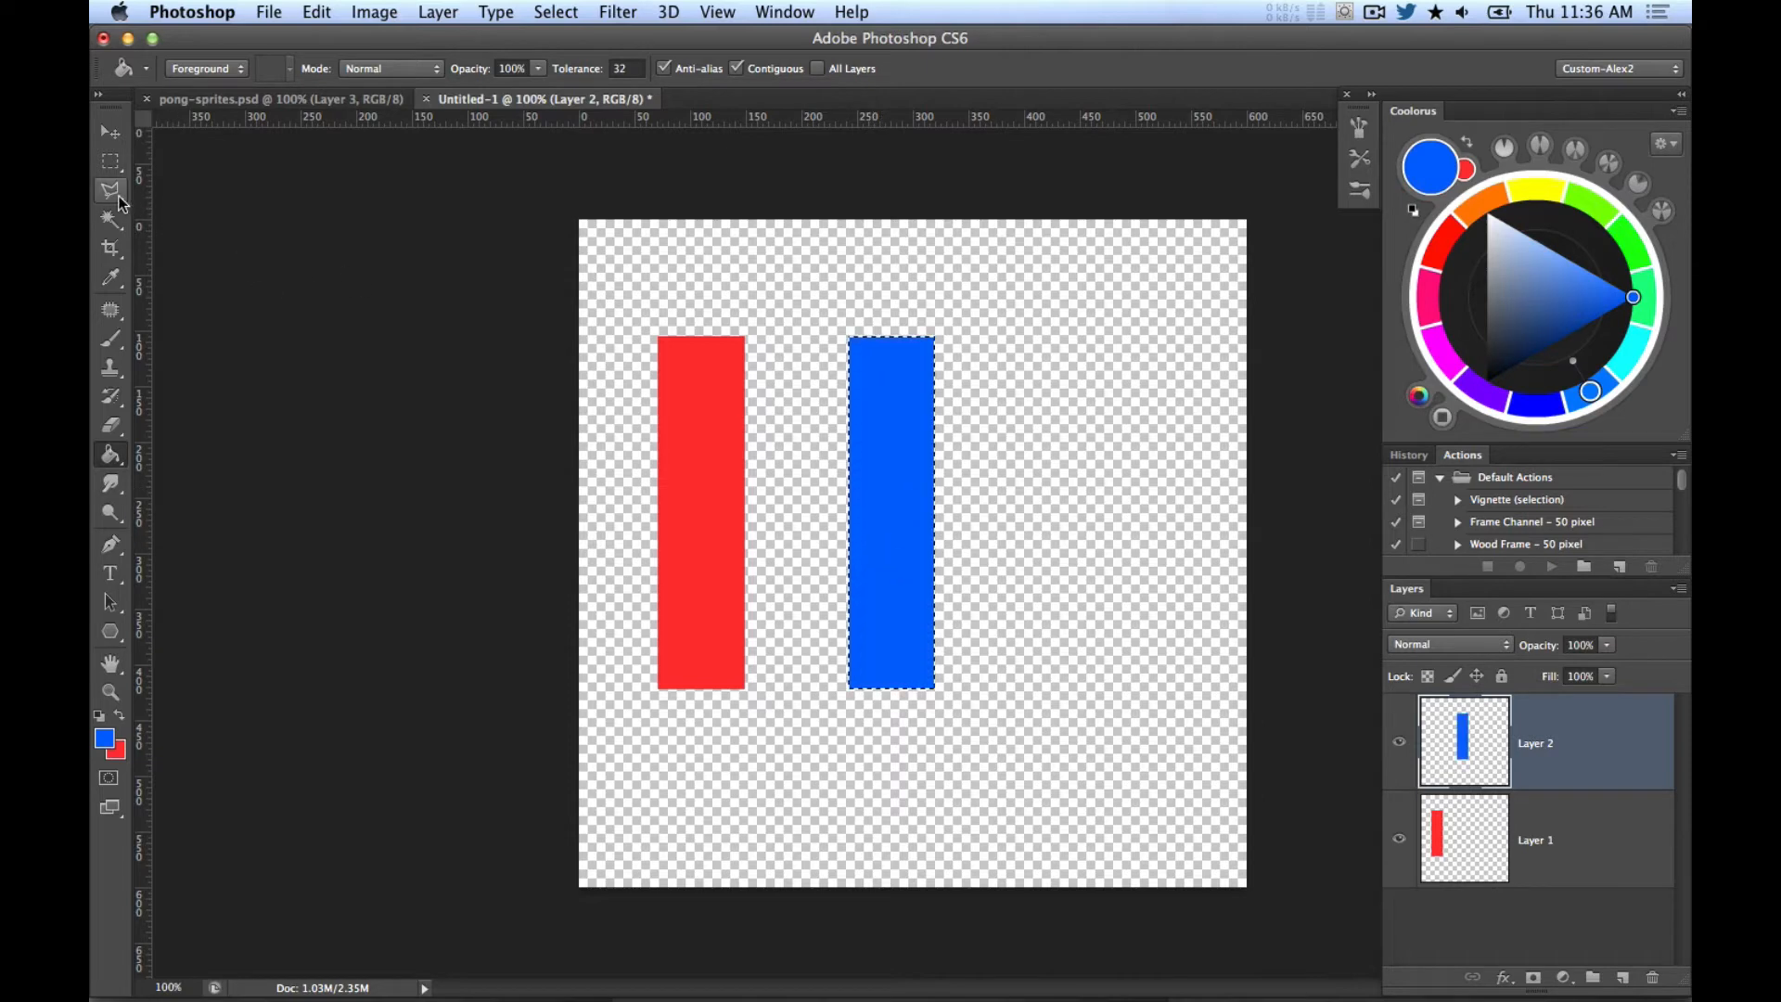
Step: Add a new layer and make a circular Elliptical Marquee selection about 90 pixels across to the right of the blue paddle
left_click(112, 162)
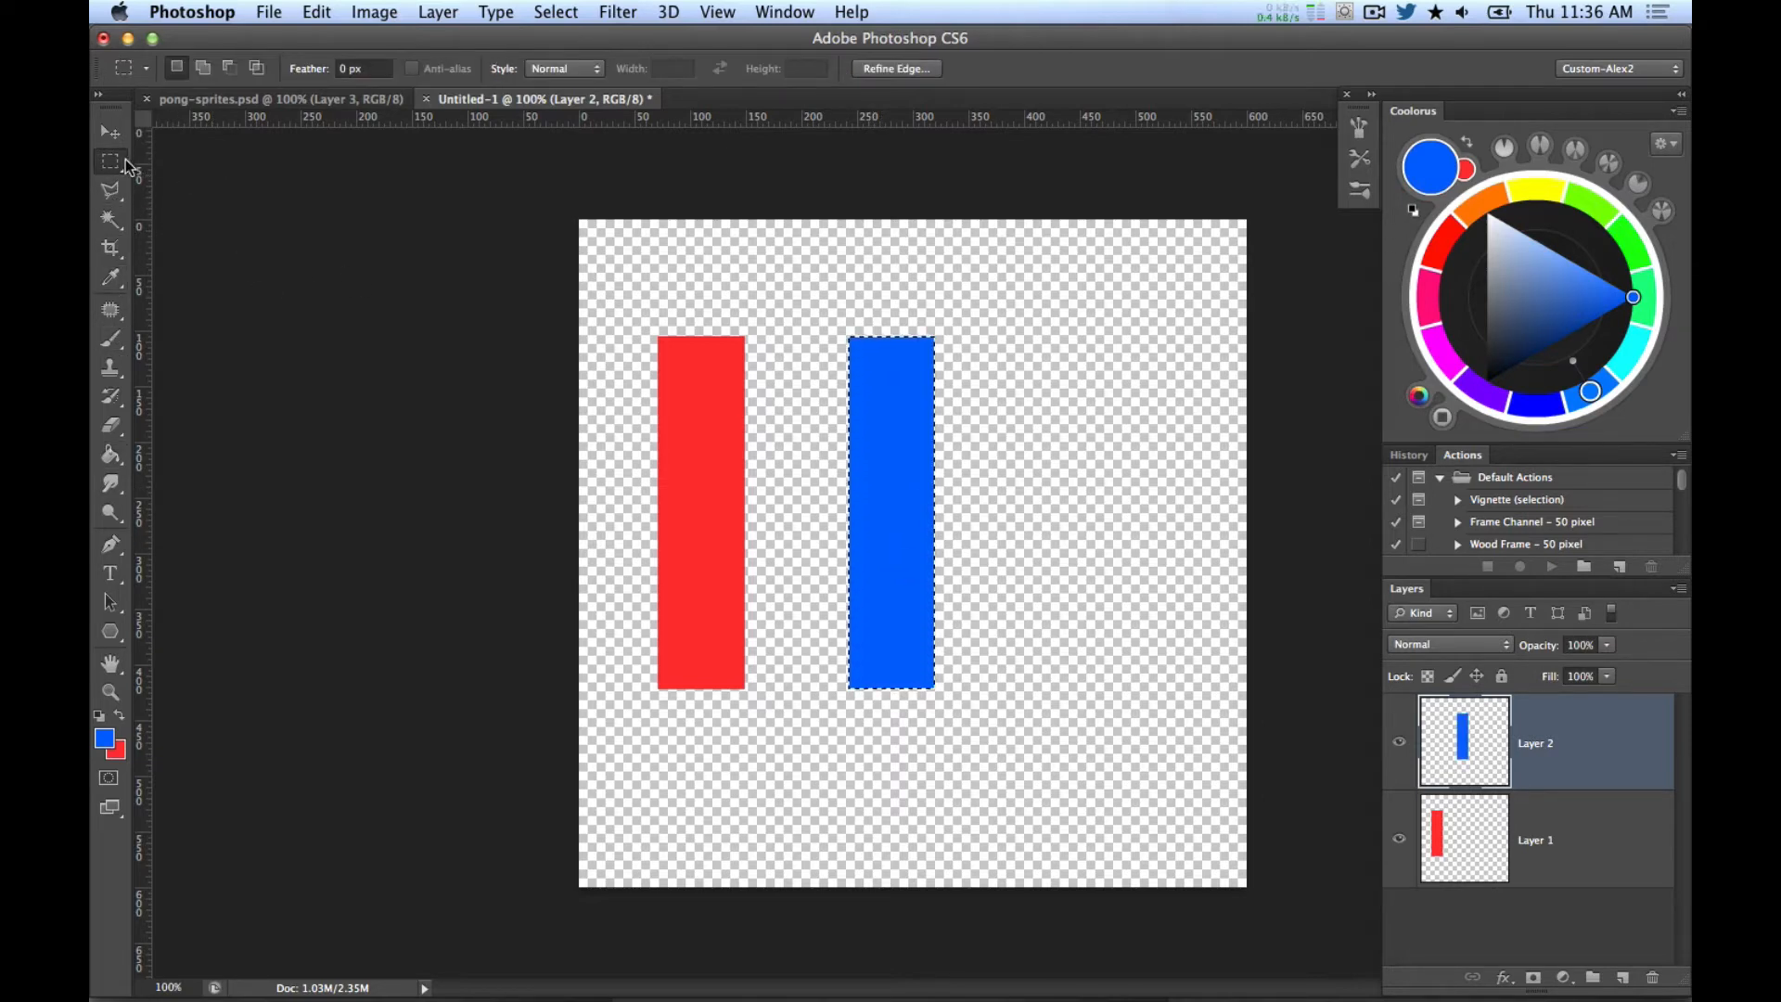
left_click_drag(119, 167, 169, 184)
left_click_drag(1077, 485, 1190, 607, "alt+shift")
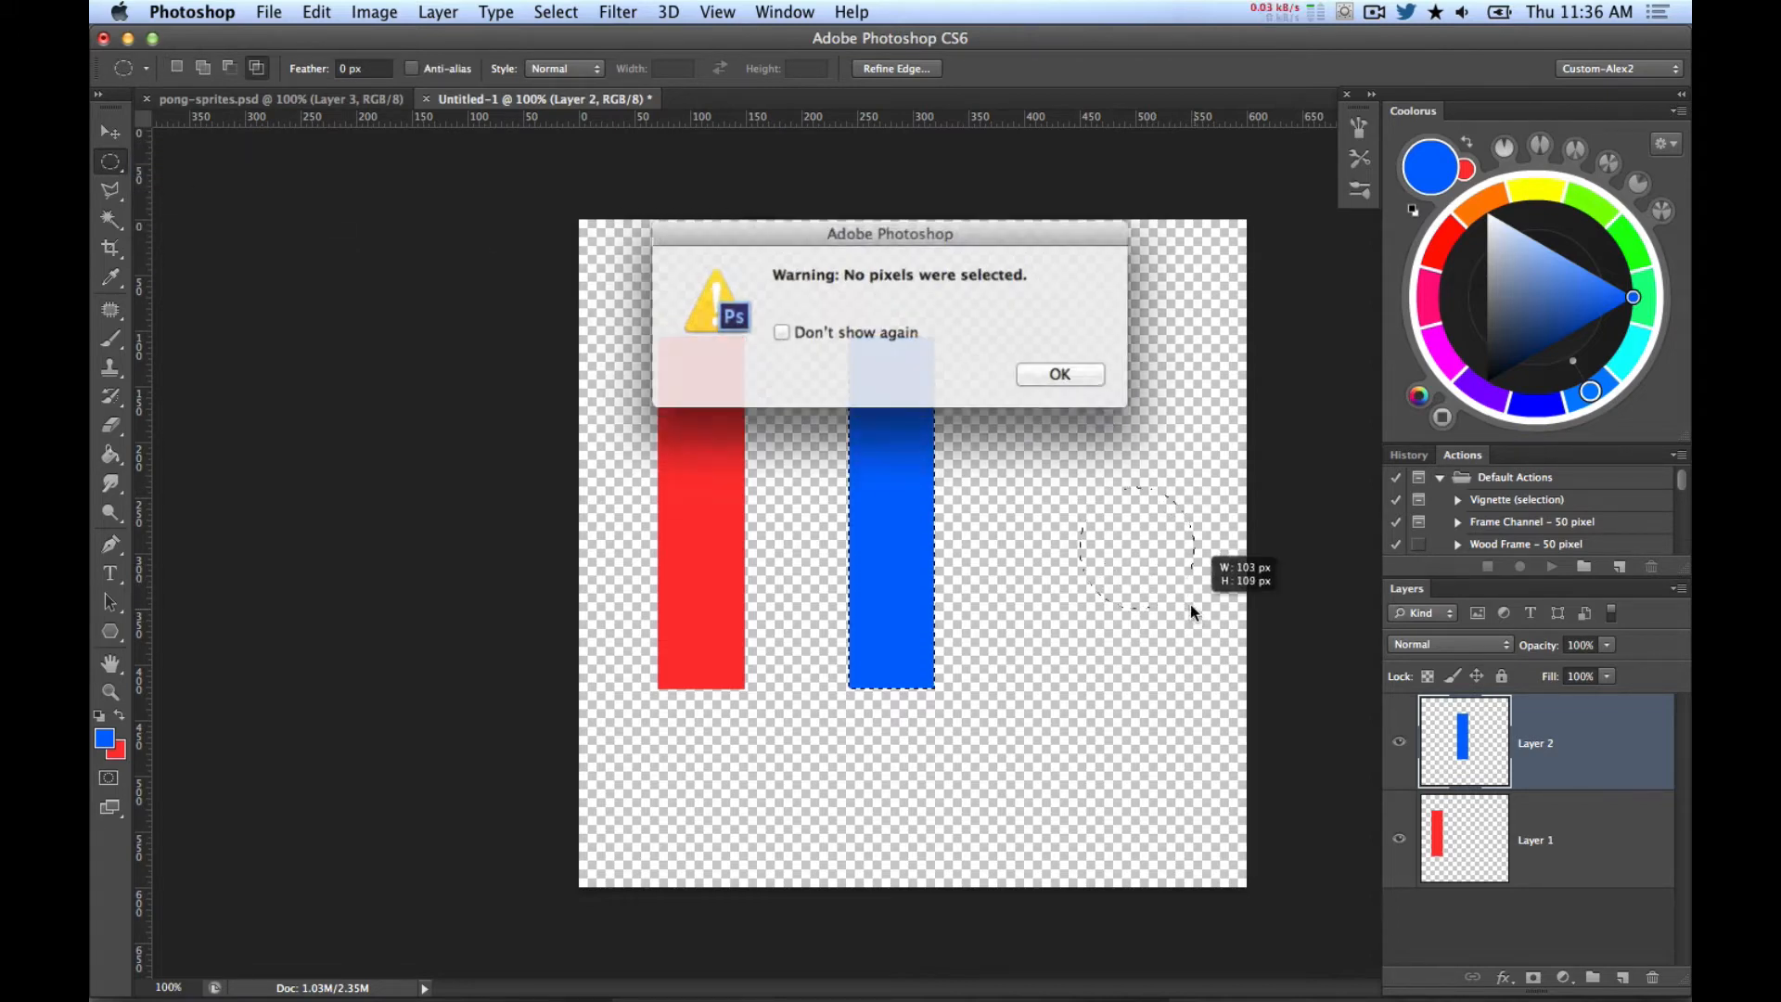
left_click(1054, 371)
left_click(1619, 979)
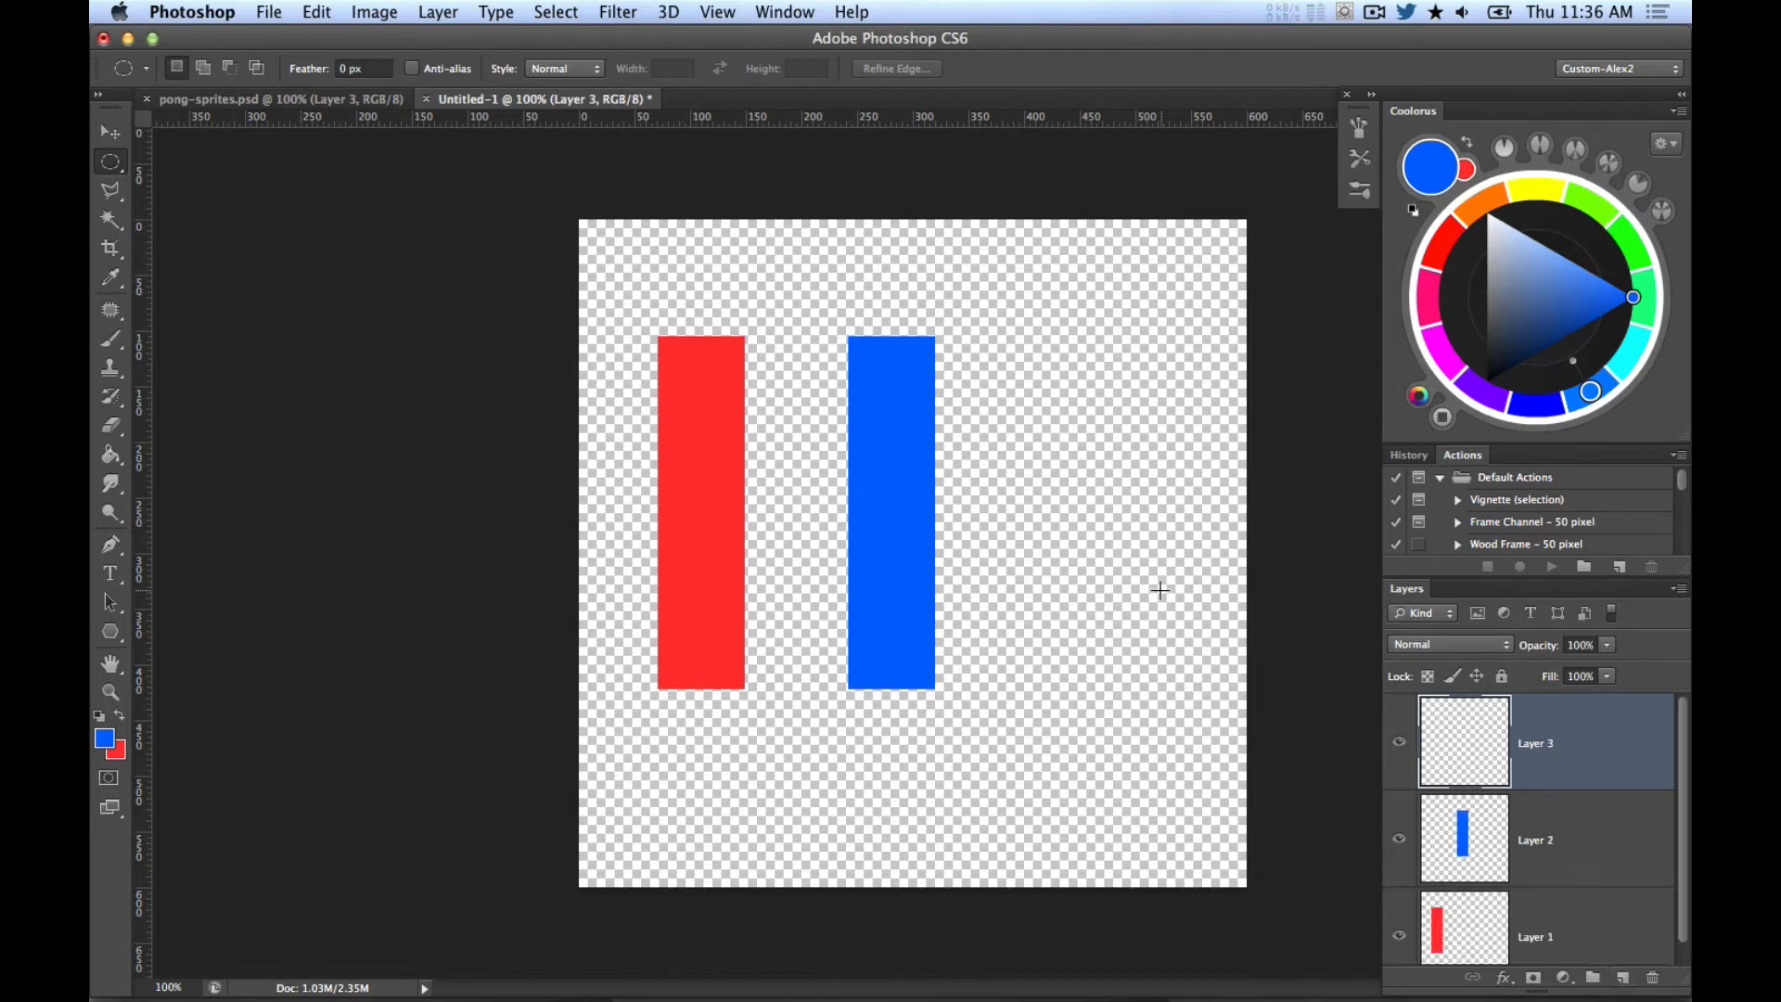
mouse_move(1057, 475)
left_mouse_down("alt+shift")
mouse_move(1141, 569)
mouse_move(1105, 545)
left_mouse_up("alt+shift")
Step: Fill the circular selection with bright yellow and move the resulting ball slightly down and to the right
key("g")
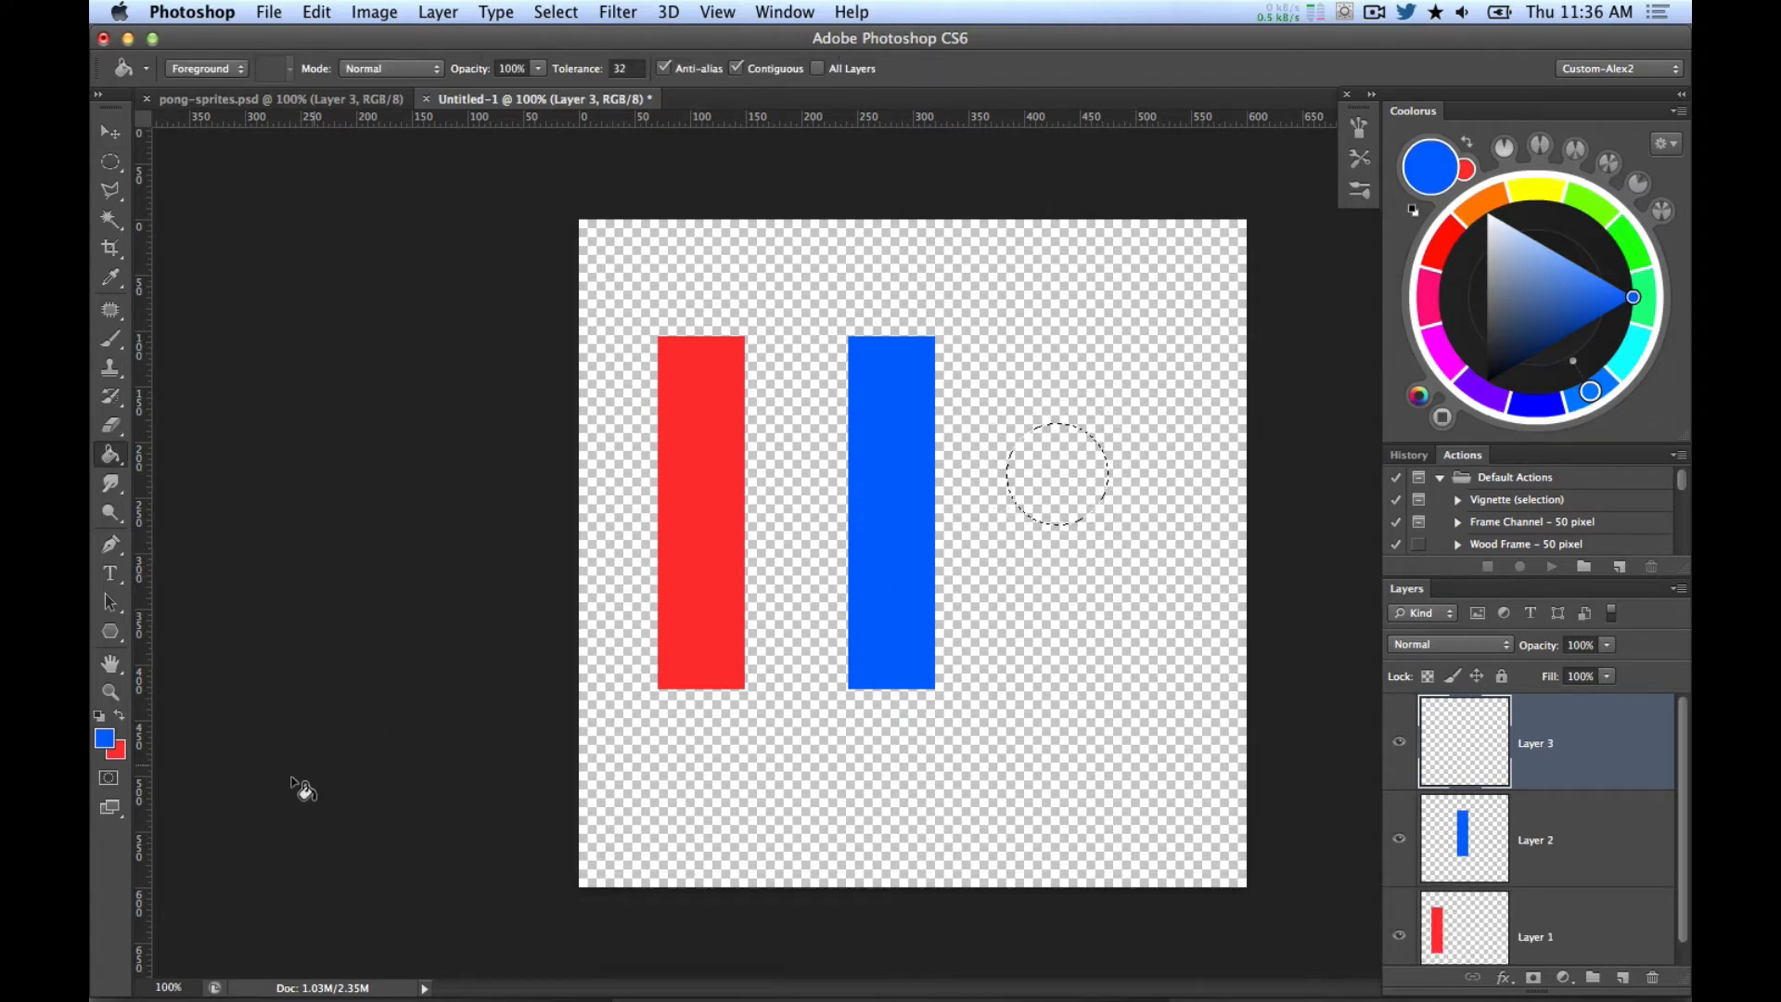
left_click(1537, 189)
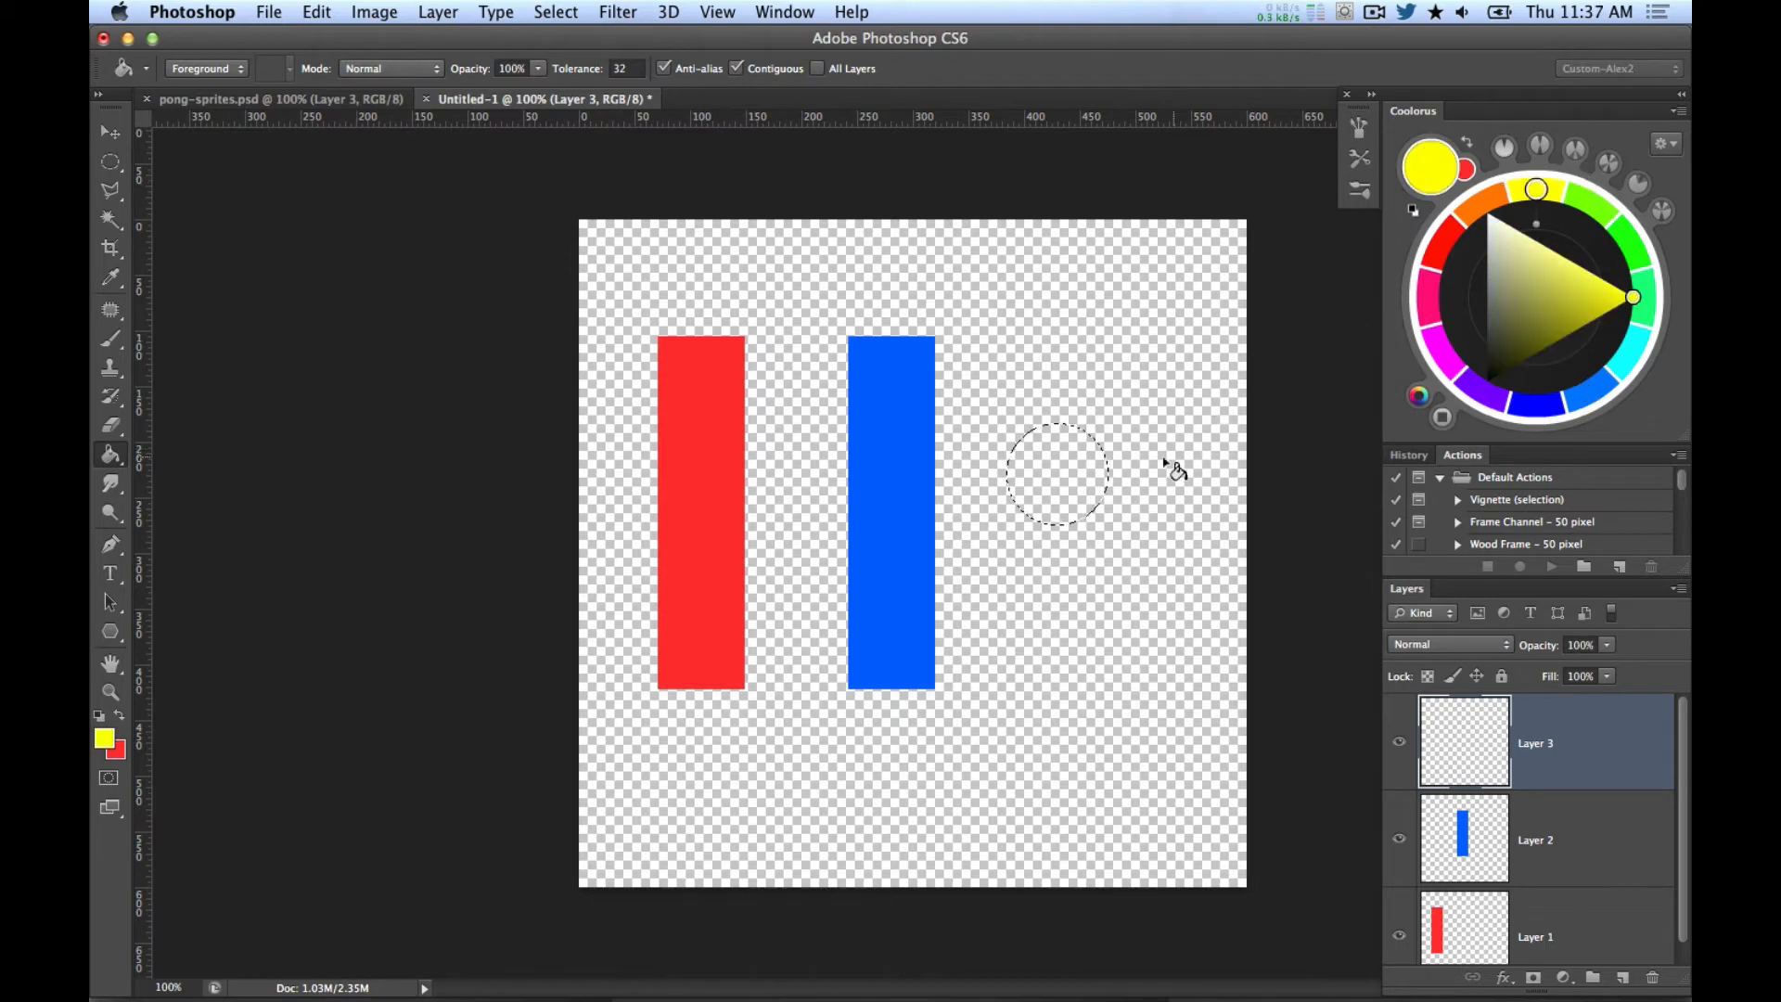
left_click(1062, 473)
left_click(111, 131)
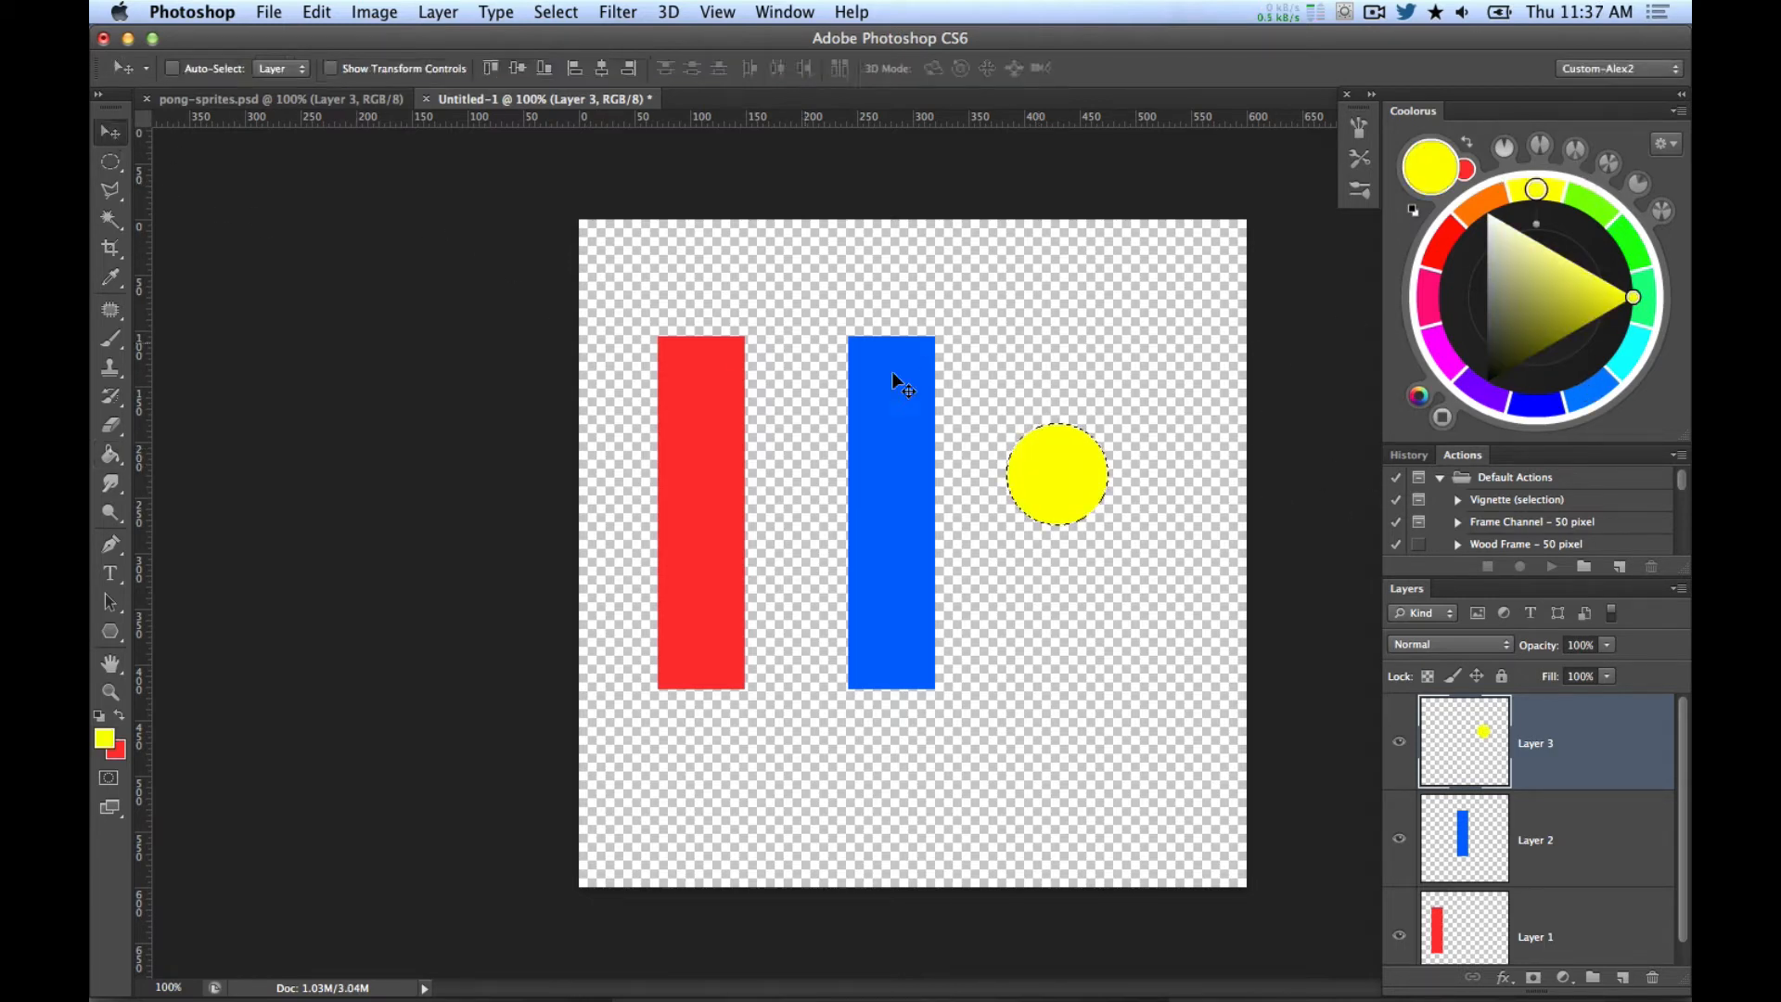
left_click_drag(1057, 485, 1097, 538)
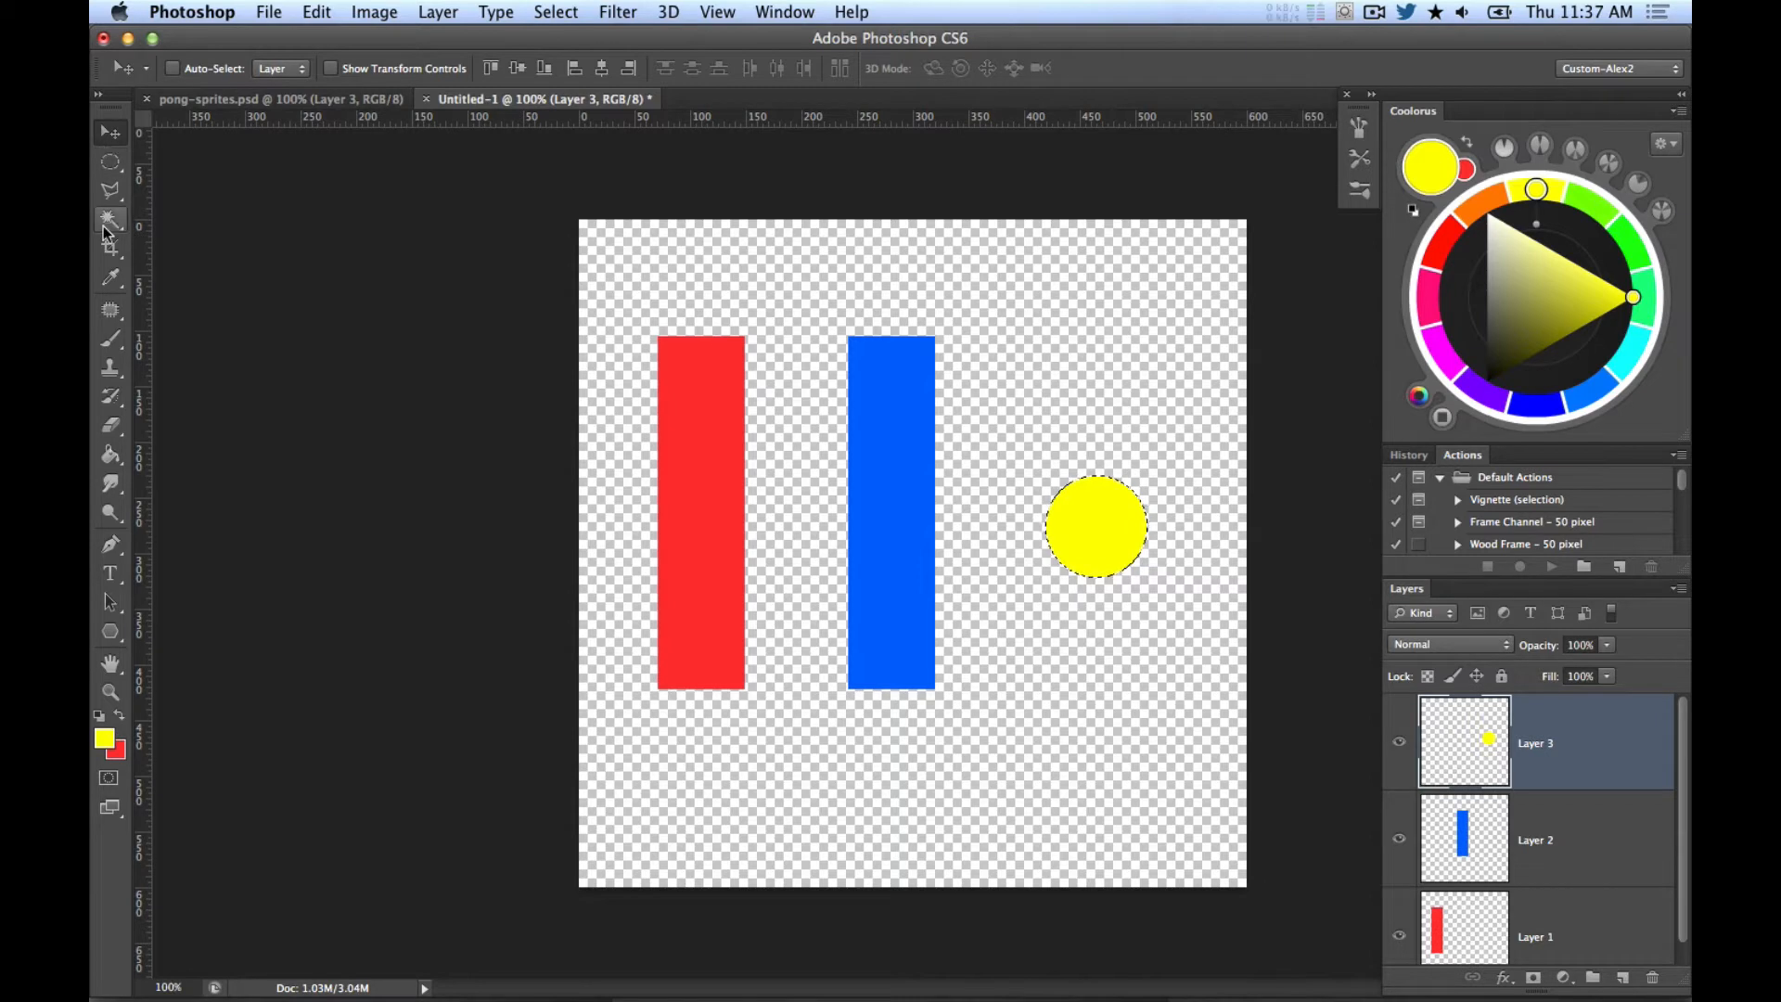
Step: Crop the canvas to about 485 by 365 pixels, leaving a narrow margin around the two paddles and the ball
left_click(107, 256)
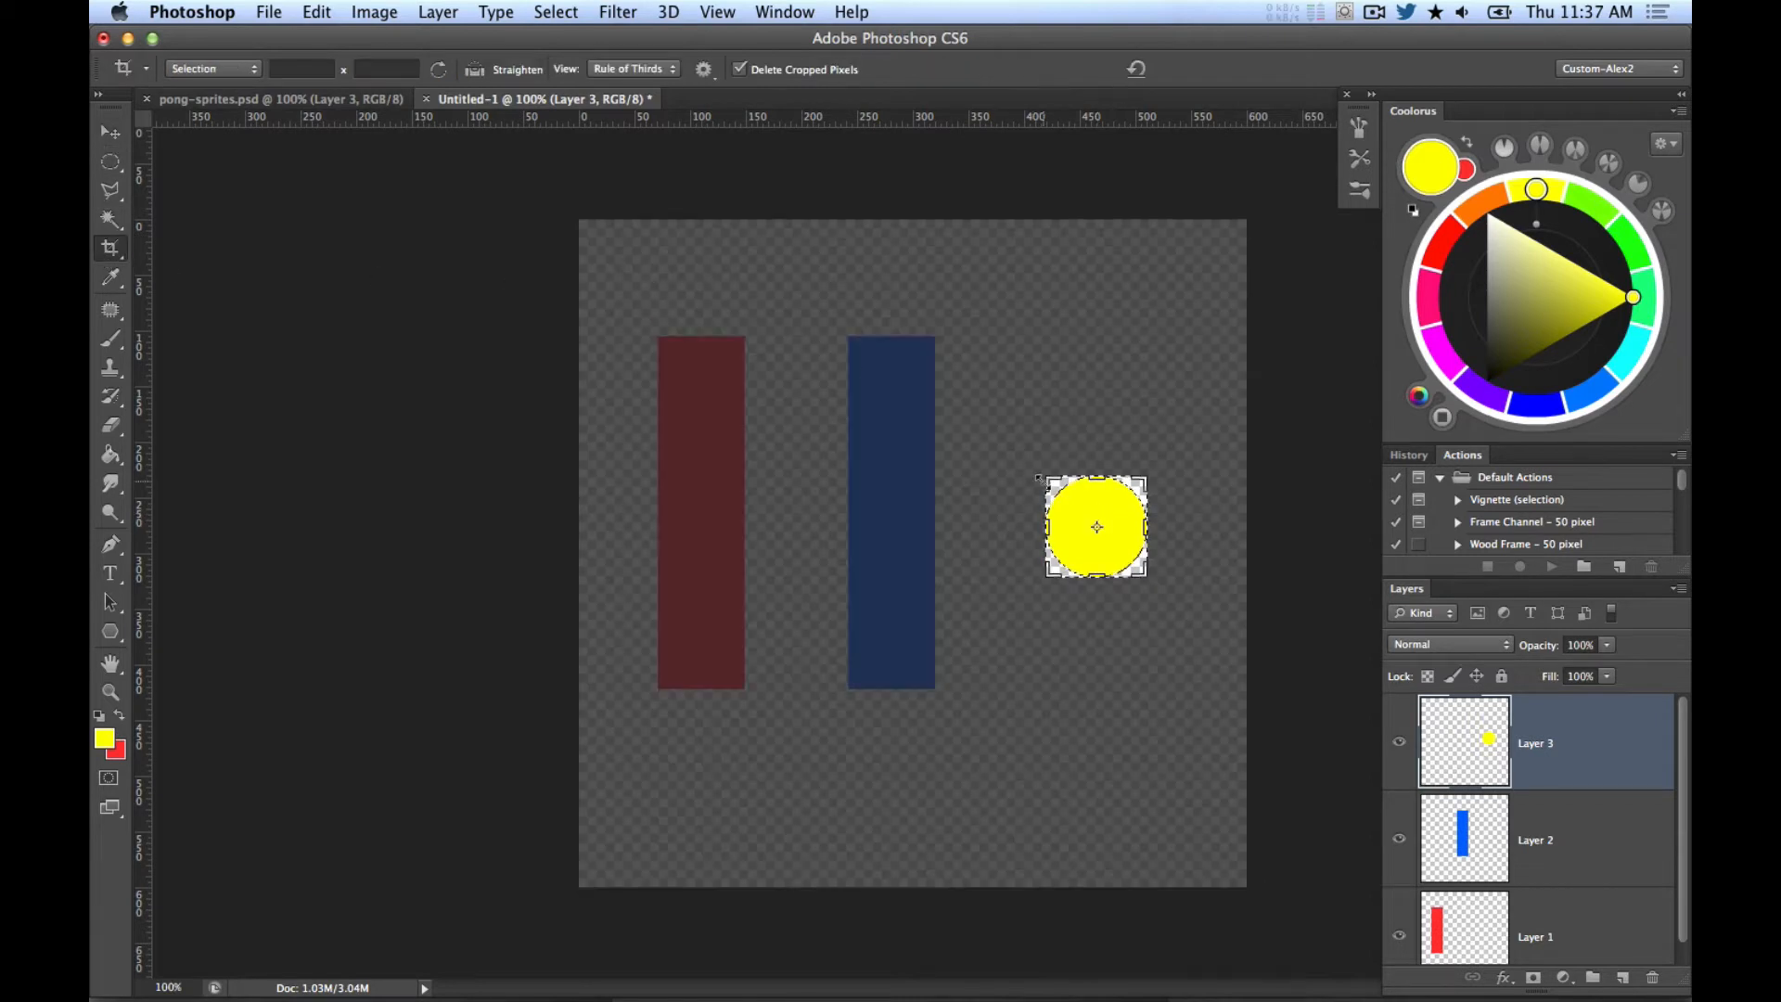
left_click_drag(1047, 479, 614, 313)
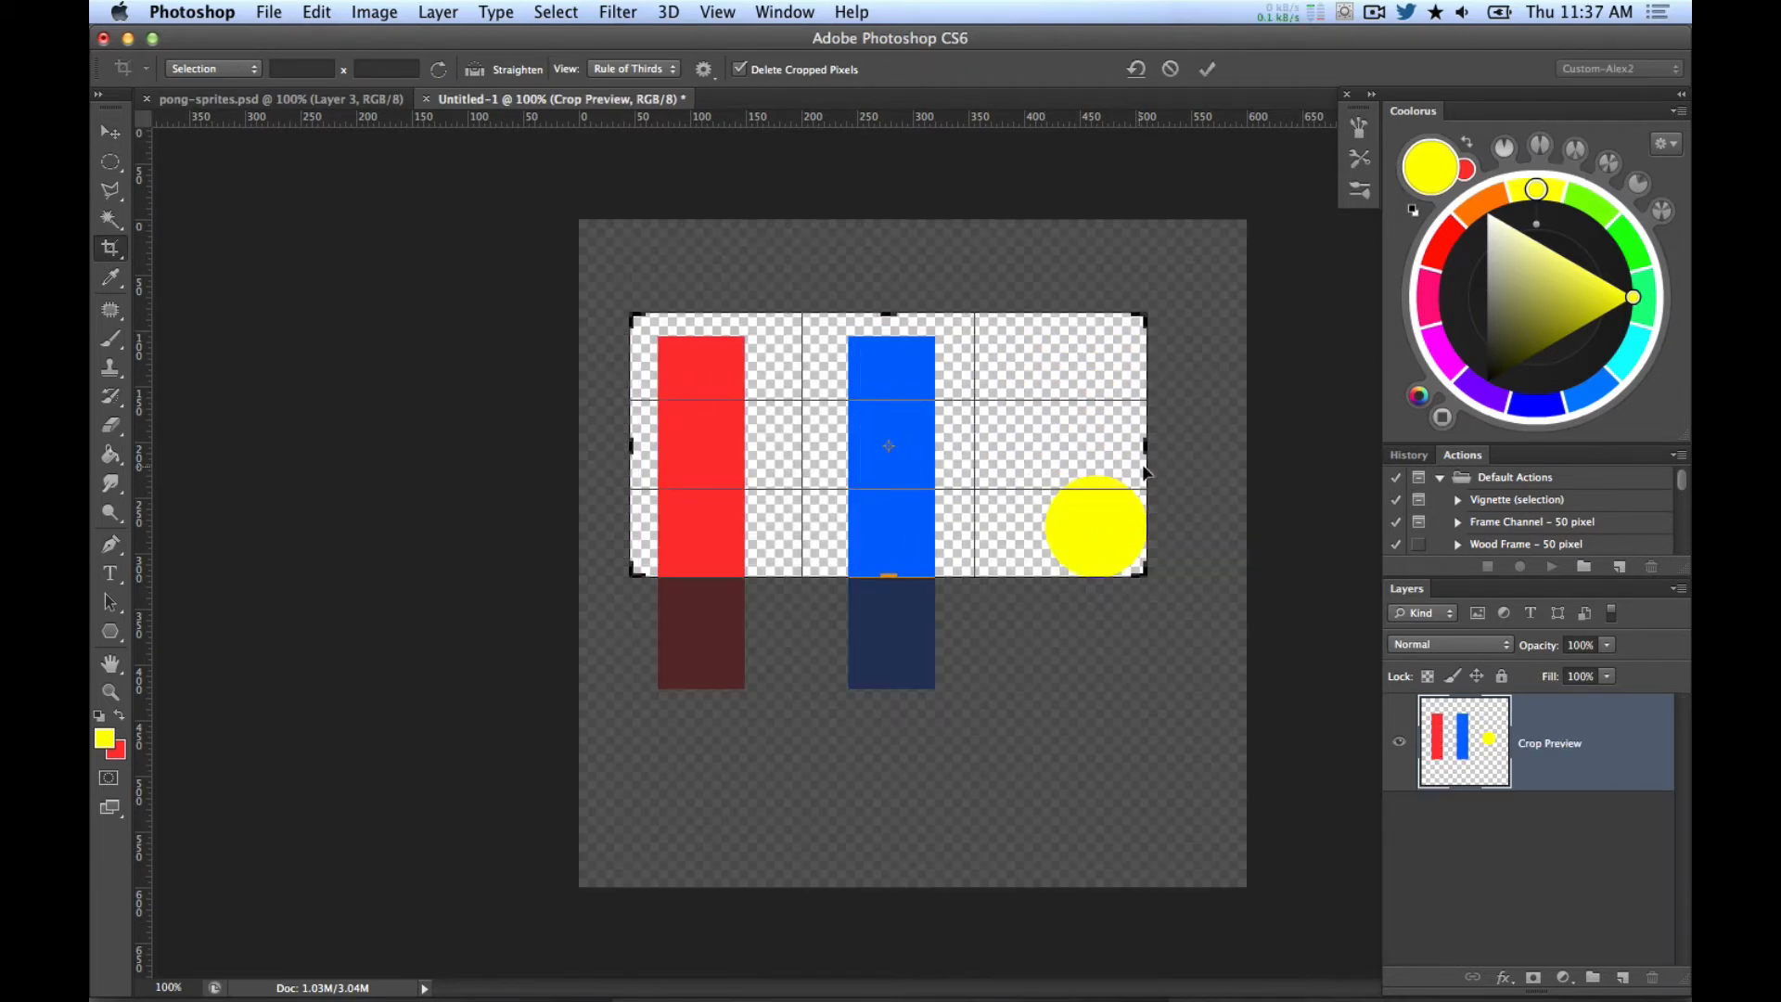
left_click_drag(1159, 450, 1171, 450)
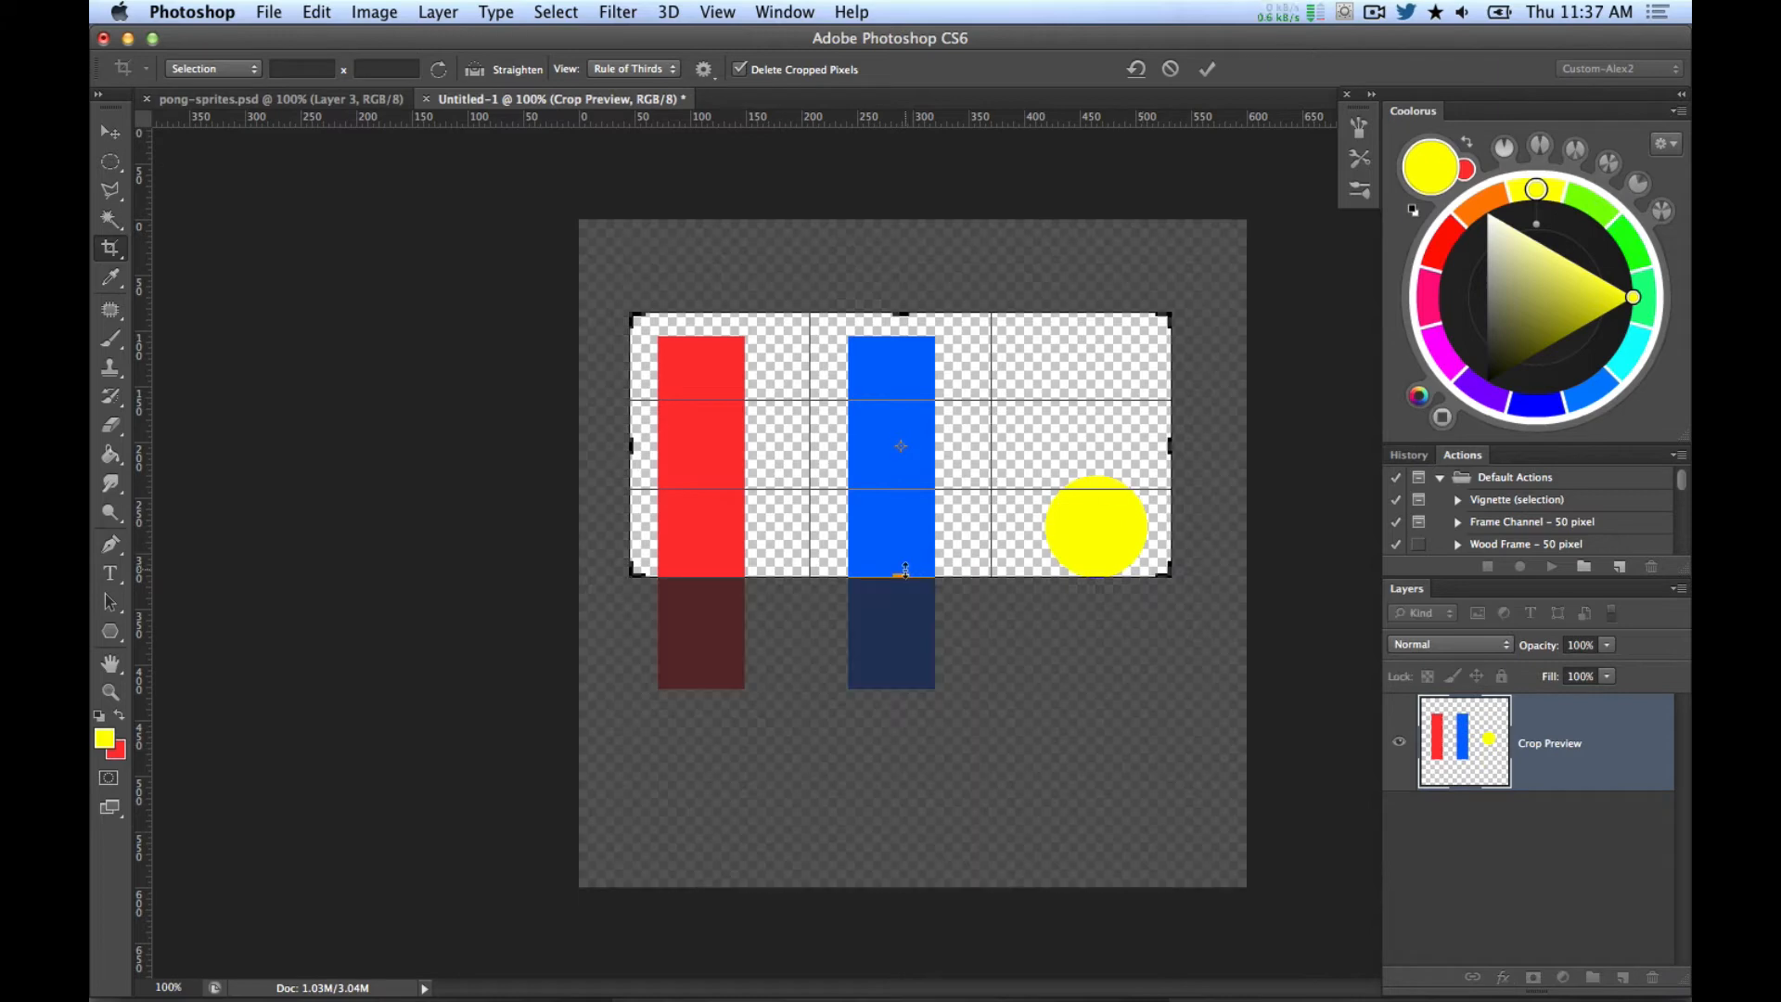
left_click_drag(901, 576, 899, 711)
key("Return")
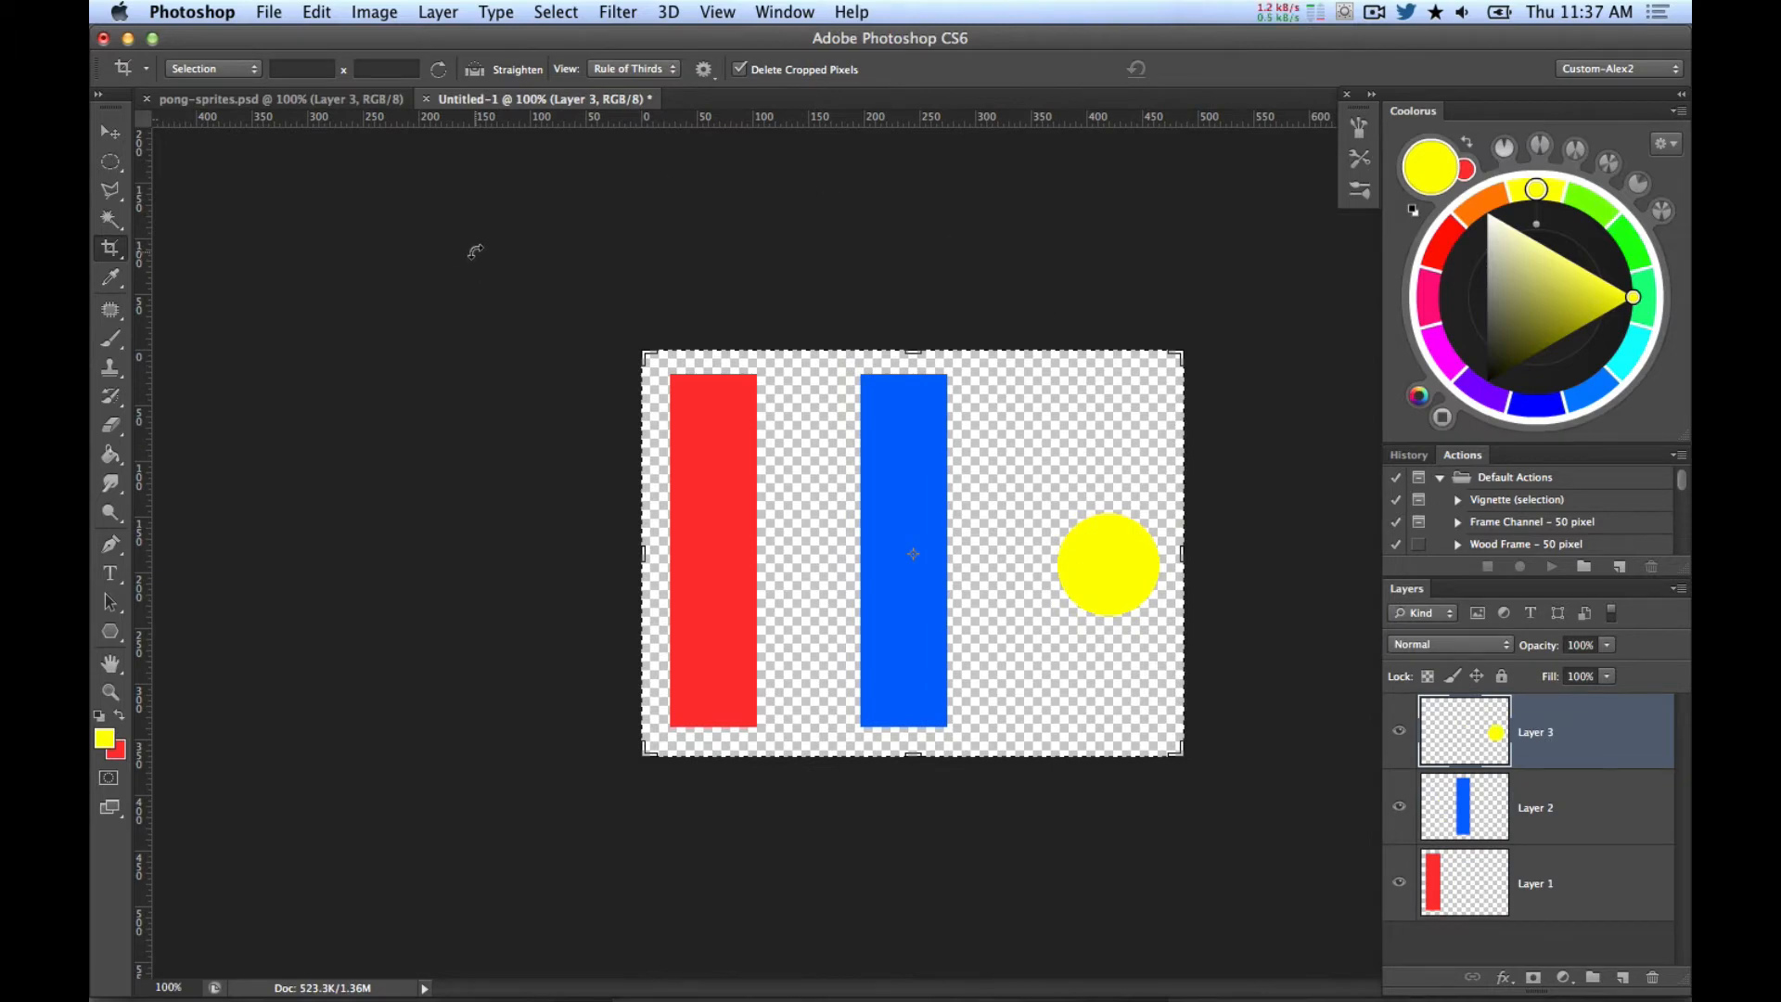
Step: Start saving the document in Photoshop format and choose the Sprites folder inside the Pong project's Assets folder
key("super+s")
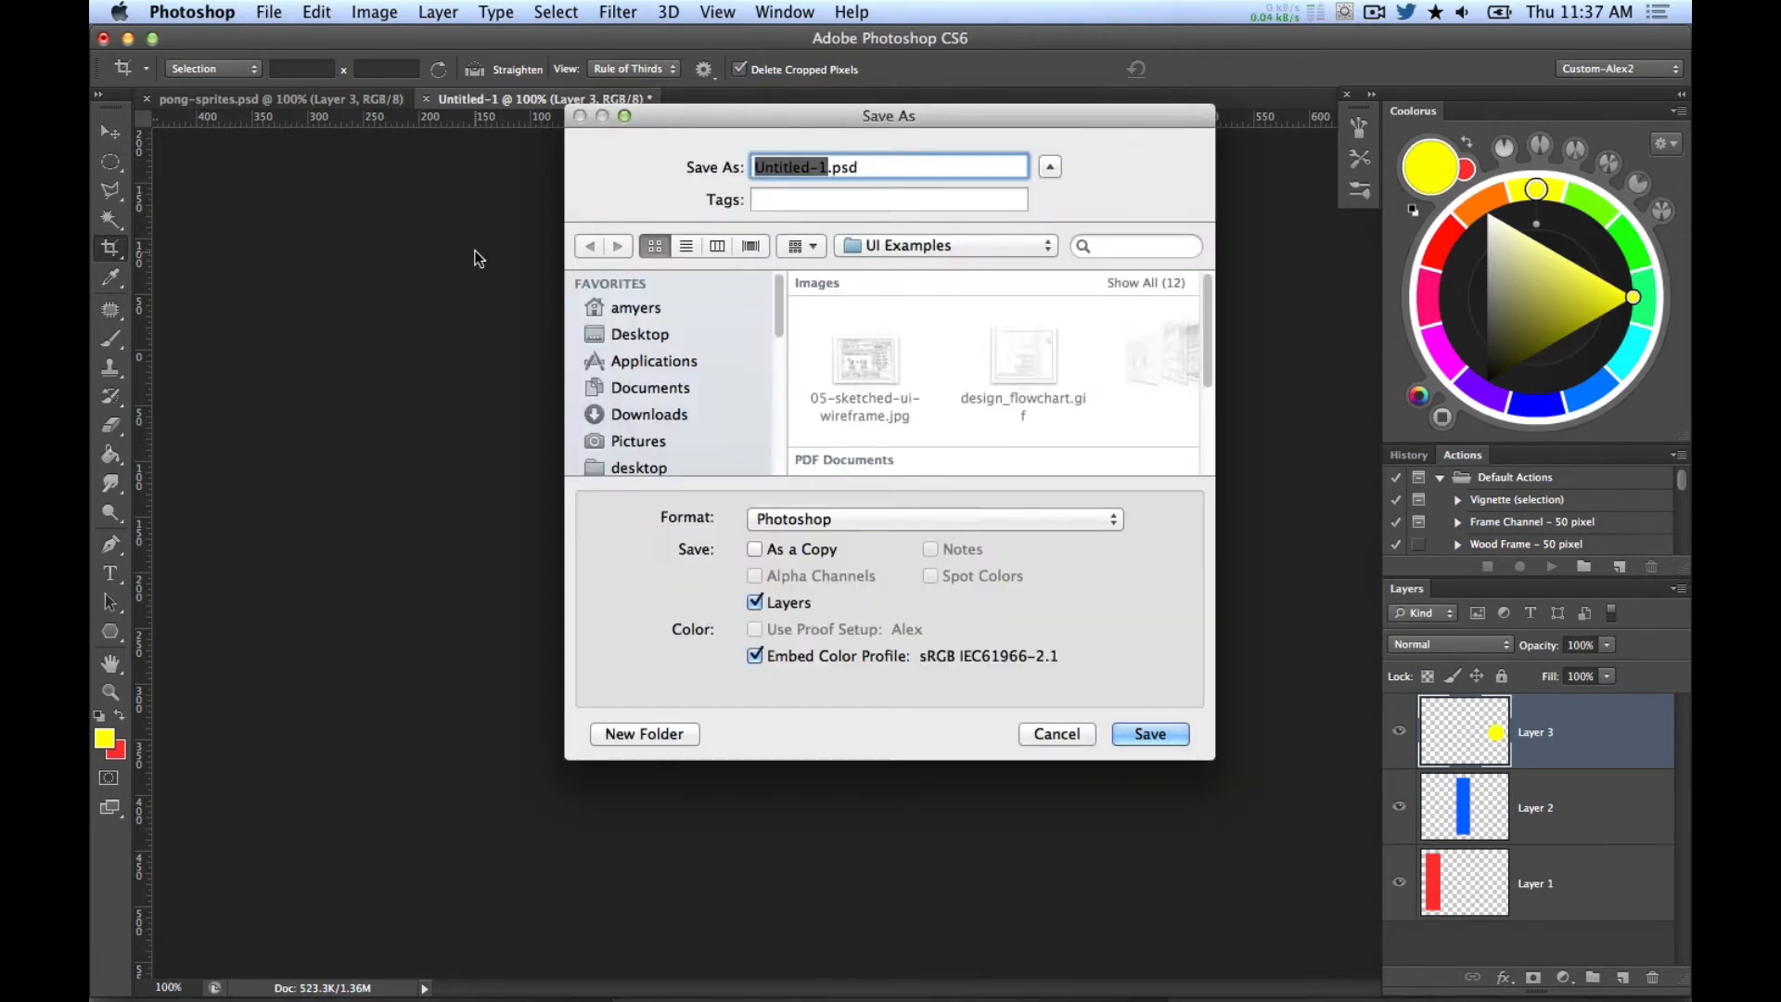
left_click(927, 245)
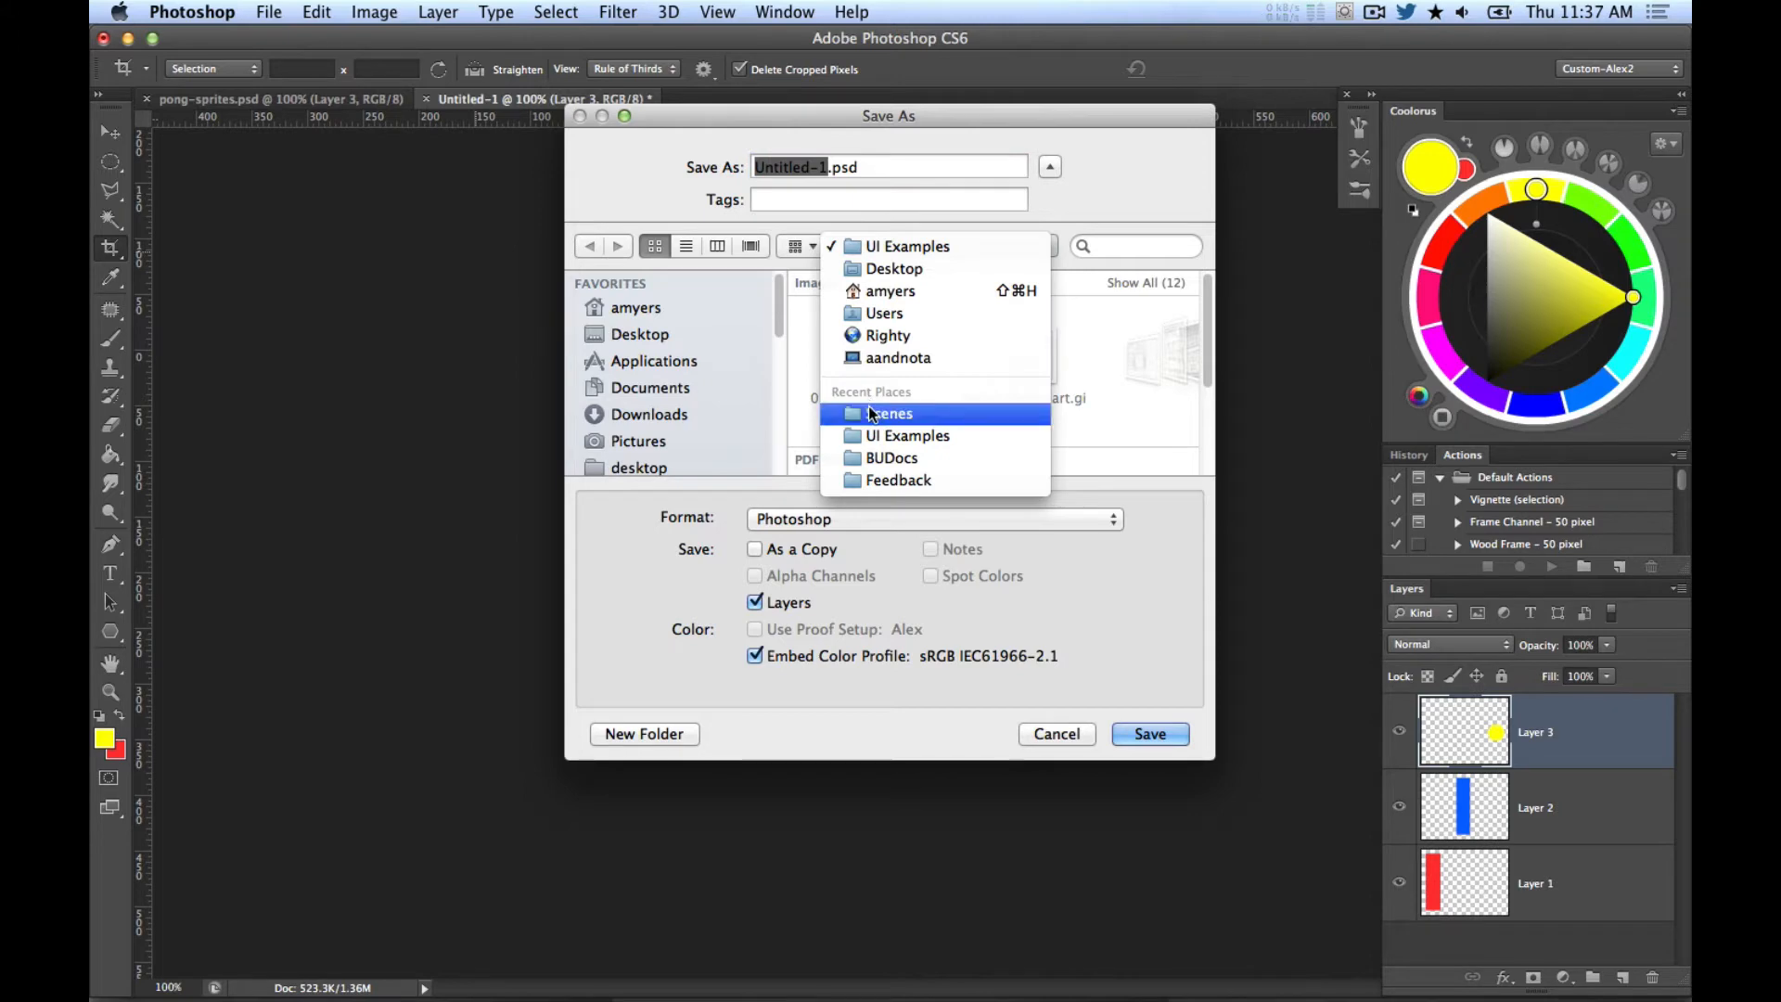
left_click(876, 413)
left_click(884, 246)
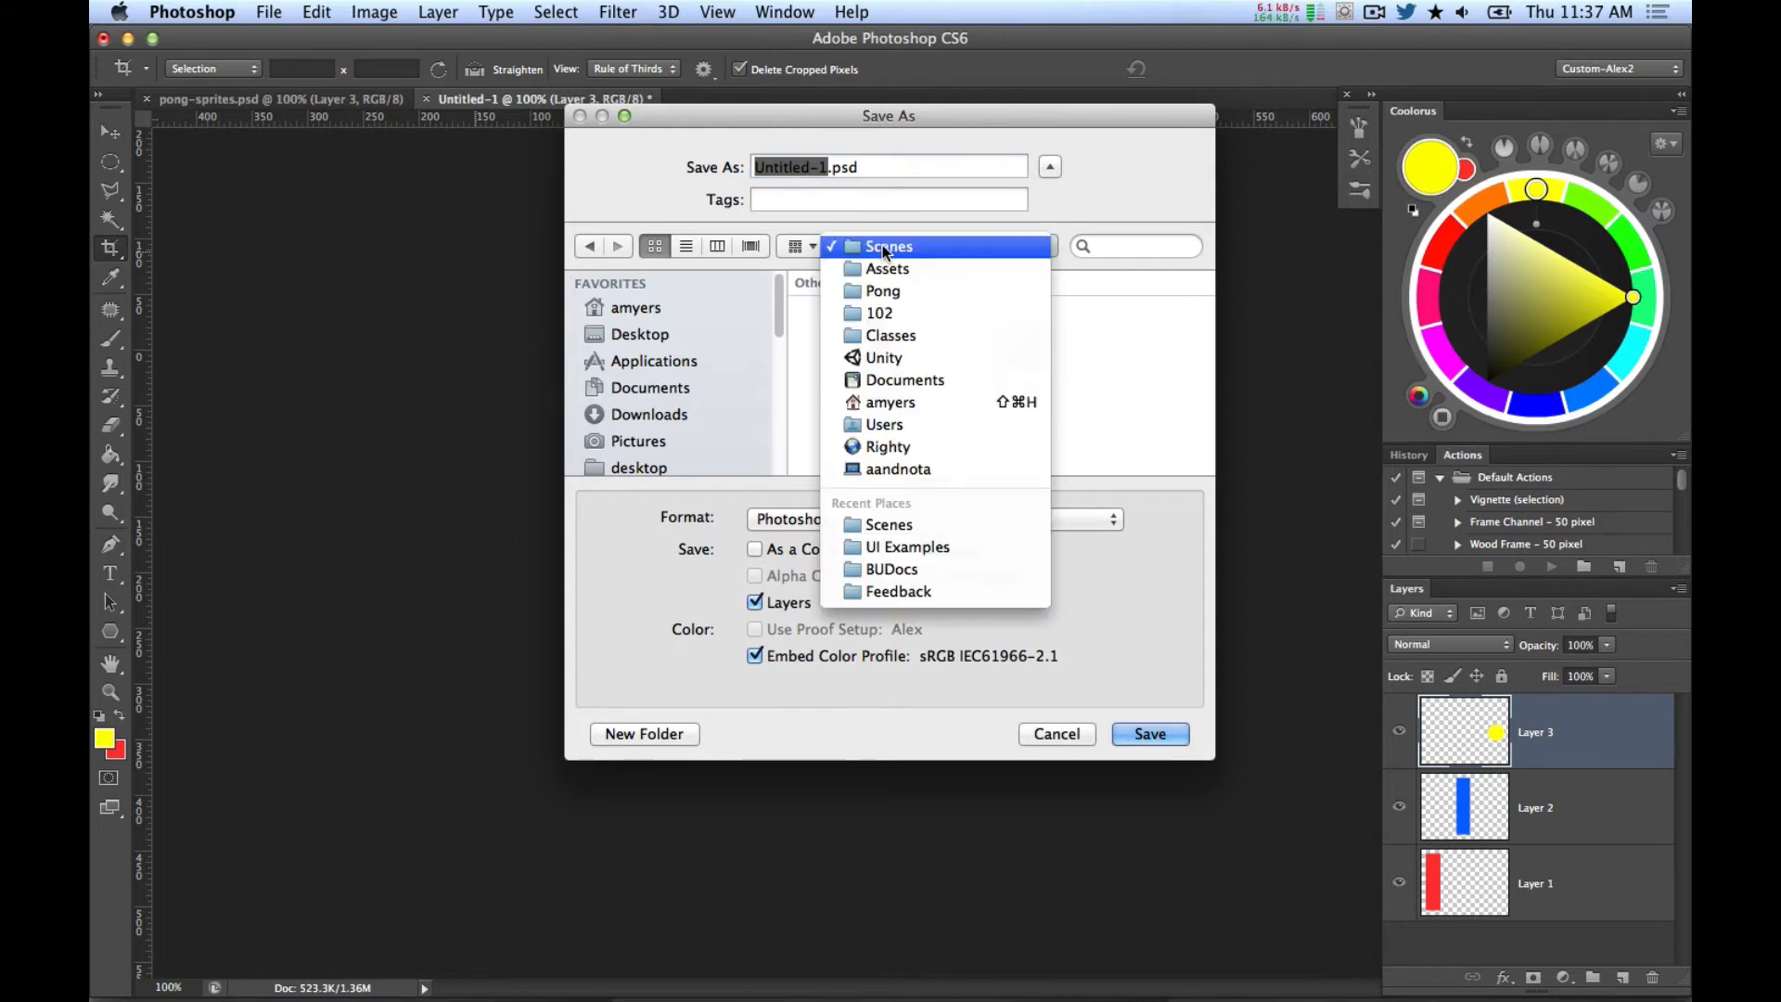
left_click(886, 269)
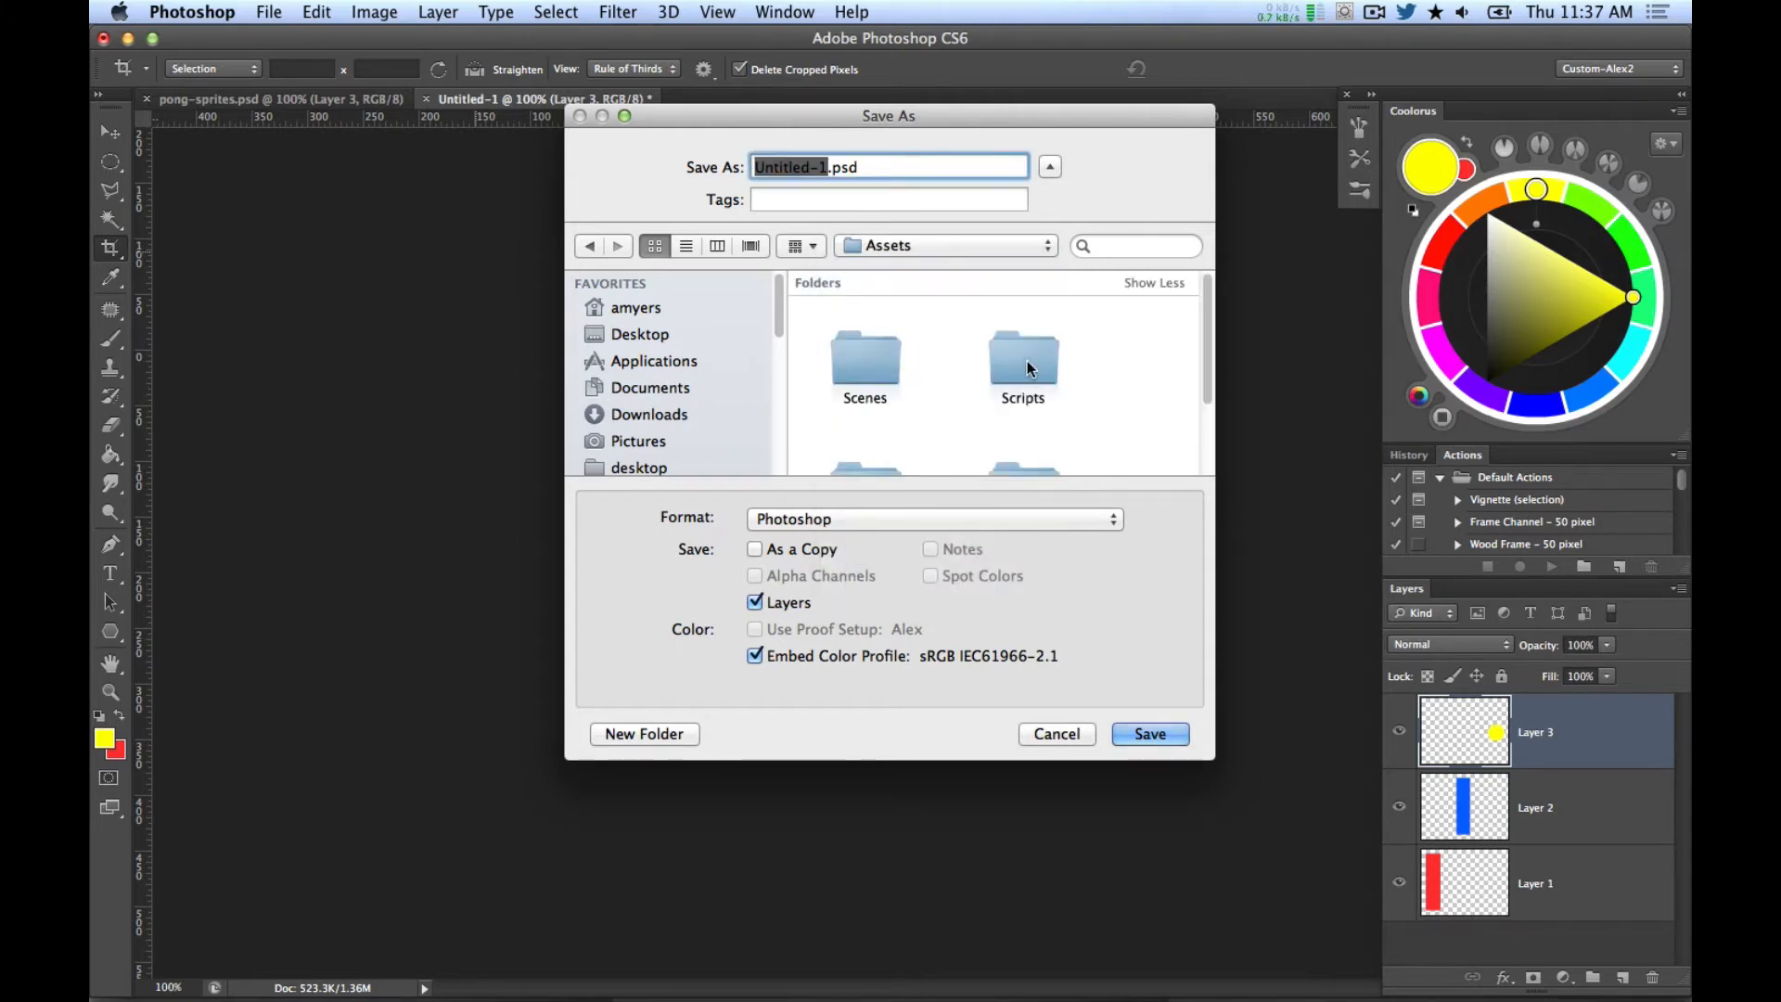
scroll(928, 380, "down", 2)
left_click(870, 399)
double_click(871, 399)
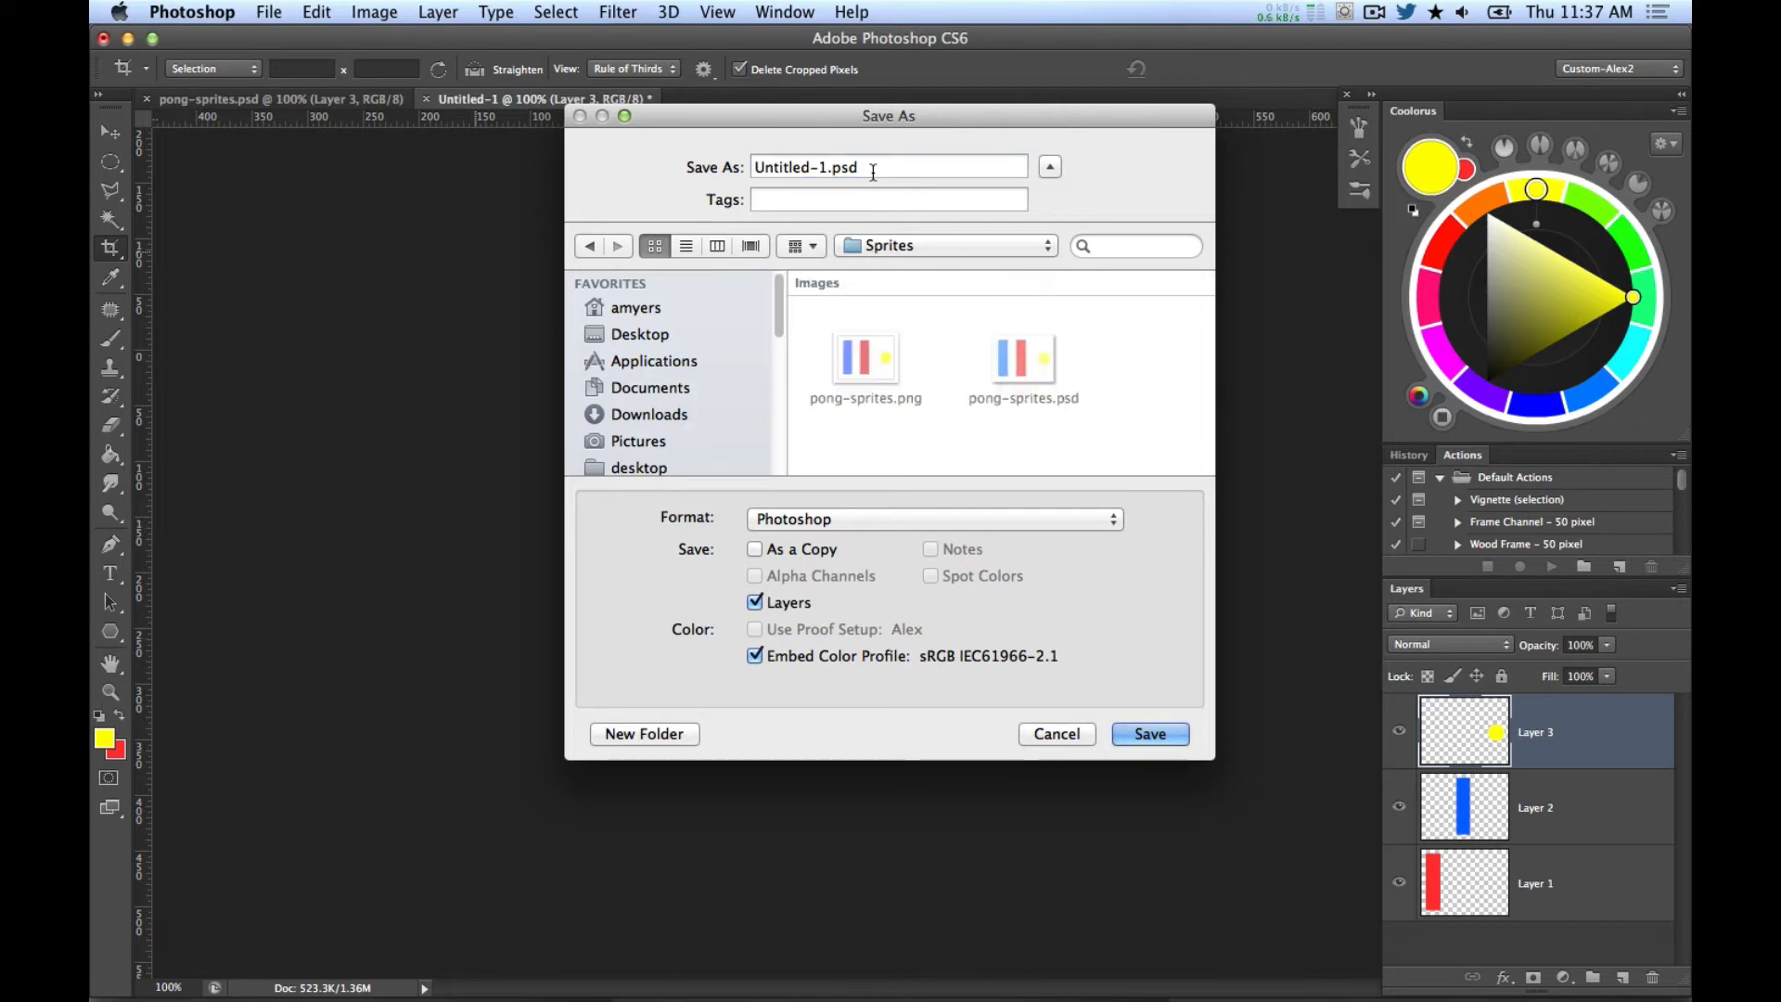
Step: Name the file pong-sprites-2.psd and save it
left_click(825, 167)
left_click_drag(825, 167, 754, 167)
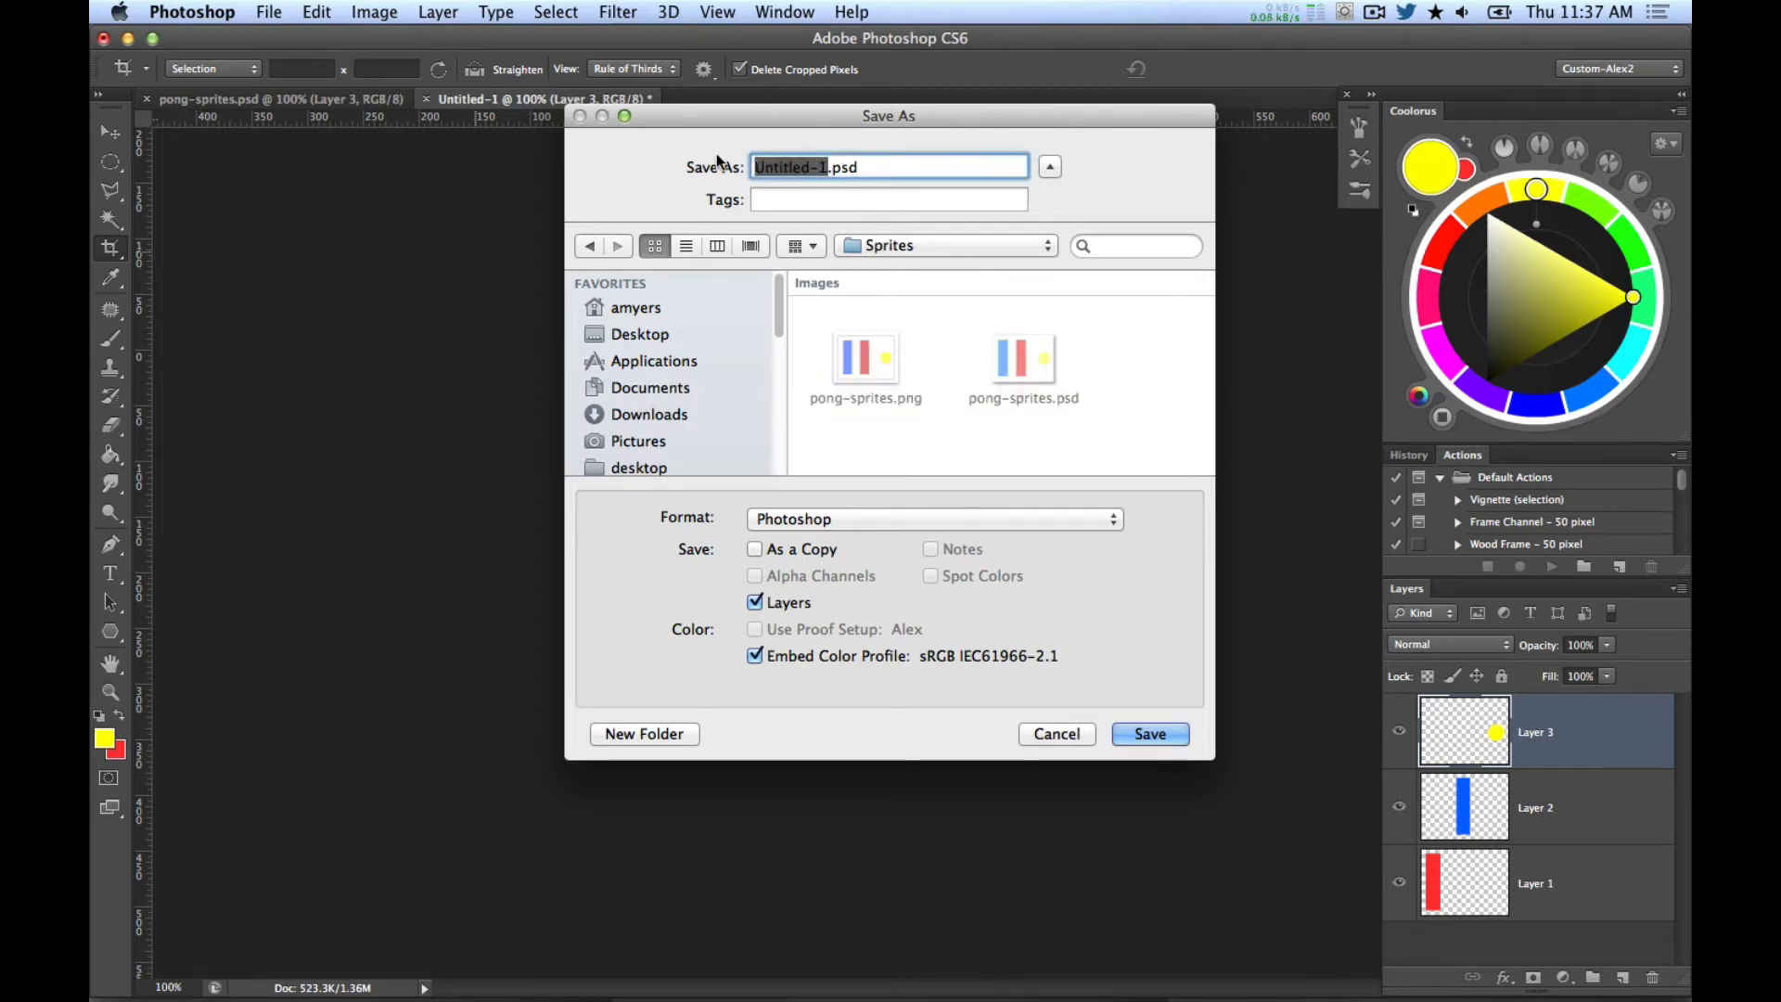
type("pong_")
type("sprites")
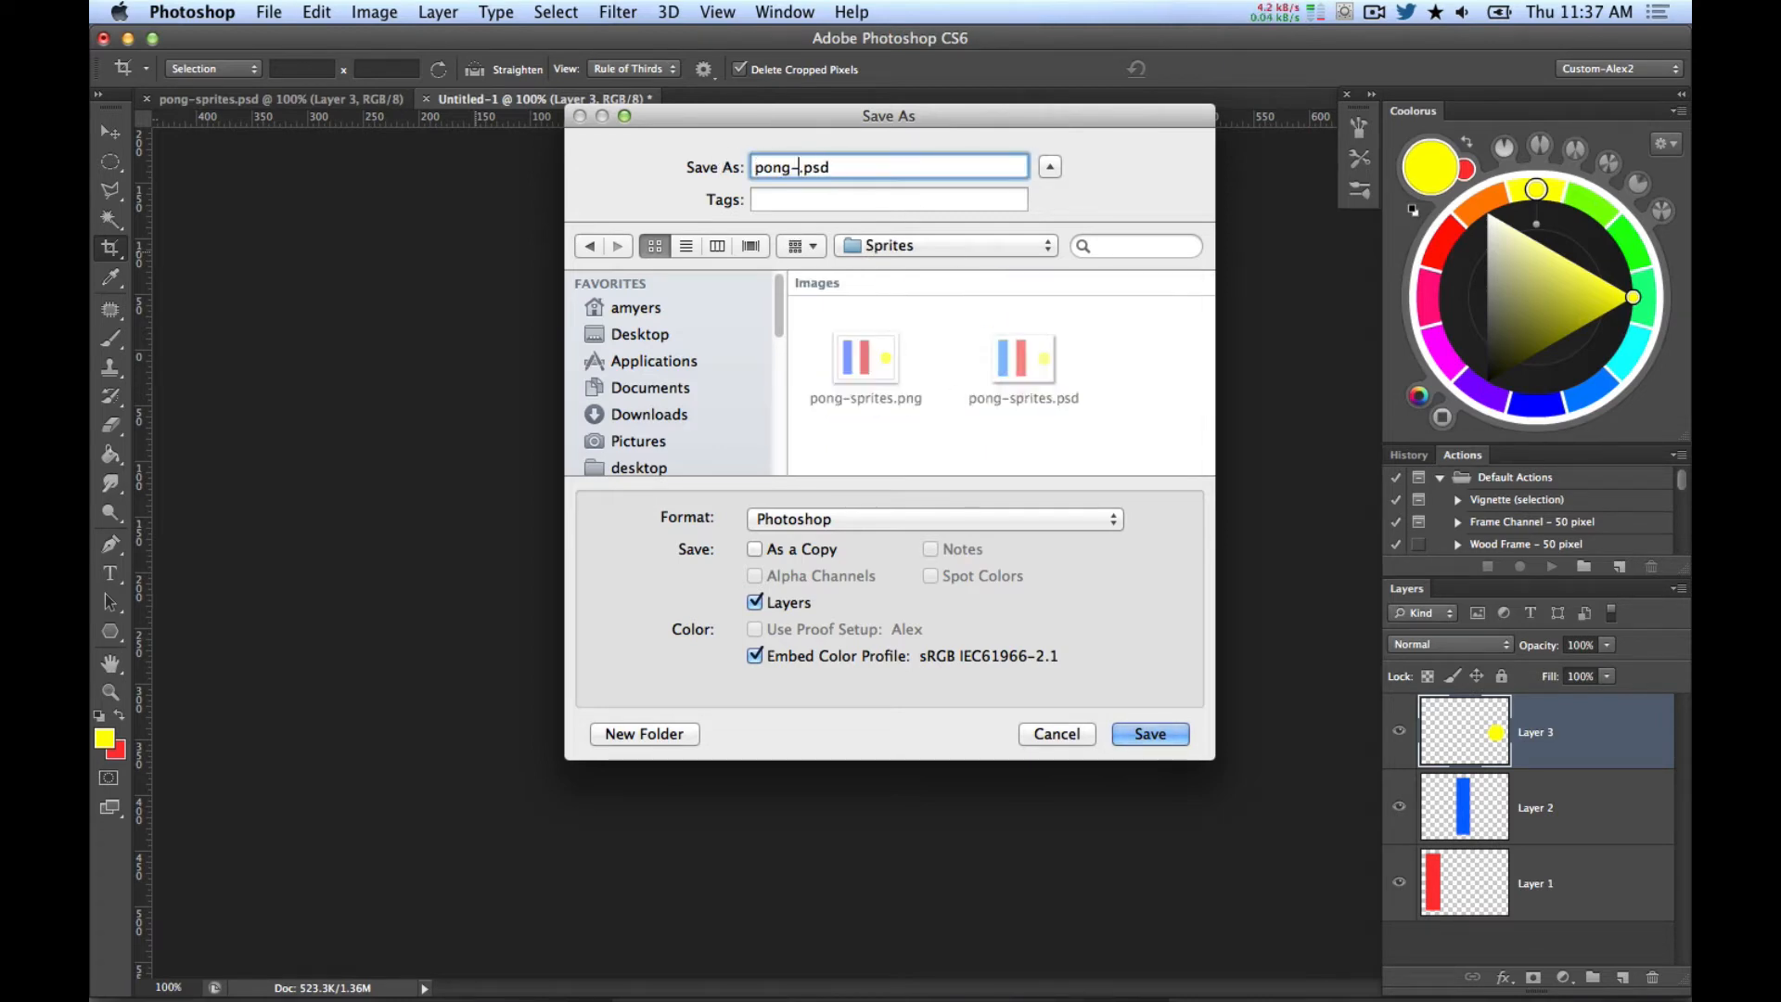
key("Return")
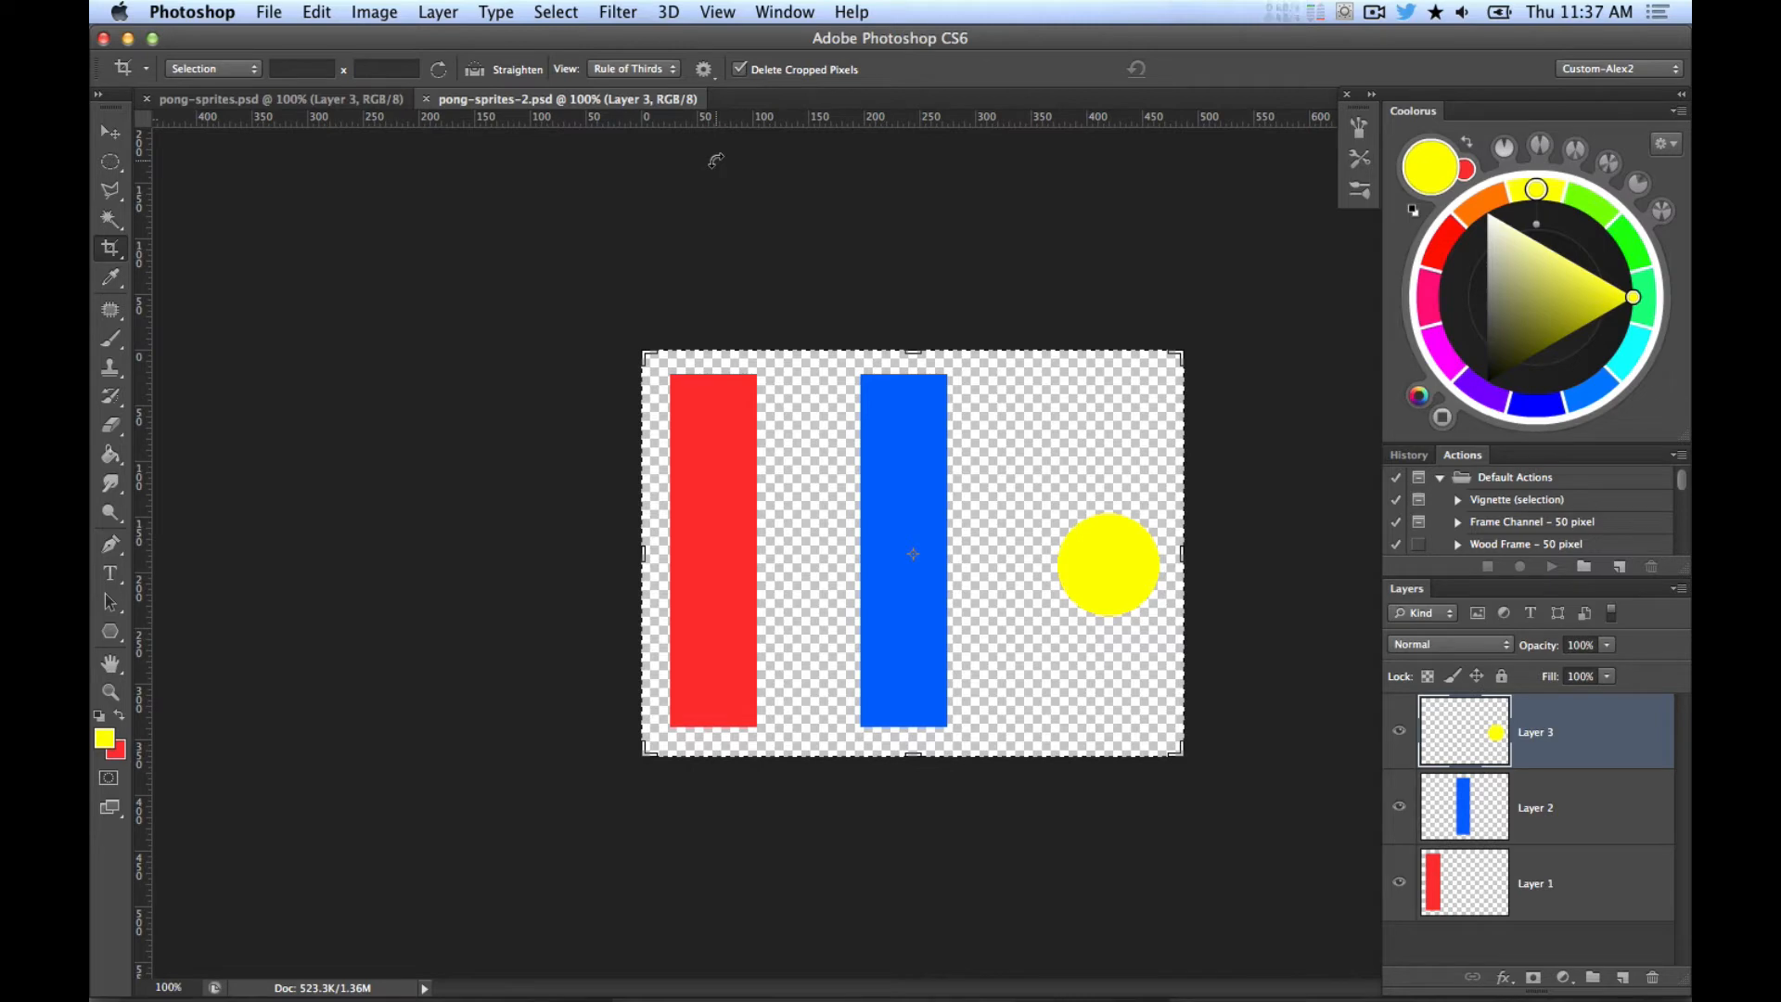
Step: Switch to Unity, apply the Sprite texture type to the pong-sprites-2 asset and expand it in the project
key("super+Tab")
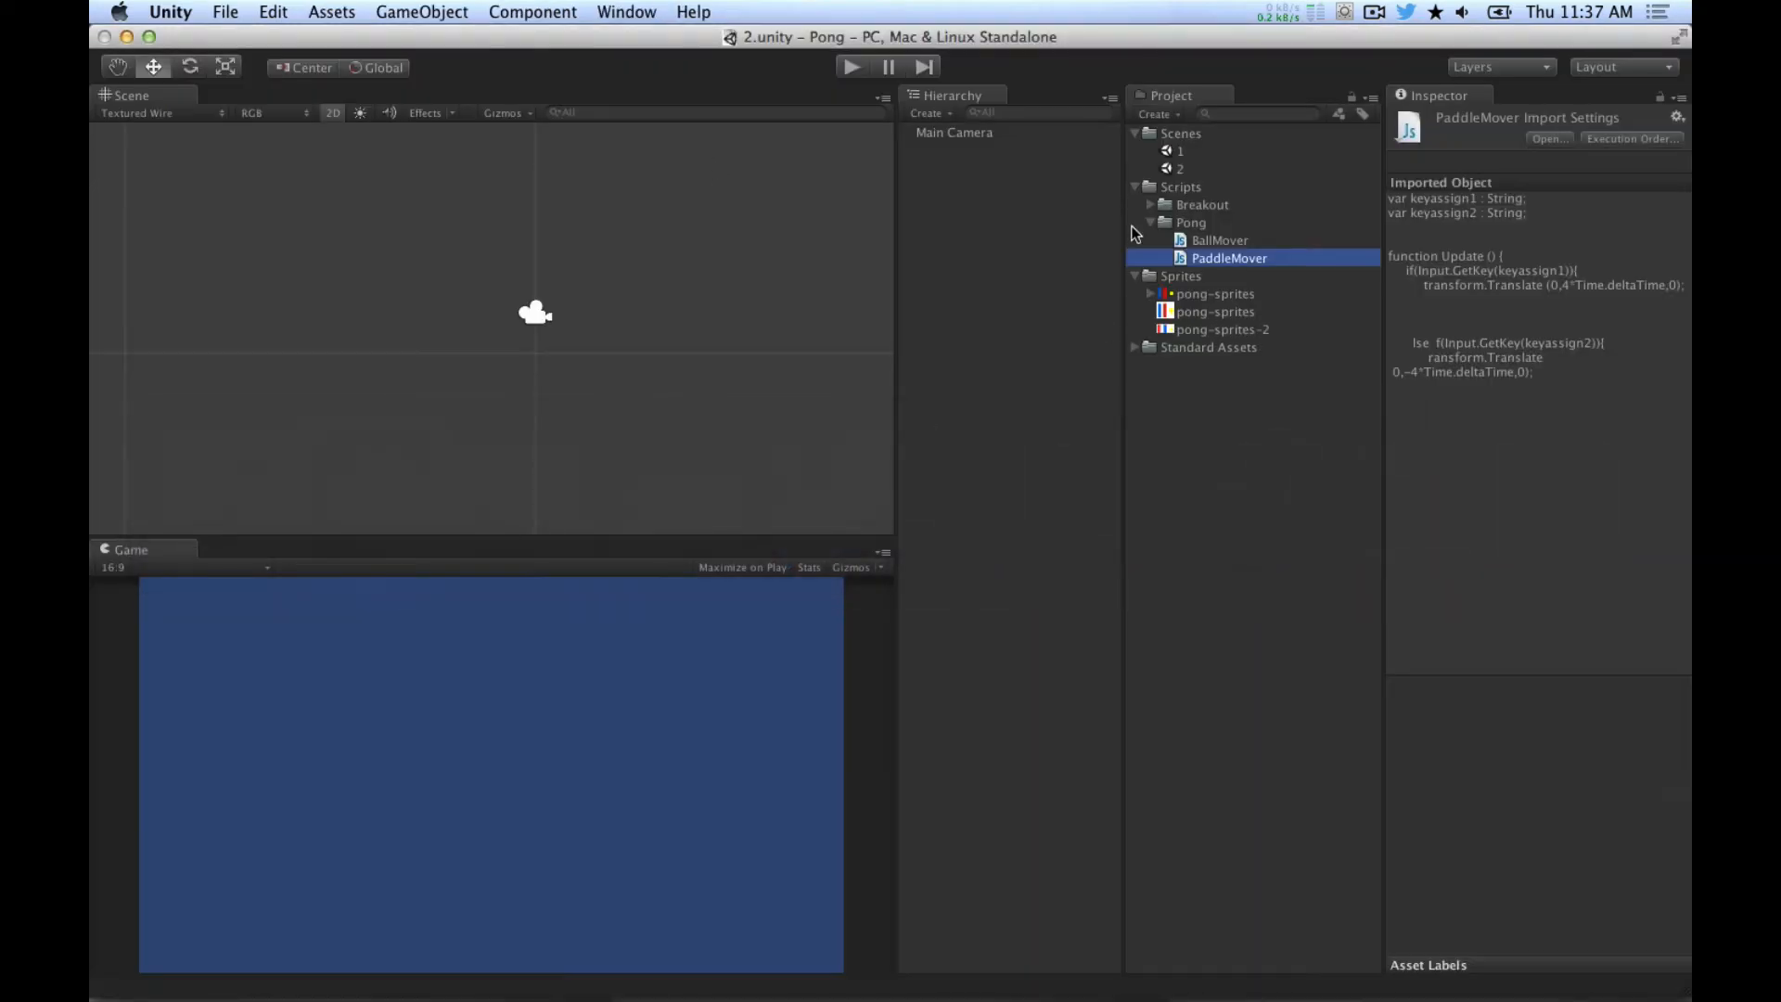
left_click(1204, 330)
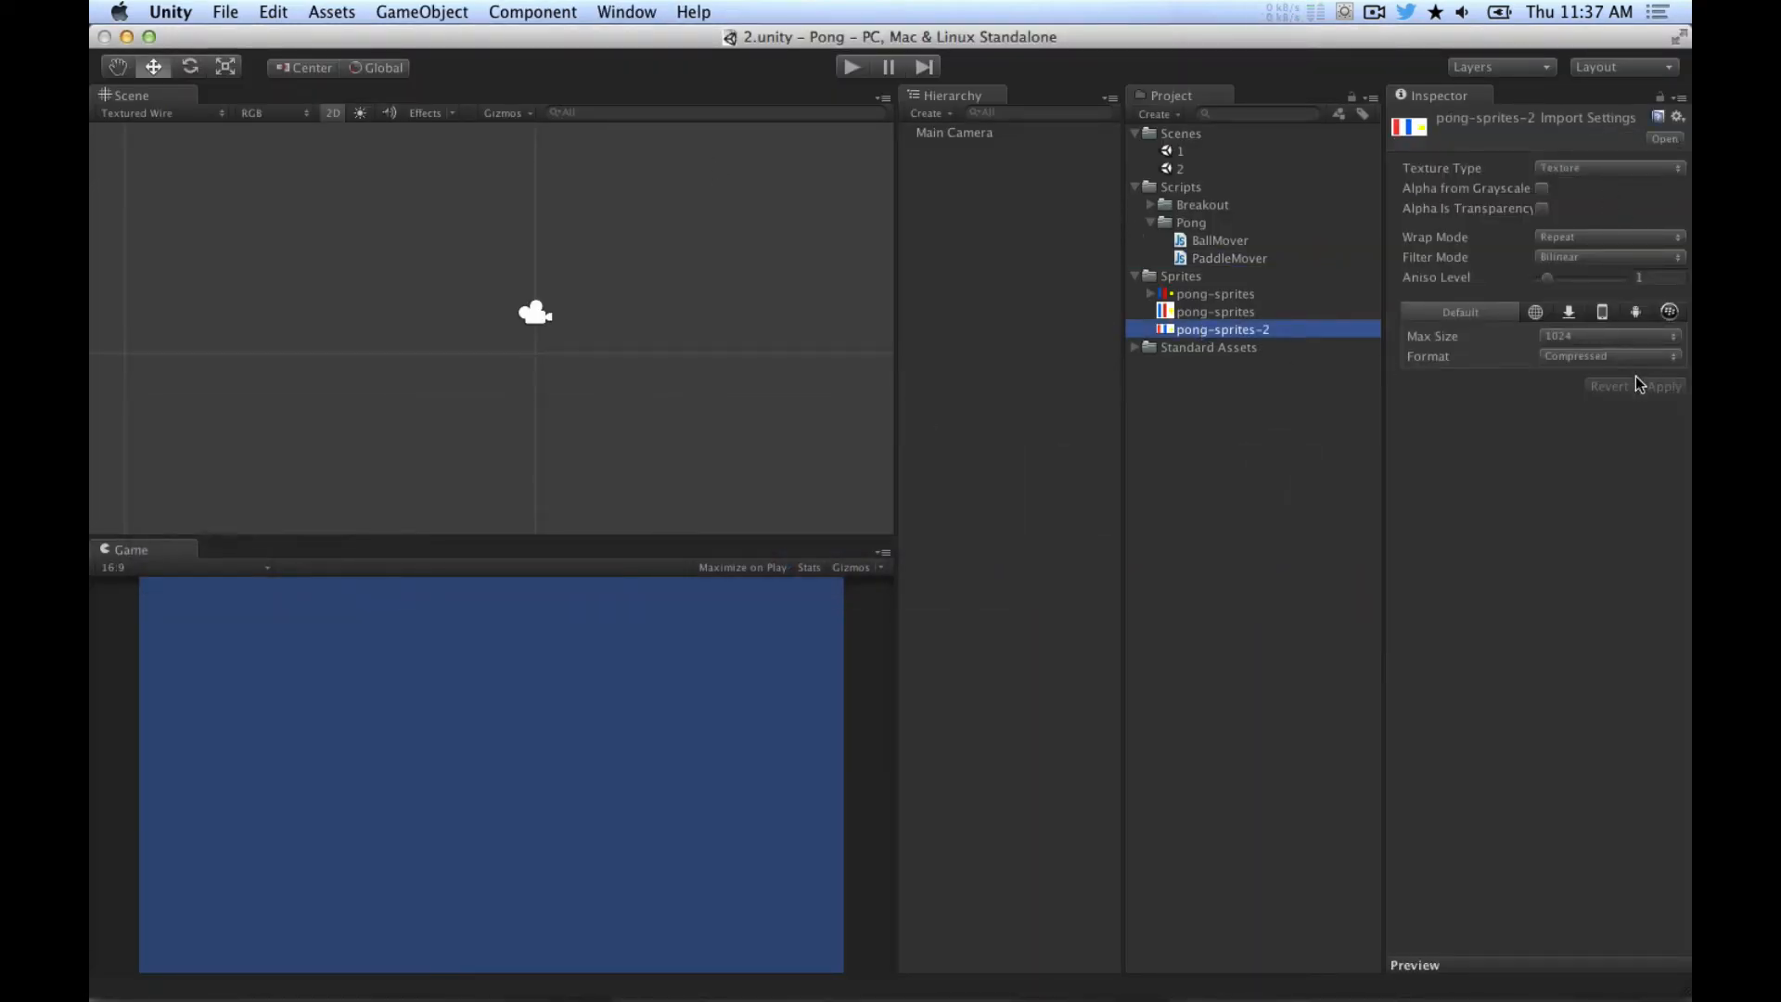
left_click(1608, 169)
left_click(1591, 223)
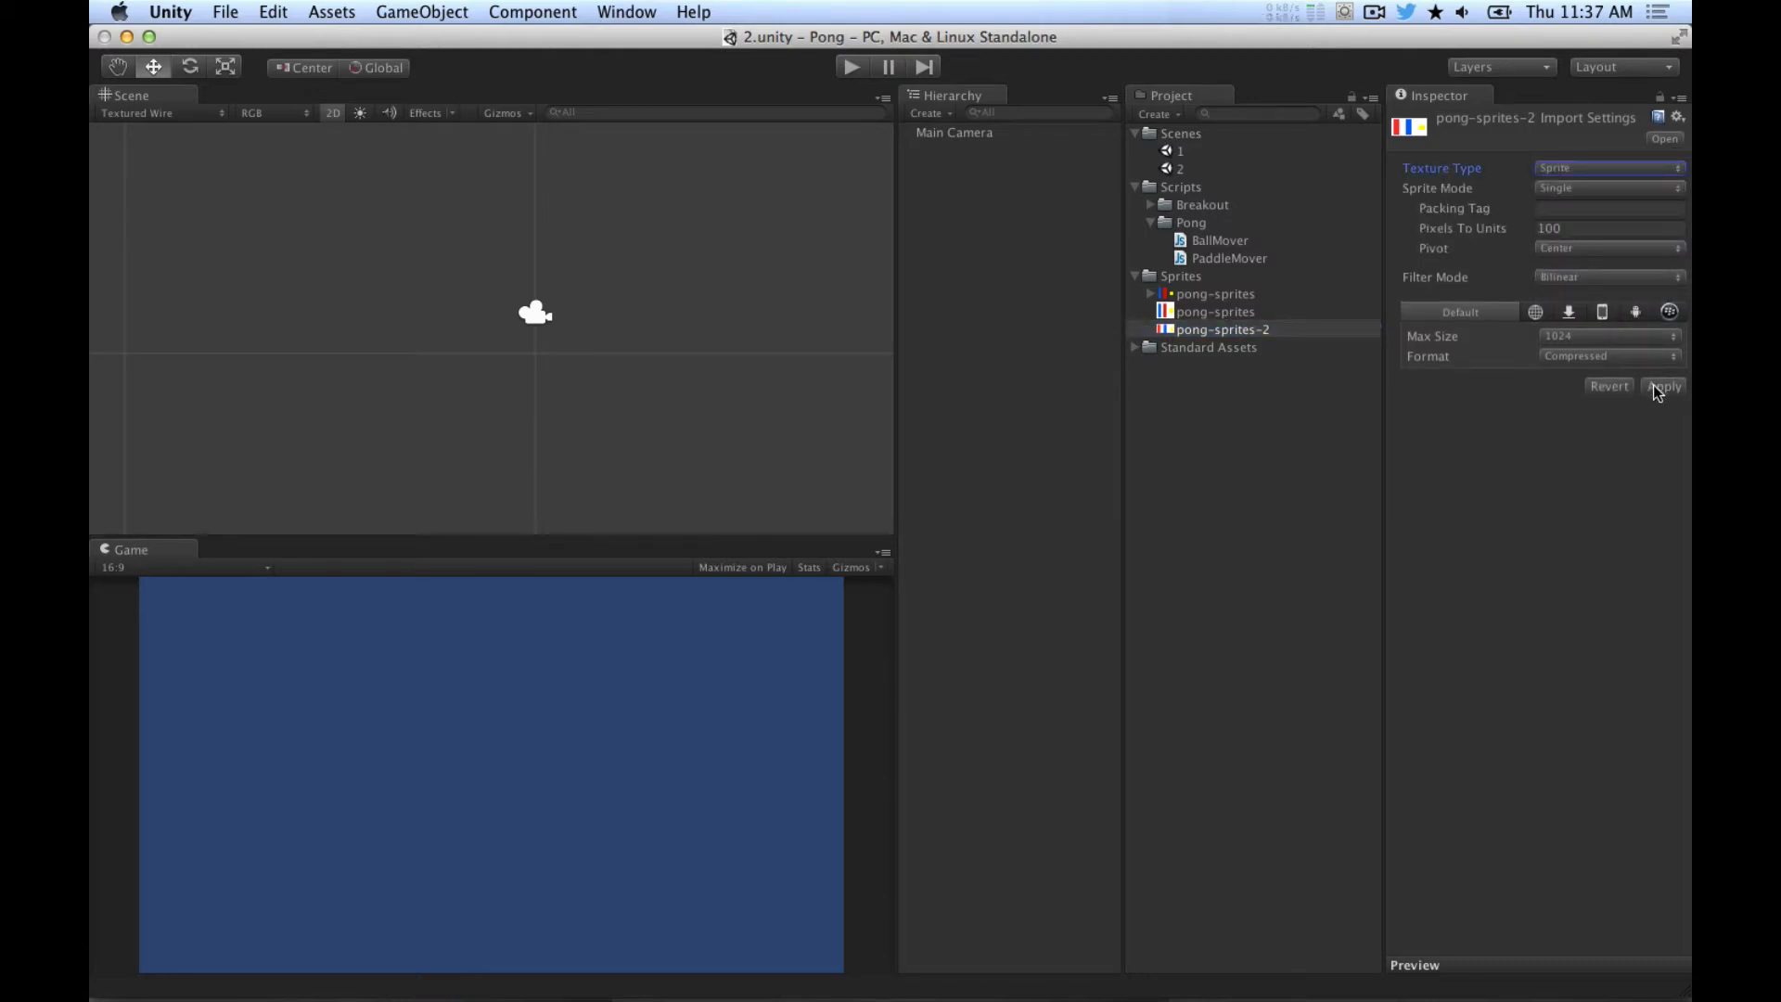
left_click(1661, 387)
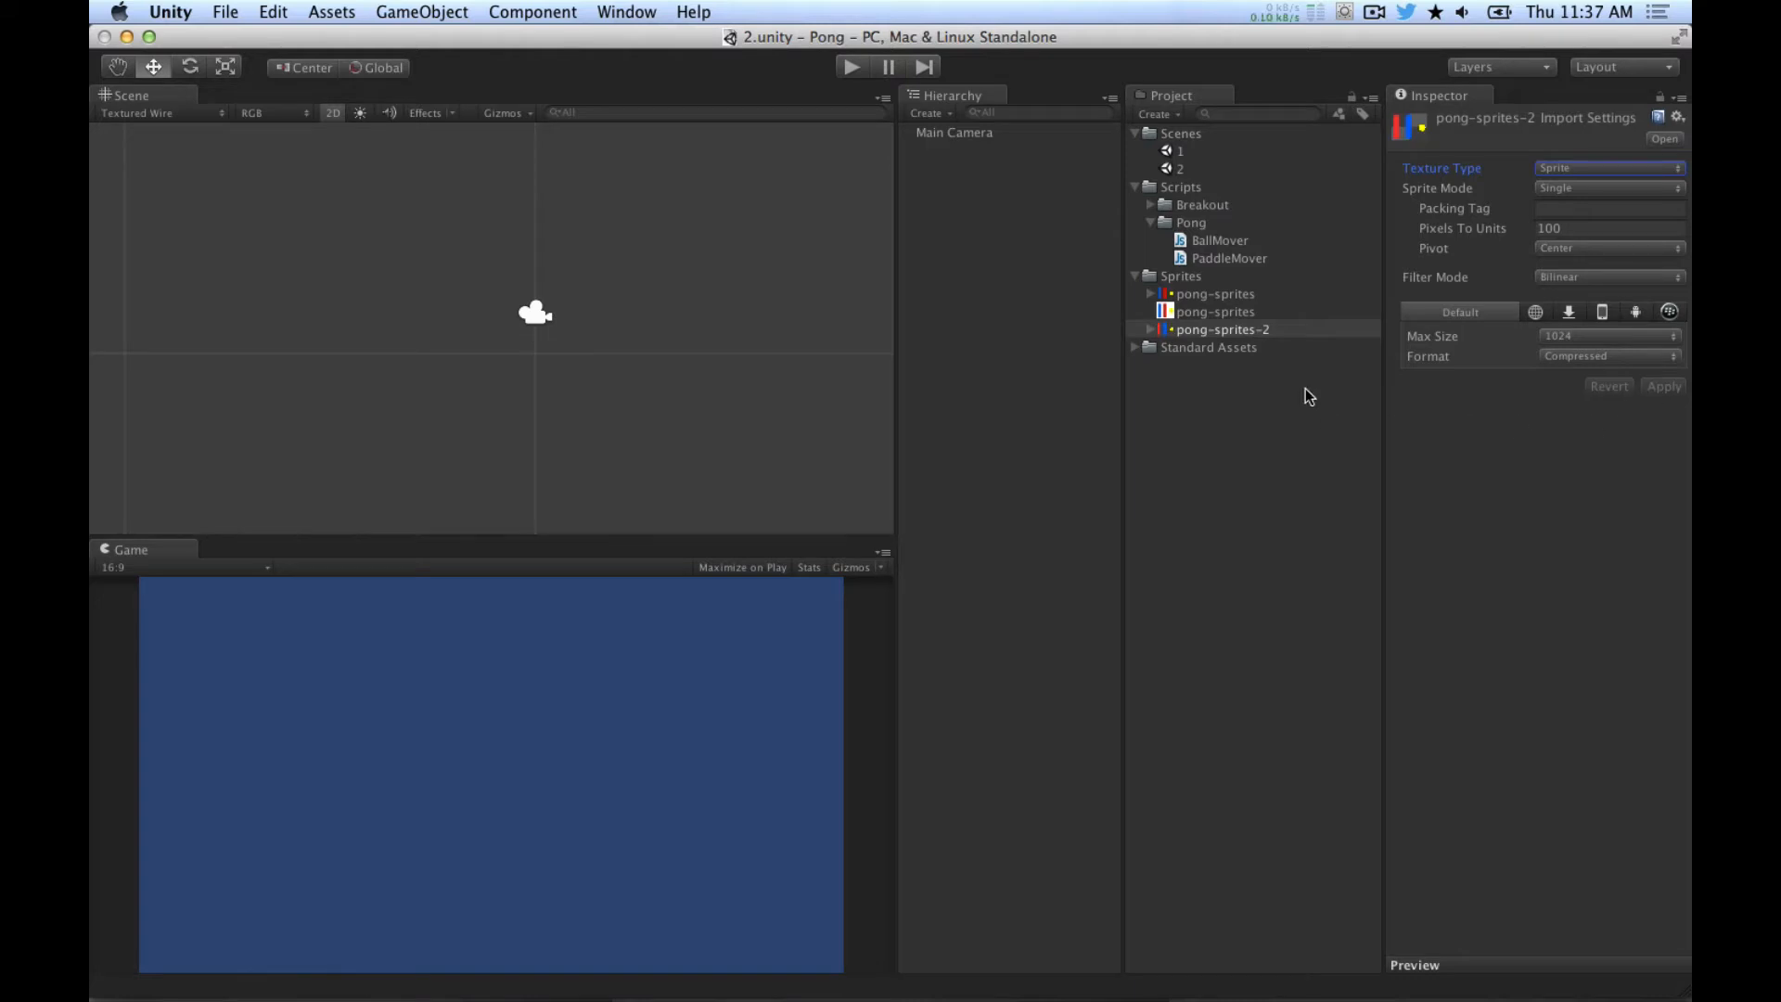
left_click(1151, 330)
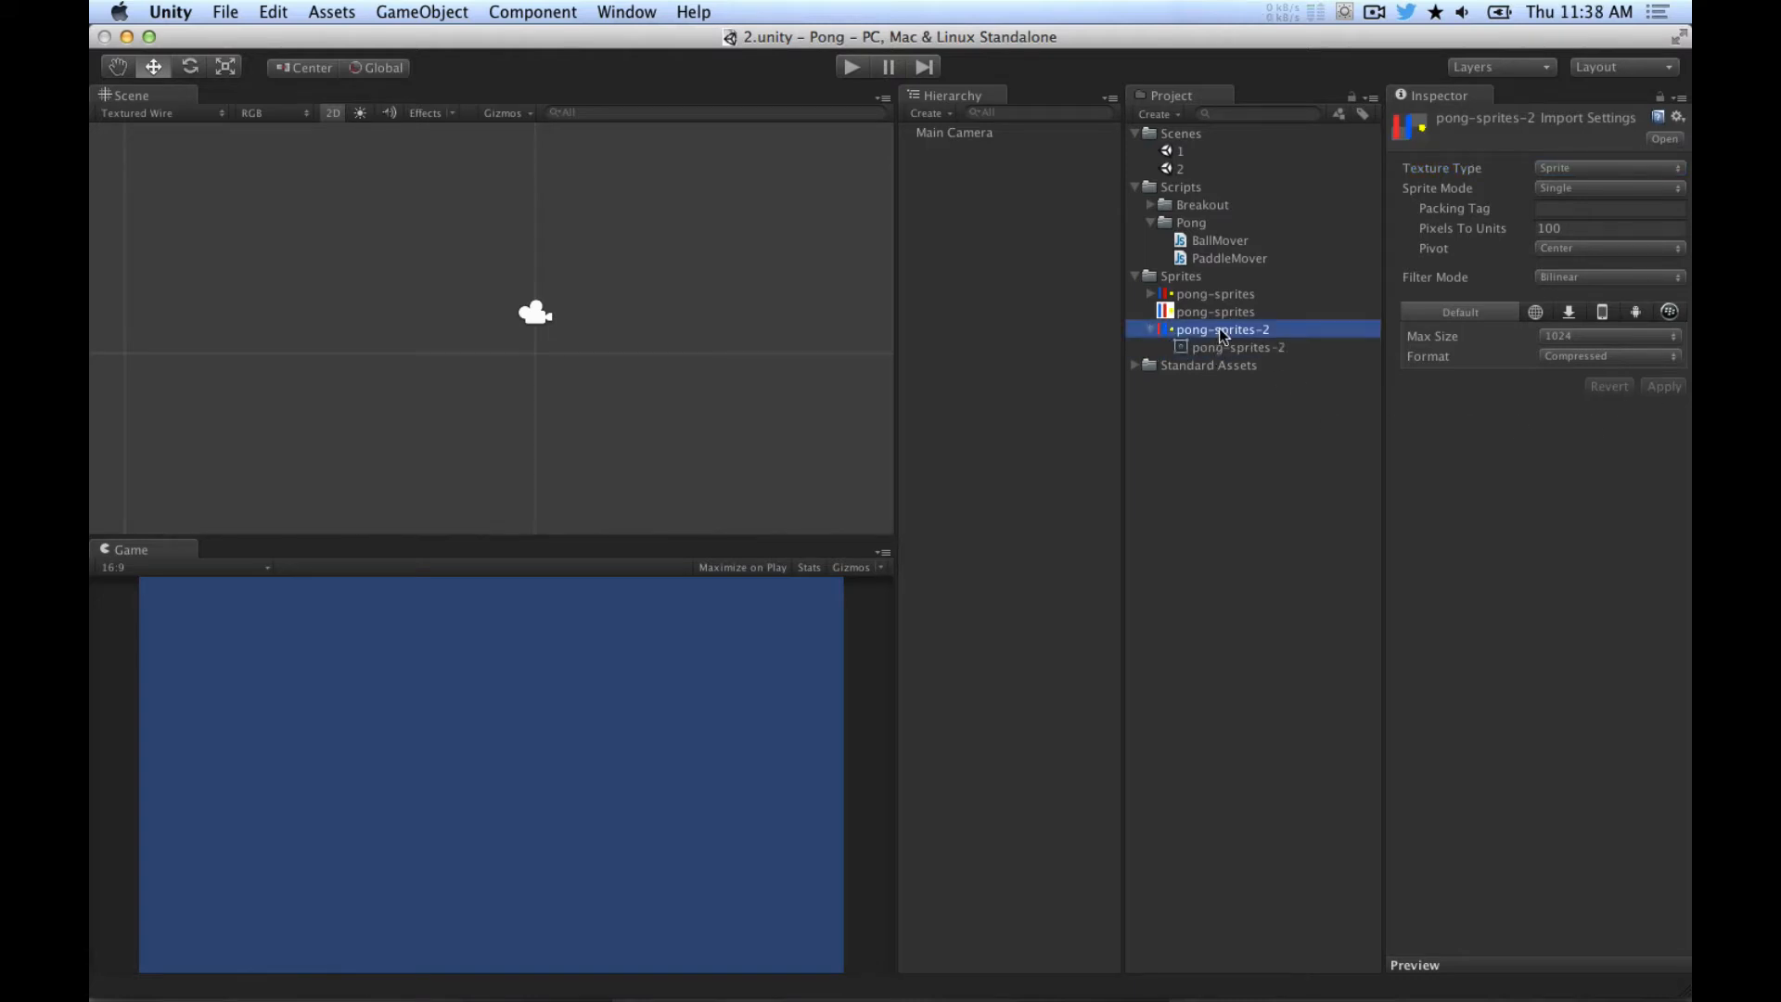
Step: Compare the sub-sprites of pong-sprites-2 and pong-sprites, and check the pong-sprites-2 source file in Photoshop before returning to Unity
left_click(1226, 348)
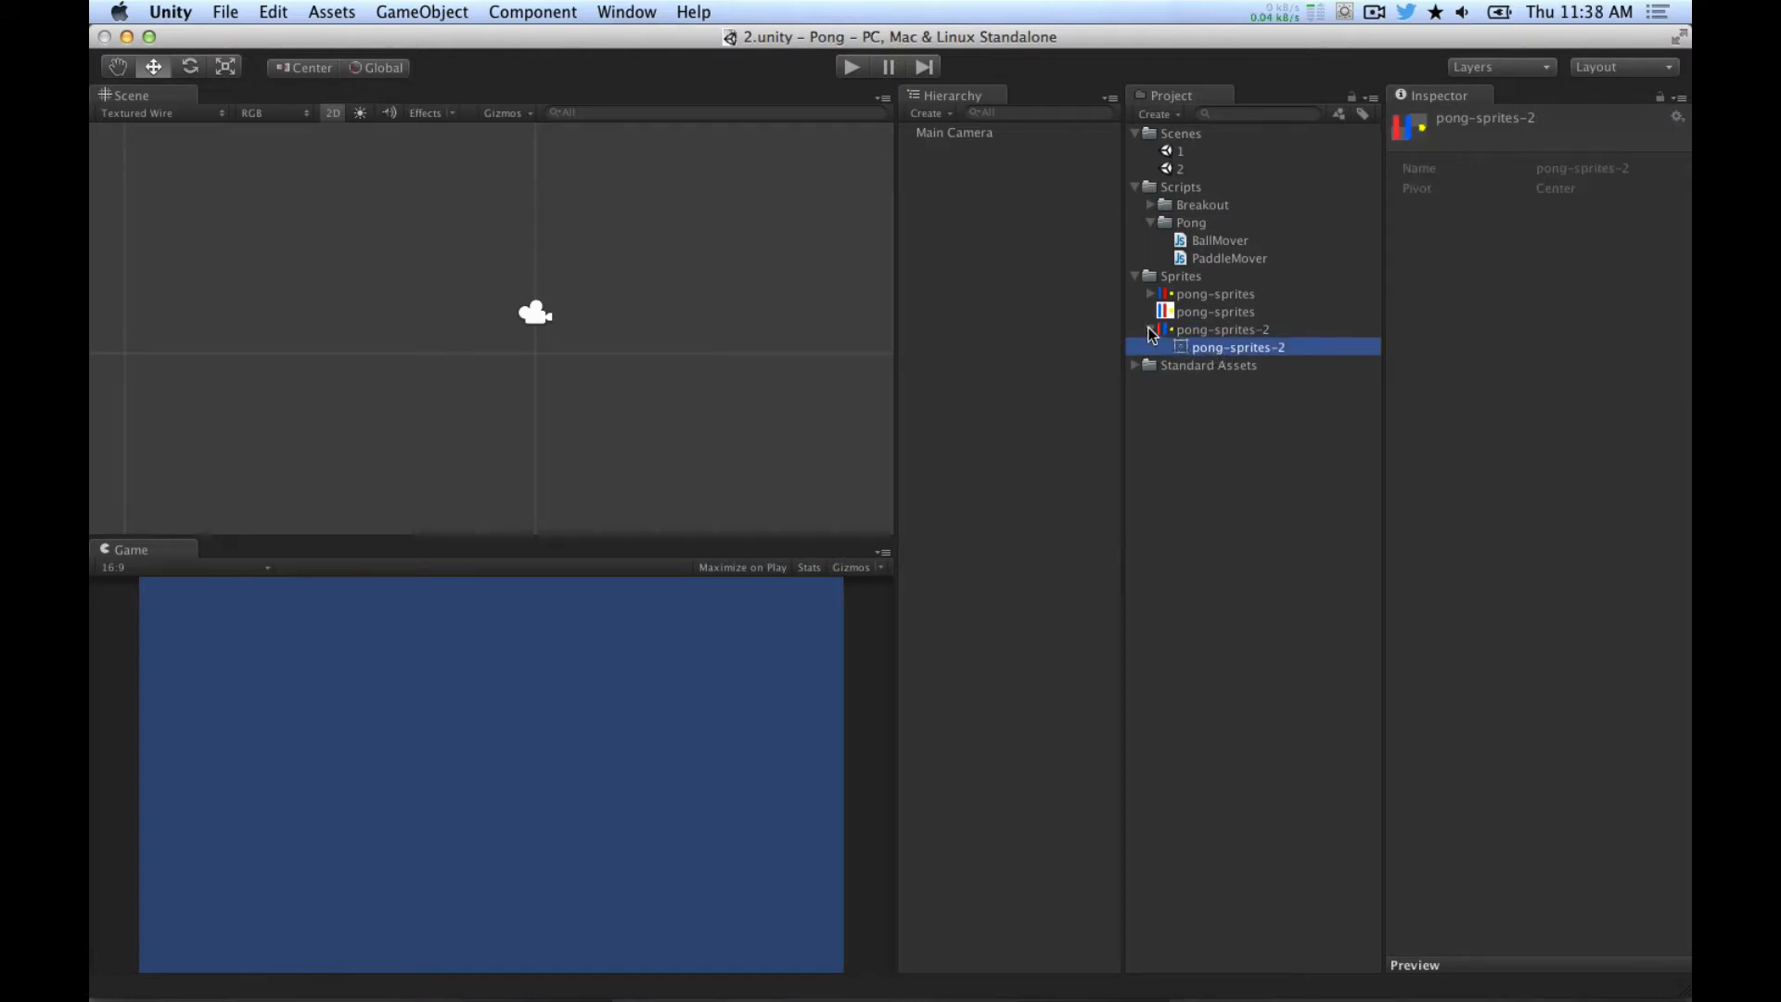
left_click(1152, 330)
left_click(1151, 294)
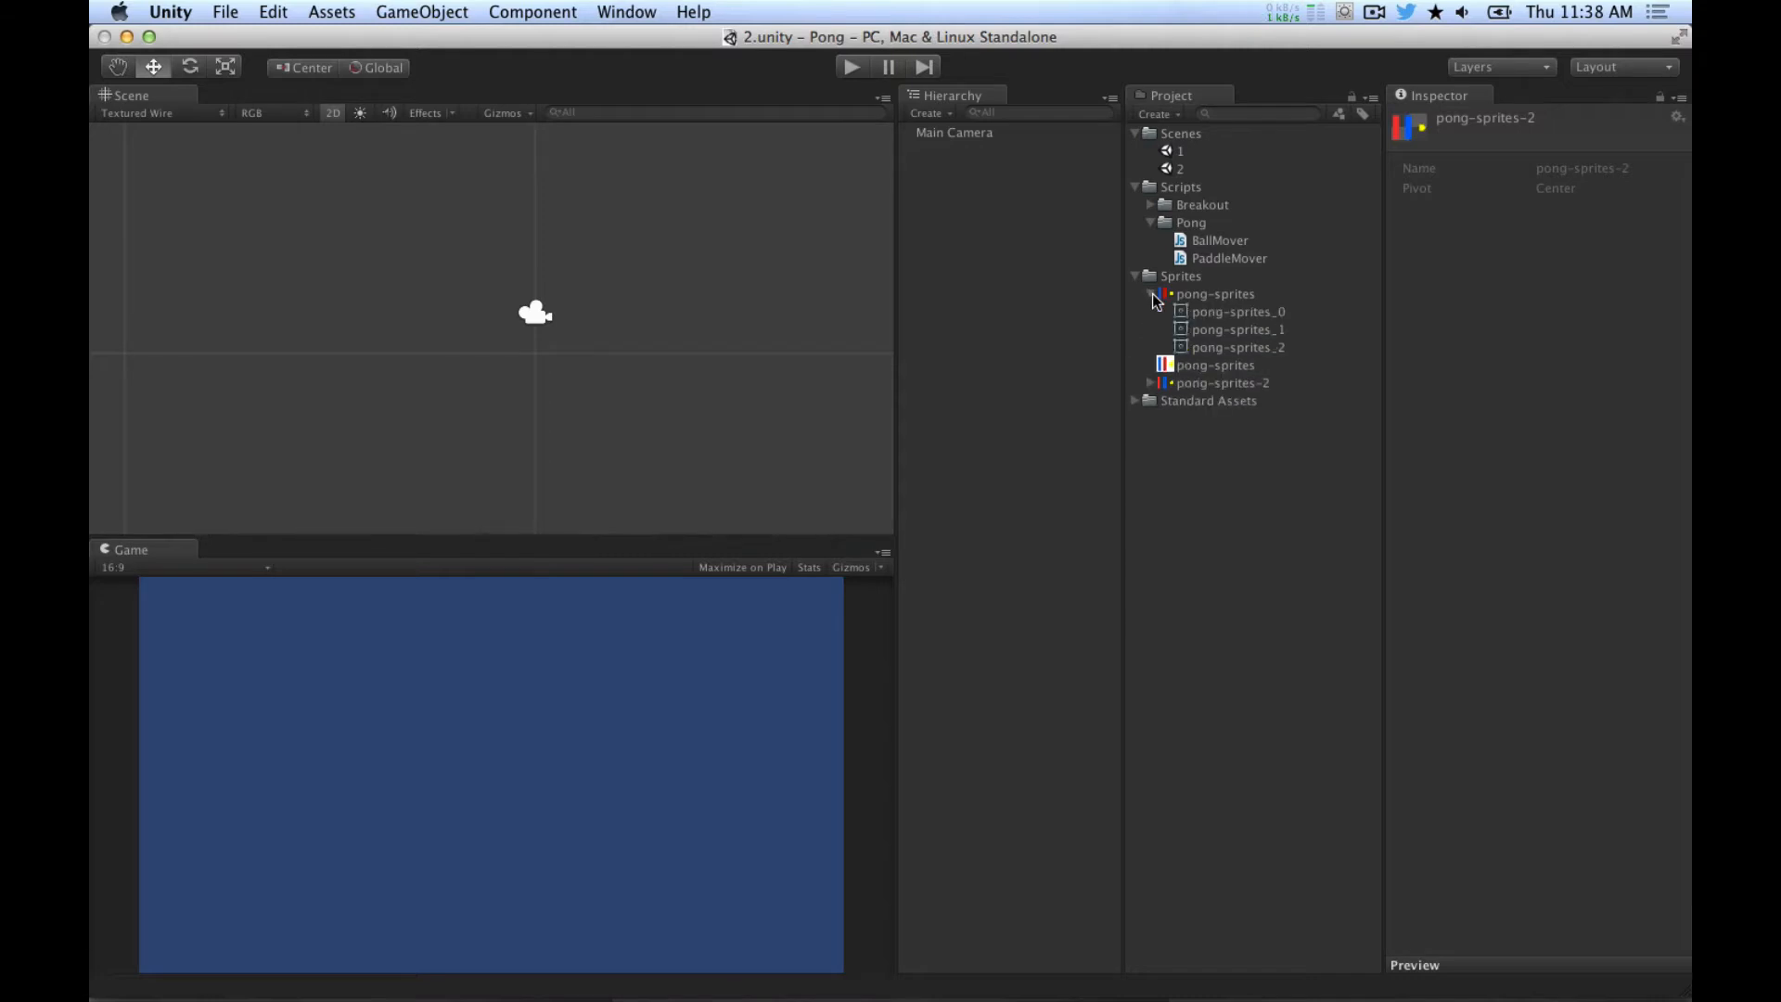
left_click(1152, 293)
left_click(1178, 347)
left_click(1182, 332)
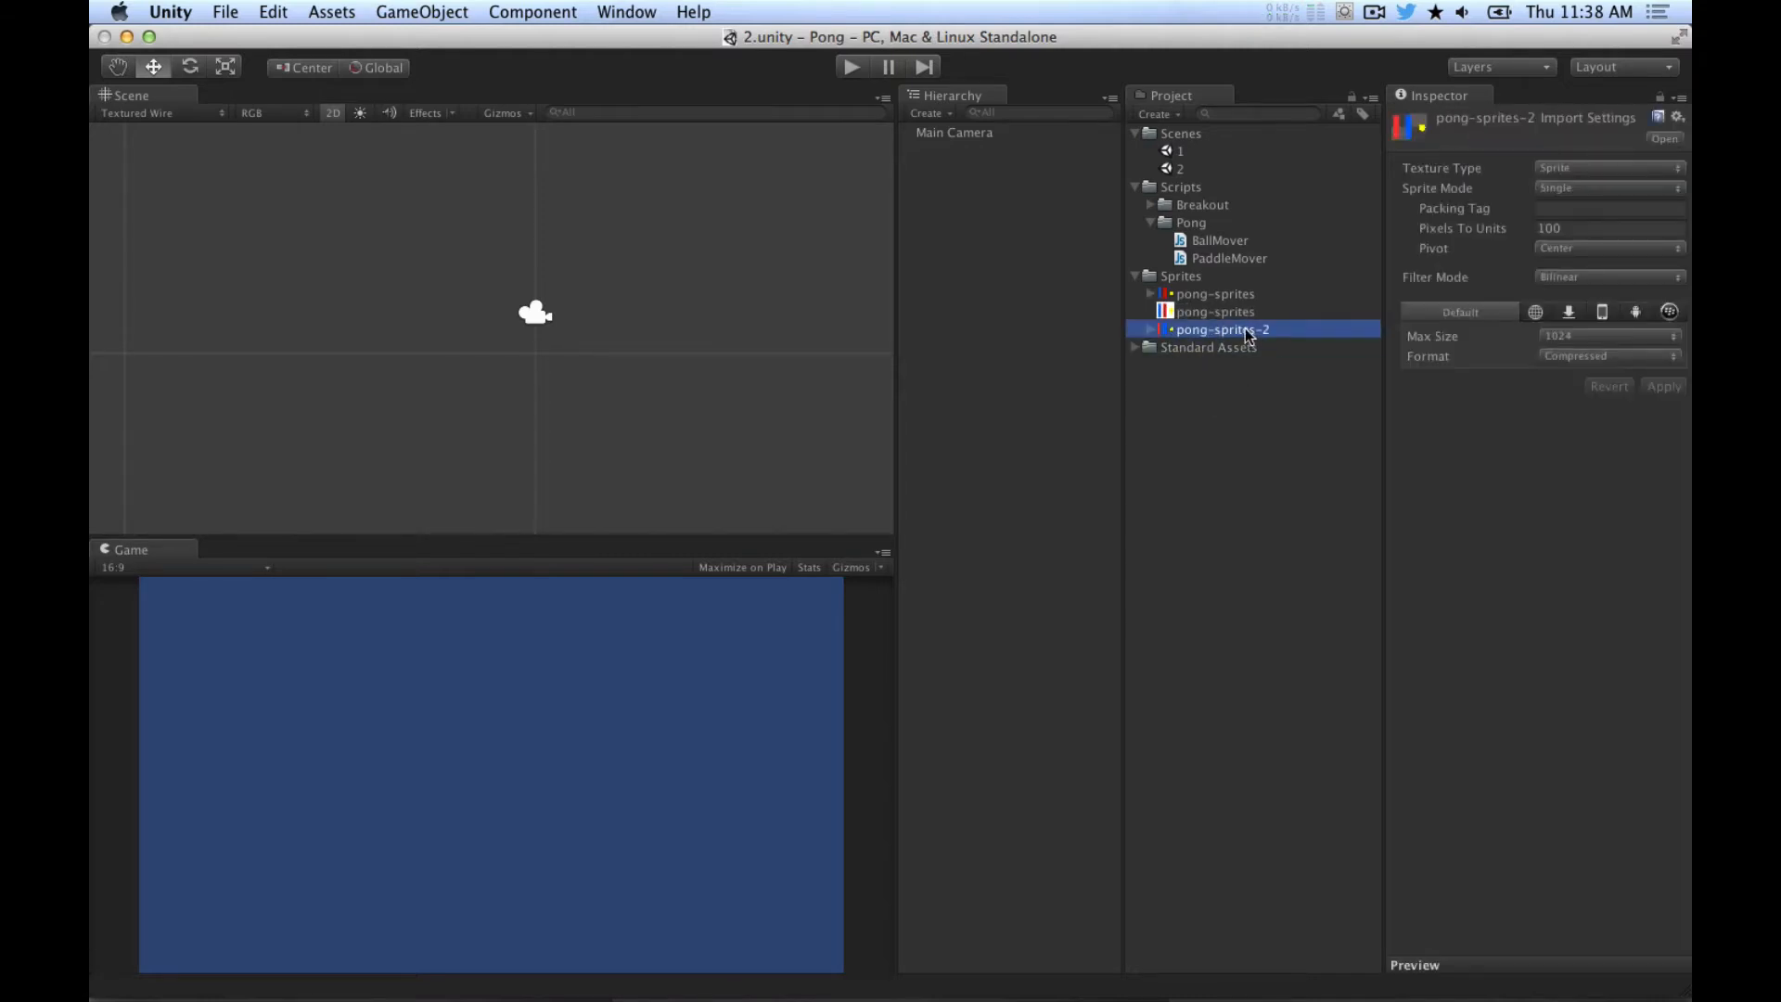
double_click(1223, 331)
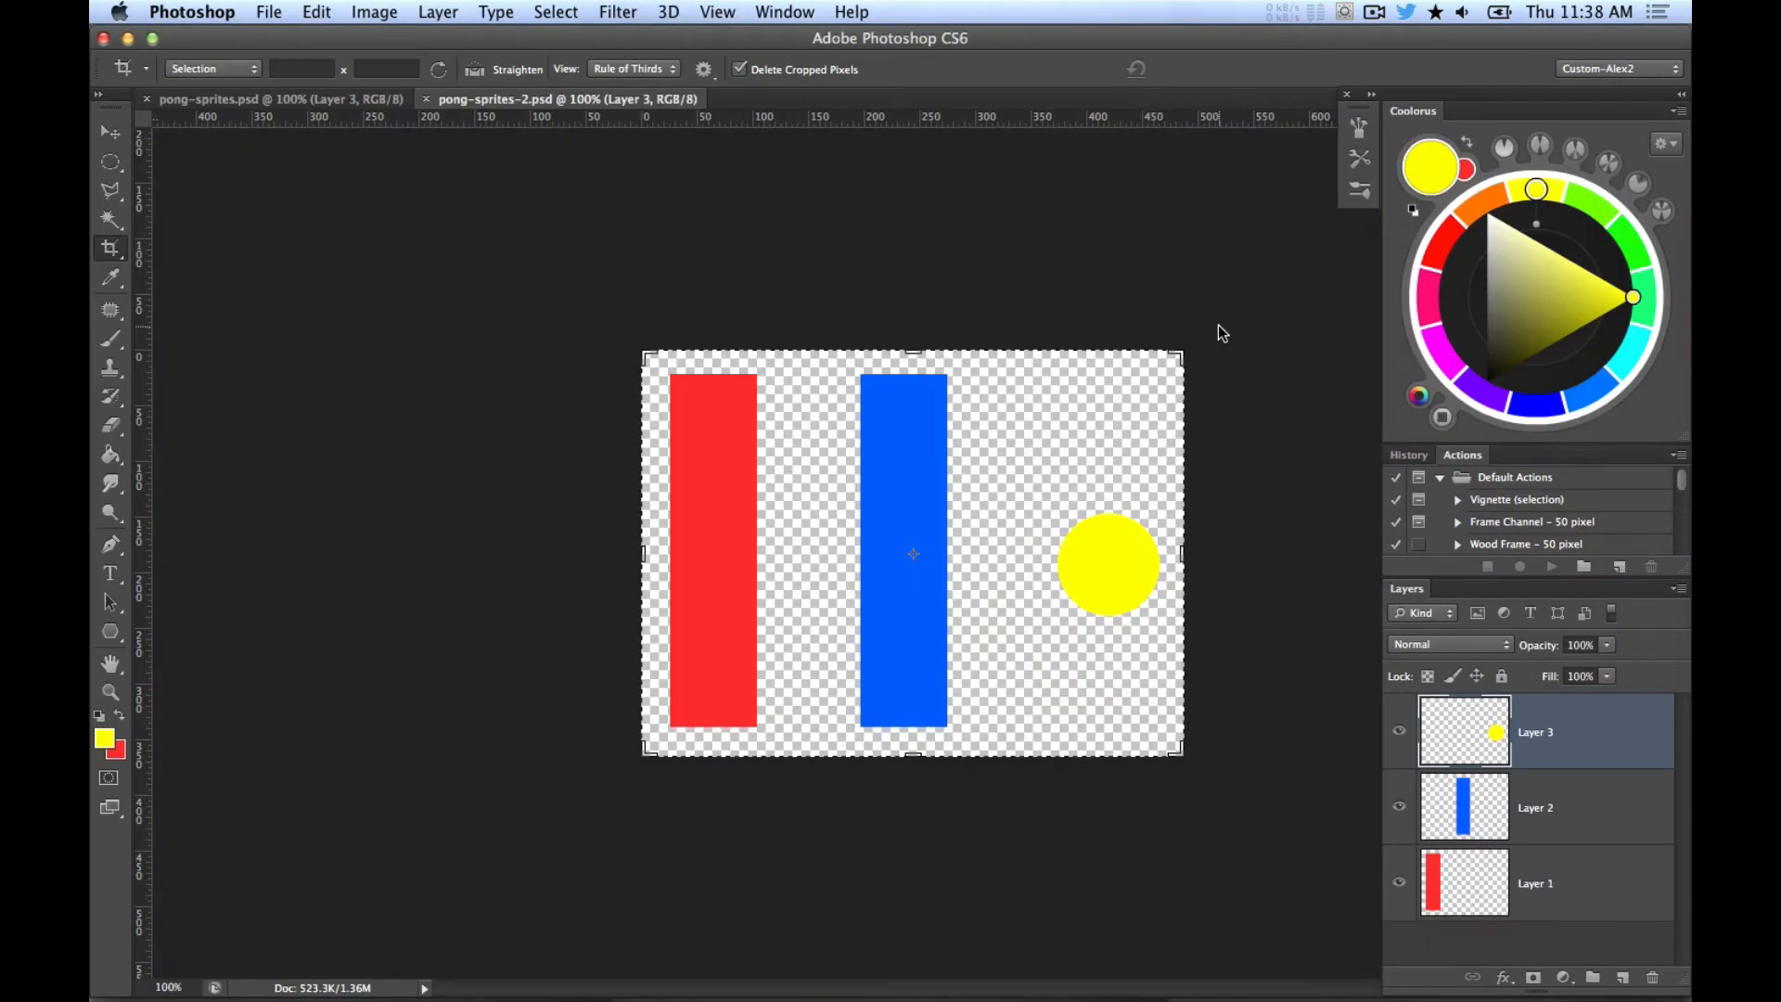
key("super+Tab")
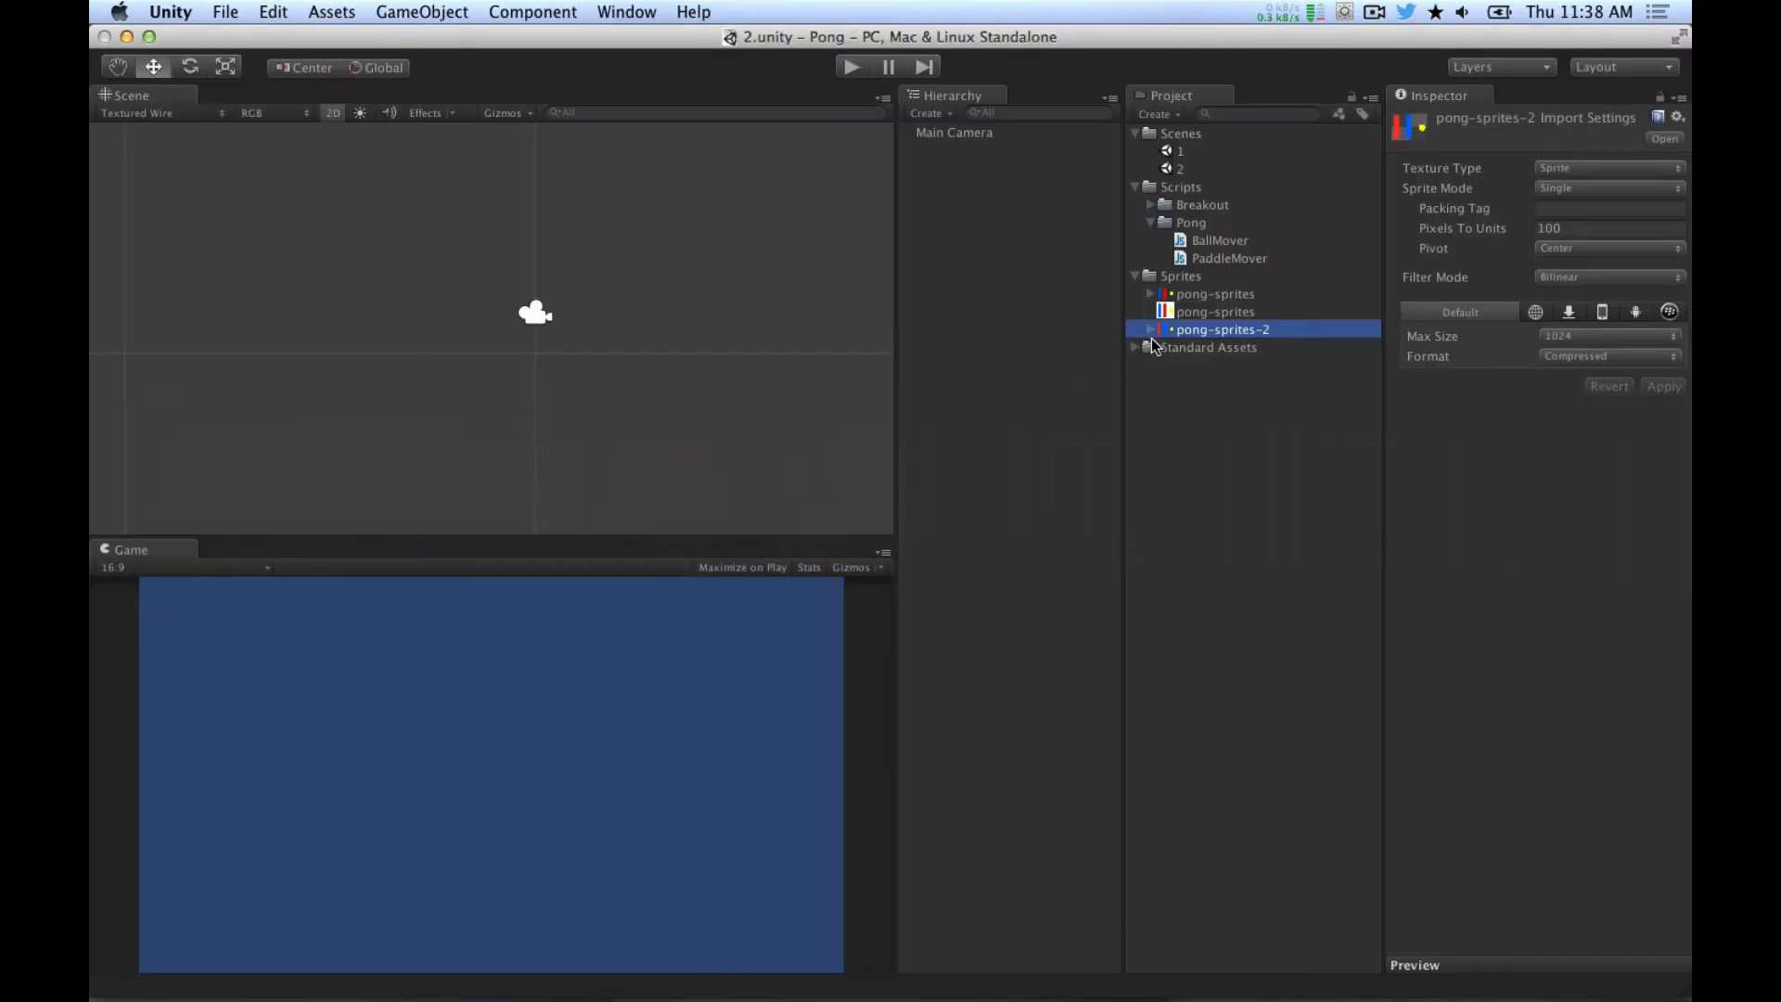
left_click(1188, 315)
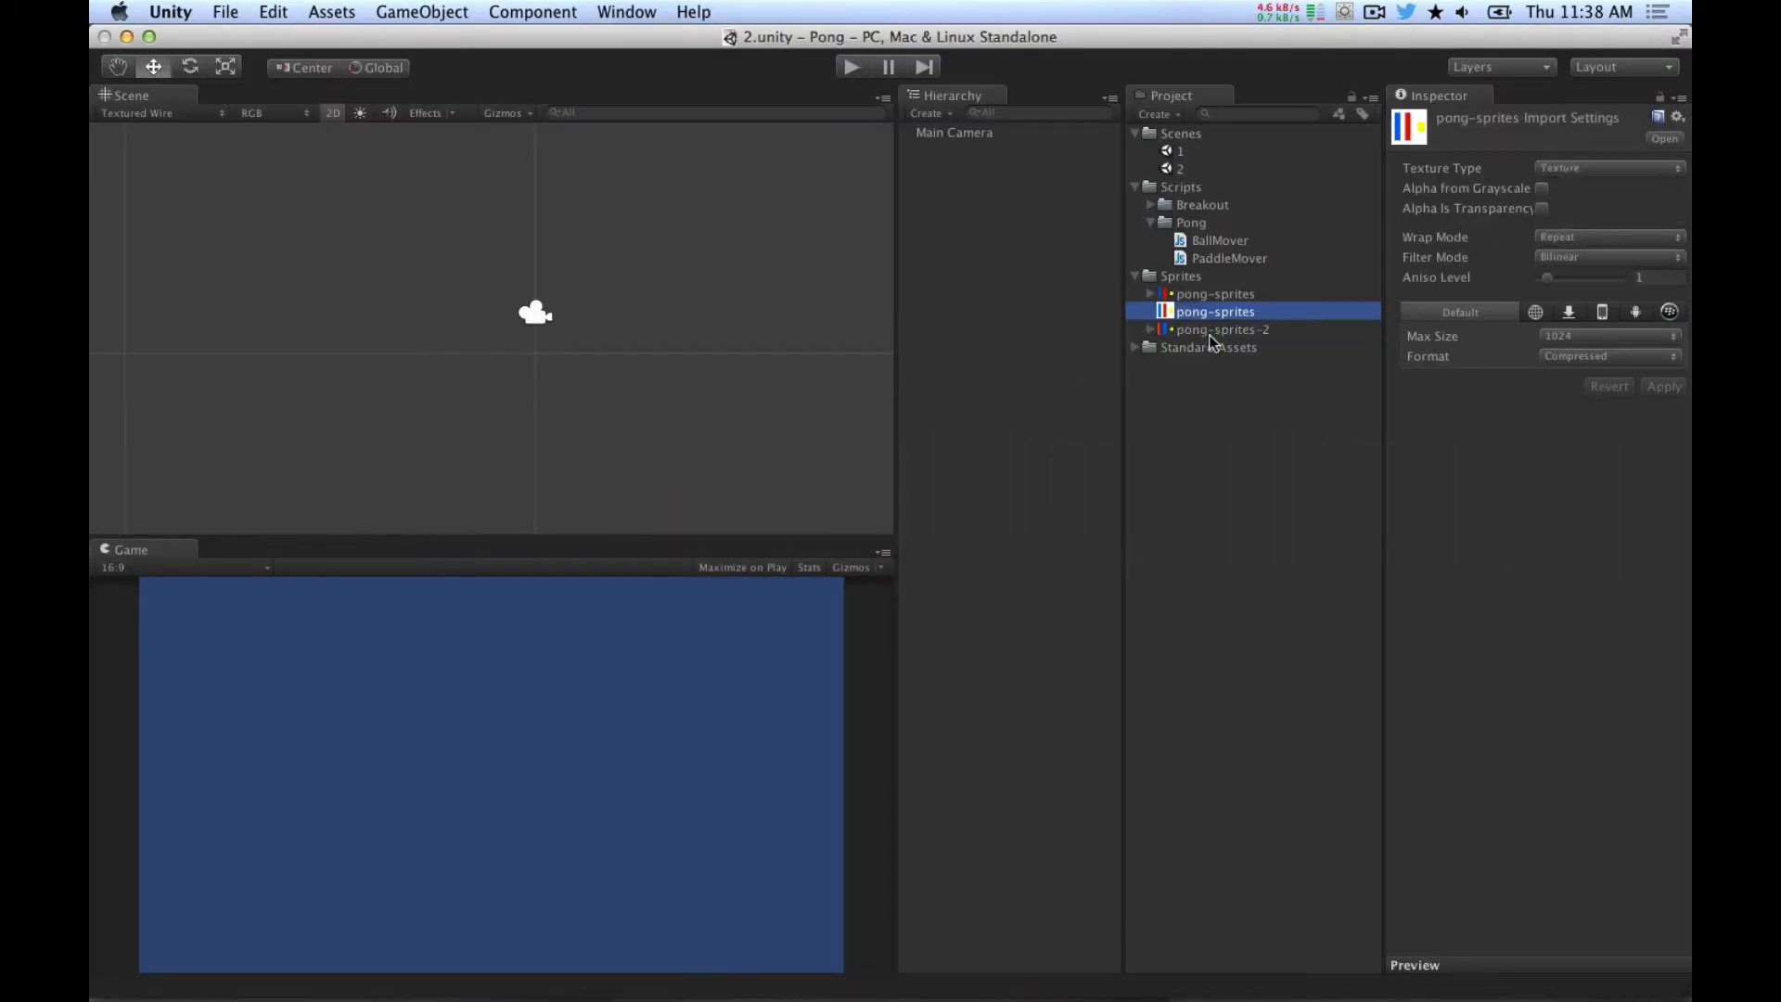
left_click(647, 12)
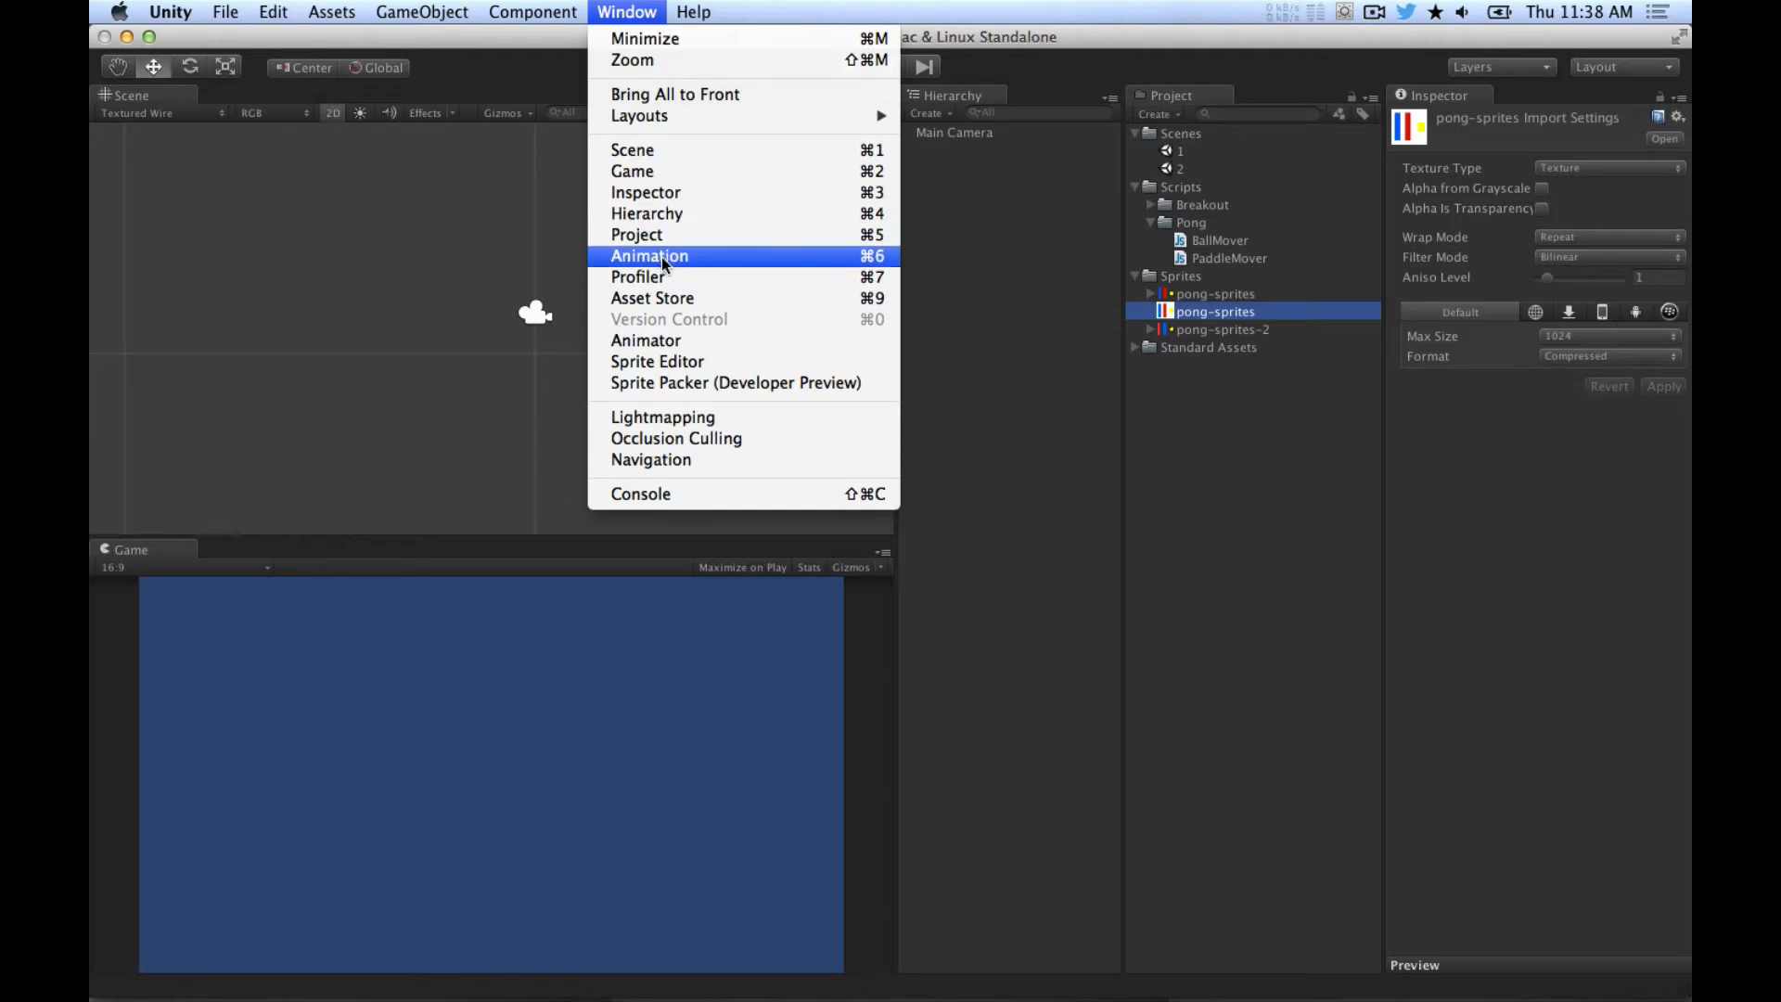
left_click(692, 361)
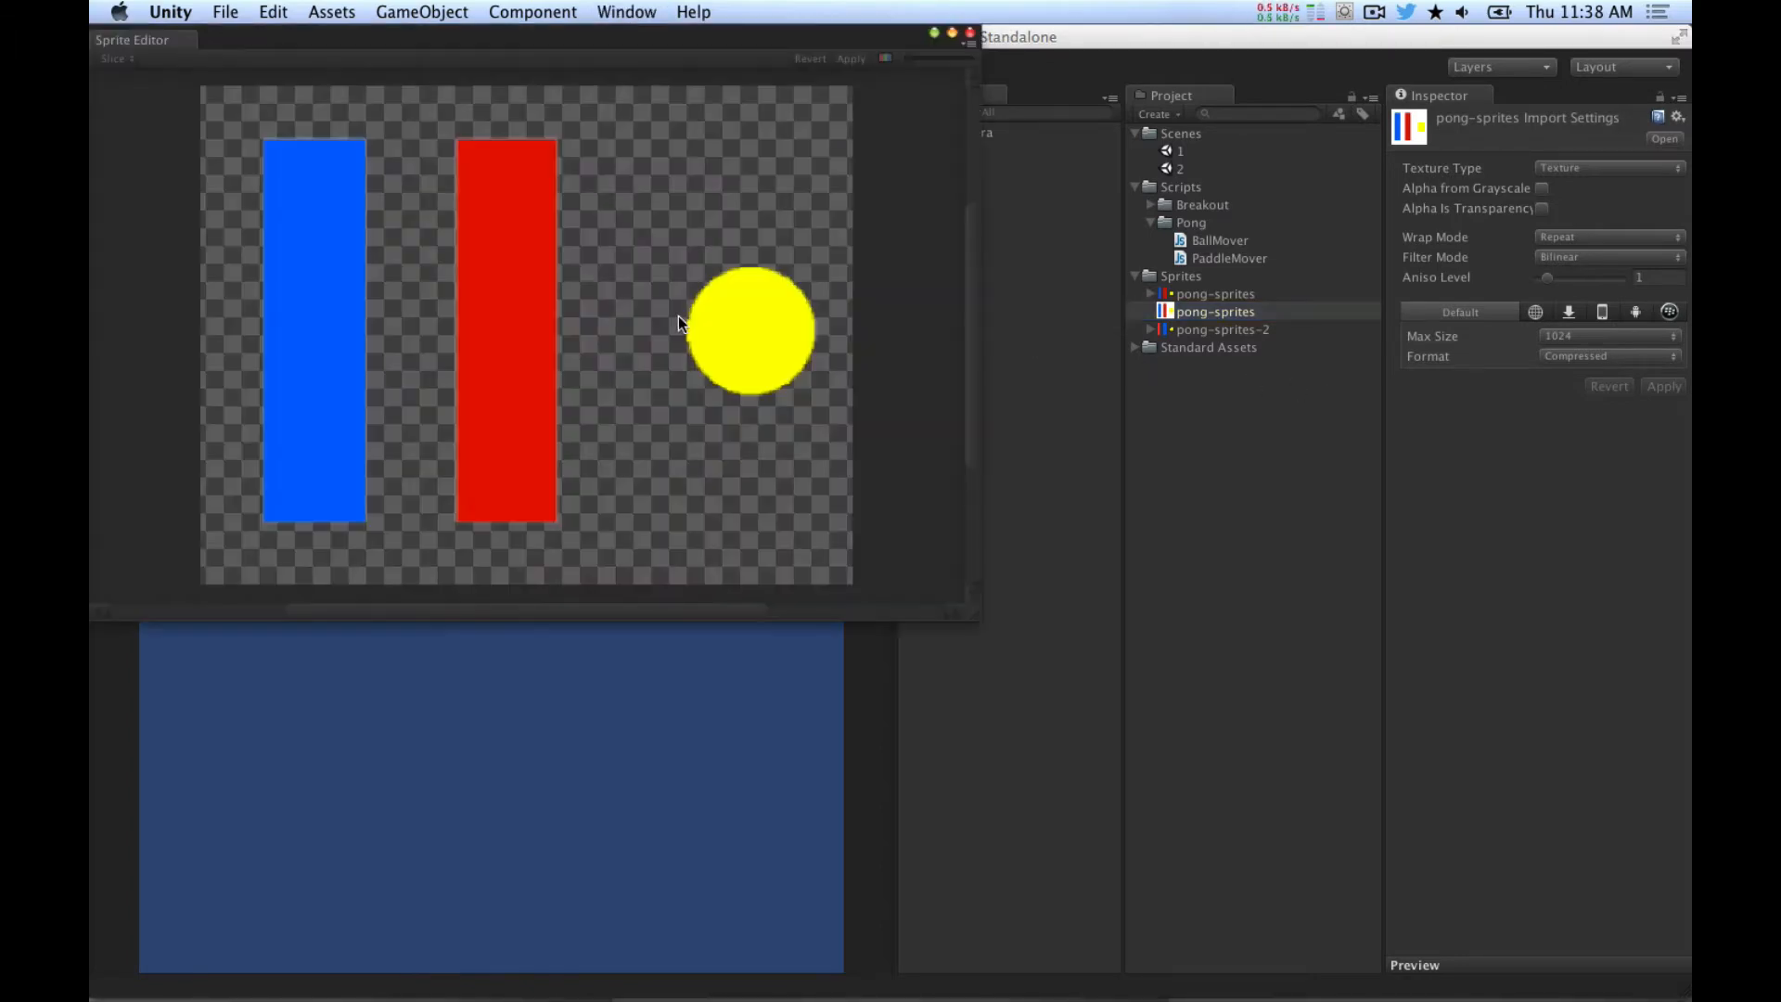
left_click(1215, 330)
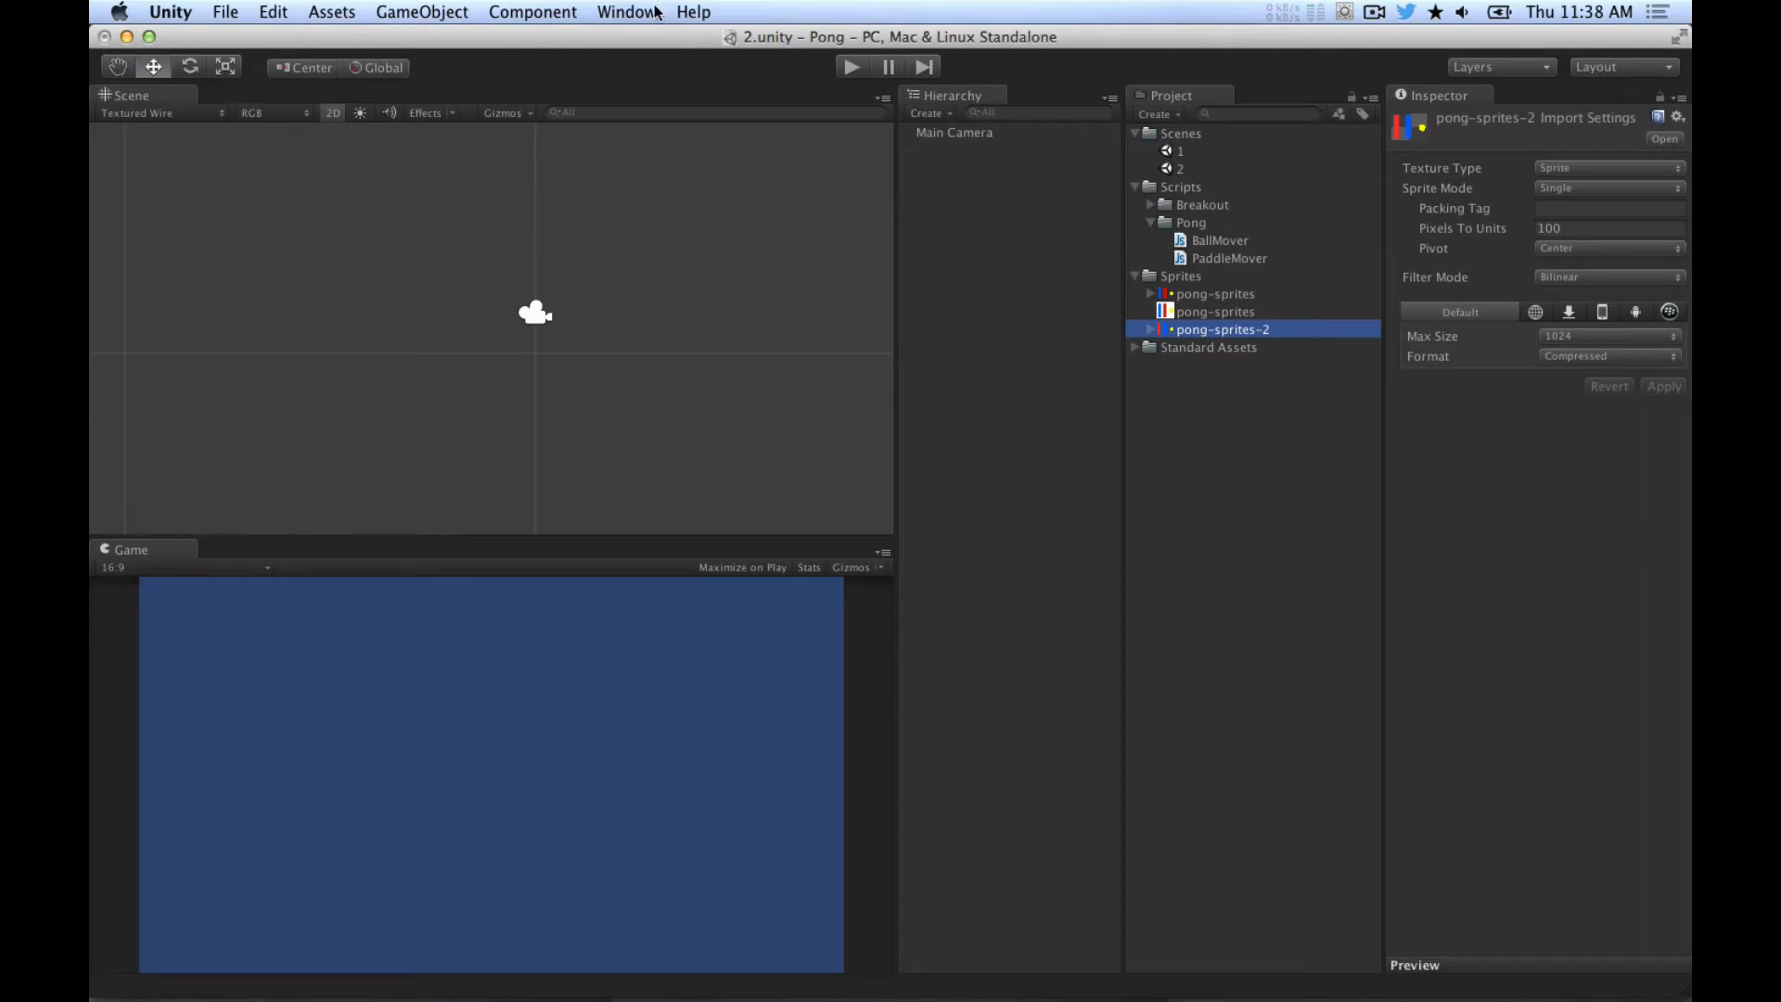
key("ctrl+Up")
left_click(557, 327)
left_click(538, 366)
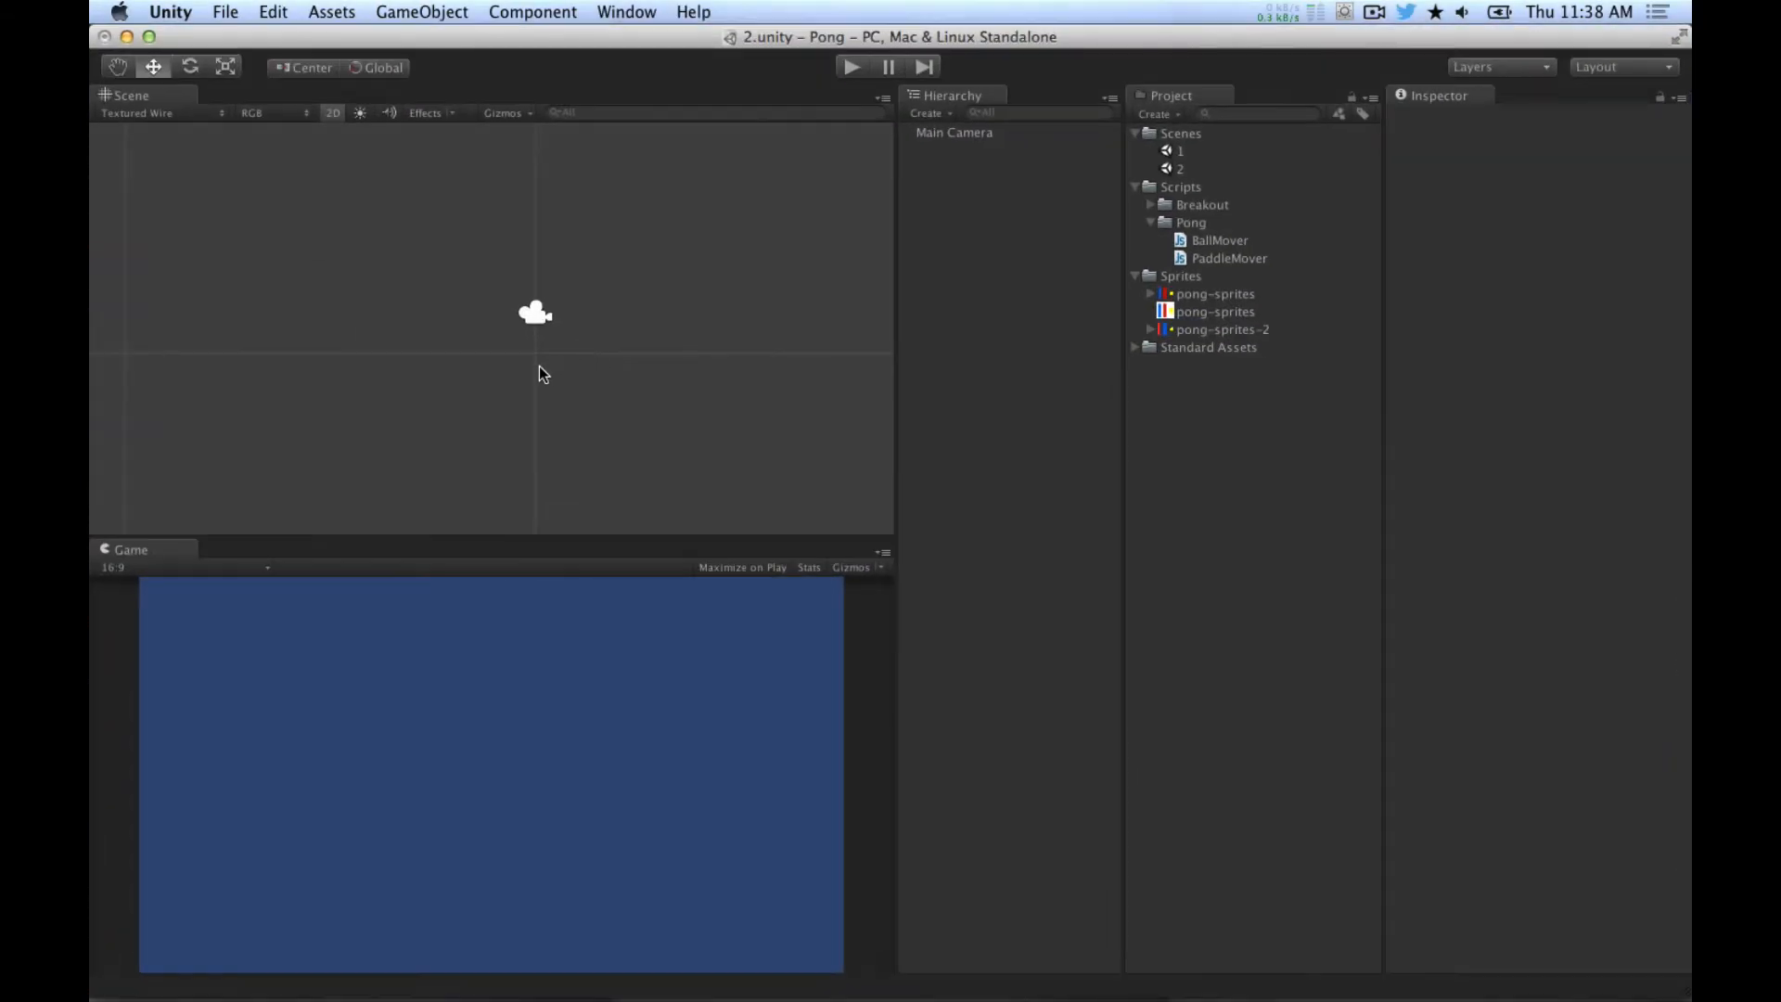
key("ctrl+Up")
left_click(554, 353)
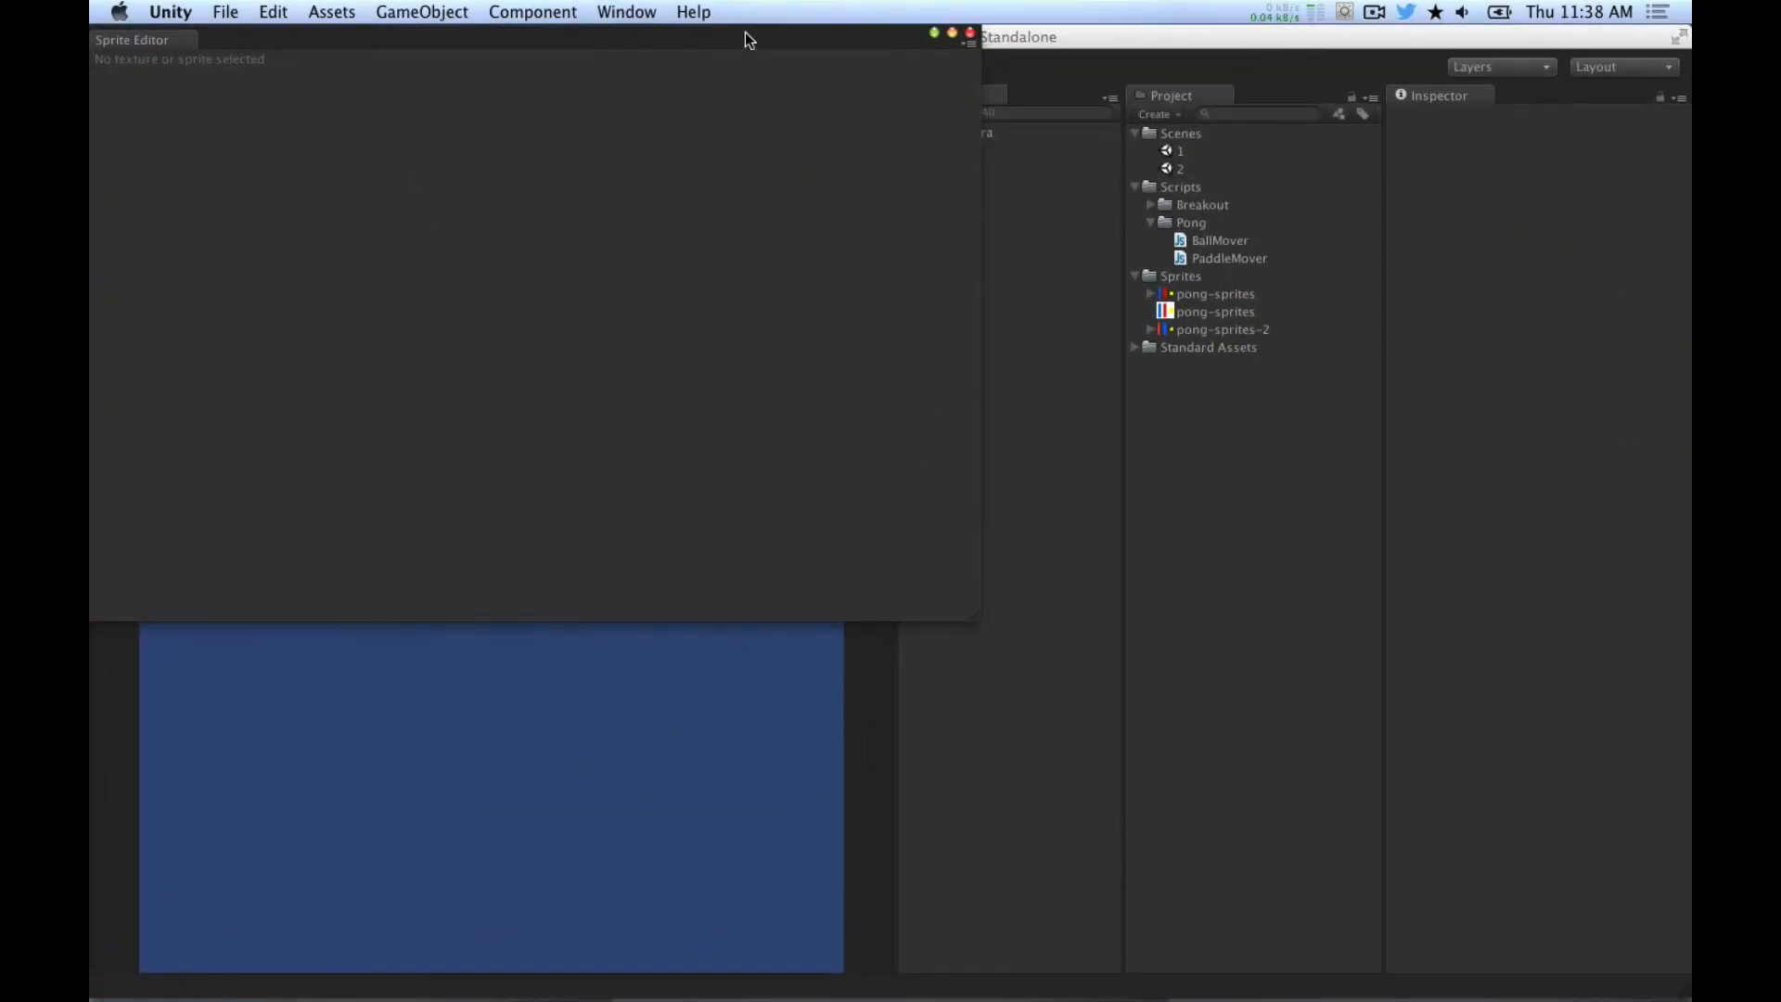
left_click(971, 35)
Step: Set the sprite mode of the pong-sprites-2 asset to Multiple and open it in the Sprite Editor
left_click(1237, 330)
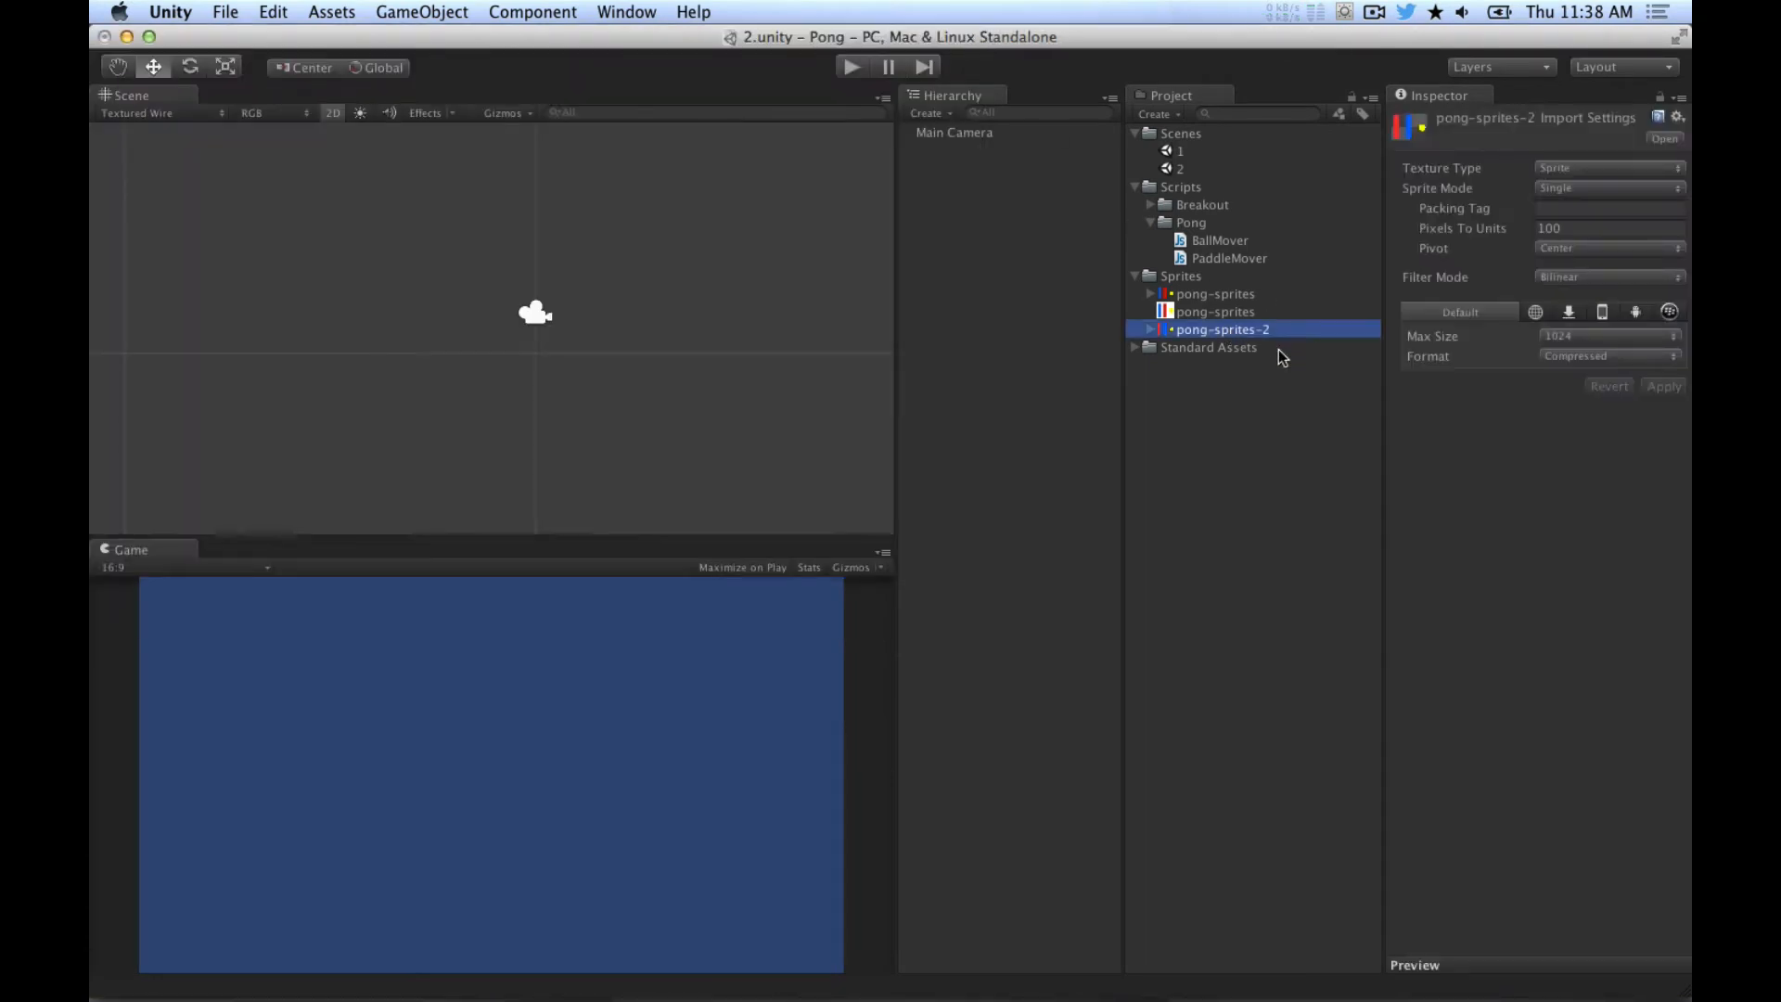
left_click(1602, 169)
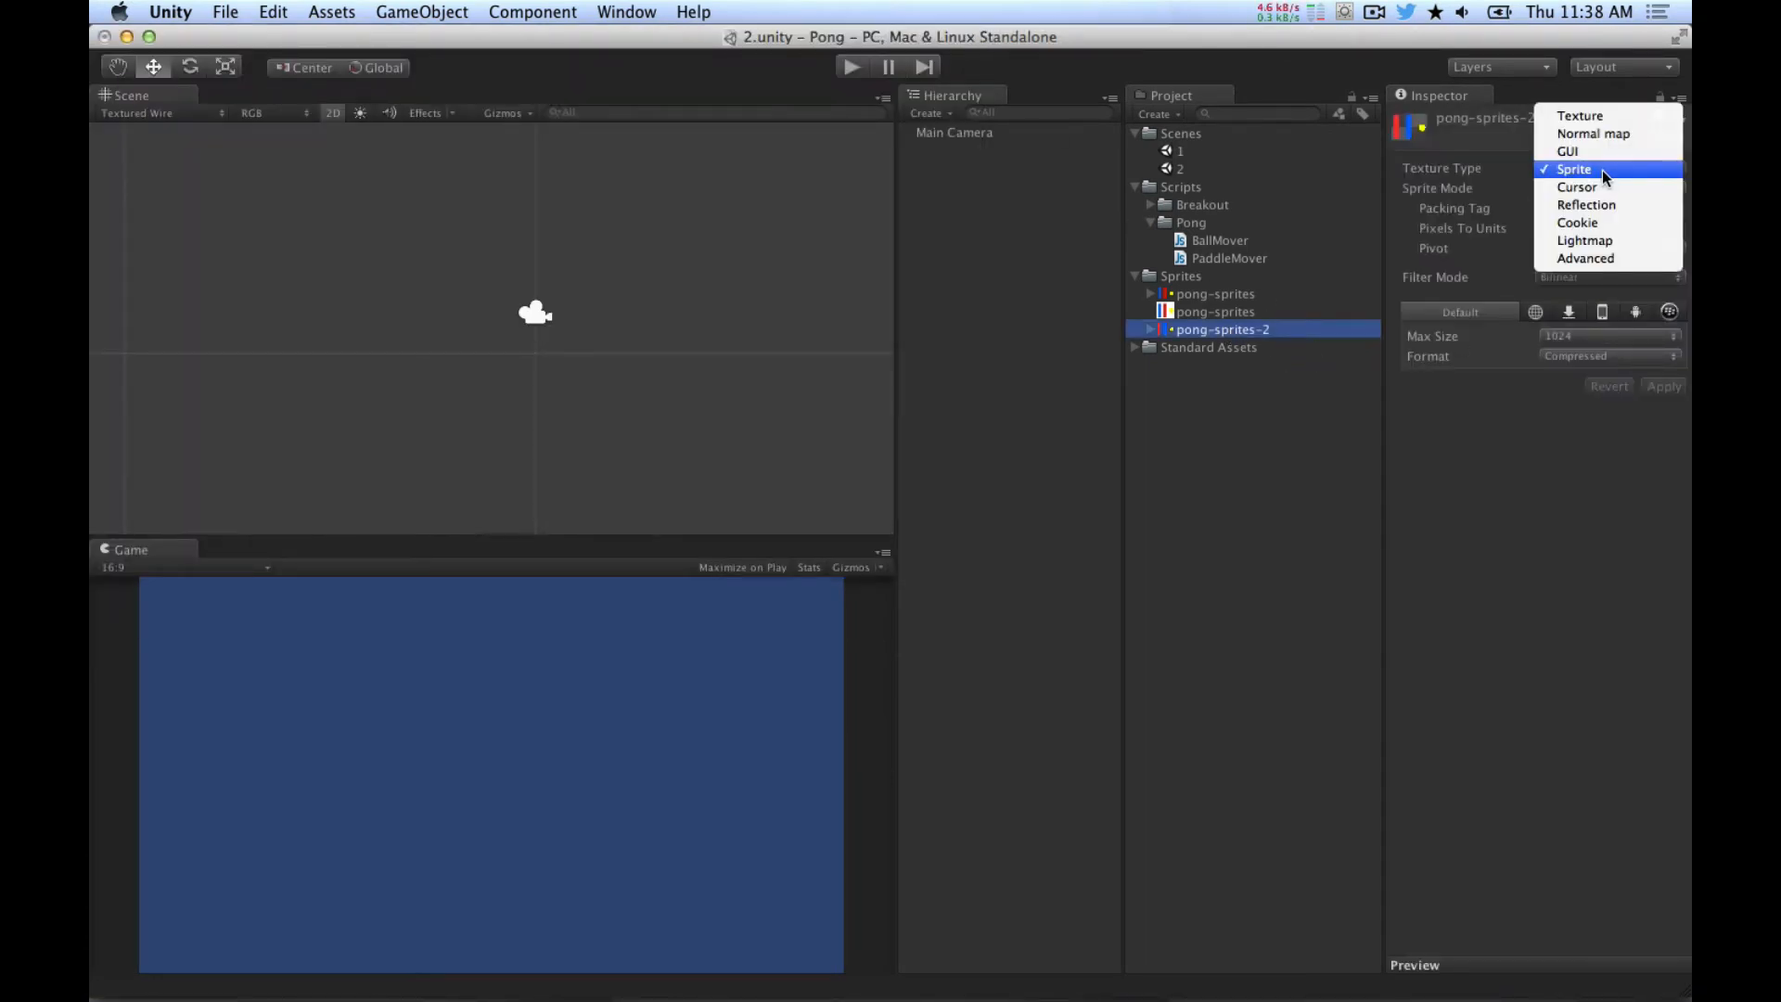
left_click(1602, 169)
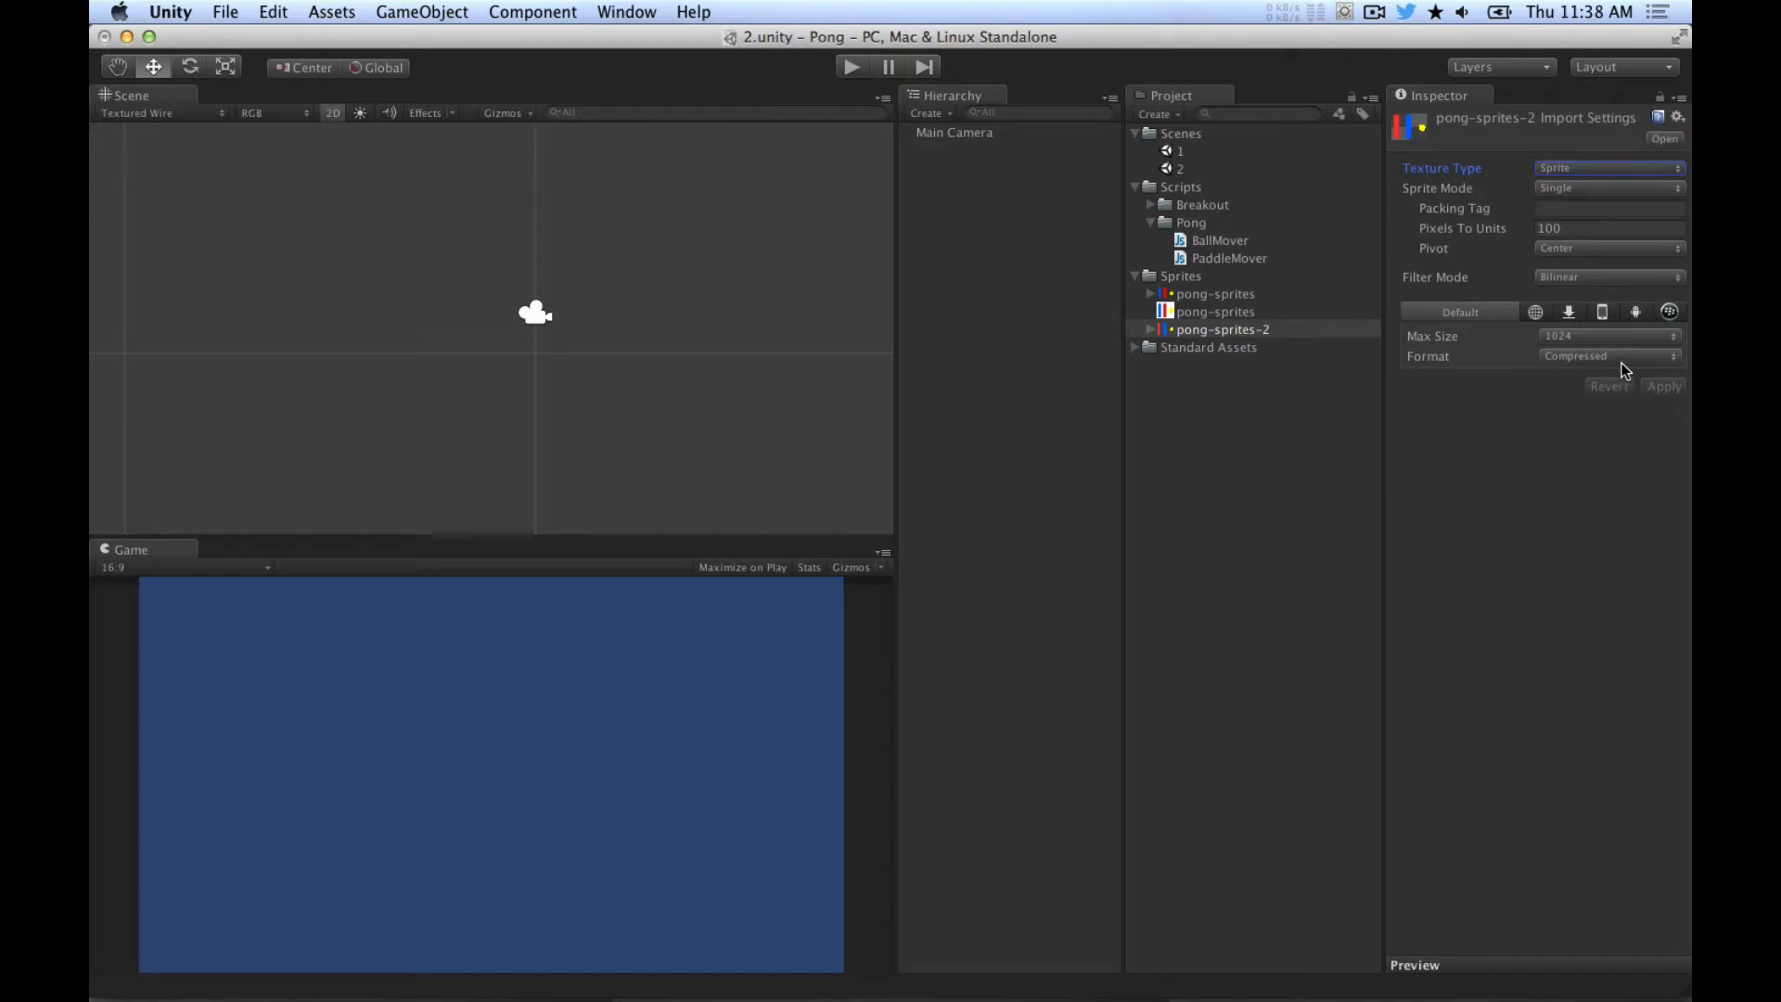
left_click(1563, 188)
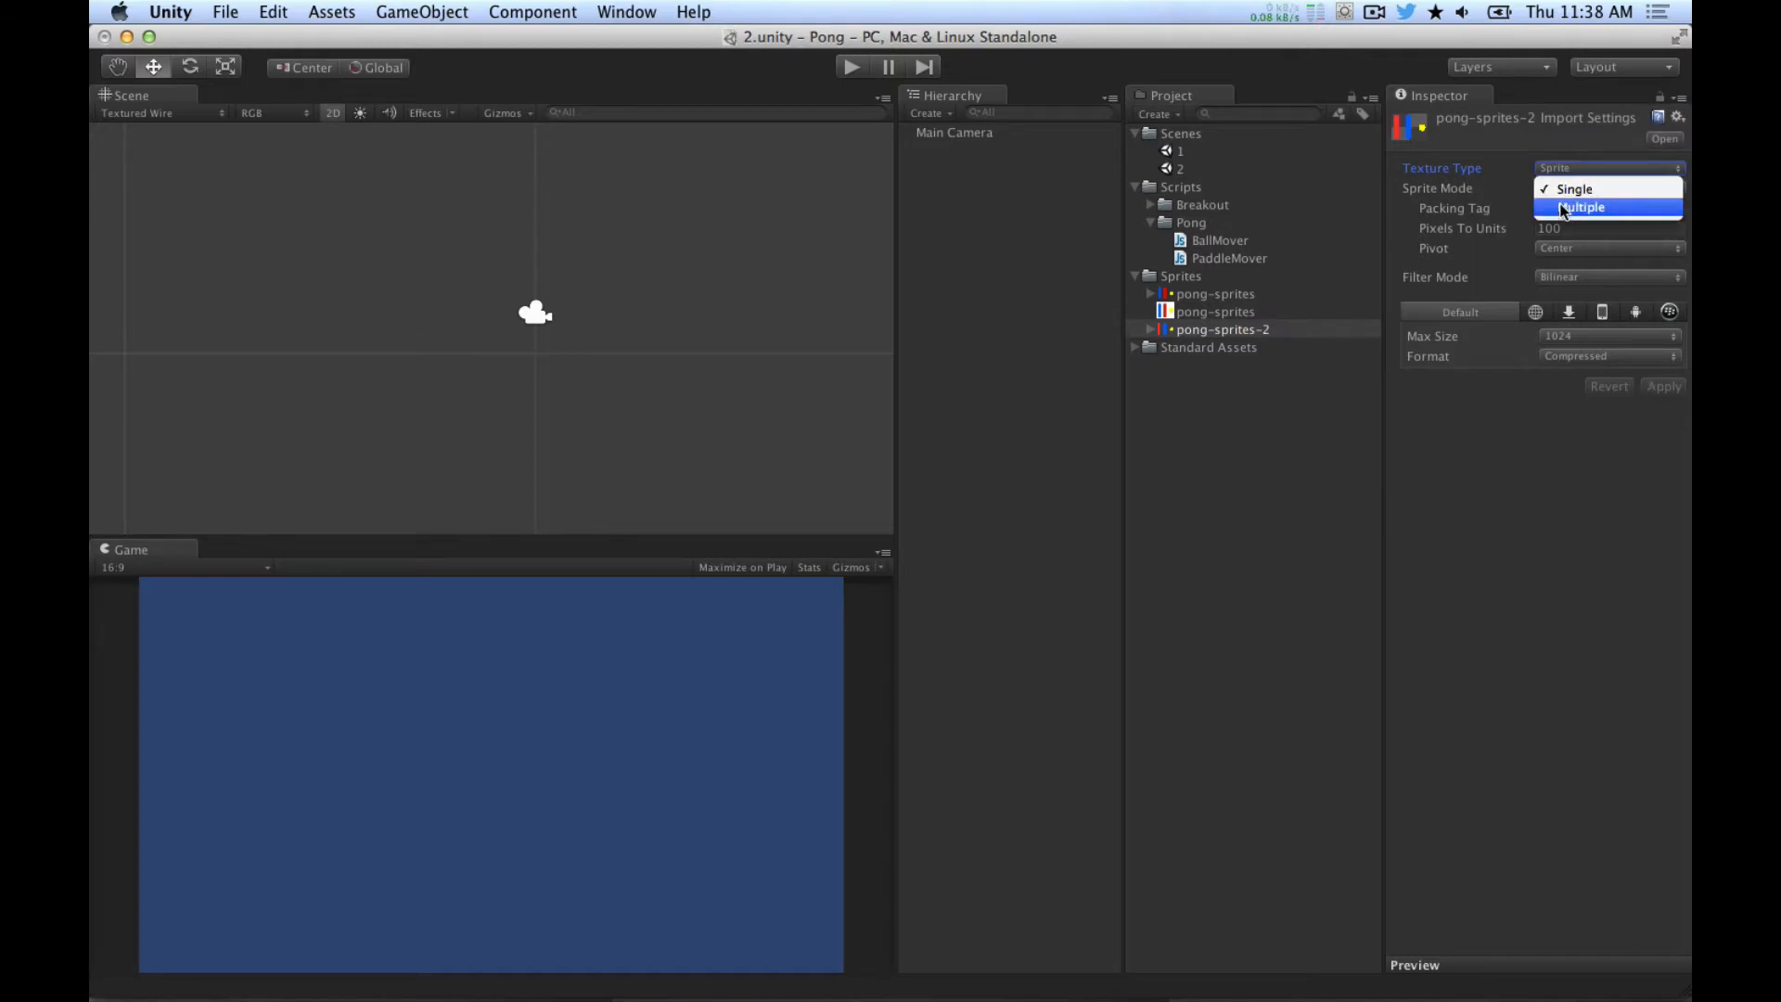
left_click(1564, 207)
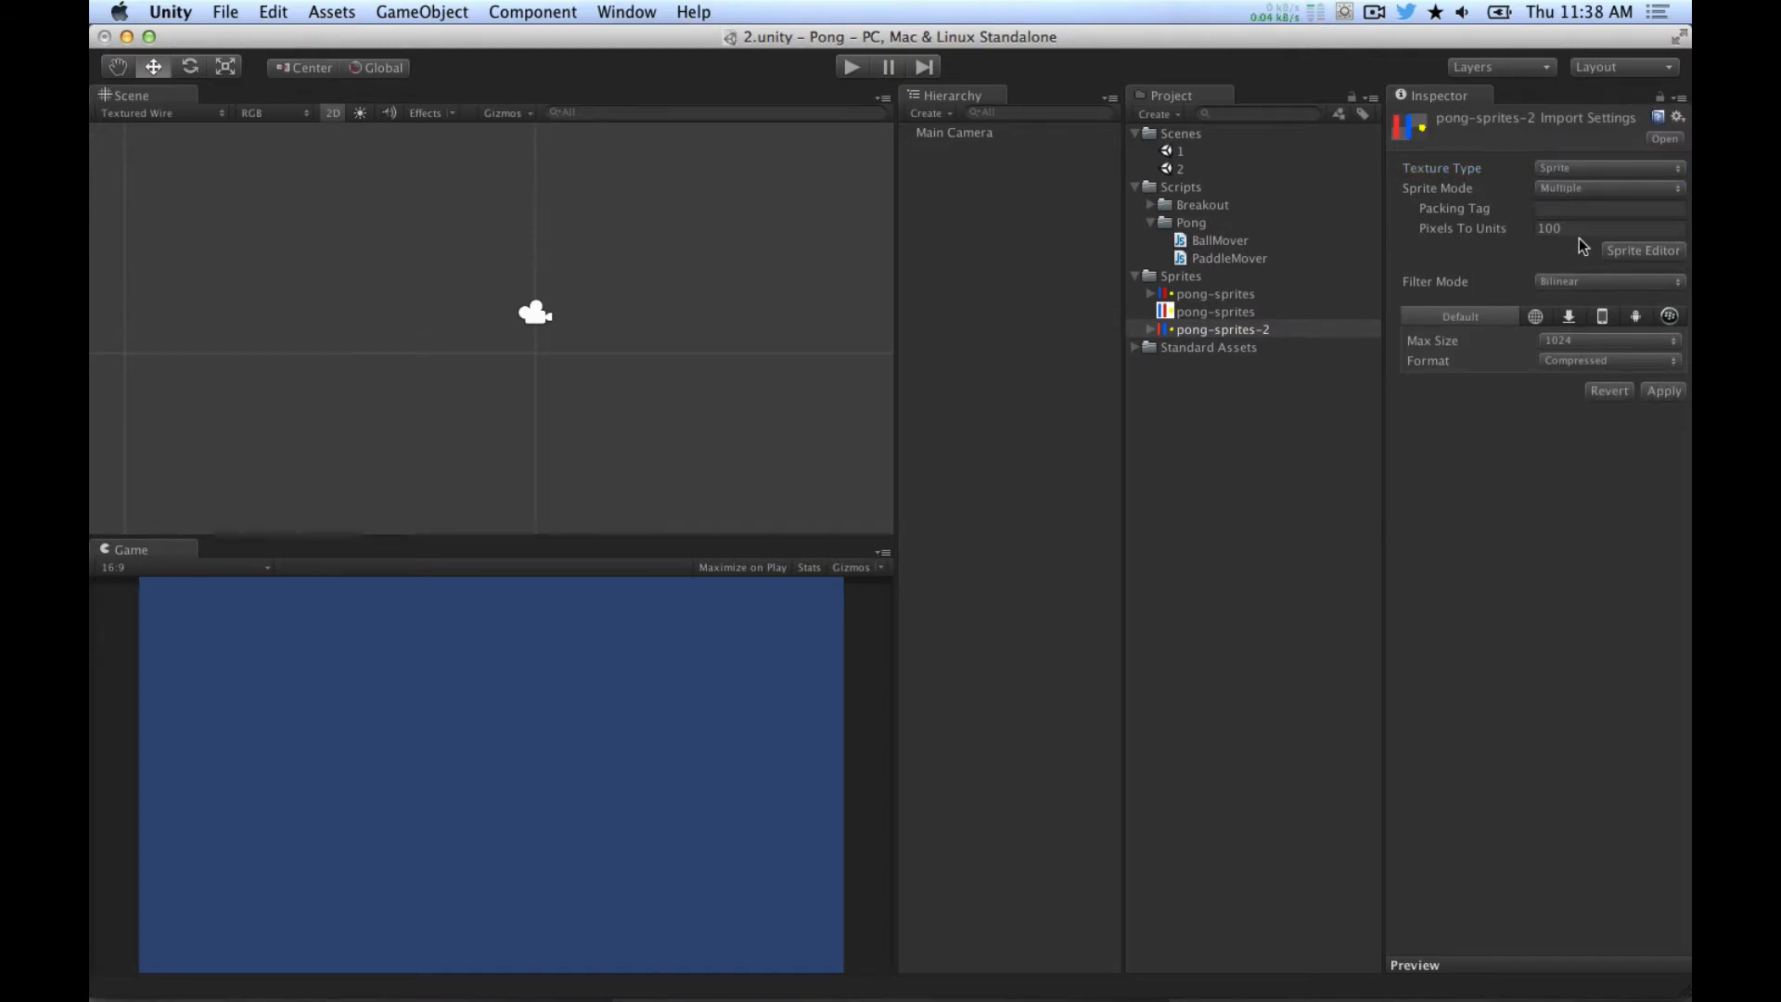
left_click(1646, 251)
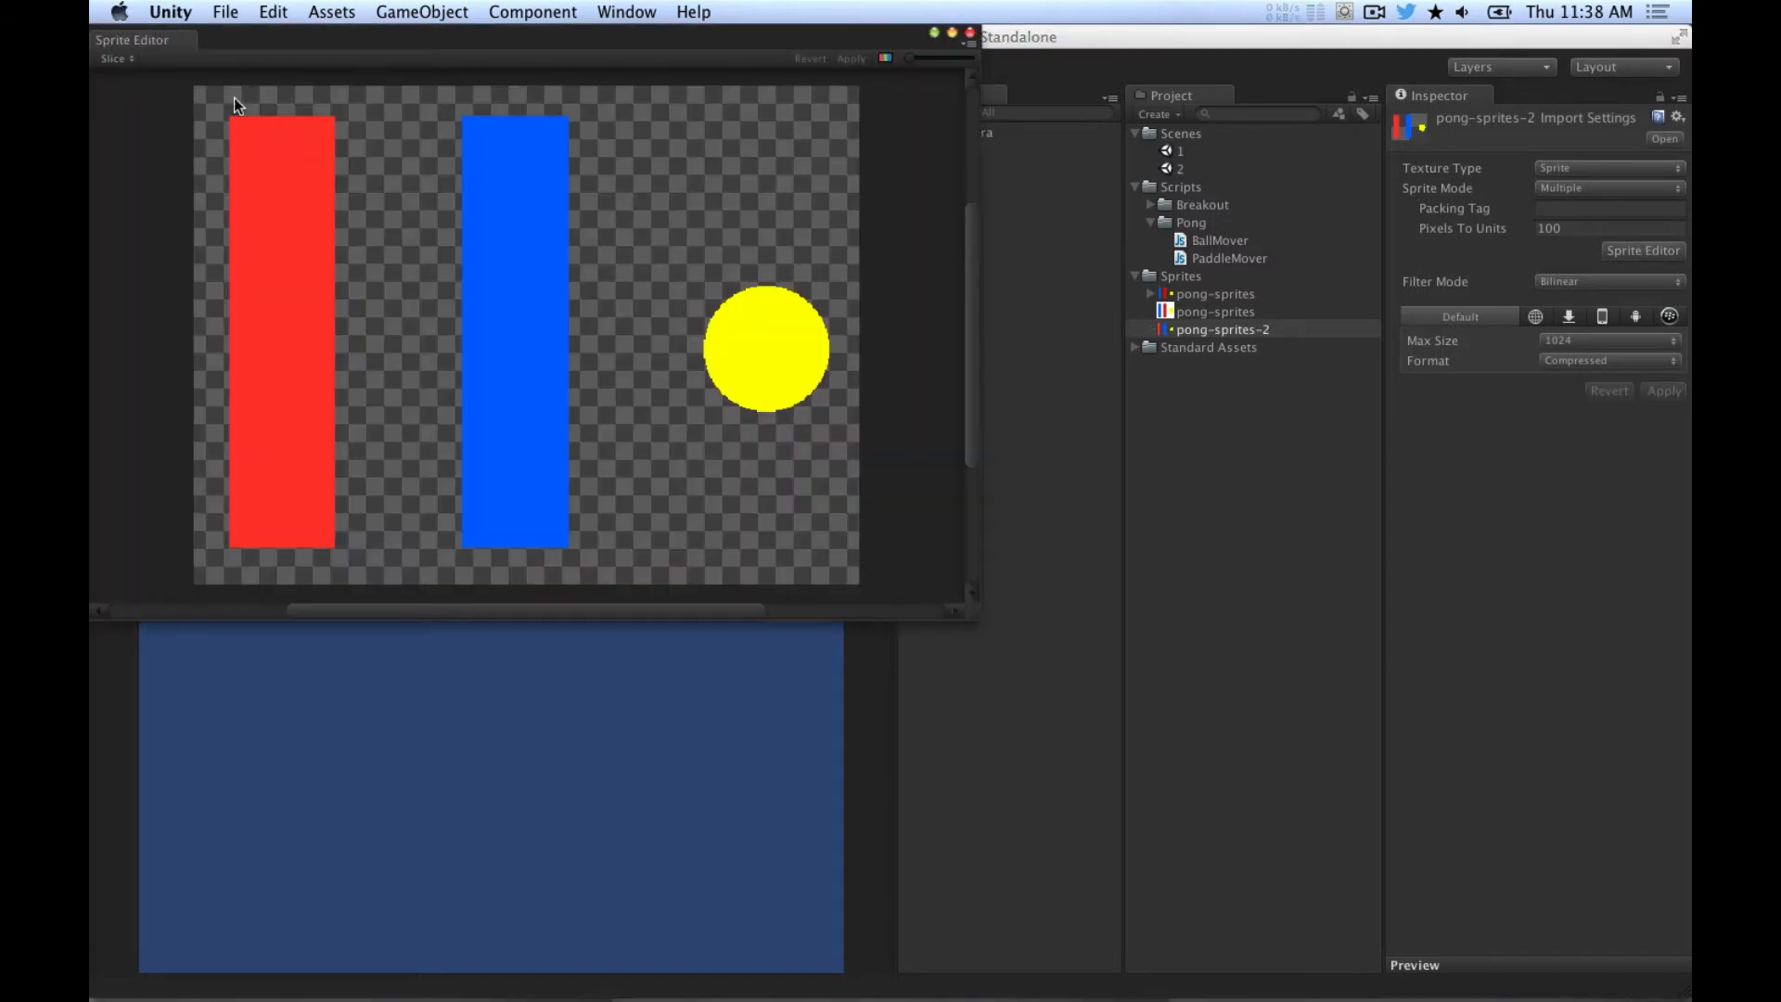
Step: Slice the sheet with type Automatic, minimum size 4, Center pivot and Delete Existing, then apply the slices and close the Sprite Editor
left_click(131, 60)
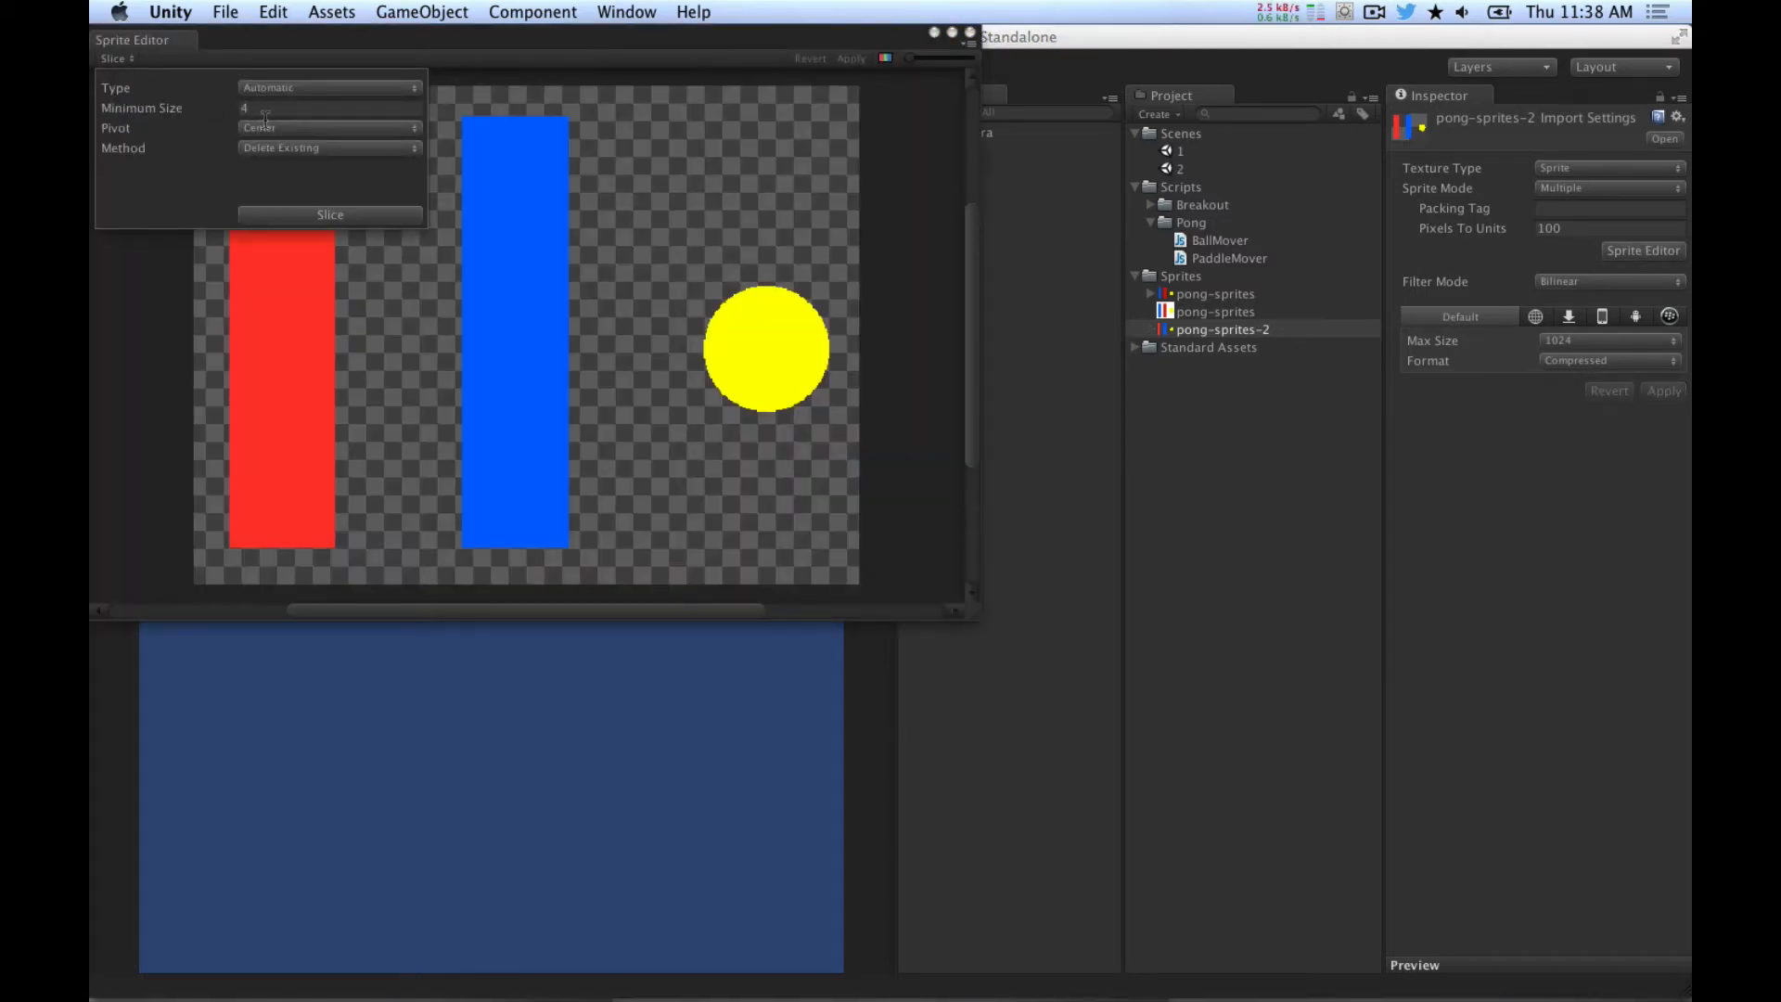
left_click(294, 210)
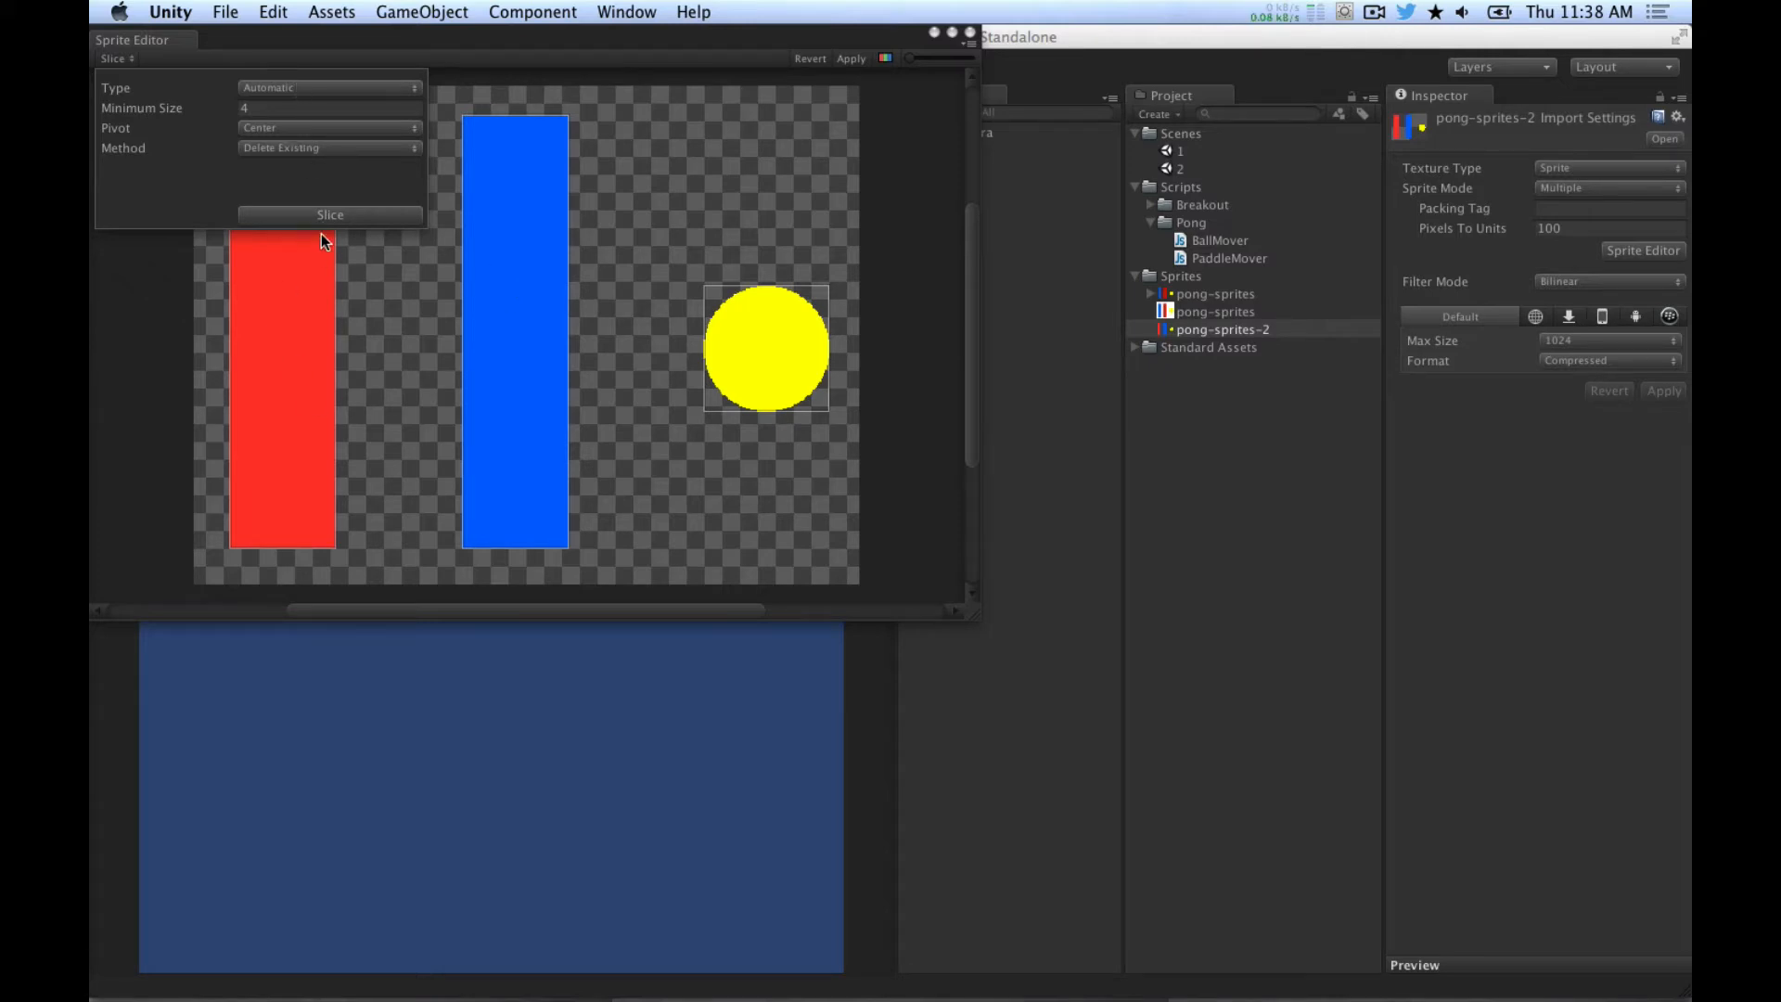
left_click(118, 58)
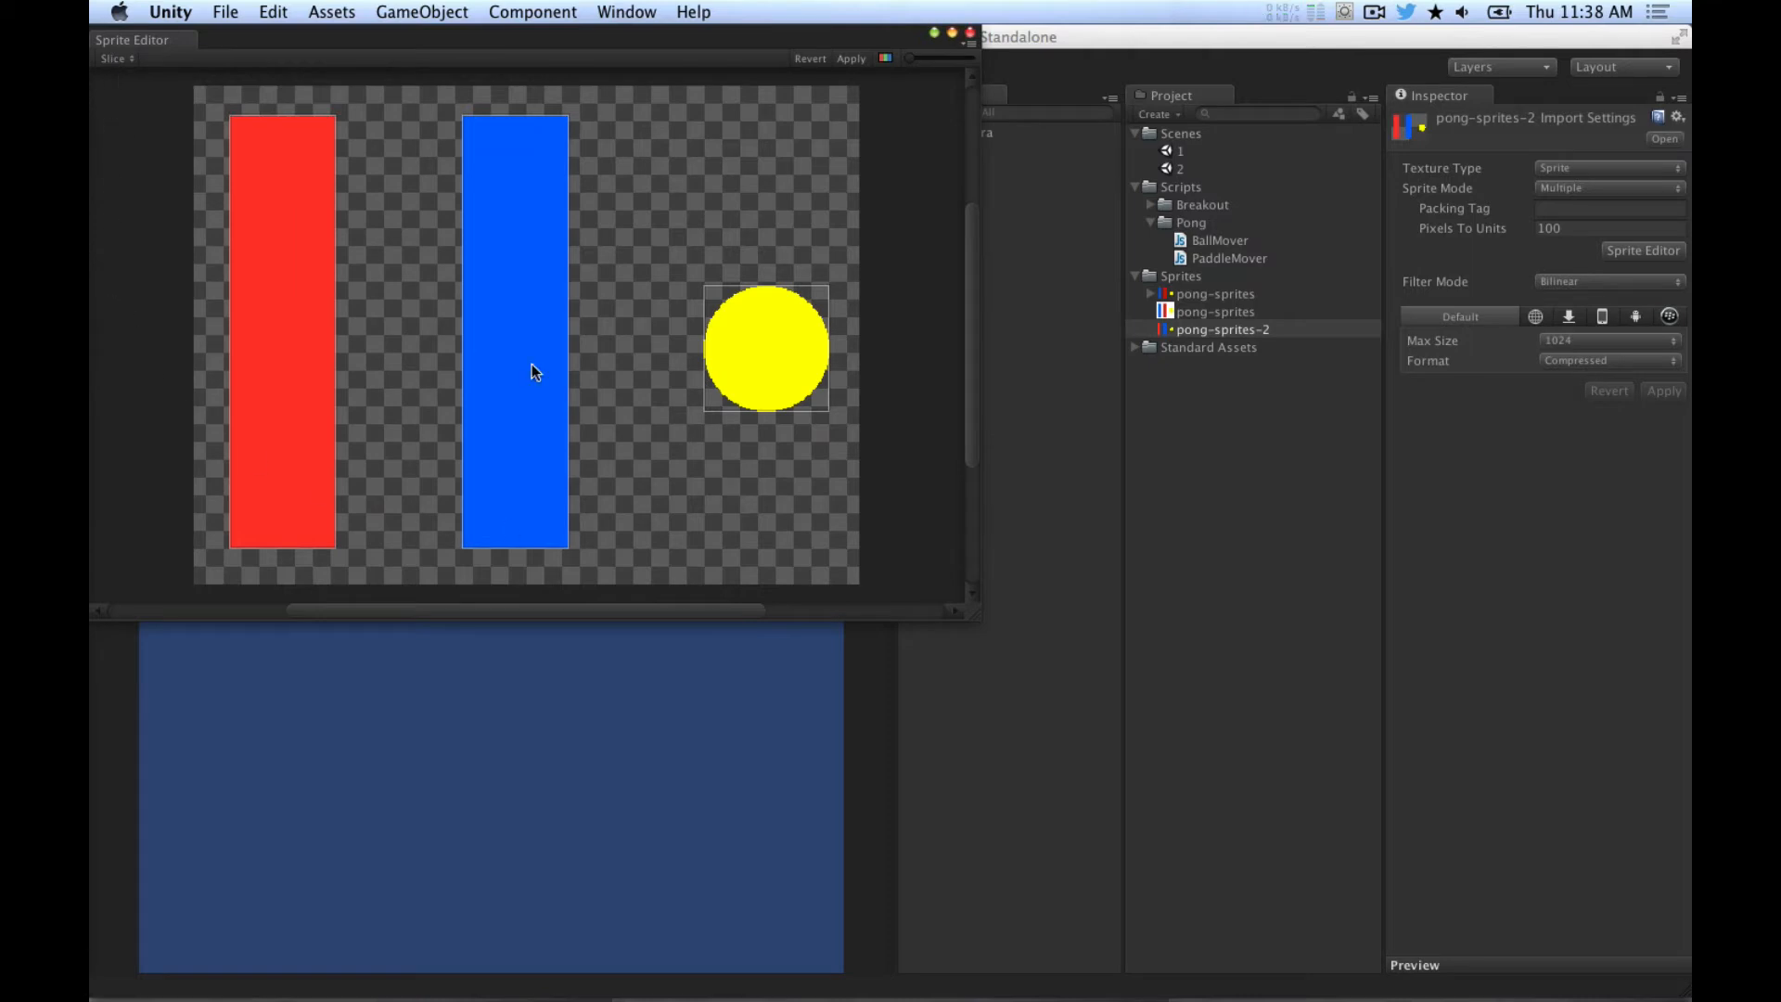
left_click_drag(974, 616, 1000, 471)
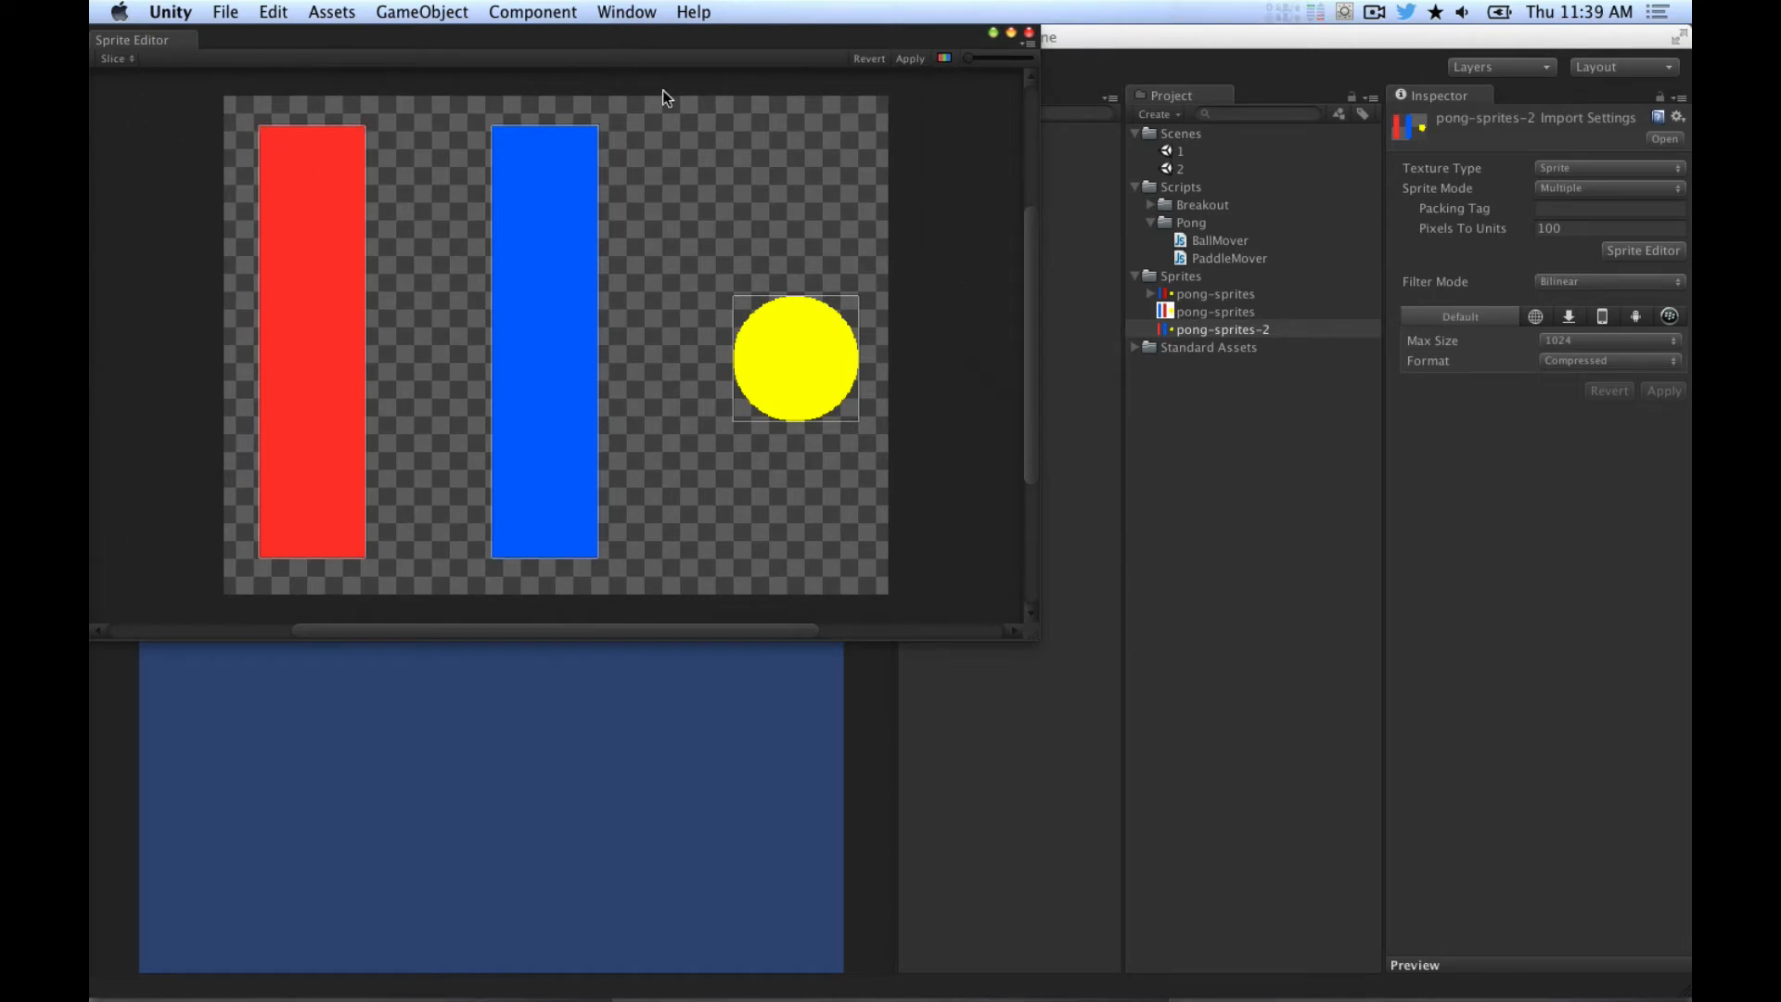
left_click(908, 60)
left_click(1029, 32)
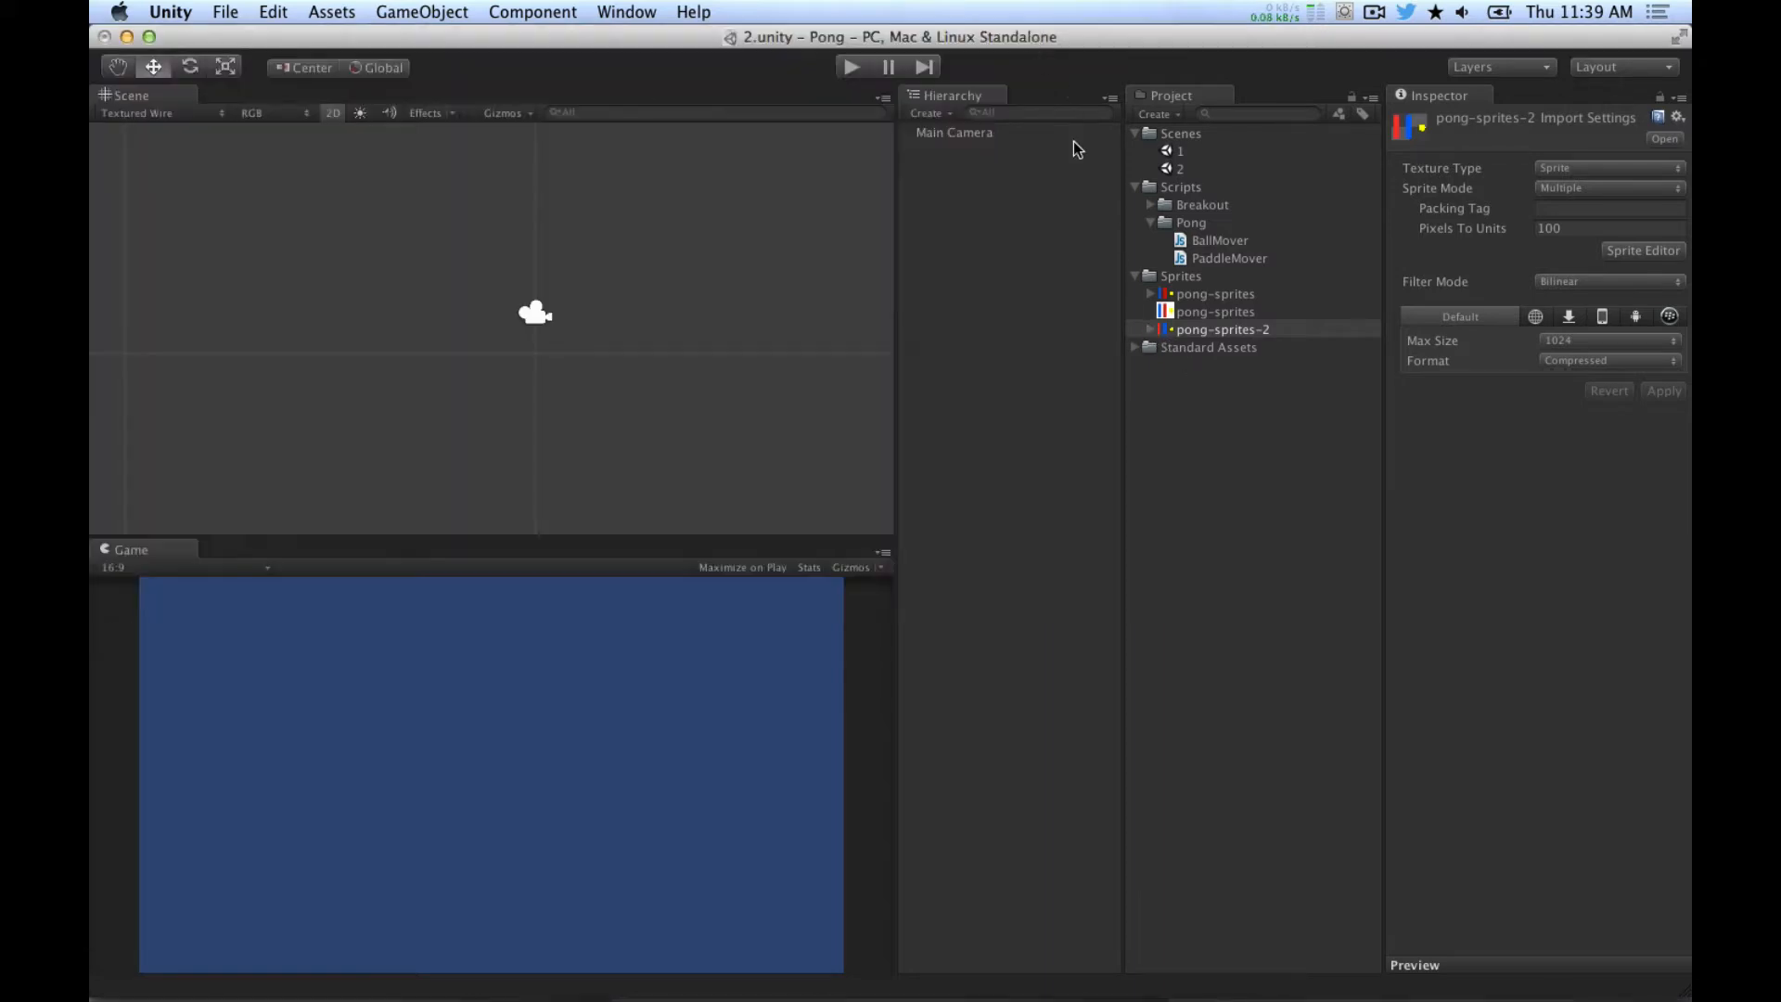
Step: Expand pong-sprites-2 in the project and examine each of its three sliced sprites
left_click(1149, 329)
left_click(1204, 350)
left_click(1210, 366)
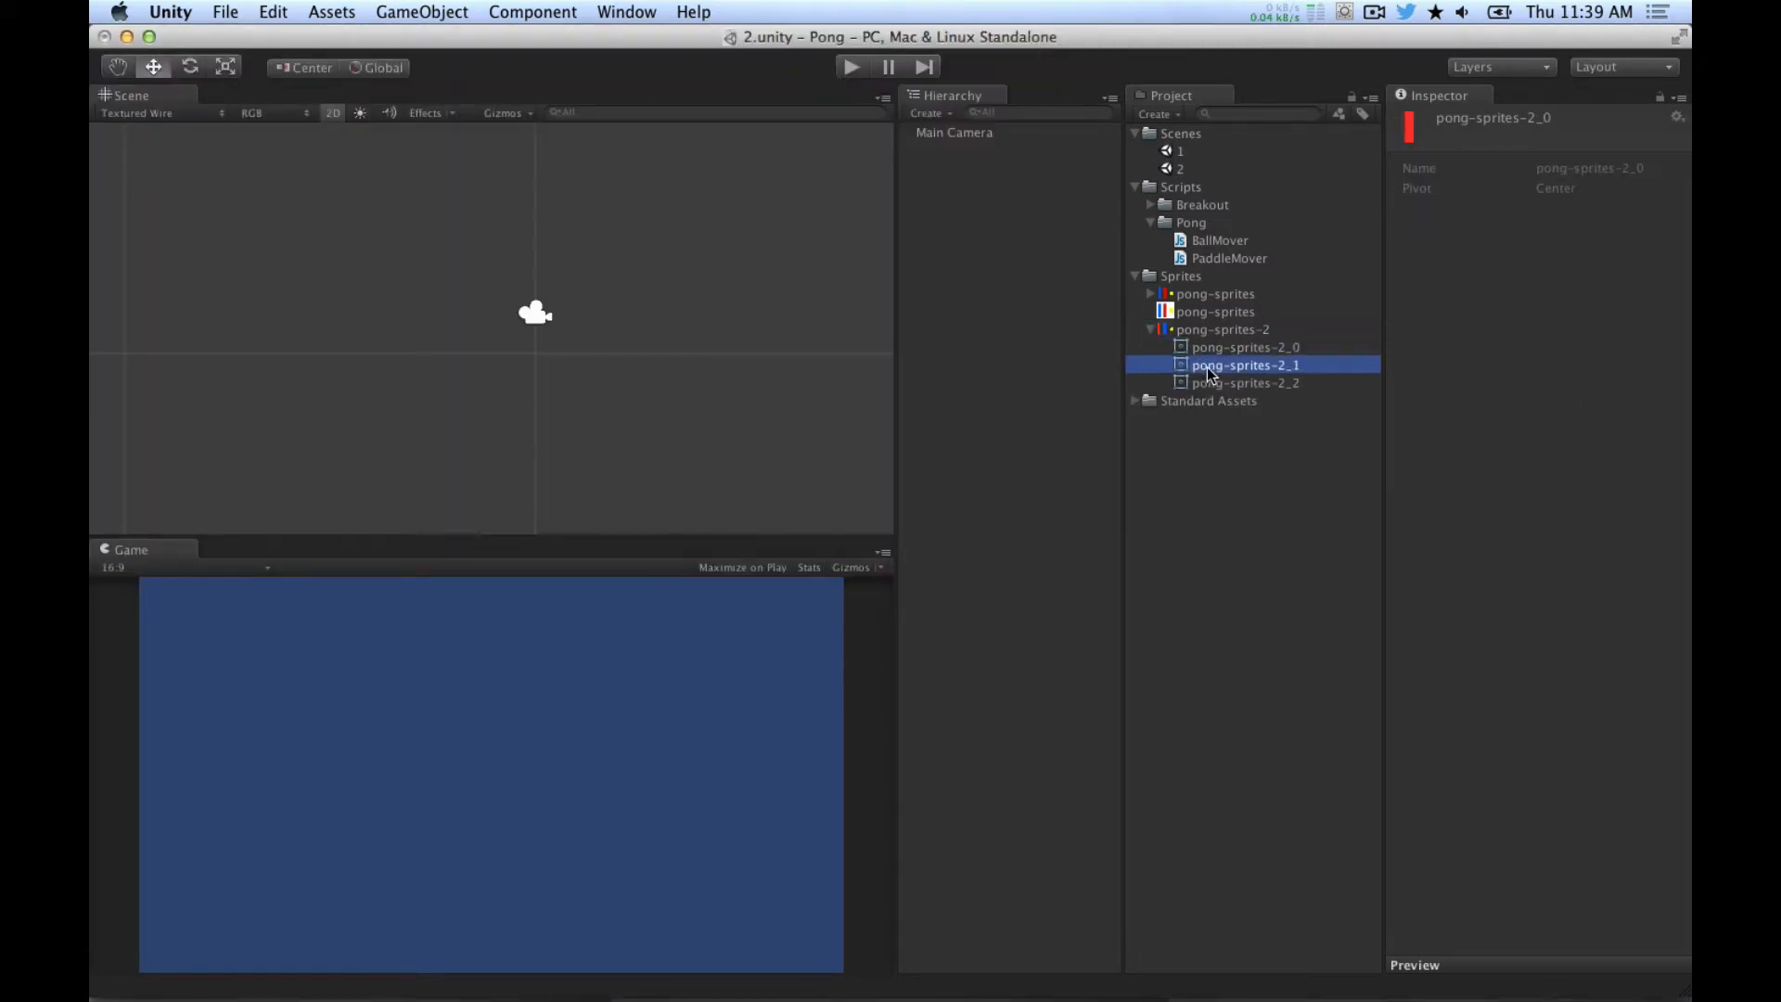
left_click(1216, 385)
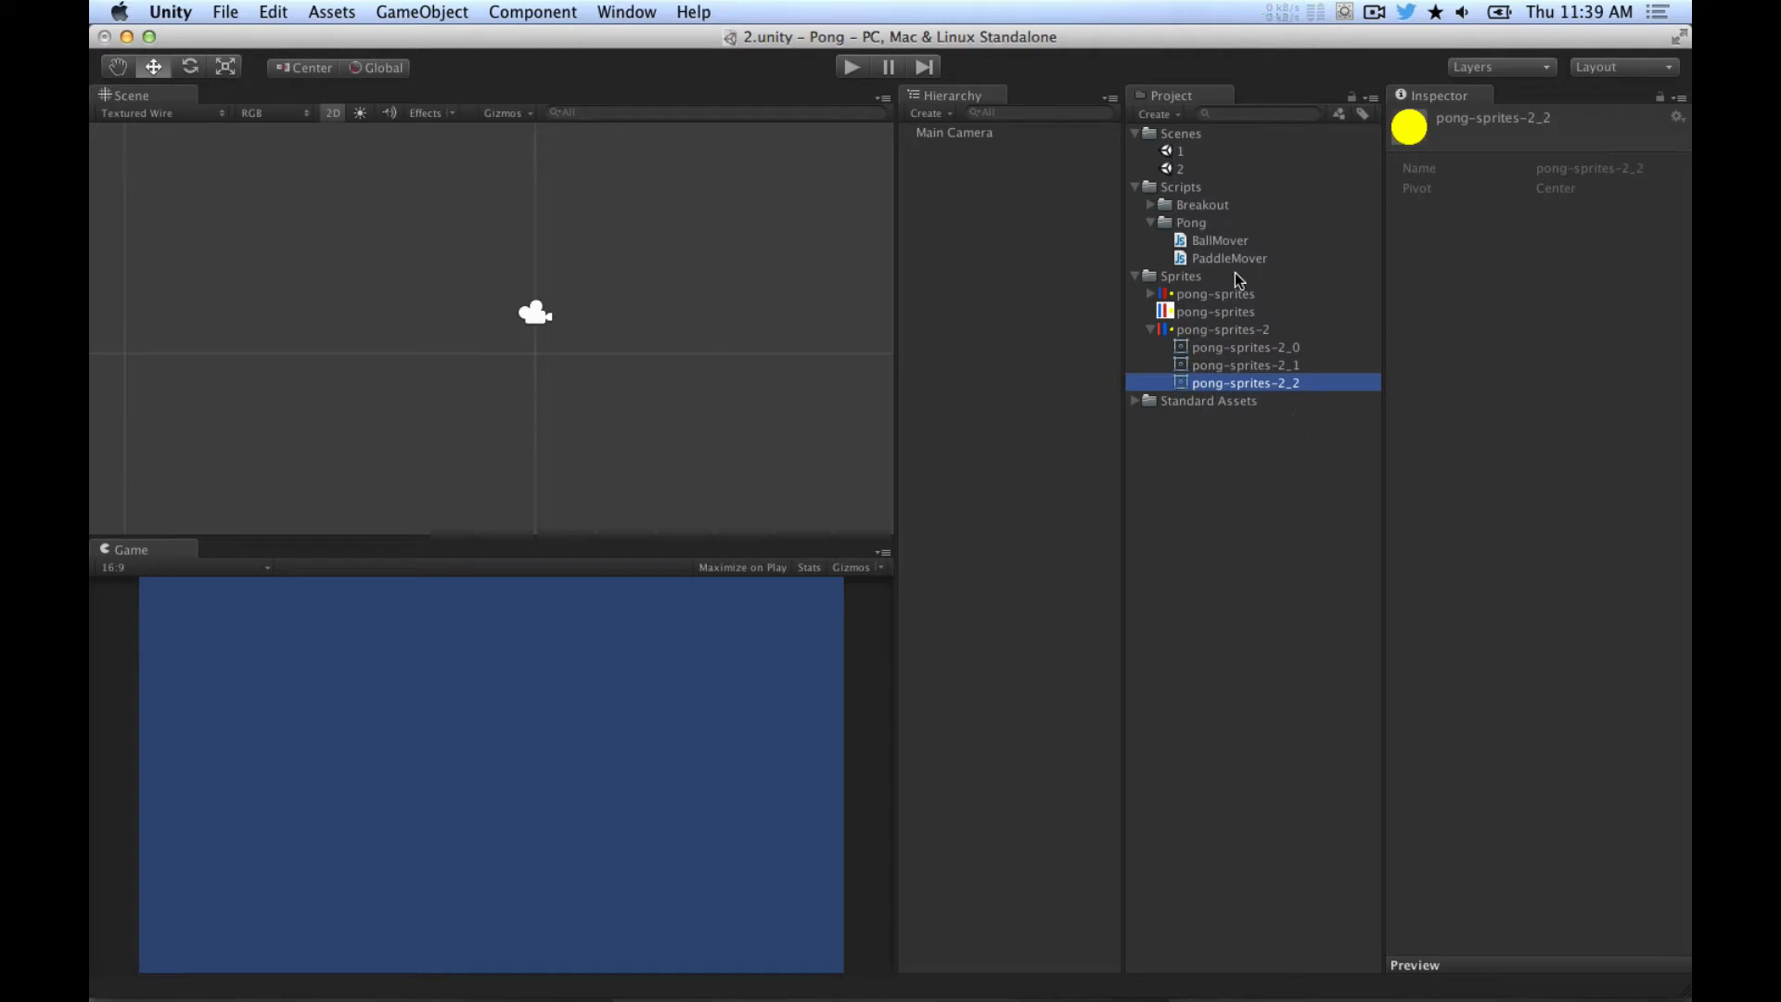
left_click(1234, 364)
left_click(1234, 348)
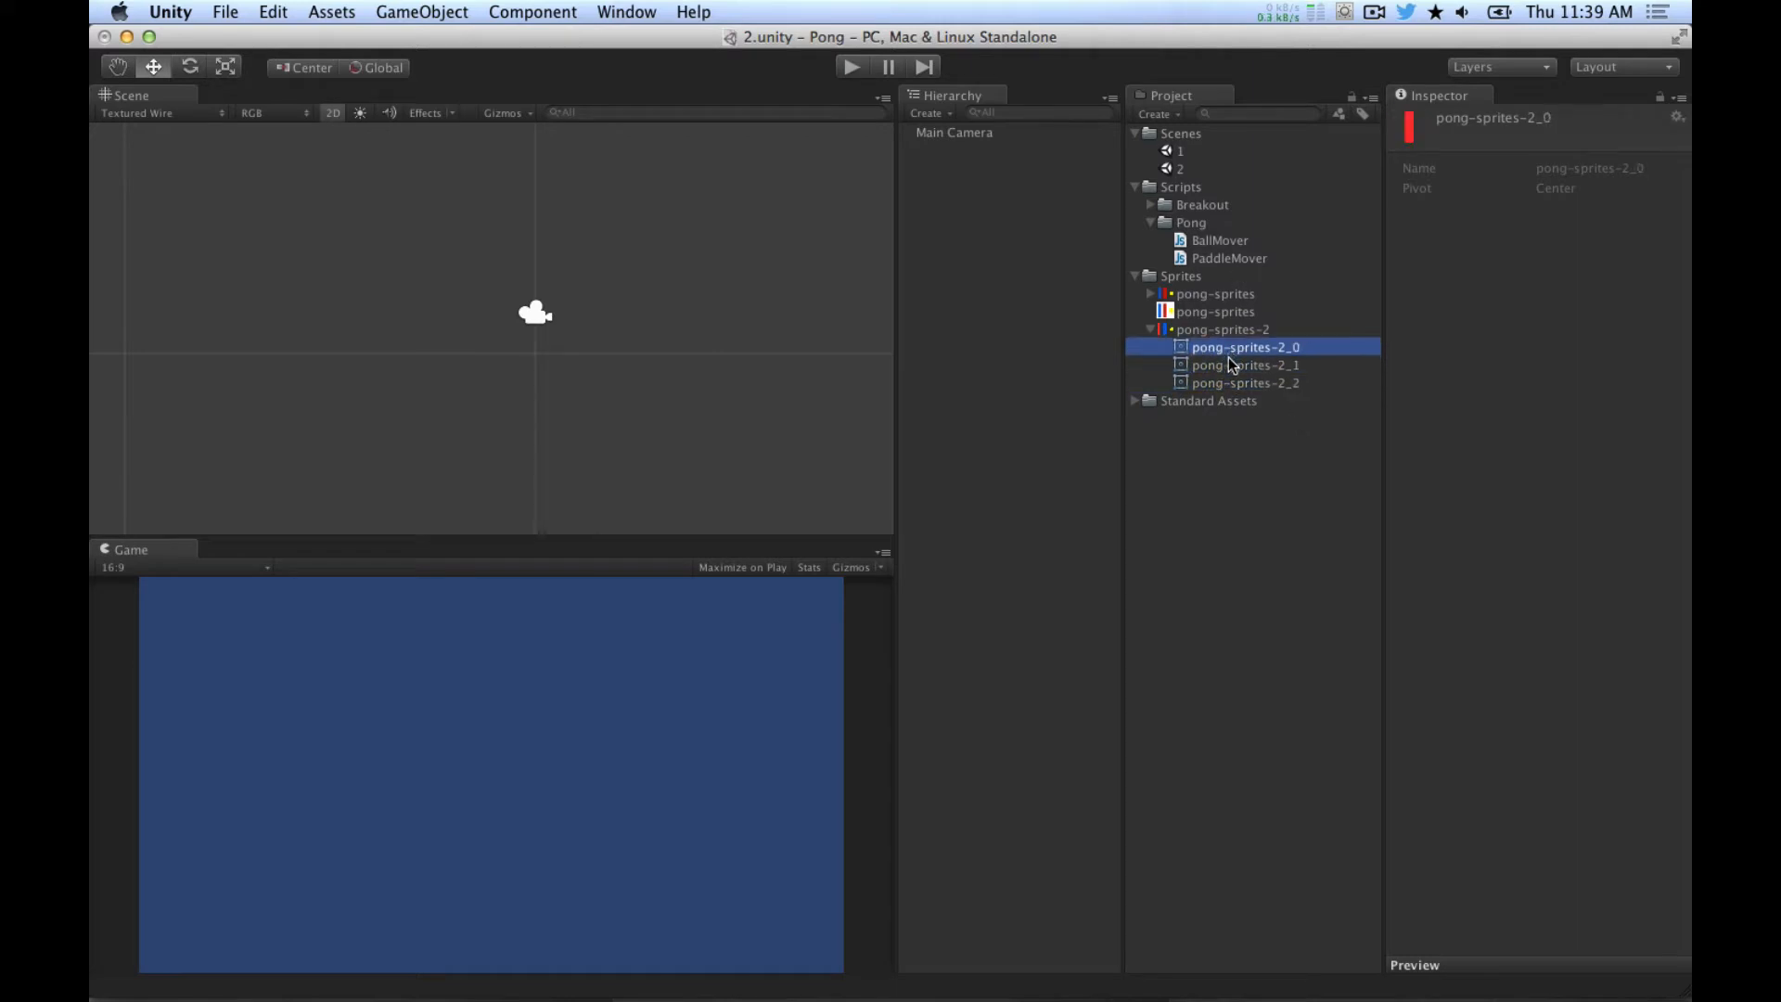
Step: Add the three sliced sprites to the hierarchy together, cancel the new animation, and move the red paddle to about X -4.16, Y 0.98
left_click(1233, 383, "shift")
left_click_drag(1234, 384, 1002, 321)
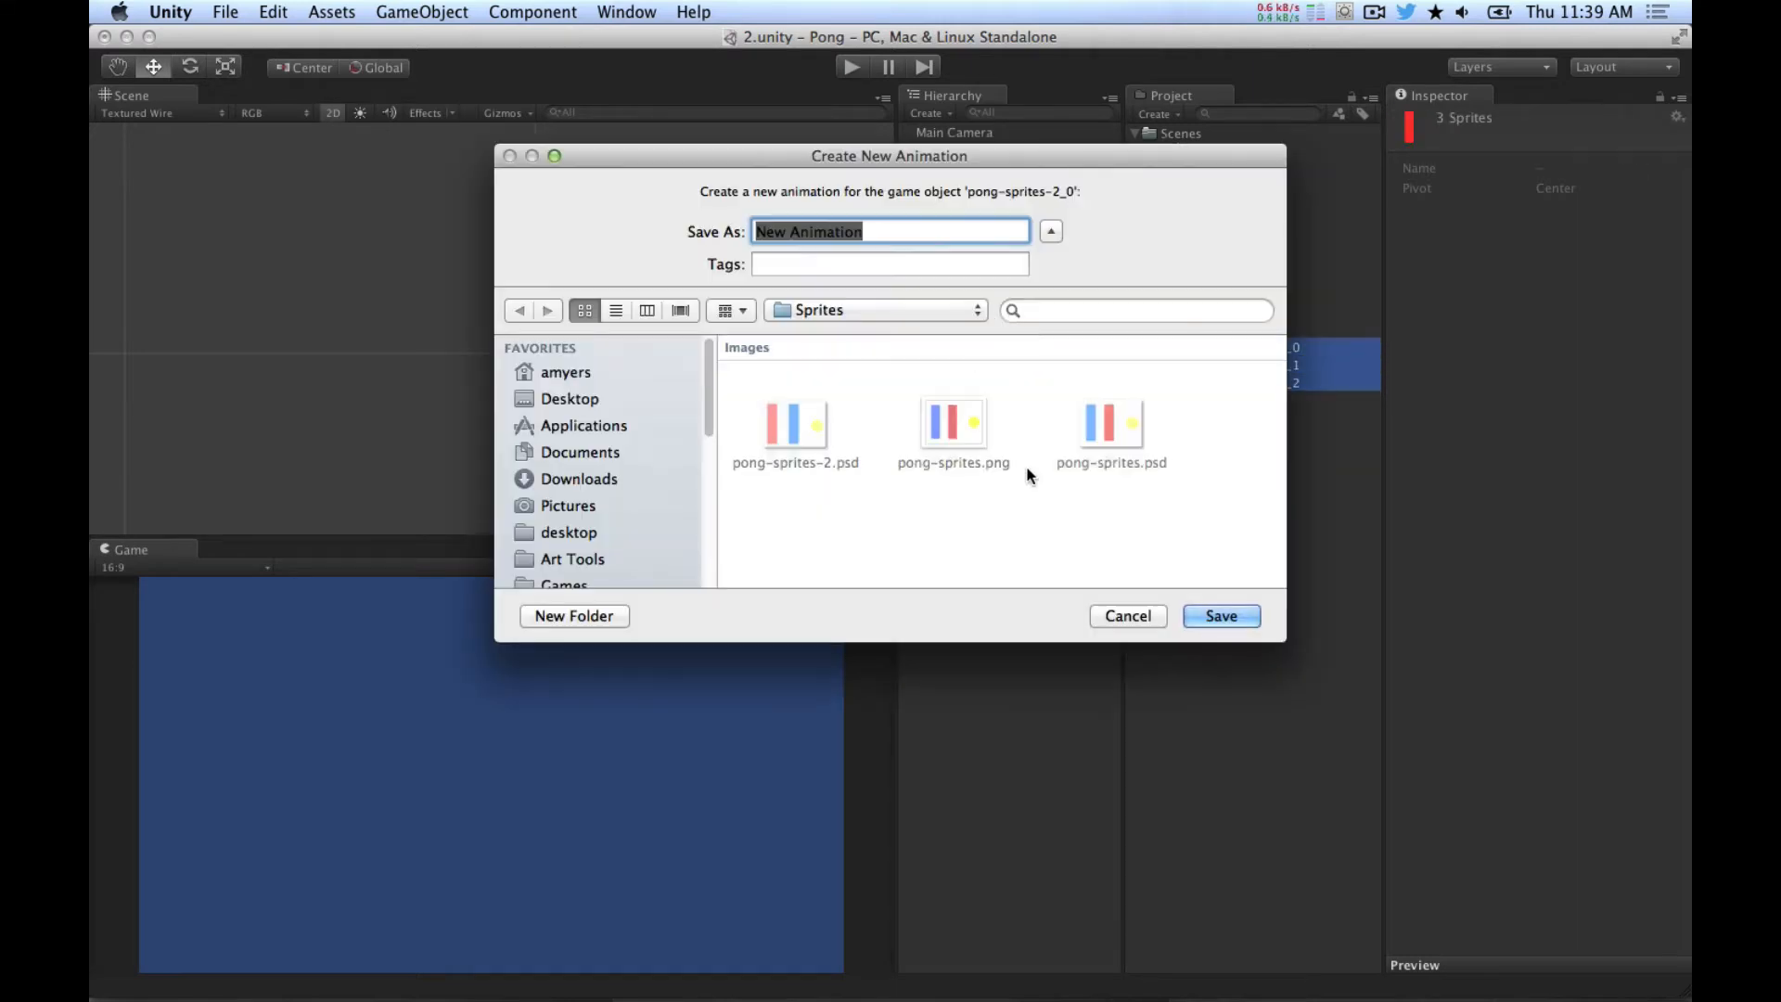
left_click(1128, 617)
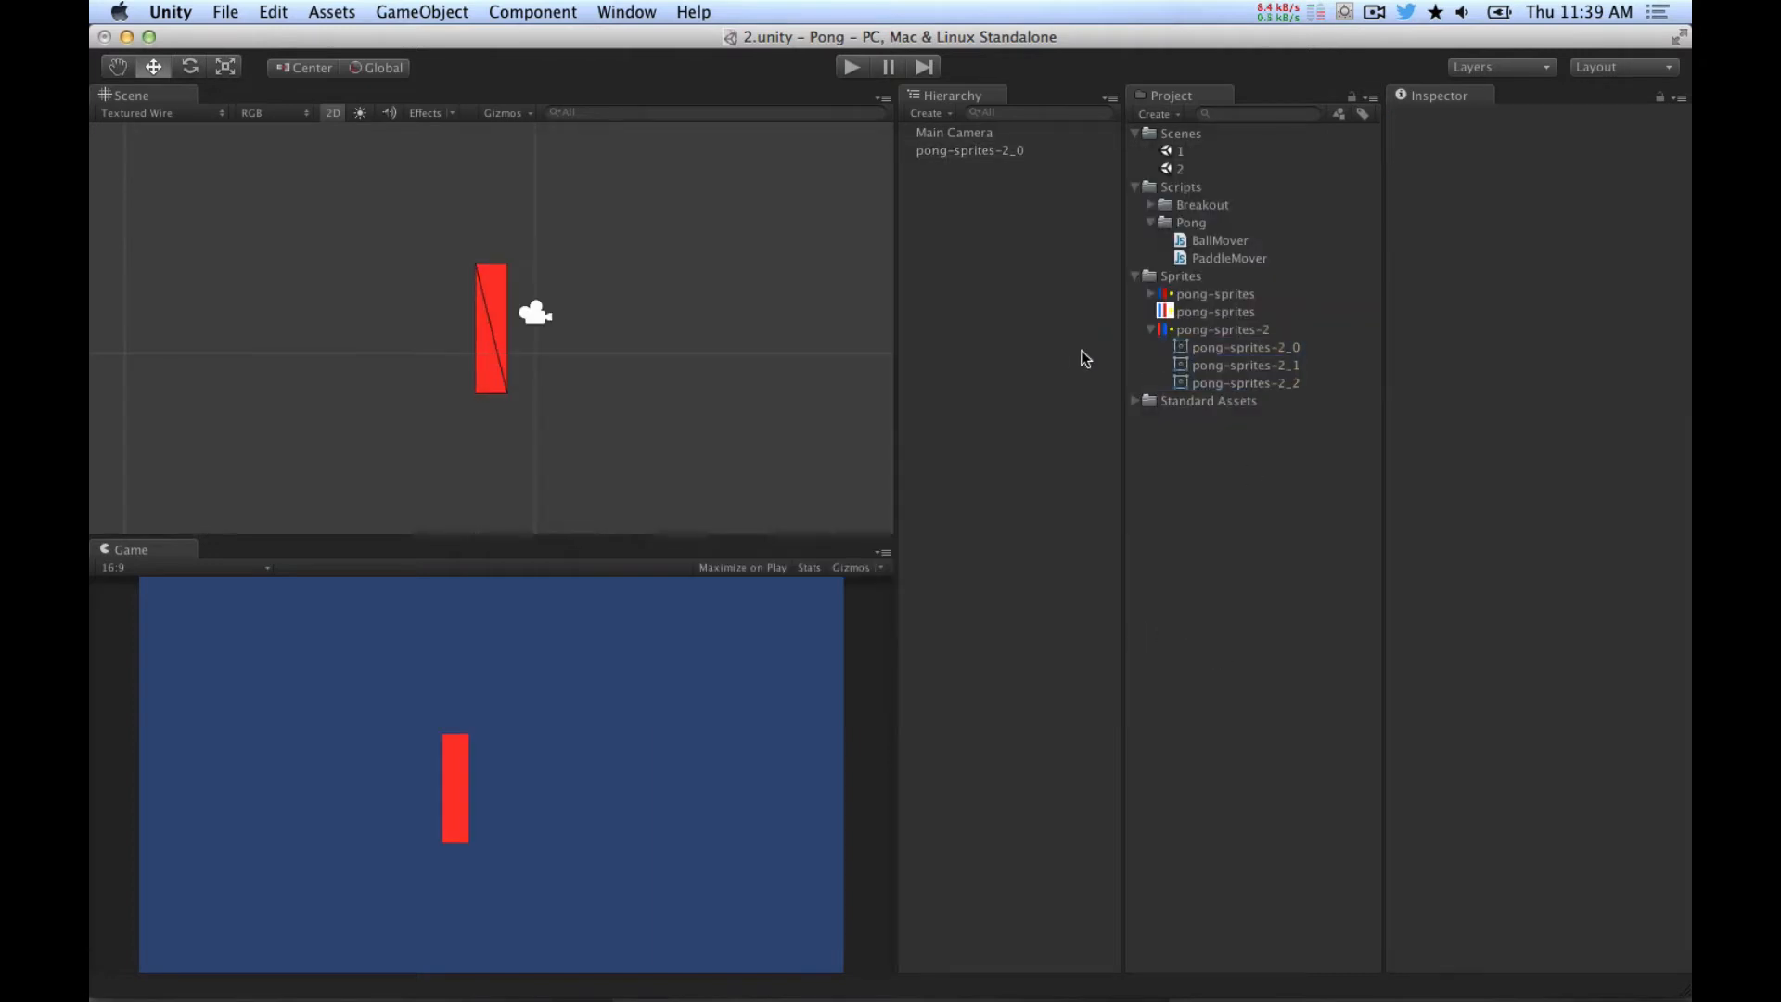
left_click_drag(500, 379, 372, 363)
Step: Add the blue paddle pong-sprites-2_1 and the ball pong-sprites-2_2 to the hierarchy as separate objects
left_click(1239, 348)
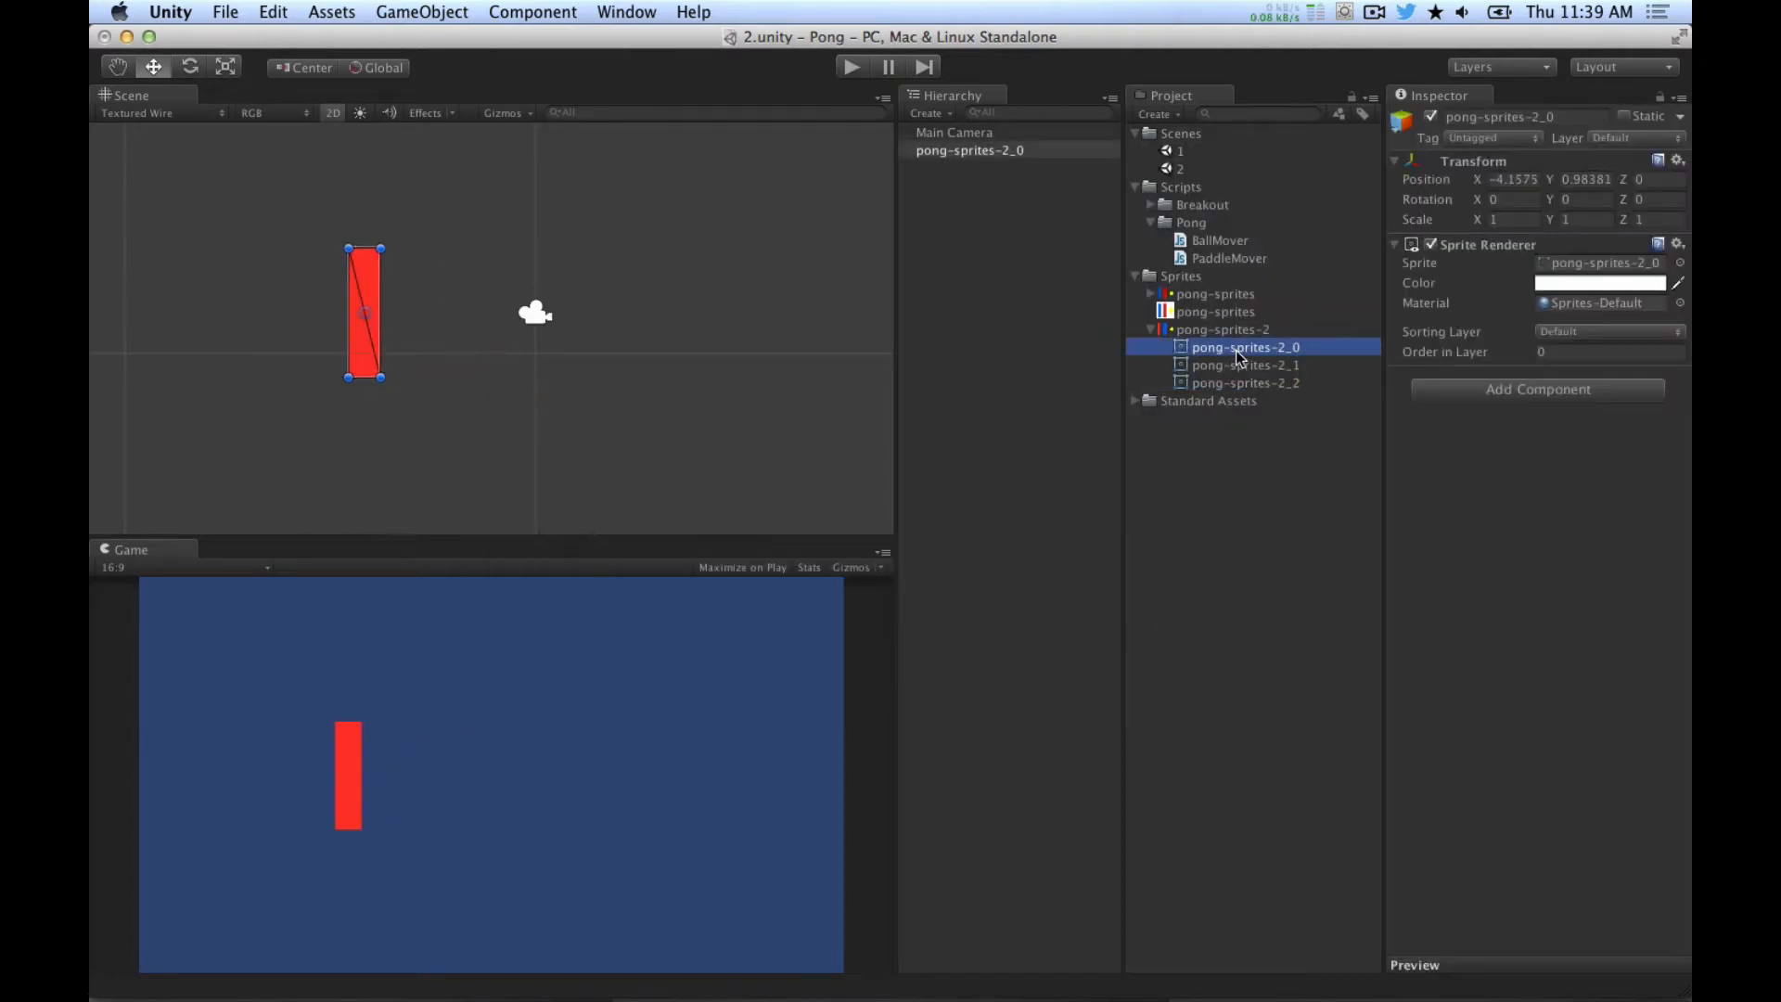
left_click(1239, 368)
left_click_drag(1238, 368, 1011, 326)
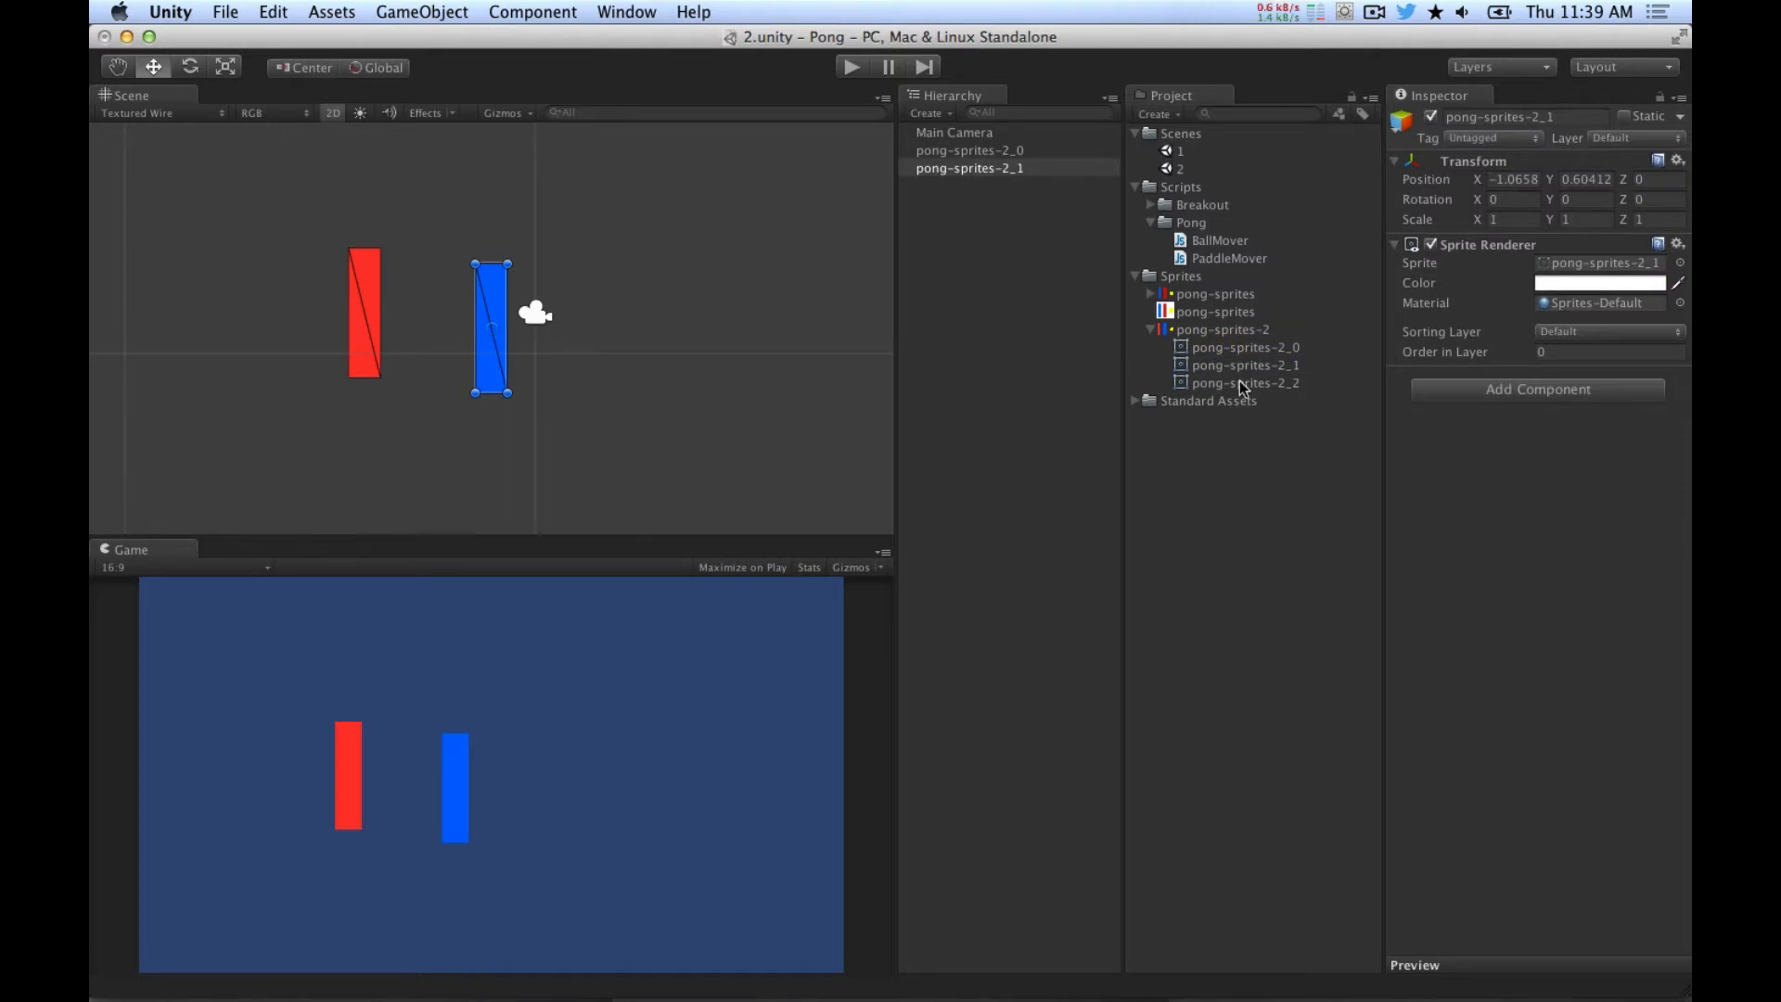
left_click_drag(1243, 383, 970, 332)
Step: Arrange the blue paddle at about X 4.36, Y 0.74, the red paddle at X -4.13, Y 0.88, and the ball at X 0.07, Y 0.98
left_click_drag(492, 326, 768, 311)
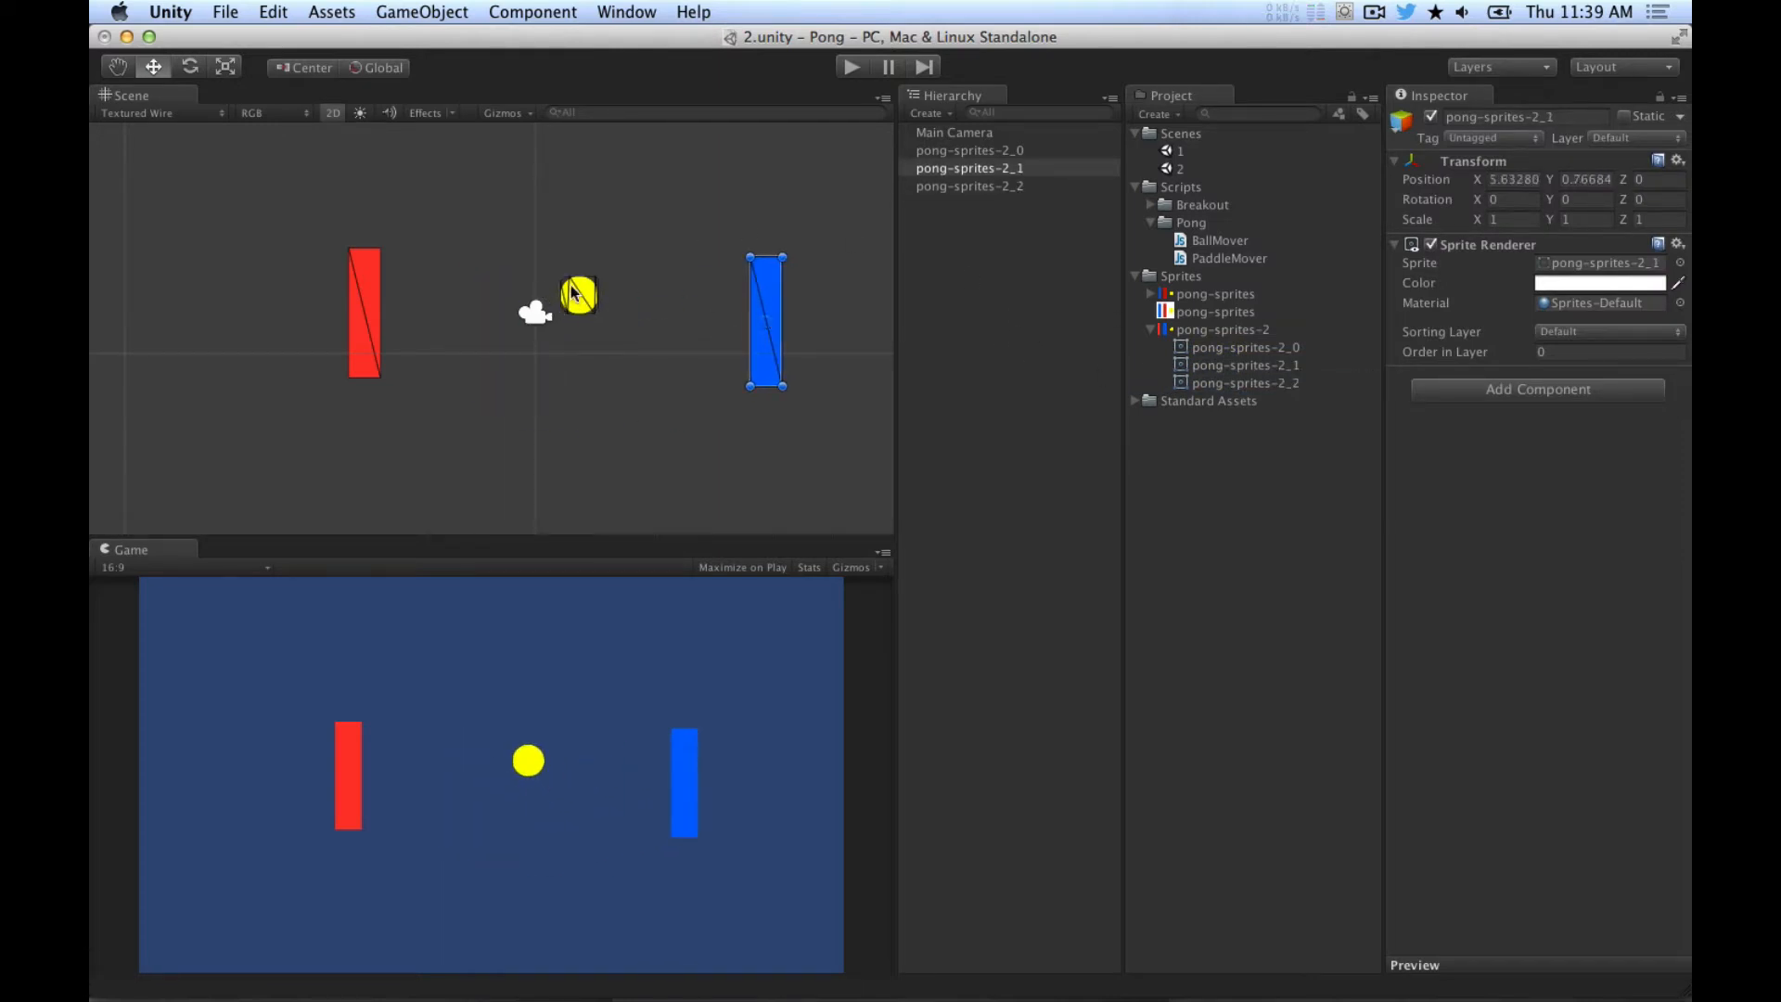
left_click_drag(570, 286, 525, 281)
left_click_drag(768, 311, 716, 312)
left_click_drag(532, 295, 537, 295)
mouse_move(362, 281)
left_mouse_down()
mouse_move(353, 316)
mouse_move(371, 299)
left_mouse_up()
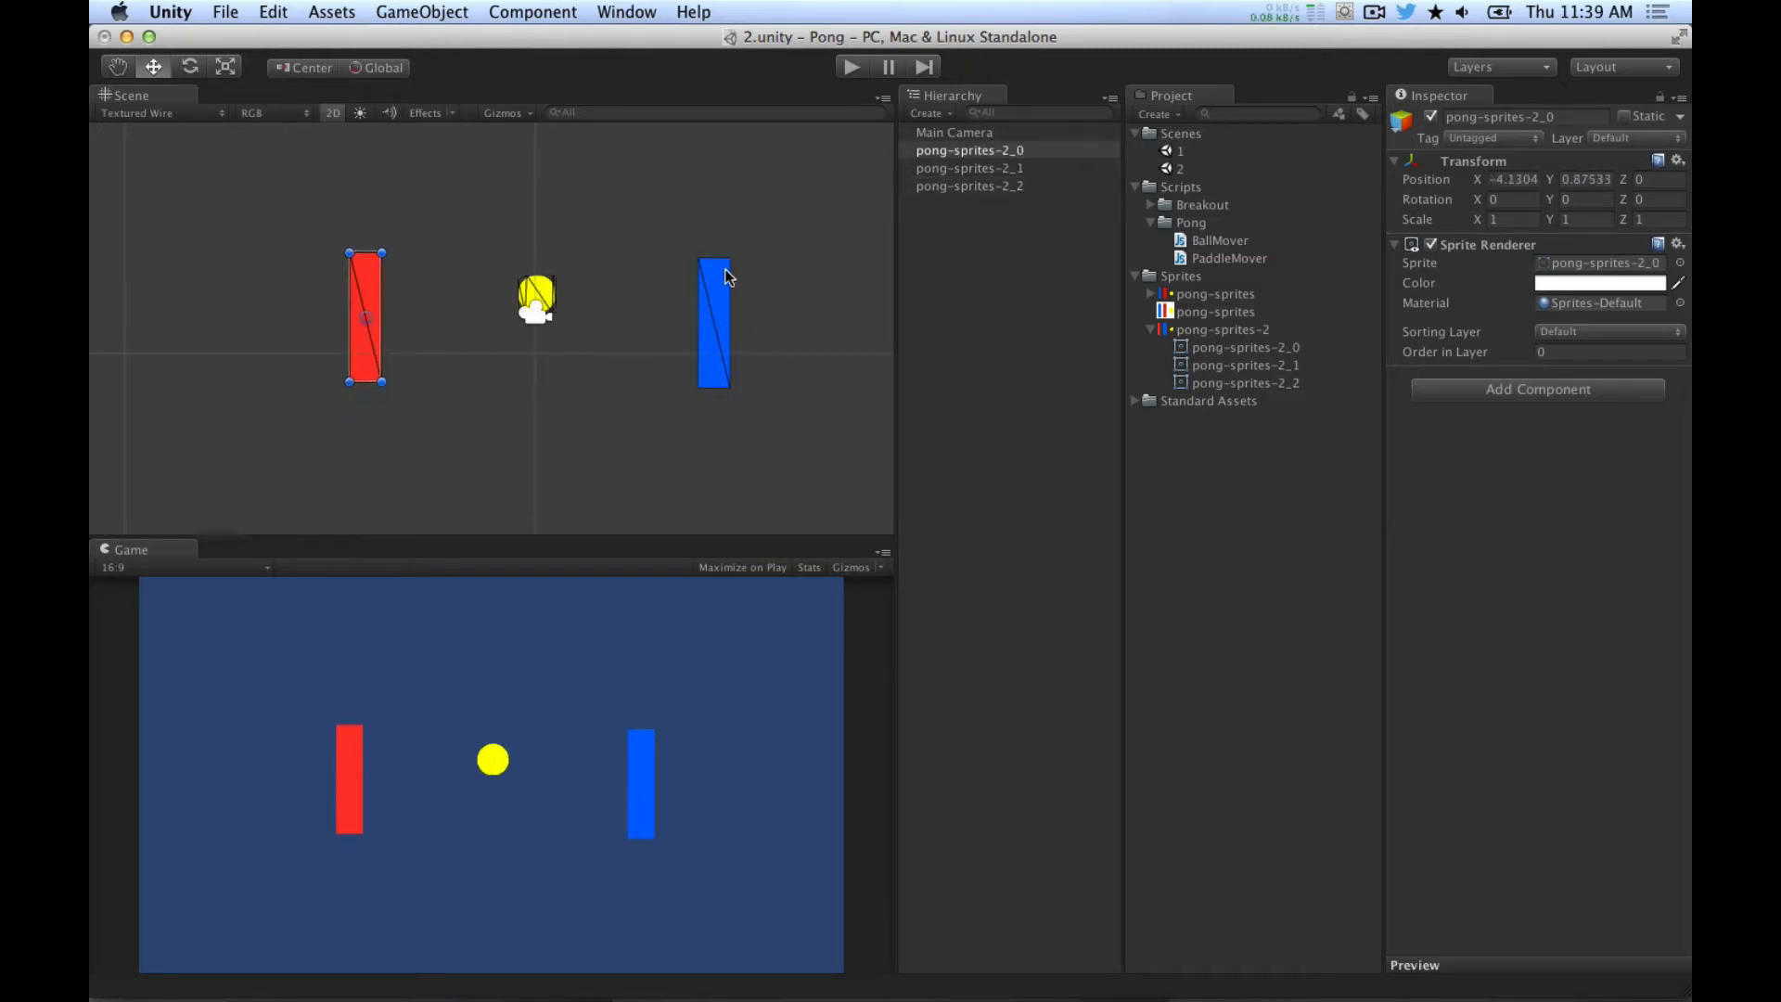
left_click(1016, 187)
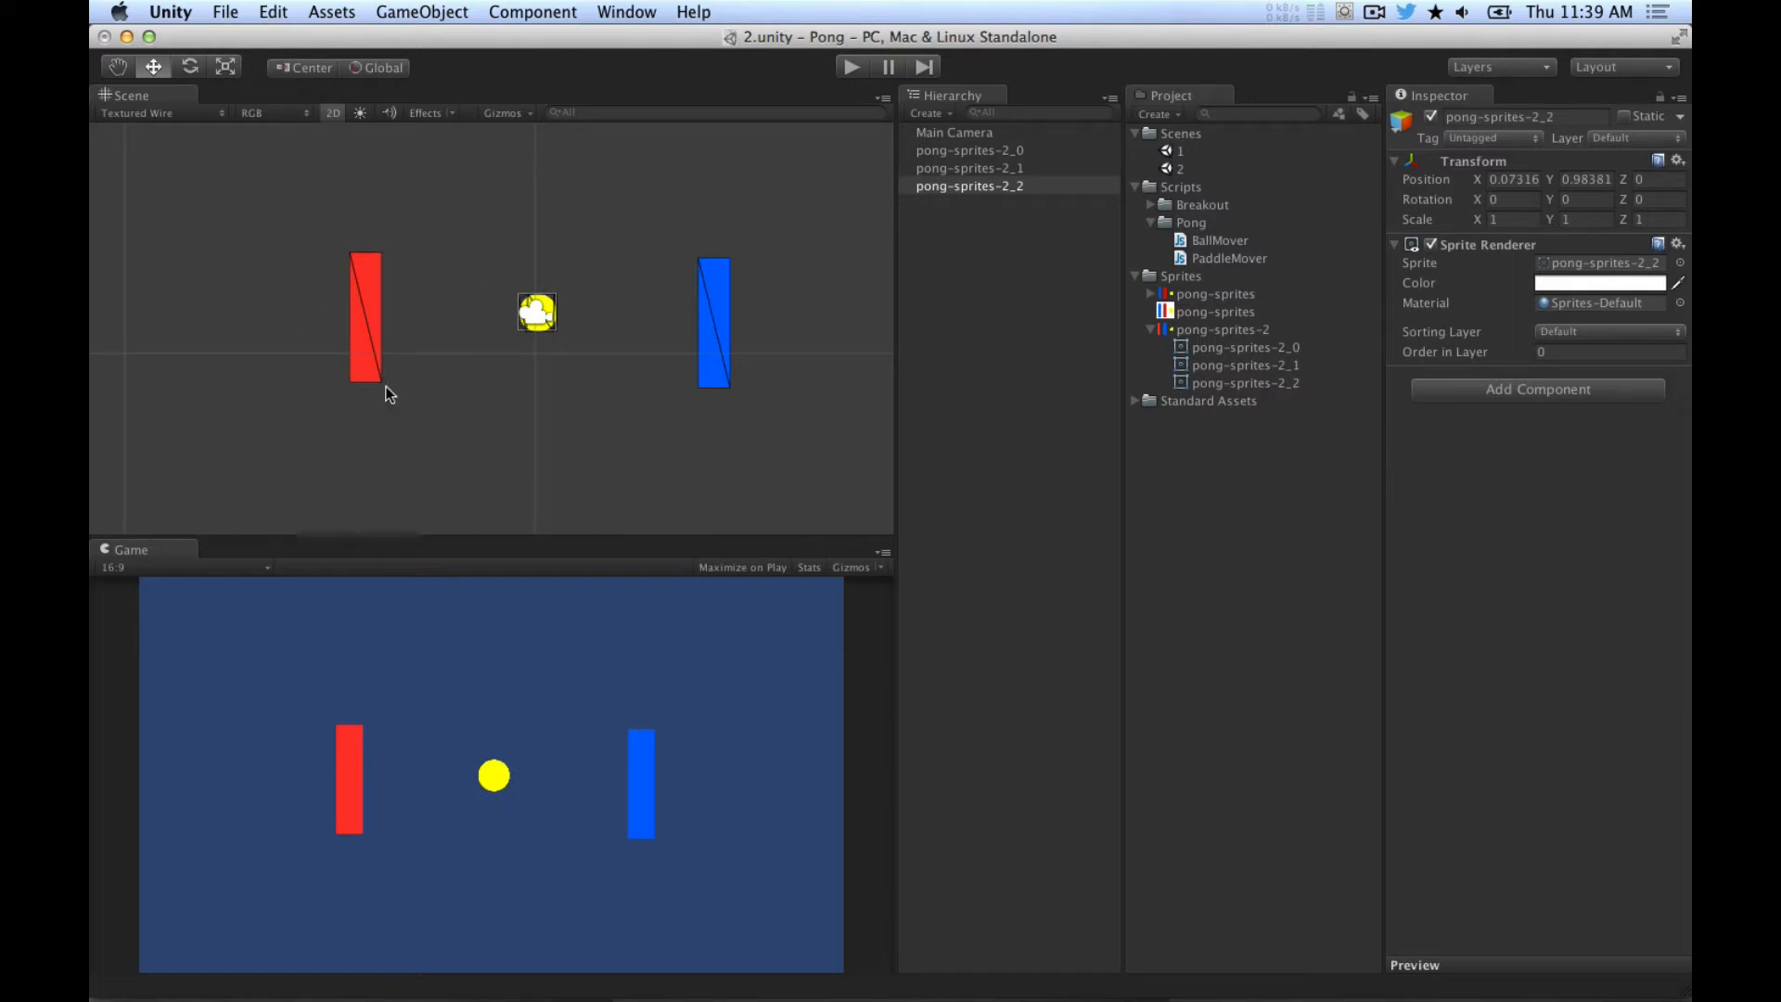
Step: Set the blue paddle's X position to 0
left_click(714, 335)
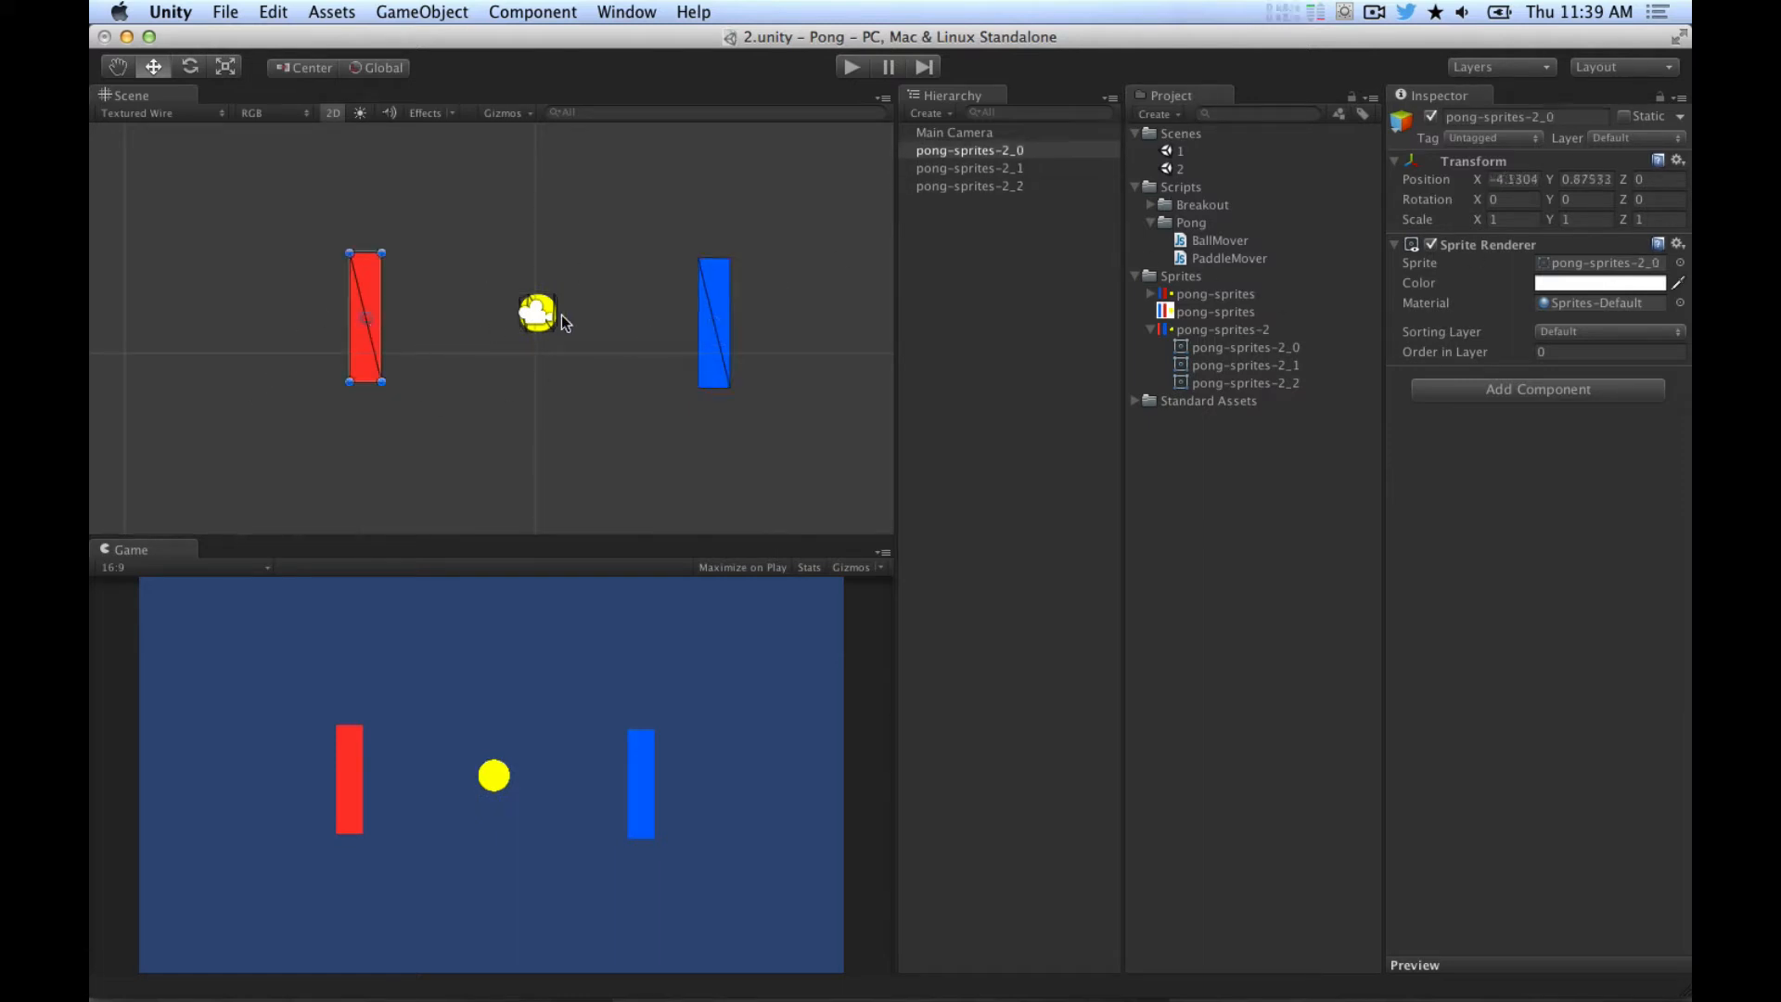
left_click(555, 316)
left_click(708, 337)
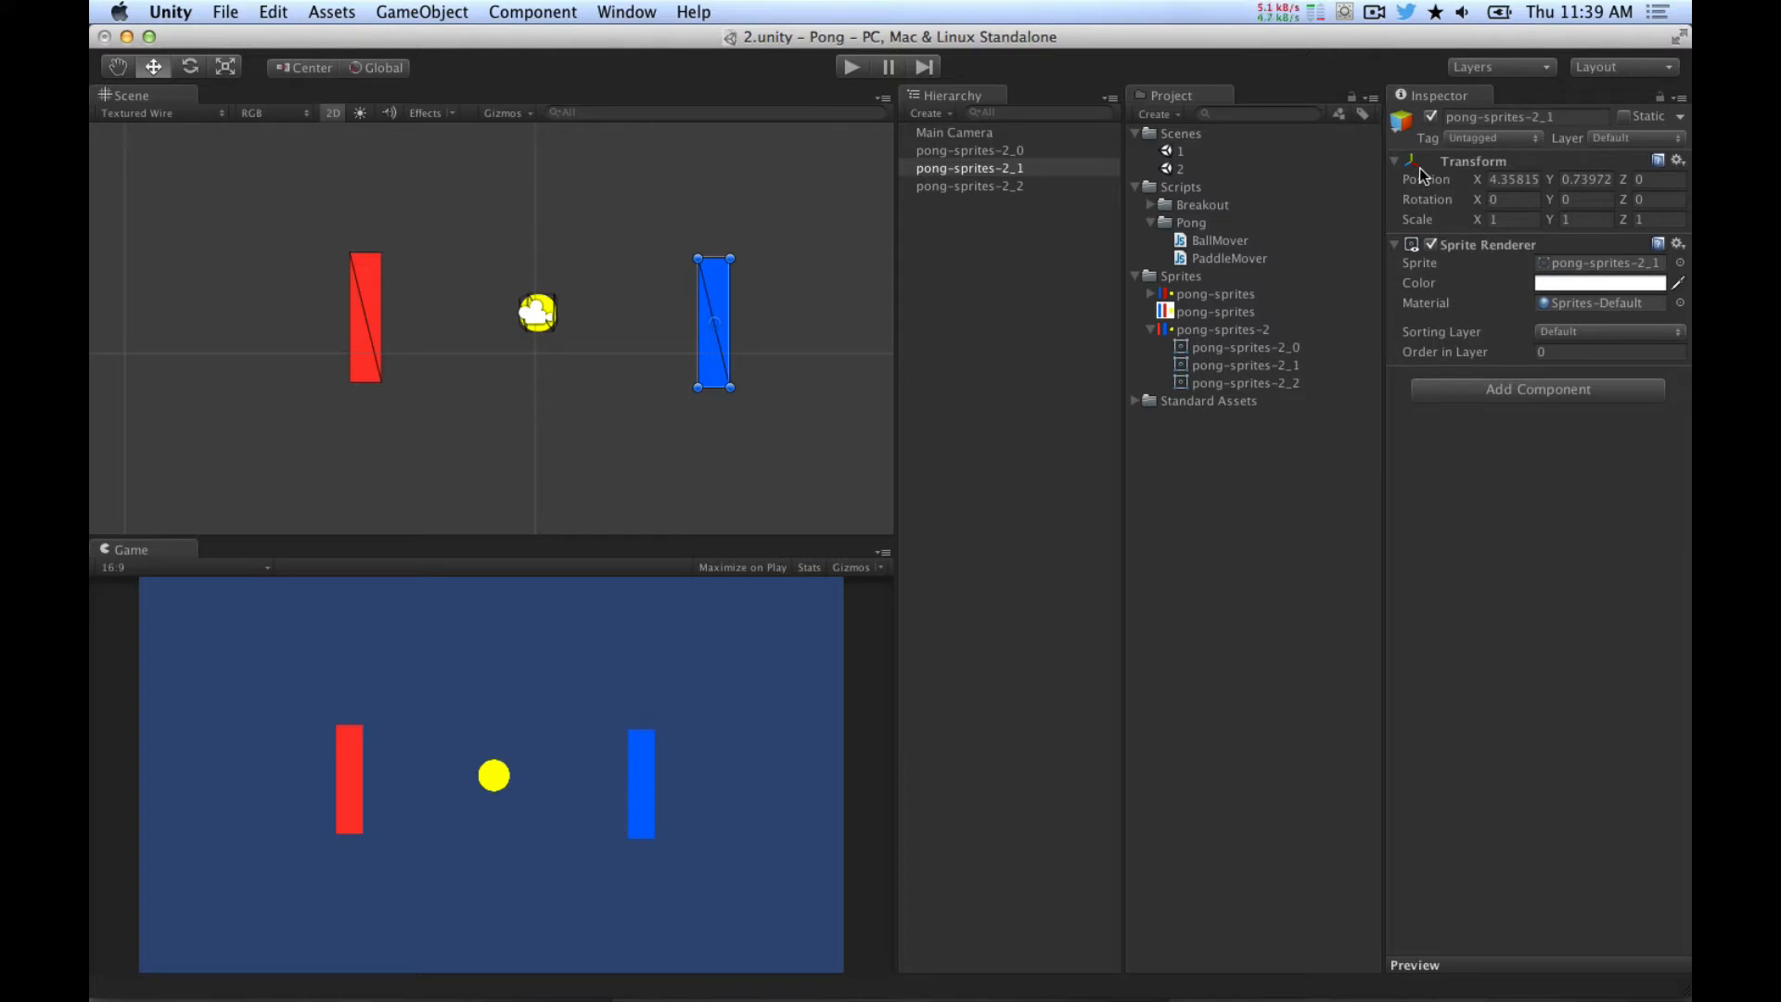
left_click(1503, 180)
type("0")
key("Tab")
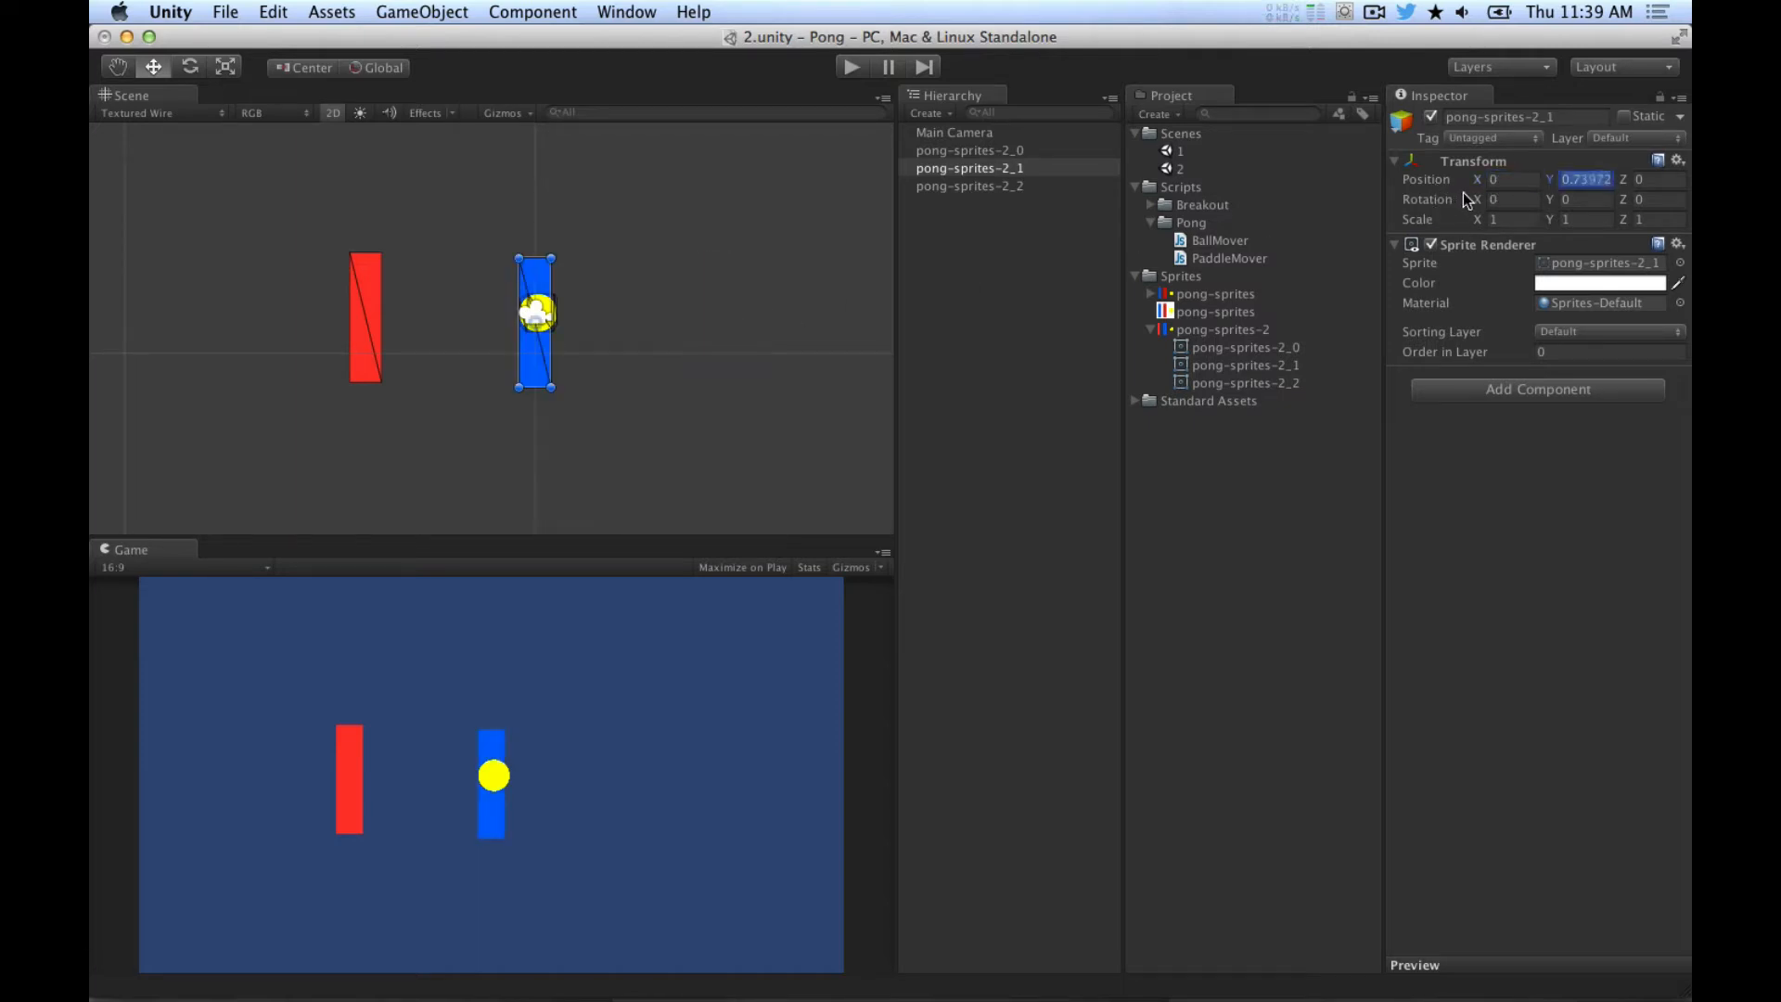
Step: Set the blue paddle's Y position to 0 and move the paddle to about X 5.34, Y -0.03
type("0")
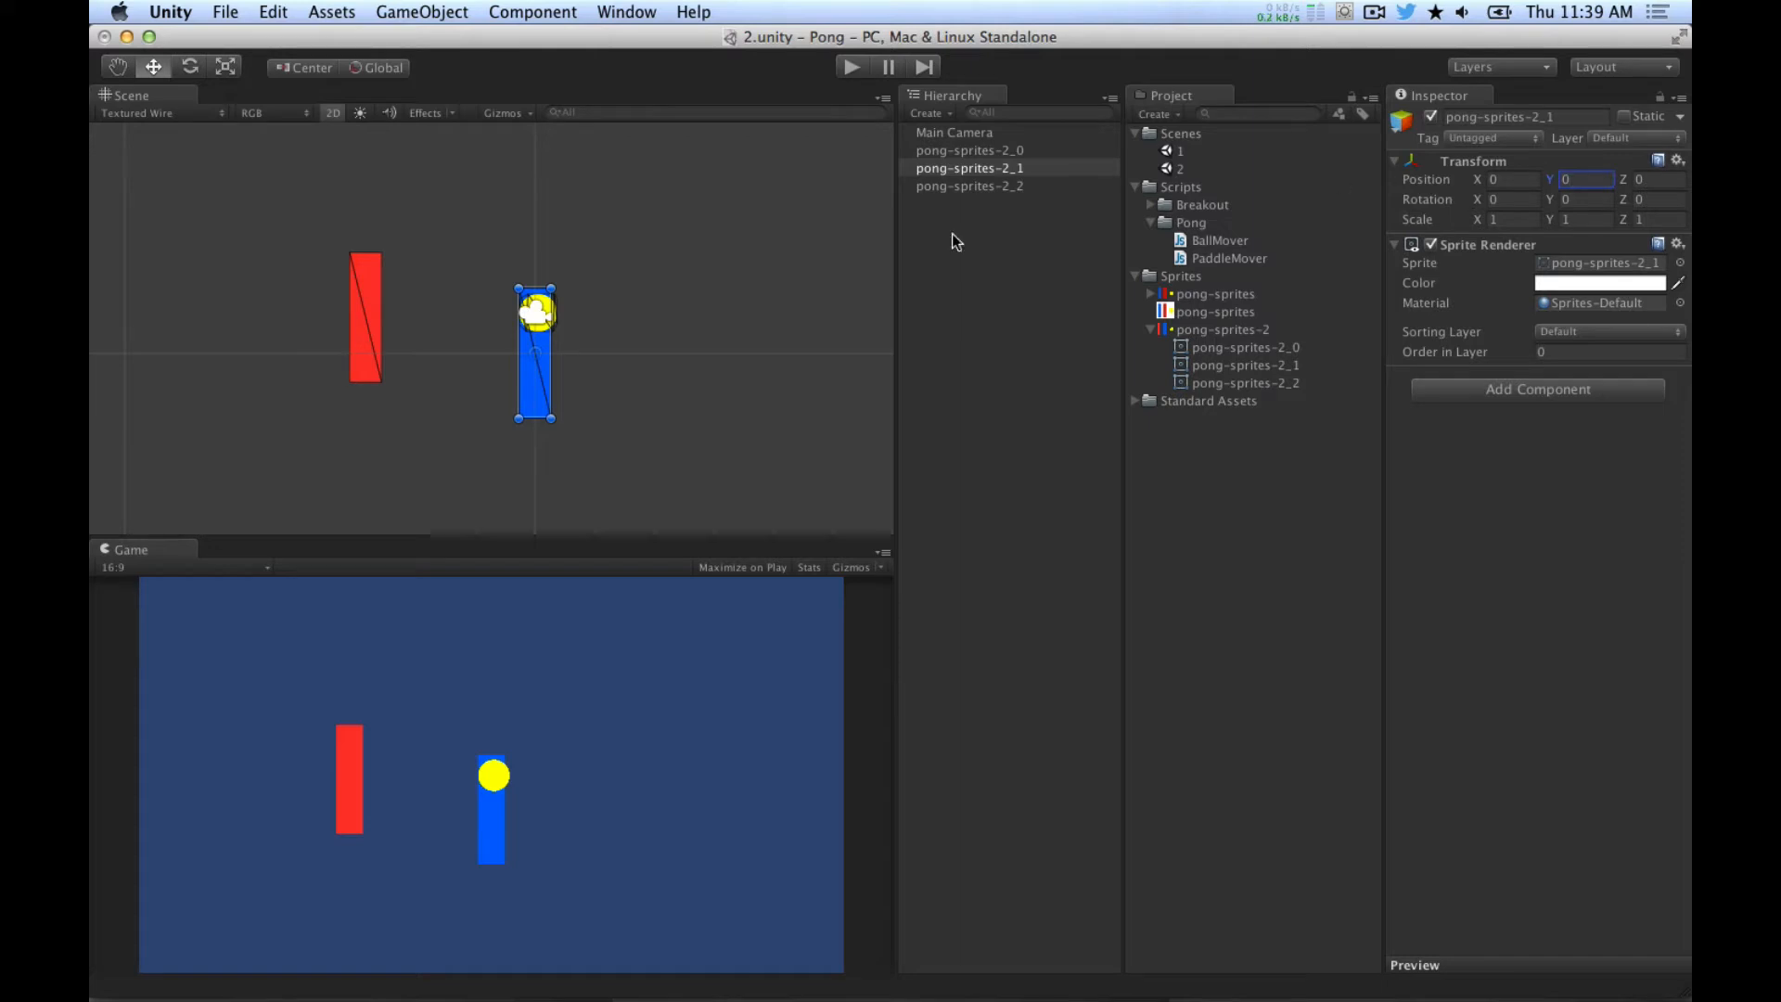
left_click(540, 332)
mouse_move(539, 381)
left_mouse_down()
mouse_move(638, 386)
mouse_move(540, 384)
left_mouse_up()
left_click_drag(690, 377, 760, 381, "shift")
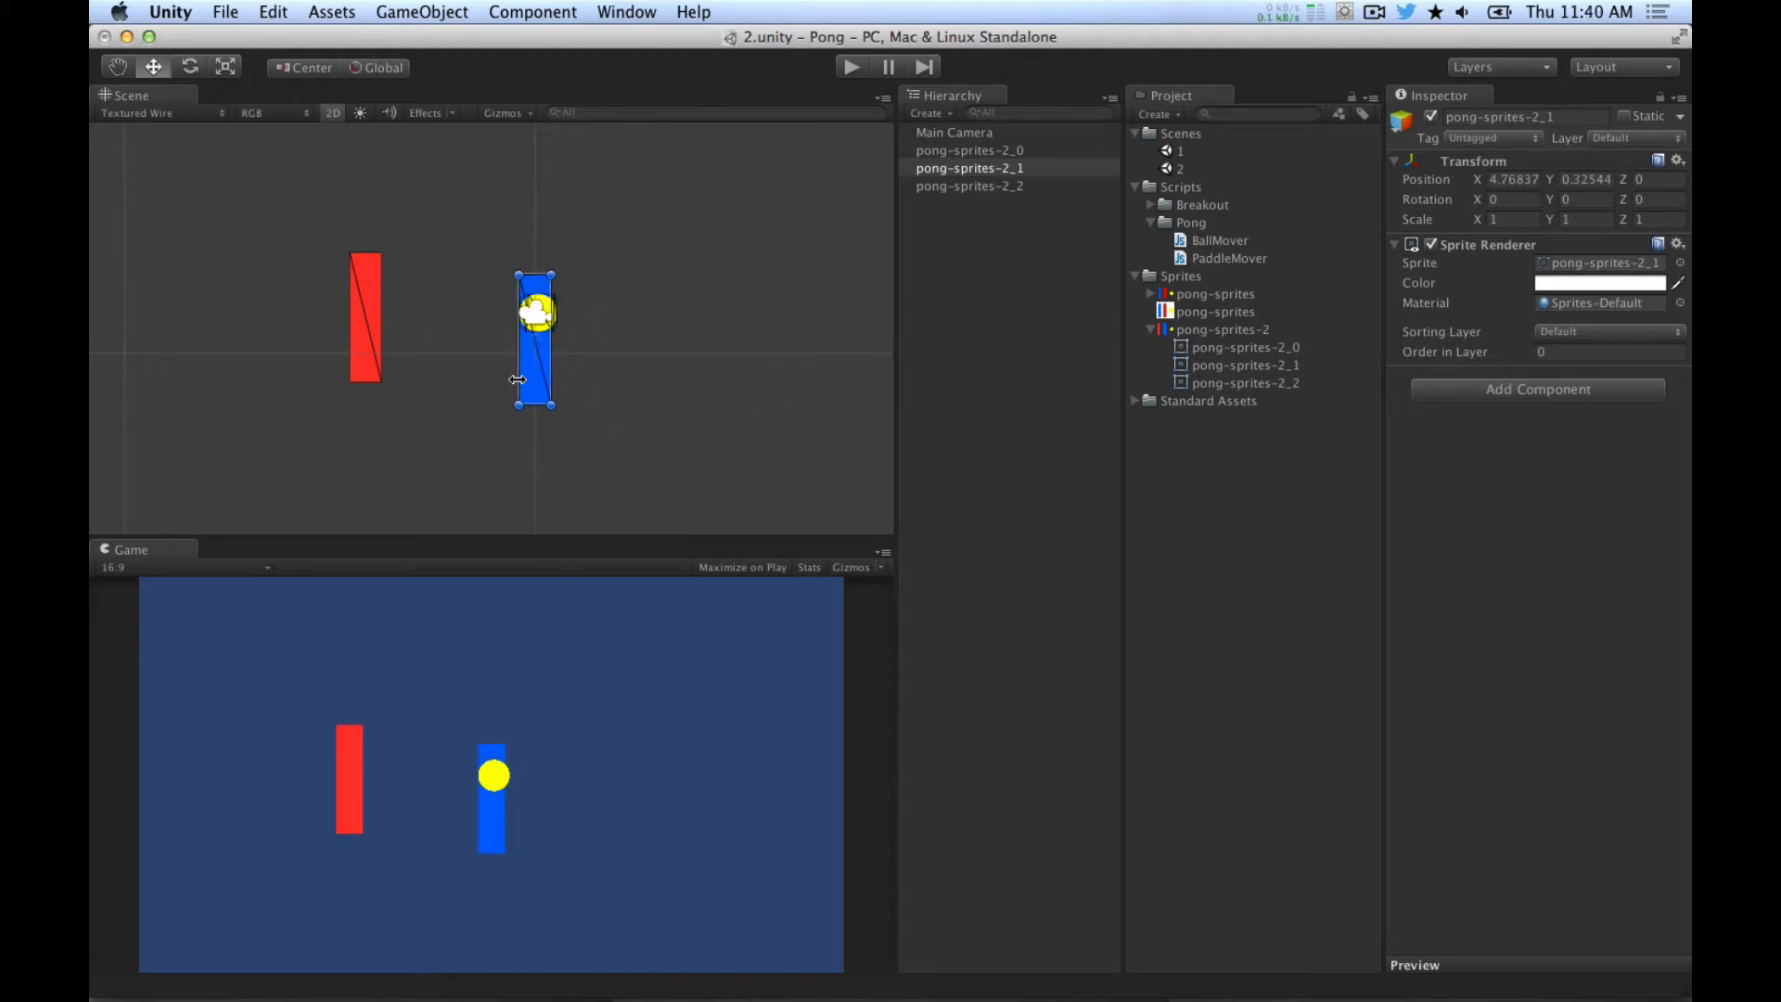
left_click_drag(536, 386, 754, 395)
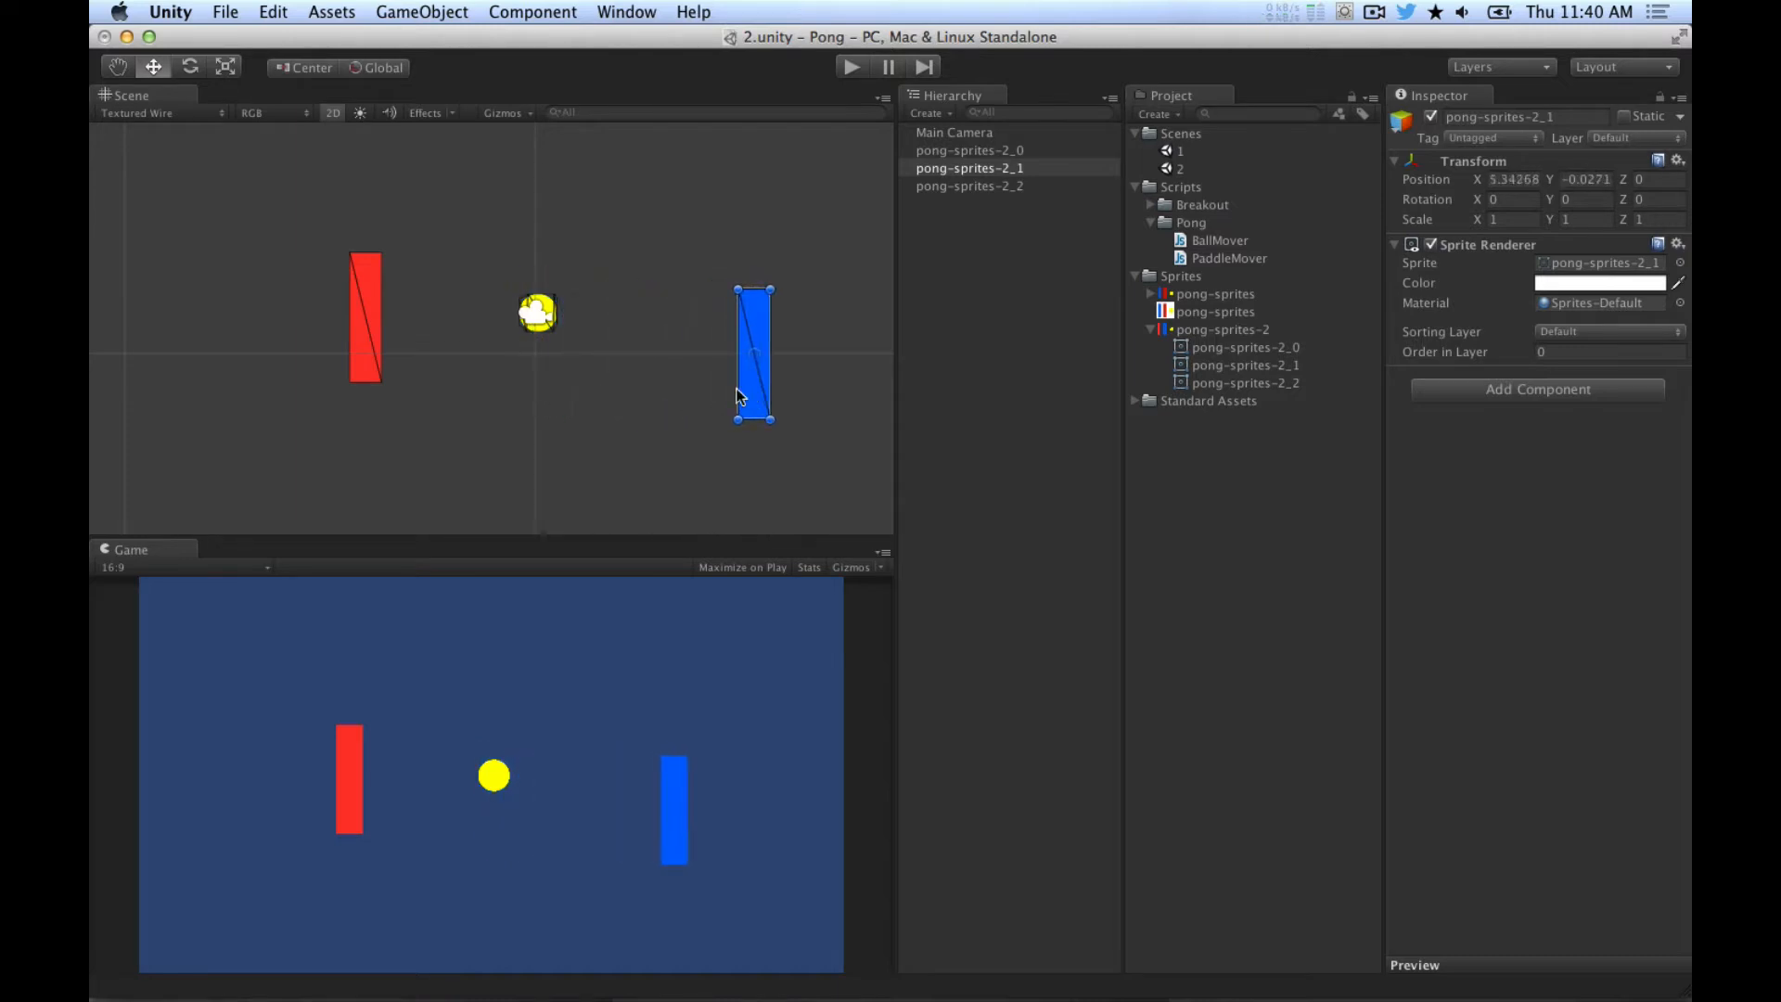
Step: Rename the ball object in the hierarchy to pong-sprites-2_ball
left_click(537, 311)
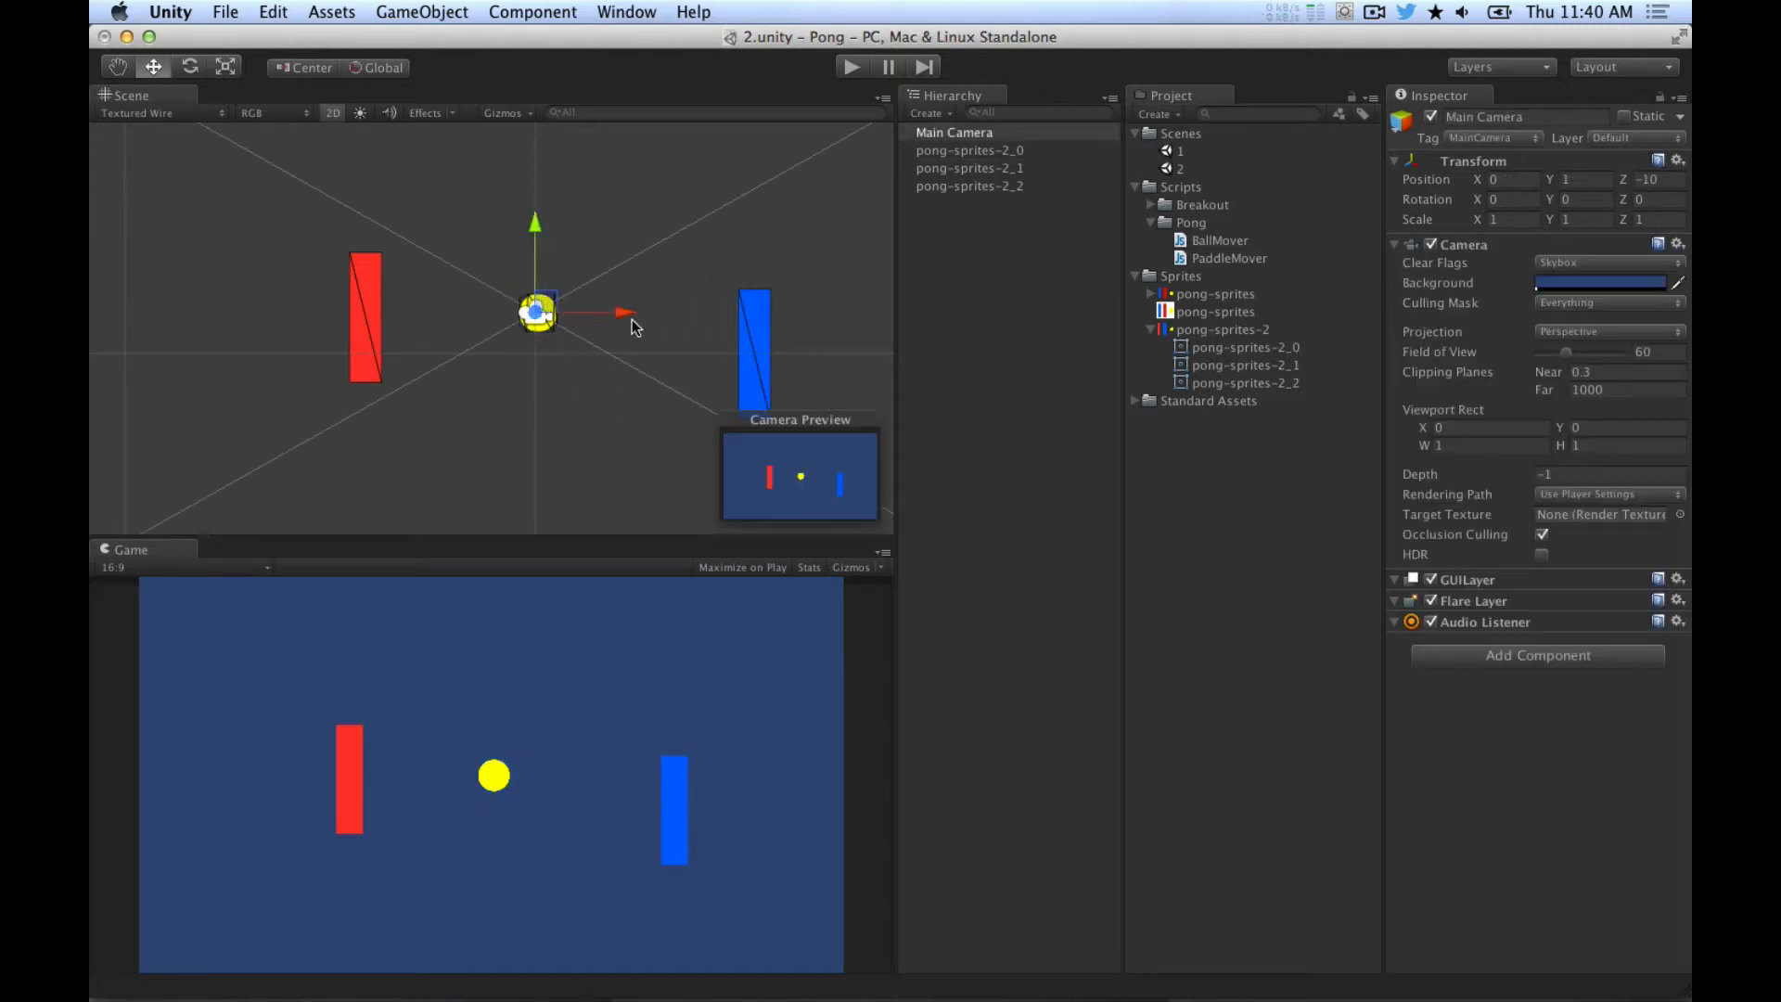
left_click(536, 340)
left_click(1018, 168)
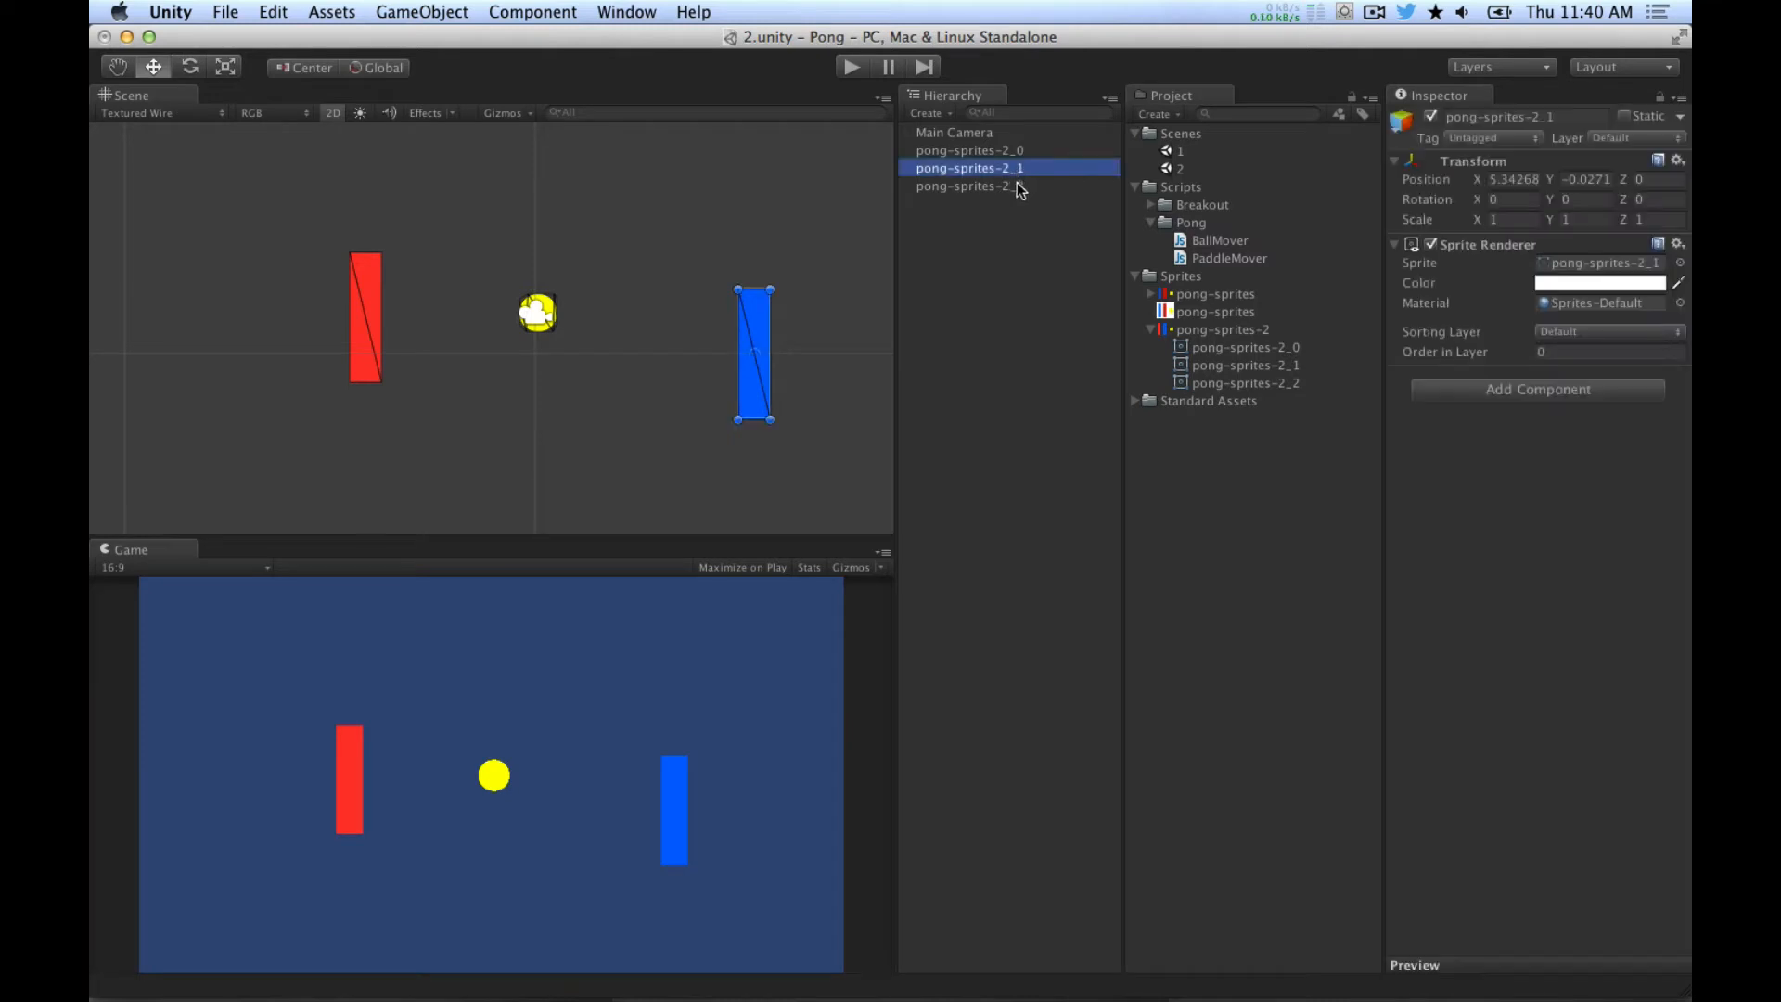
left_click(1015, 185)
left_click(1014, 186)
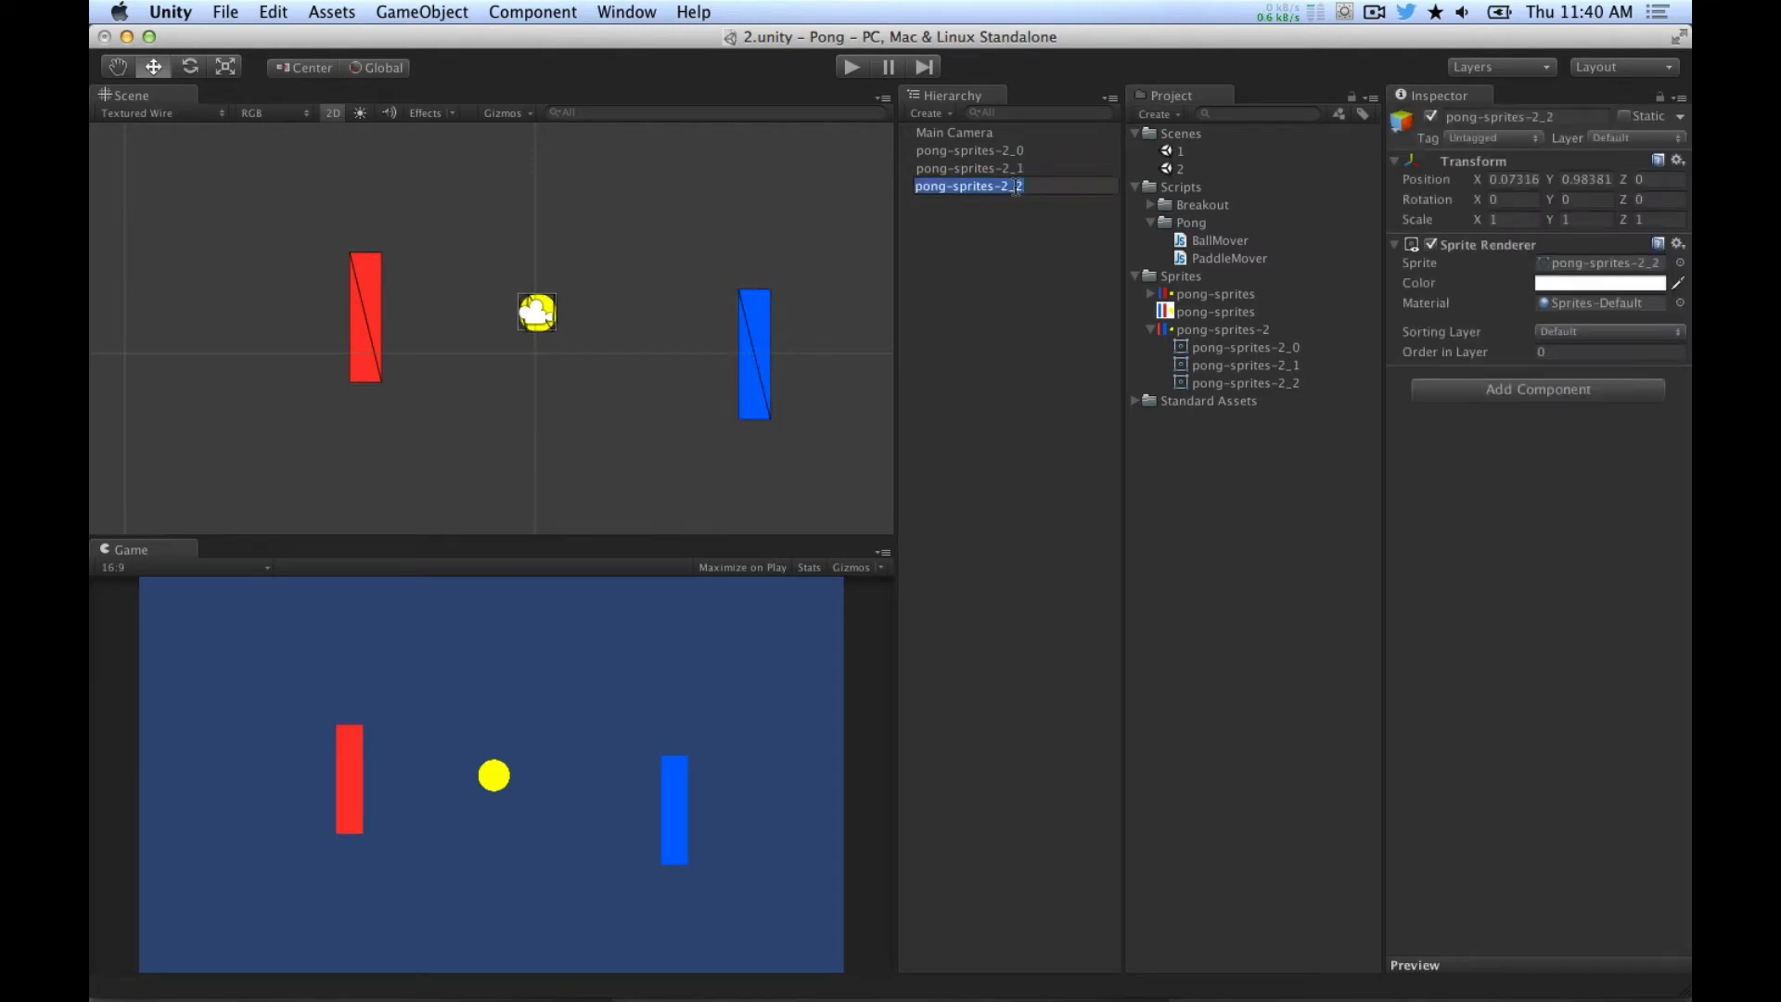
left_click(1016, 186)
type("ba")
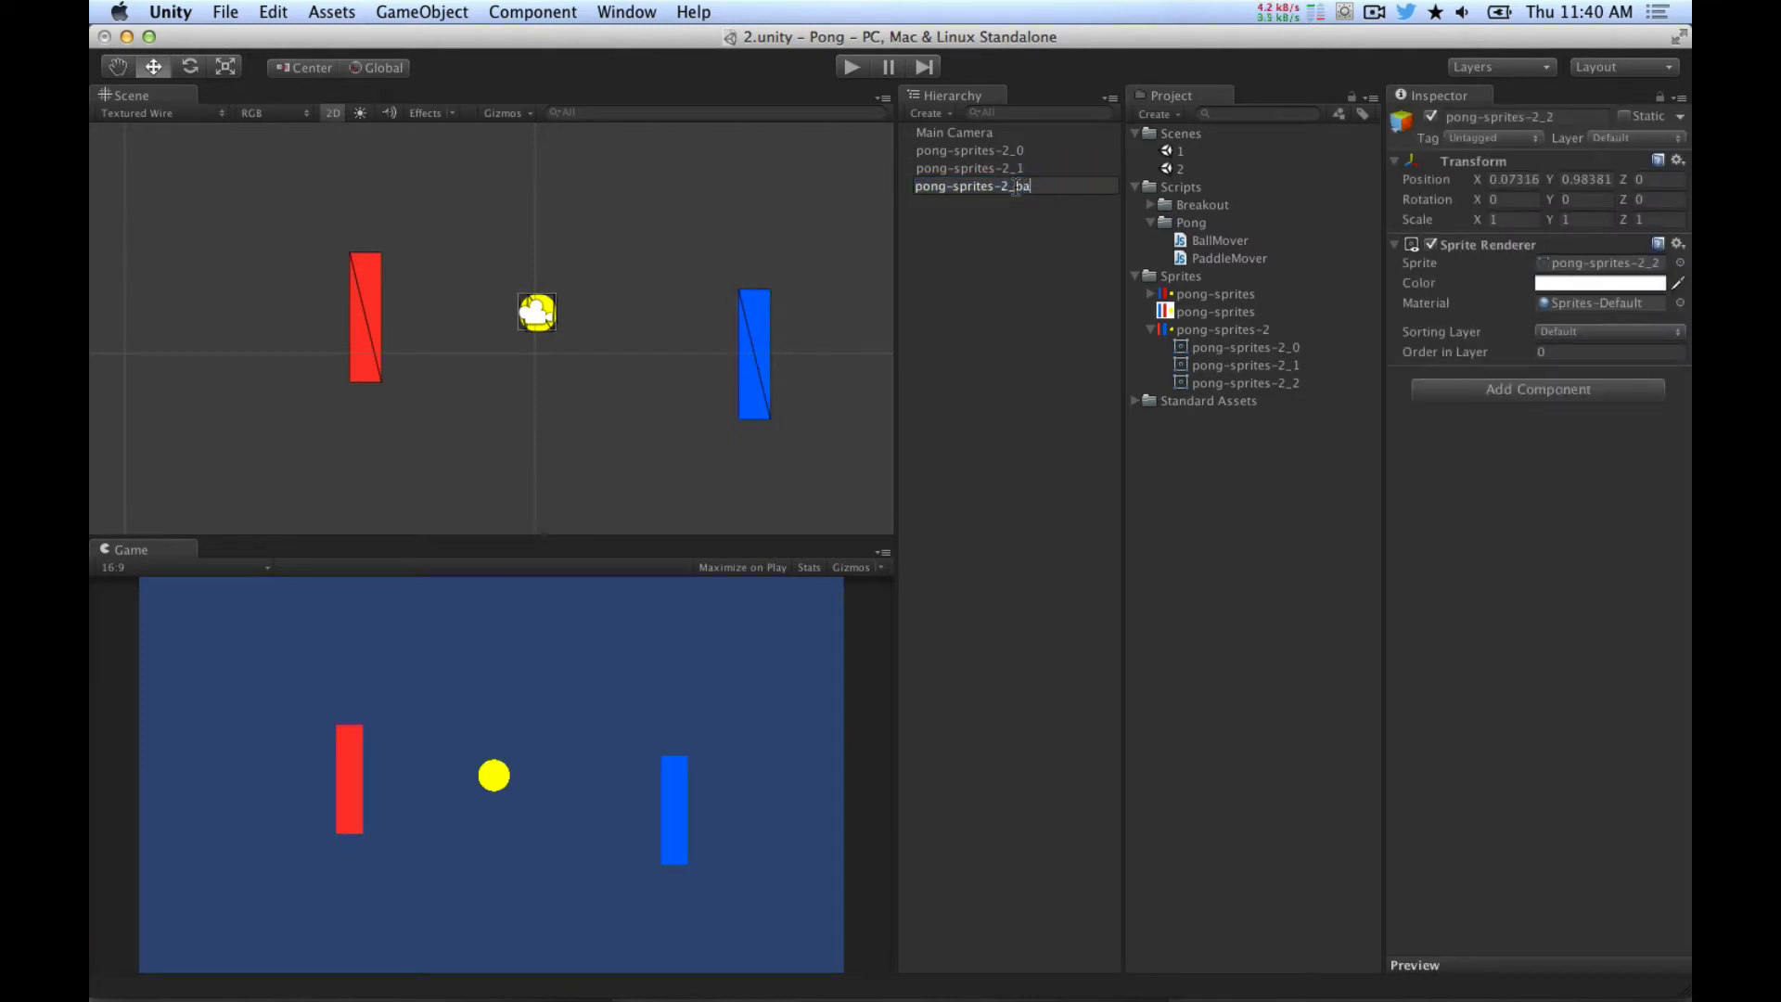
type("ll")
key("Return")
Step: Rename the blue paddle object pong-sprites-2_1 to pong-sprites-2_blue paddle
key("Up")
key("Return")
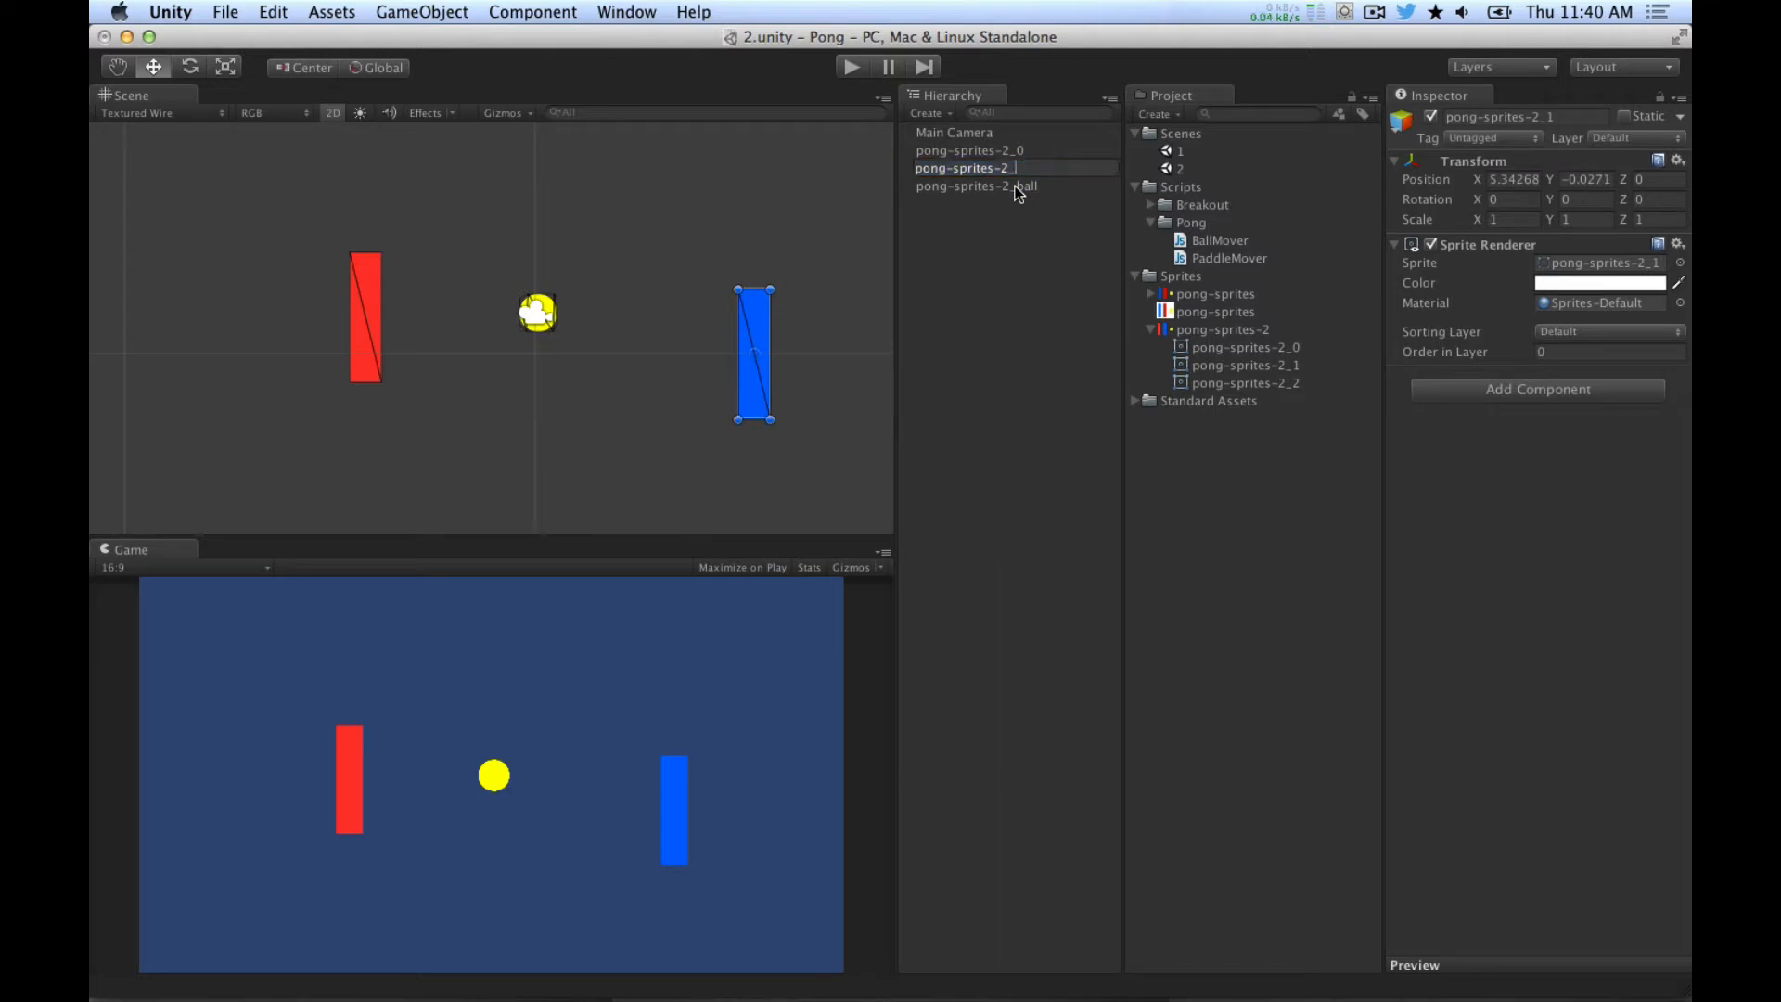
type("addle")
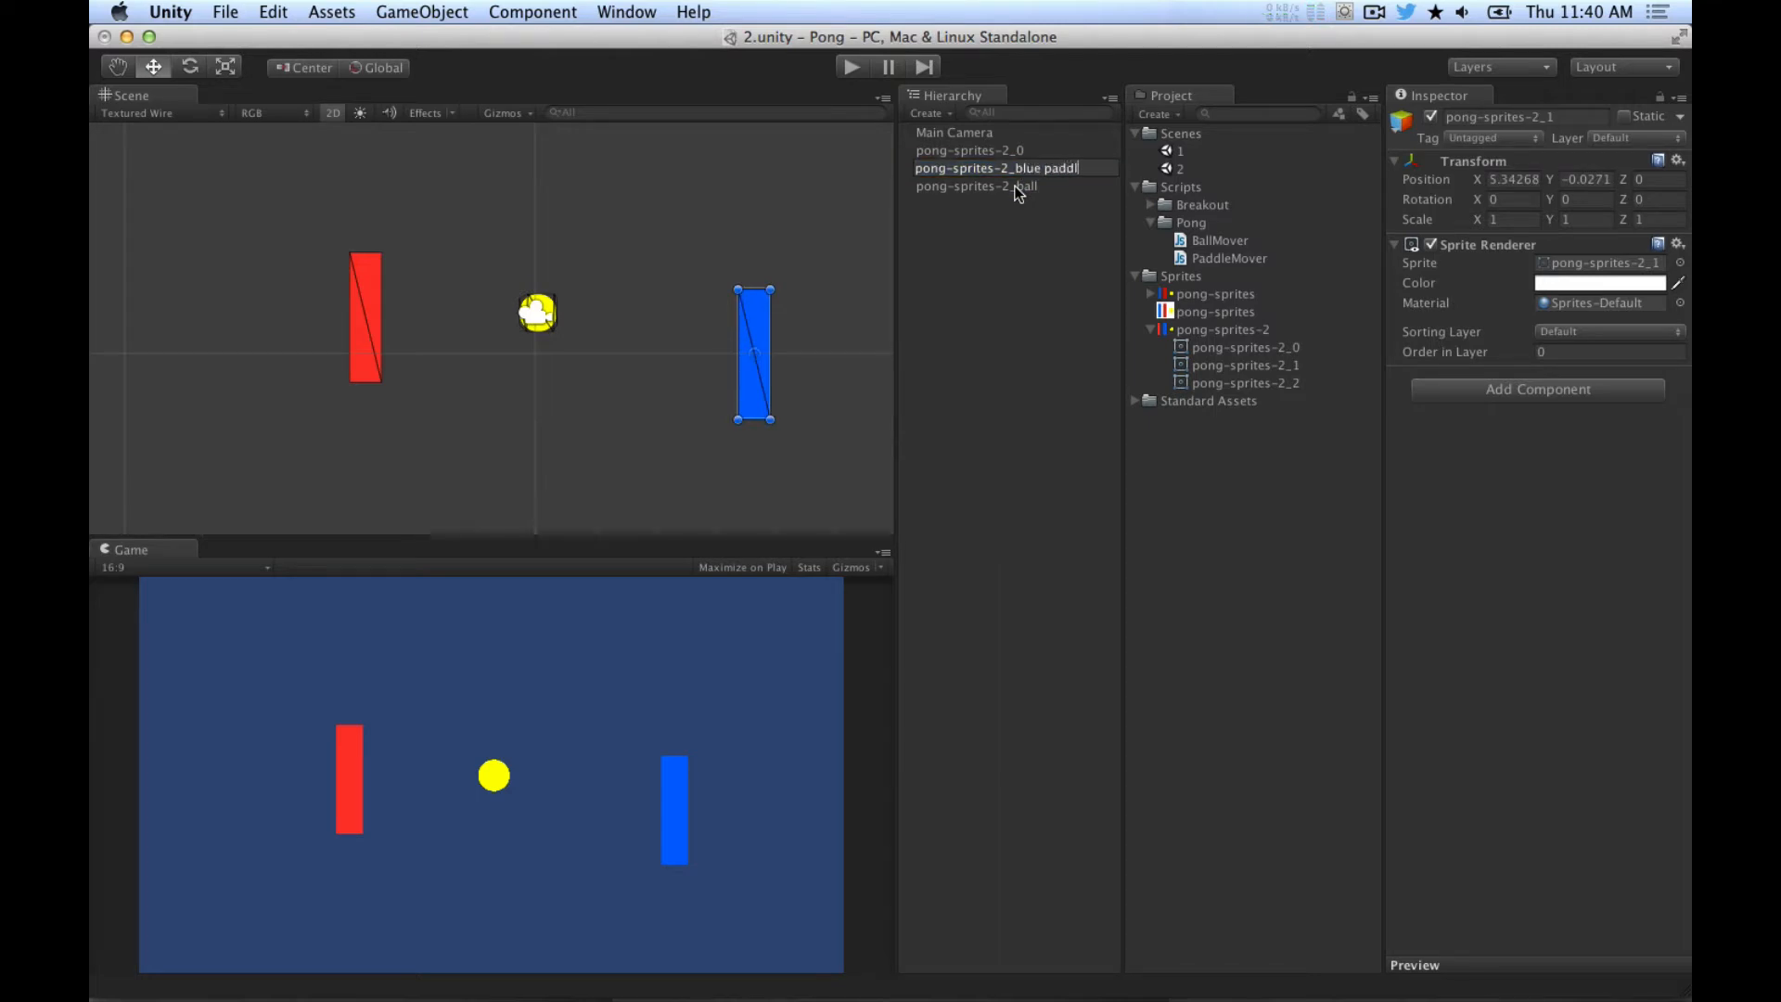
key("Return")
Step: Rename the red paddle object pong-sprites-2_0 to pong-sprites-2_red paddle
key("Up")
key("Up")
key("Return")
key("BackSpace")
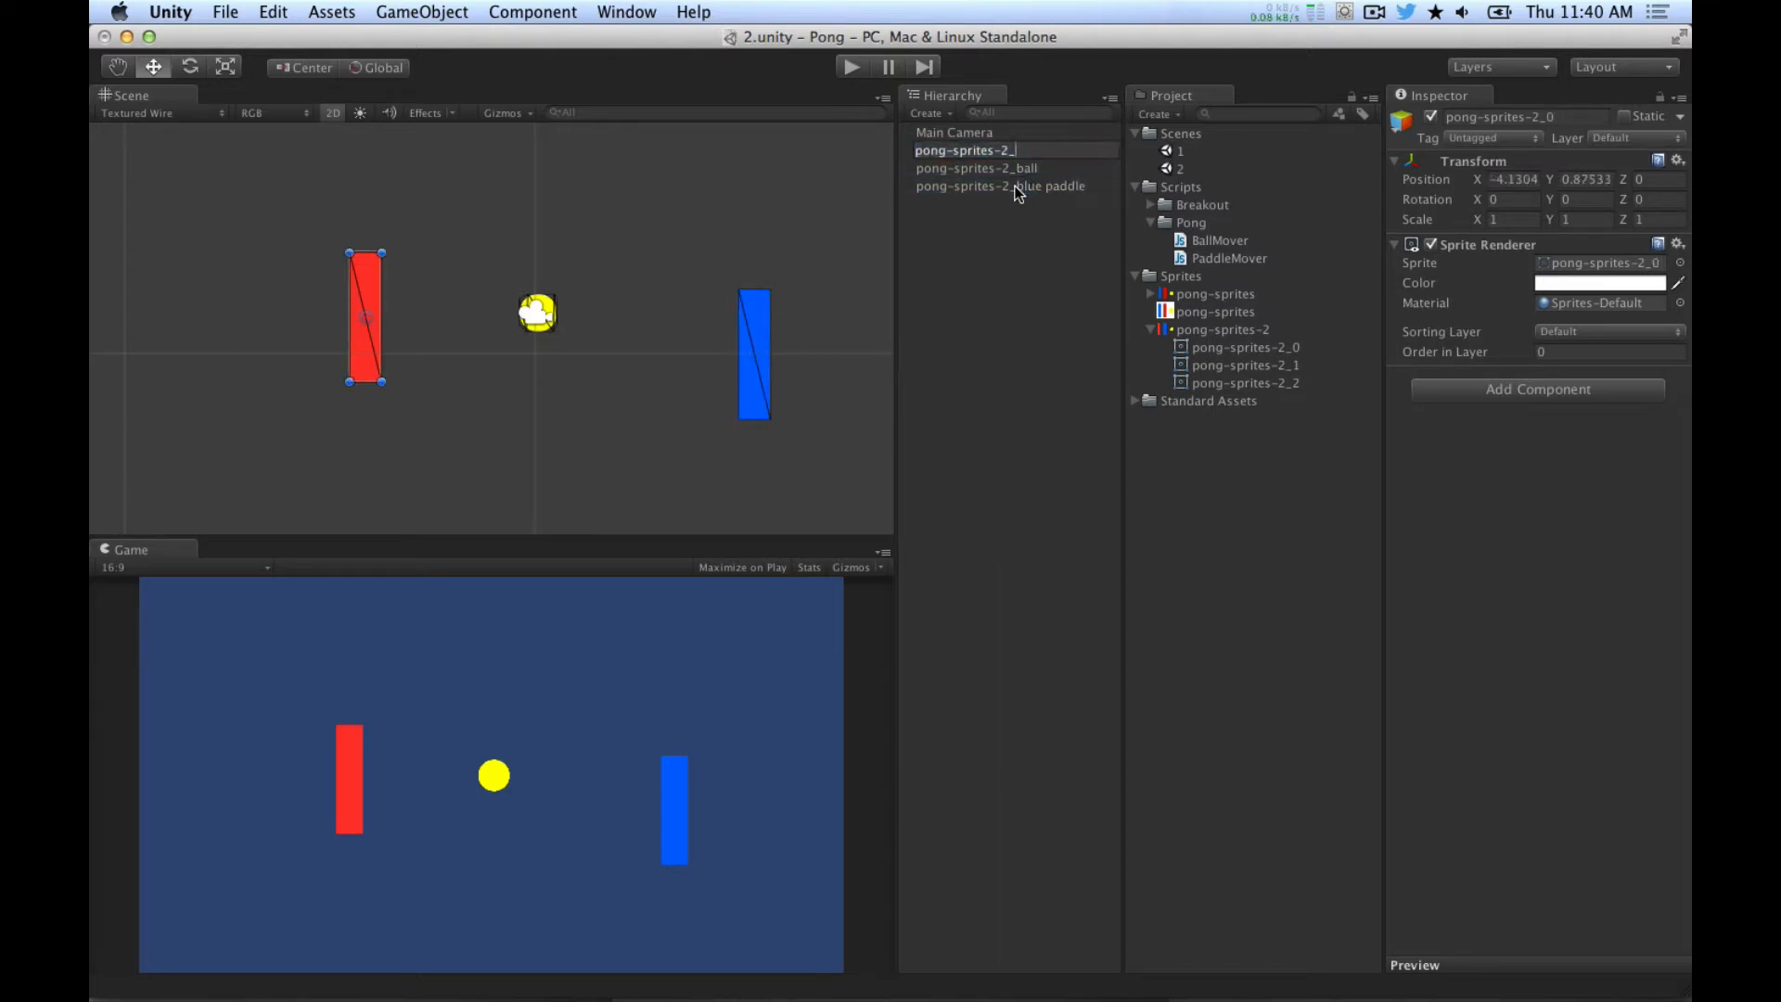
type("red paddle")
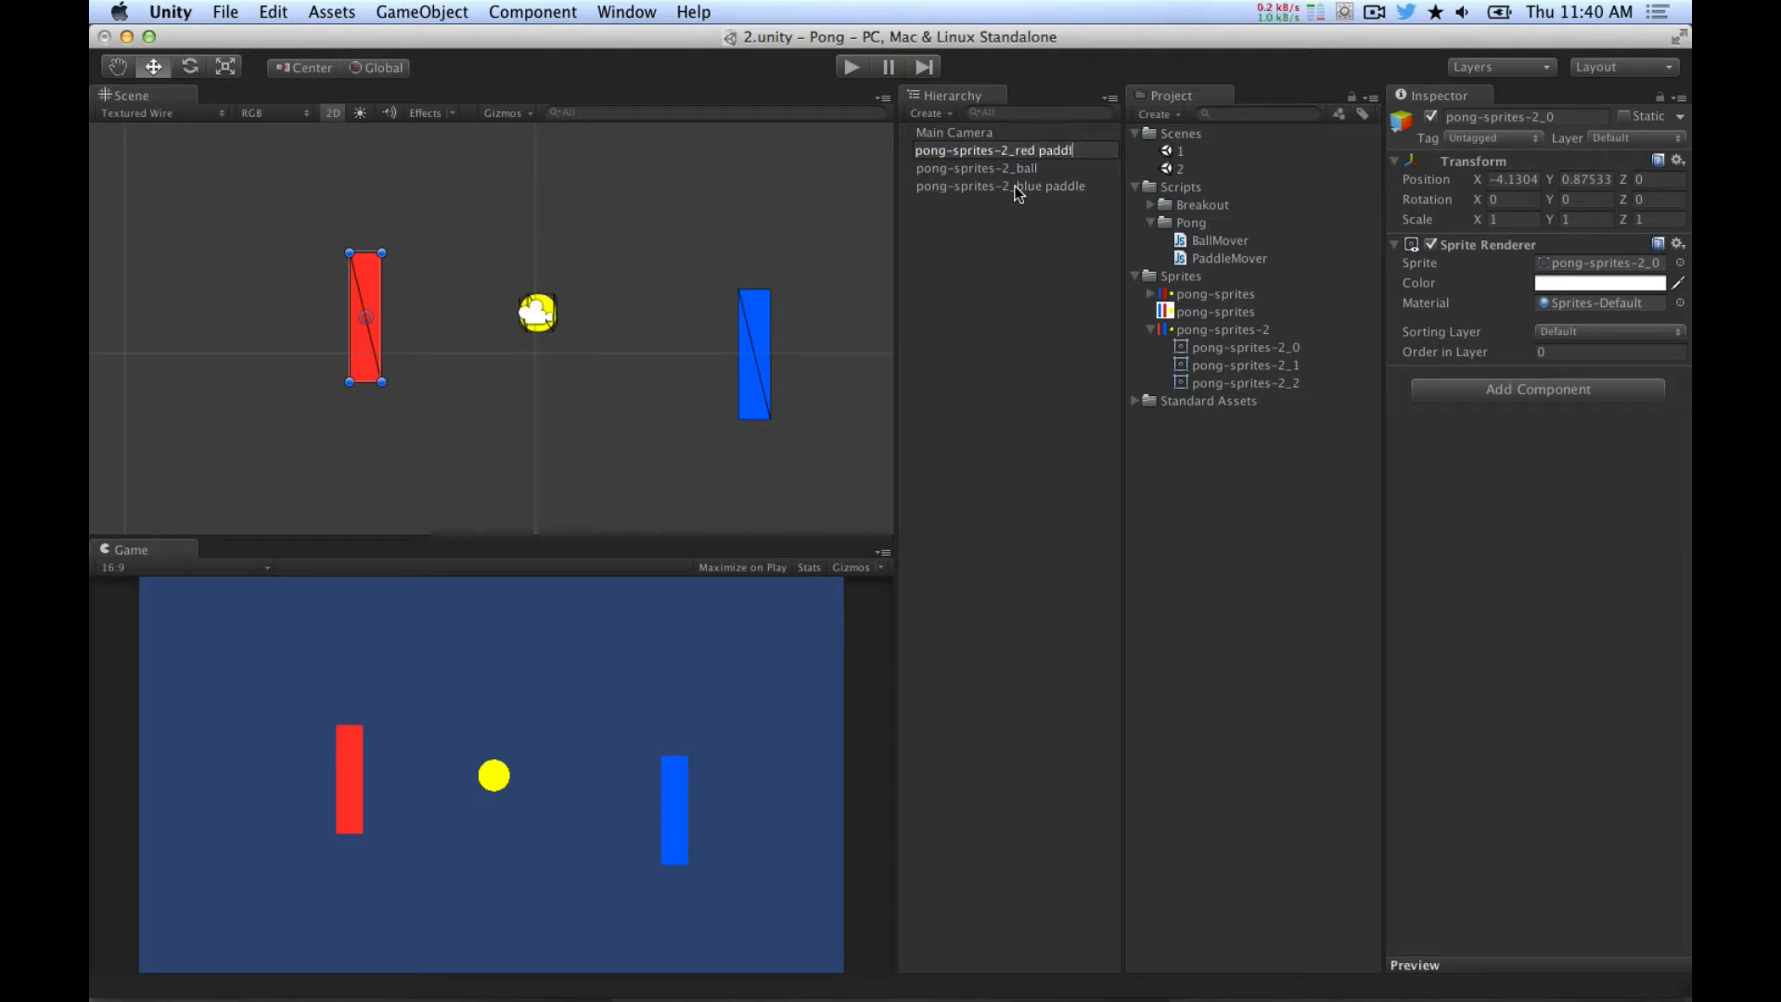
key("Return")
Step: Center the ball at the origin by setting its X and Y positions to 0
left_click(1049, 169)
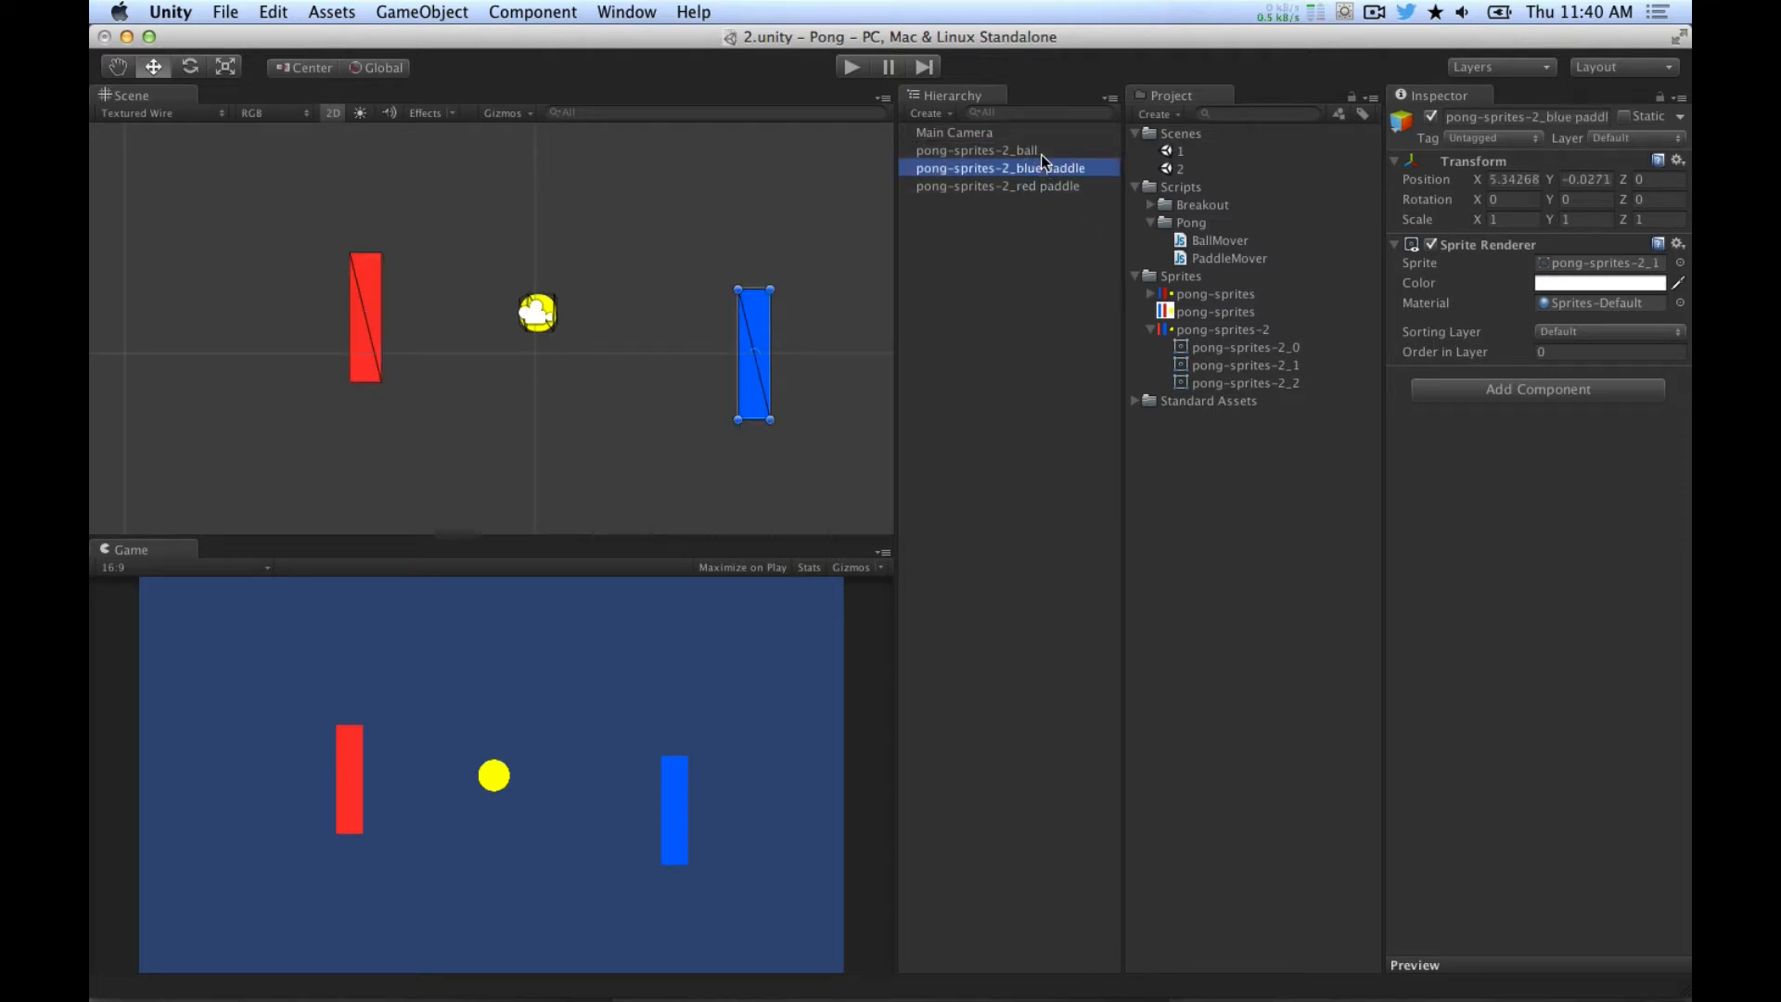
left_click(1040, 150)
left_click(1513, 179)
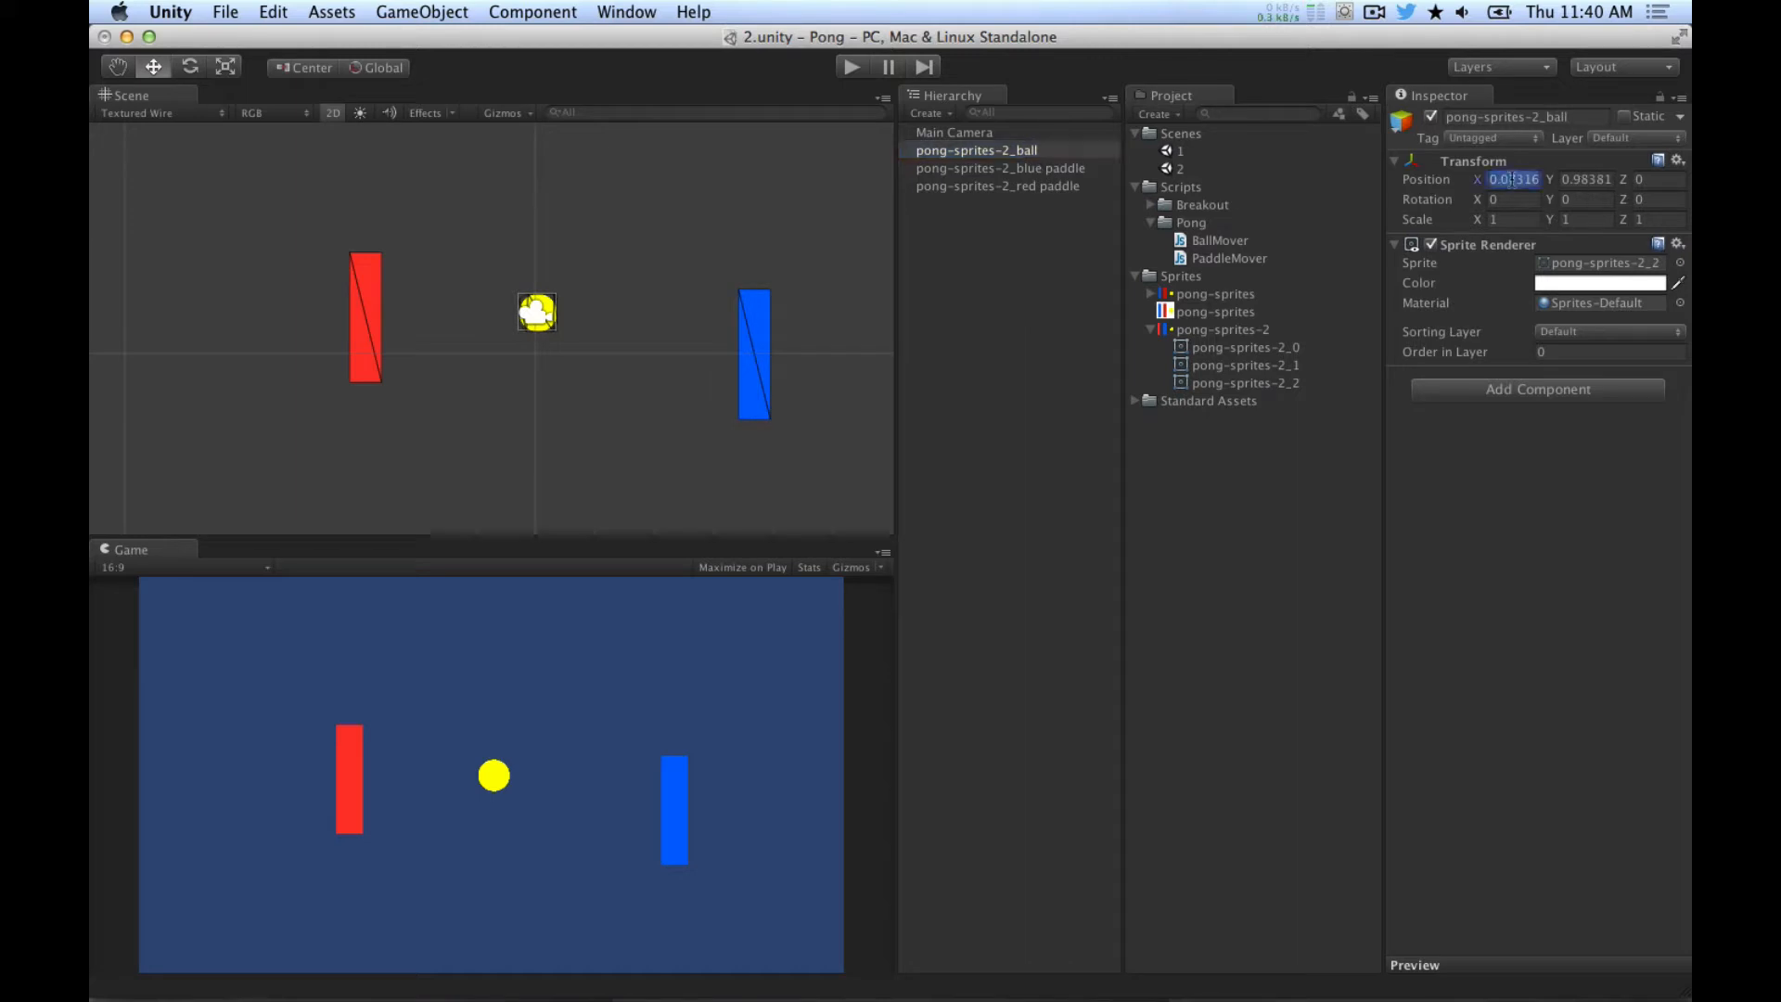
type("0")
key("Tab")
type("0")
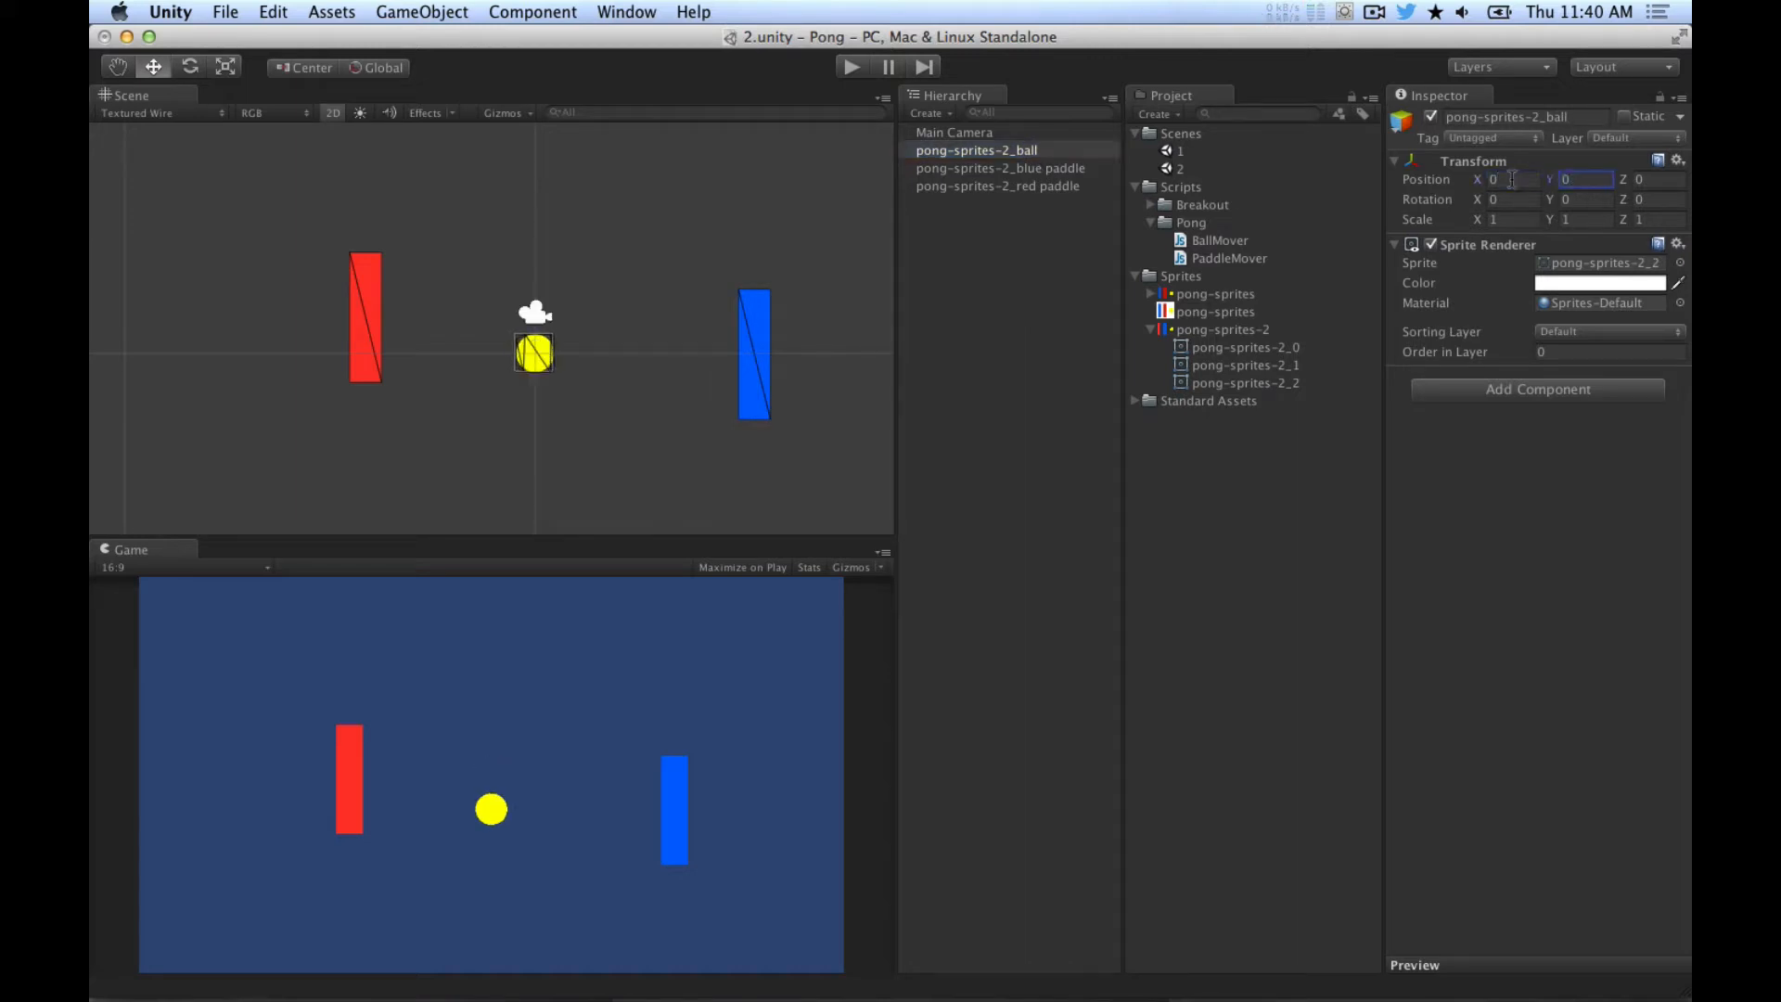
Step: Set the Y position of both the blue paddle and the red paddle to 0
left_click(1053, 169)
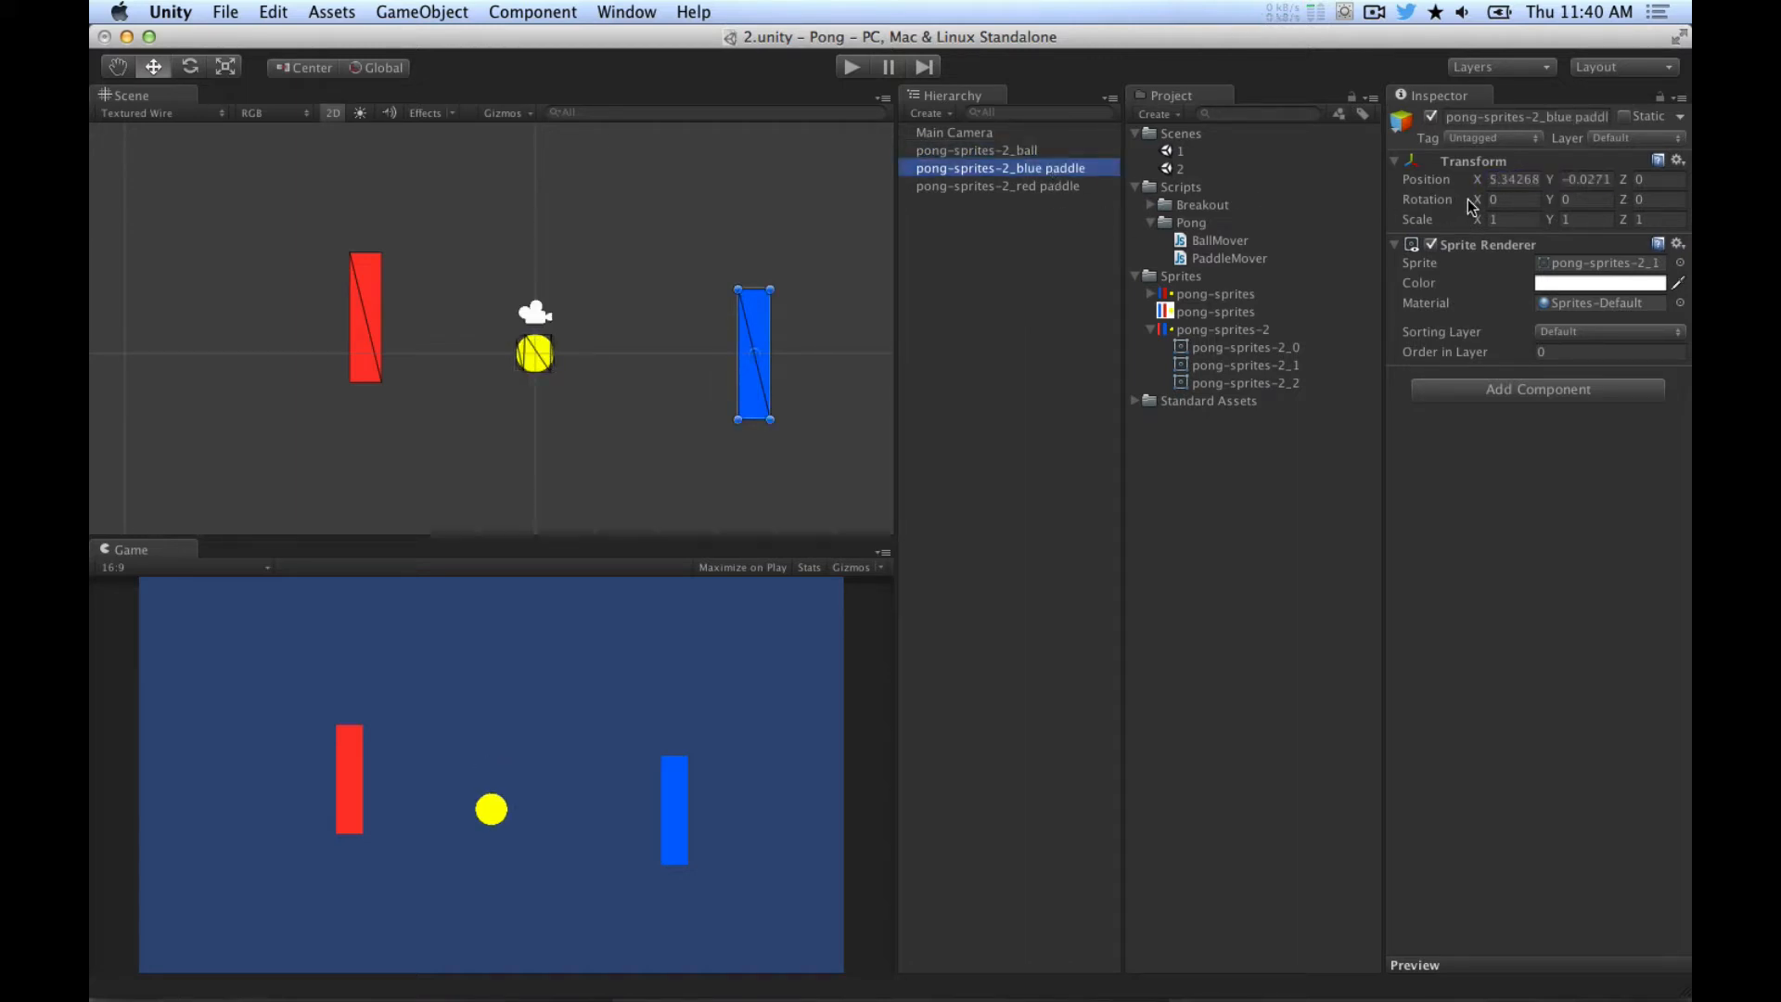
left_click(1610, 181)
type("0")
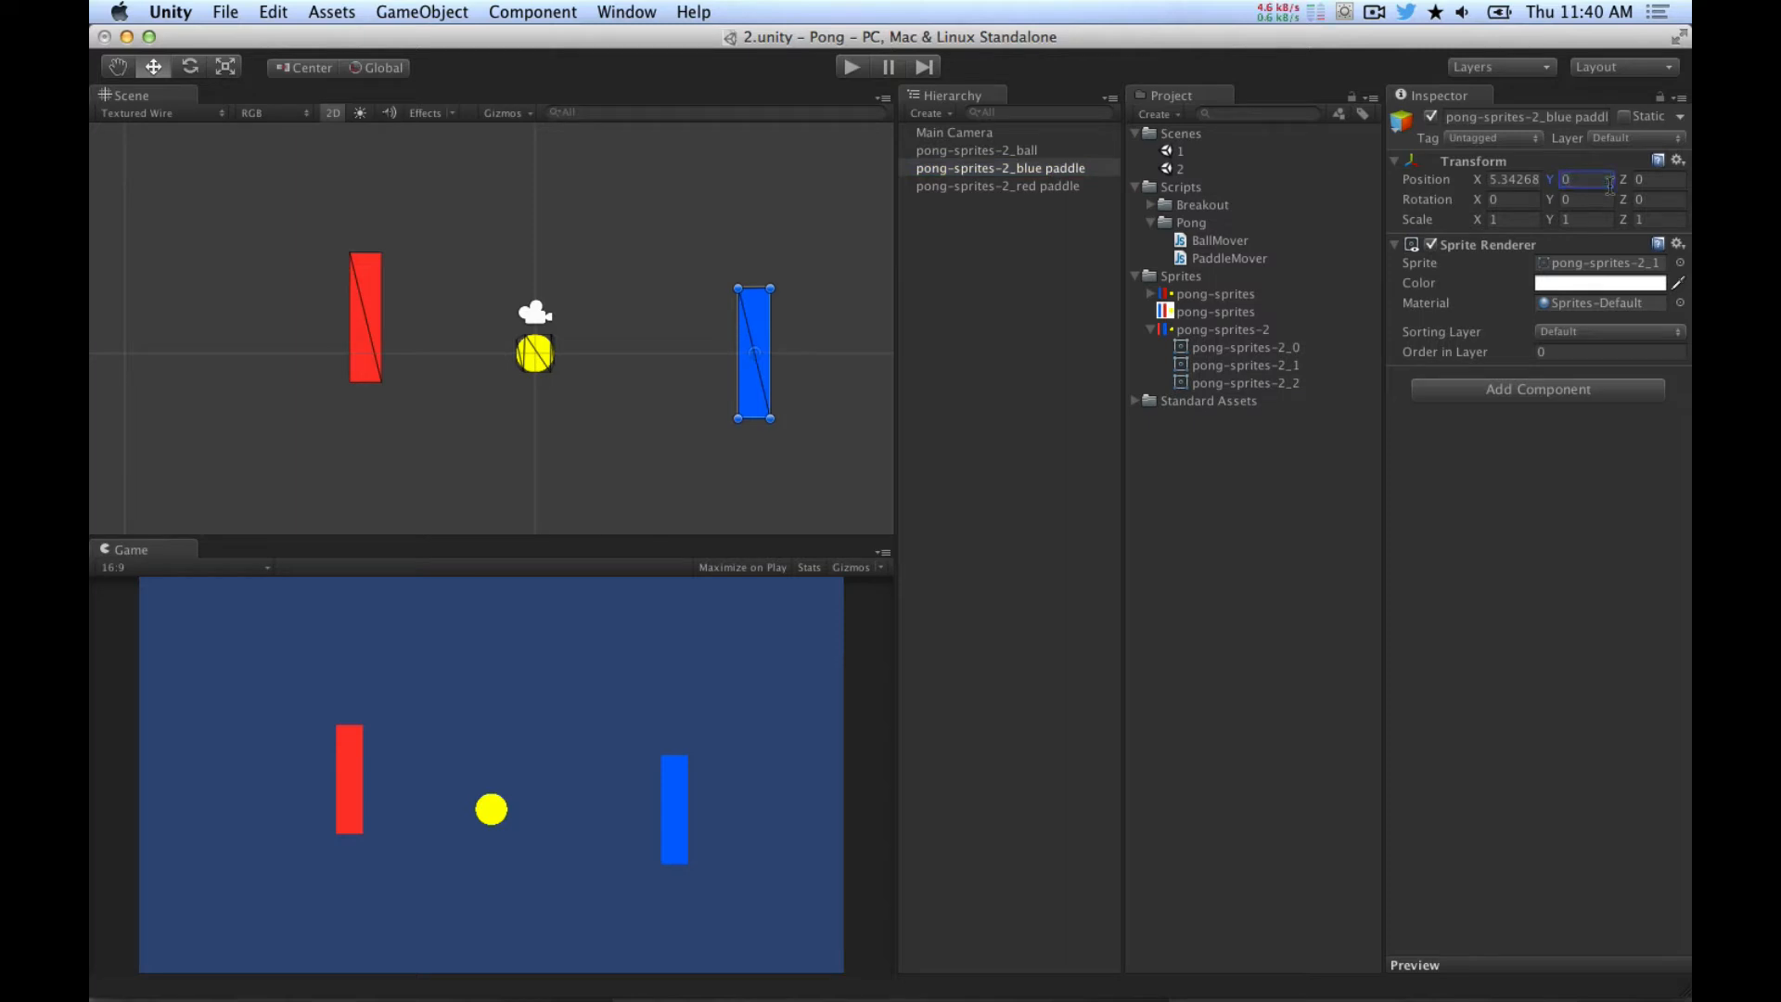
left_click(1076, 188)
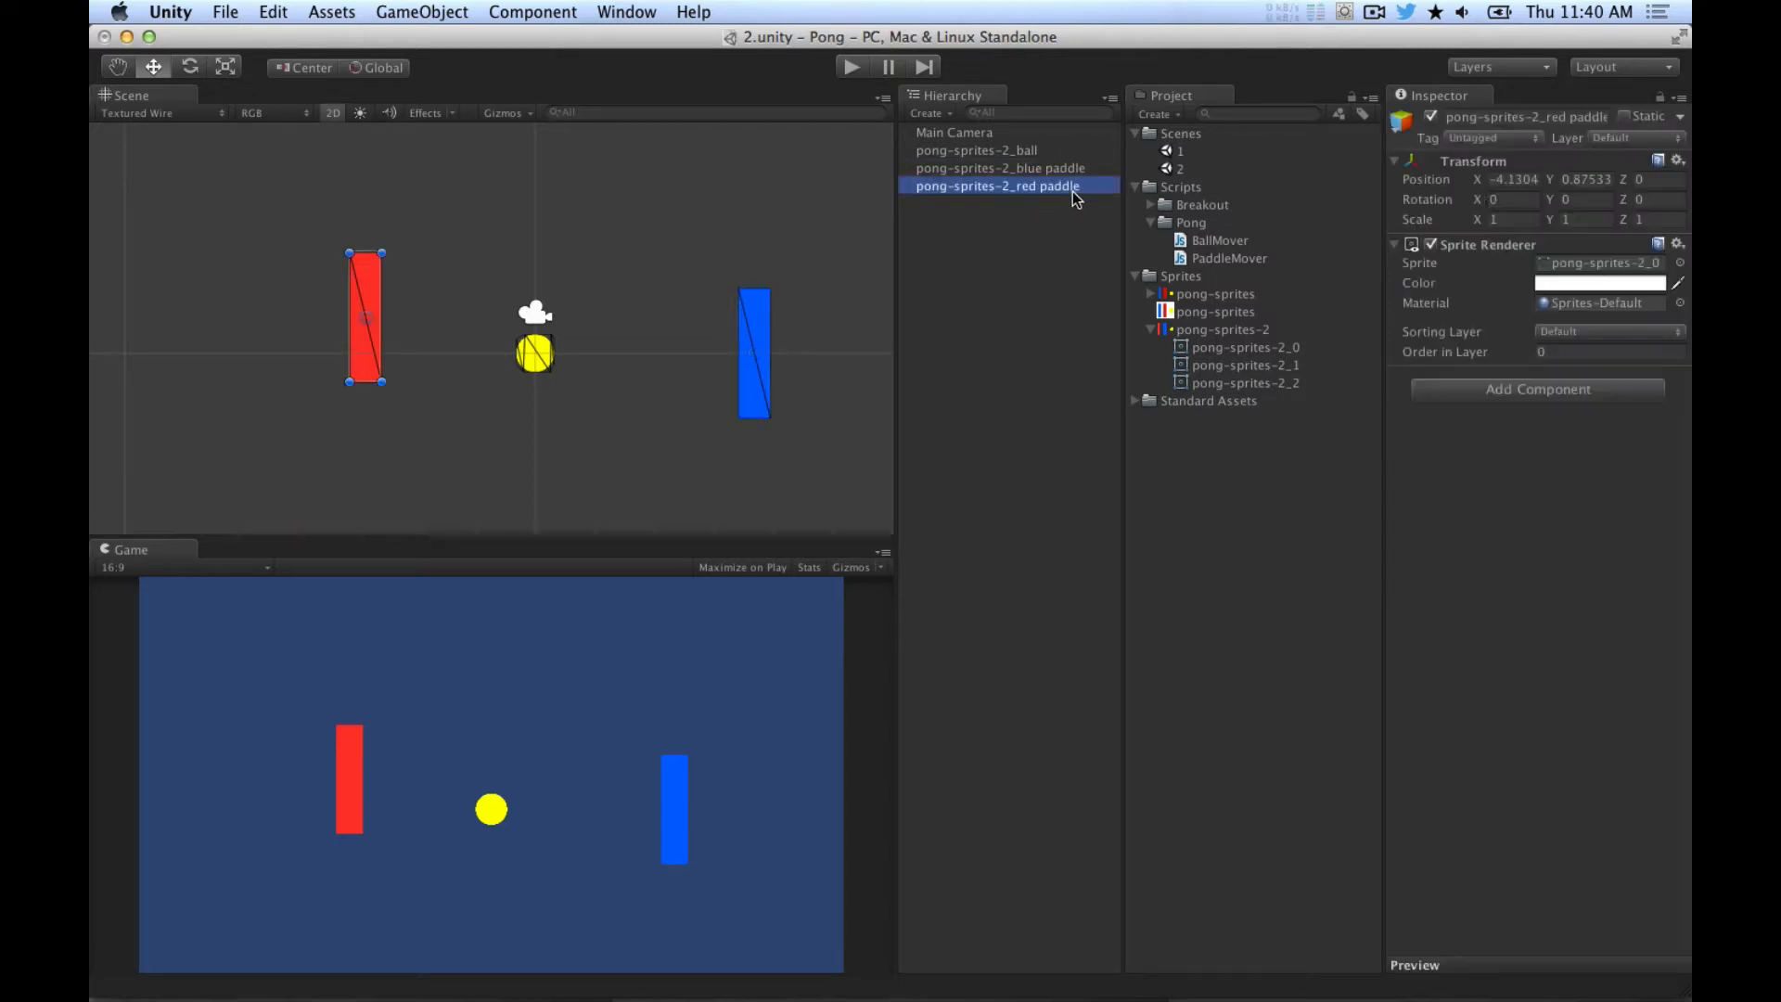
left_click(1577, 179)
type("0")
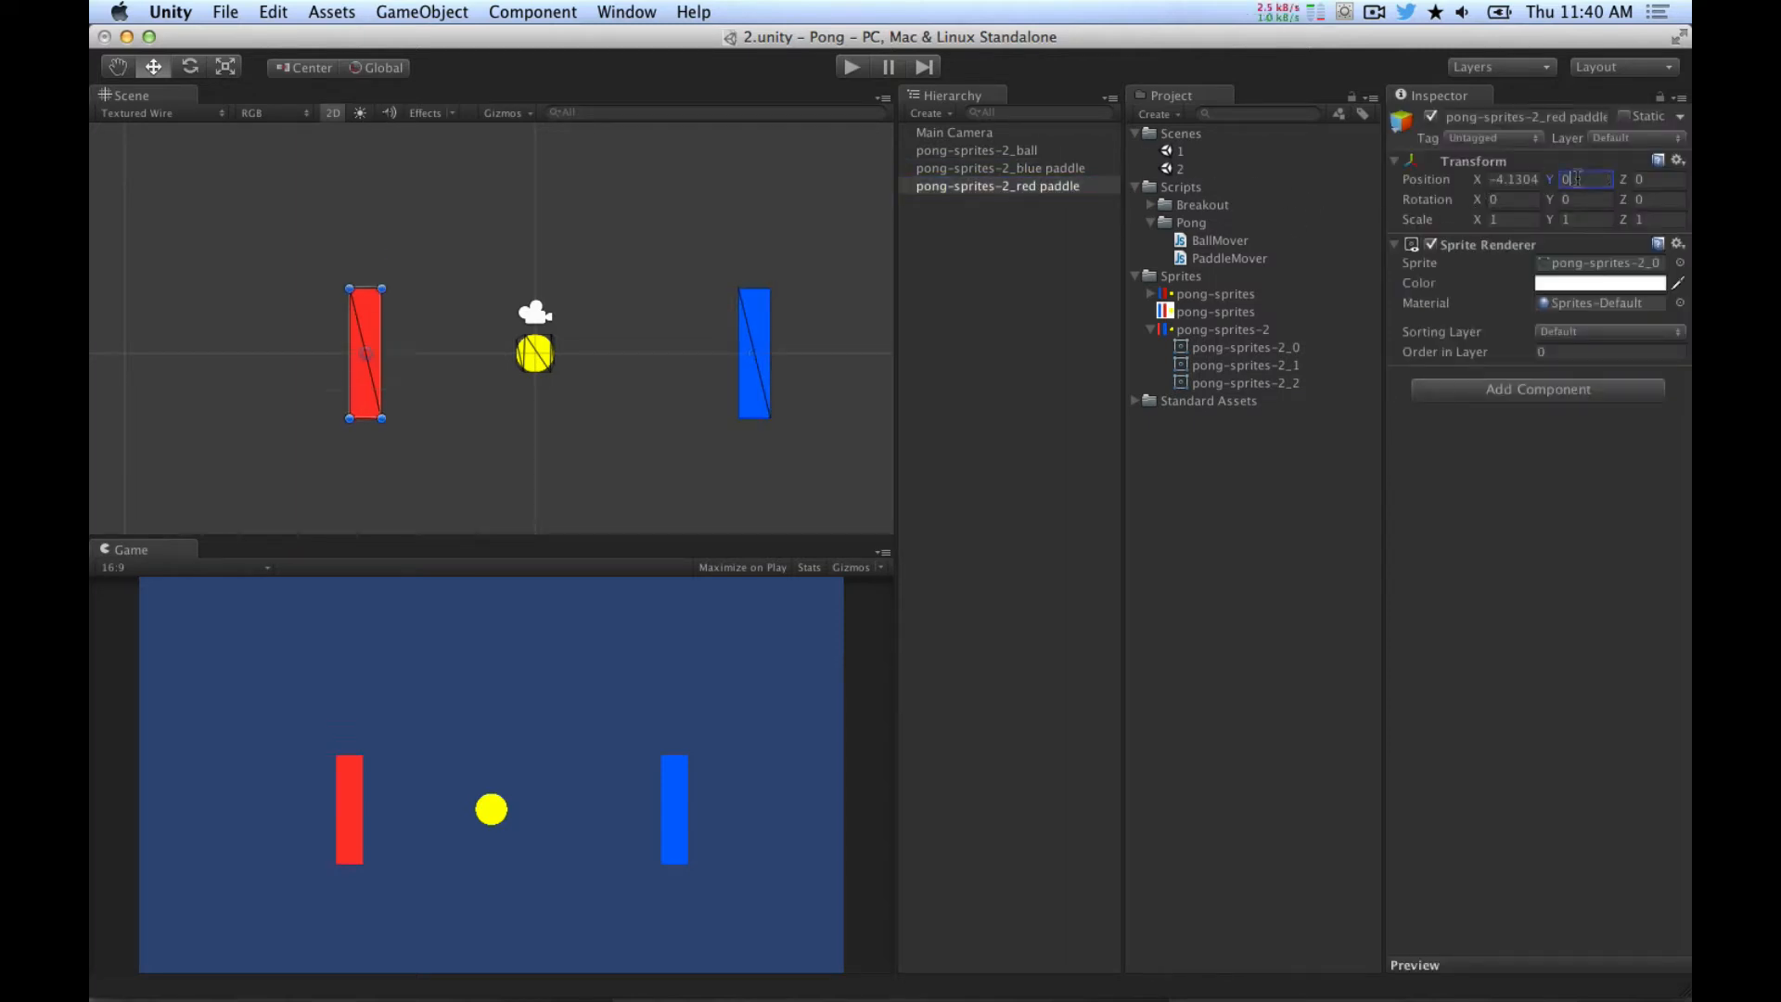
Step: Place the paddles symmetrically around the ball with the red paddle at X -6 and the blue paddle at X 6
left_click(1540, 180)
type("-4")
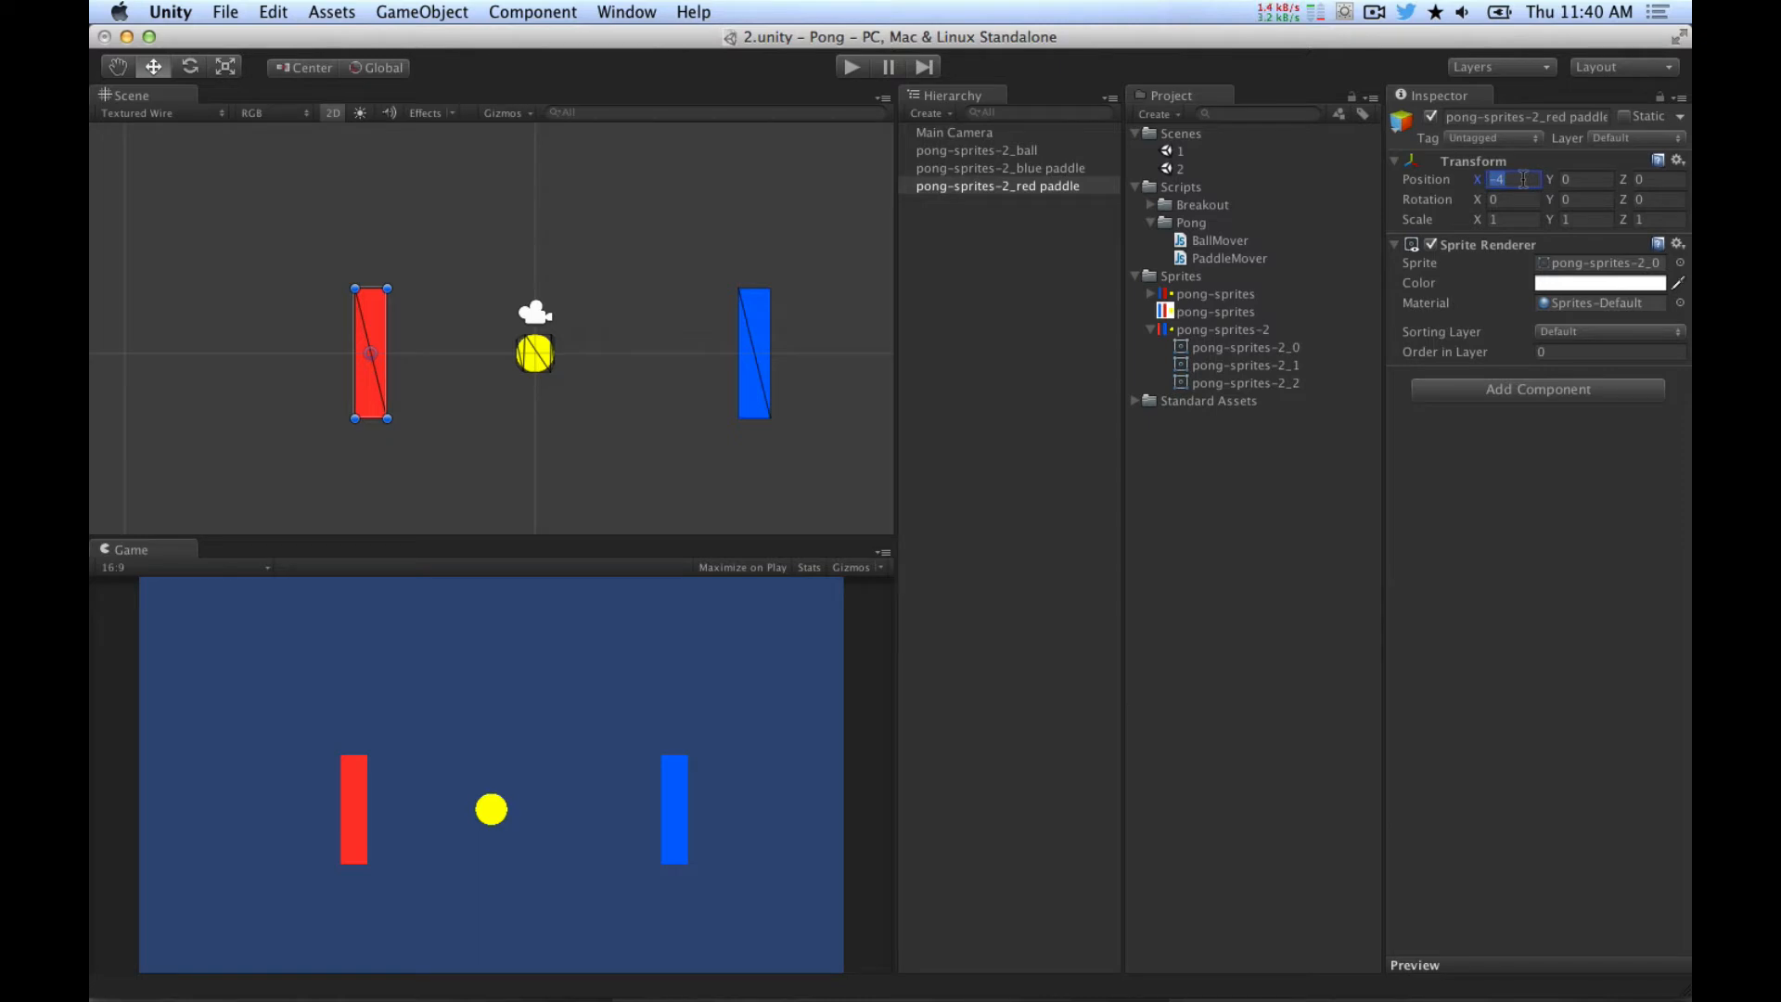
key("BackSpace")
type("6")
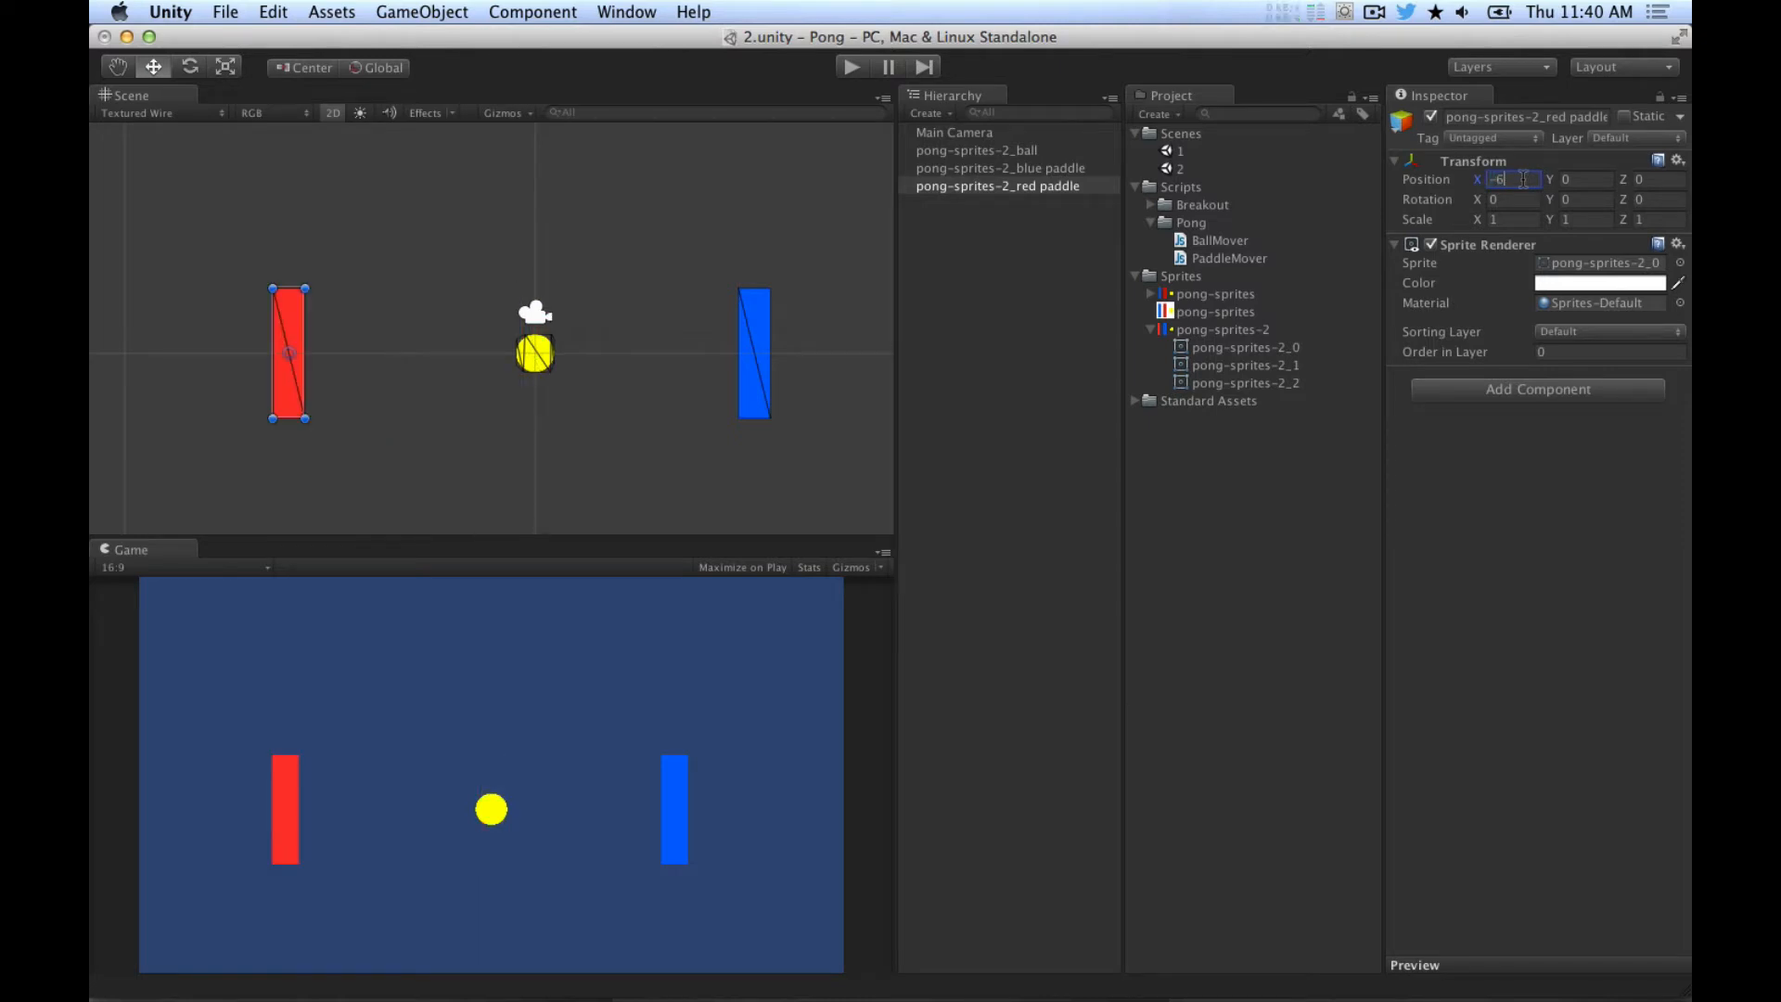
left_click(1058, 168)
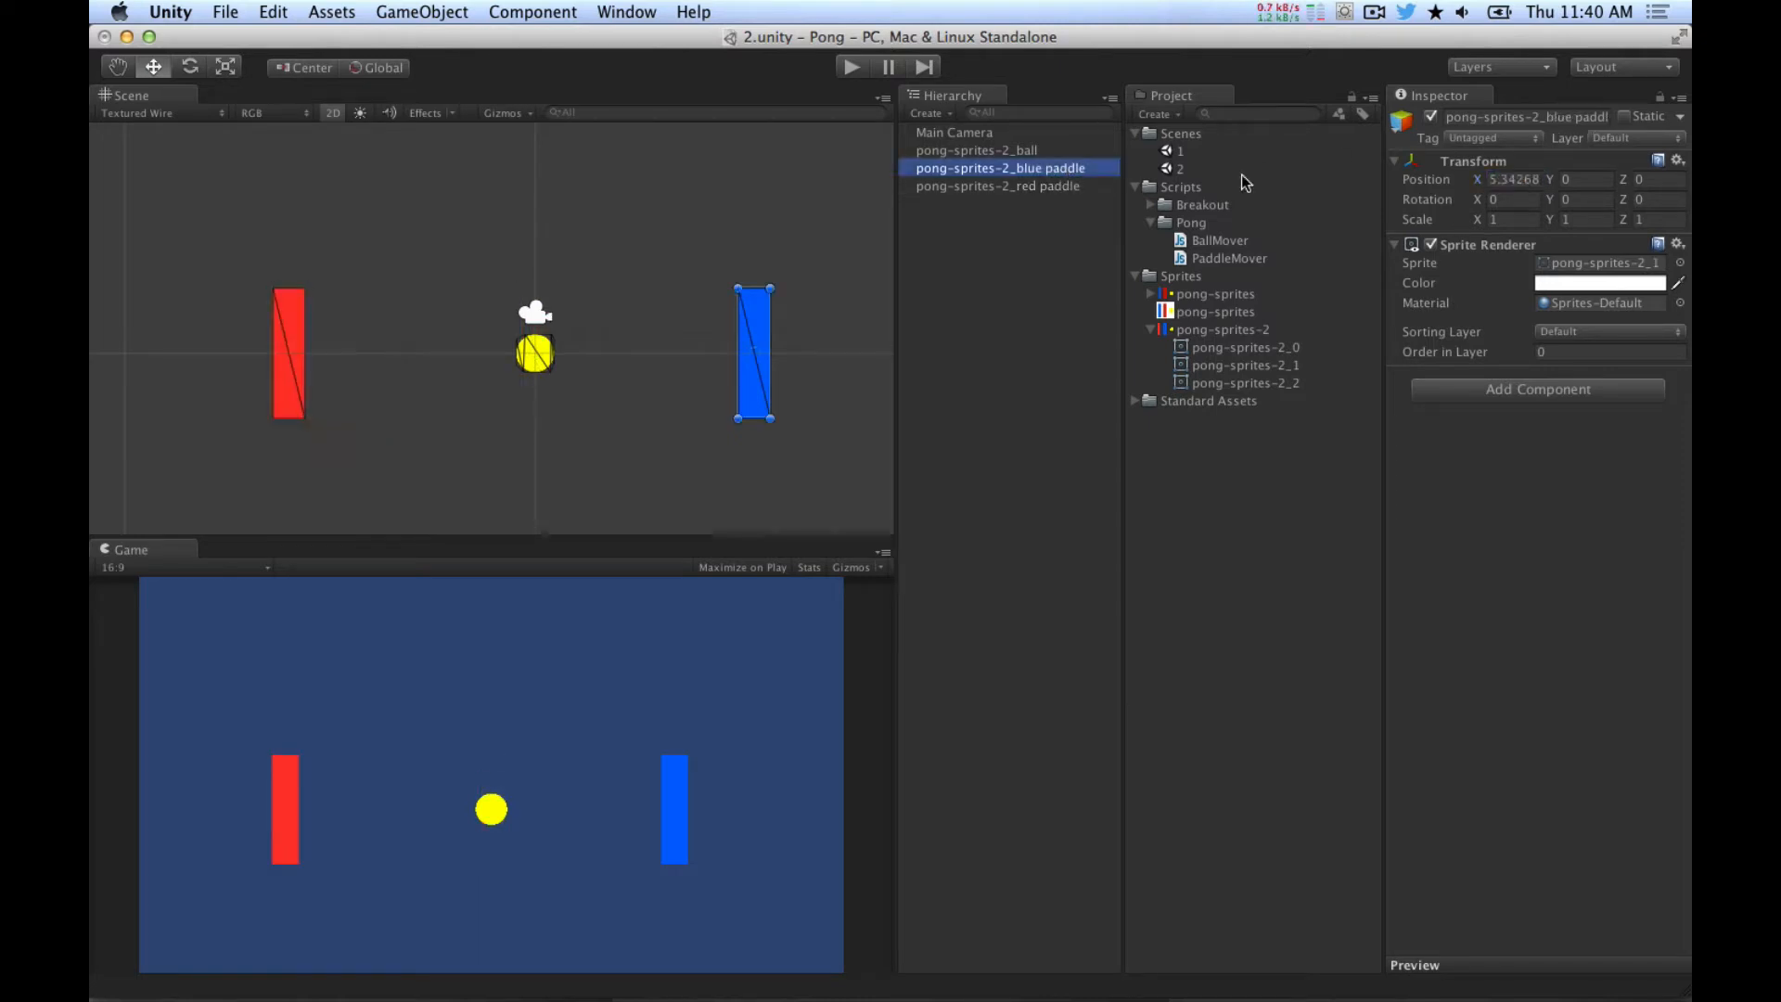
left_click(1517, 179)
type("6")
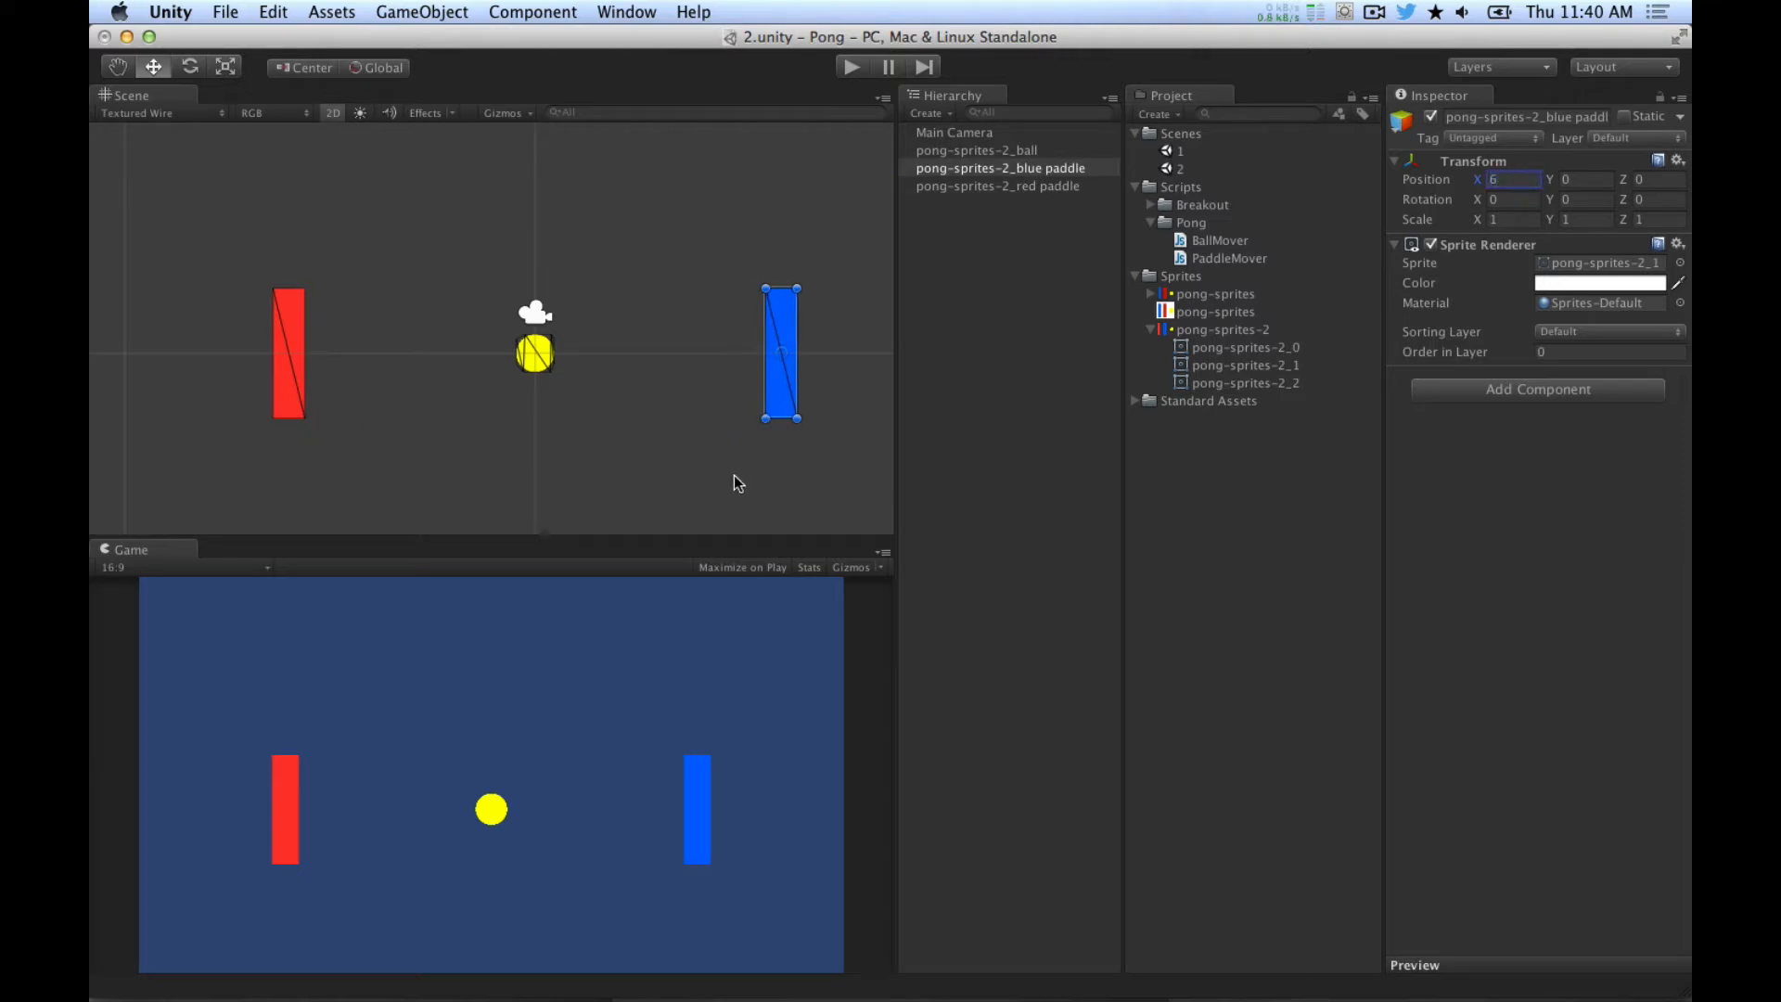
Step: Set the Main Camera's Y position to 0 so the view centers on the ball
left_click(544, 315)
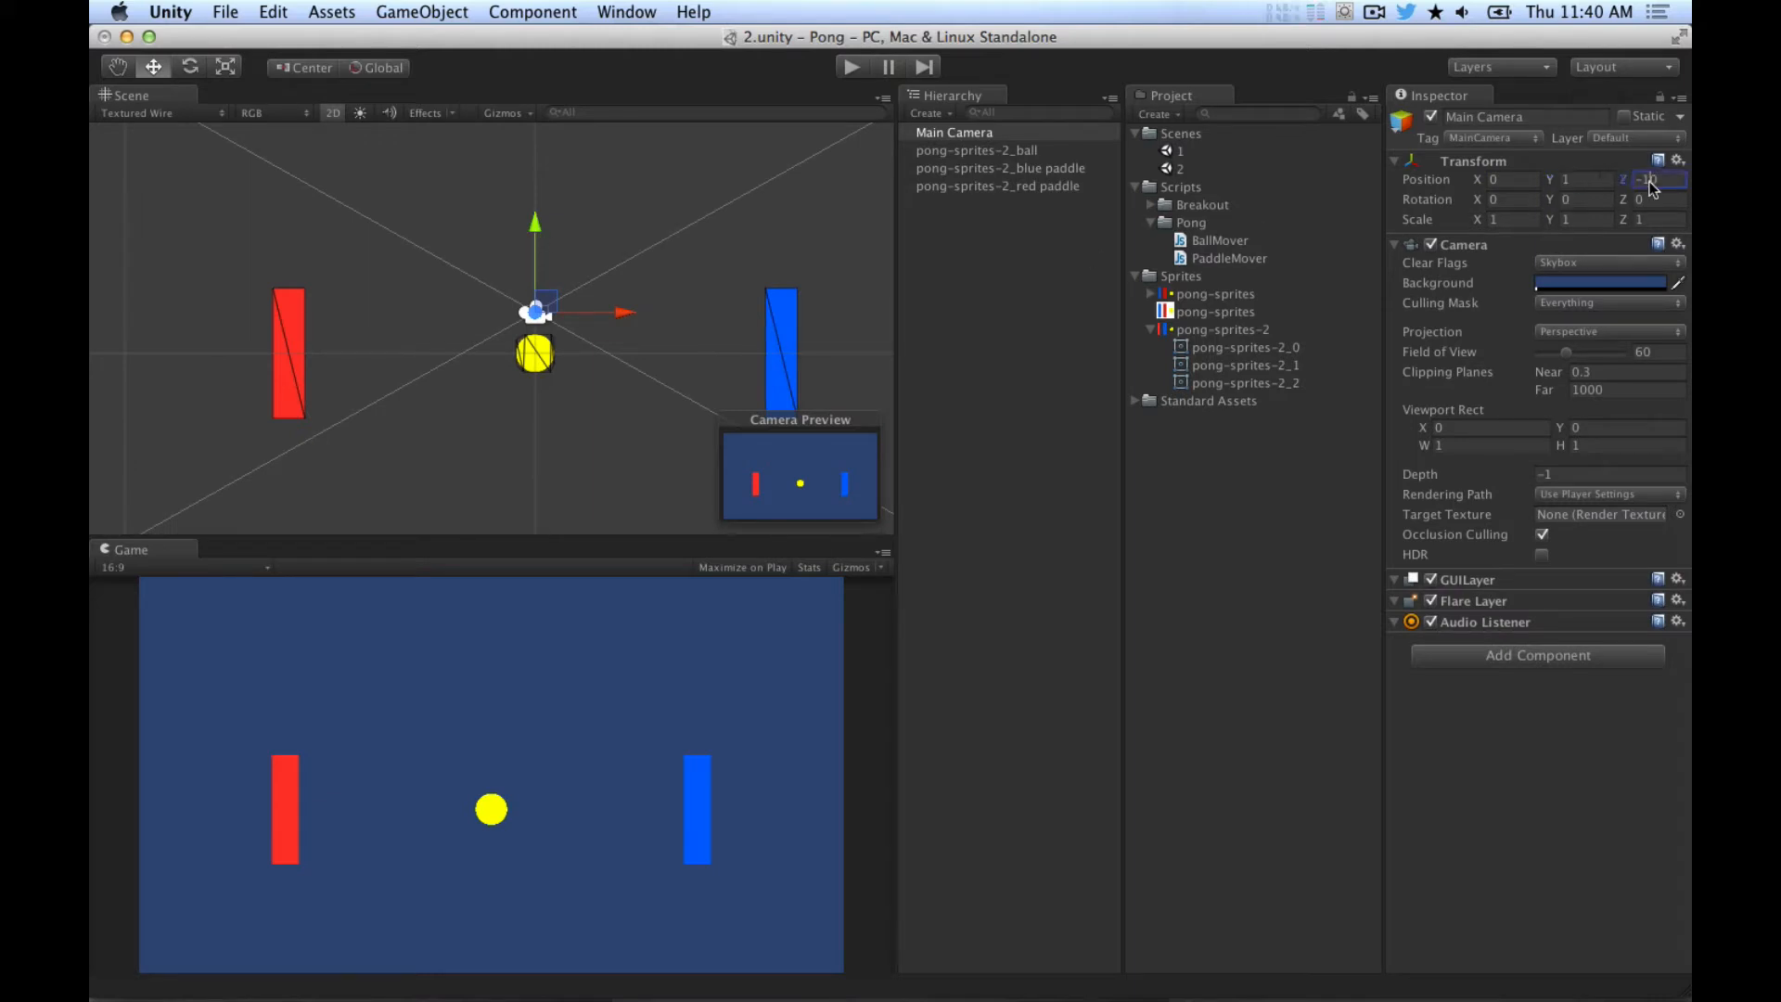
left_click(1577, 180)
type("0")
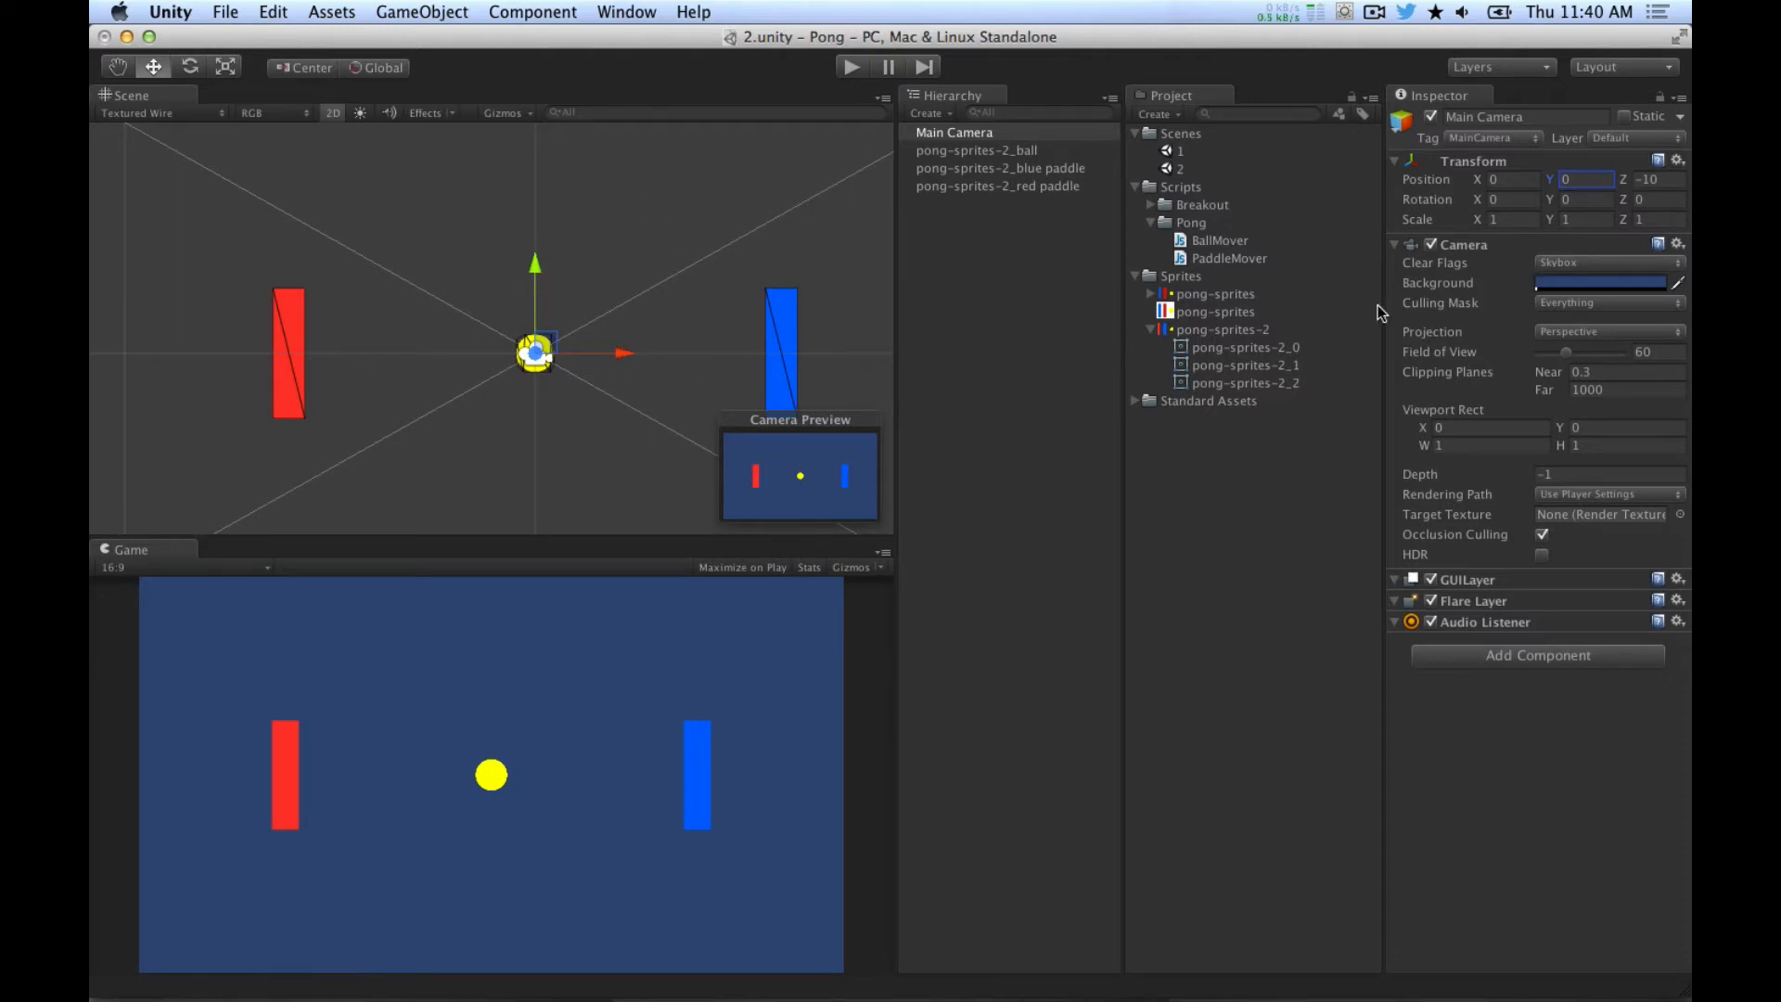
Step: Turn off the OS X Color Picker option in Unity's General preferences
left_click(1575, 283)
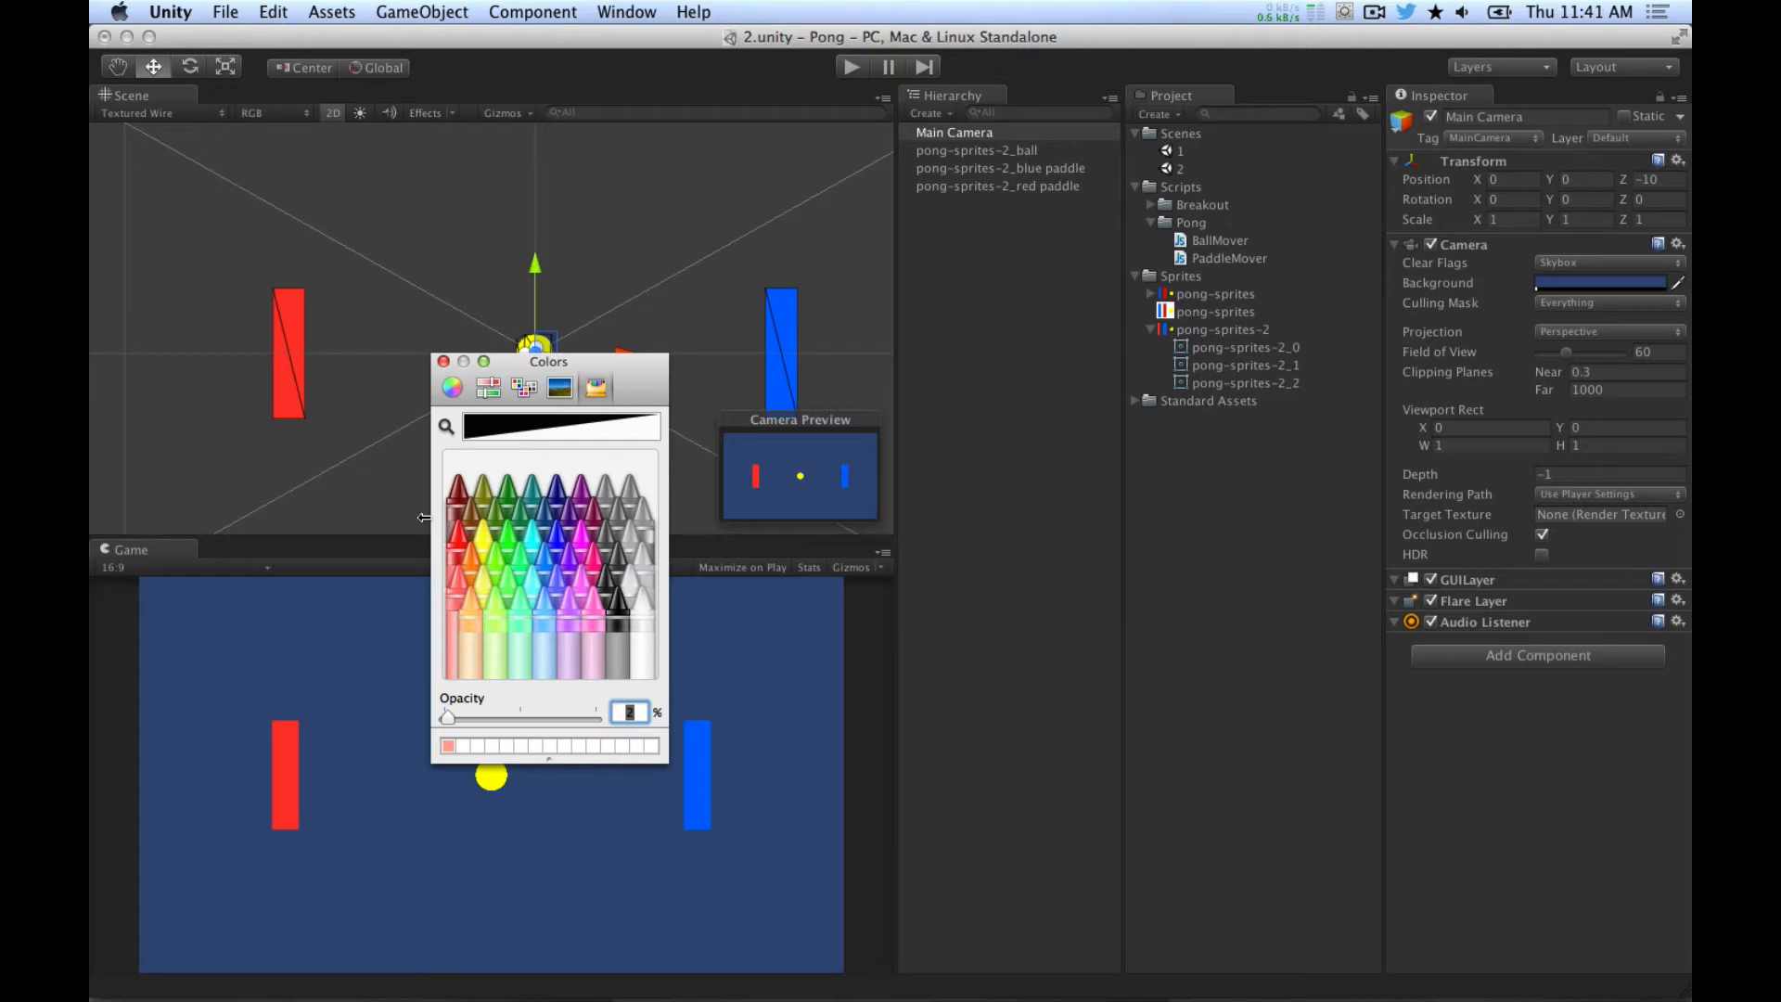
left_click(442, 361)
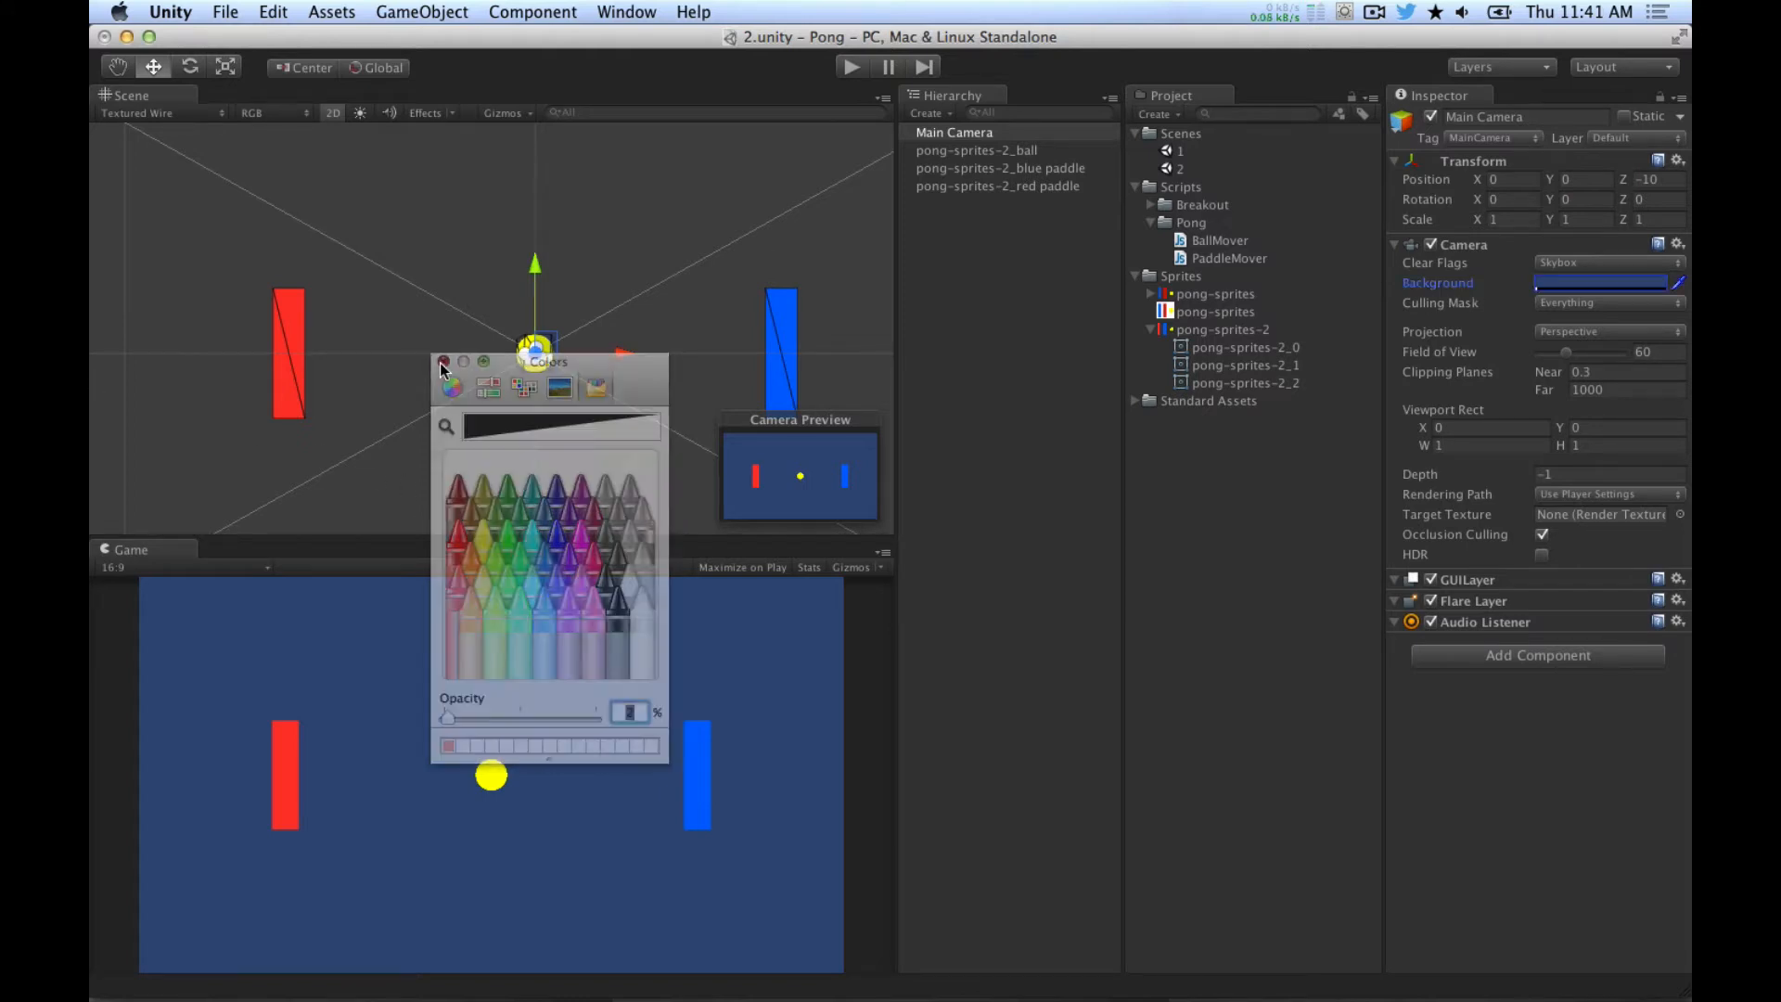
left_click(204, 13)
left_click(541, 215)
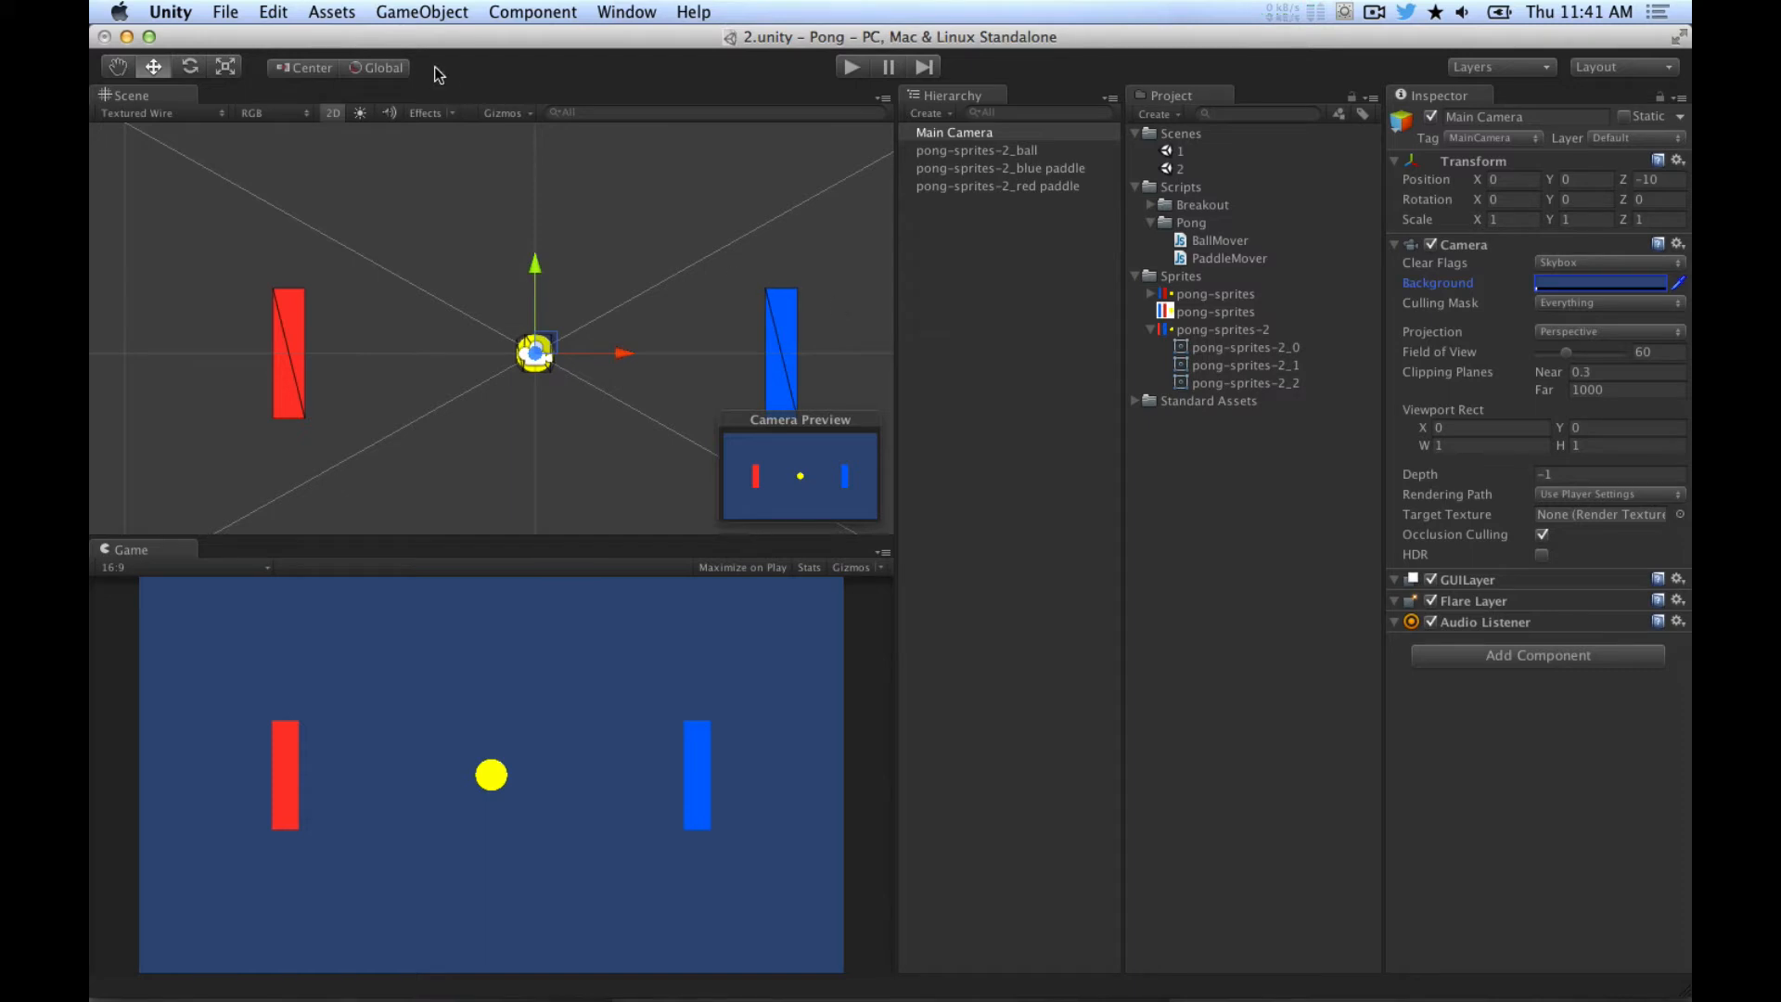
key("super+comma")
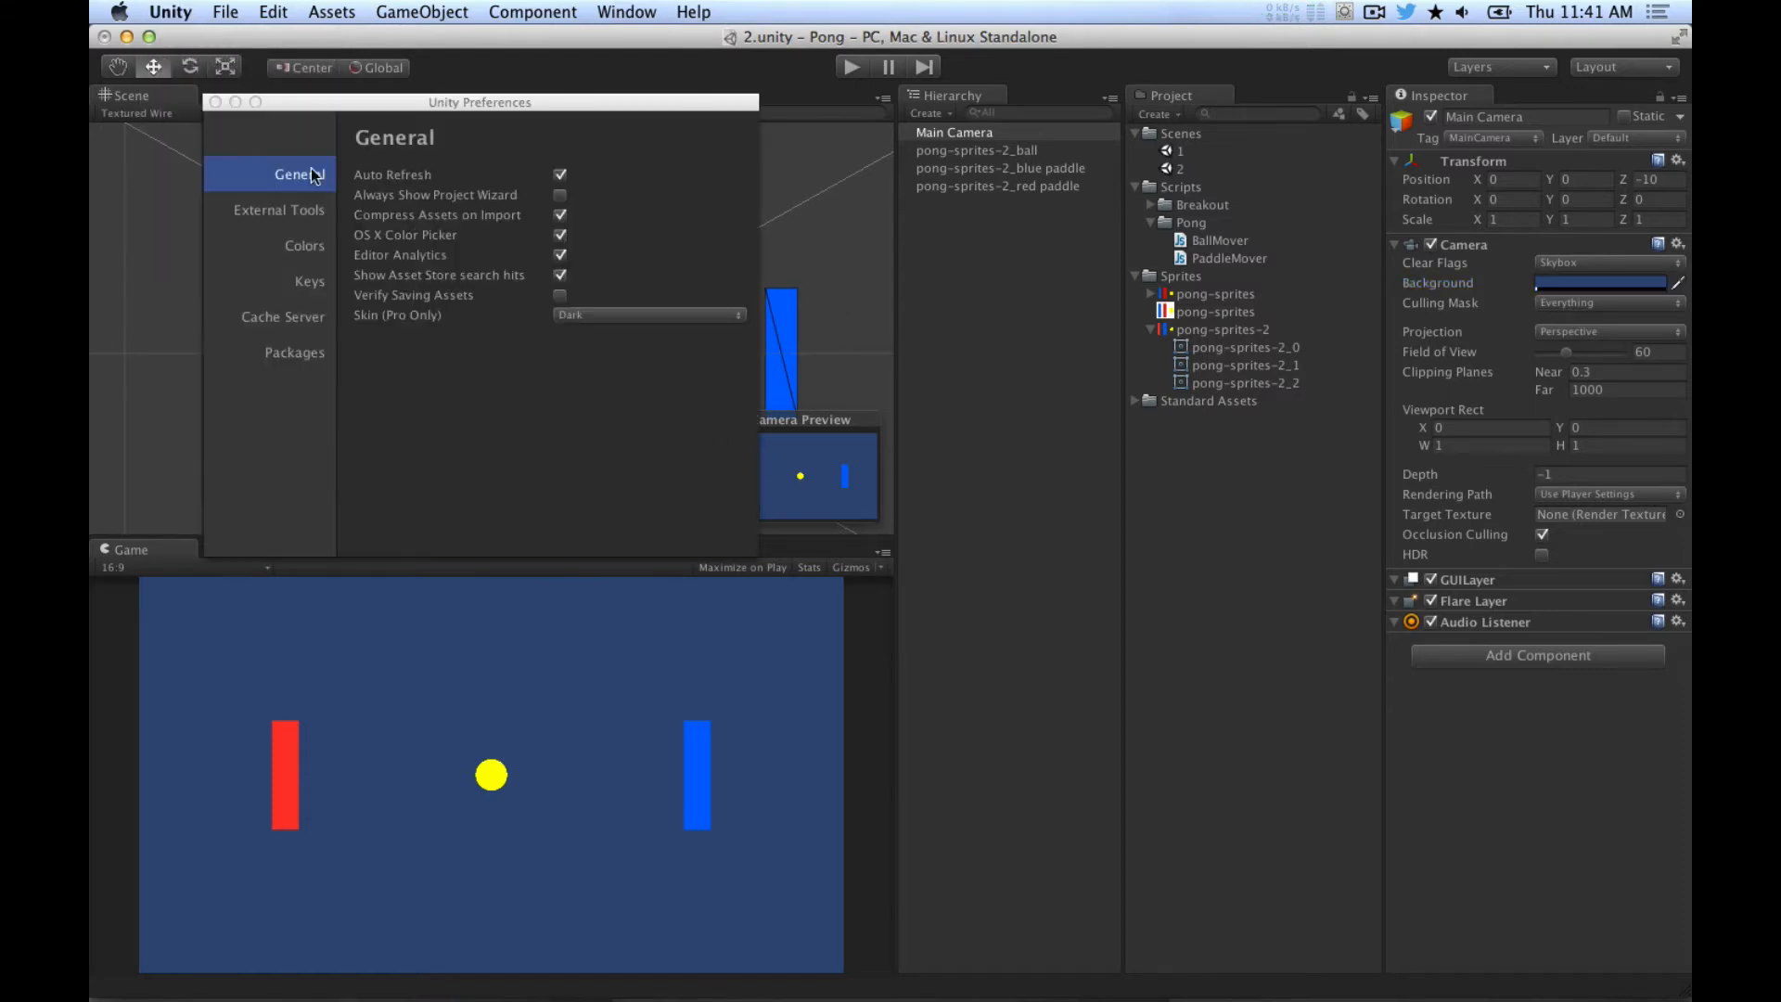
left_click(283, 243)
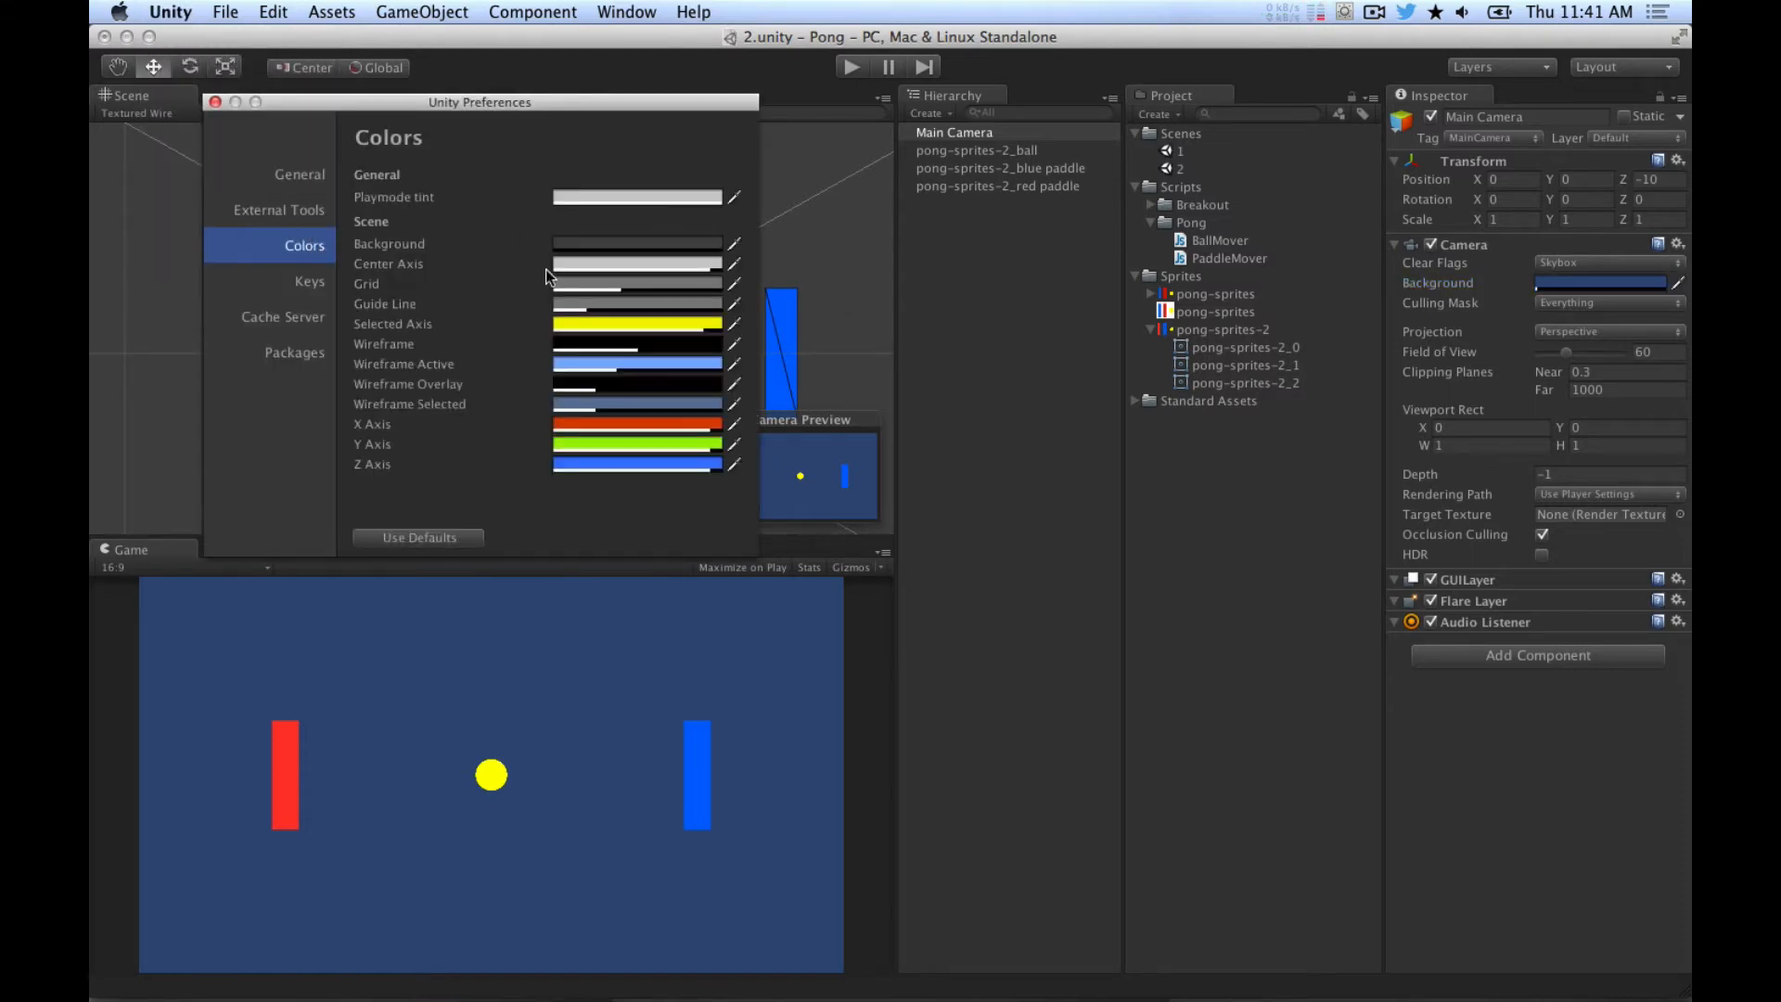
left_click(314, 210)
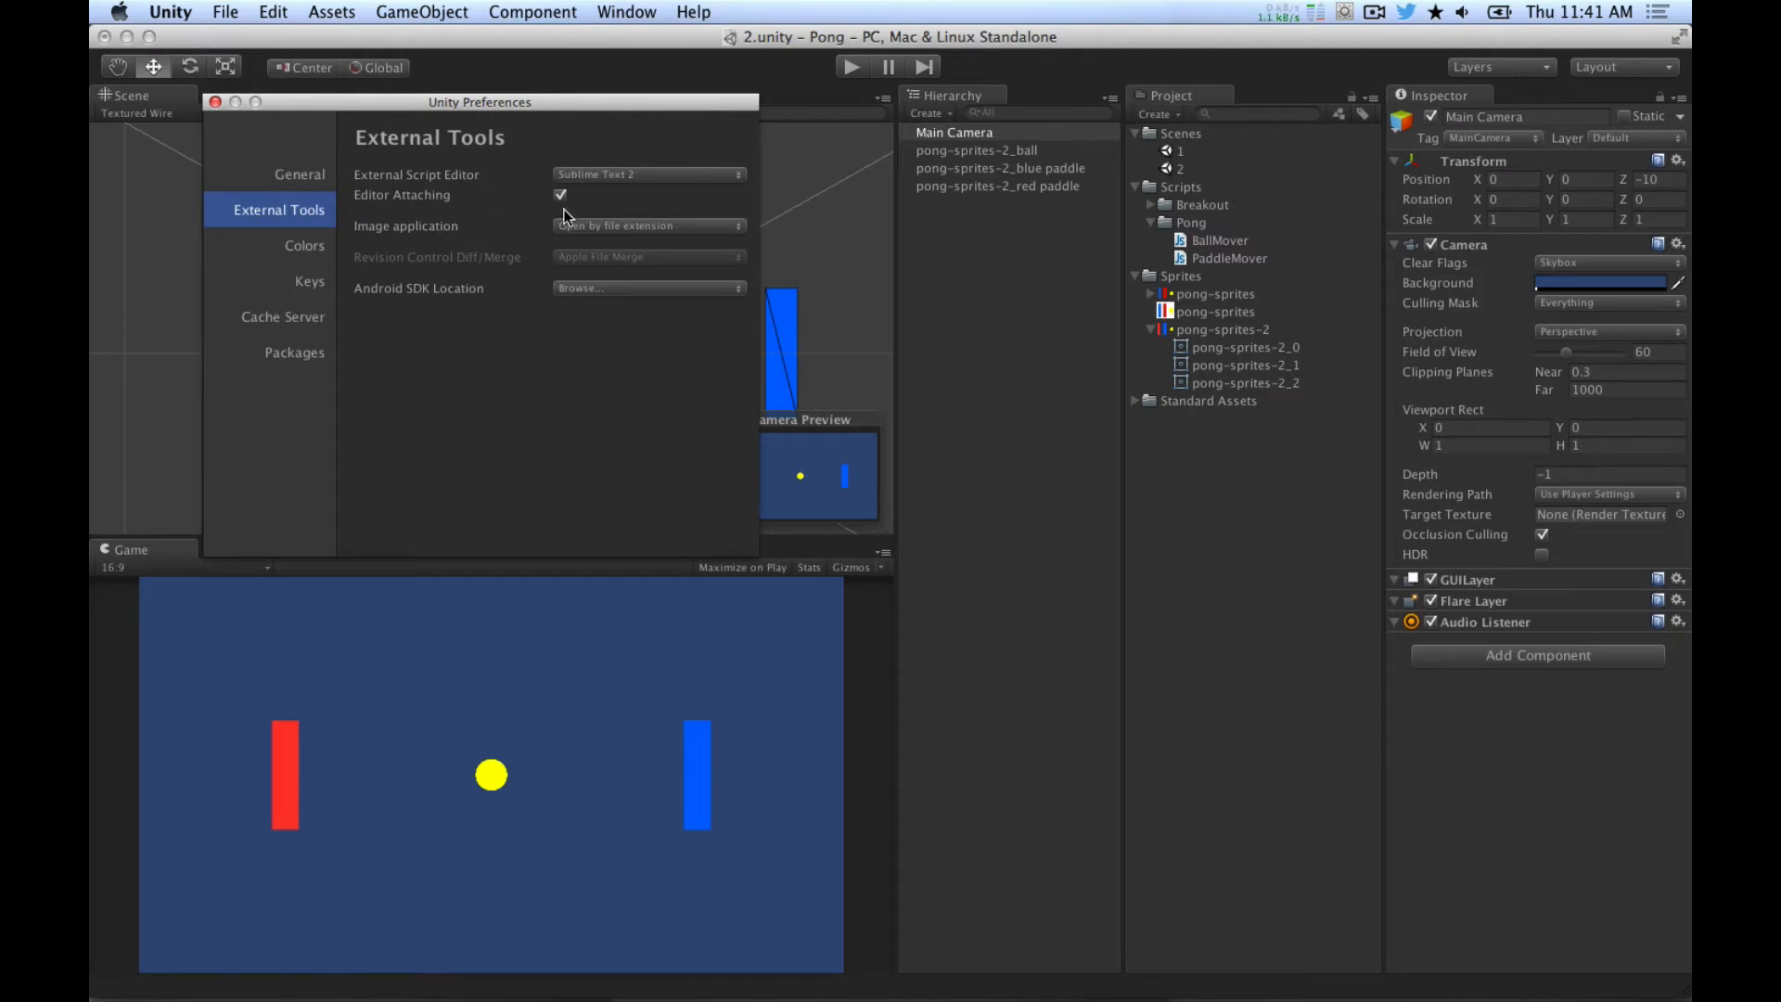
left_click(302, 172)
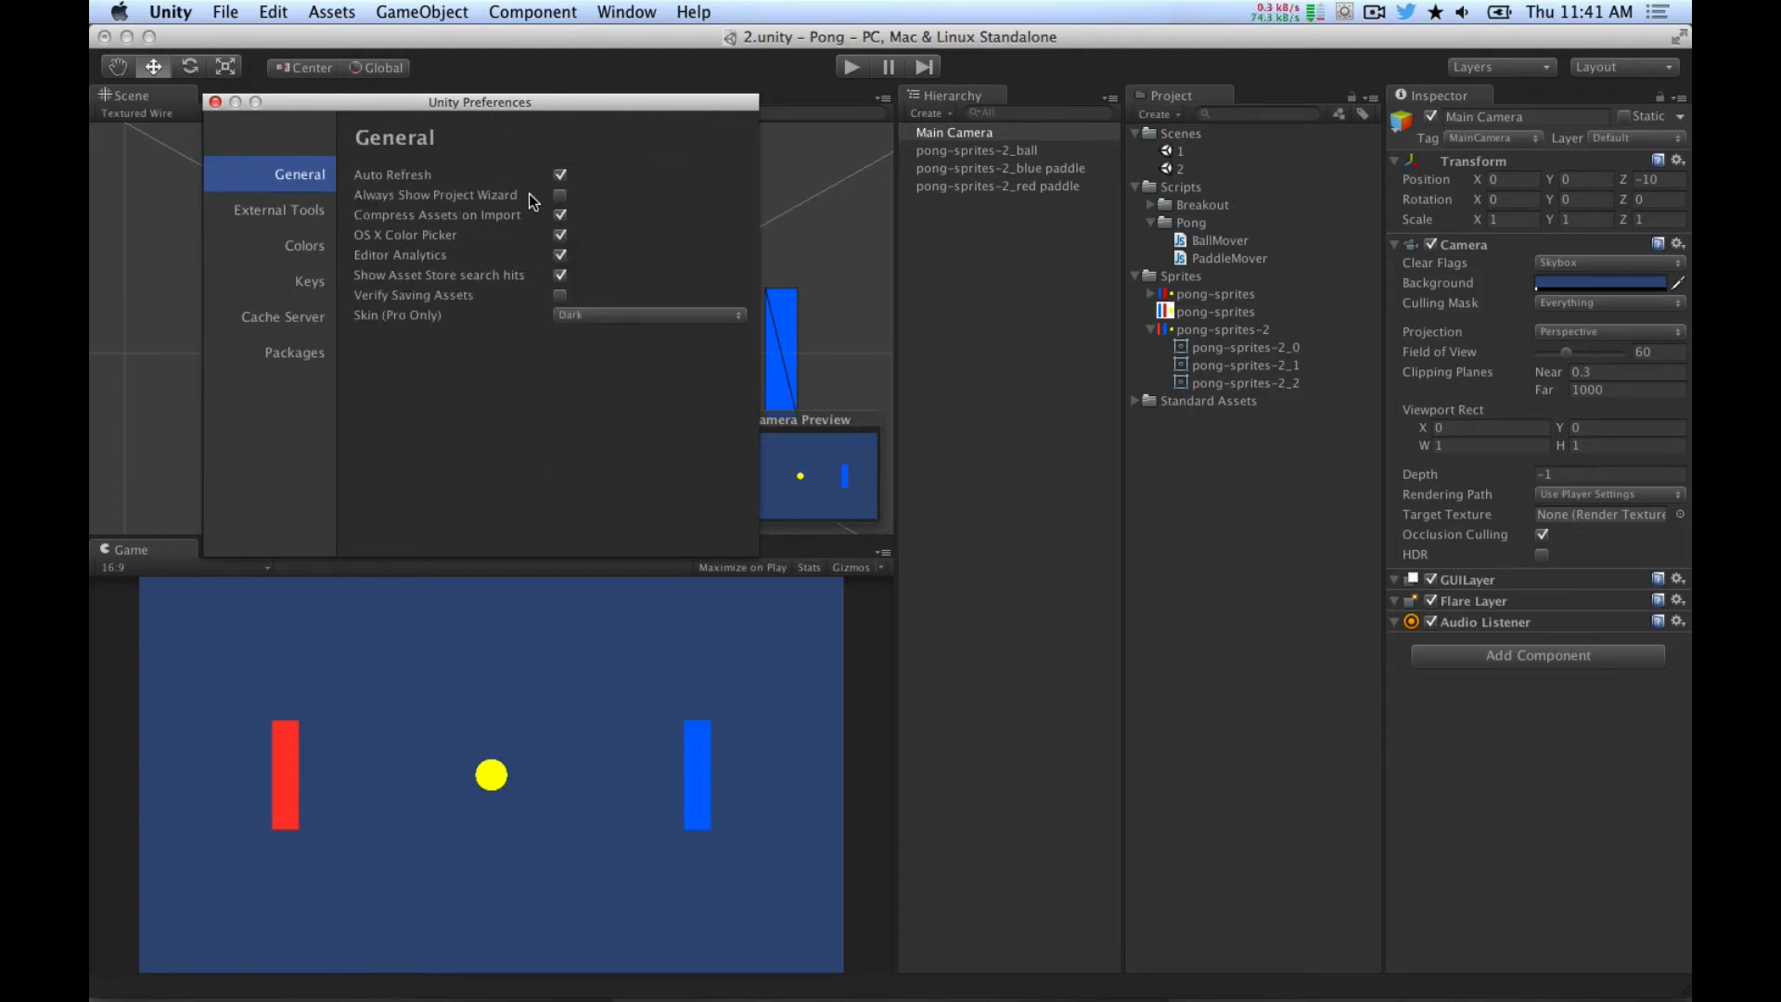
left_click(559, 235)
left_click(214, 102)
Step: Change the Main Camera's background color to a dark gray of about RGB 79, 79, 79
left_click(1632, 281)
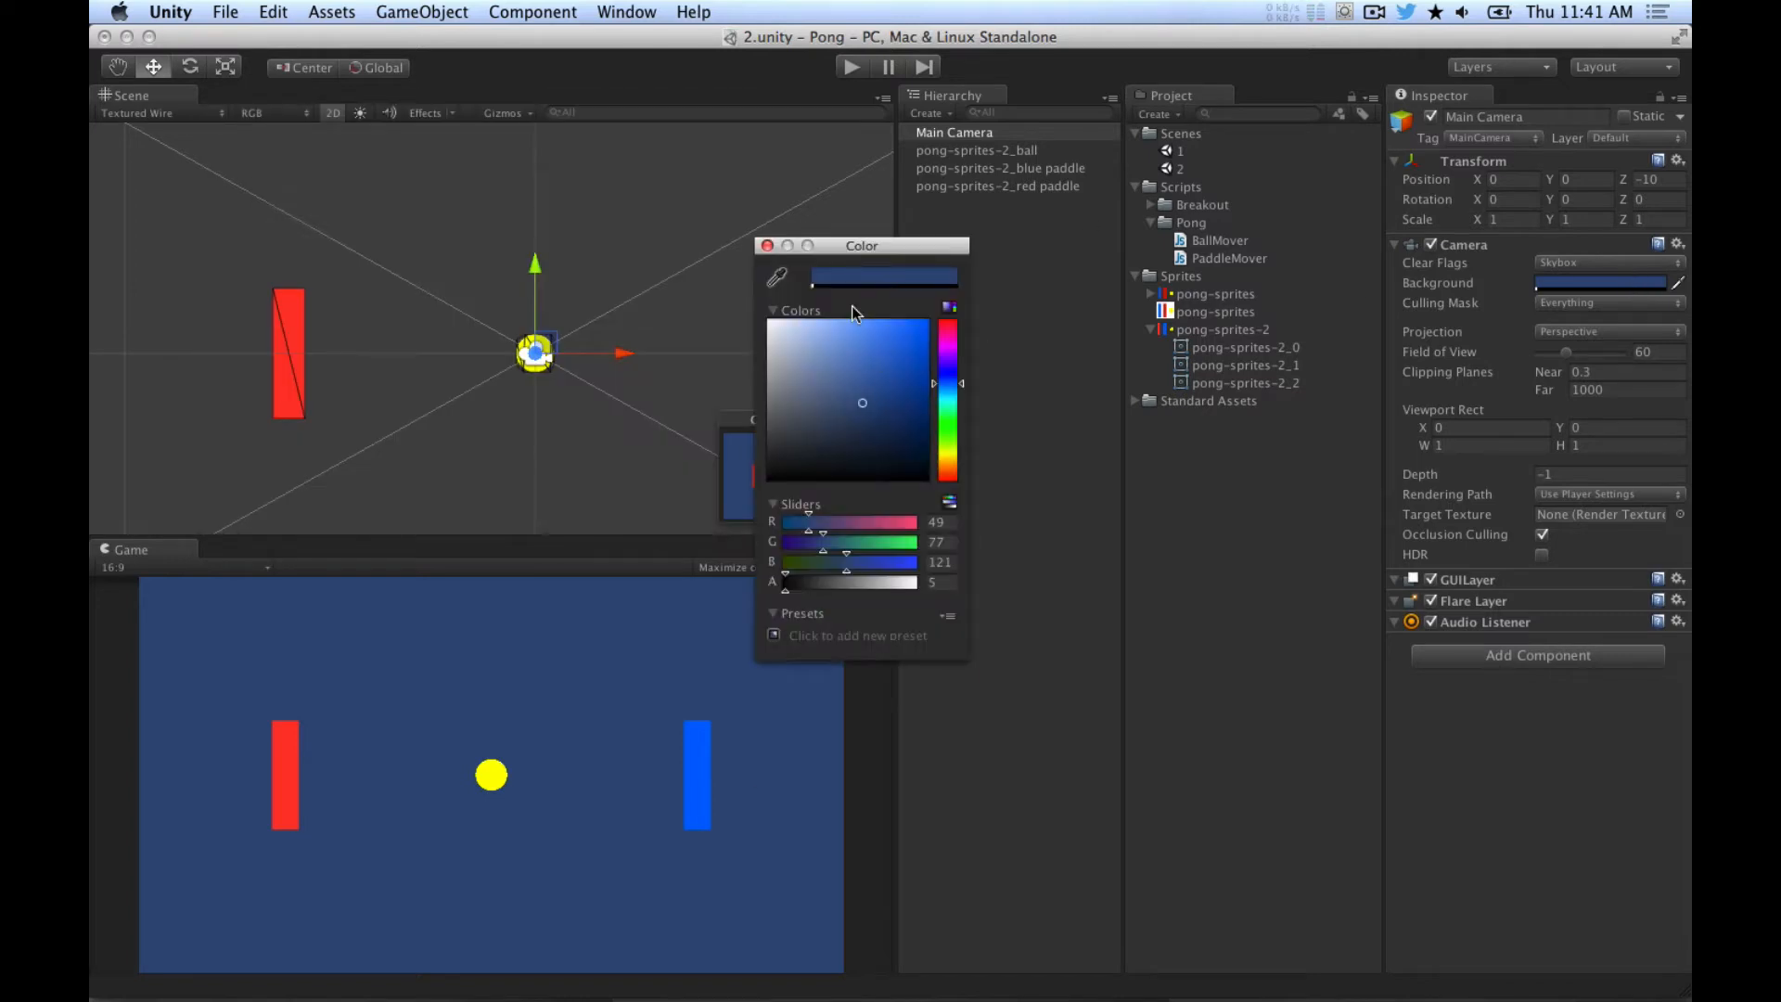
left_click_drag(887, 249, 1099, 262)
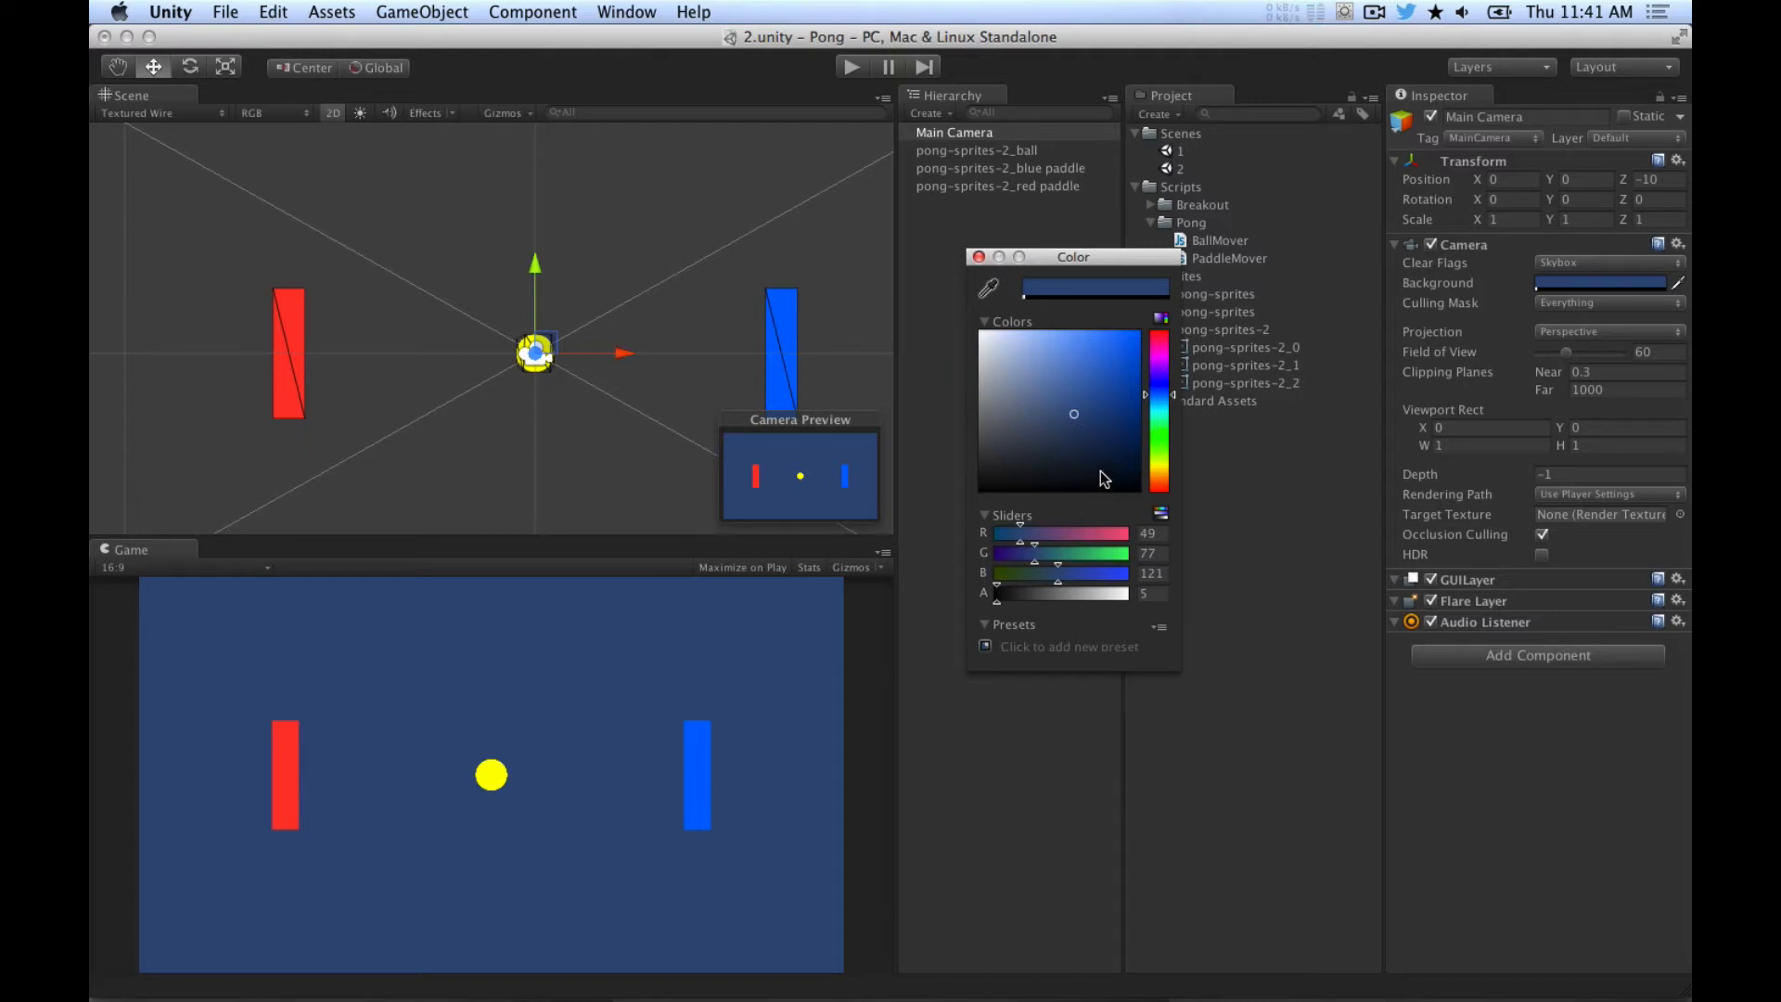
mouse_move(1077, 418)
left_mouse_down()
mouse_move(967, 402)
mouse_move(933, 471)
mouse_move(922, 438)
left_mouse_up()
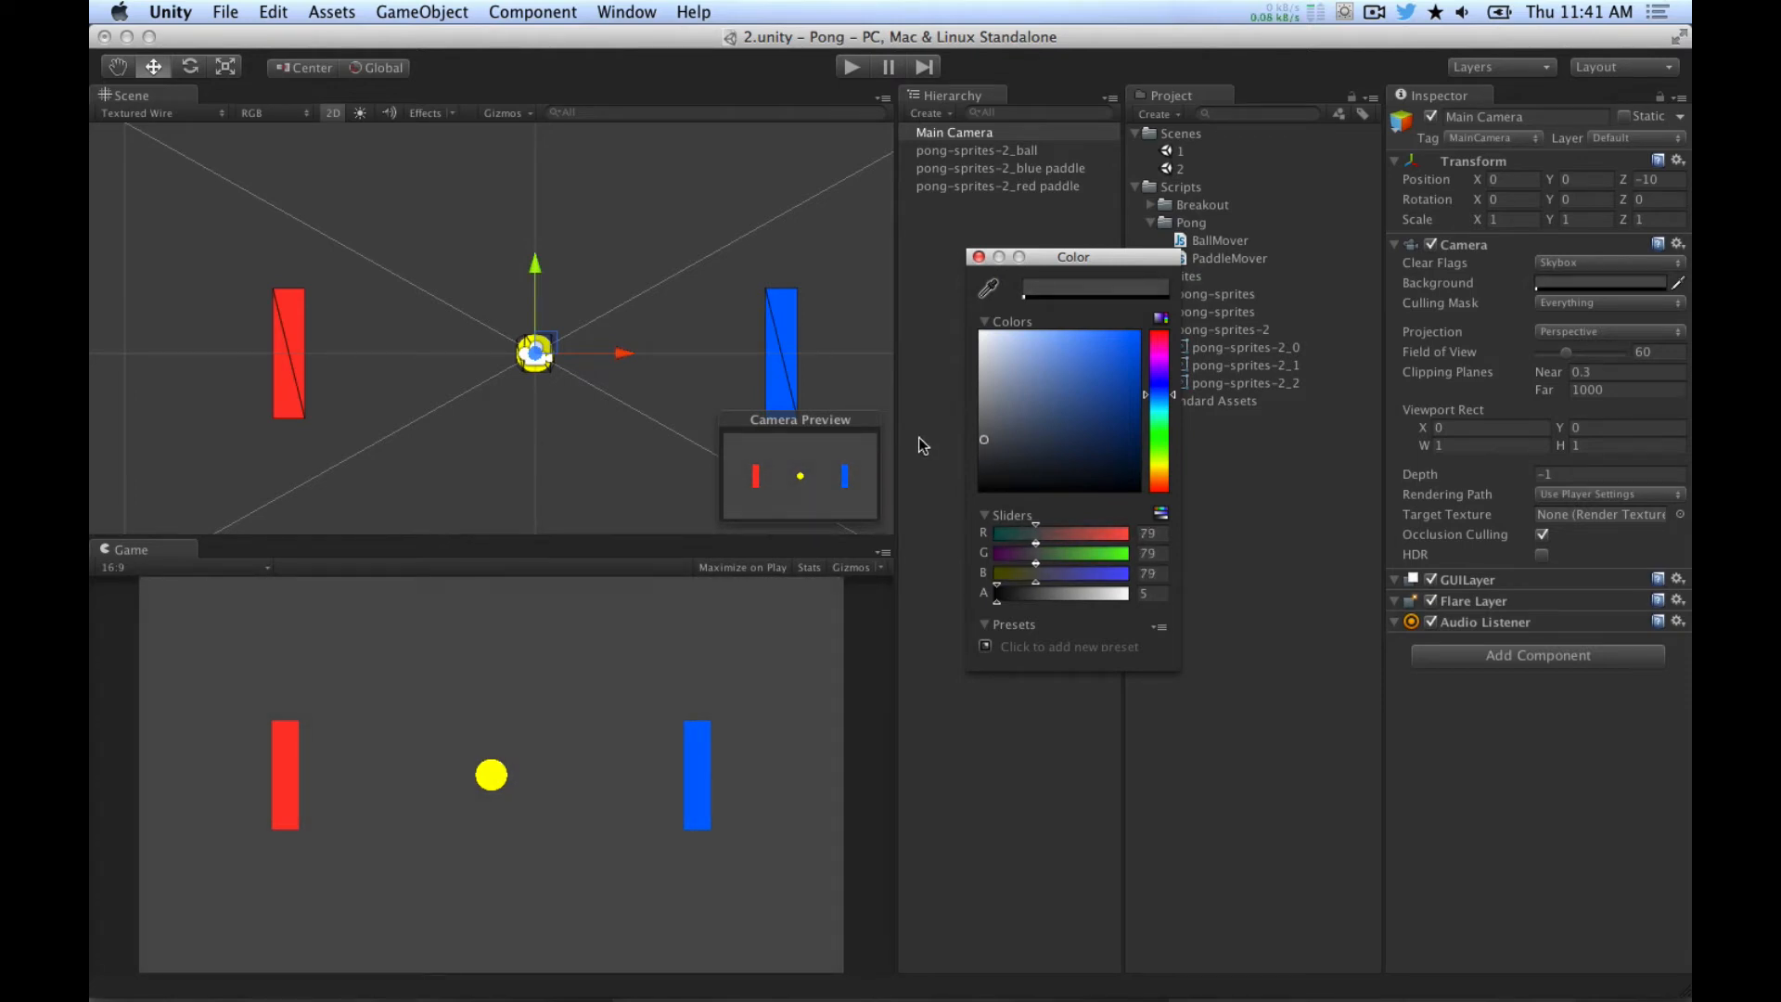
left_click_drag(919, 437, 920, 442)
left_click(979, 258)
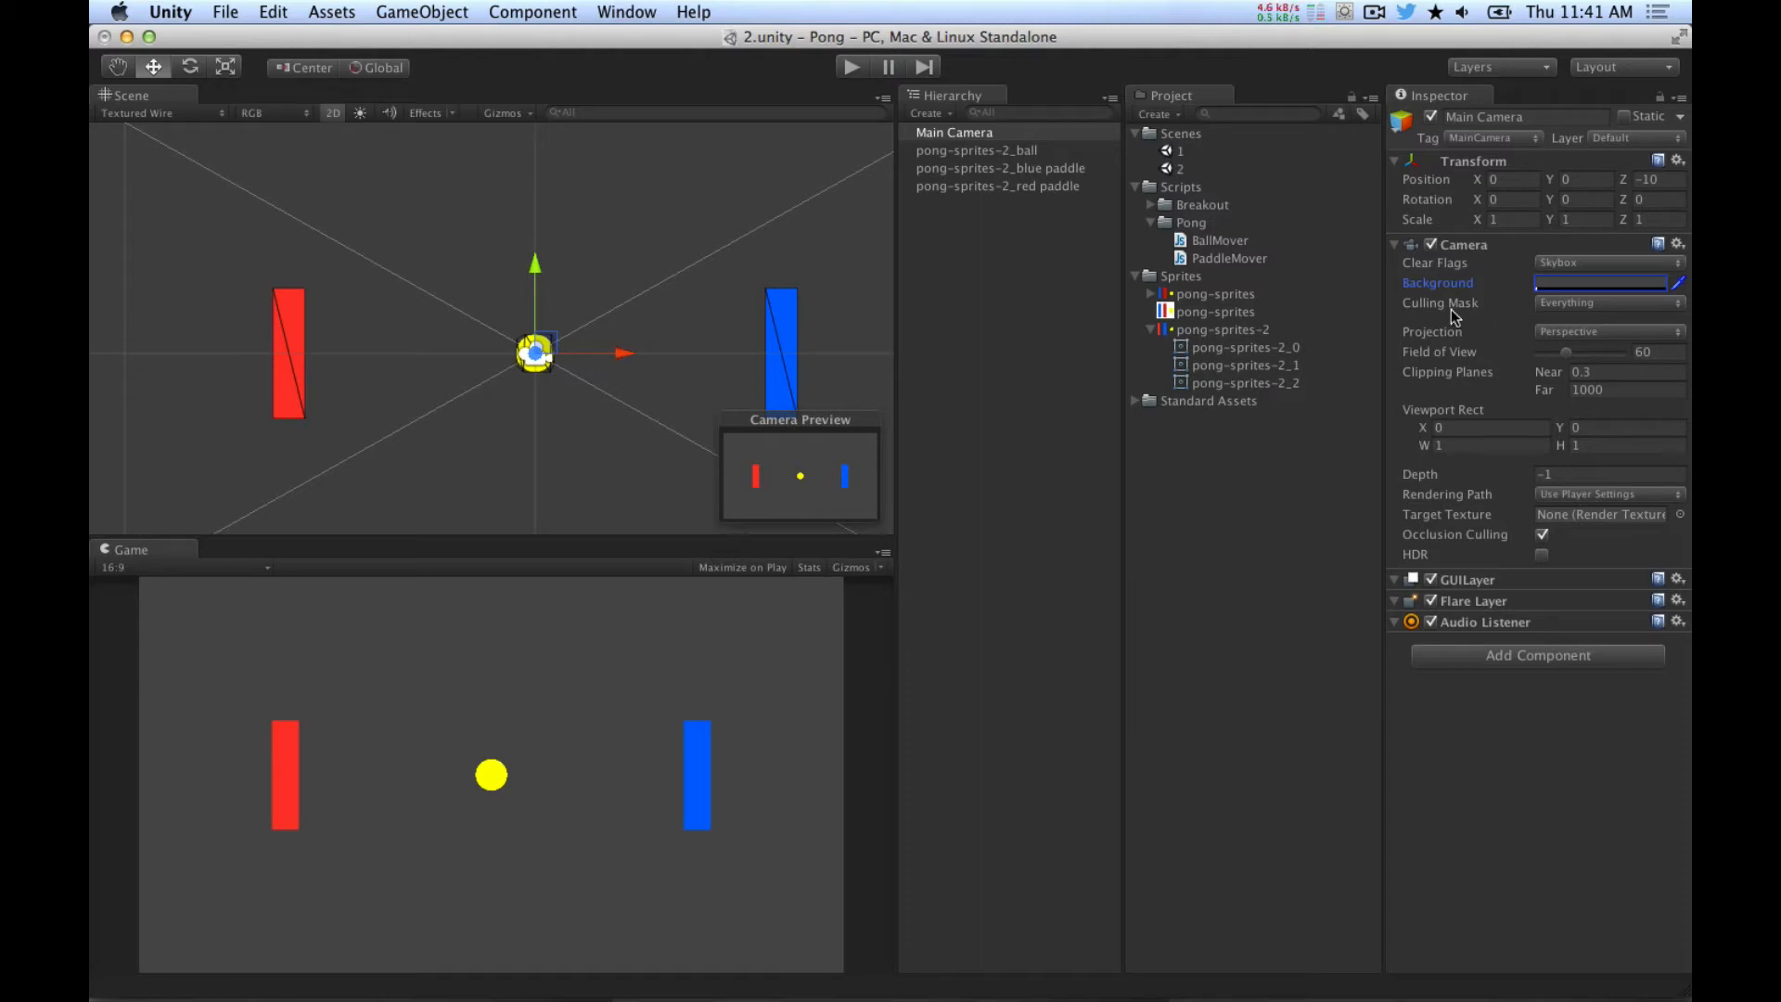
Step: Try the Orthographic projection on the Main Camera and return it to Perspective
left_click(1590, 333)
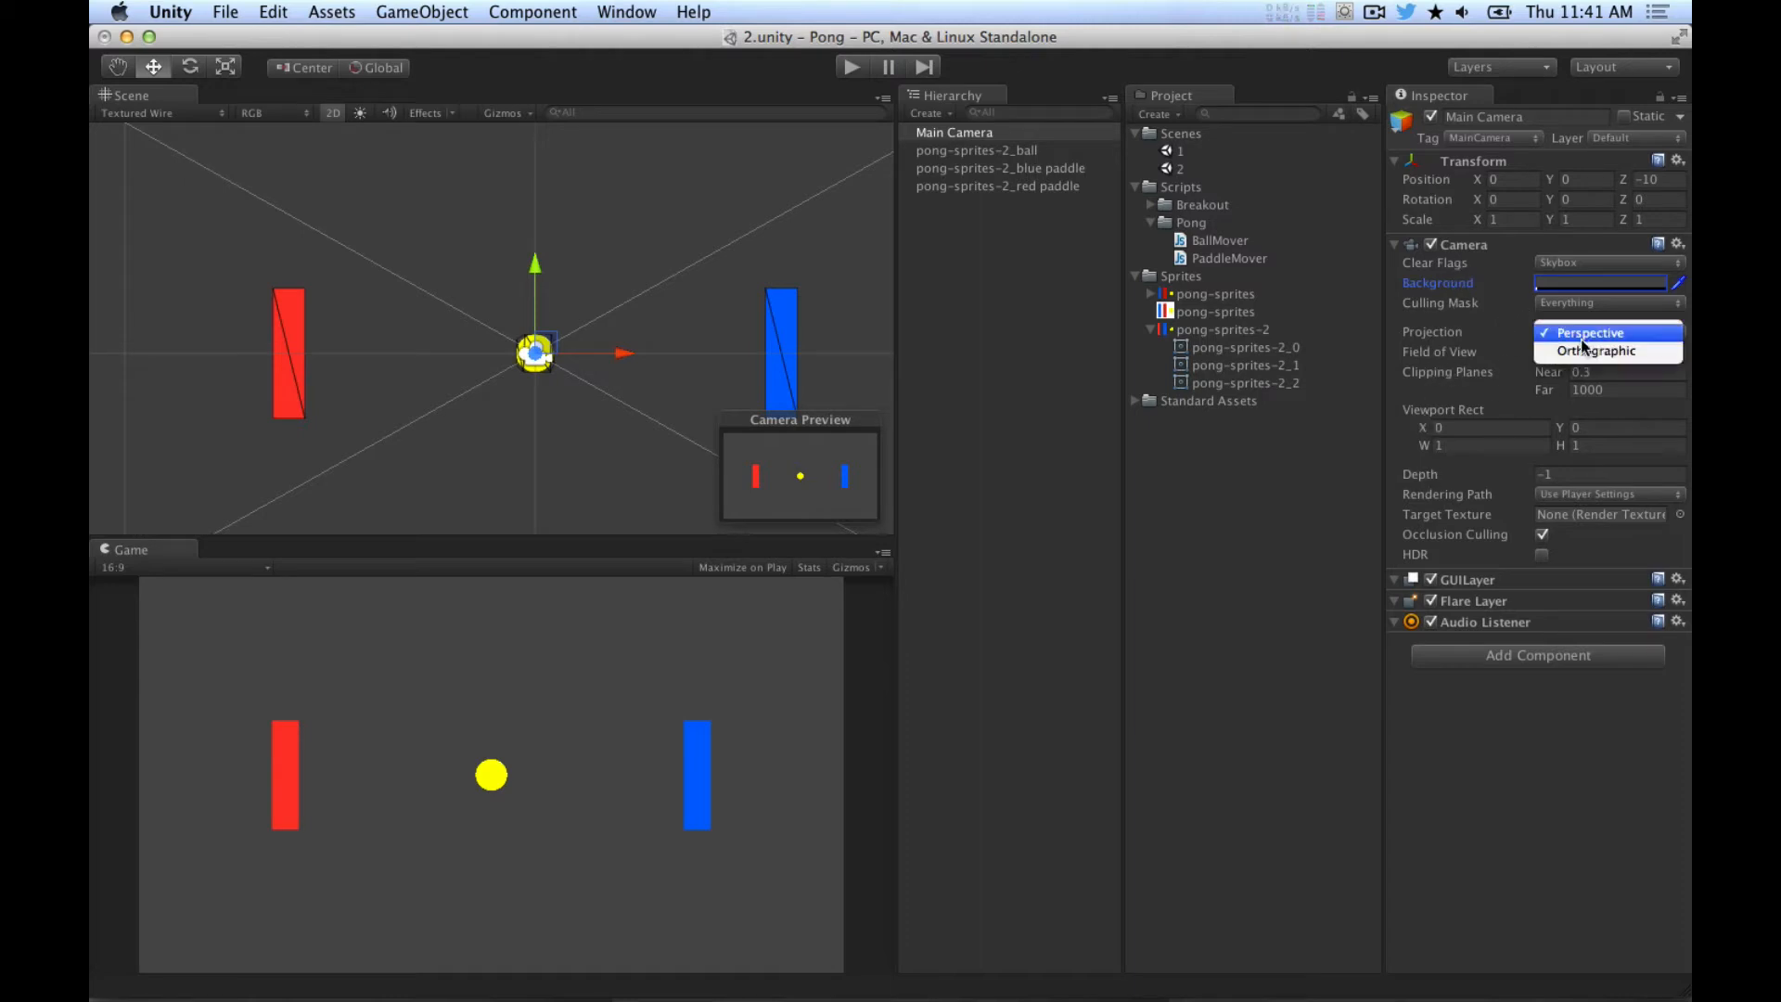
left_click(1588, 350)
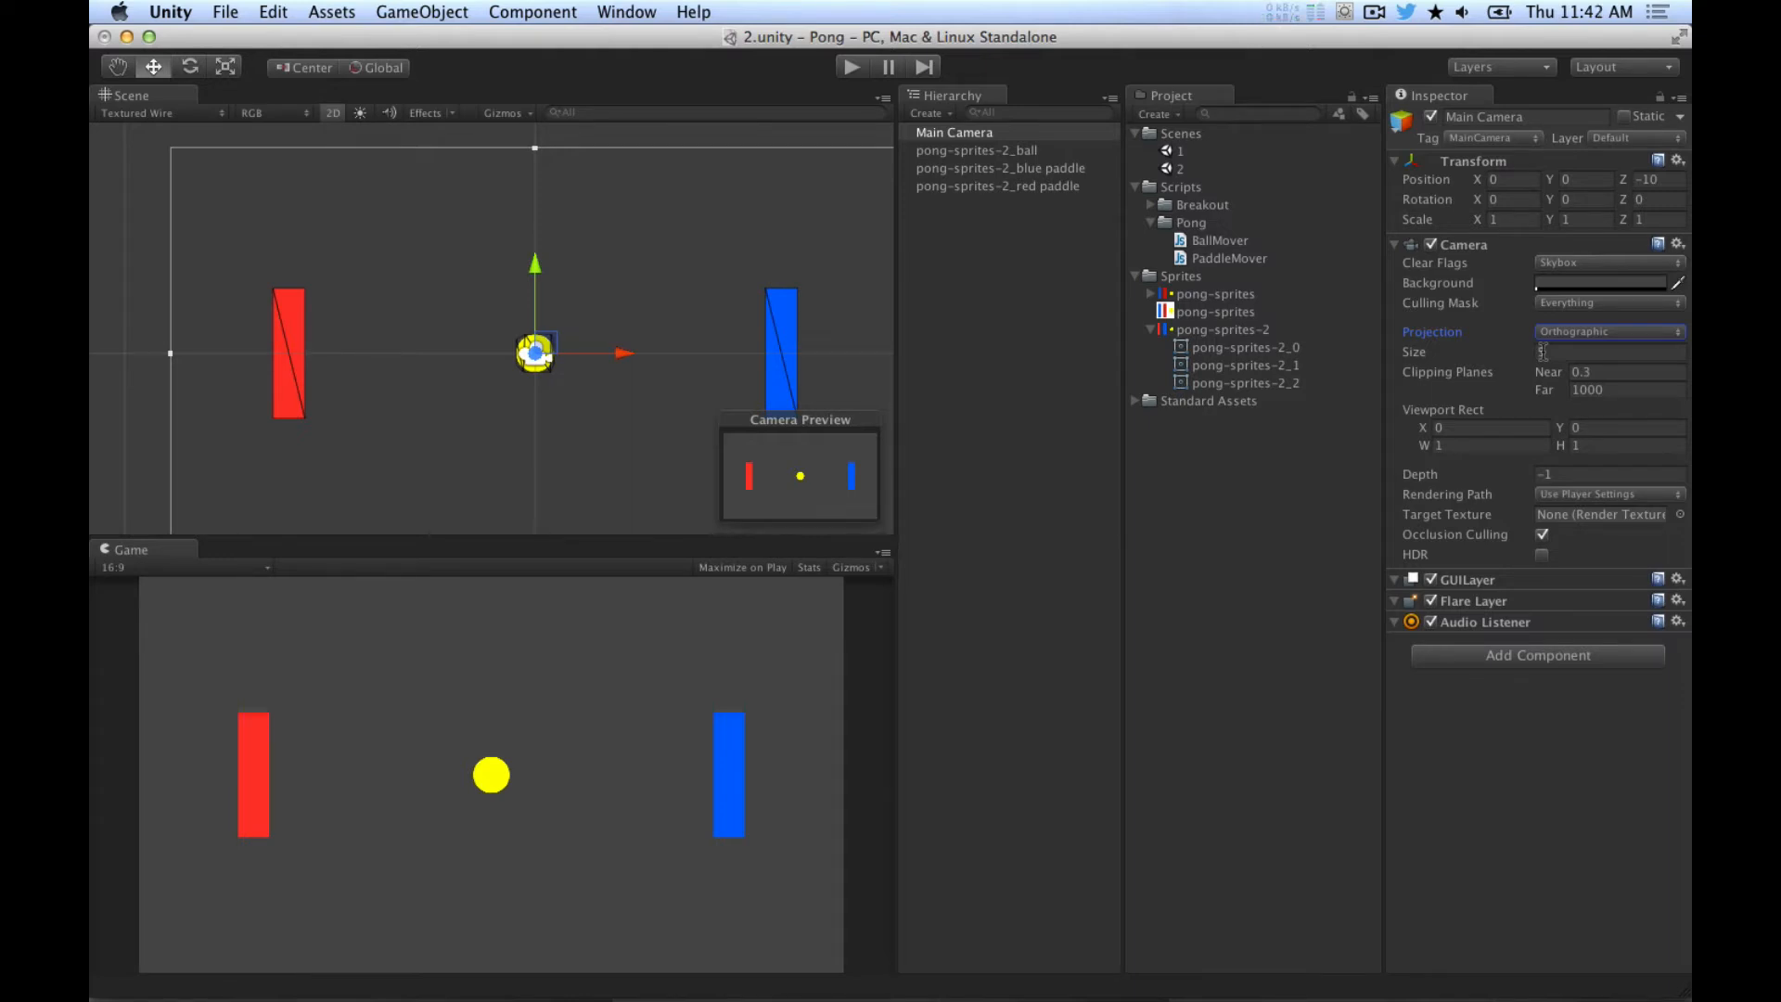
left_click(1558, 332)
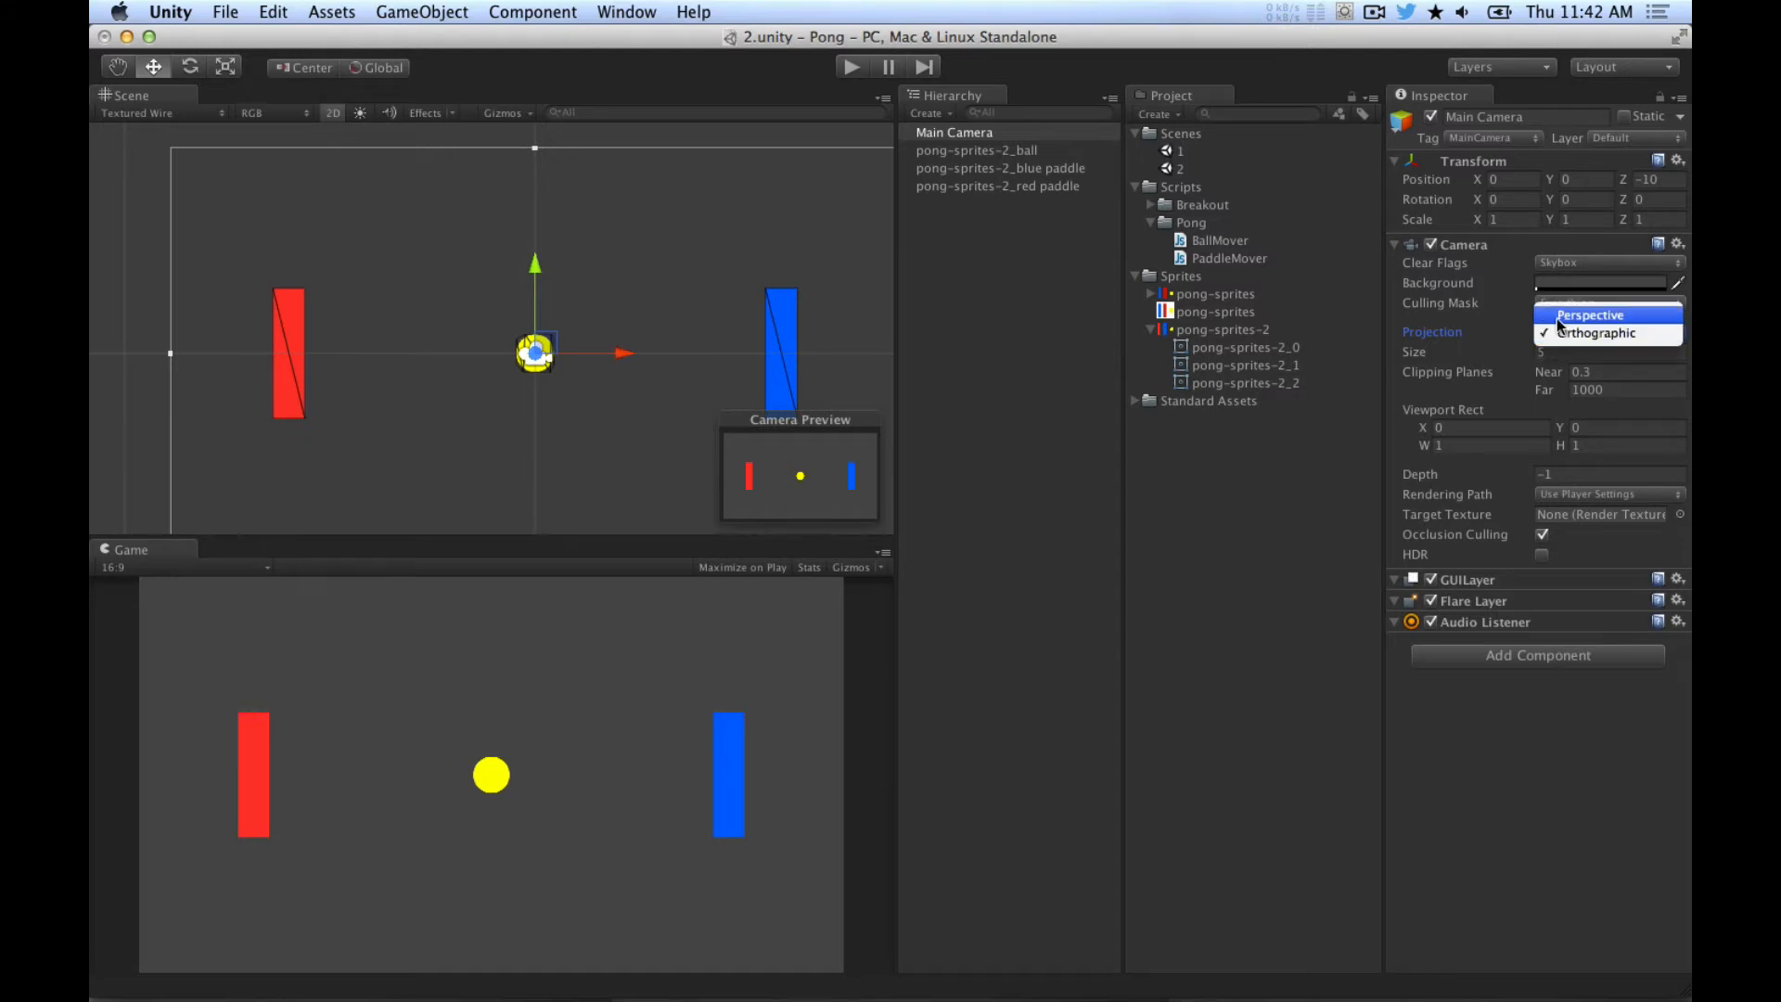
left_click(1464, 343)
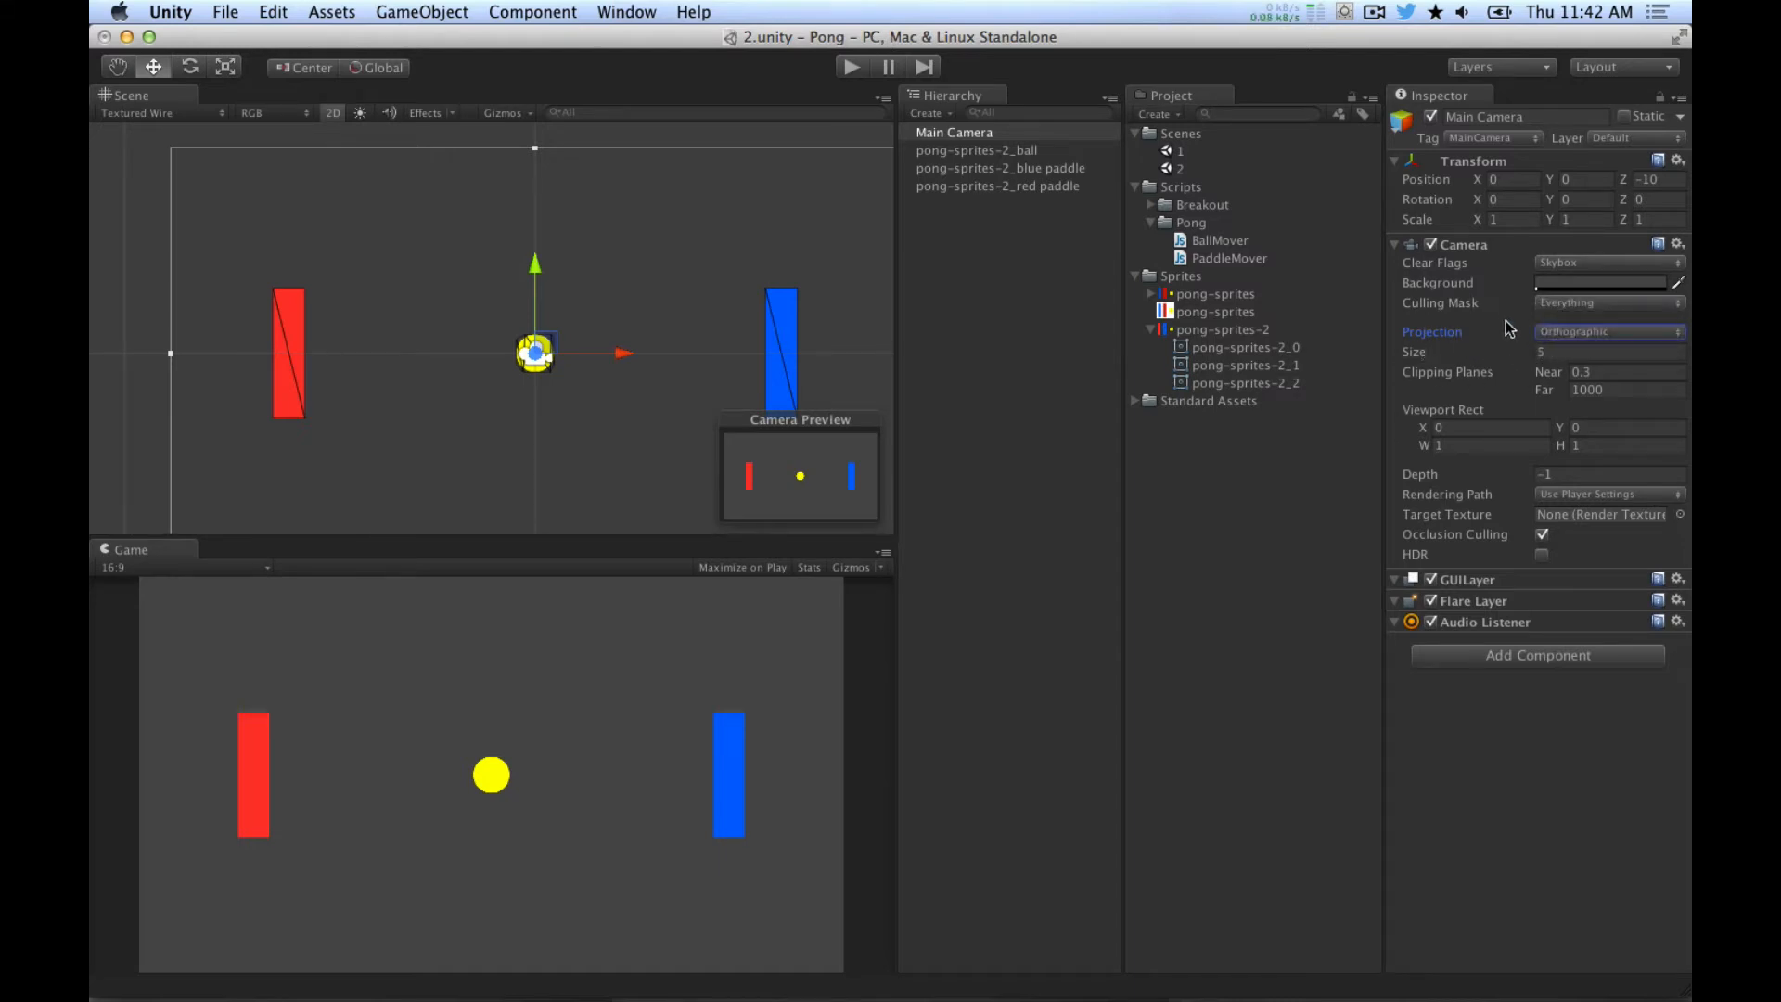
left_click(1562, 334)
left_click(1577, 315)
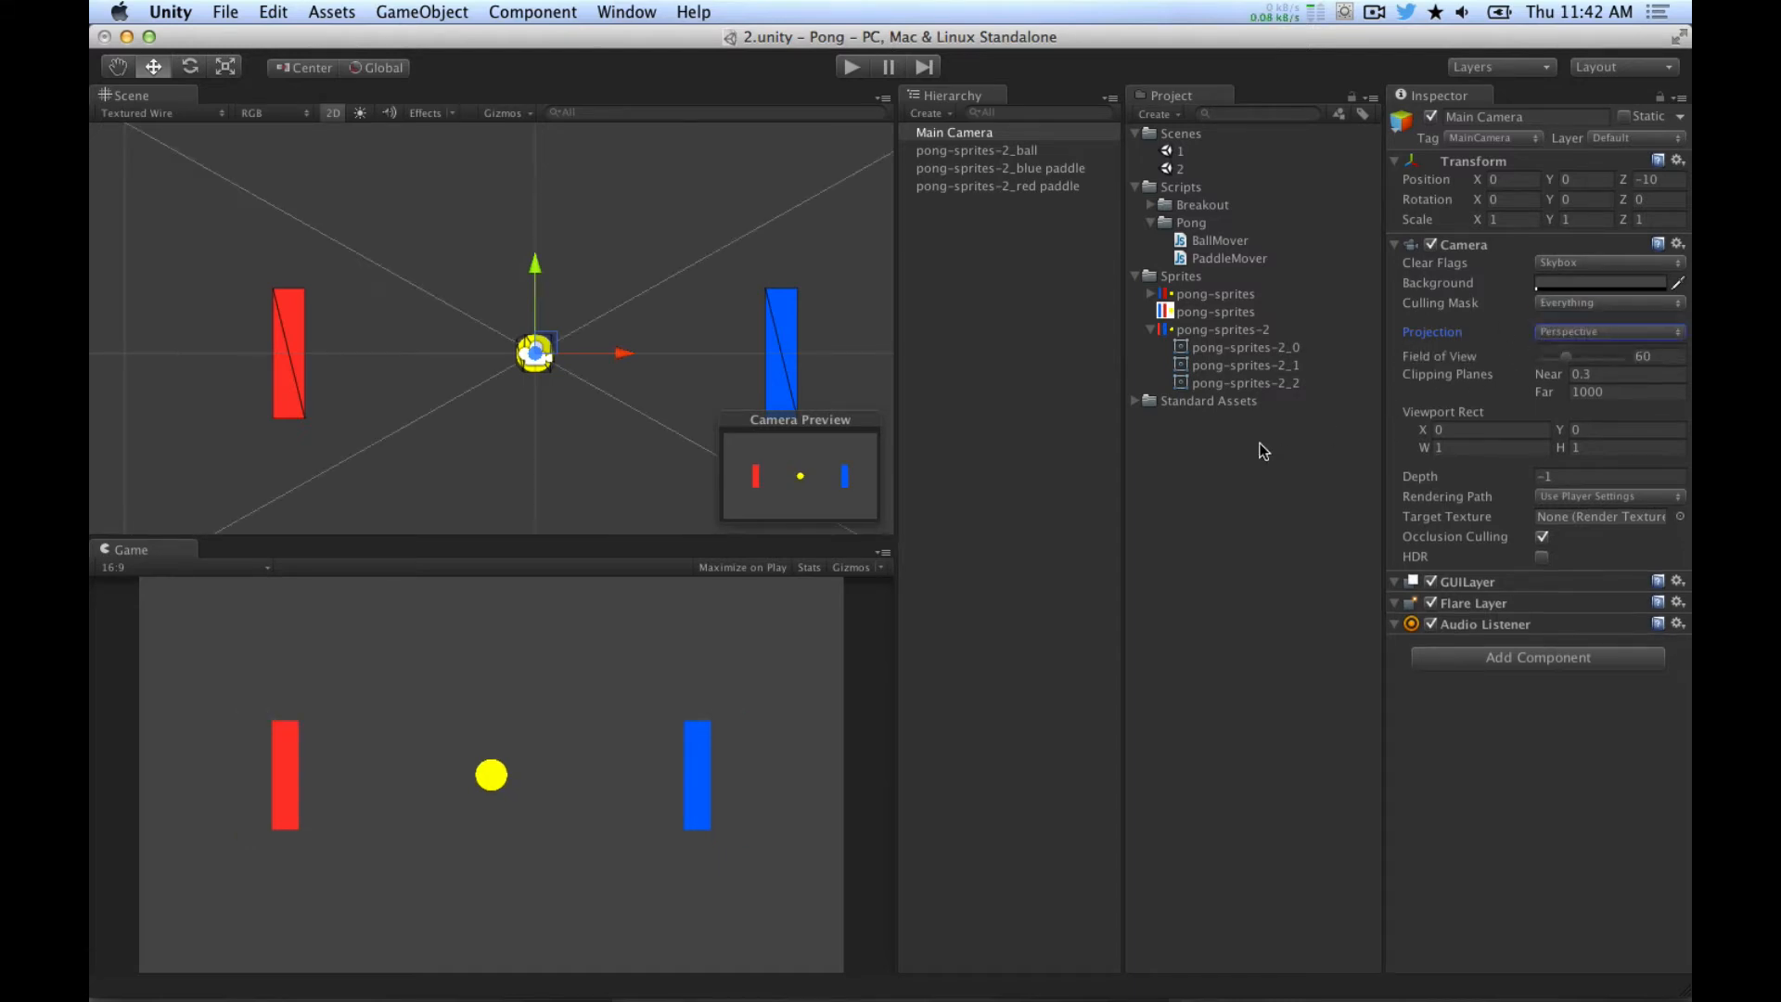
scroll(545, 468, "down", 20)
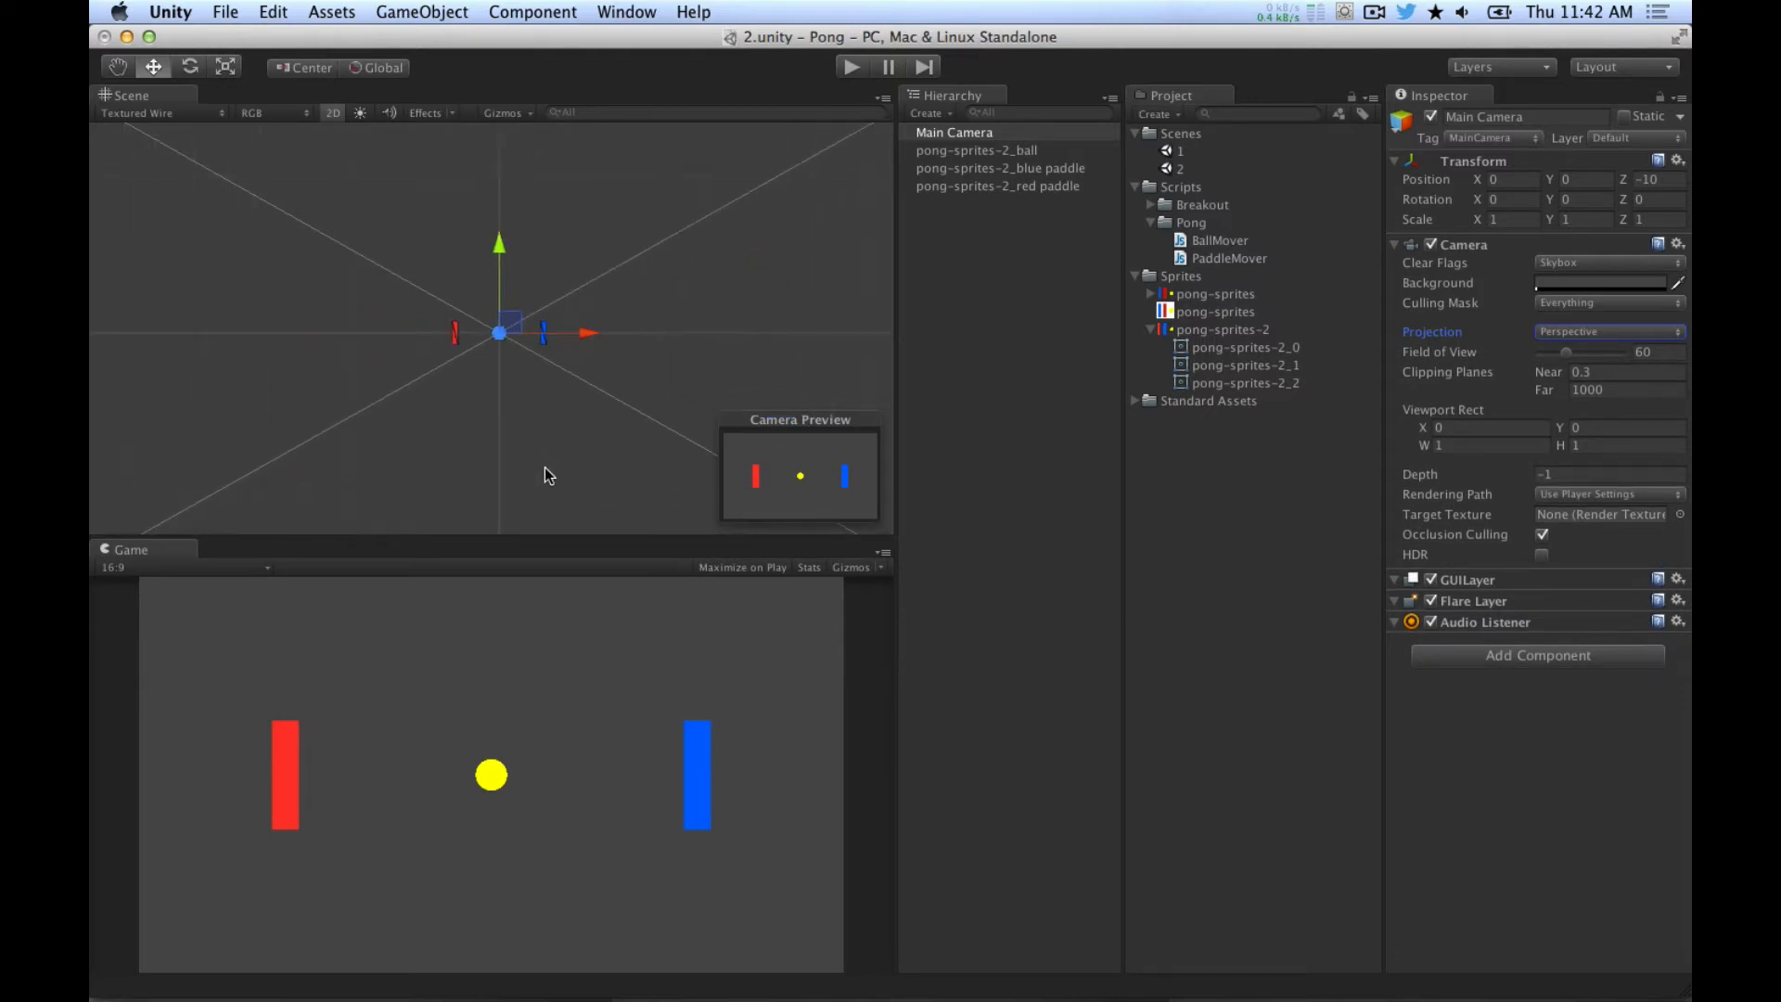
scroll(544, 466, "up", 20)
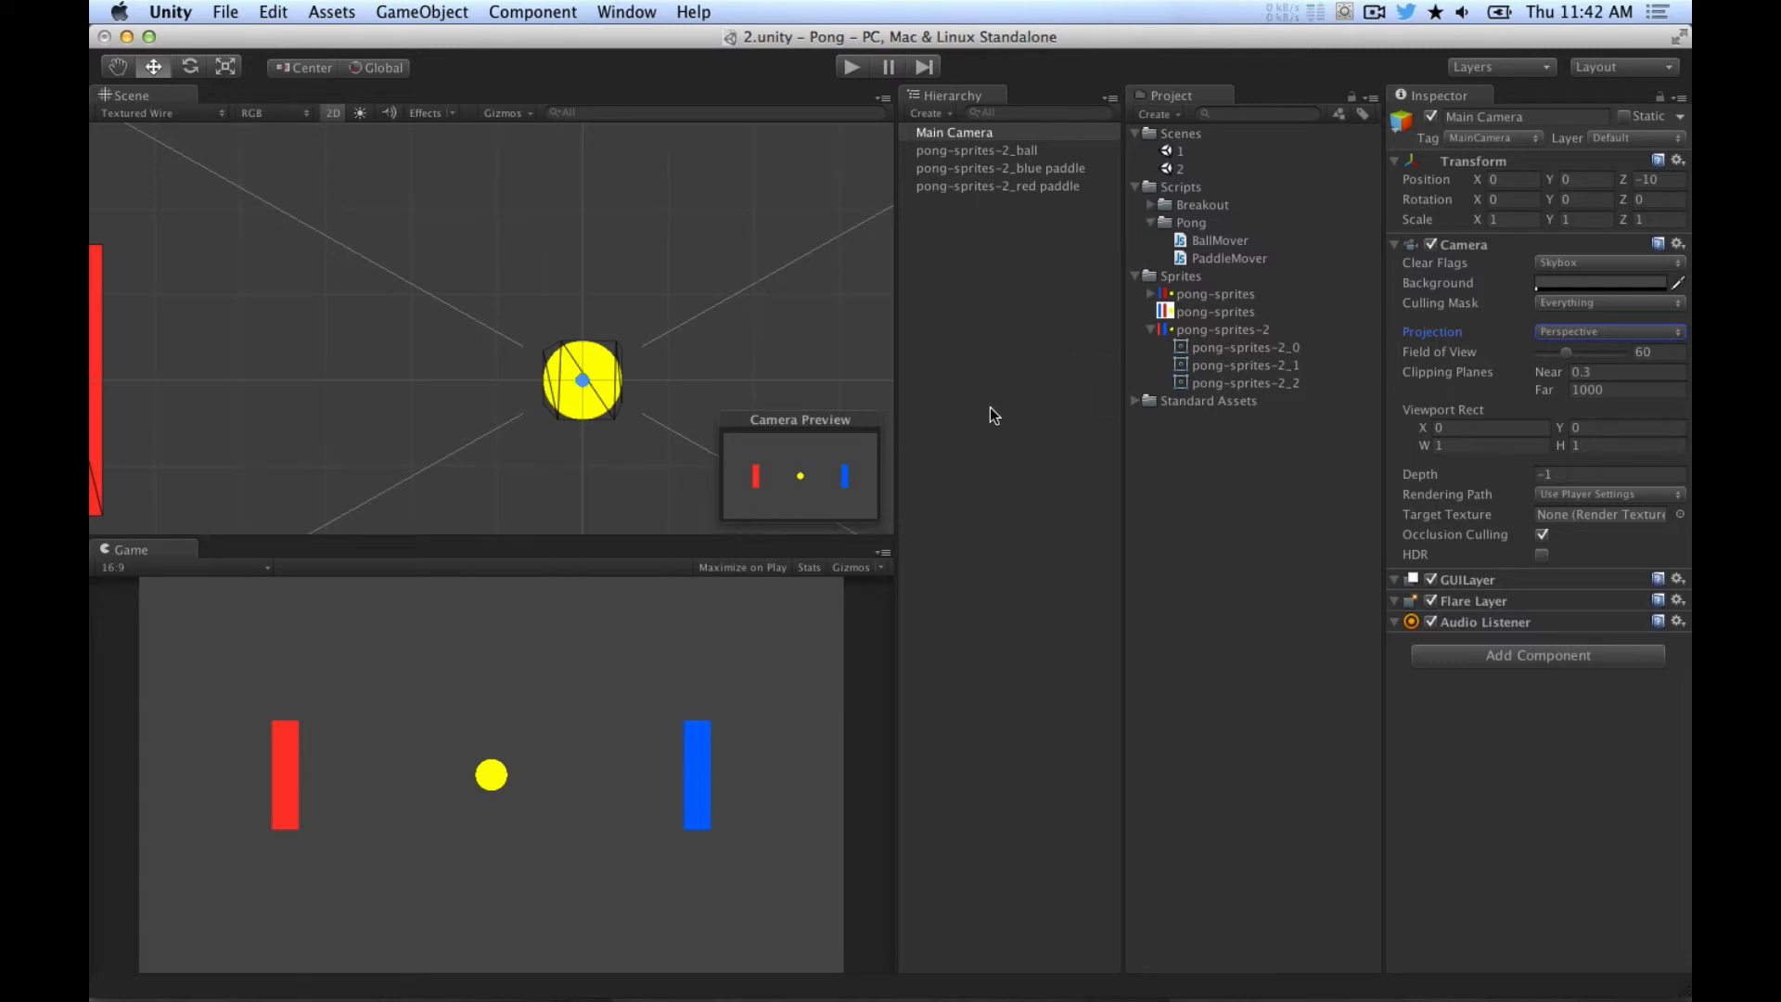
scroll(569, 385, "down", 8)
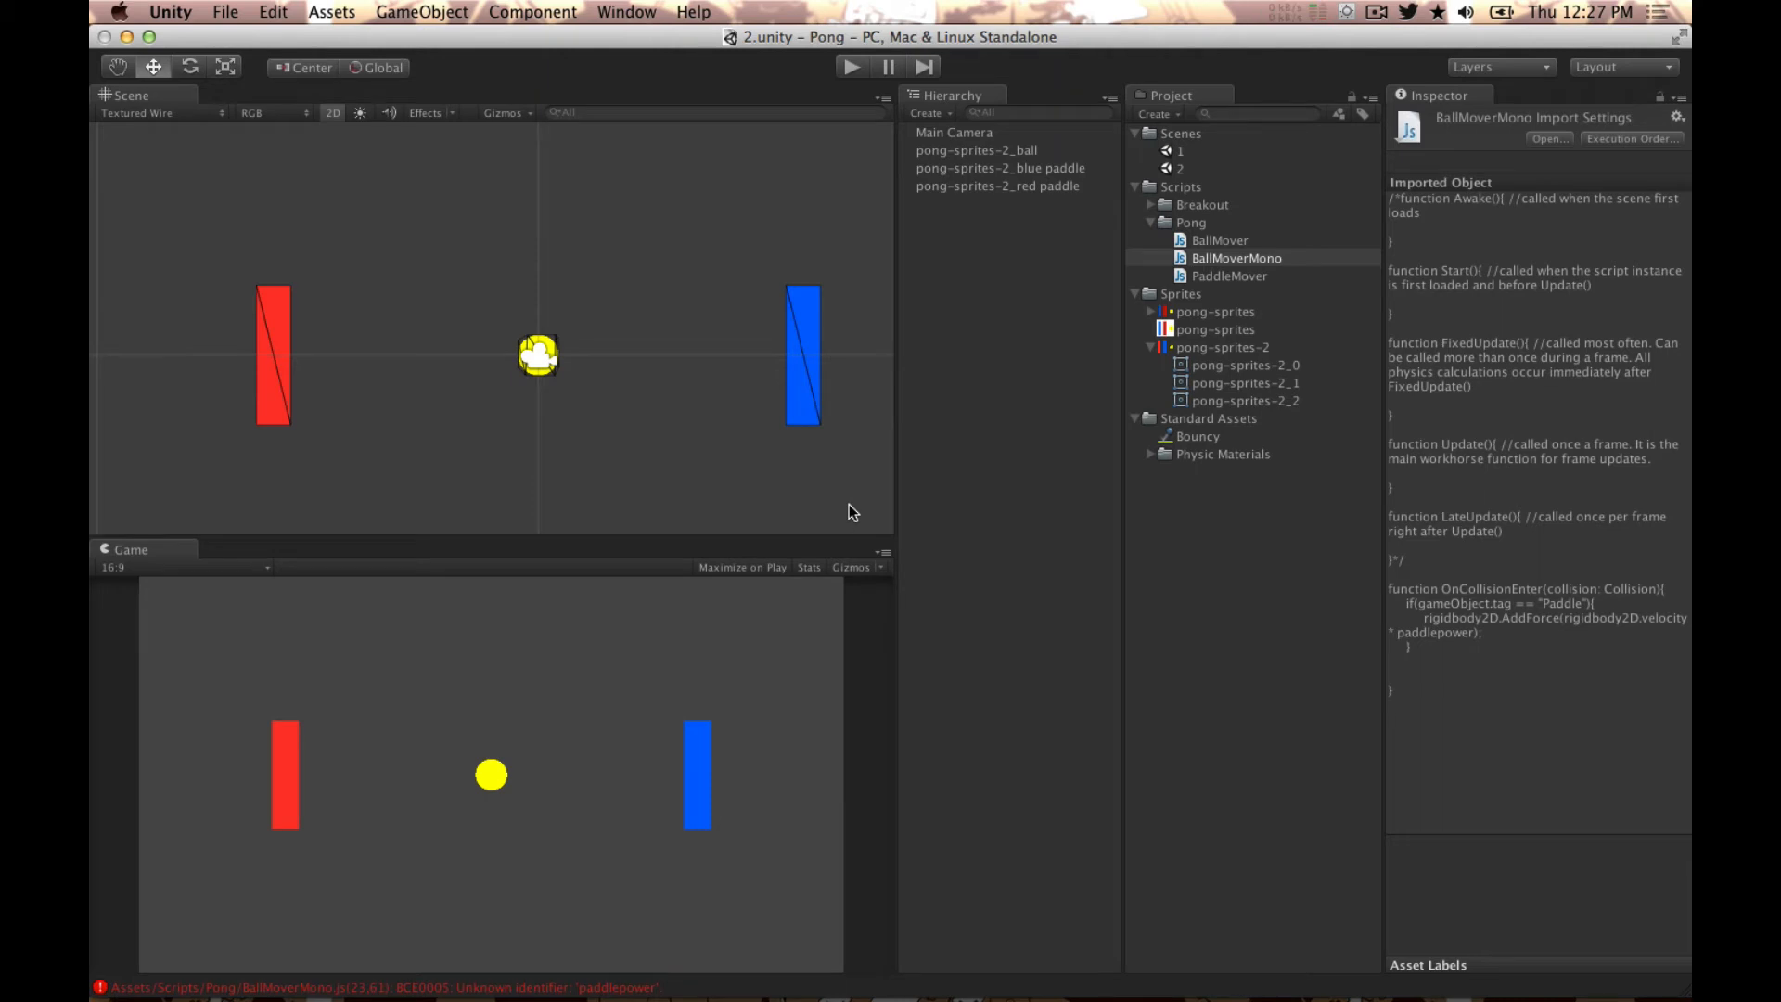
Step: Create a new Javascript file in the Pong scripts folder
left_click(1197, 230)
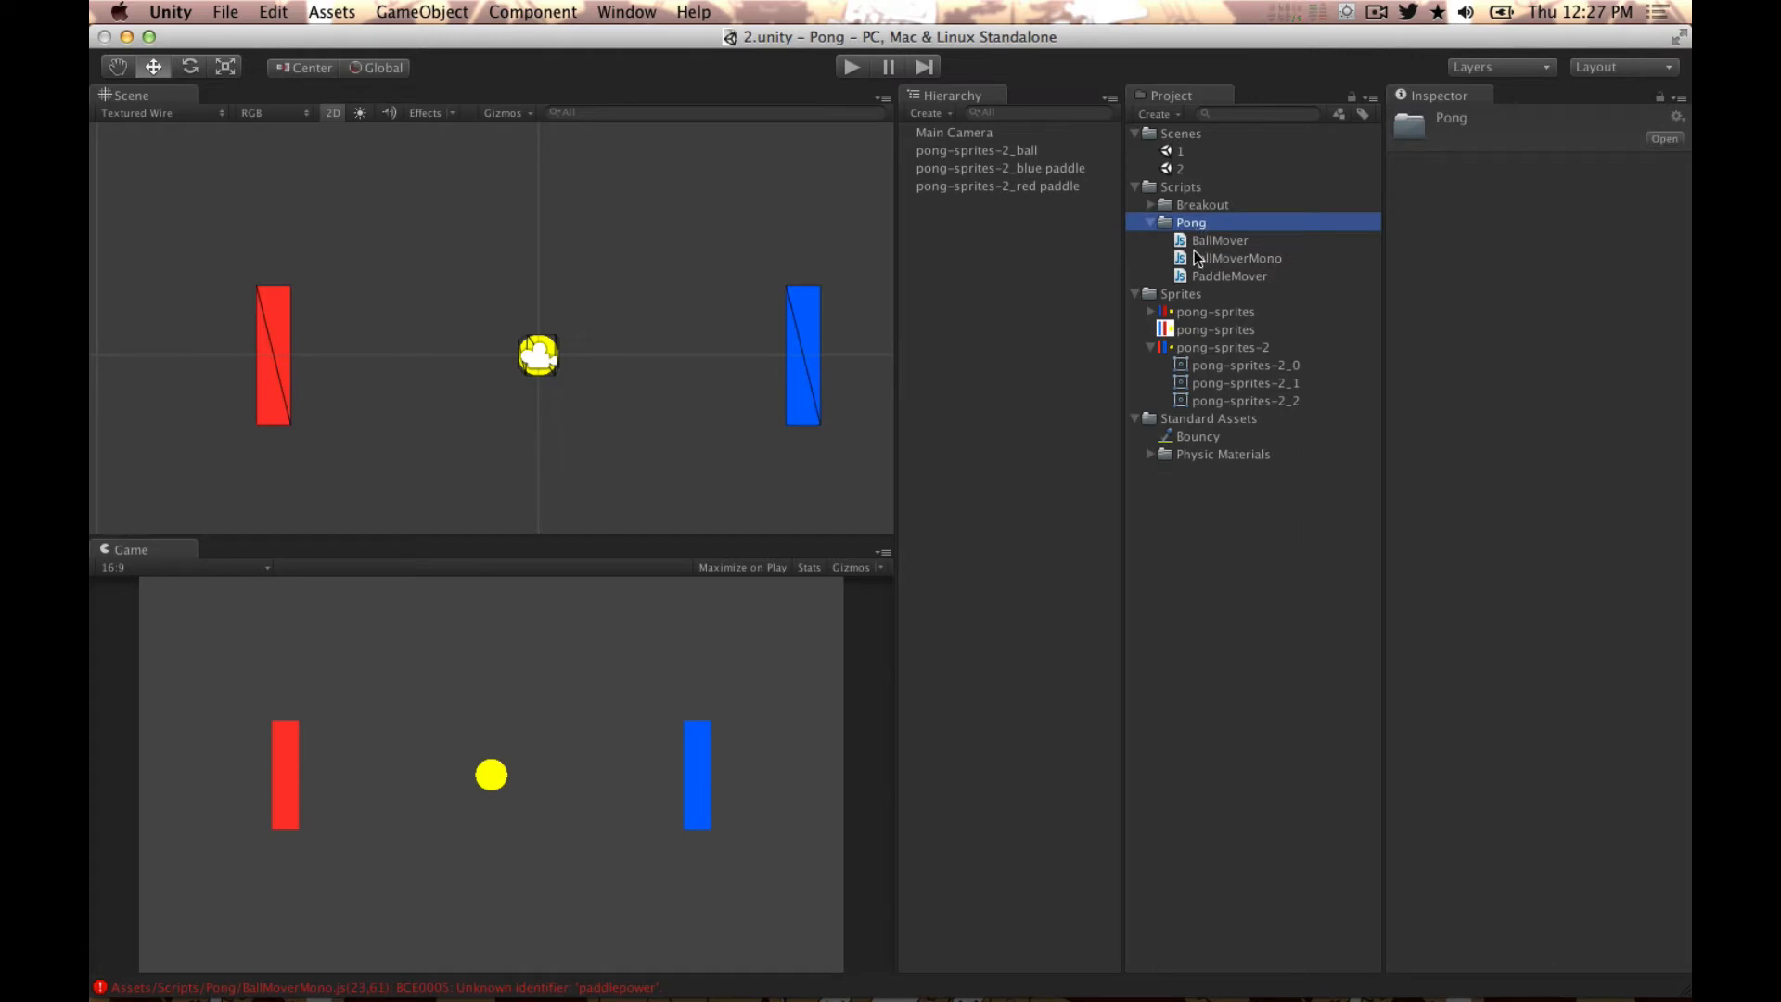
left_click(1219, 259)
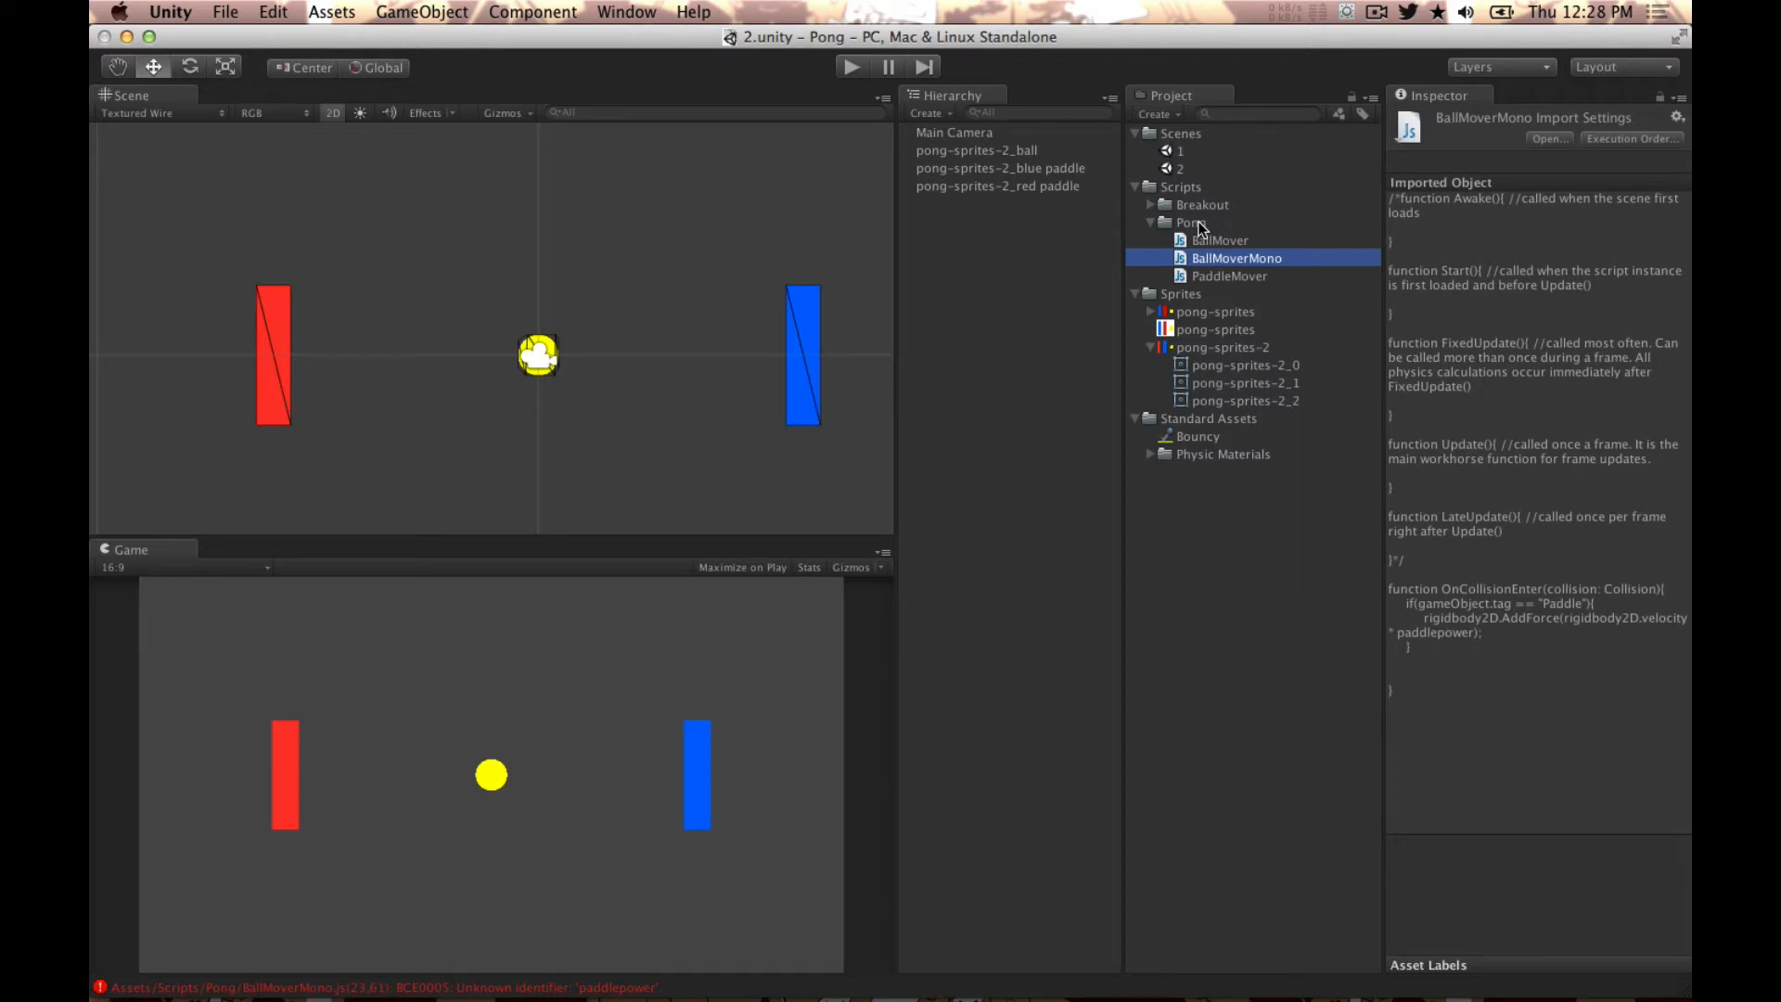
left_click(1196, 225)
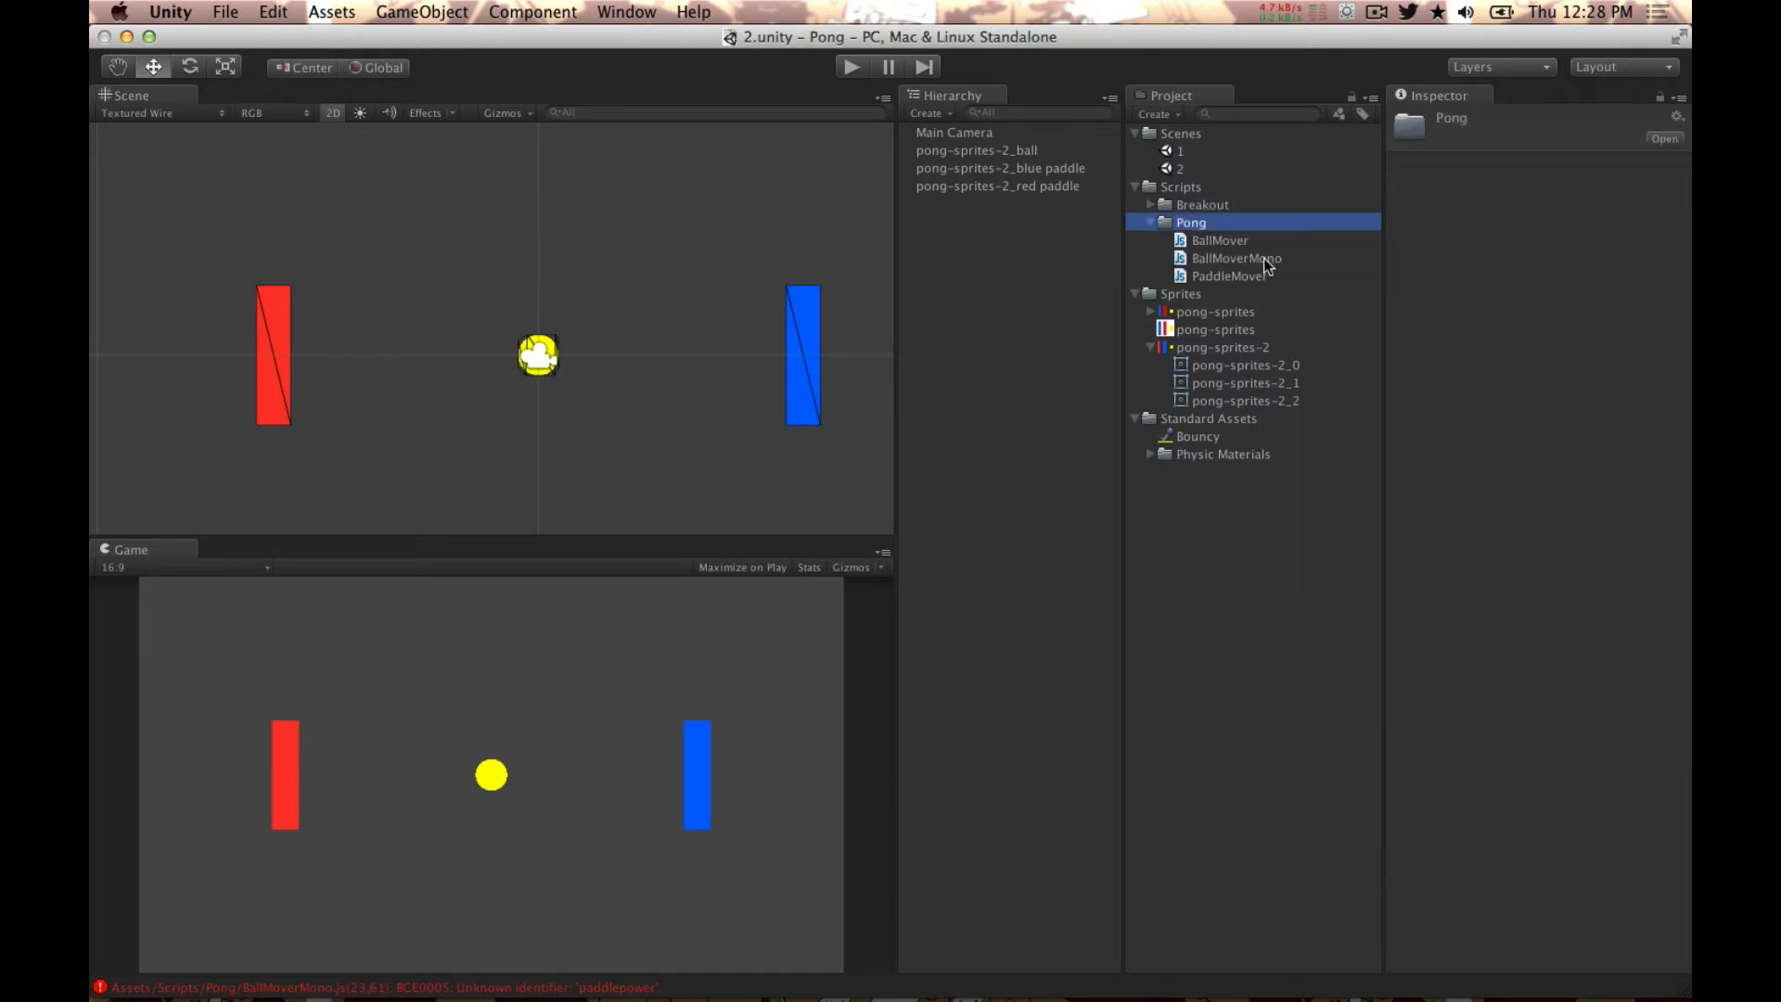
left_click(1172, 111)
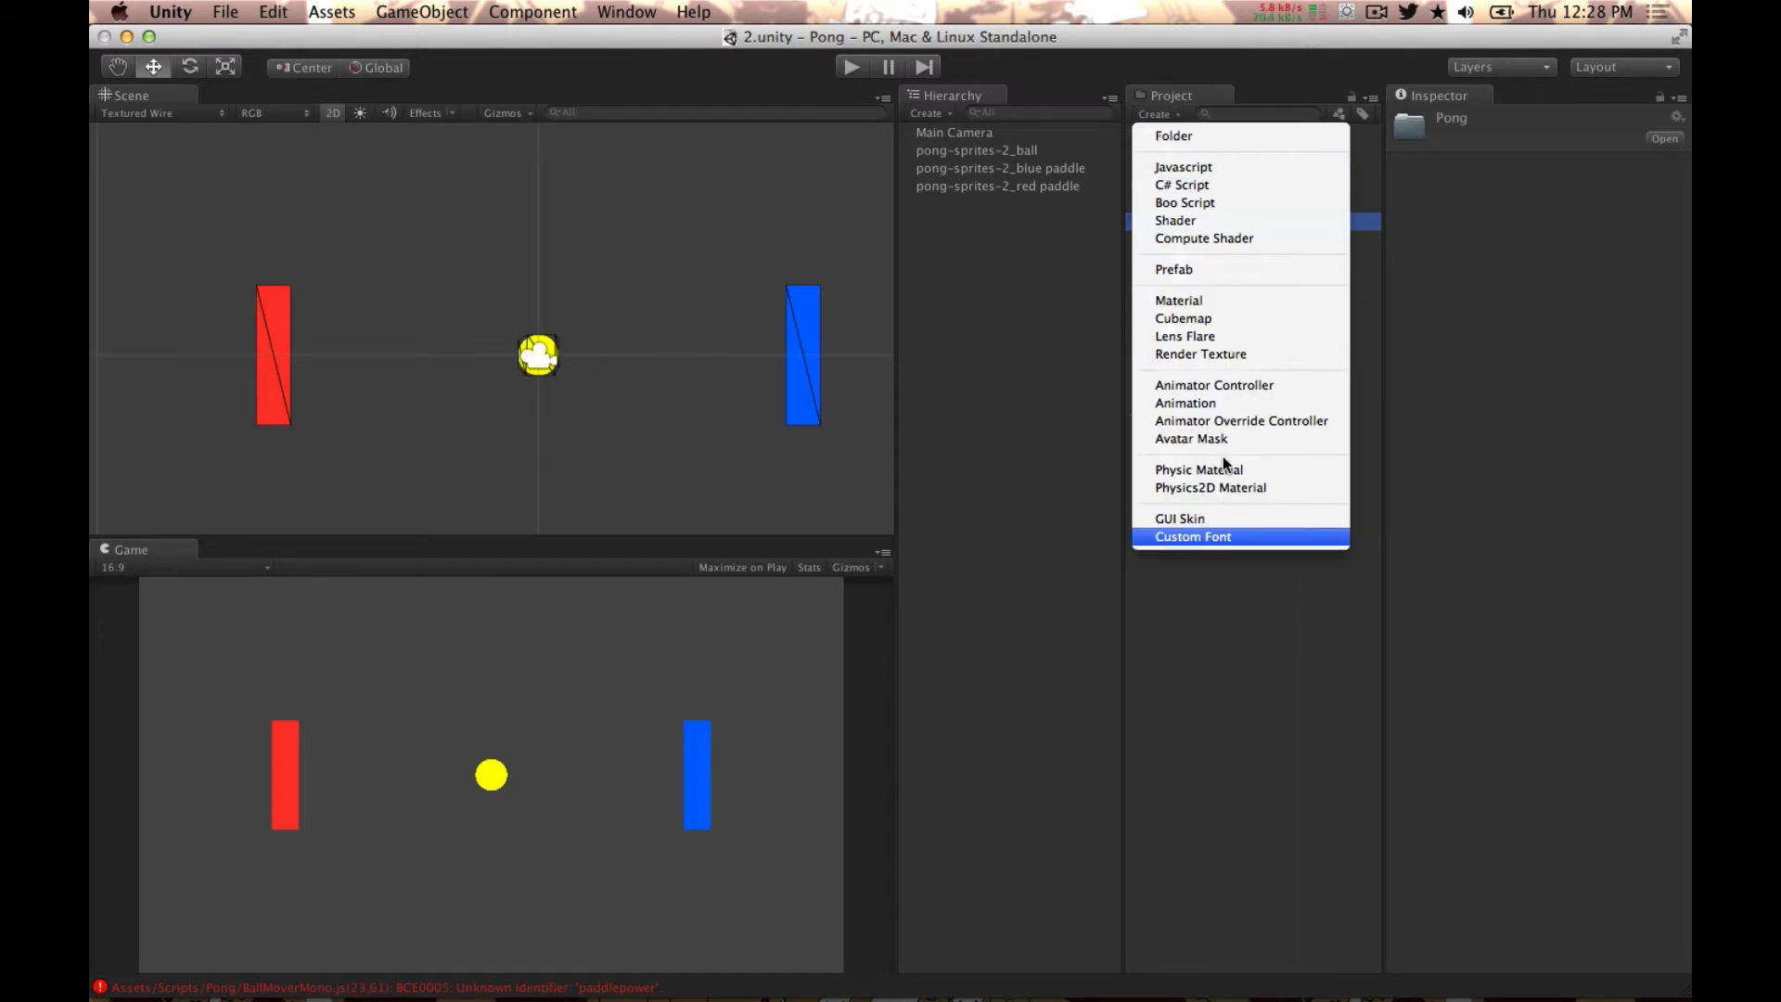
left_click(1245, 169)
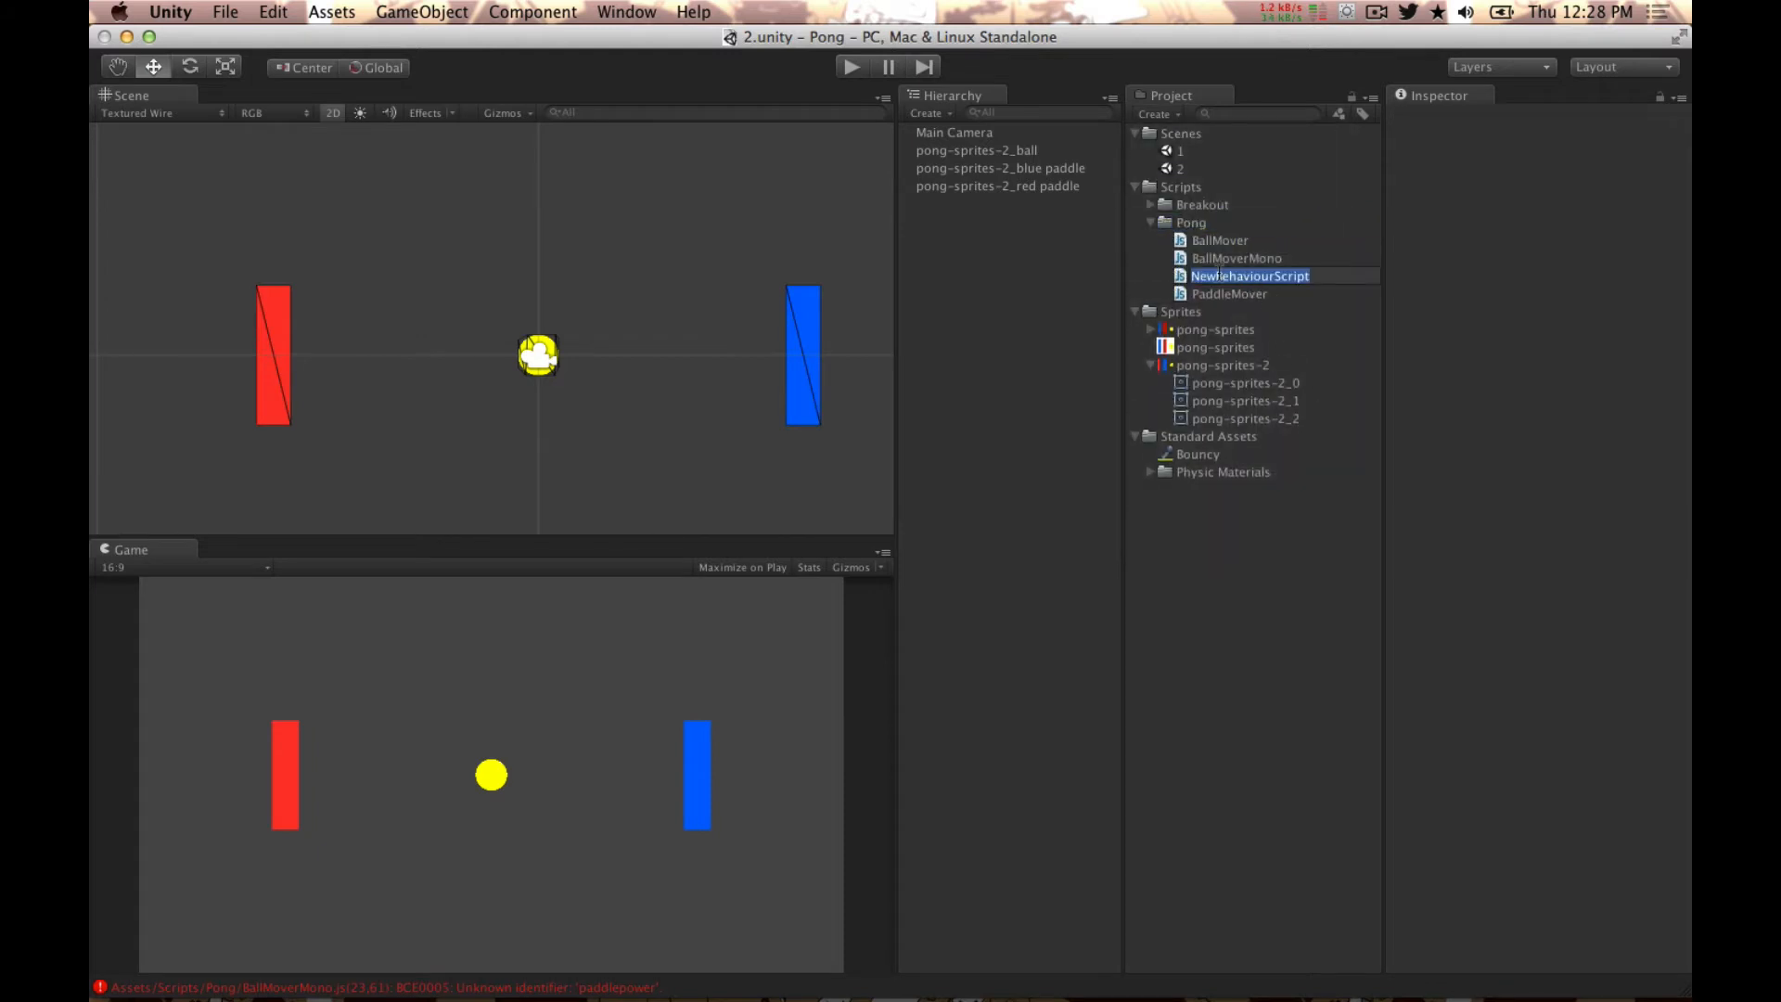
Step: Delete the NewBehaviourScript file from the Pong scripts folder without renaming it
left_click(1184, 272)
left_click(1290, 280)
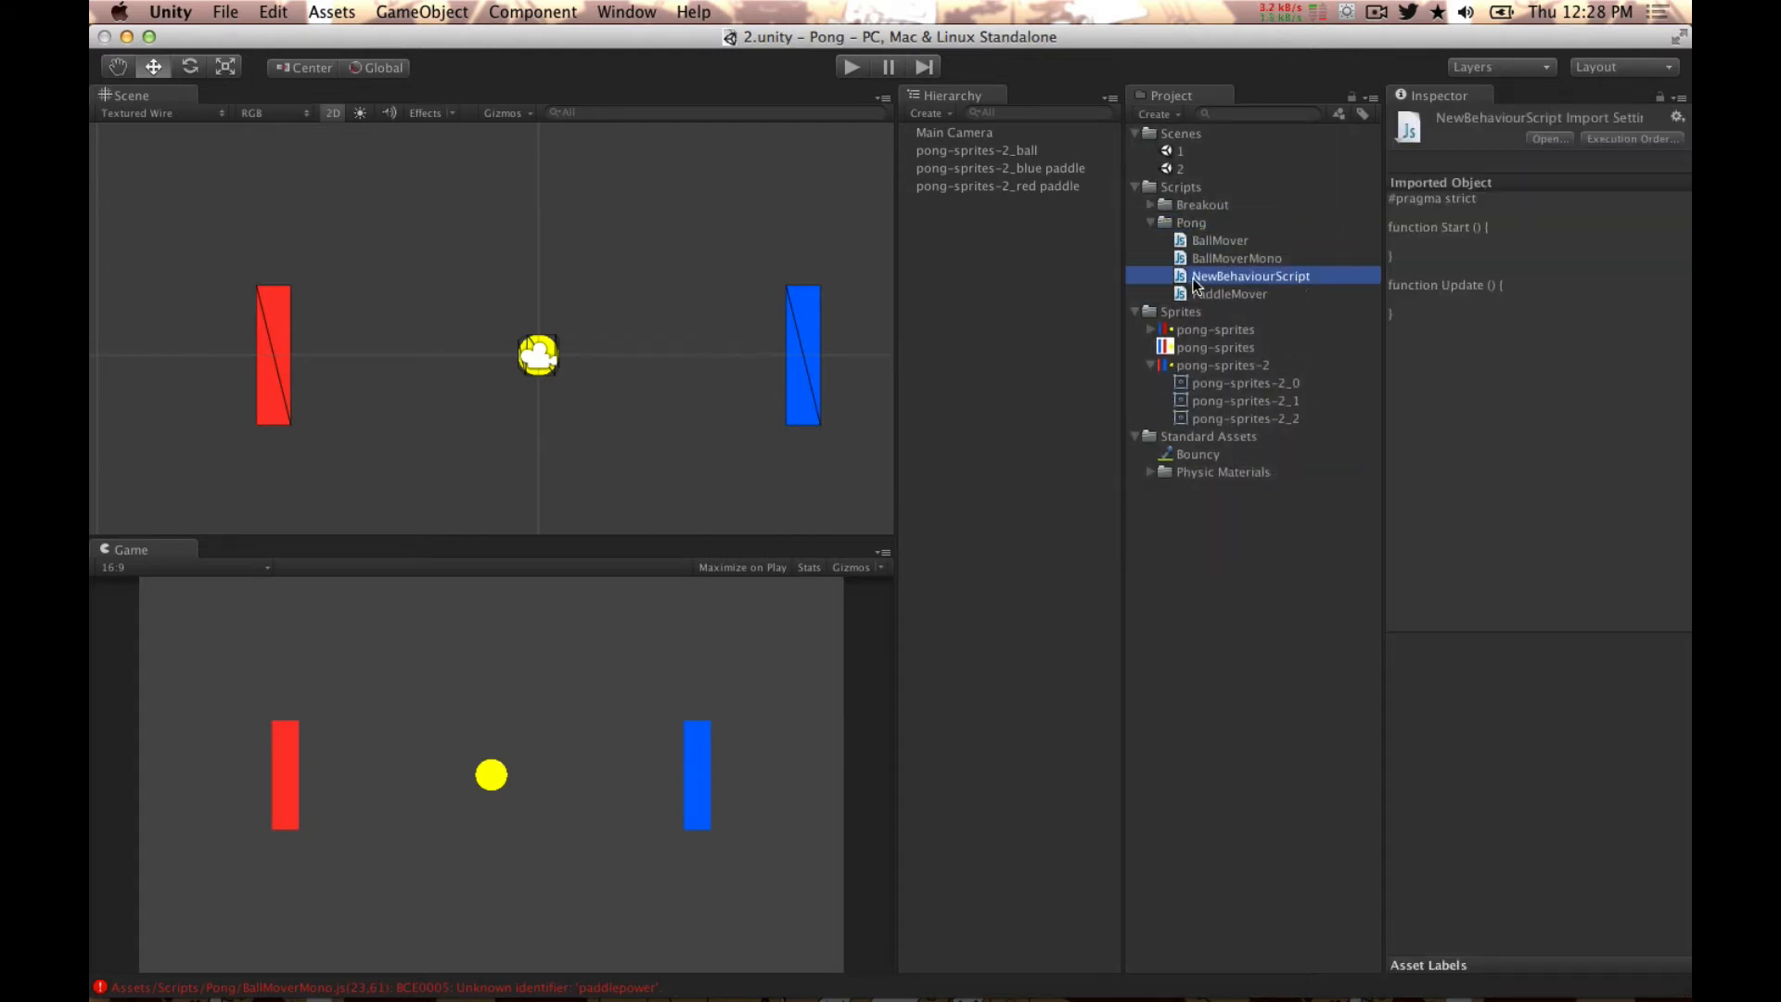
left_click(1276, 280)
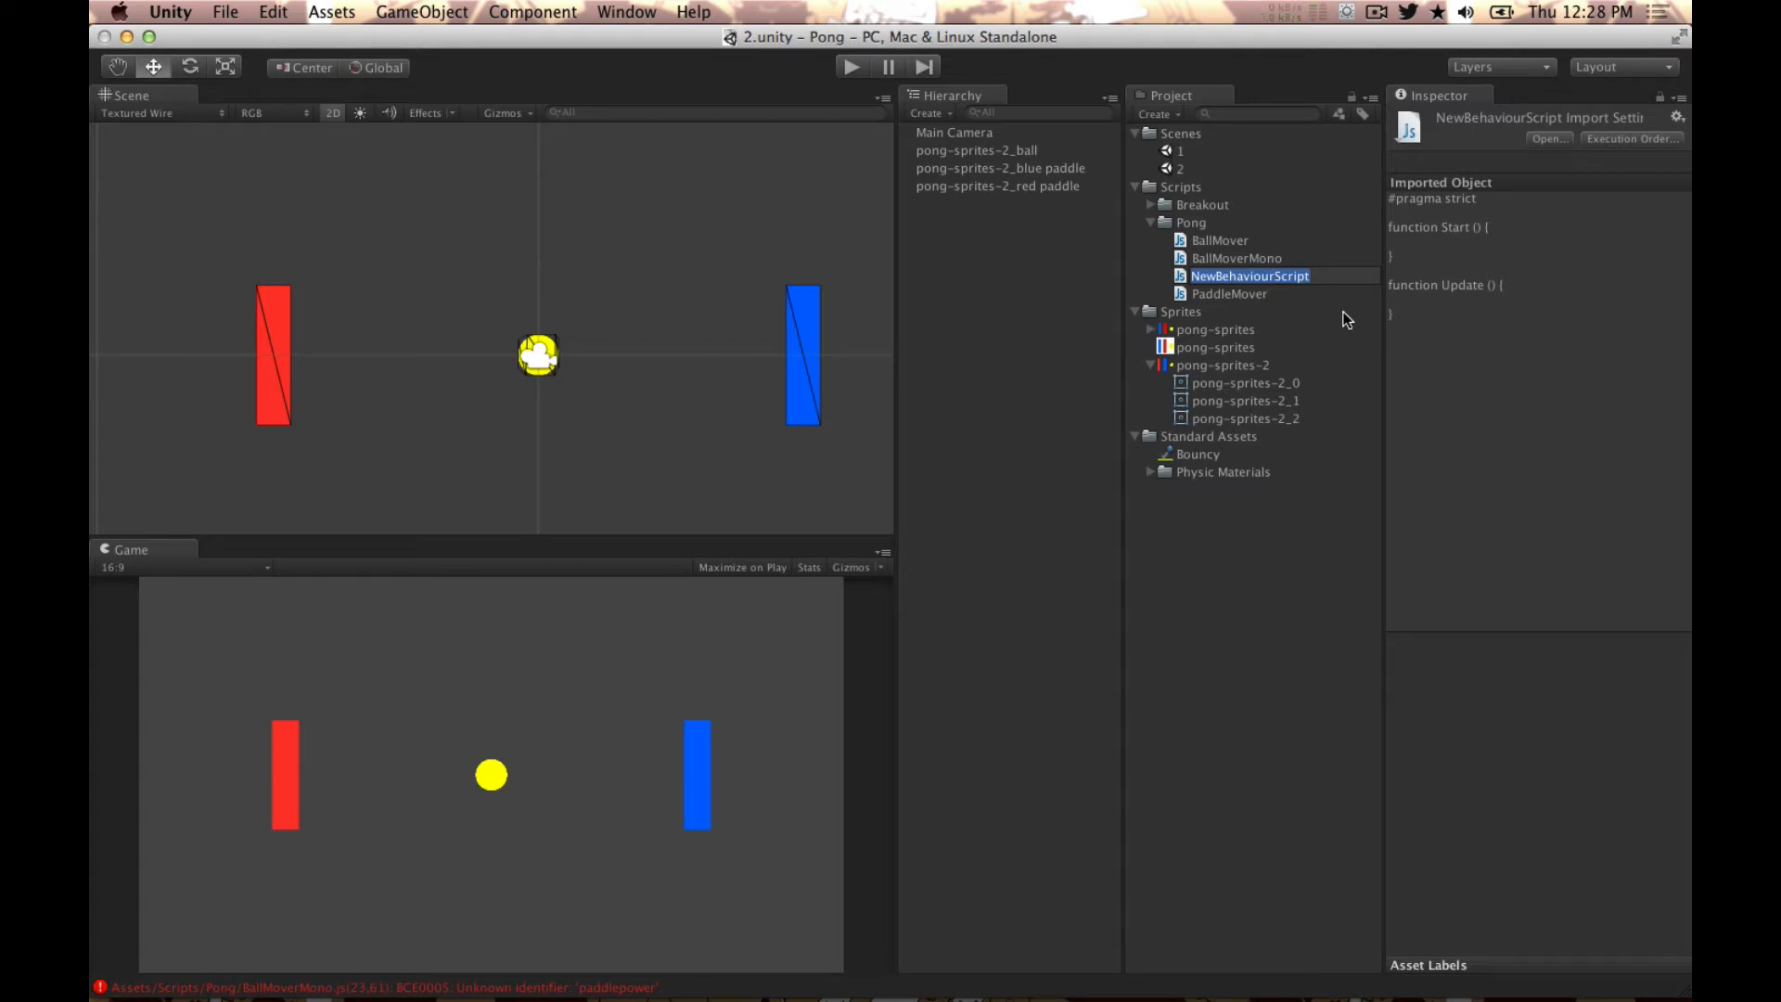
left_click(1186, 276)
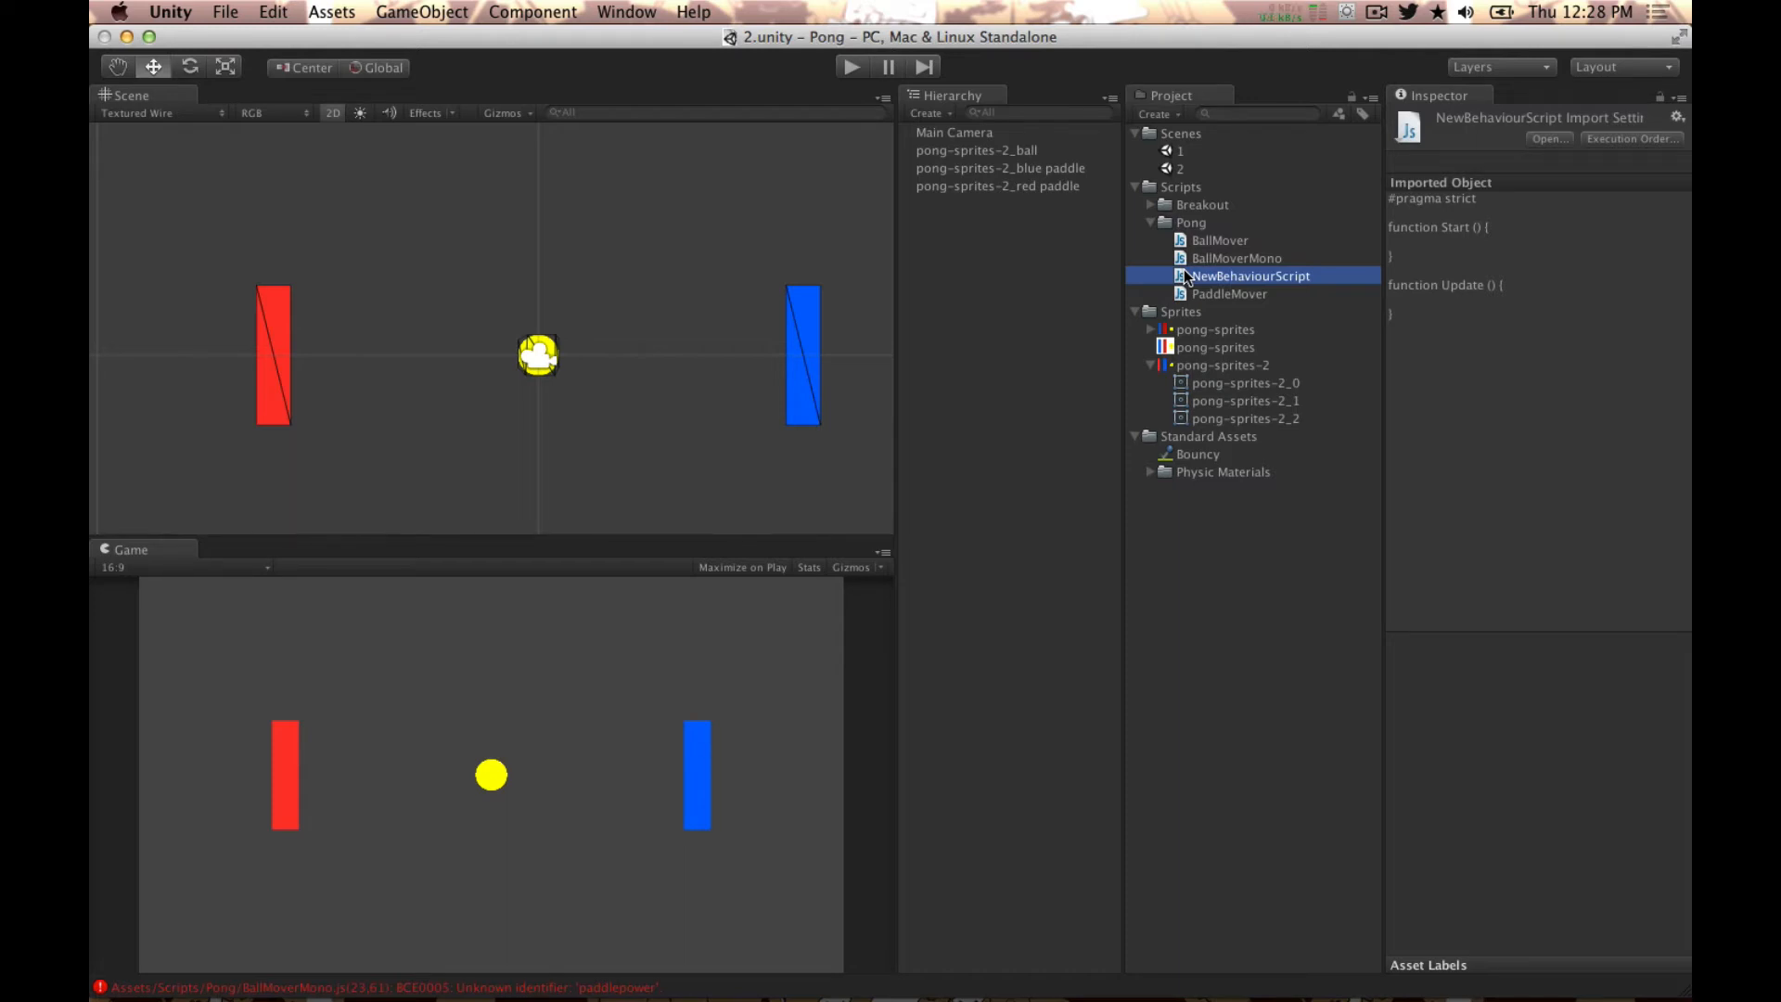
left_click(1186, 277)
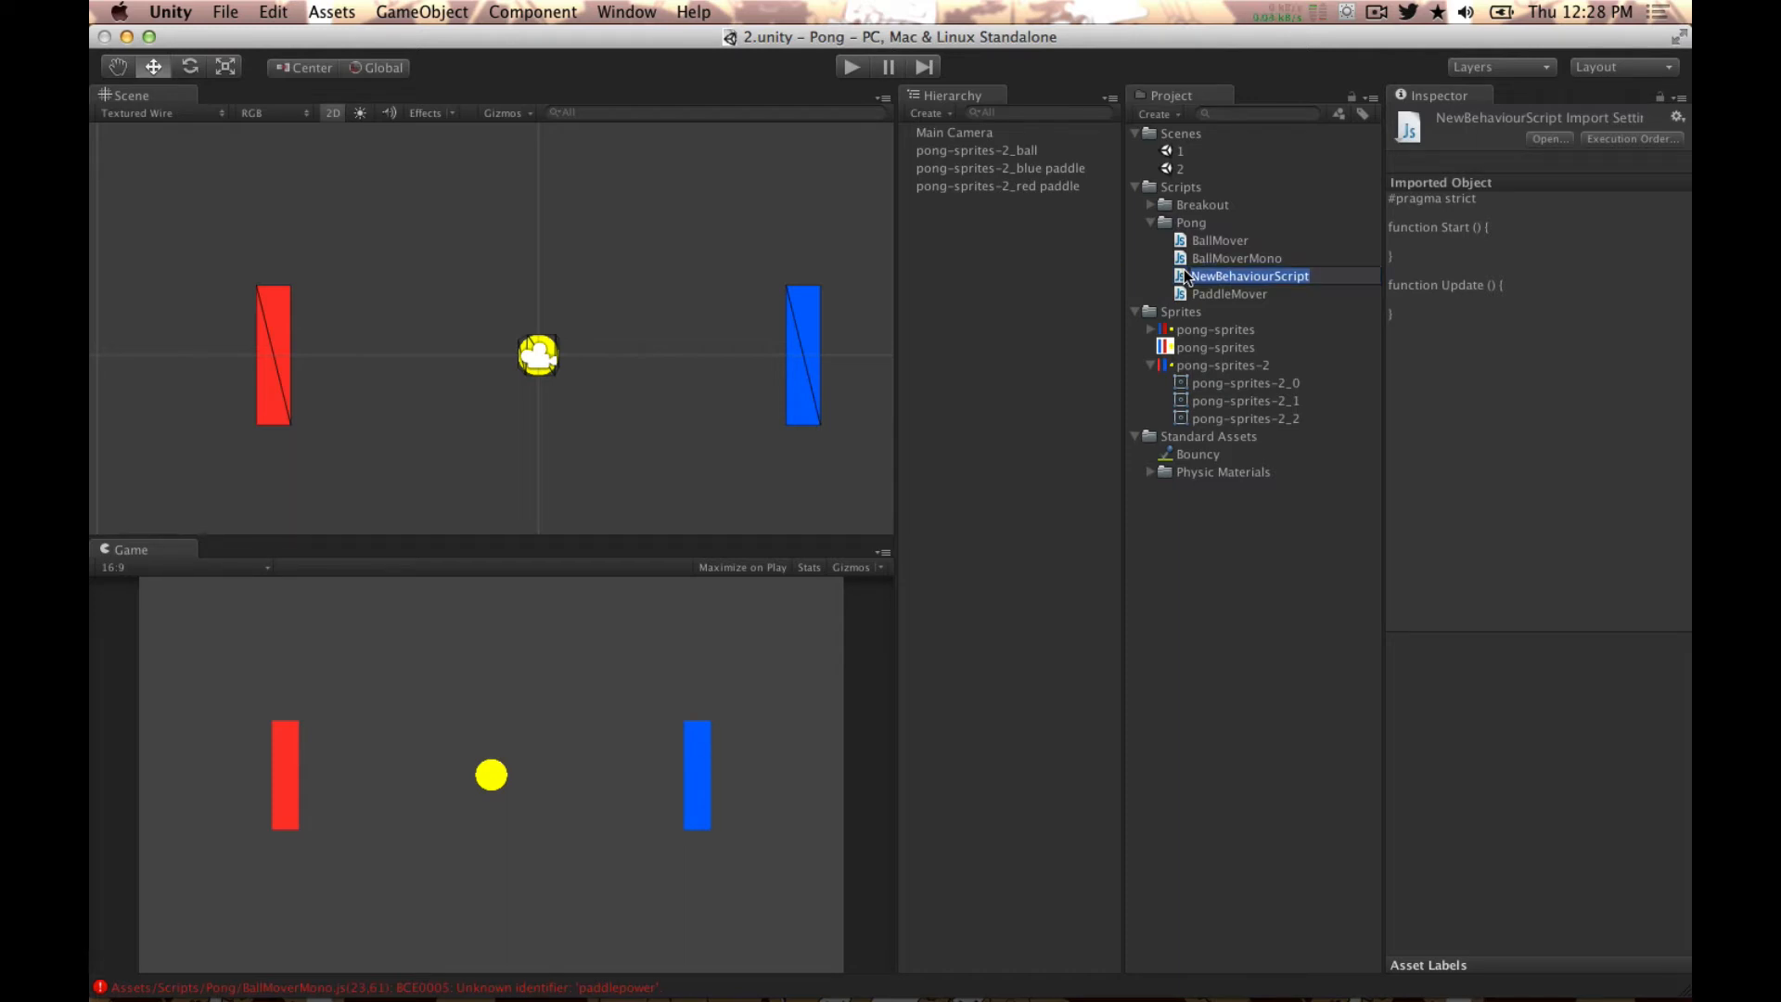
key("Return")
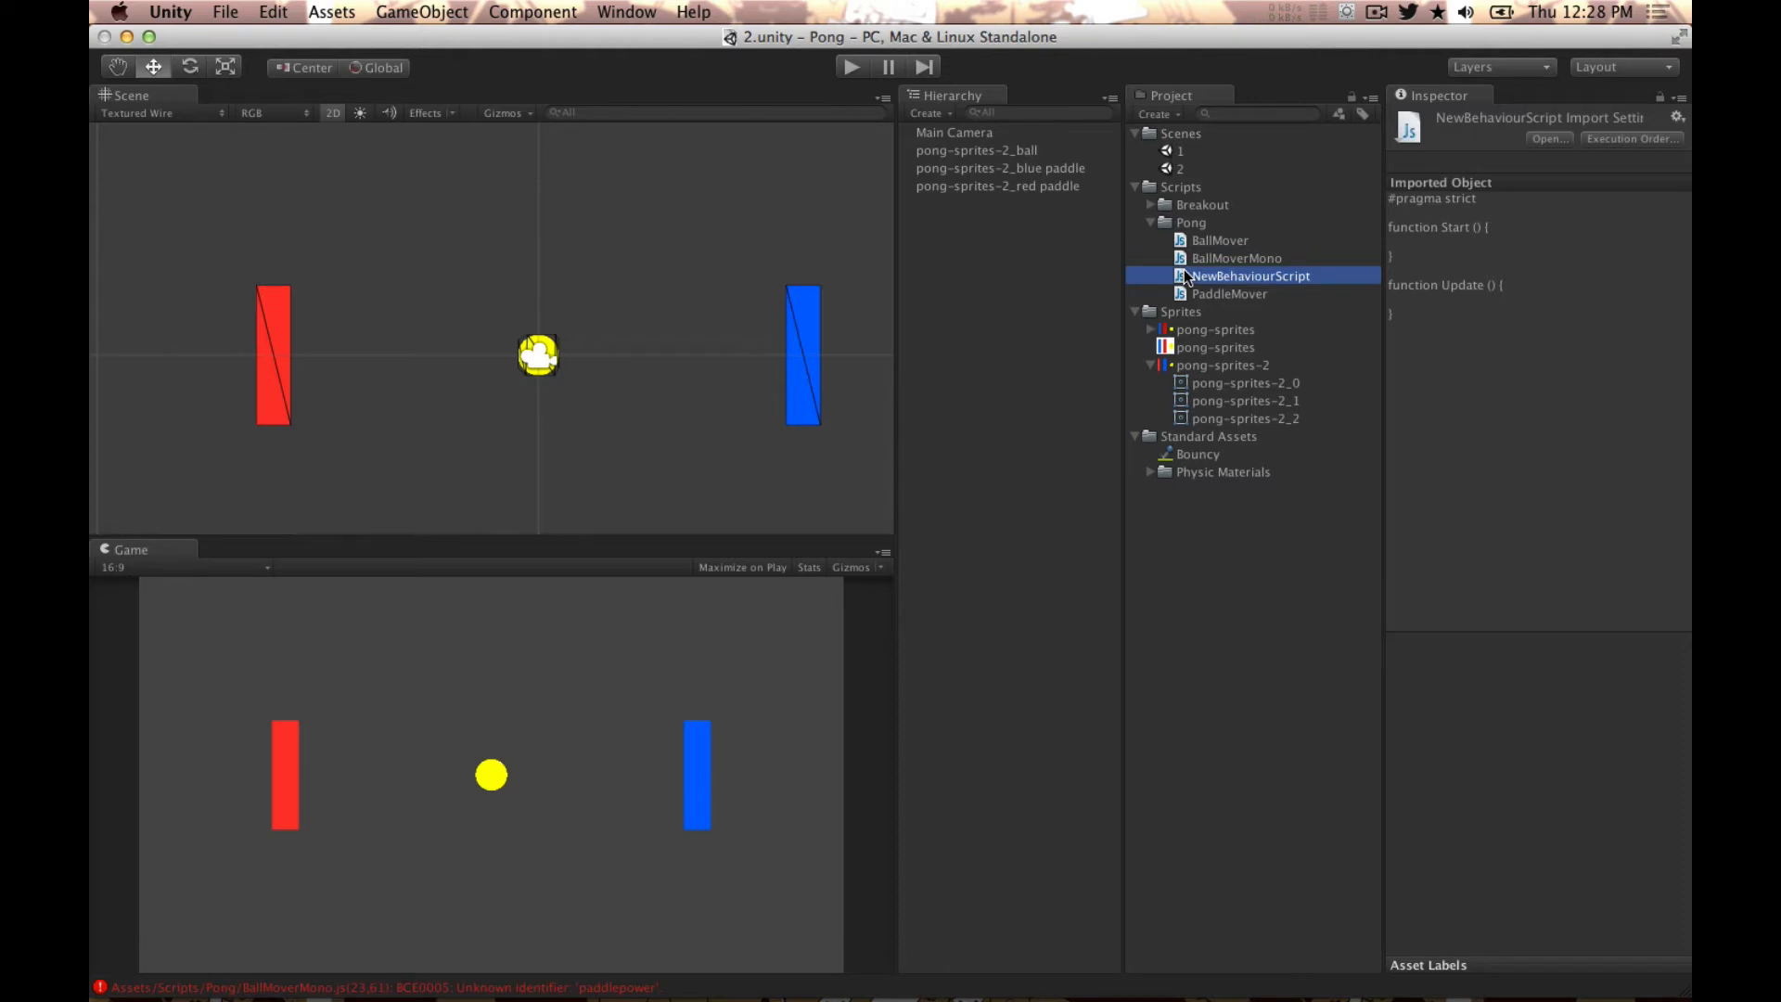
key("super+BackSpace")
Step: Open the BallMoverMono script in MonoDevelop and cancel closing its unsaved document
left_click(1215, 264)
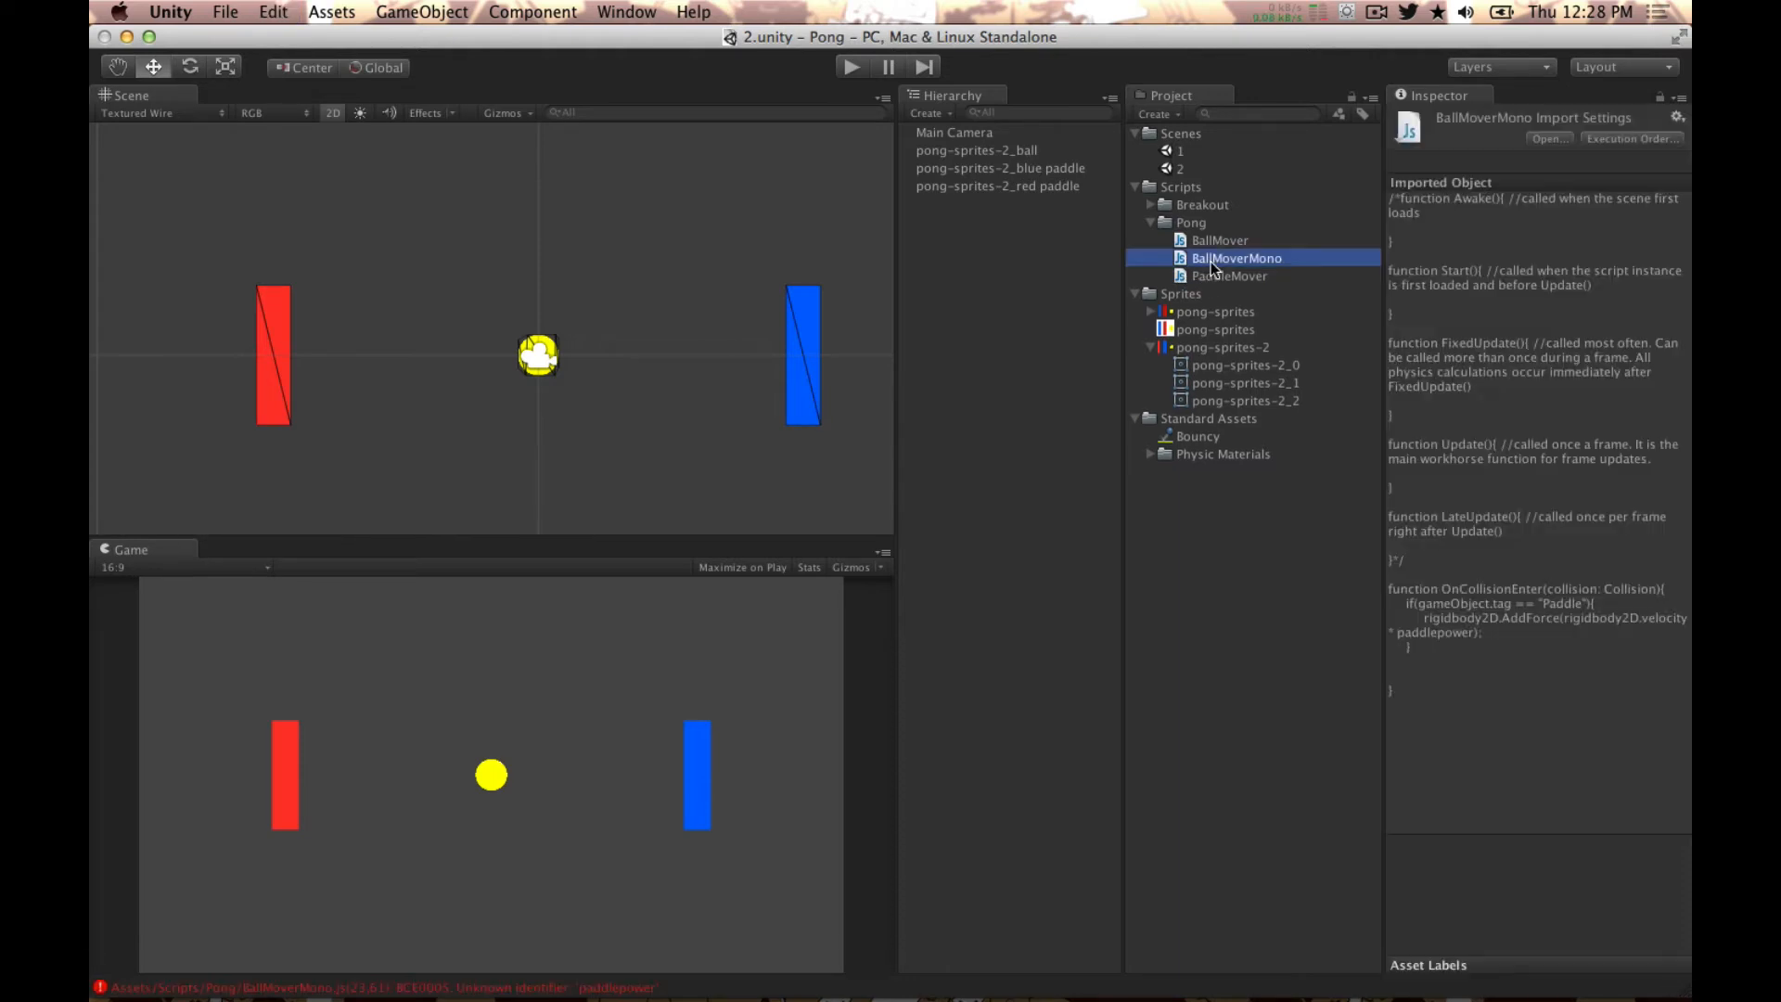
double_click(1218, 263)
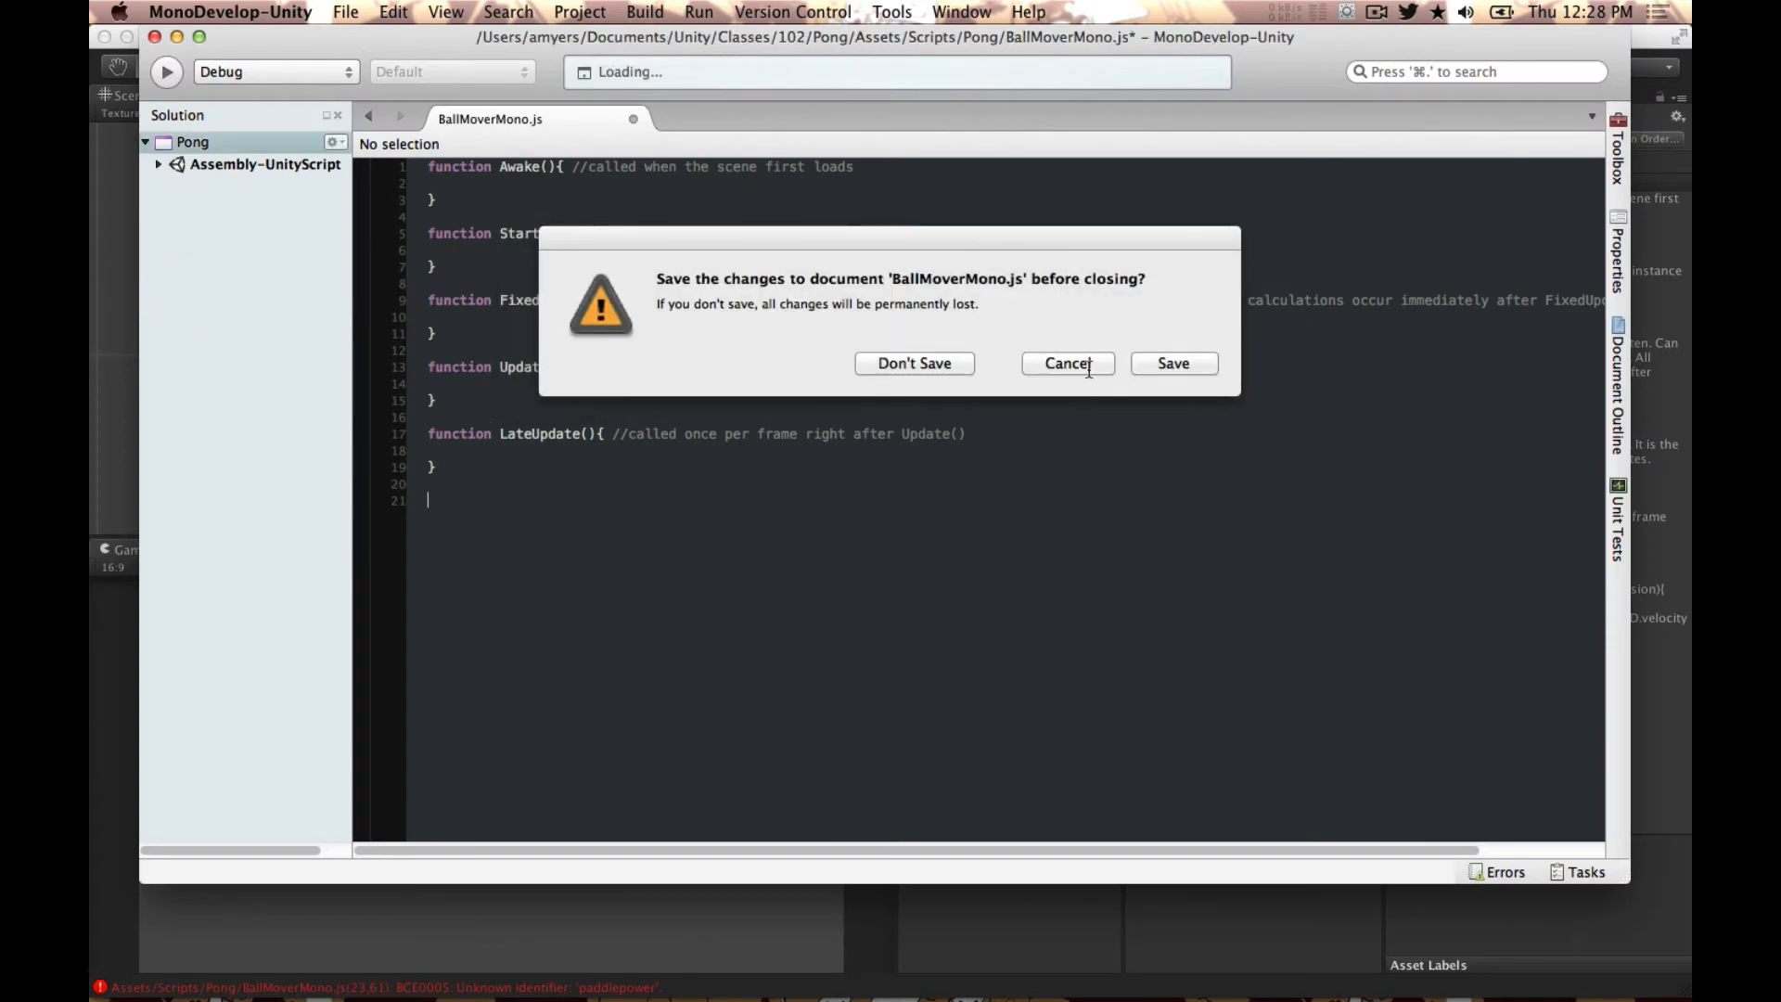
left_click(1089, 366)
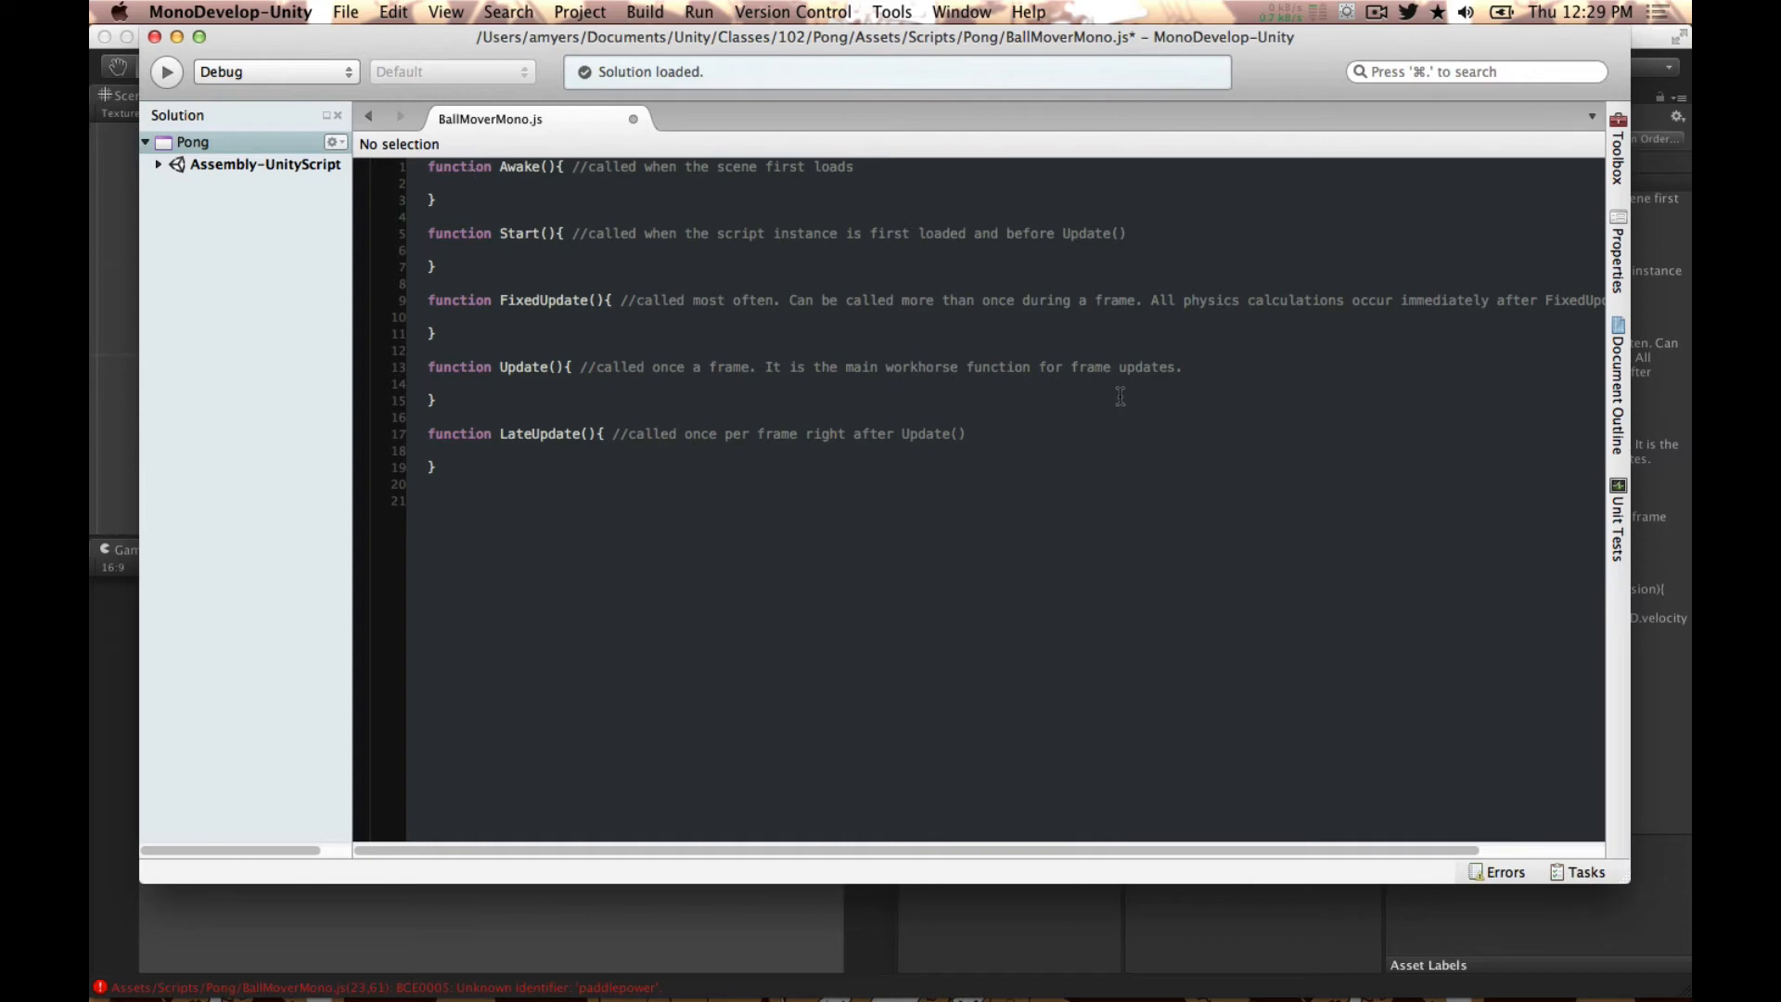
Step: Examine the comments explaining the FixedUpdate, Update and LateUpdate functions in BallMoverMono.js
scroll(1092, 385, "right", 3)
scroll(1092, 385, "left", 3)
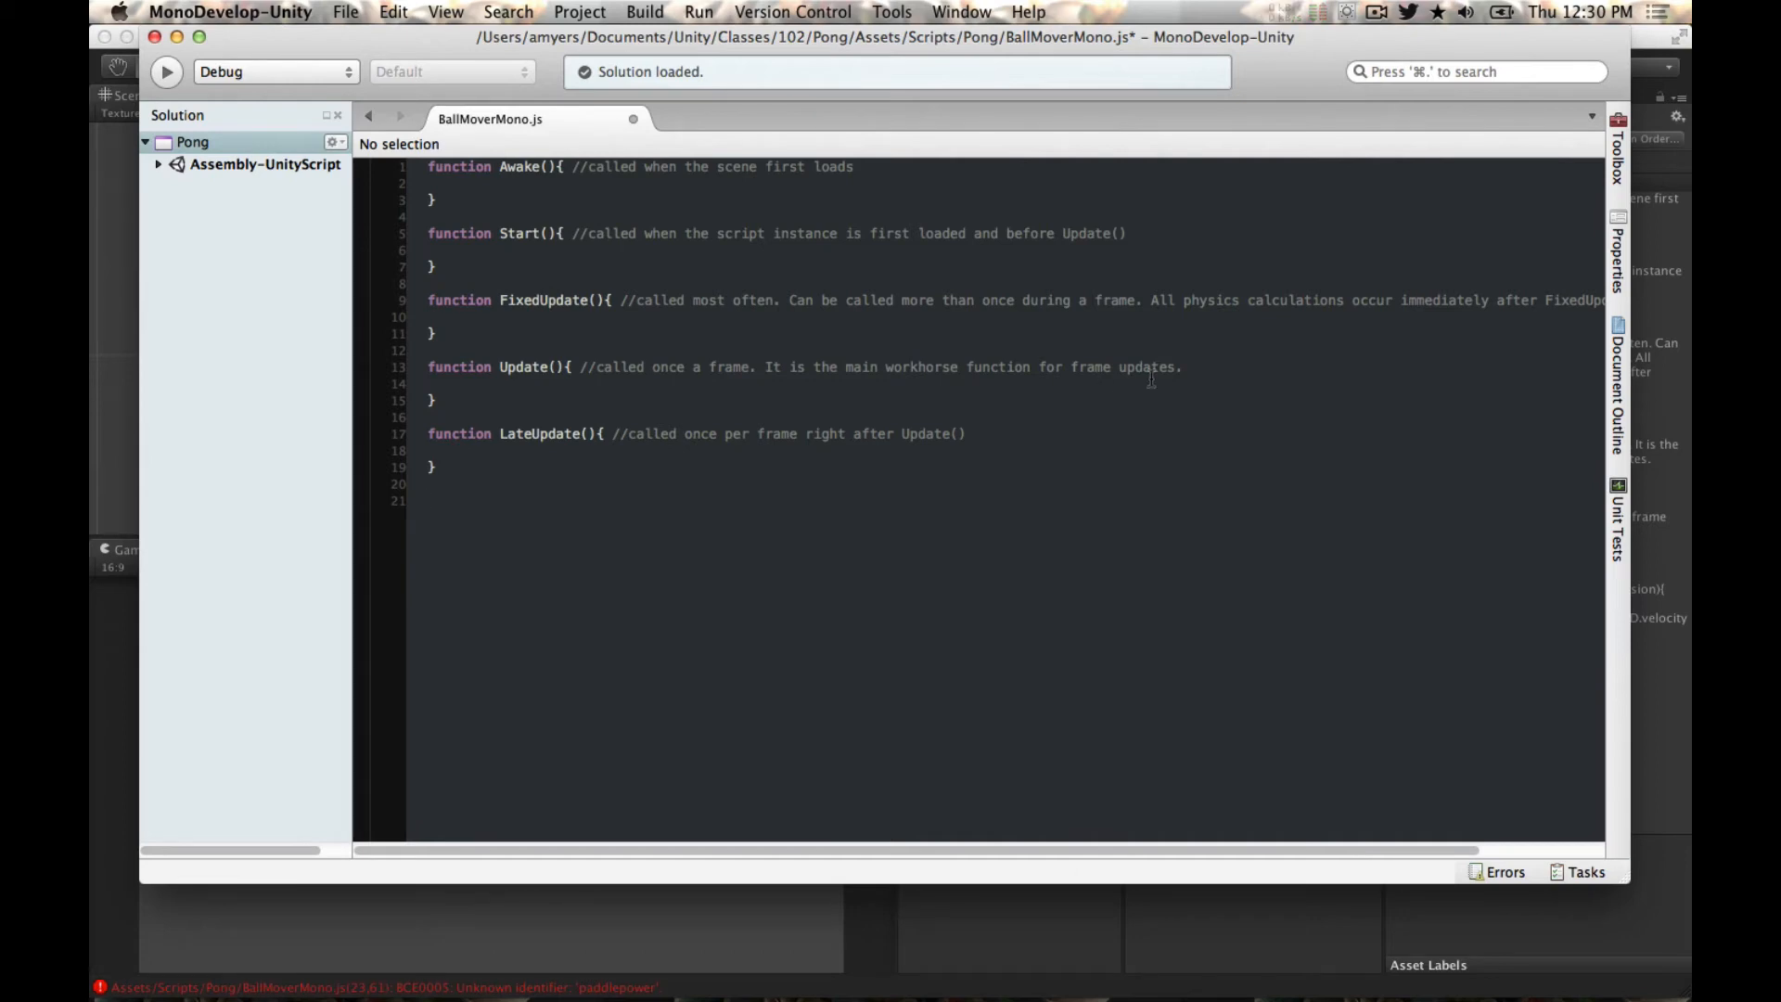
left_click(1178, 368)
left_click(535, 360)
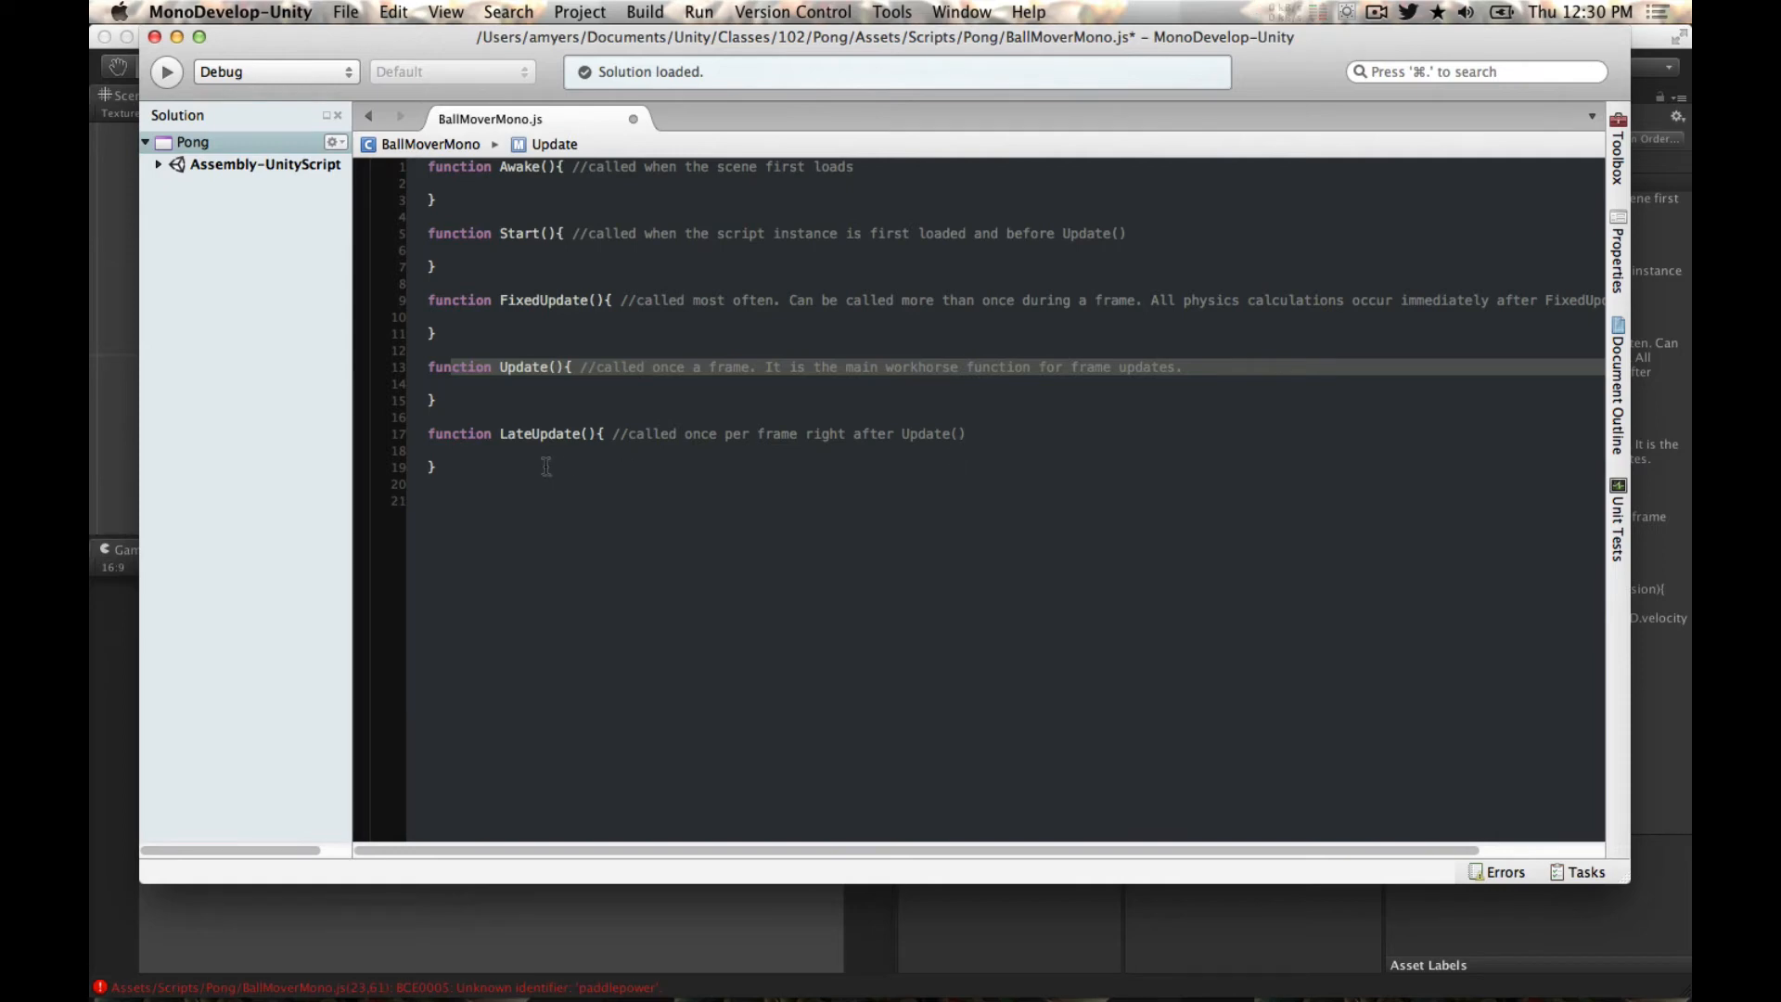
left_click(1009, 436)
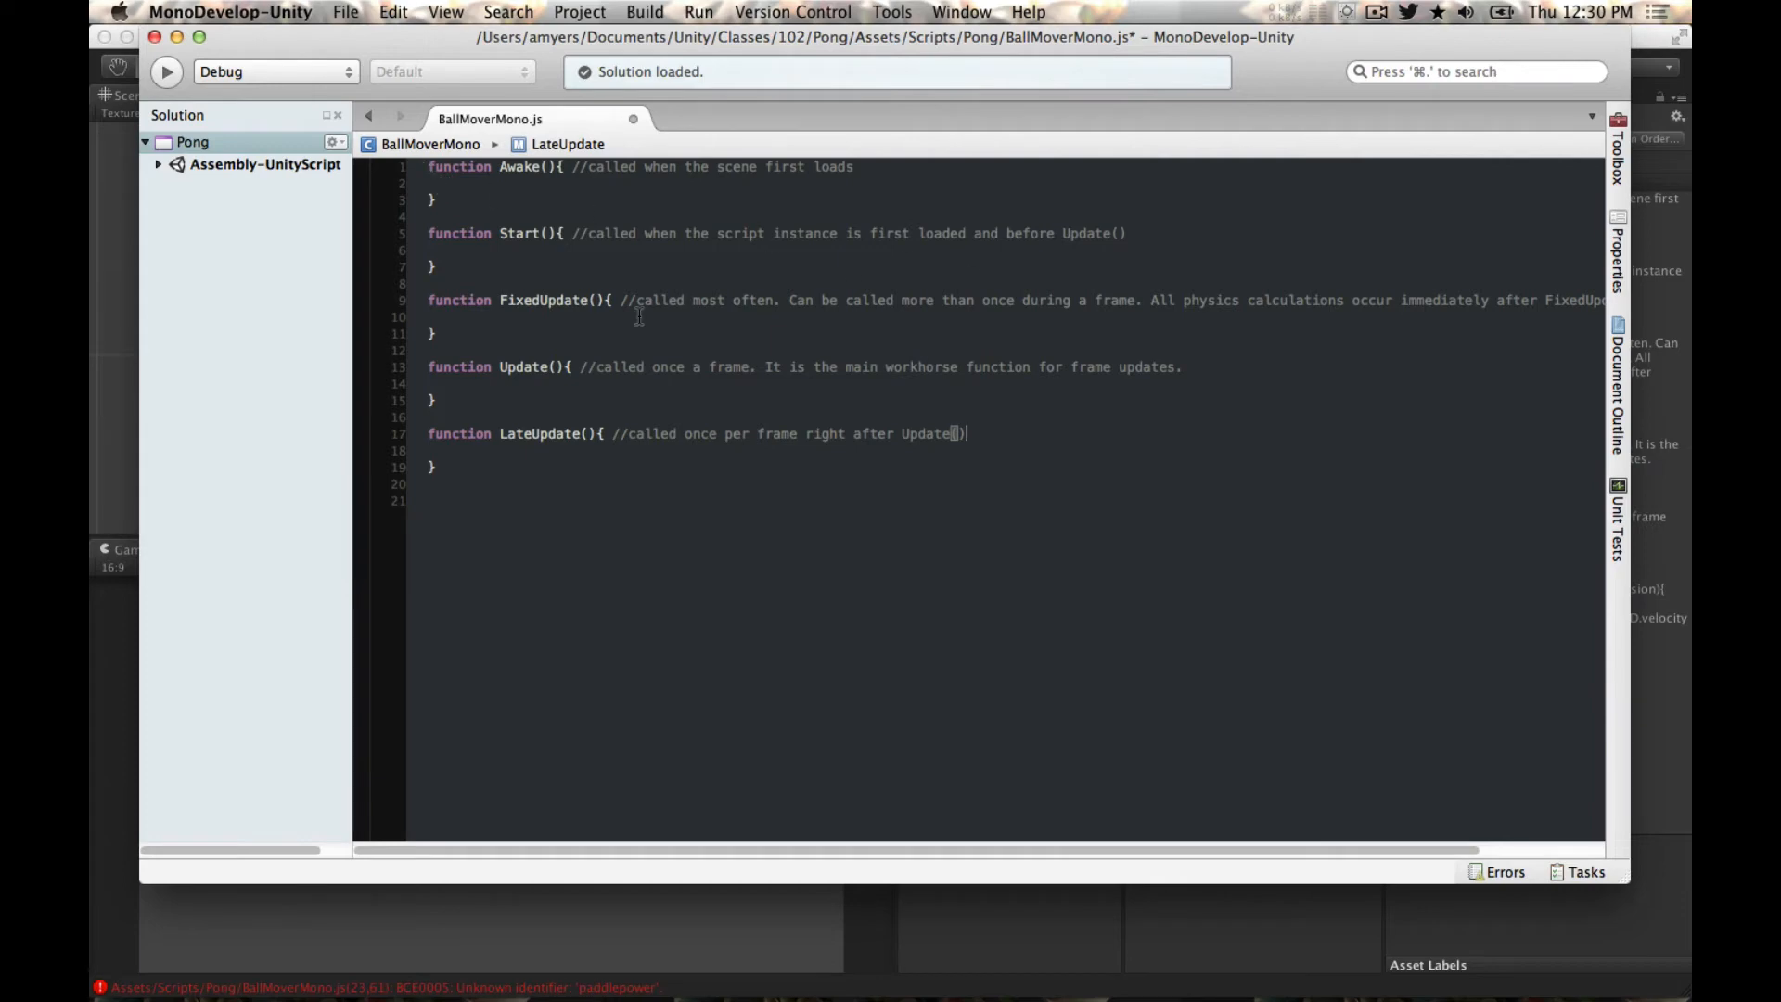
Step: Comment out all five template functions, from Awake through LateUpdate, with a /* */ block
left_click(449, 466)
type("*.")
key("BackSpace")
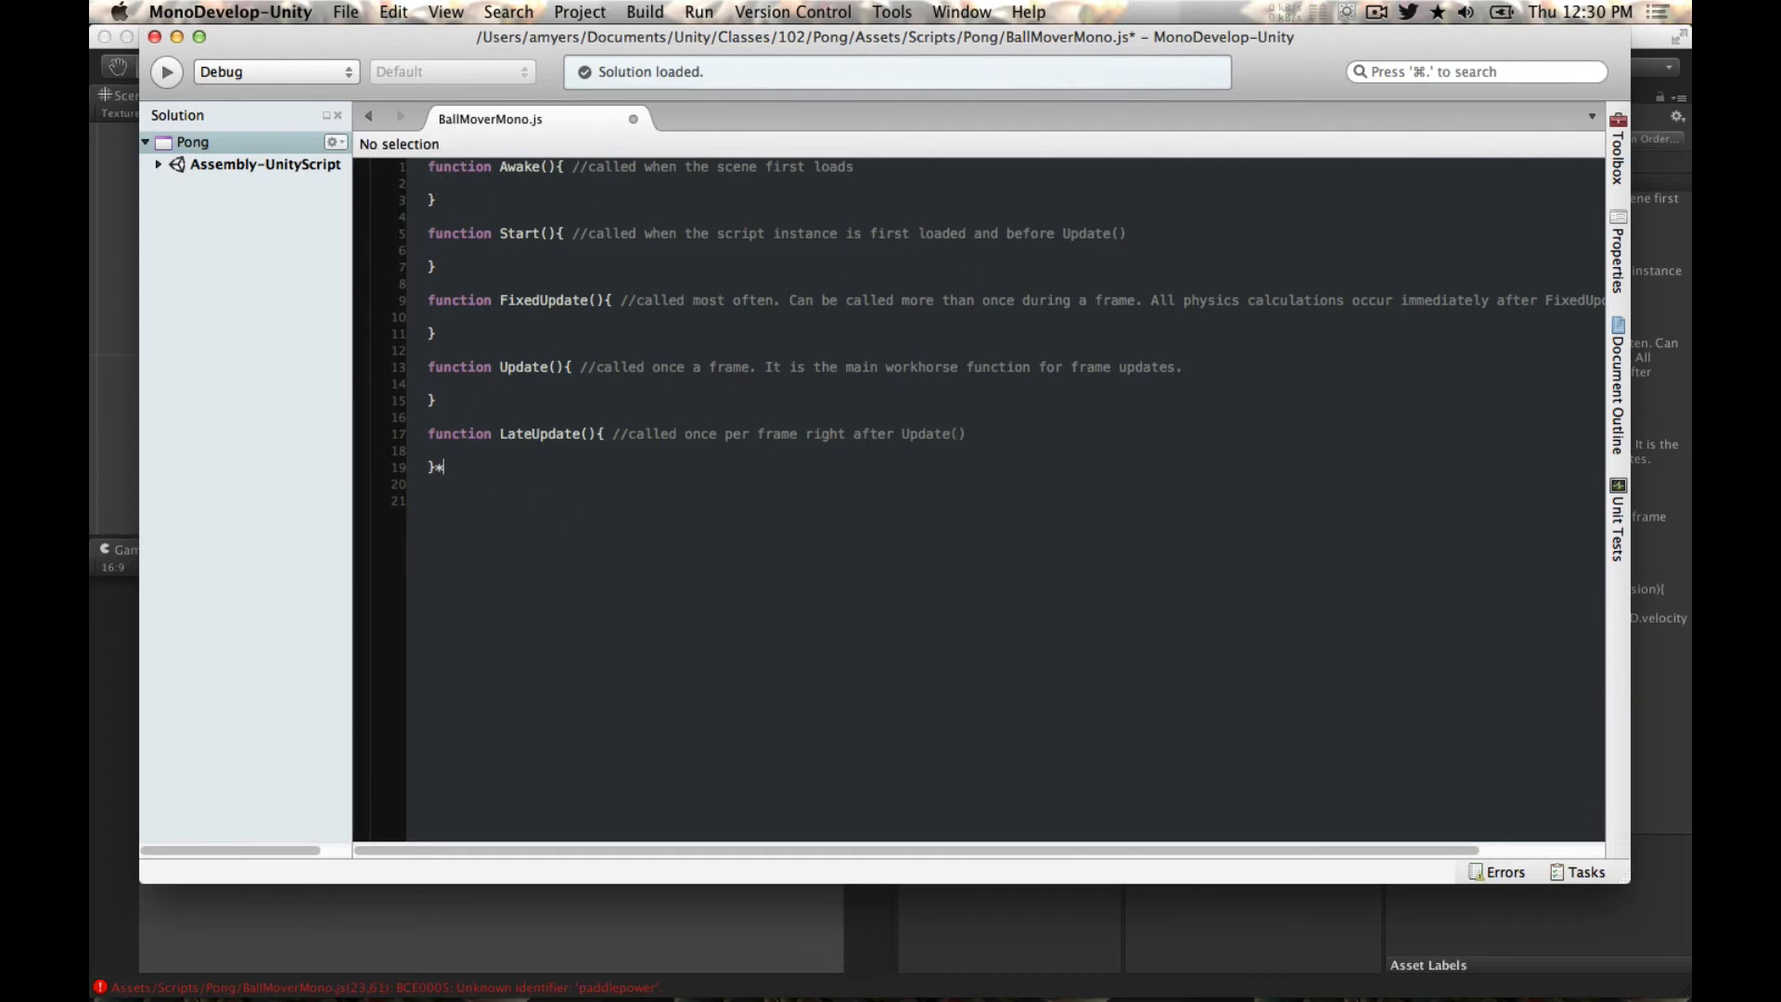
type("/")
left_click(567, 380)
type("/*")
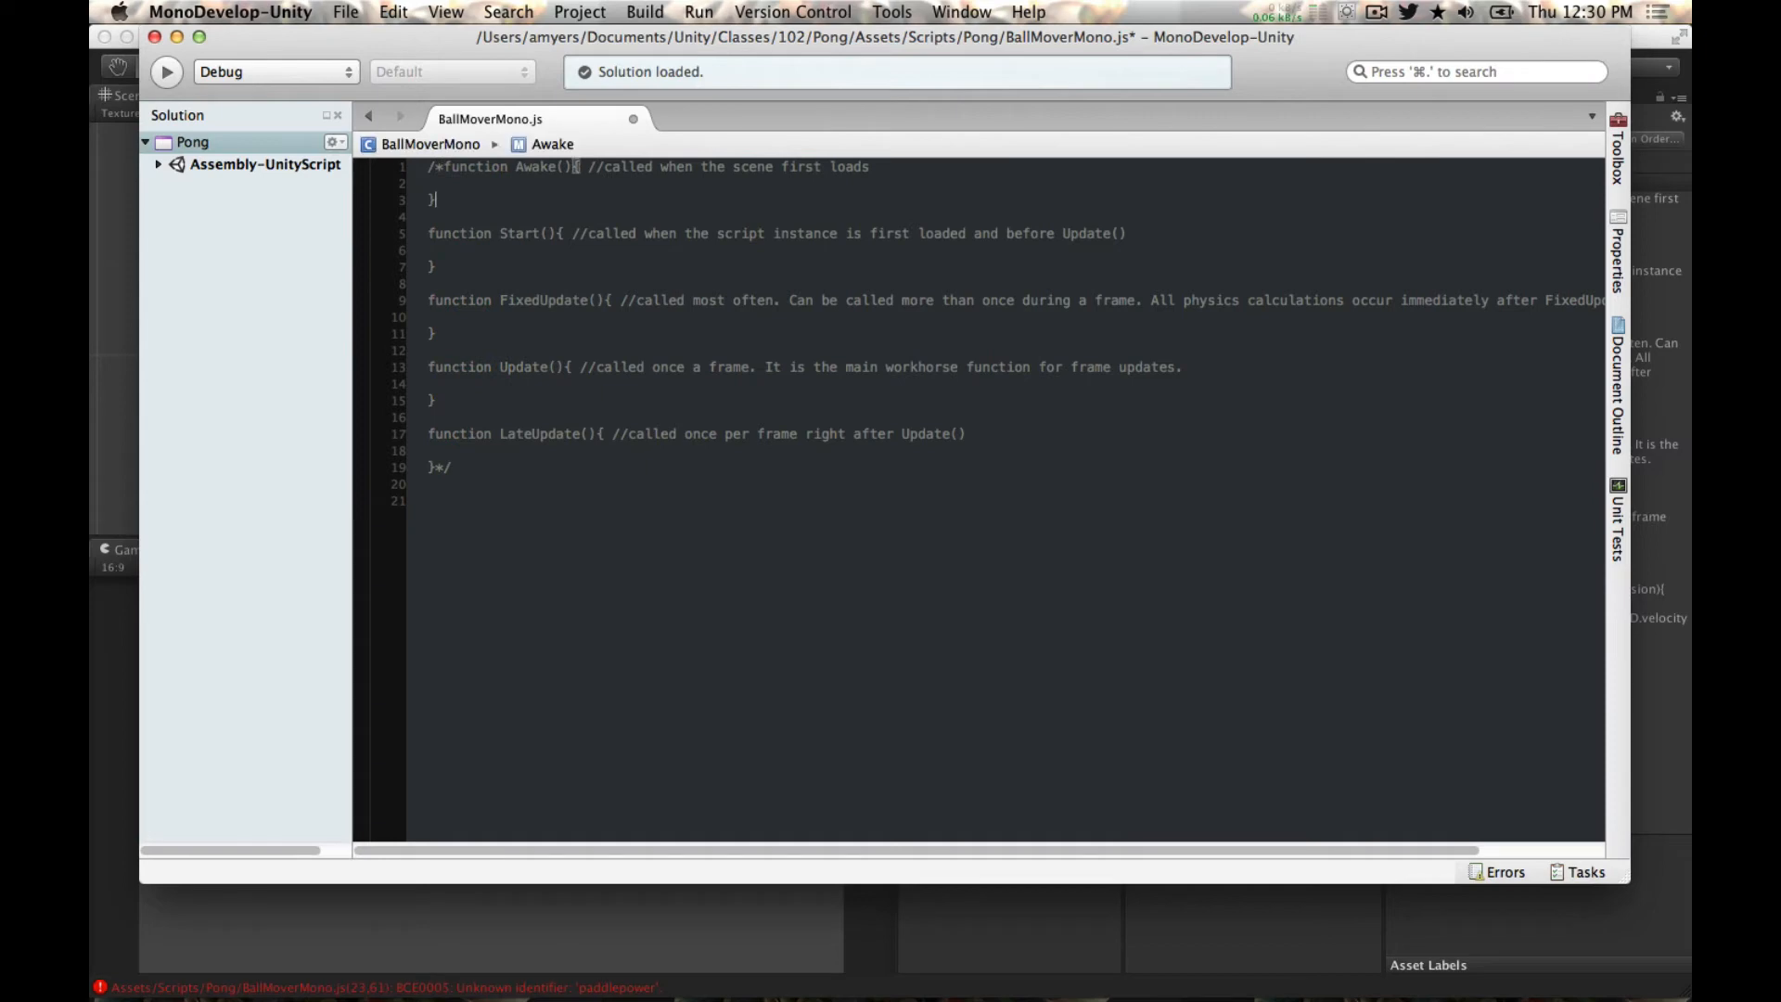
Step: Add an empty function Awake() with braces below the commented-out block
left_click(568, 450)
key("Down")
key("Down")
key("Return")
left_click(110, 330)
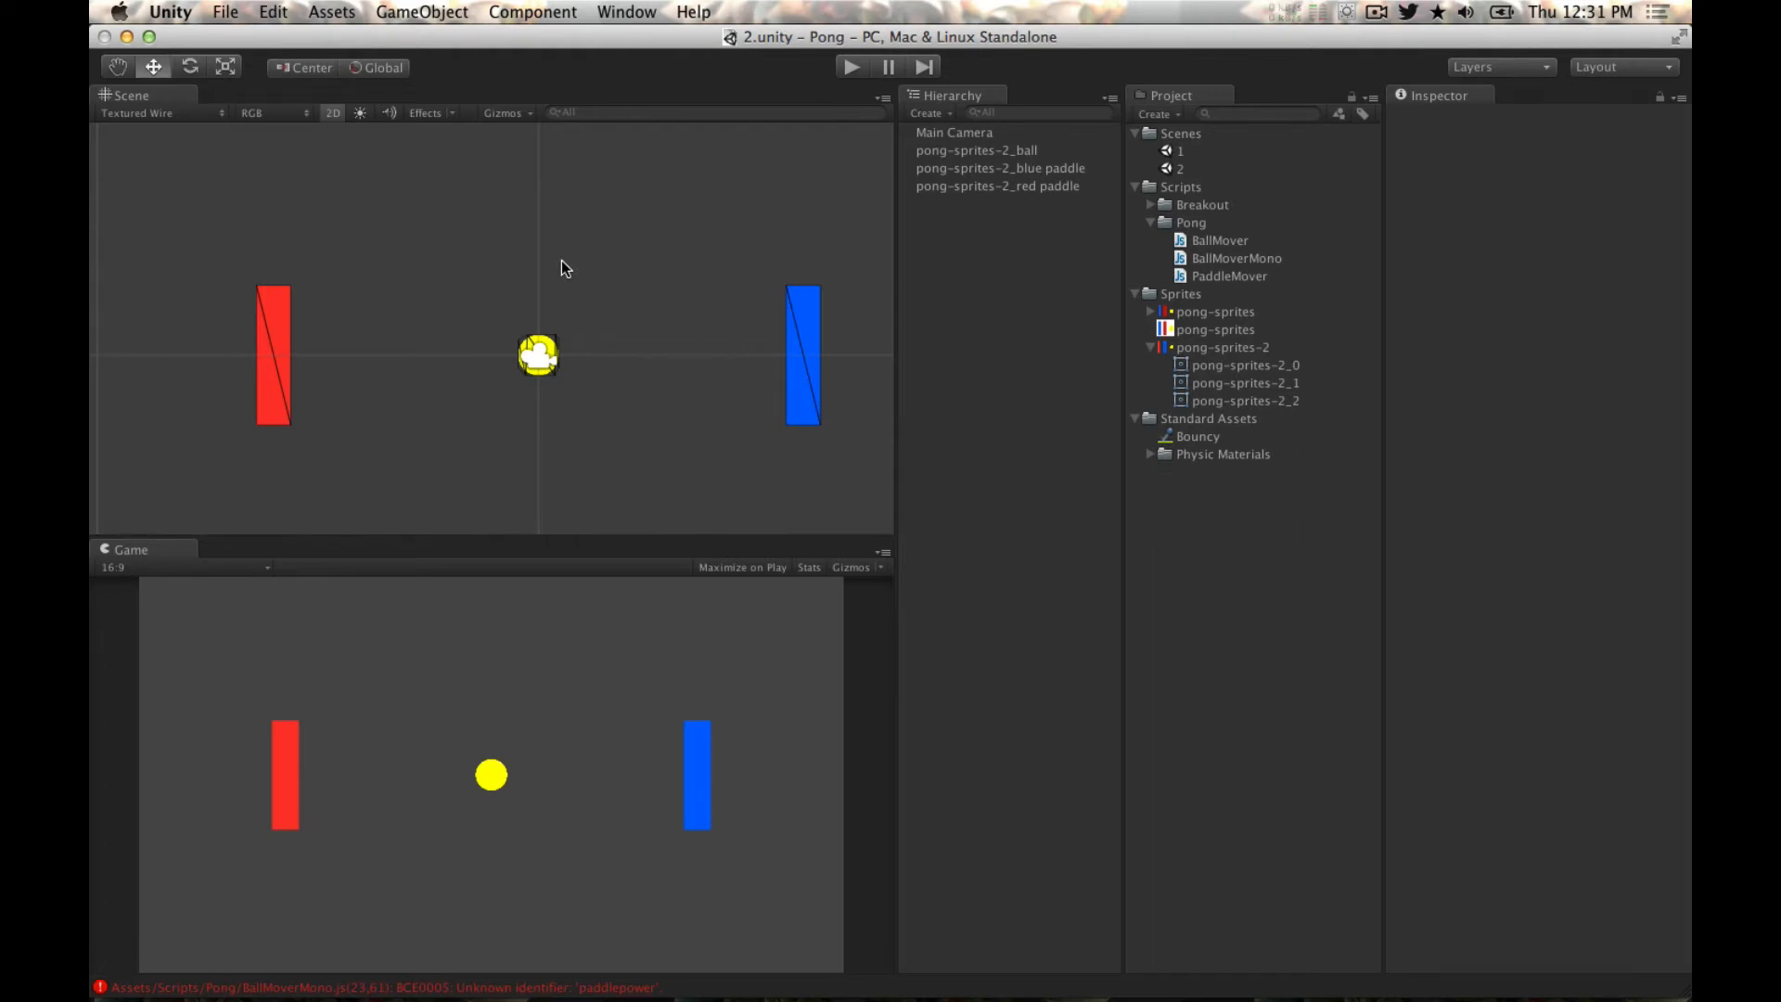
key("super+Tab")
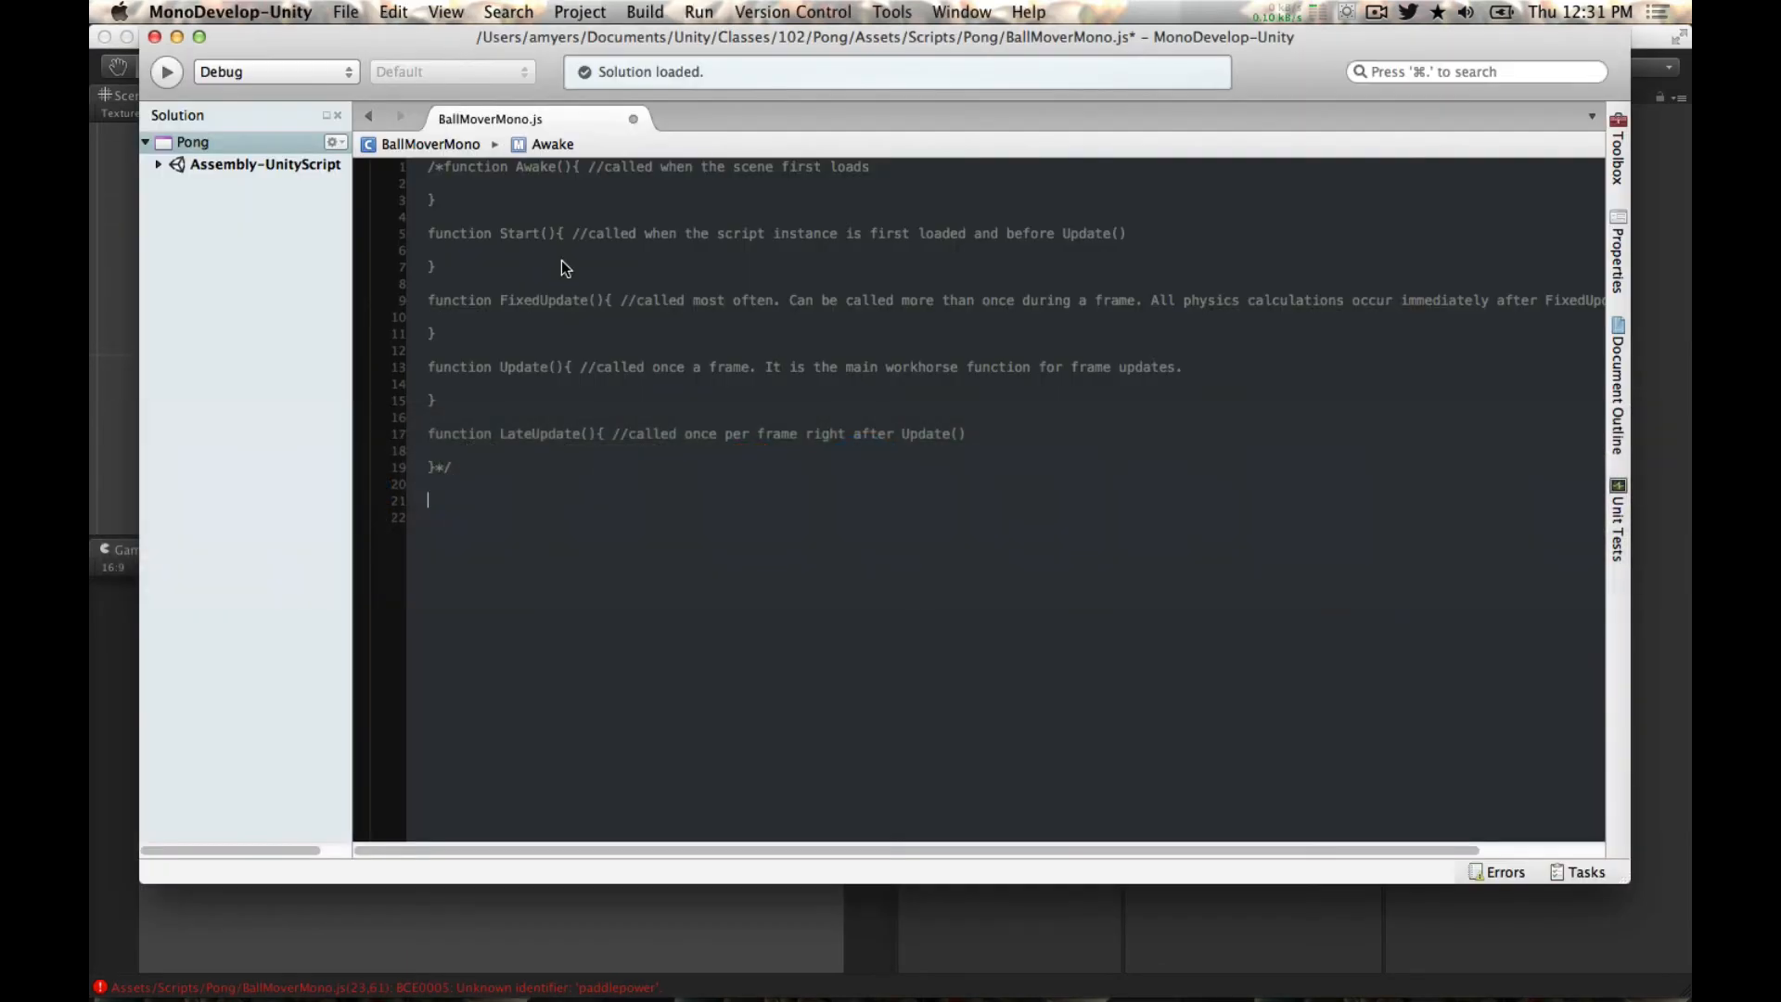
type("function Awake")
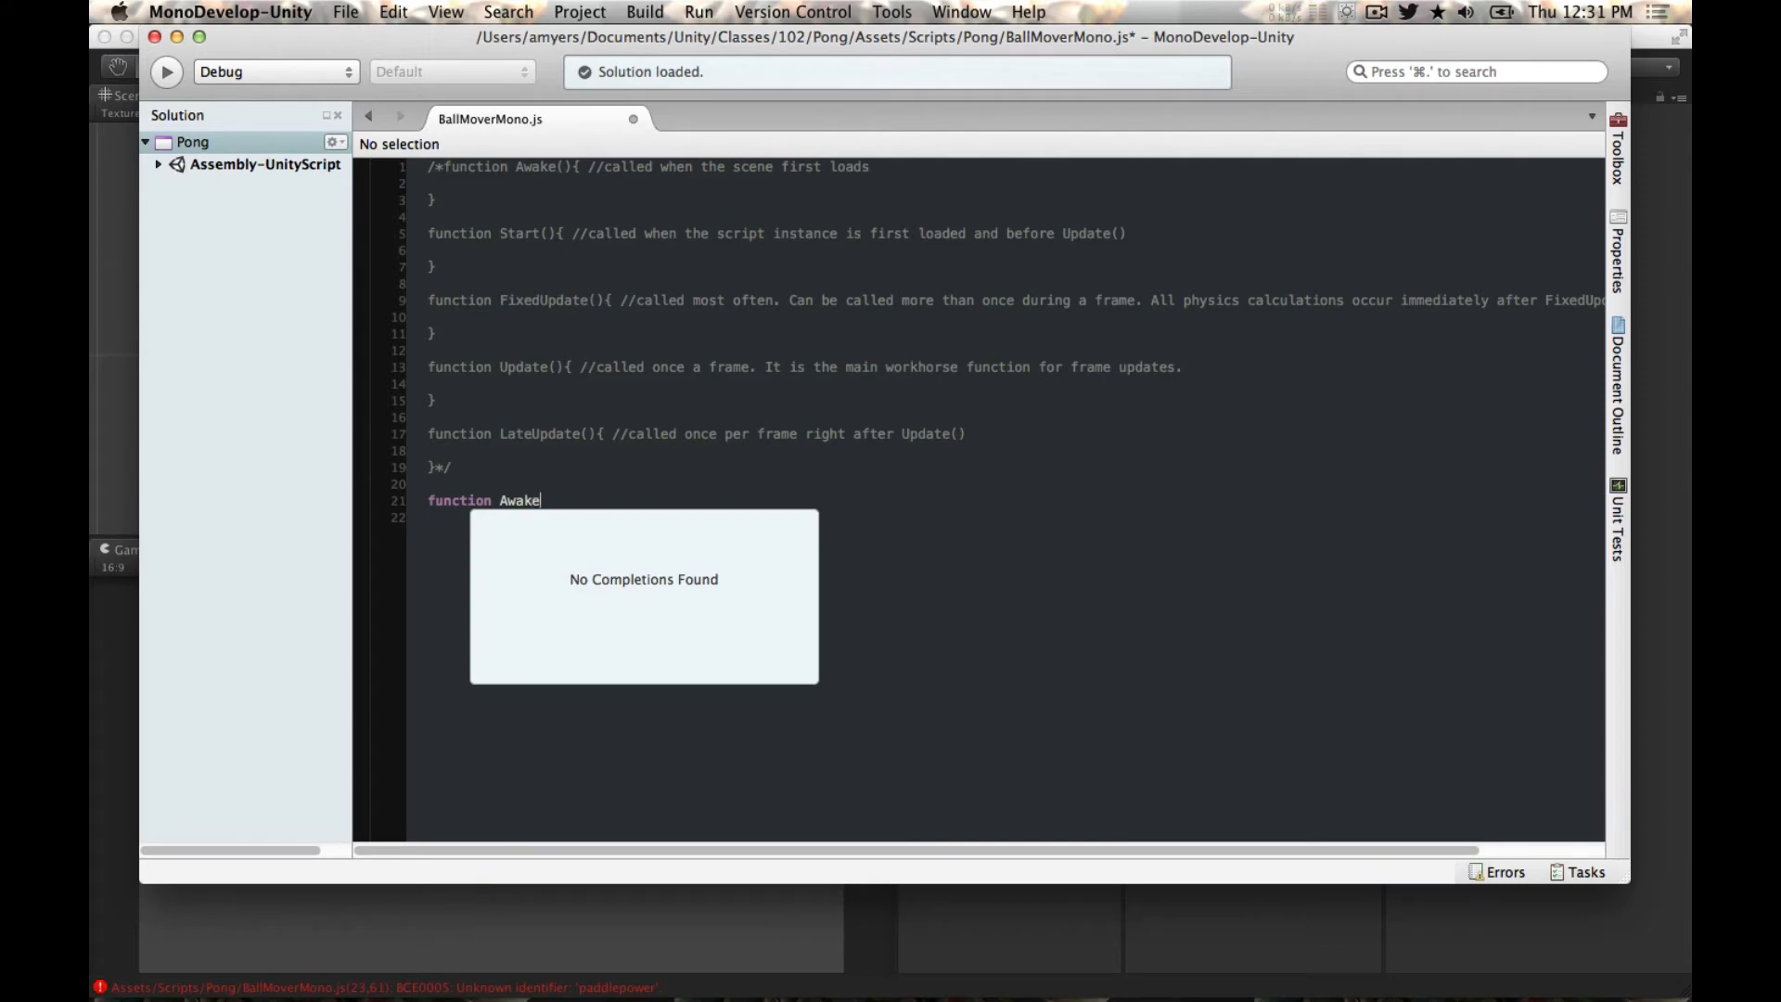
type("(){")
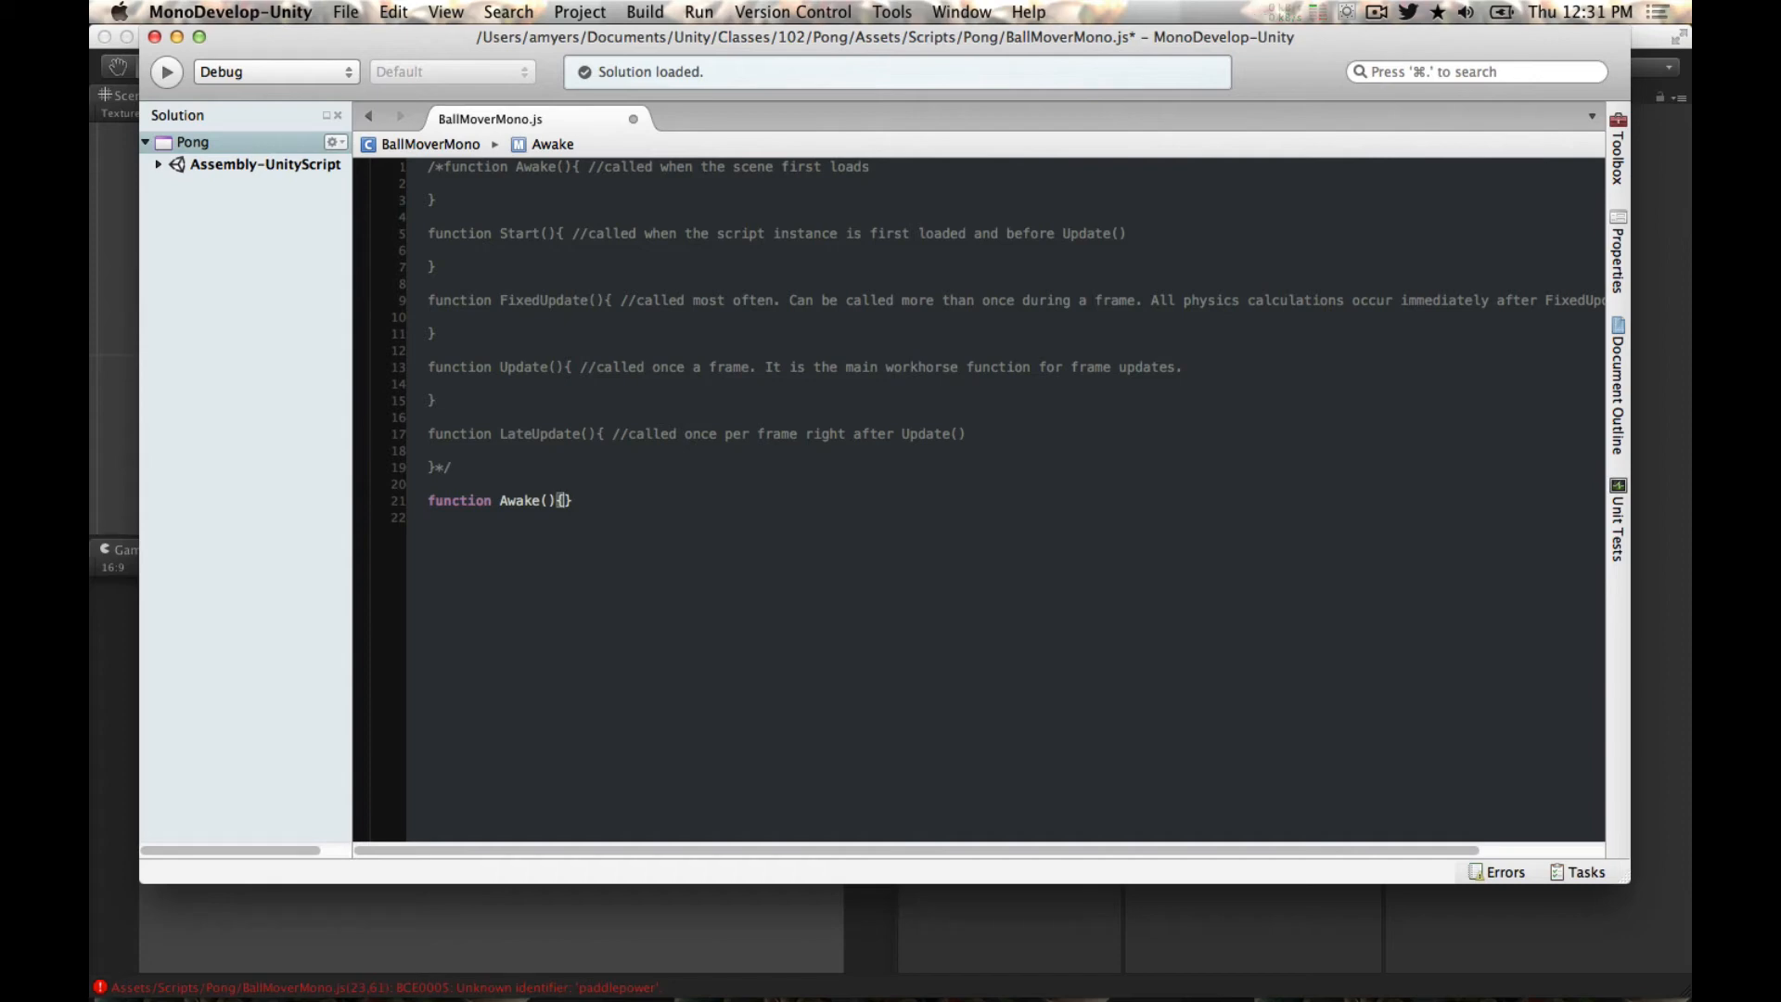
Step: Begin an indented statement inside the new Awake function with "var direction ="
key("Return")
key("Tab")
type("var direction")
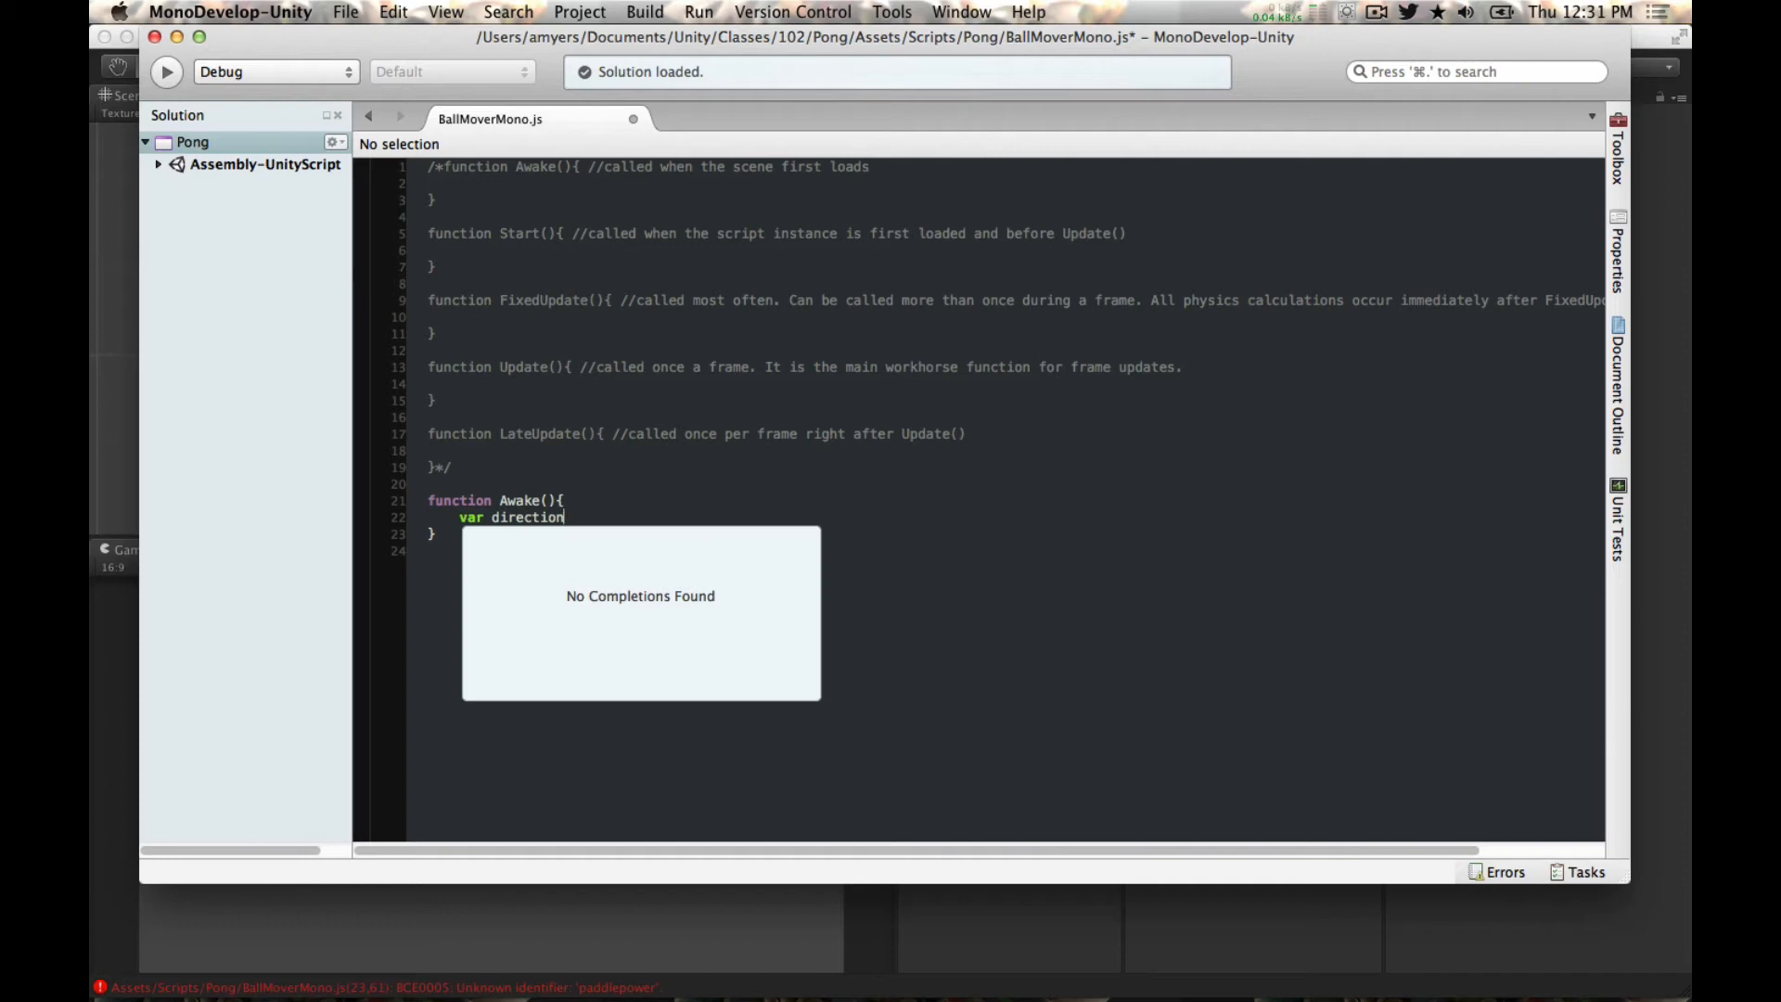
type(" =")
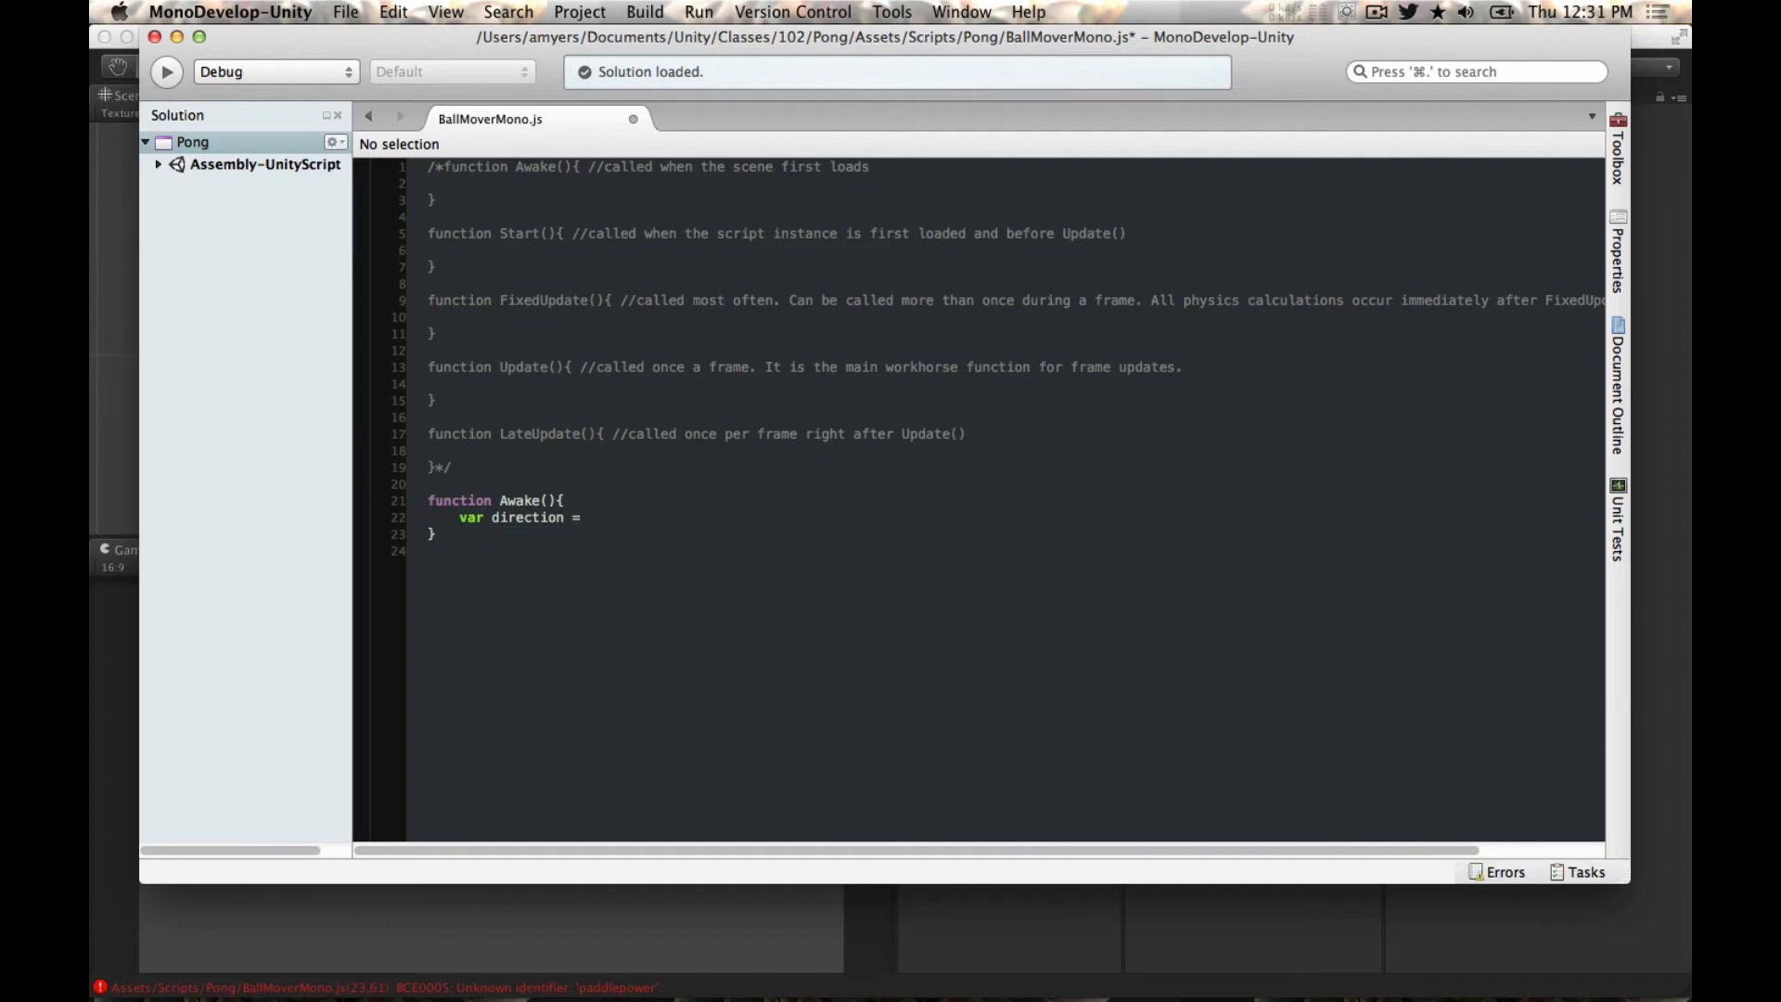
Step: Declare the script-level variable "var direction : Vector2;" above the new Awake function
key("Up")
key("Up")
key("Return")
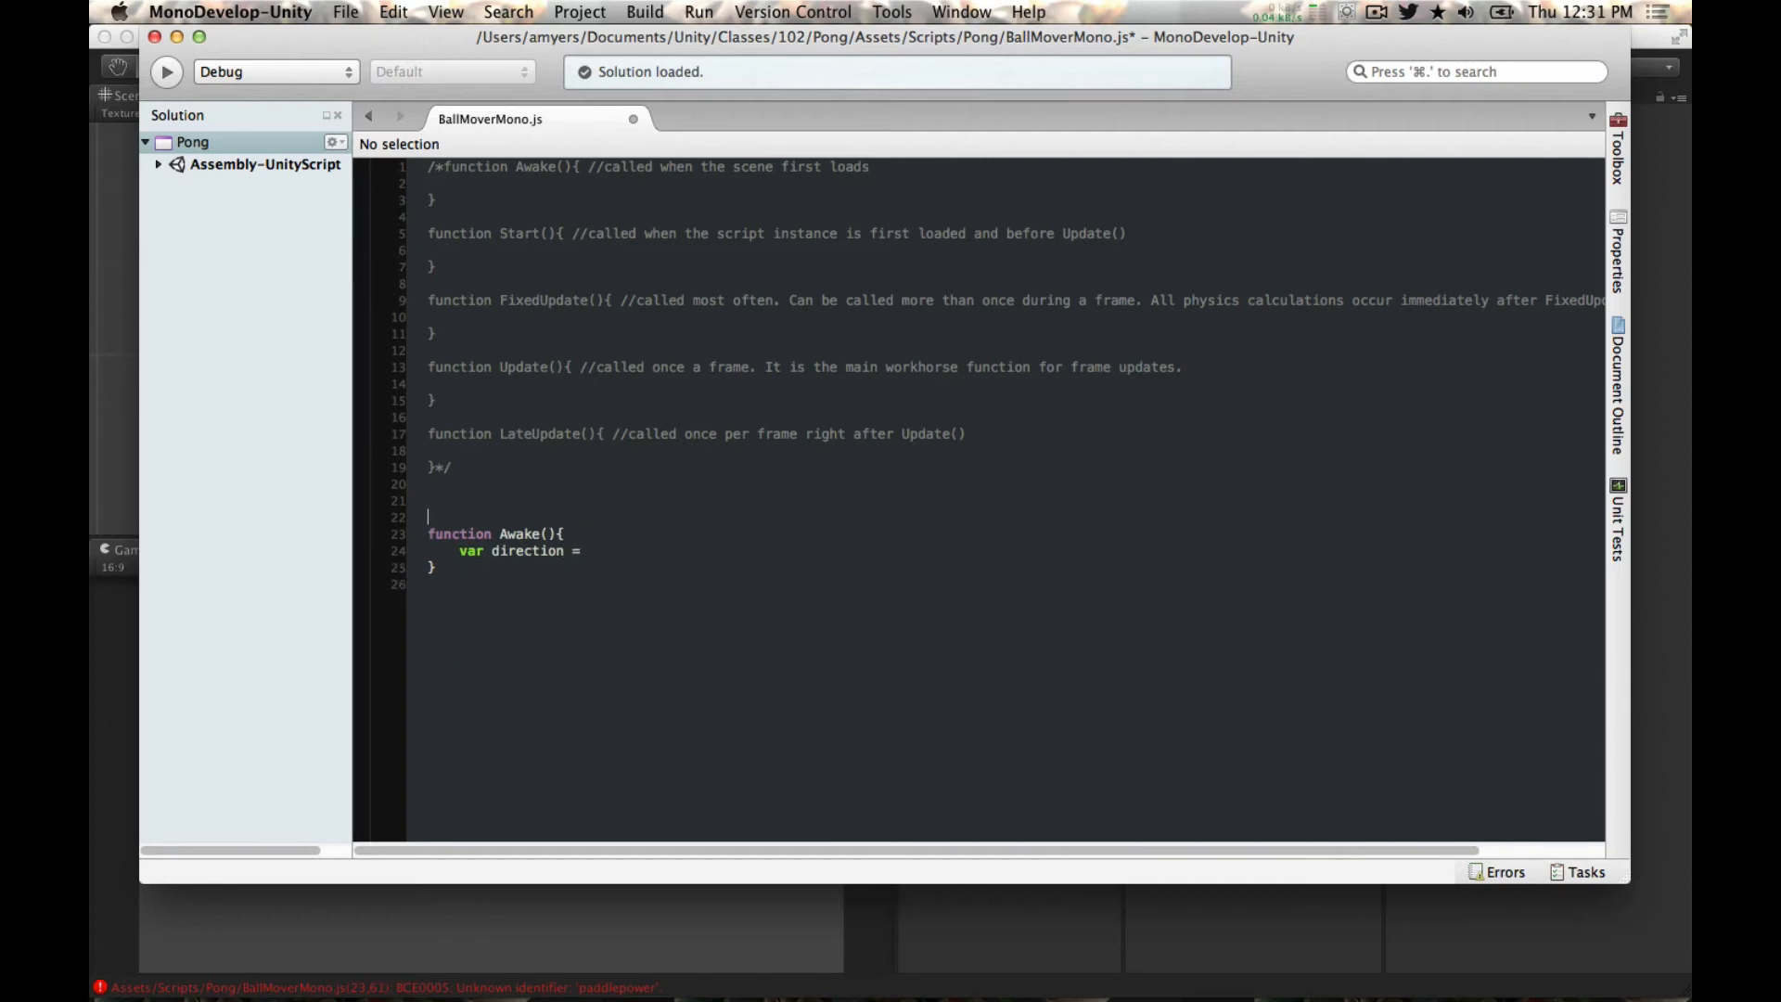
type("var direction")
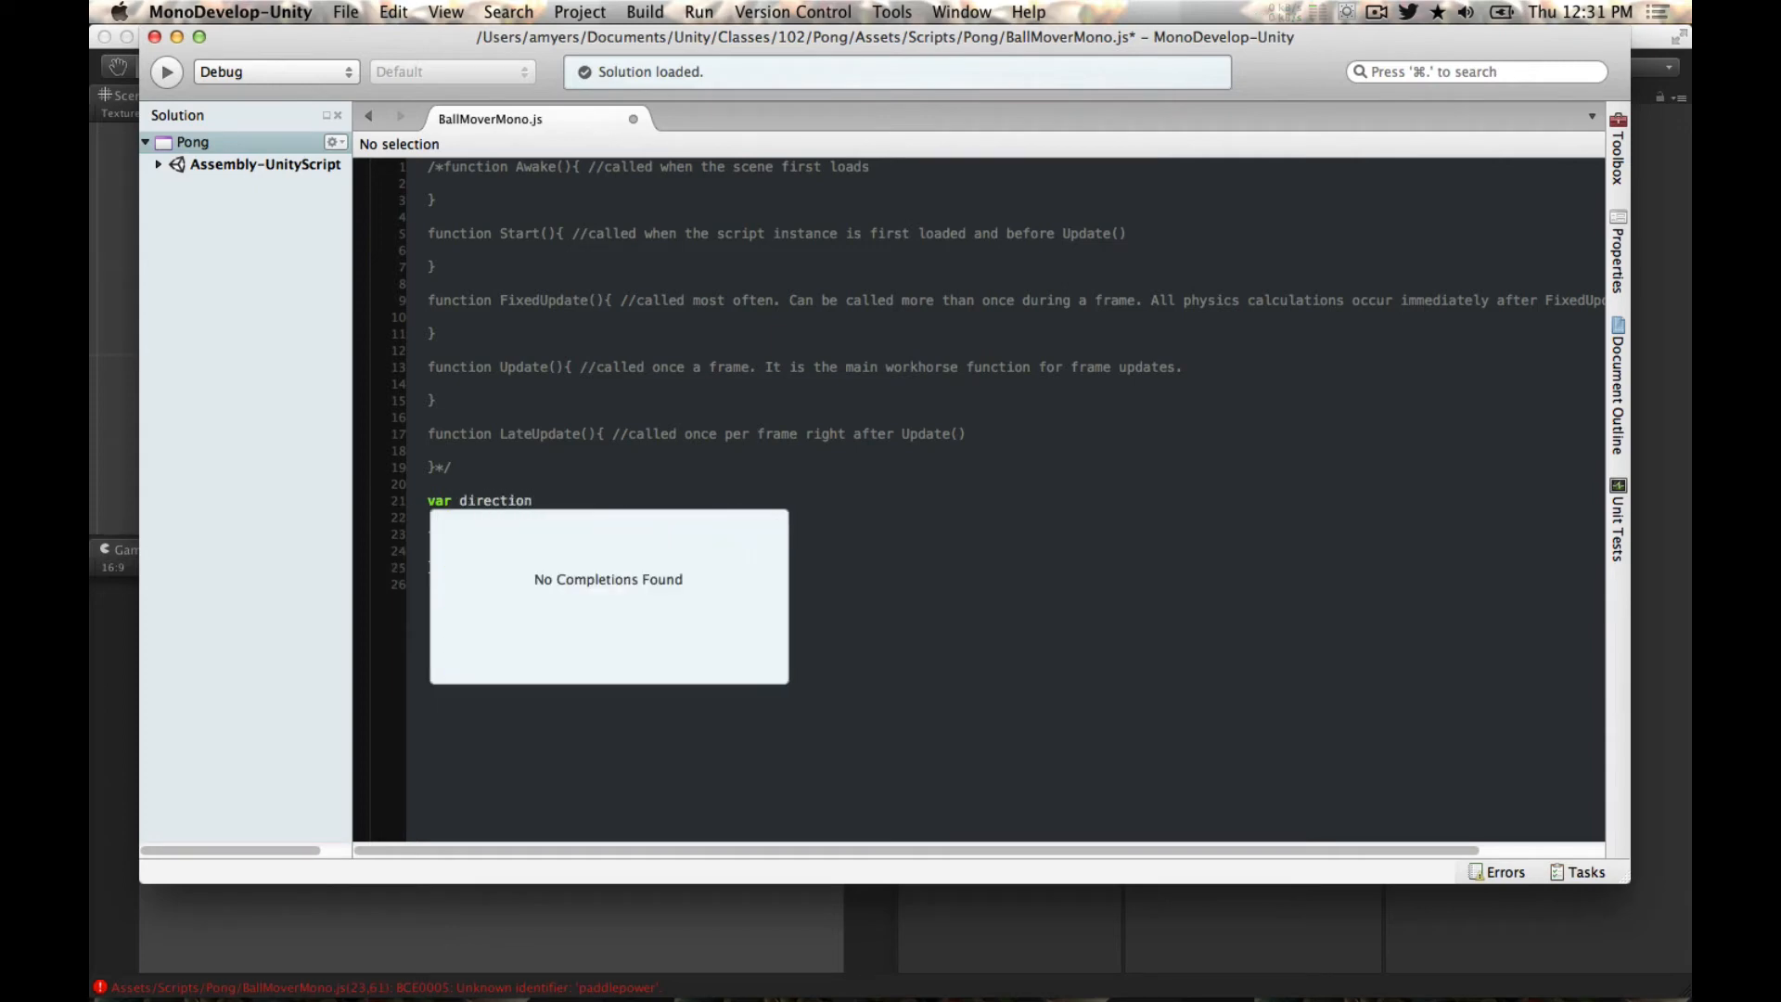
type(" : Vector2;")
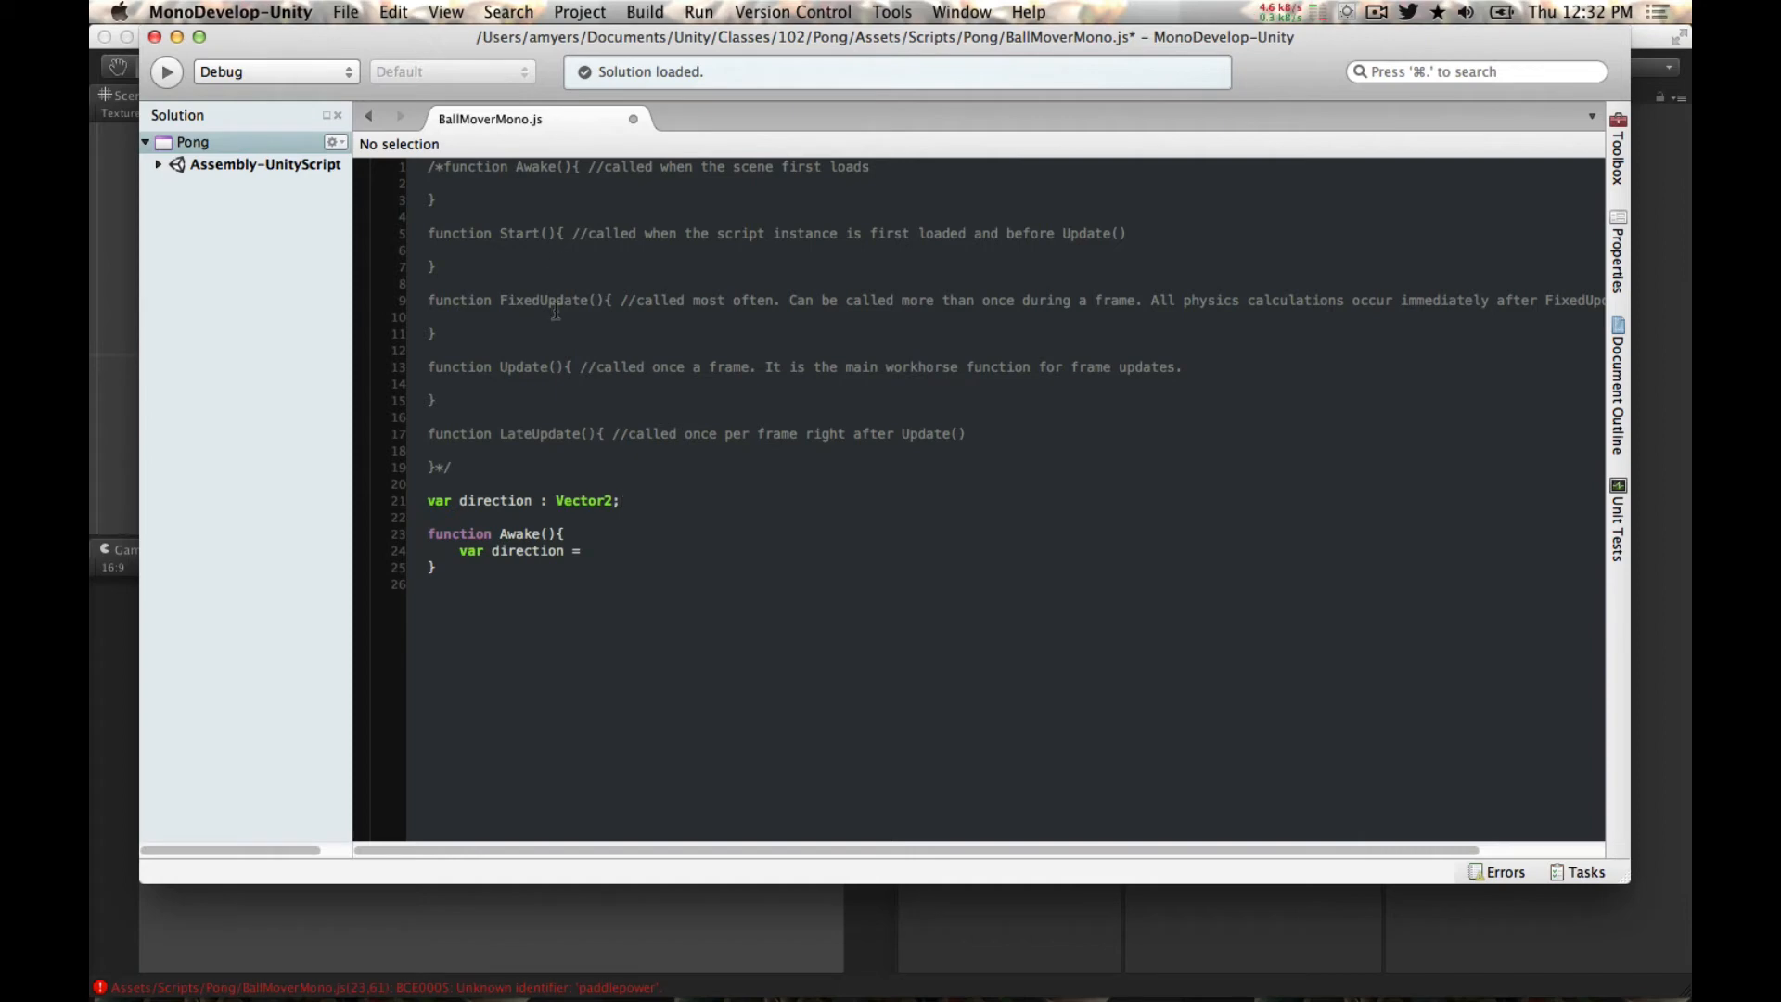
Step: In Awake, complete the direction assignment's opening as Vector2(Random.Range(-3.0, 3.0), followed by Random for the second component
key("Down")
key("Down")
key("Down")
type("Vector2")
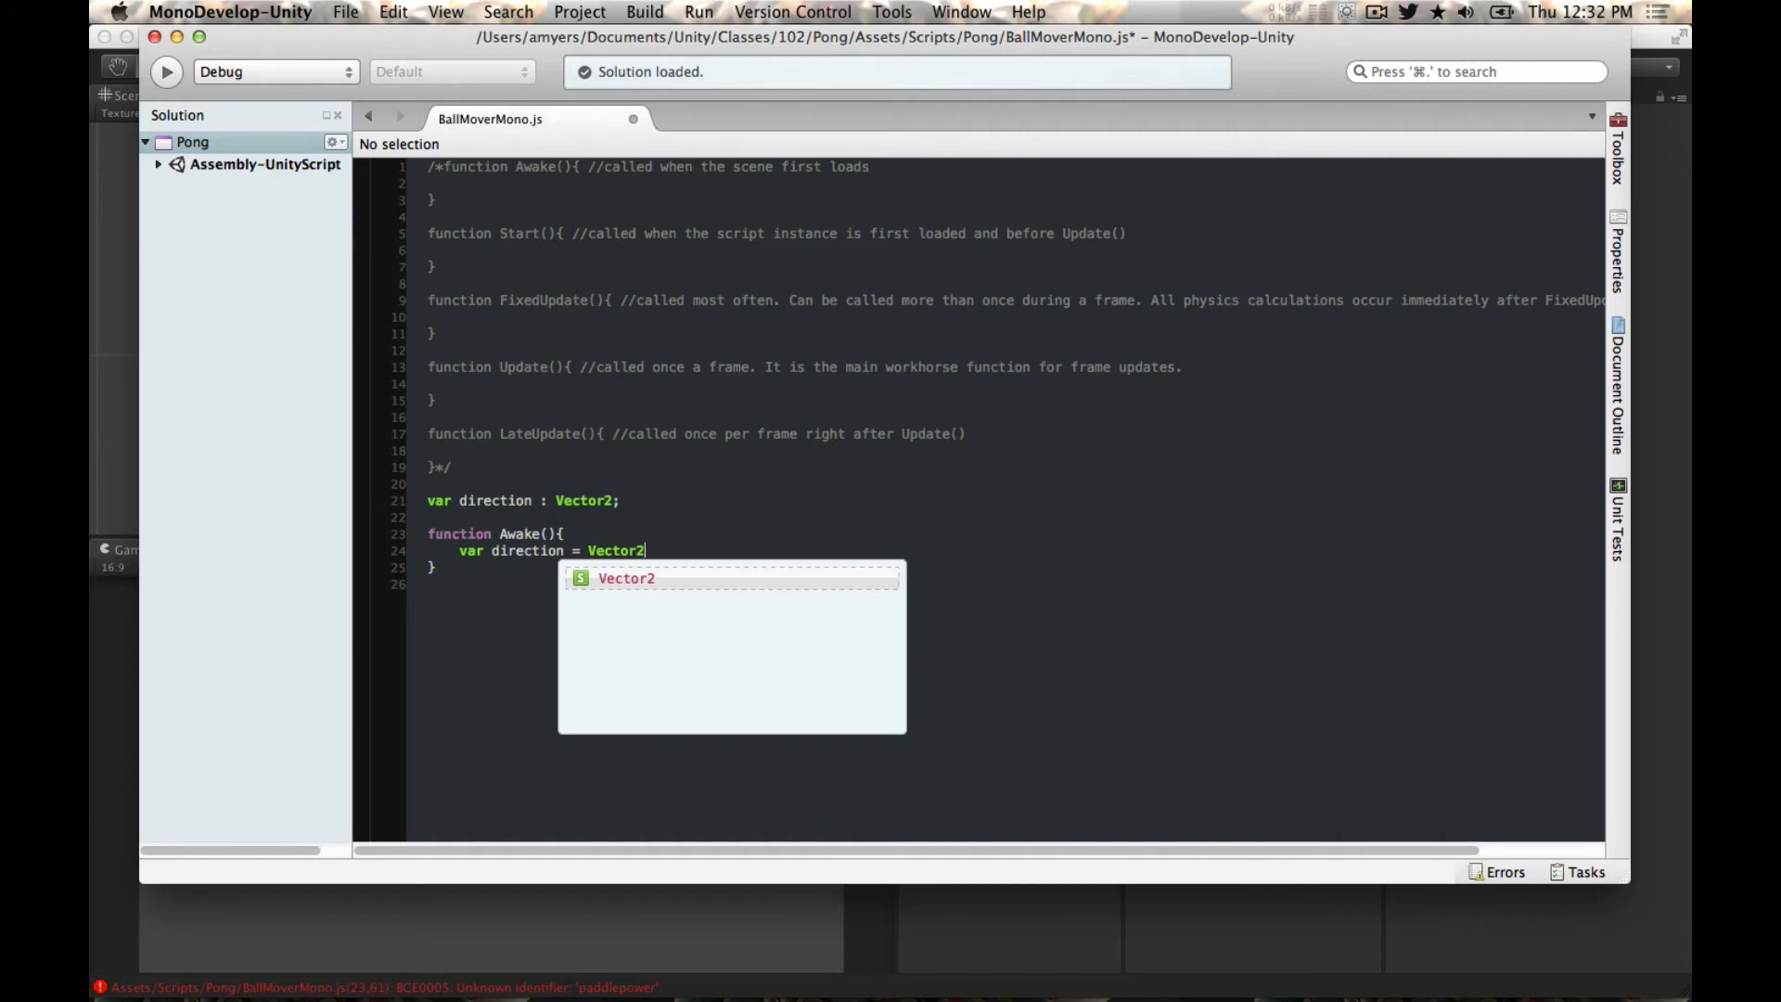
type("(Random.")
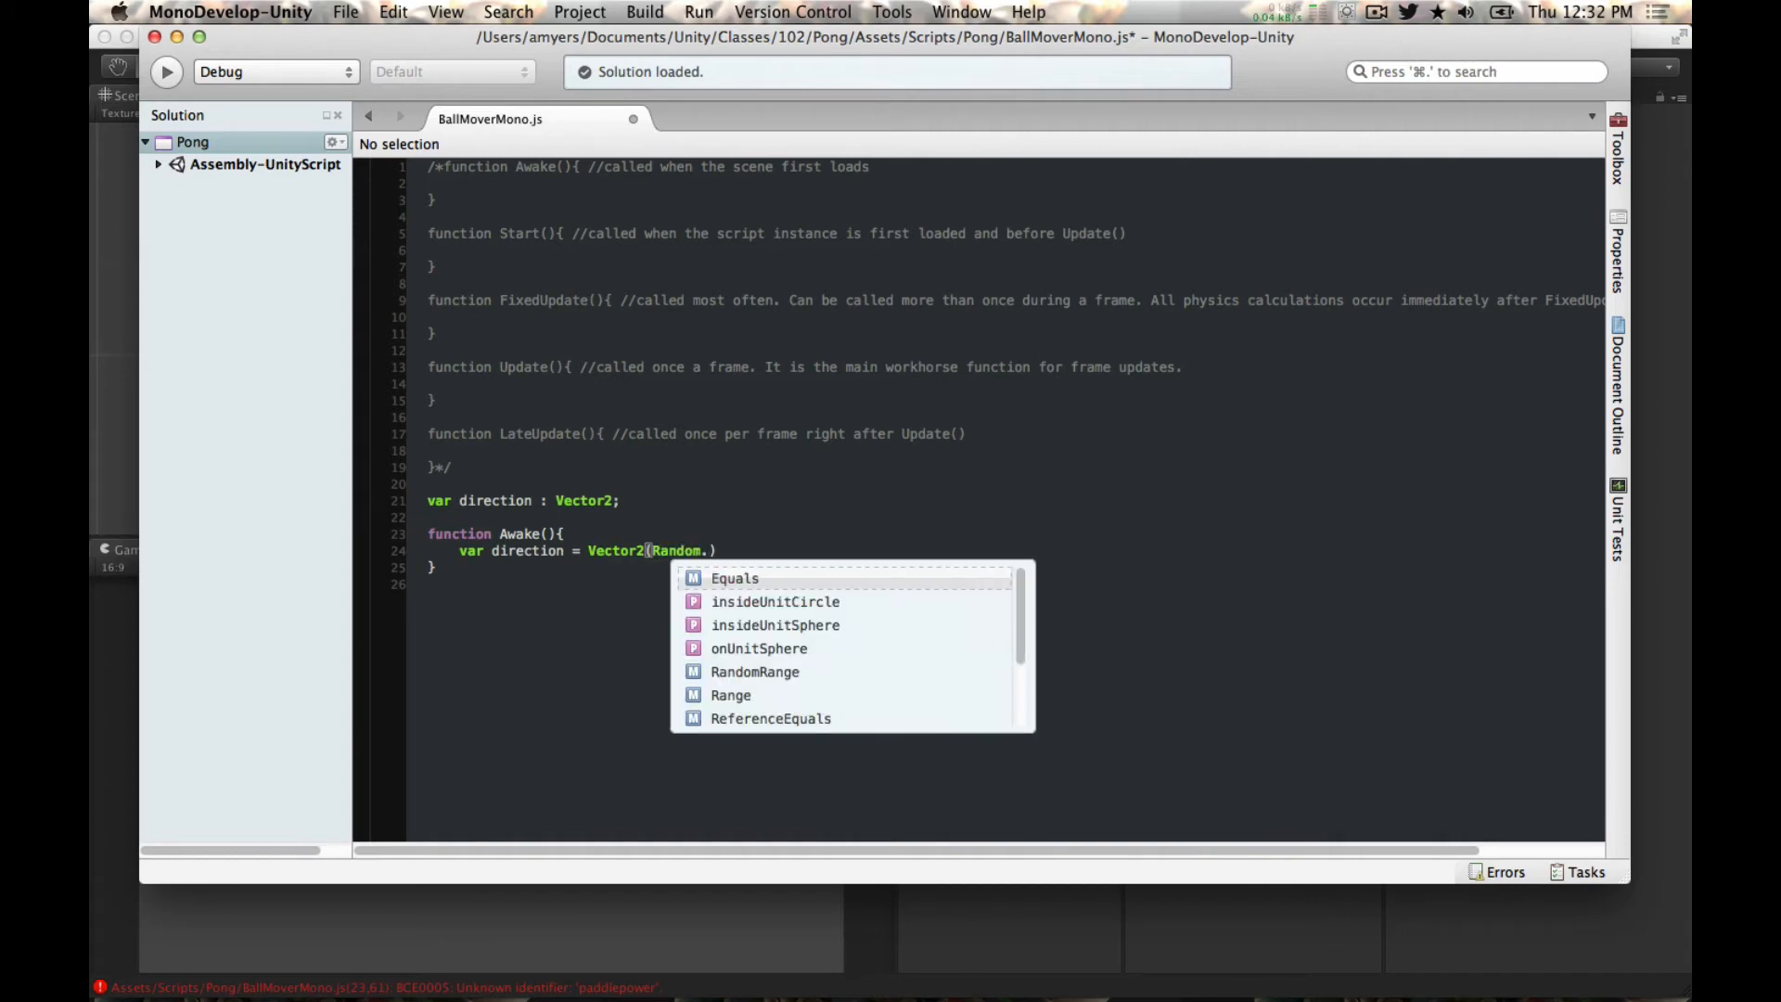
type("Ra")
key("Return")
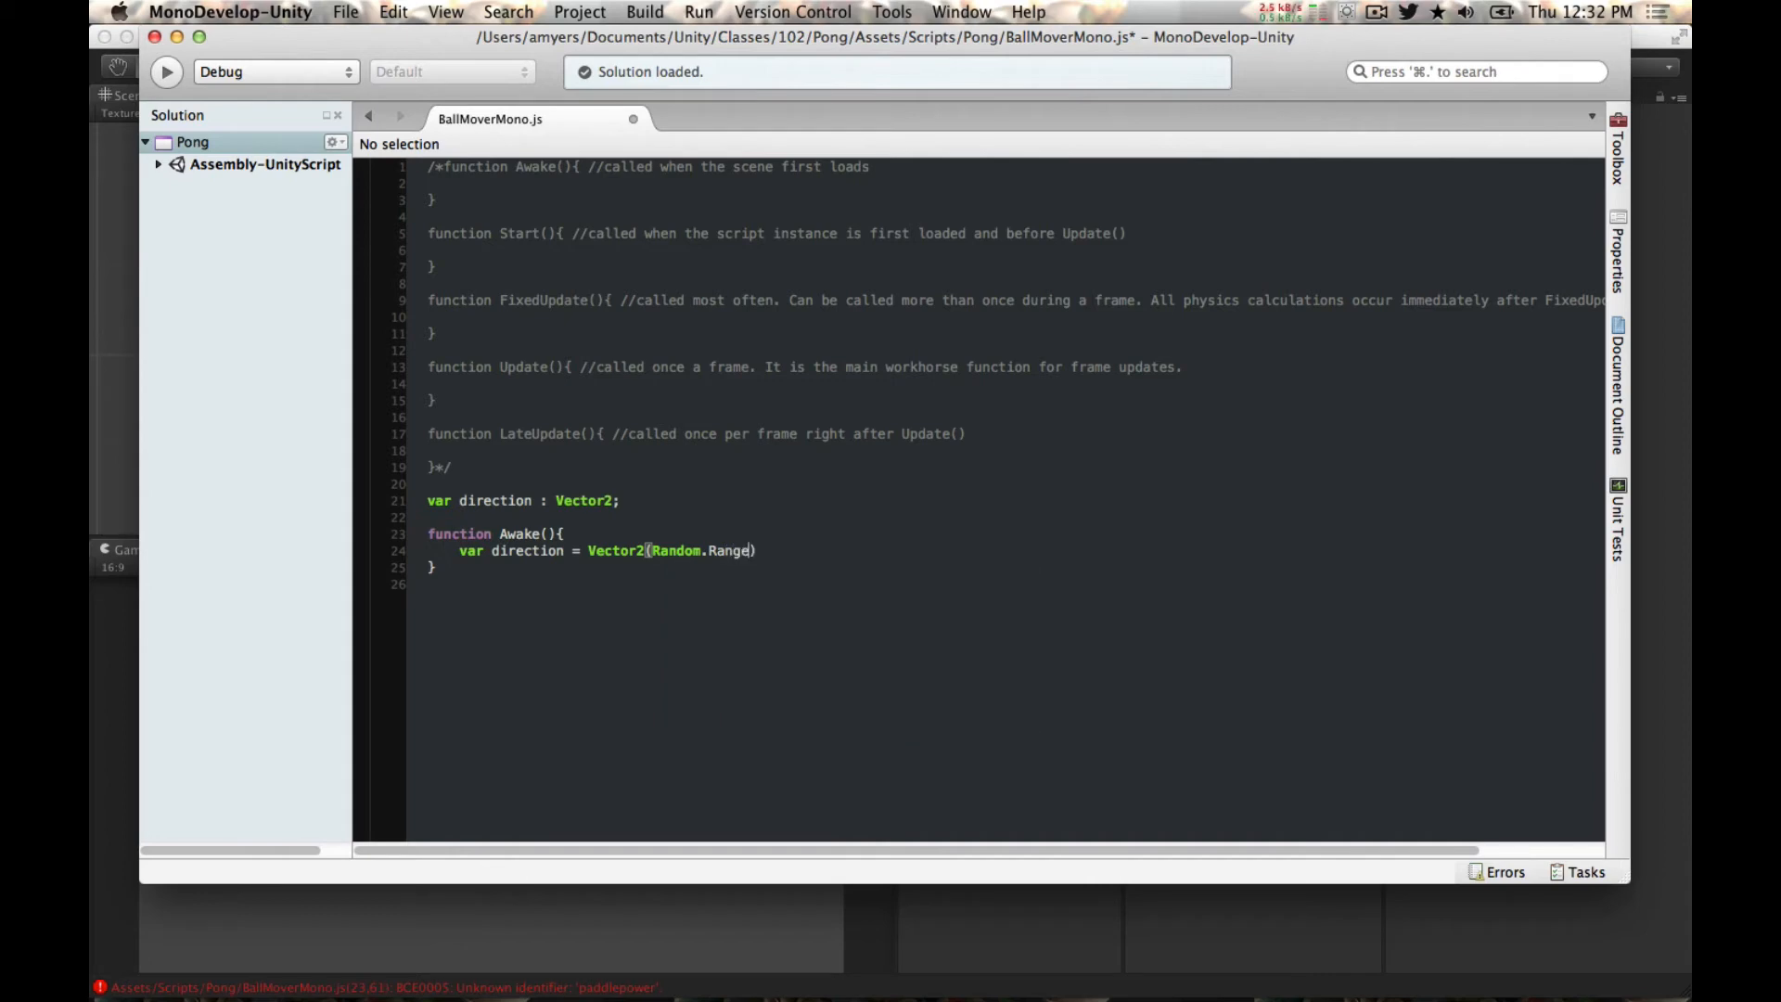
type("(-3.0, 3.0), Random")
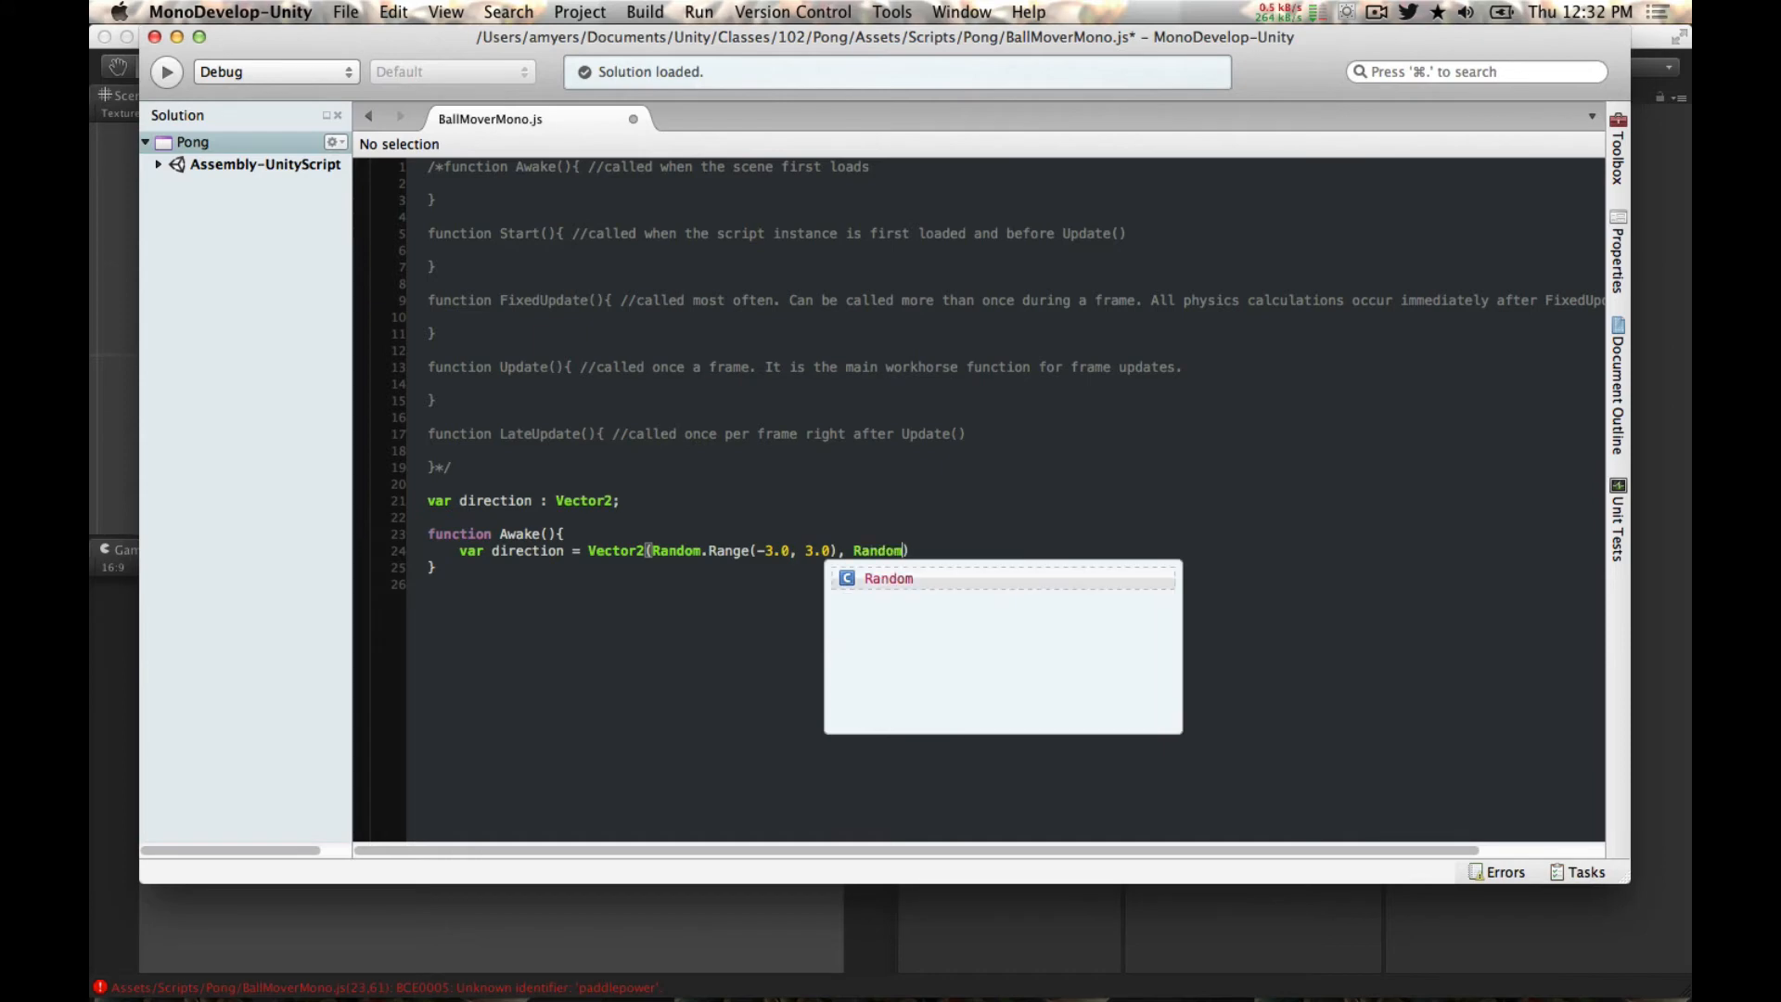
Step: Finish the vector's second component as Random.Range(-2.0, 2.0) and end the statement with a semicolon
key("Return")
type(".Range")
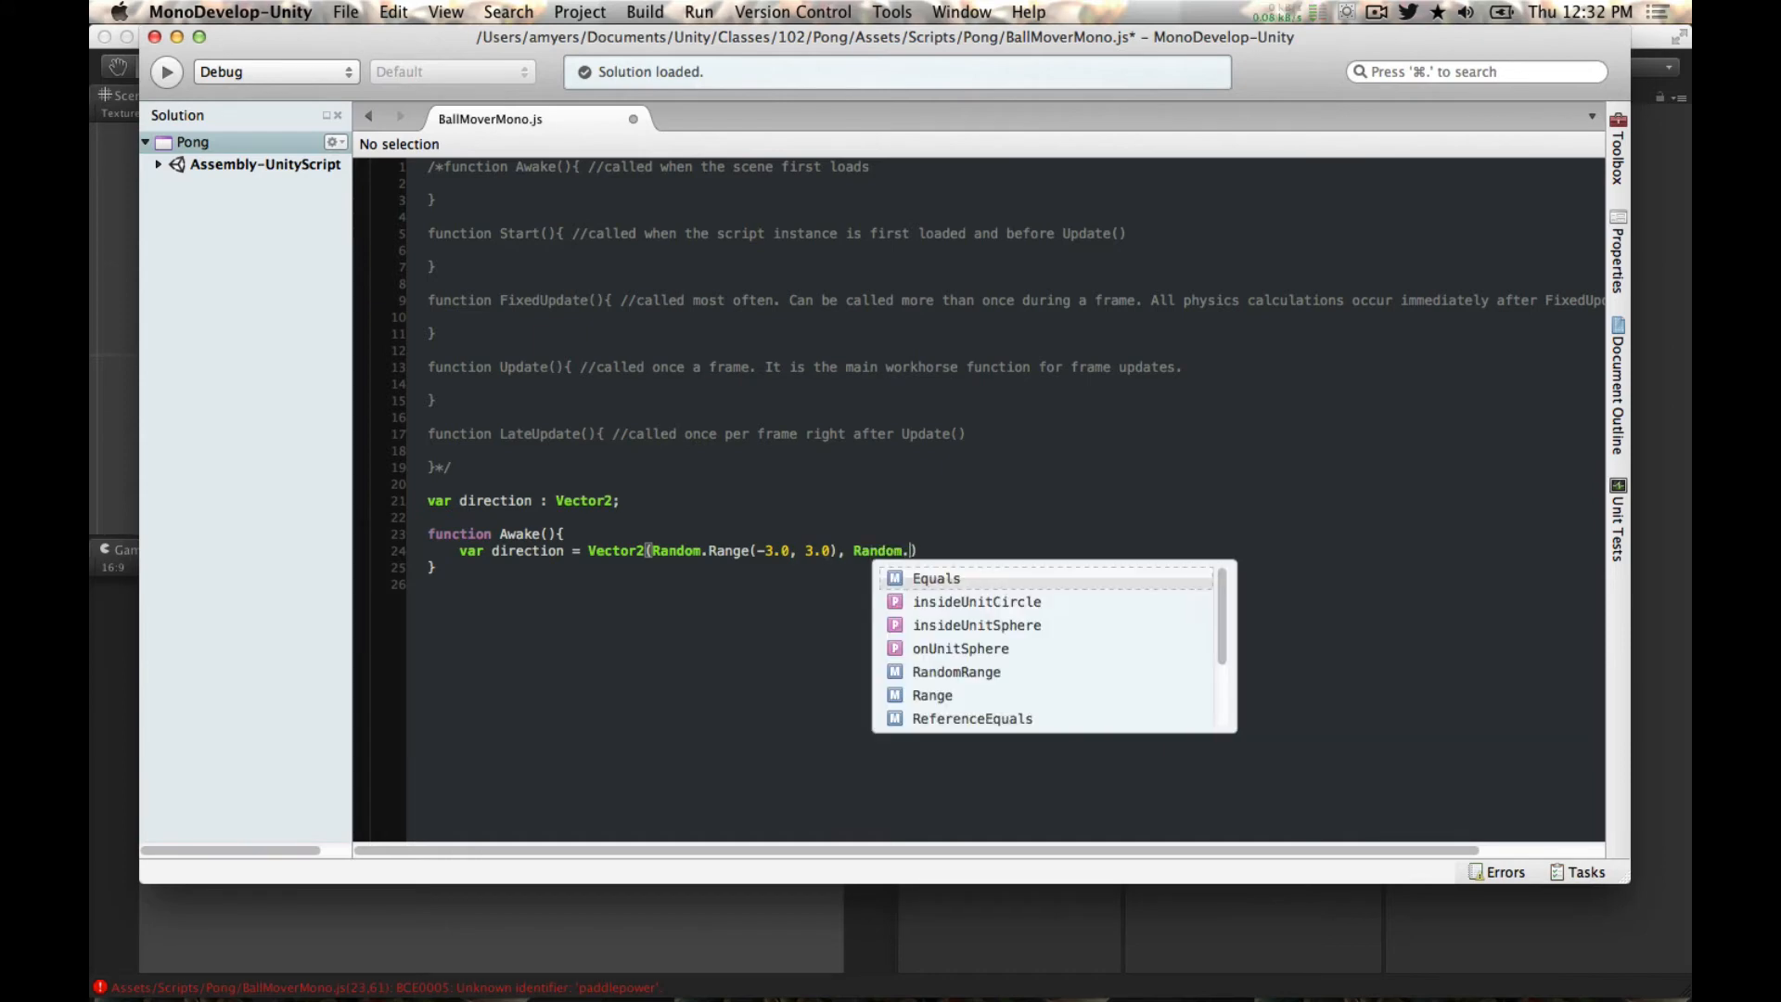
key("Return")
type("(-2")
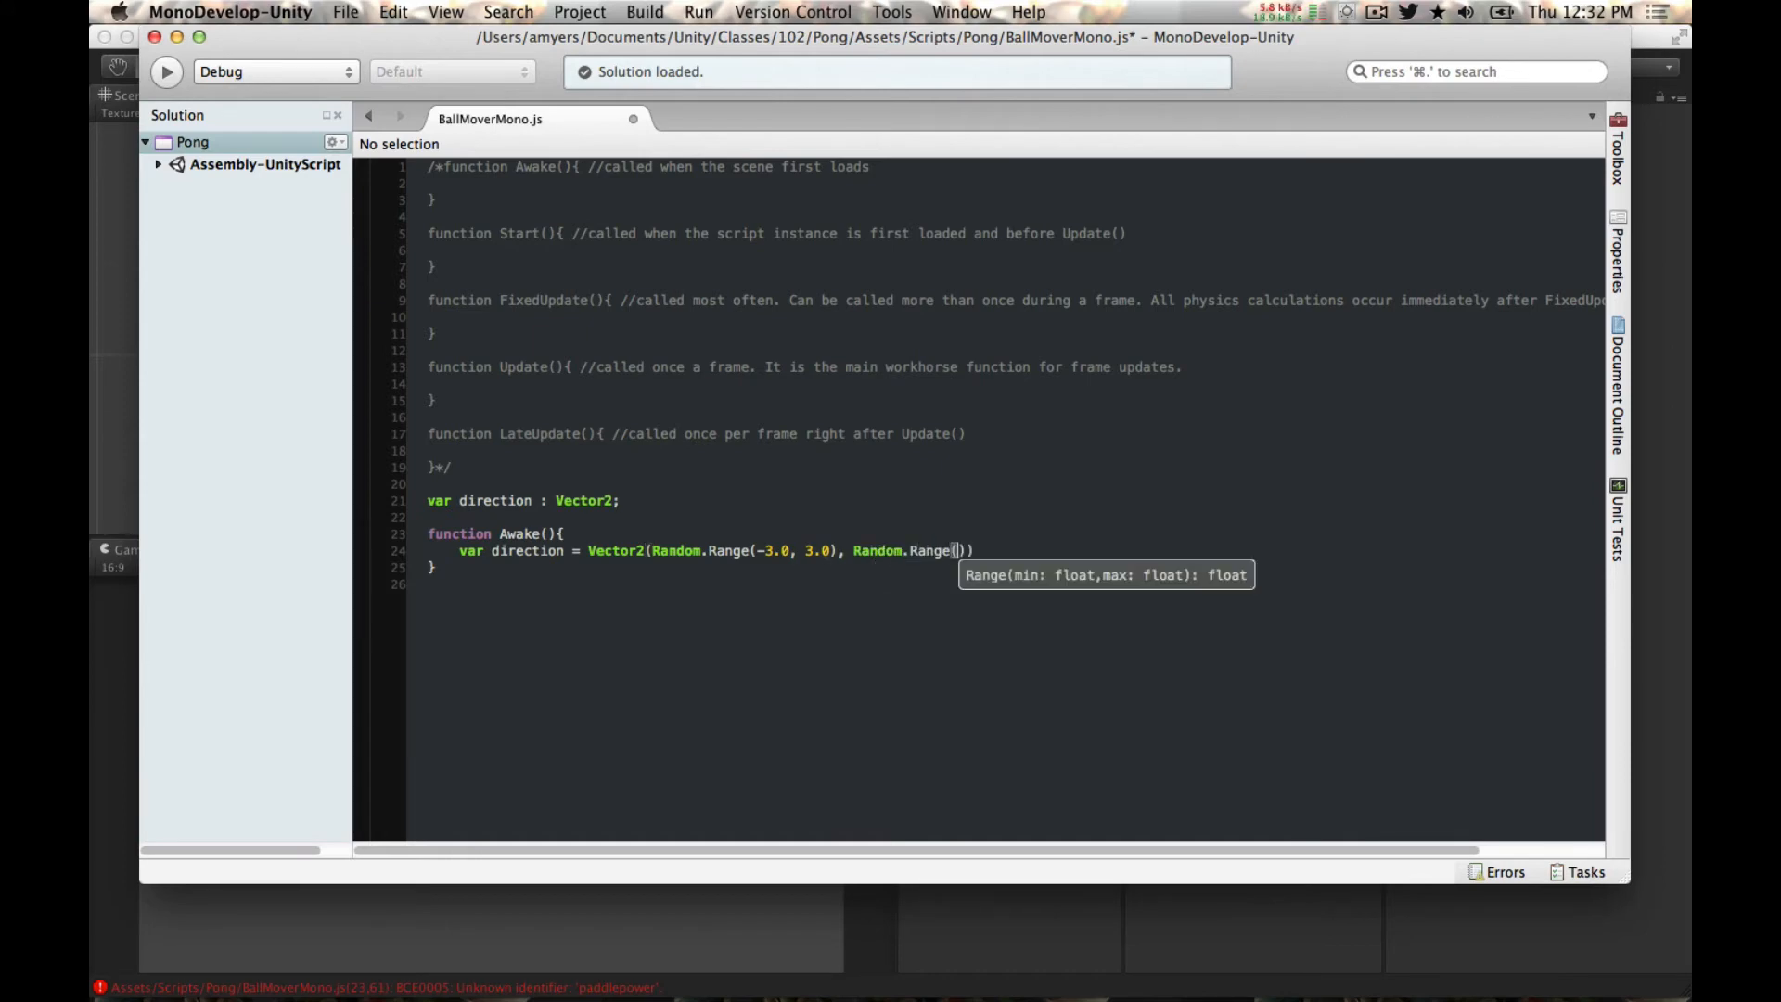
type(".0")
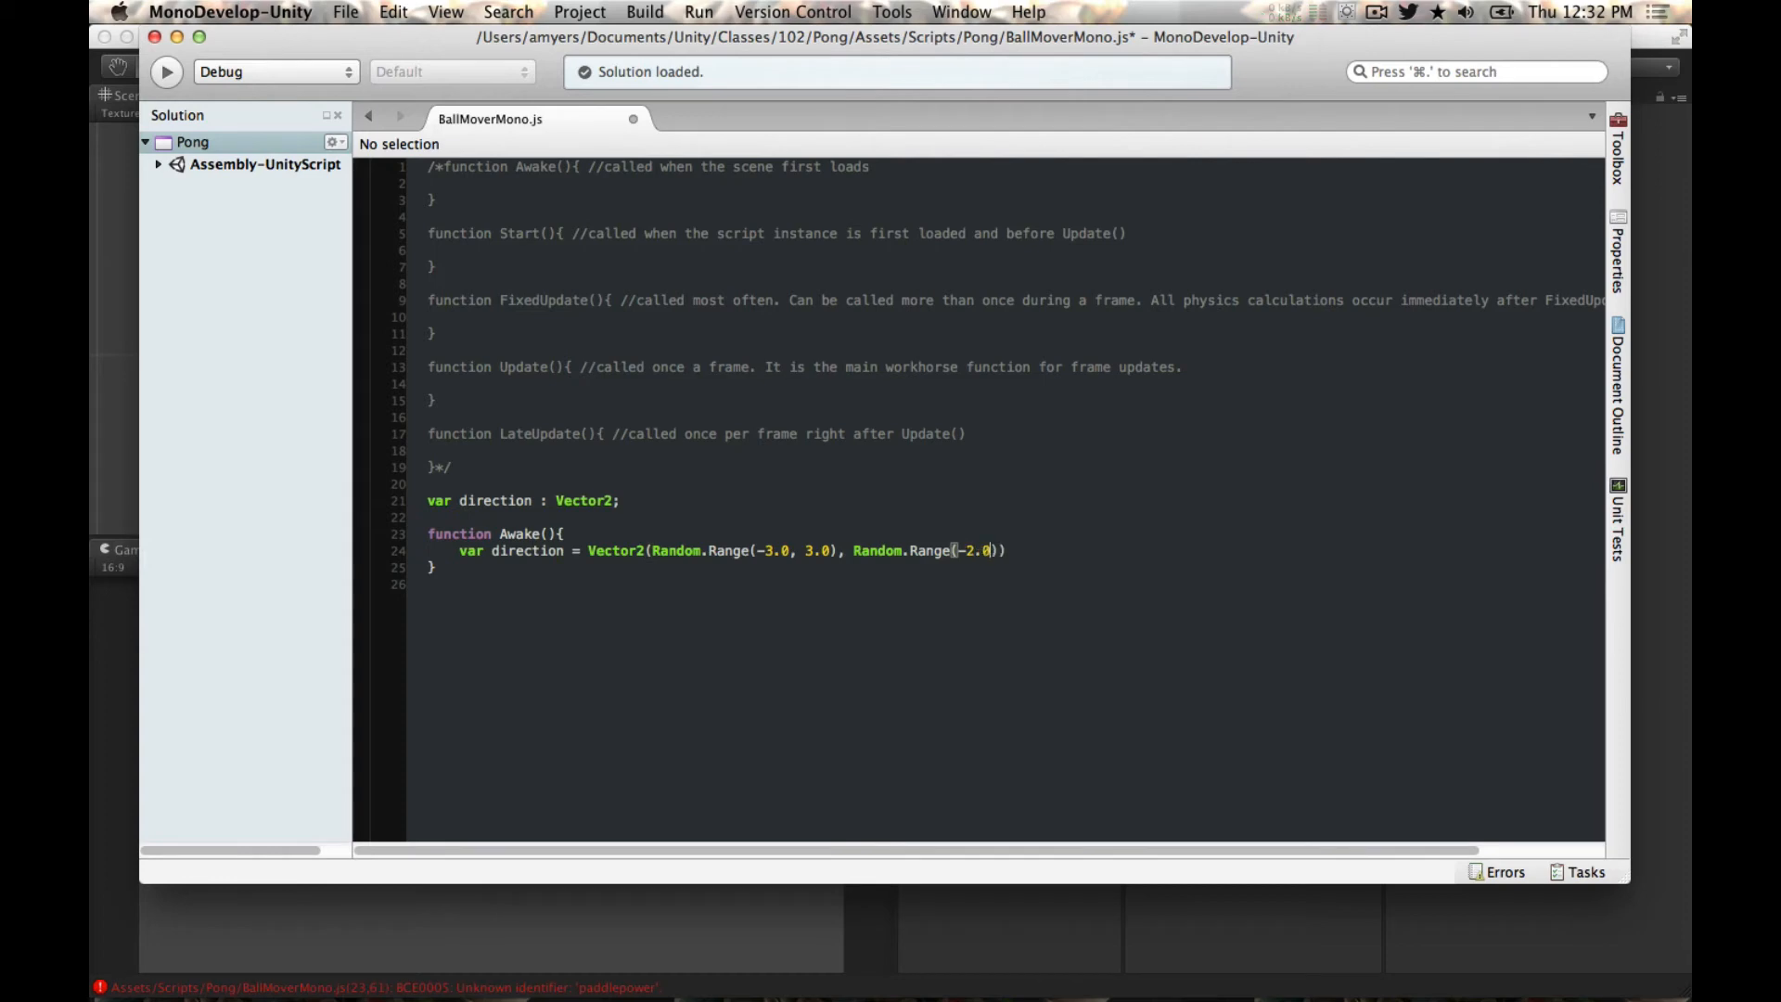
key("Right")
type(", 2.0")
key("End")
type(";")
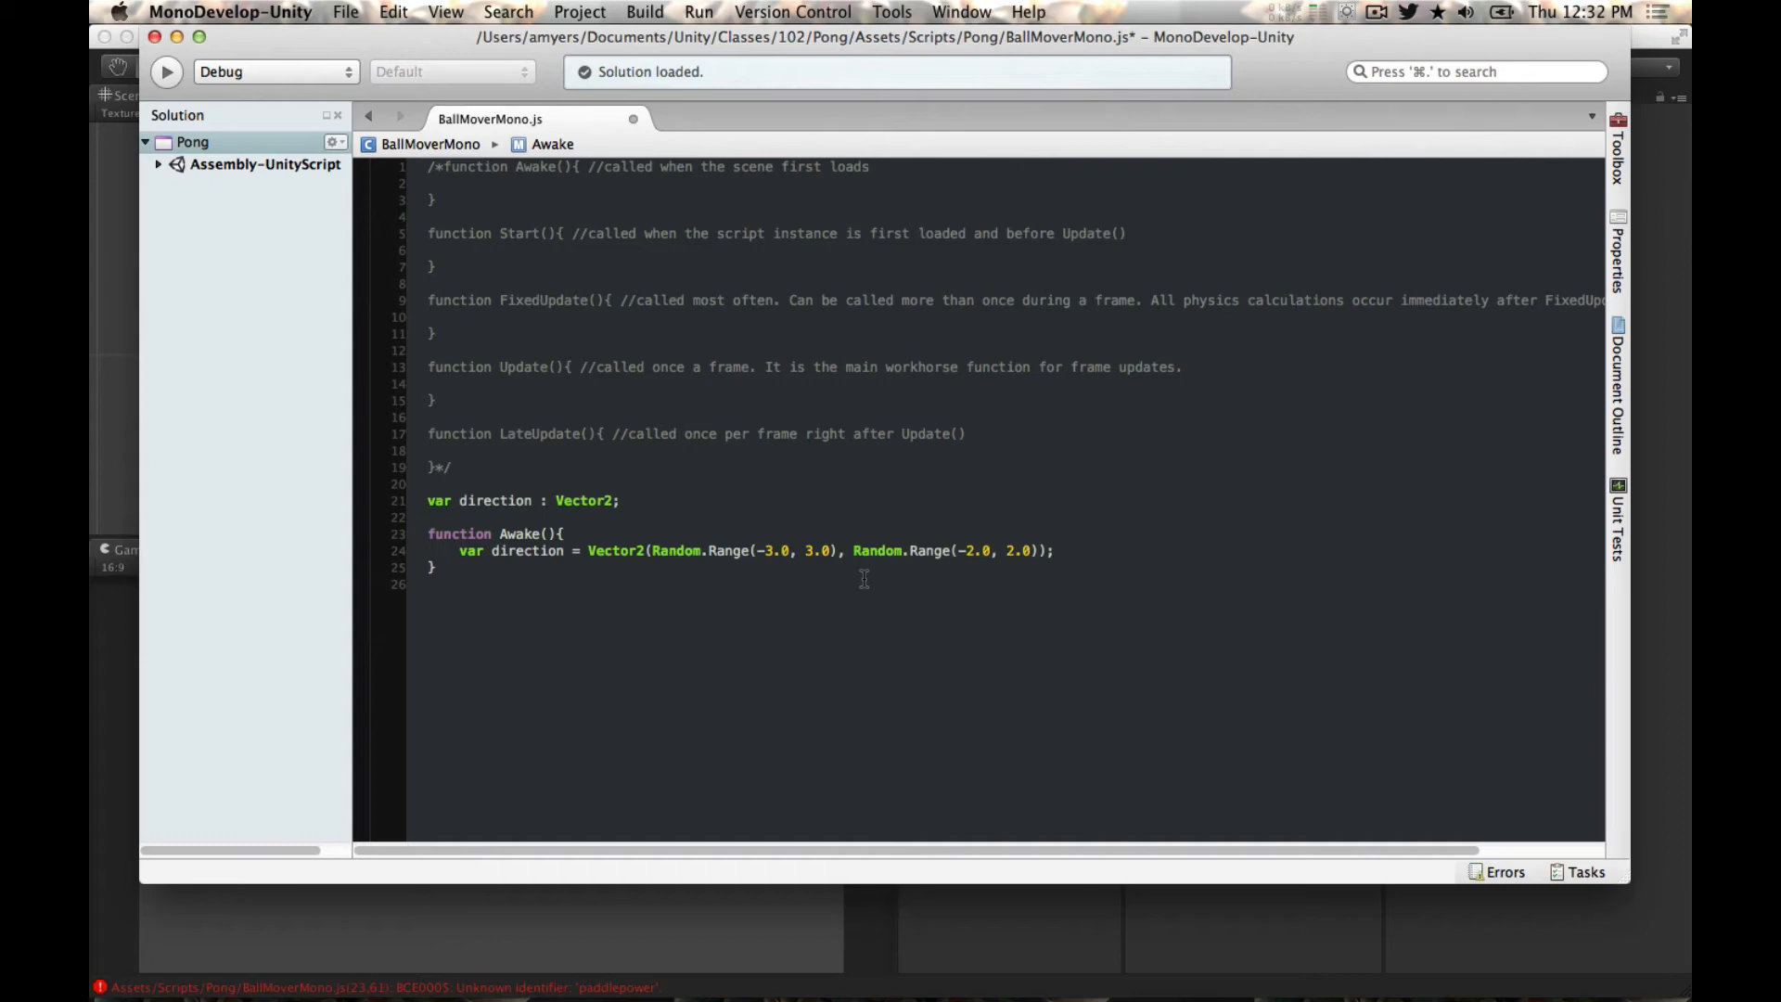
left_click(965, 550)
left_click_drag(839, 550, 652, 551)
left_click(703, 550)
left_click(565, 534)
Step: Add a line below the direction assignment that calls rigidbody2D.AddForce with direction as its argument
left_click(1055, 551)
key("Return")
type("rig")
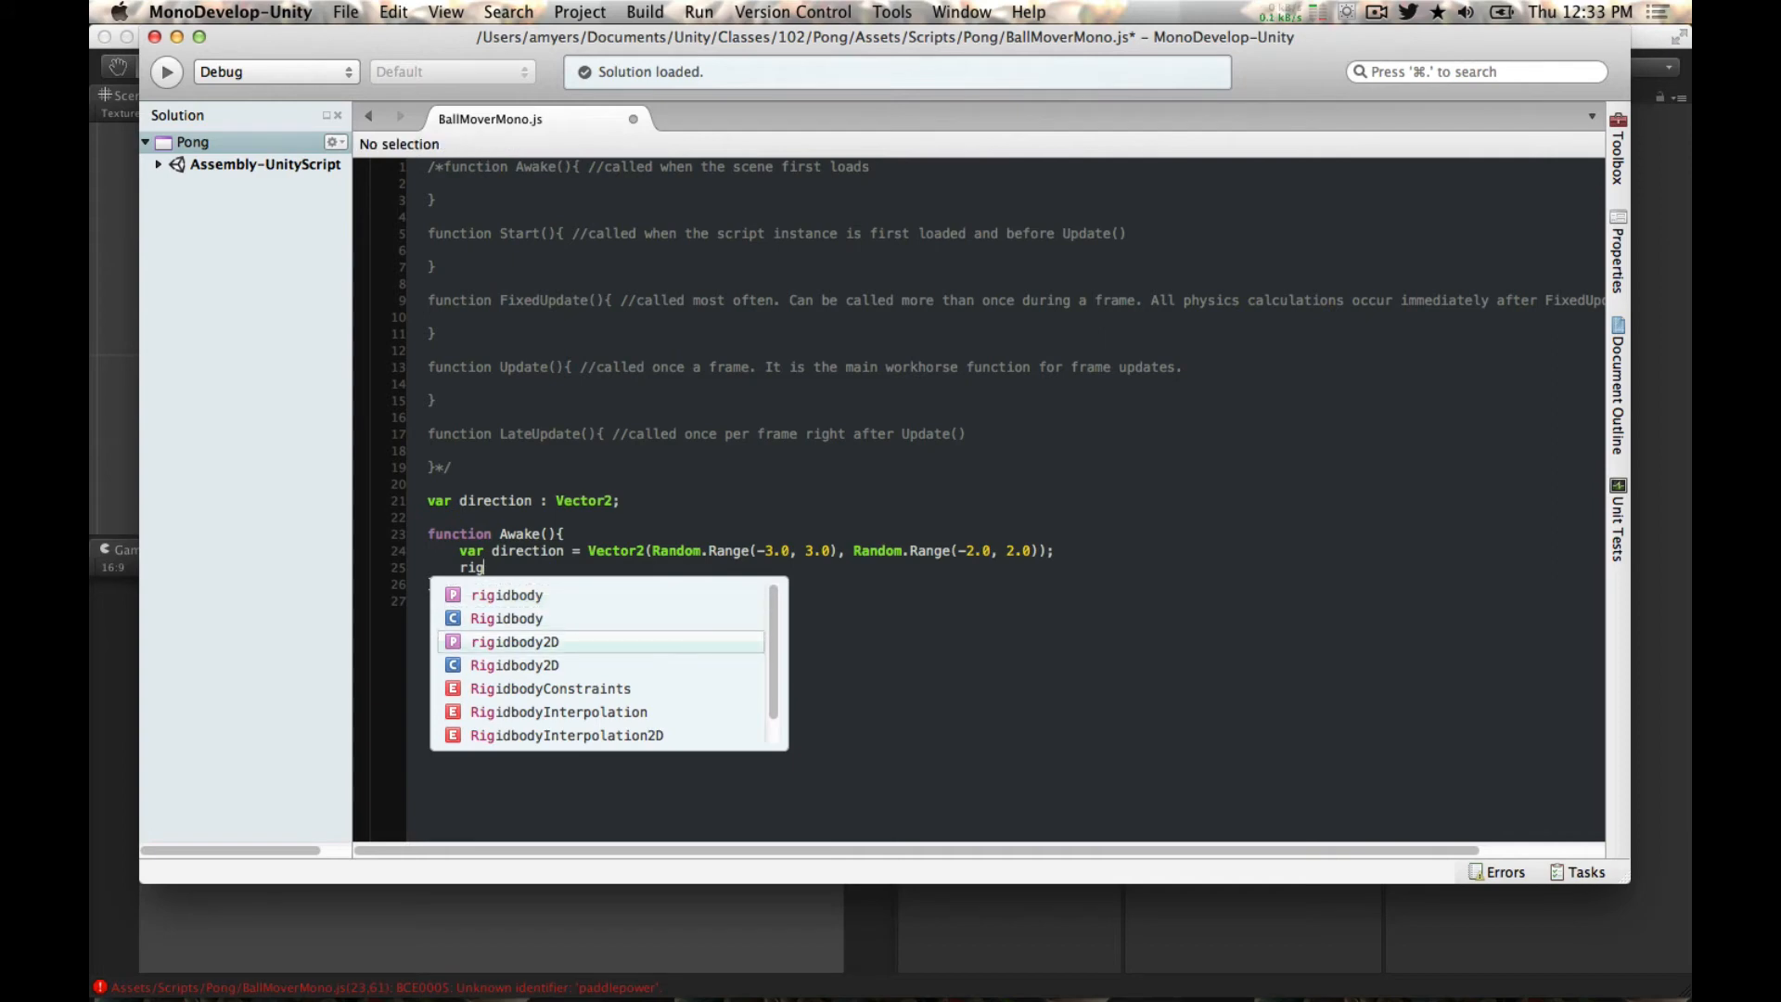
key("Return")
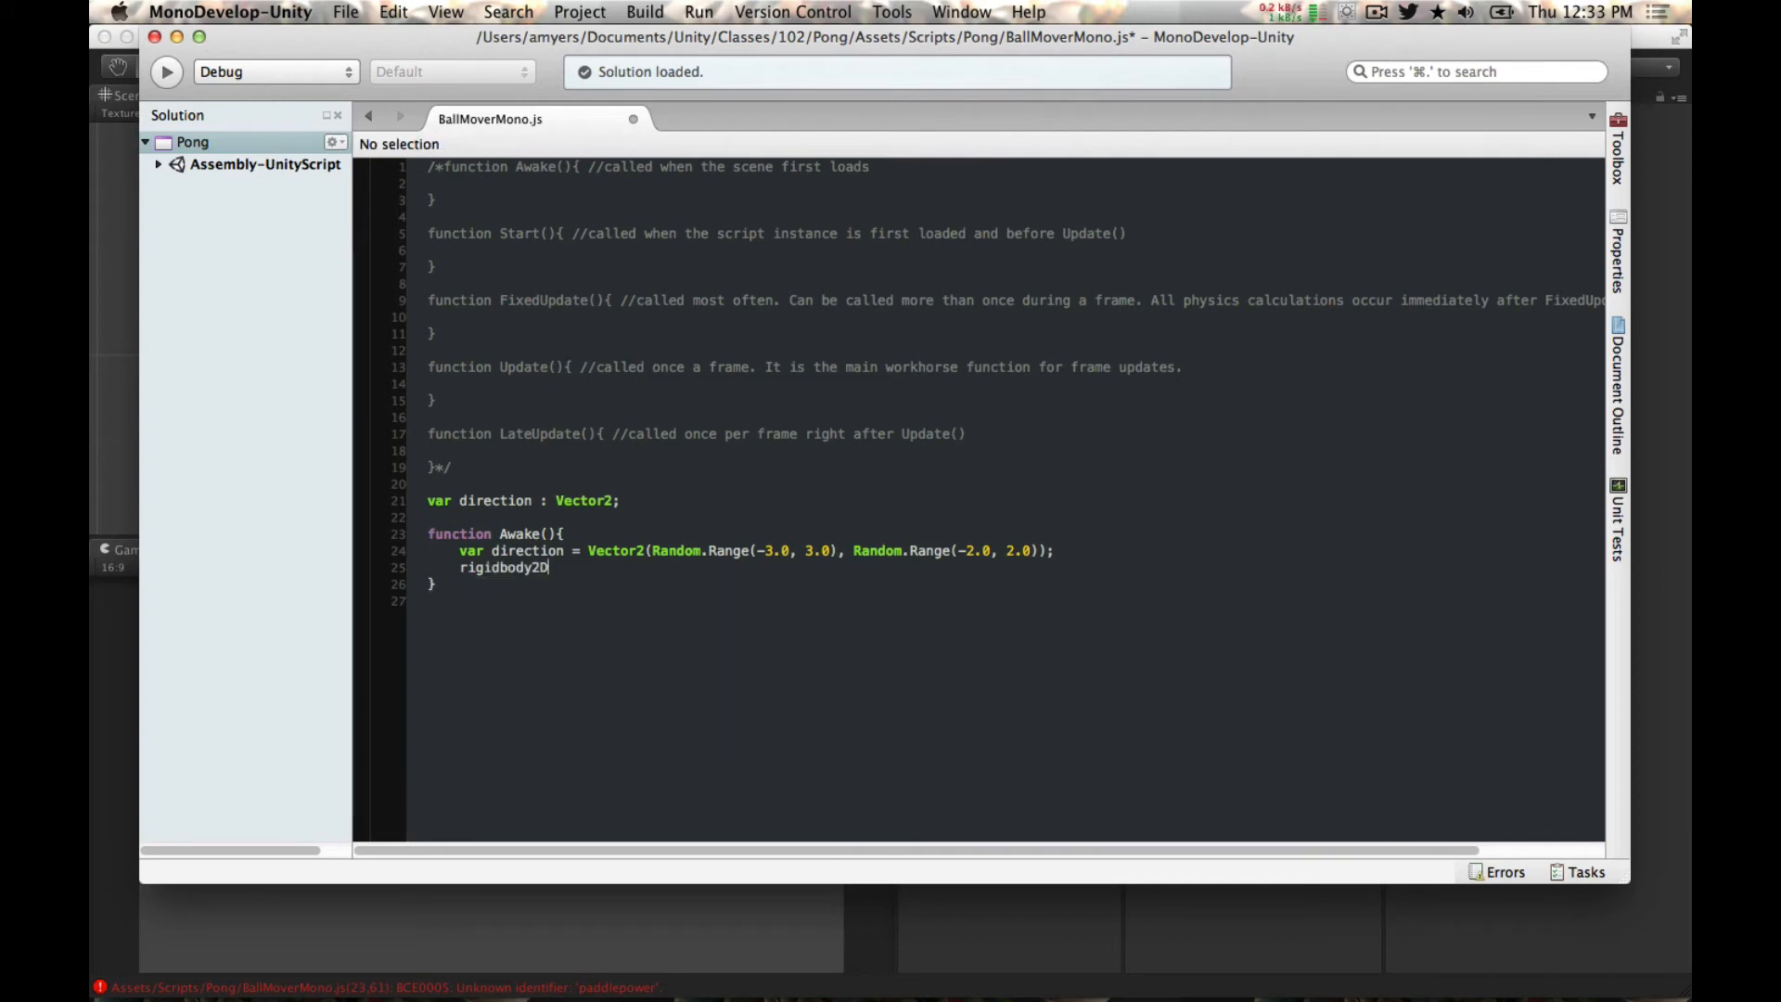
type(".Ad")
key("Return")
type("(direction")
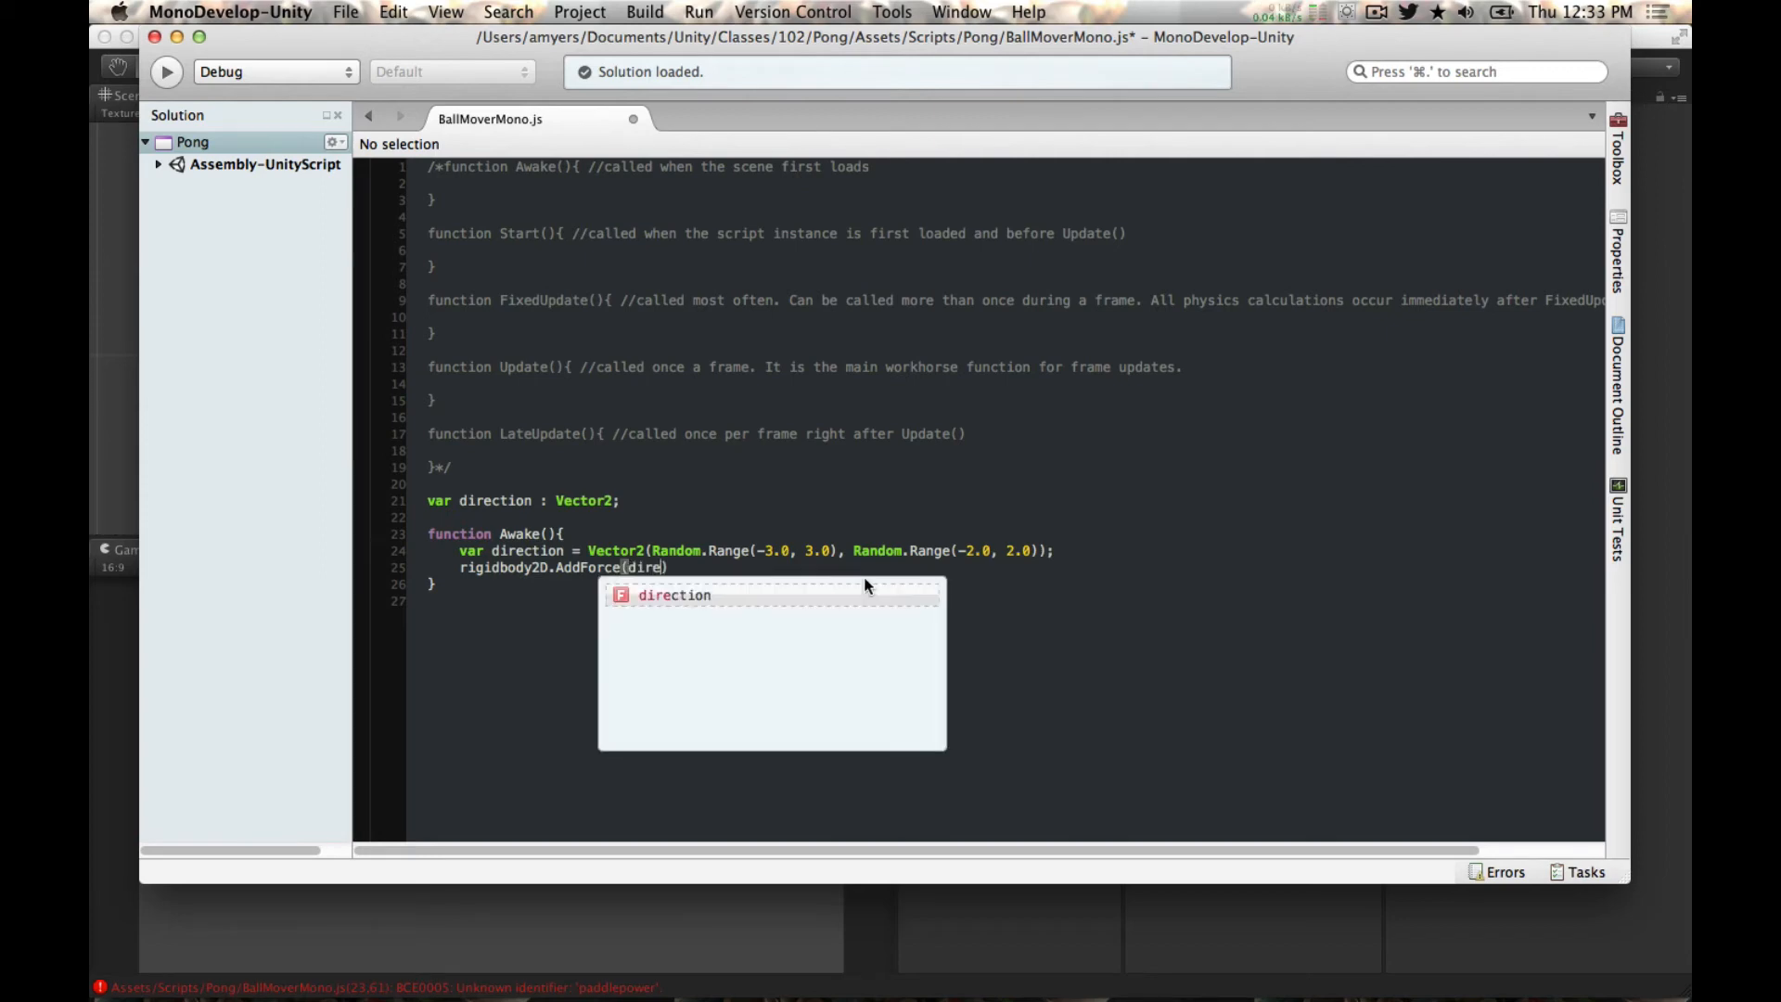
key("Return")
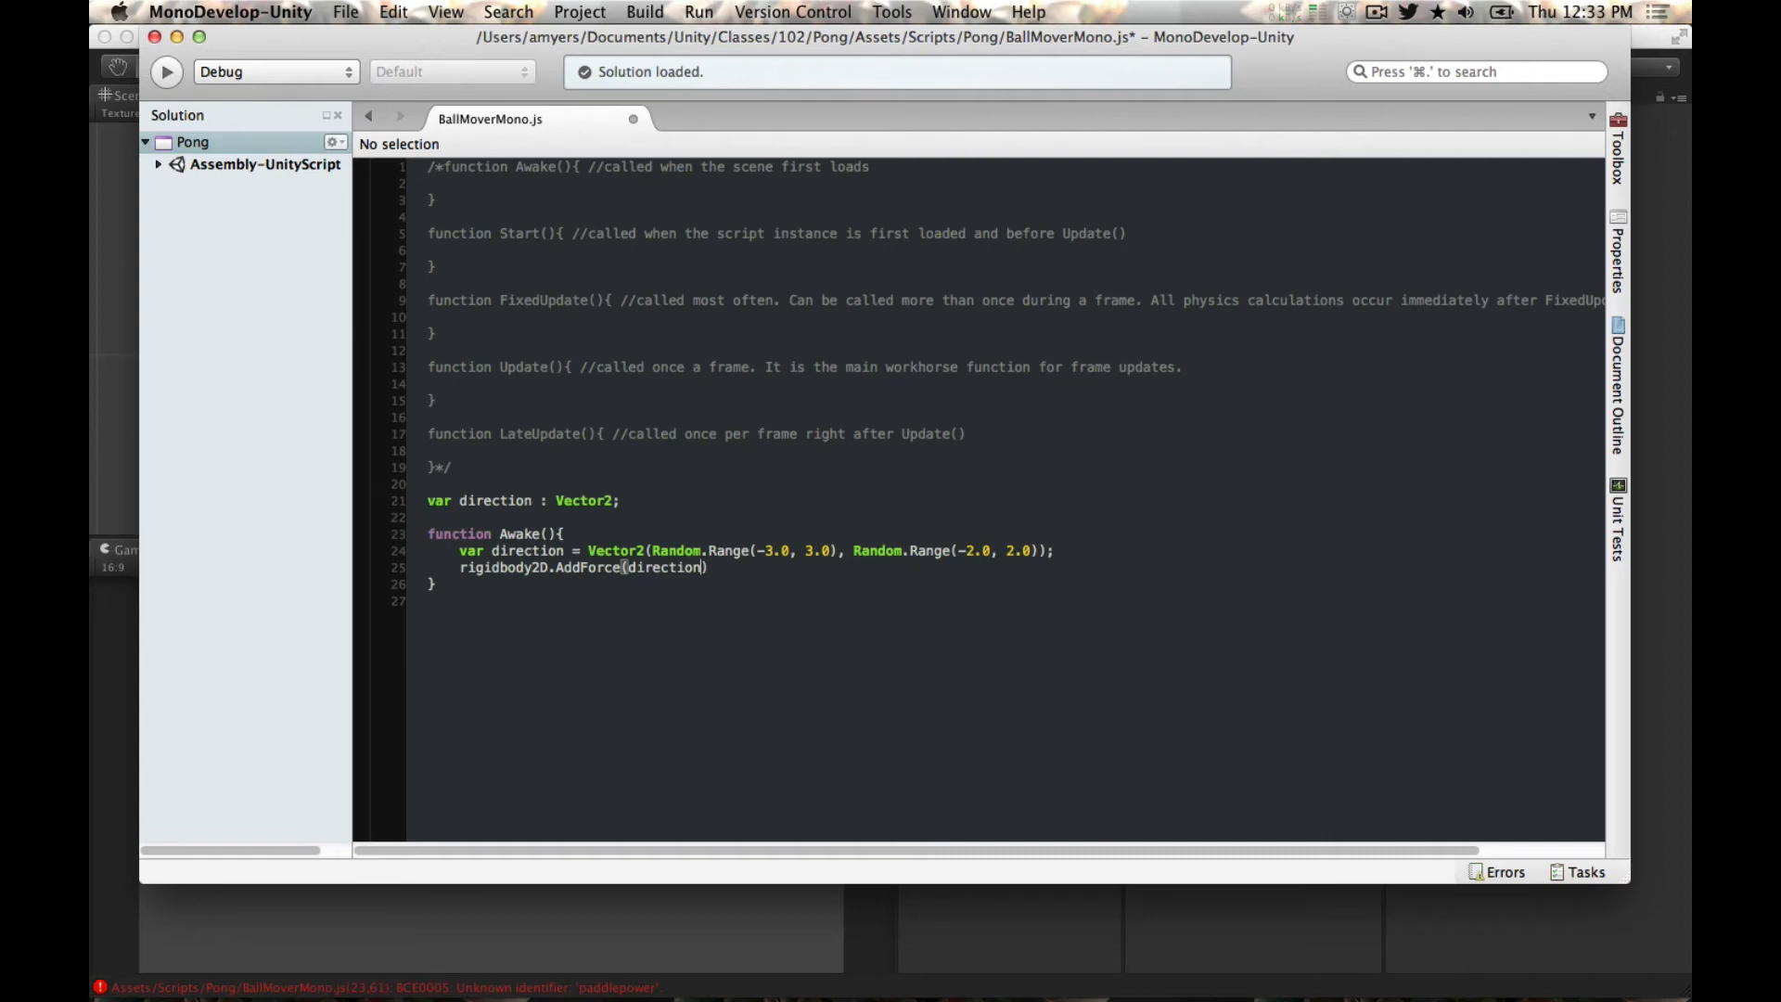
key("alt+BackSpace")
type("rigi")
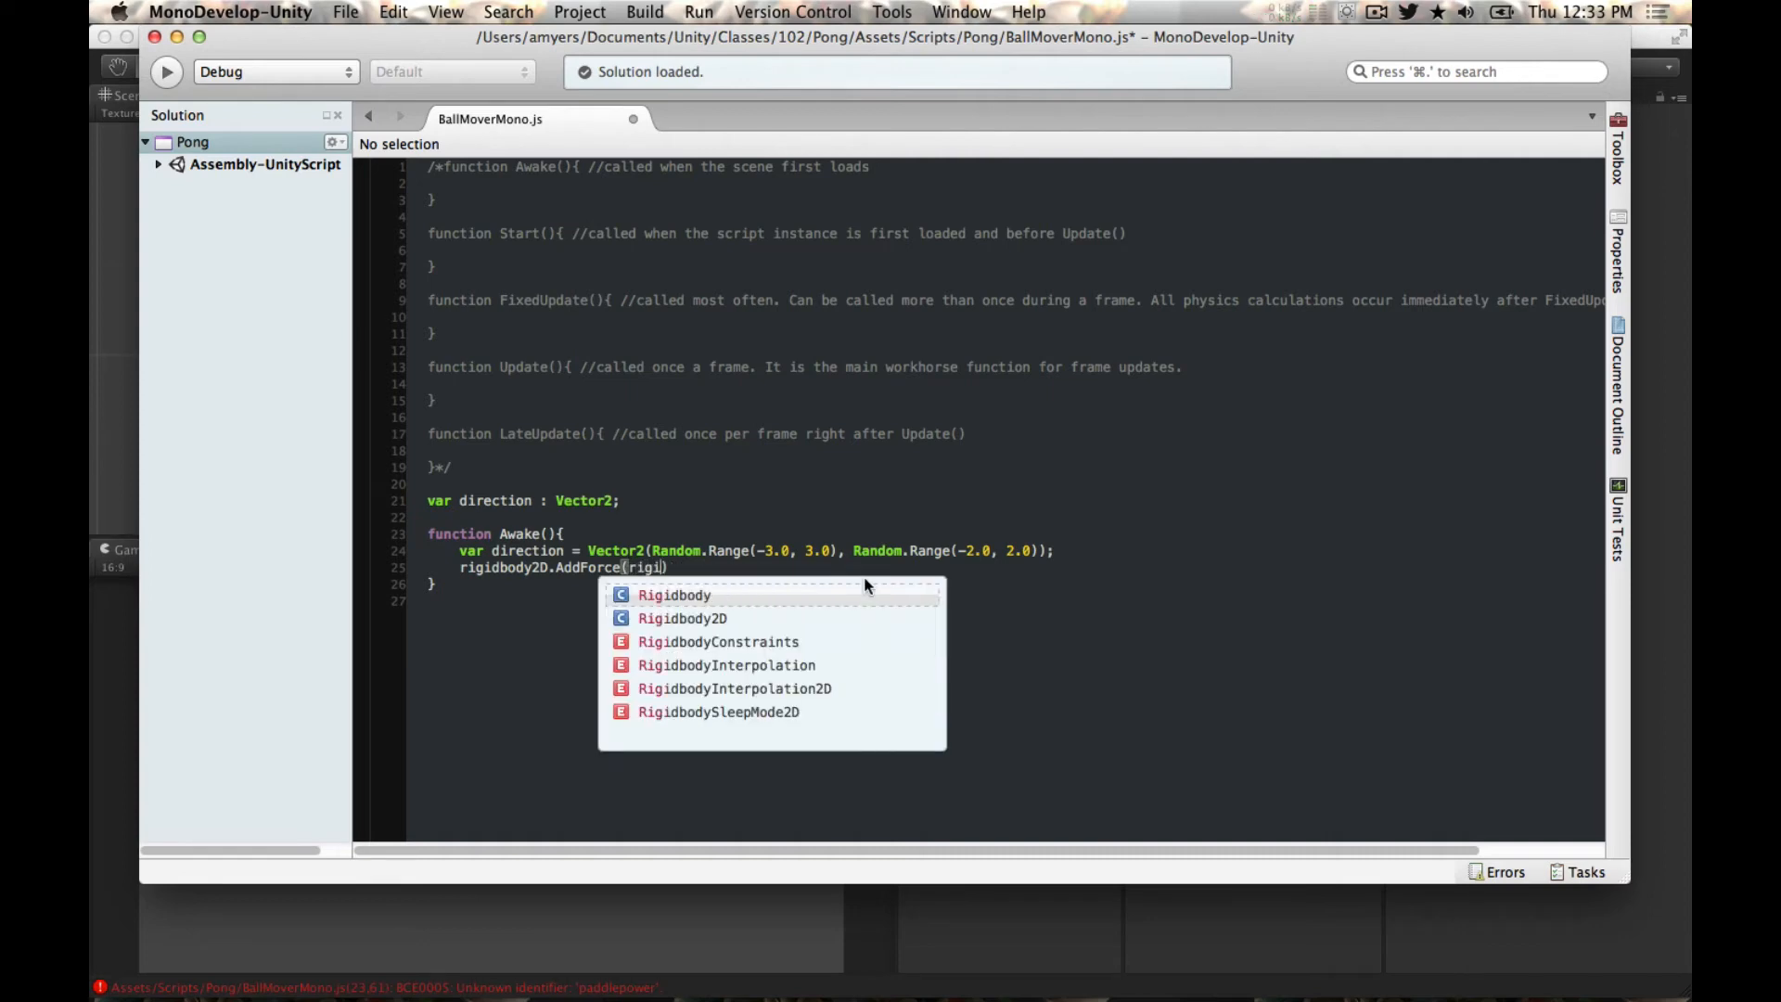
key("Return")
type(".")
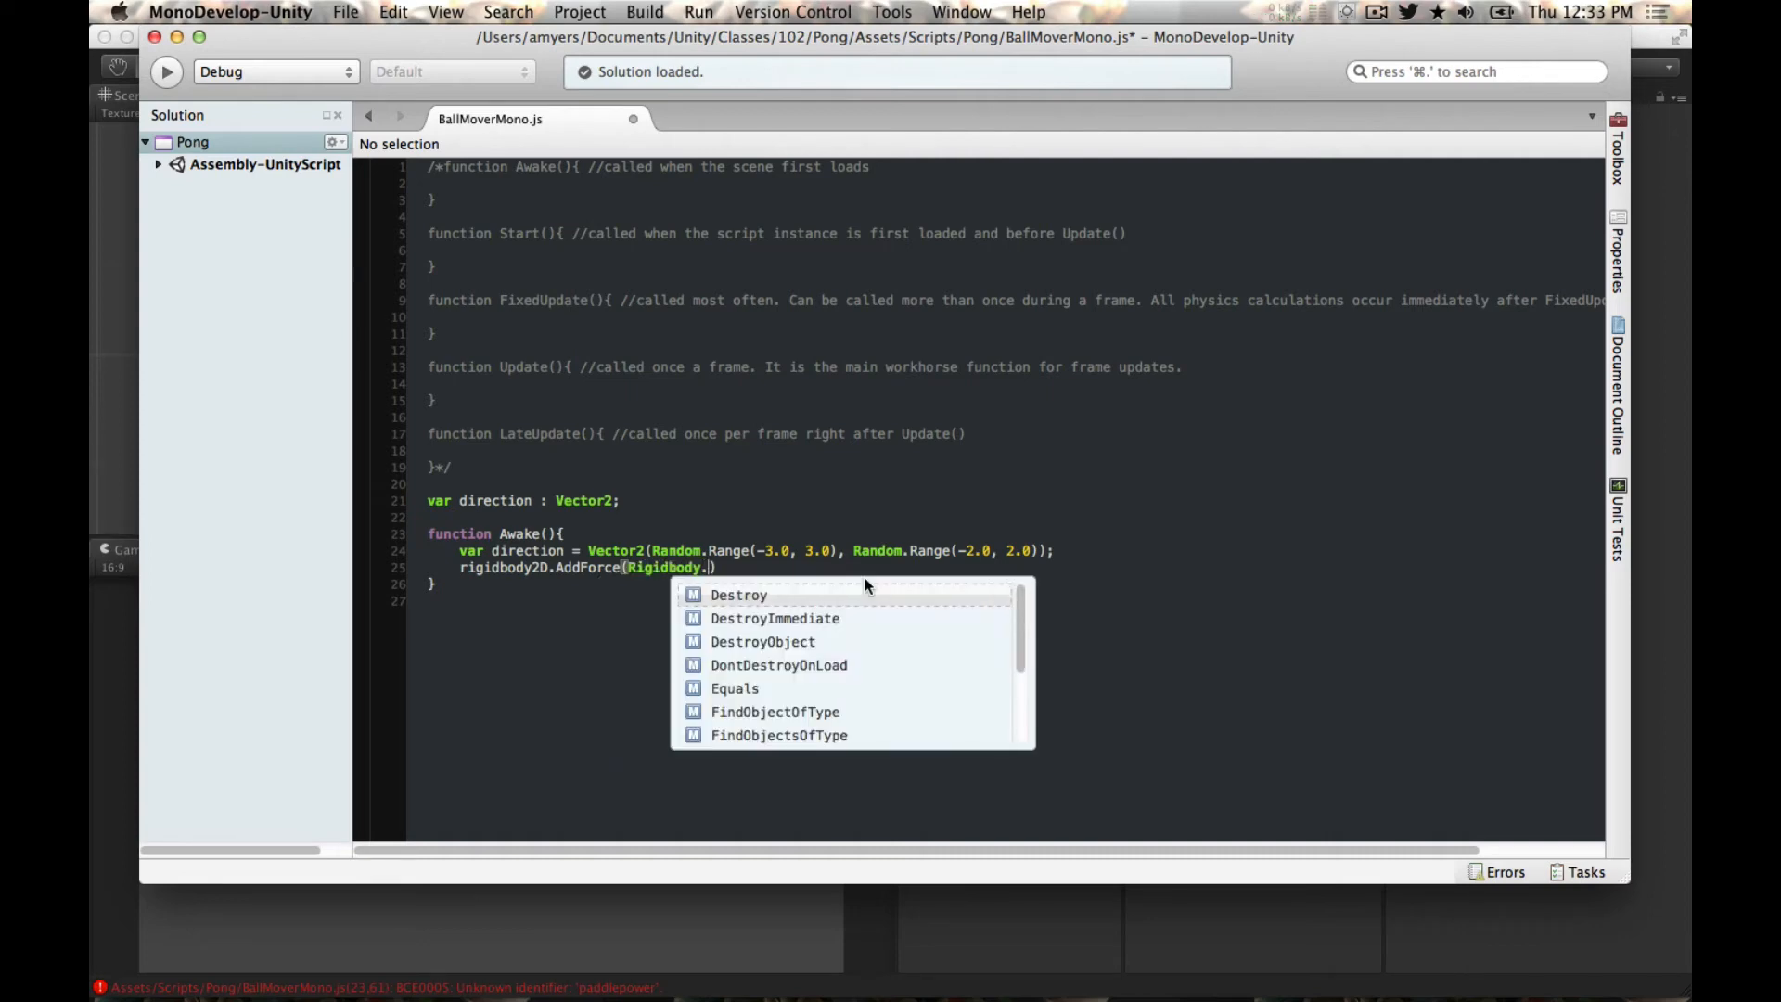
key("alt+BackSpace")
key("alt+BackSpace")
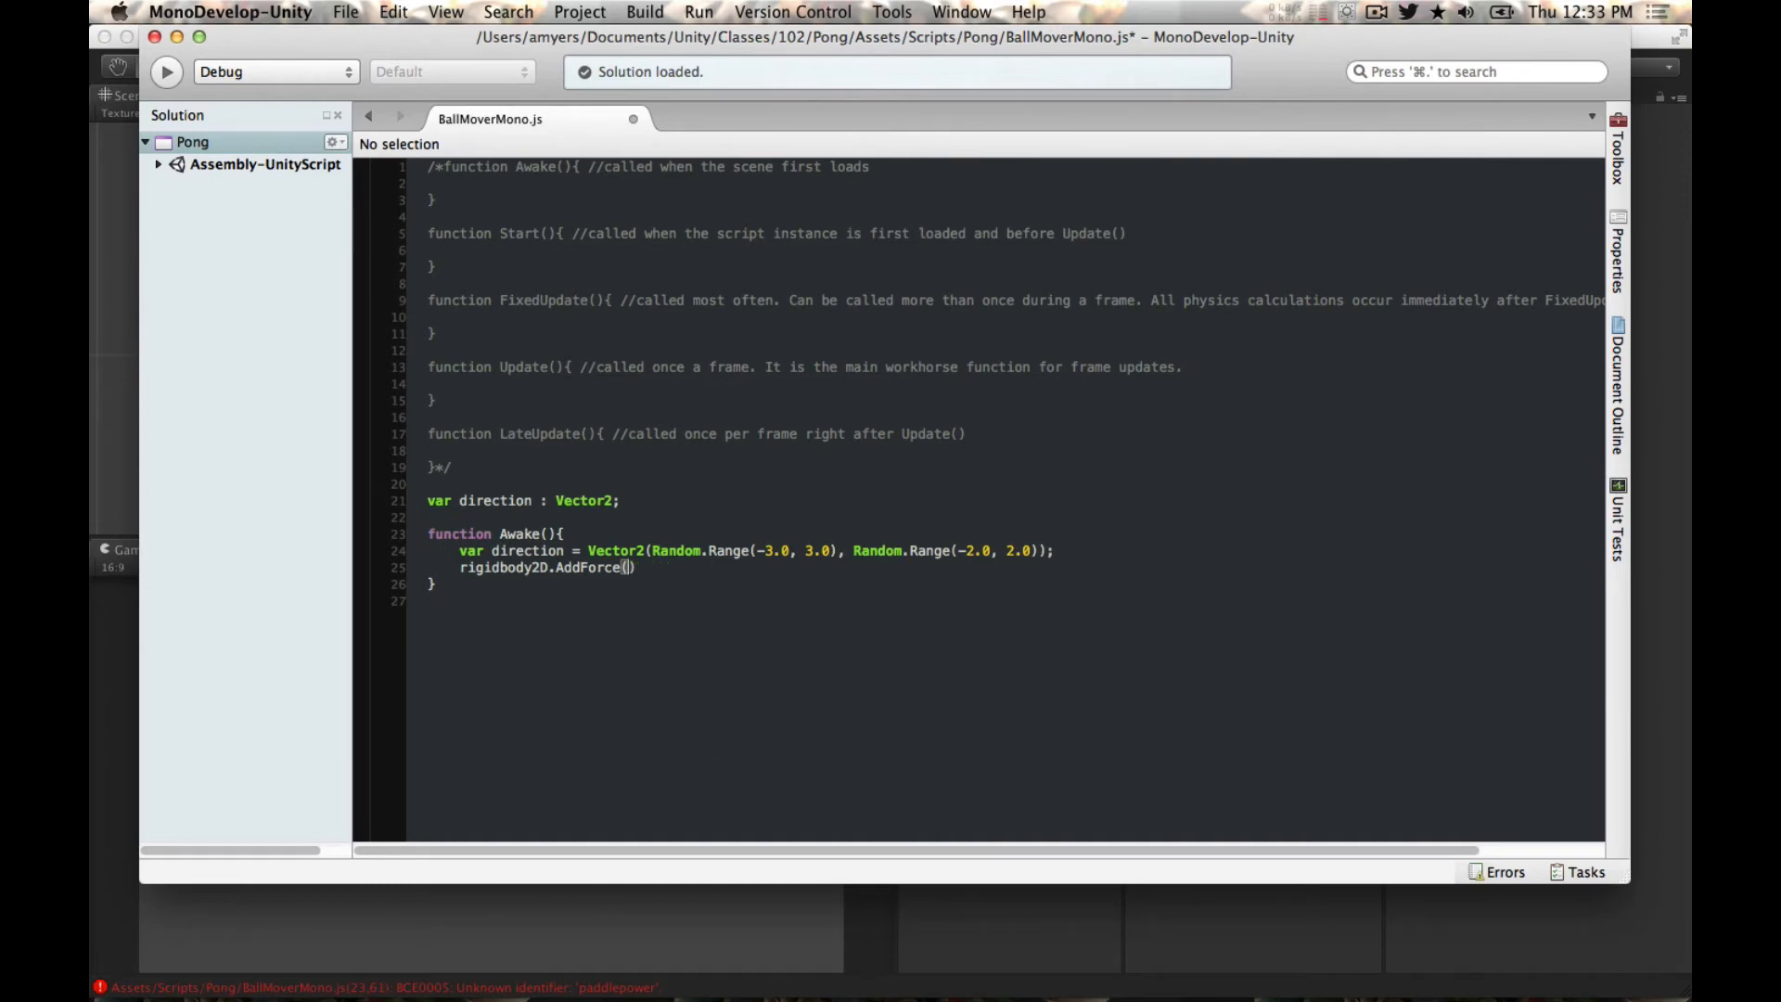
Step: Fill in the AddForce argument as "direction * speed" and close the statement with a semicolon
type("direction")
key("Return")
type("* speed);")
Step: Declare "var speed : float;" directly below the script-level direction variable
left_click(428, 517)
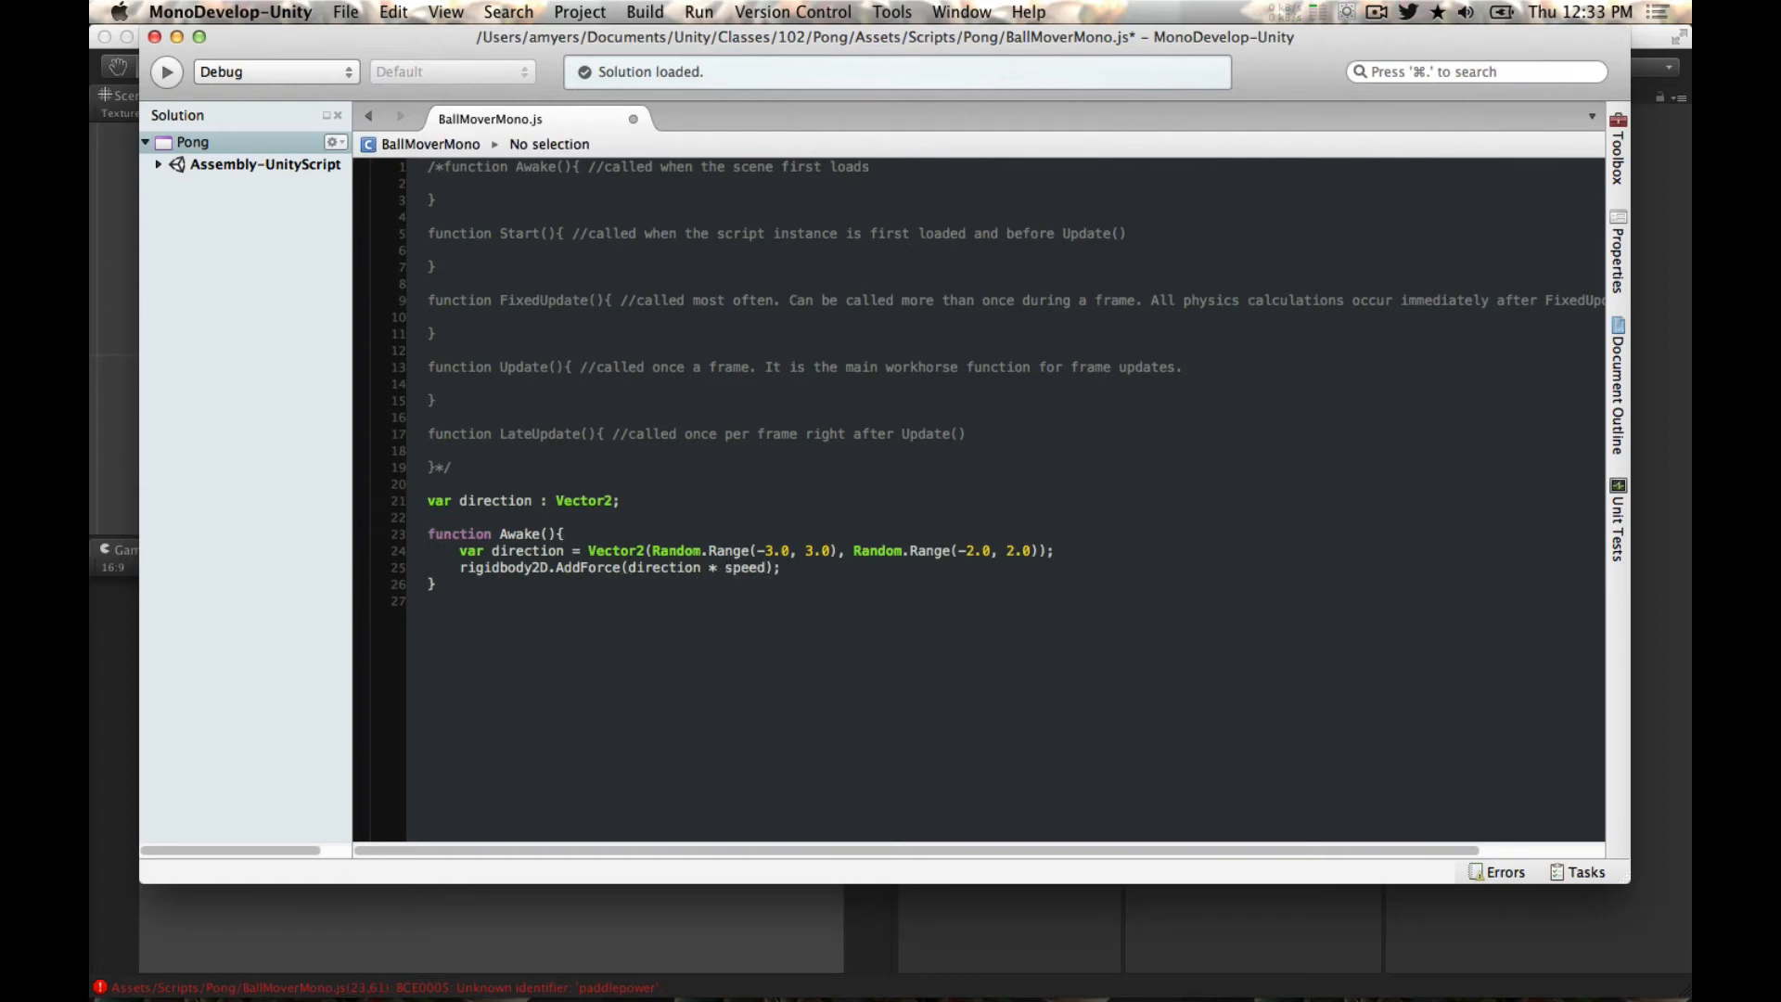
key("Return")
type("var spee")
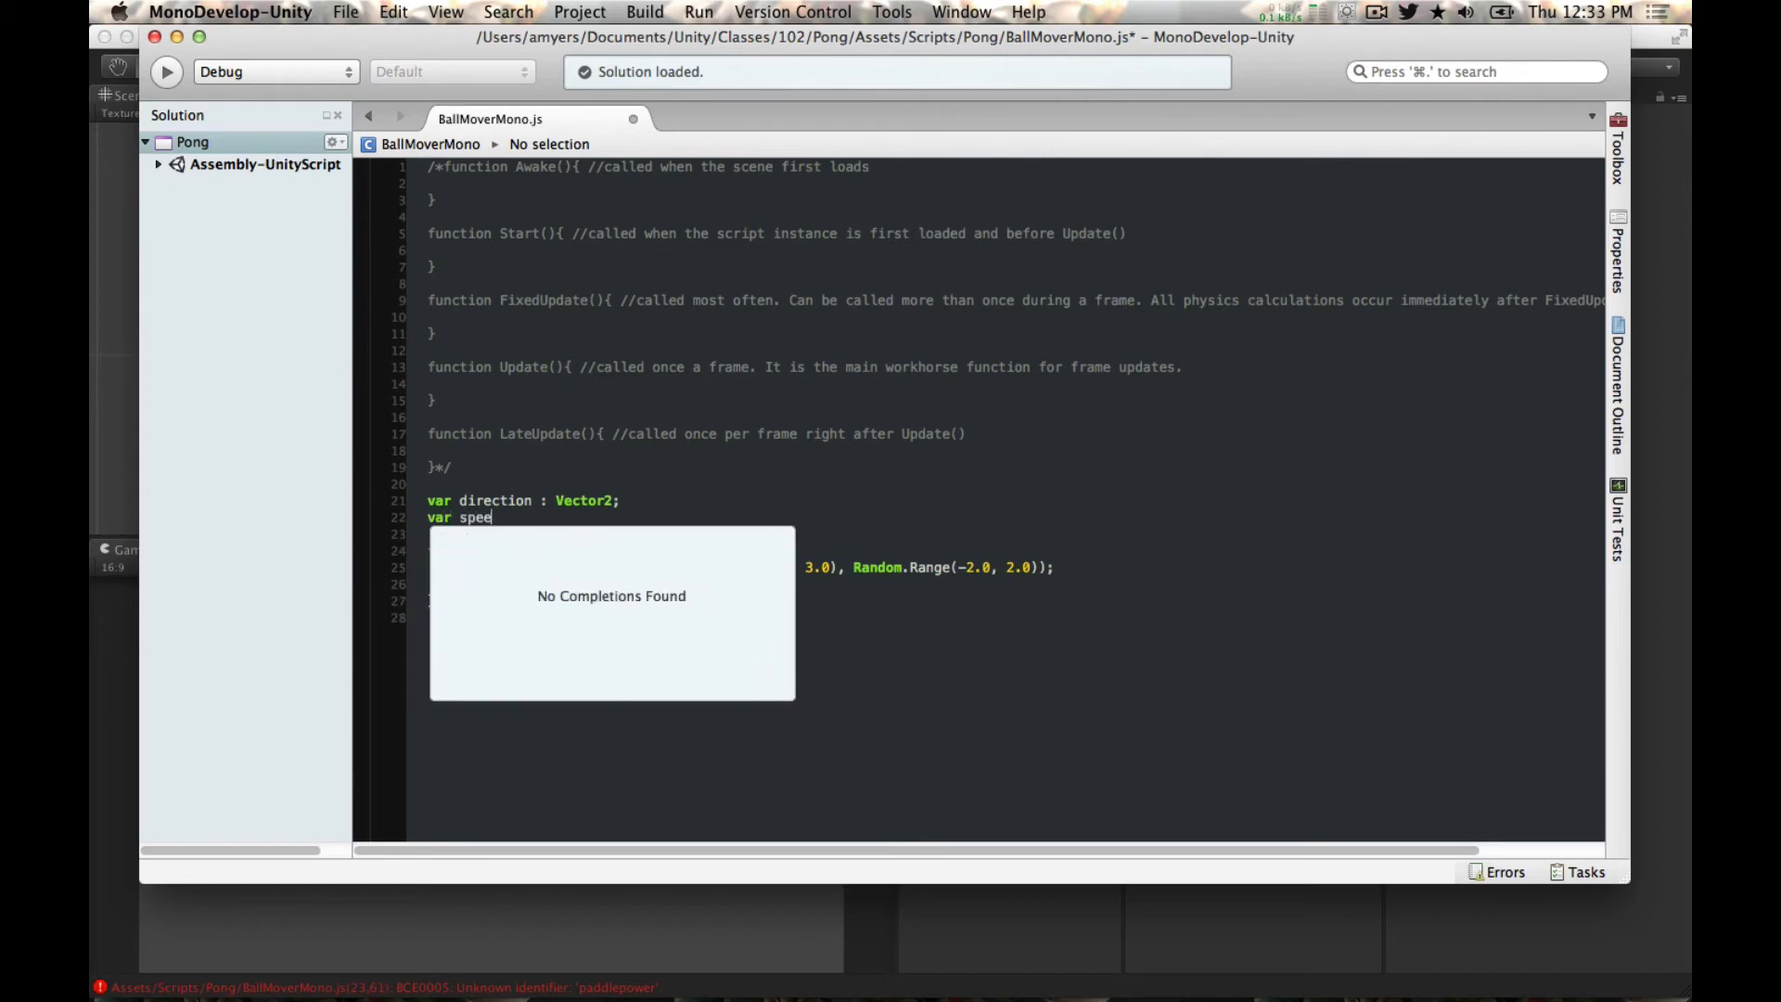
type("d : ")
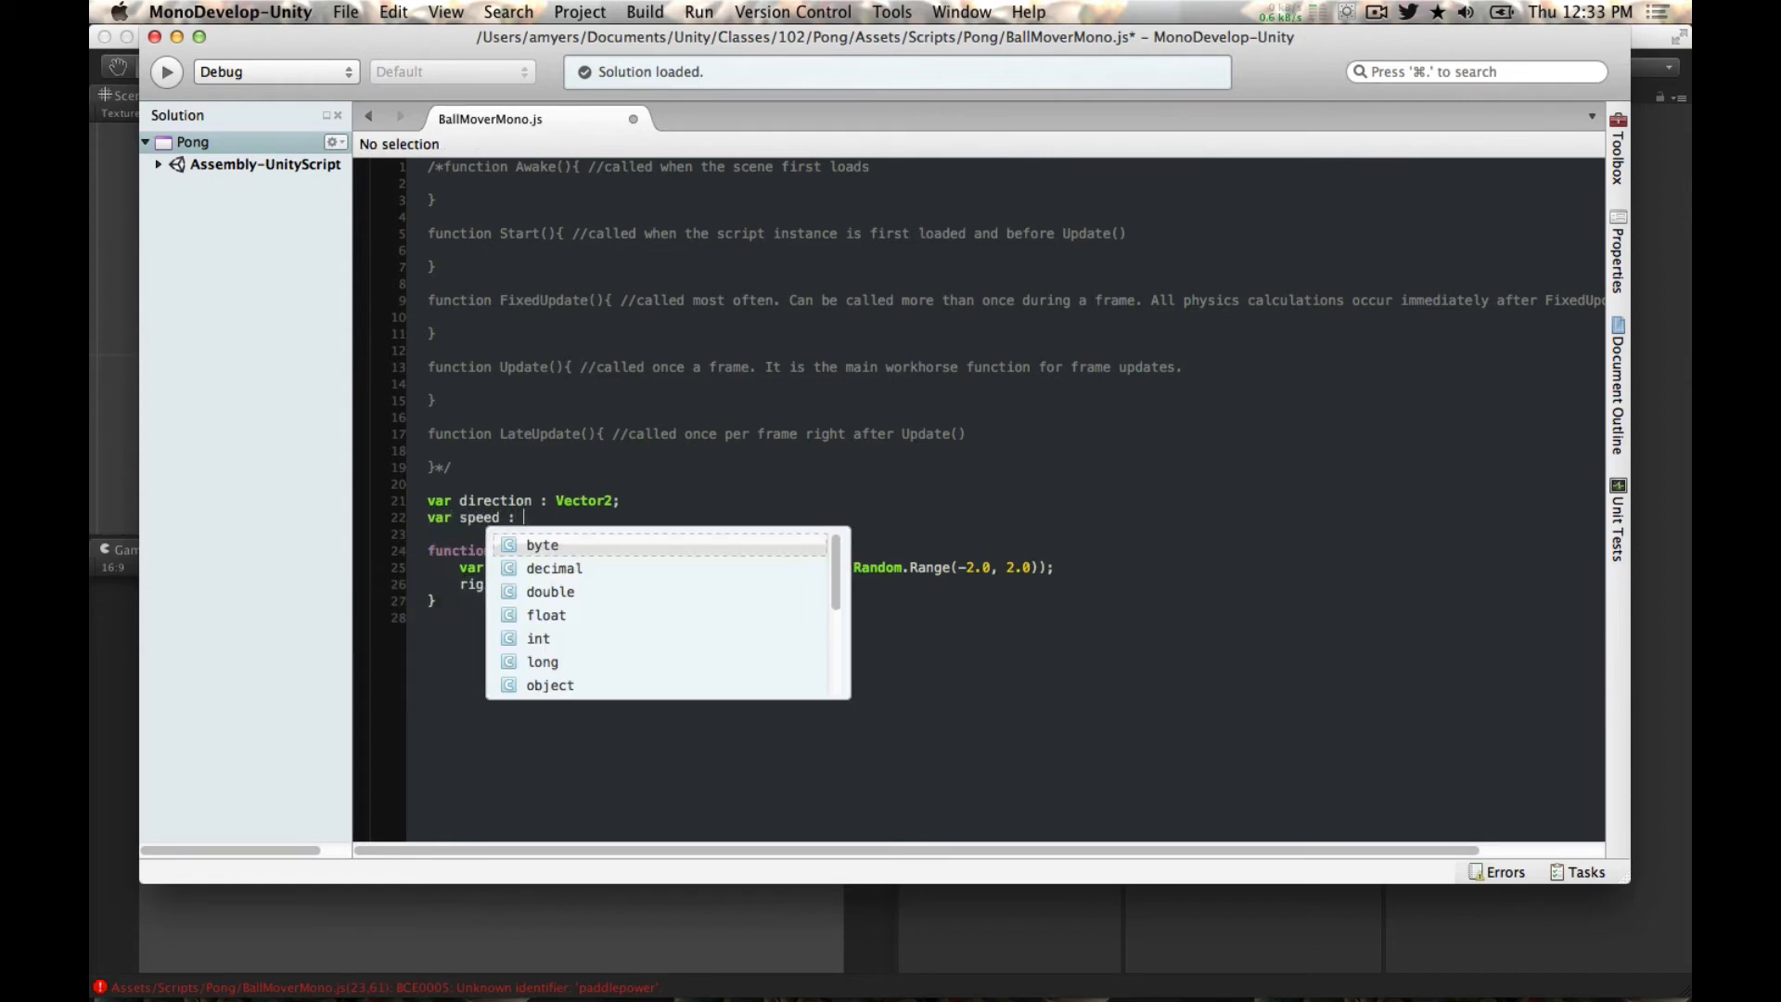
type("float")
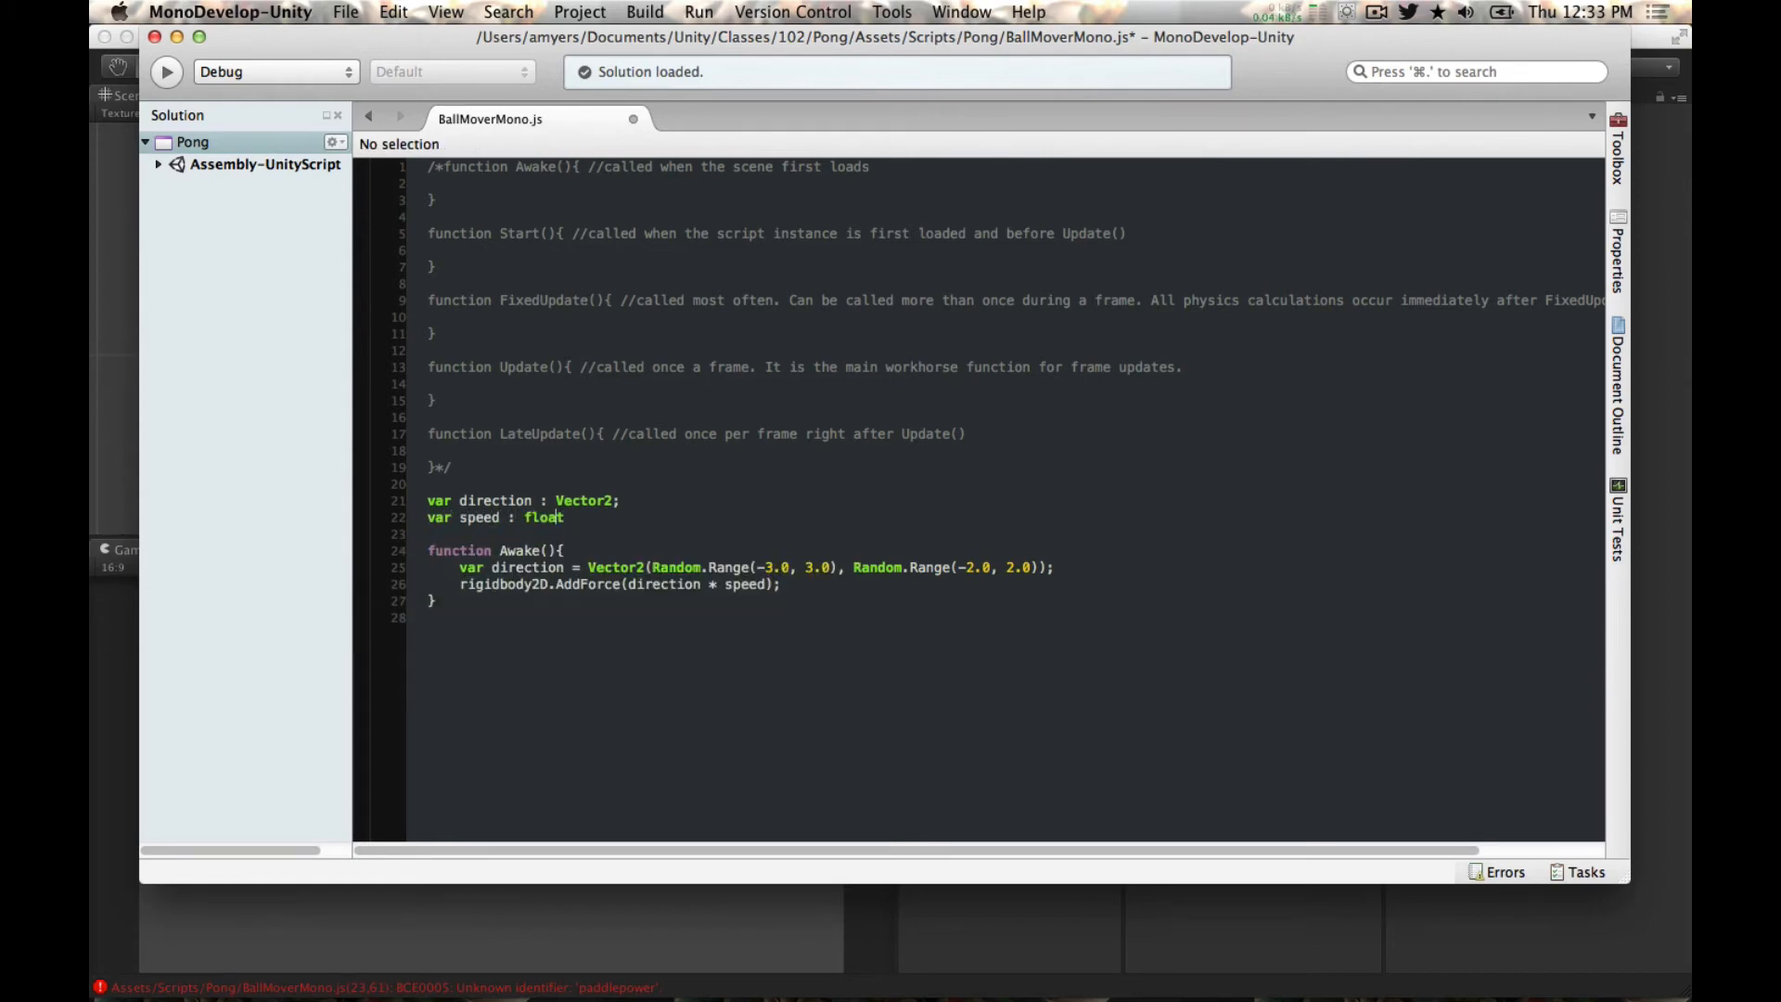
type(";")
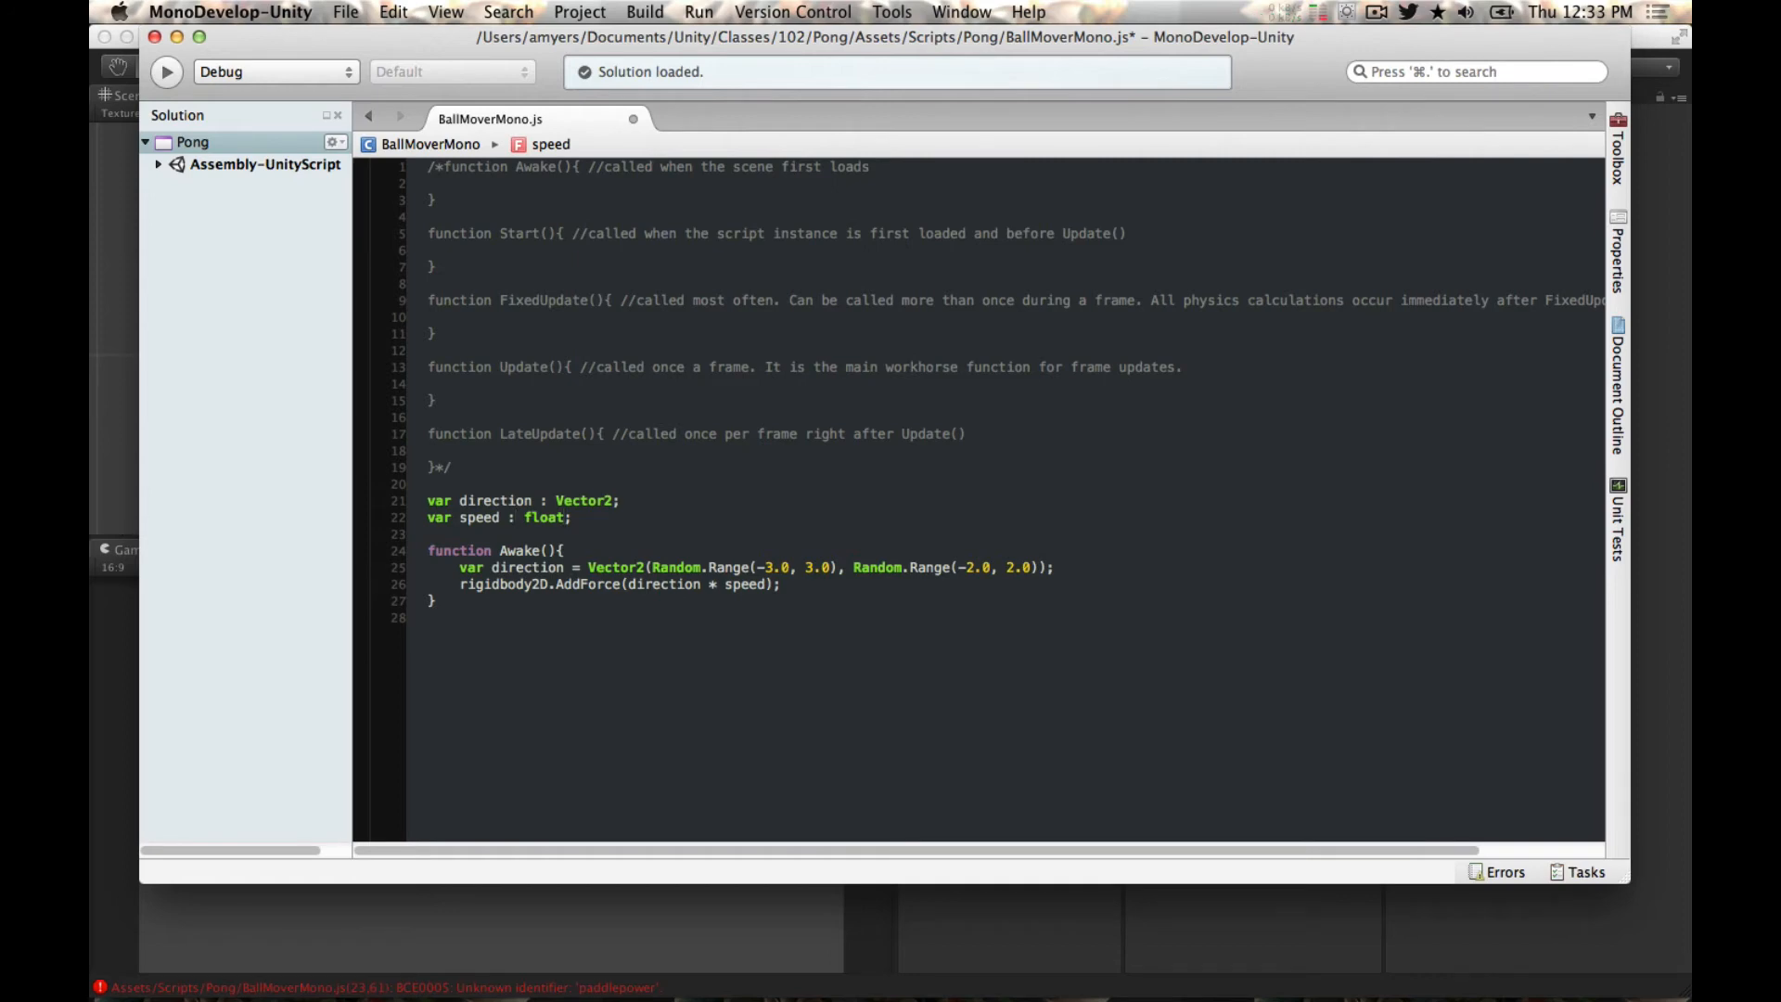
Step: Replace the float type in the speed declaration with the initial value "= 1.0"
key("shift+alt+Left")
key("shift+alt+Left")
key("BackSpace")
type("=")
type(" 1.0")
Step: Remove the initial value and rewrite the declaration as "var speed : float;"
key("BackSpace")
key("BackSpace")
key("BackSpace")
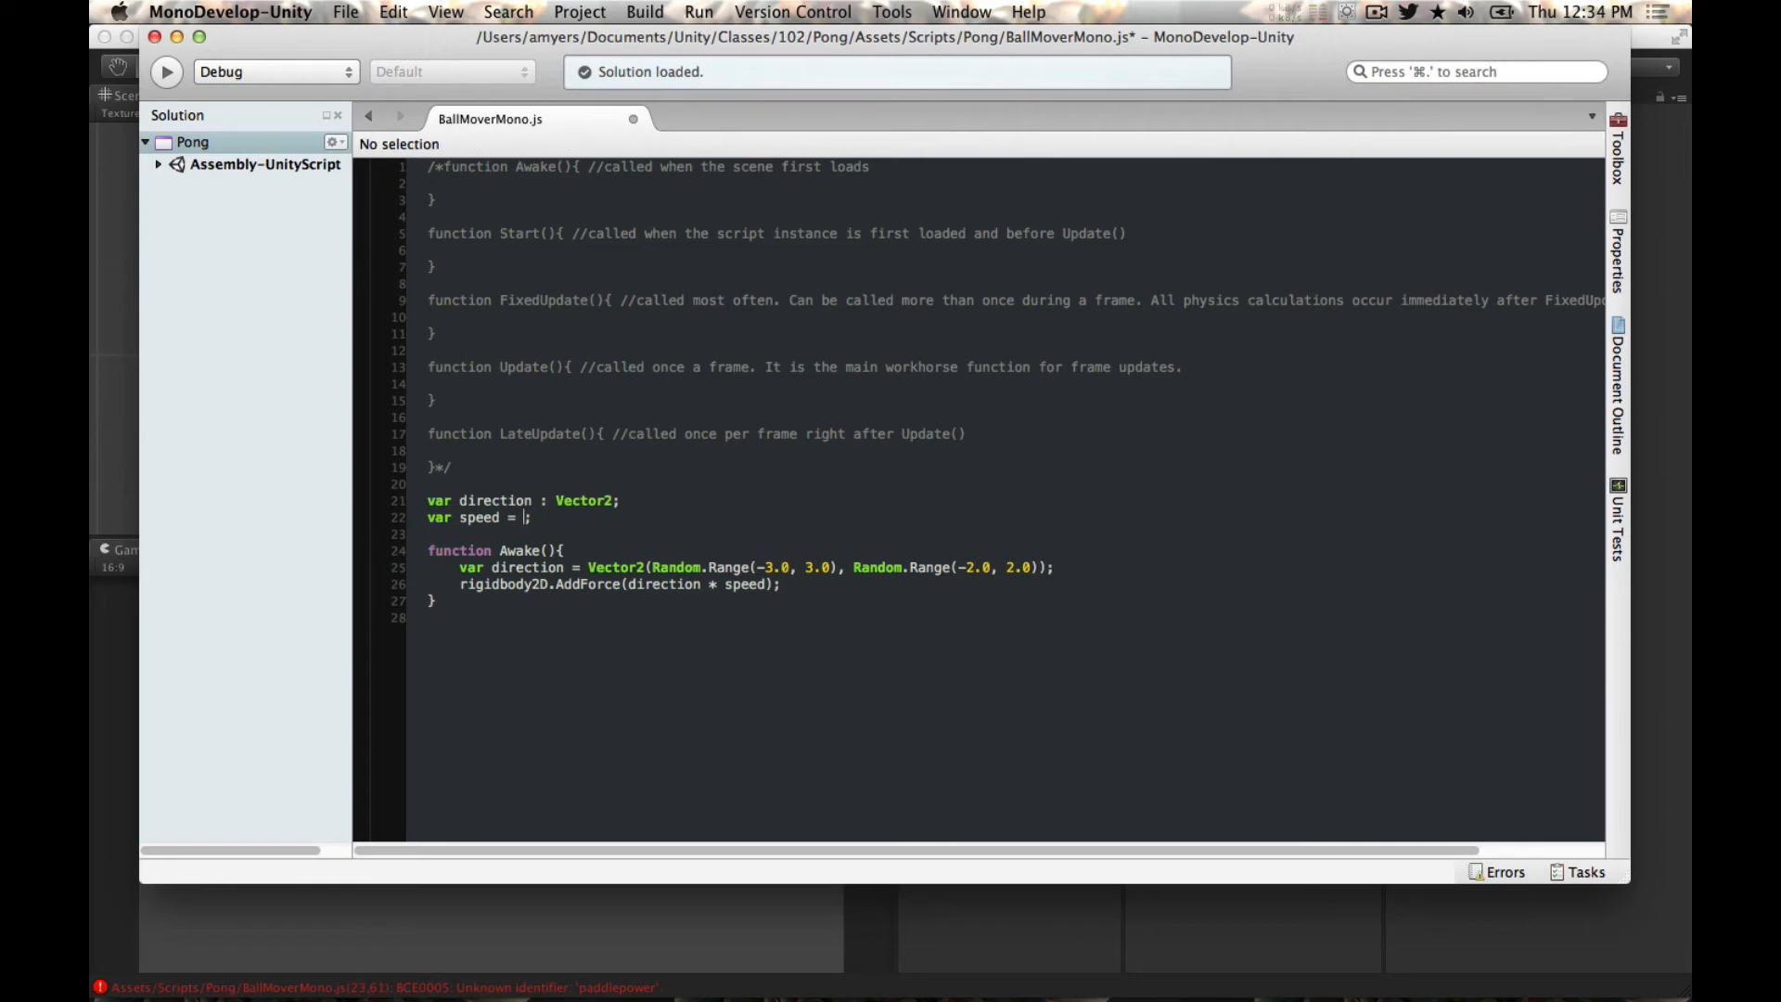
key("BackSpace")
key("BackSpace")
key("BackSpace")
key("BackSpace")
key("BackSpace")
key("BackSpace")
key("BackSpace")
key("BackSpace")
type("speed")
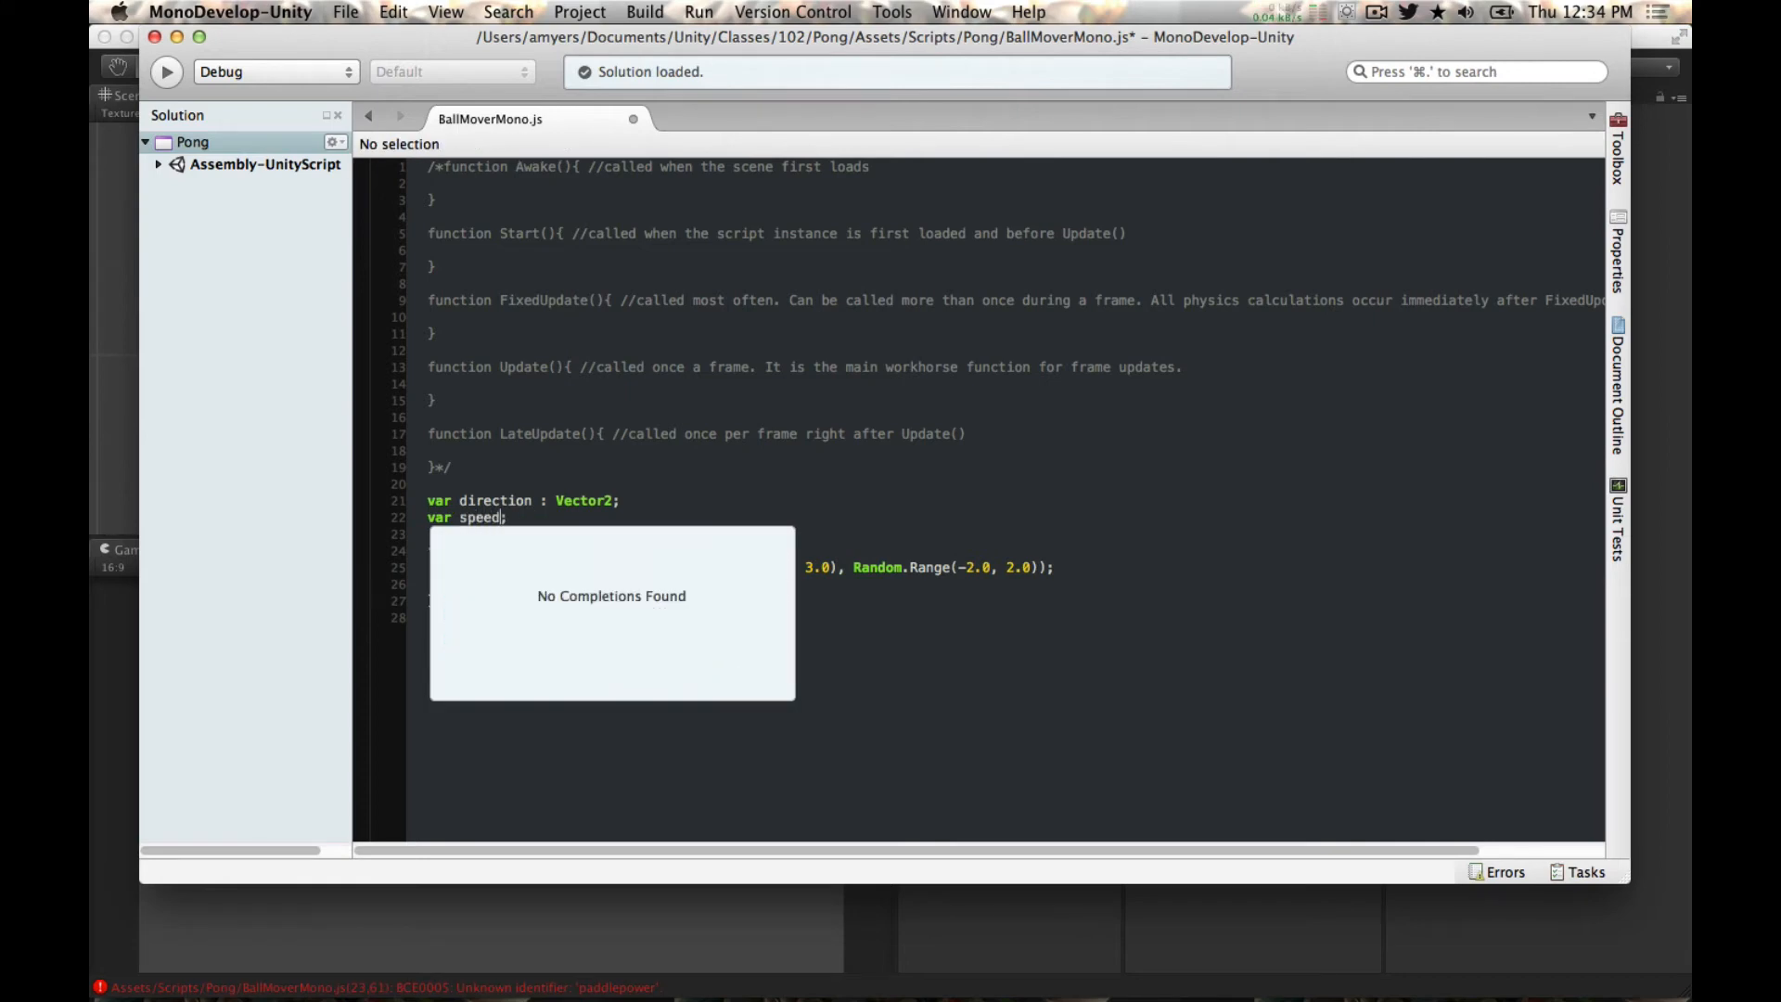
type(" : foat")
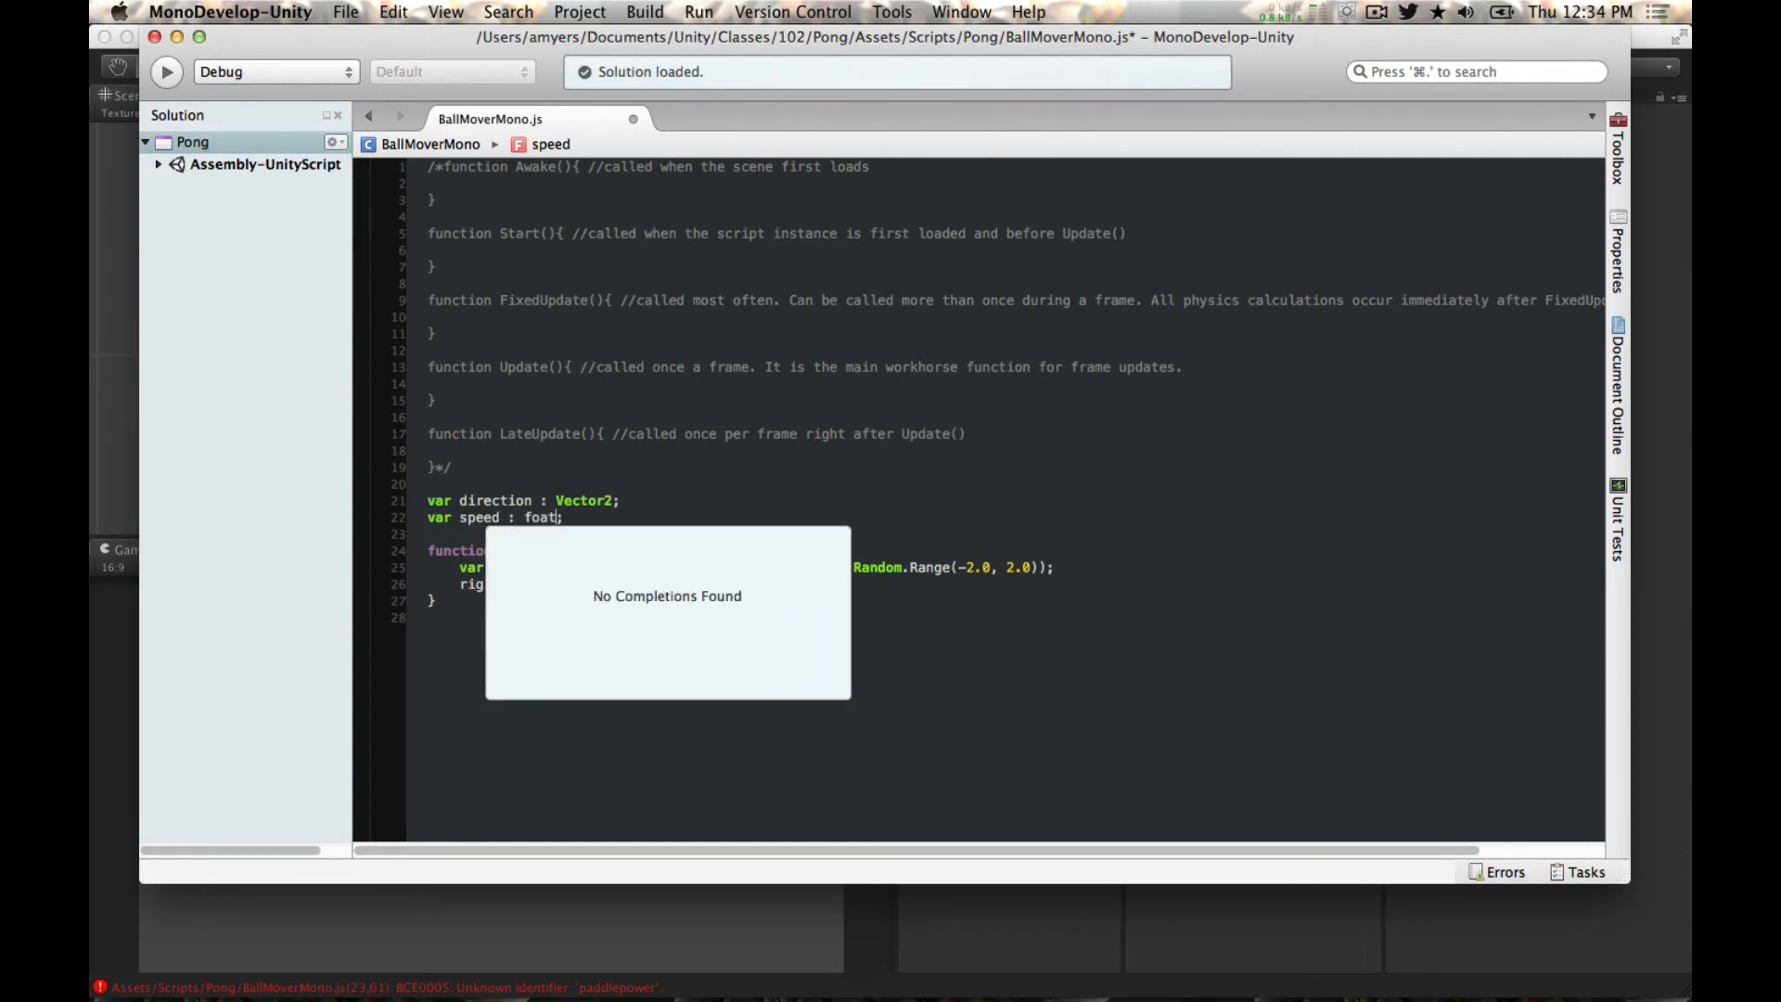
key("BackSpace")
key("Return")
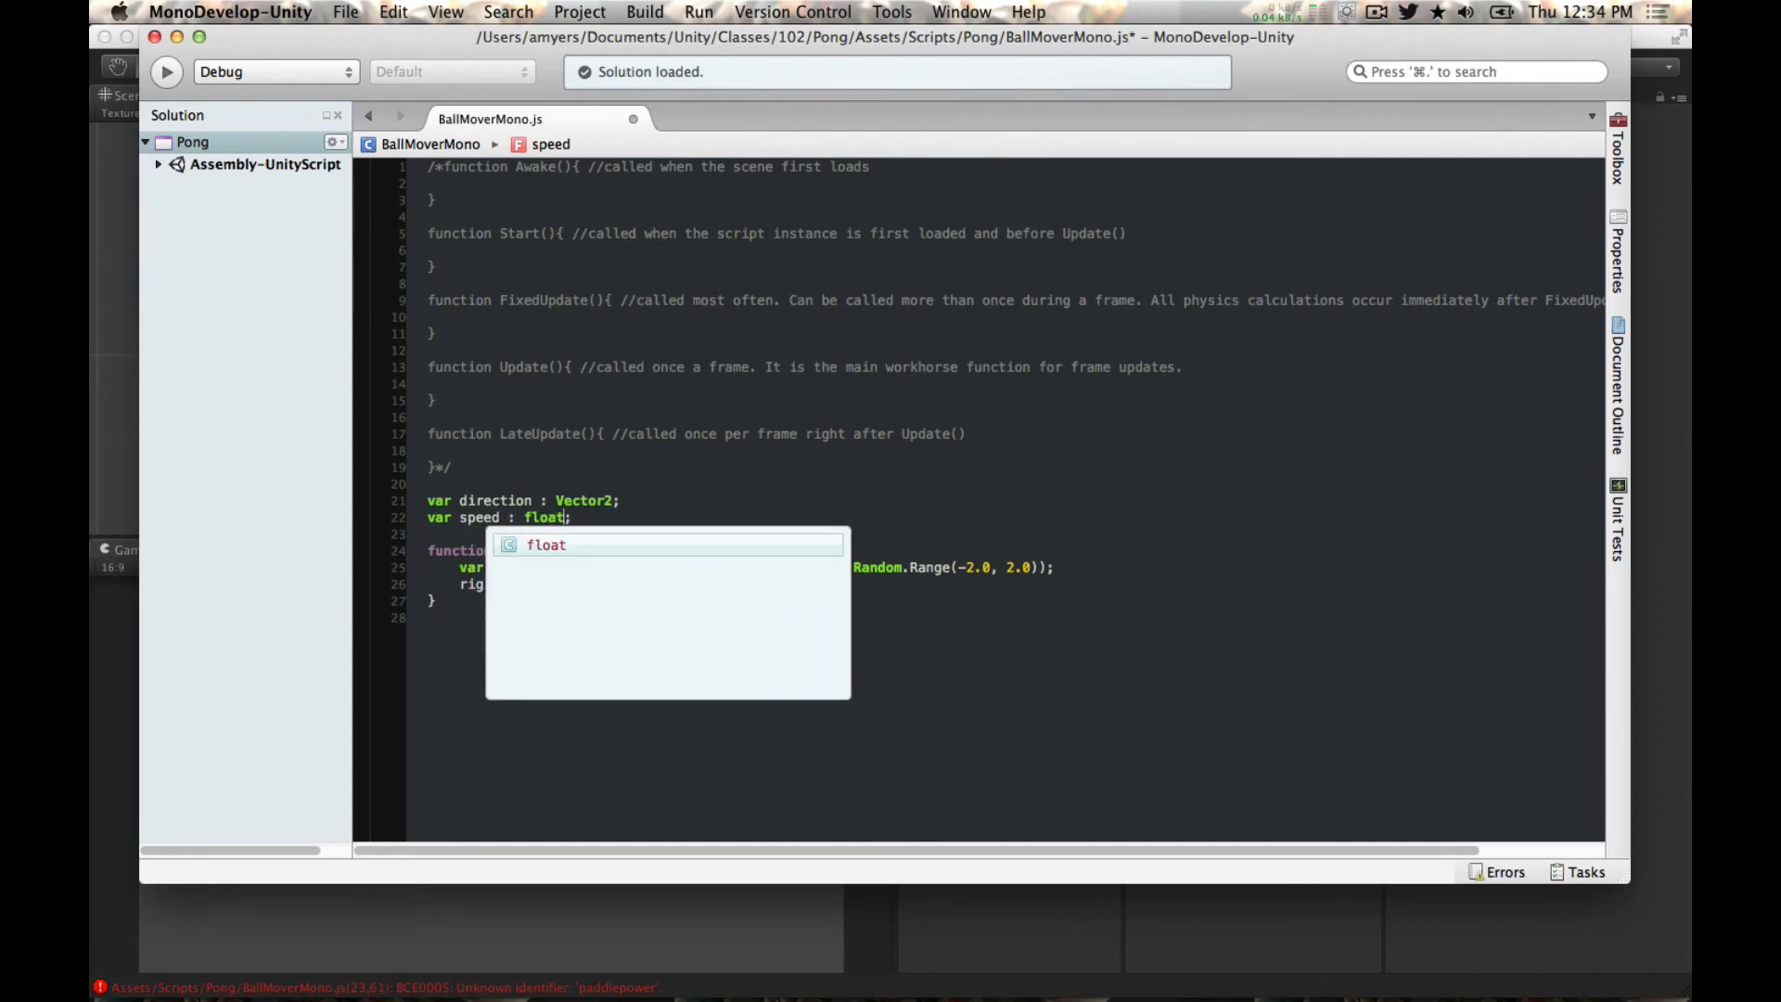
Step: Leave a blank line below Awake and begin a second function with "function OnCollisionEnter"
left_click(573, 584)
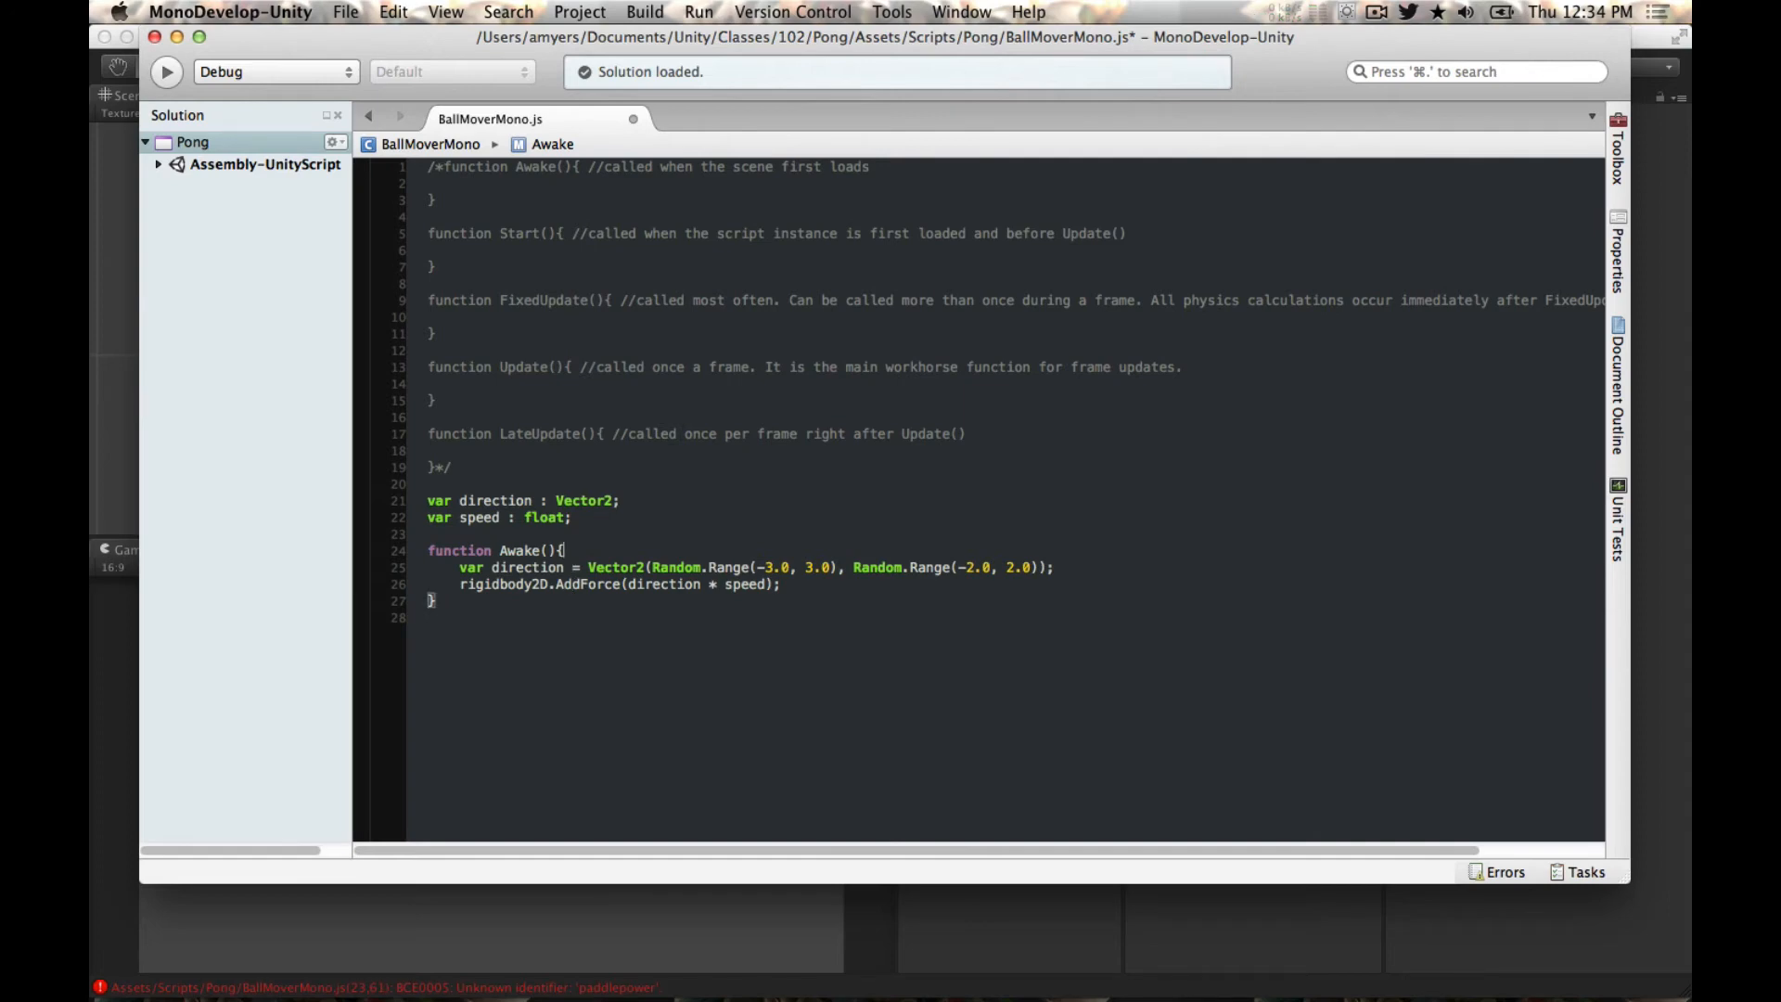
left_click(432, 602)
left_click(781, 584)
key("Down")
key("Return")
key("Return")
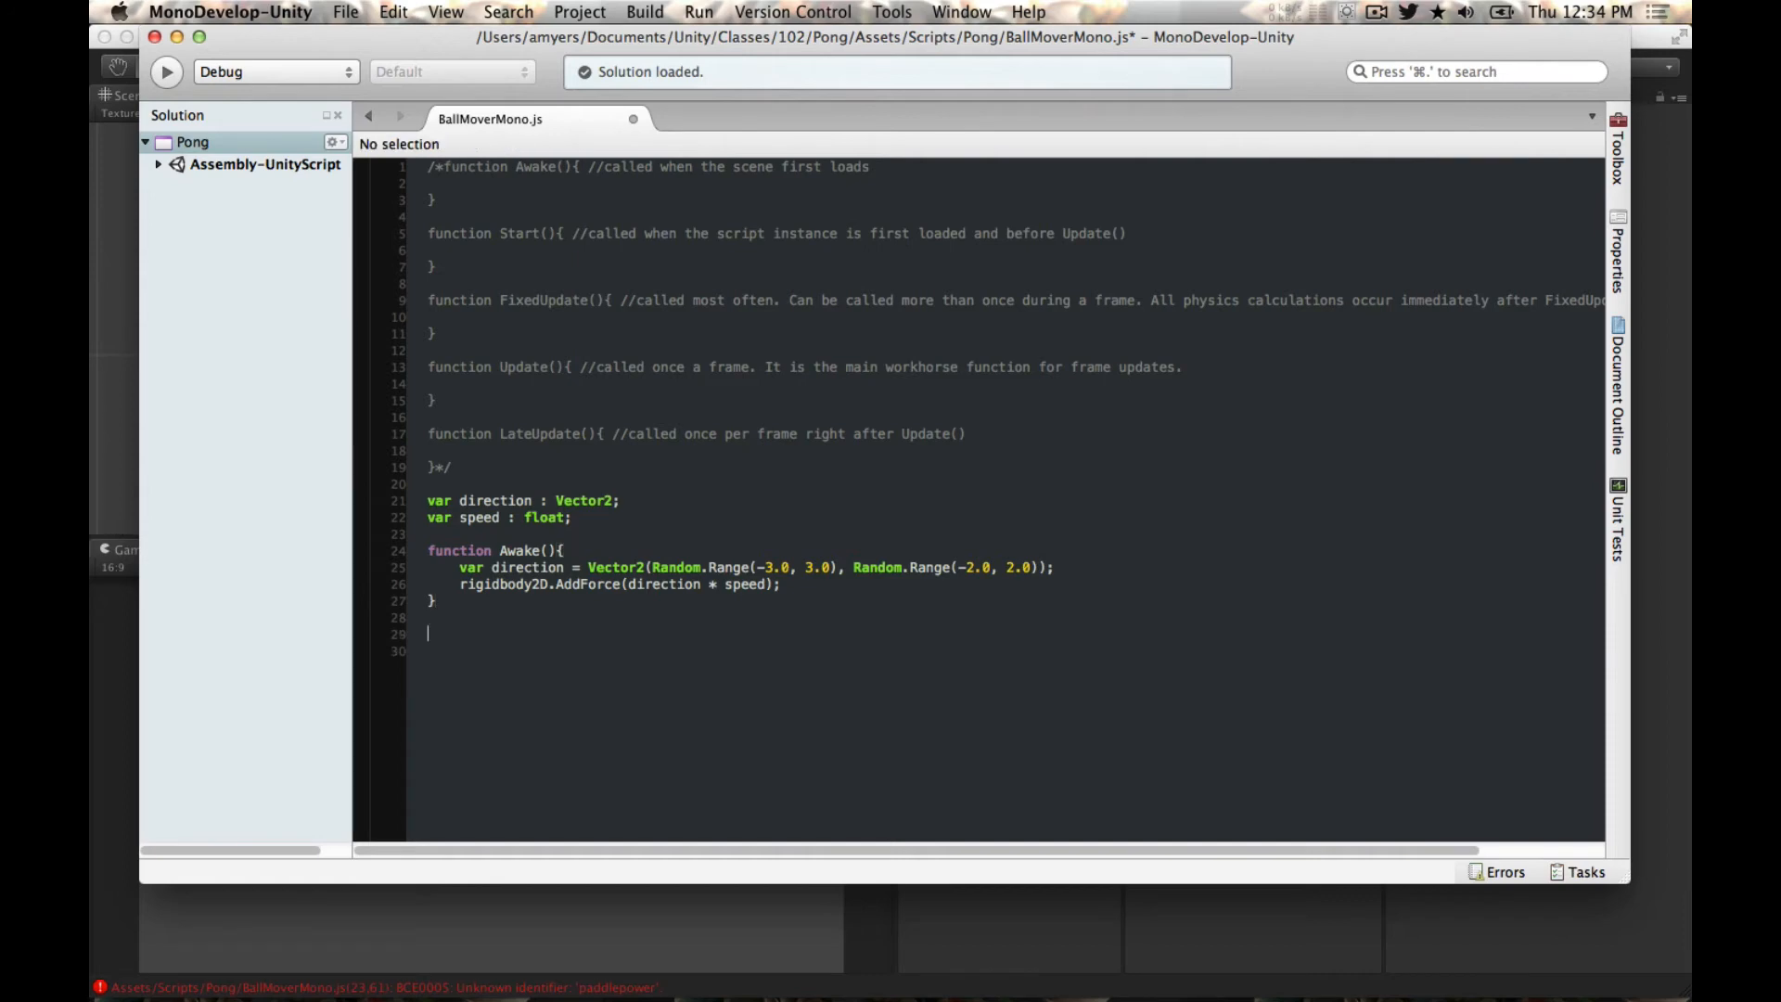
type("function")
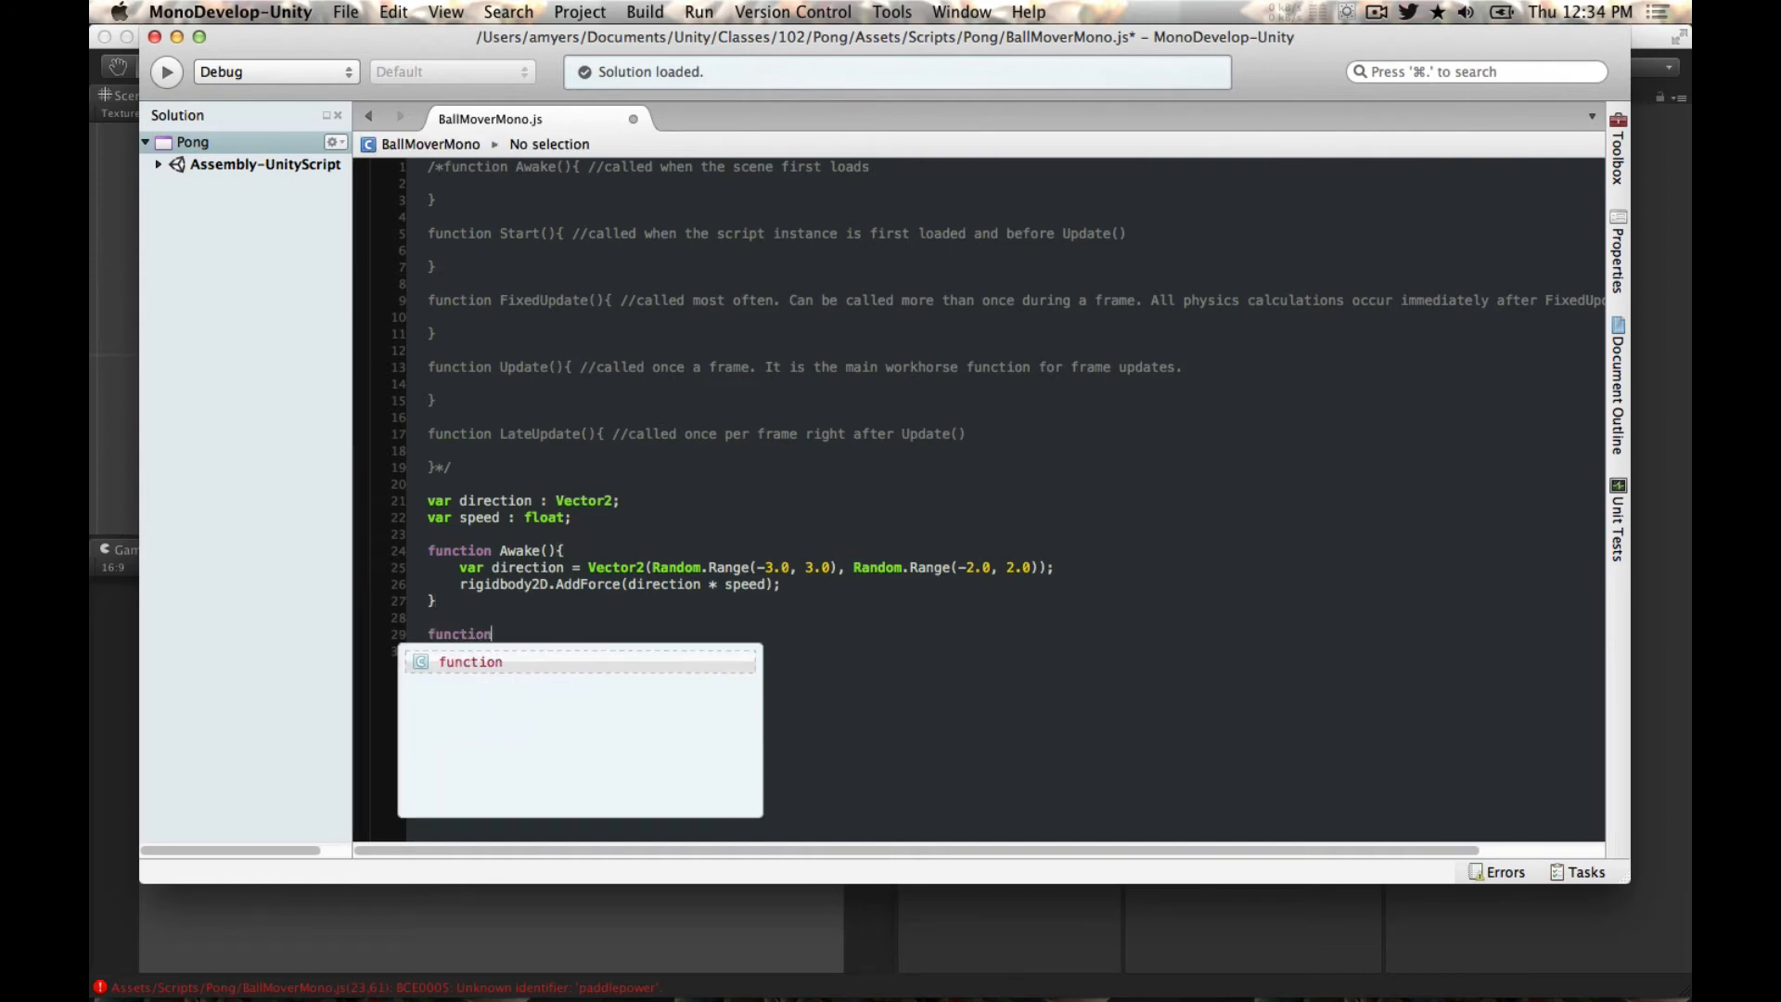
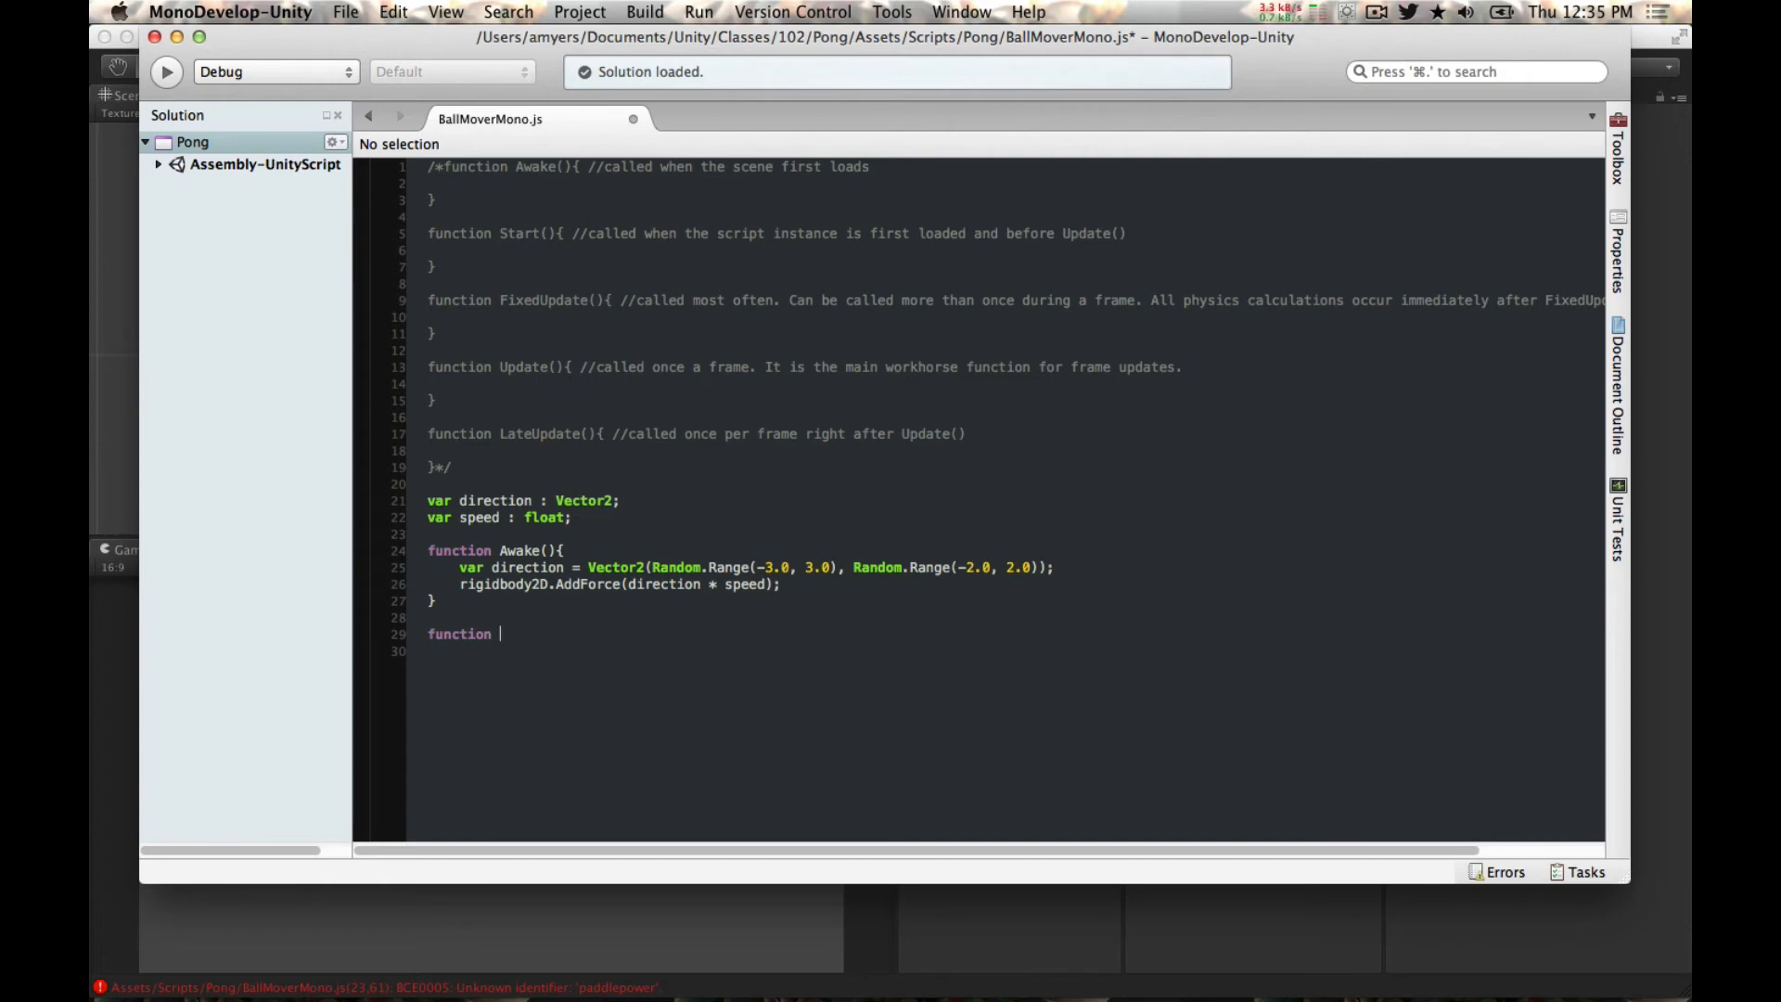
type("Onco")
key("BackSpace")
key("BackSpace")
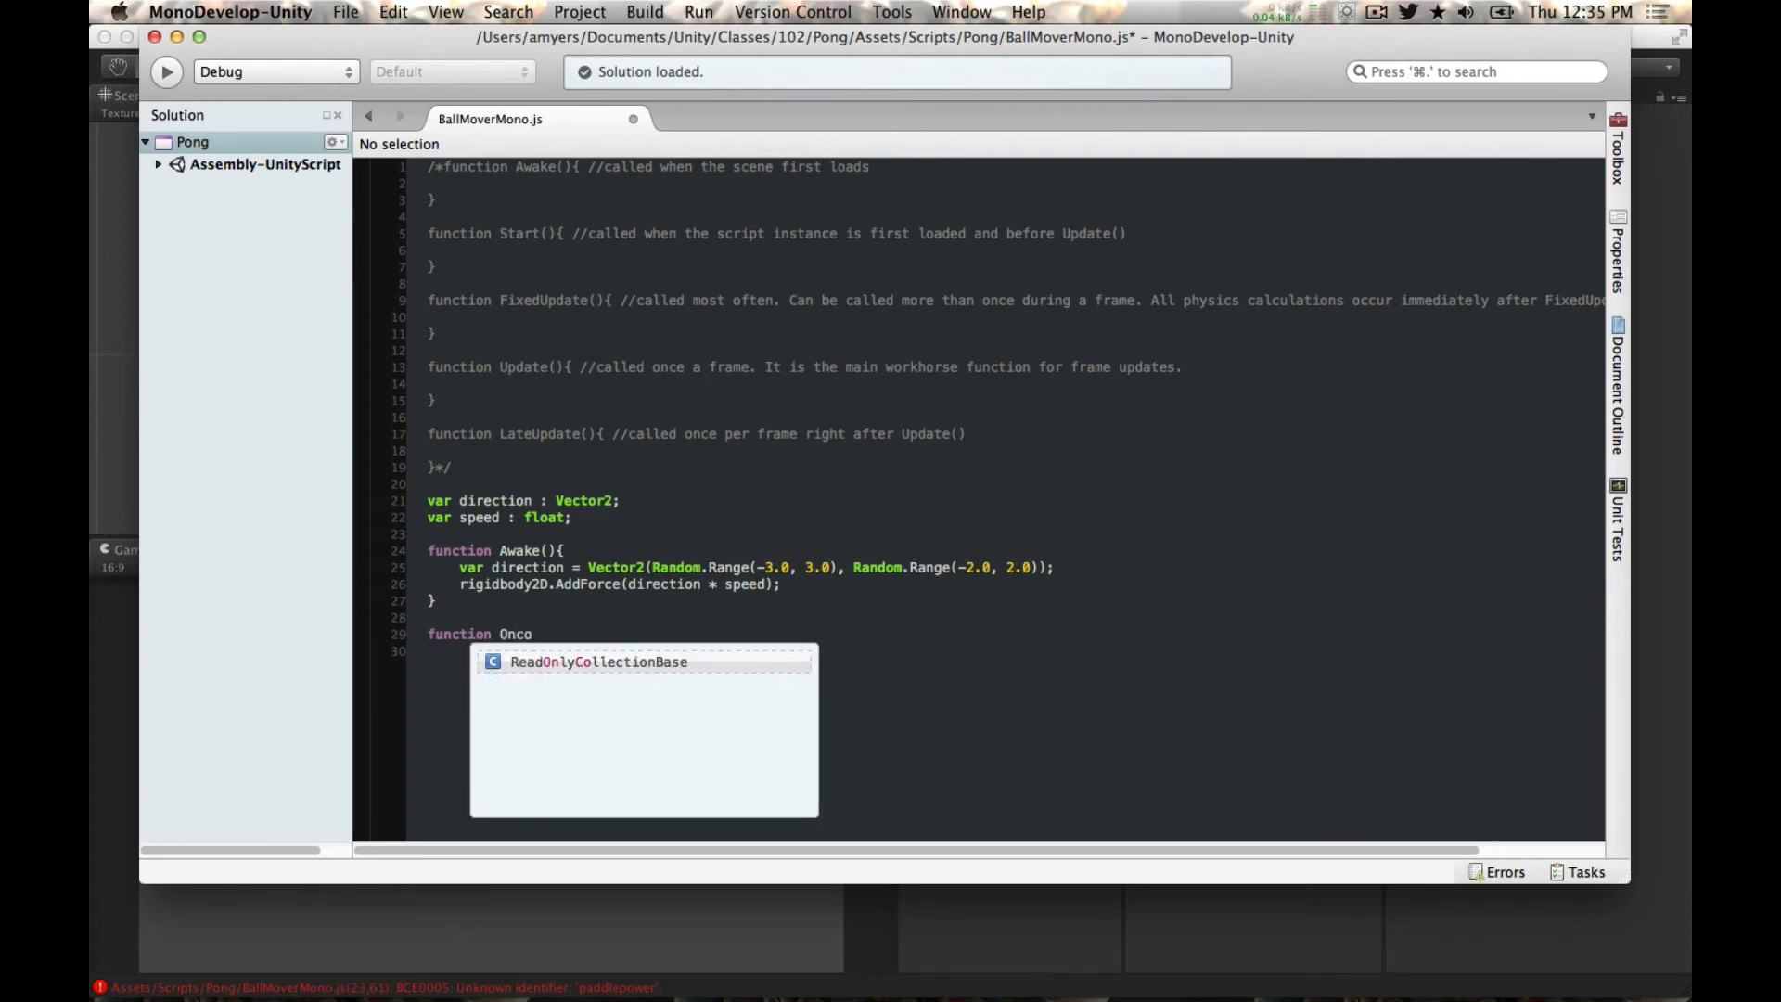
type("CollisionEnter")
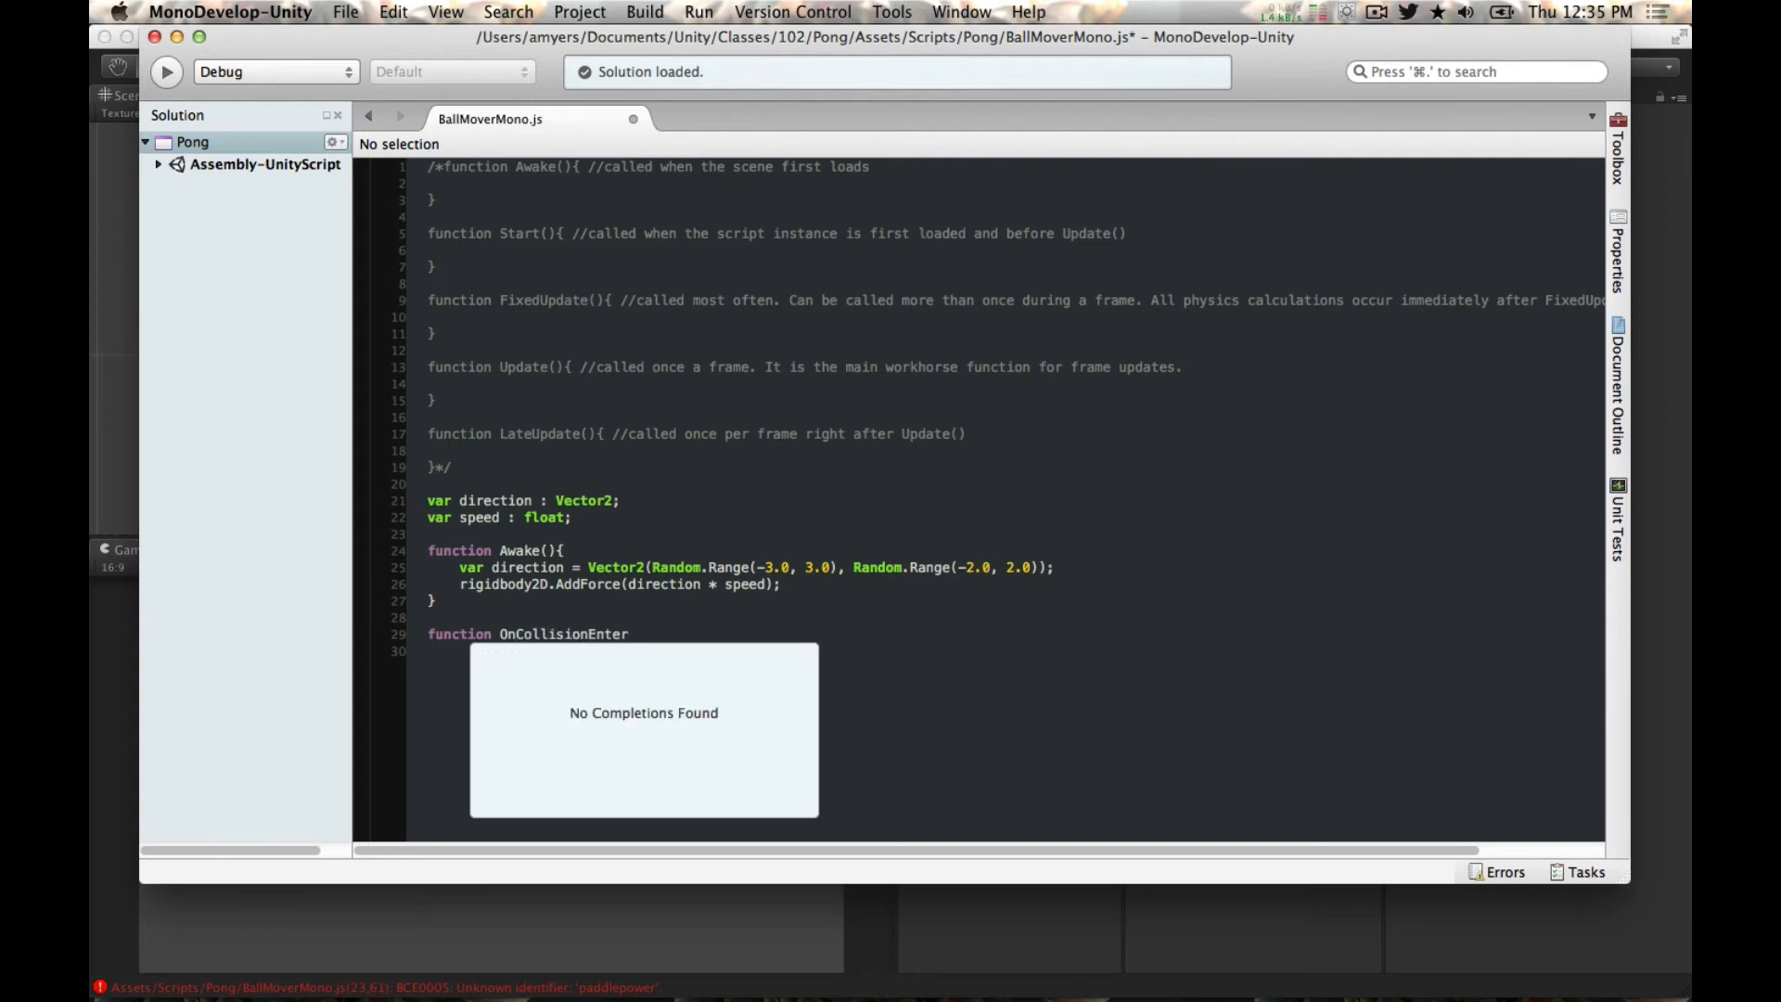
key("Return")
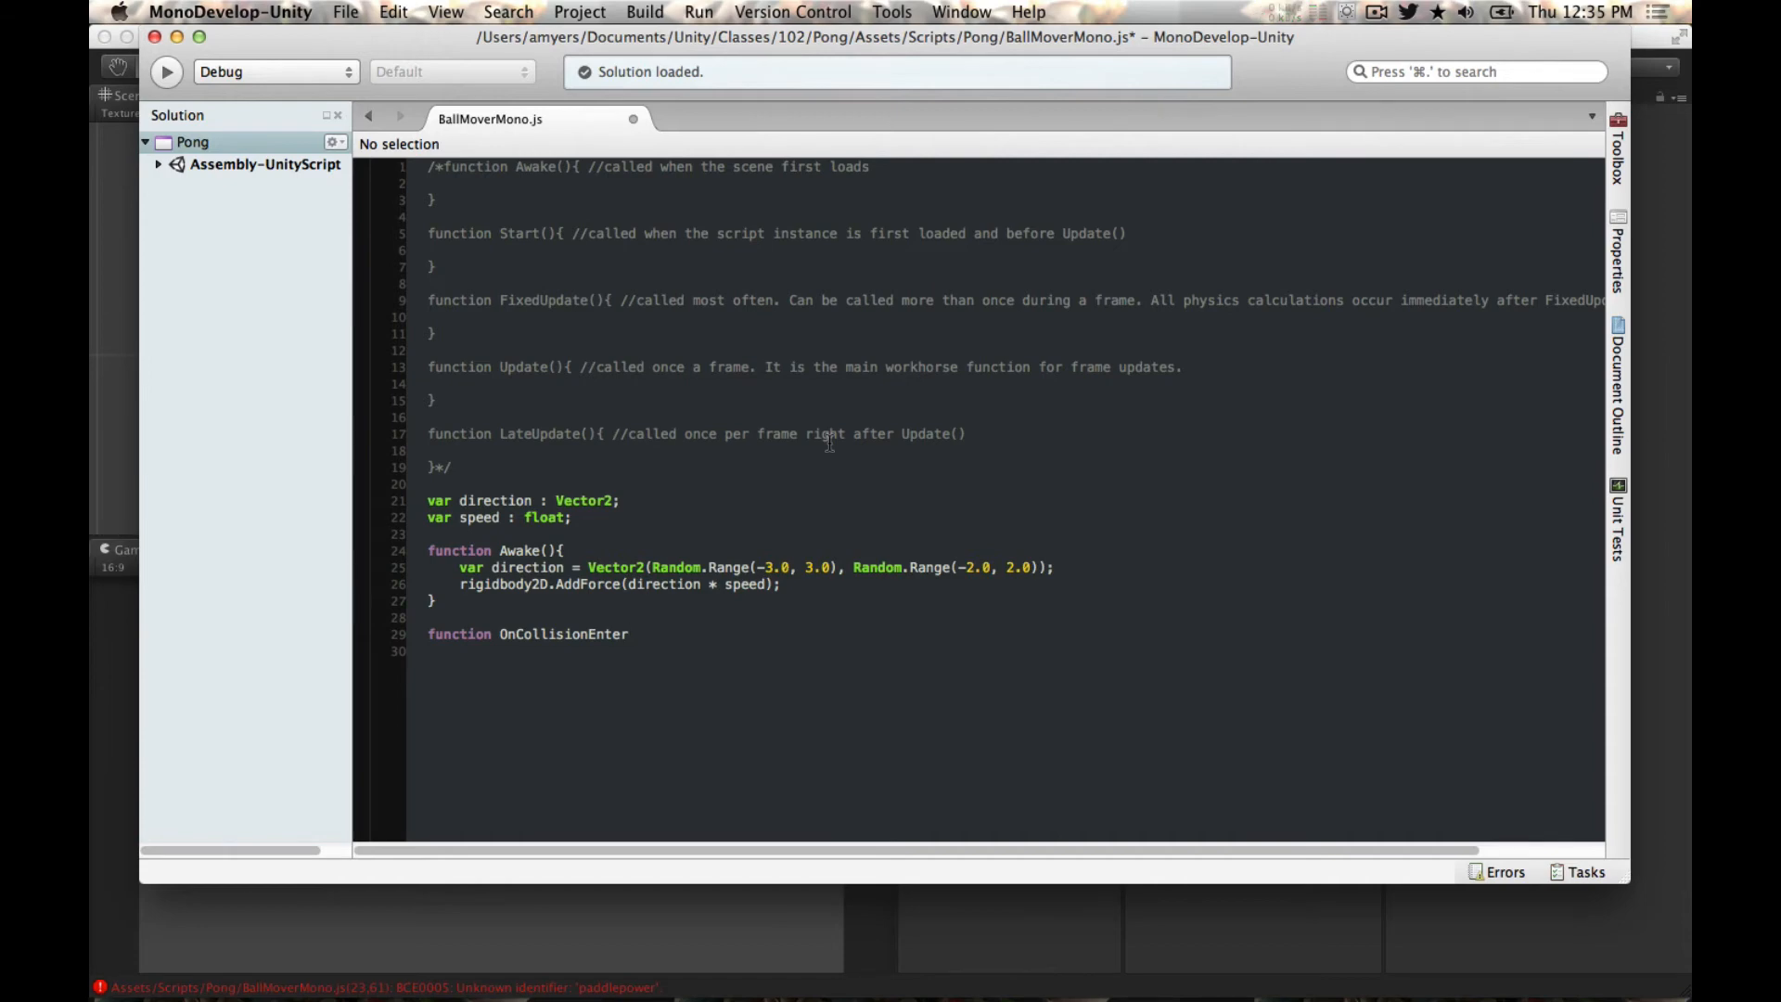
Step: Switch to Chrome, widen its window and show the Unity Script Reference page
key("super+Tab")
key("super+Tab")
key("super+Tab")
key("super+Tab")
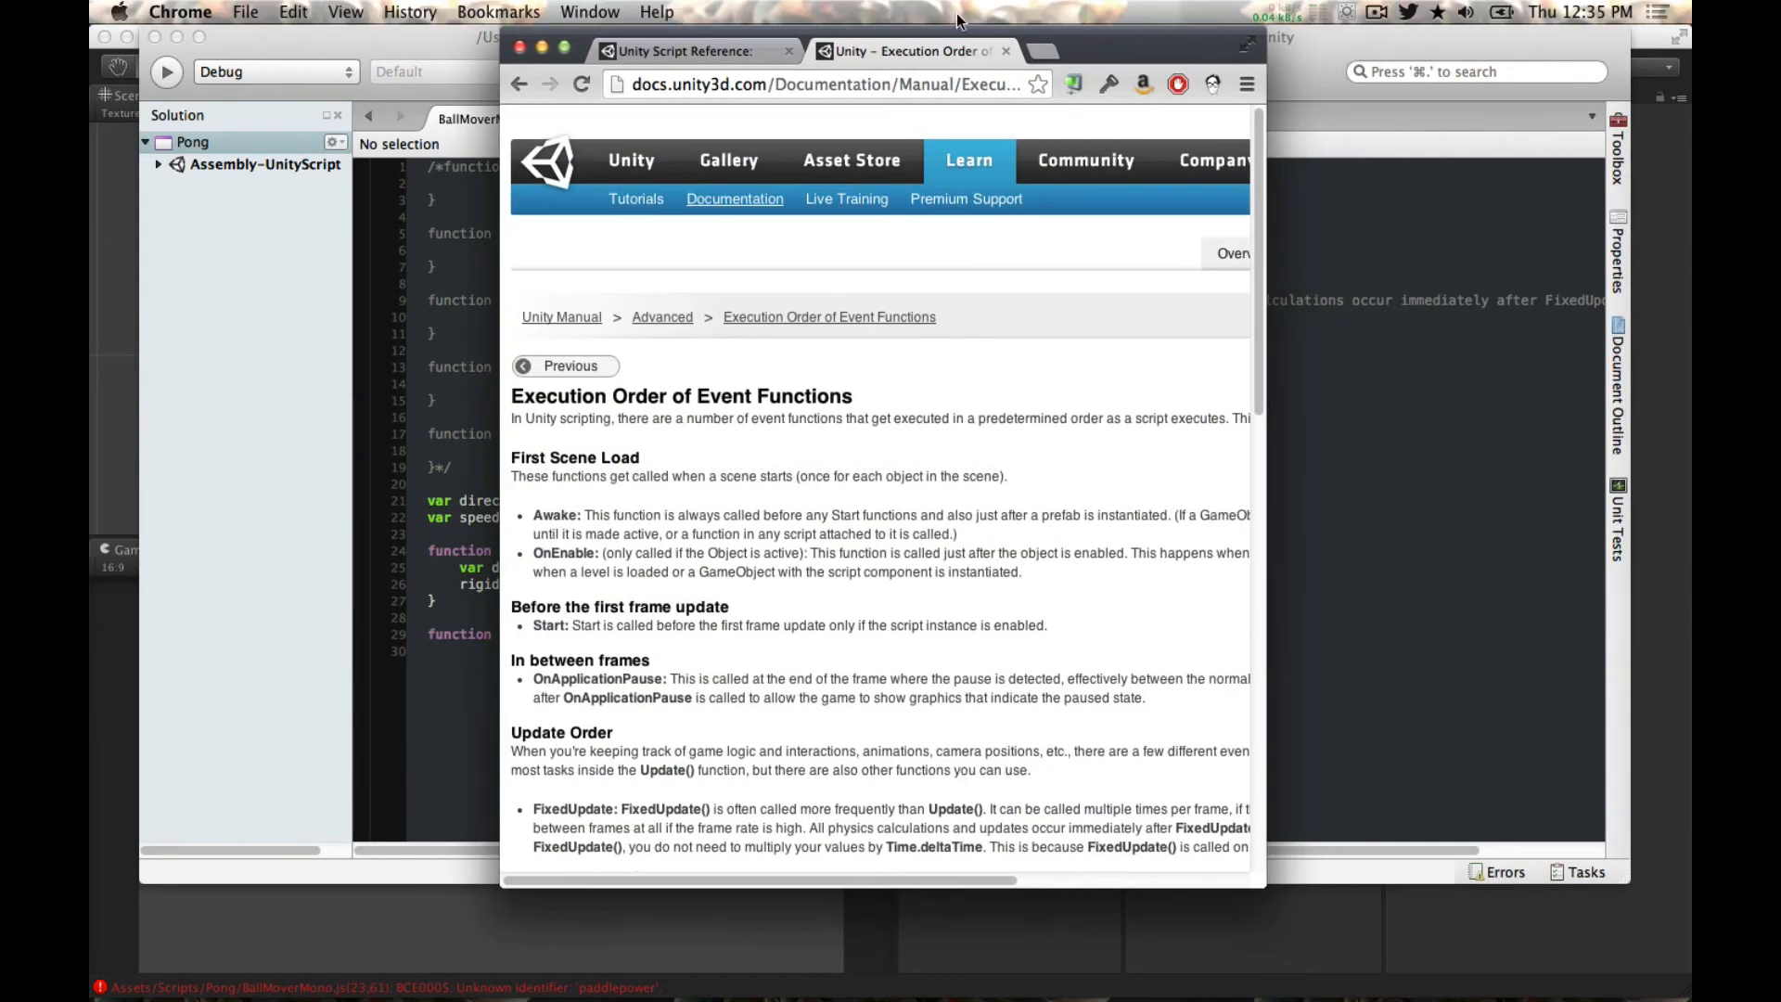
left_click_drag(1265, 334, 1559, 335, "alt")
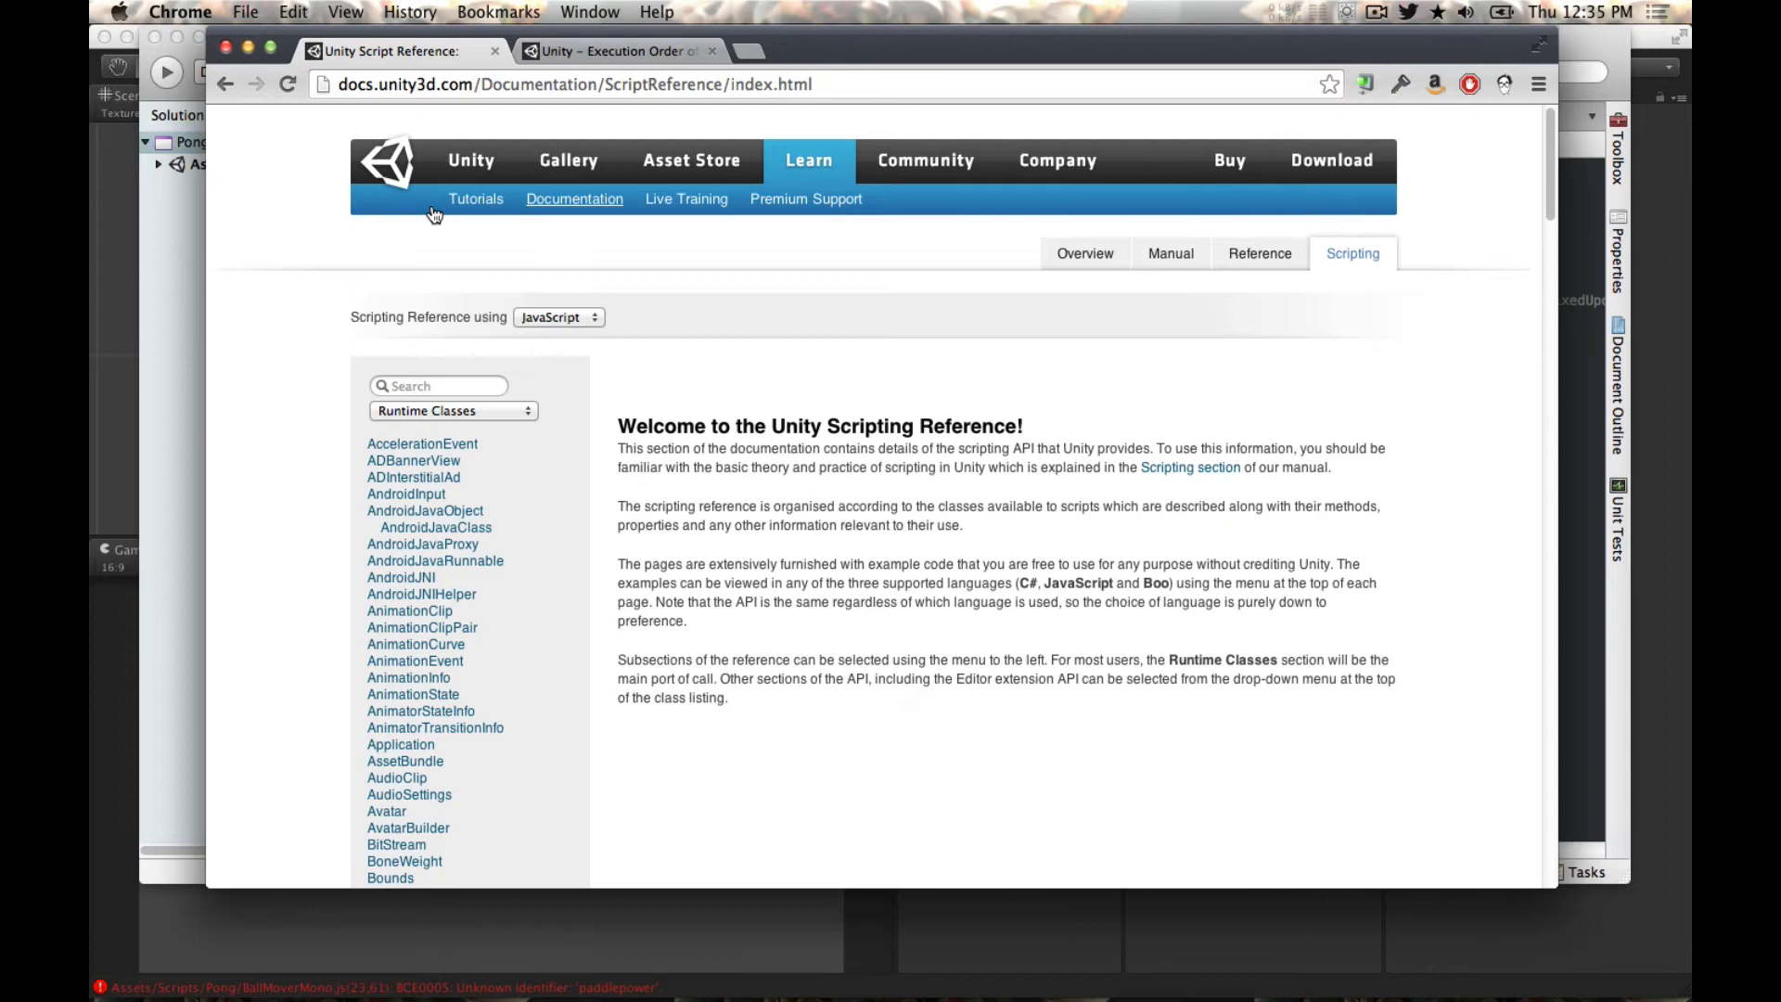
Step: Search the scripting reference for OnCollisionEnter and open the MonoBehaviour.OnCollisionEnter entry
left_click(469, 386)
type("OnCollisionEnter")
key("Return")
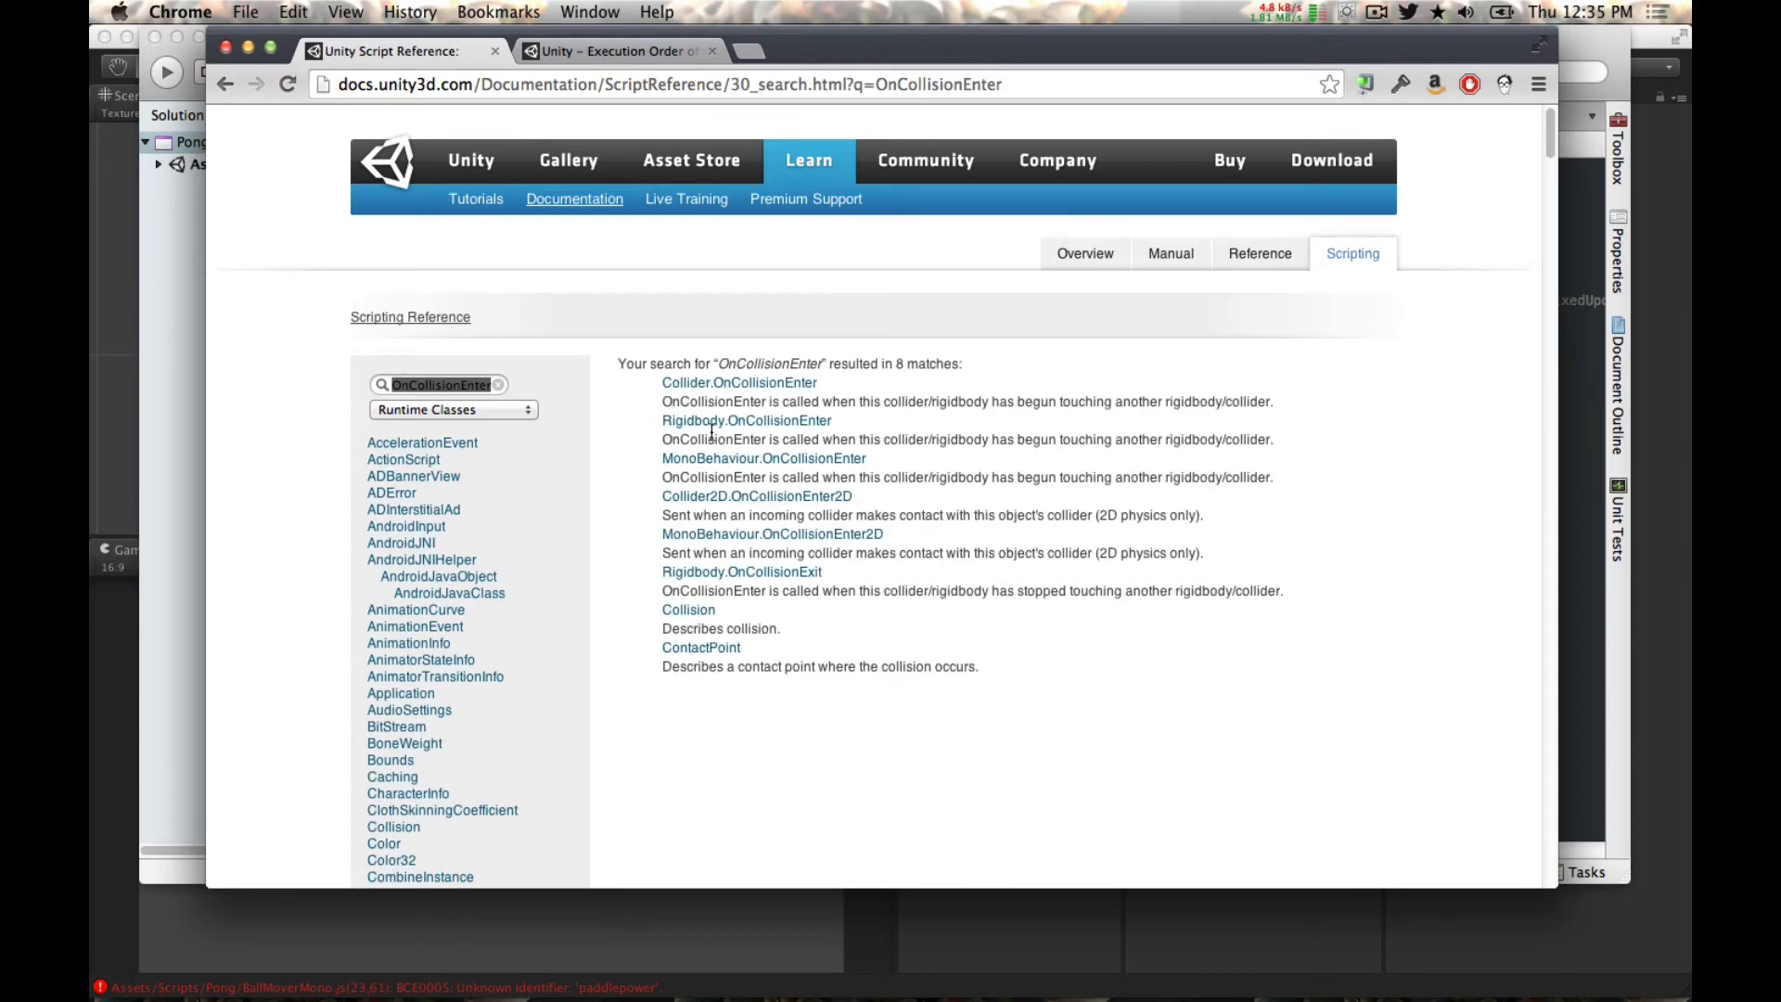
left_click(756, 459)
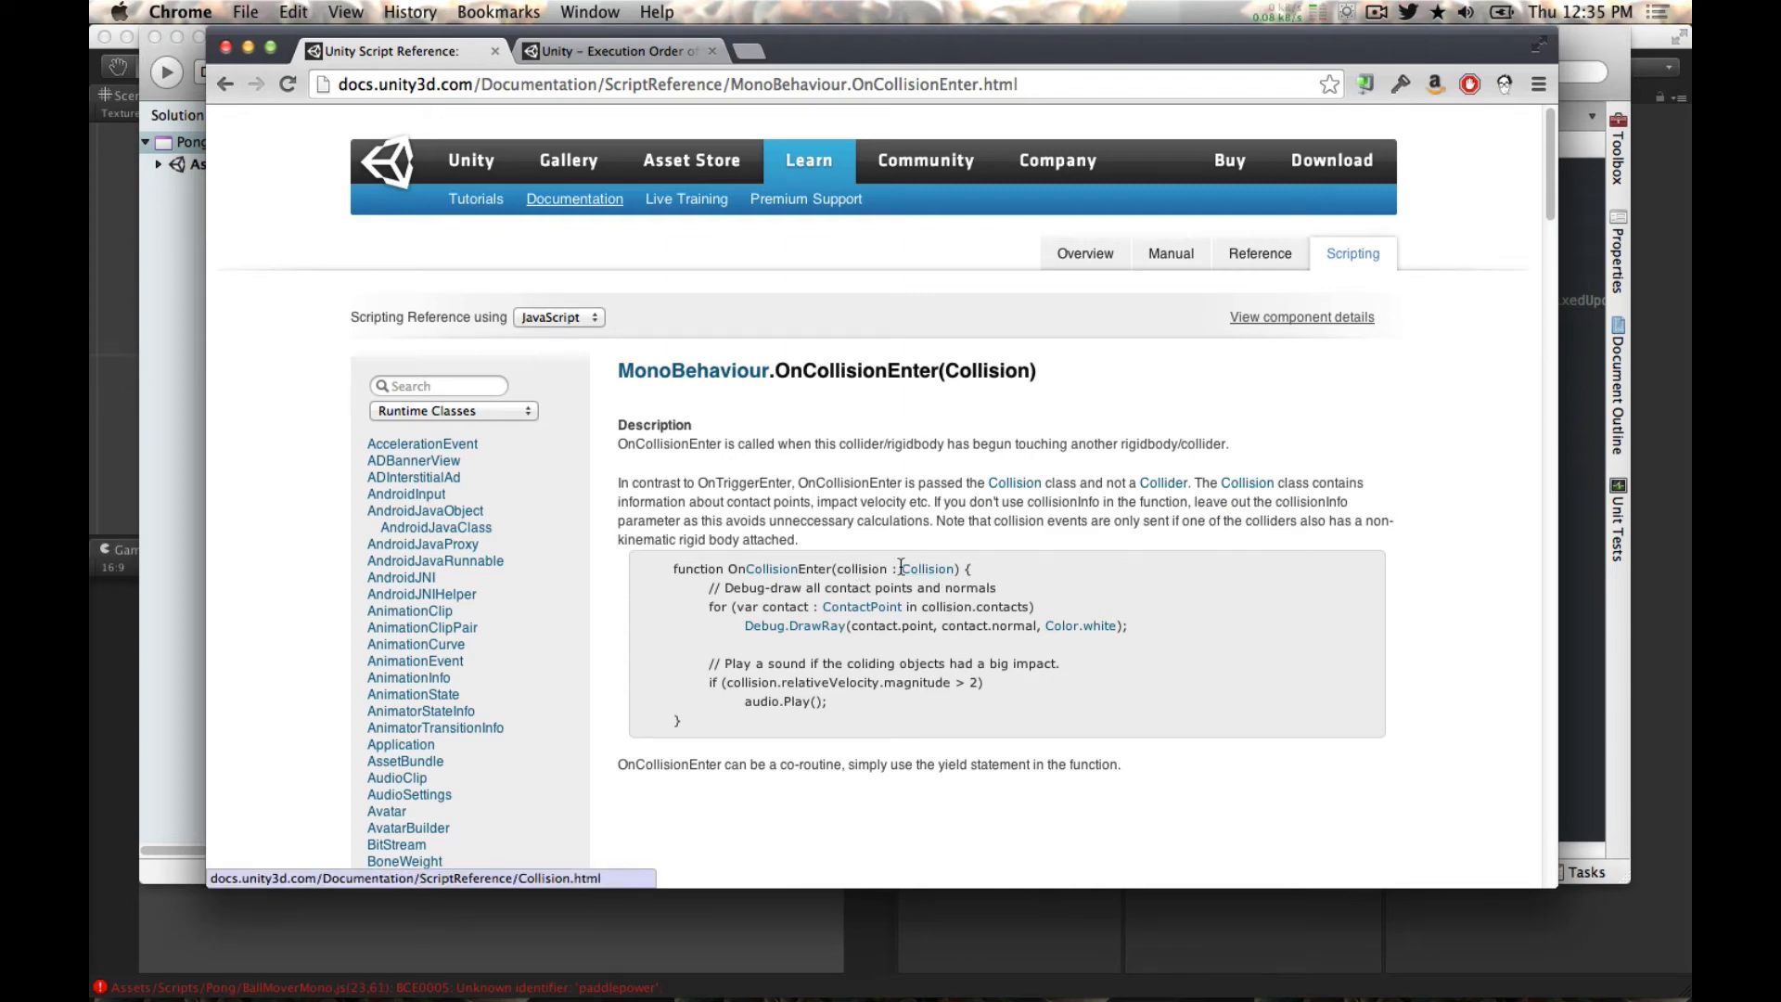
Step: Switch back to MonoDevelop and start the parameter list of OnCollisionEnter with "(collision :"
key("super+Tab")
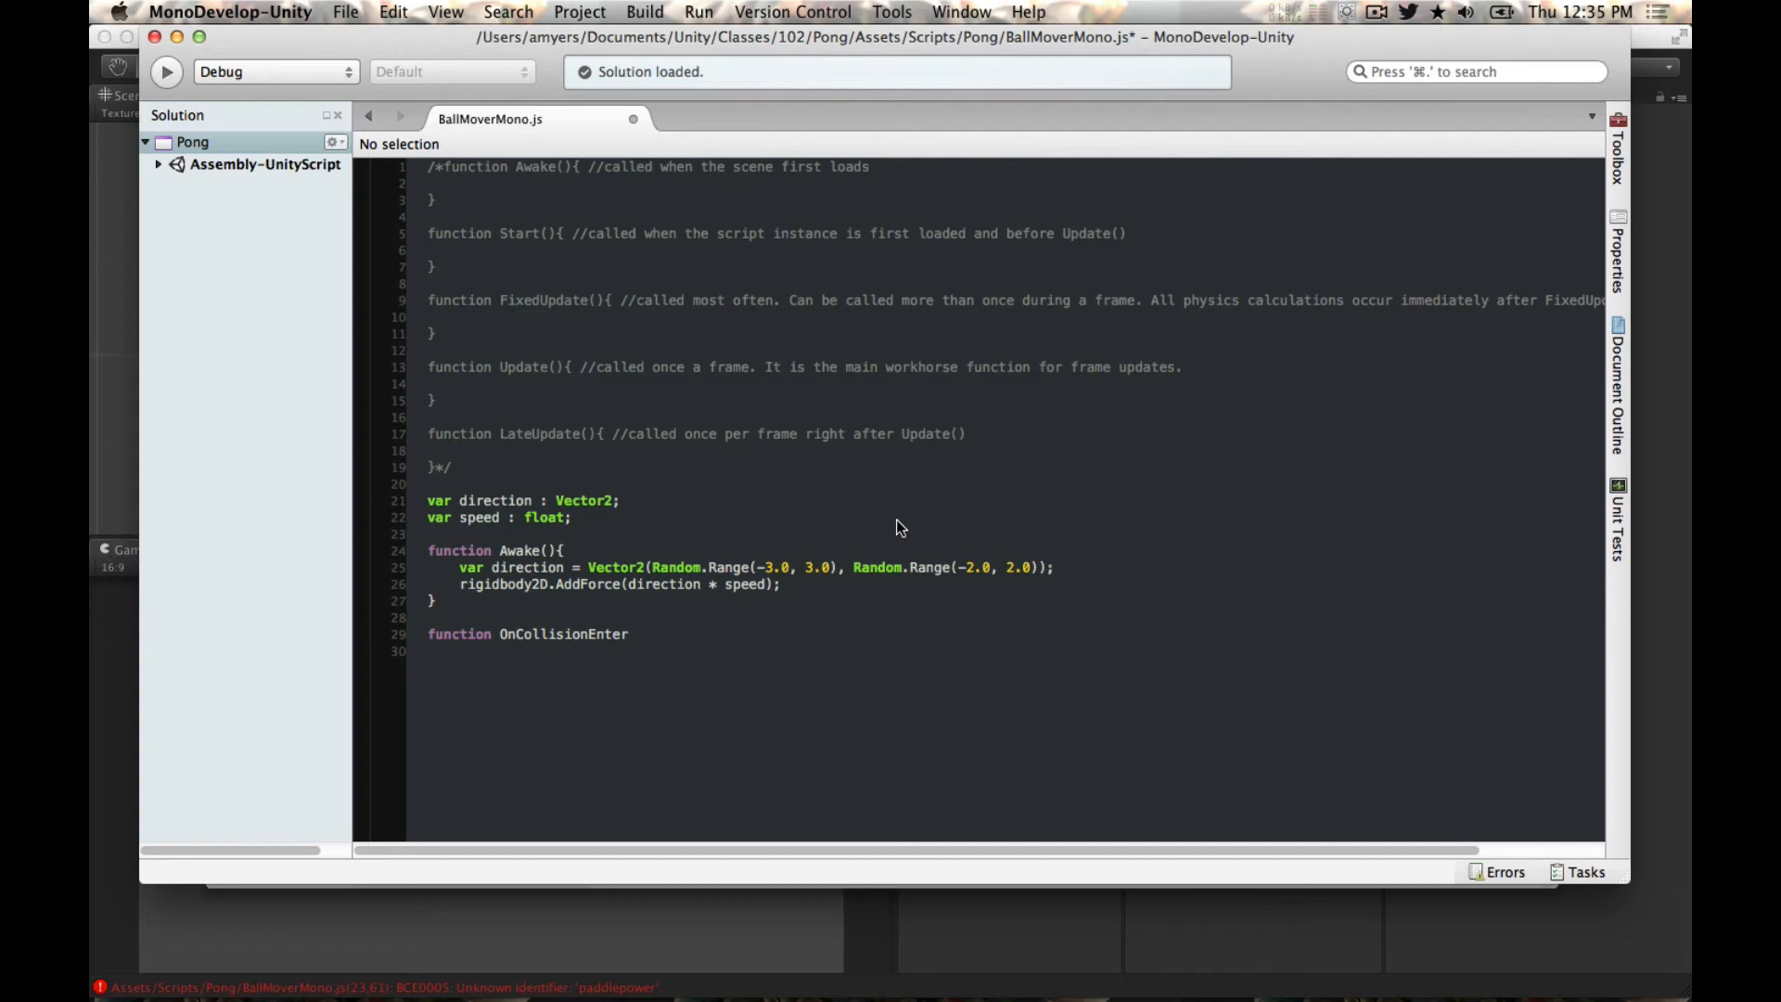
type("(")
type("collision")
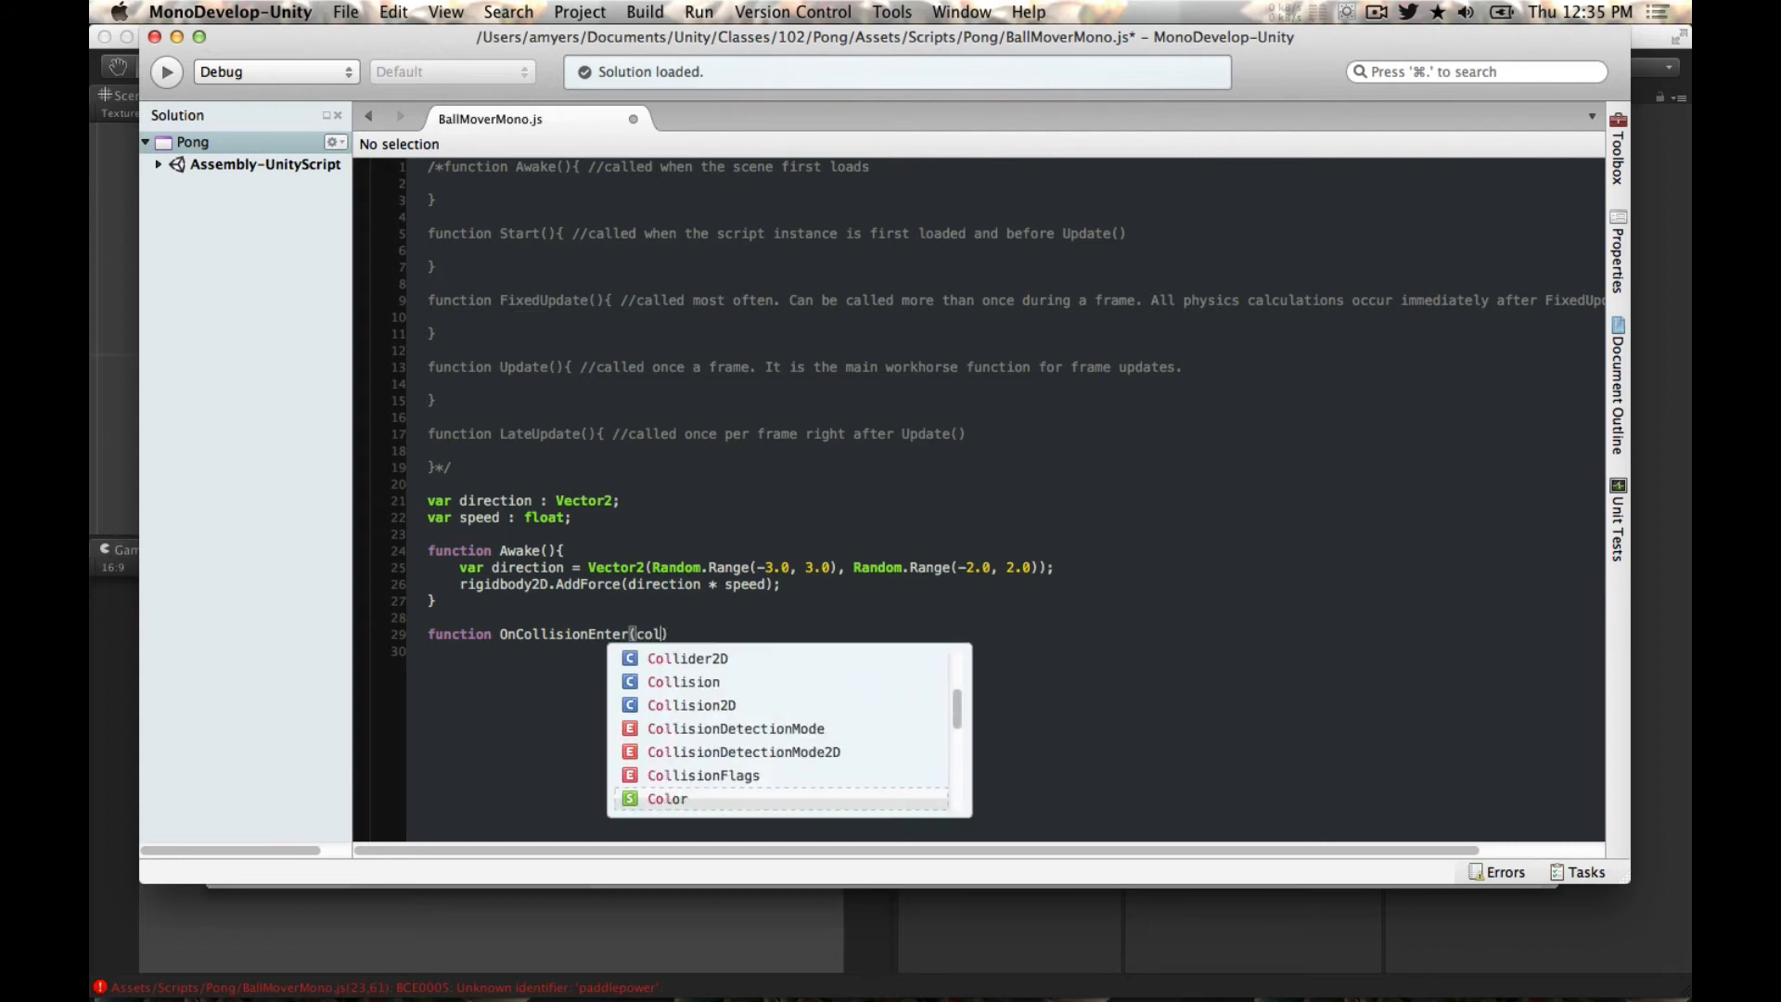
type(" :")
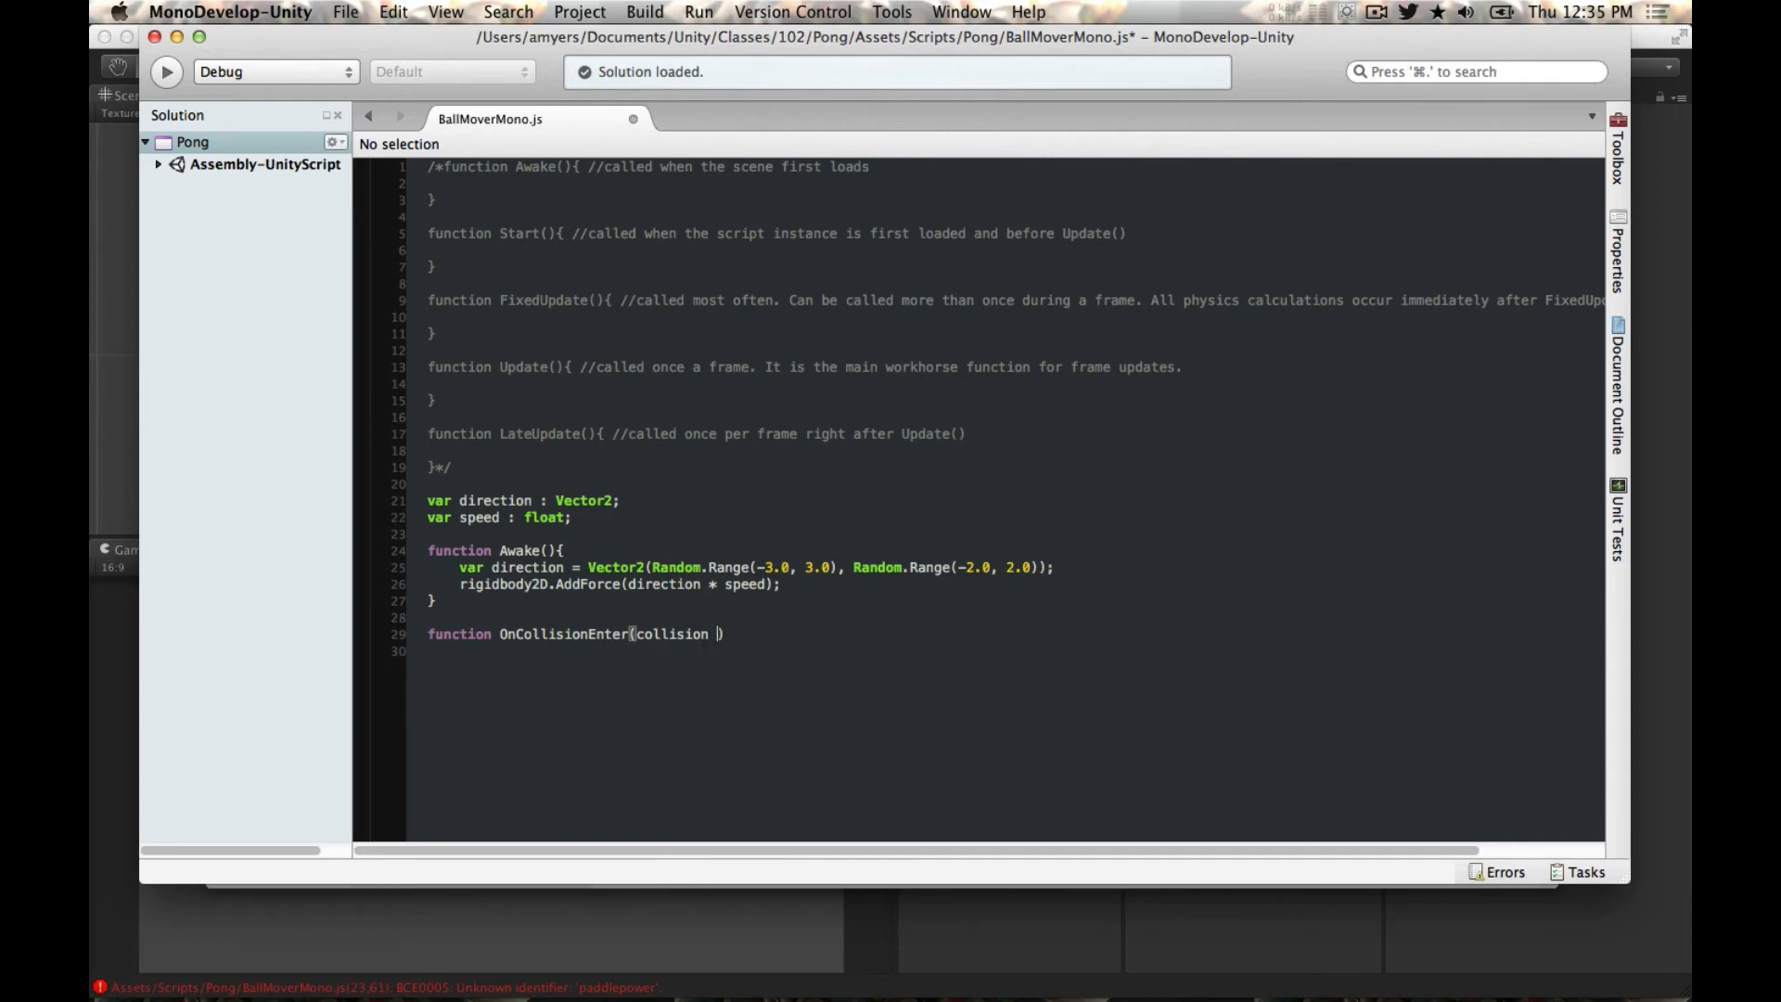
key("BackSpace")
key("BackSpace")
key("BackSpace")
key("BackSpace")
key("BackSpace")
key("BackSpace")
key("BackSpace")
key("BackSpace")
key("BackSpace")
key("BackSpace")
key("BackSpace")
key("BackSpace")
key("BackSpace")
key("BackSpace")
key("BackSpace")
key("BackSpace")
key("BackSpace")
key("BackSpace")
key("BackSpace")
key("BackSpace")
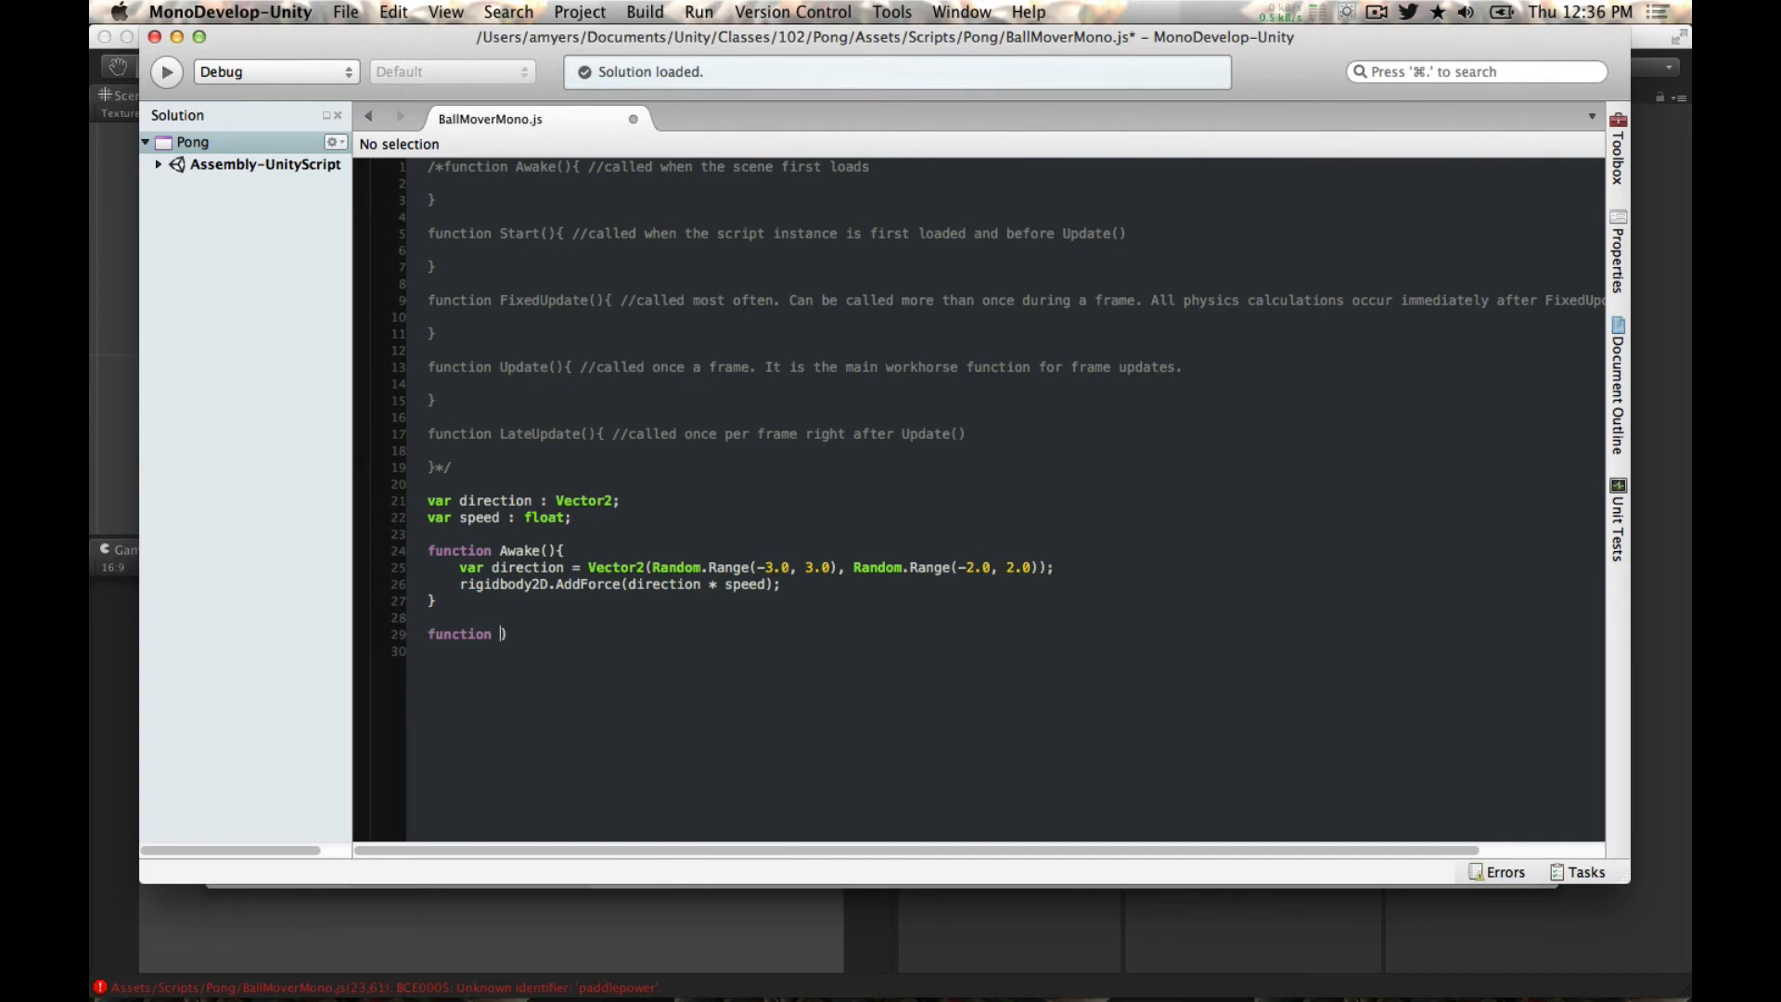
key("super+z")
Step: Enter the parameter name inside the OnCollisionEnter parentheses as lowercase "collision"
type("col")
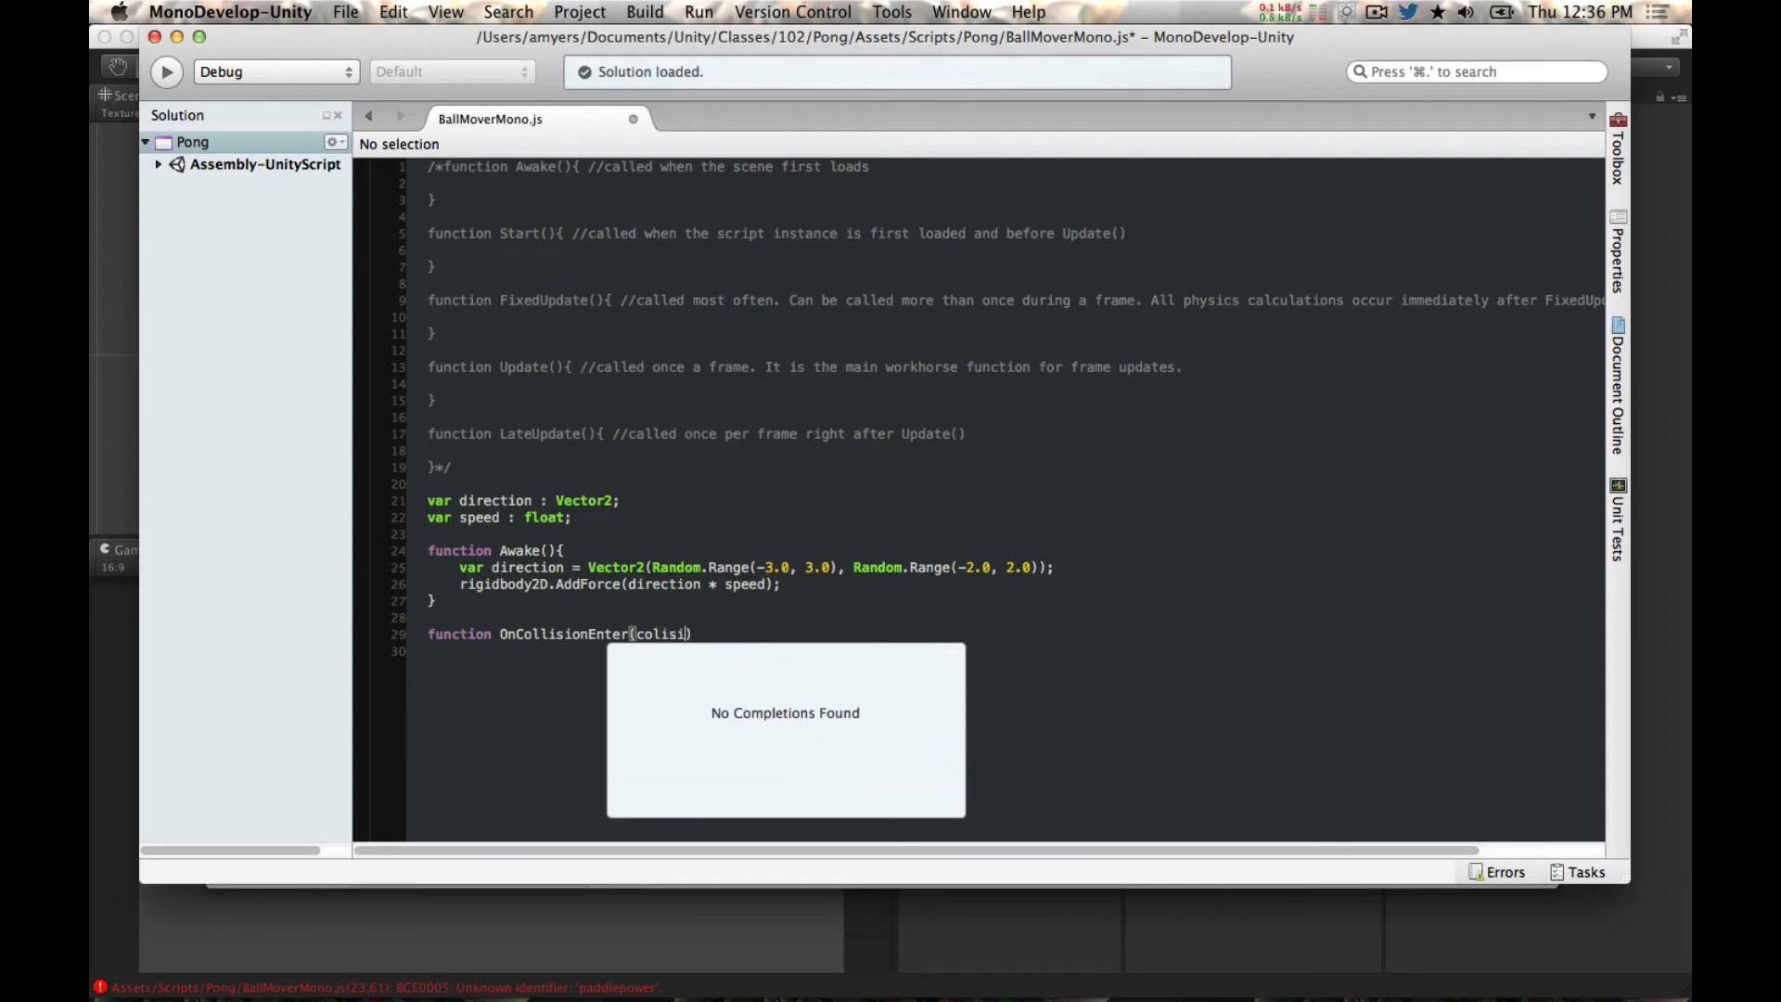
type("li")
key("Return")
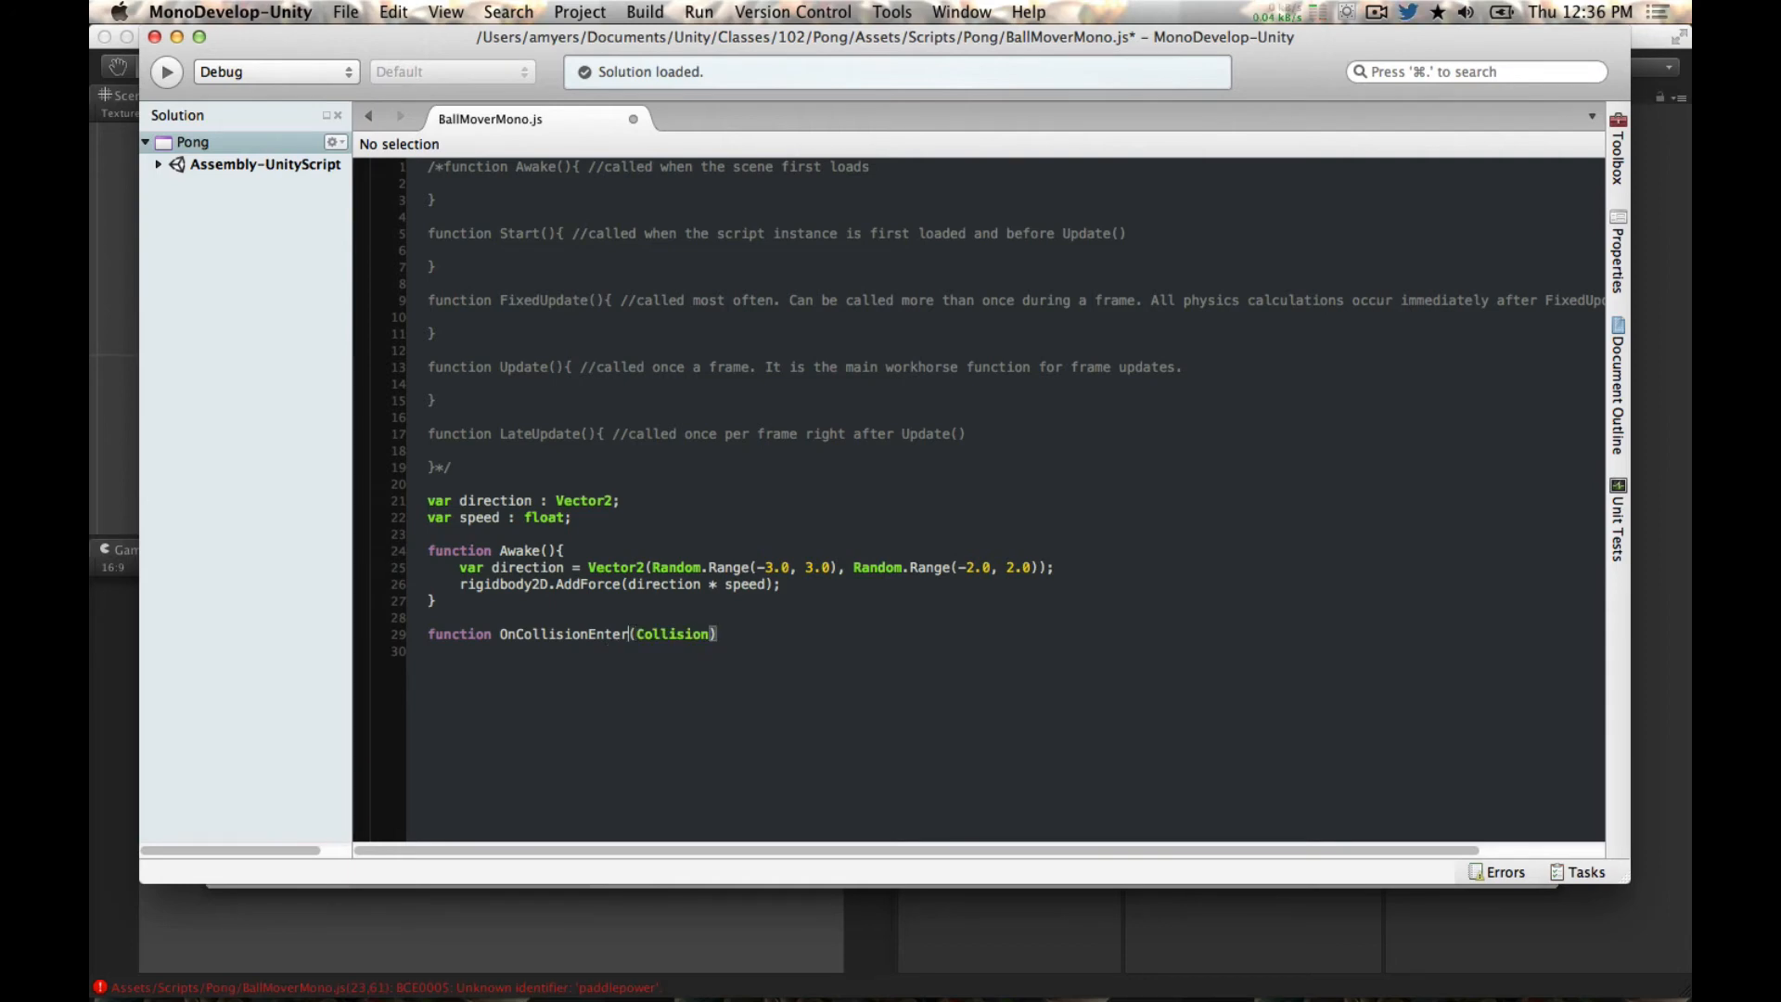
key("Delete")
type("c")
key("Escape")
key("Right")
key("Down")
key("Up")
key("Right")
key("Right")
key("Right")
key("Right")
key("Right")
key("Right")
key("Right")
key("Right")
key("Right")
key("Right")
Step: Give the collision parameter the type ": Collision" and open the function's body with curly braces
type("L")
key("BackSpace")
key("BackSpace")
type(": Coll")
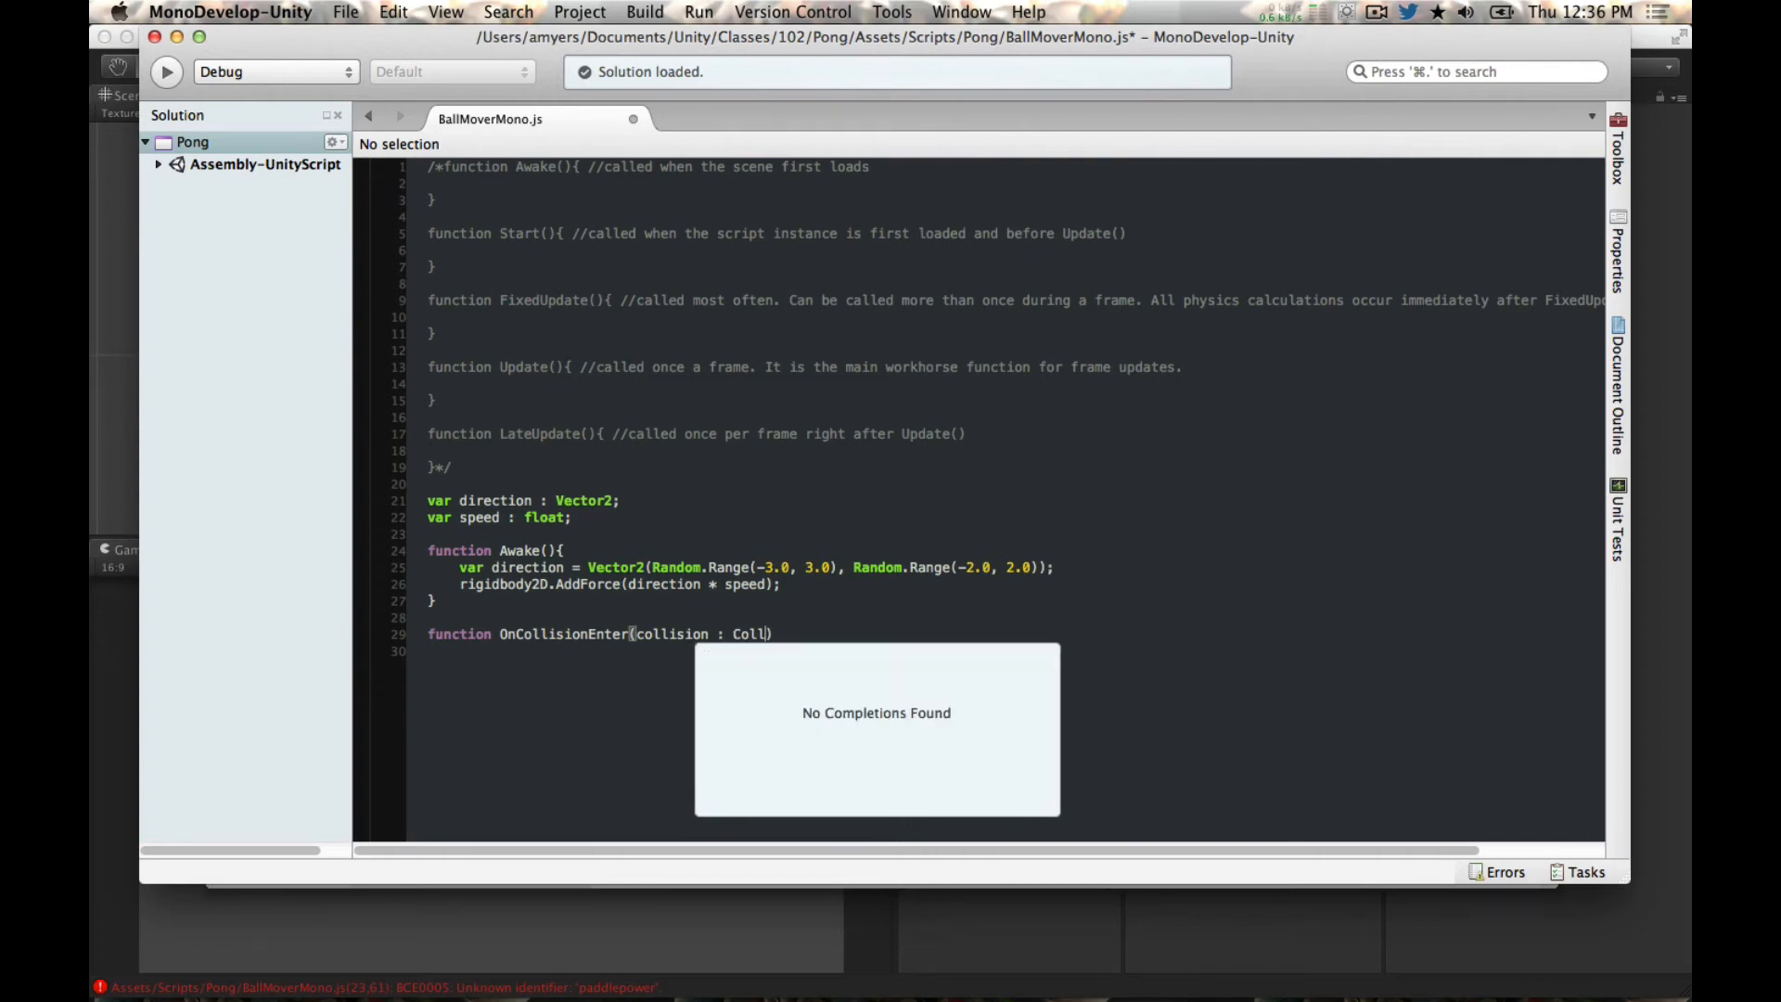
type("ision")
key("Right")
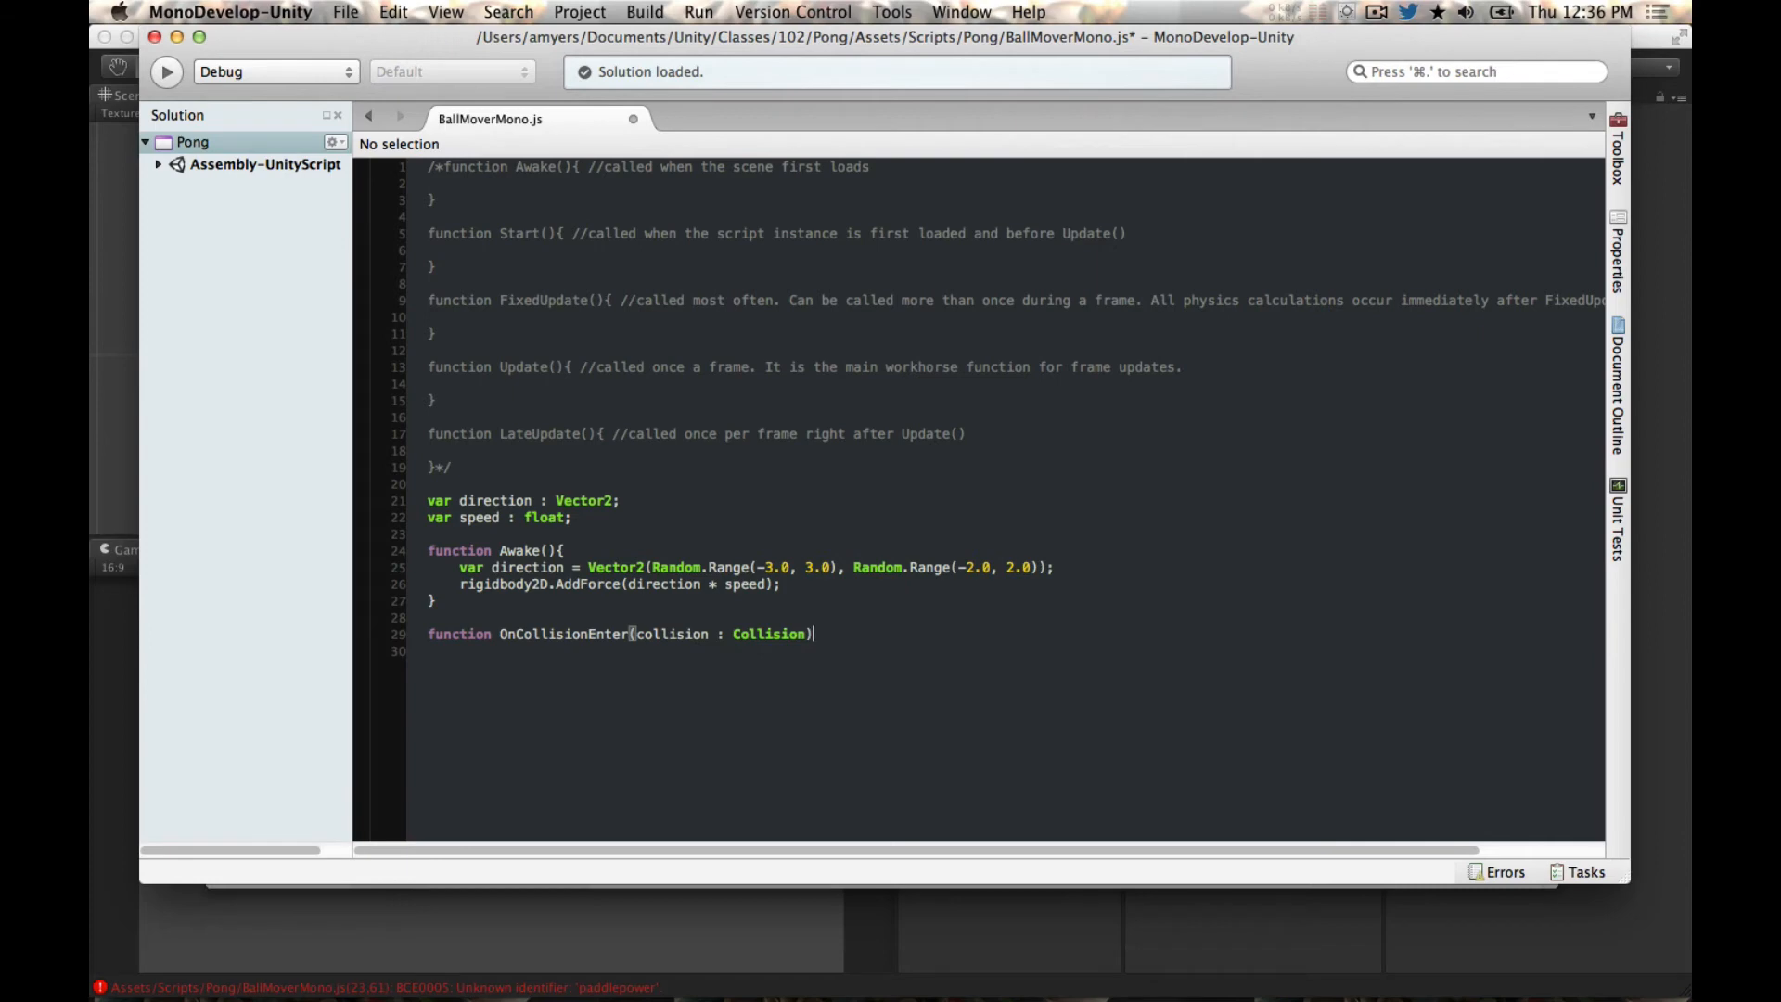
type("{")
key("Return")
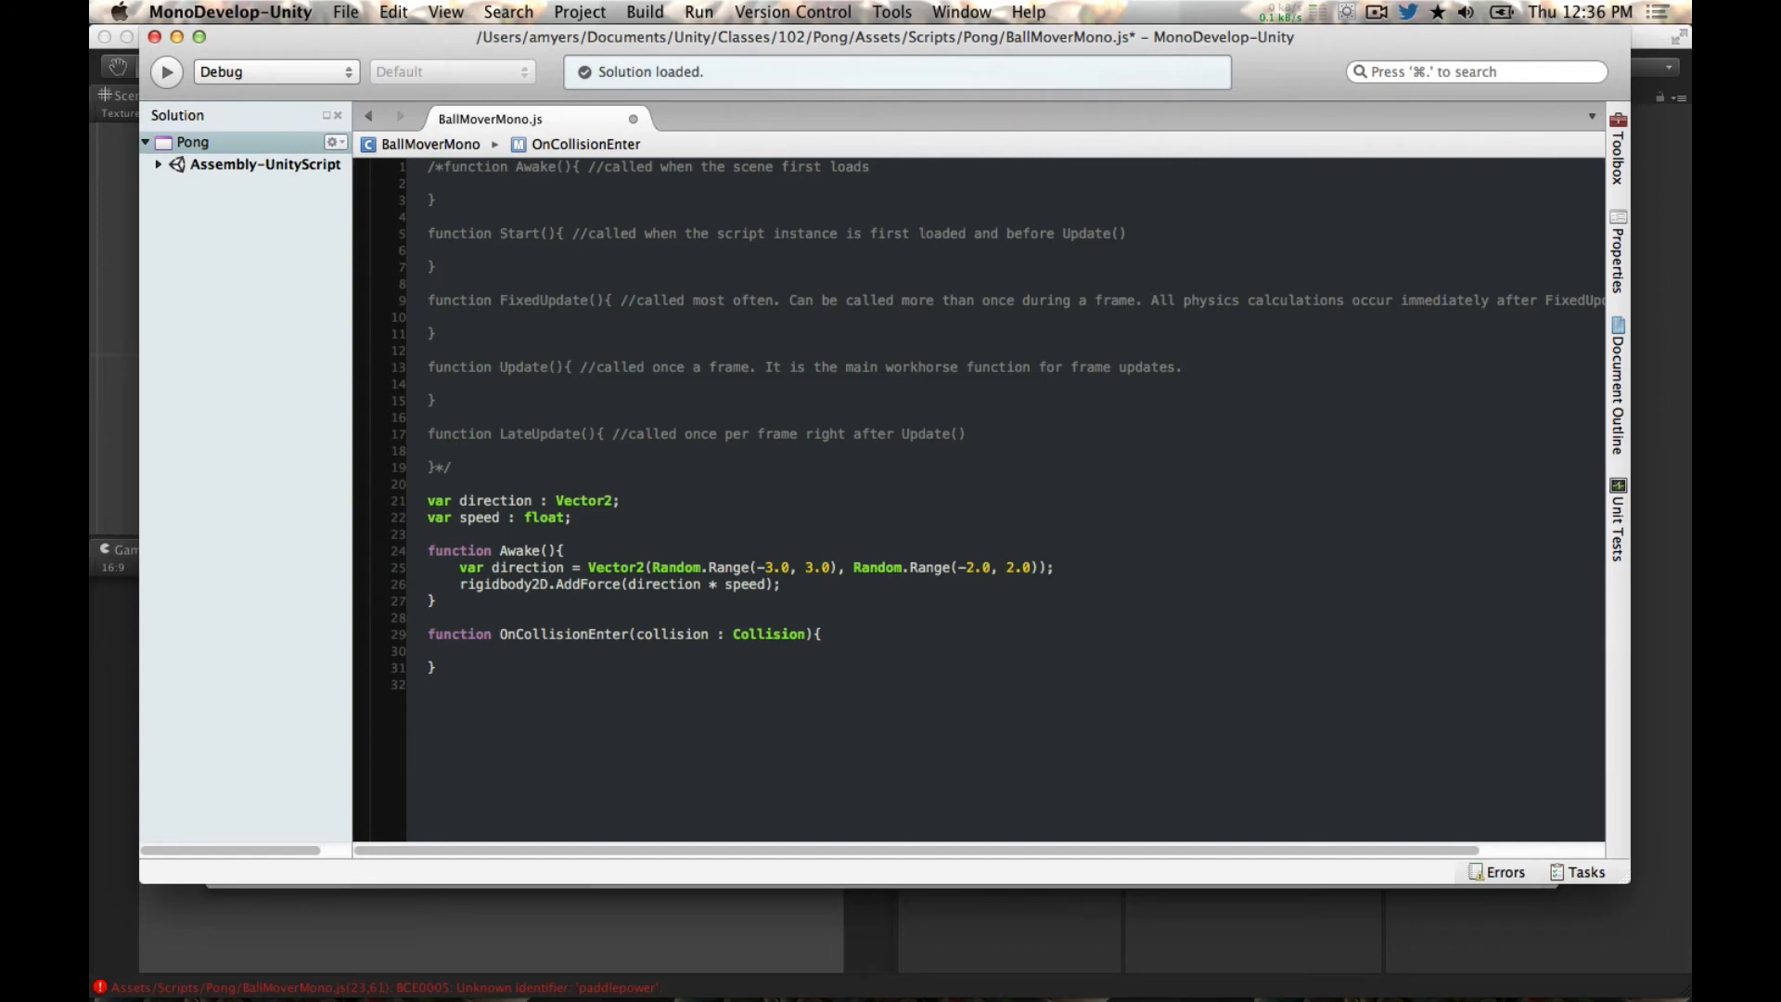
type("rigid")
key("BackSpace")
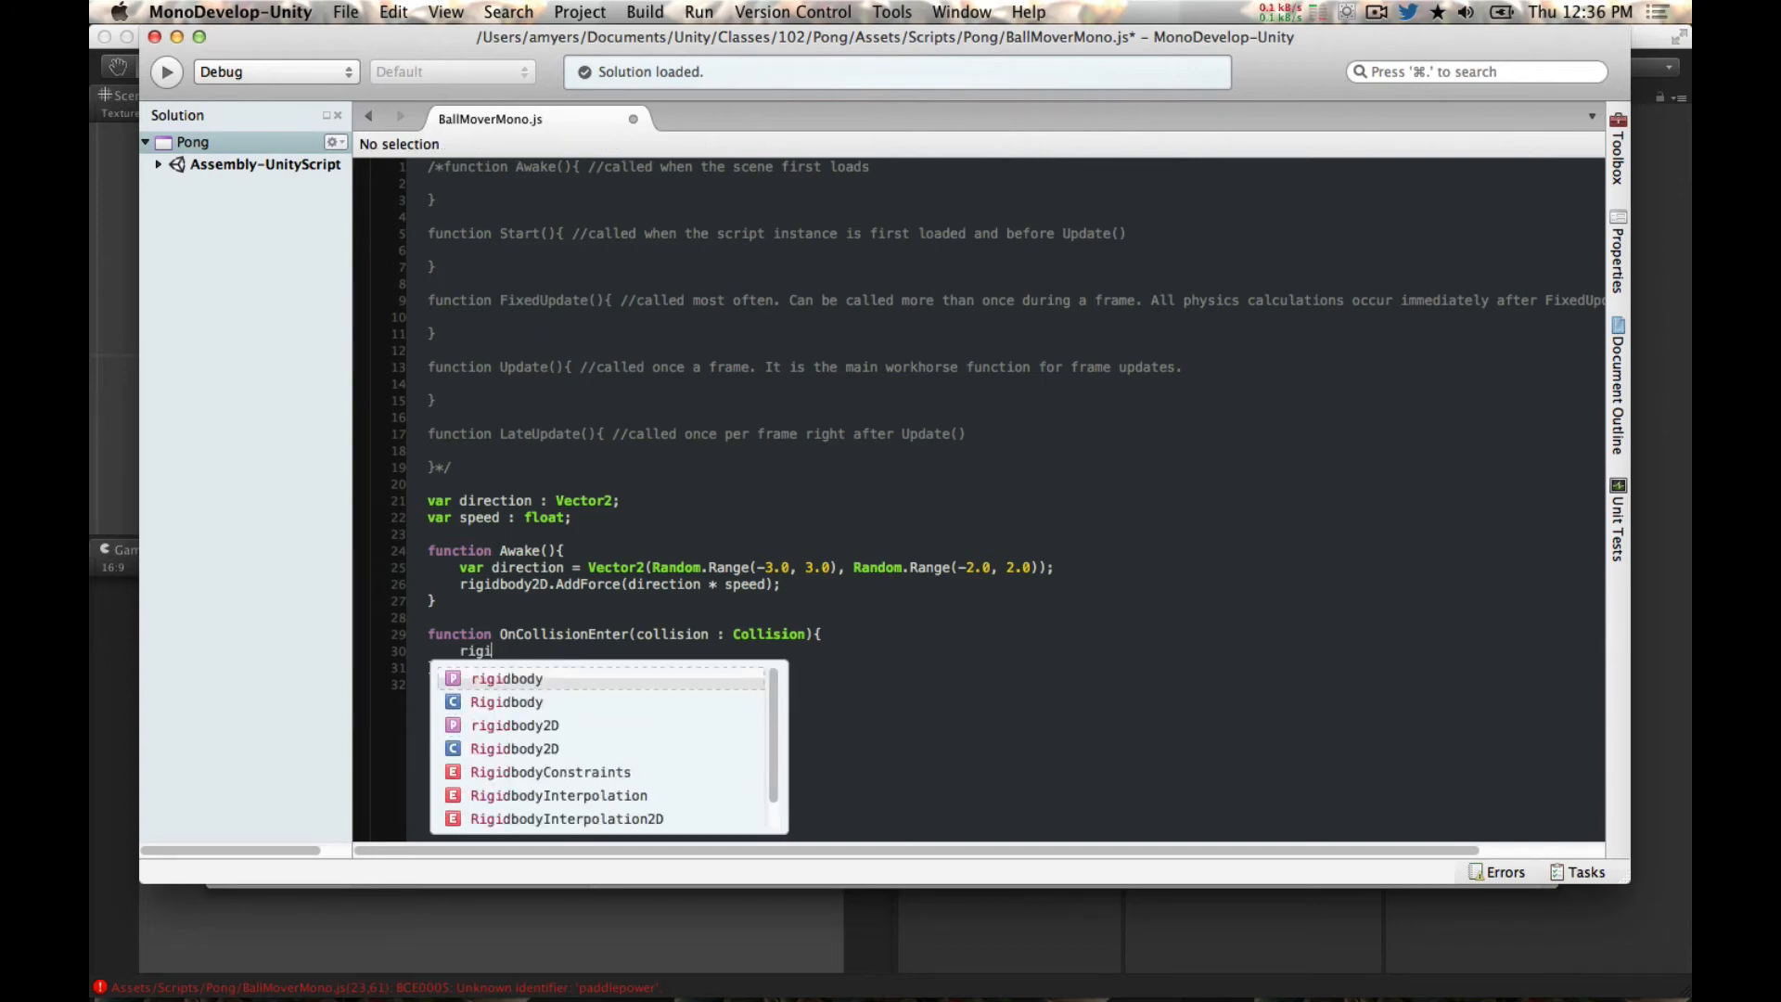
key("Down")
key("Down")
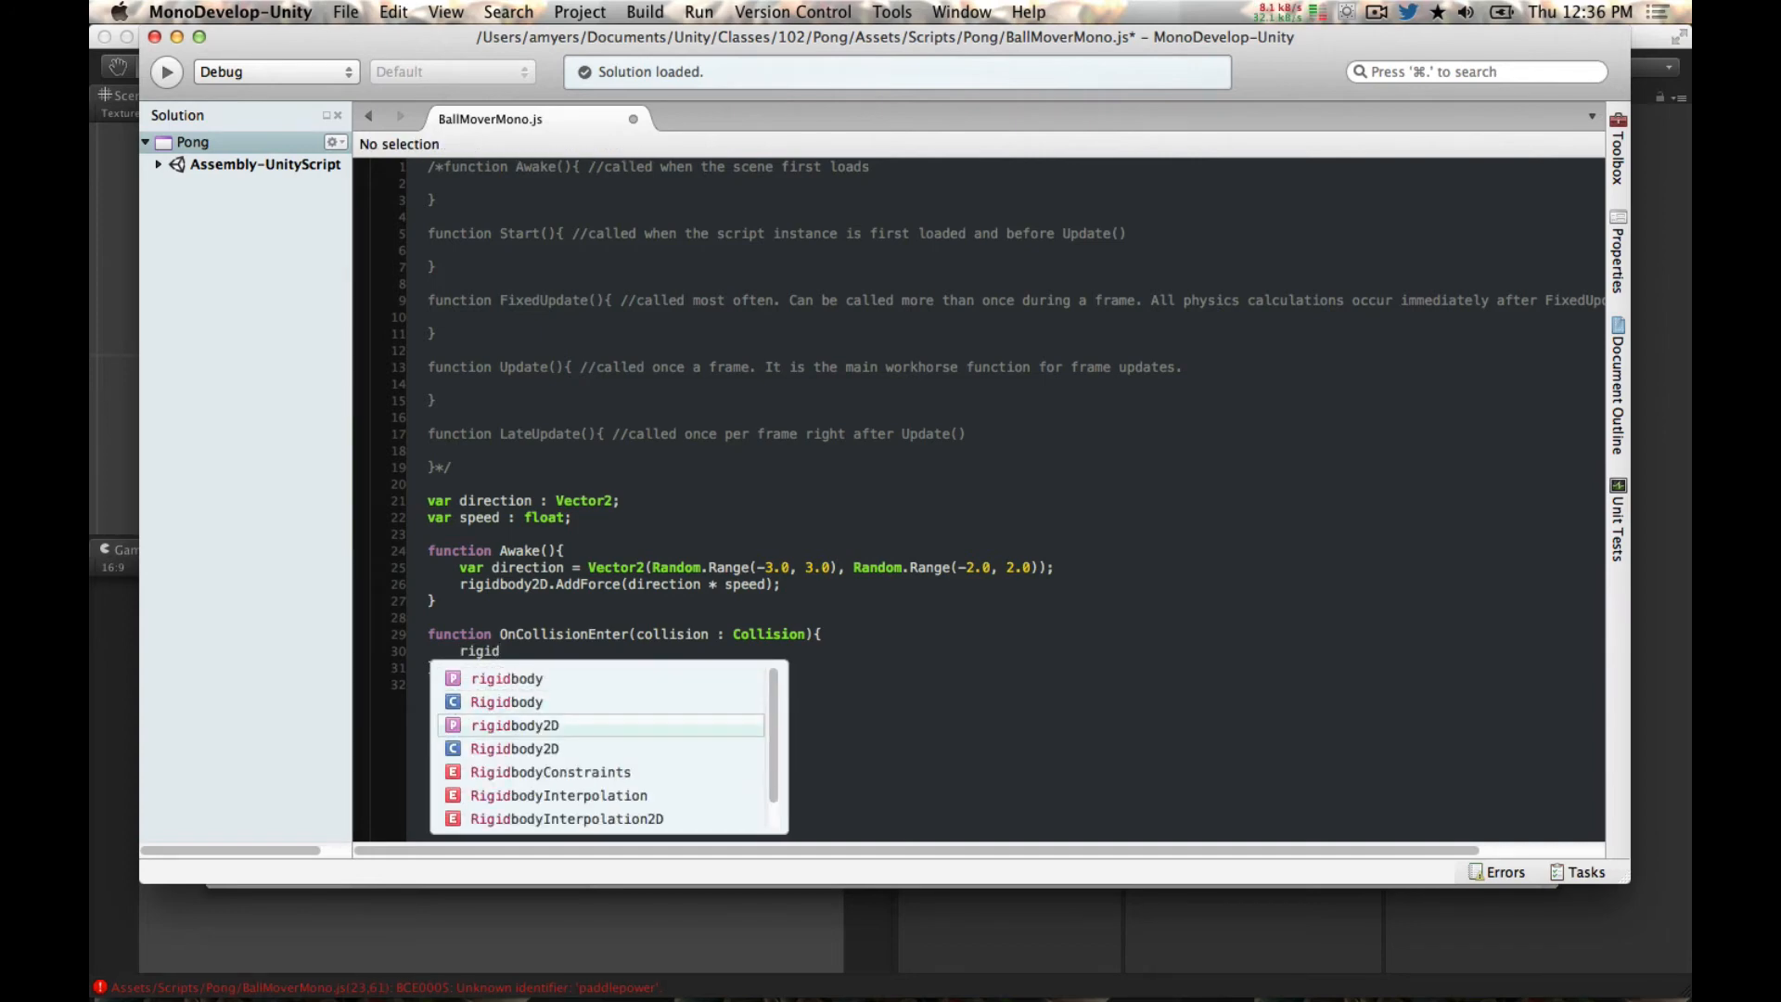
key("Return")
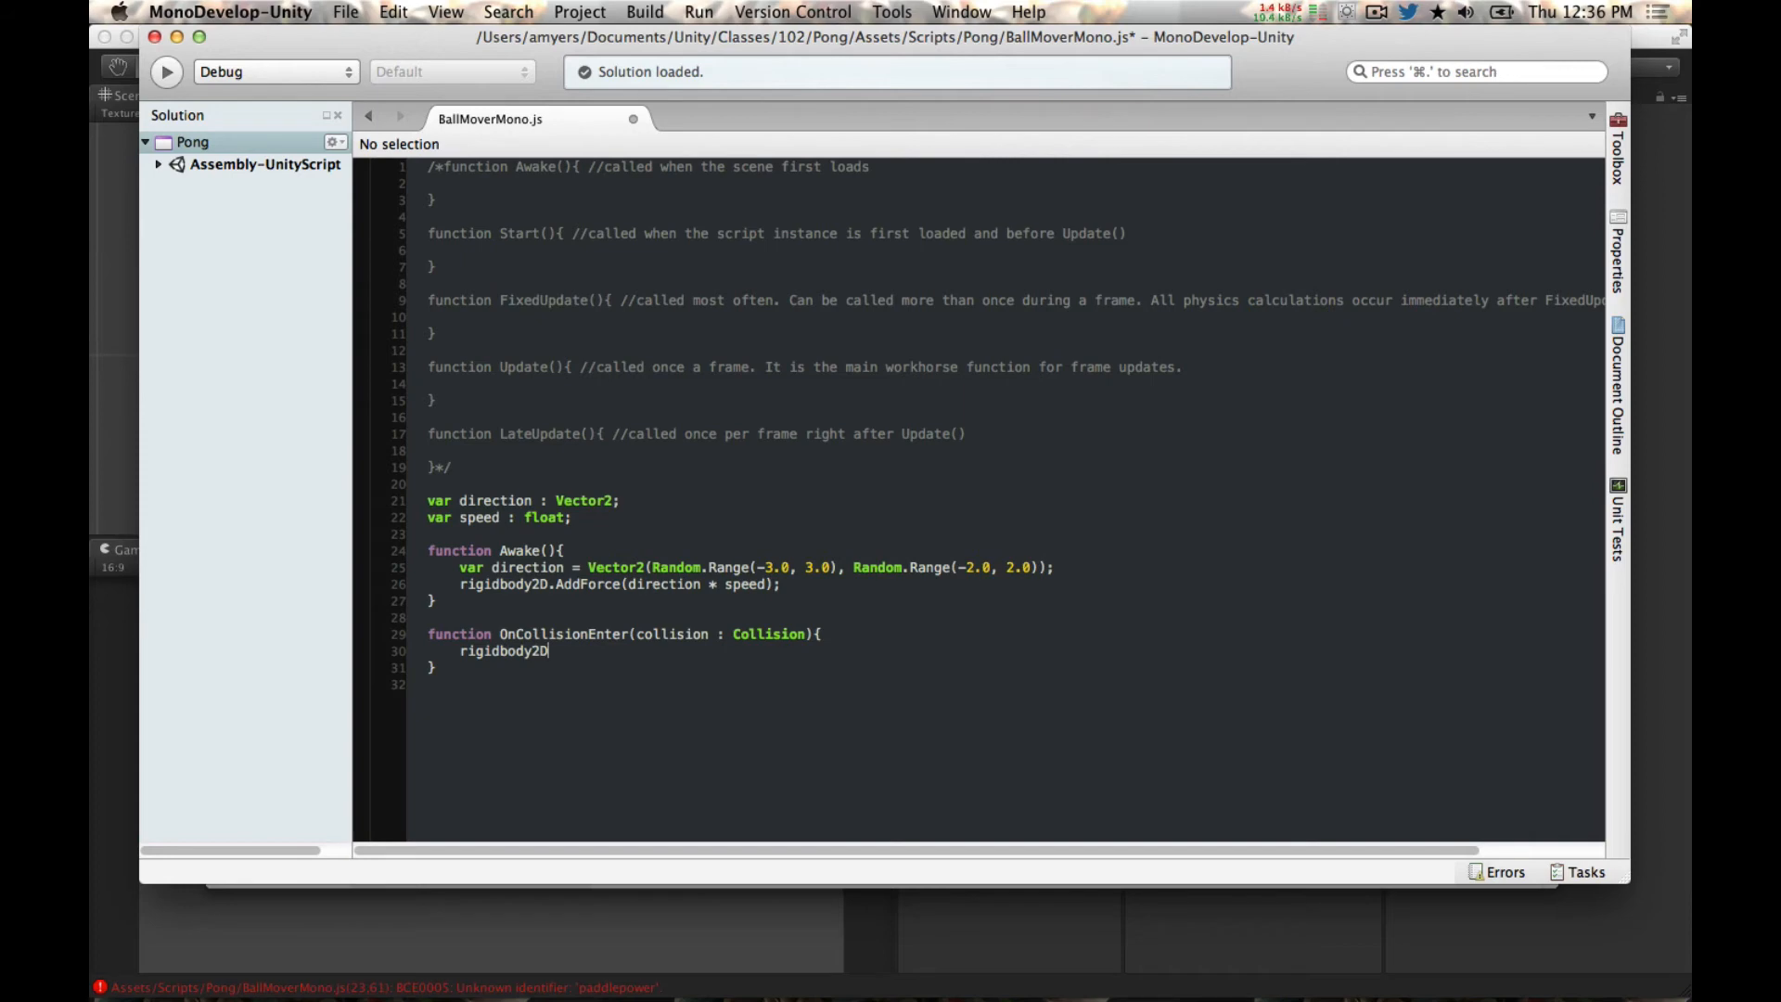
Step: Replace the rigidbody2D text in the OnCollisionEnter body with "if(GameObject)"
left_click(461, 651)
type("if(")
key("super+shift+Right")
key("BackSpace")
type(")")
type("GameObject")
key("alt+Left")
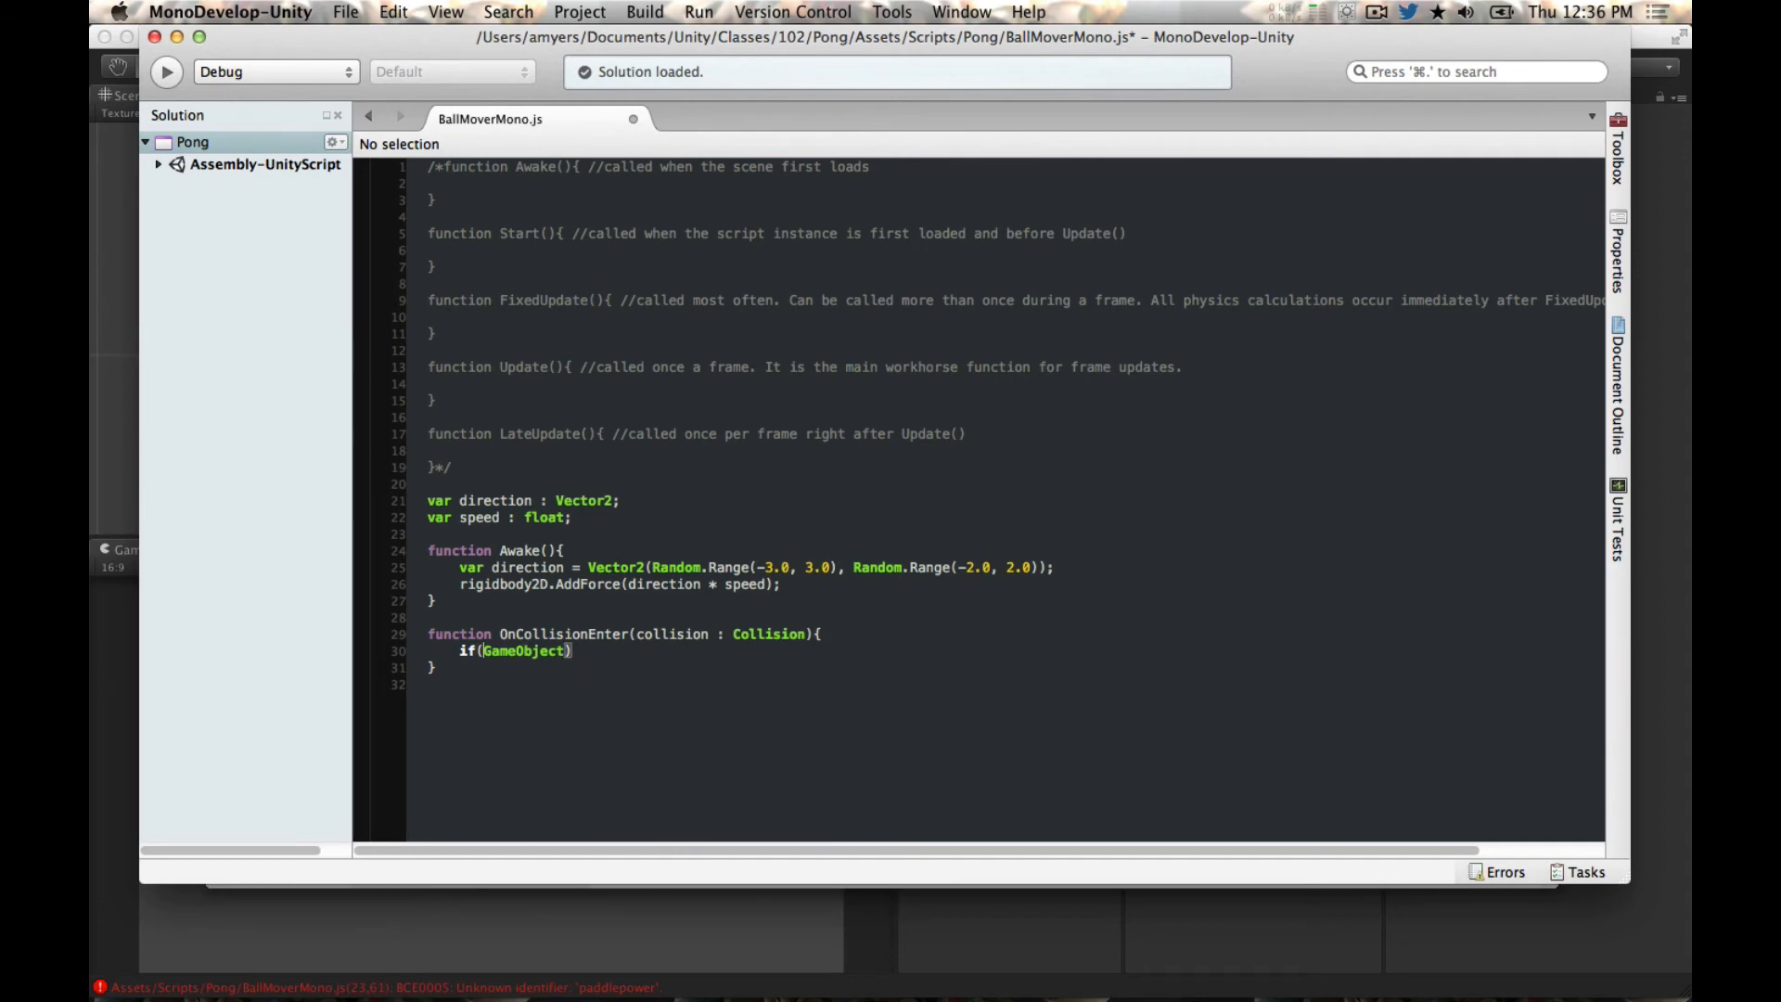
Step: Change the condition to 'gameObject.tag == "Paddle"' and open the if block with curly braces
key("Right")
key("BackSpace")
type("g")
key("alt+Right")
type(".tag")
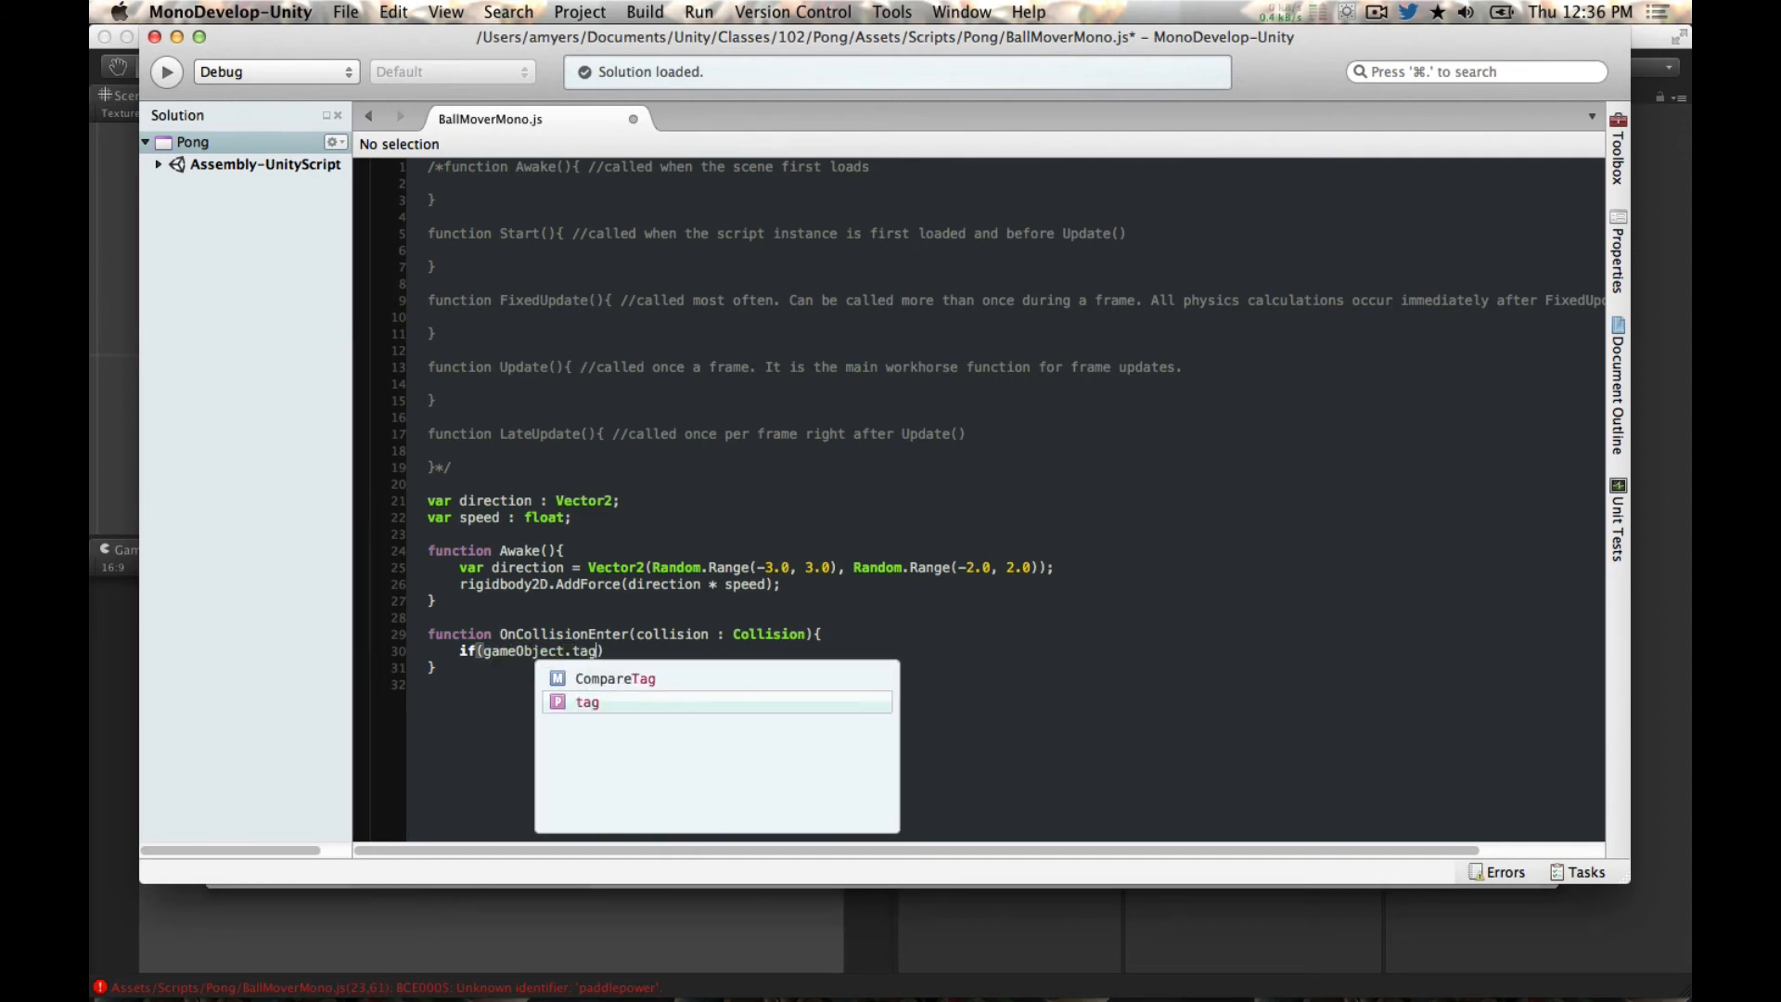
type(" ==")
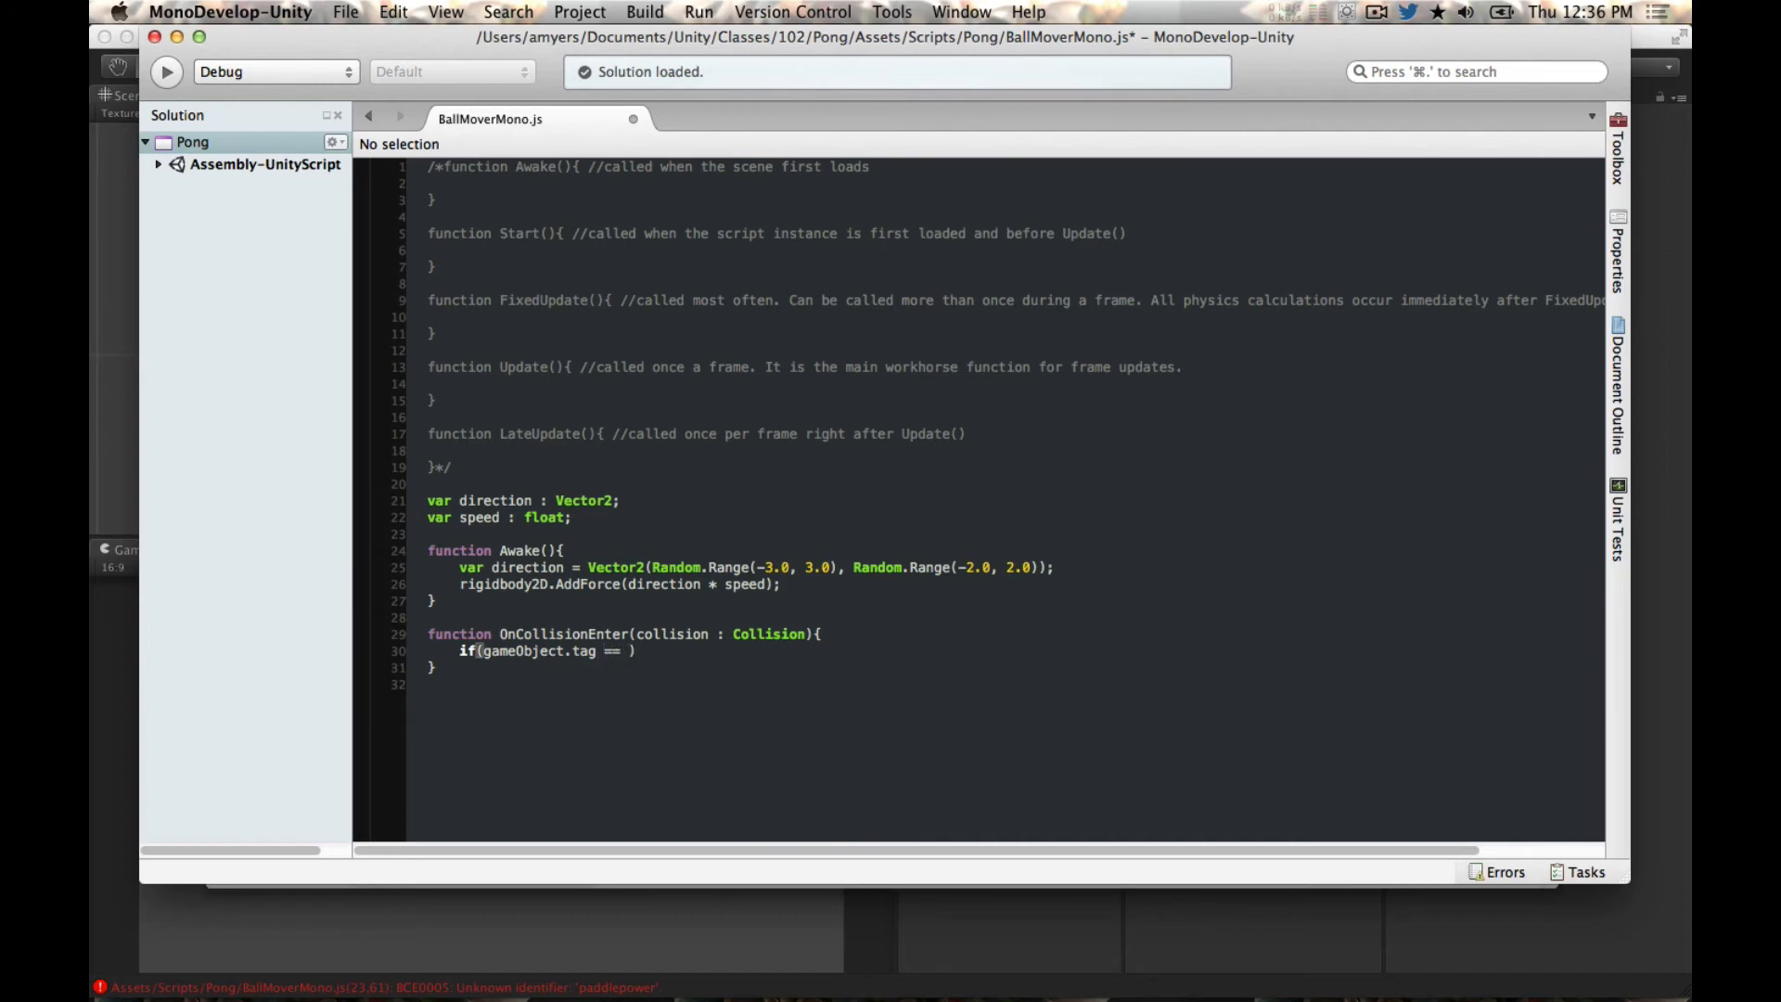
type("\"Paddle\"){")
key("Return")
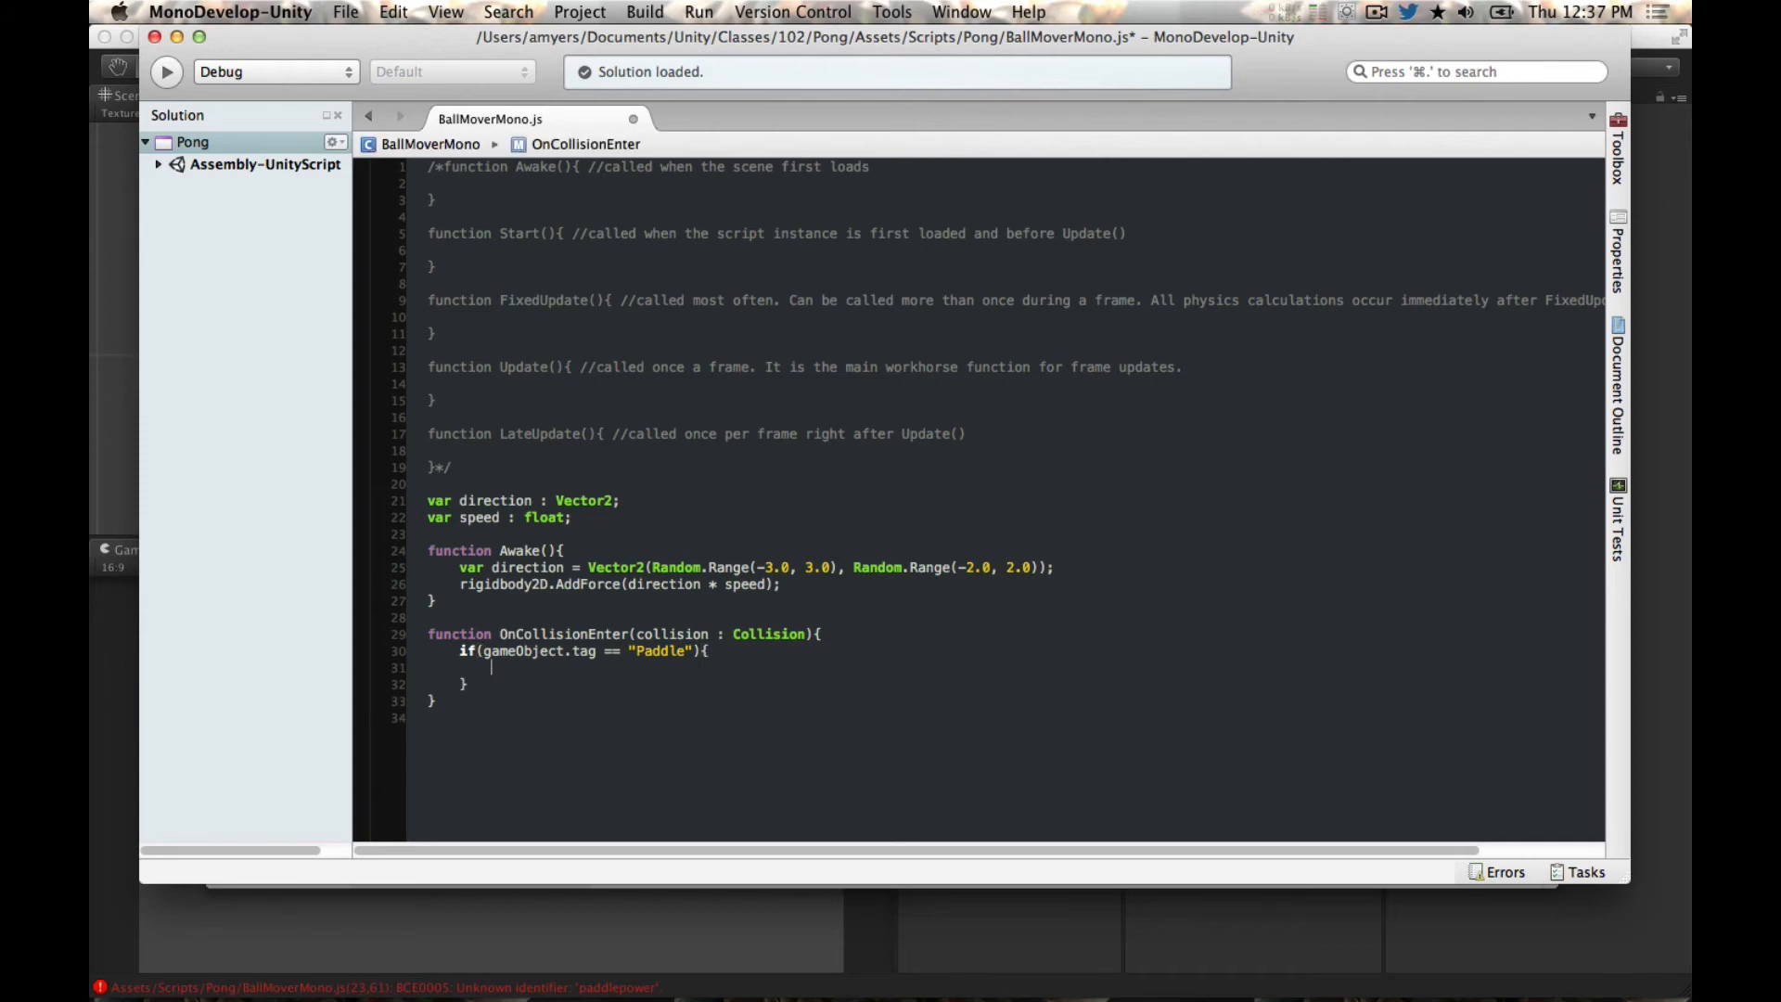
Step: Begin a "rigidbody2D.AddForce(" call inside the Paddle if block
type("rigidbody2D")
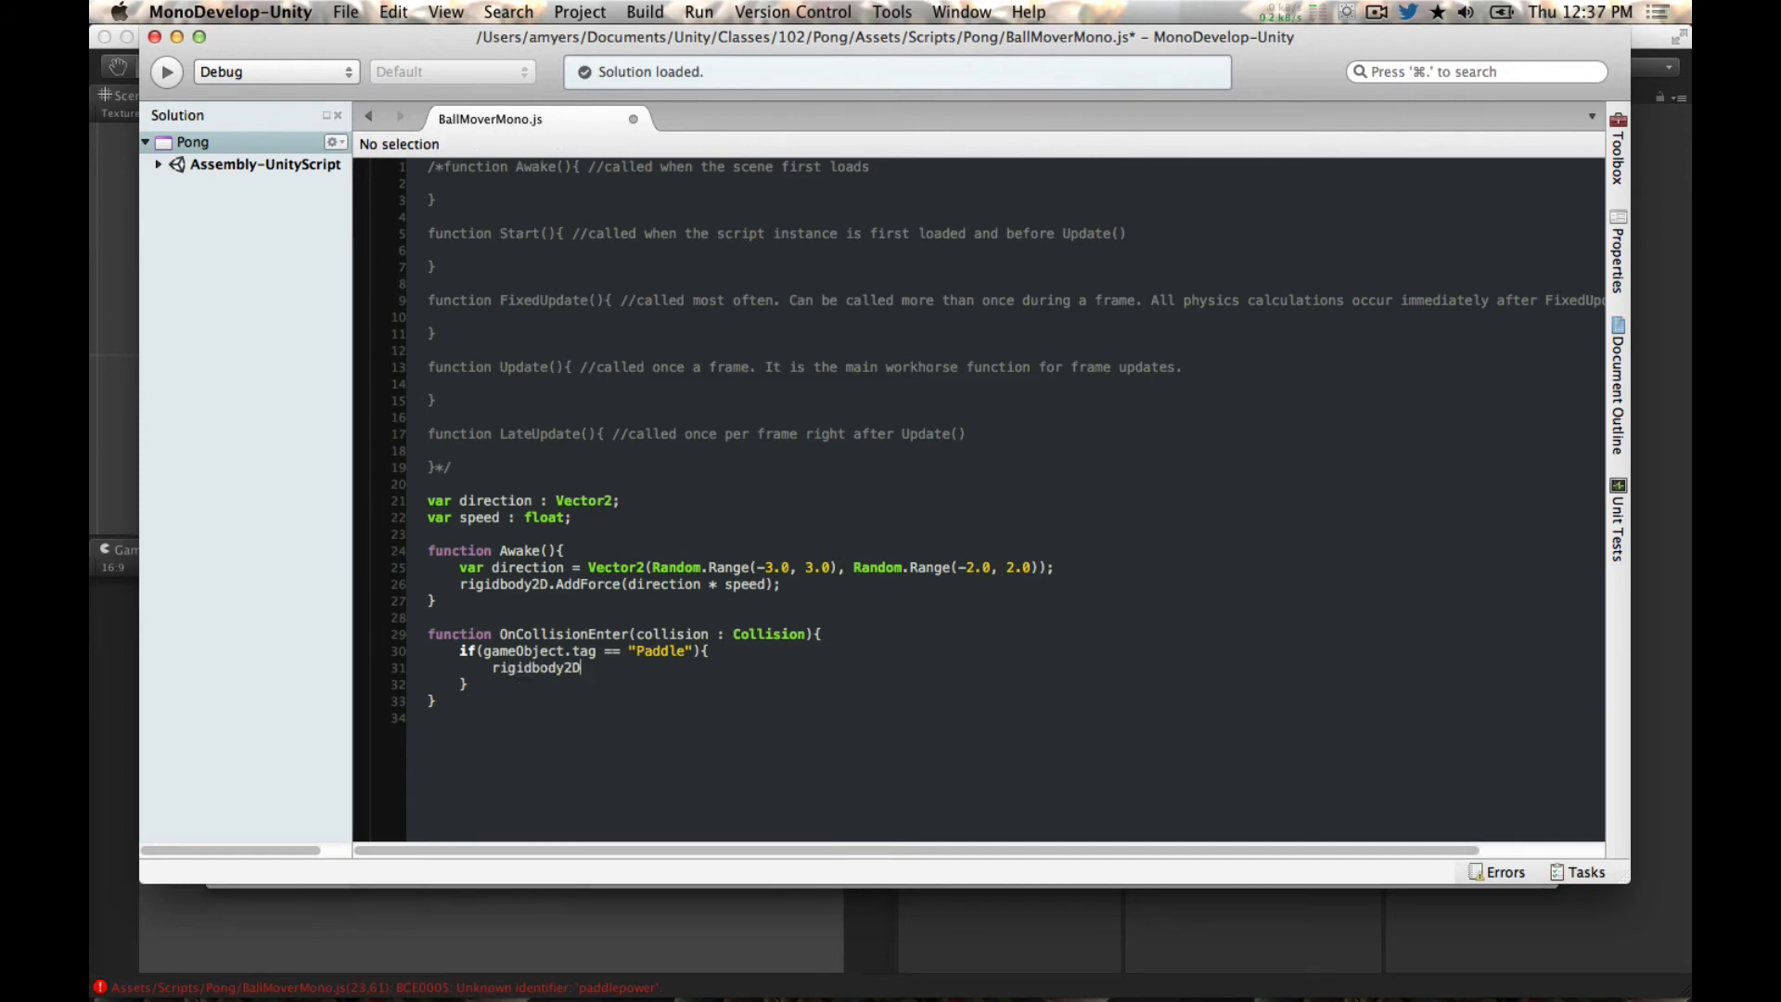
type(".AddF")
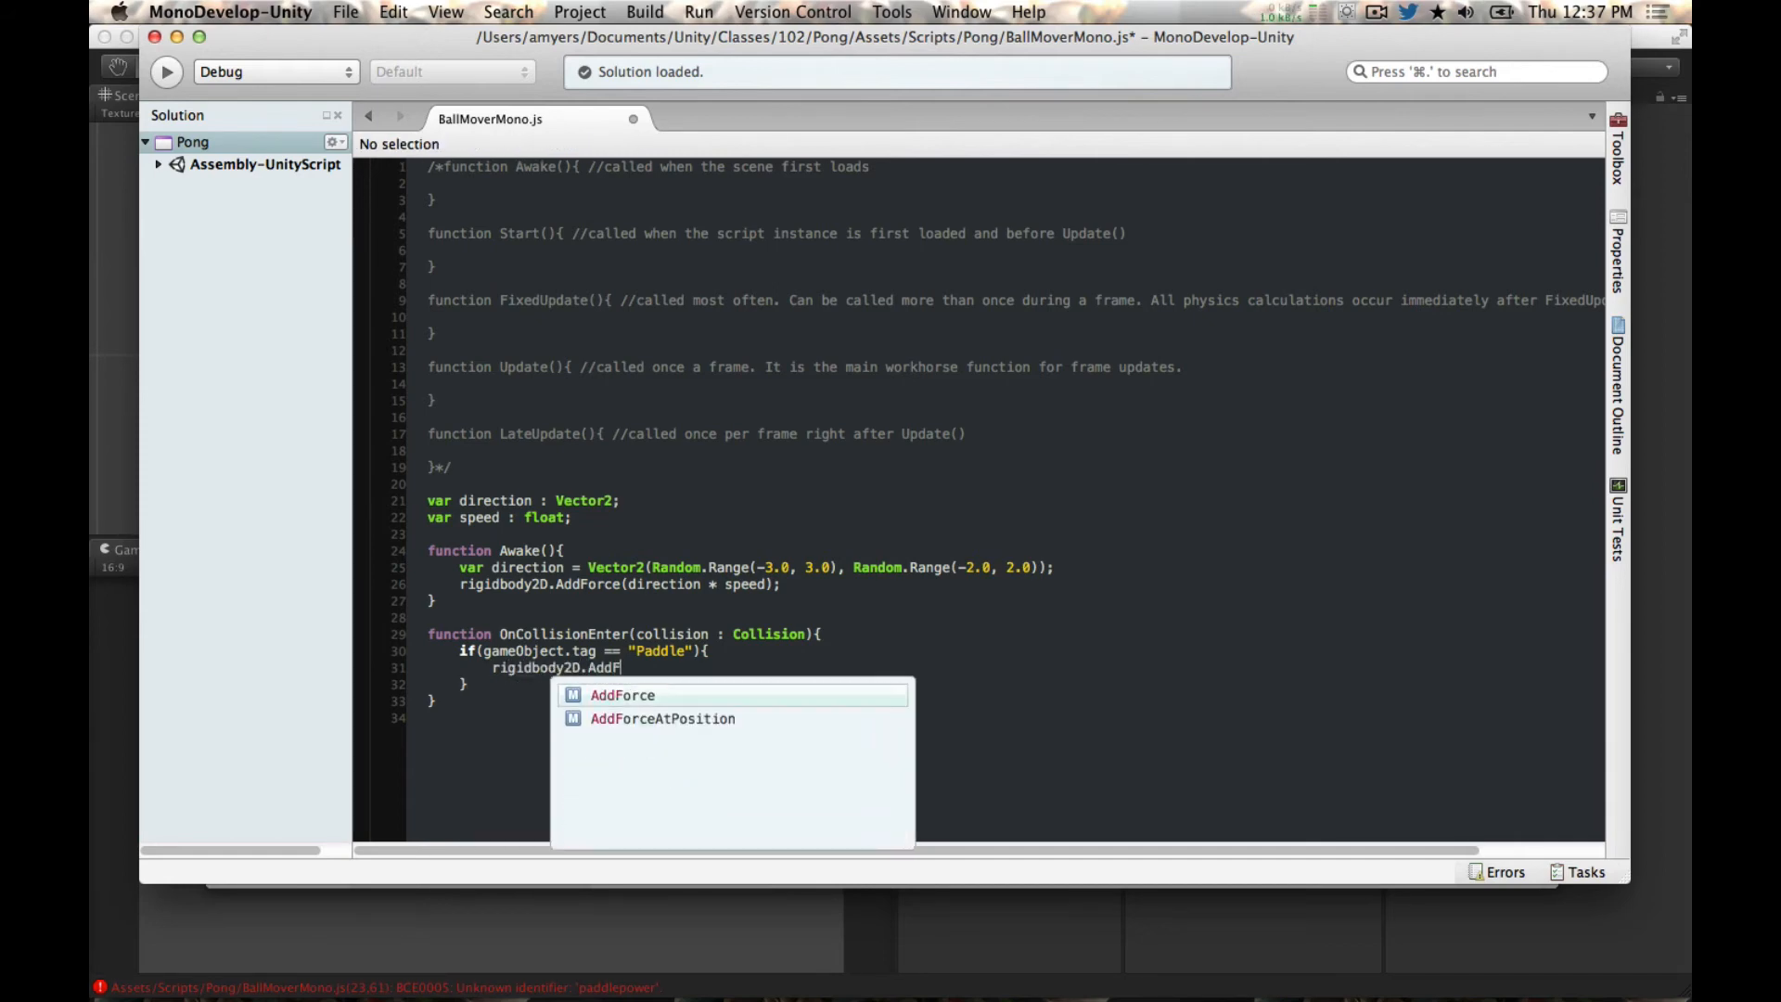
type("orce(")
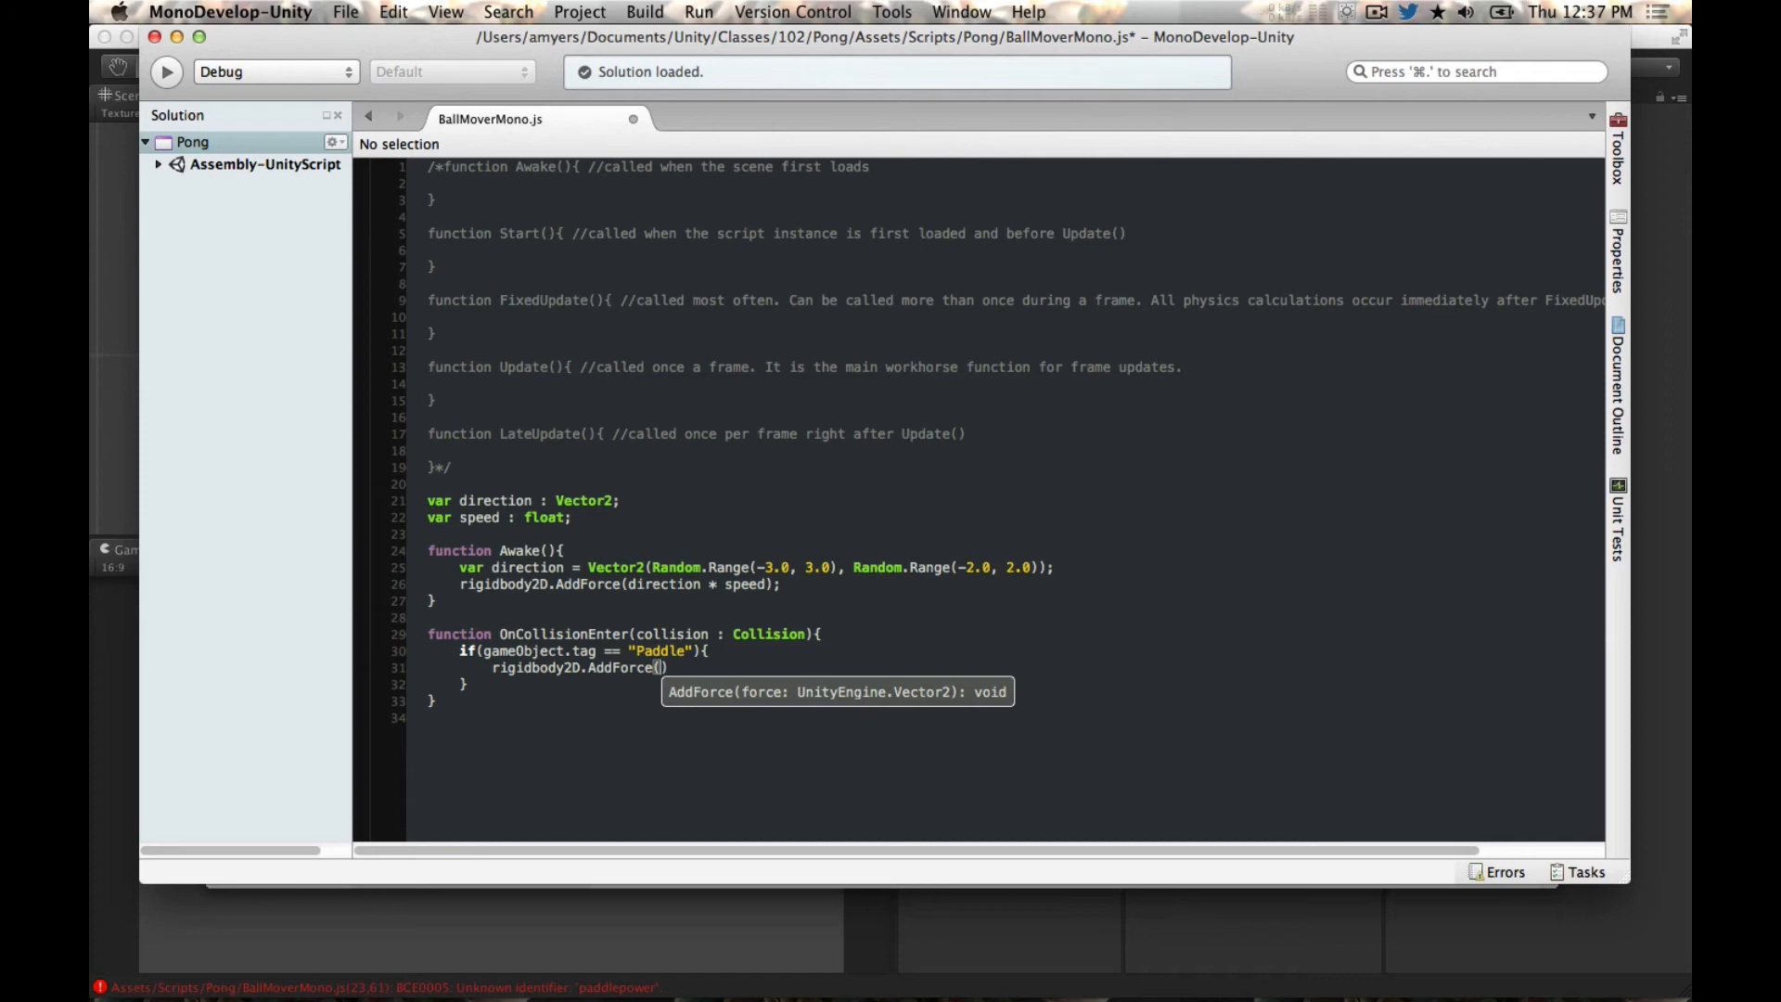
Step: Pass rigidbody2D.velocity, with a lowercase r, as the argument of the AddForce call inside the Paddle condition
type("rigi")
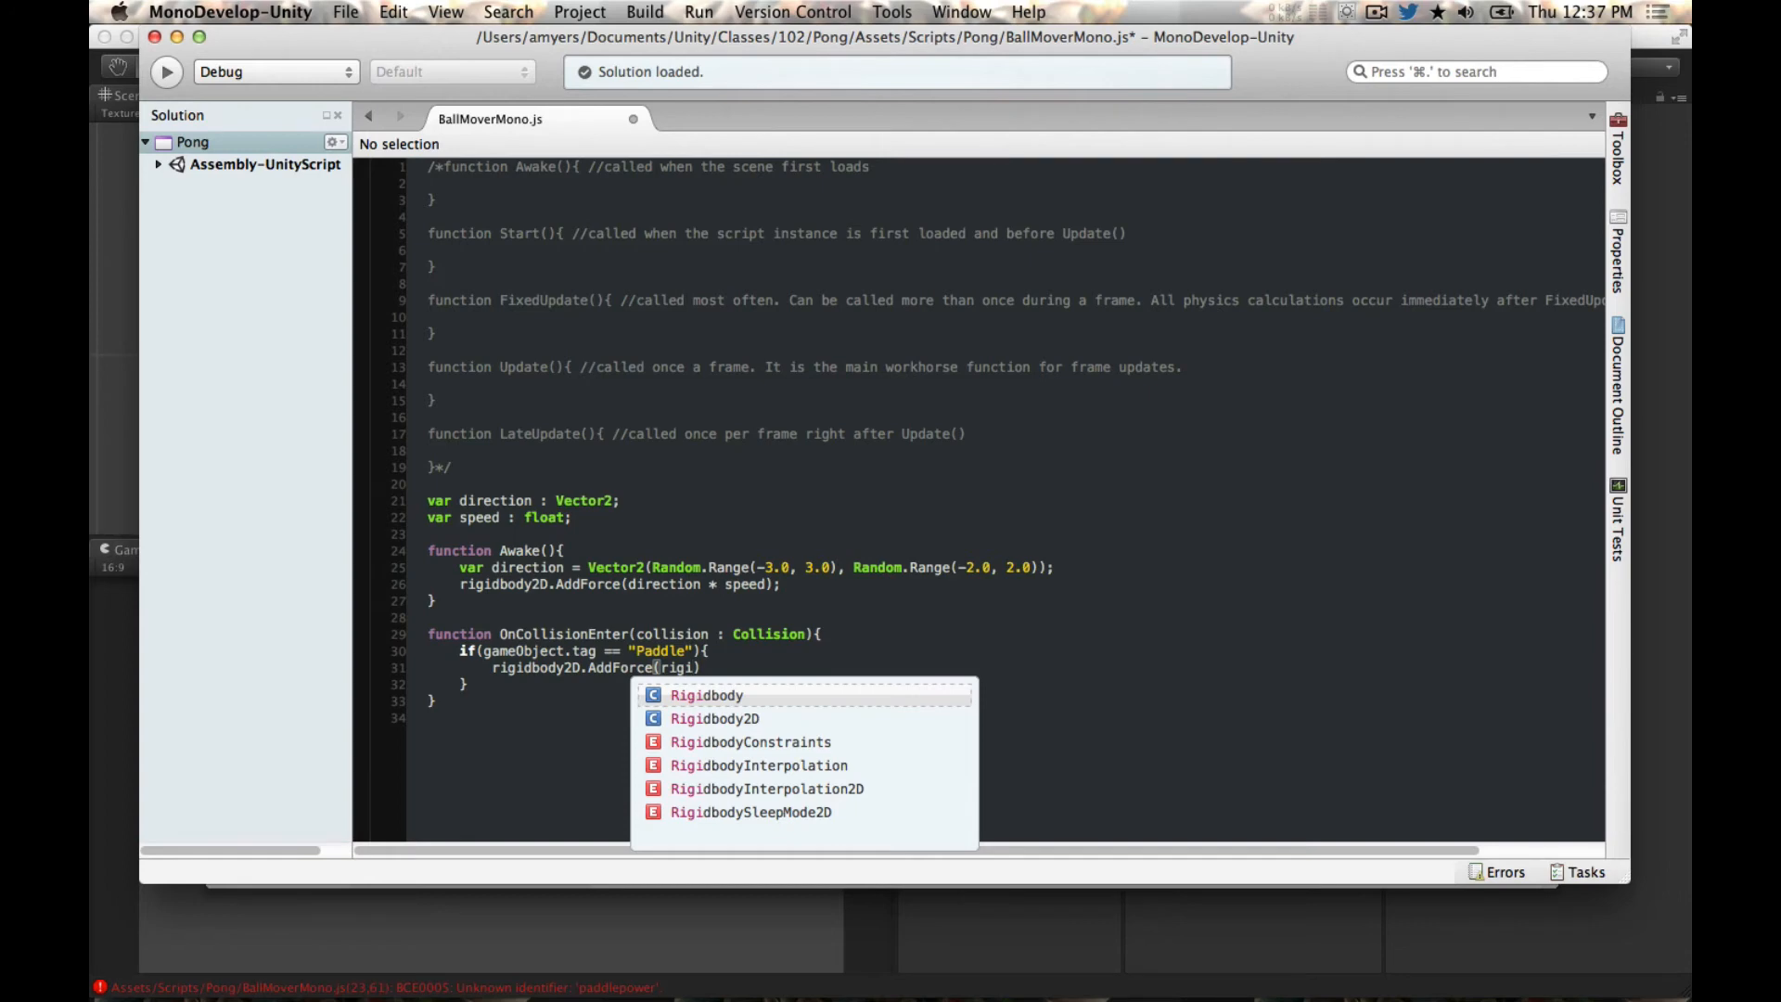
type("dbody")
key("Down")
key("Return")
type(".velocity")
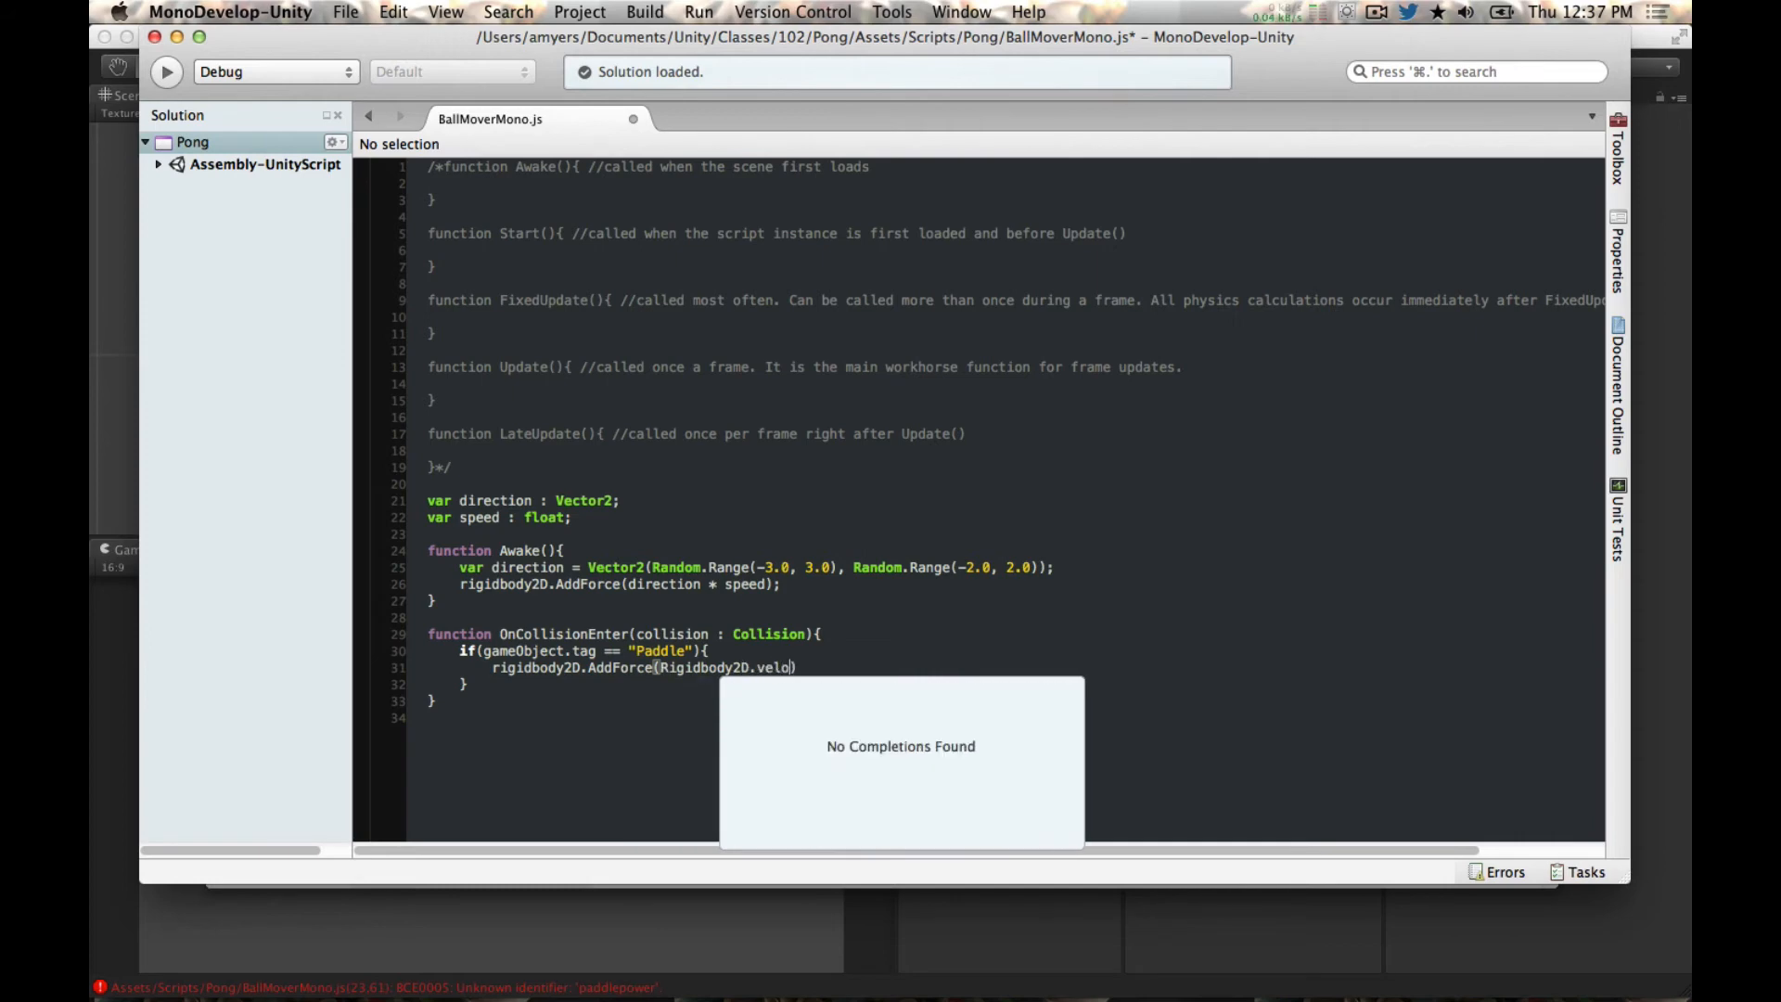
key("alt+Left")
key("alt+Left")
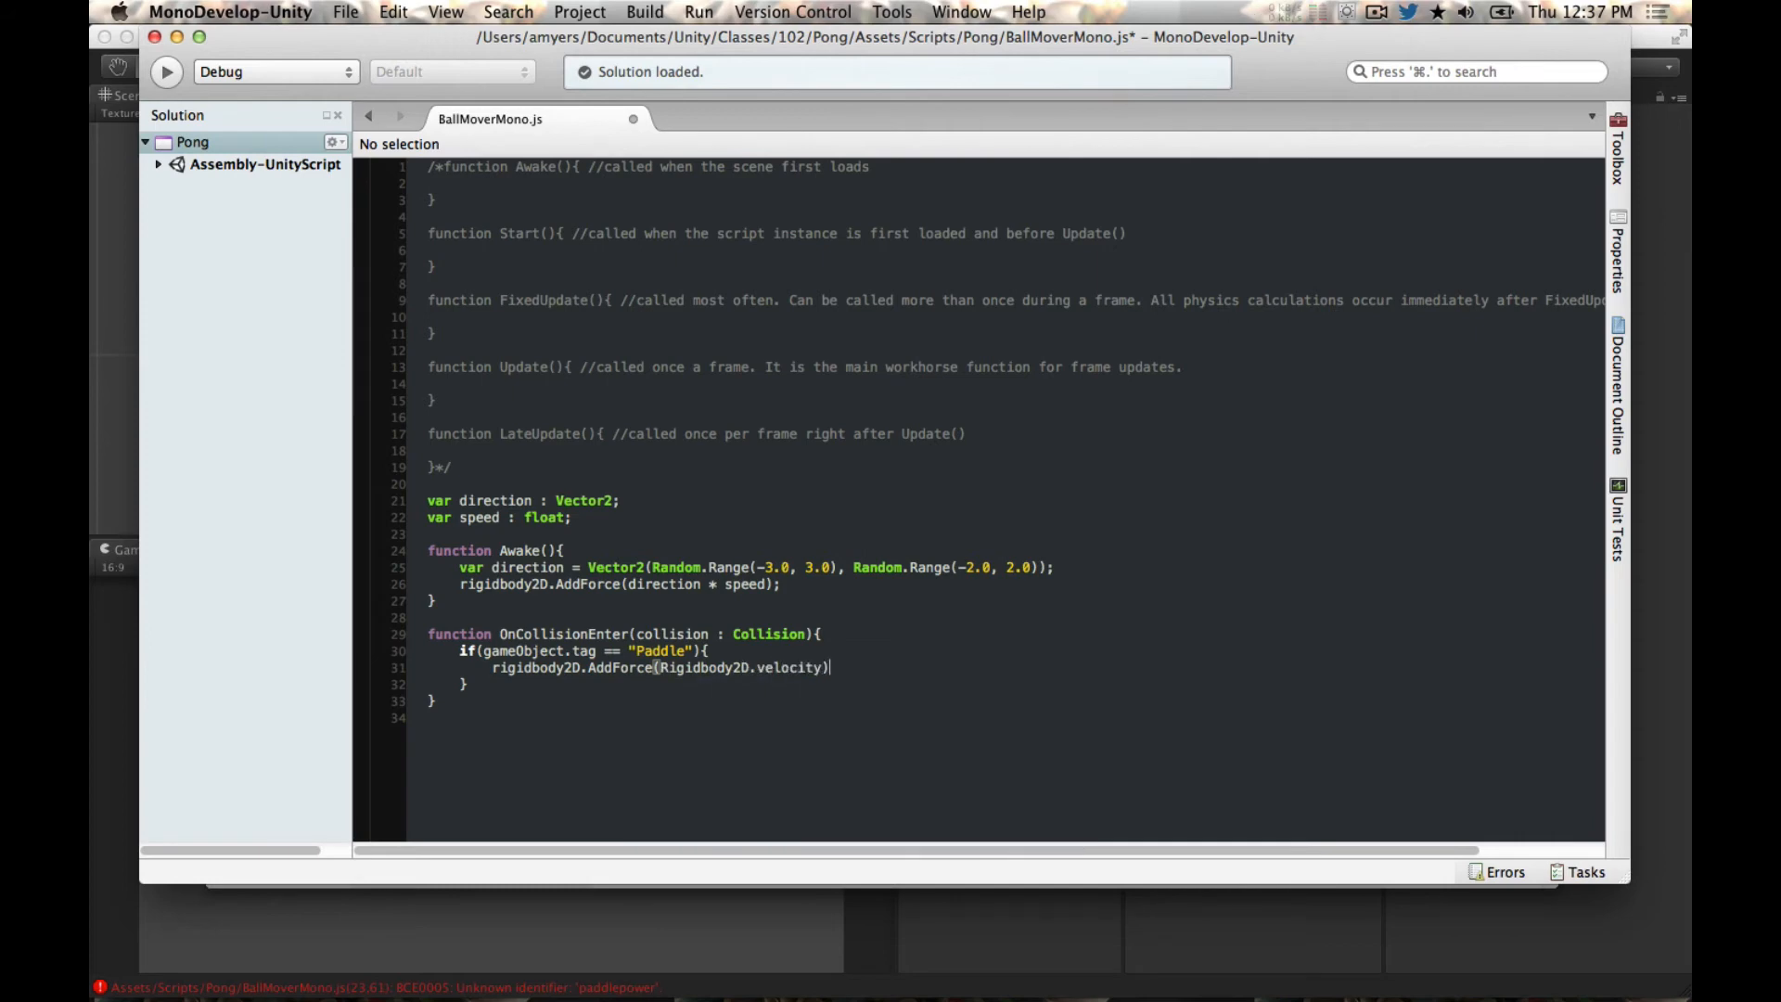
key("Delete")
type("r")
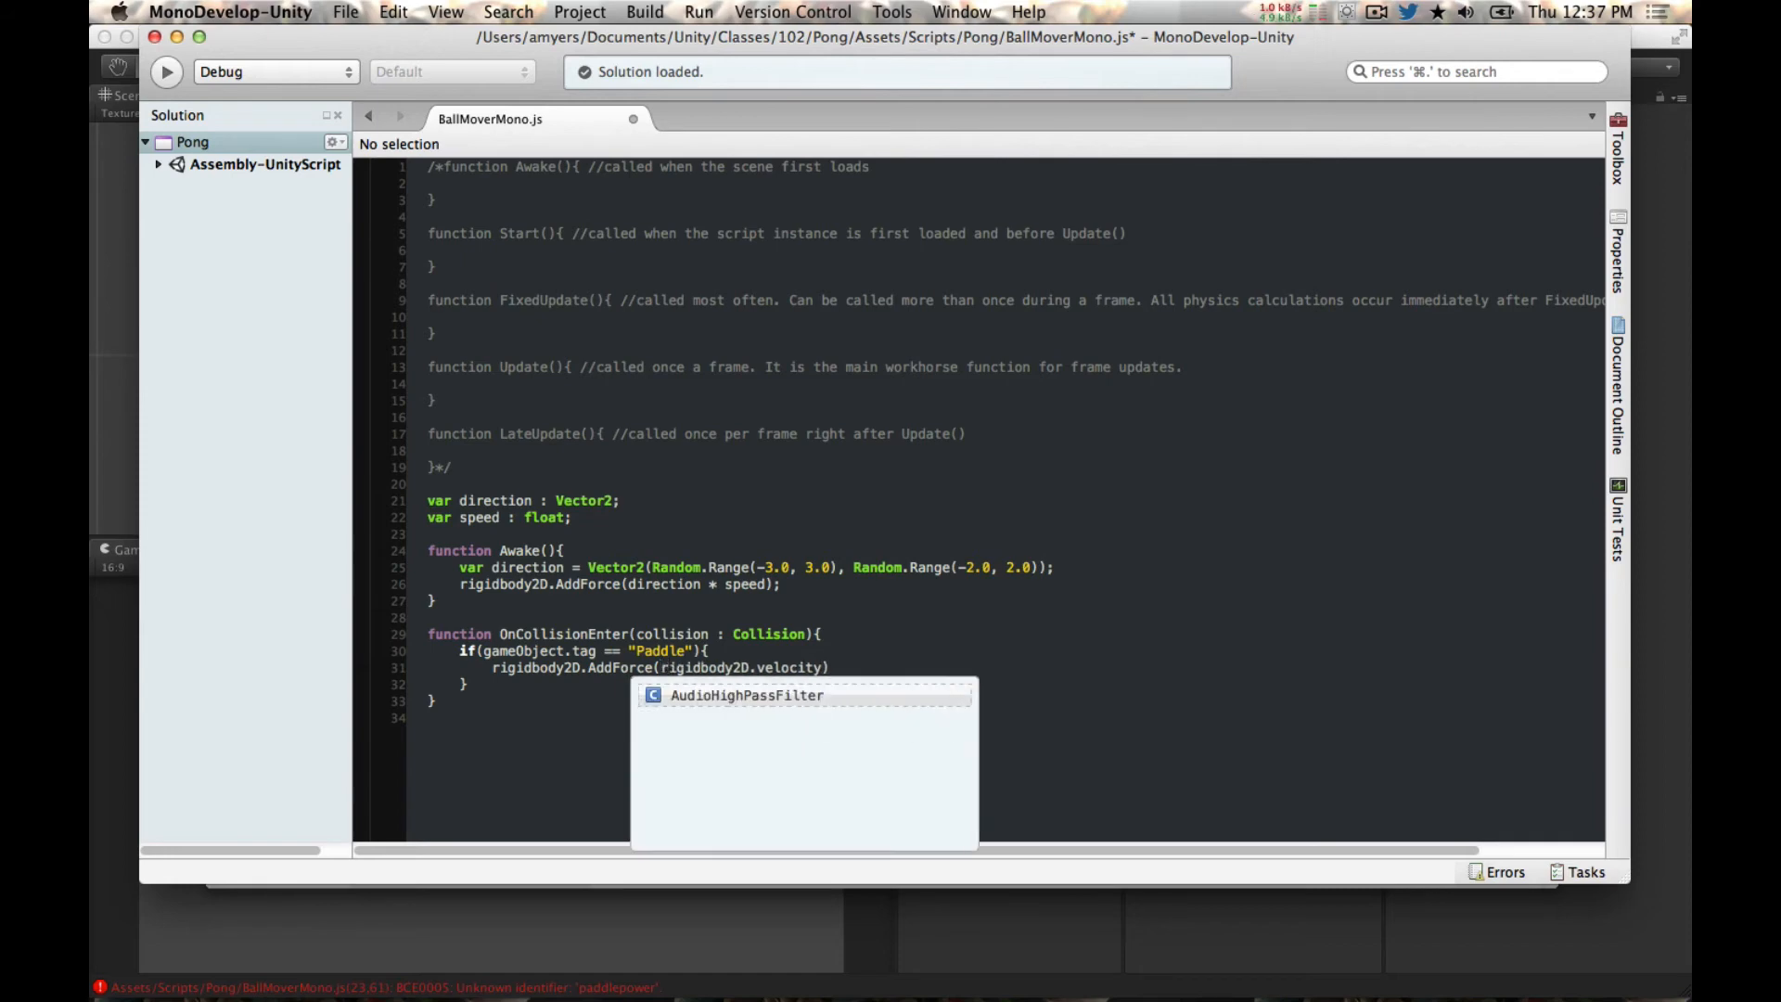
key("Escape")
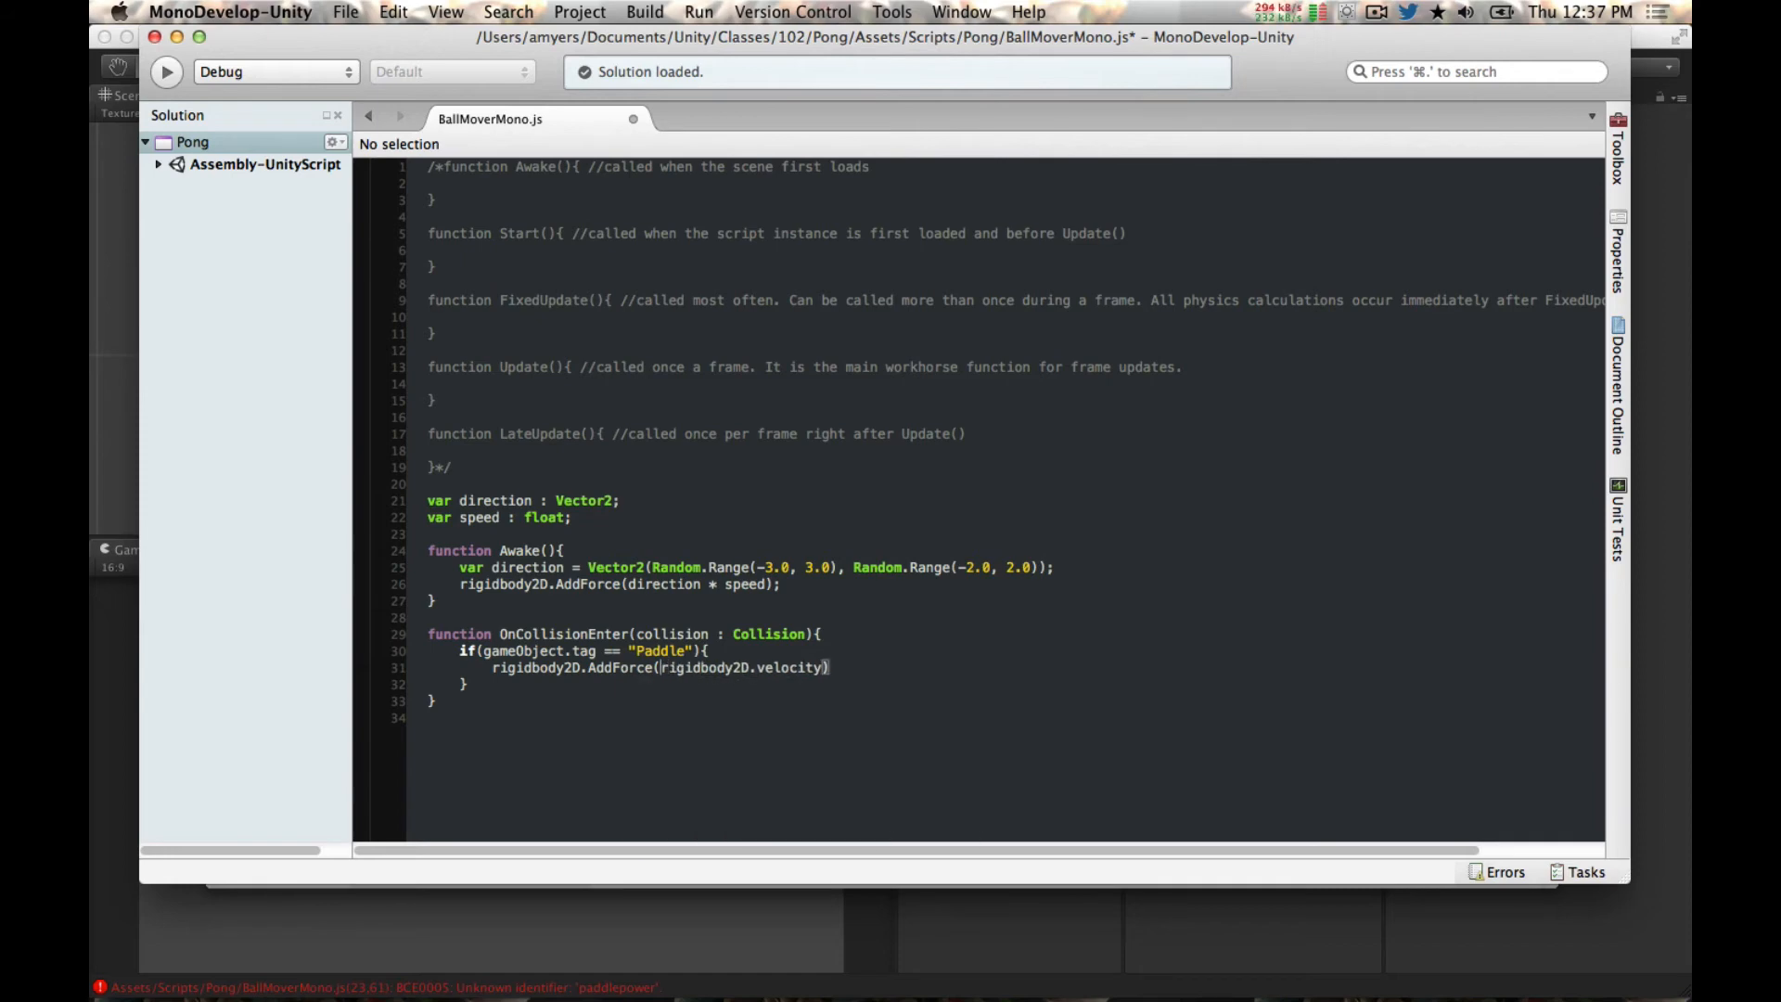
Step: Multiply the velocity in the Paddle AddForce call by paddlepower and end the statement with a semicolon
key("alt+Right")
key("alt+Right")
type("* ")
type("paddlepos")
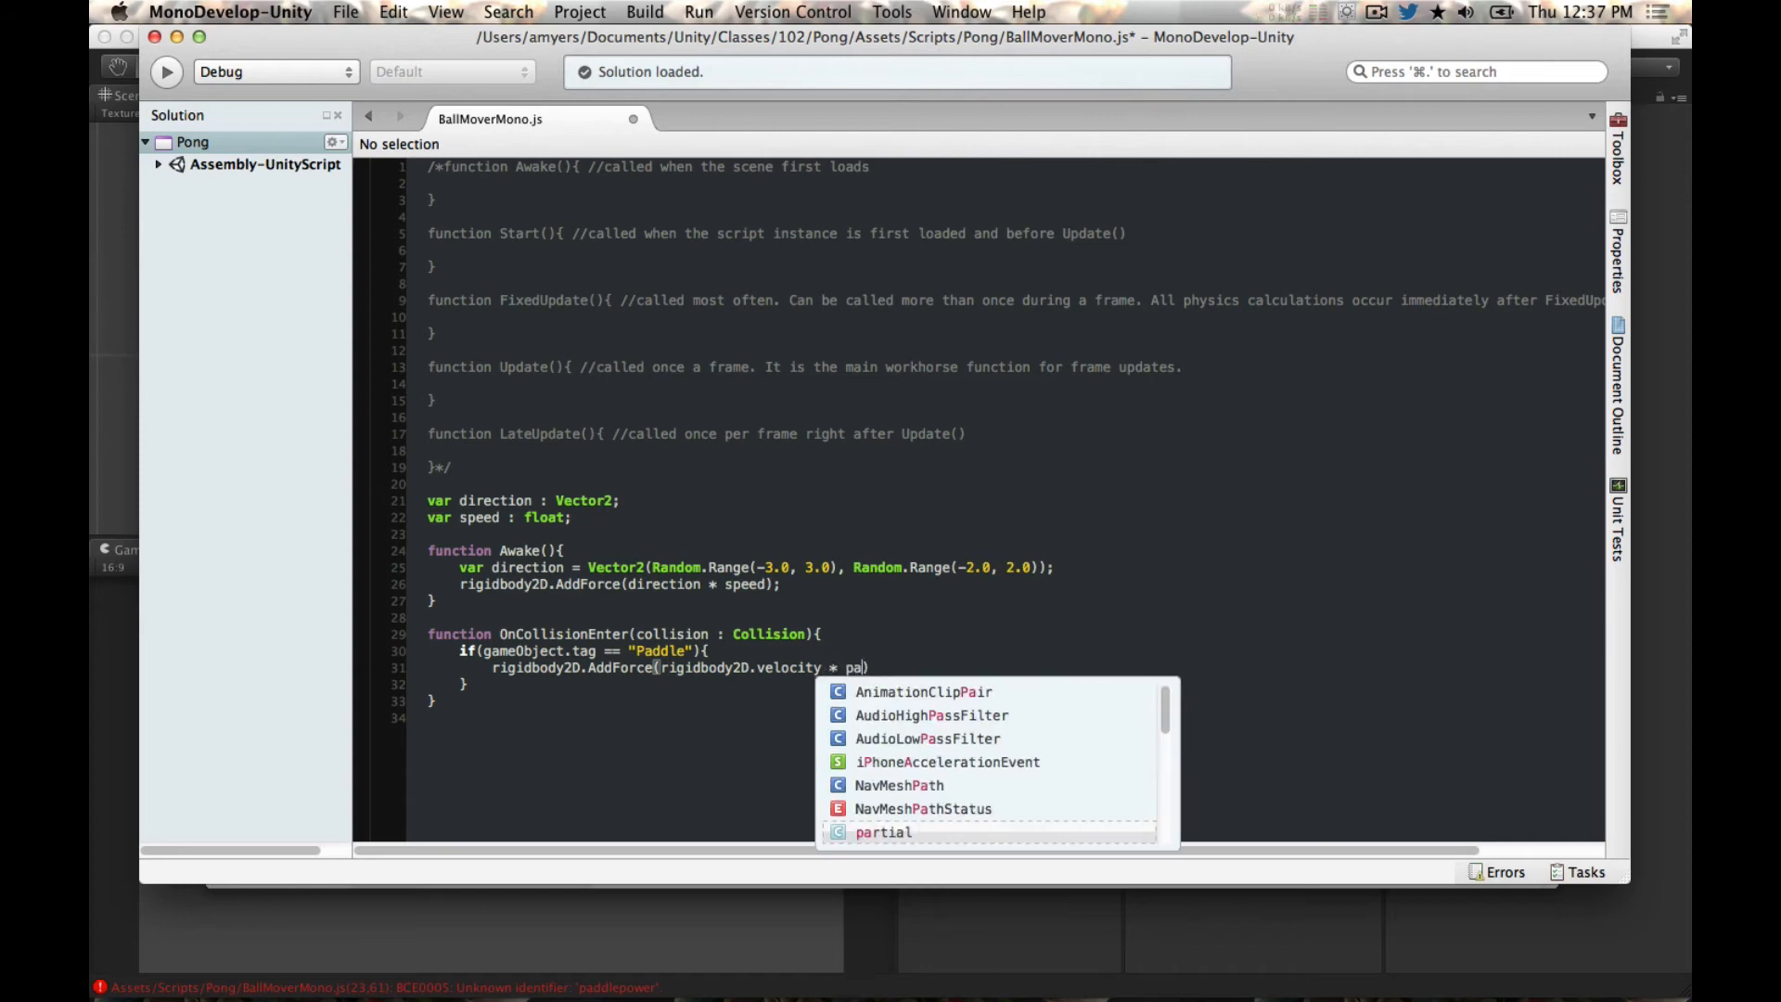
type("er")
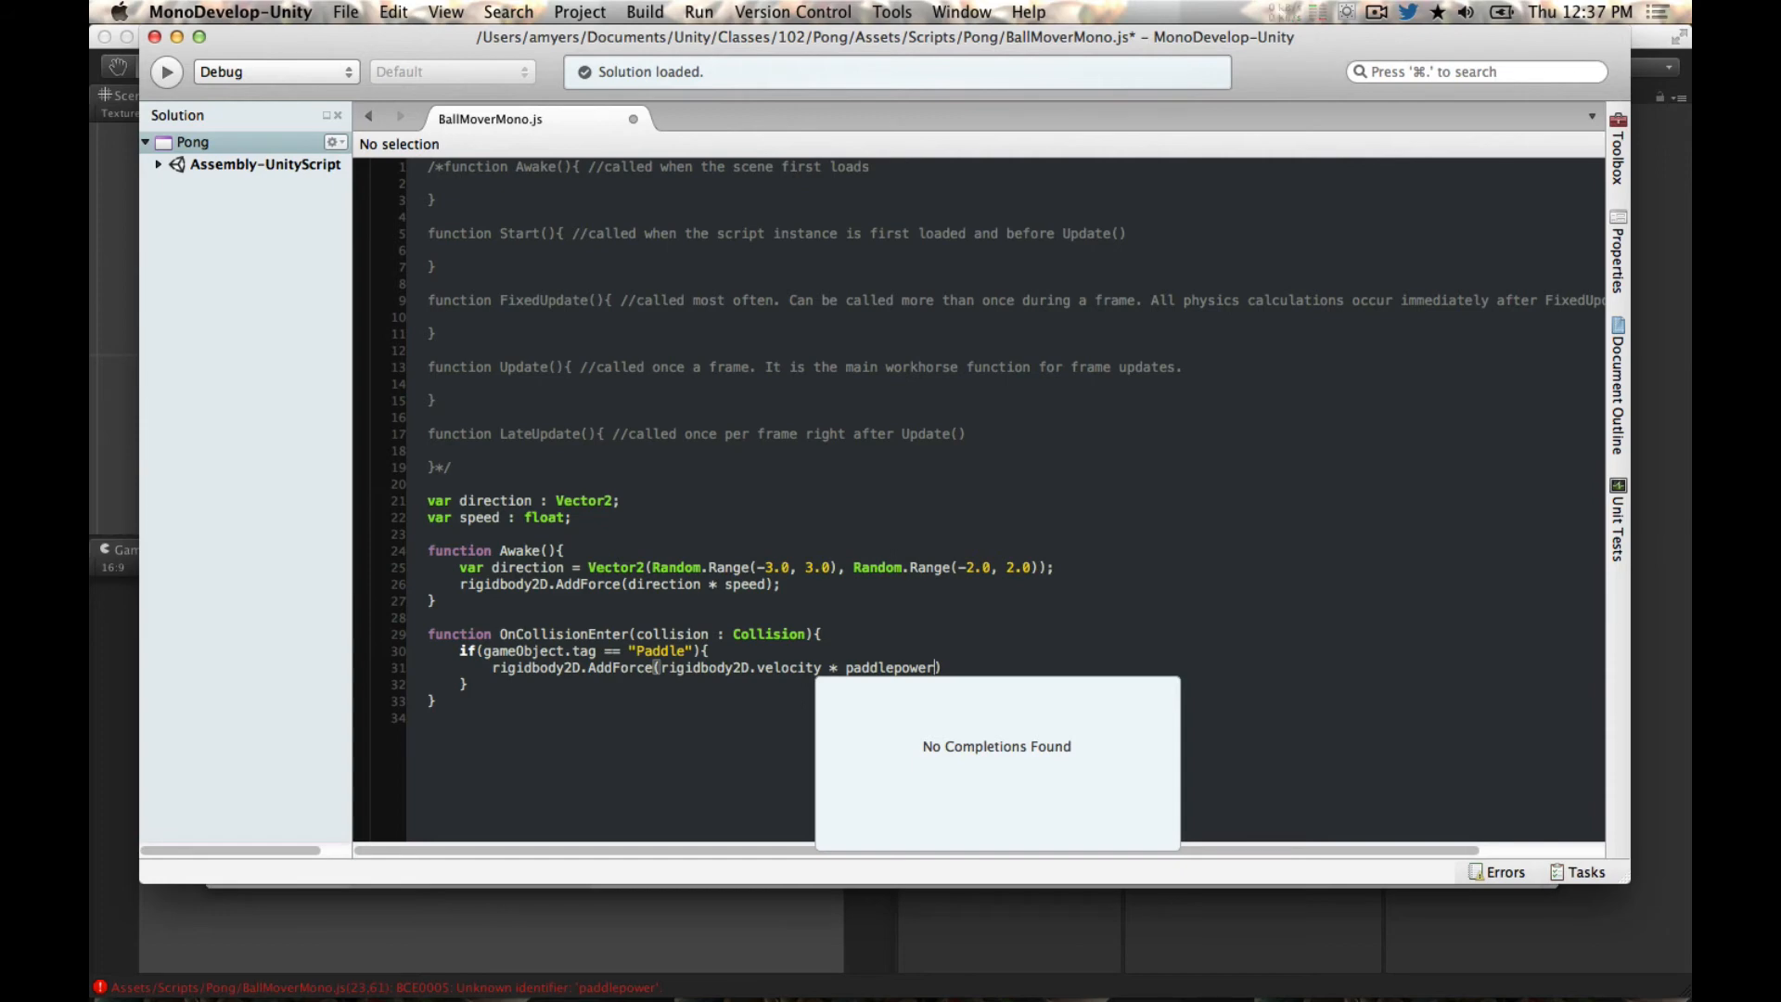
key("Escape")
key("Right")
type(";")
Step: Declare a paddlepower variable of type float on a new line below the speed variable
key("Up")
key("Up")
key("Up")
key("Up")
key("Up")
key("Up")
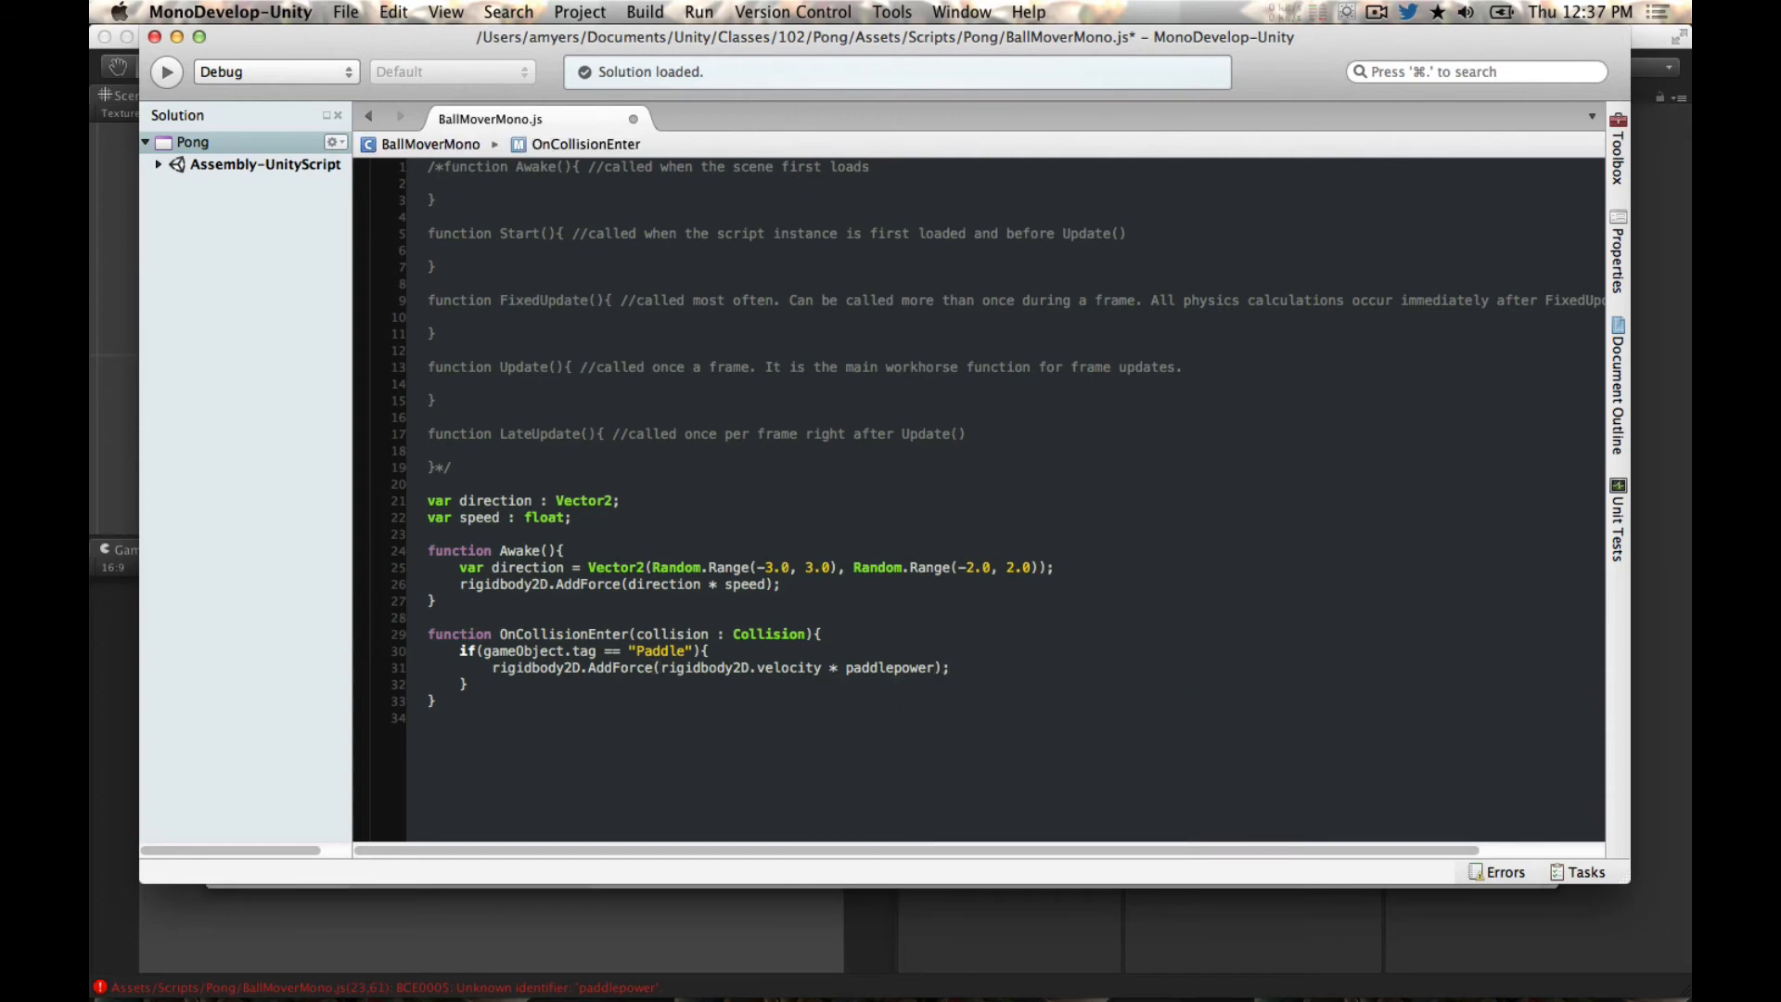
key("Up")
key("Up")
key("Return")
key("Up")
type("var pad")
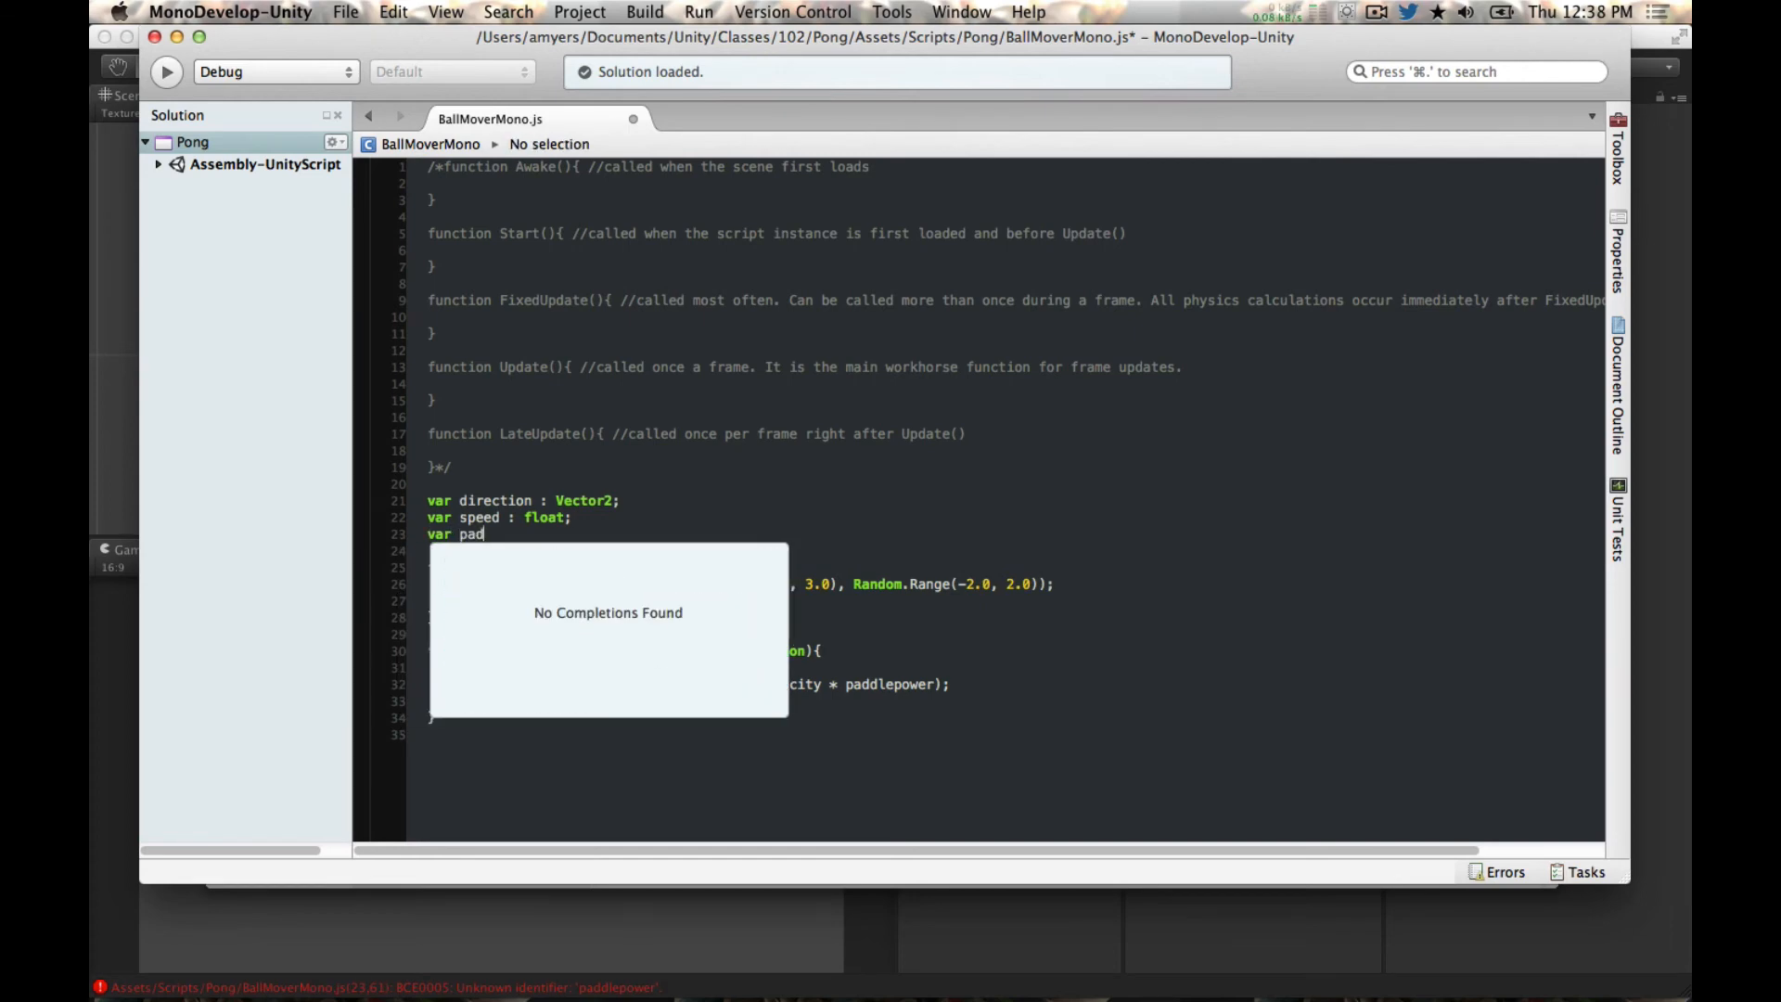
type("dlepower : ")
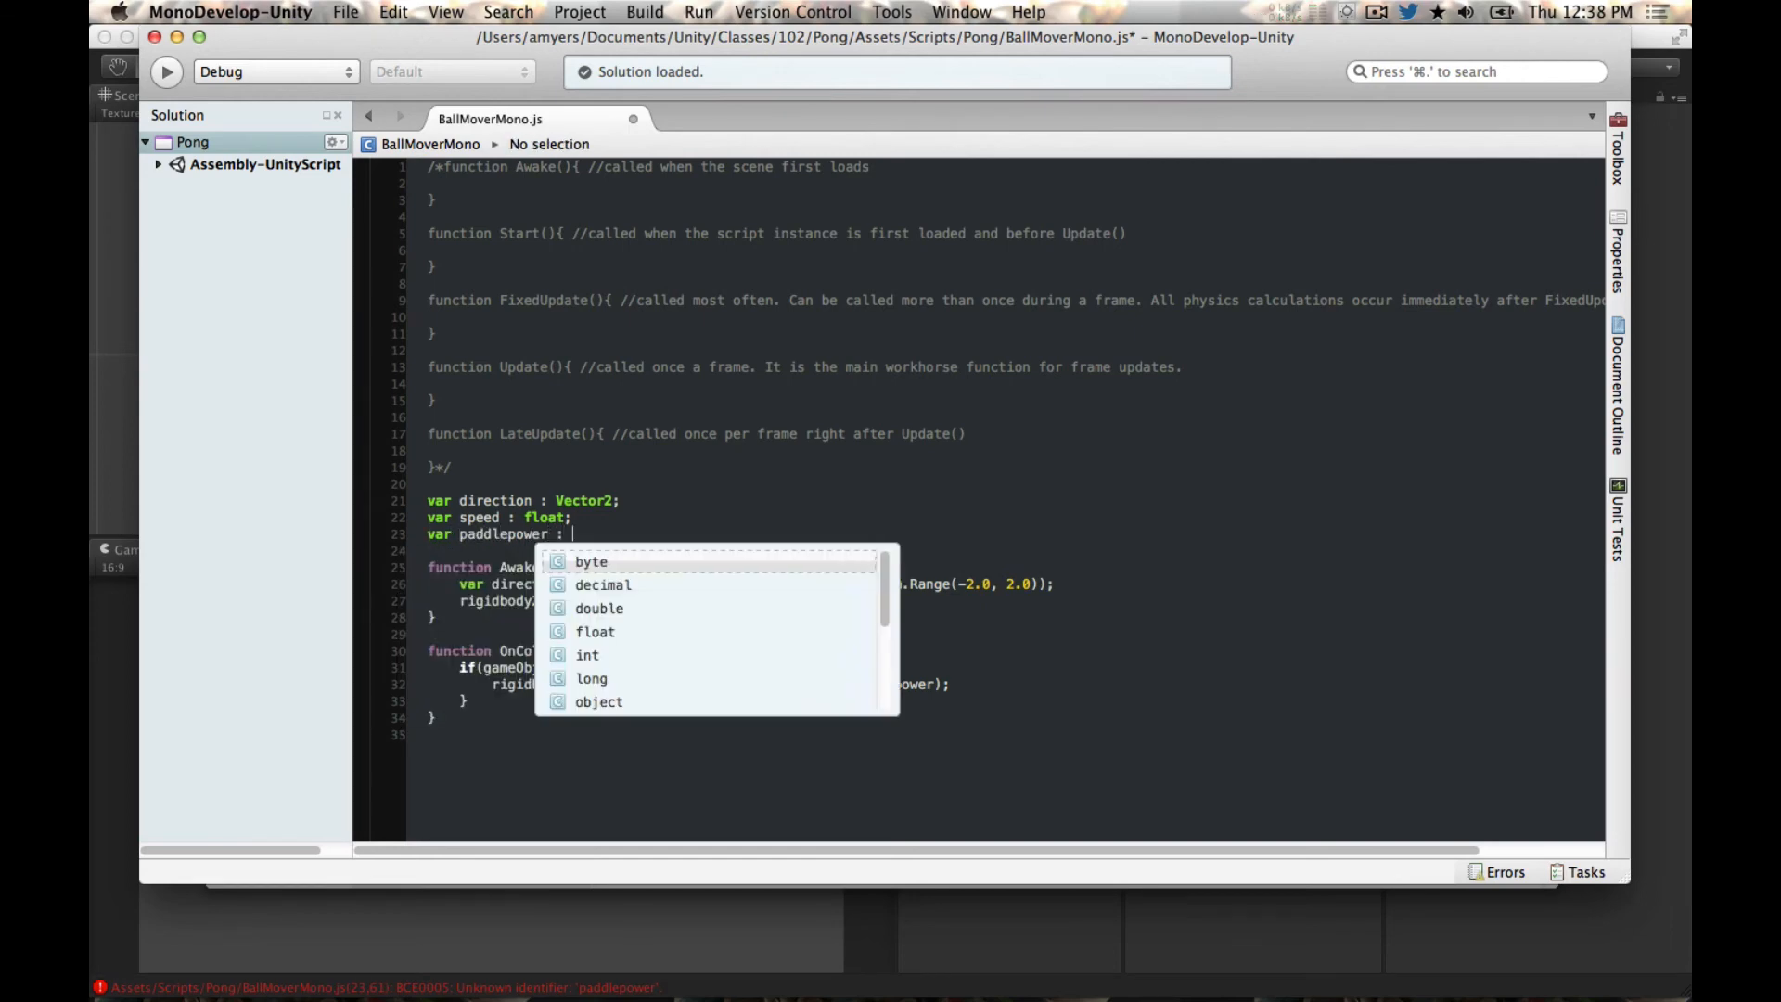
type("float;")
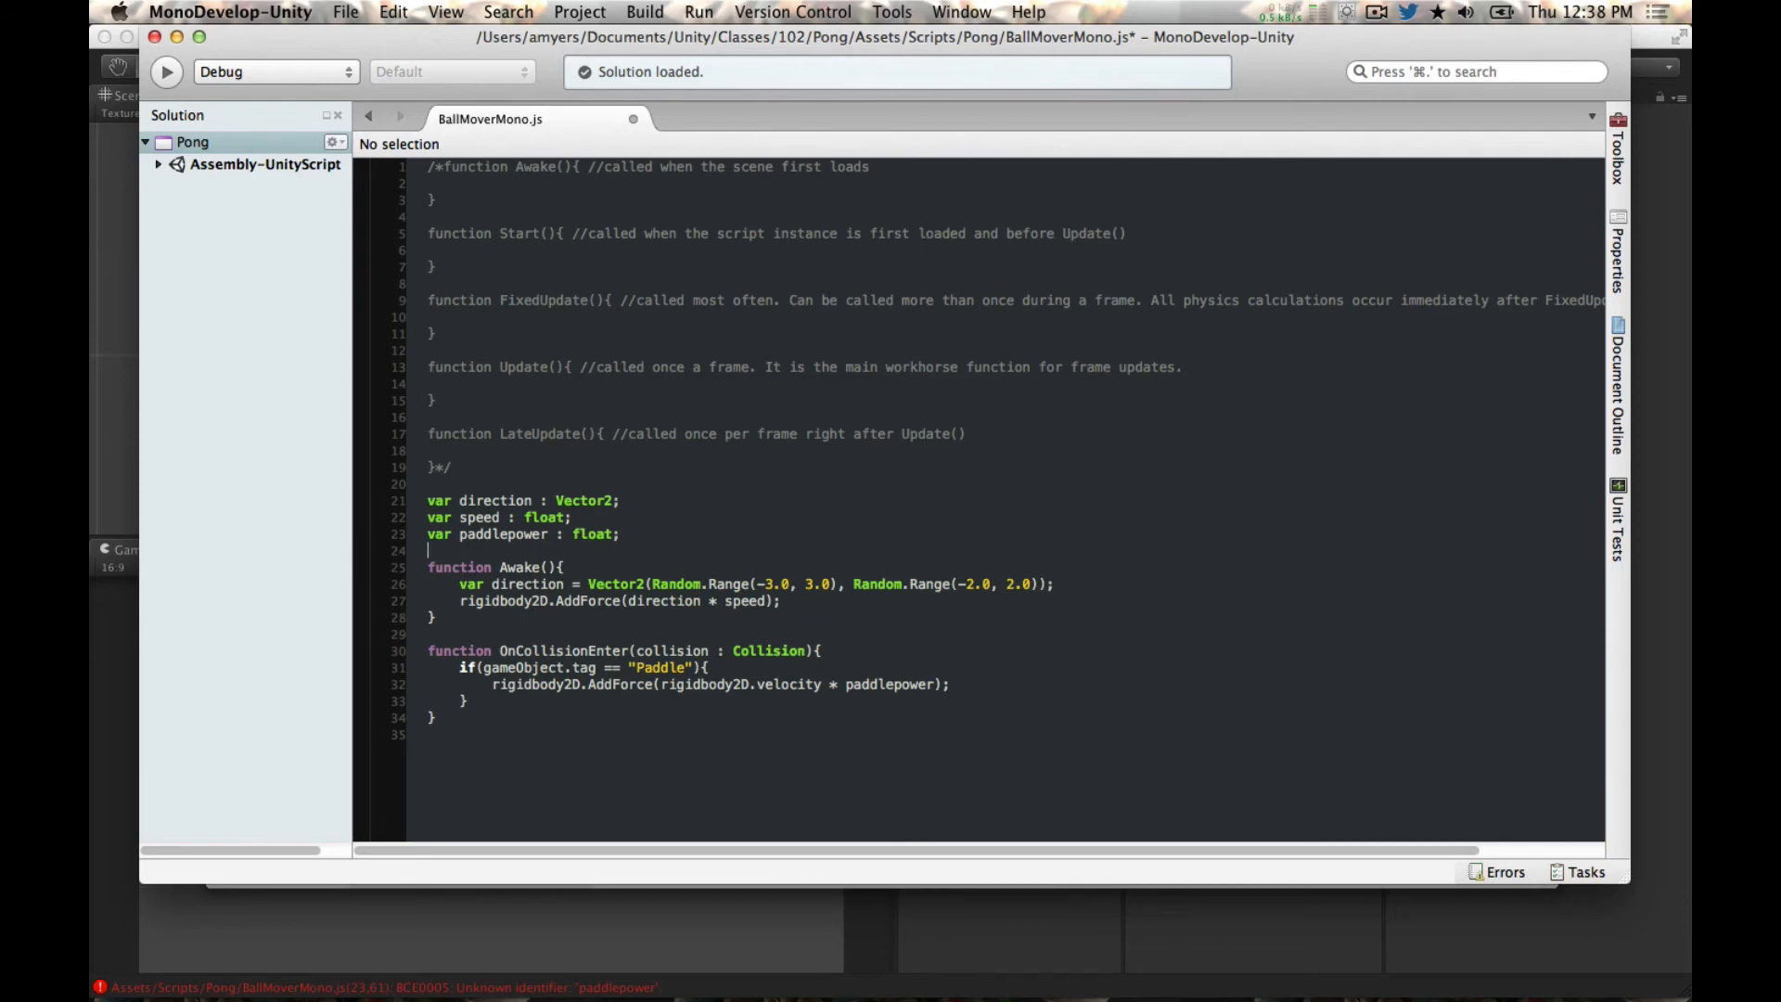
Step: Add an else block with an indented empty line after the Paddle if block in OnCollisionEnter
key("Down")
key("Down")
key("Down")
key("Down")
key("Down")
key("Down")
key("Down")
key("Down")
key("Down")
key("Left")
key("Left")
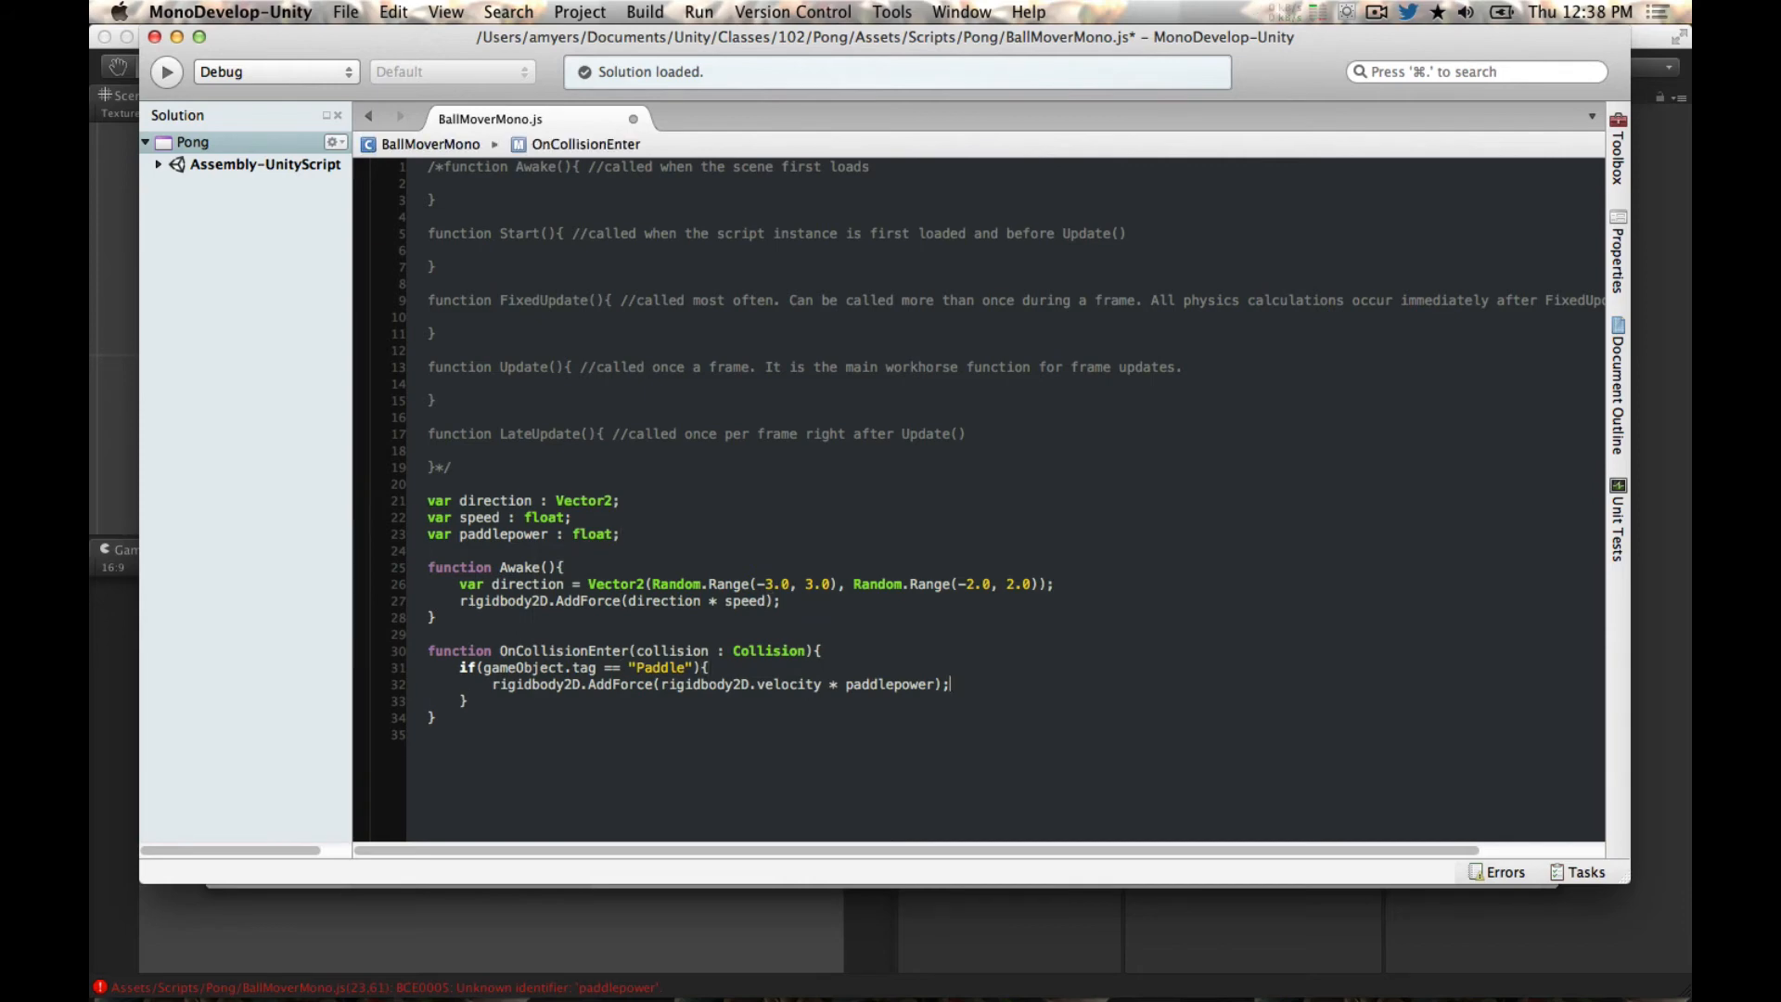
key("Down")
key("Return")
type("else")
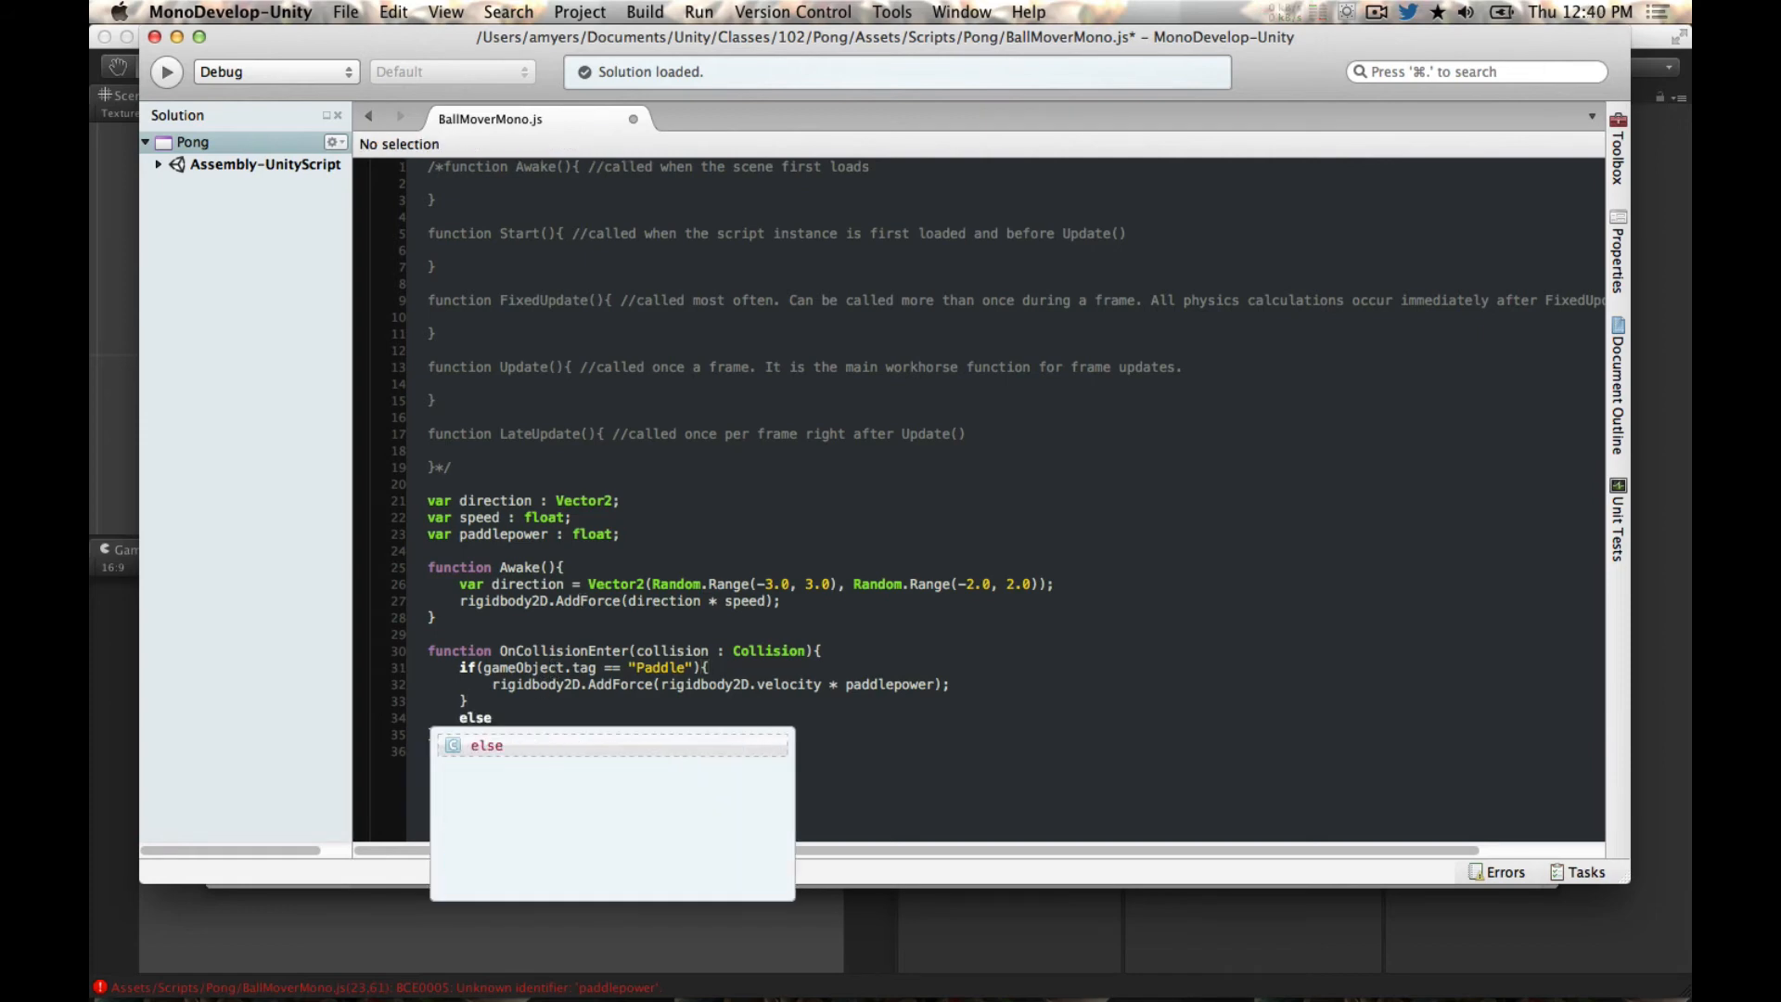
type(" {")
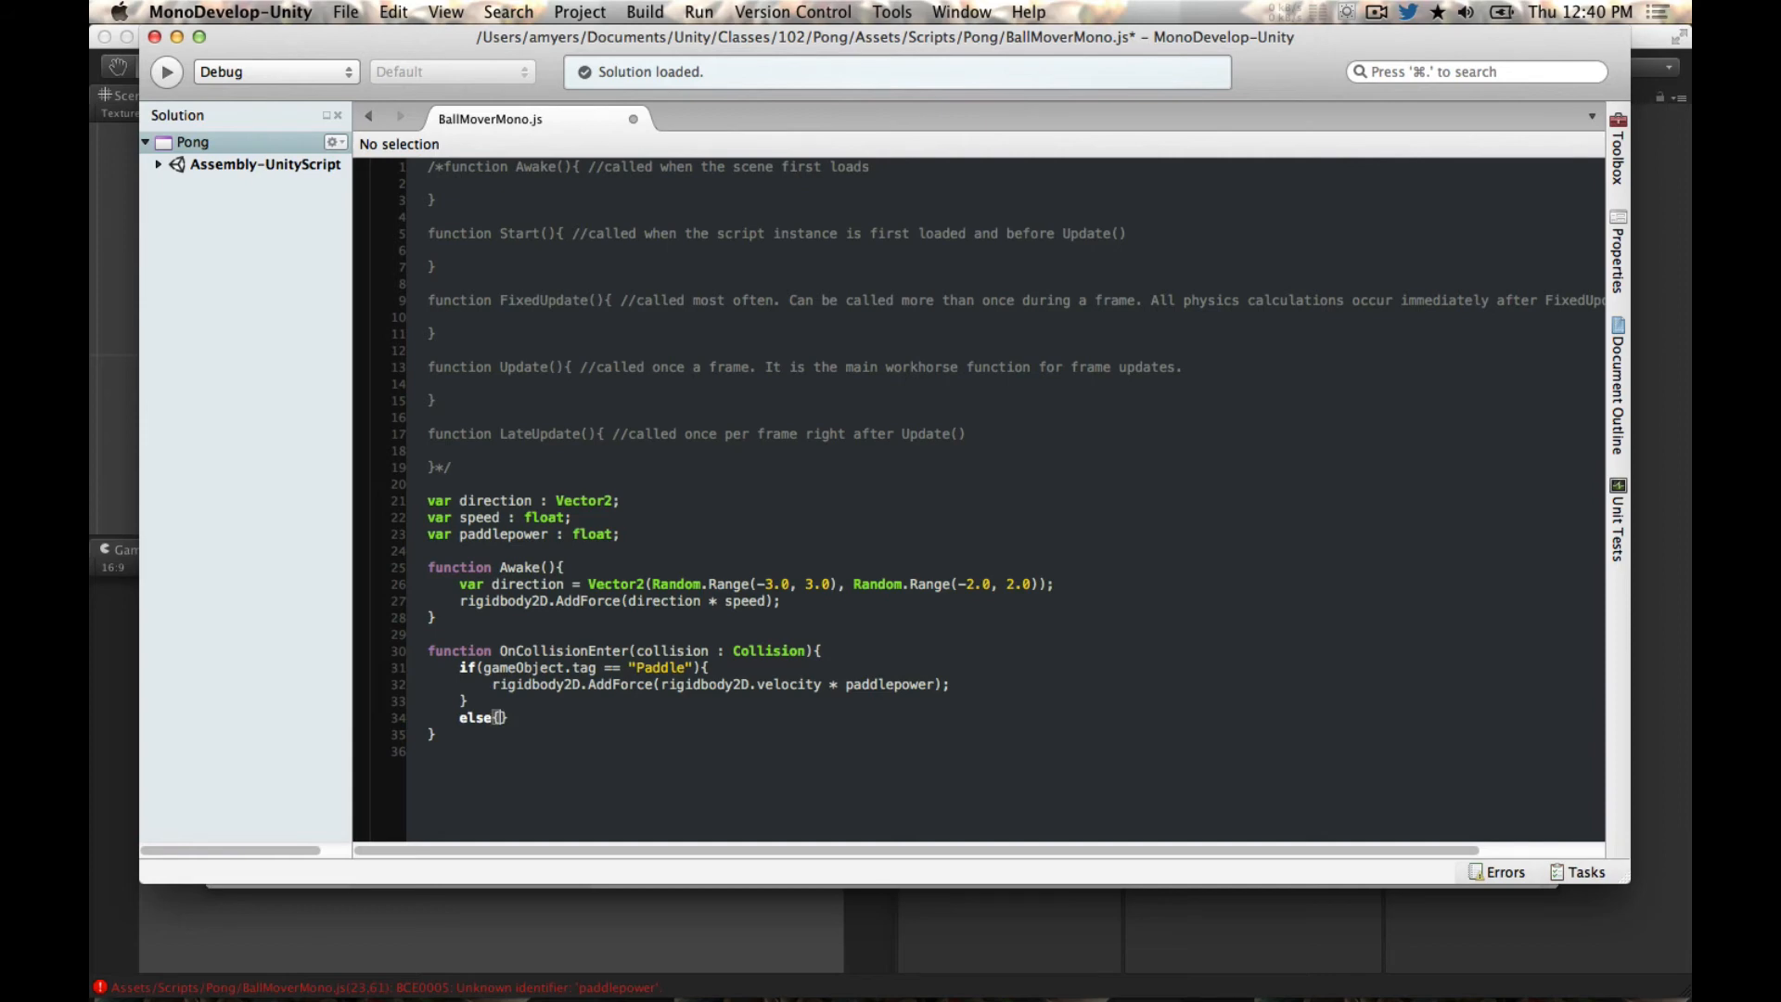
key("Return")
key("Tab")
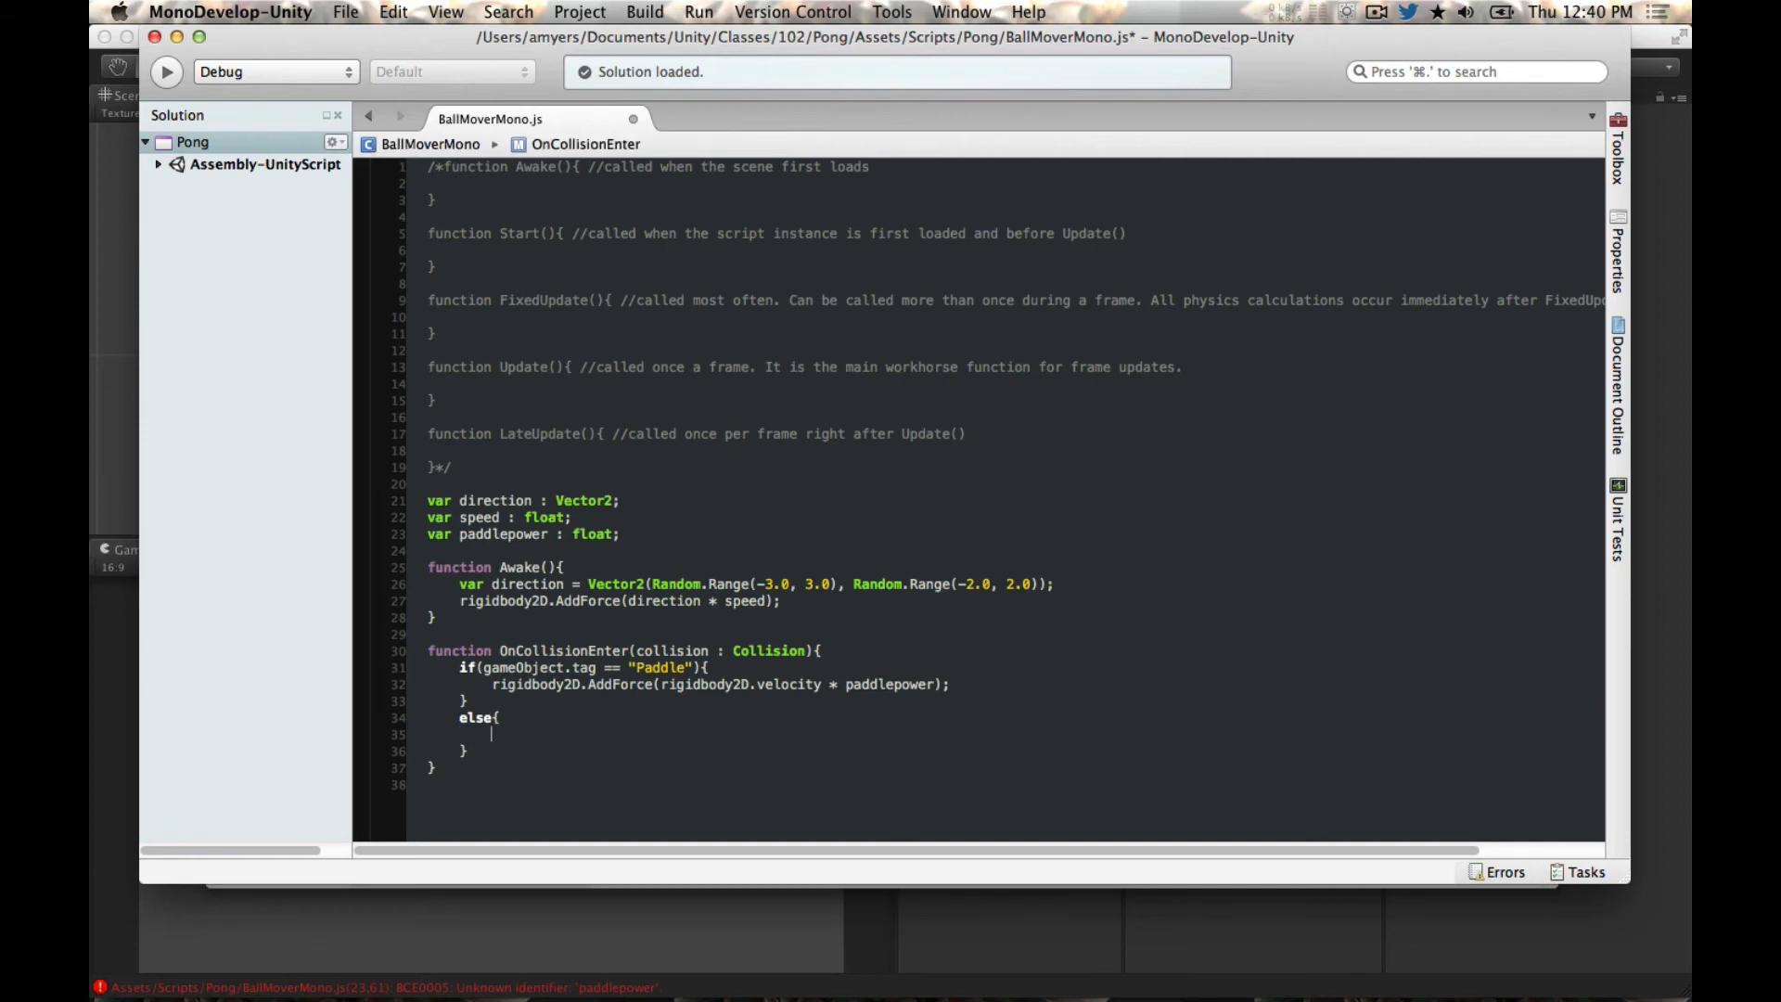
Step: Start a rigidbody.AddForce() call inside the else block
type("rigid")
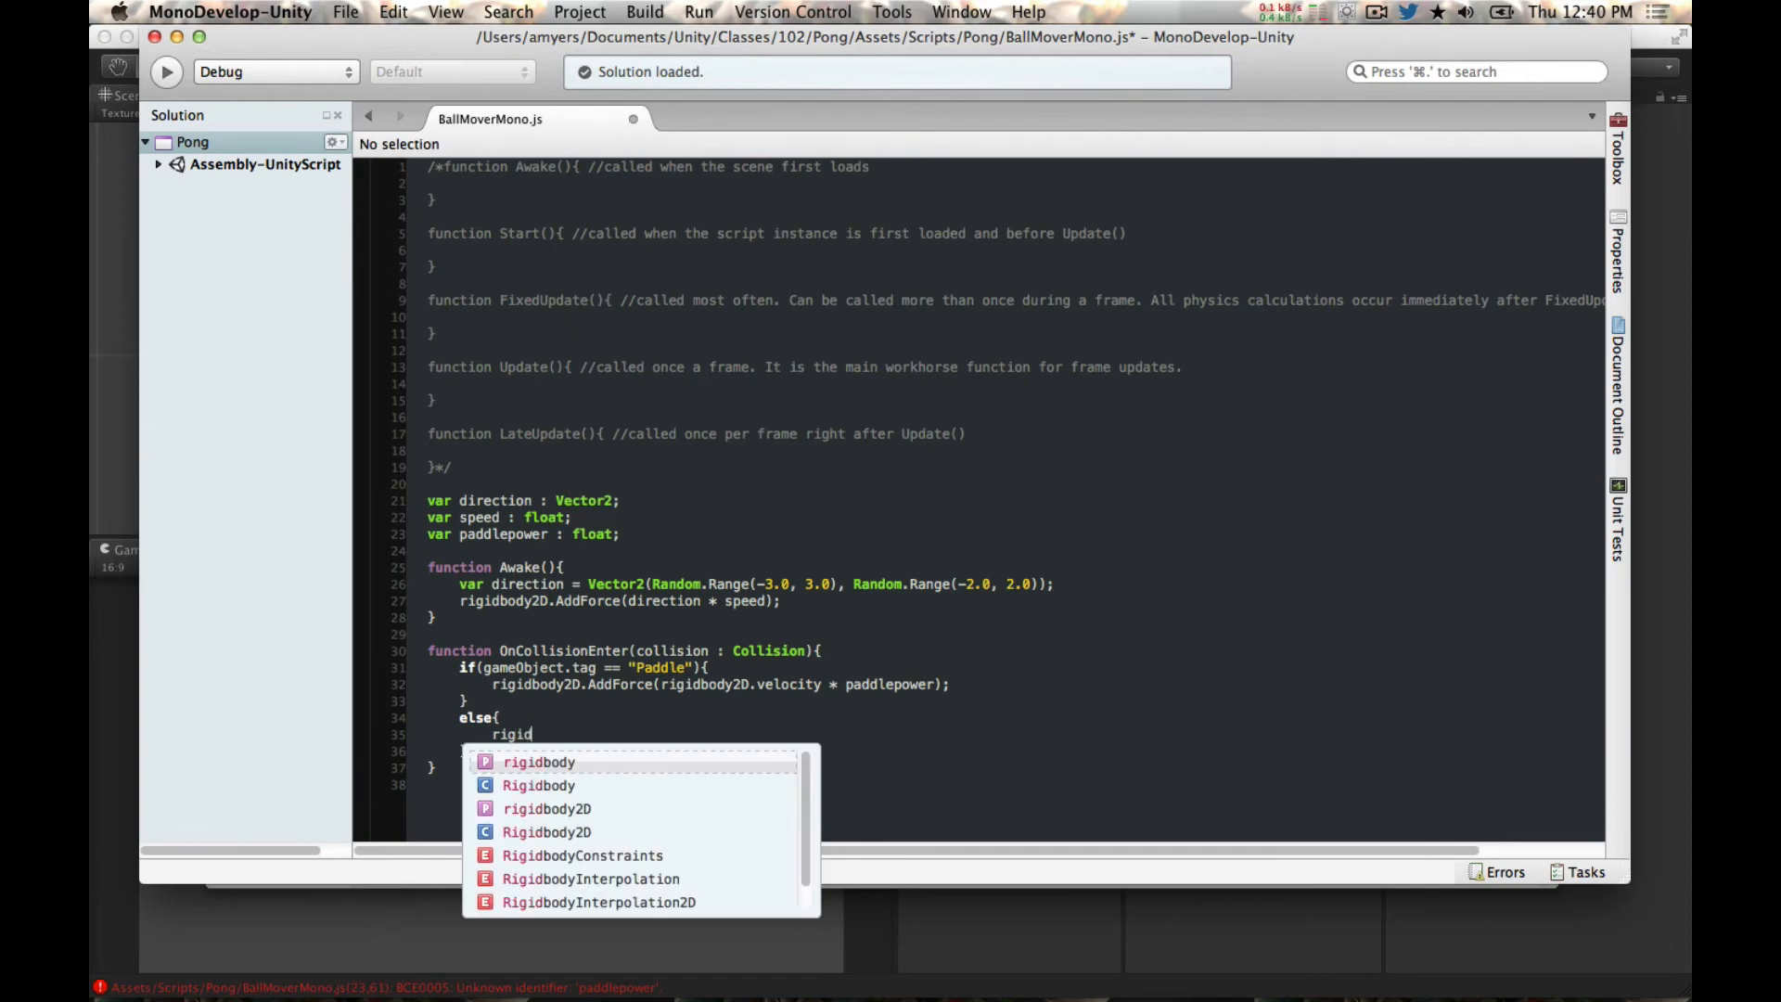
key("Return")
type(".Add")
type("F")
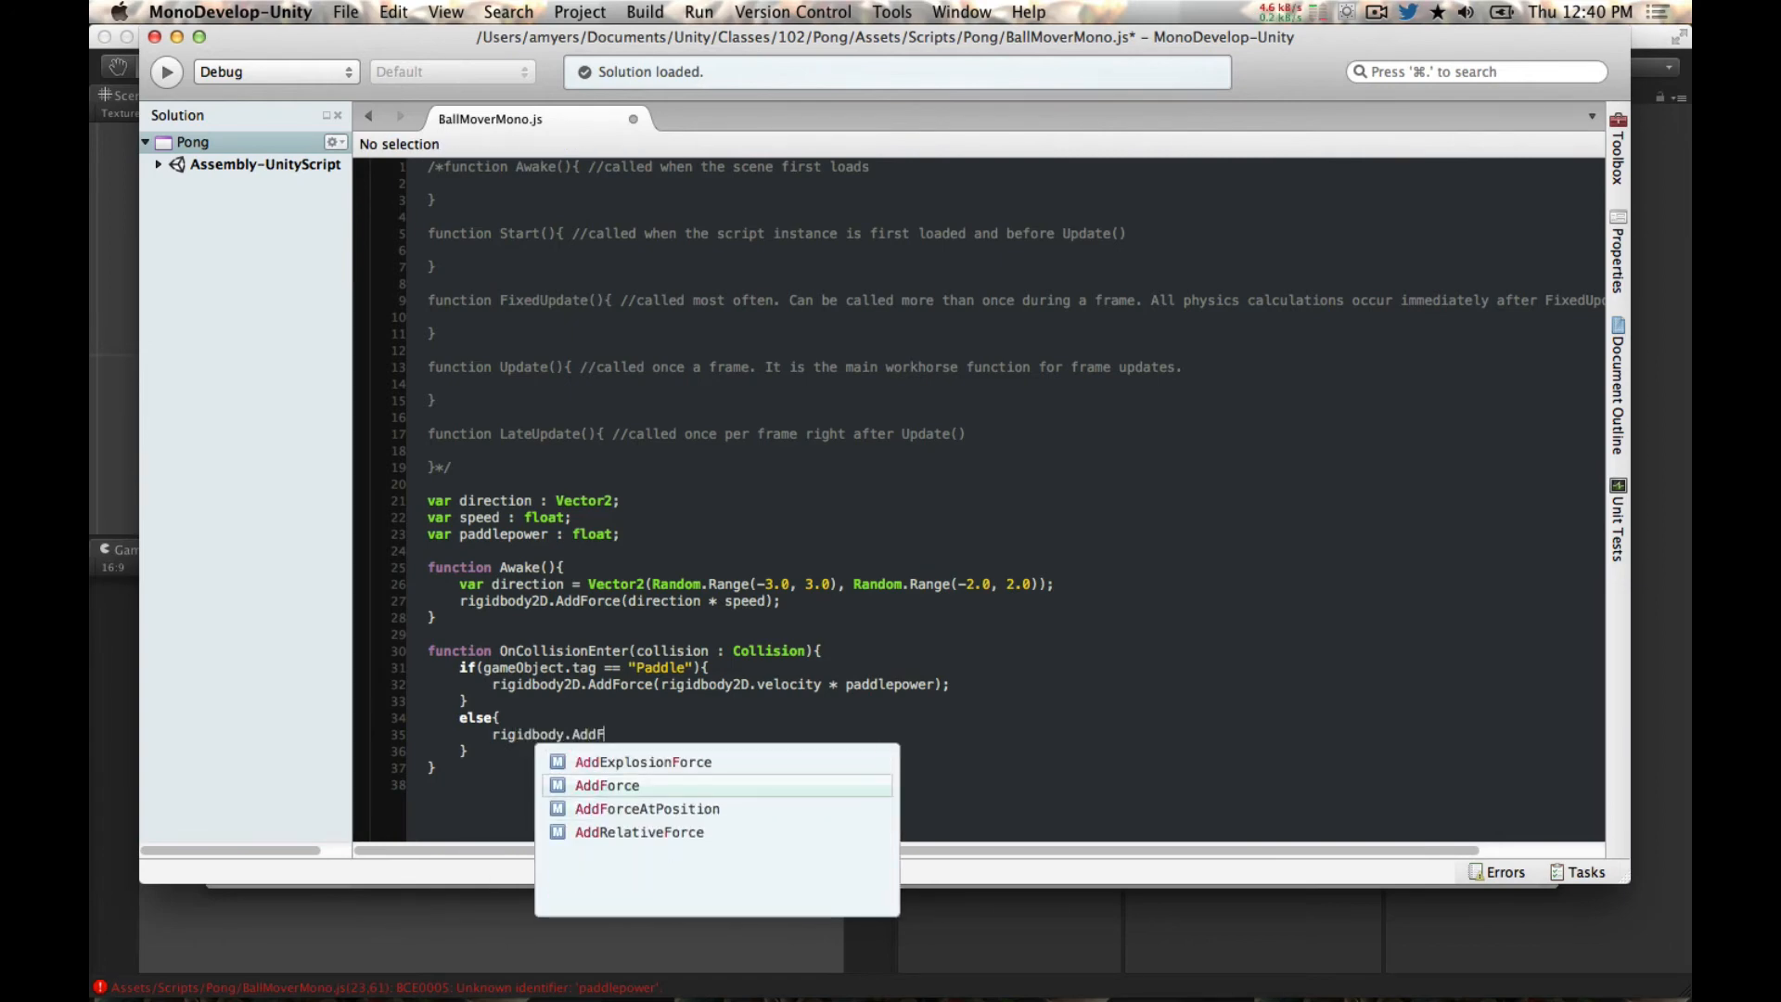
key("Return")
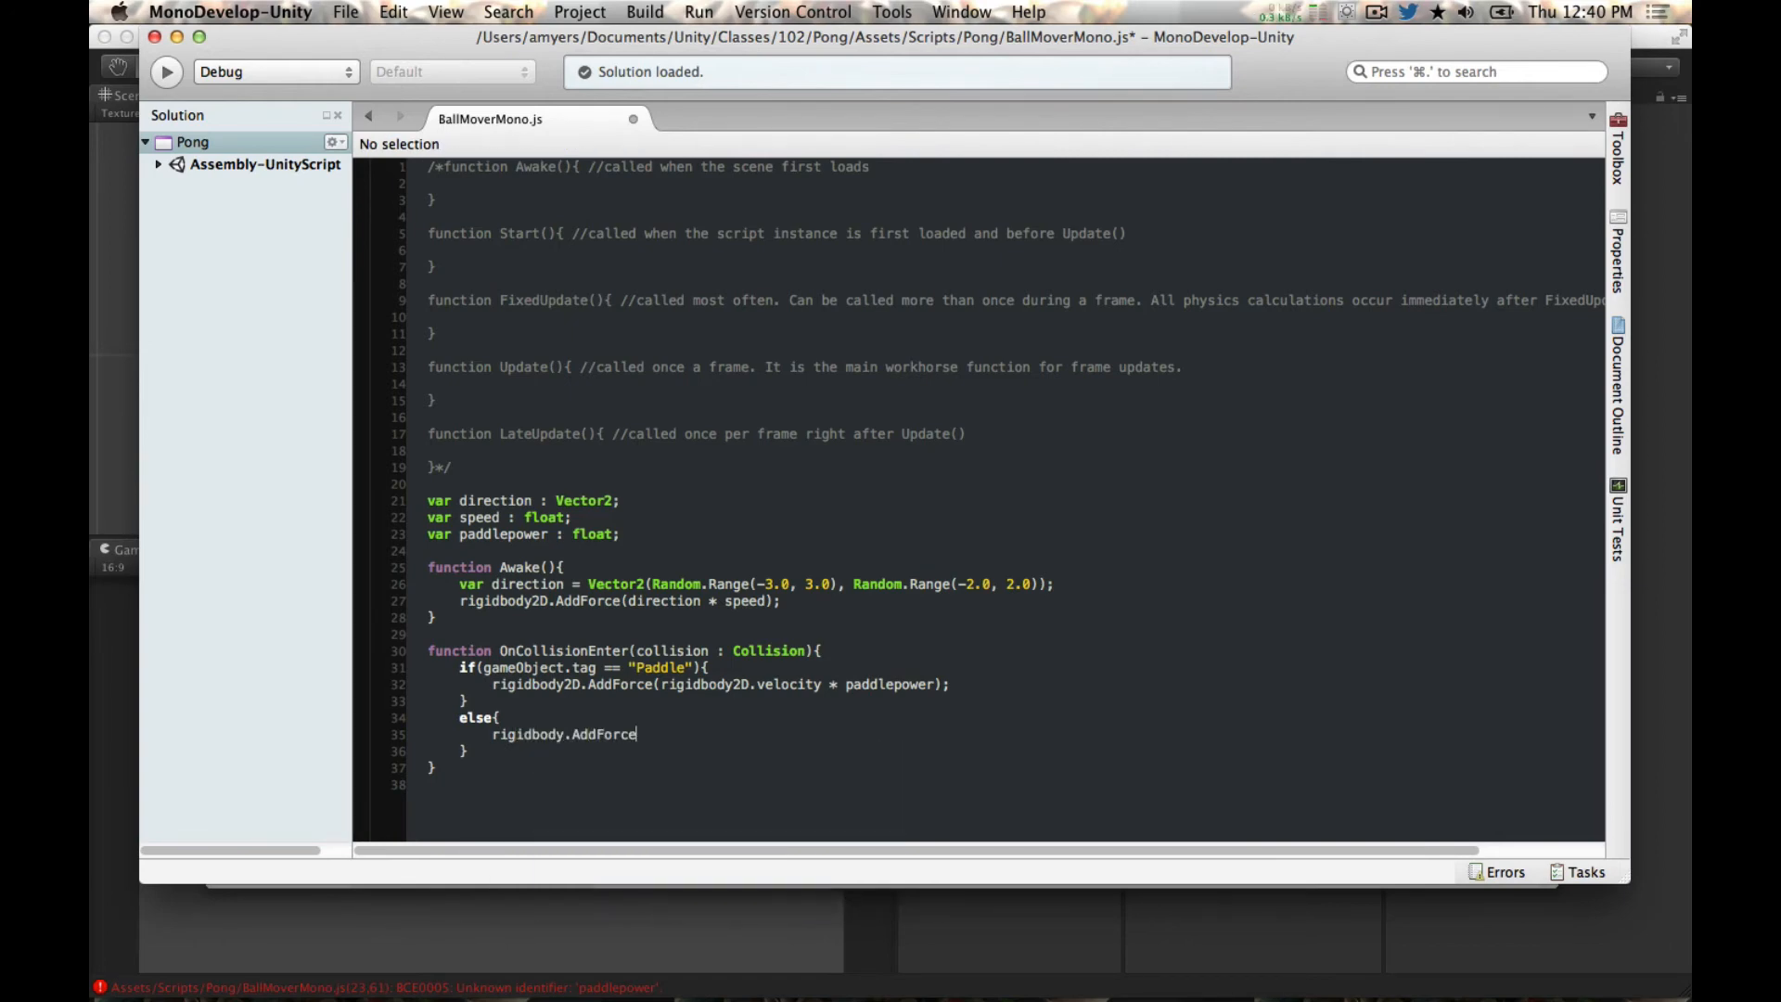
type("(")
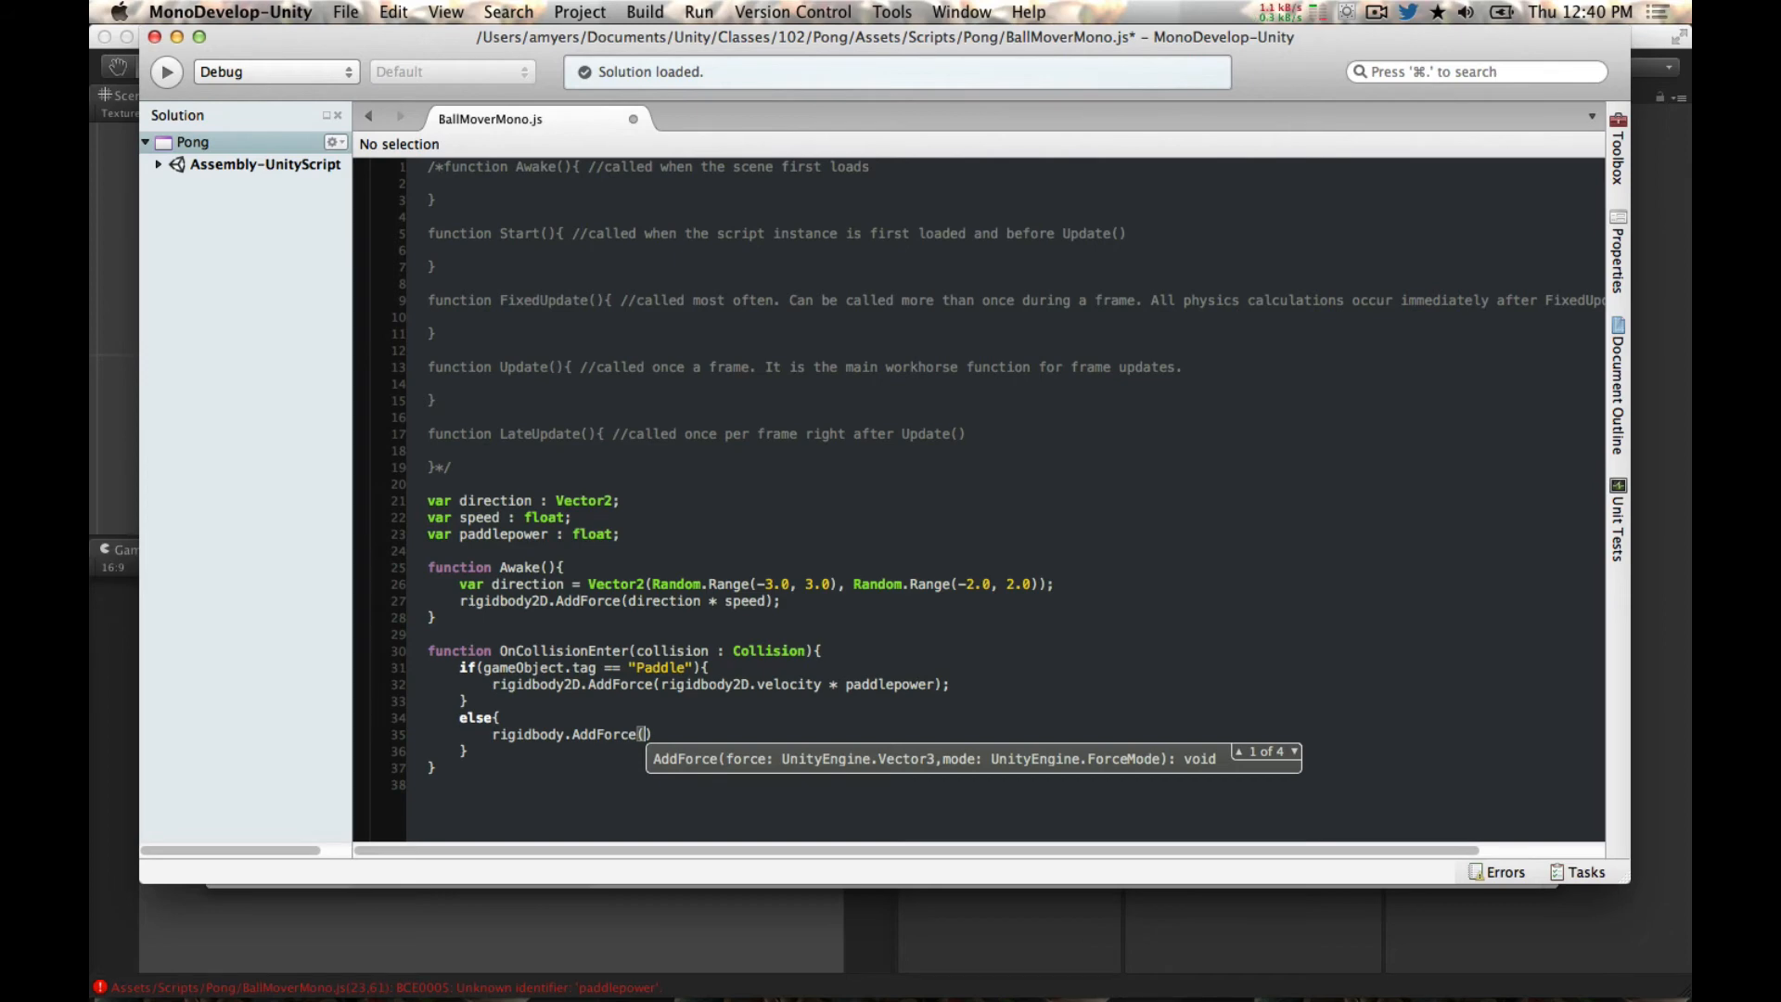
Step: Fill the else block's AddForce call with rigidbody2D.velocity * 100 and end the statement with a semicolon
type("rce(Ri")
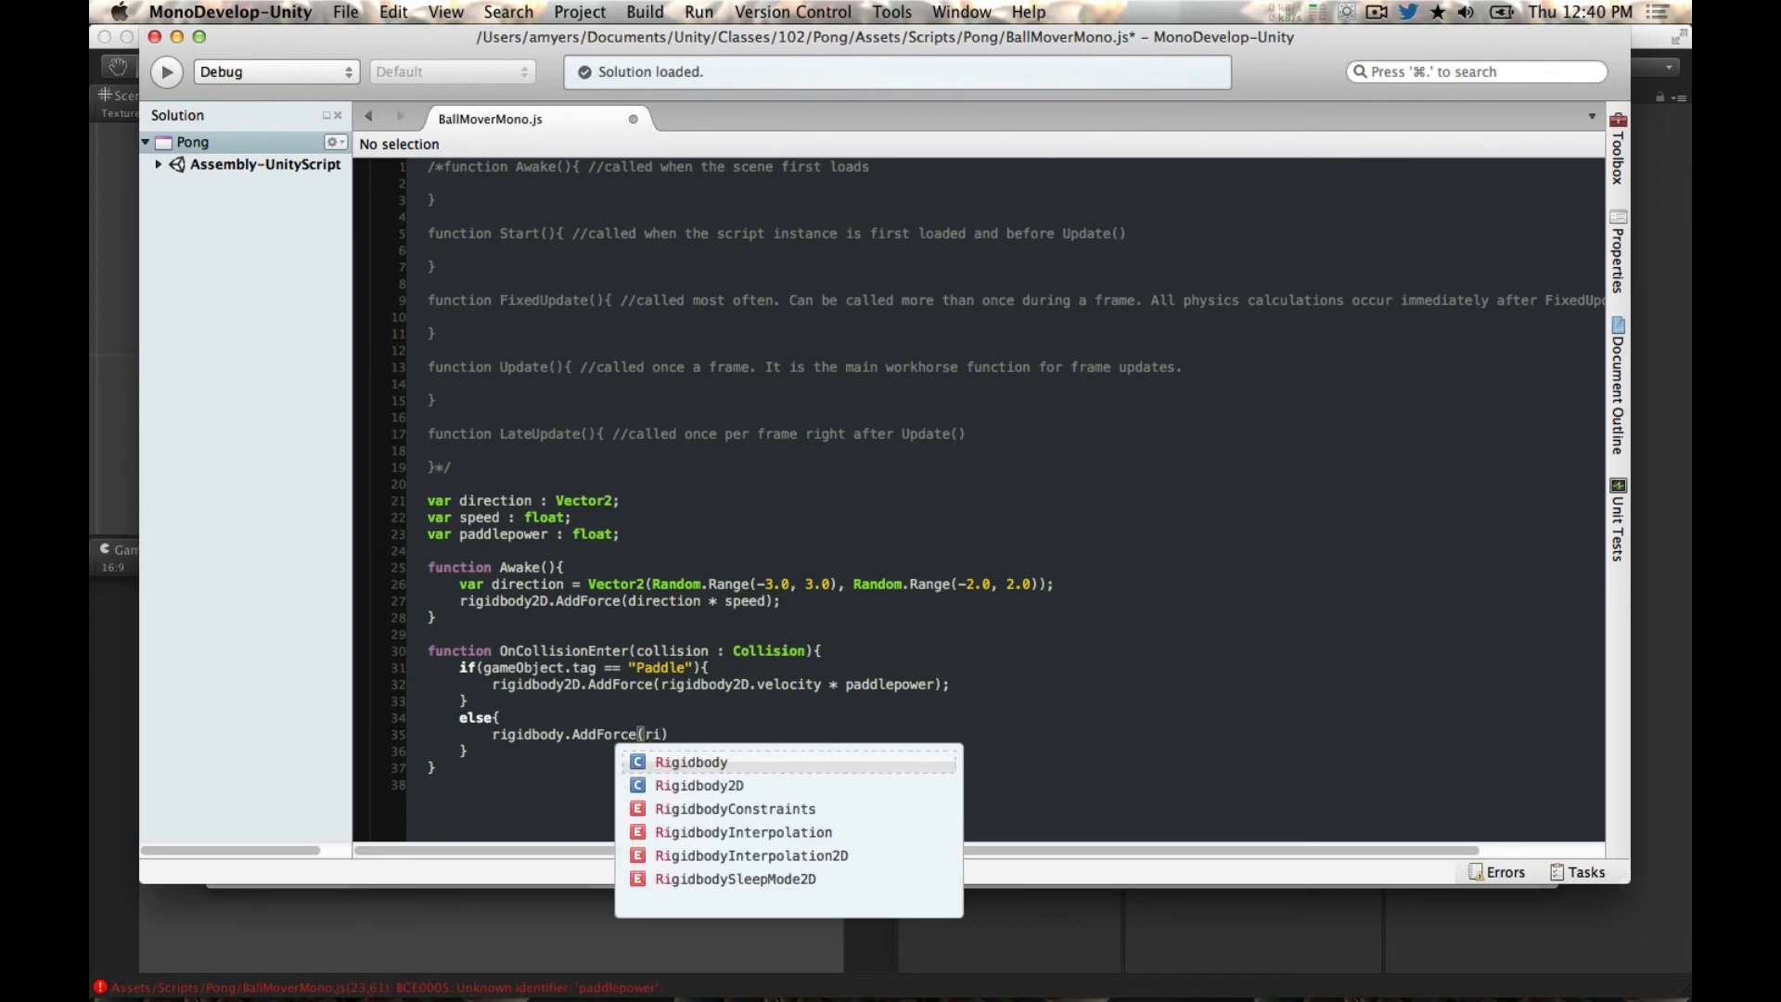
type("gidbody2D.")
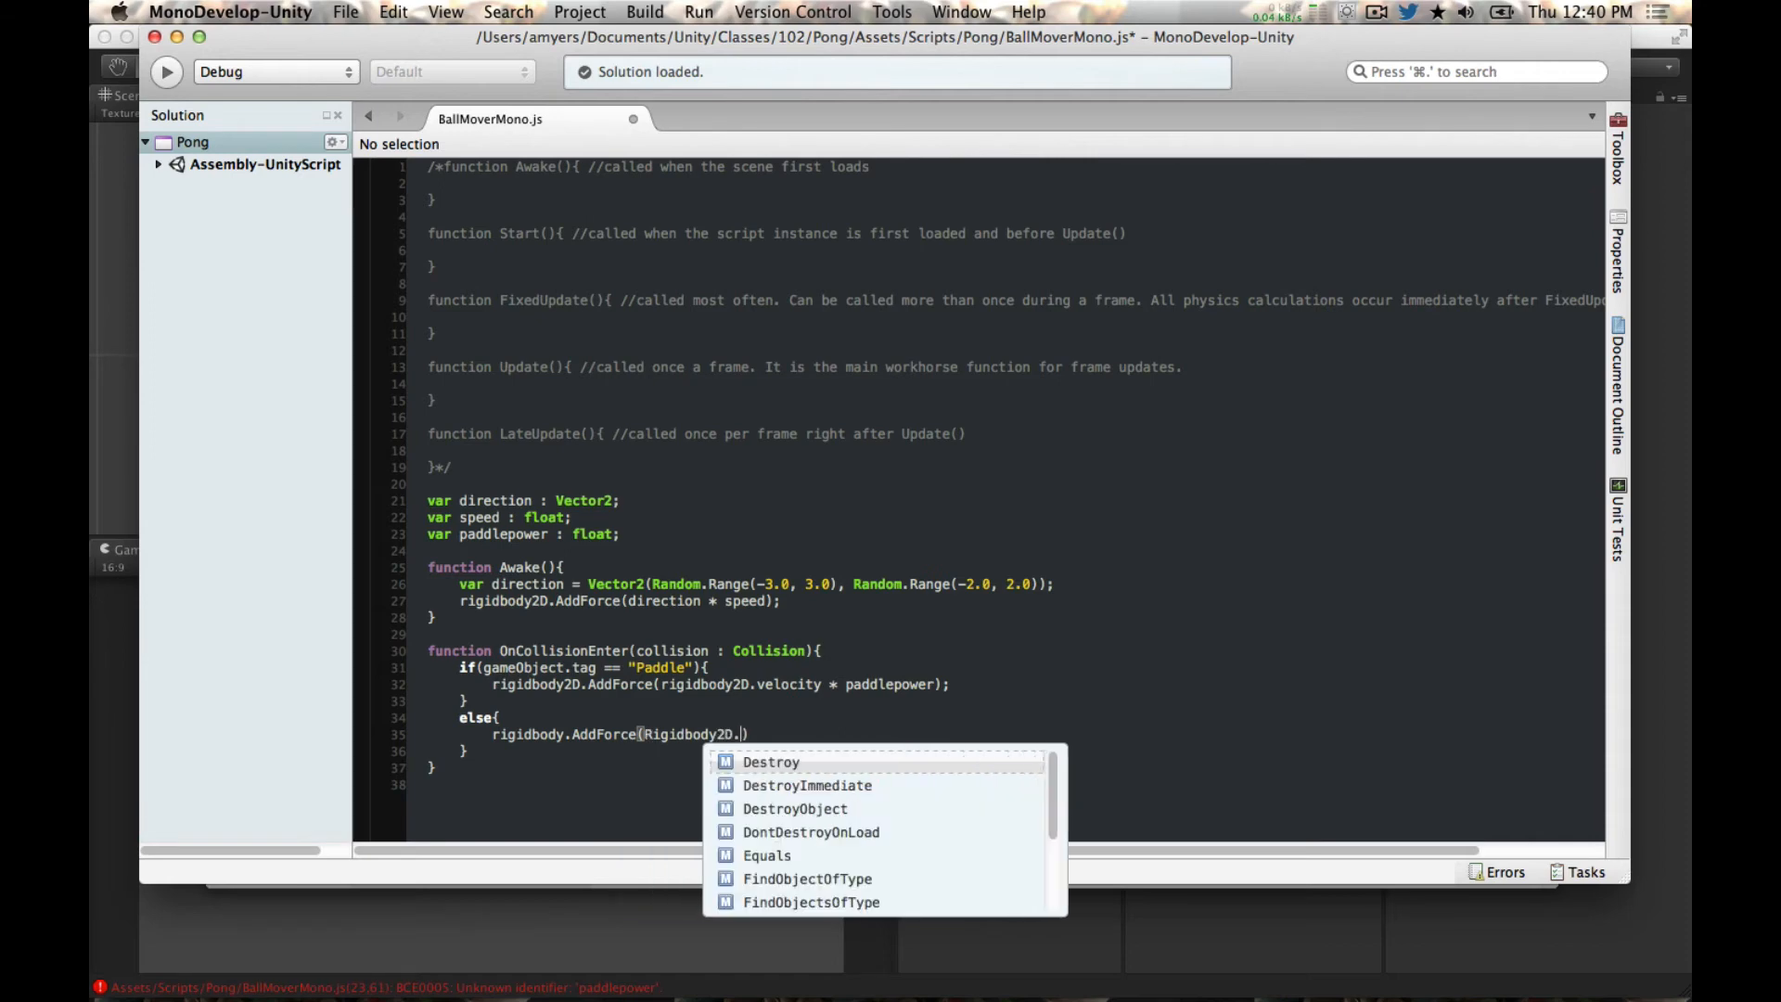
key("alt+Left")
key("Right")
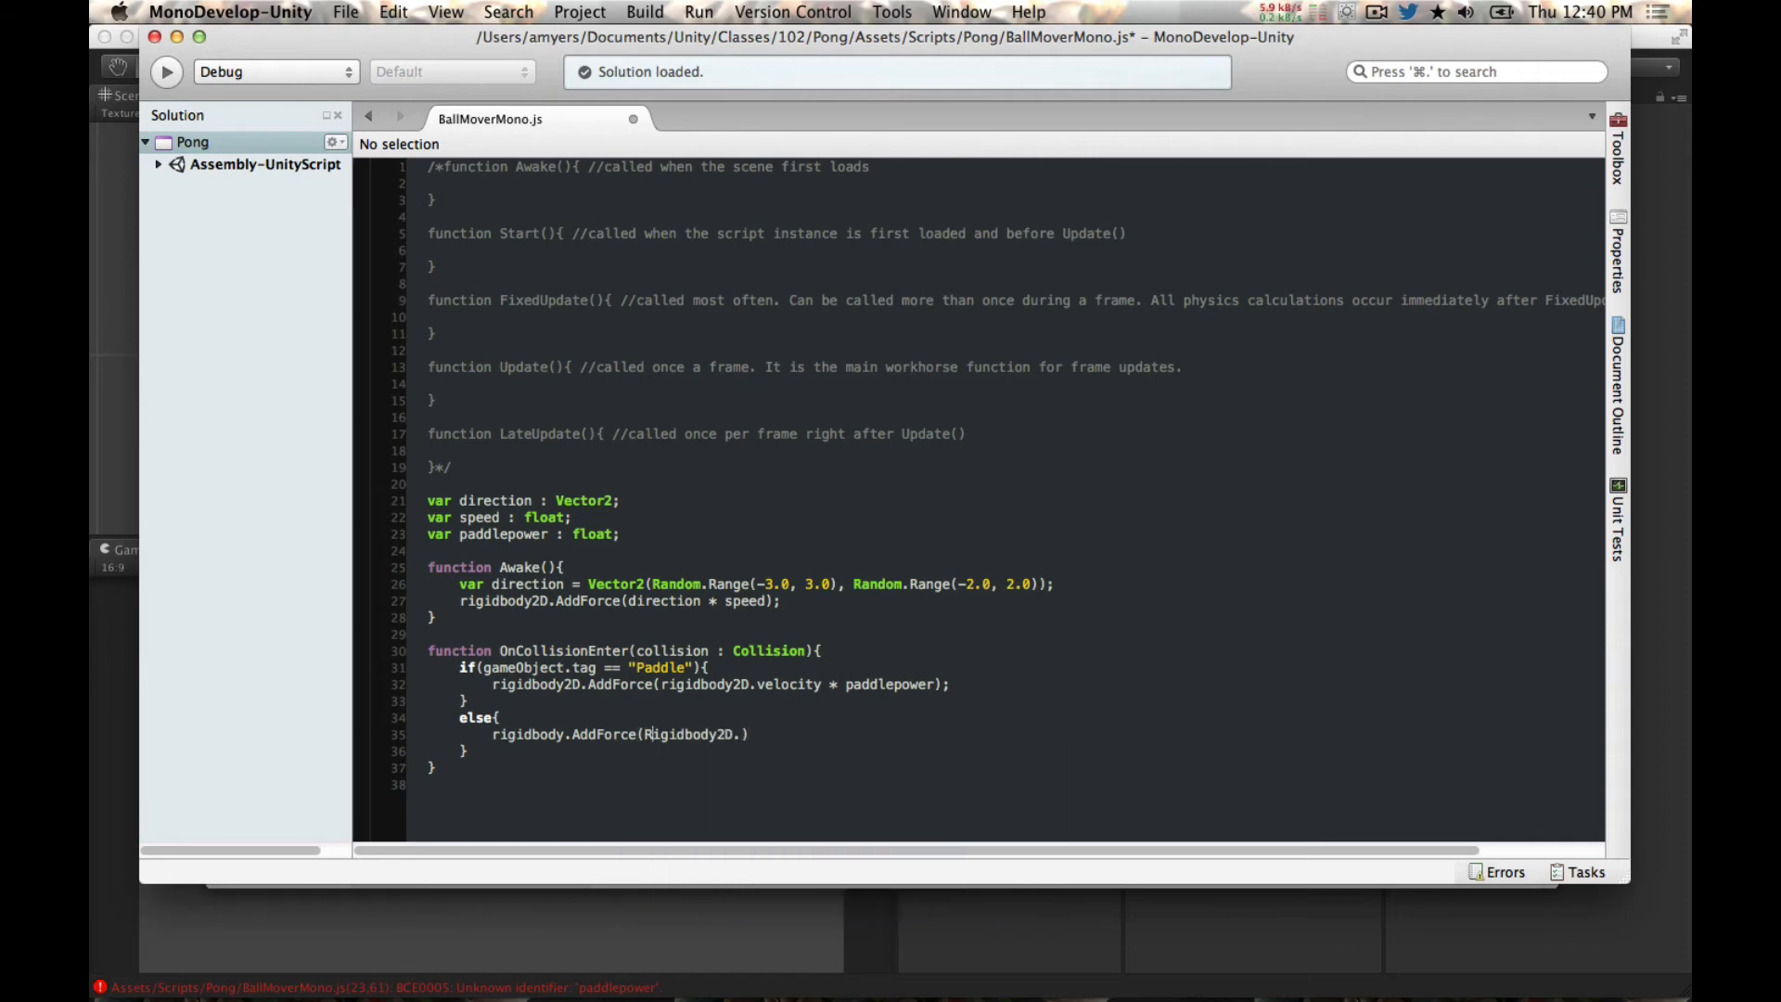
key("BackSpace")
type("r")
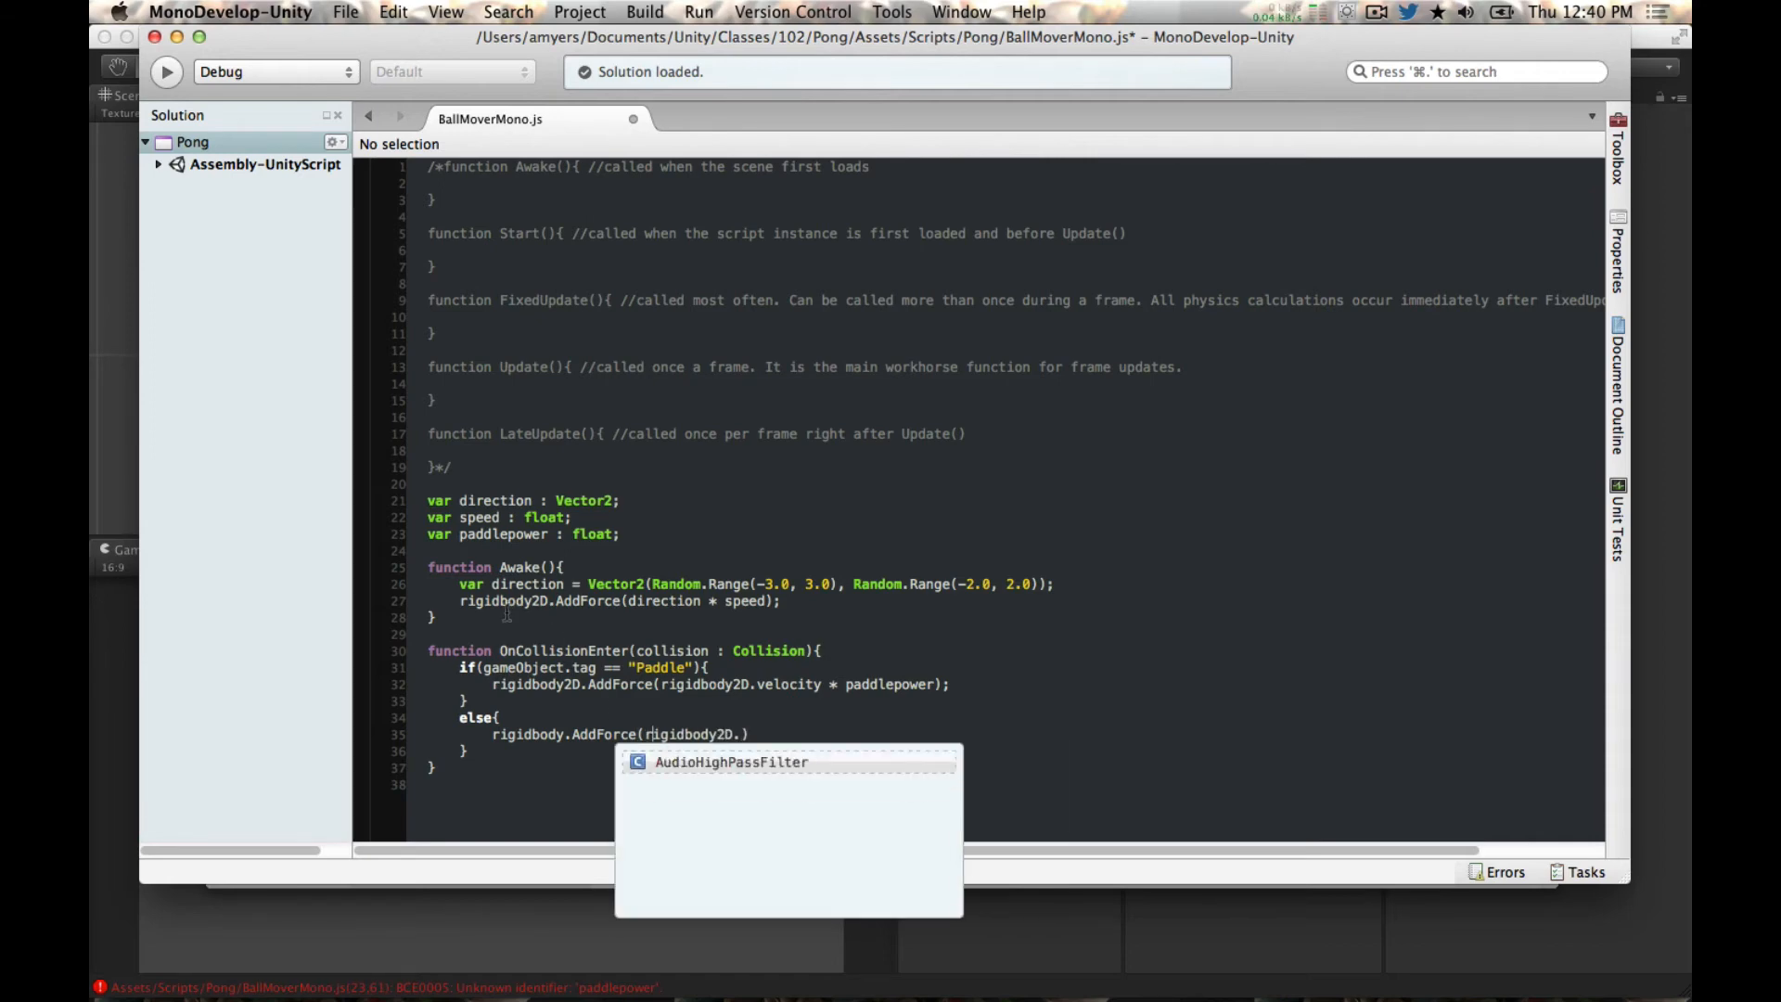
key("Right")
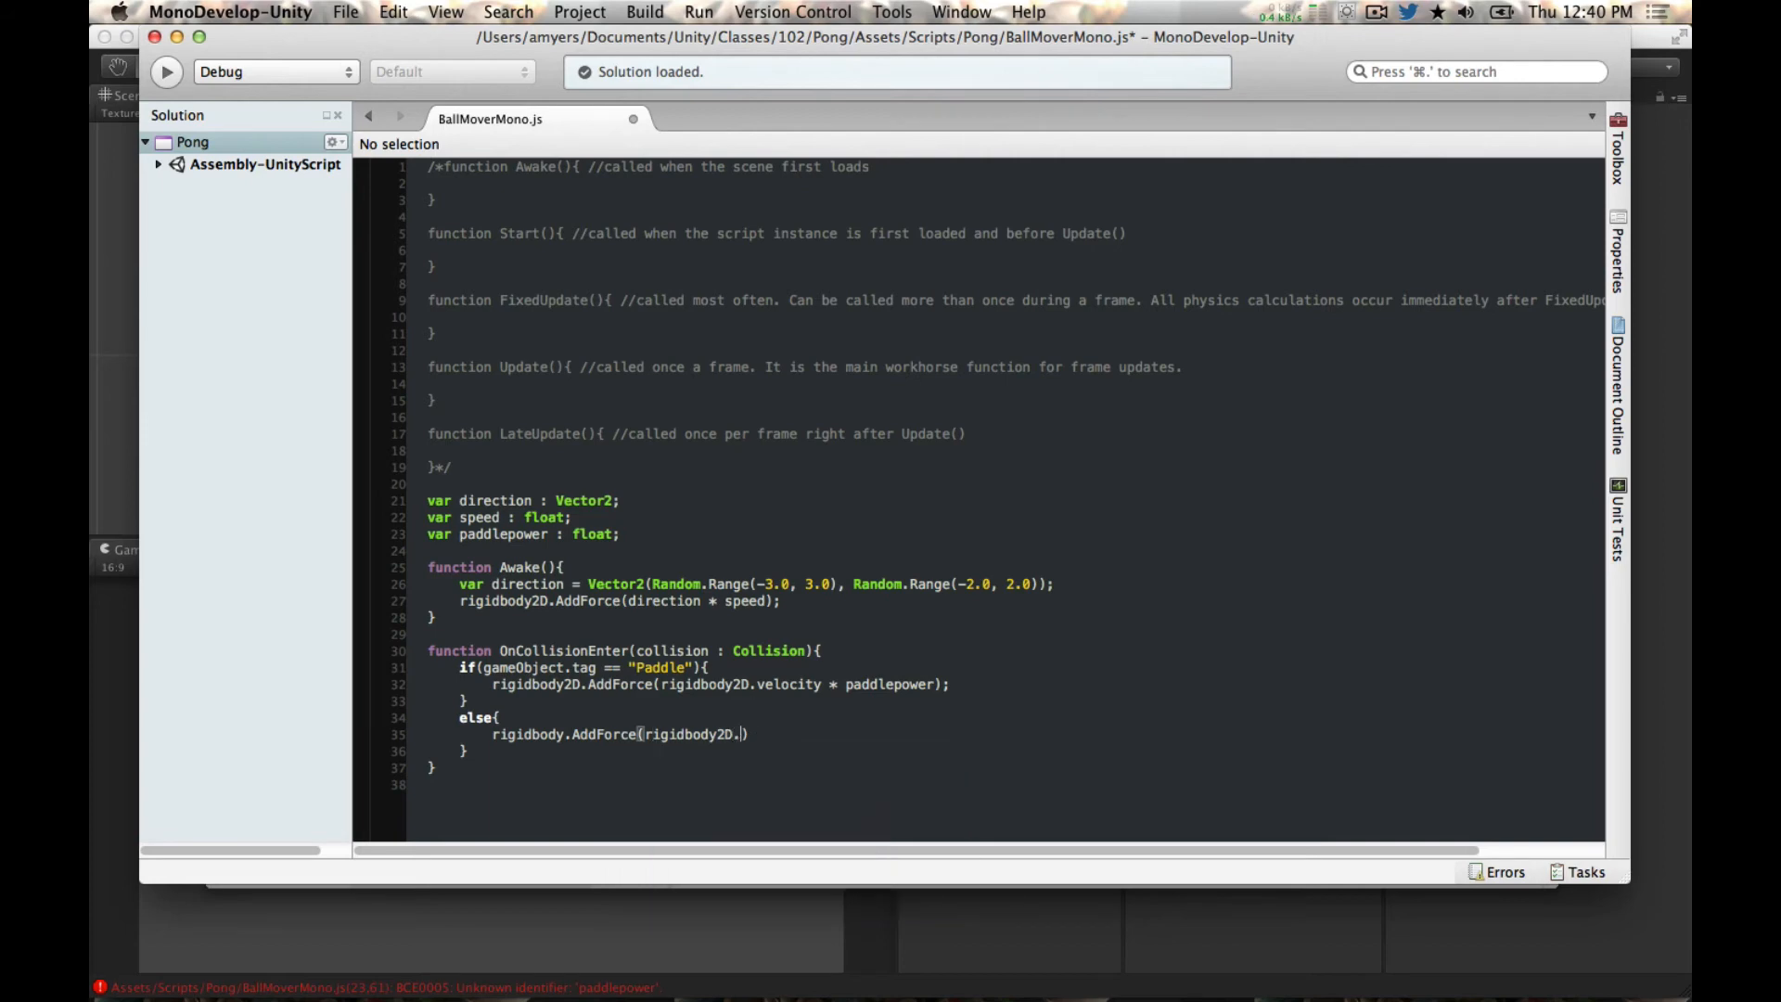
type("velocity * 100);")
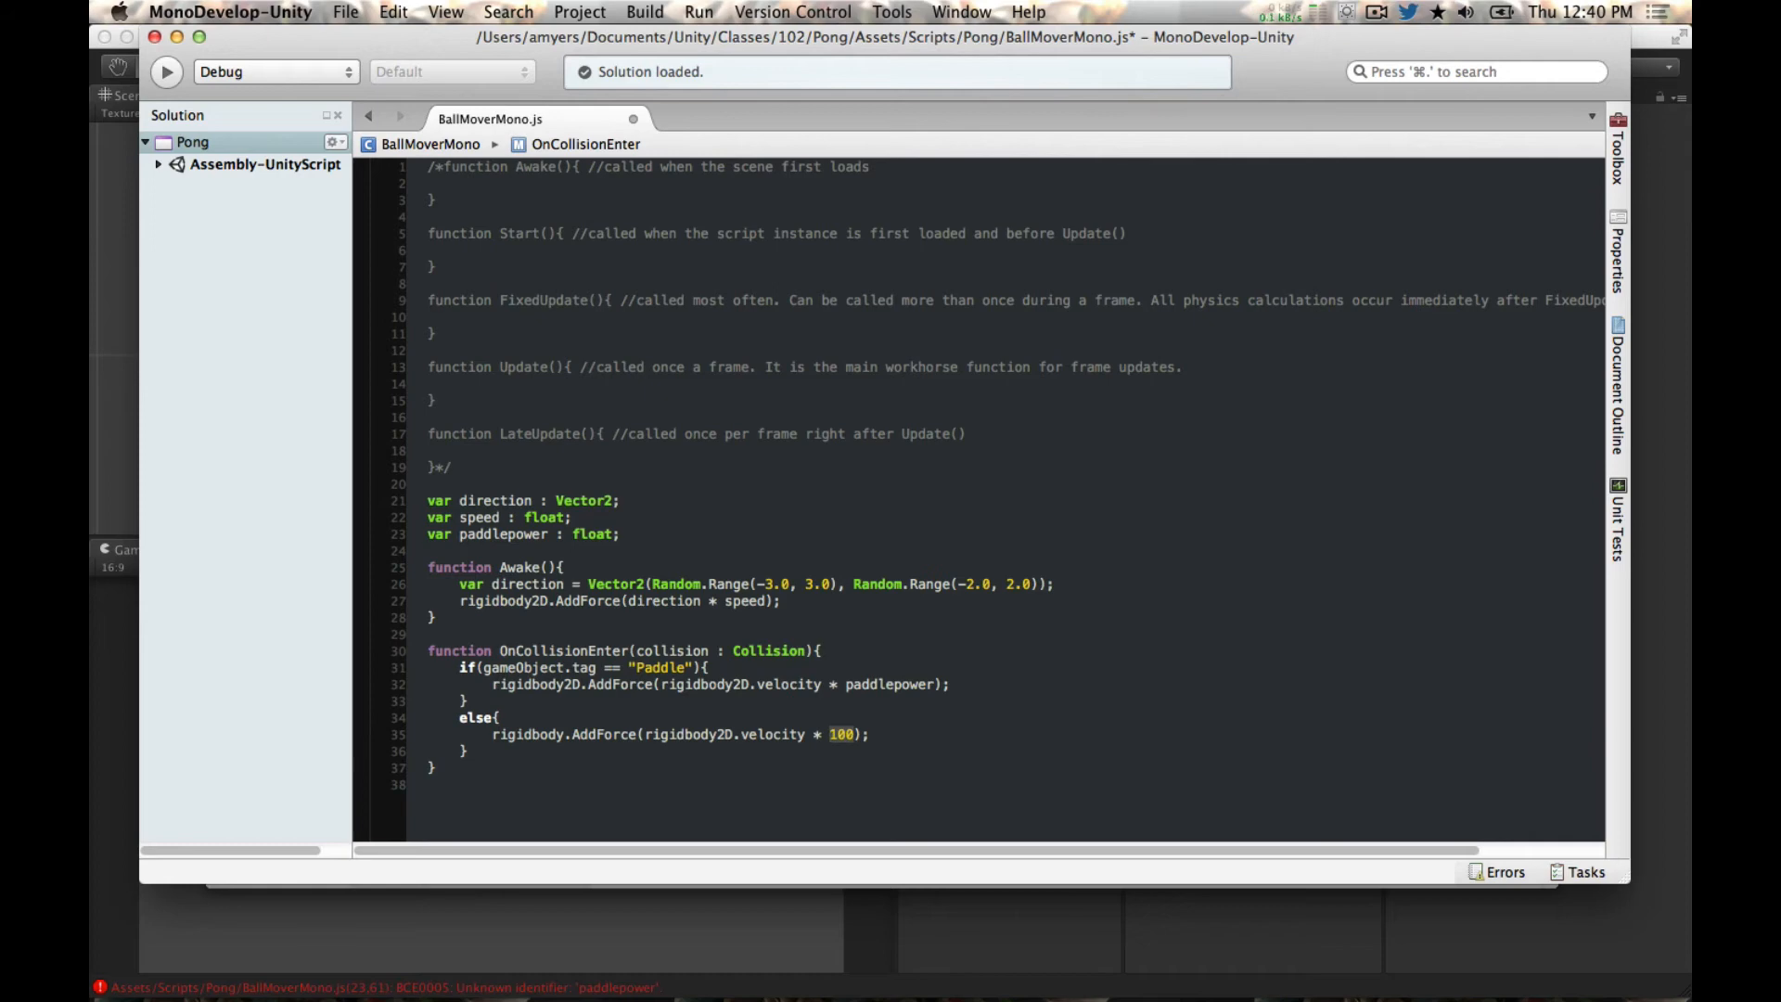
Step: Save the BallMoverMono.js script
key("Down")
key("Down")
key("Up")
key("super+s")
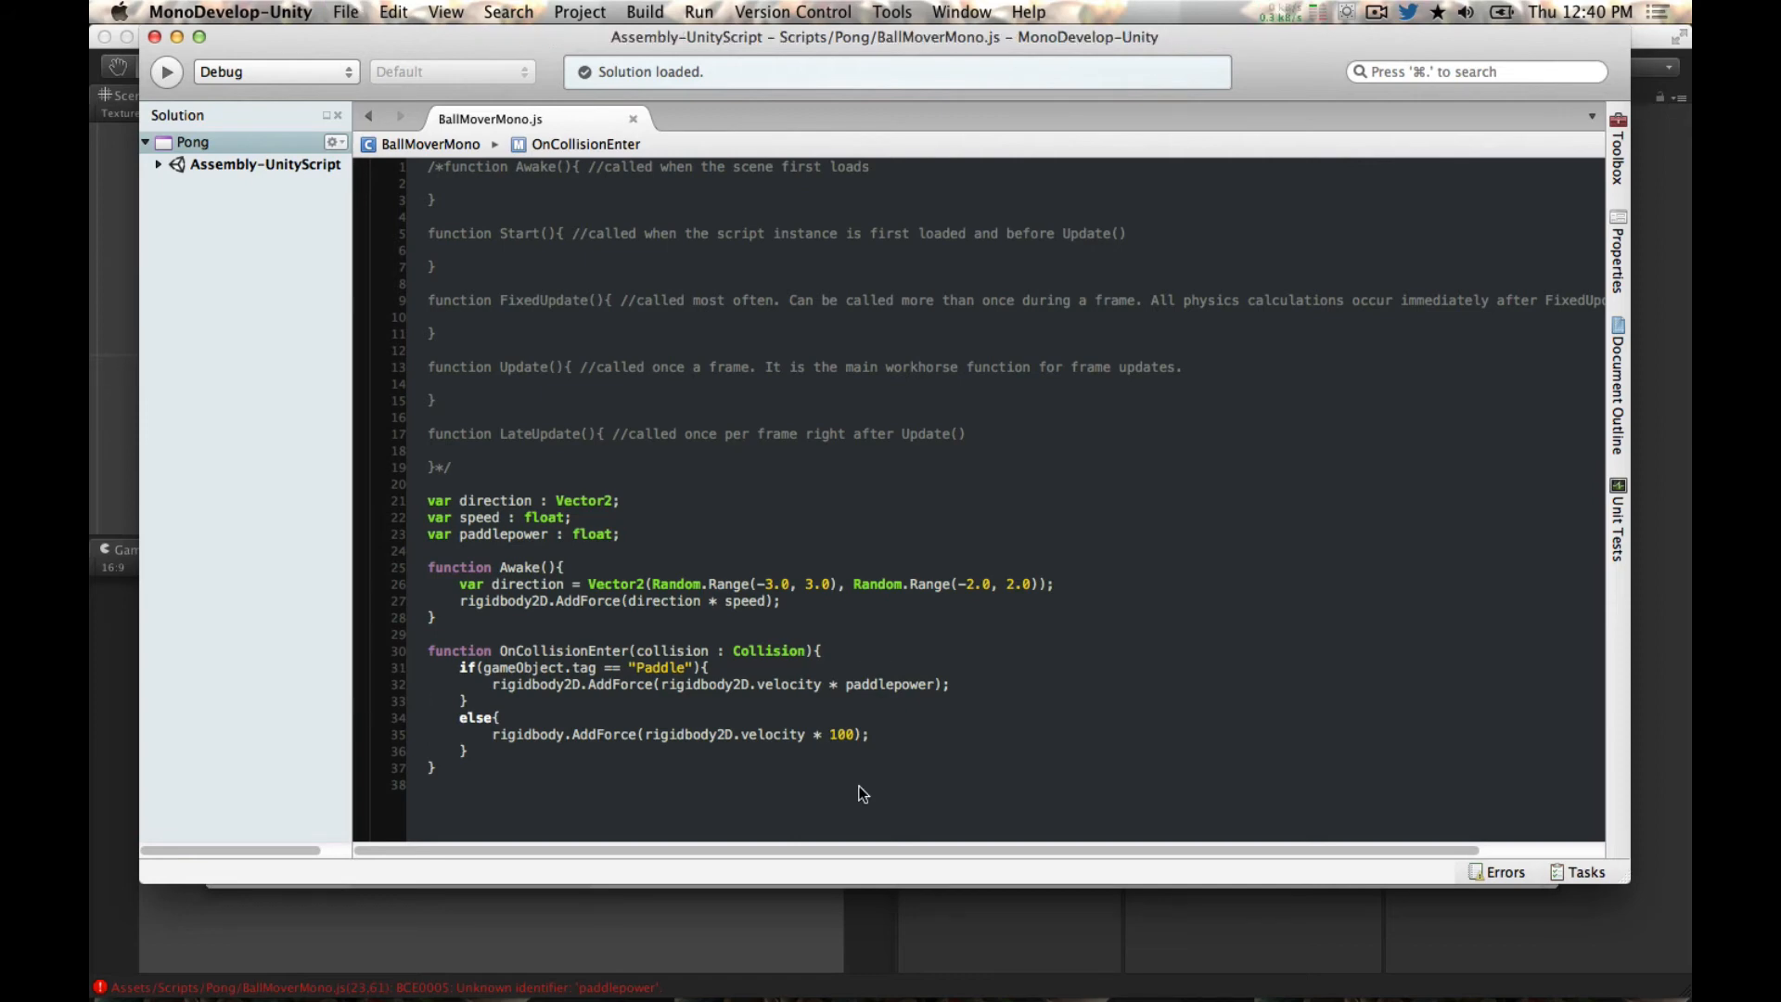
Step: Switch to Unity, examine the compile error in the Console, close the Console and compare it with the script in MonoDevelop before returning to Unity
left_click(664, 989)
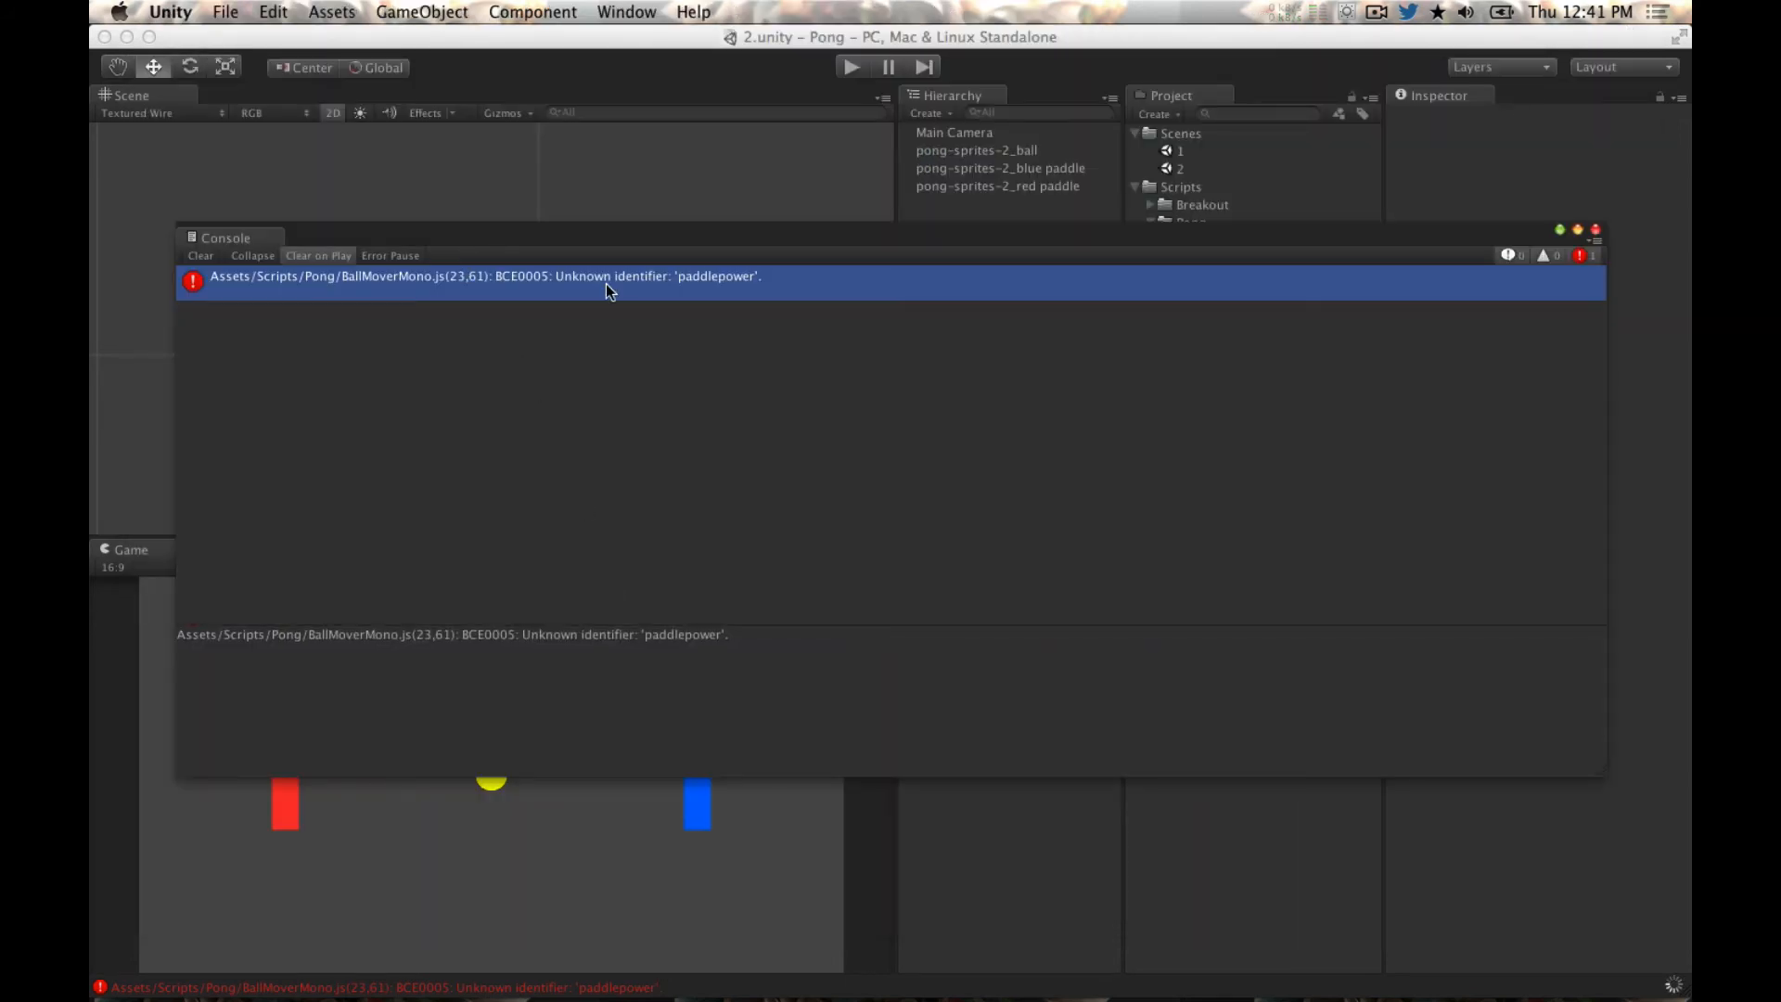
left_click(1595, 231)
key("super+Tab")
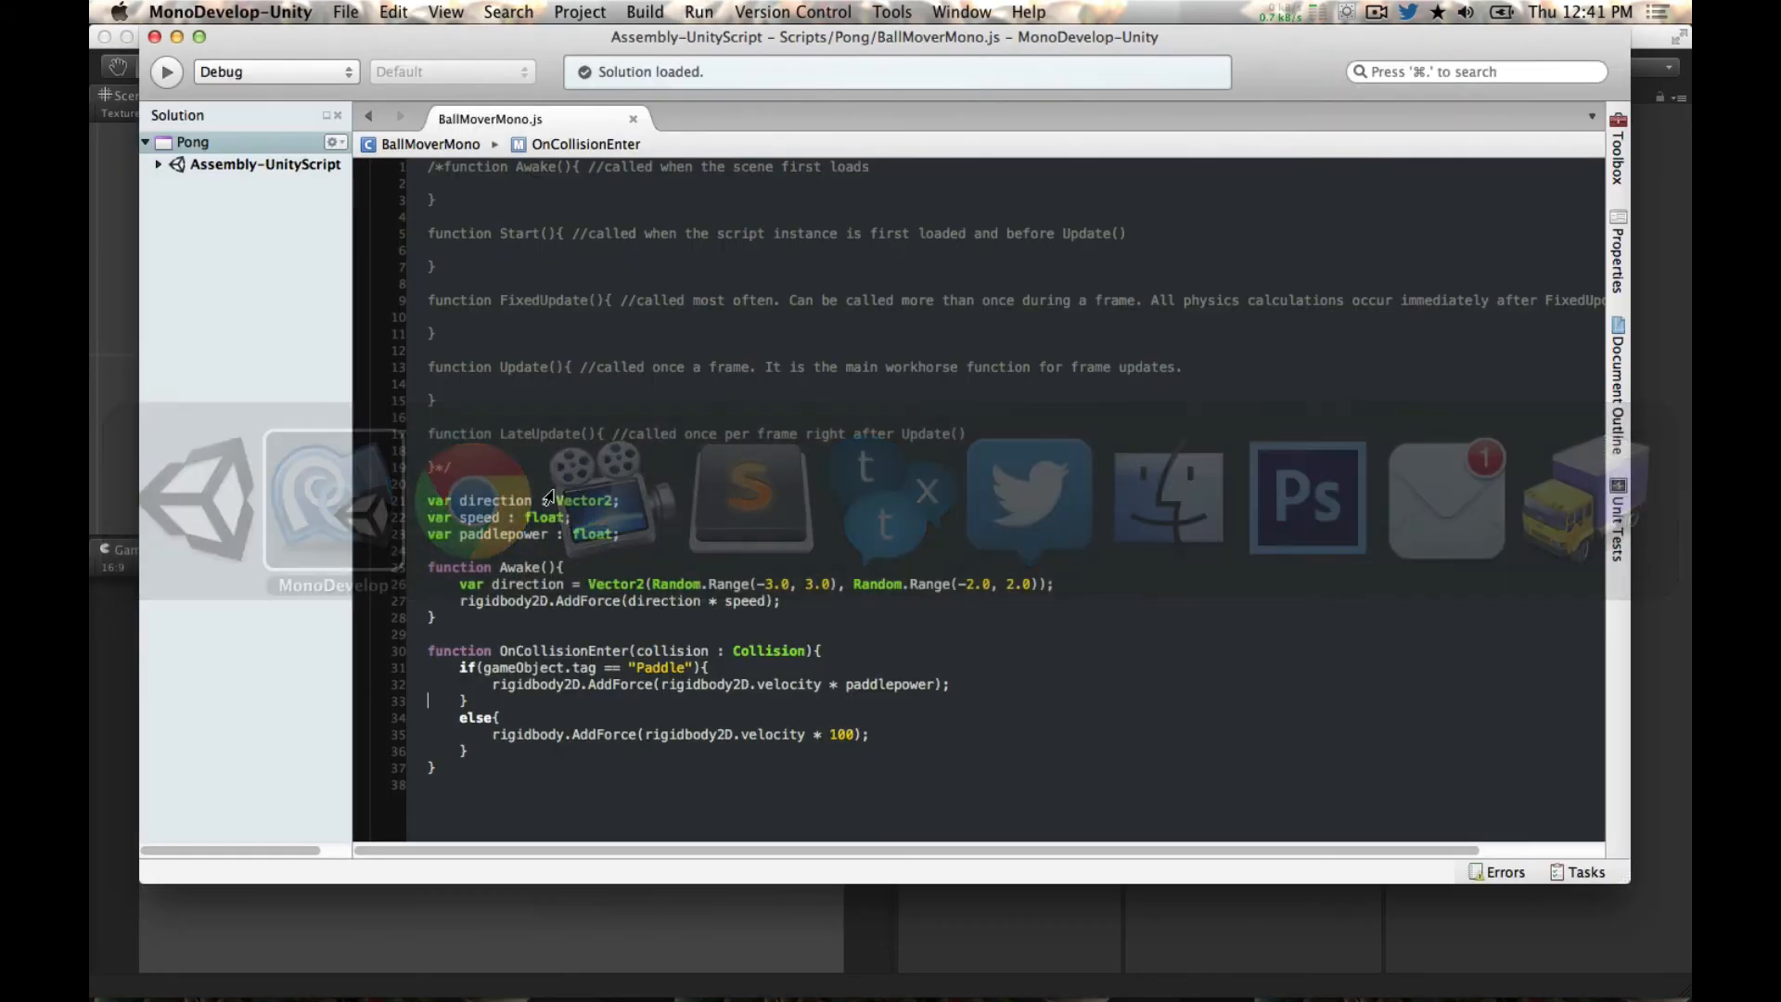
left_click(510, 922)
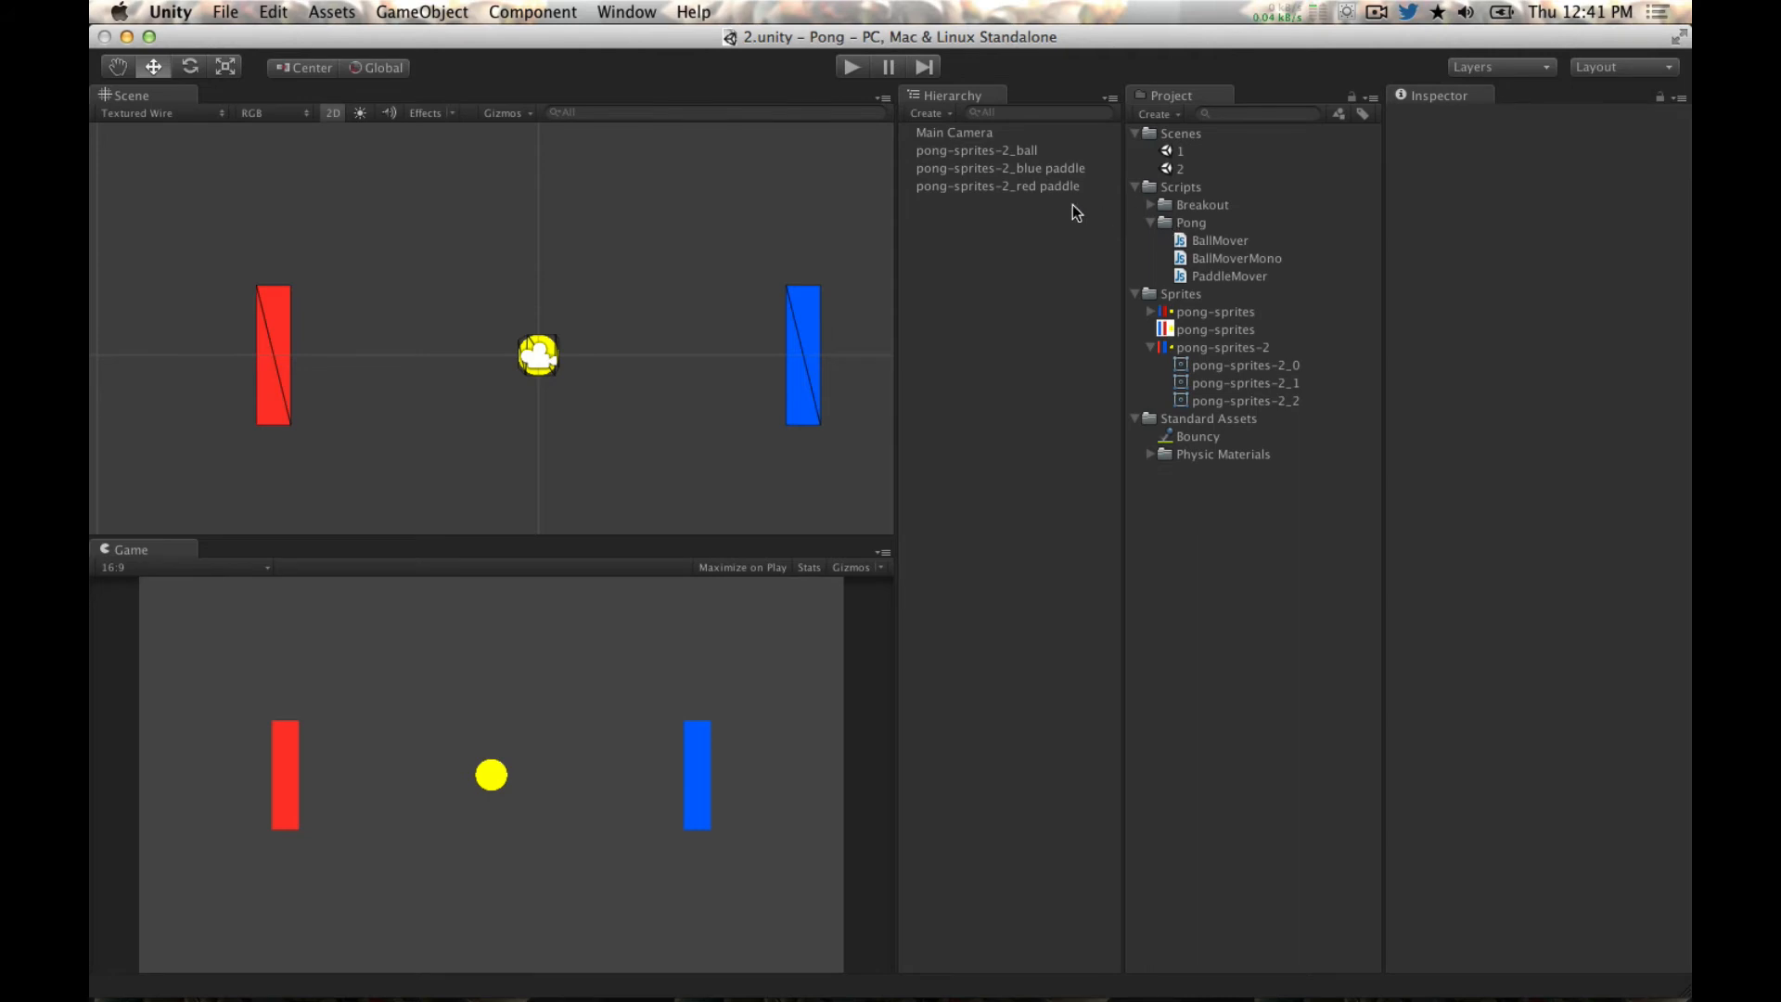
Step: Attach the BallMoverMono script to the pong-sprites-2_ball object
left_click(983, 153)
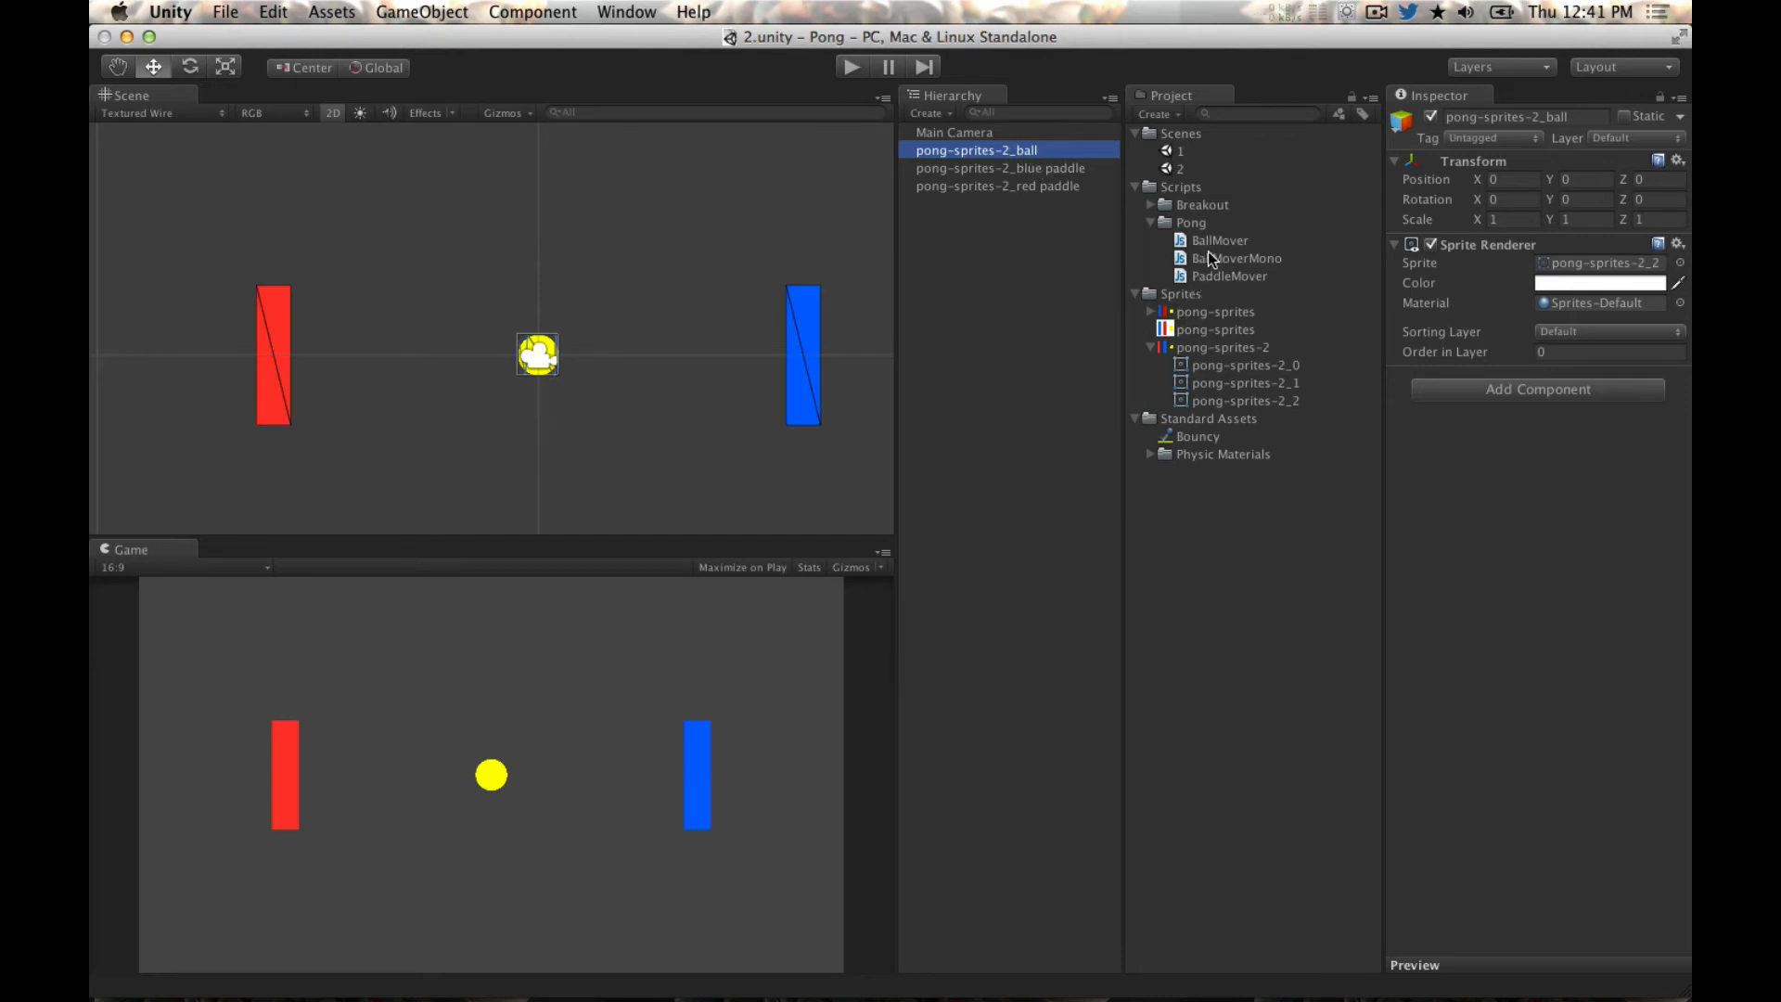
left_click_drag(1208, 252, 547, 349)
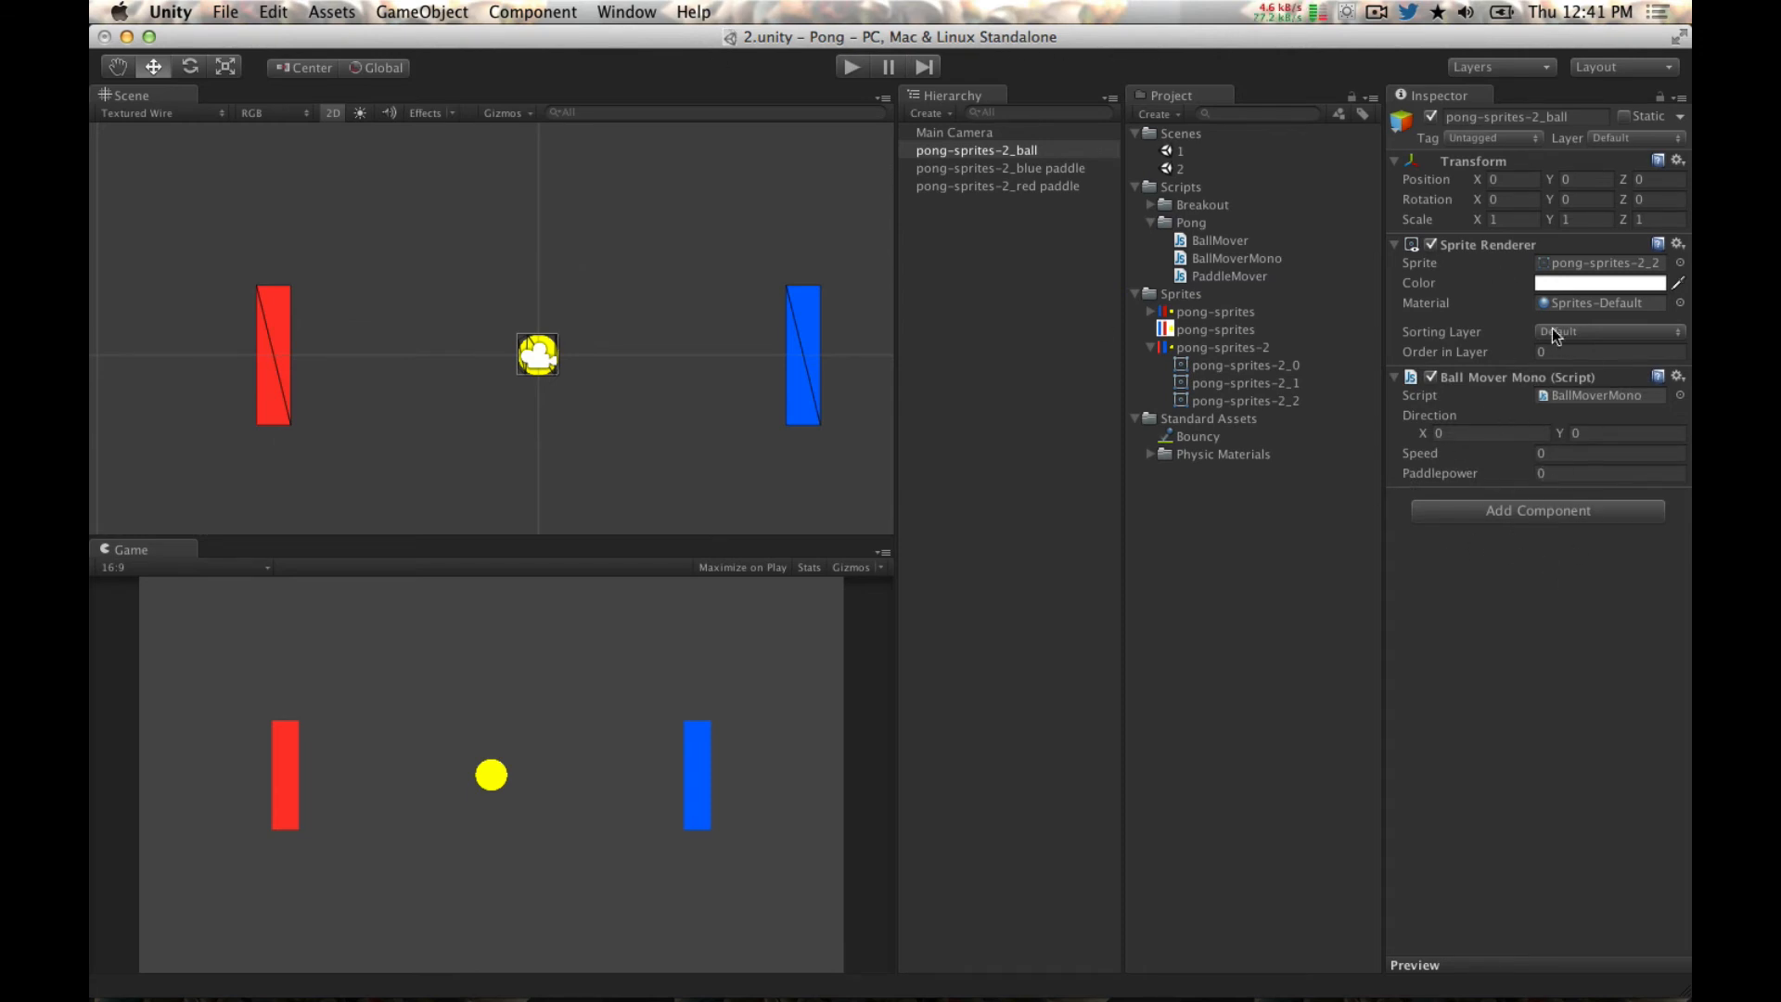
Step: Add a Rigidbody 2D component to the ball and set its gravity scale to 0
left_click(1563, 515)
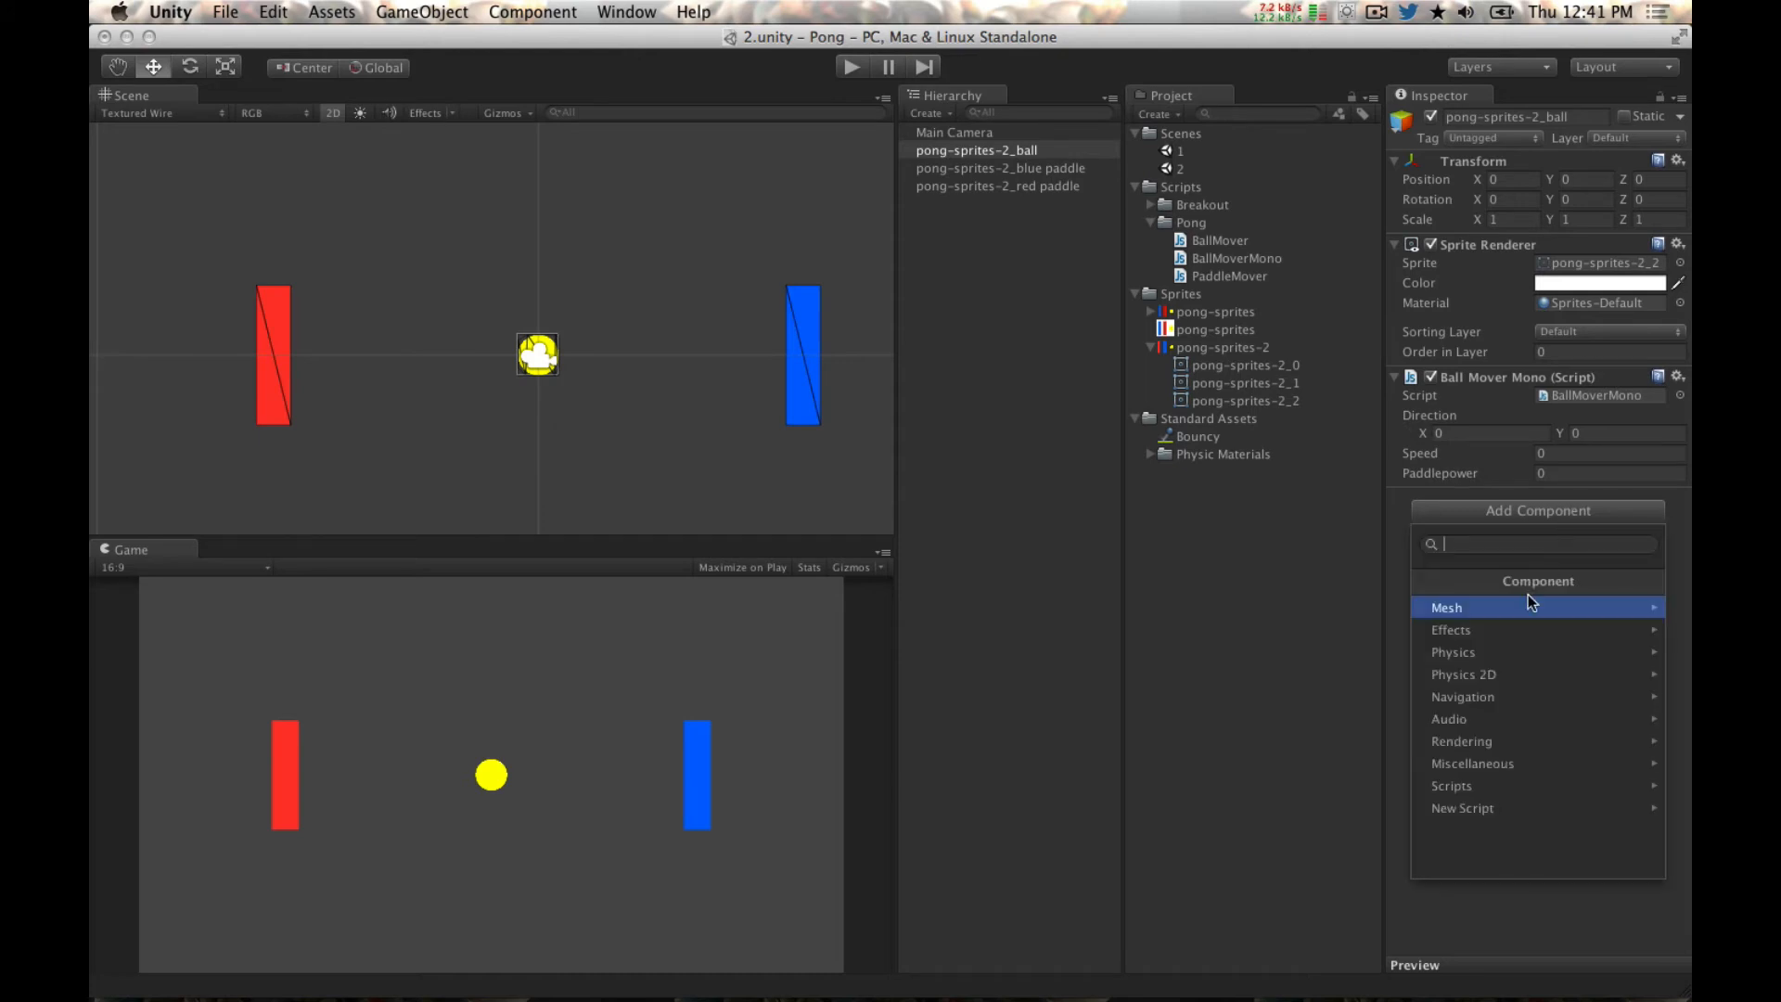
left_click(1494, 675)
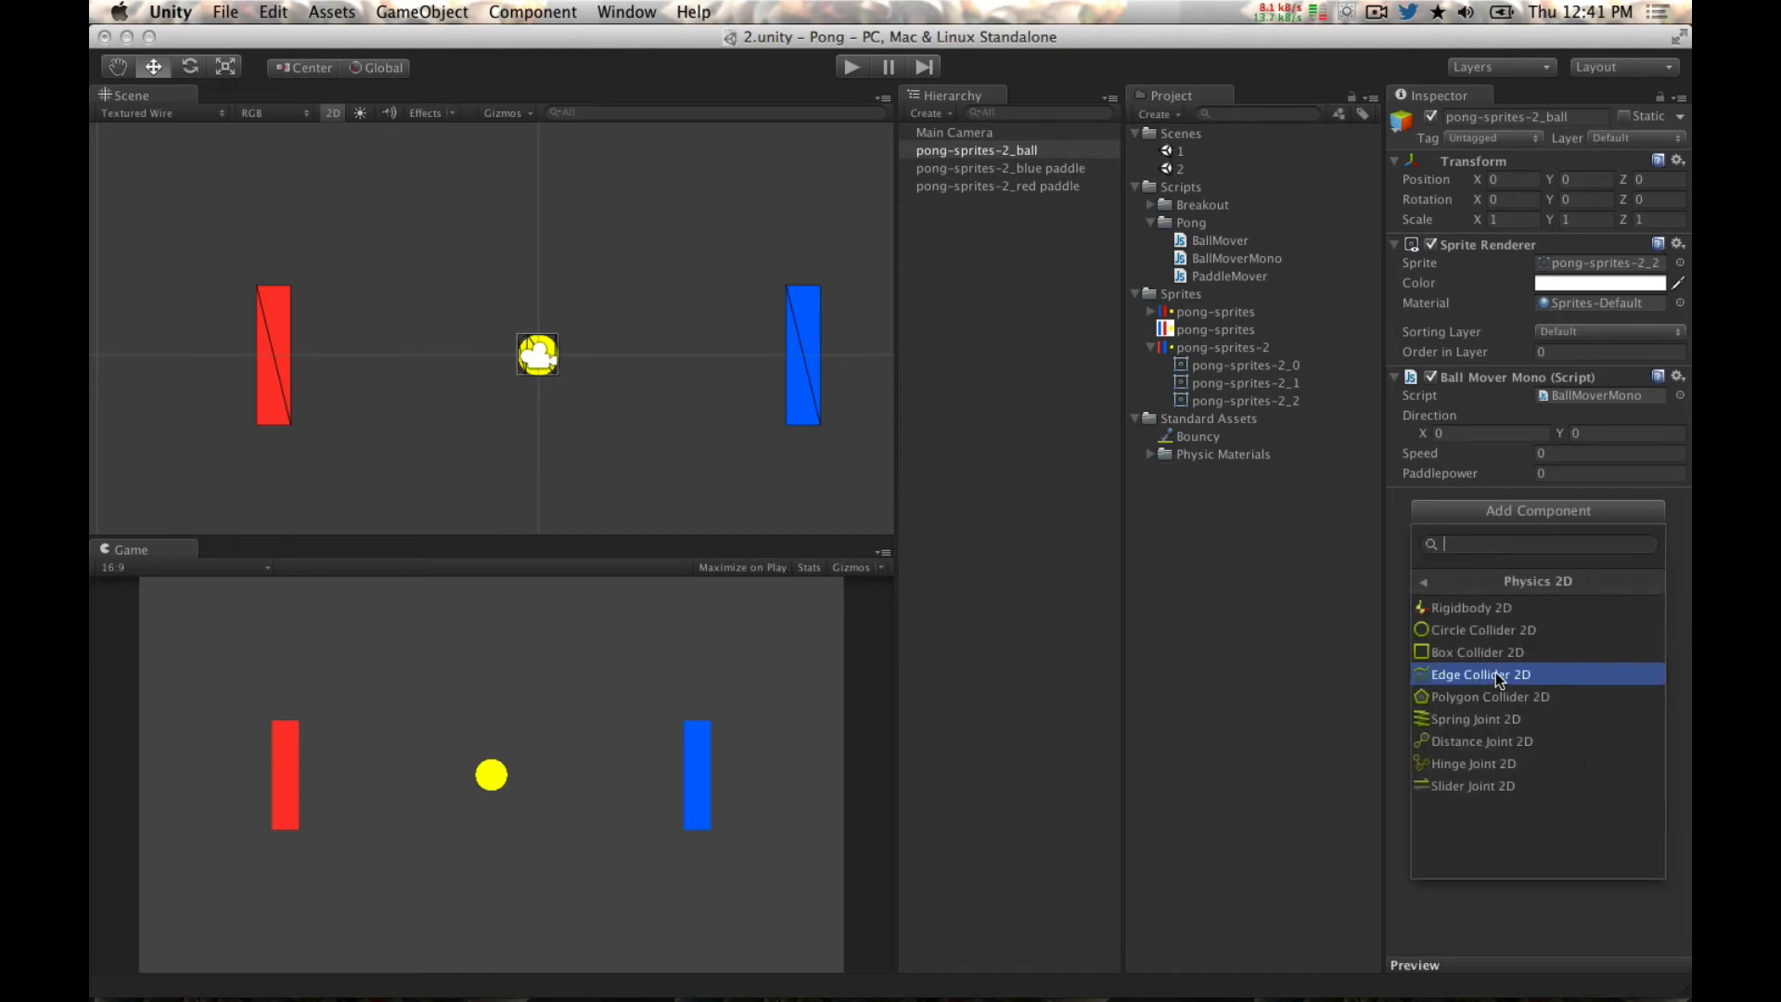
left_click(1489, 608)
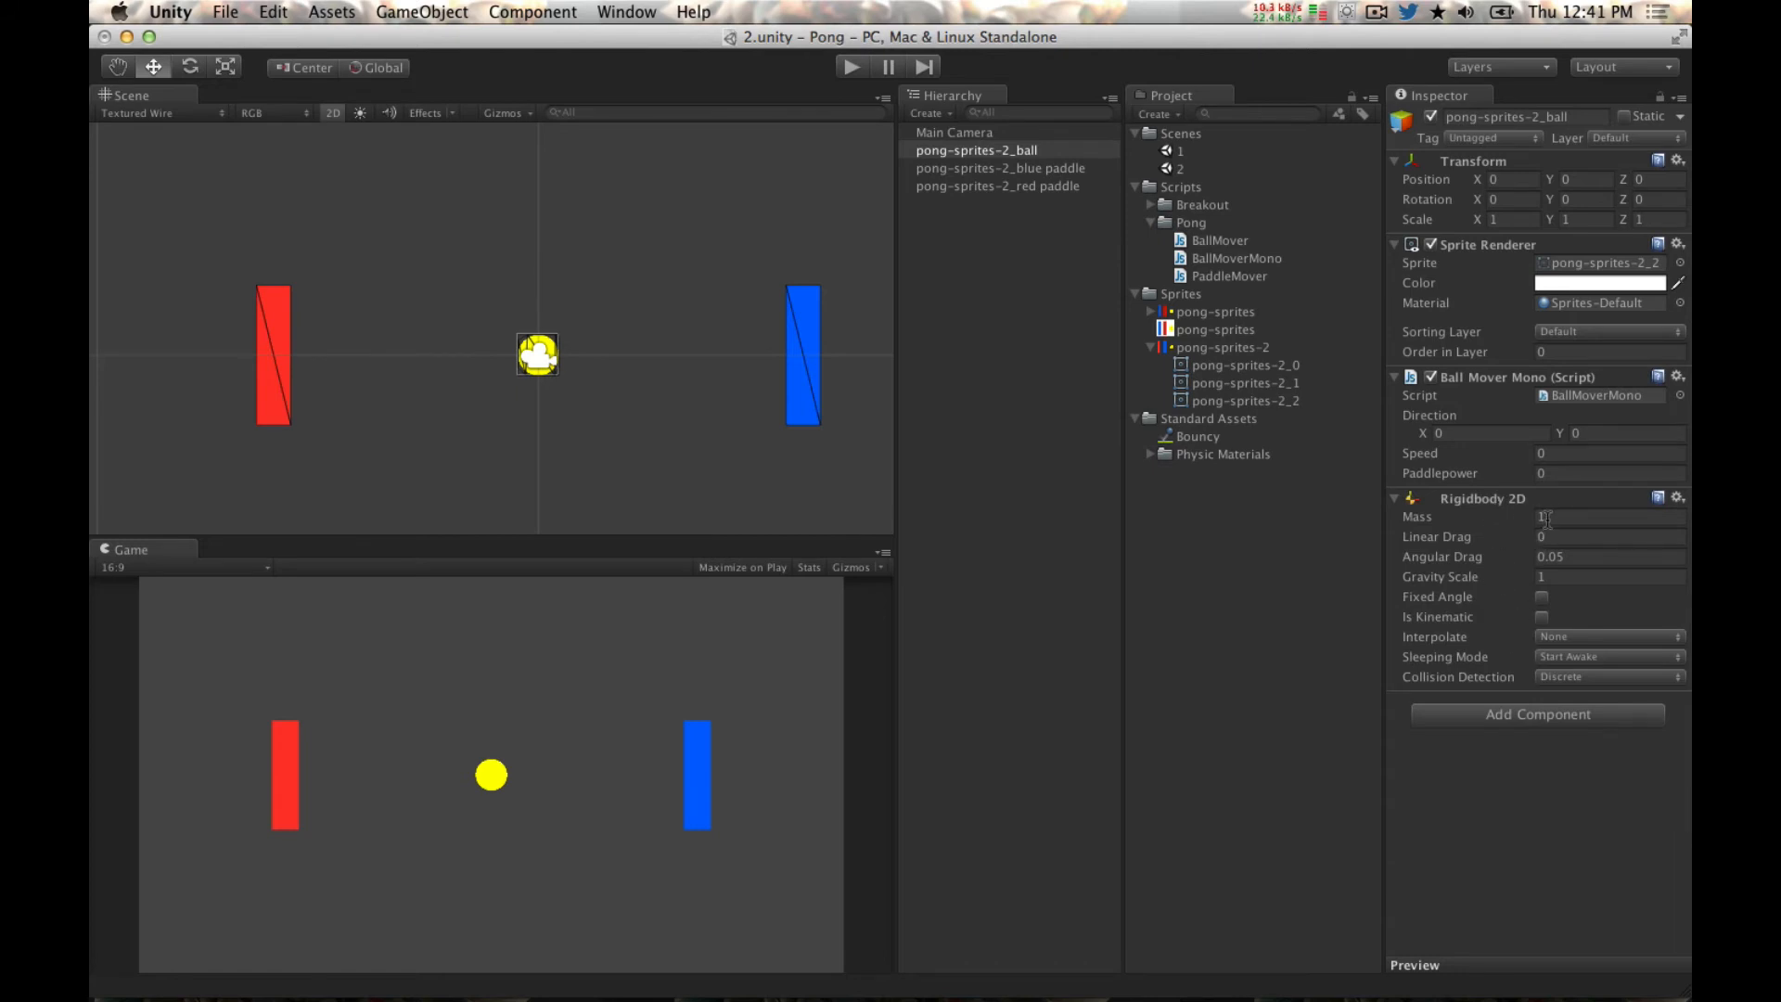
left_click(1545, 577)
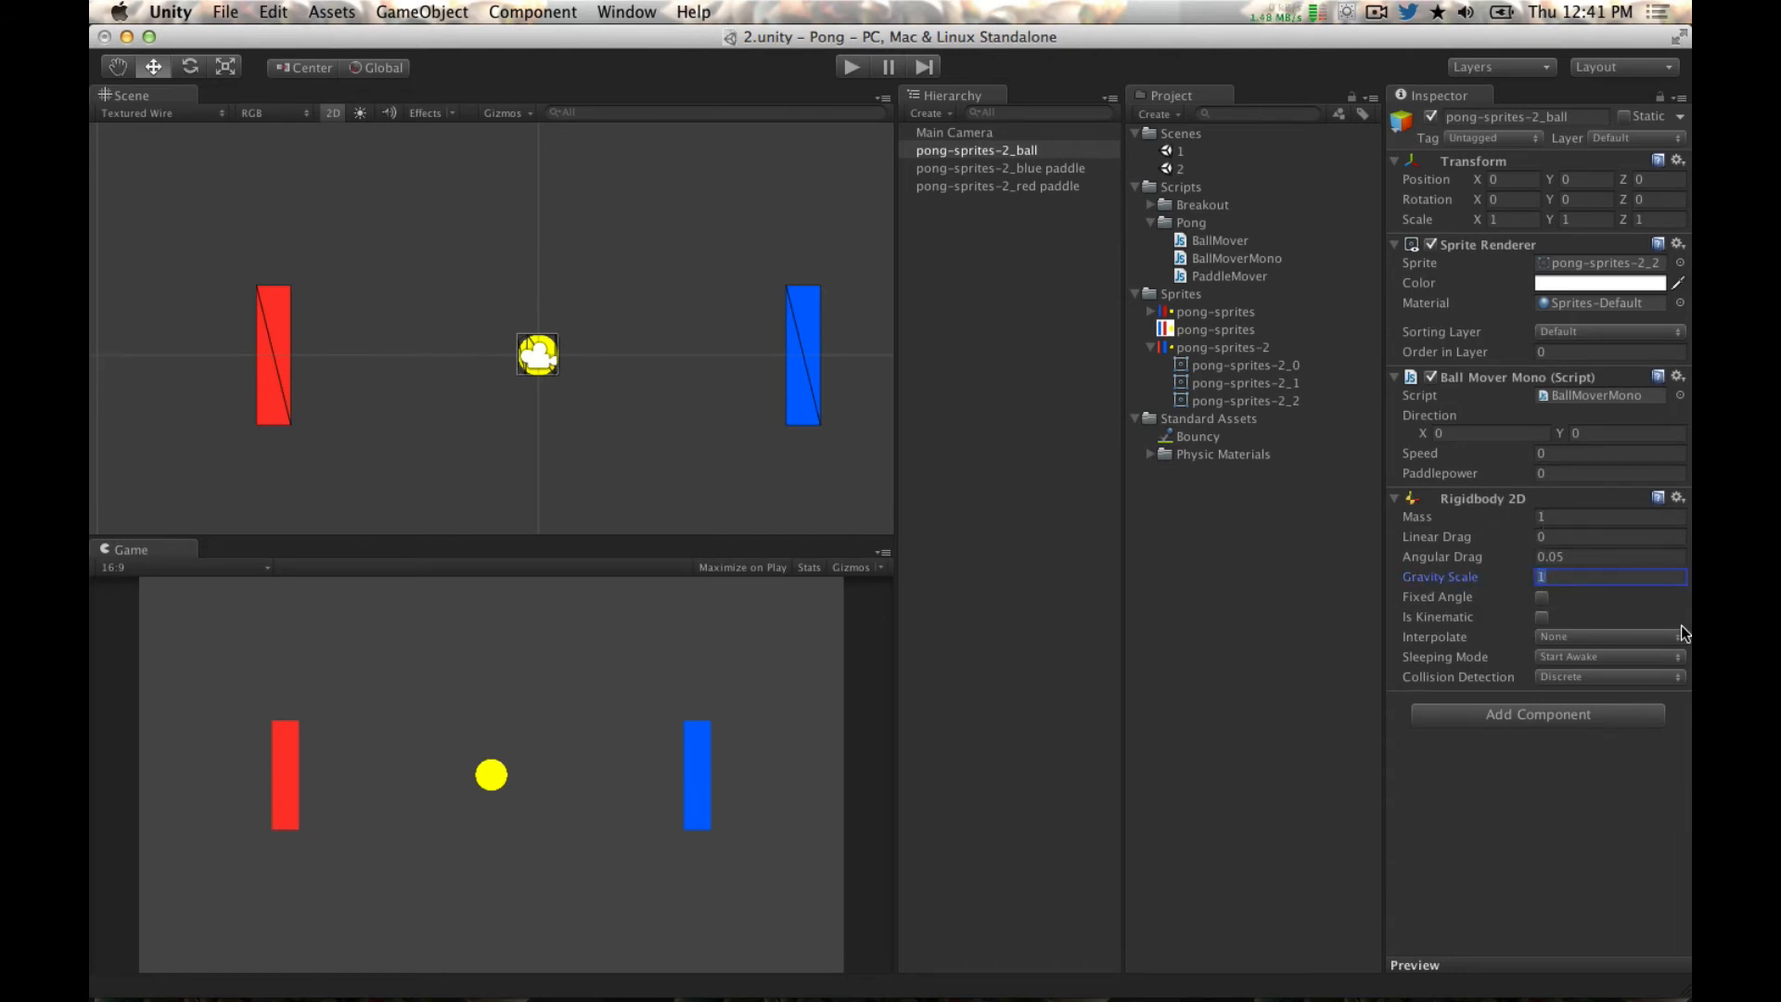
type("0")
key("Return")
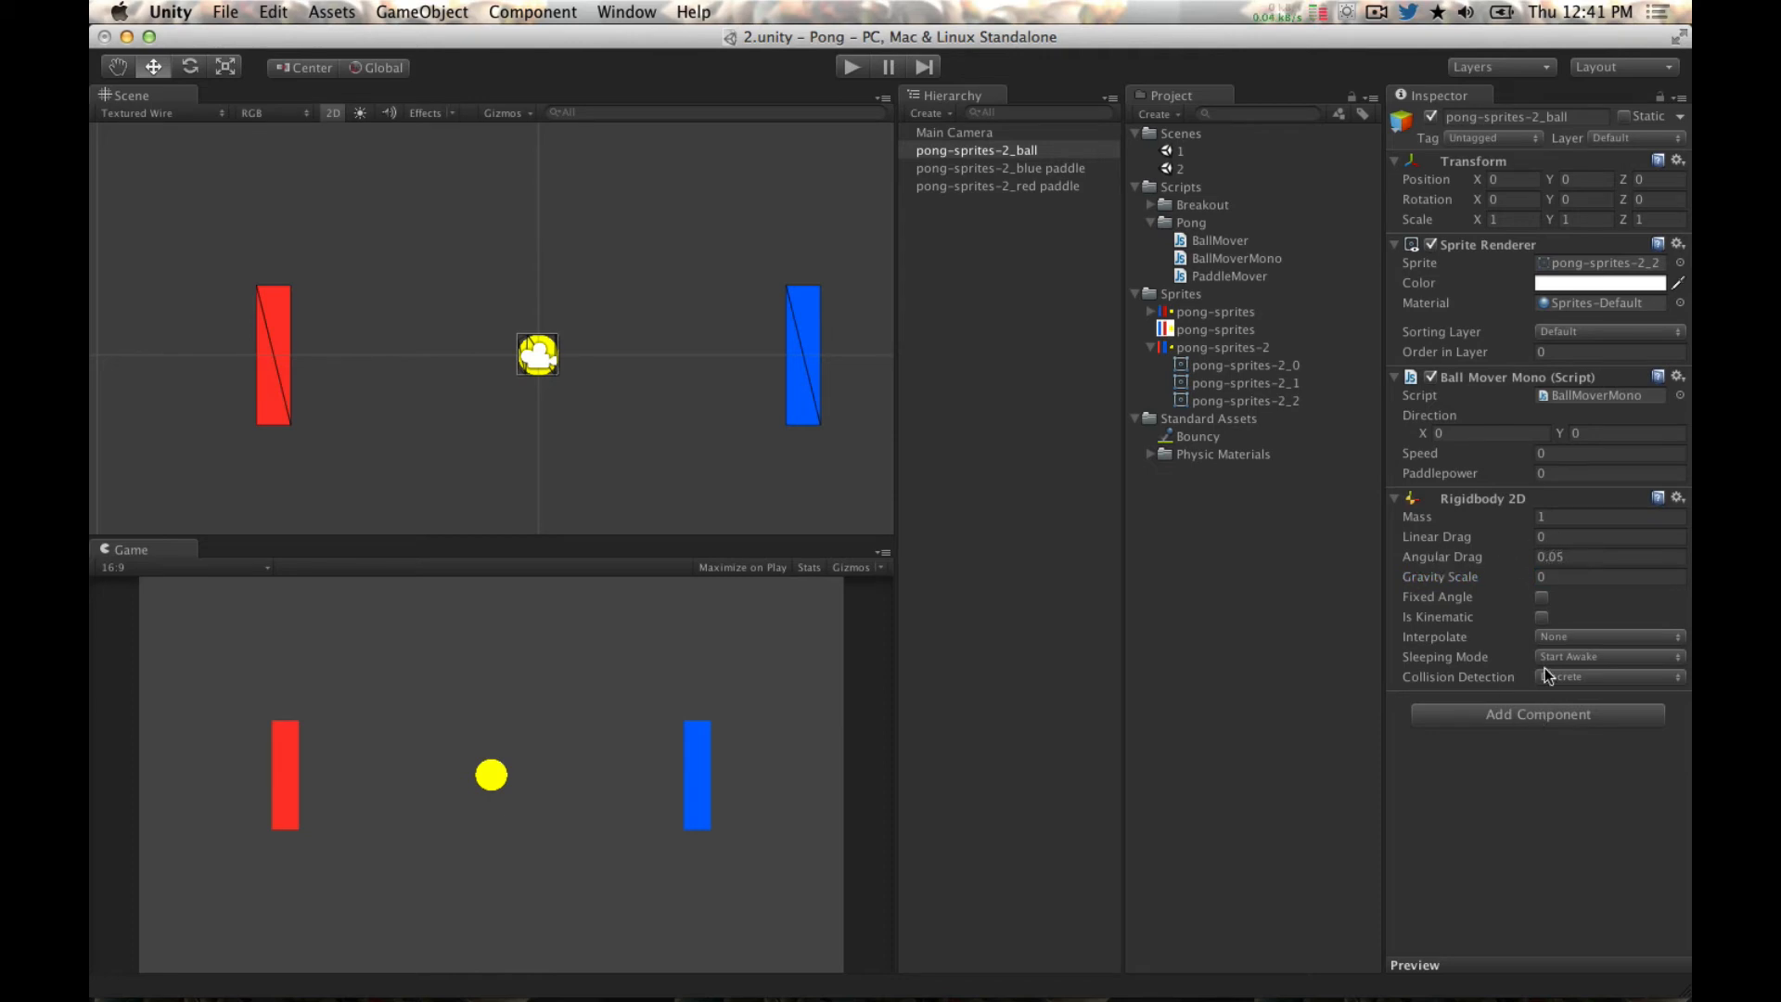
left_click(1283, 715)
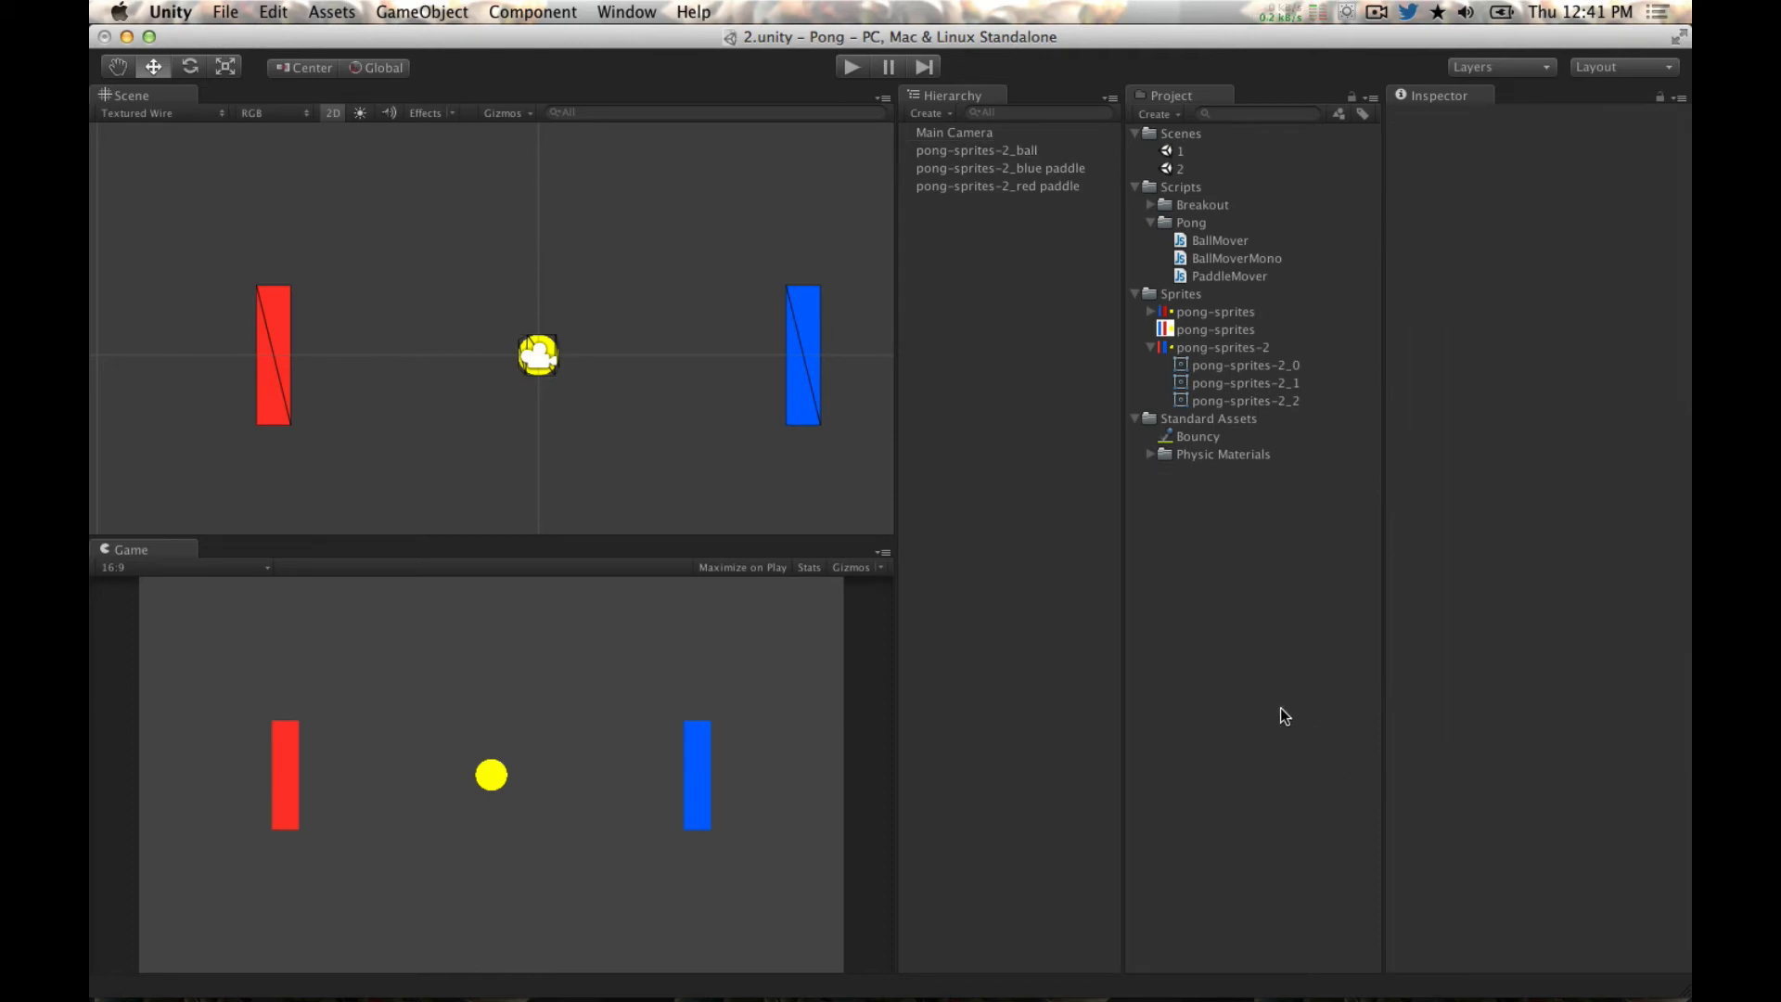
Step: Test-run the scene briefly, examine the BallMover and BallMoverMono scripts, check the code in MonoDevelop and return to Unity
left_click(858, 65)
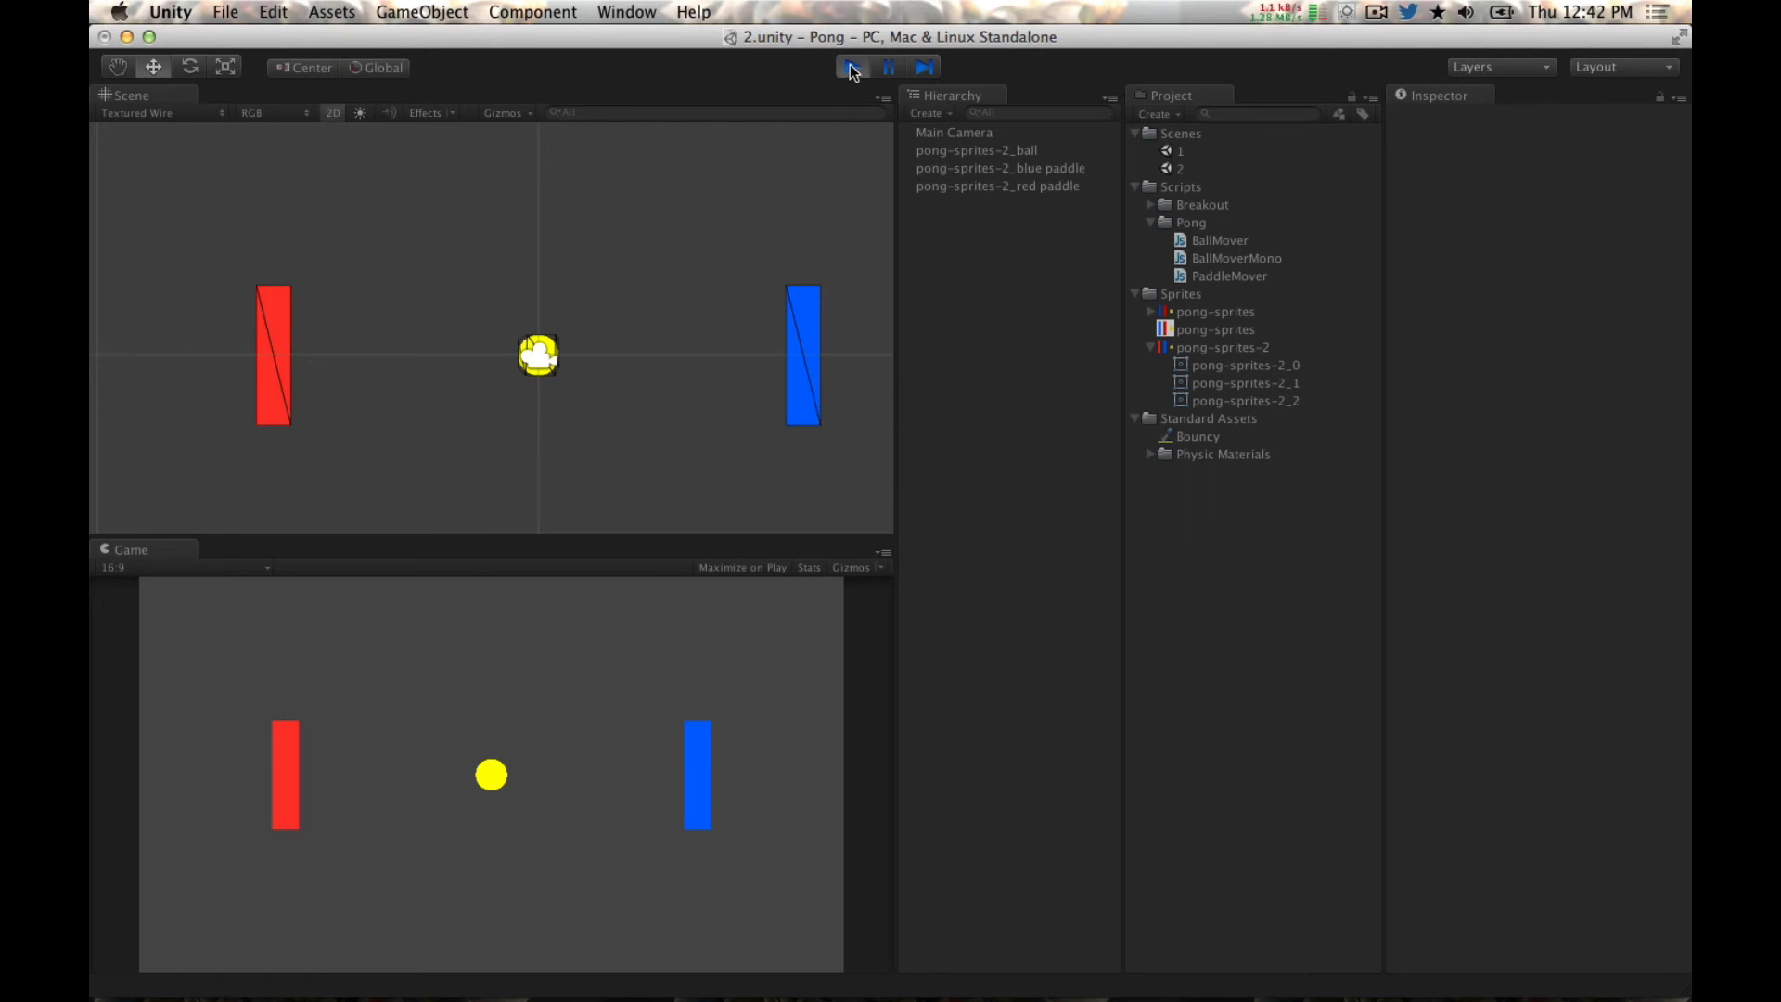
left_click(853, 70)
left_click(1248, 242)
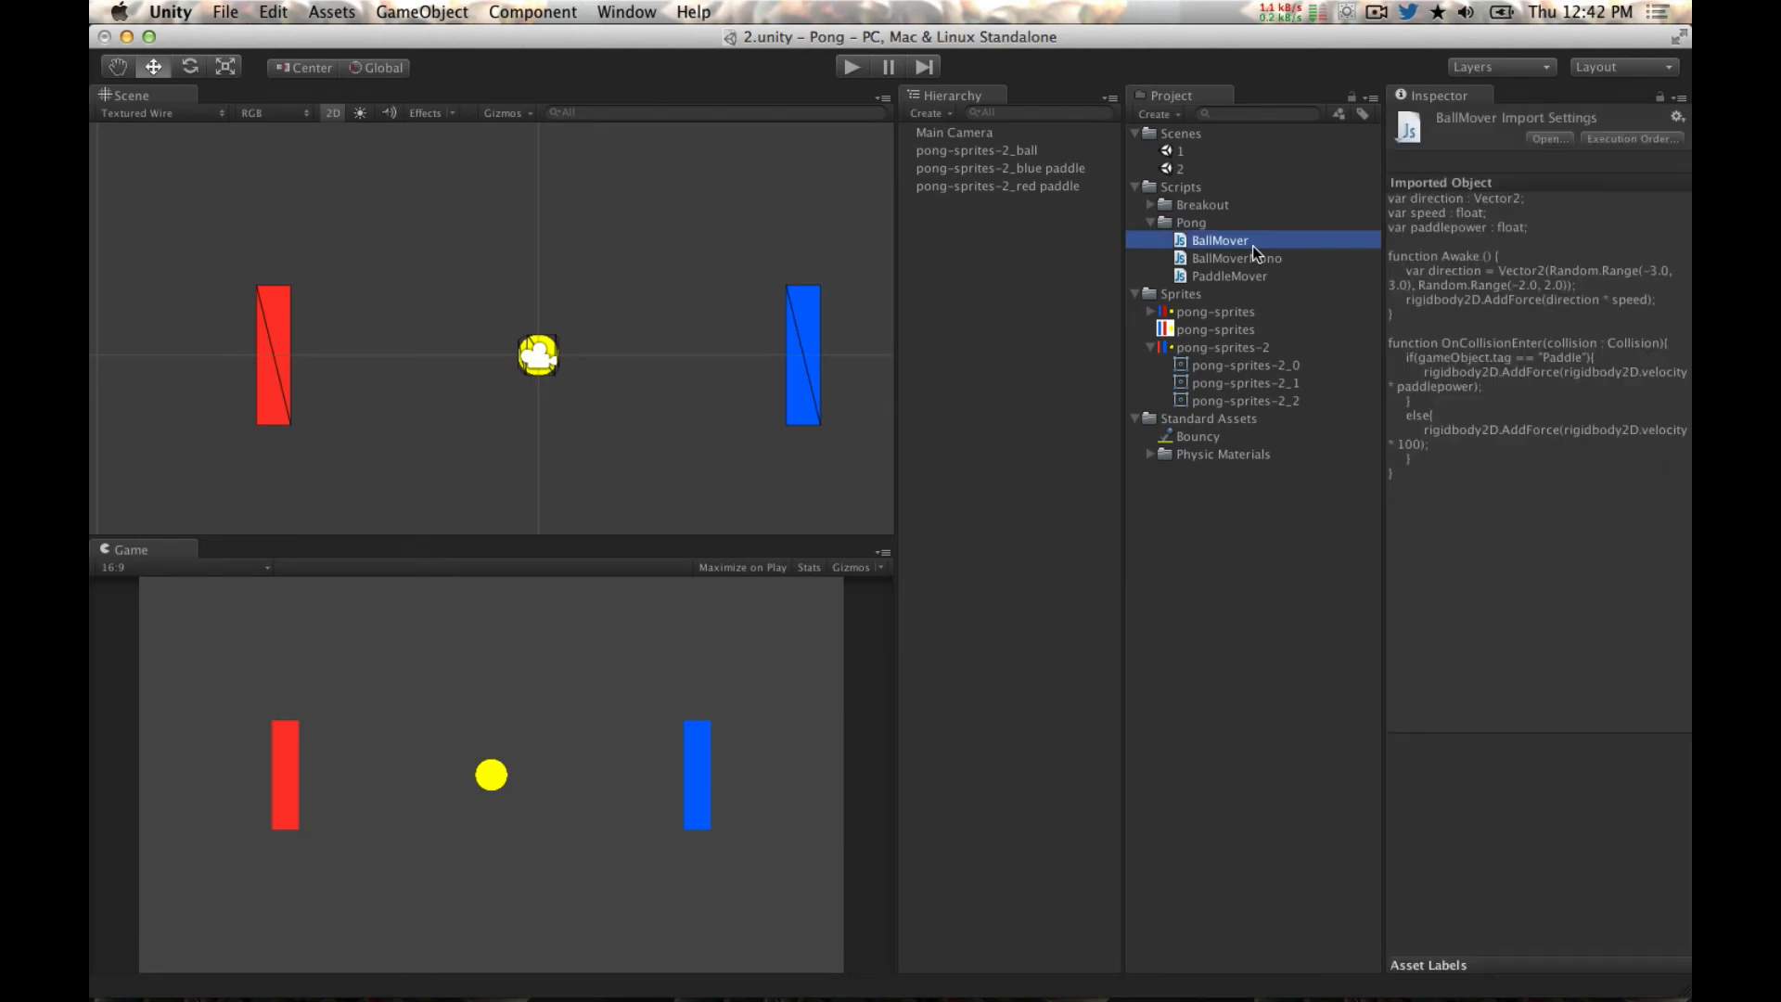
left_click(1254, 259)
key("super+Tab")
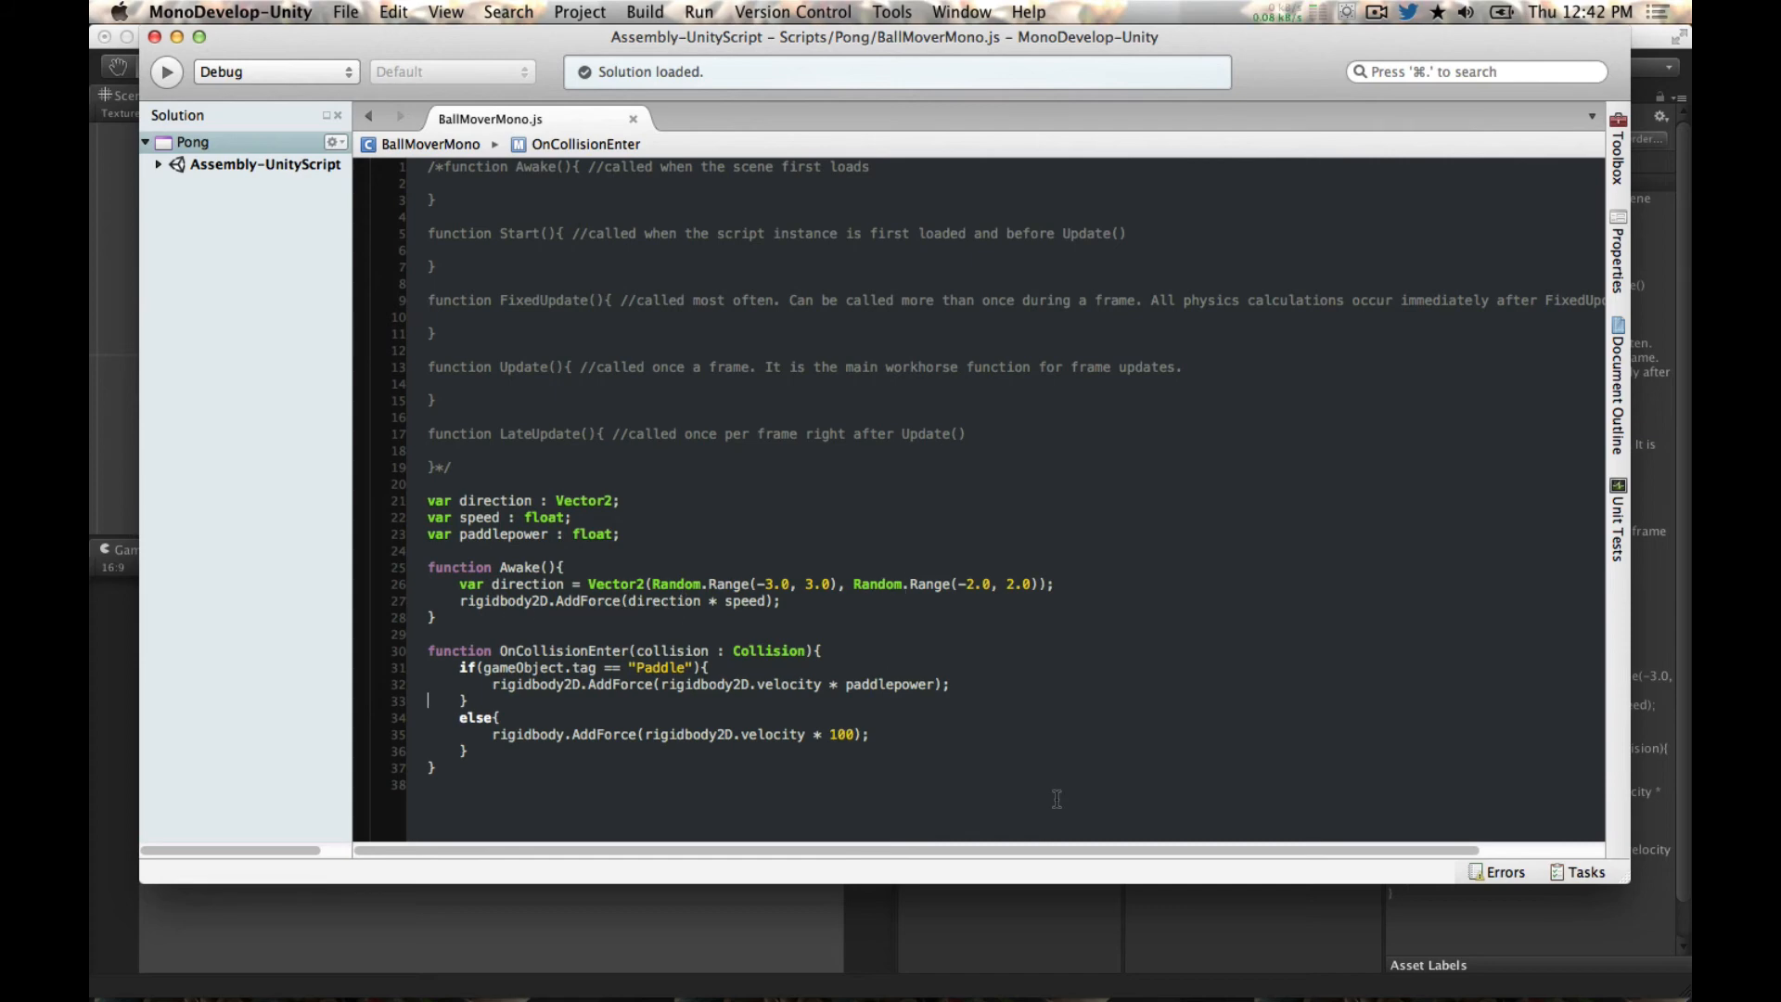
left_click(1110, 920)
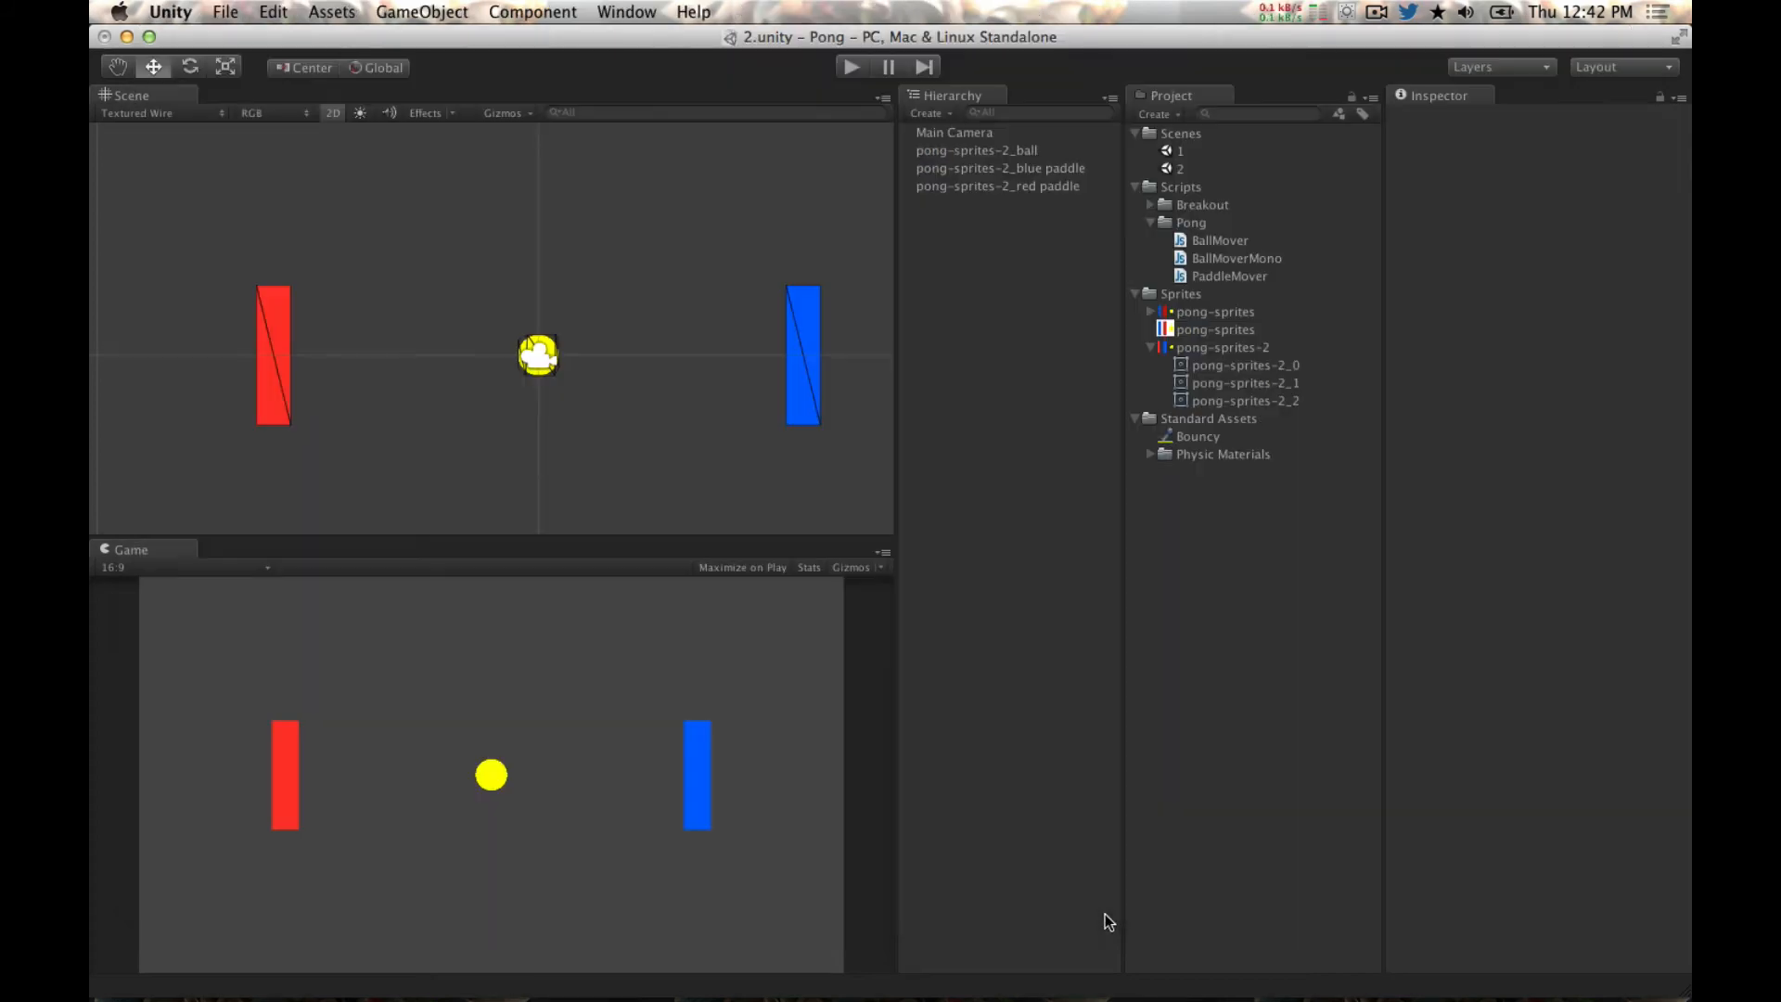
Step: Set the Speed of the ball's Ball Mover Mono script to 100
left_click(1041, 148)
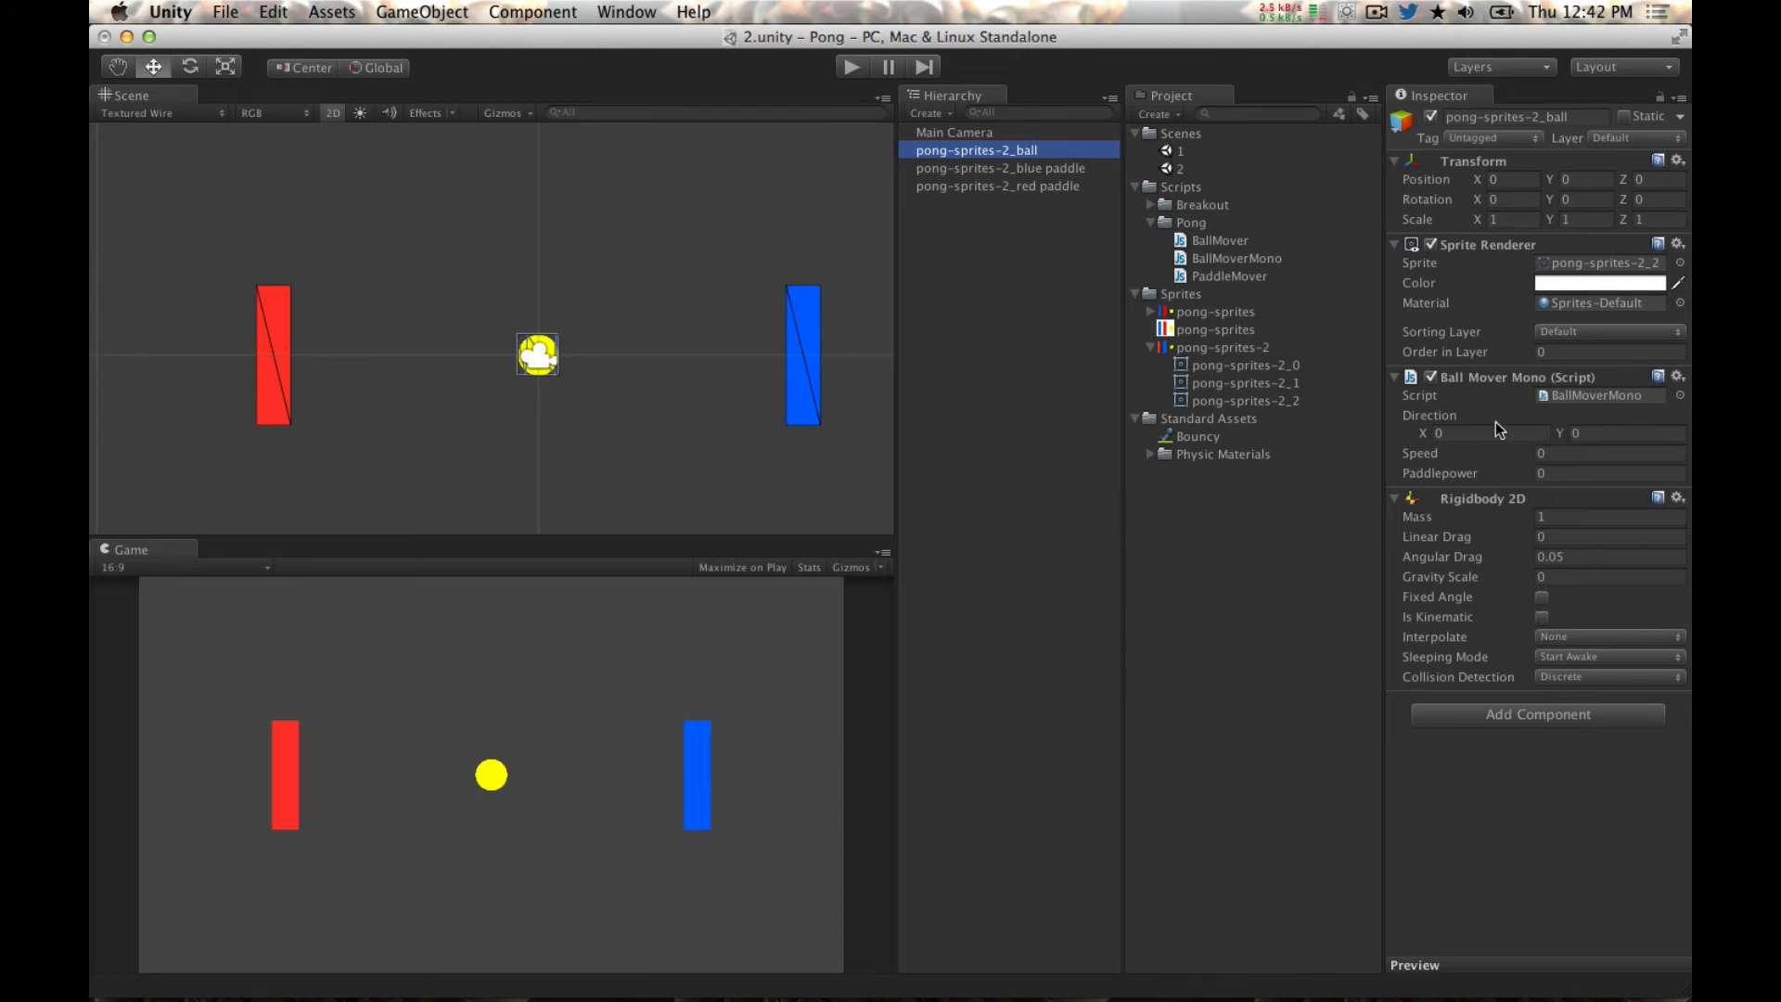
left_click(1565, 456)
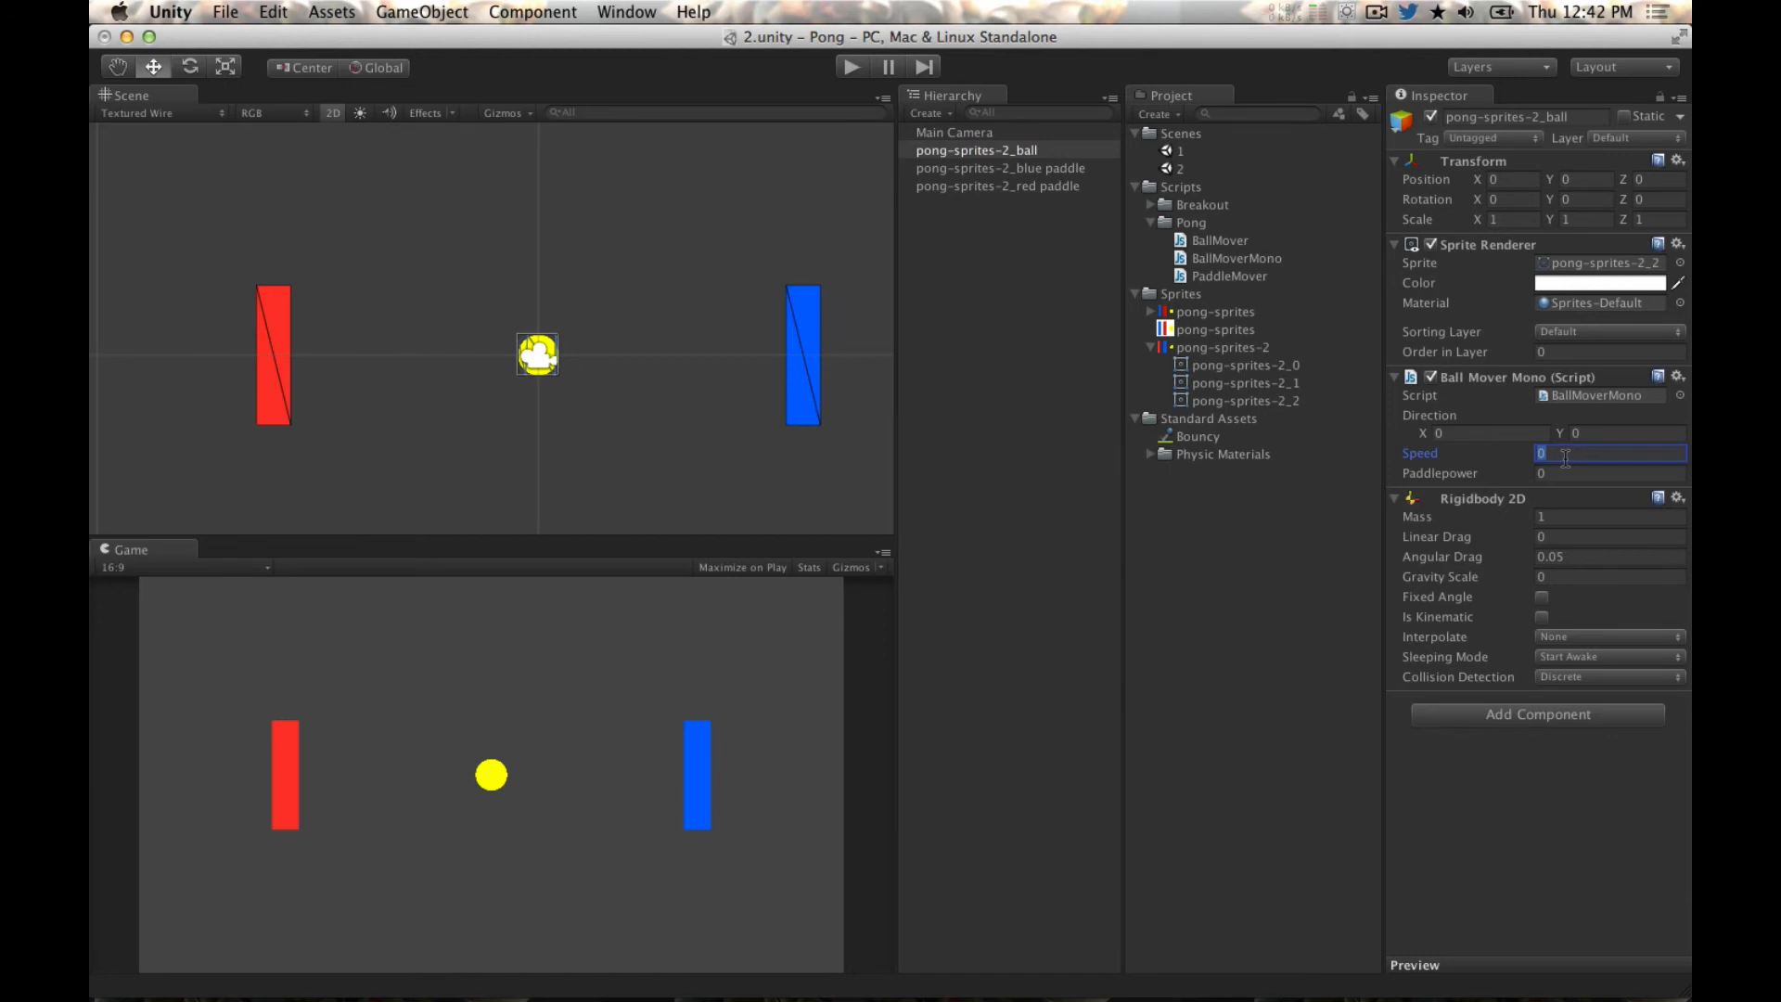
type("100")
Step: Run the game twice to check how the ball moves, stopping playback after each run
left_click(844, 63)
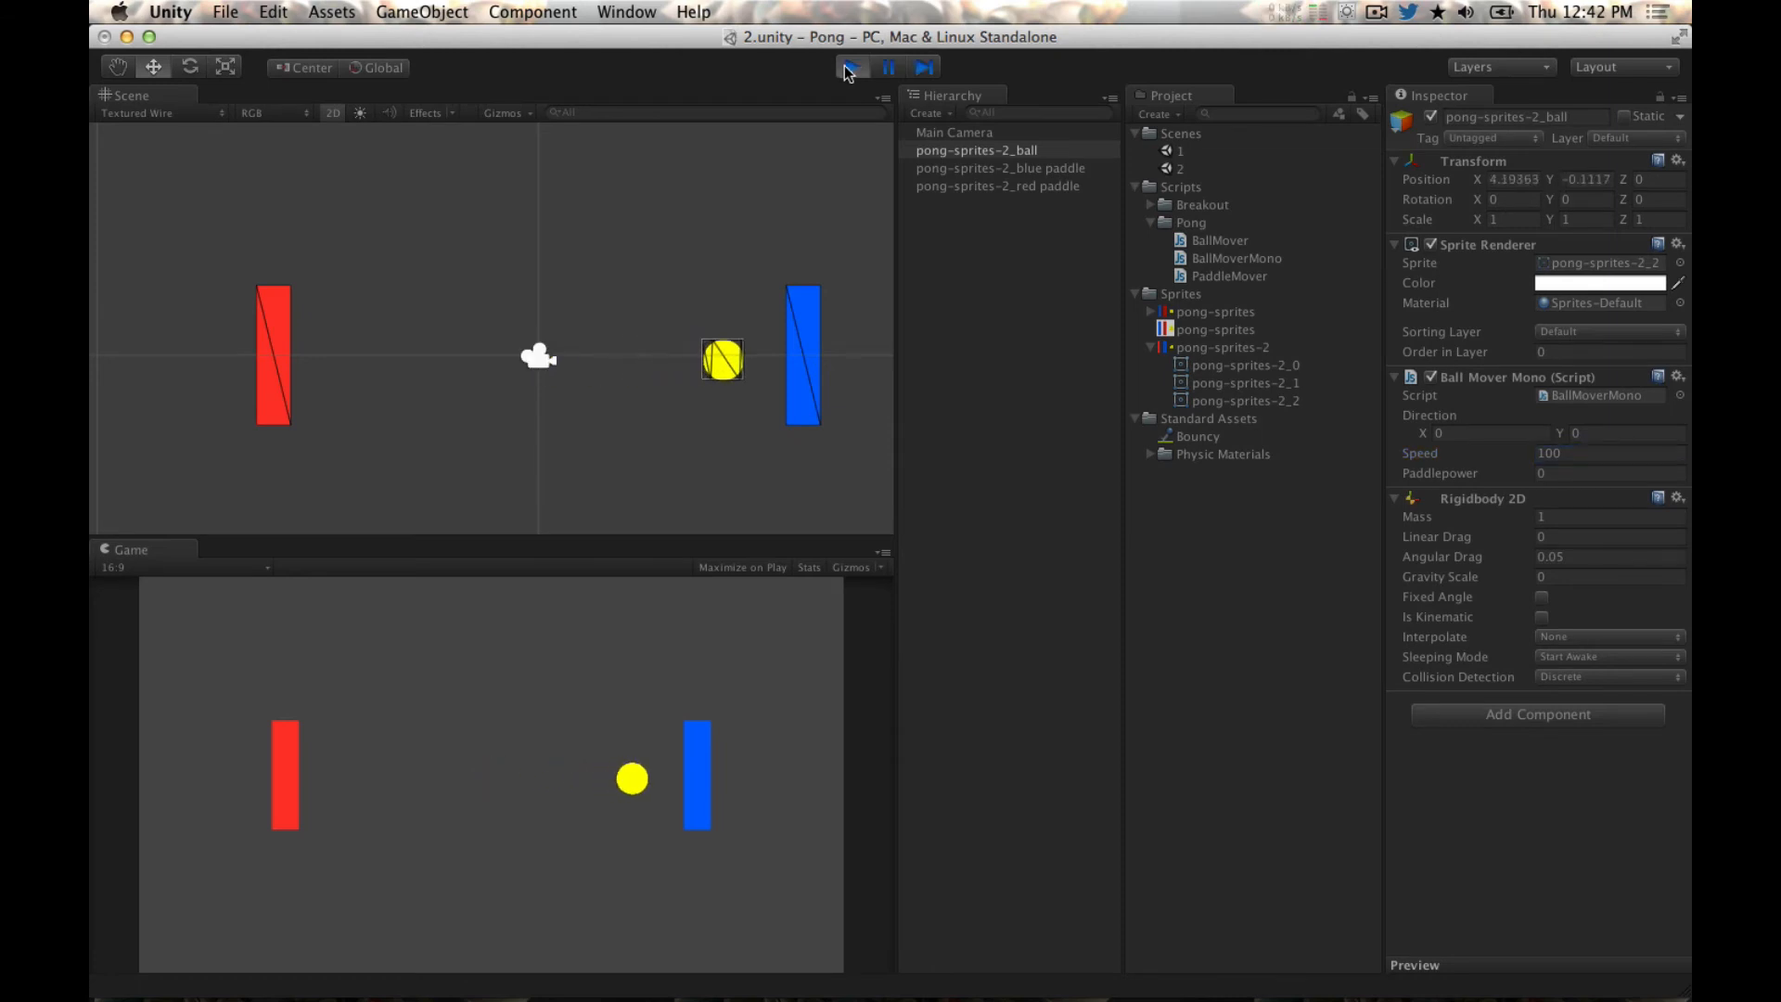
left_click(852, 65)
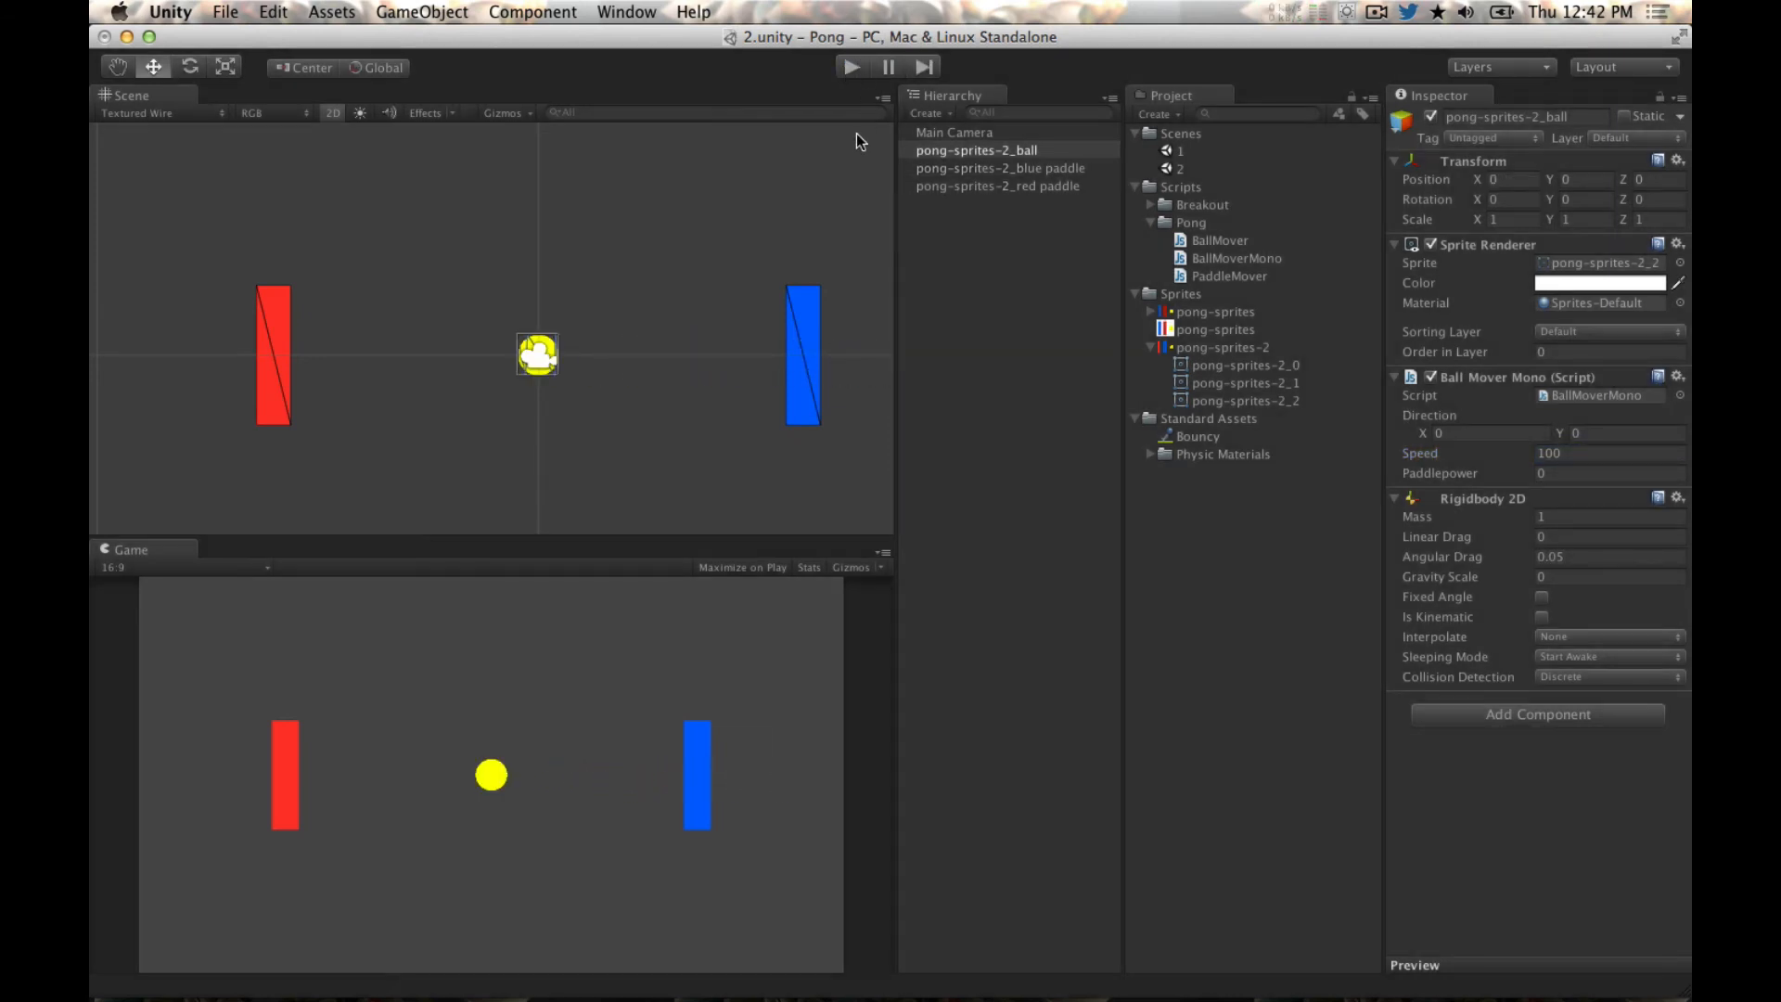
left_click(855, 69)
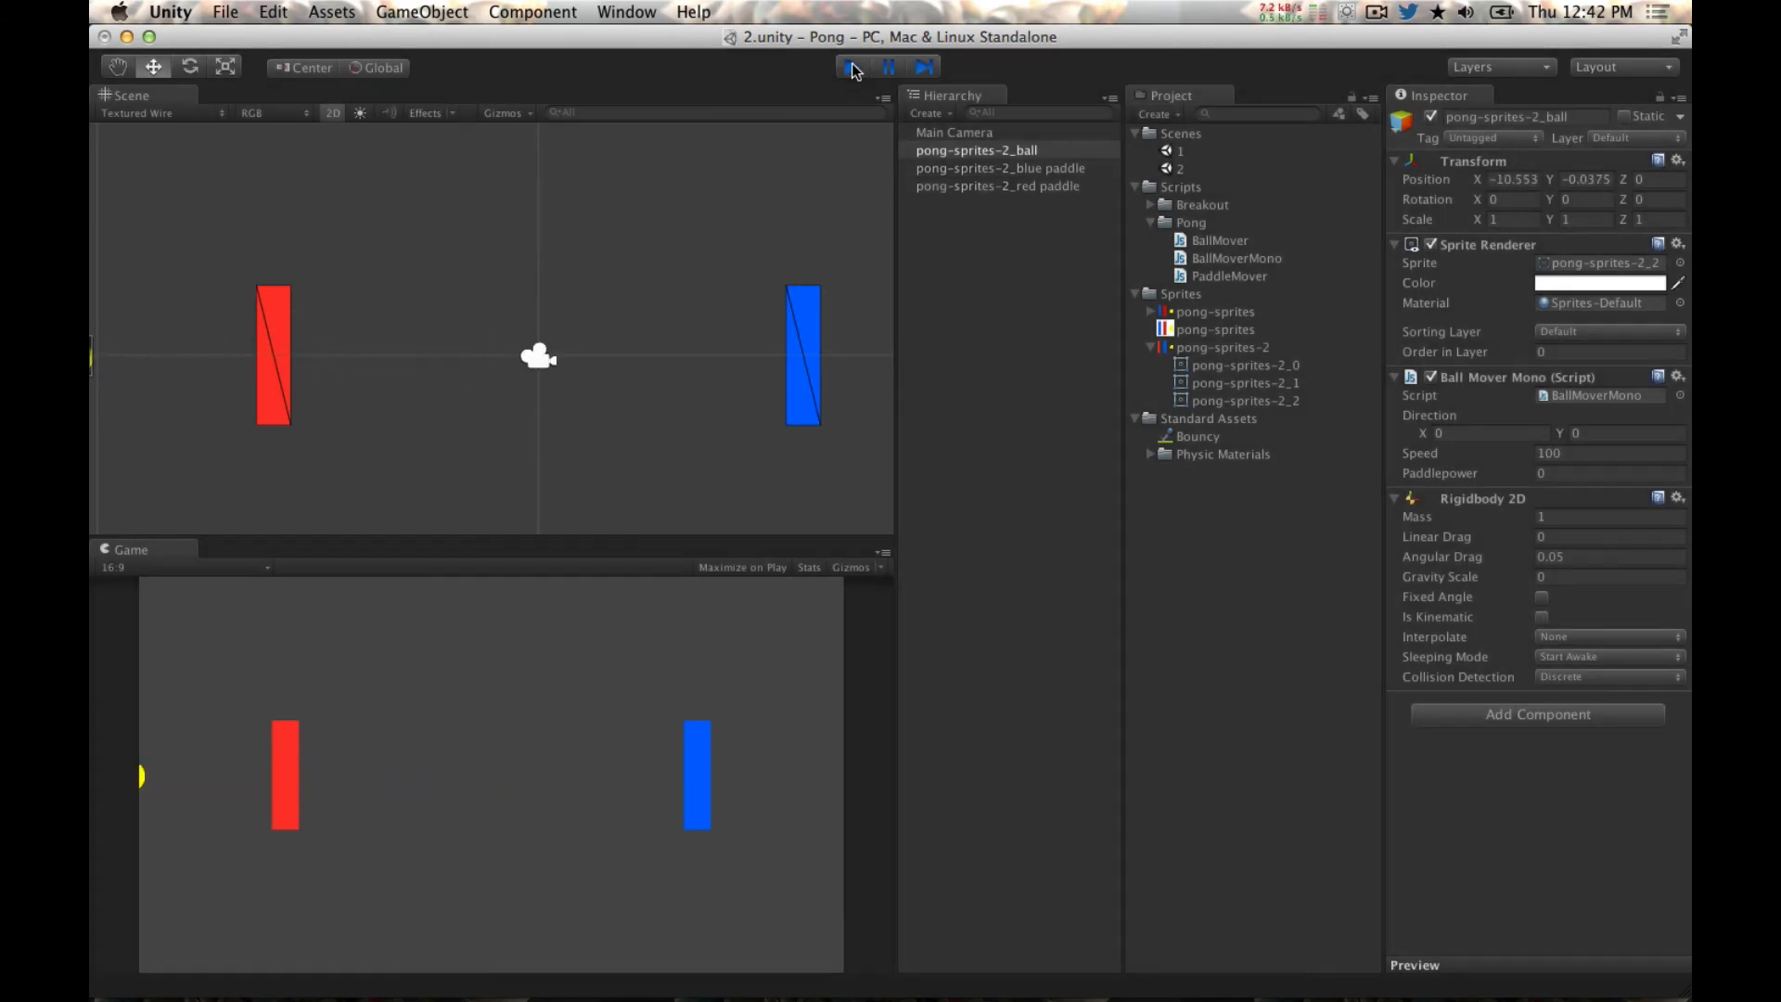
left_click(852, 67)
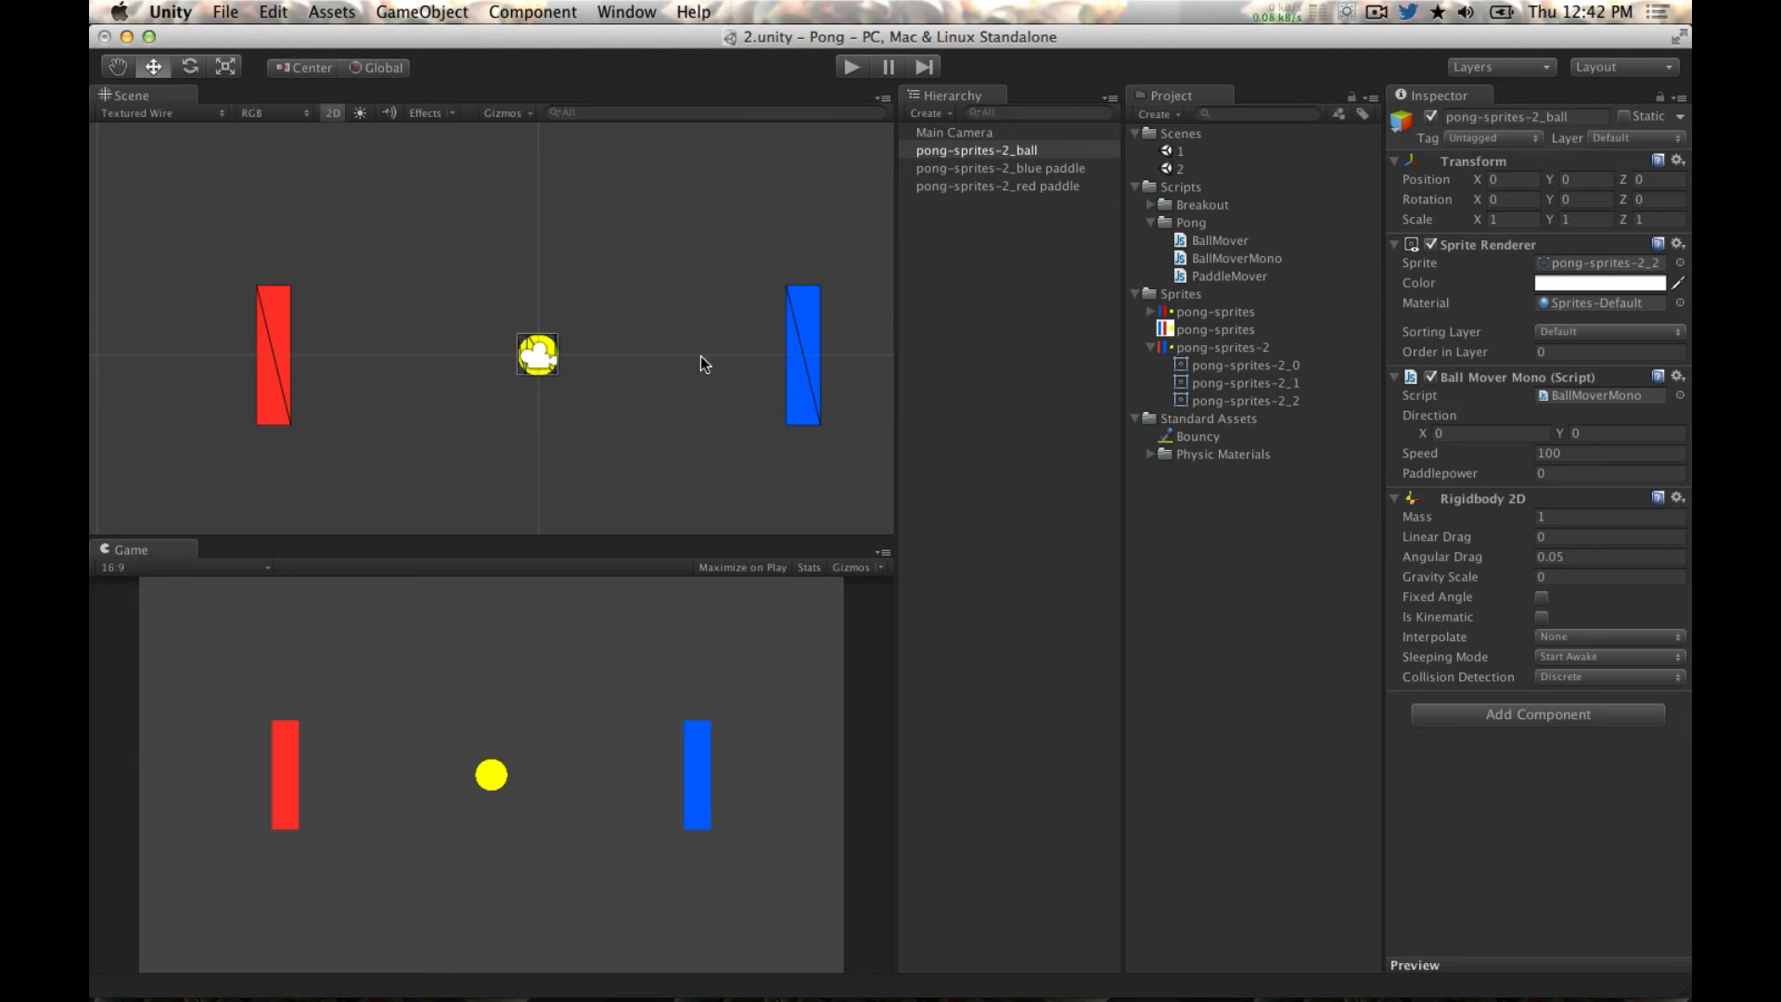
Step: Add a Box Collider 2D component to the blue paddle
left_click(818, 329)
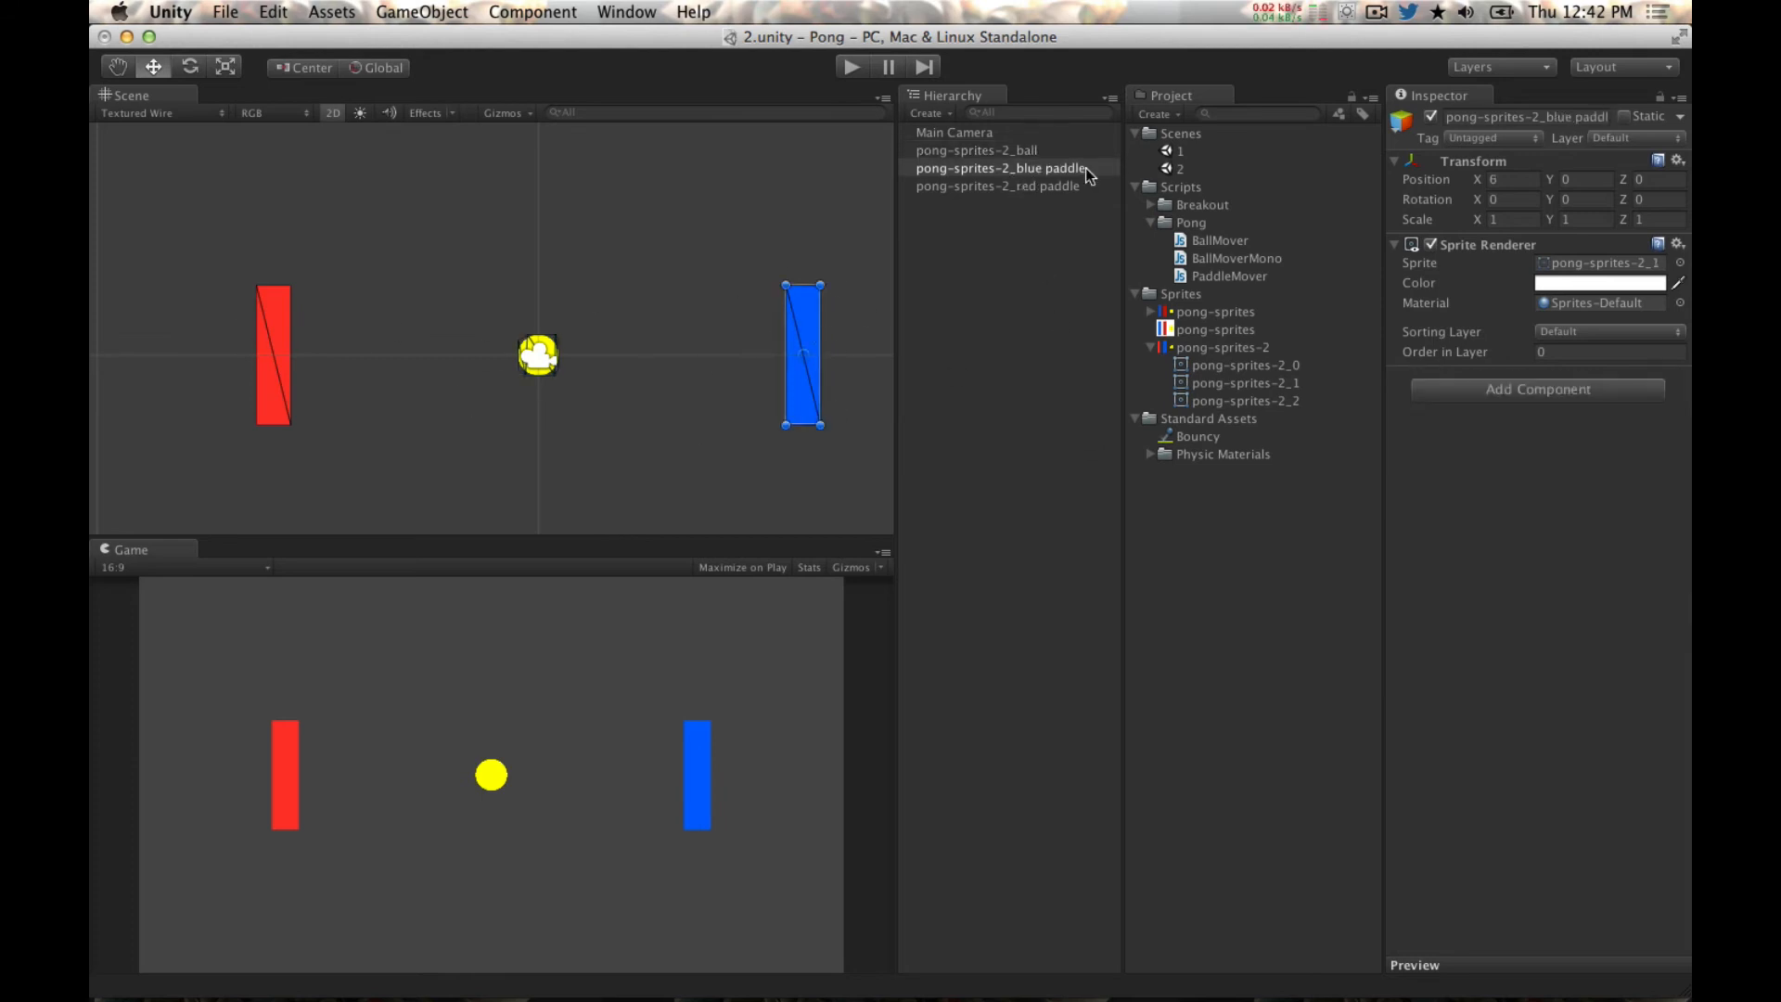
left_click(1472, 389)
left_click(1473, 547)
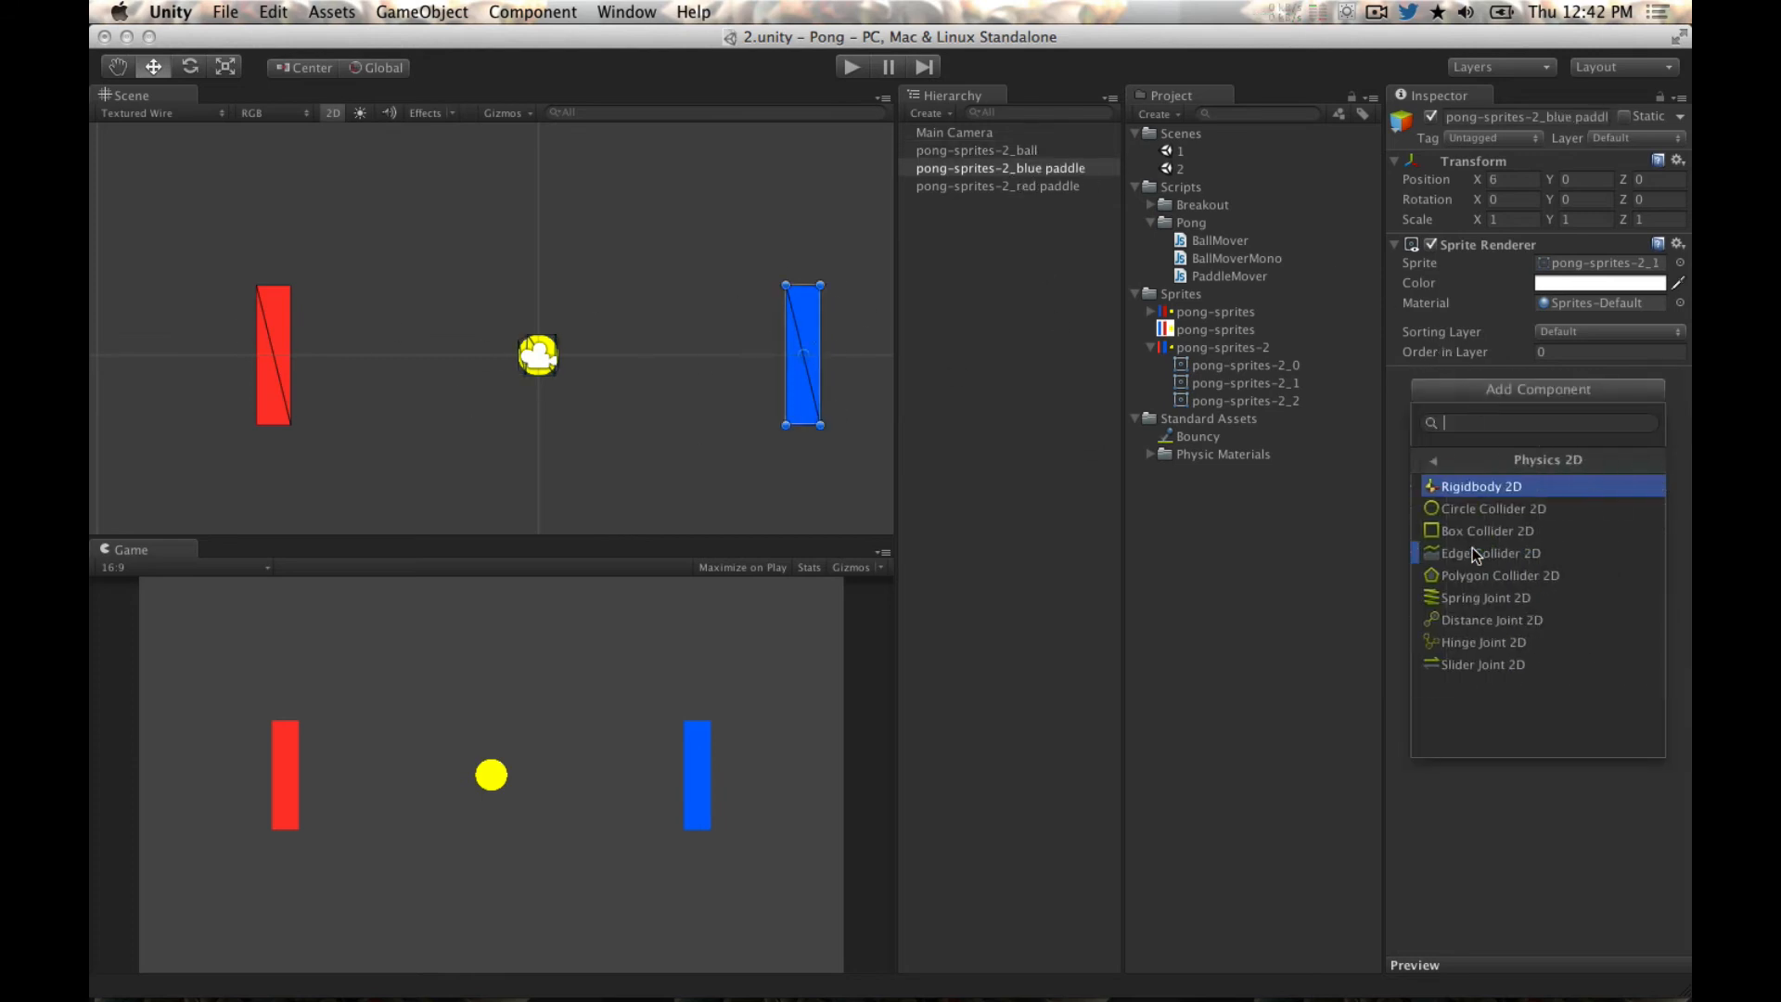
left_click(1475, 532)
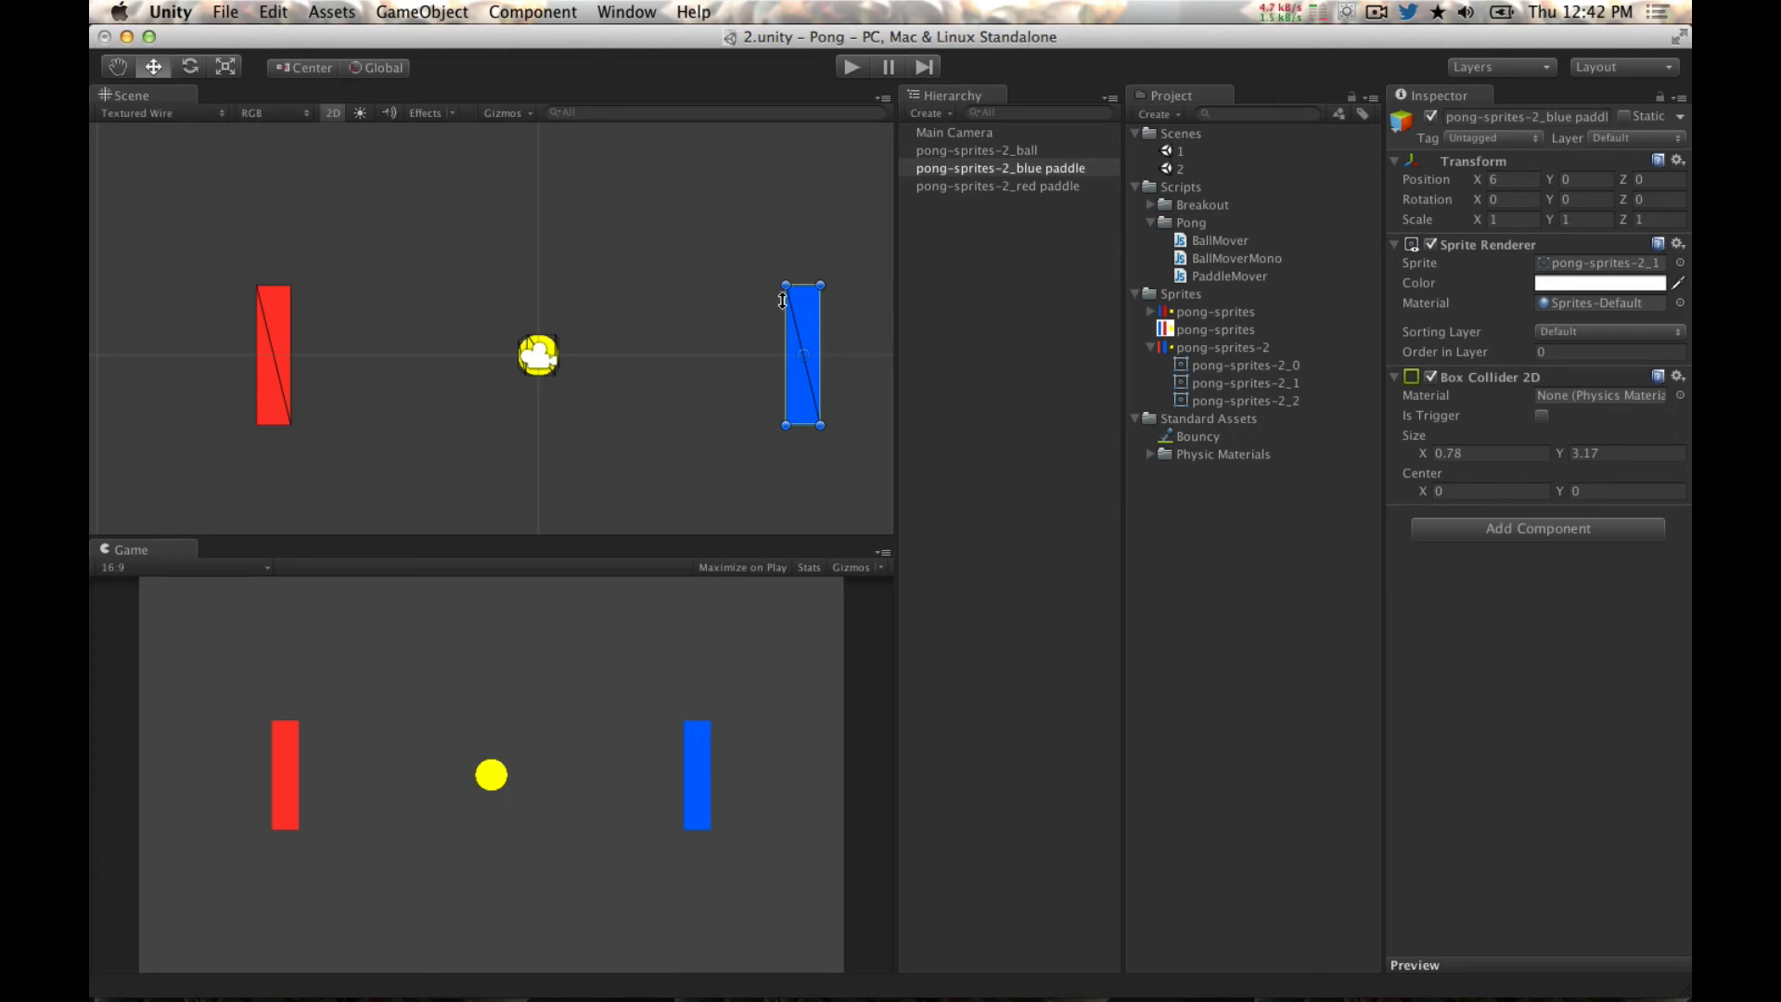
scroll(815, 306, "up", 3)
scroll(814, 307, "down", 2)
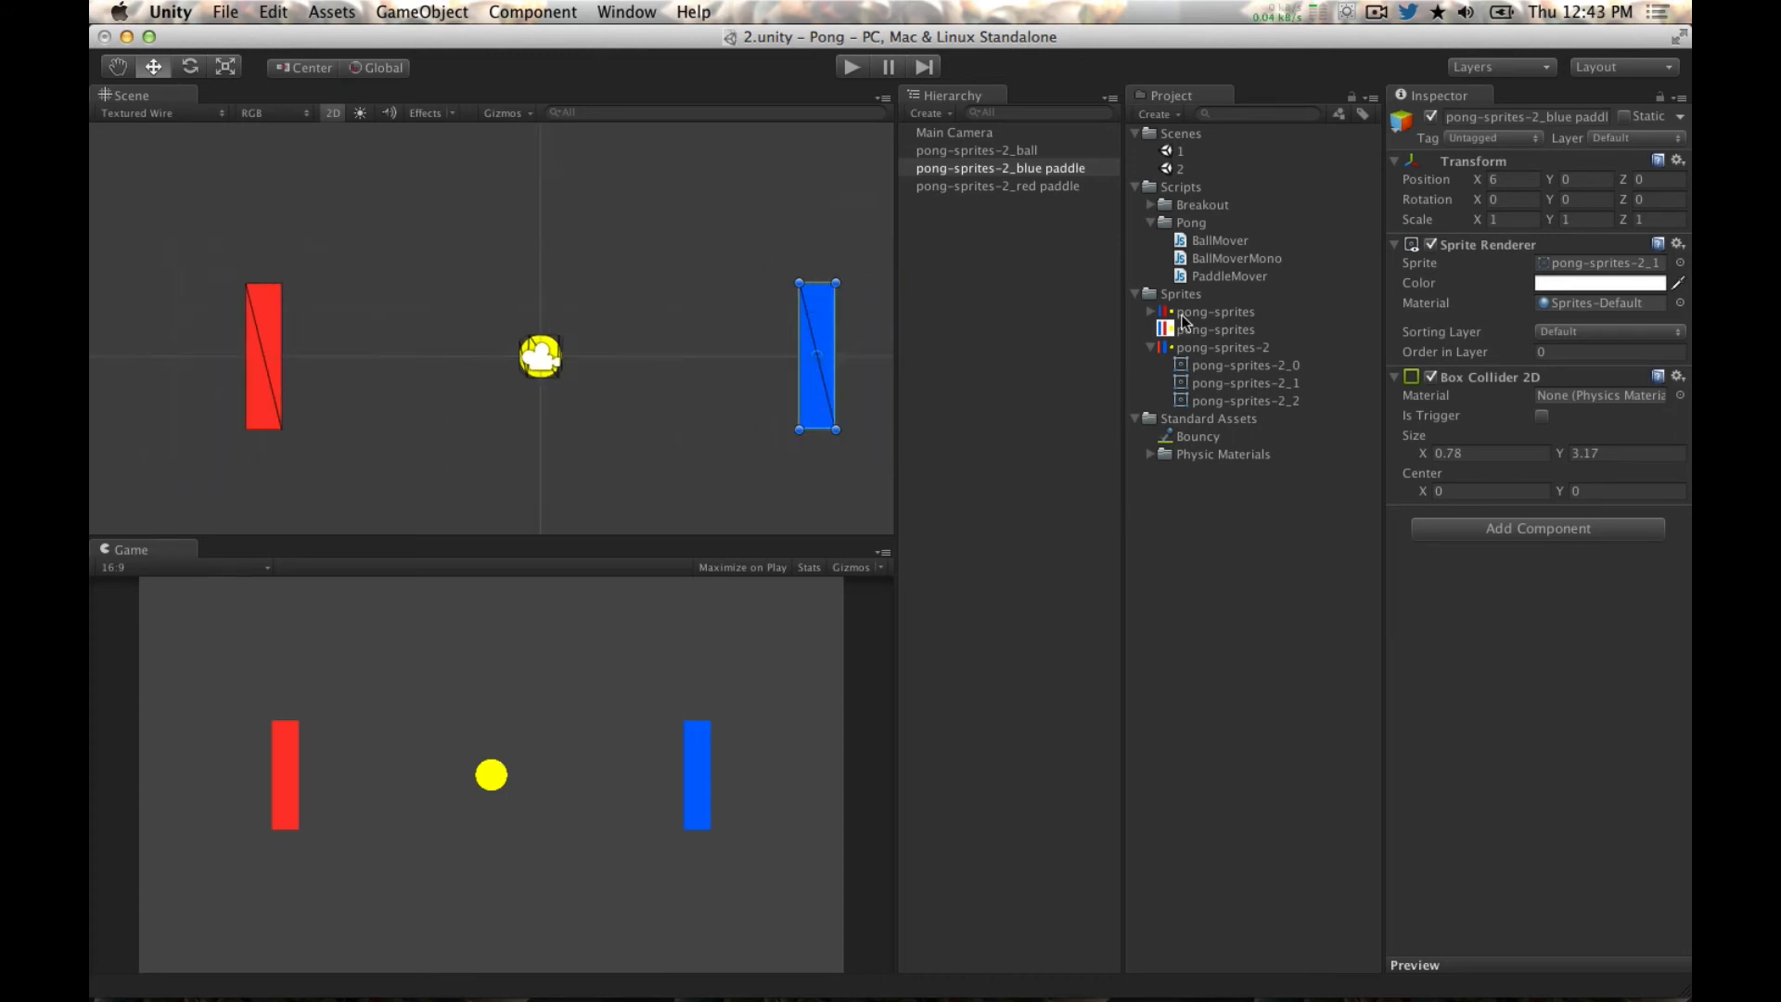
Step: Add a Box Collider 2D component to the red paddle
left_click(986, 185)
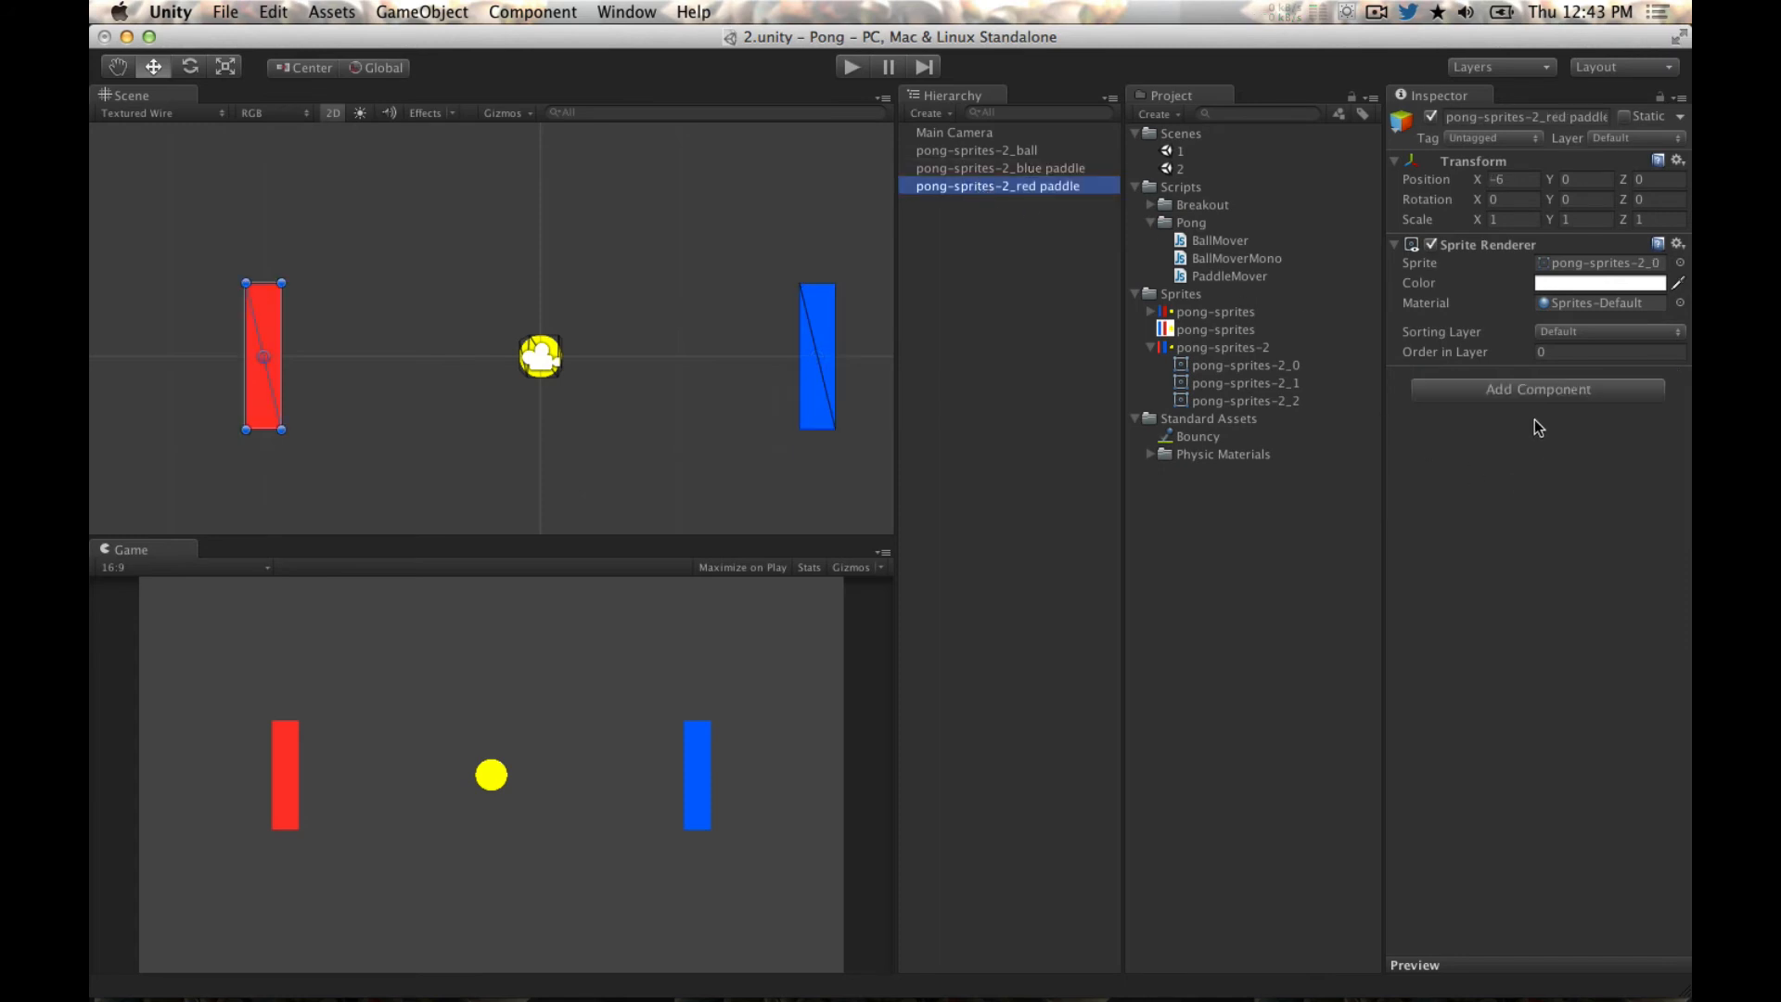
left_click(1535, 391)
left_click(1506, 553)
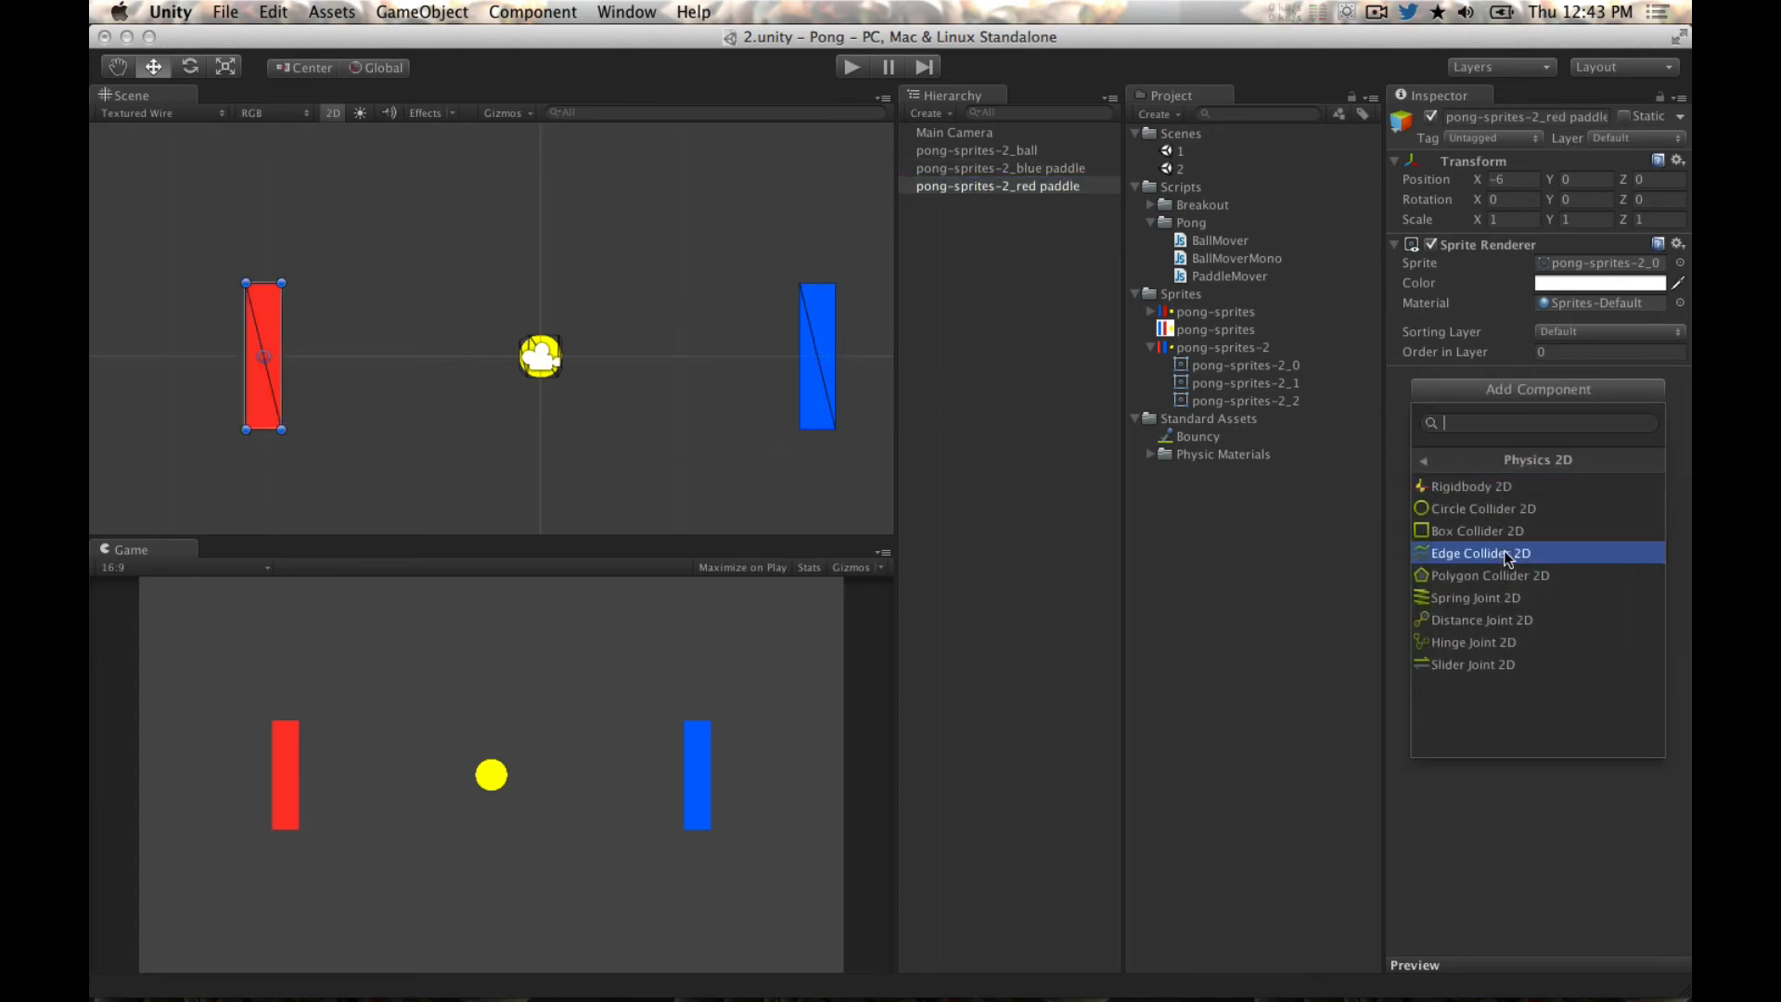
left_click(1478, 532)
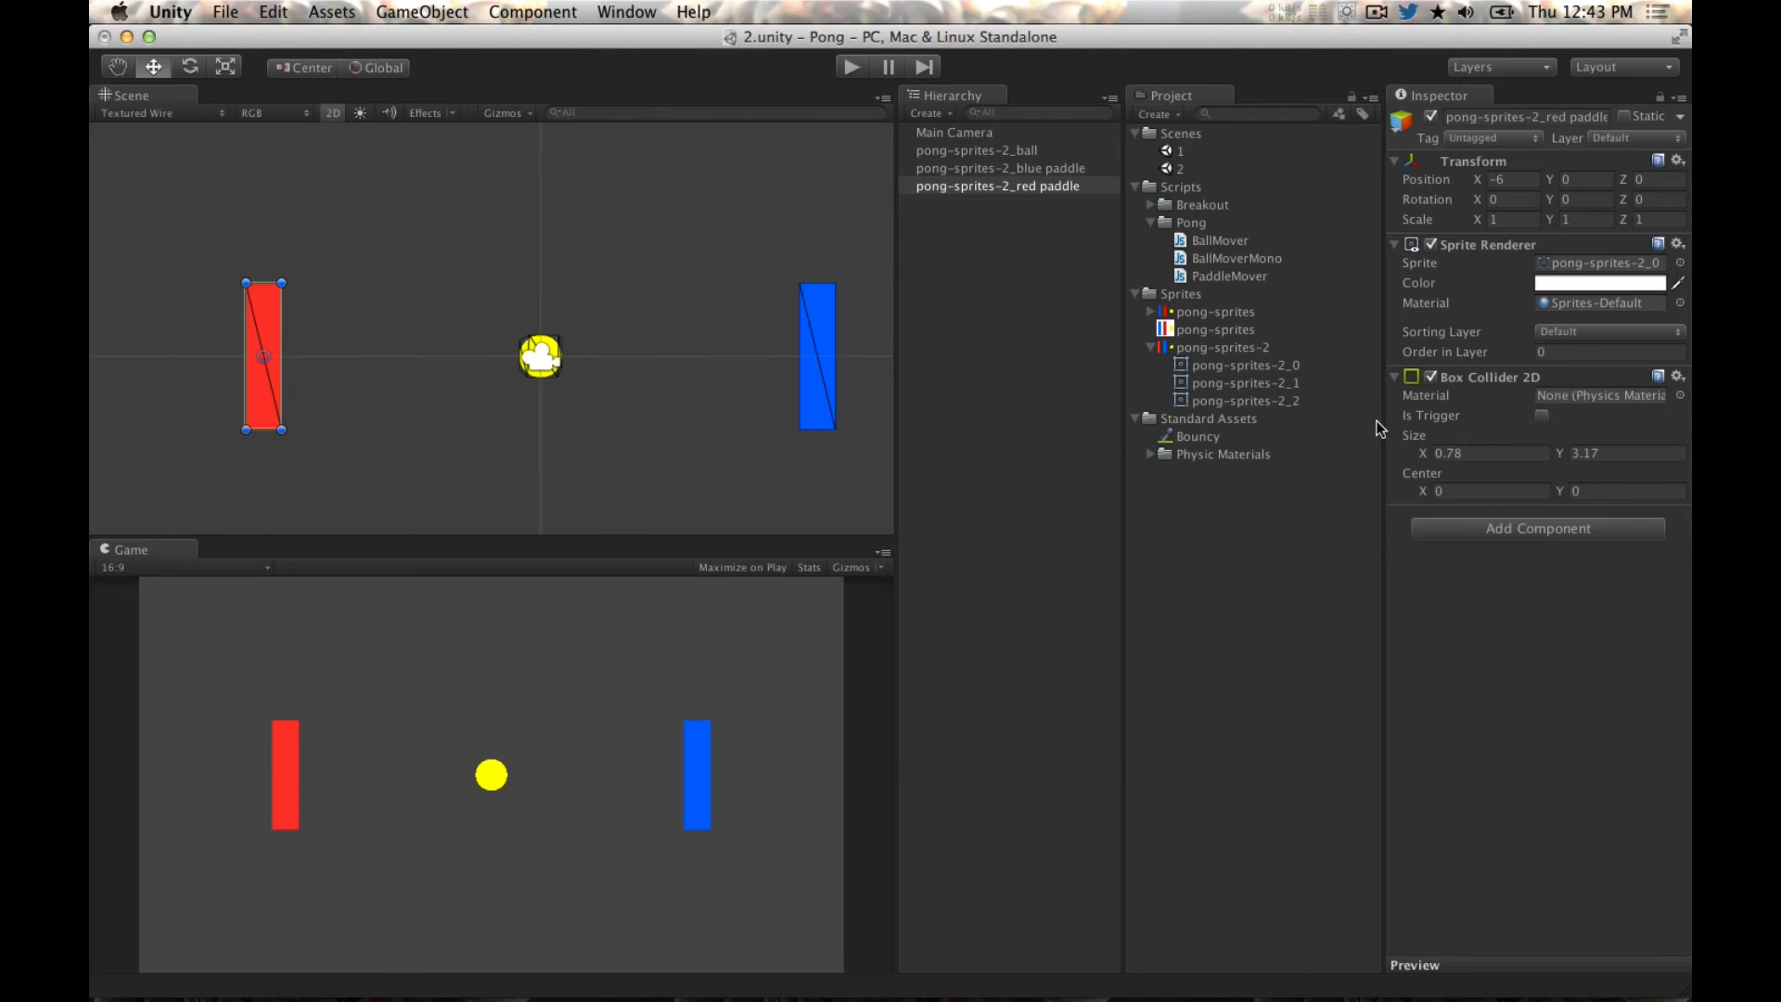
Step: Examine the Bouncy material's settings and select the Standard Assets folder as the location for a new asset
left_click(1206, 437)
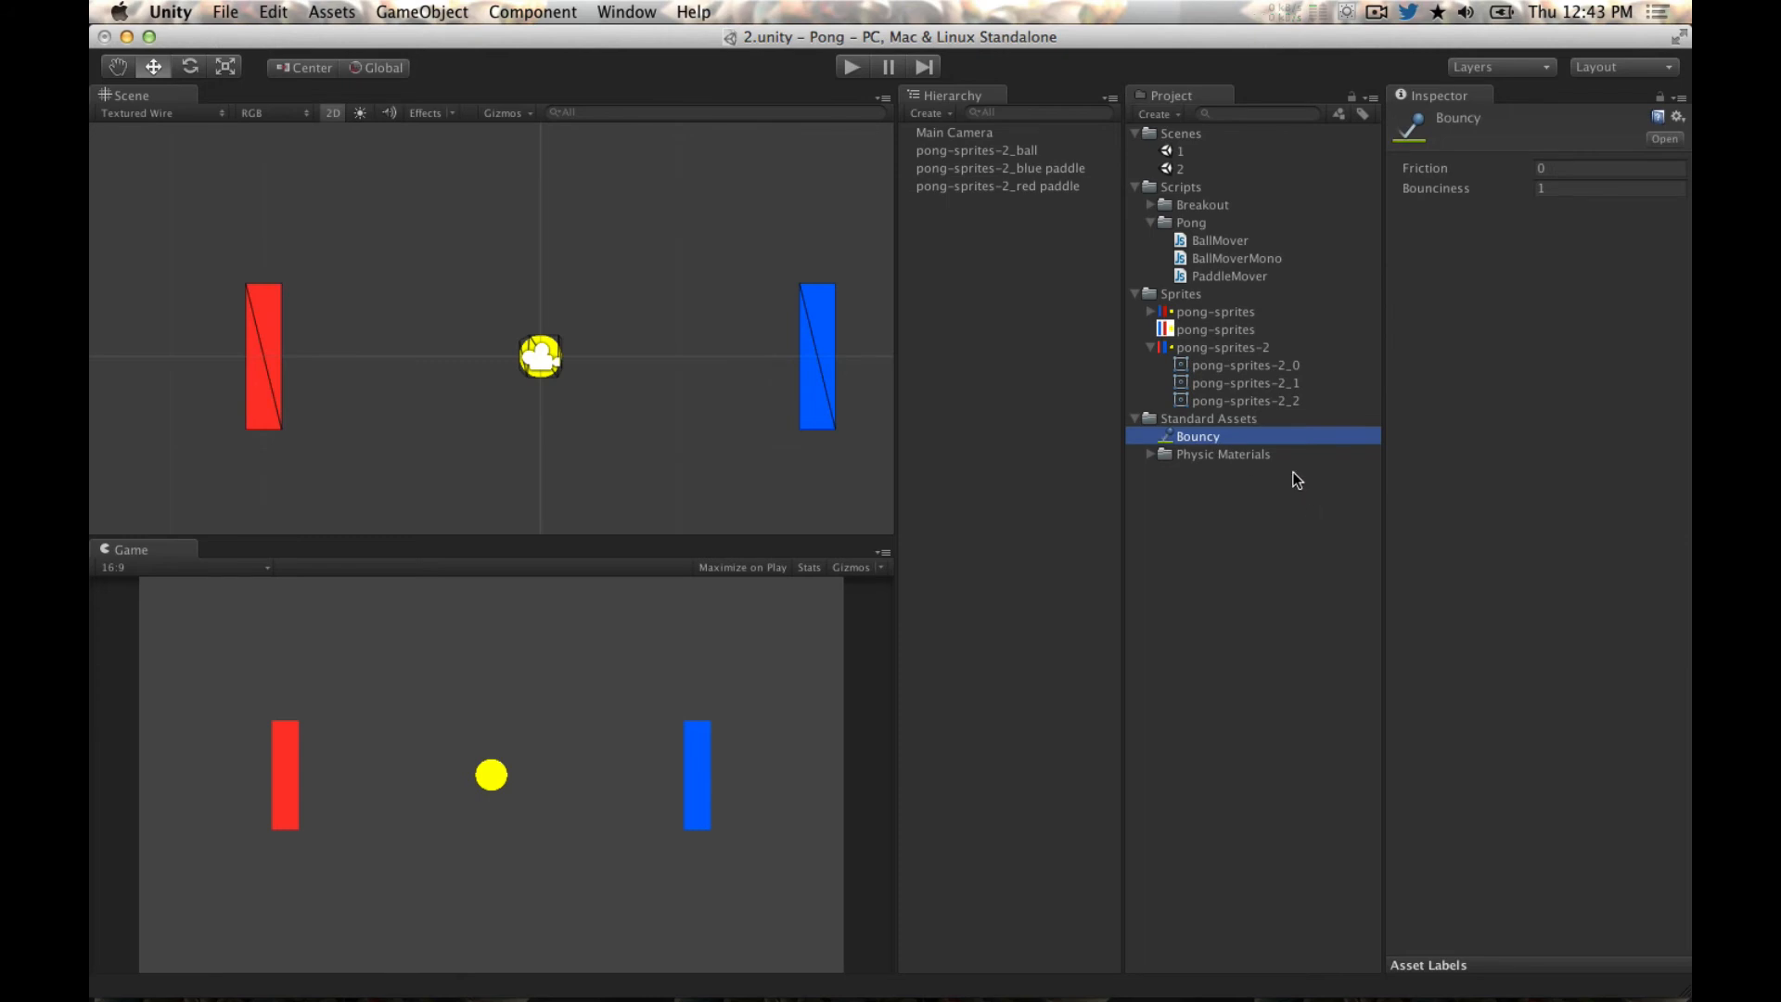
left_click(1227, 419)
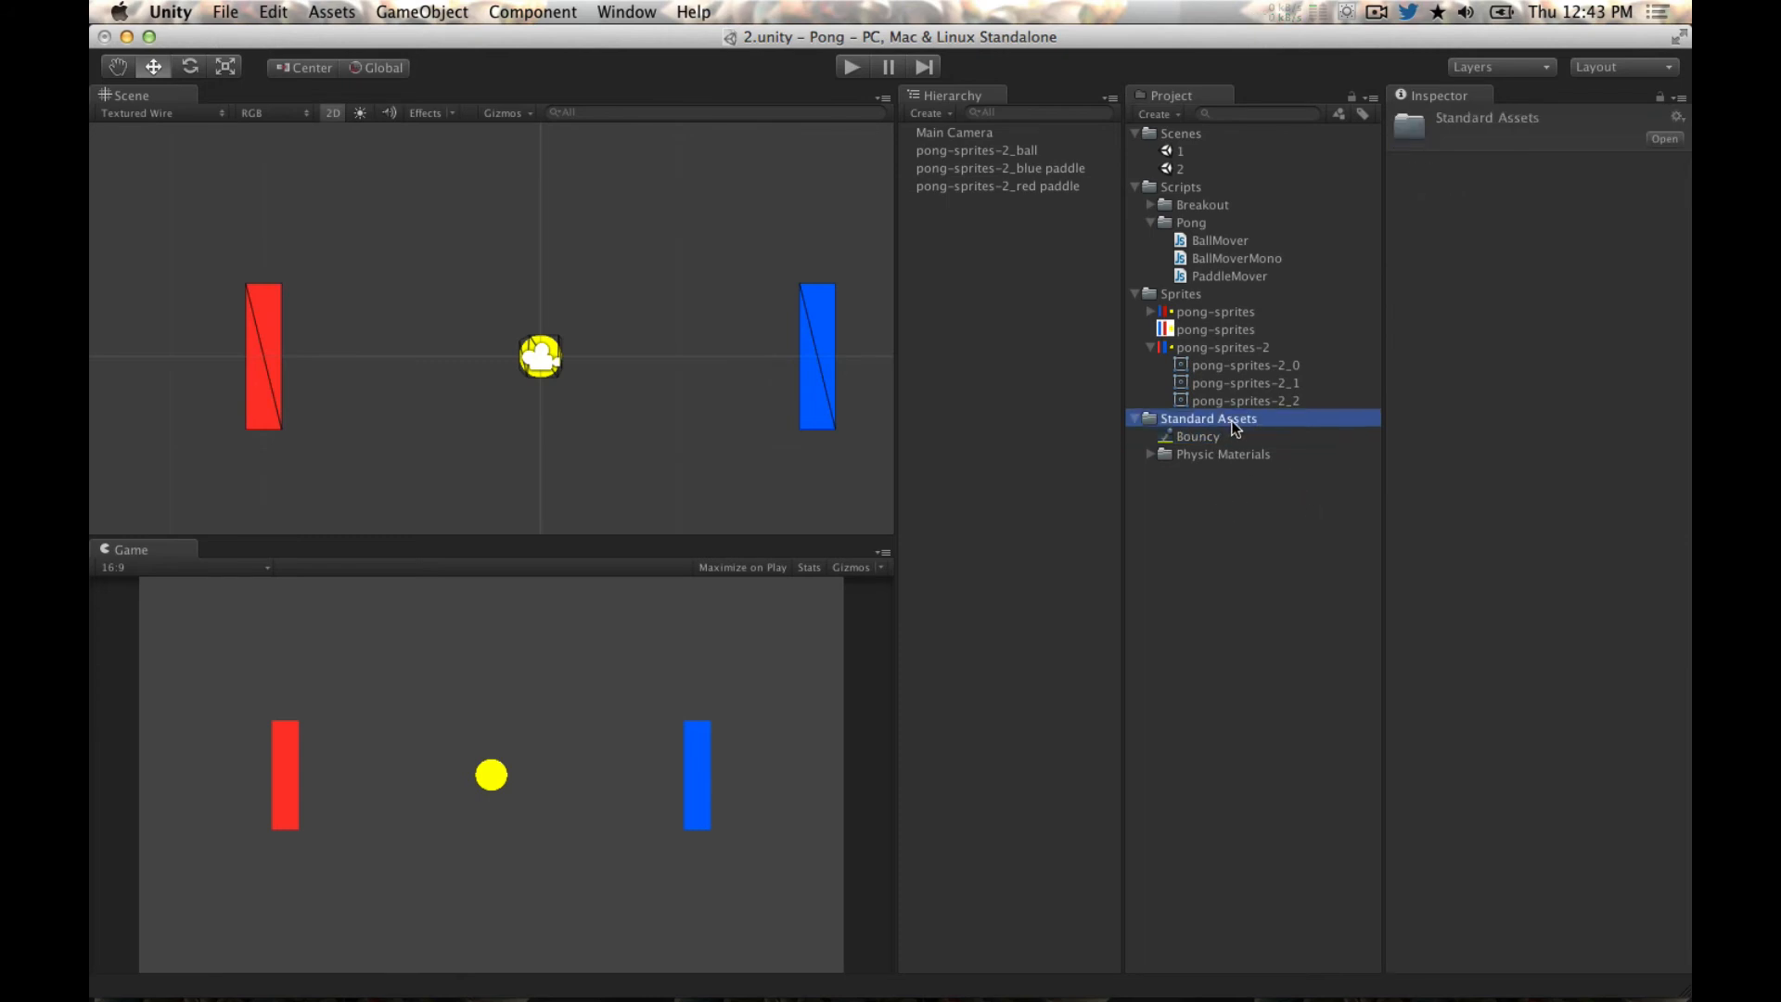
left_click(1157, 114)
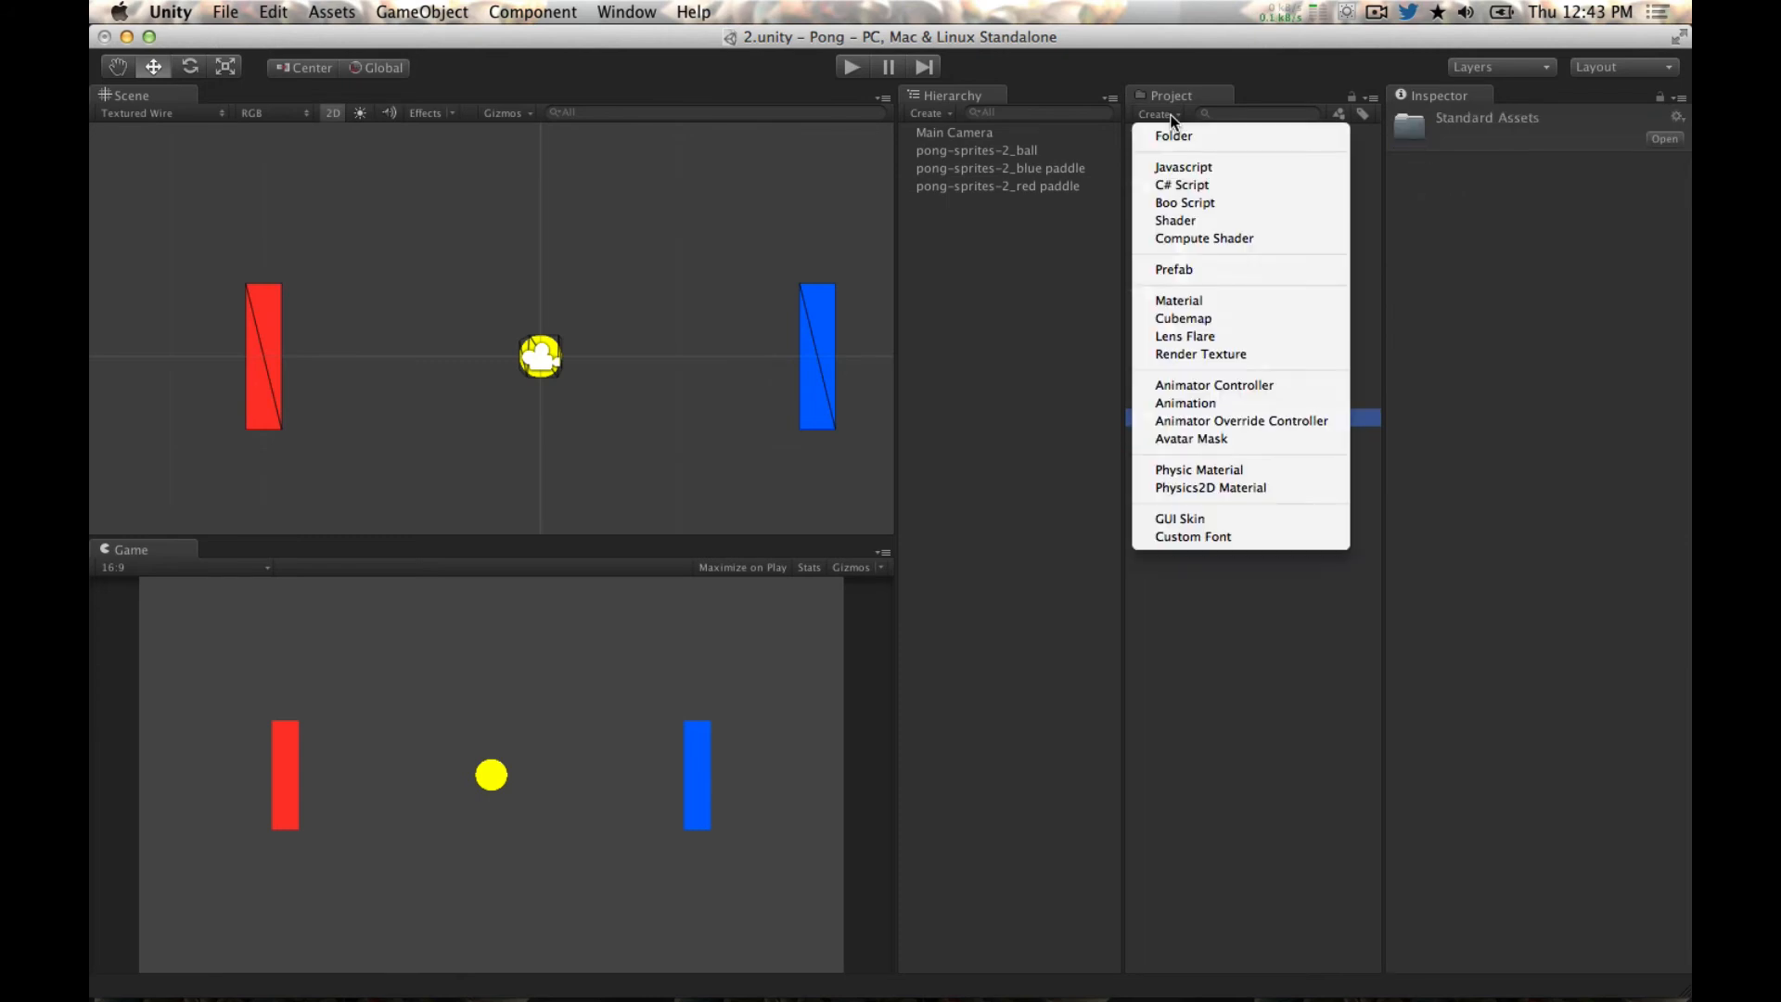
left_click(1211, 297)
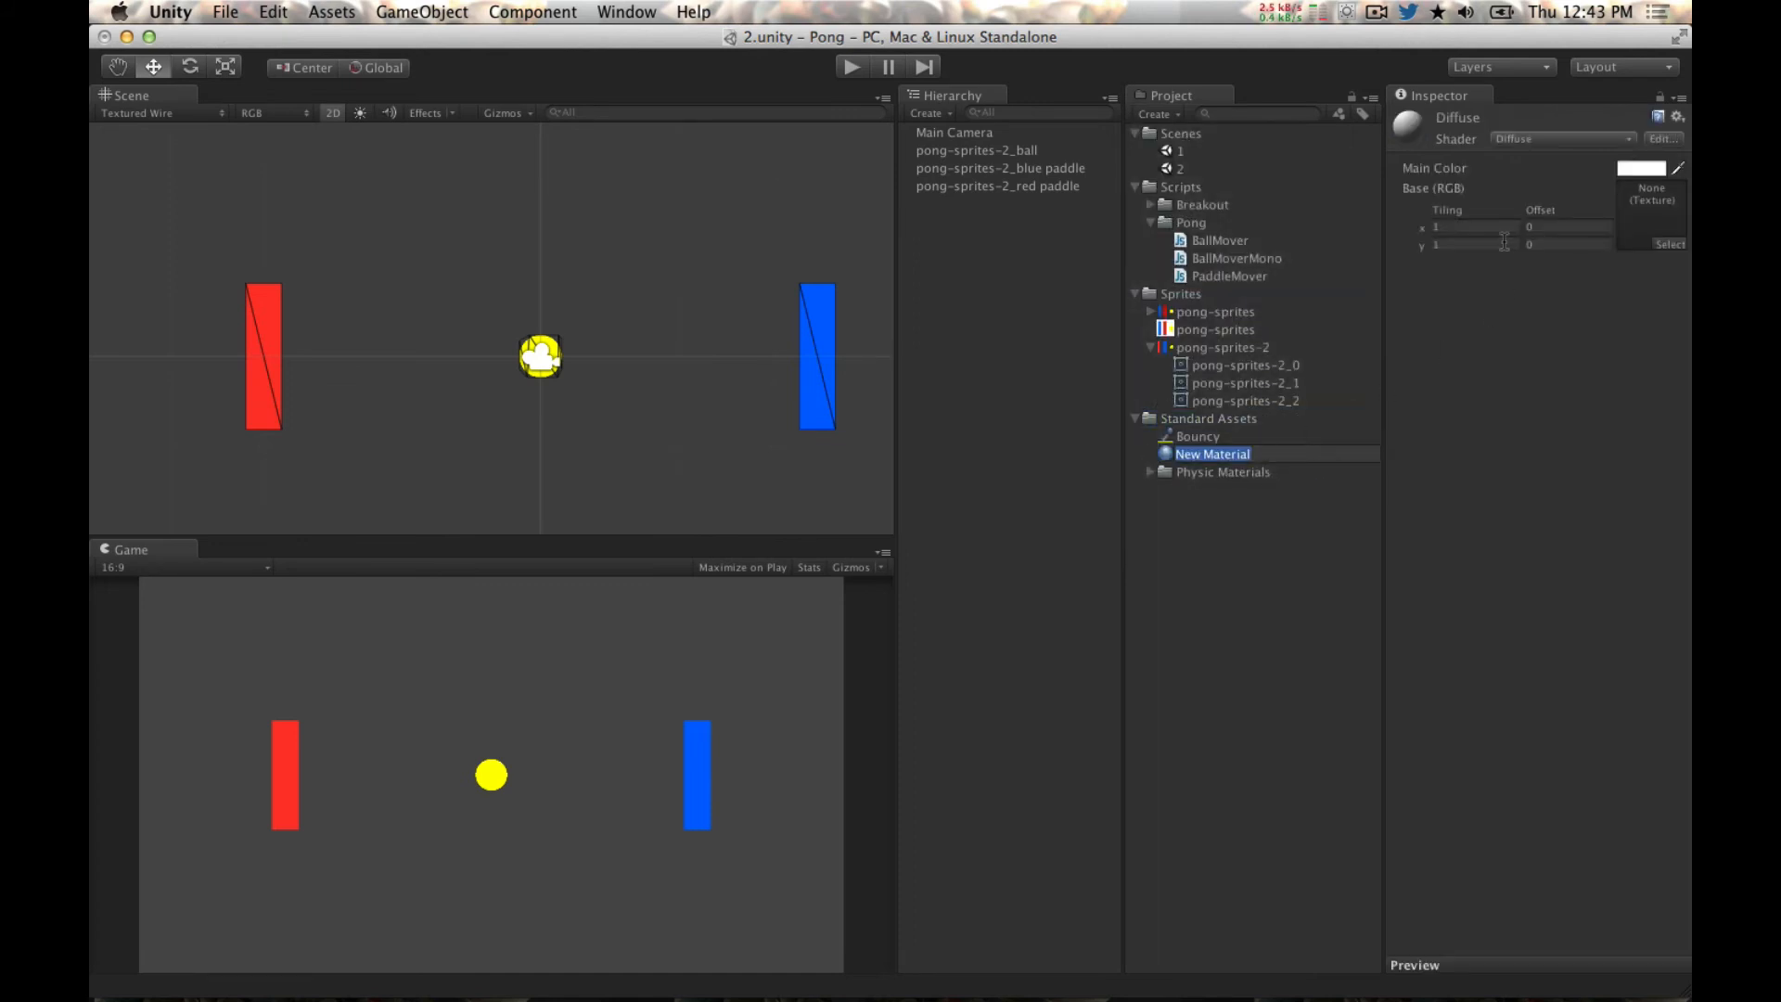
left_click(1165, 454)
right_click(1167, 456)
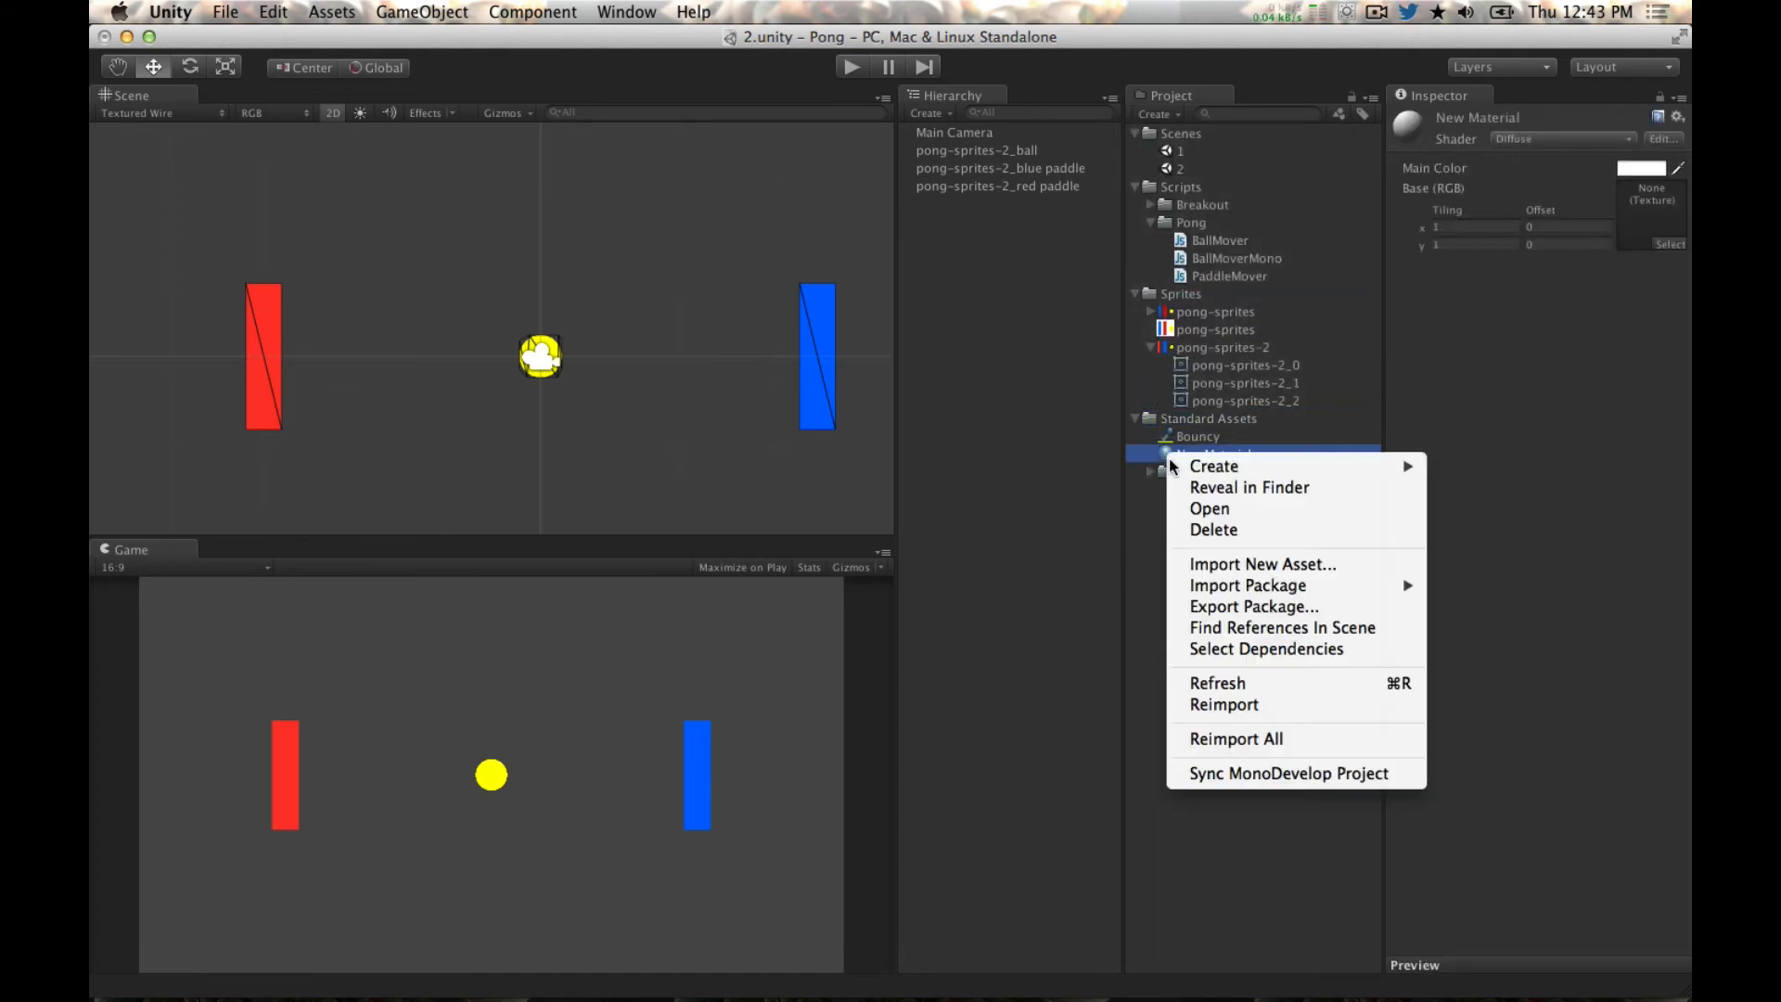
left_click(1216, 530)
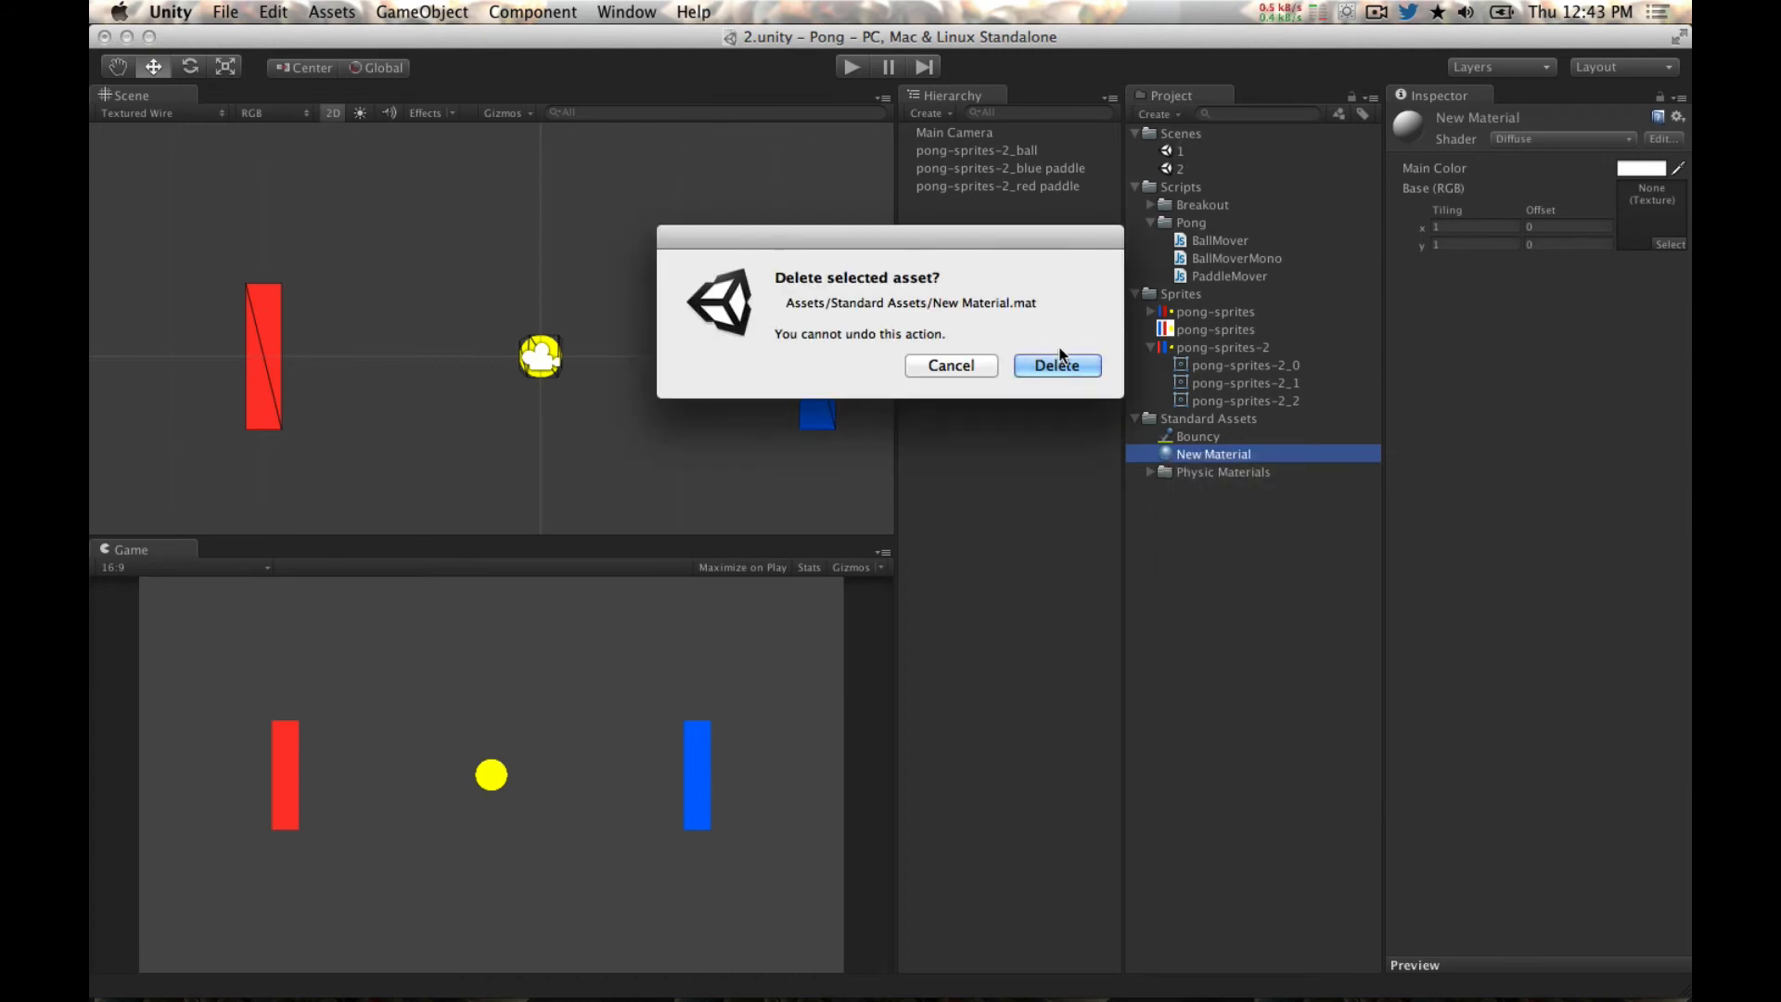
left_click(1058, 364)
Step: Create a Physics2D Material in the Standard Assets folder and name it Bouncyer
left_click(1159, 113)
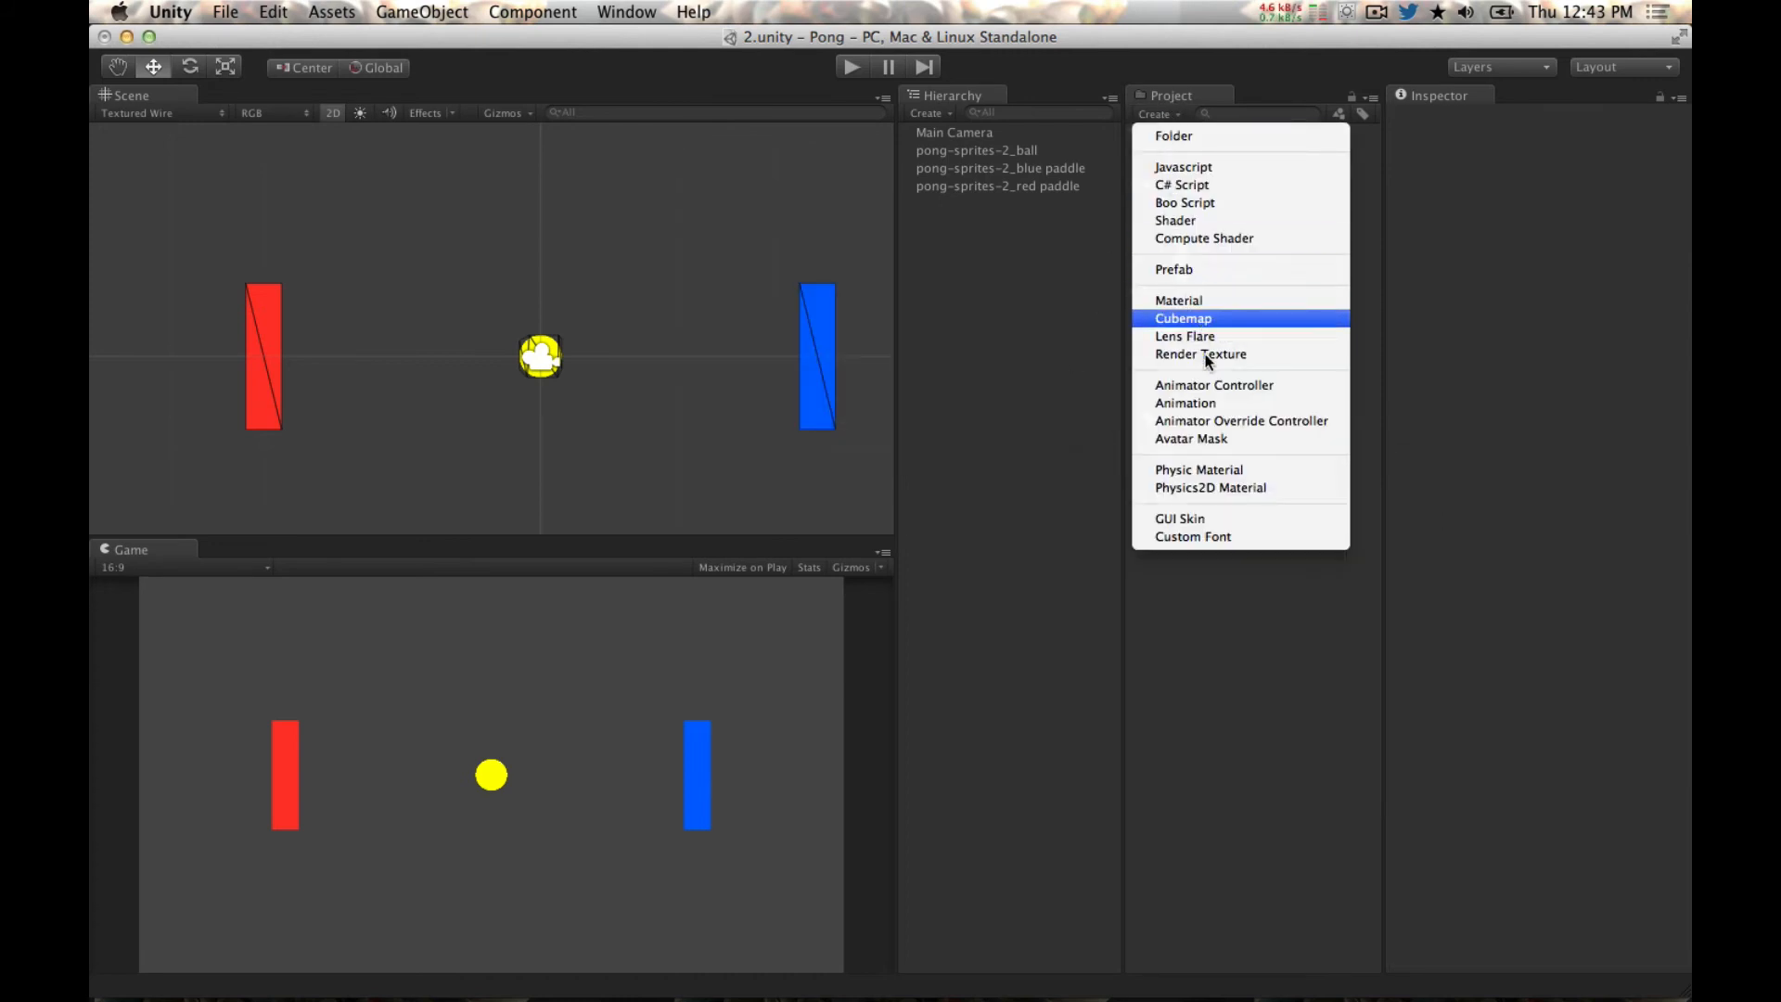
left_click(1219, 488)
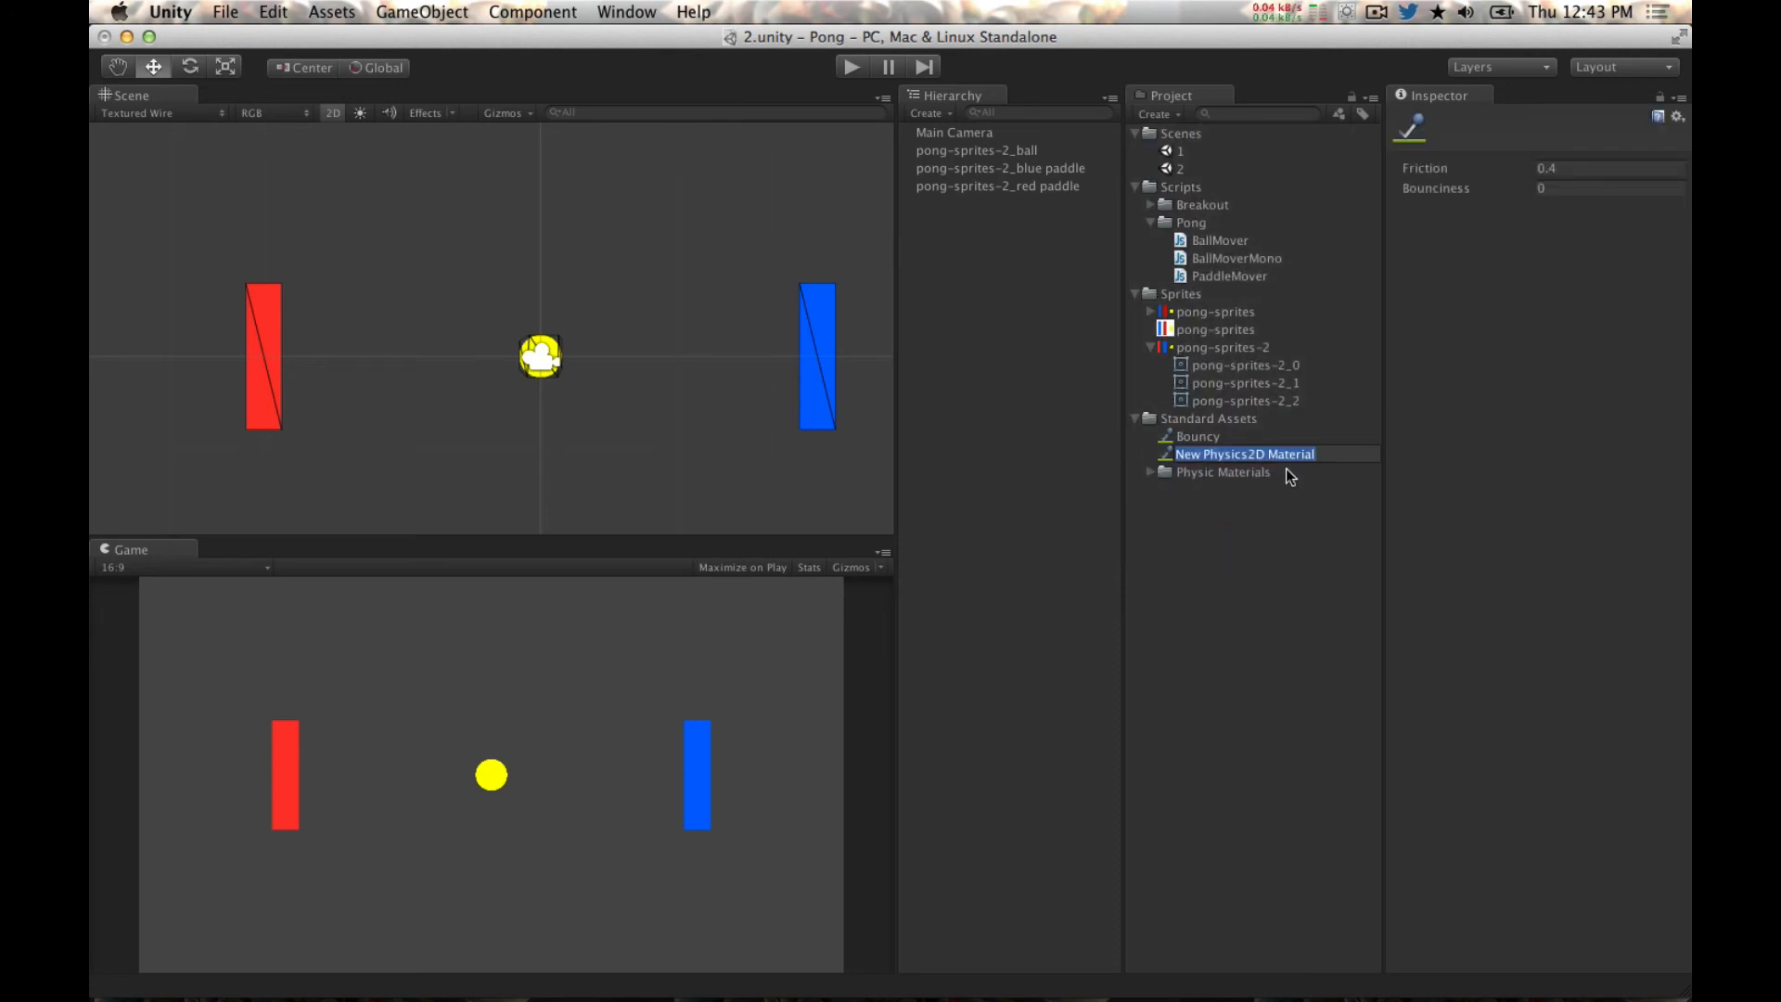
type("Boucn")
type("y")
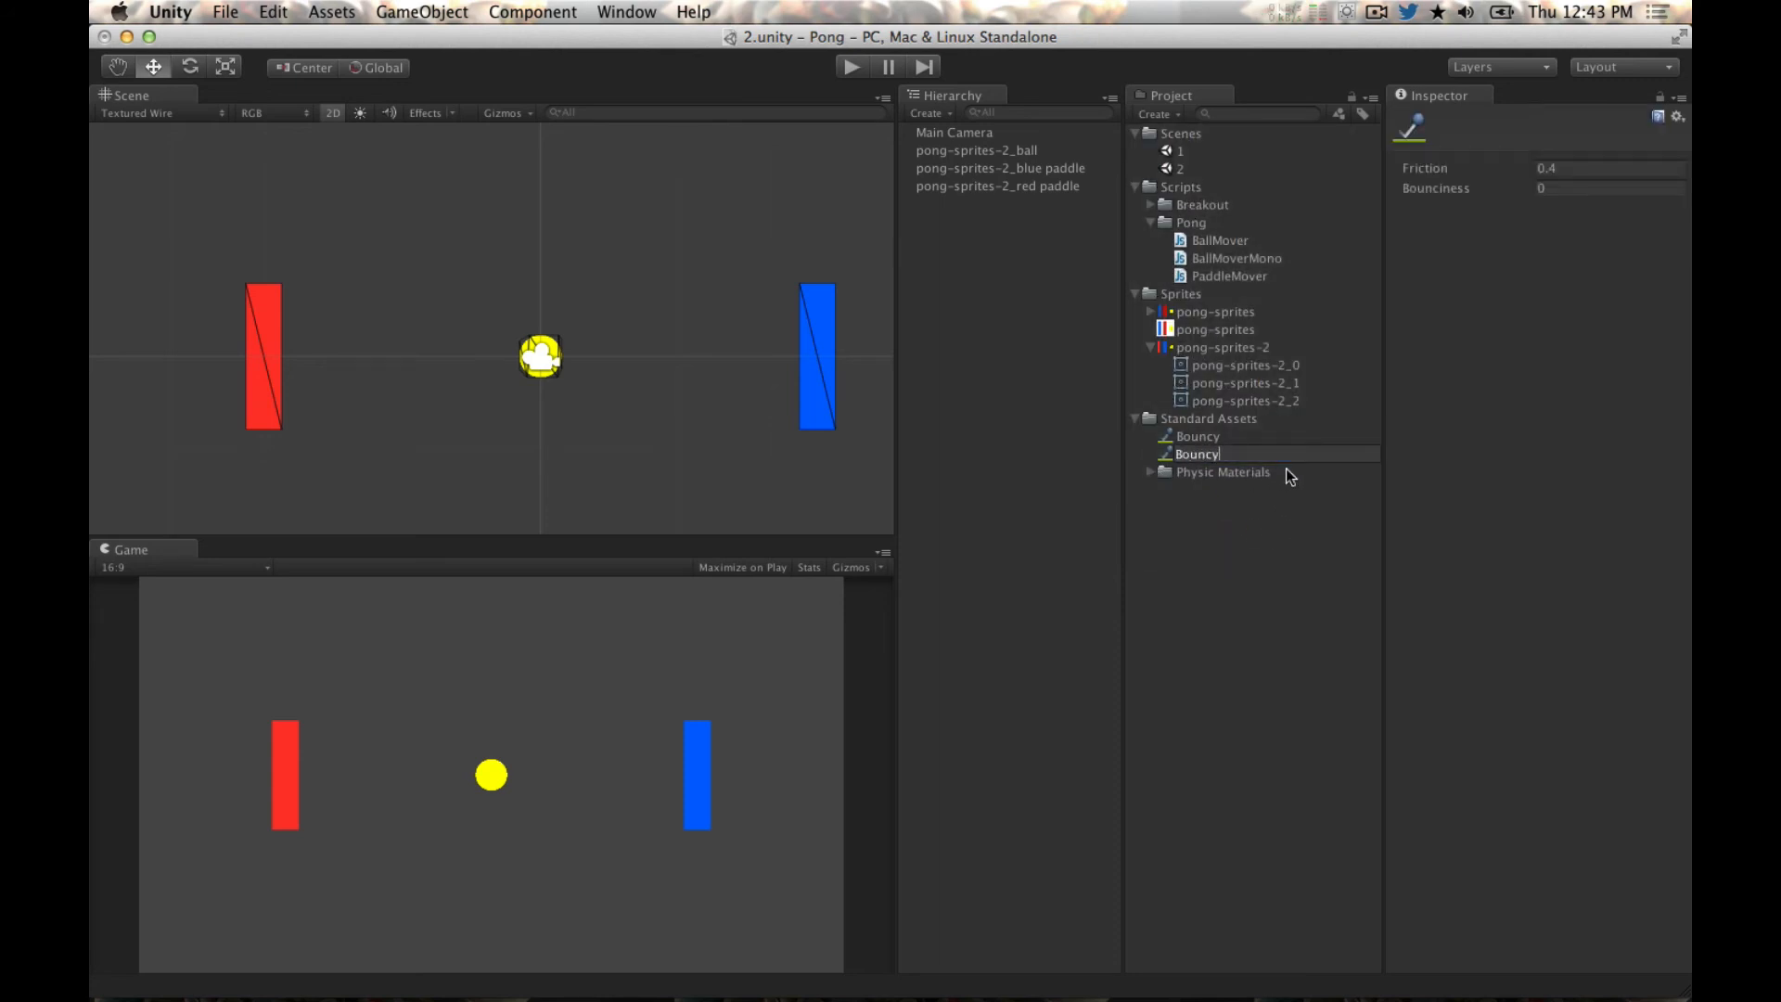
type("er")
key("Return")
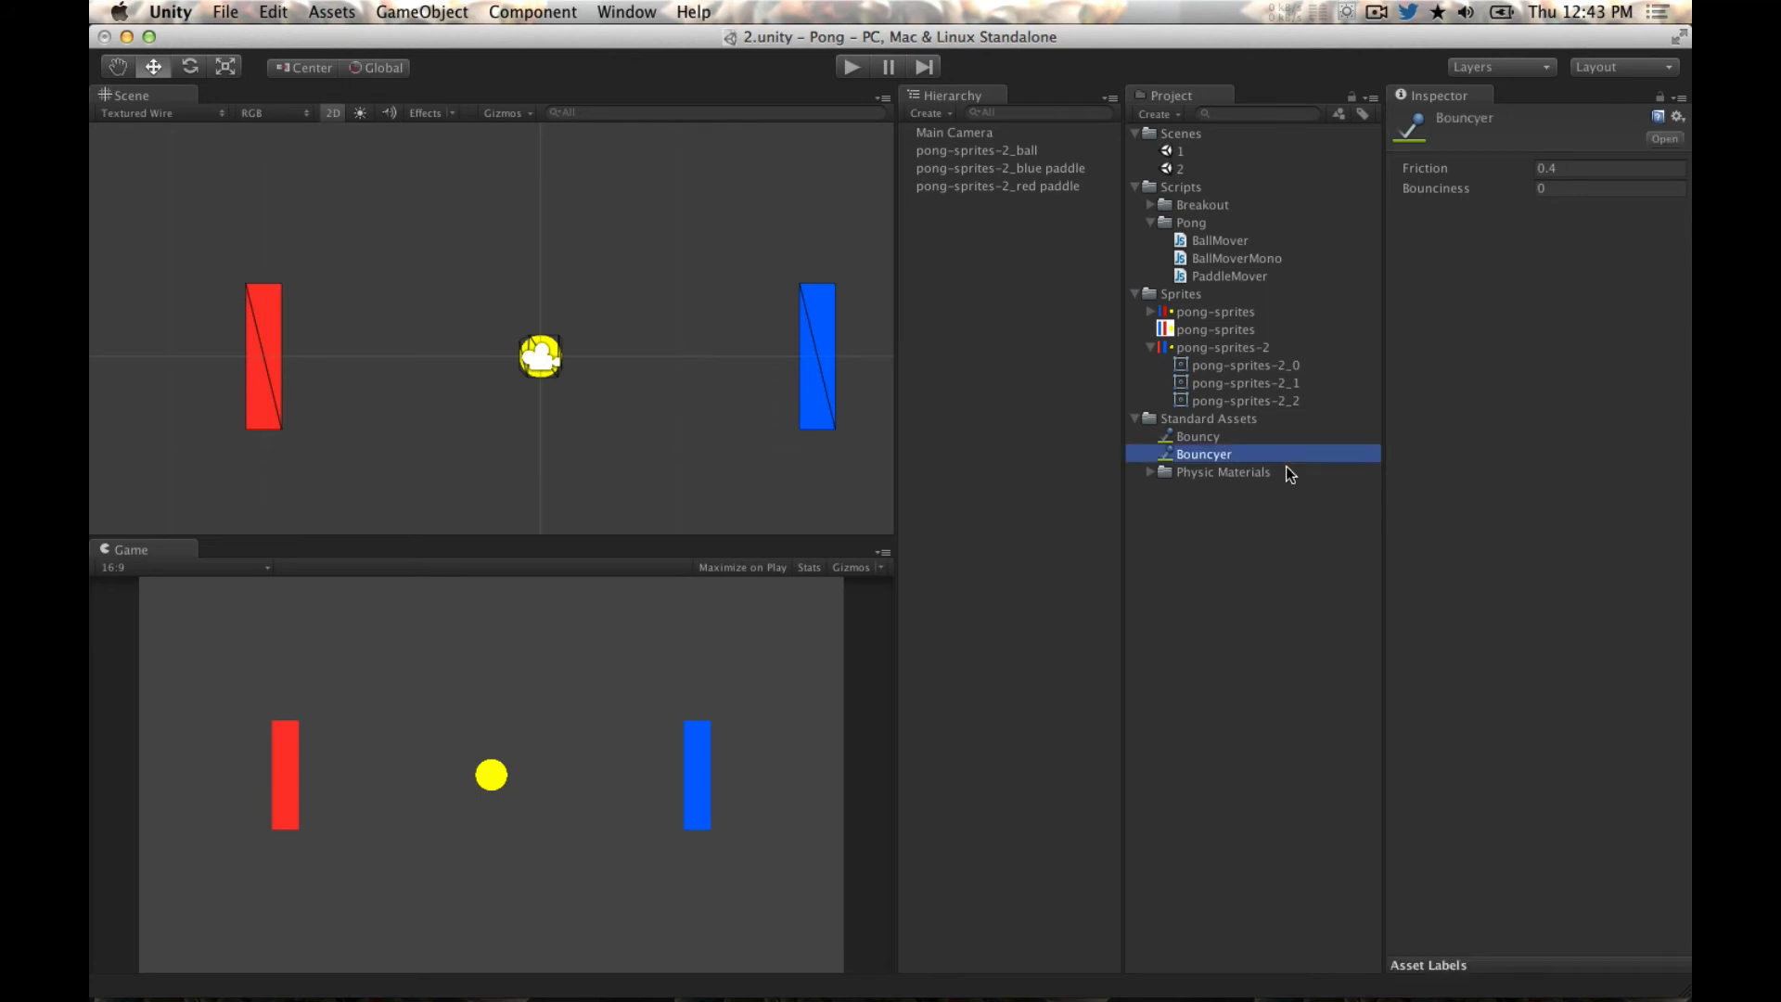
Step: Correct the new Physics2D material's name to Bouncier
key("Return")
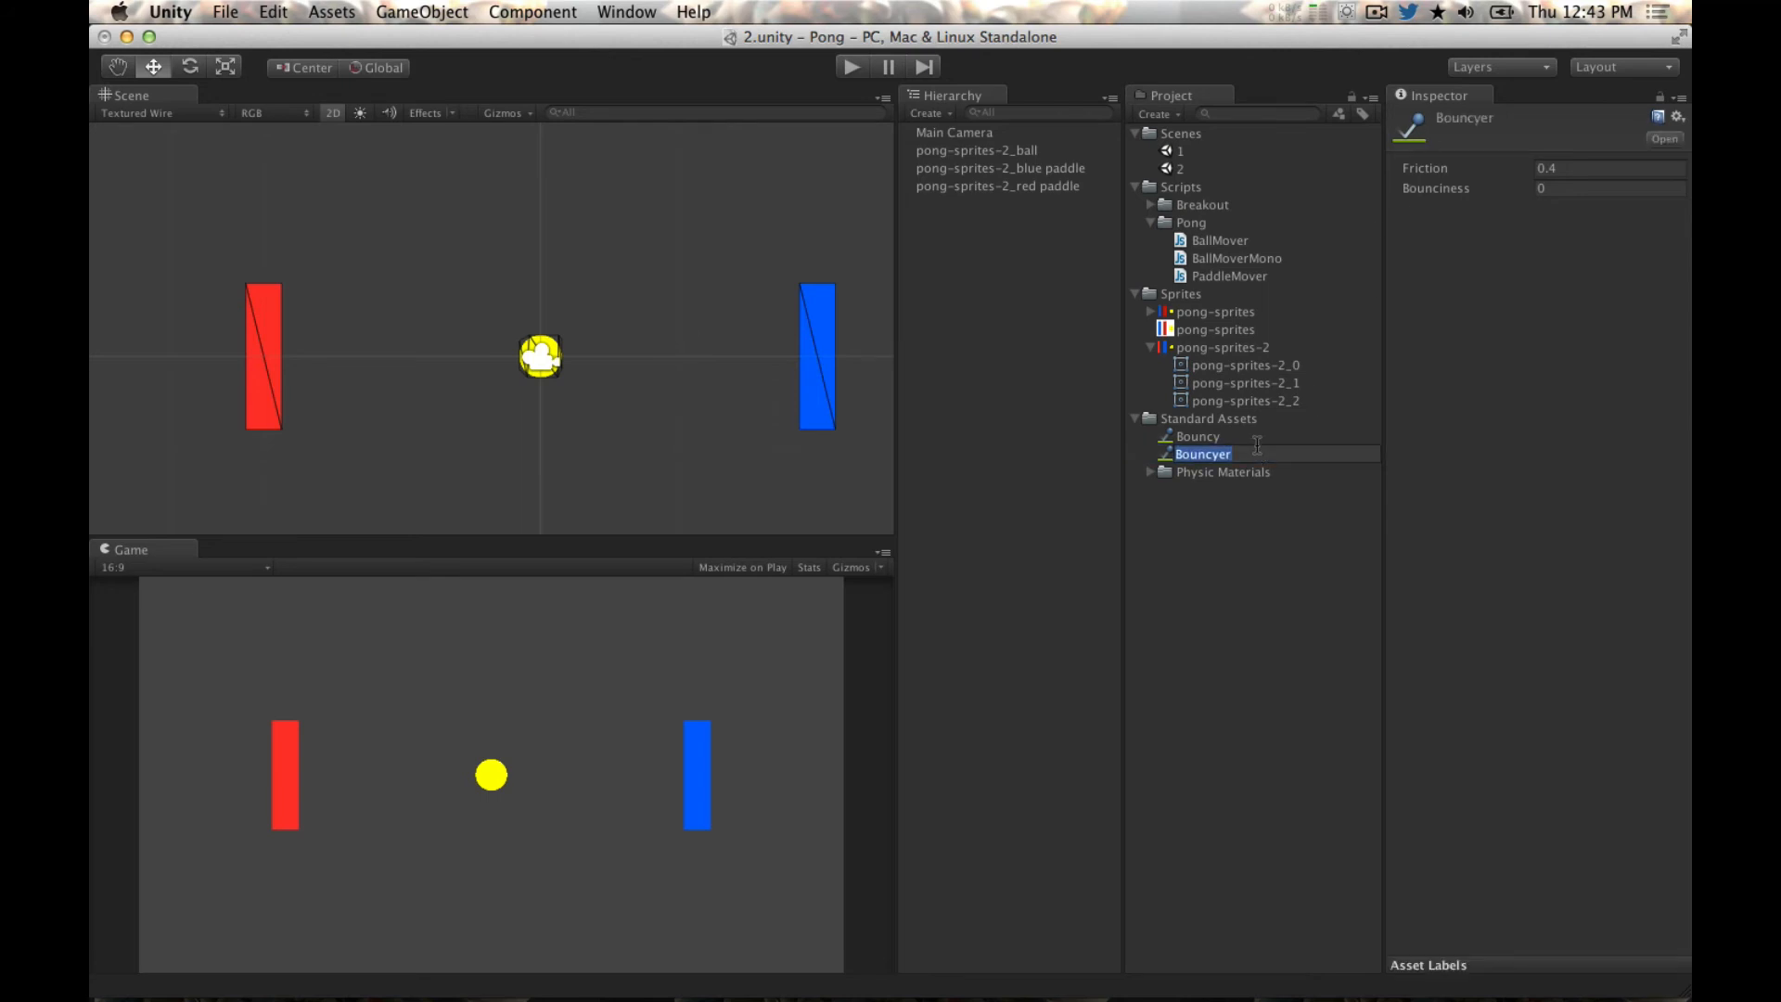
key("Right")
key("Left")
key("Left")
key("BackSpace")
type("i")
key("Return")
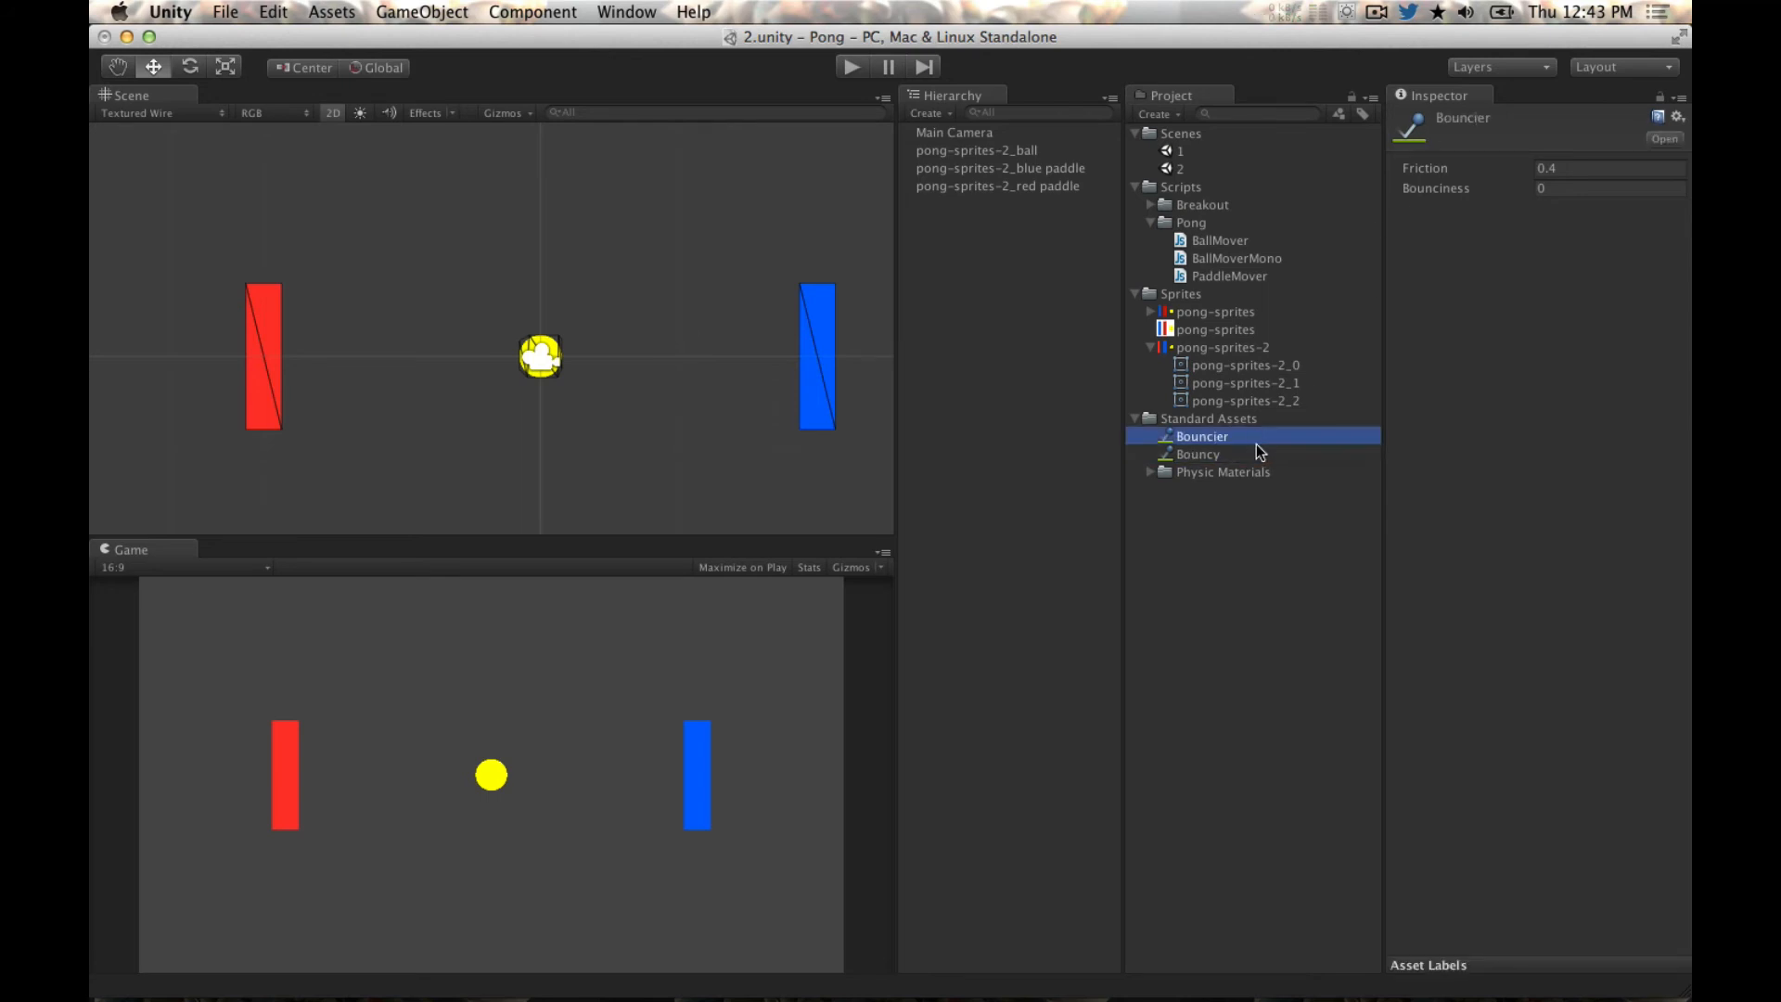
Step: Set the Bouncier material's friction to 0 and its bounciness to 1
left_click(1543, 170)
type("0")
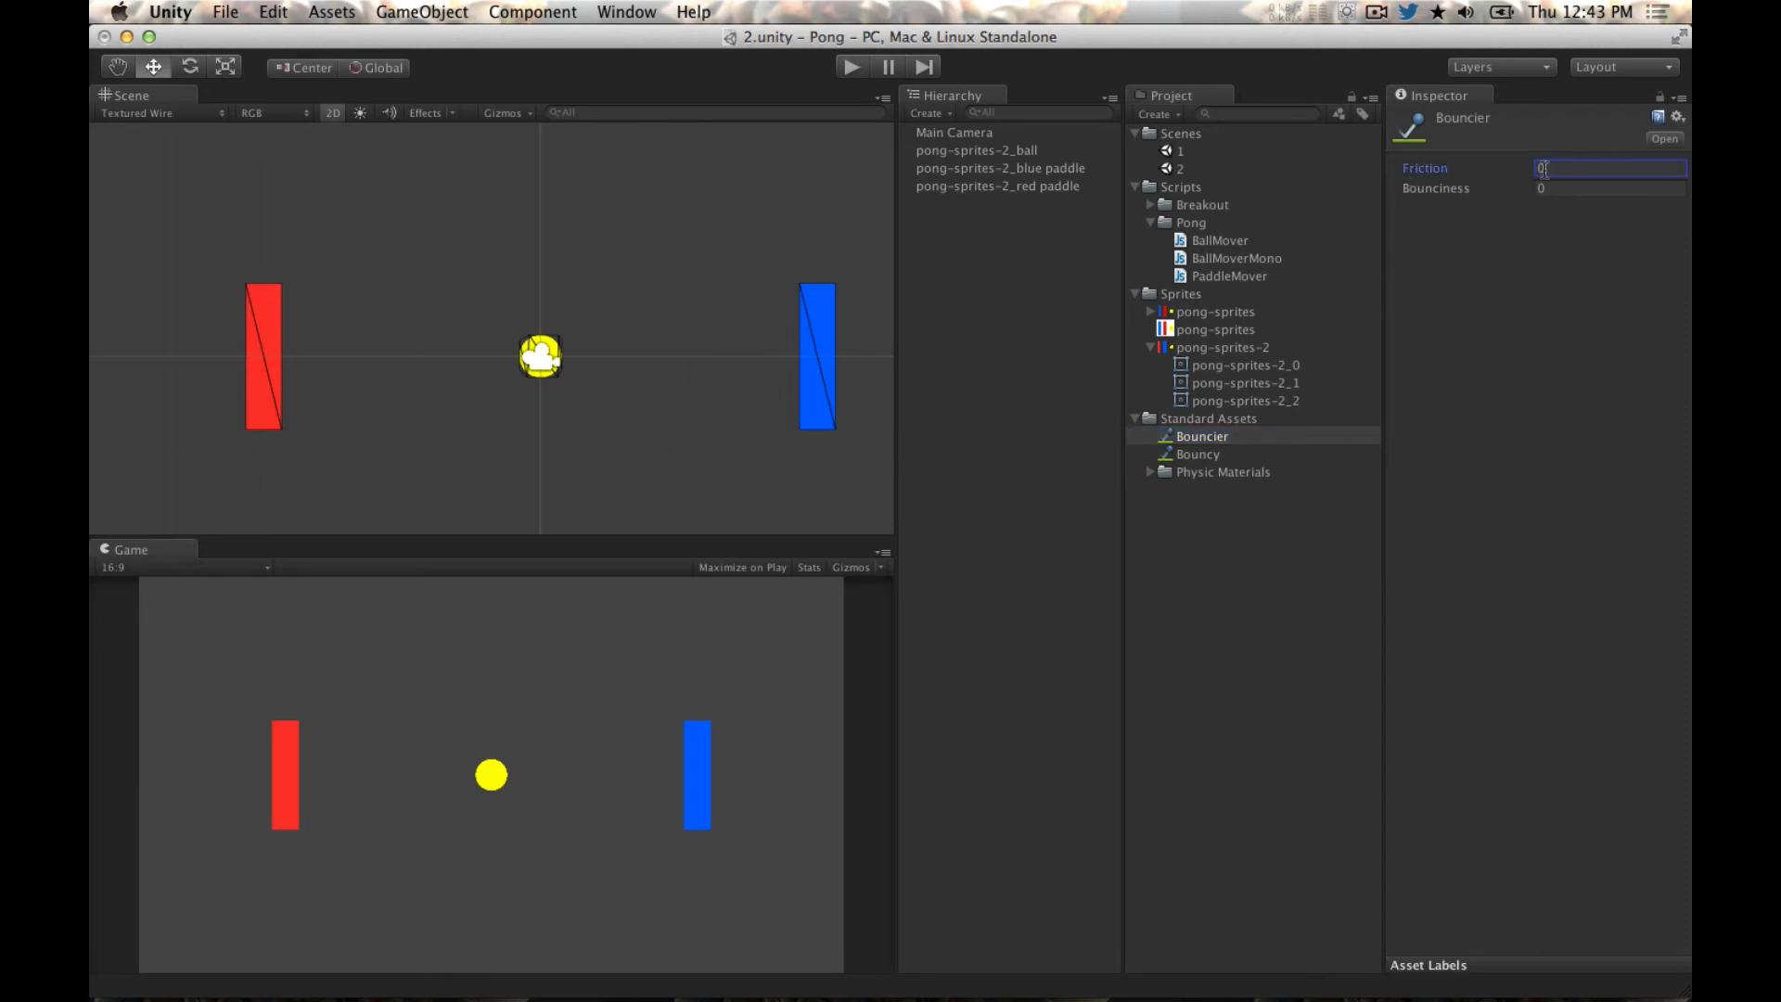
key("Tab")
left_click(1522, 280)
left_click(1516, 187)
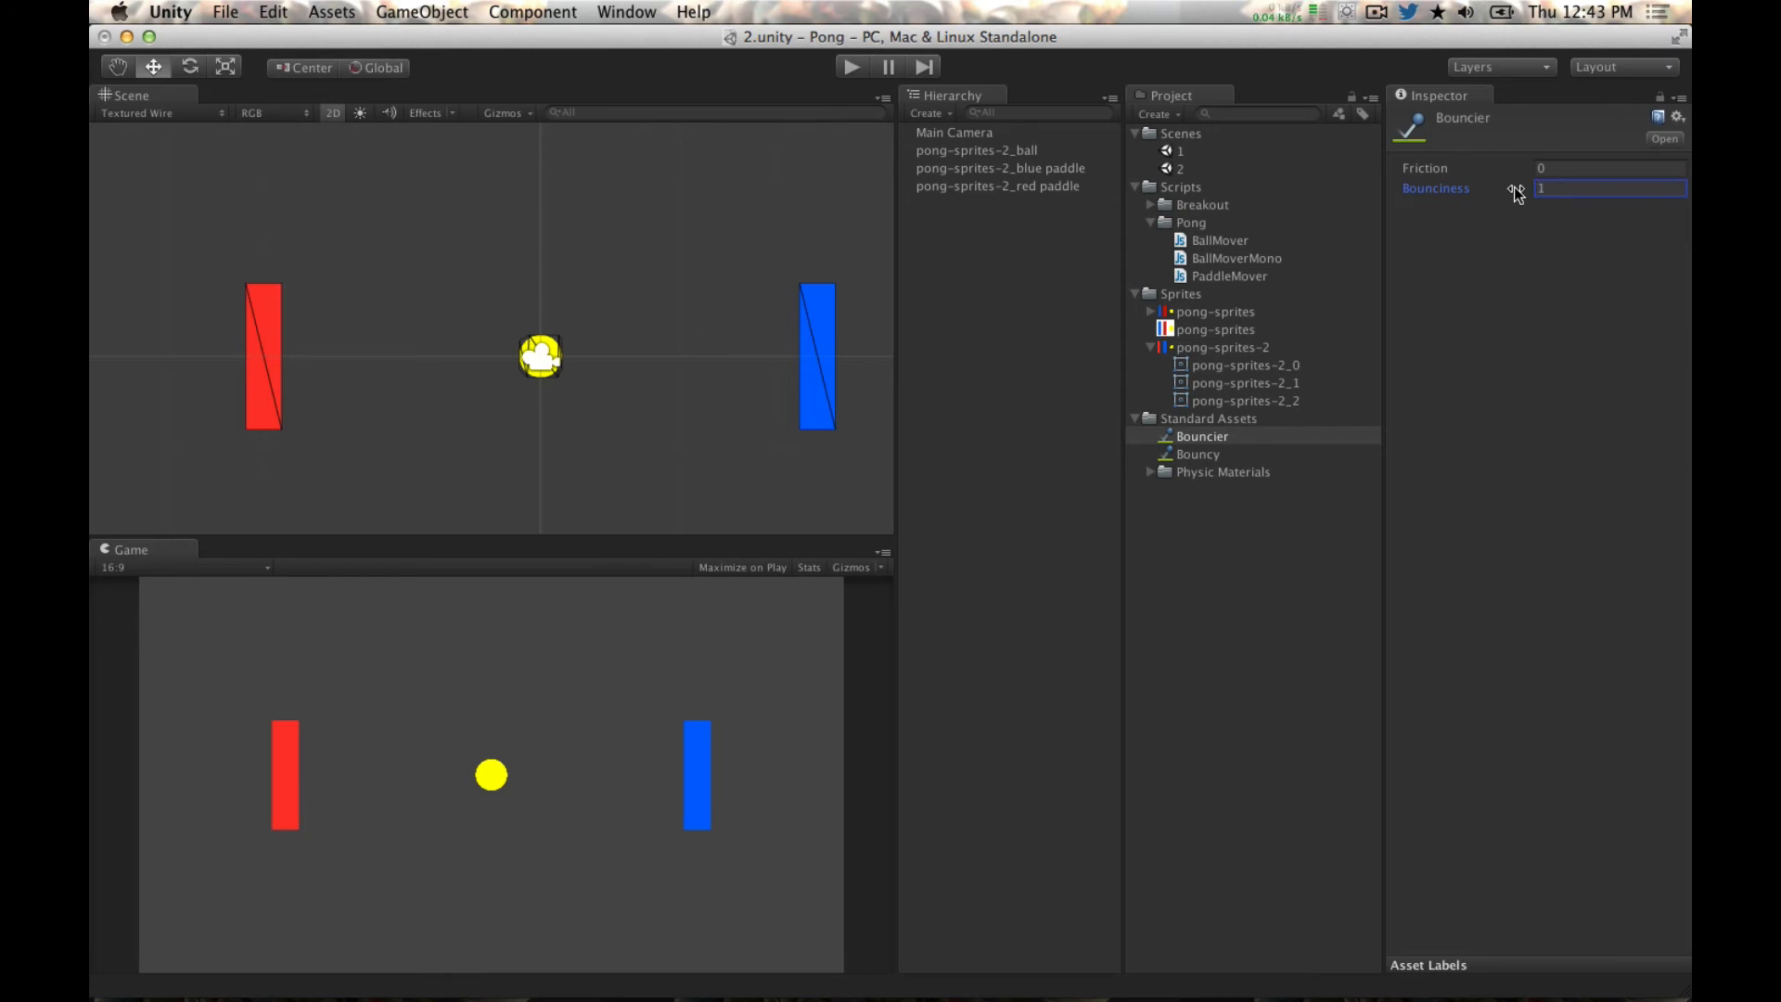
key("BackSpace")
key("Return")
left_click(1192, 454)
left_click(1203, 436)
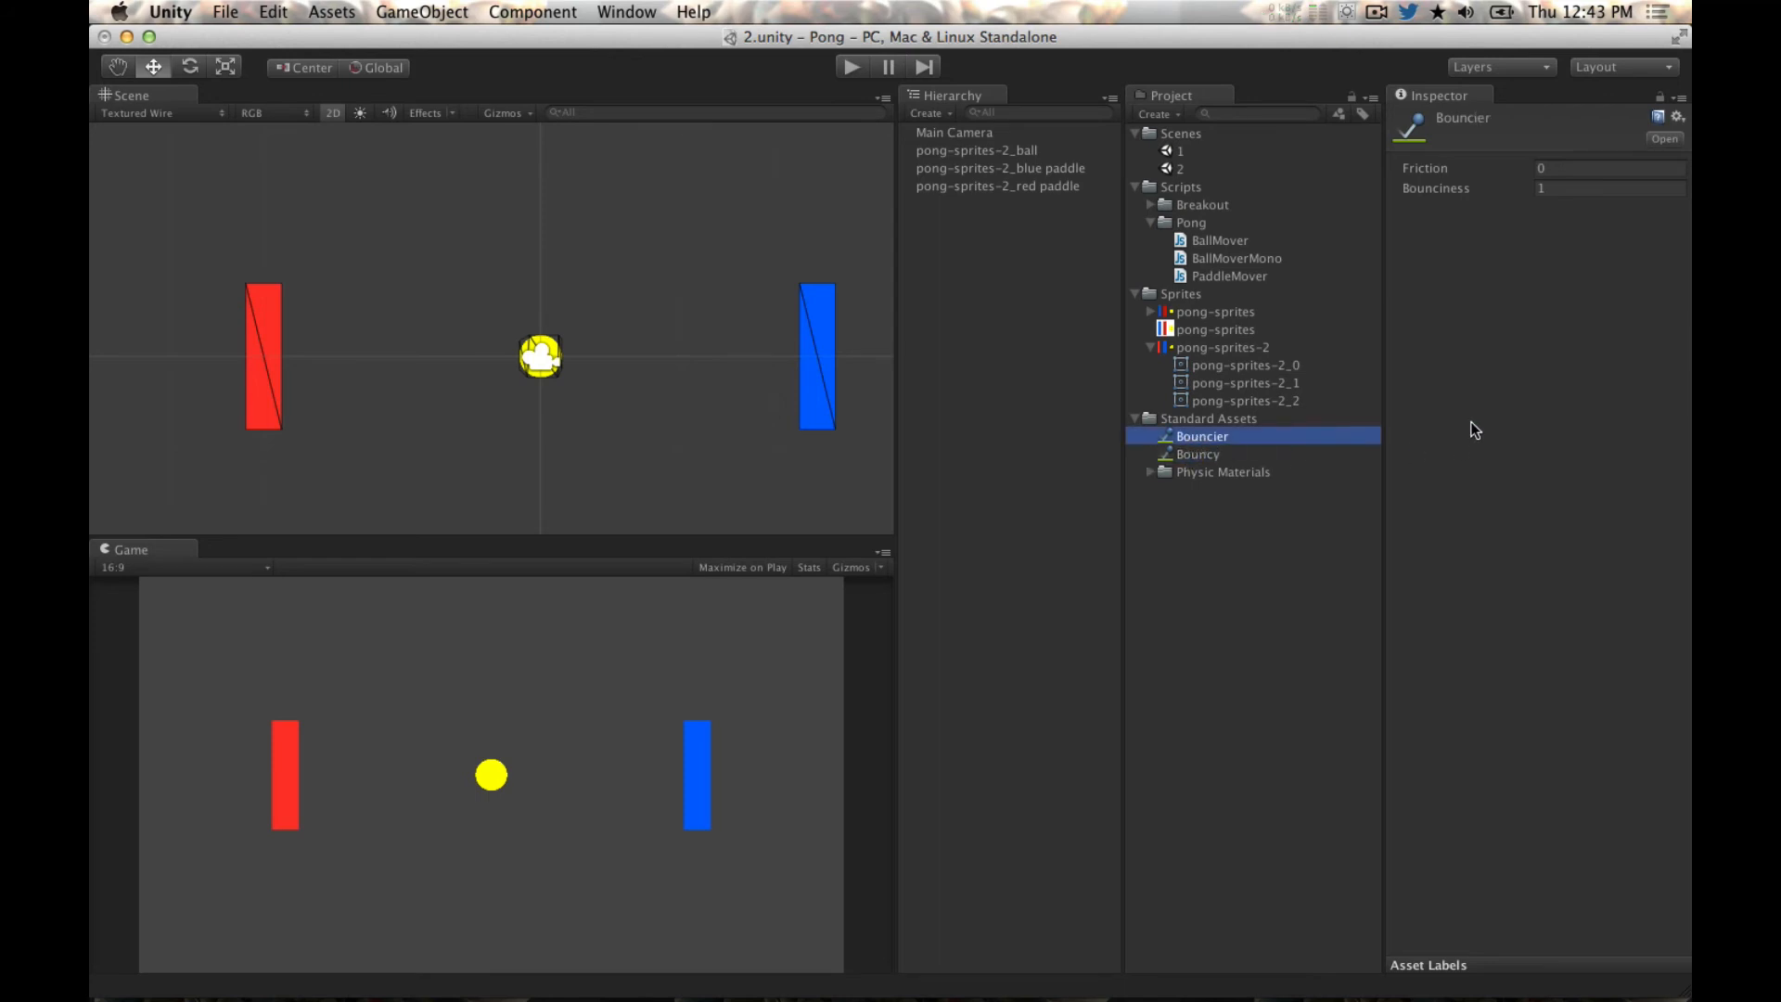
Step: Assign the Bouncier material to the Box Collider 2D of both the blue and red paddles and test-play the game
left_click(999, 167)
left_click_drag(1203, 436, 1598, 396)
left_click(1025, 185)
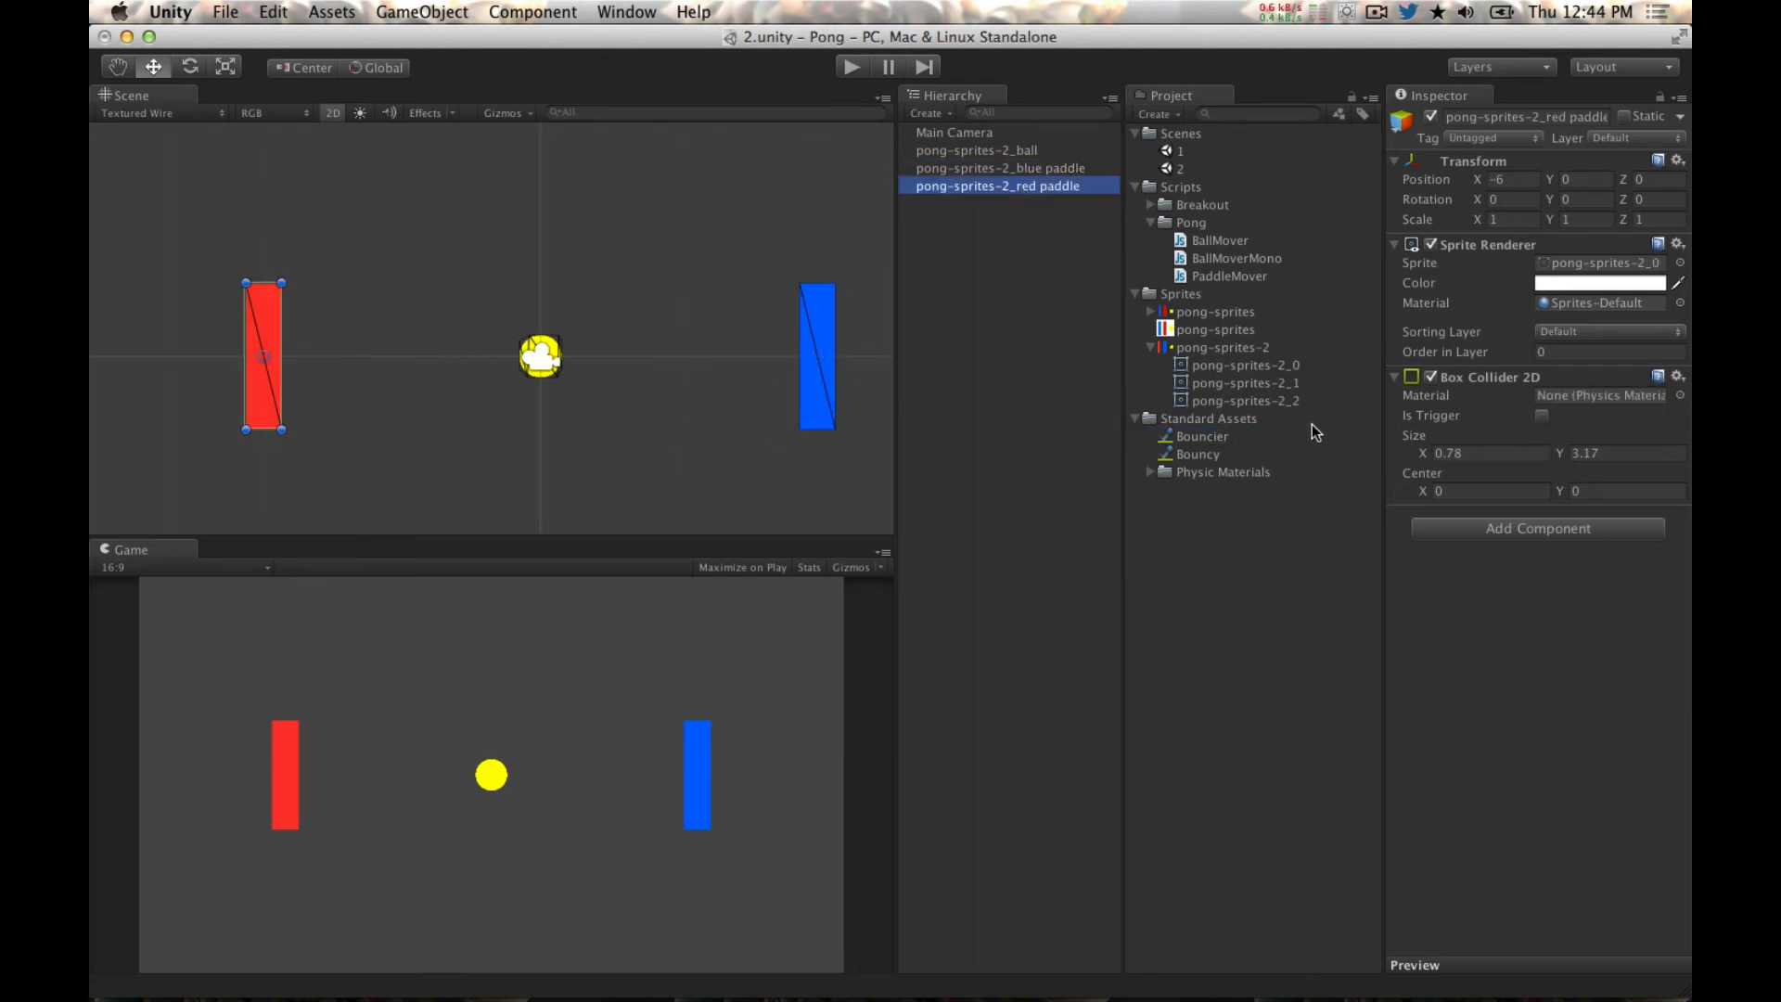
left_click_drag(1222, 432, 1598, 396)
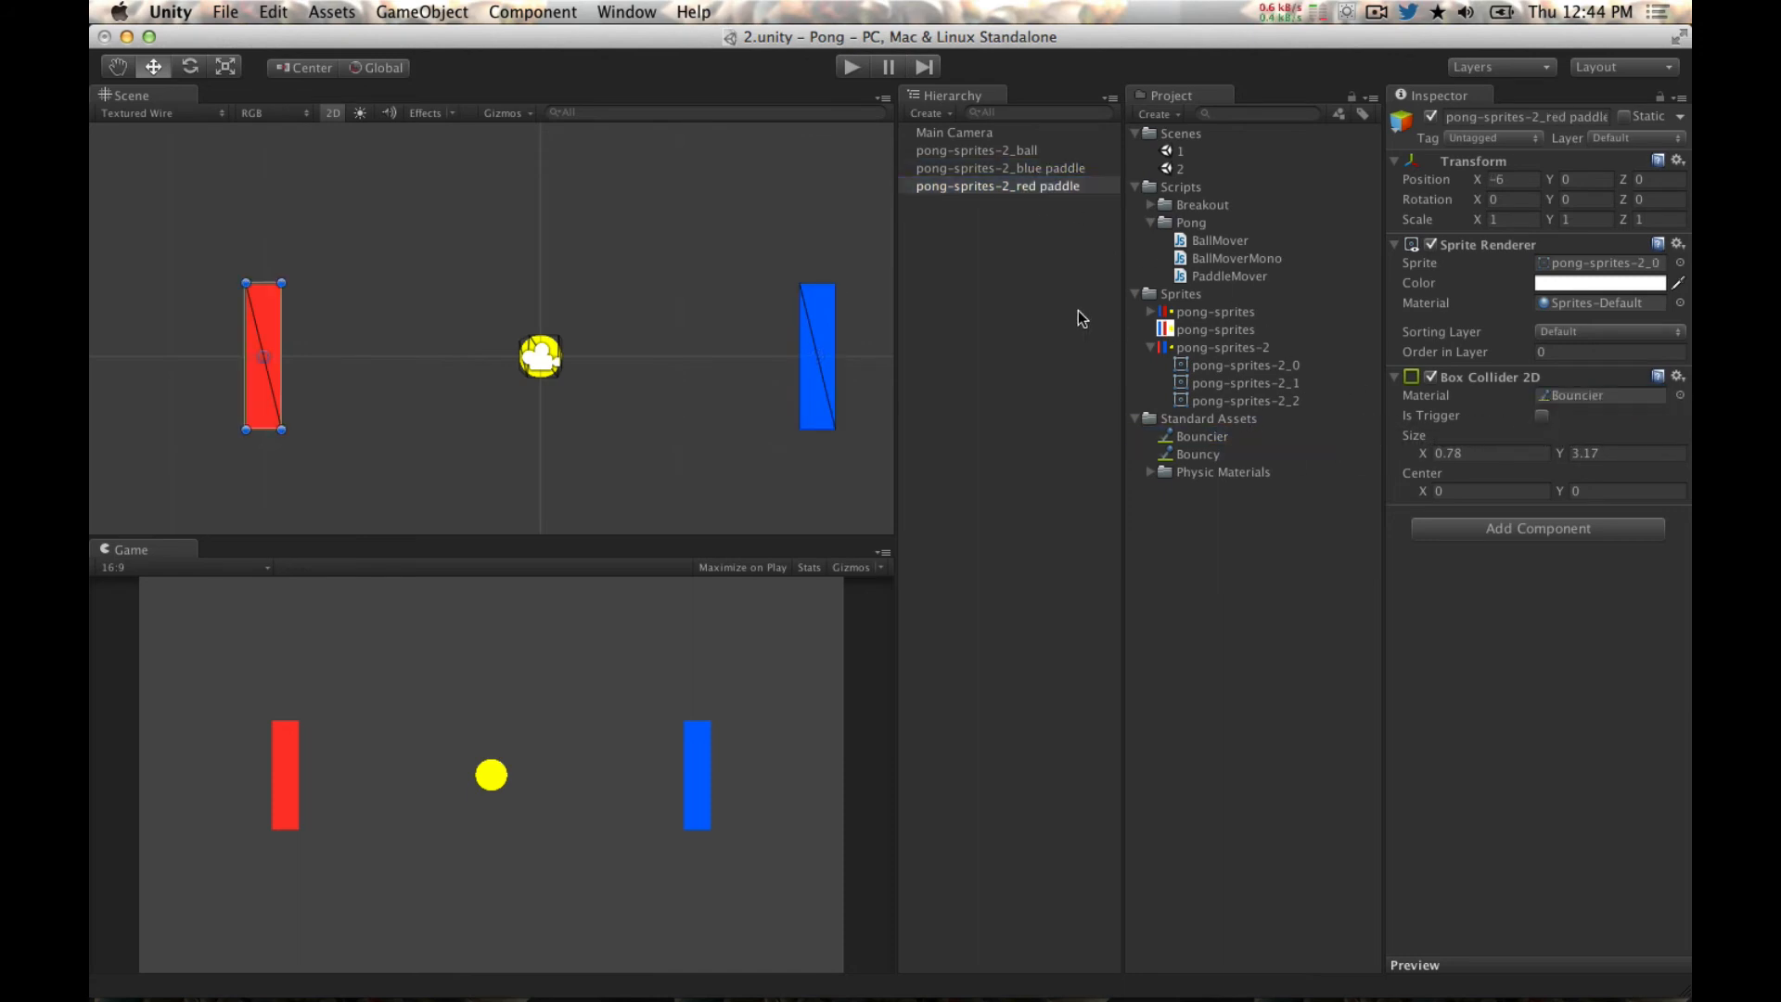
left_click(852, 66)
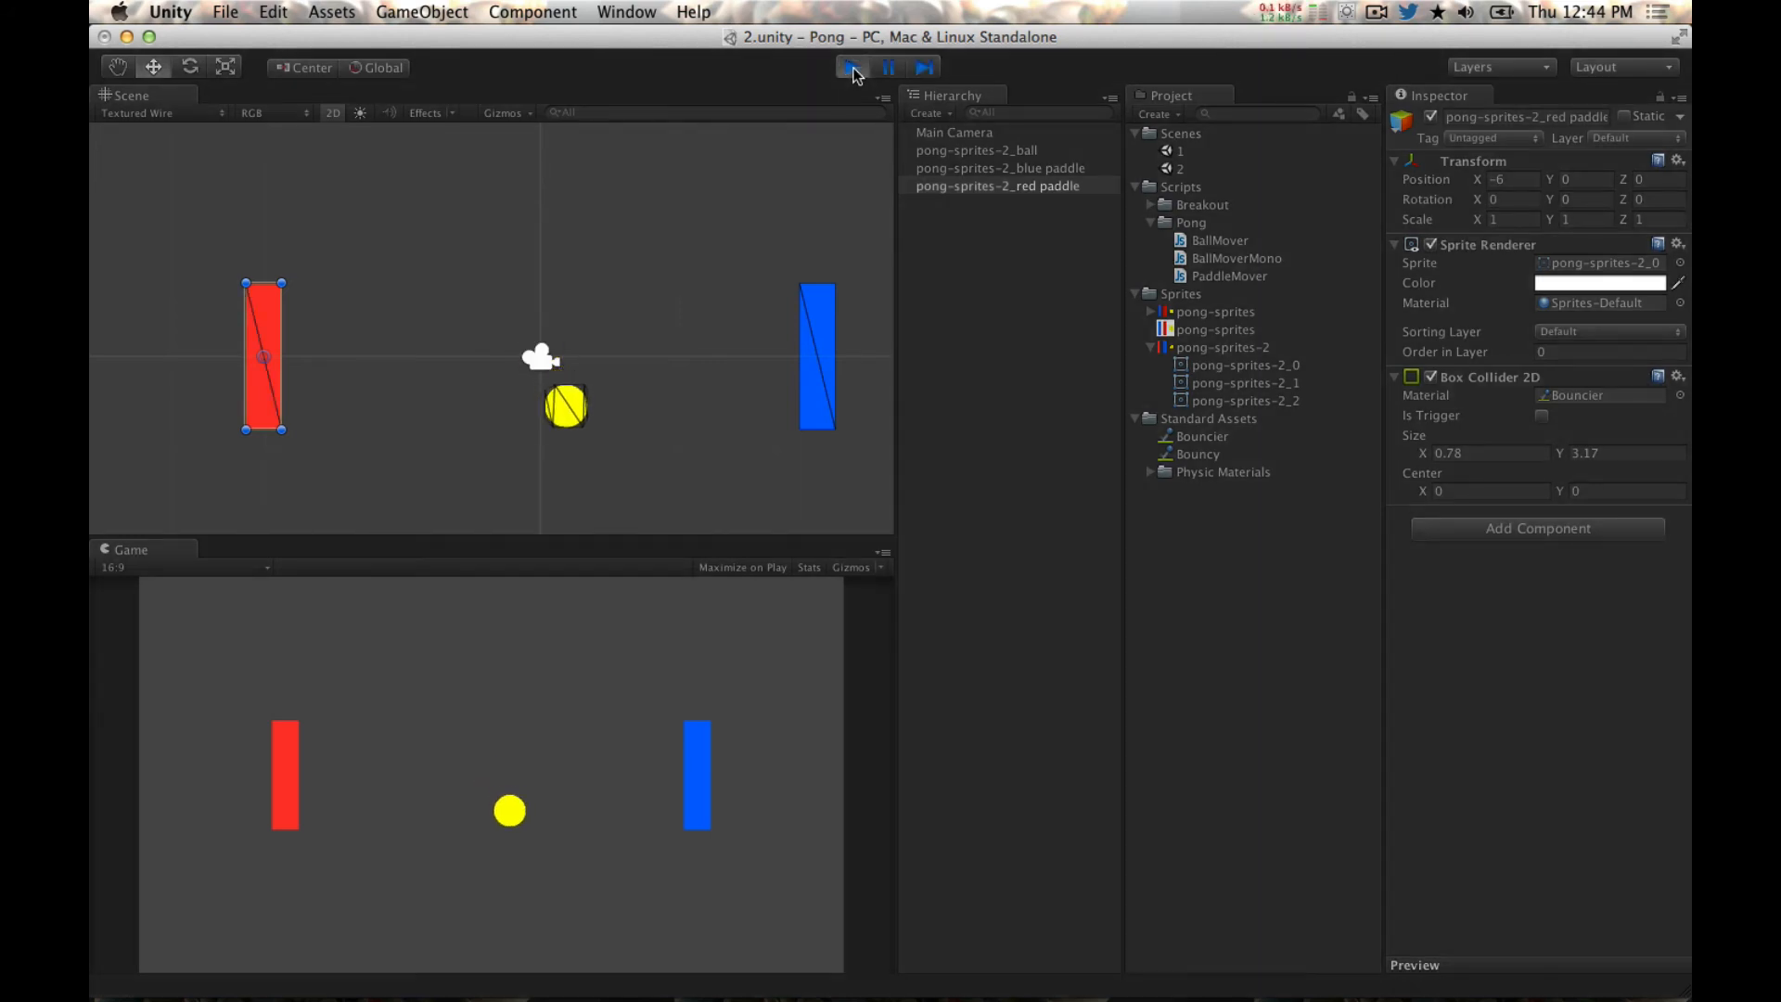
left_click(852, 67)
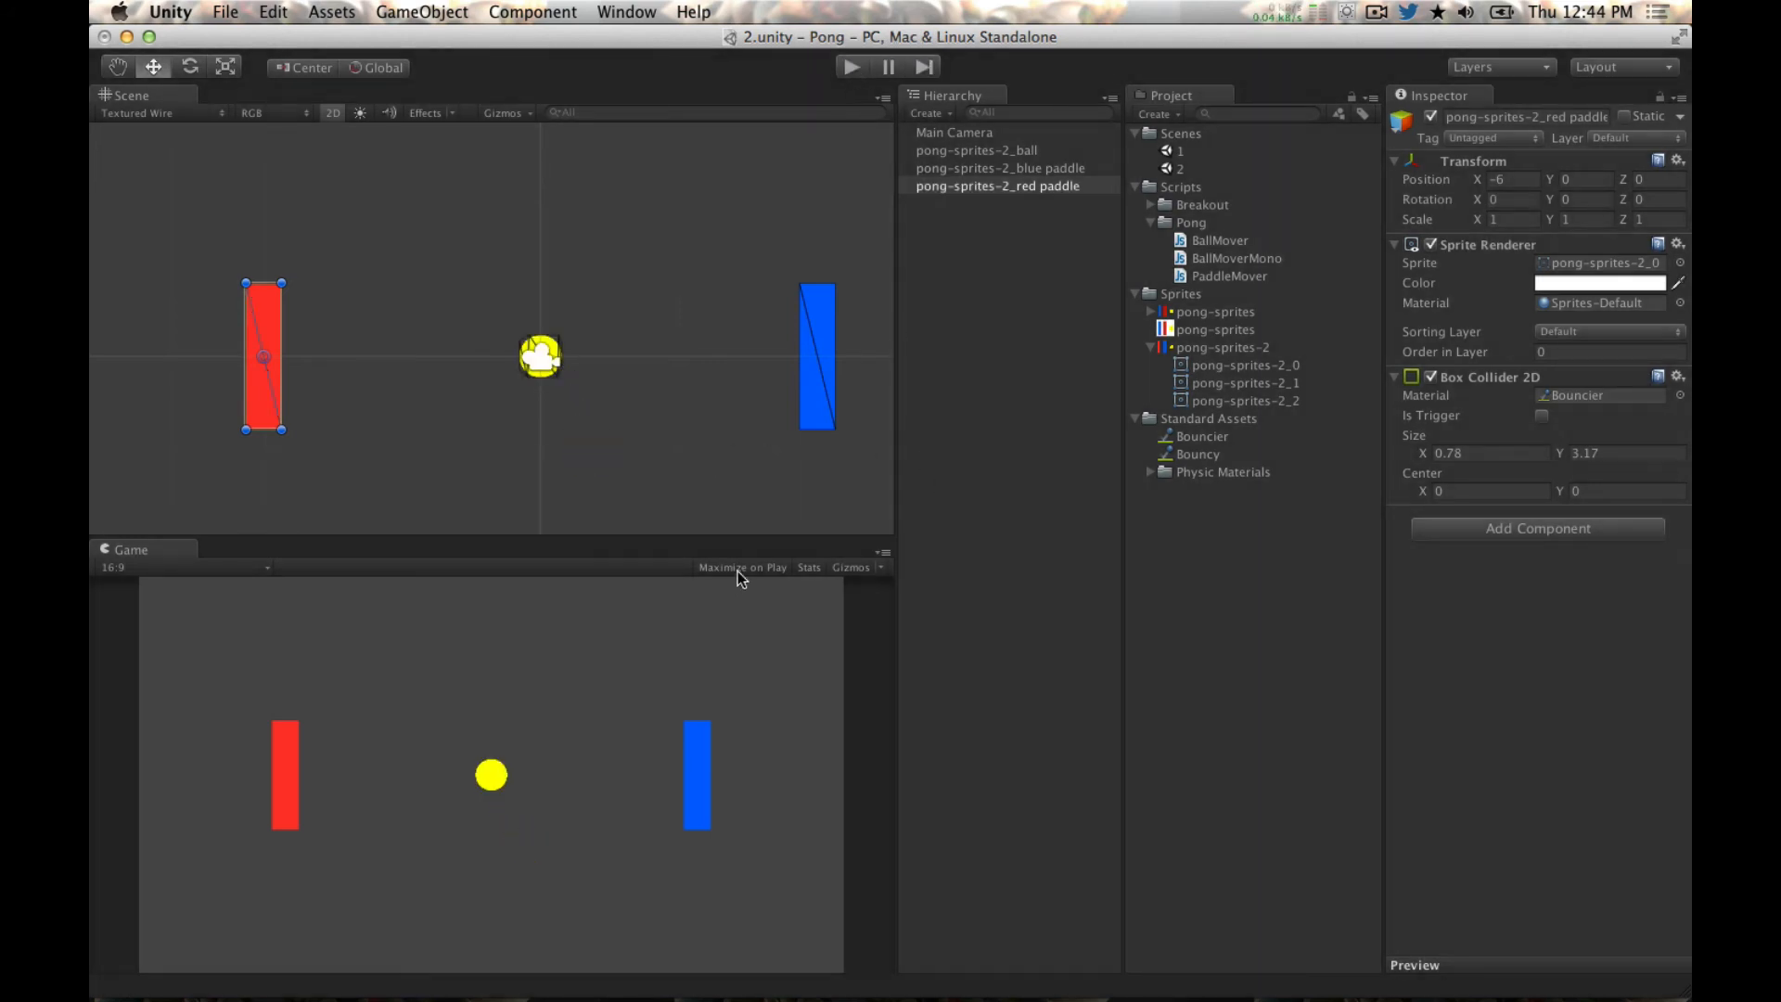
scroll(404, 348, "down", 5)
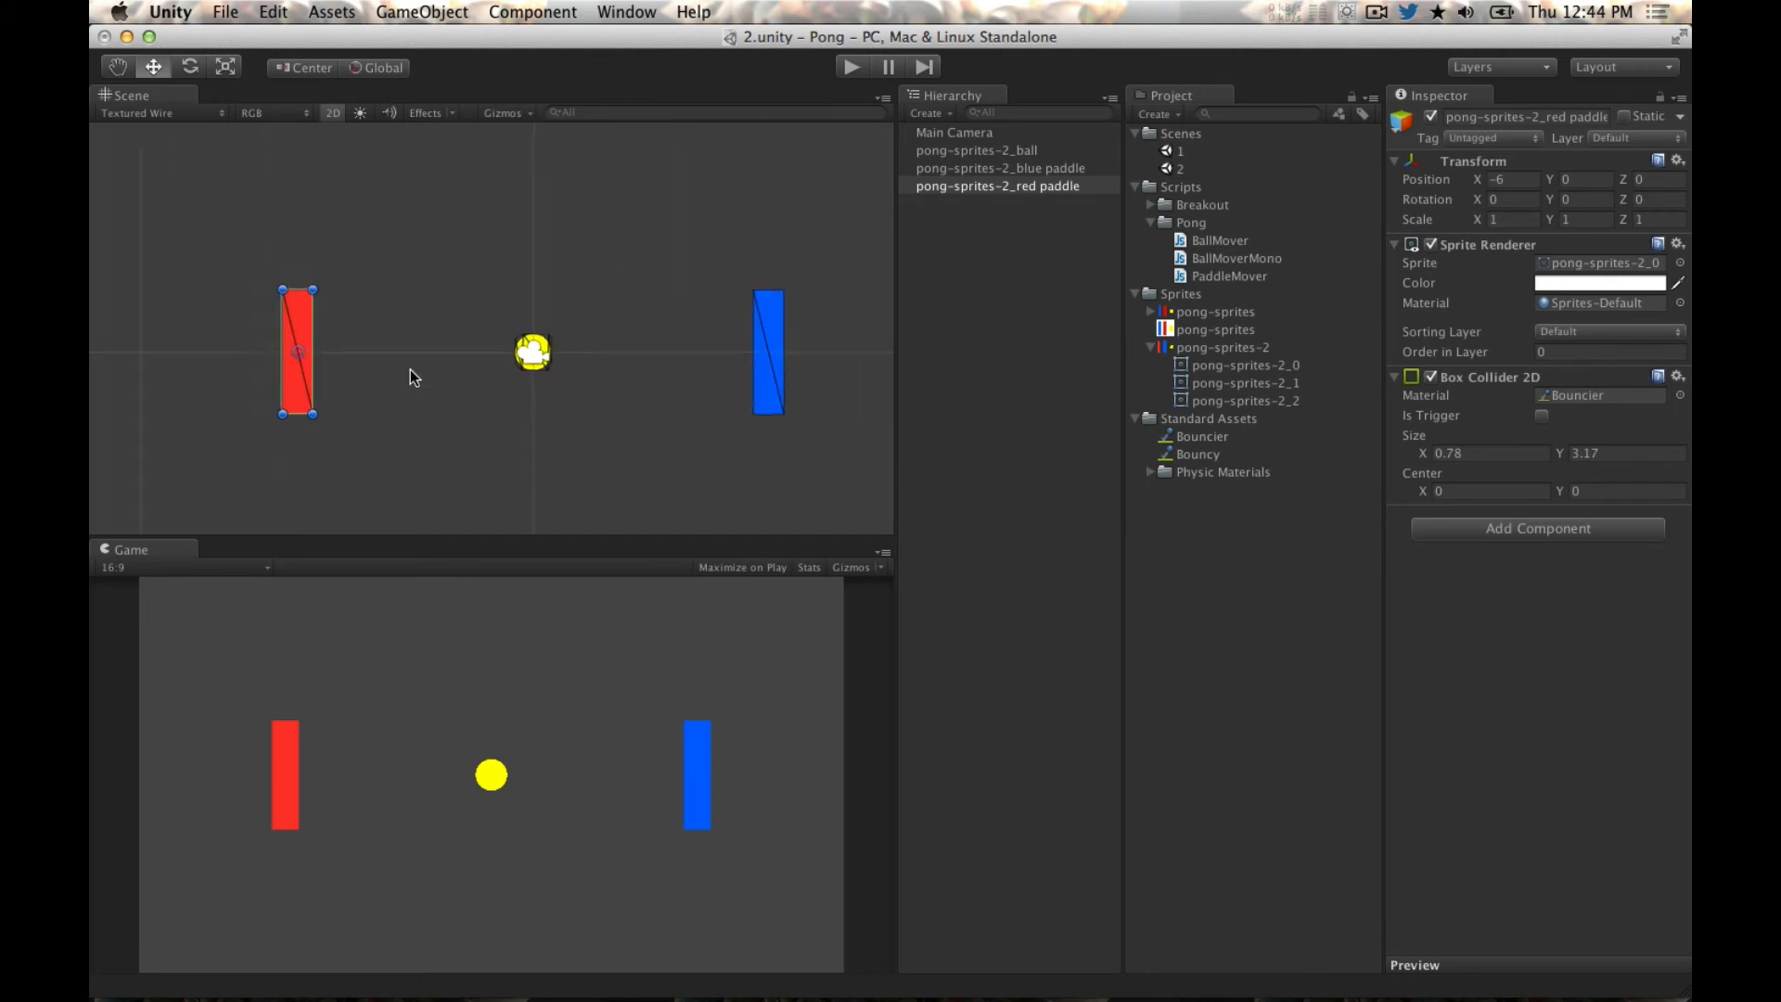
scroll(338, 390, "down", 2)
scroll(512, 414, "up", 5)
scroll(512, 413, "down", 5)
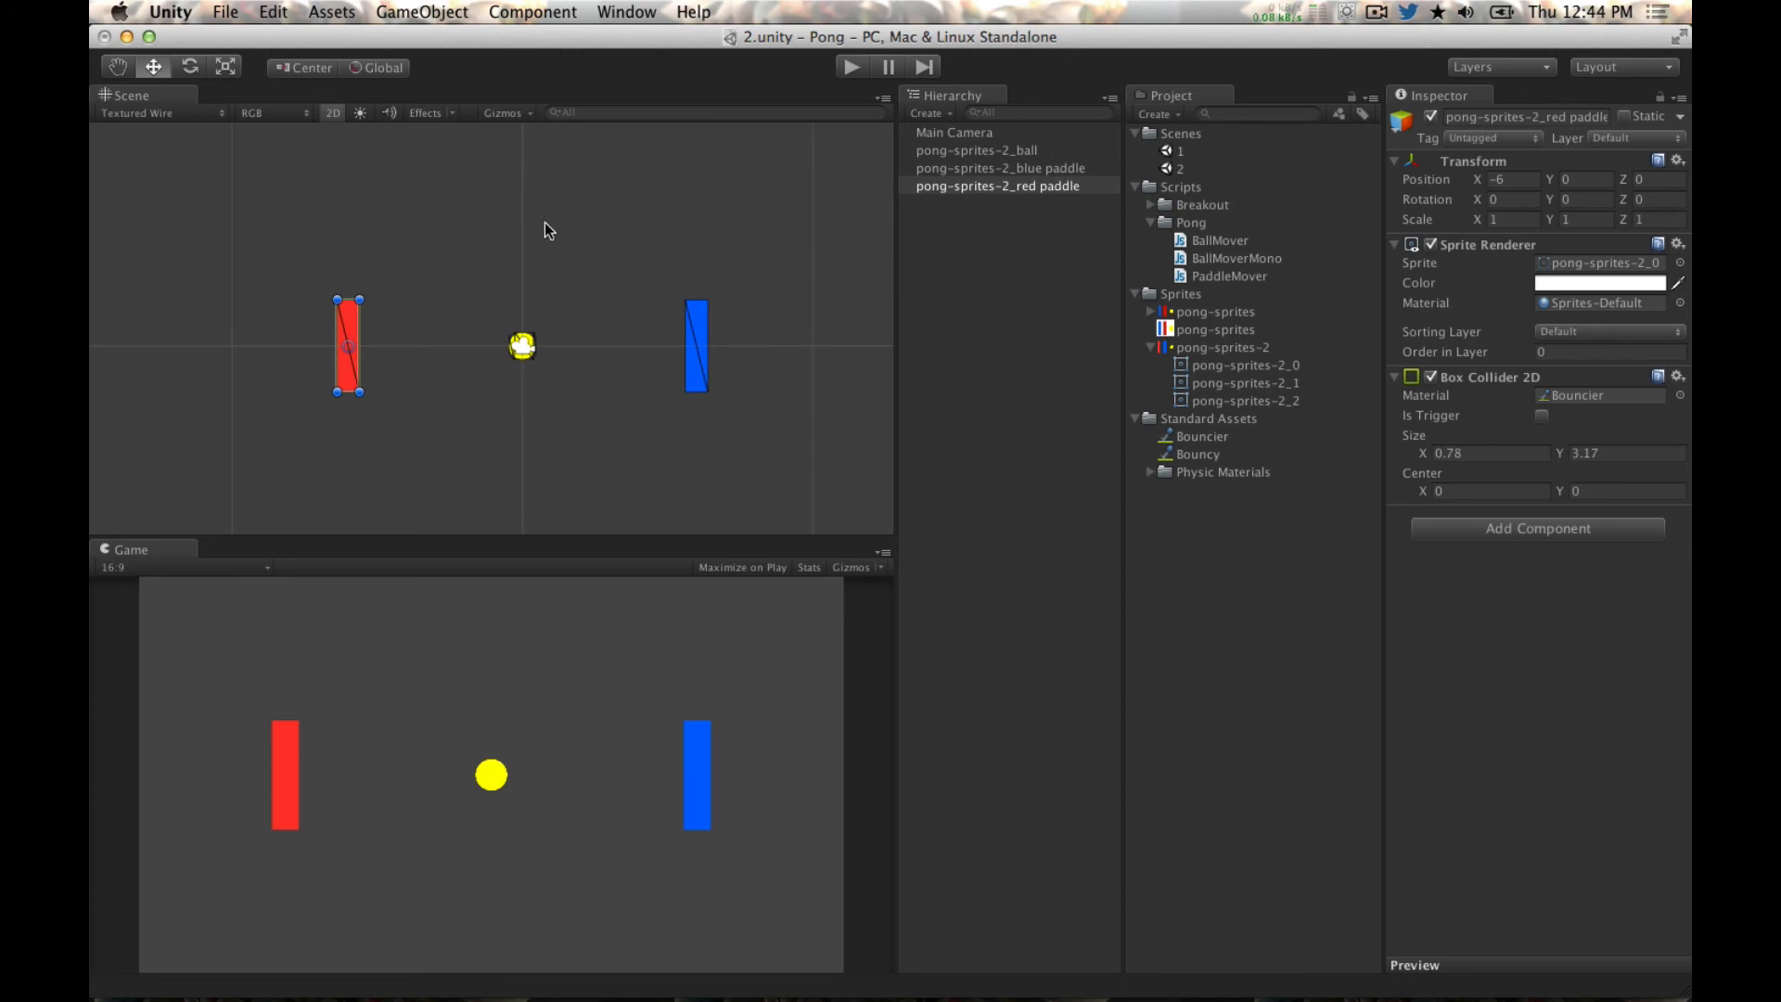
left_click(927, 113)
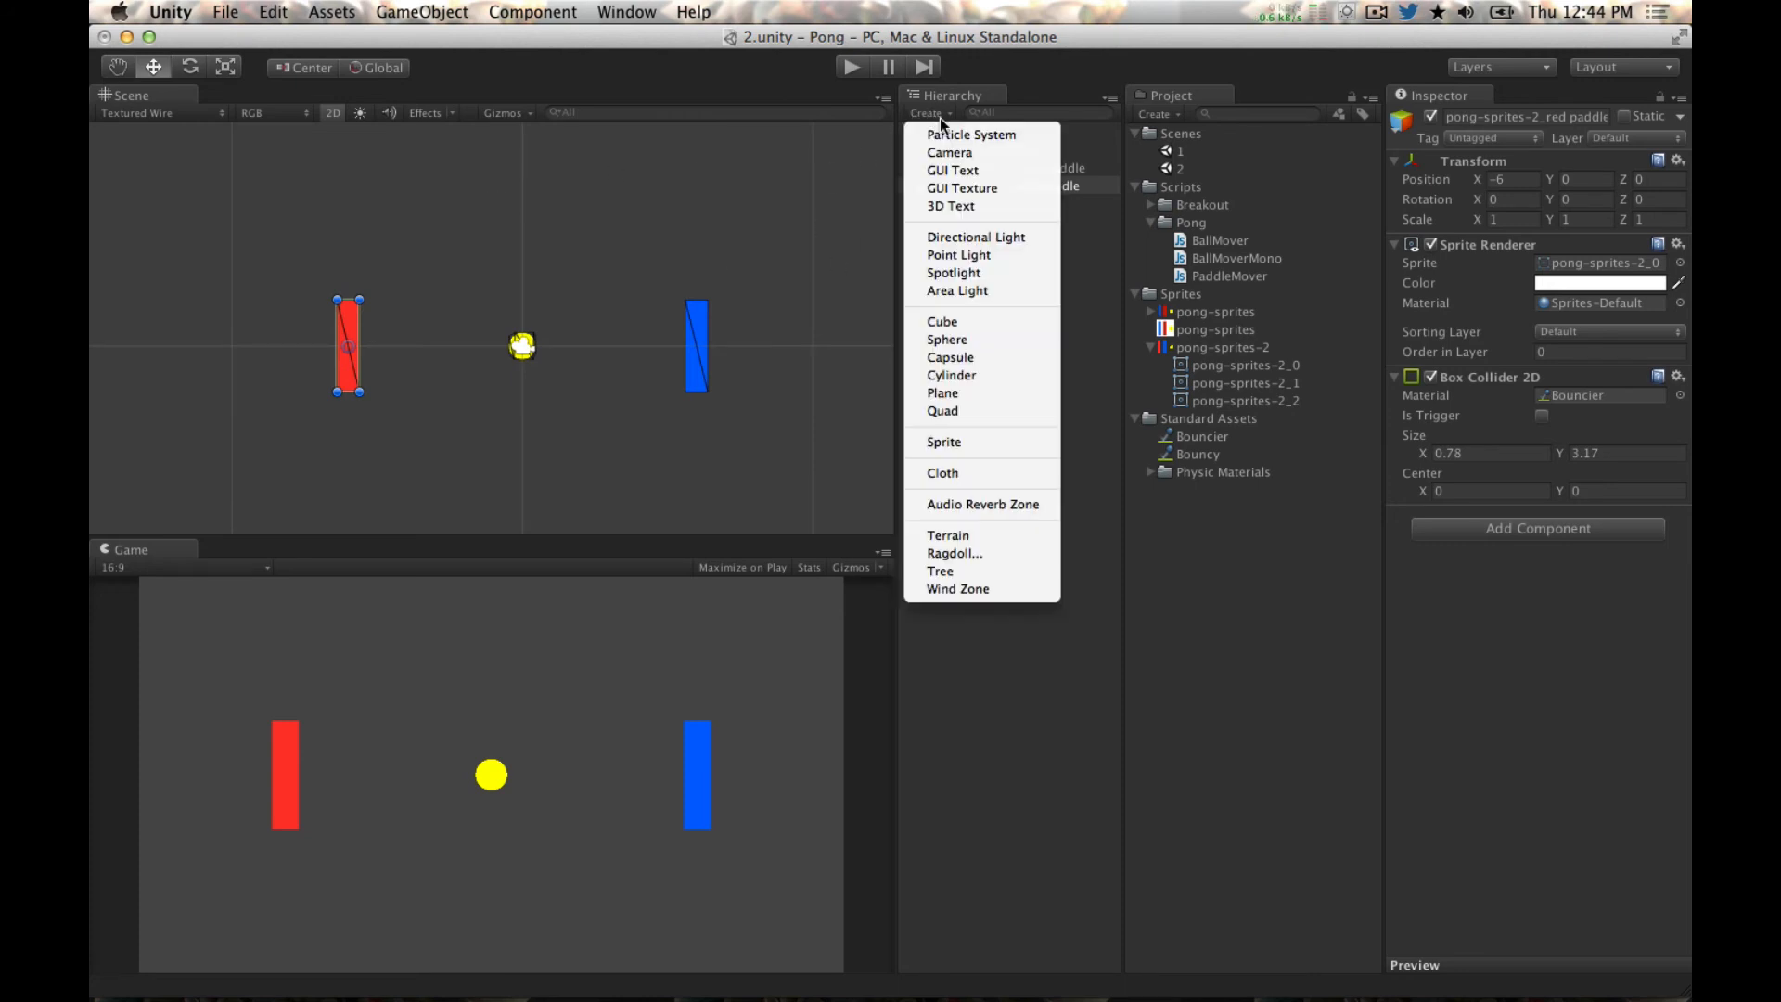
left_click(1096, 363)
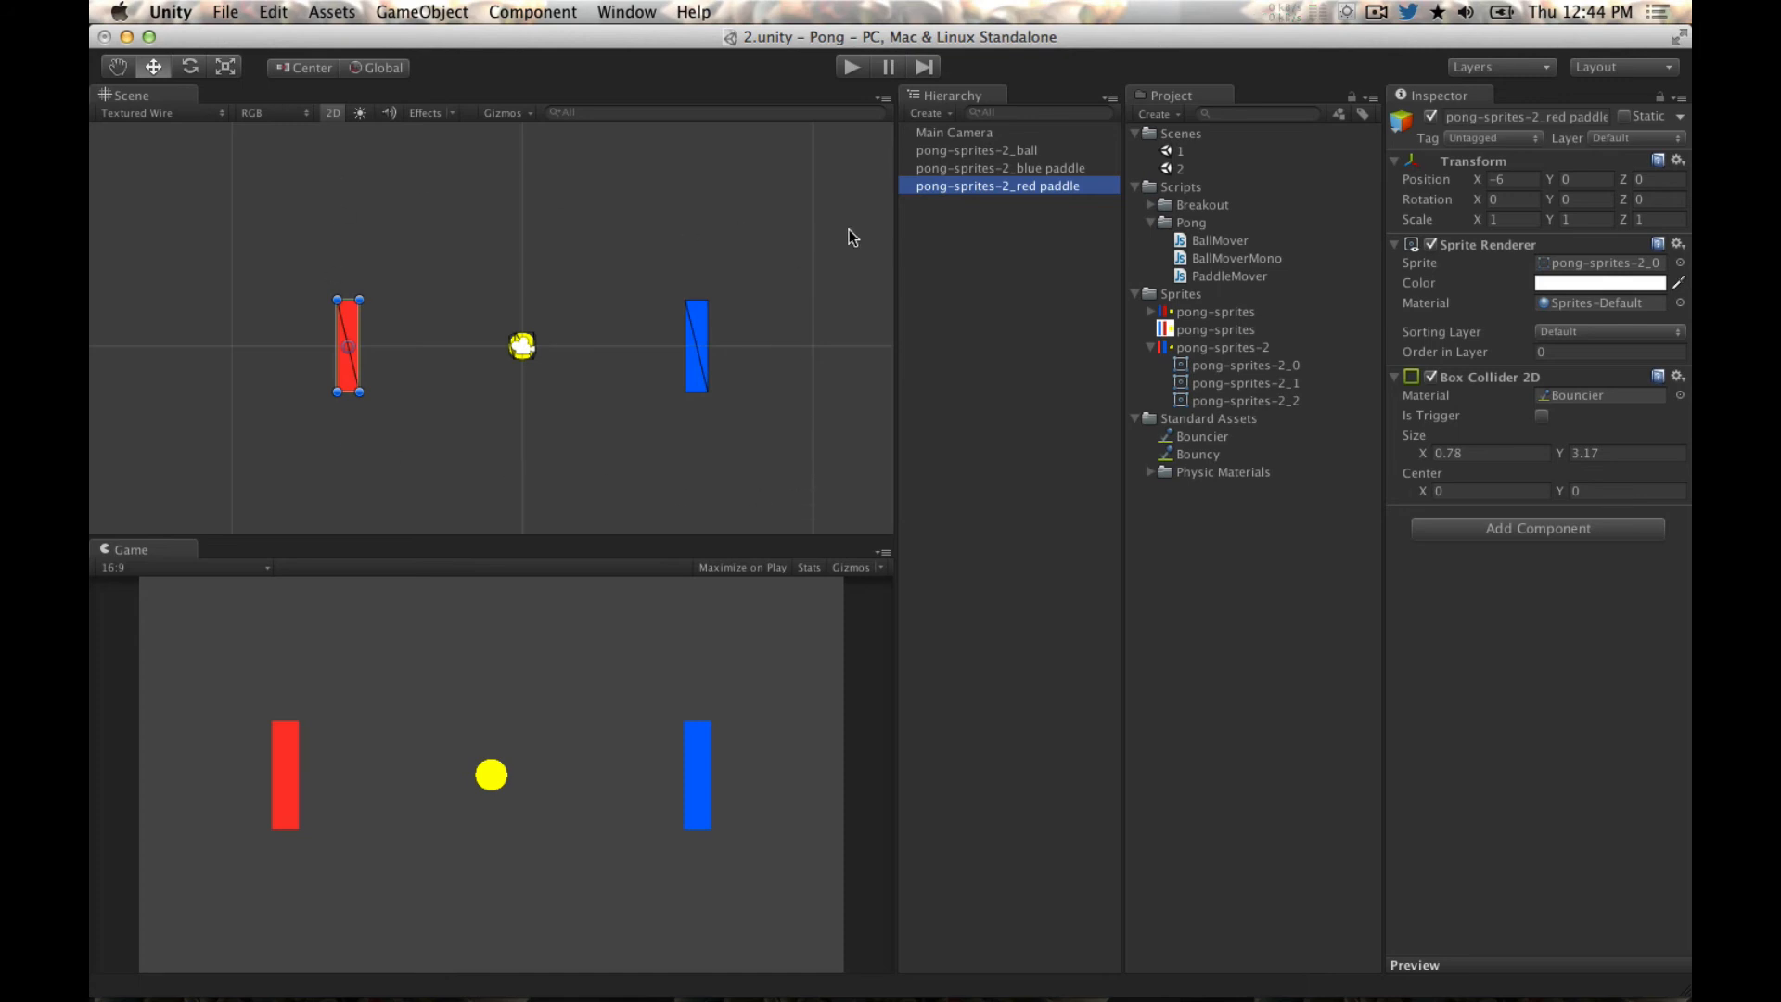
left_click(1022, 242)
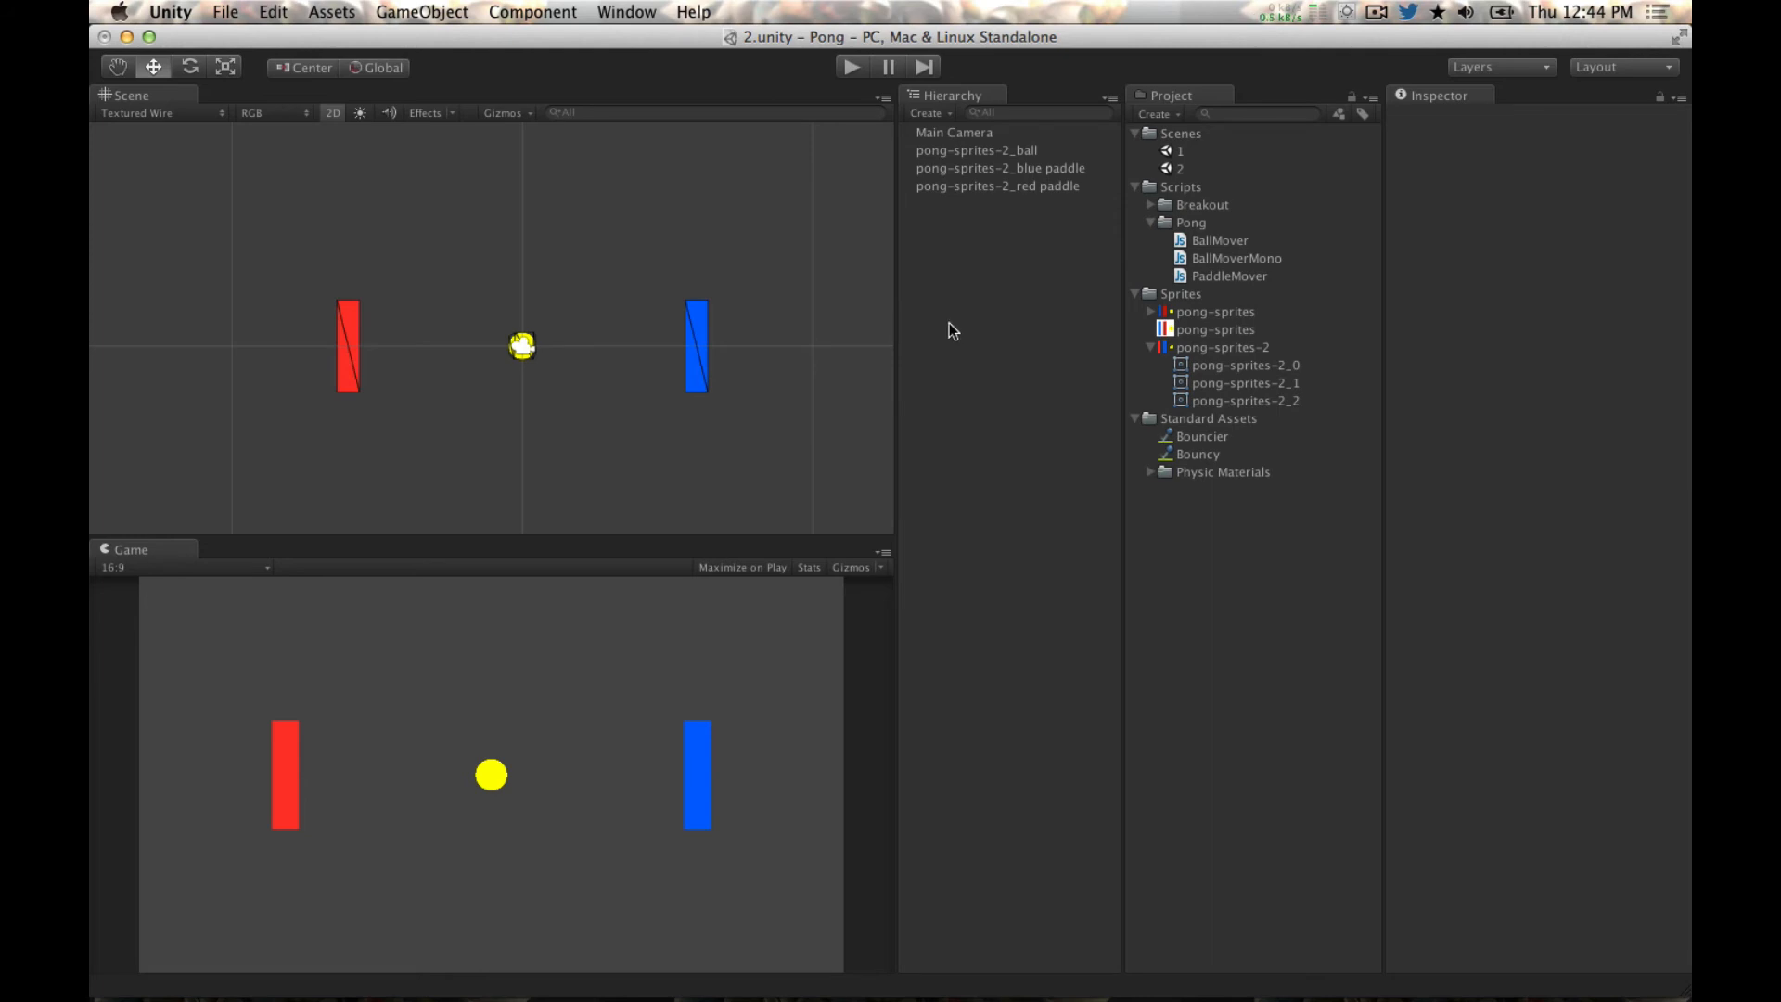
Step: Create an empty game object named TopWall and move it up above the paddles to about Y 4.55
left_click(423, 13)
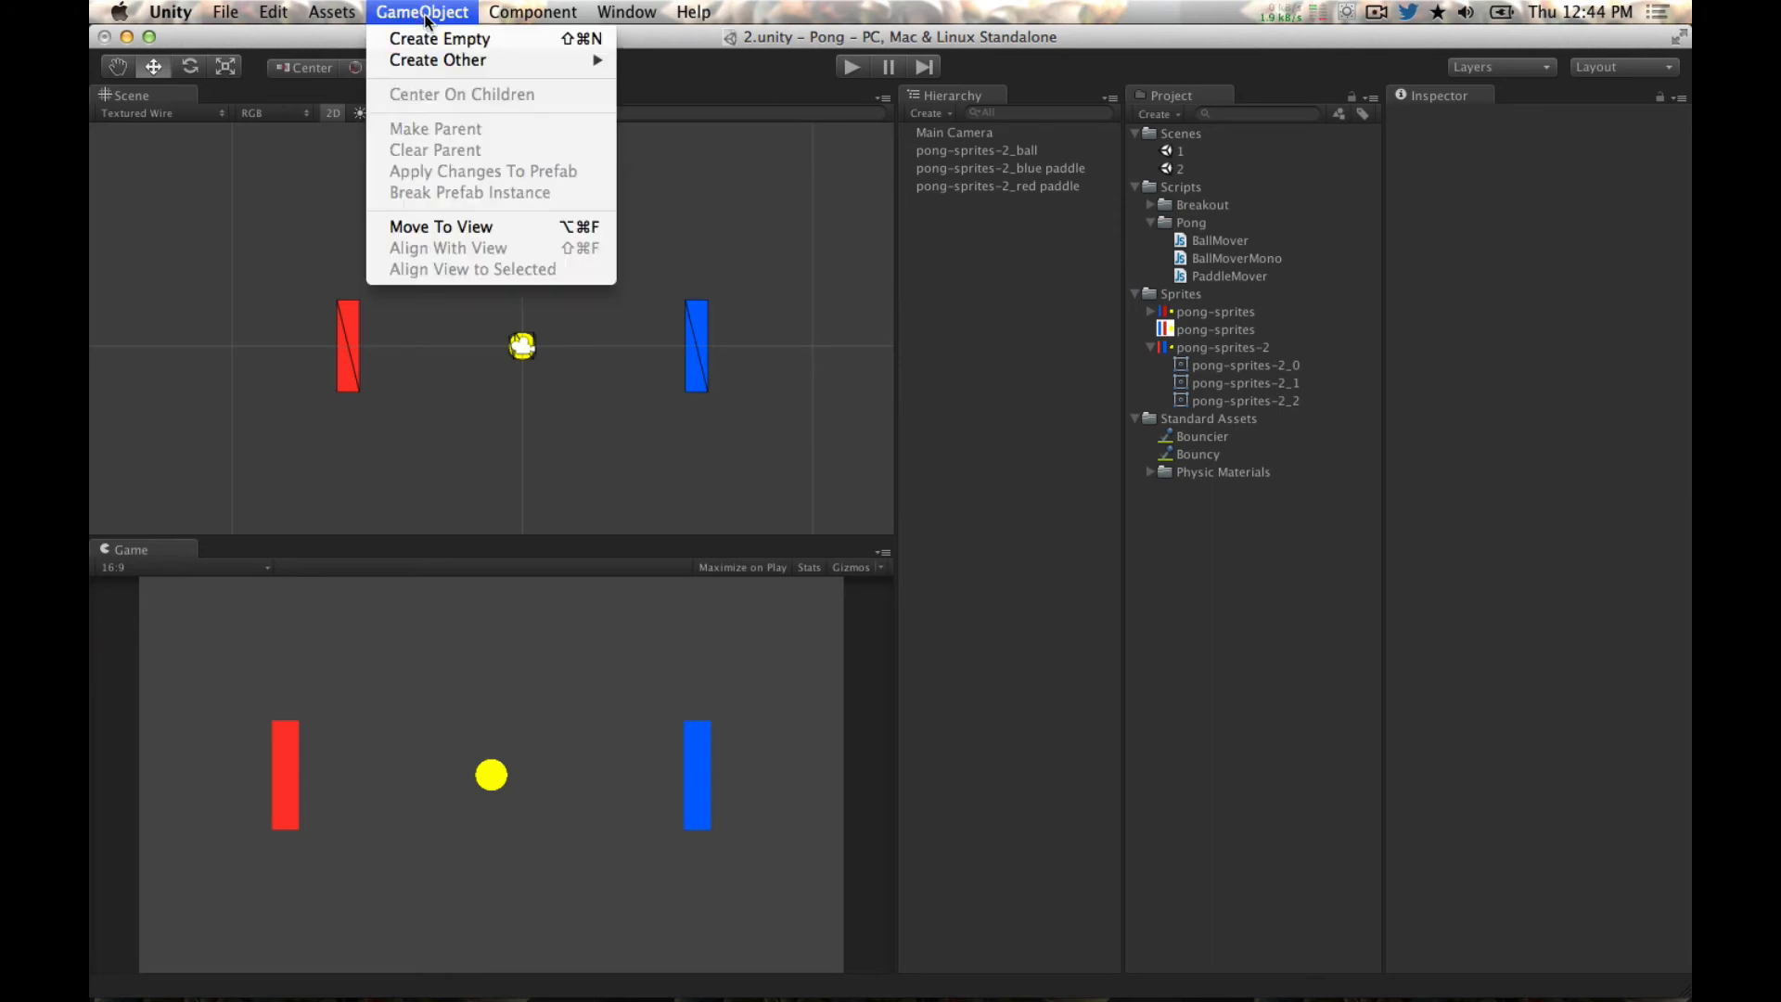
left_click(441, 37)
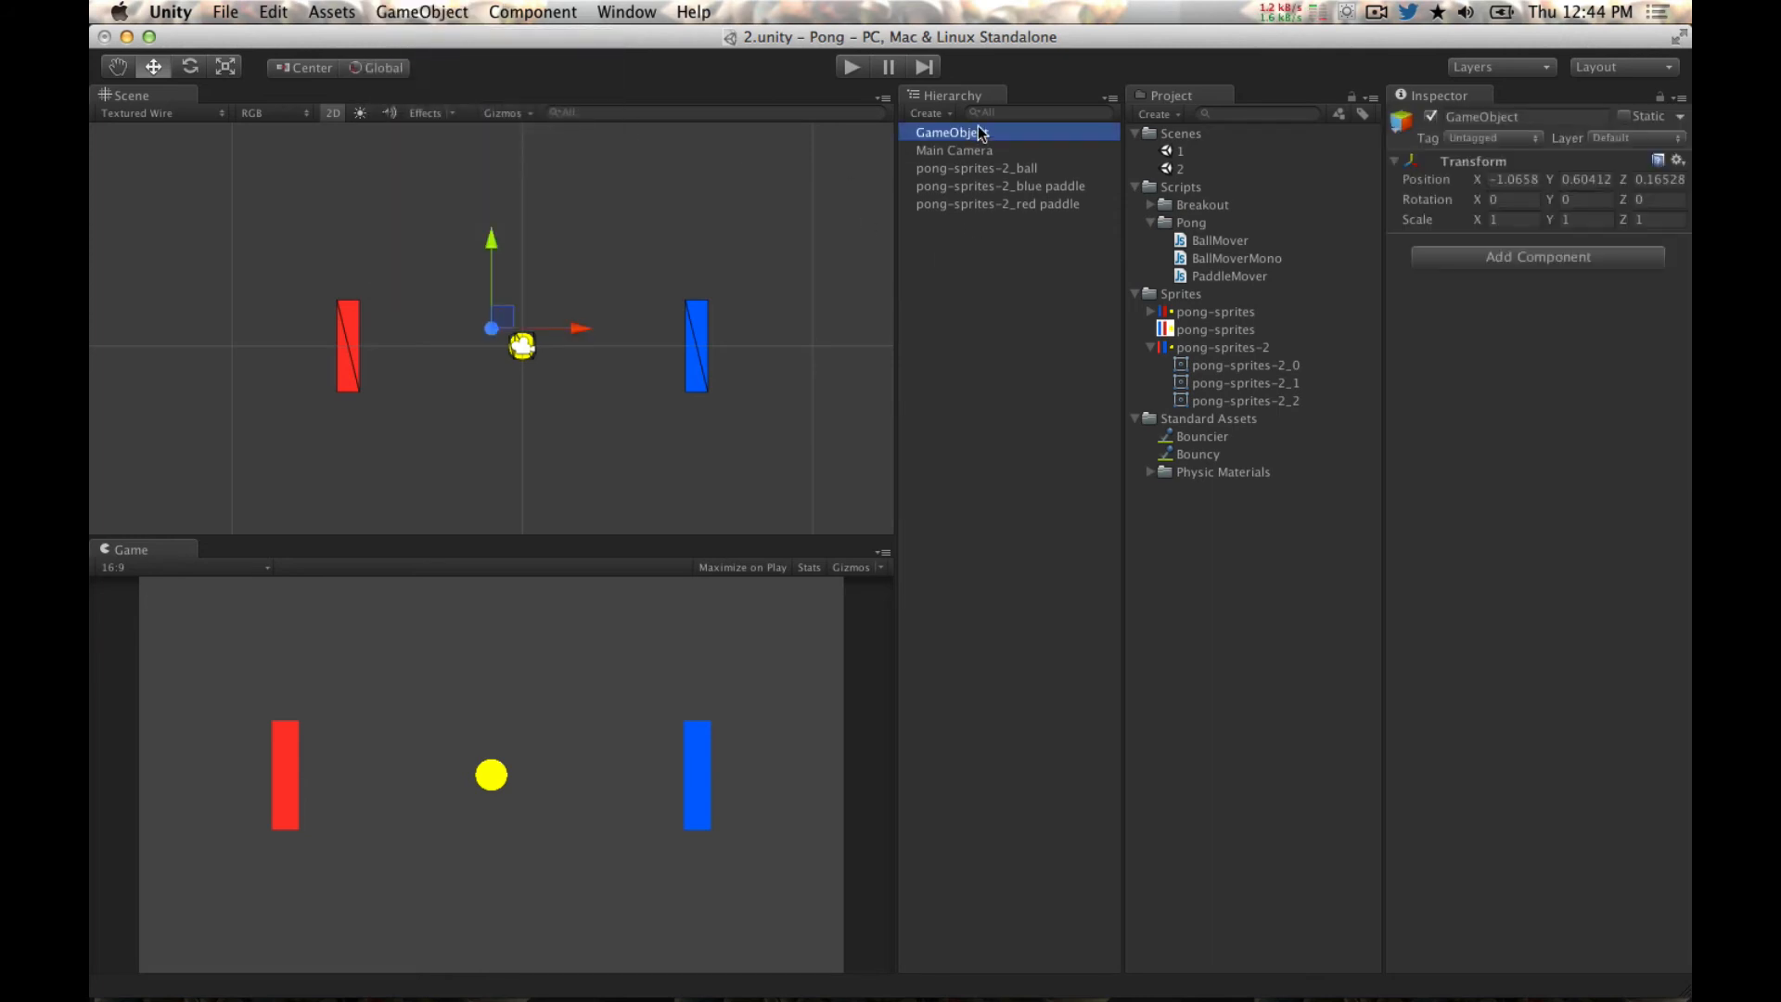
key("Return")
type("TopWall")
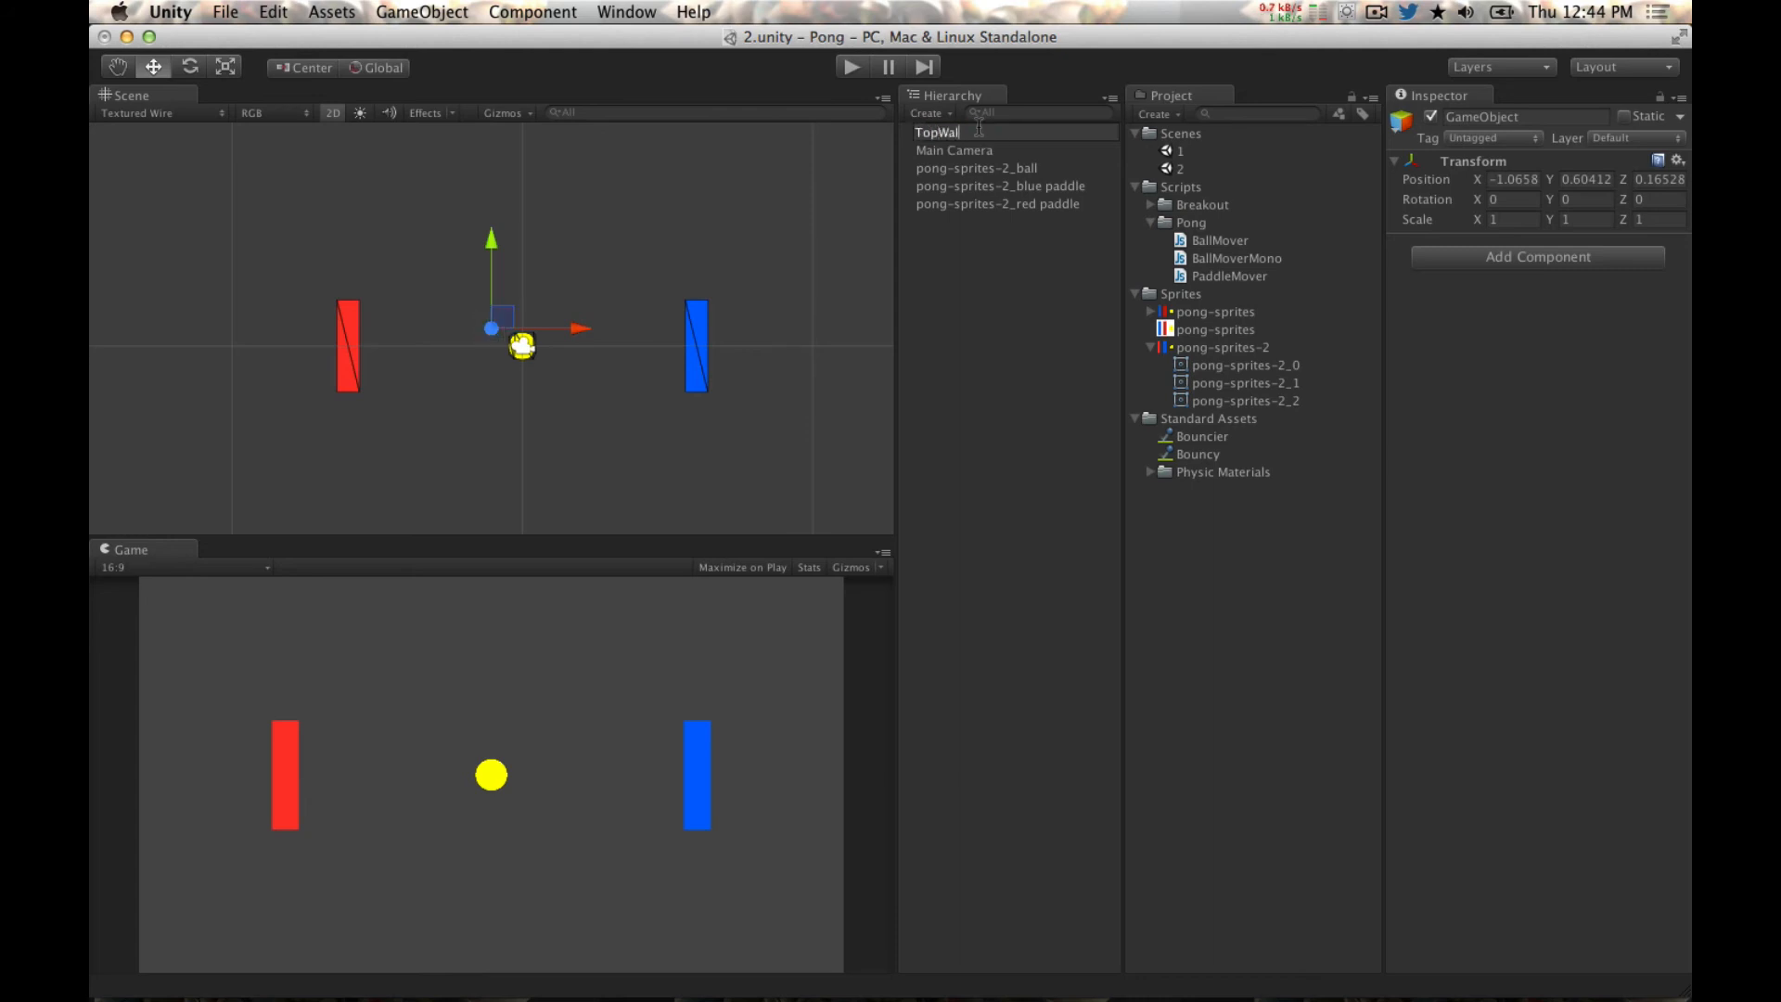
key("Return")
left_click_drag(493, 243, 490, 107)
Step: Add a Box Collider 2D to TopWall and assign the Bouncier material to it
left_click(1419, 262)
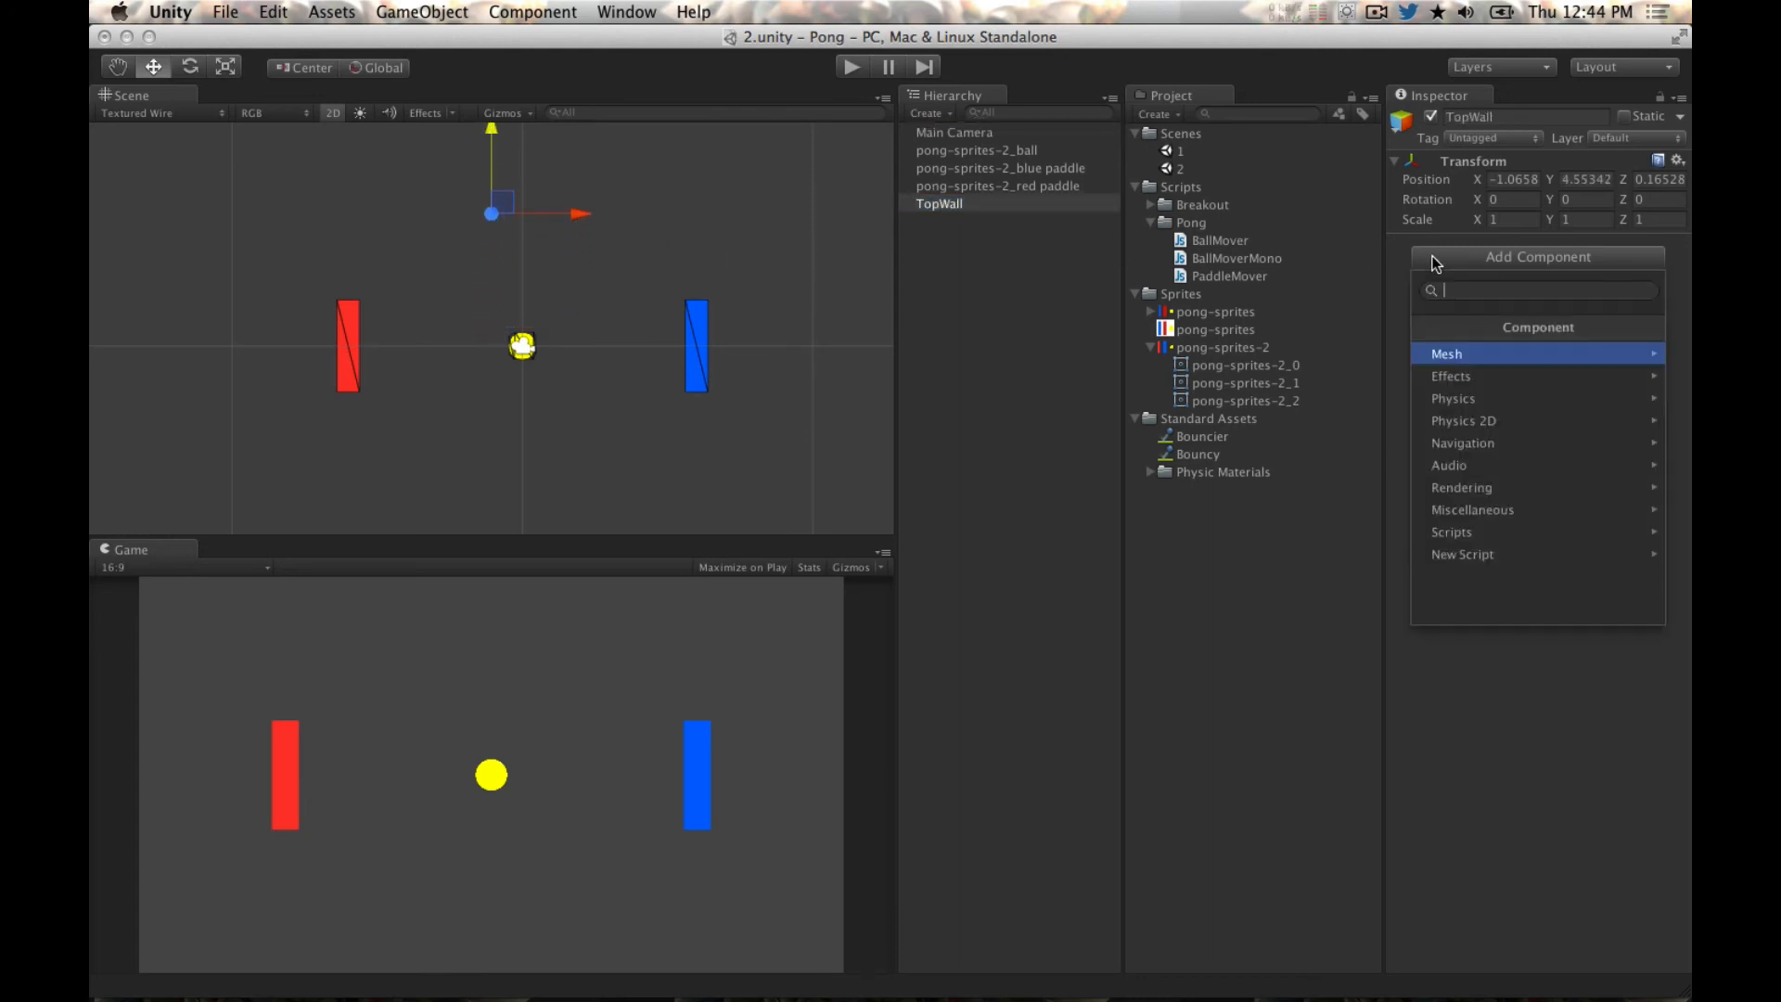
left_click(1491, 425)
left_click(1489, 420)
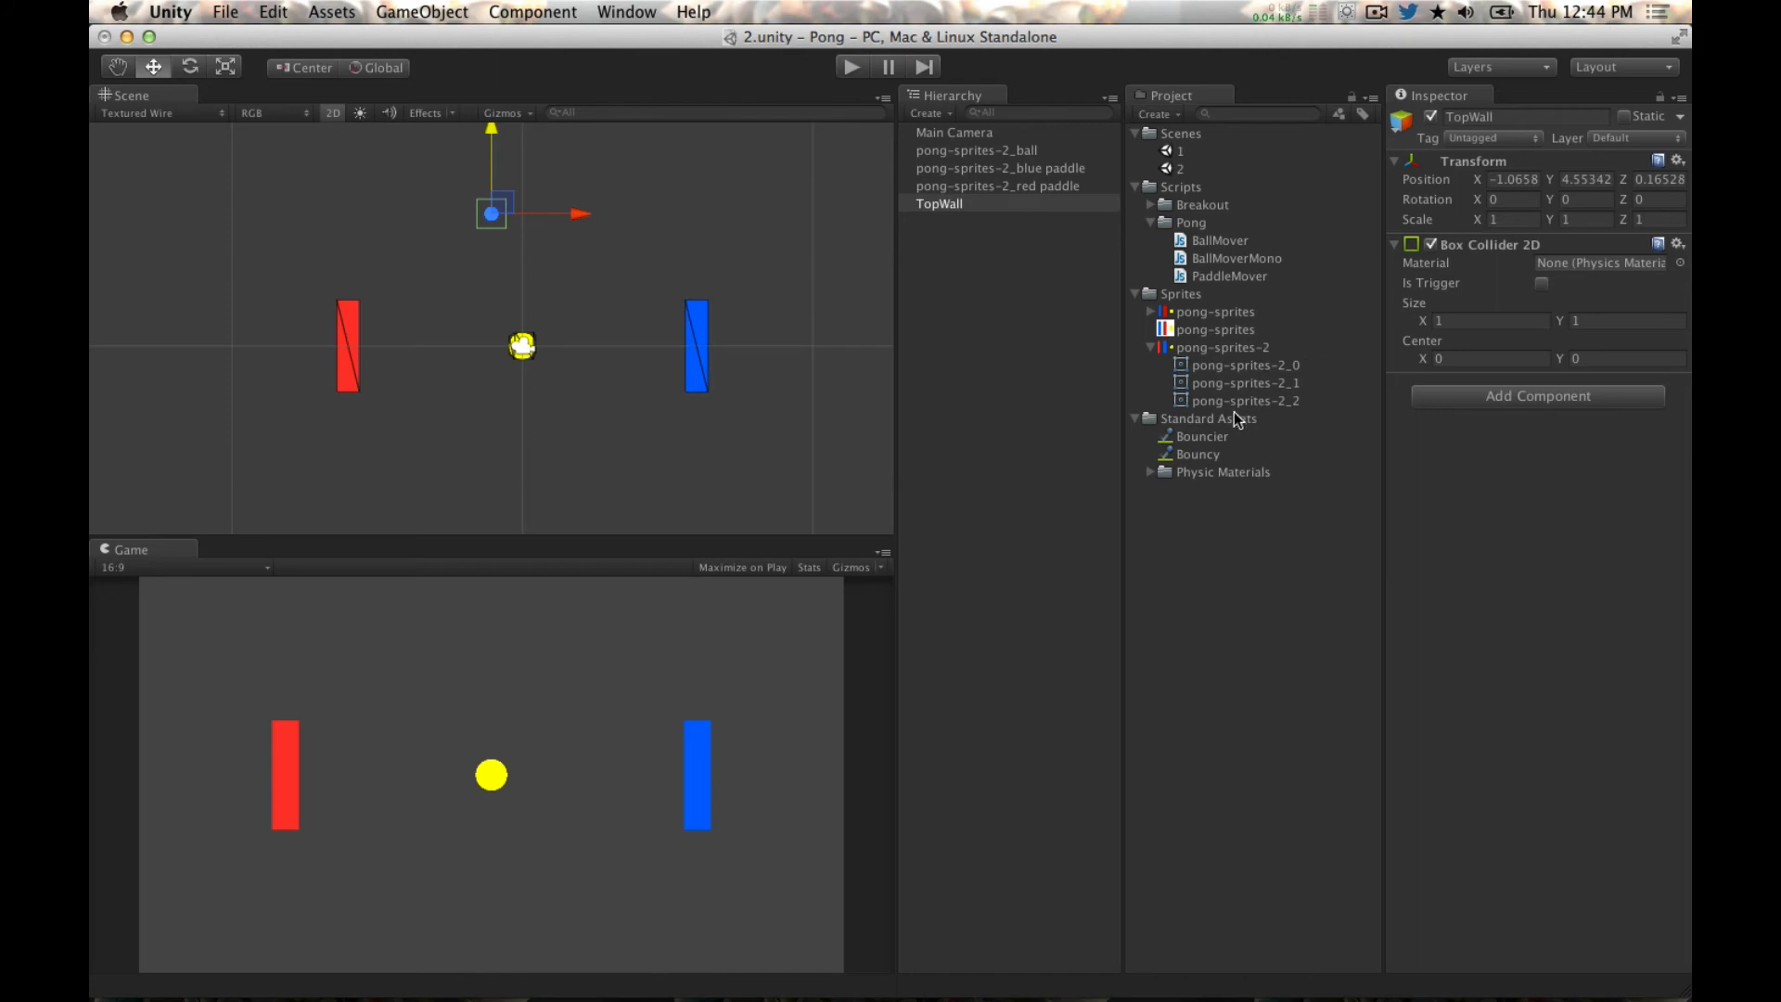
left_click_drag(1200, 436, 1574, 263)
Step: Stretch TopWall horizontally to an X scale of about 20.3 and shift it sideways to about X 0.08
left_click(225, 66)
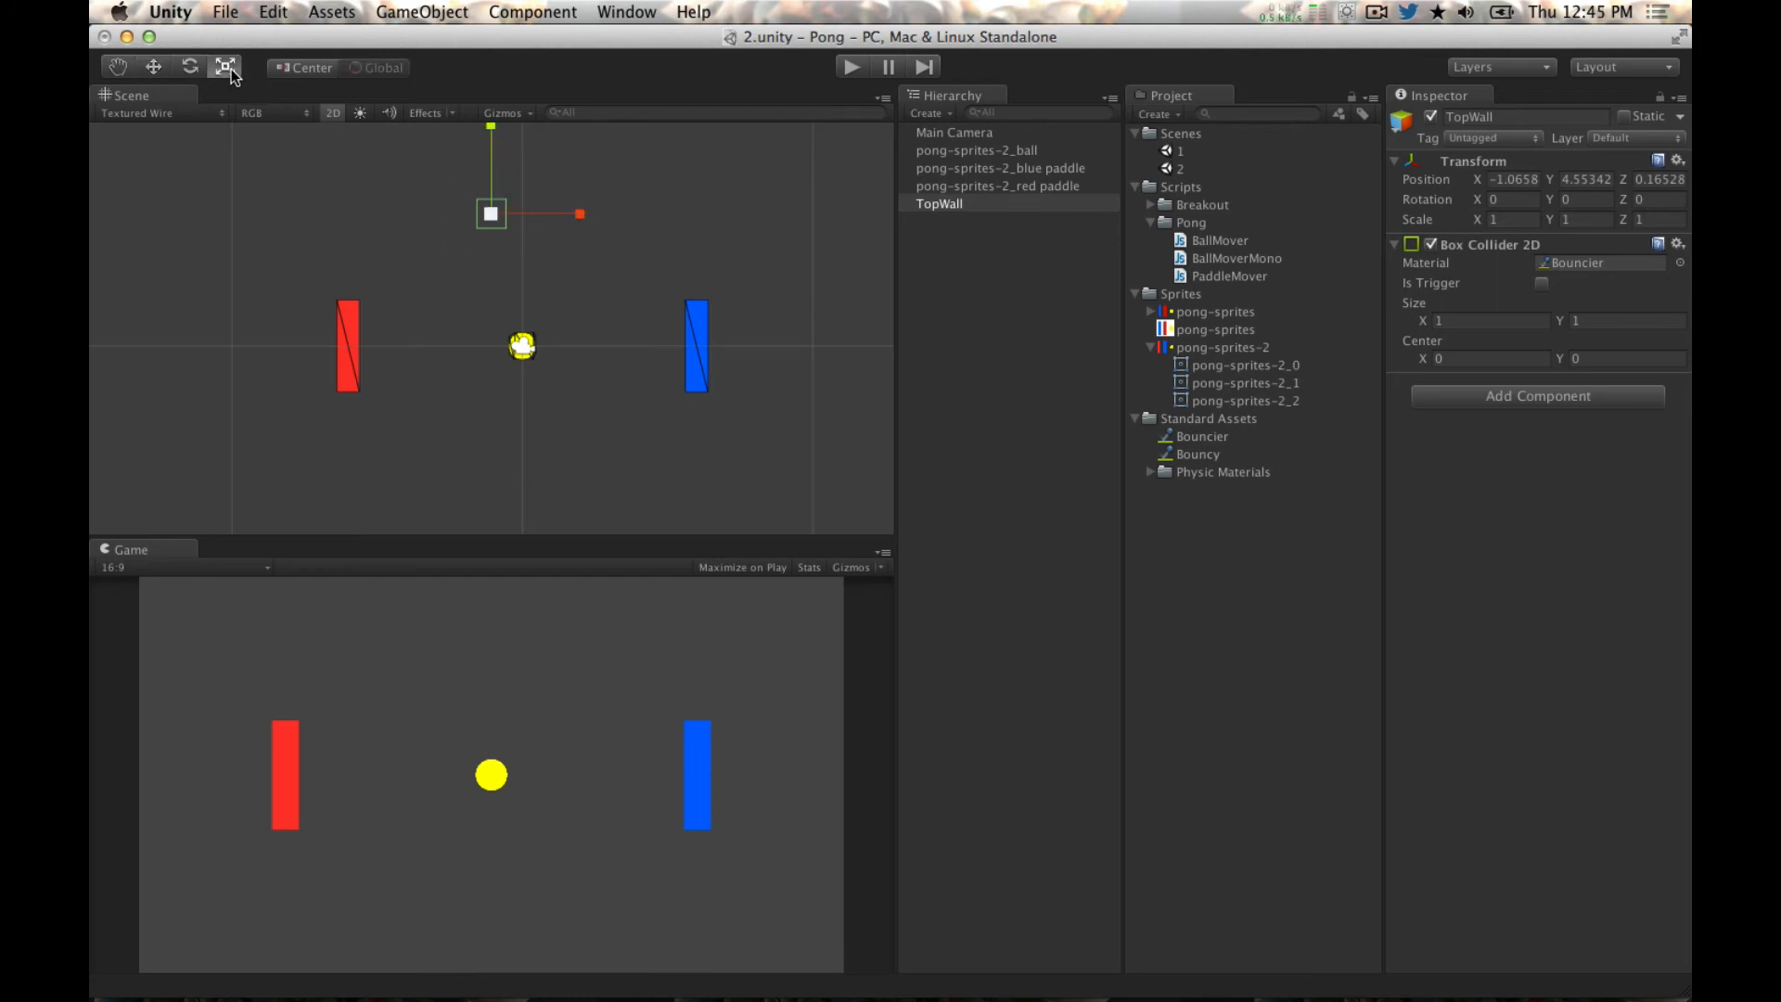
left_click_drag(584, 223, 898, 219)
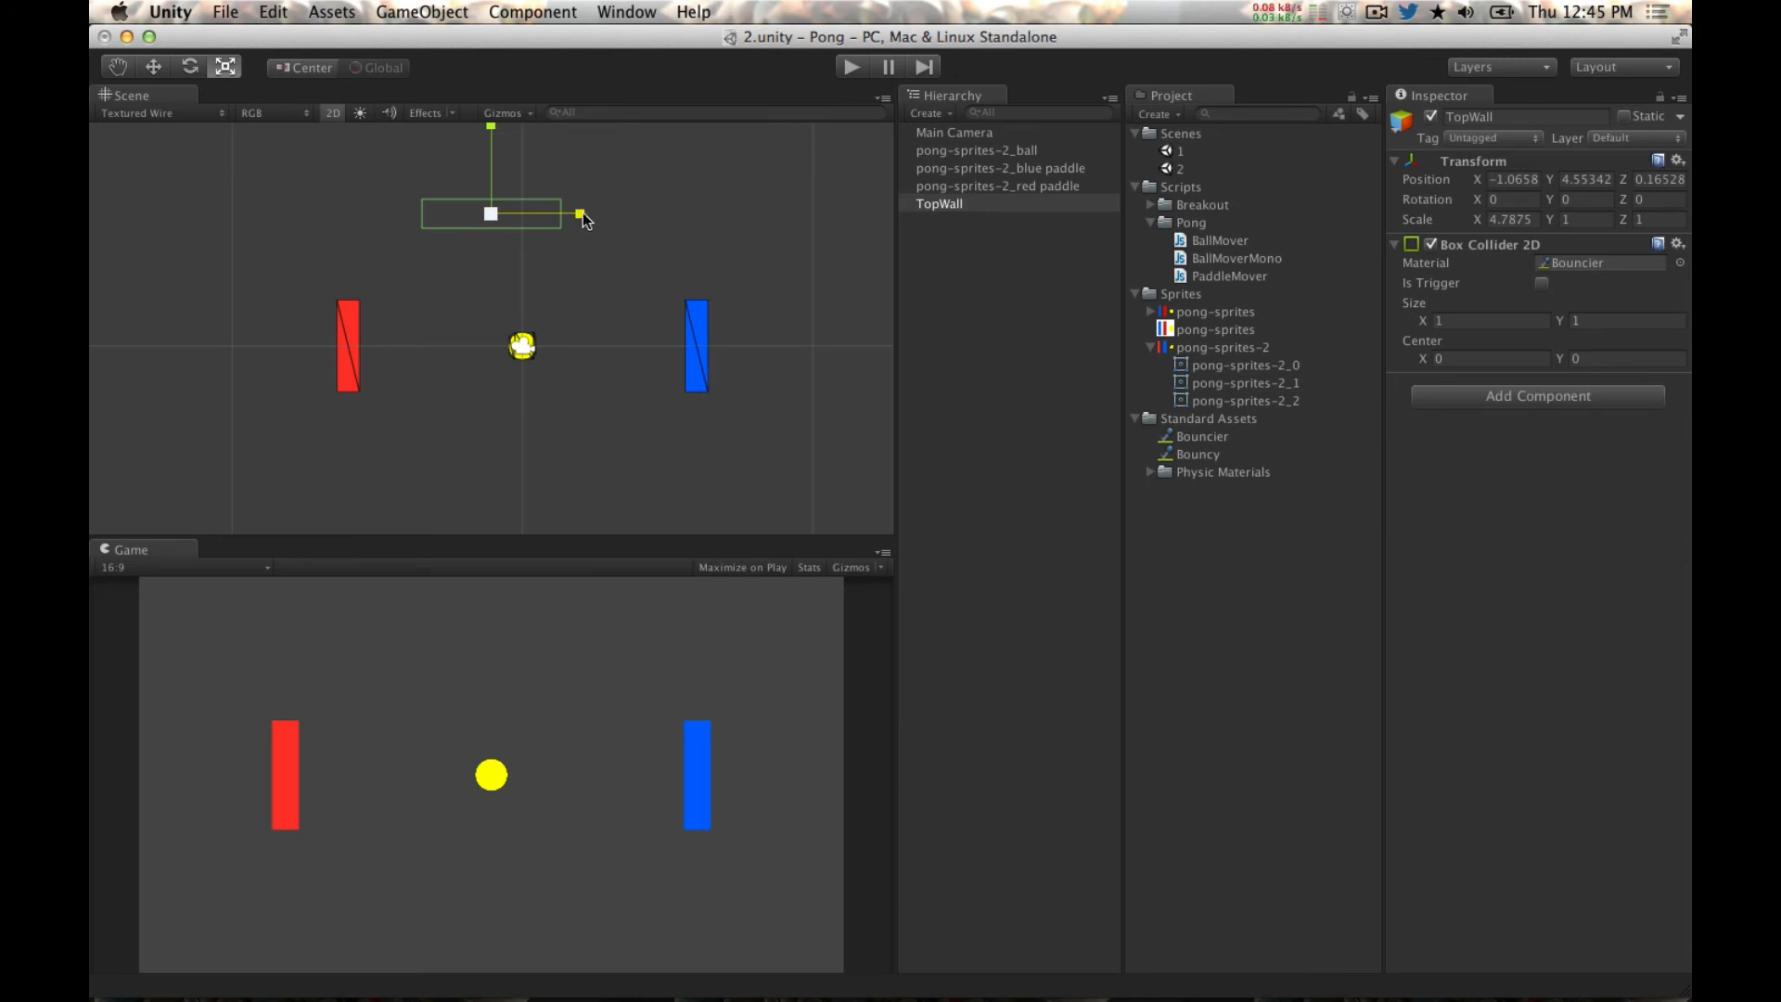
left_click_drag(583, 217, 710, 220)
key("w")
left_click_drag(580, 213, 678, 233)
key("r")
Step: Change the Main Camera's projection to Orthographic
left_click(522, 347)
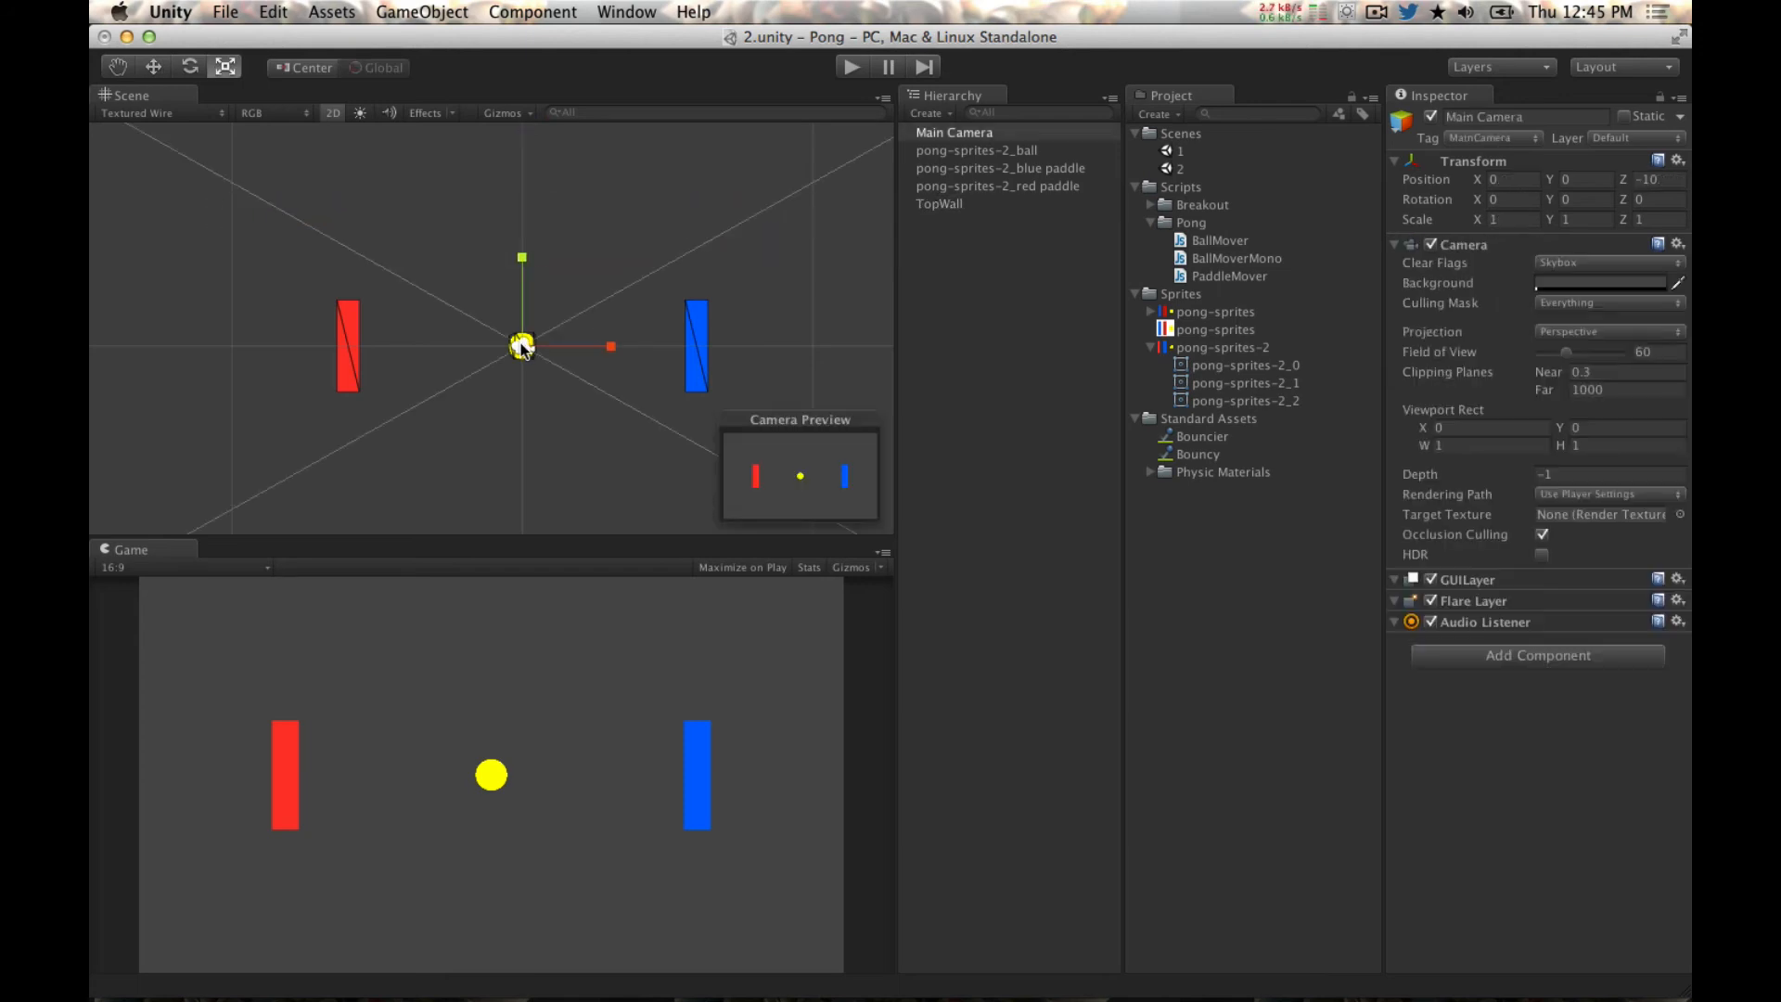
scroll(525, 350, "down", 5)
scroll(525, 352, "up", 5)
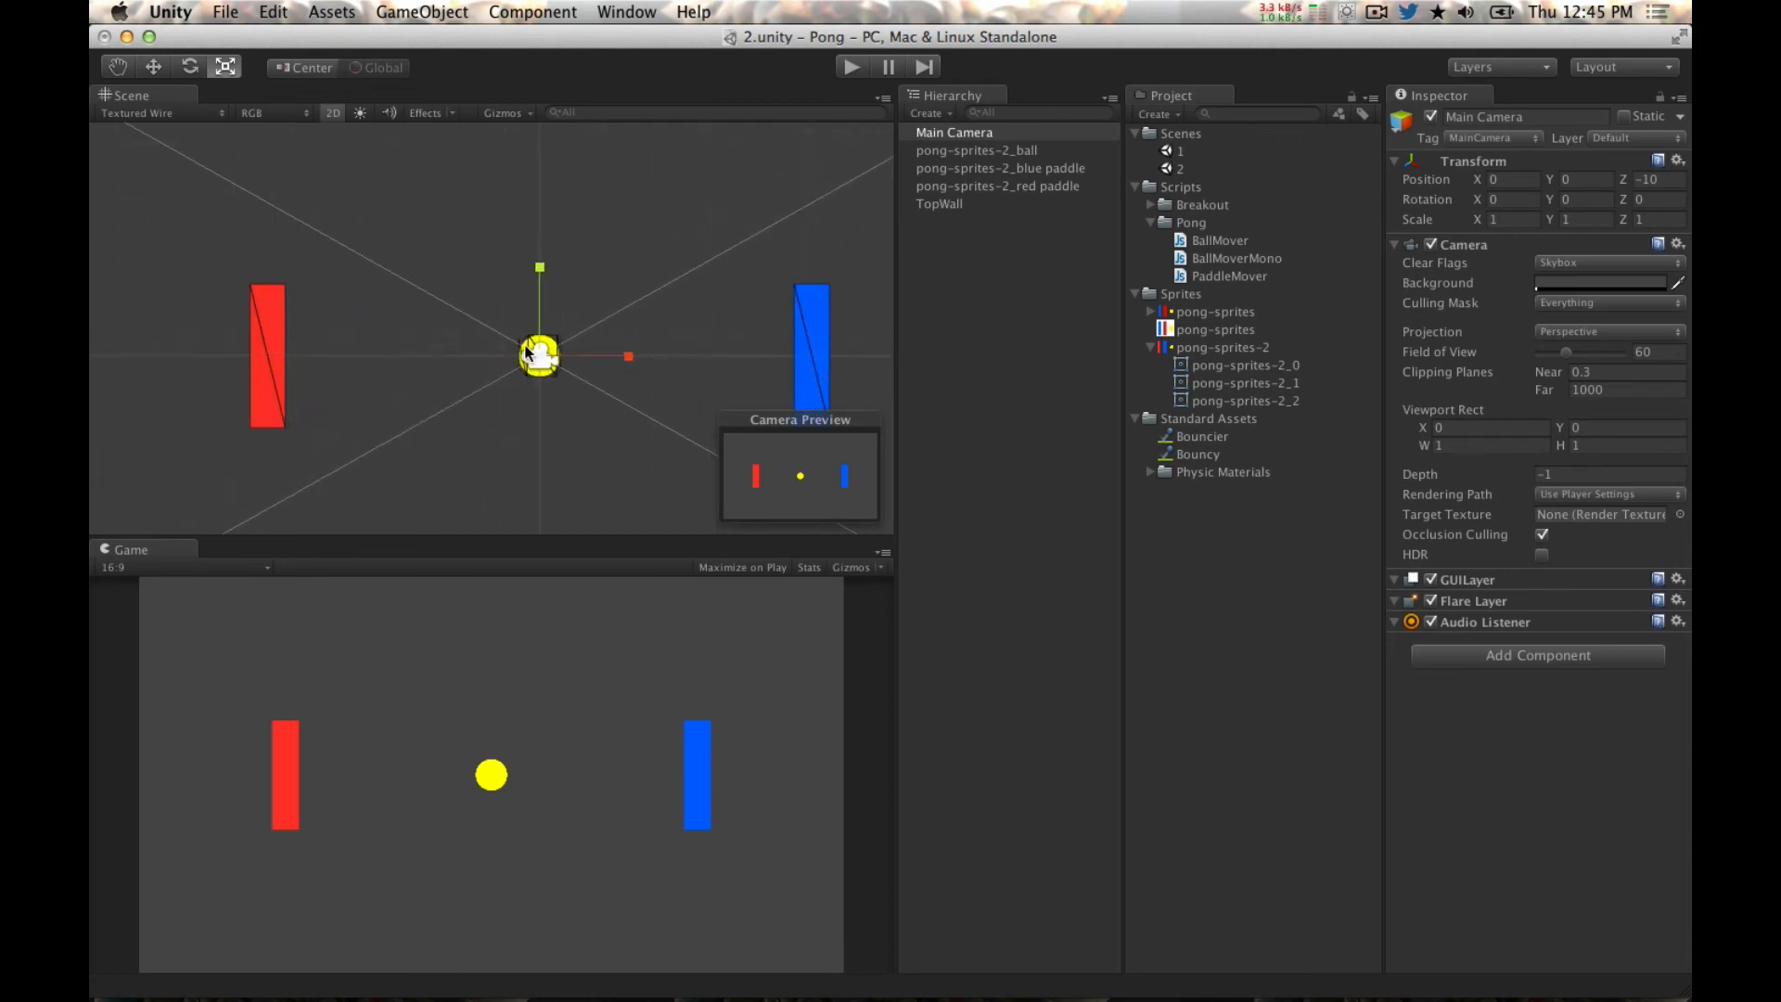
left_click(1551, 331)
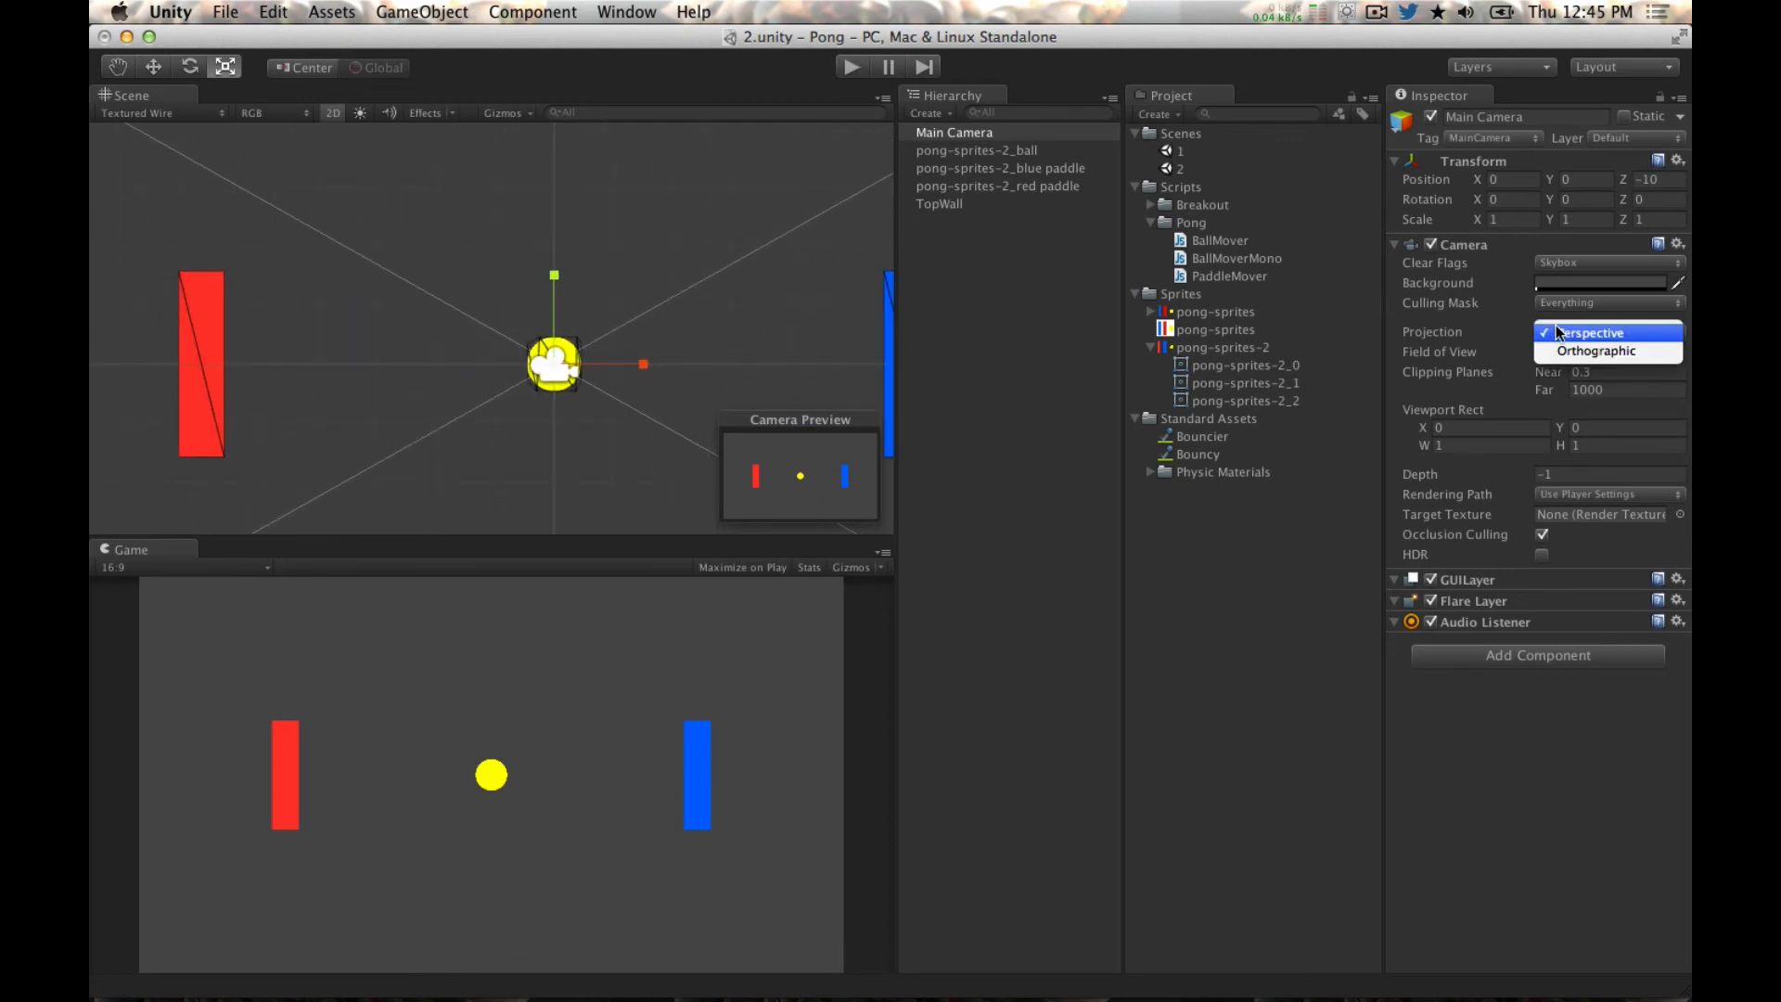
left_click(1557, 345)
scroll(593, 269, "down", 3)
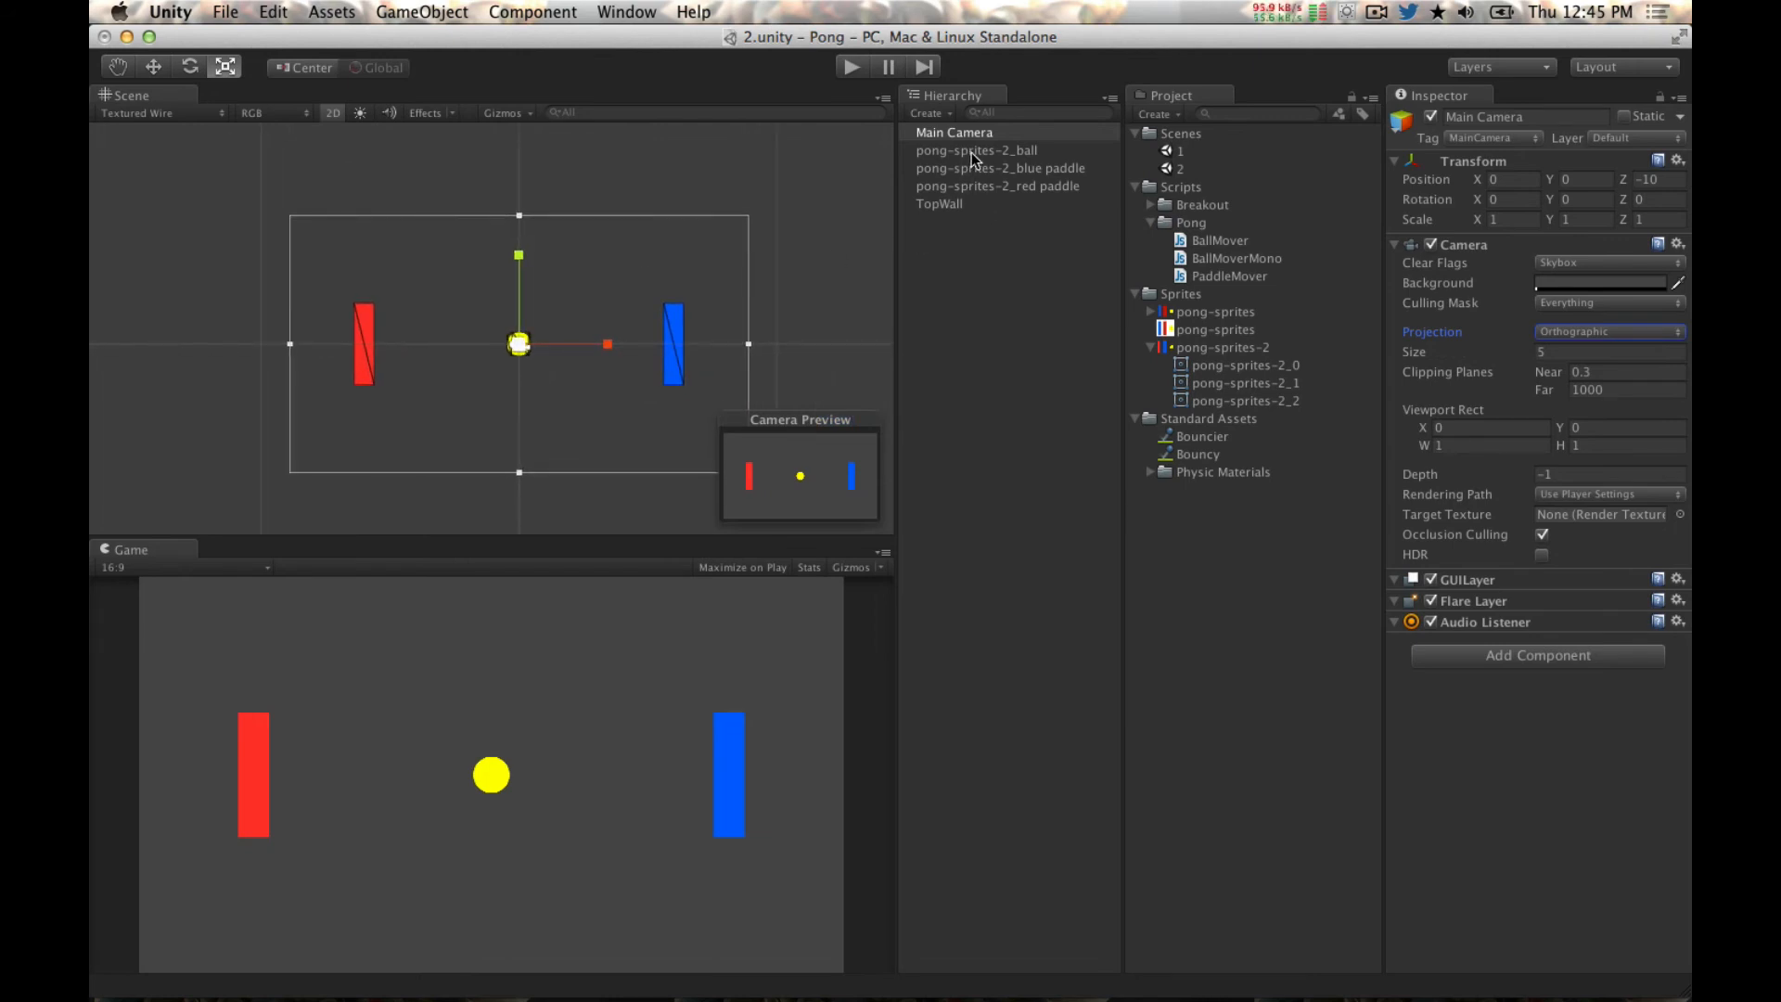
Step: Raise TopWall to about Y 5.2 and compare its position with the upper edge of the camera frame
left_click(964, 203)
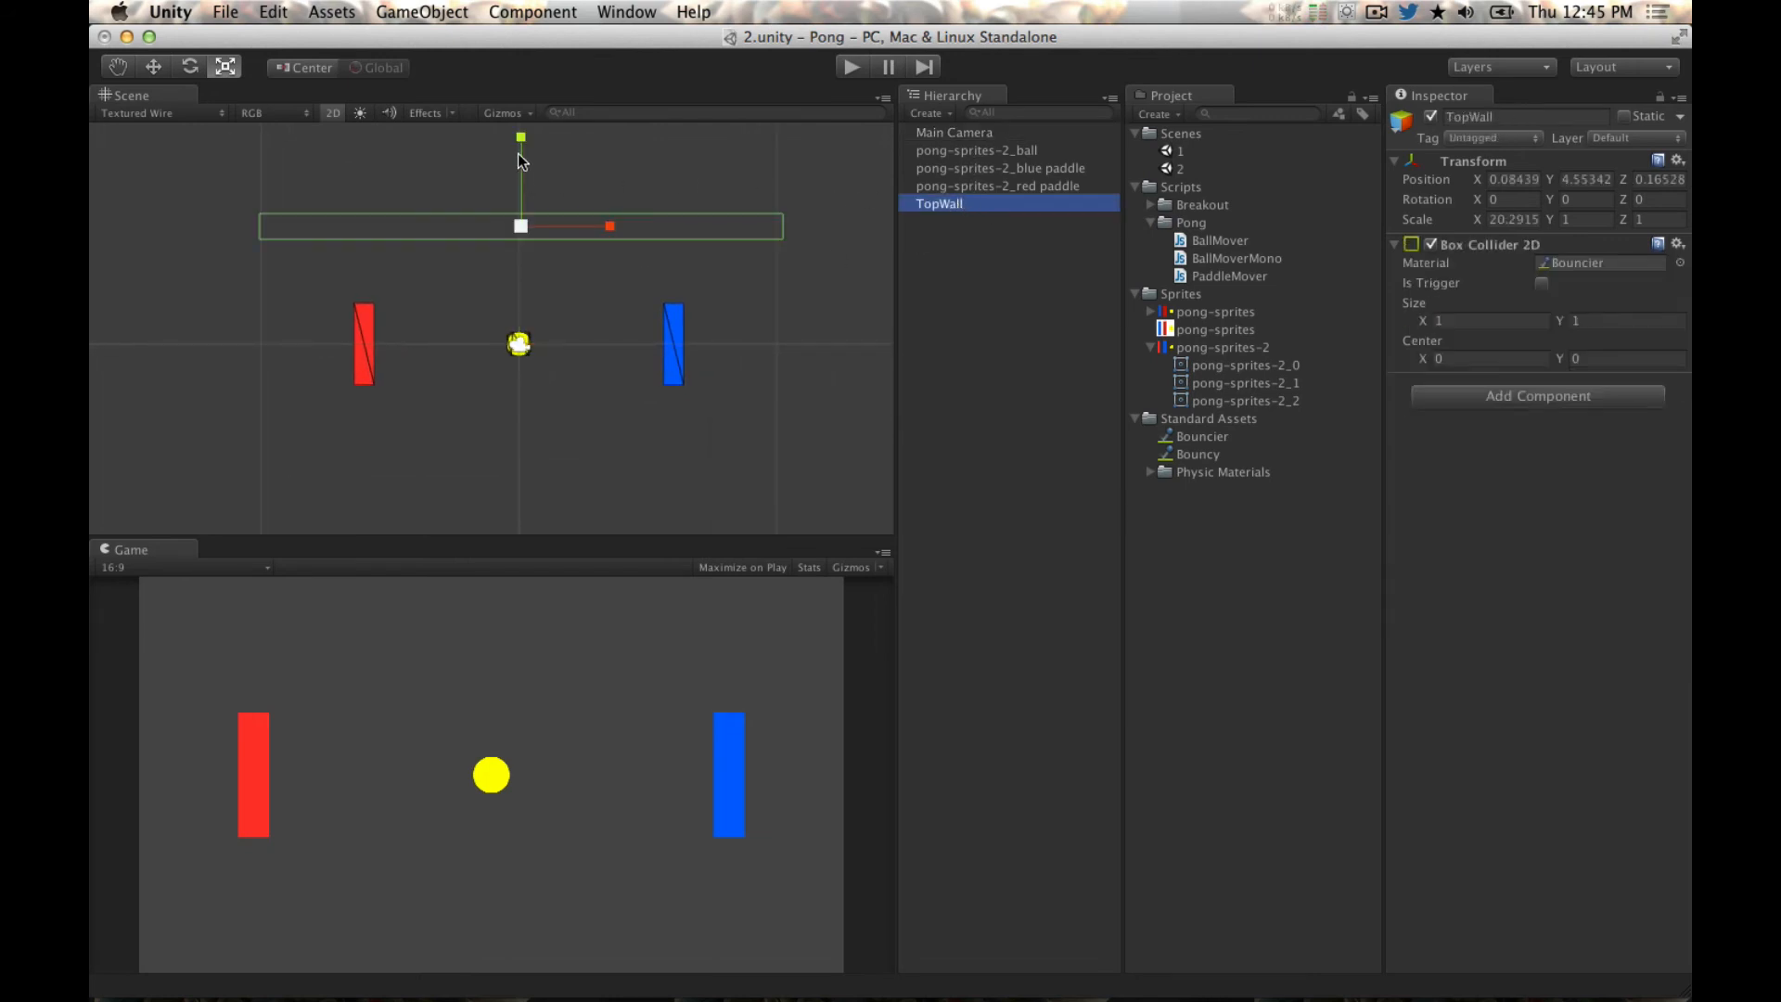
key("w")
left_click_drag(521, 142, 521, 127)
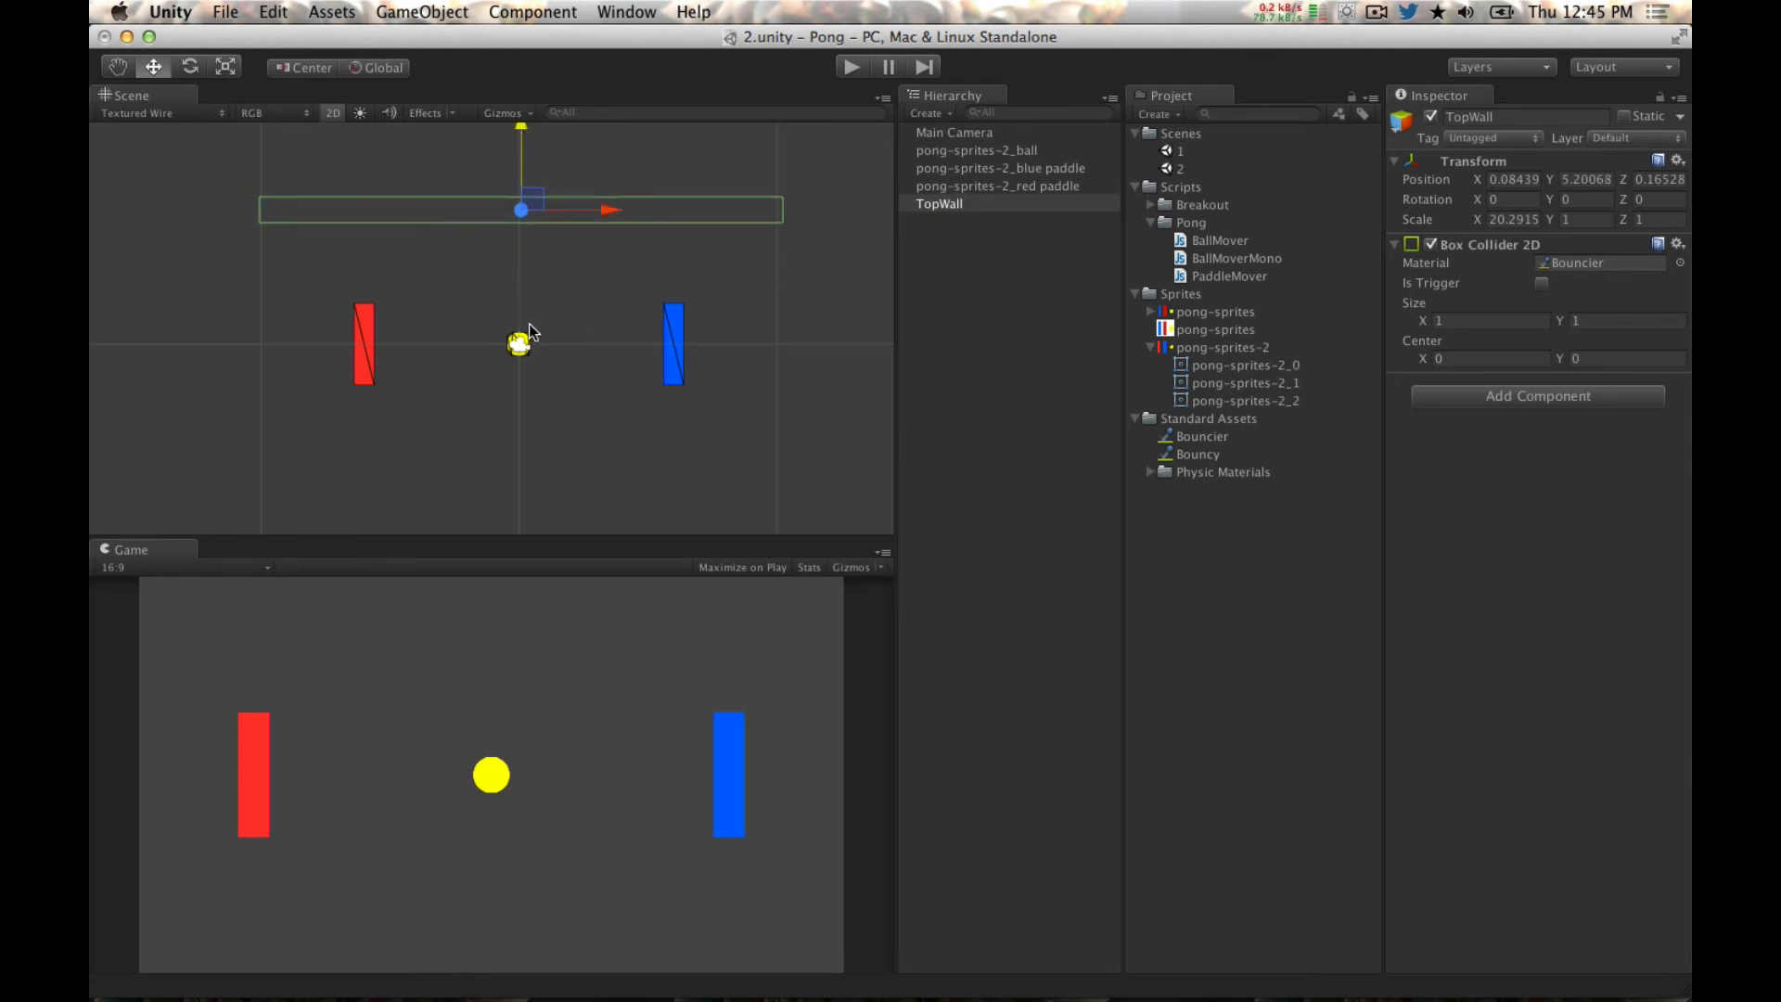
left_click(521, 346, "shift")
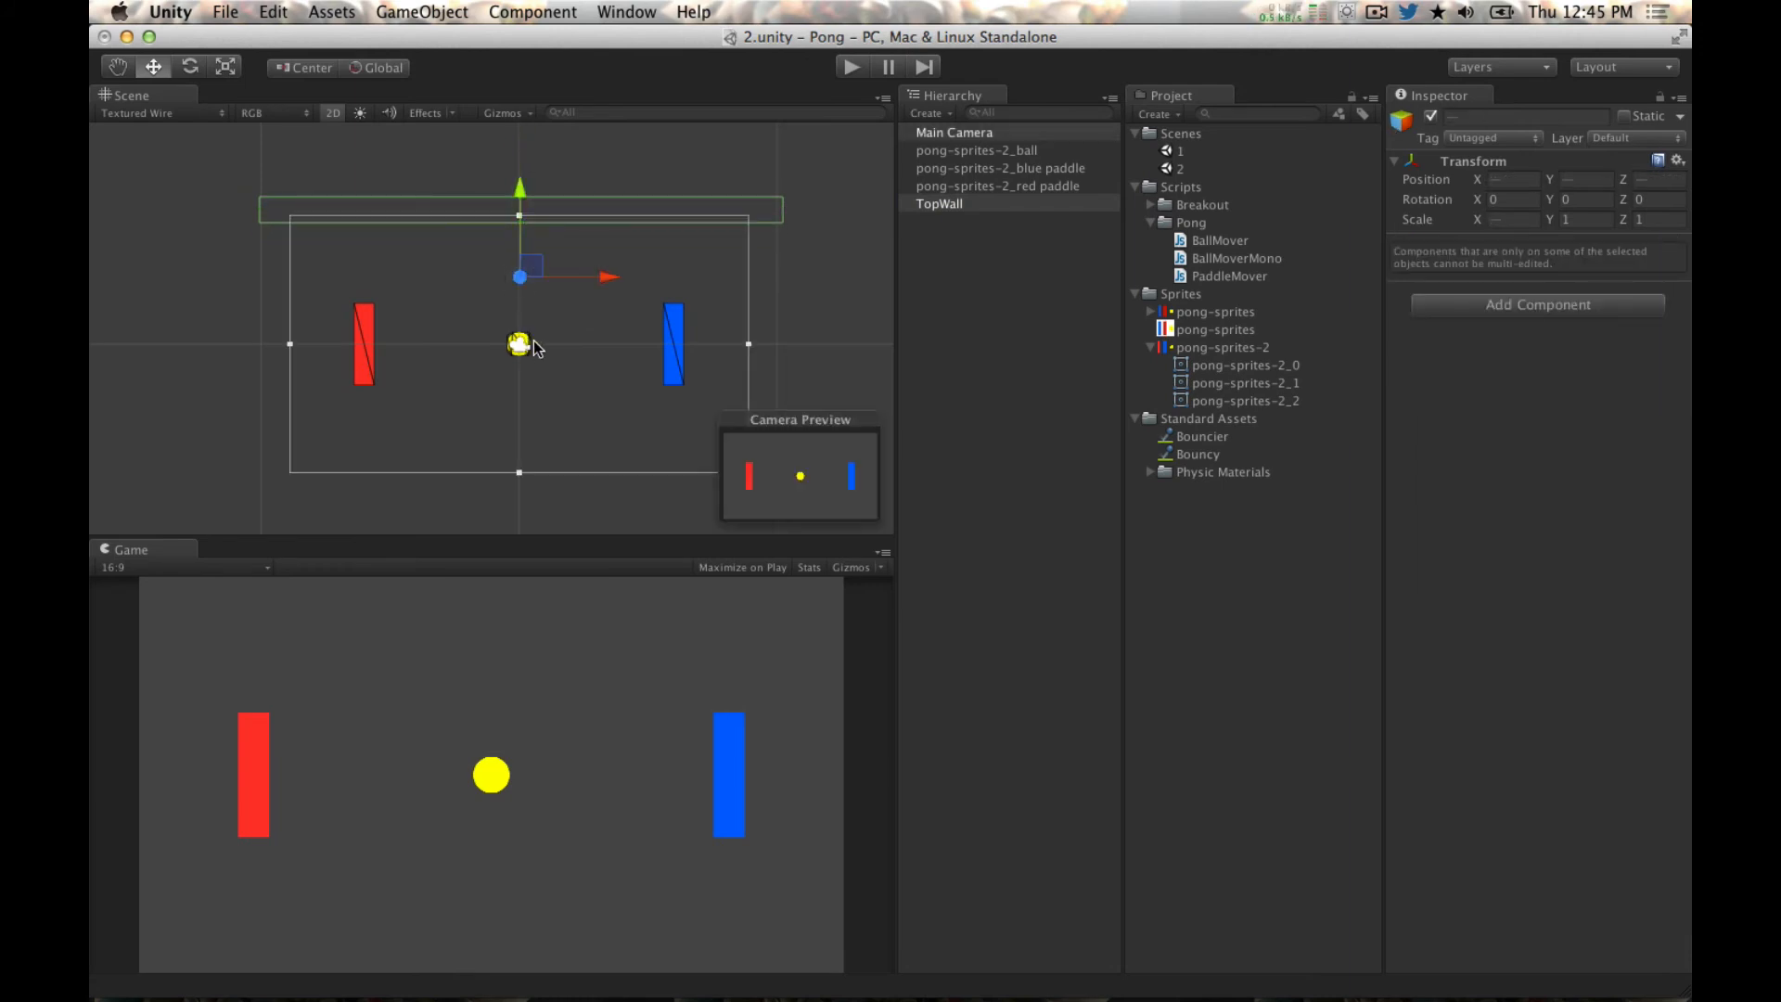
Step: Duplicate TopWall and name the copy BottomWall
left_click(766, 226)
left_click(761, 216)
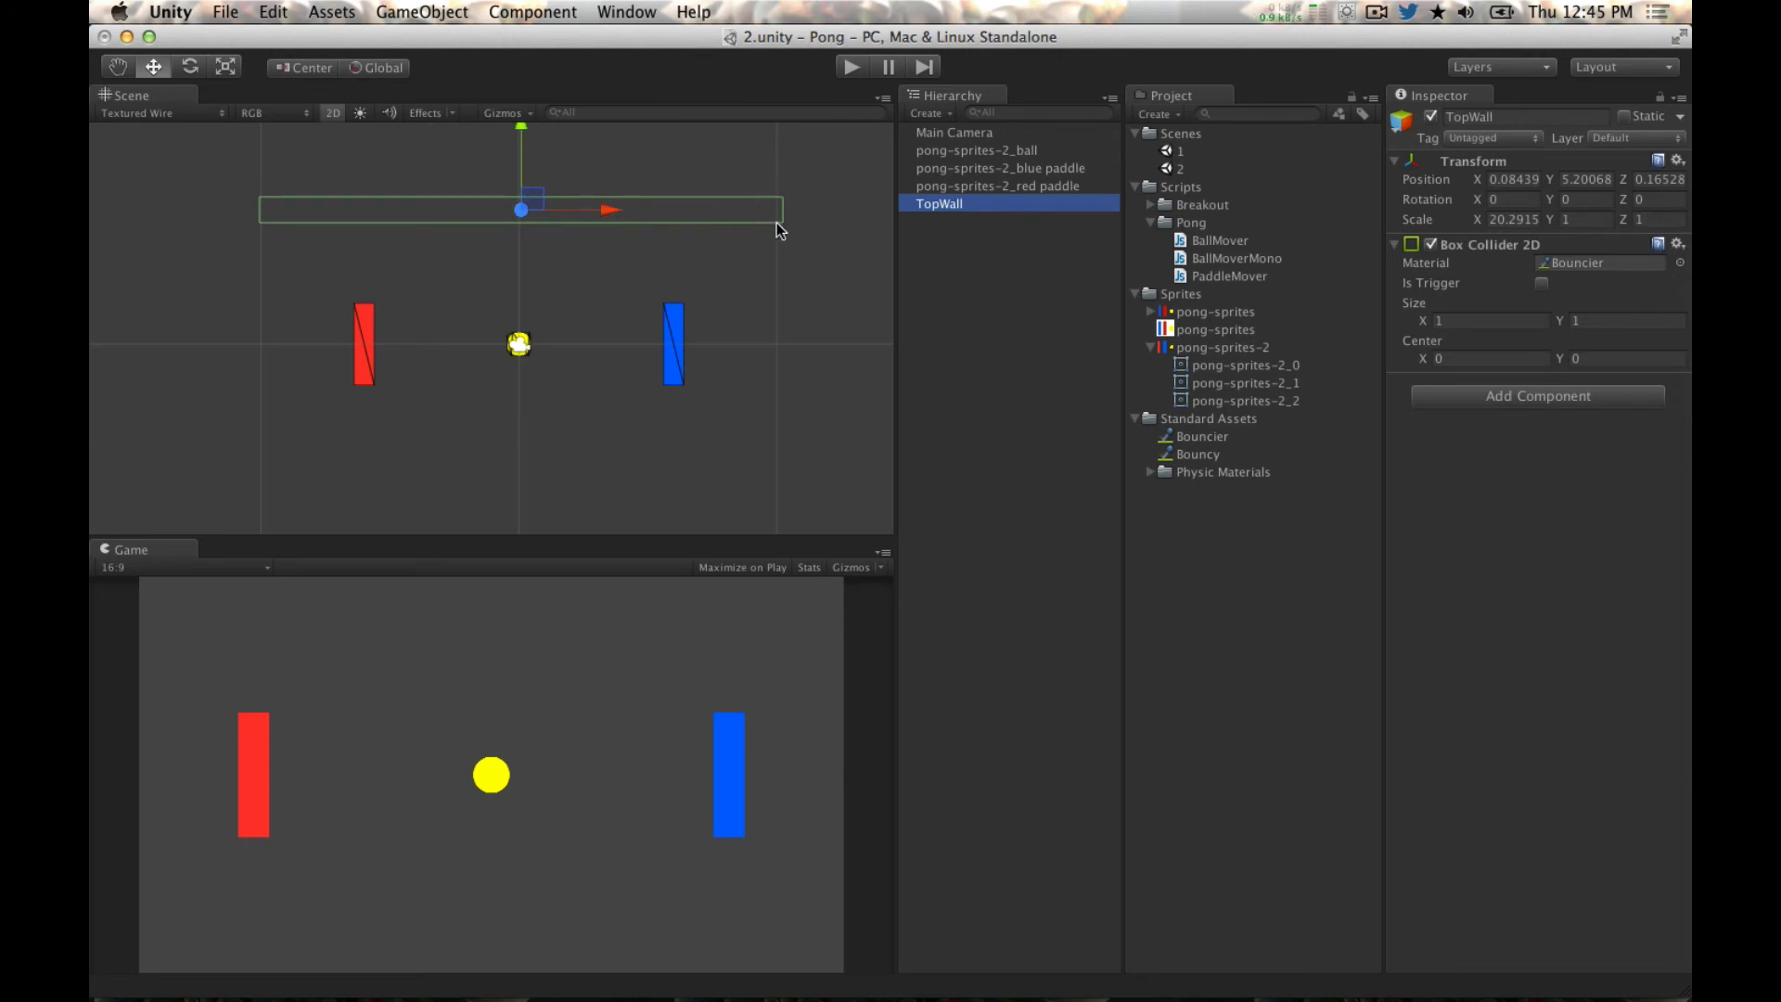
key("super+d")
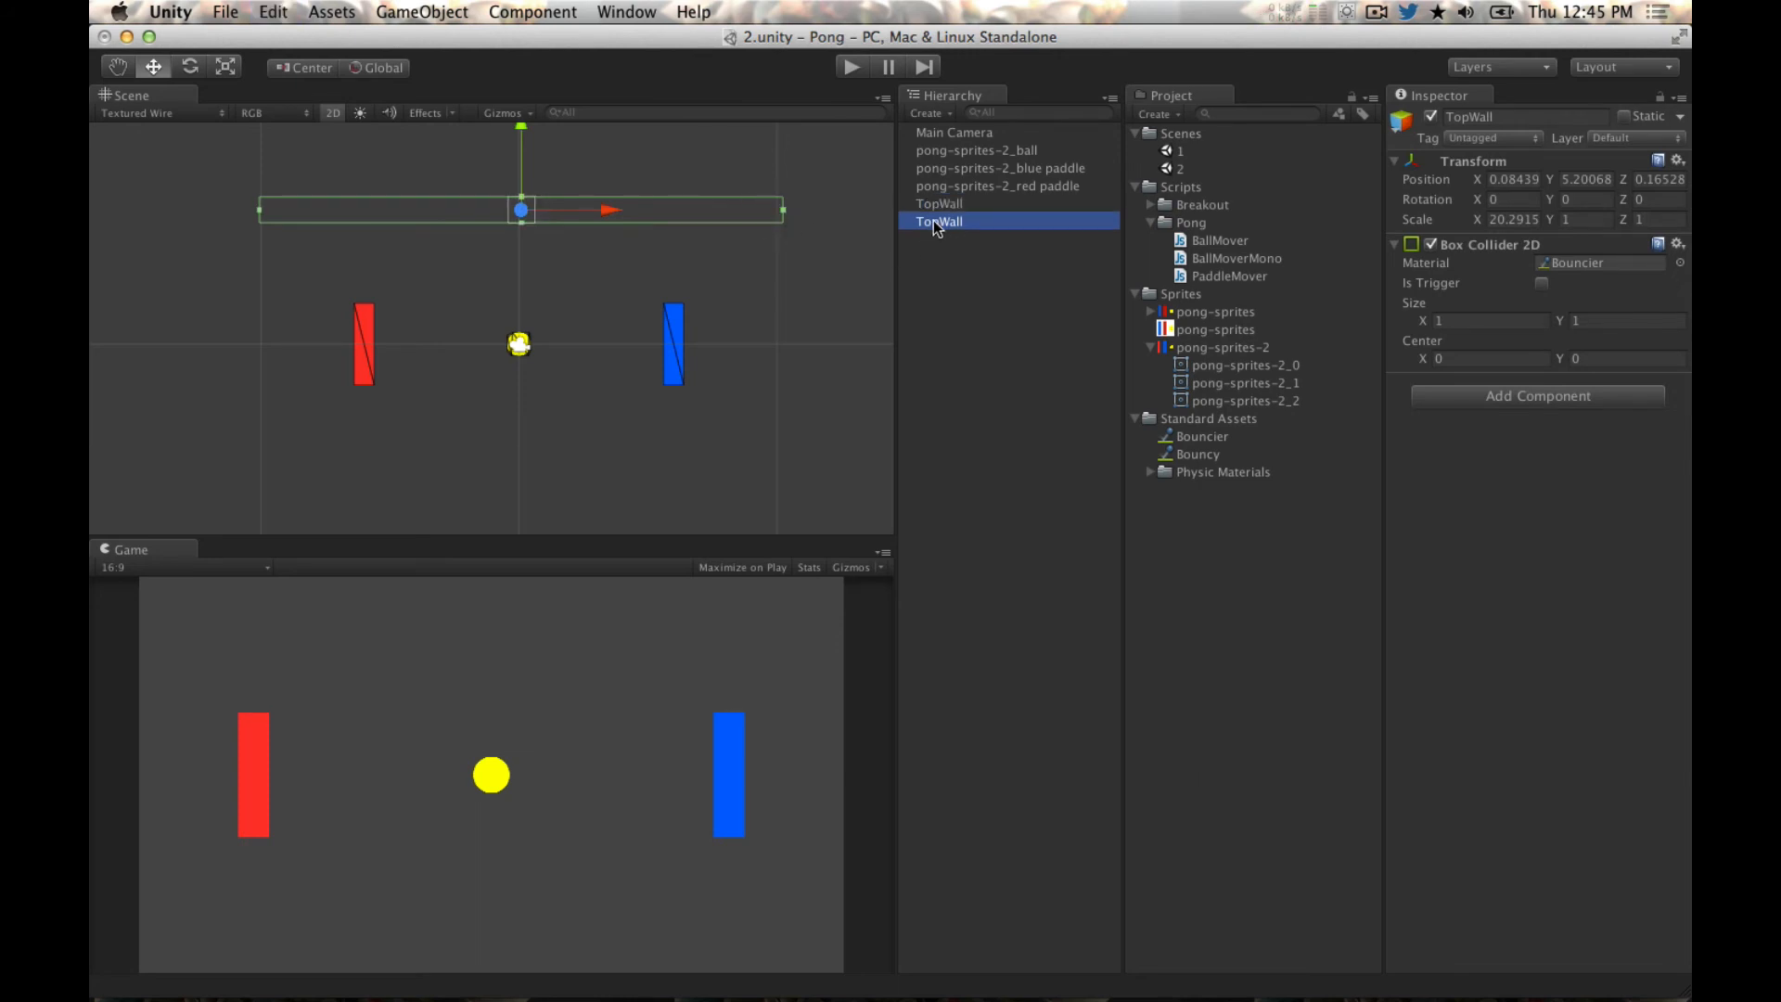
left_click(933, 220)
type("Bot")
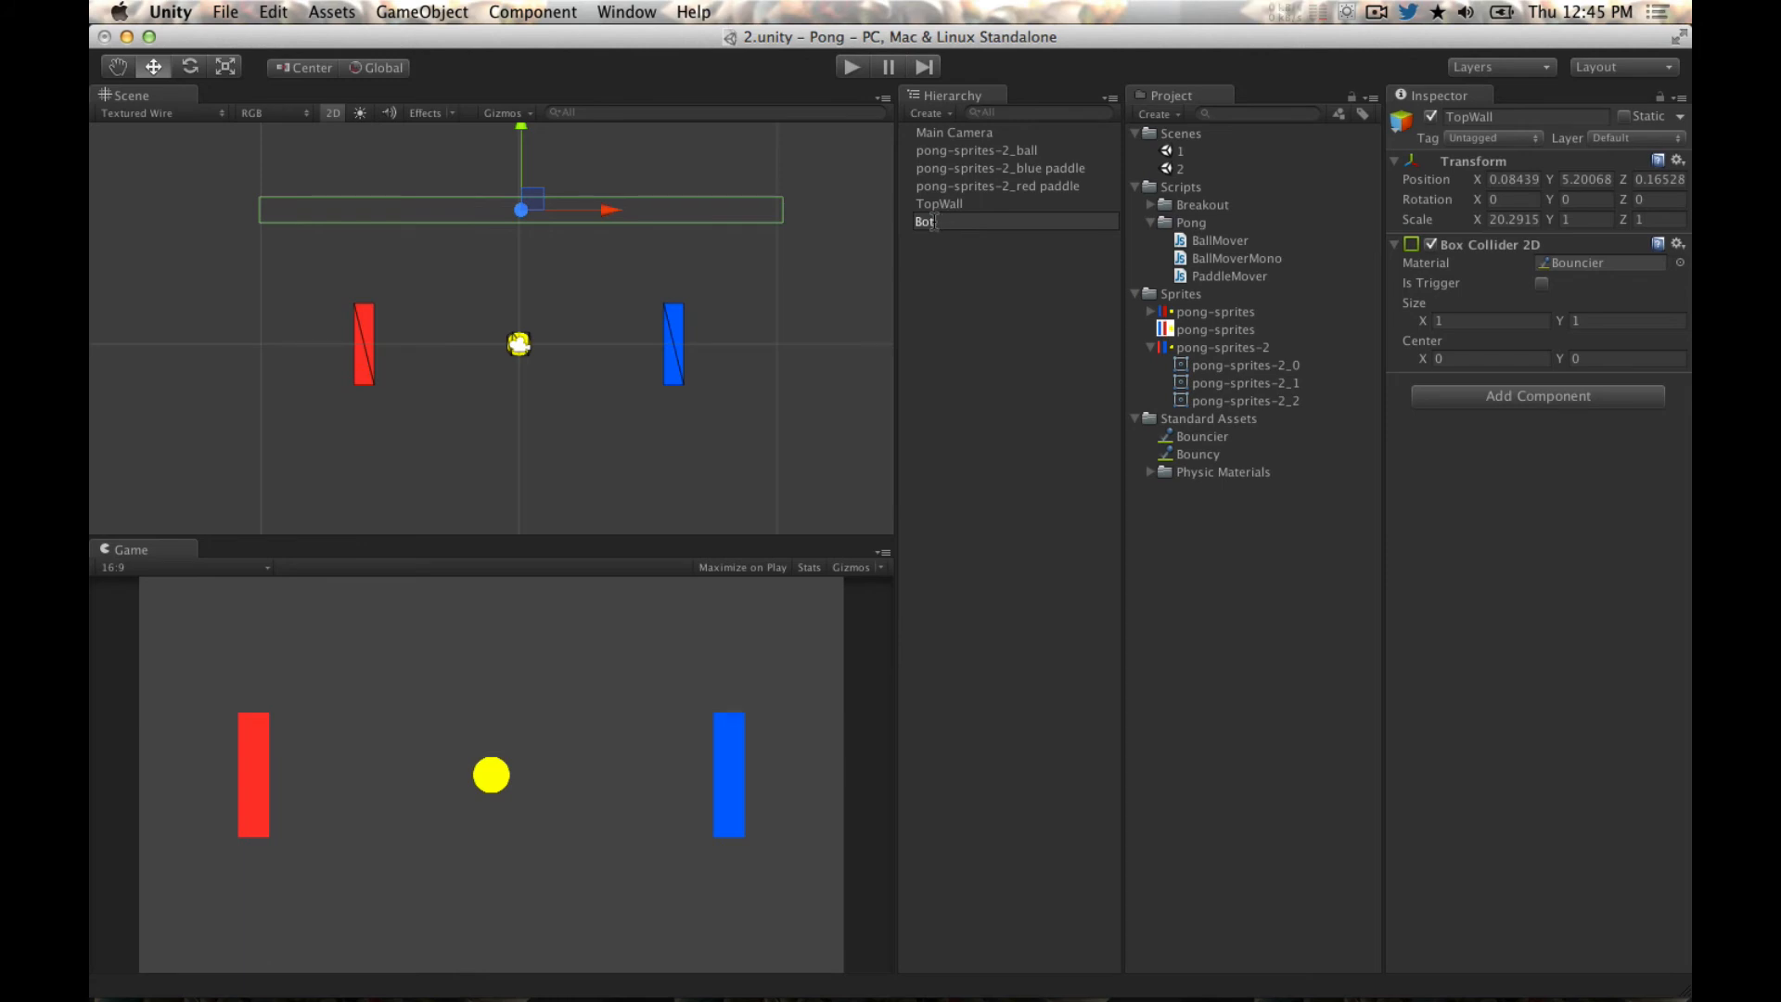
type("tomWall")
key("Return")
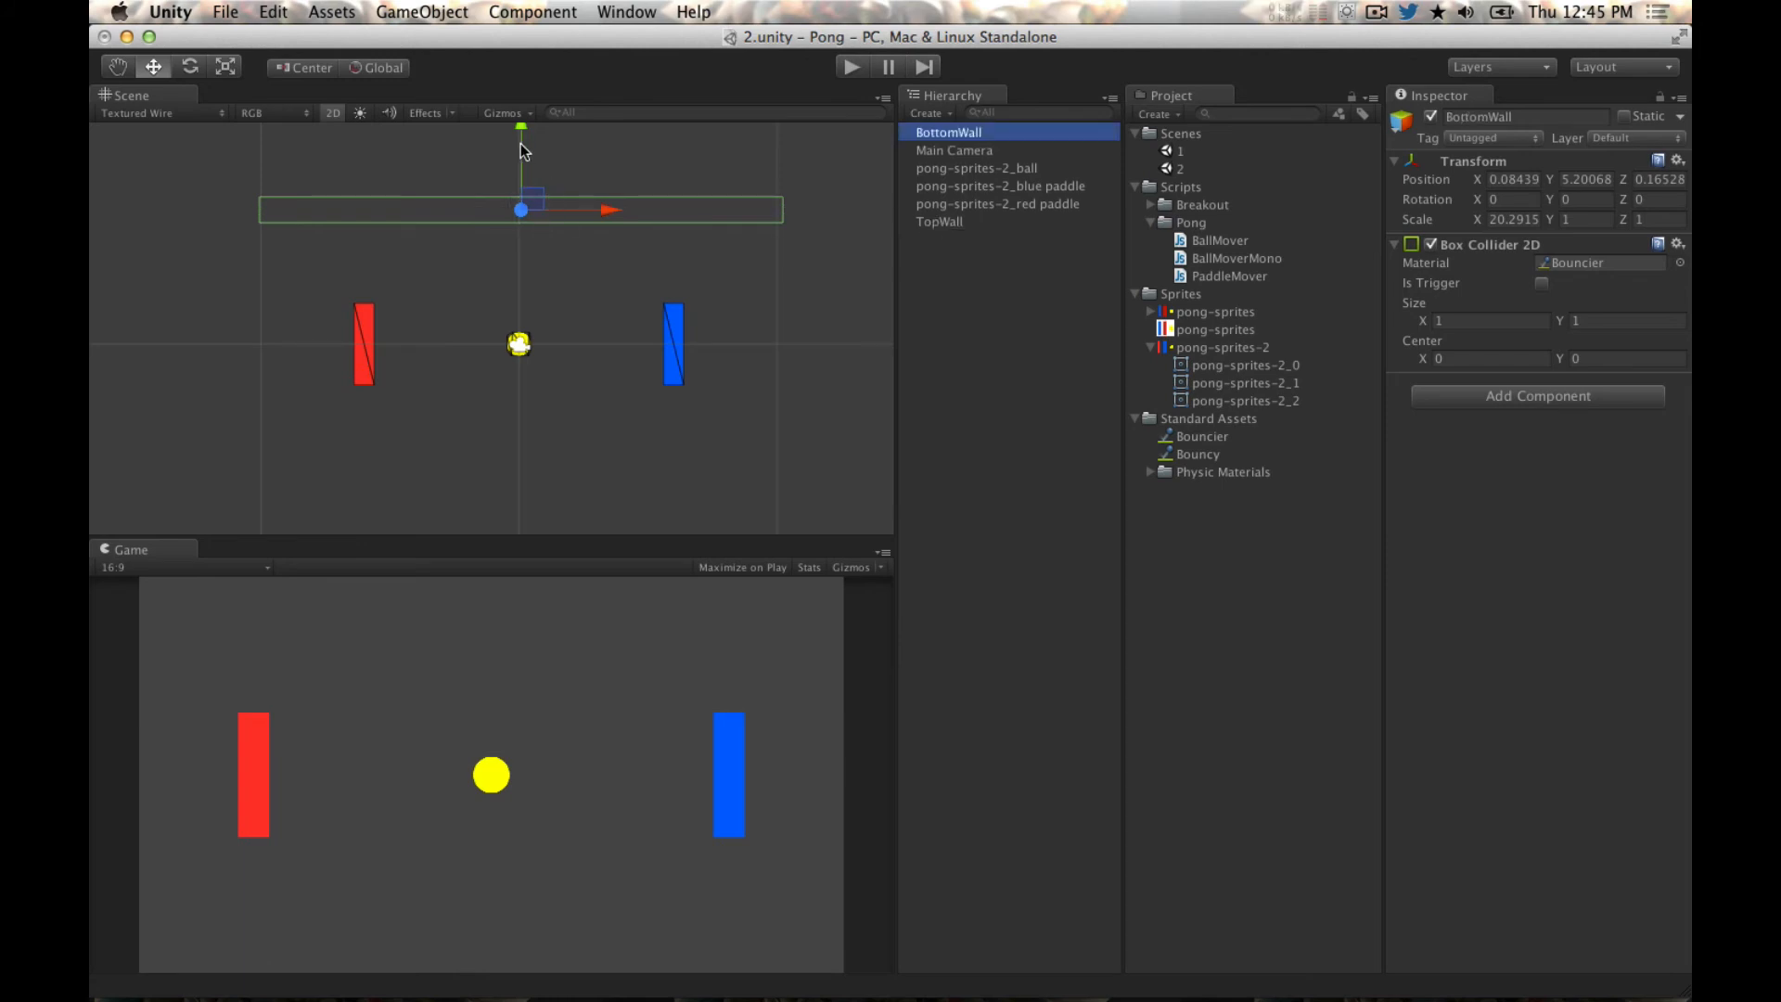
Step: Move BottomWall down to about Y -5.46 and compare its position with the lower edge of the camera frame
left_click_drag(517, 181, 520, 408)
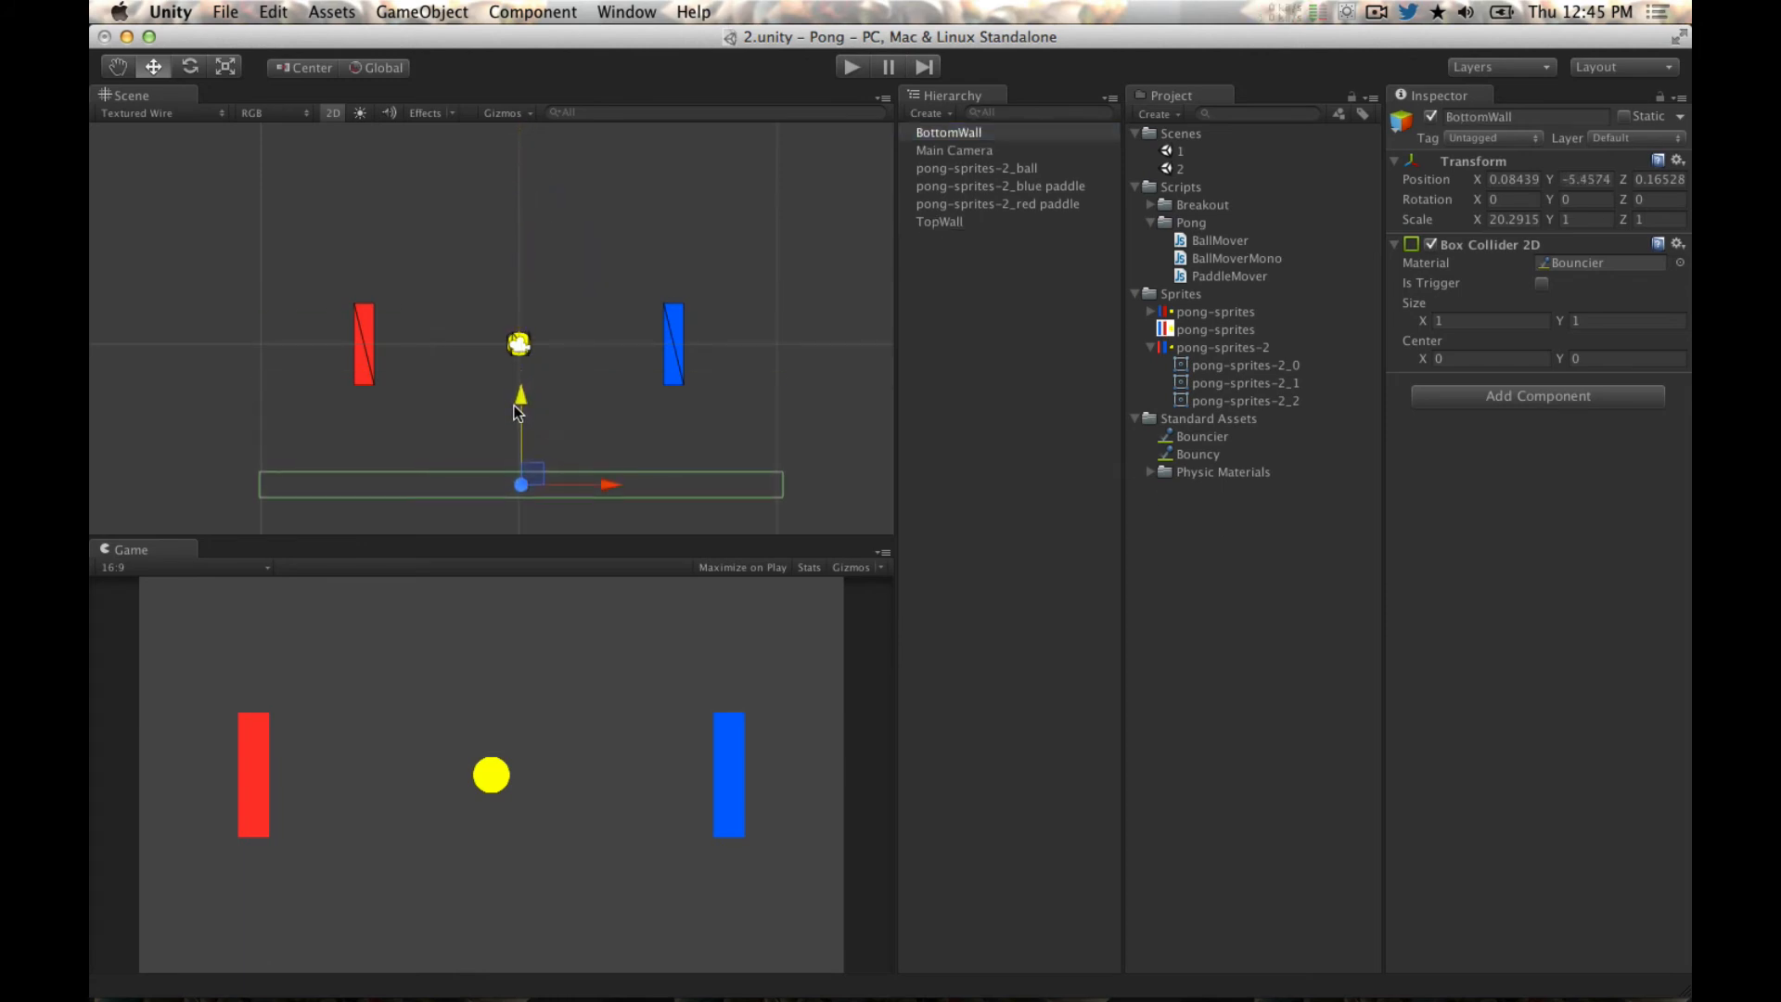
left_click(519, 346)
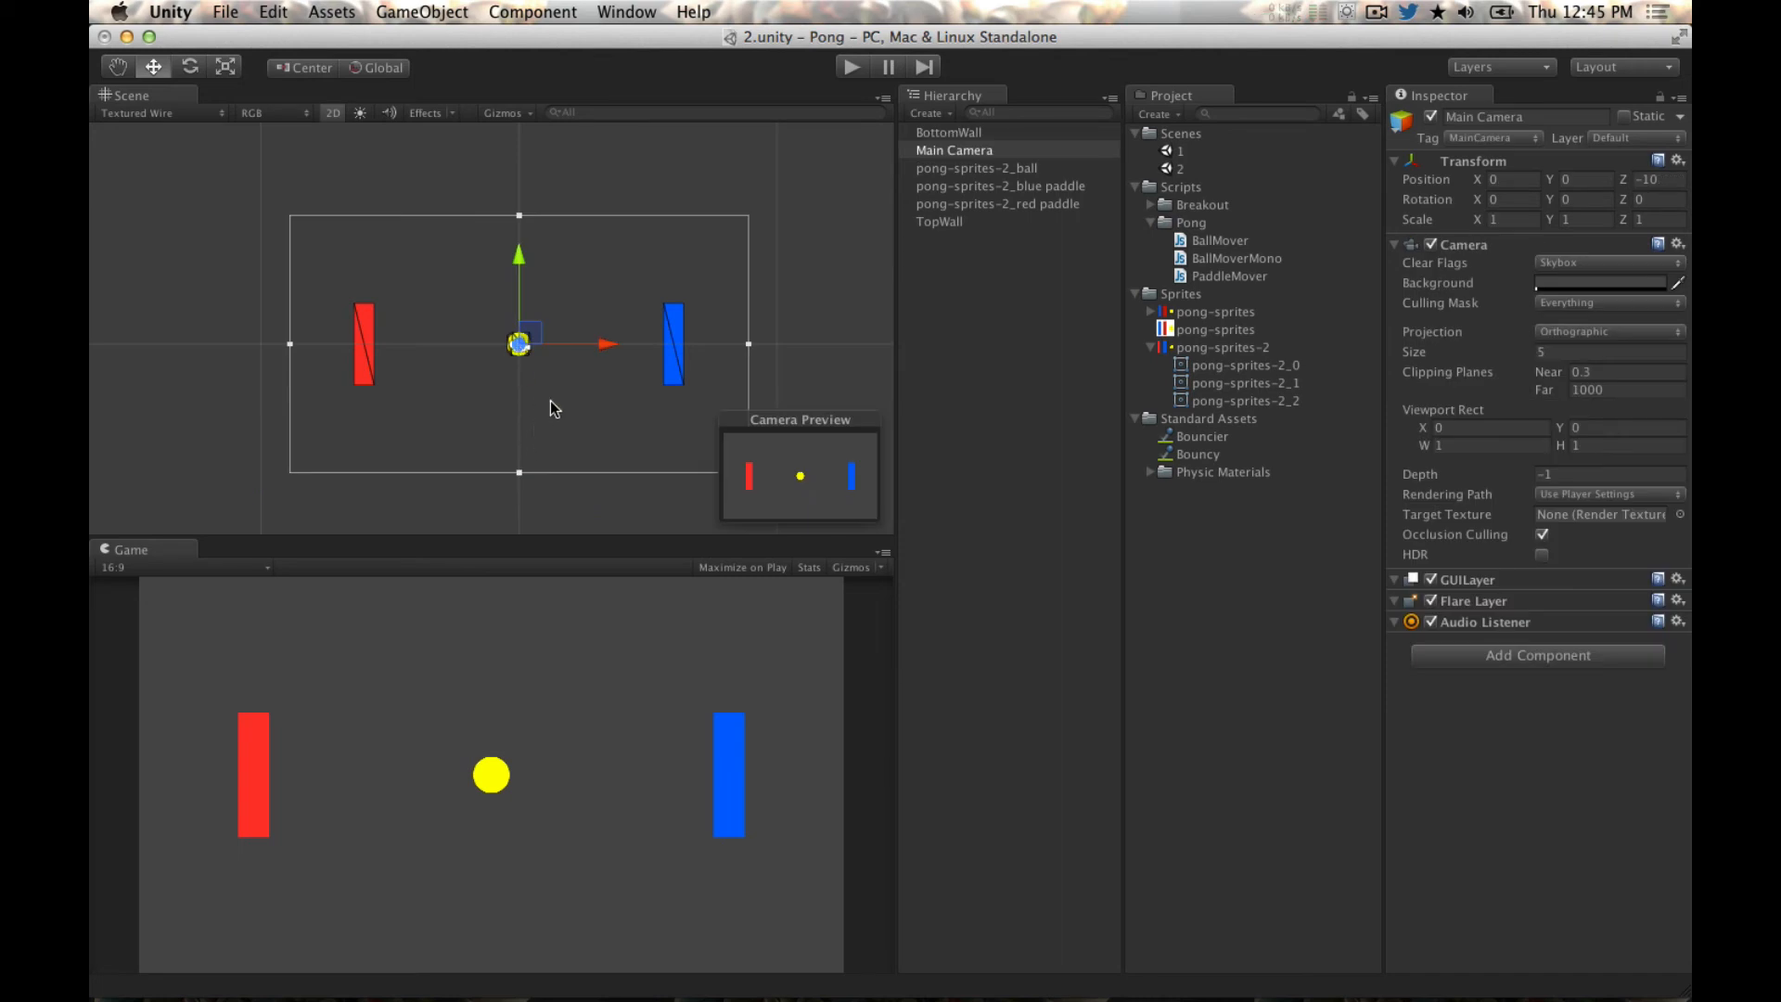
left_click(973, 135, "shift")
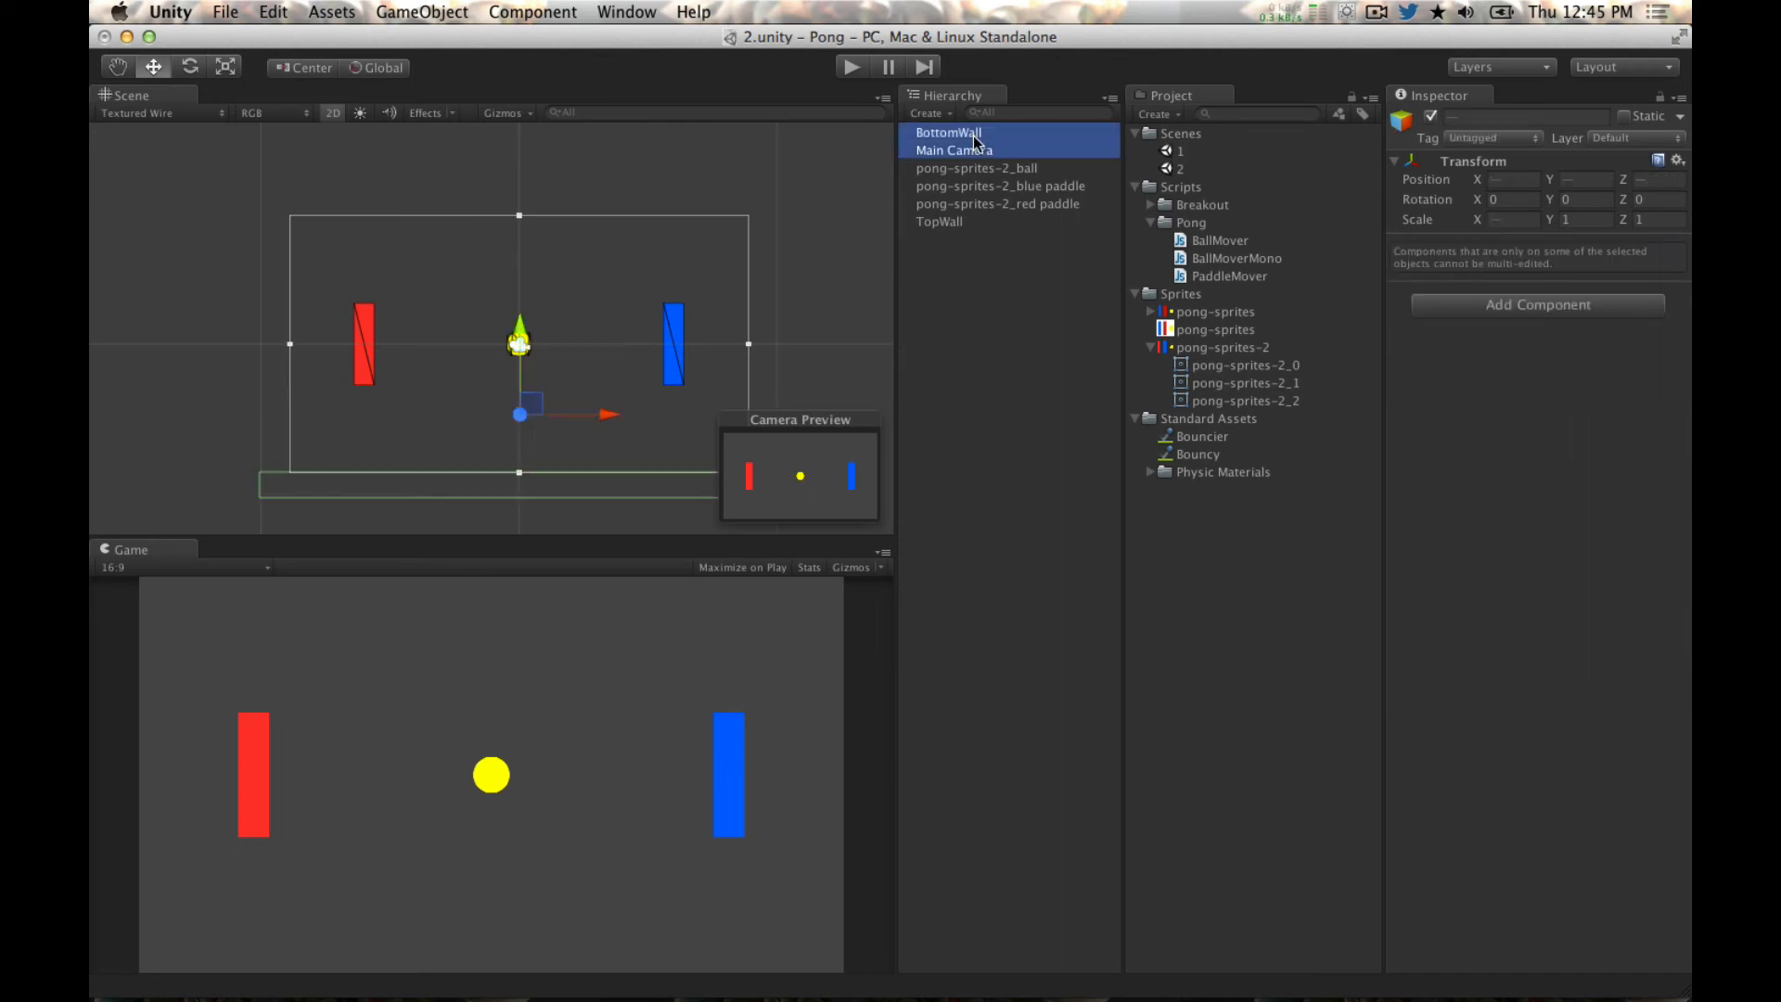
Step: Rename the BottomWall object as Wall_Bottom
left_click(972, 136)
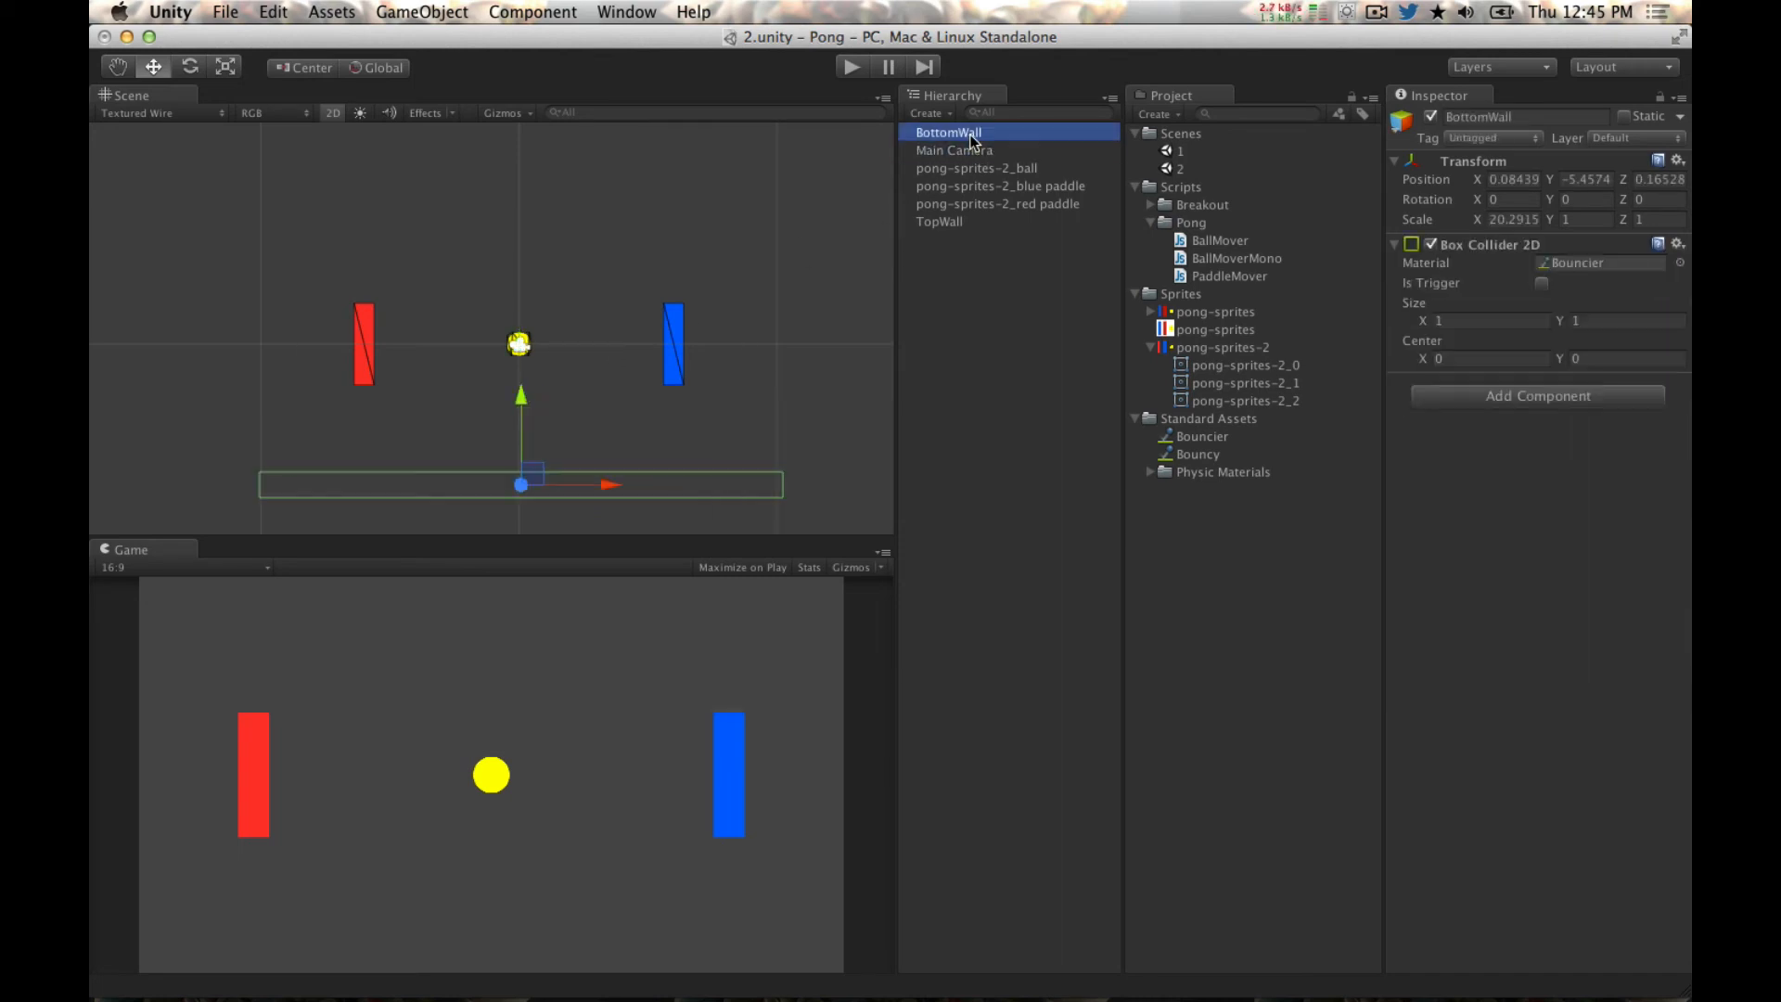
key("Return")
type("Wall_B")
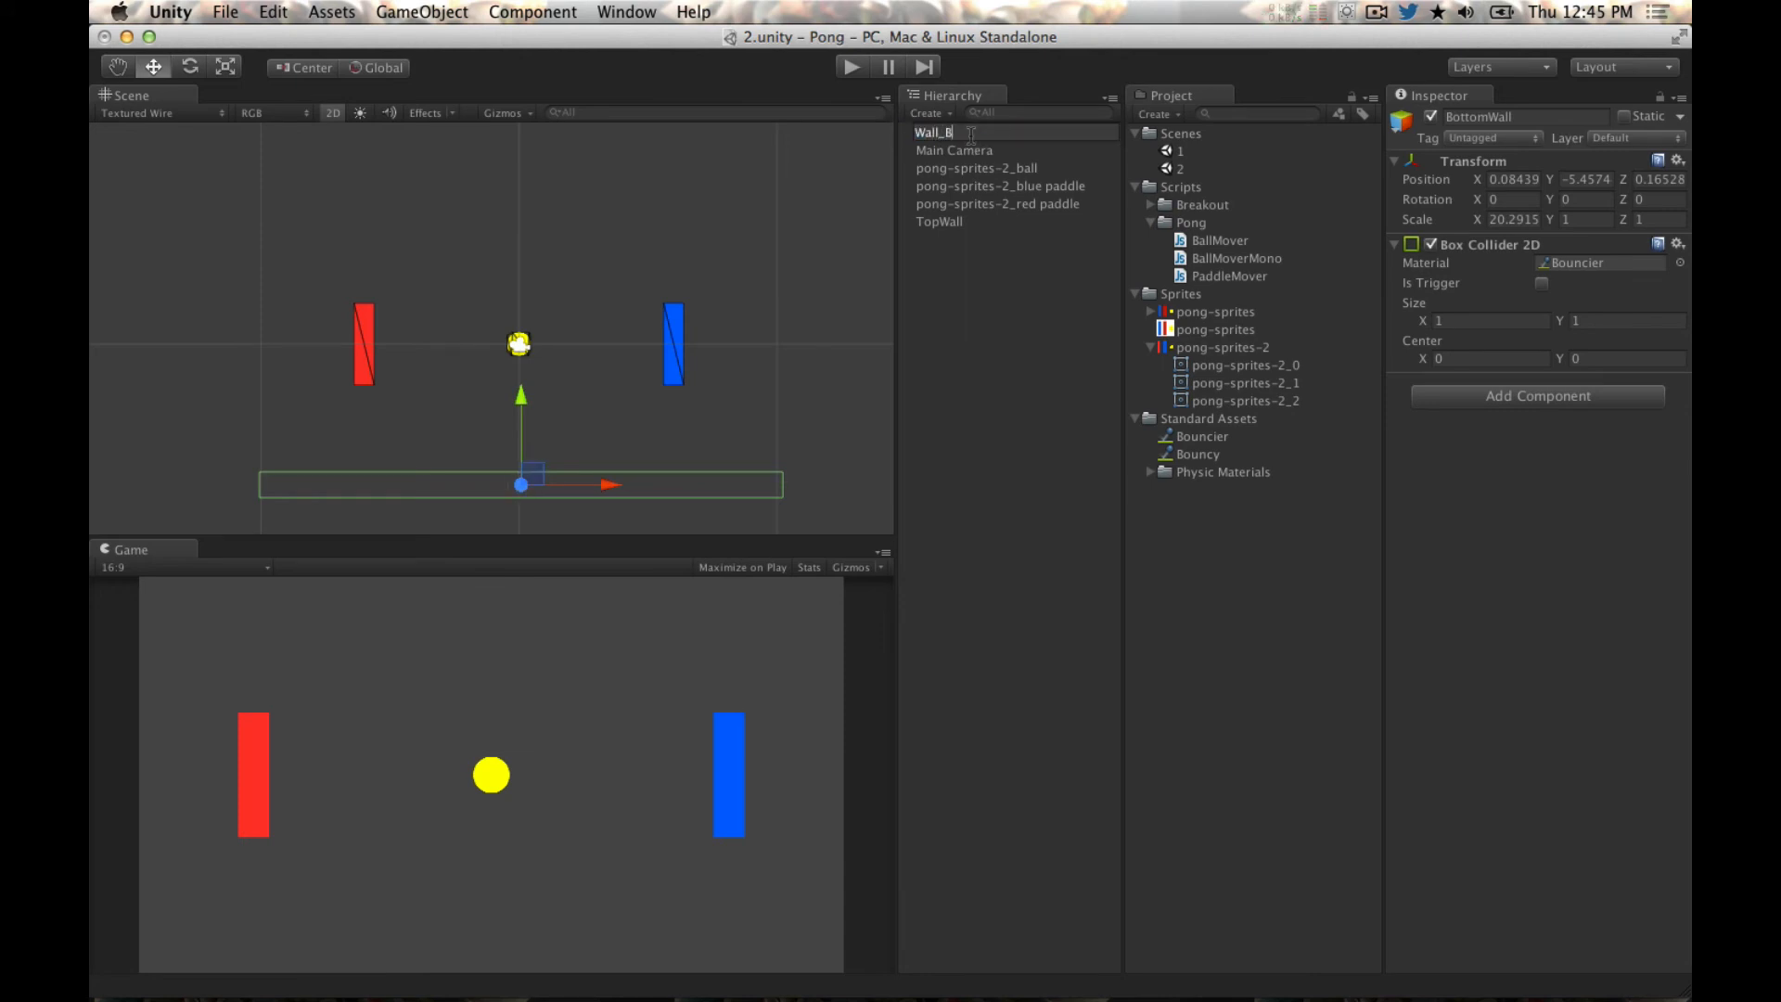
type("otoom")
key("Return")
key("Return")
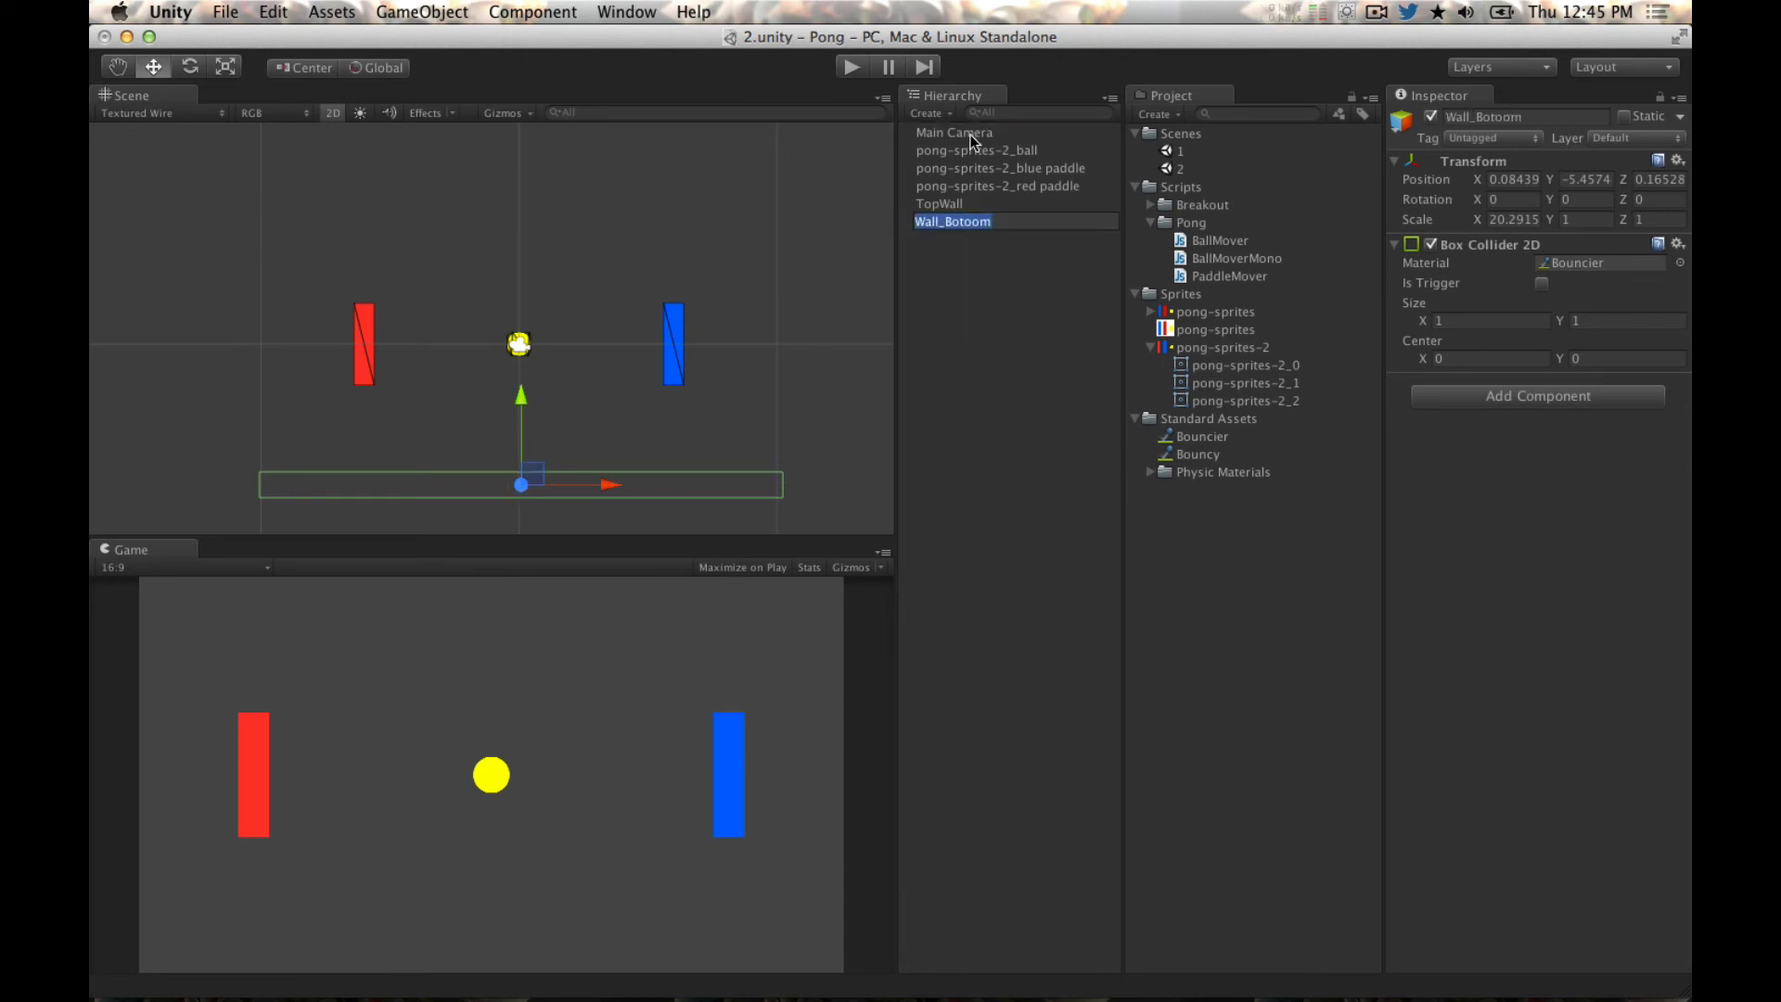
key("Right")
key("BackSpace")
type("t")
key("Return")
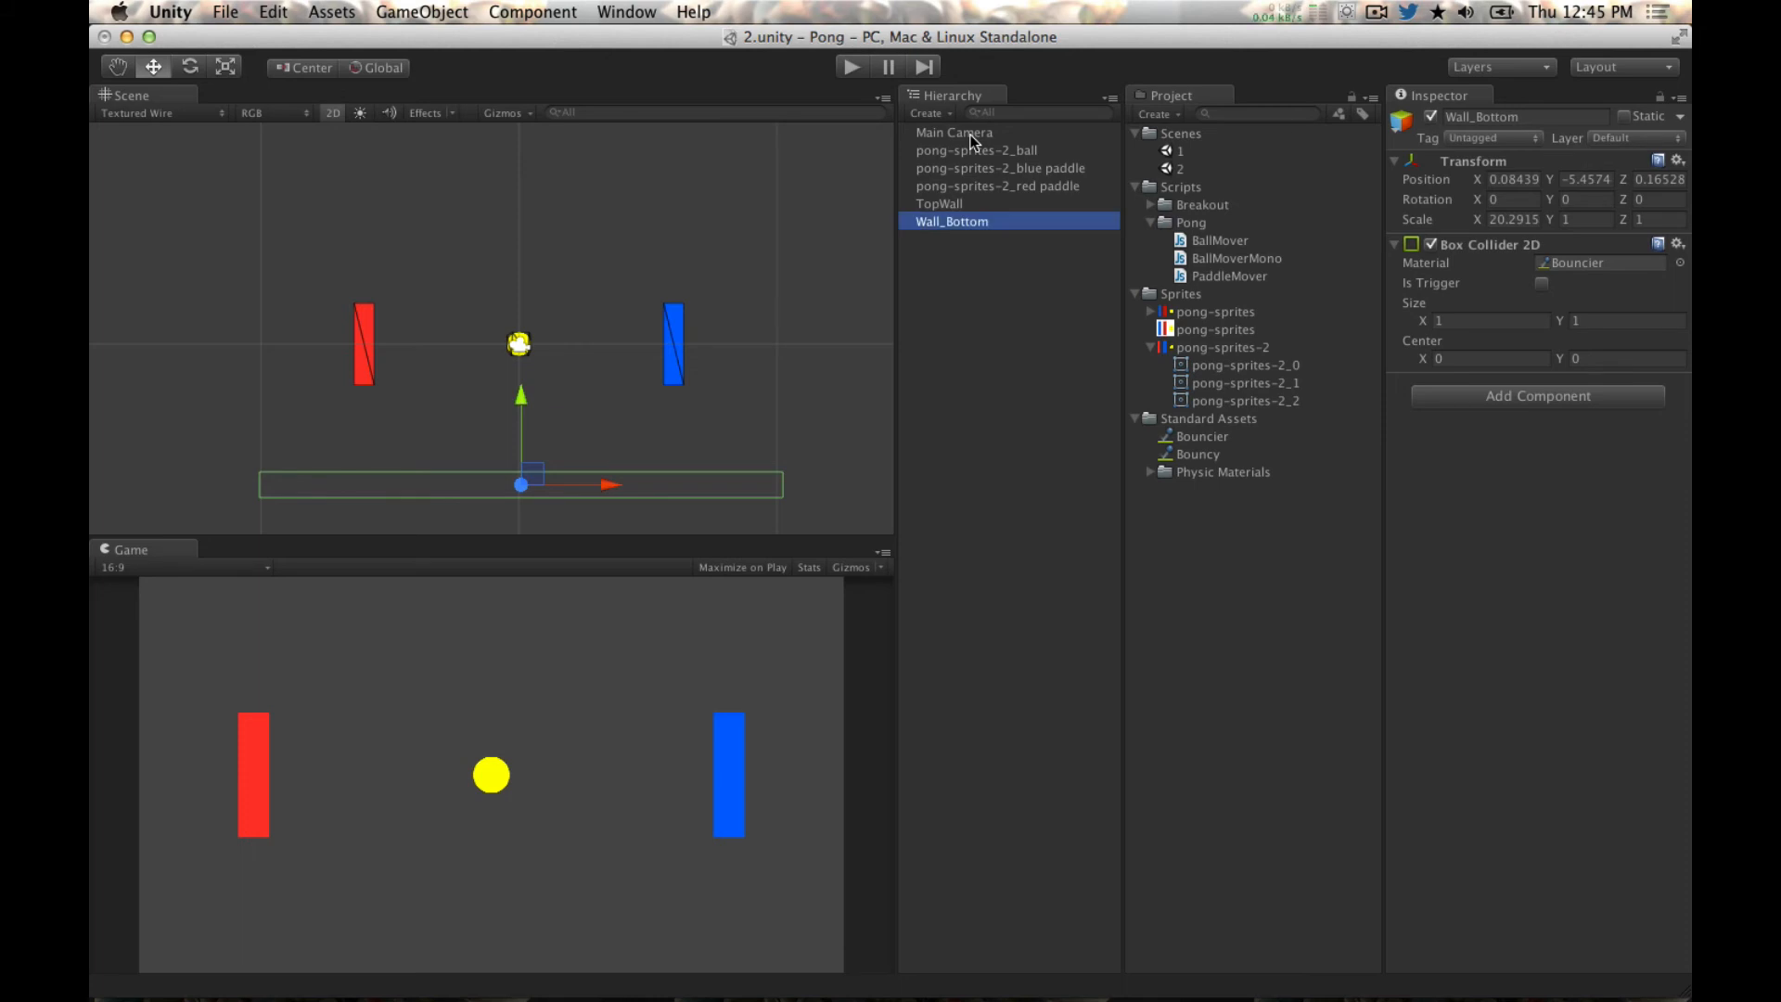
Step: Rename the TopWall object as Wall_Top and clear the selection
key("Up")
key("Return")
type("Wall_Top")
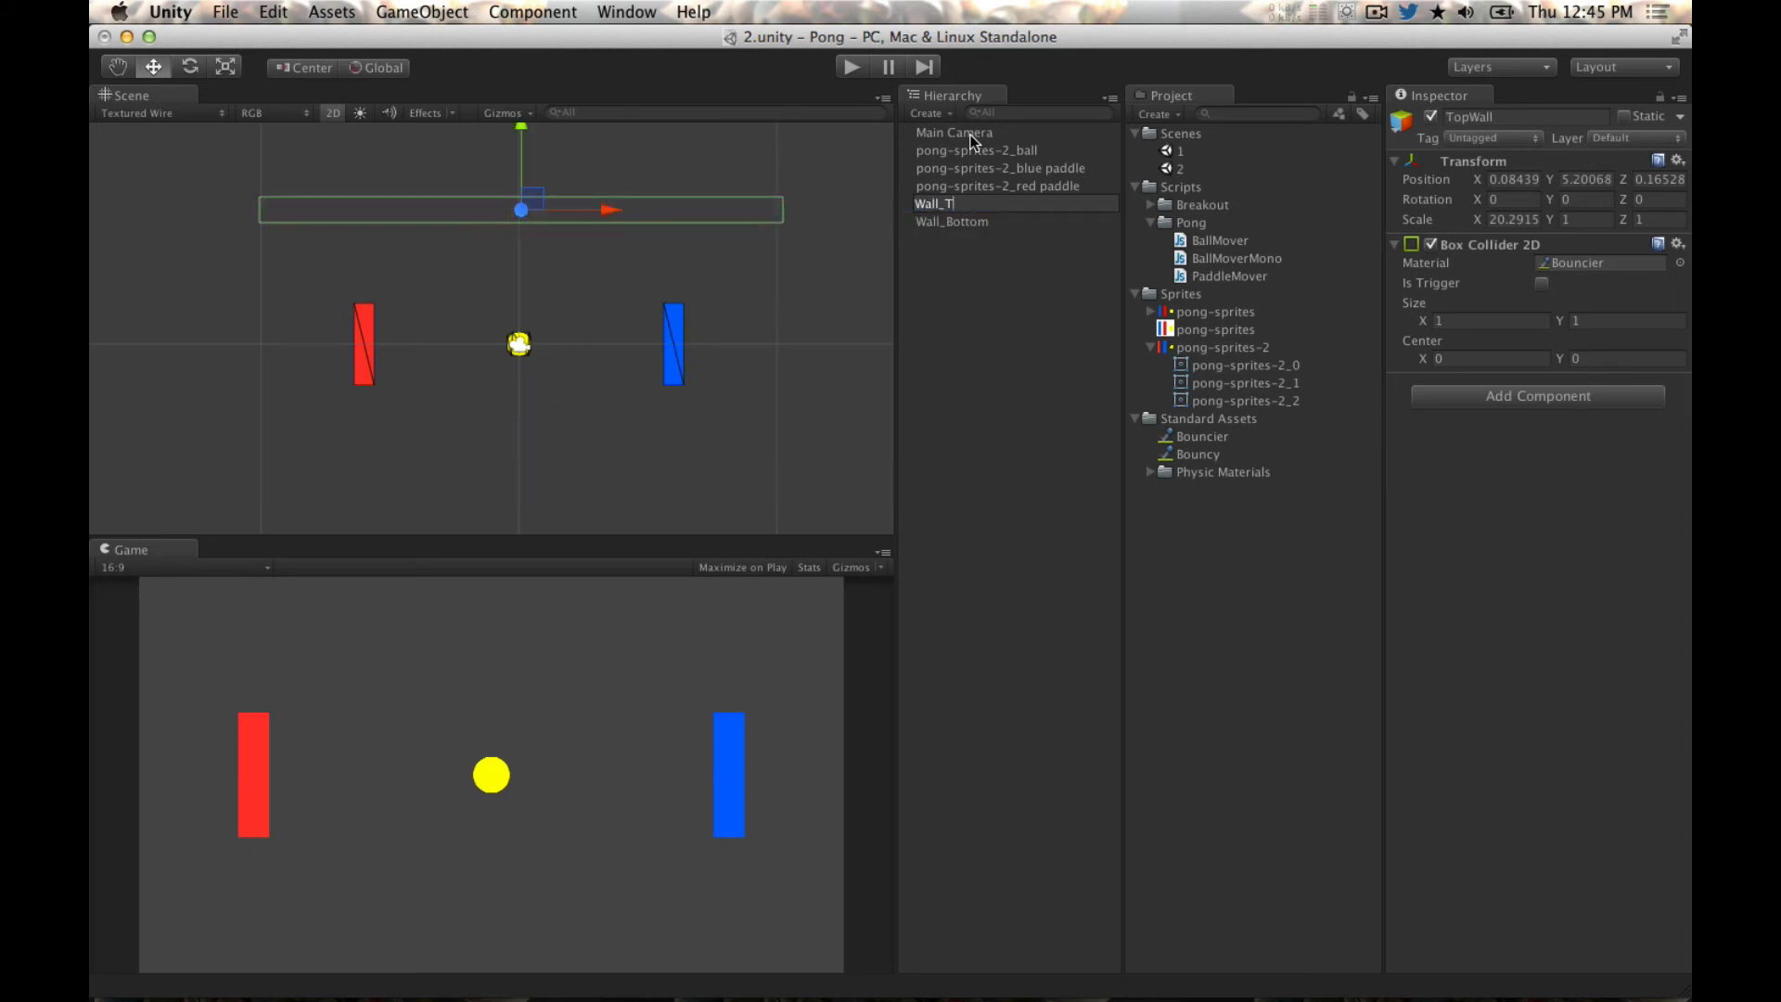
key("Return")
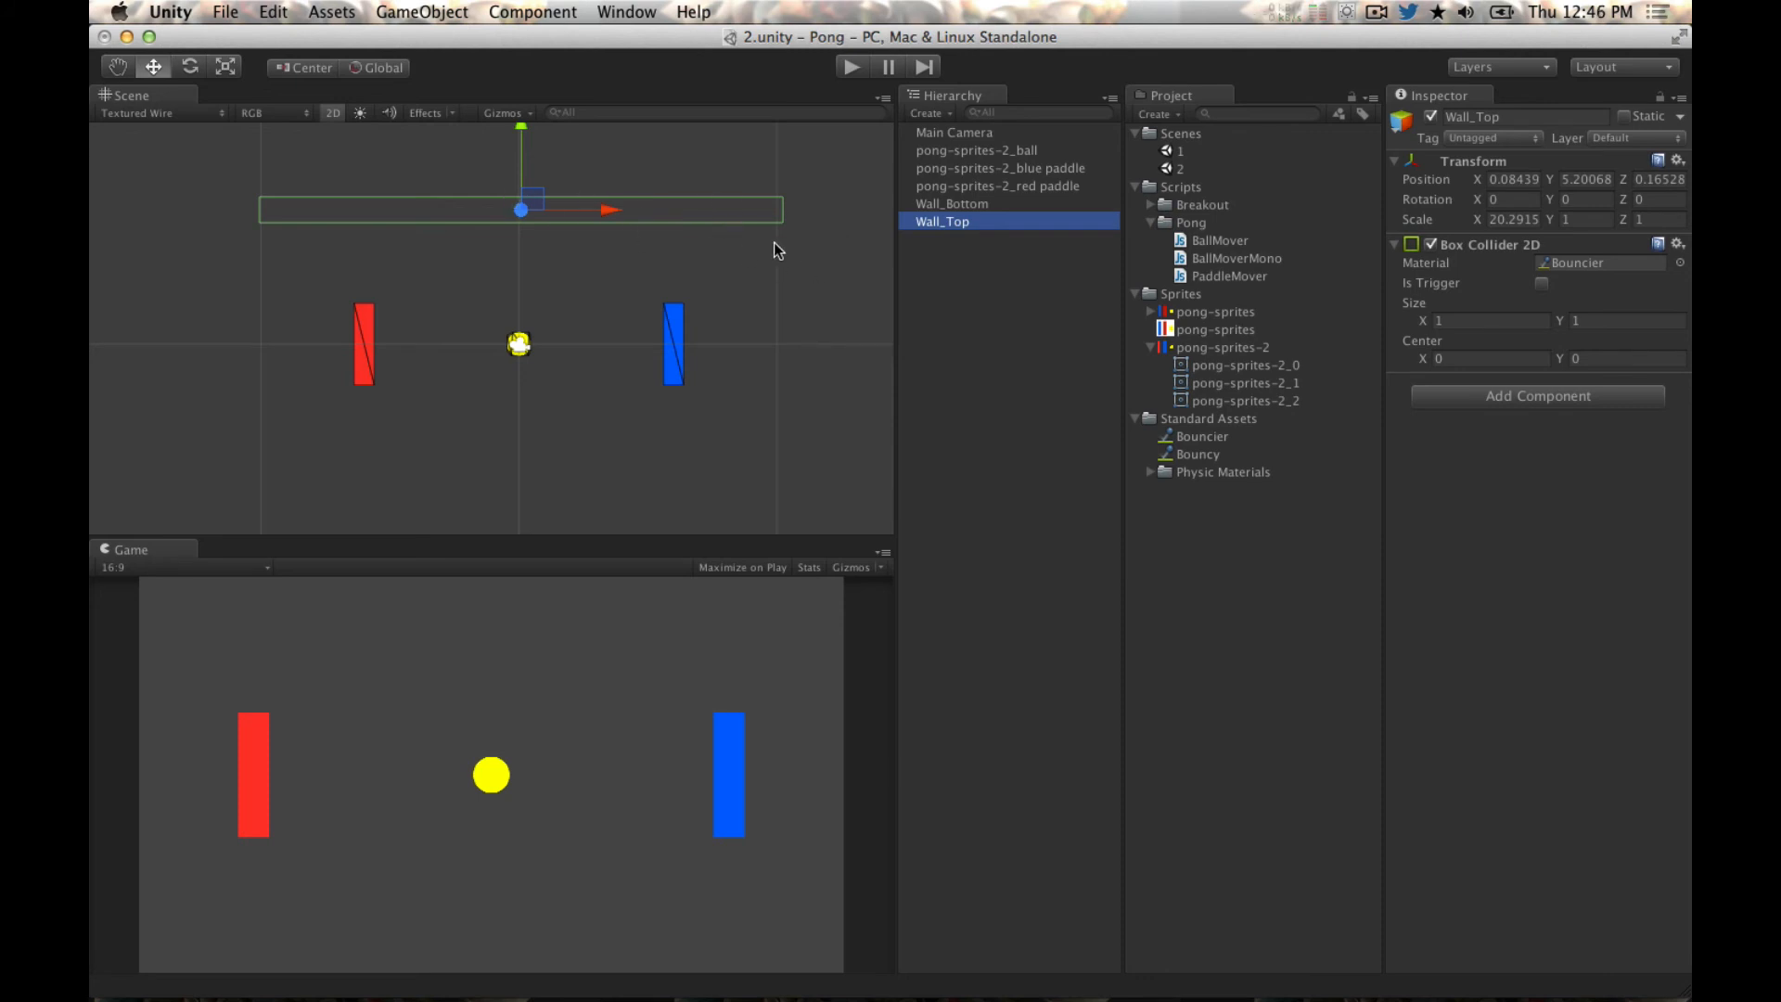
left_click(966, 325)
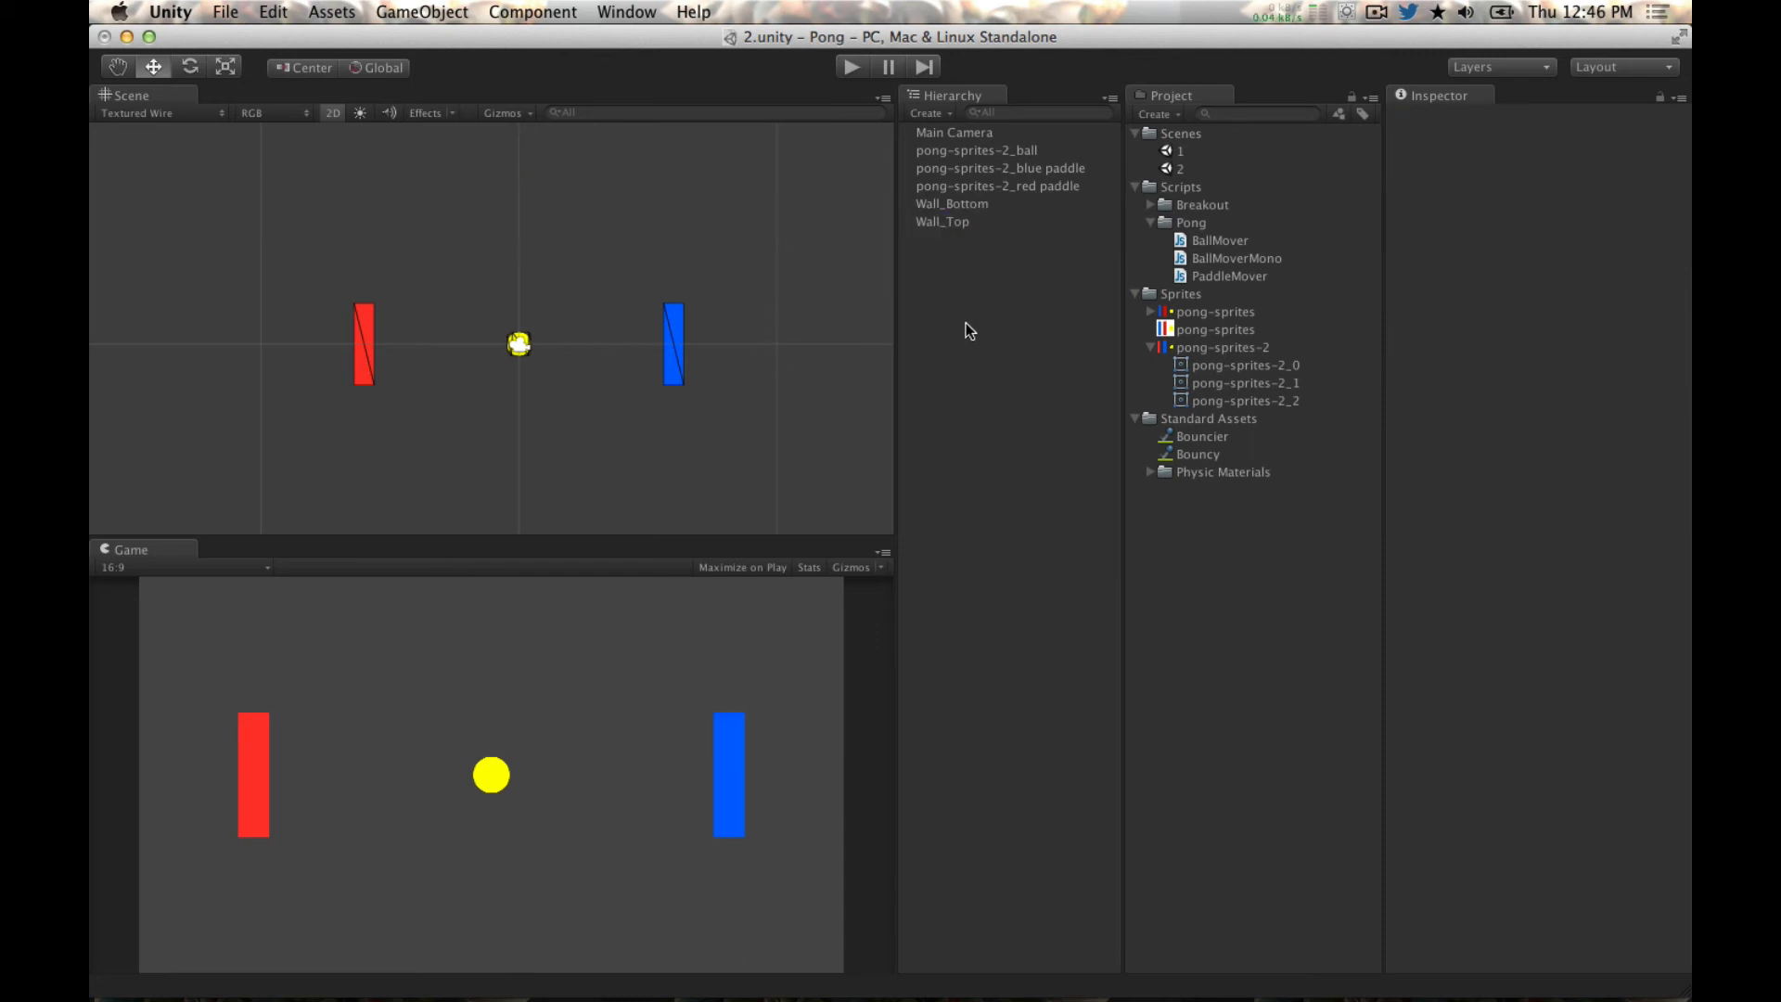
Step: Duplicate Wall_Top and move the copy beyond the blue paddle, to about X 10.1 and Y -0.06
left_click(943, 221)
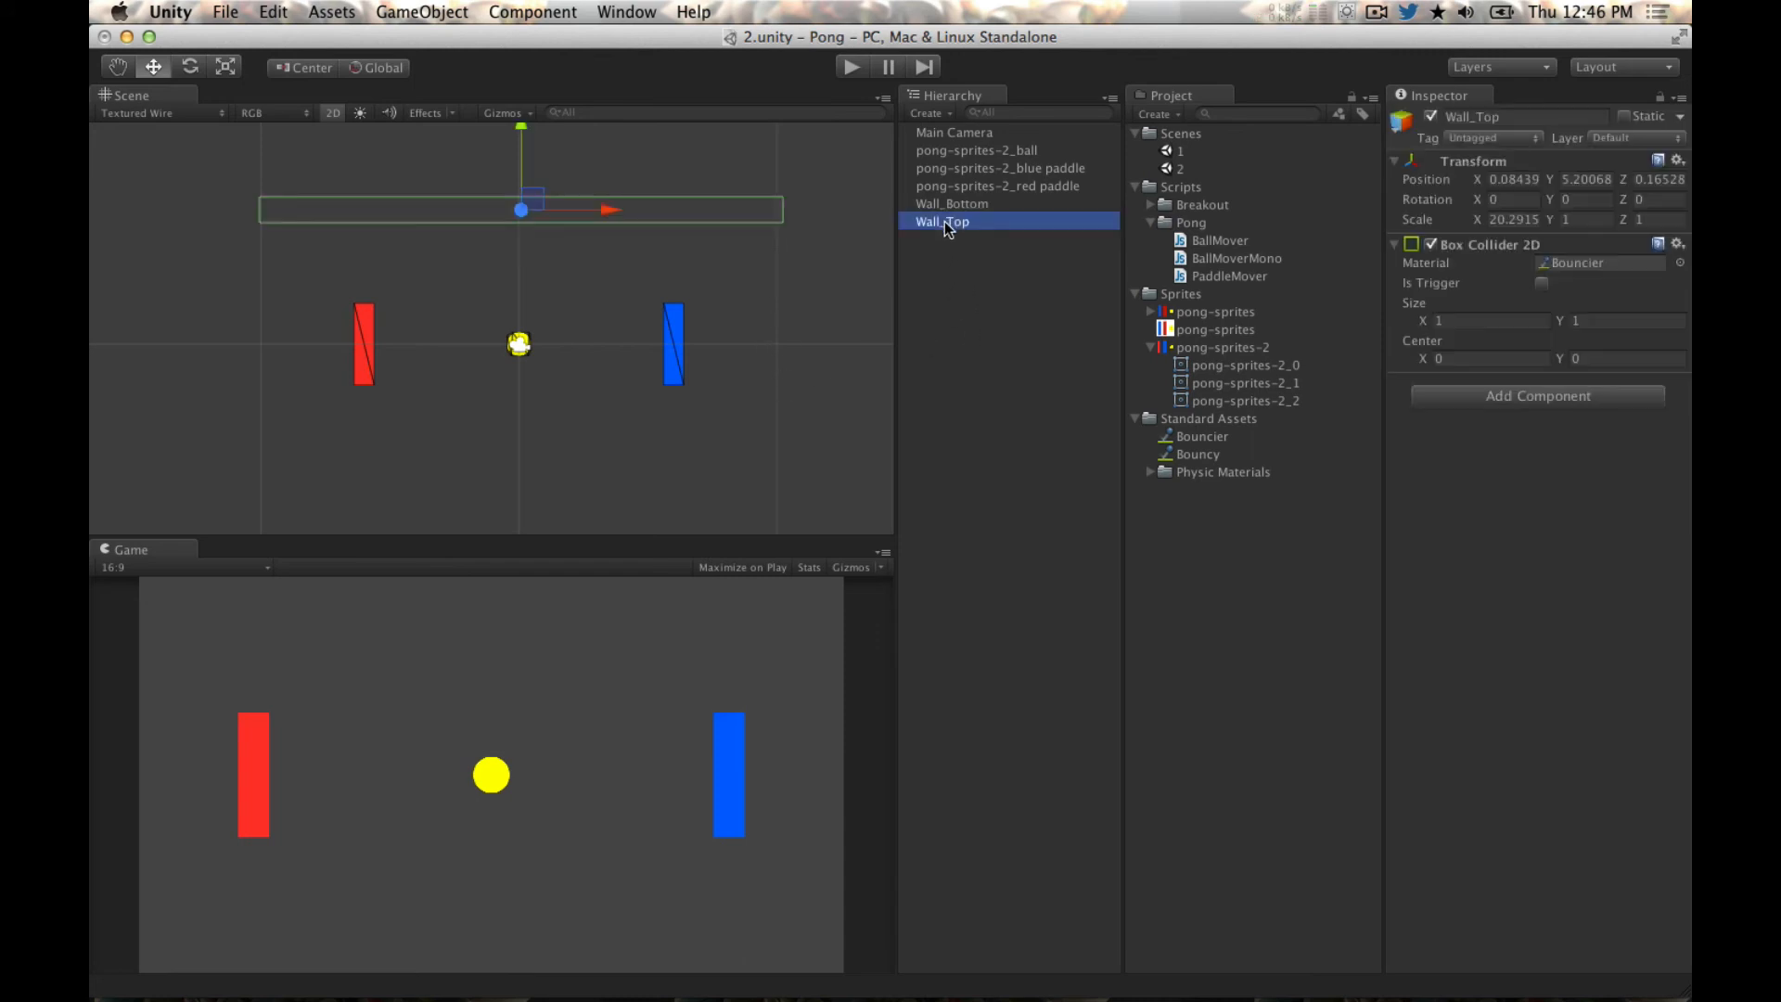
key("super+d")
left_click_drag(610, 212, 865, 239)
left_click_drag(794, 136, 788, 276)
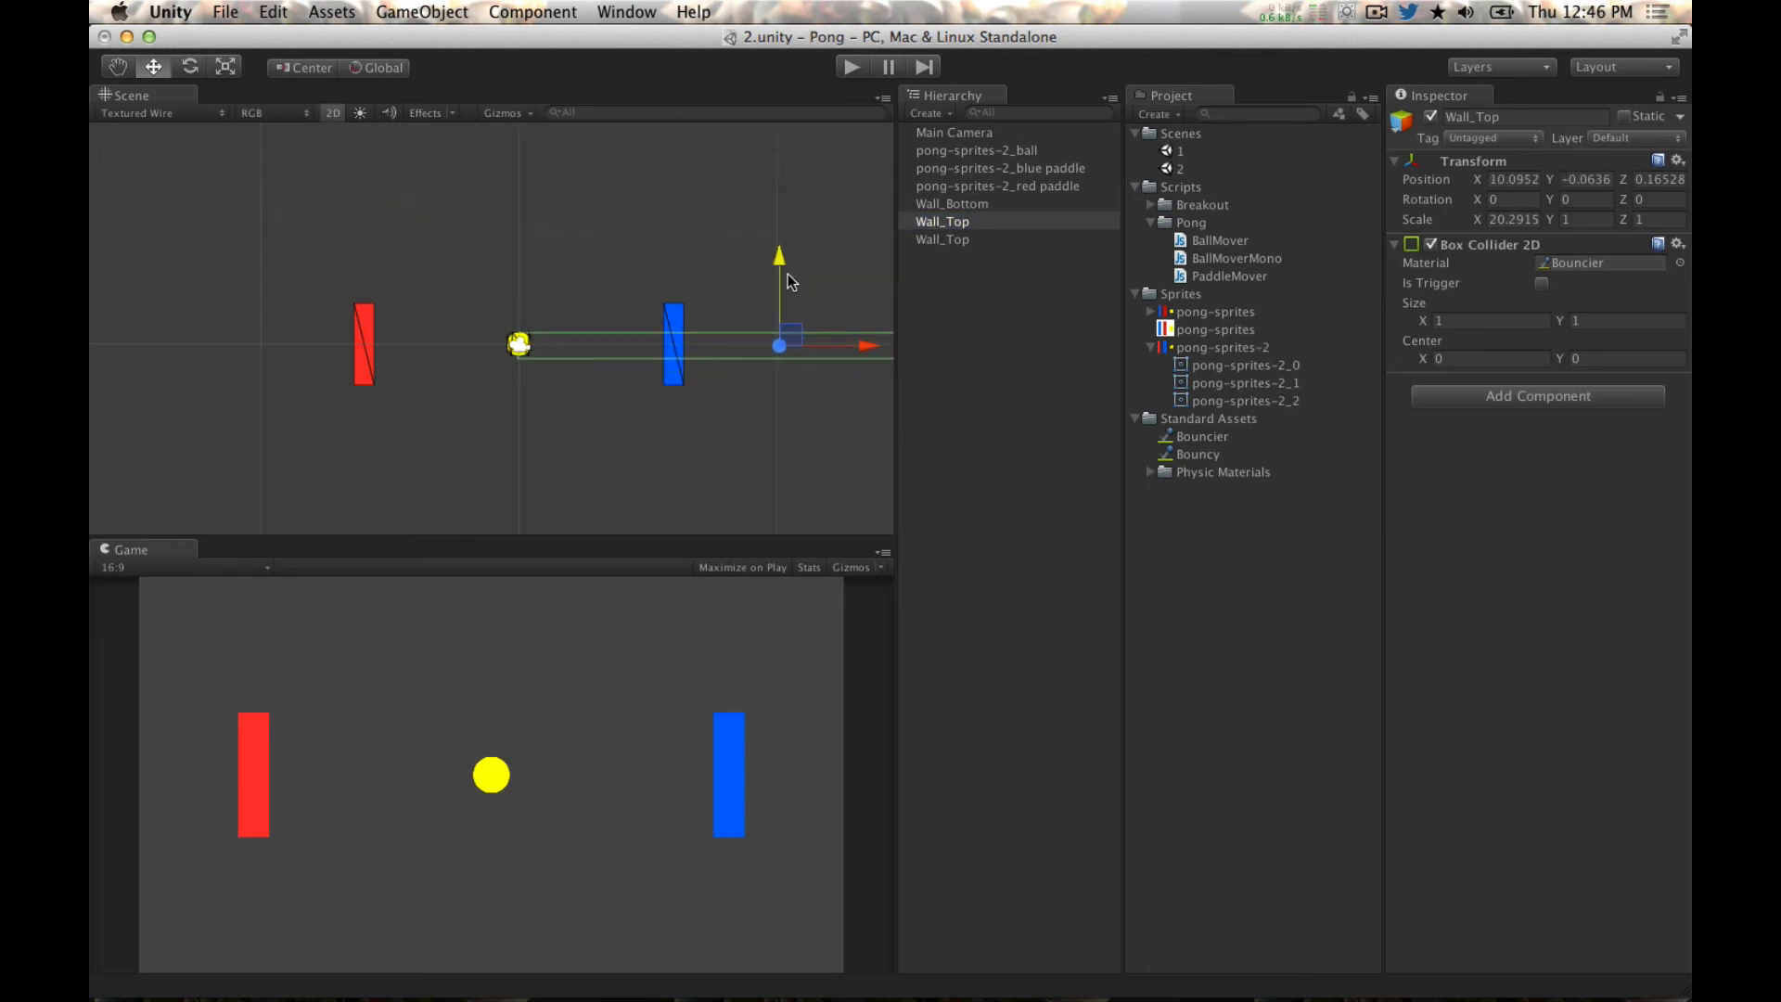
Step: Scale the copied wall into a tall vertical bar, with X scale 1 and Y scale about 12.45
key("r")
left_click_drag(863, 344, 777, 360)
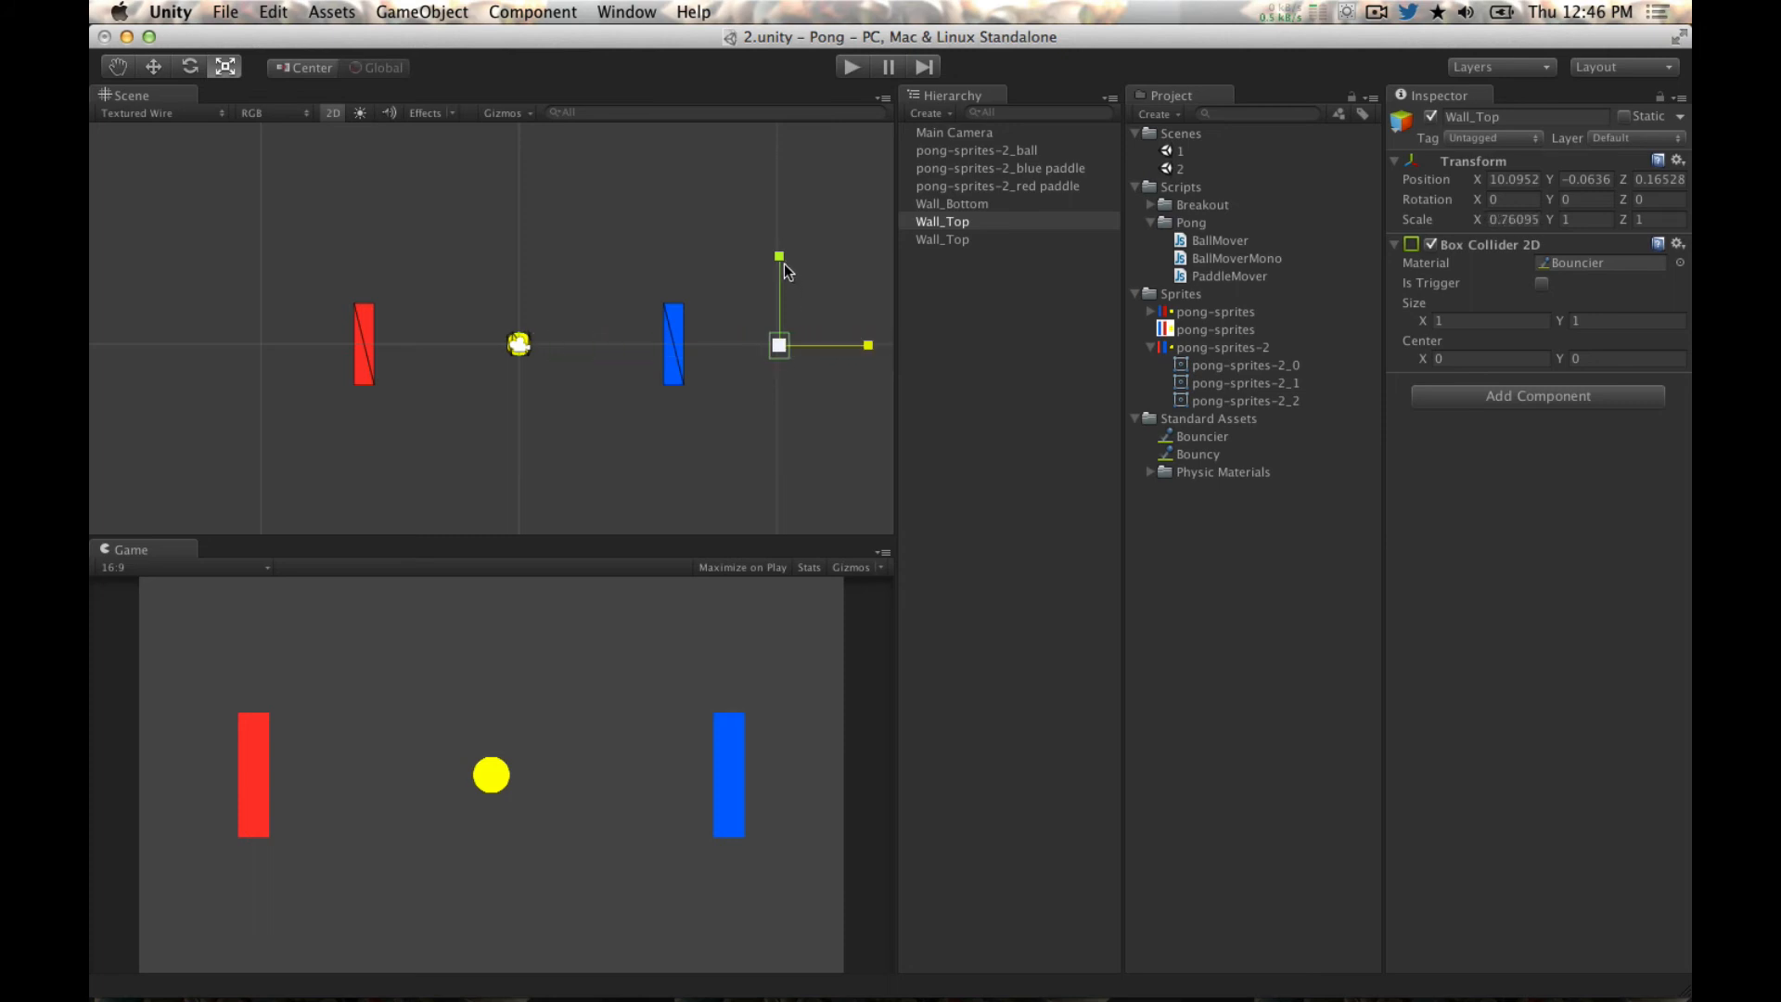
type("1")
left_click_drag(779, 265, 784, 190)
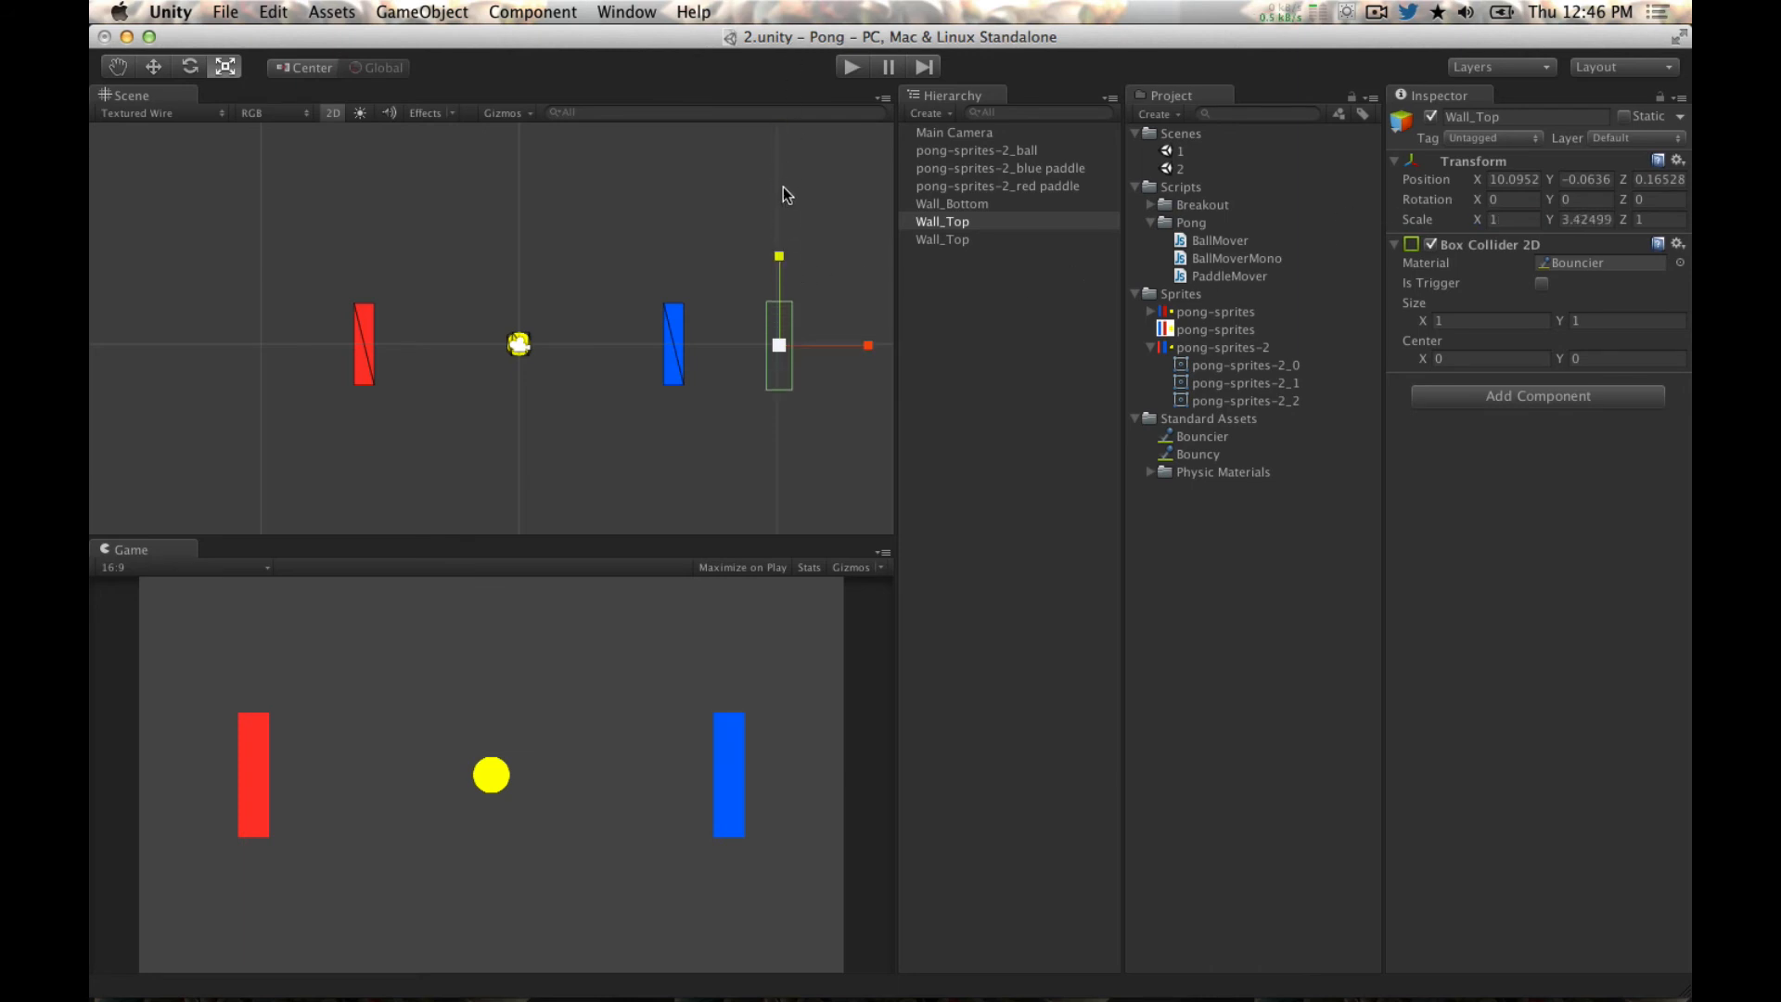
mouse_move(779, 258)
left_mouse_down()
mouse_move(788, 113)
mouse_move(780, 256)
left_mouse_up()
left_click(957, 238)
left_click(961, 225)
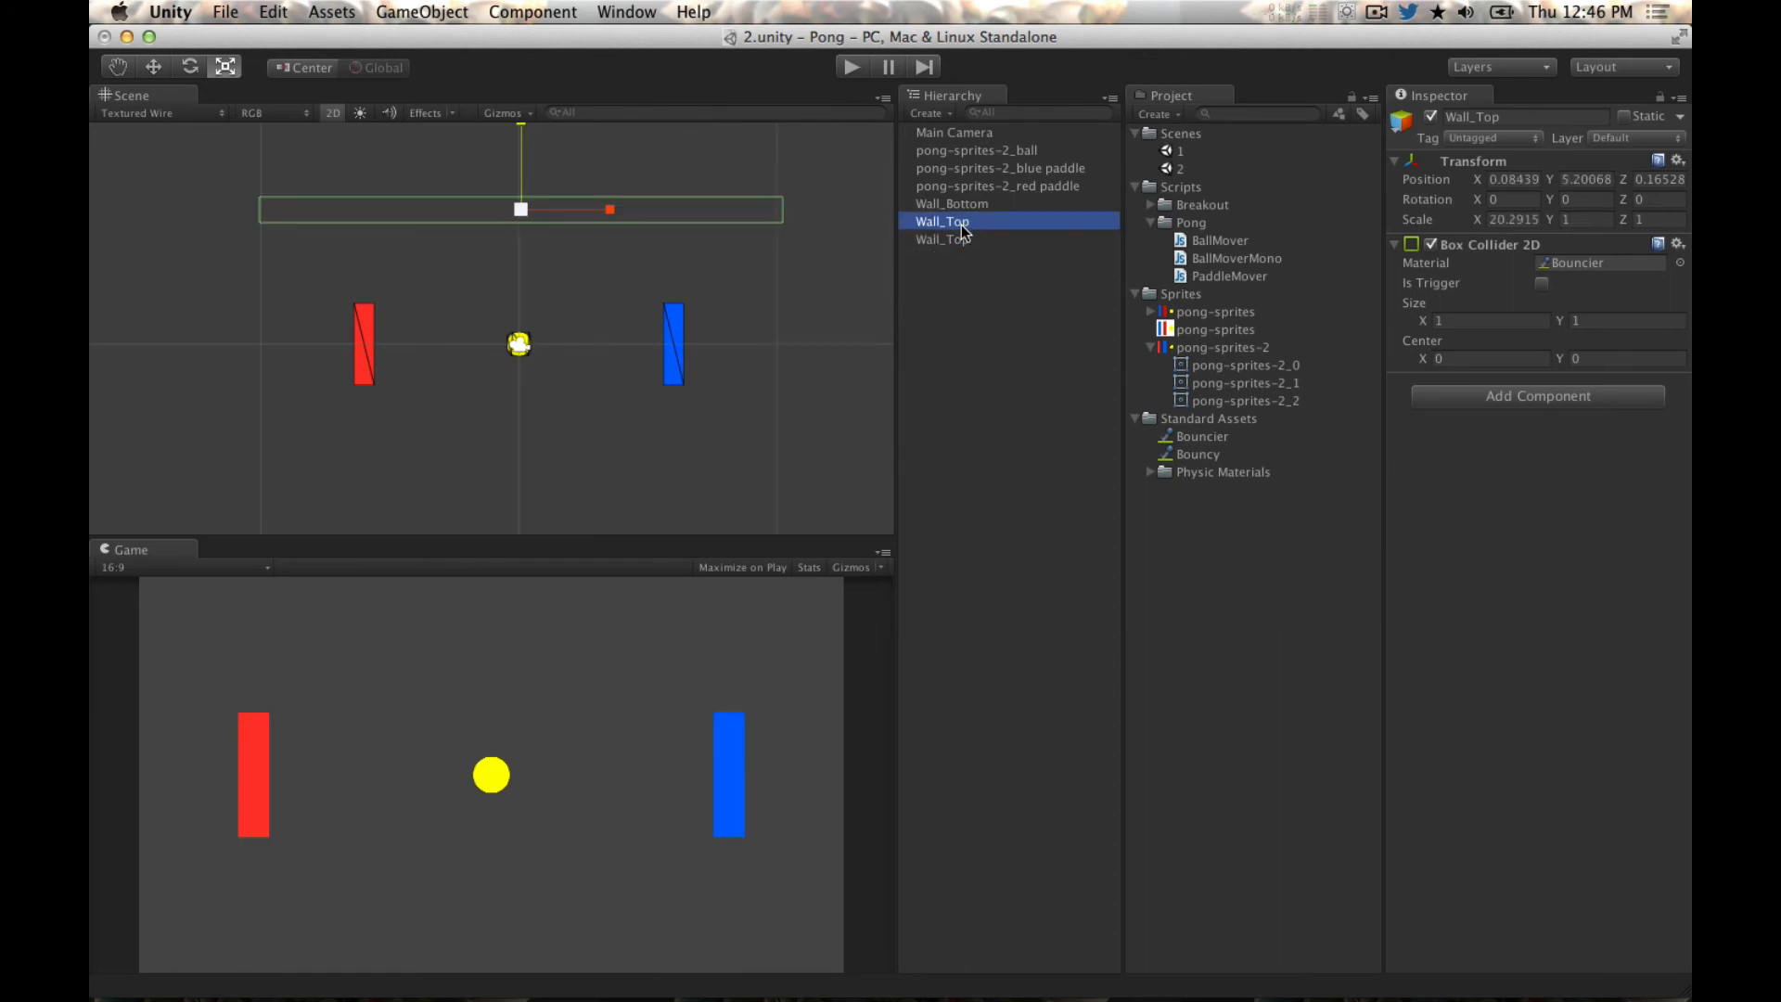
left_click_drag(779, 256, 780, 270)
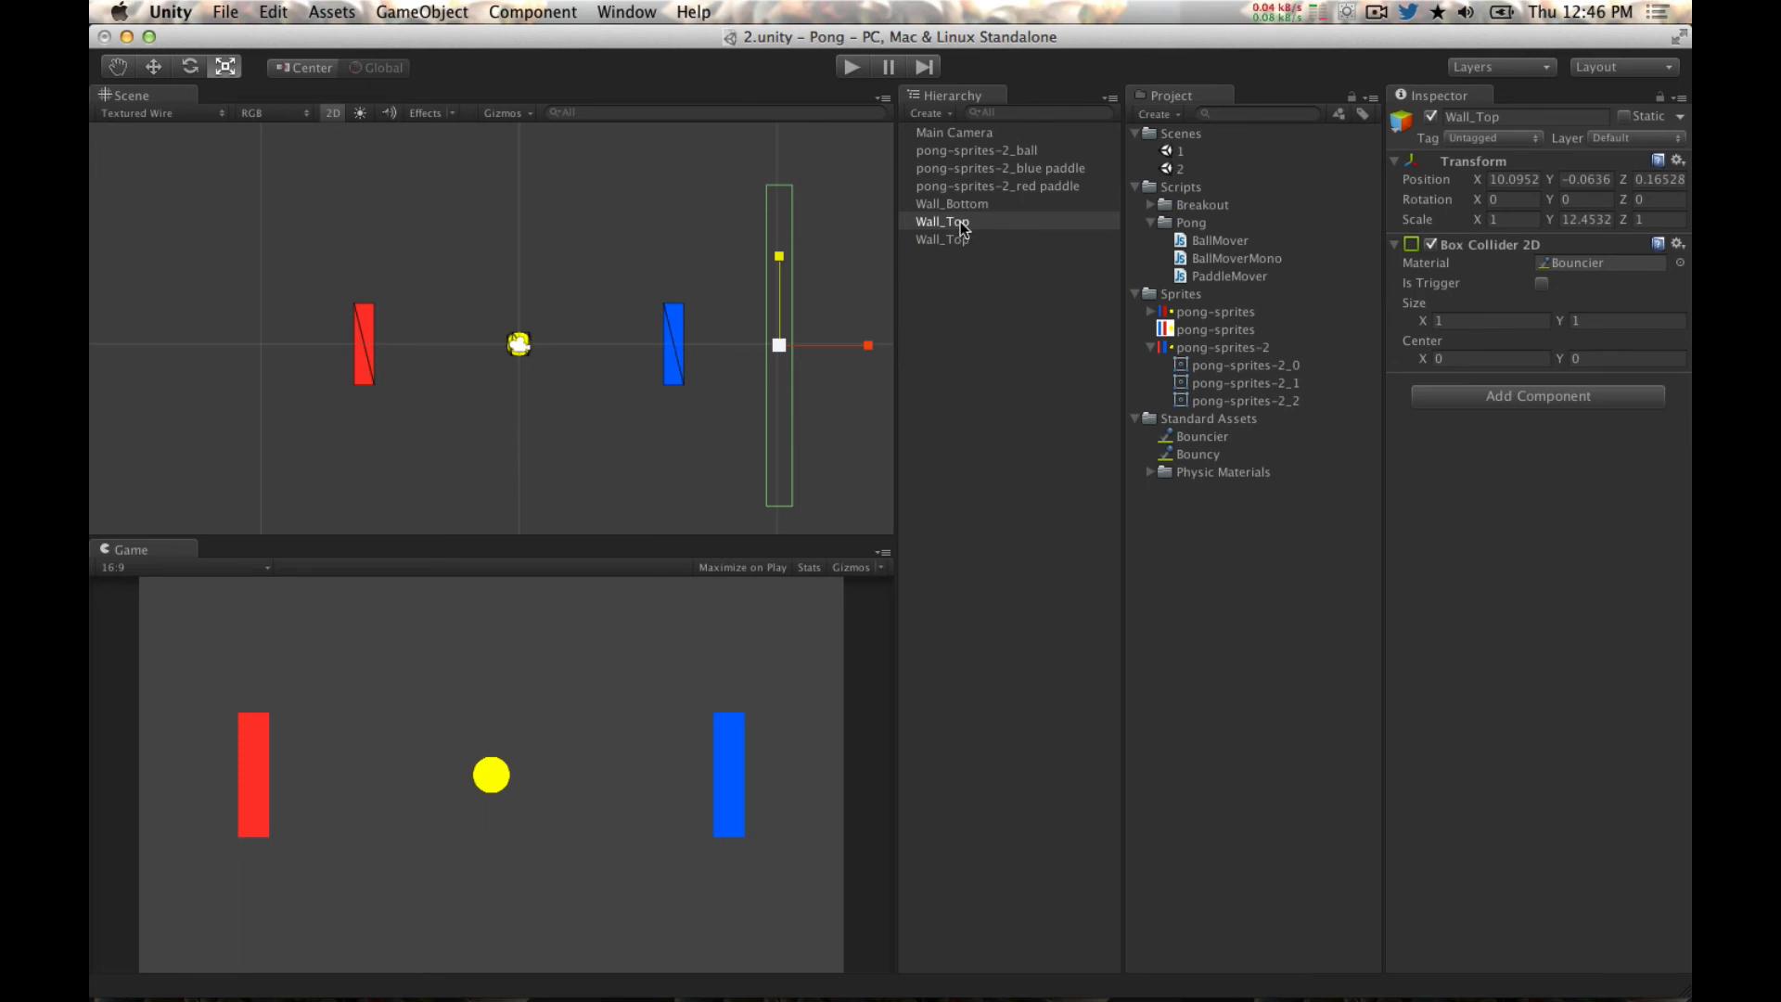
Step: Rename the vertical wall copy as Wall_Right
left_click(961, 224)
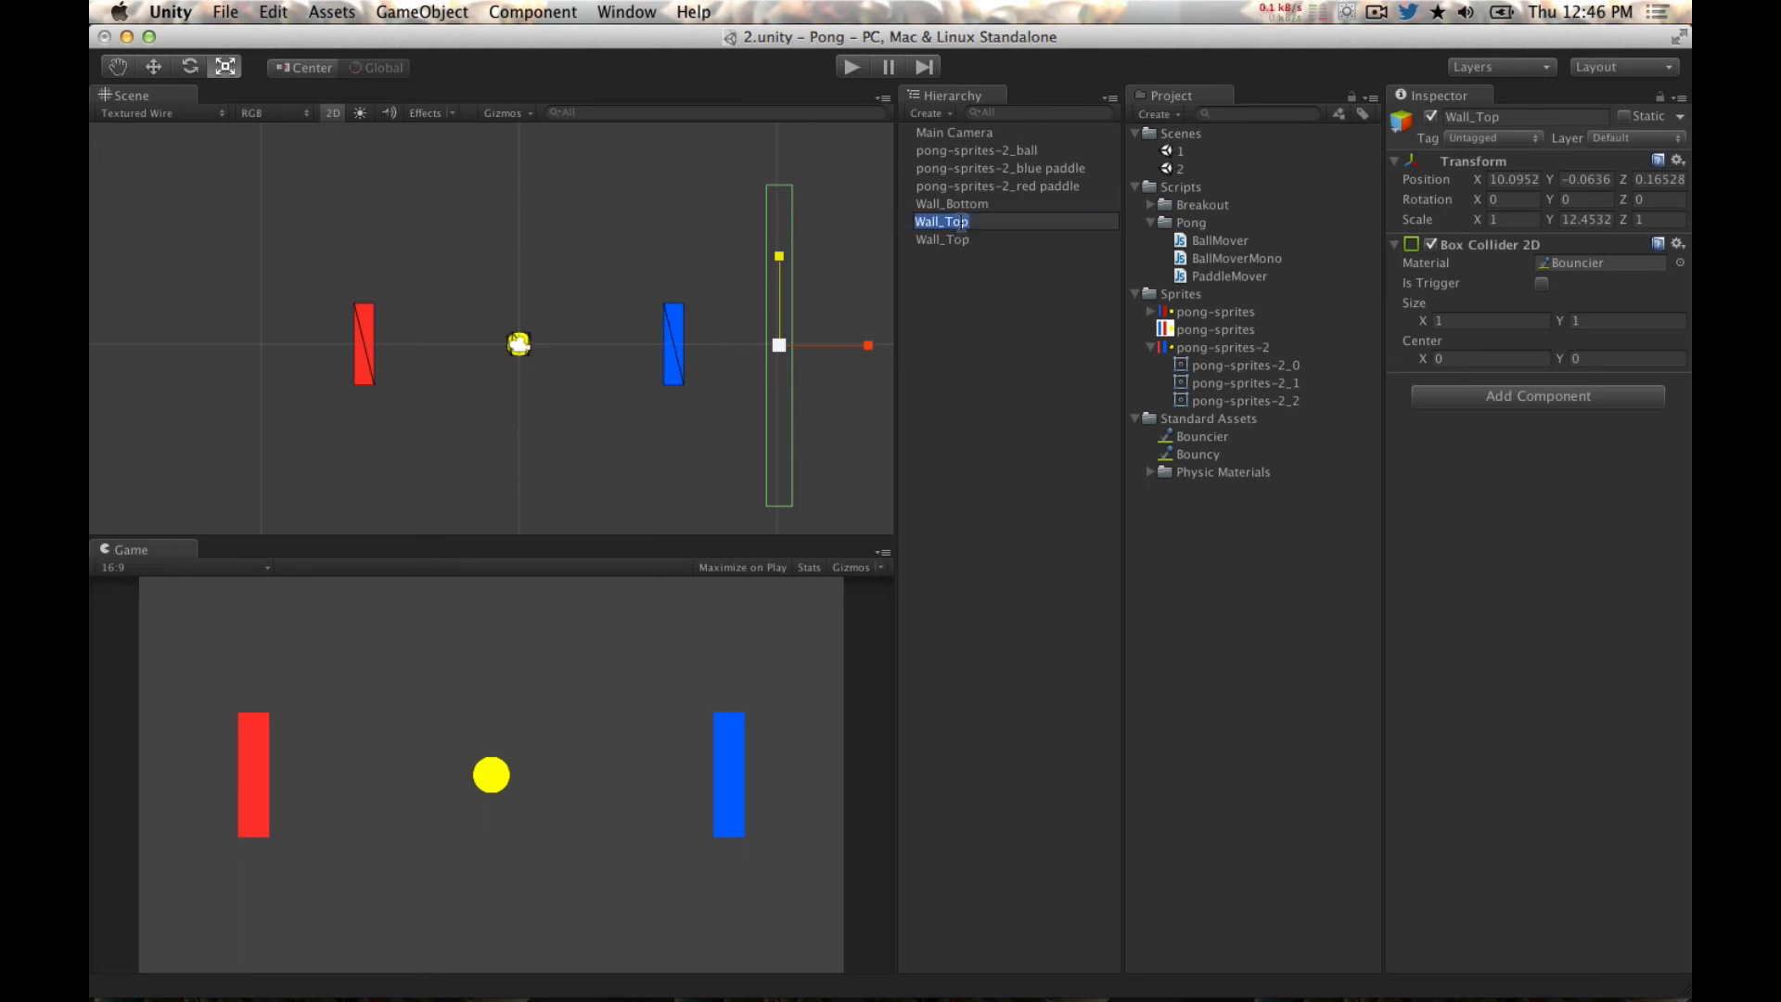
key("BackSpace")
key("BackSpace")
key("BackSpace")
type("Right")
key("Return")
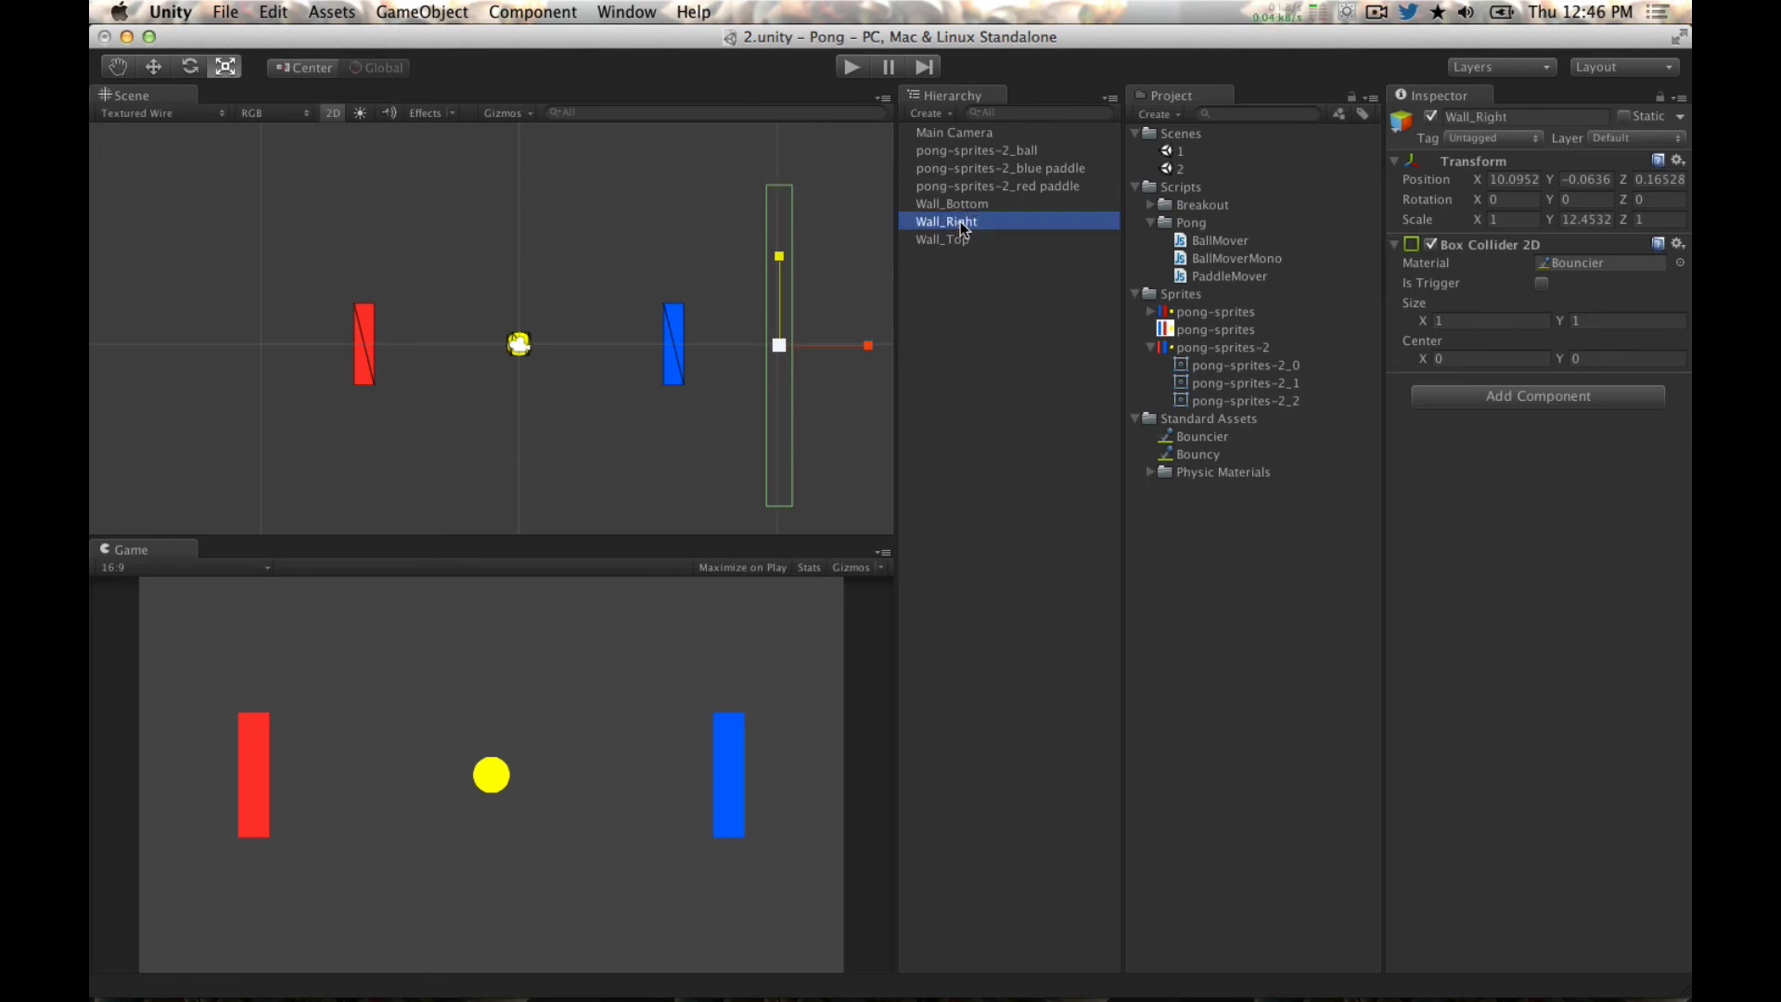
Step: Duplicate Wall_Right and name the copy Wall_Left
key("super+d")
left_click(961, 239)
key("Return")
key("Right")
key("BackSpace")
key("BackSpace")
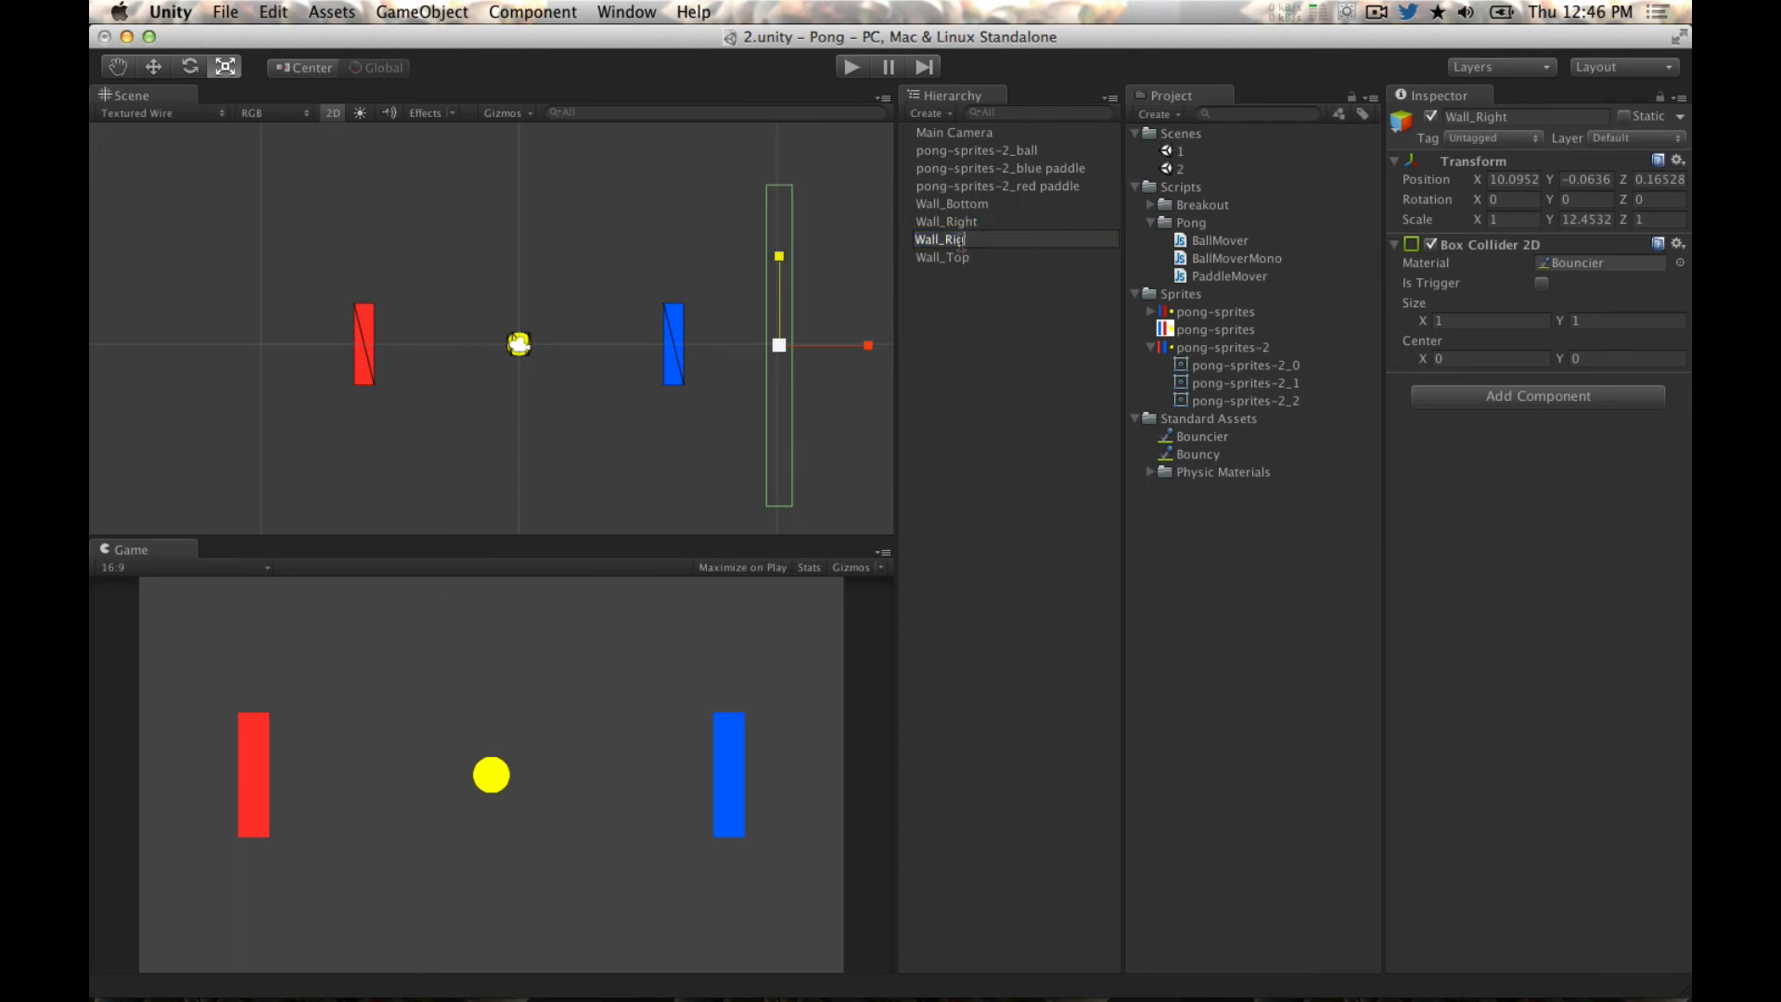
type("Left")
key("Return")
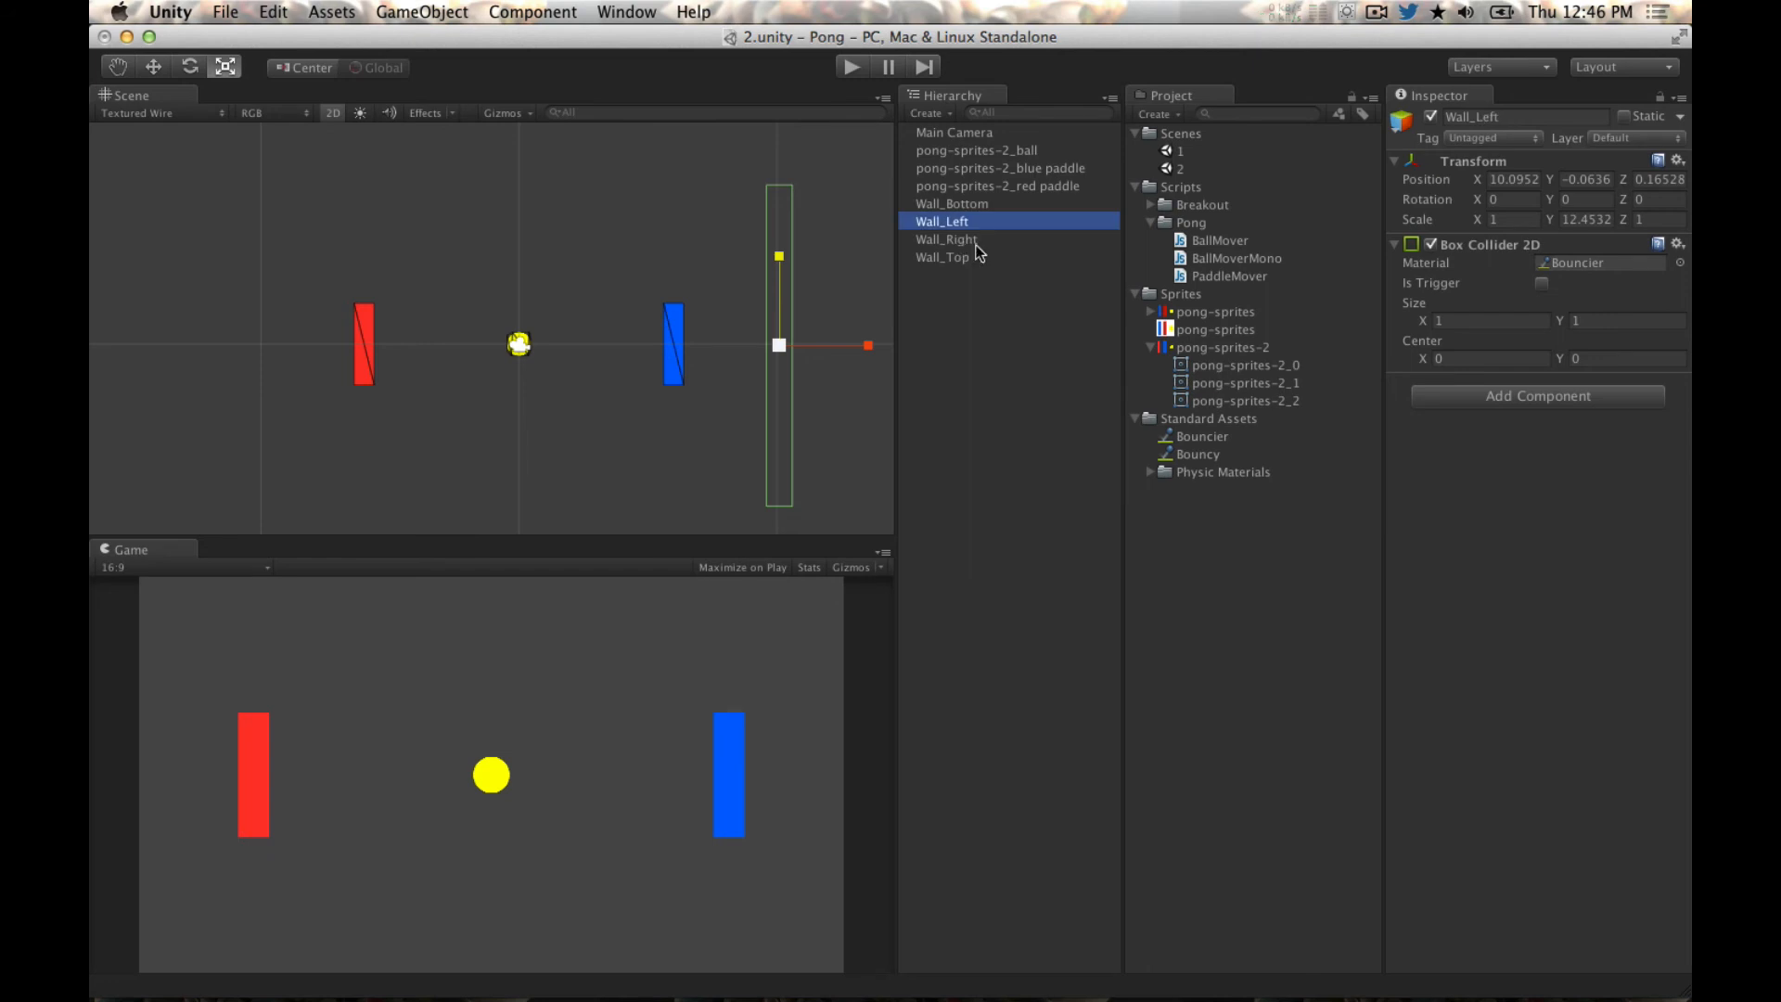
Step: Move Wall_Left beyond the red paddle to about X -10.7 and show the camera frame for reference
key("w")
left_click_drag(846, 350, 332, 347)
left_click(516, 350)
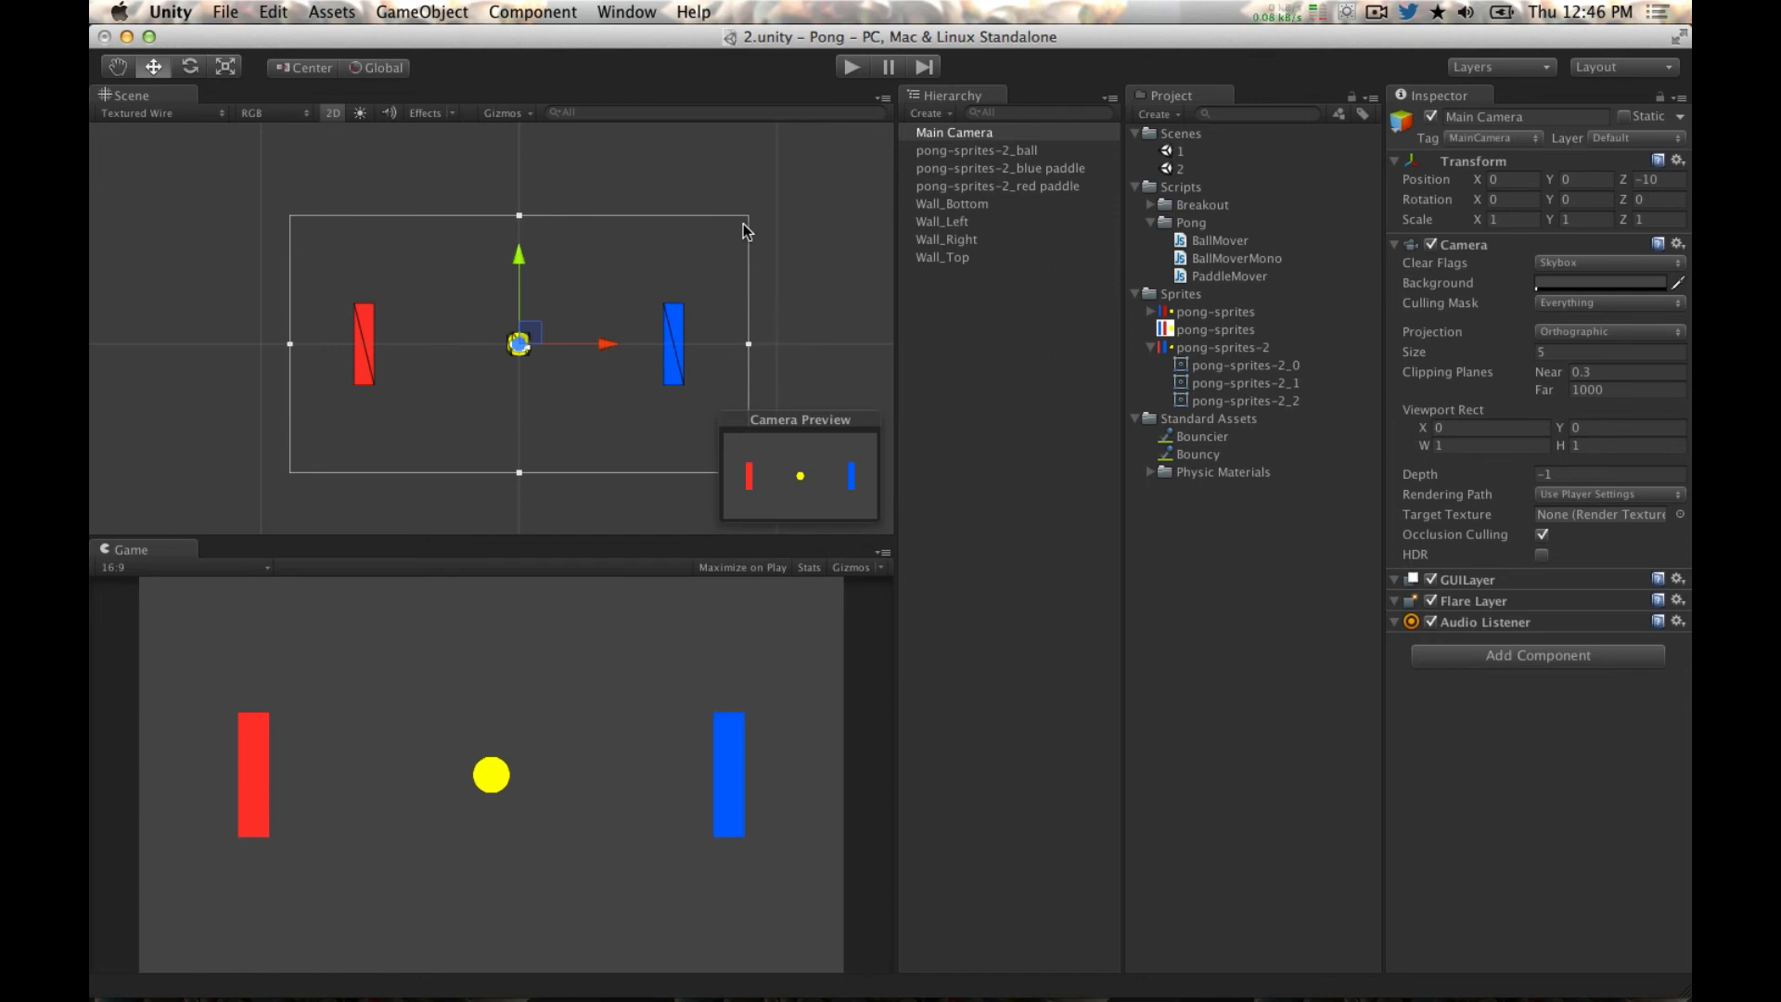
Step: Move Wall_Right inward to about X 9.15, comparing its position with the right edge of the camera frame
left_click(963, 241)
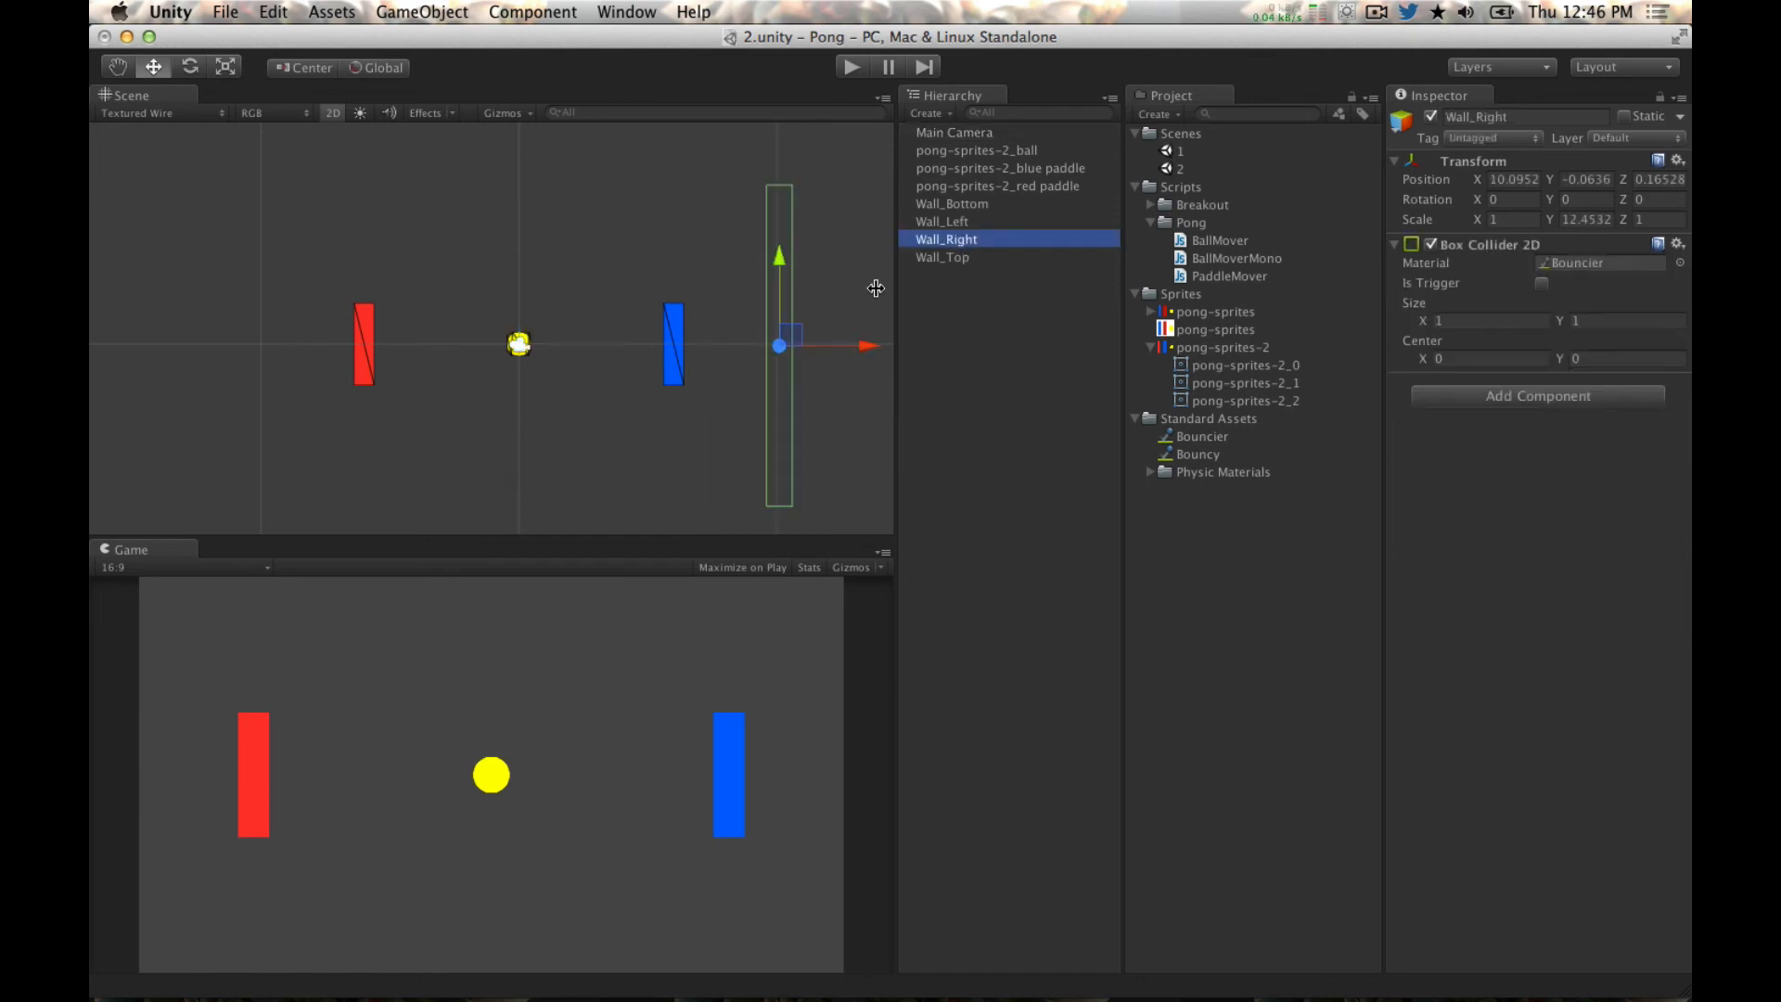
left_click_drag(861, 350, 852, 350)
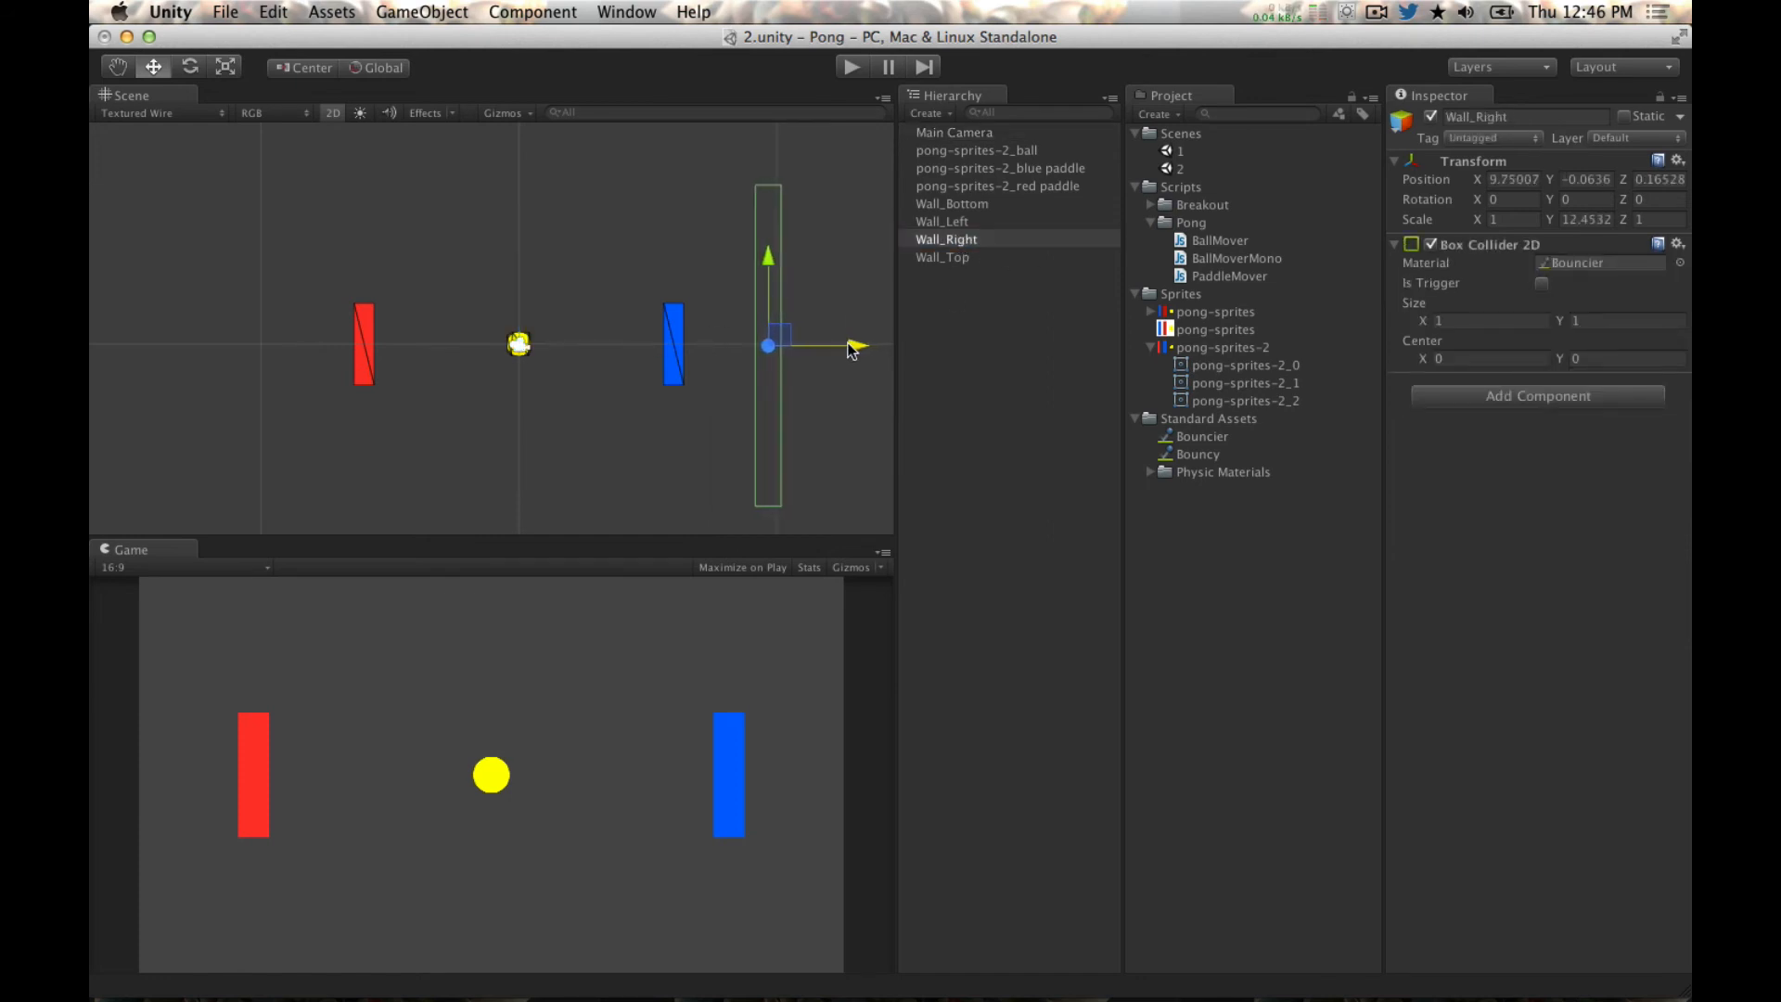
left_click(518, 345, "shift")
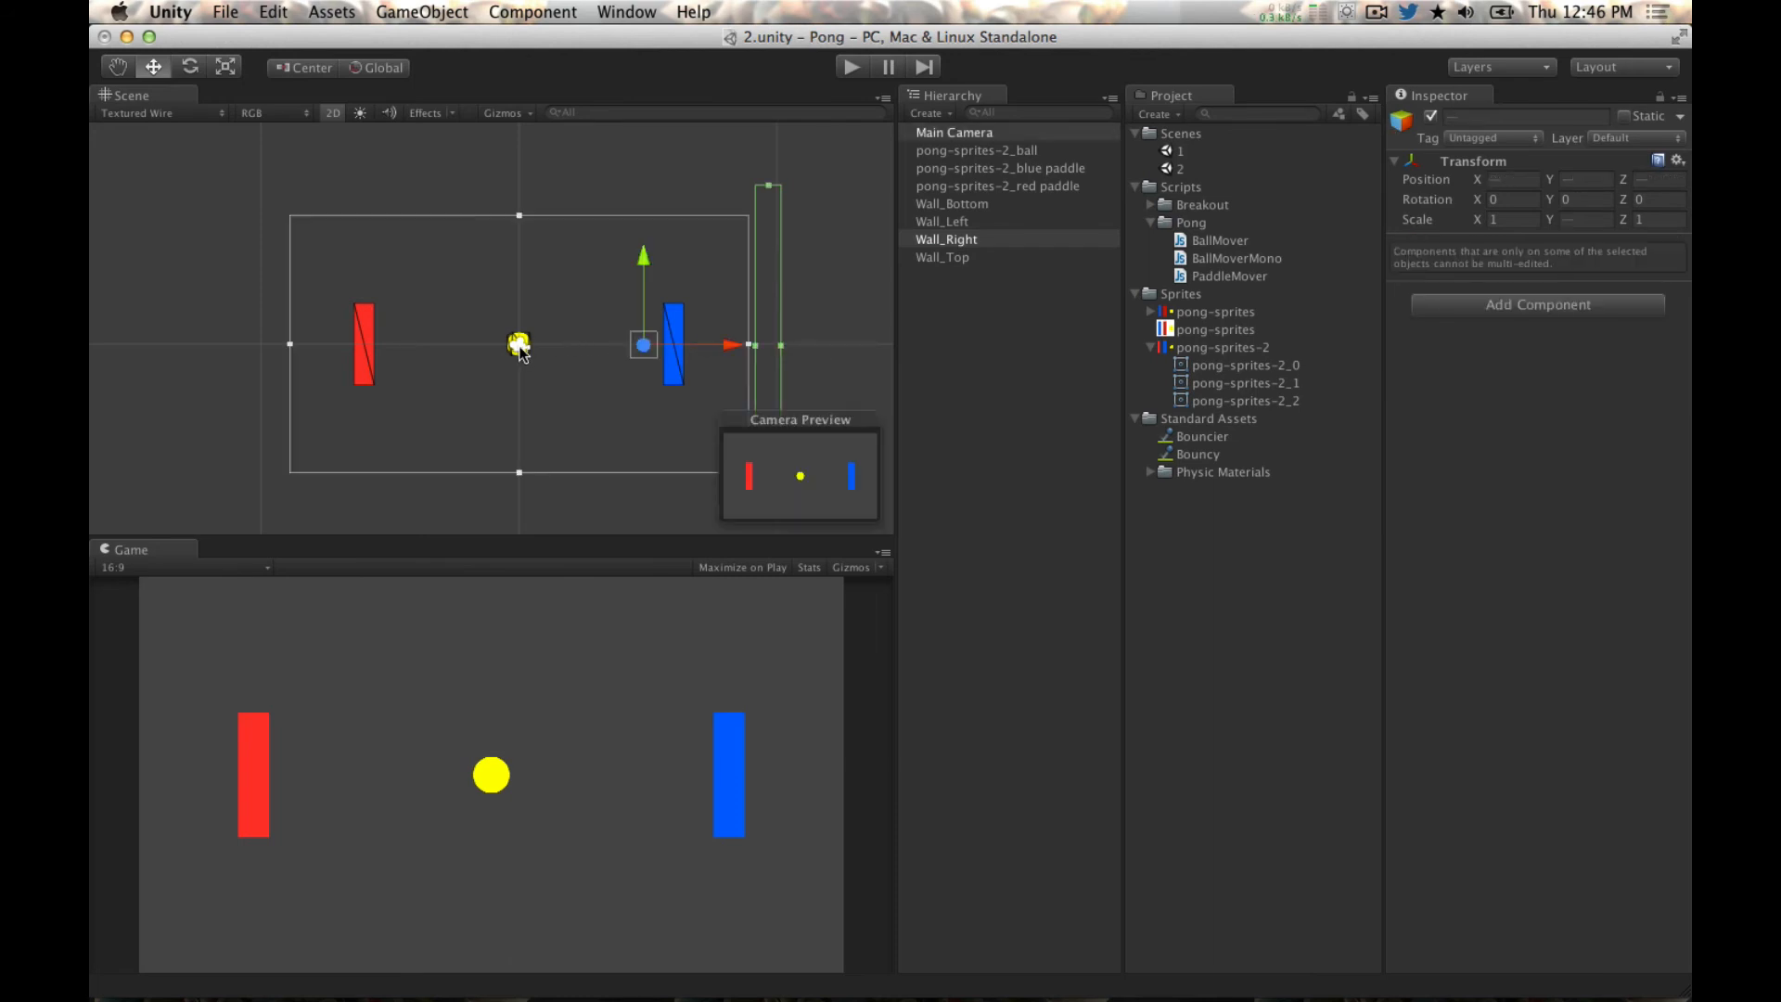
left_click(1011, 239)
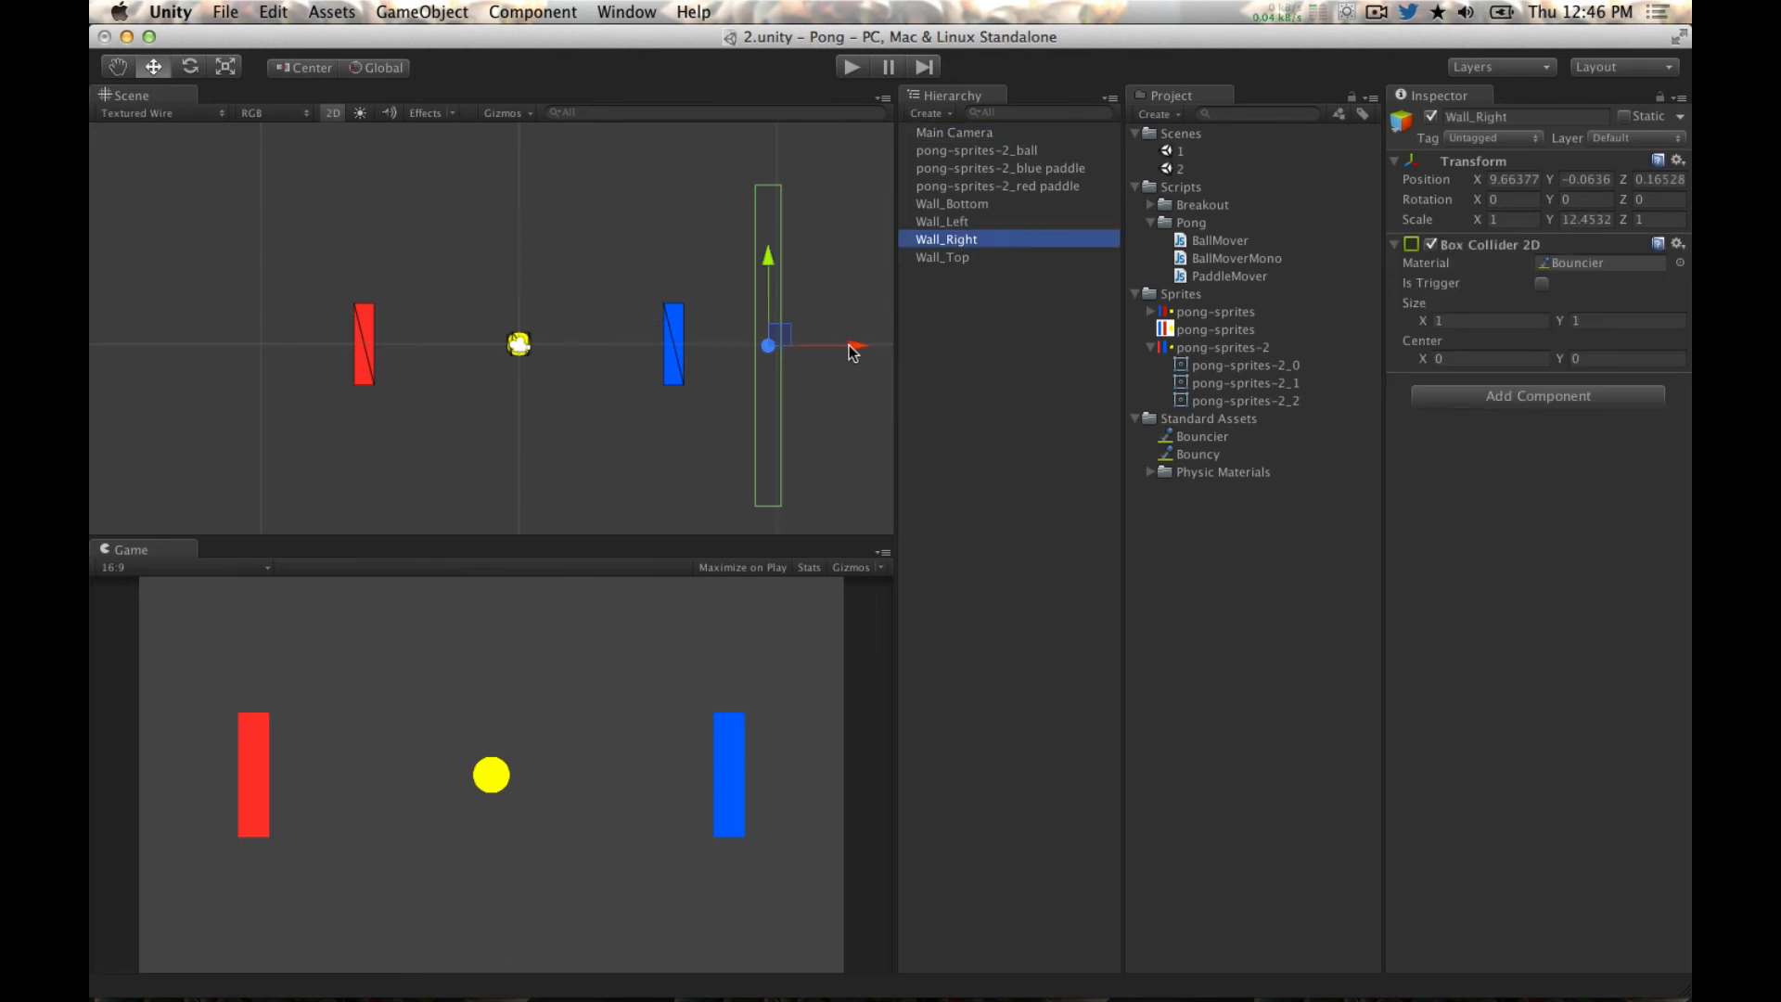
left_click_drag(852, 351, 842, 351)
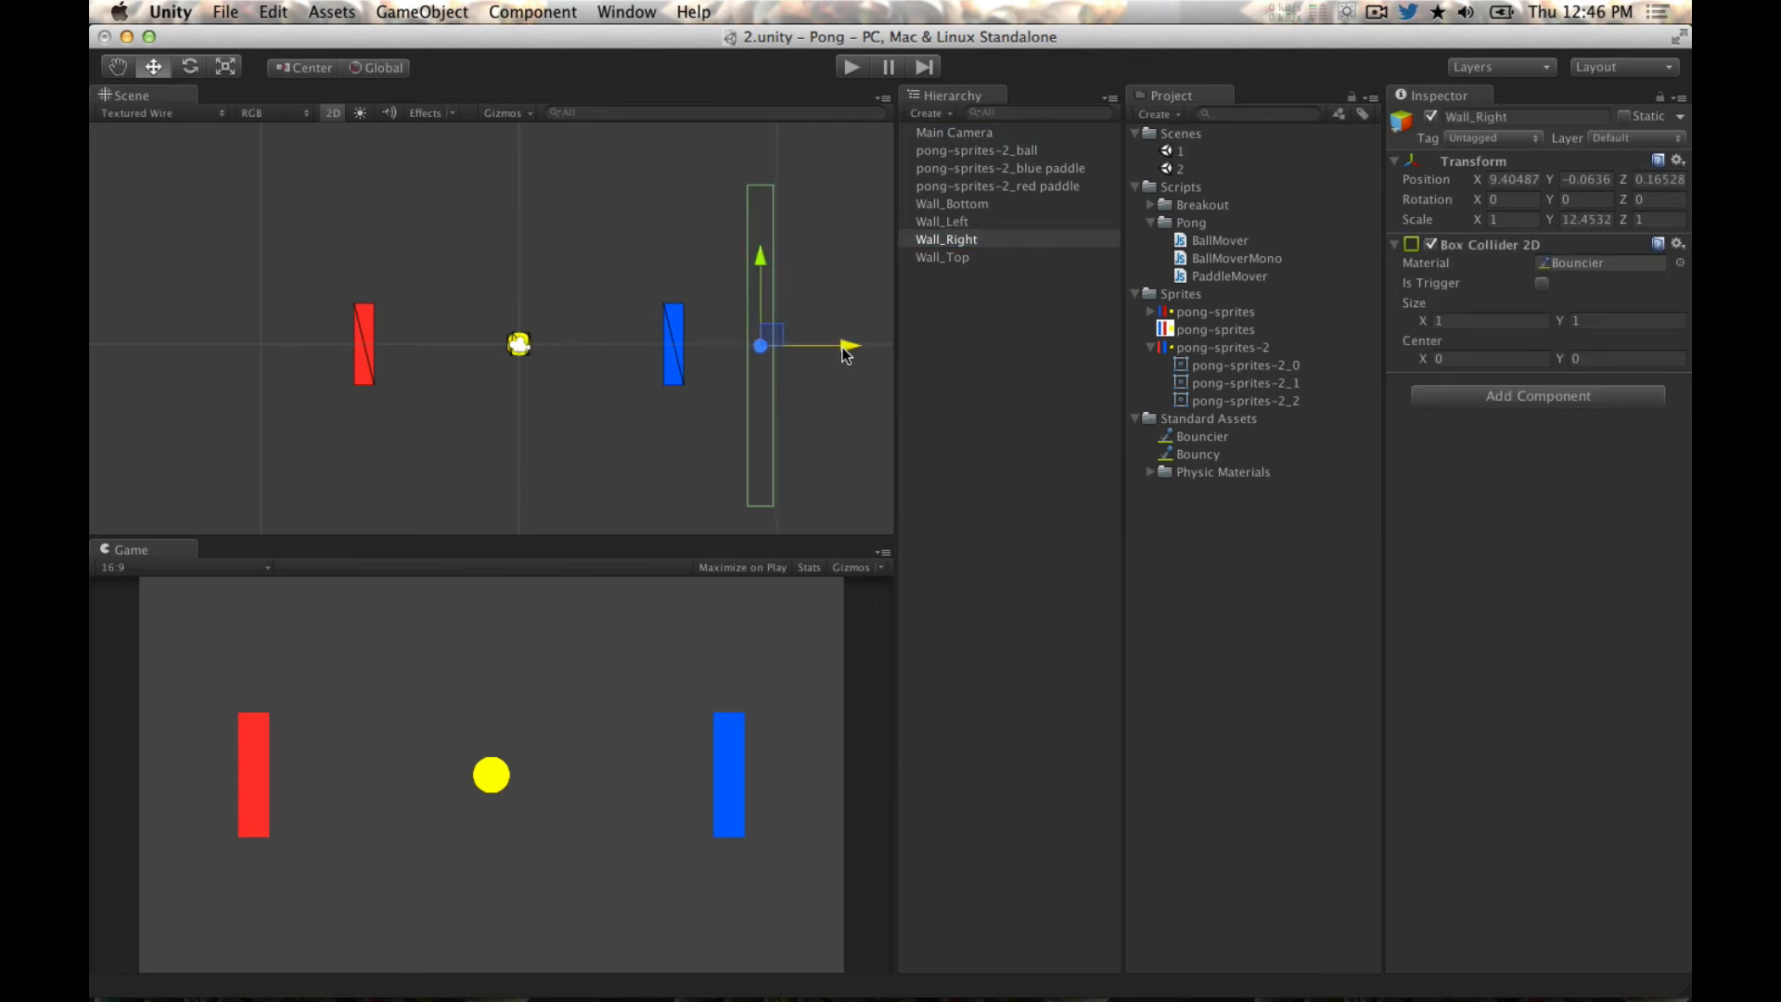
left_click(526, 347)
left_click(937, 258)
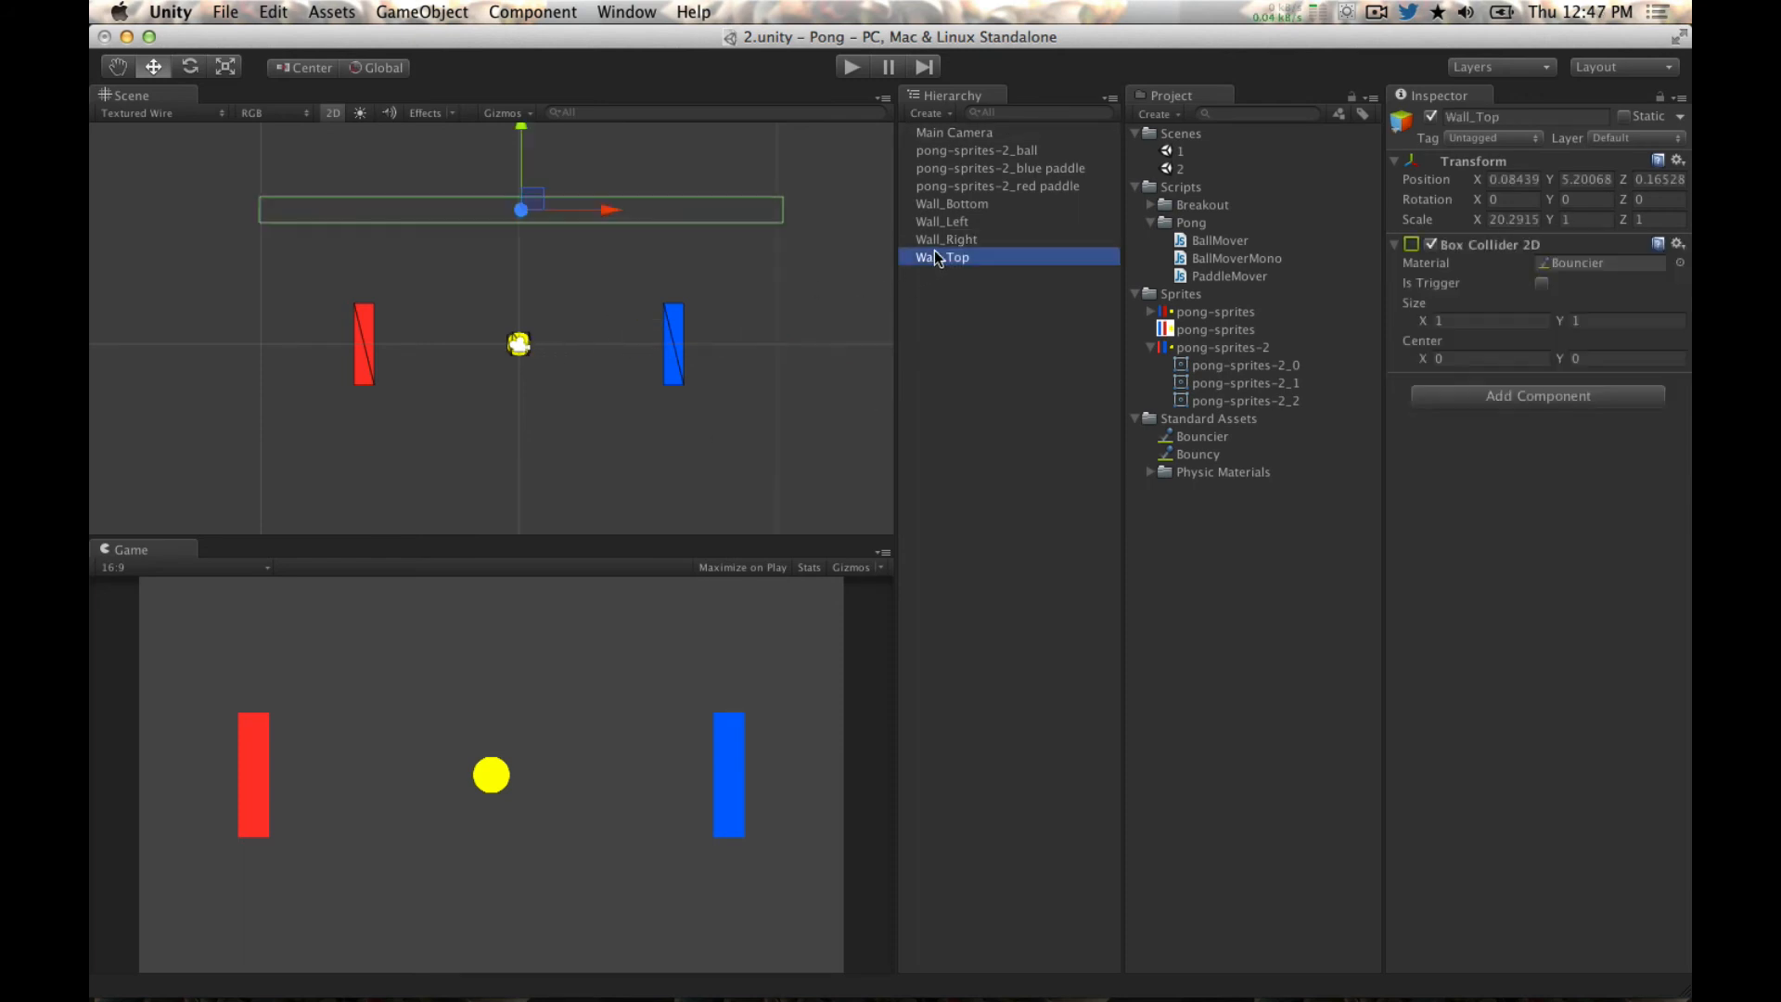
left_click(937, 240)
left_click_drag(841, 350, 837, 349)
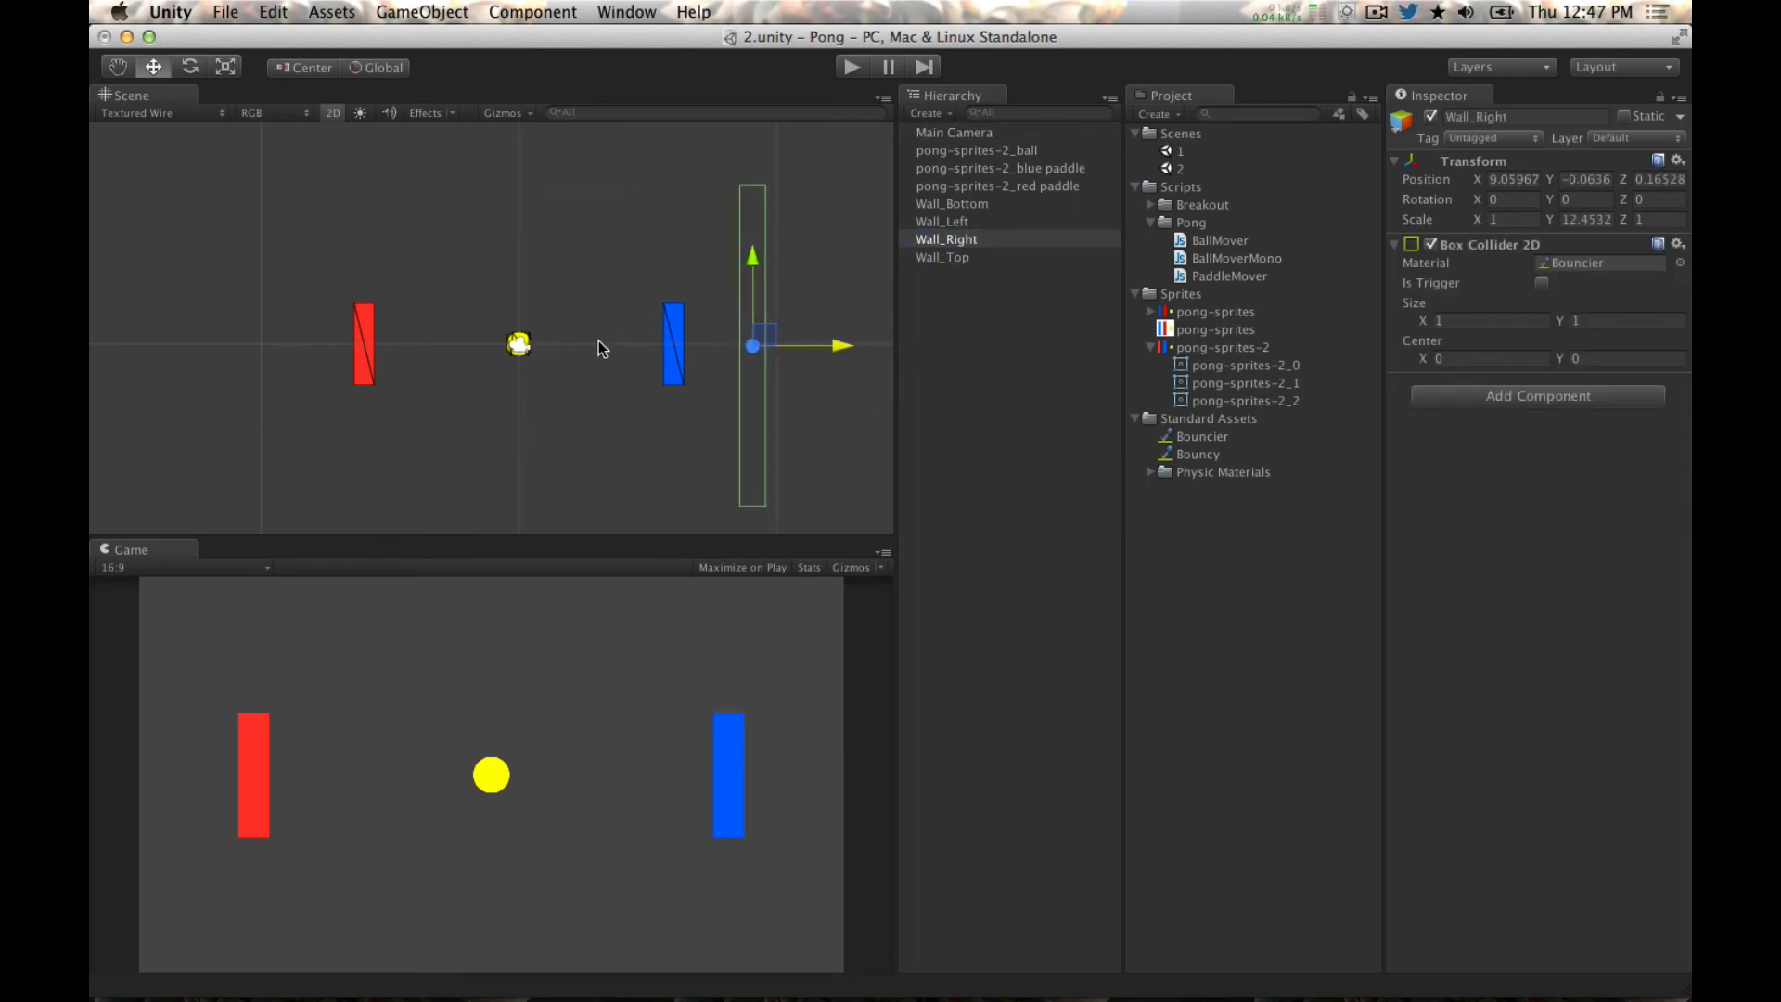
left_click(518, 347, "shift")
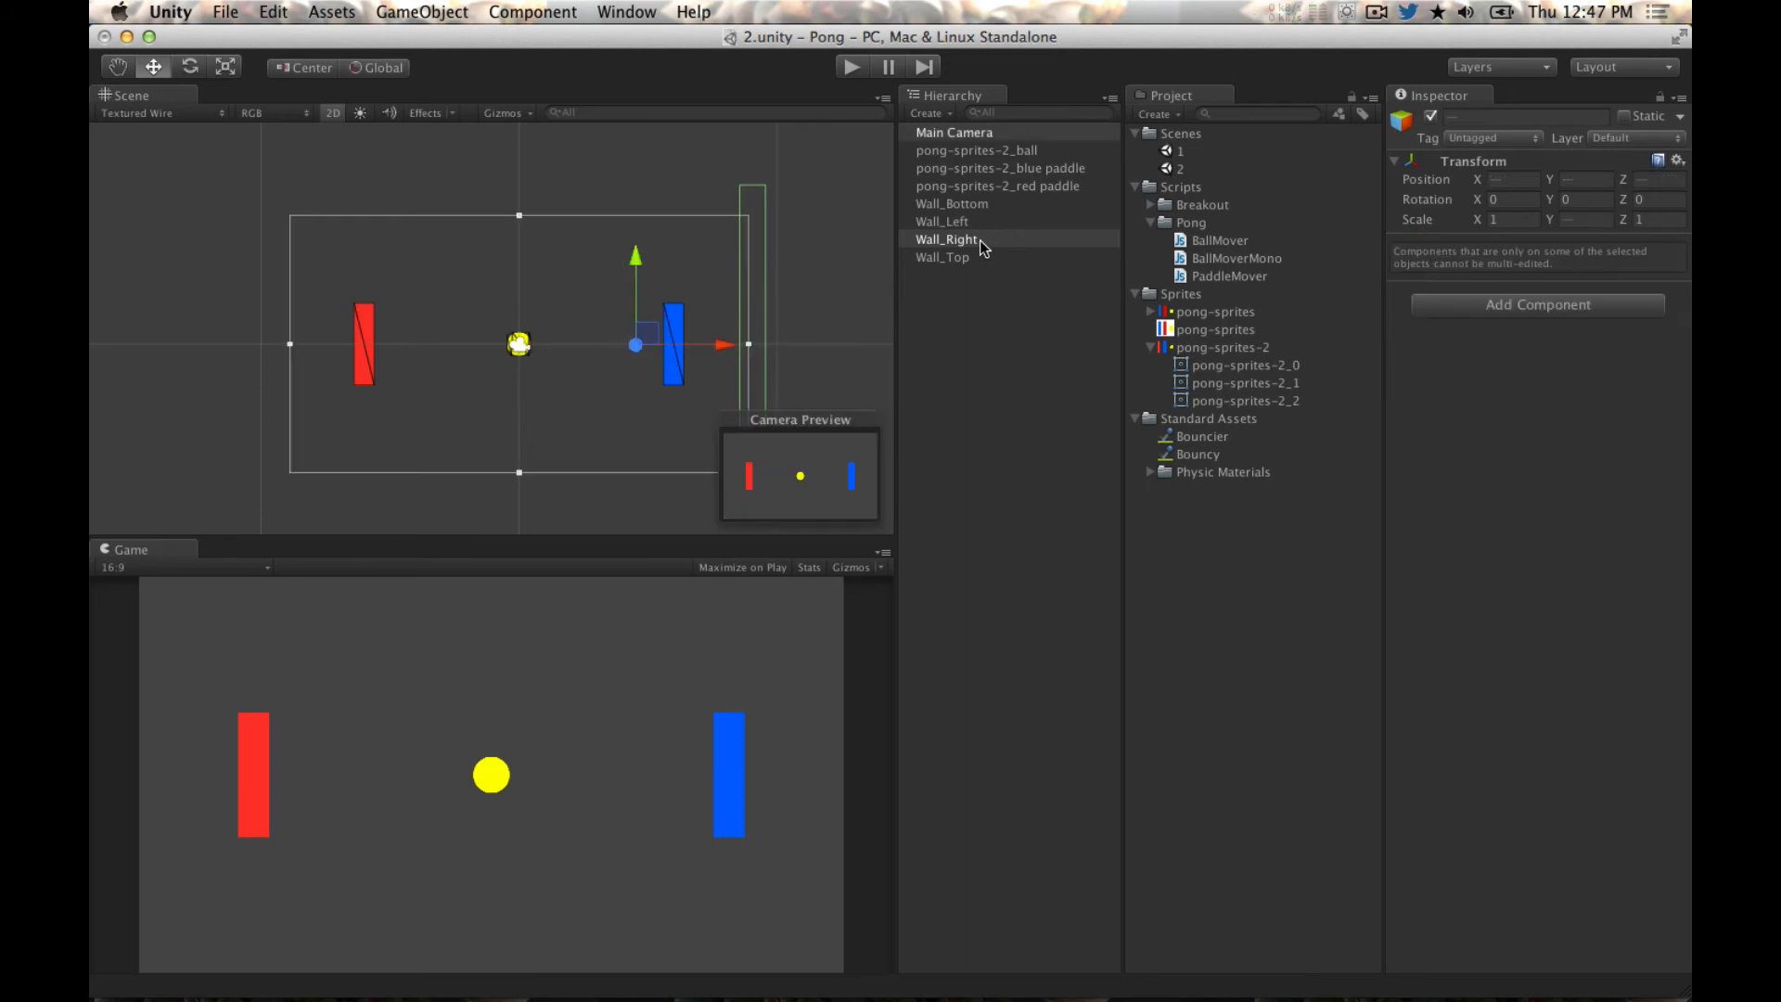
left_click(765, 269)
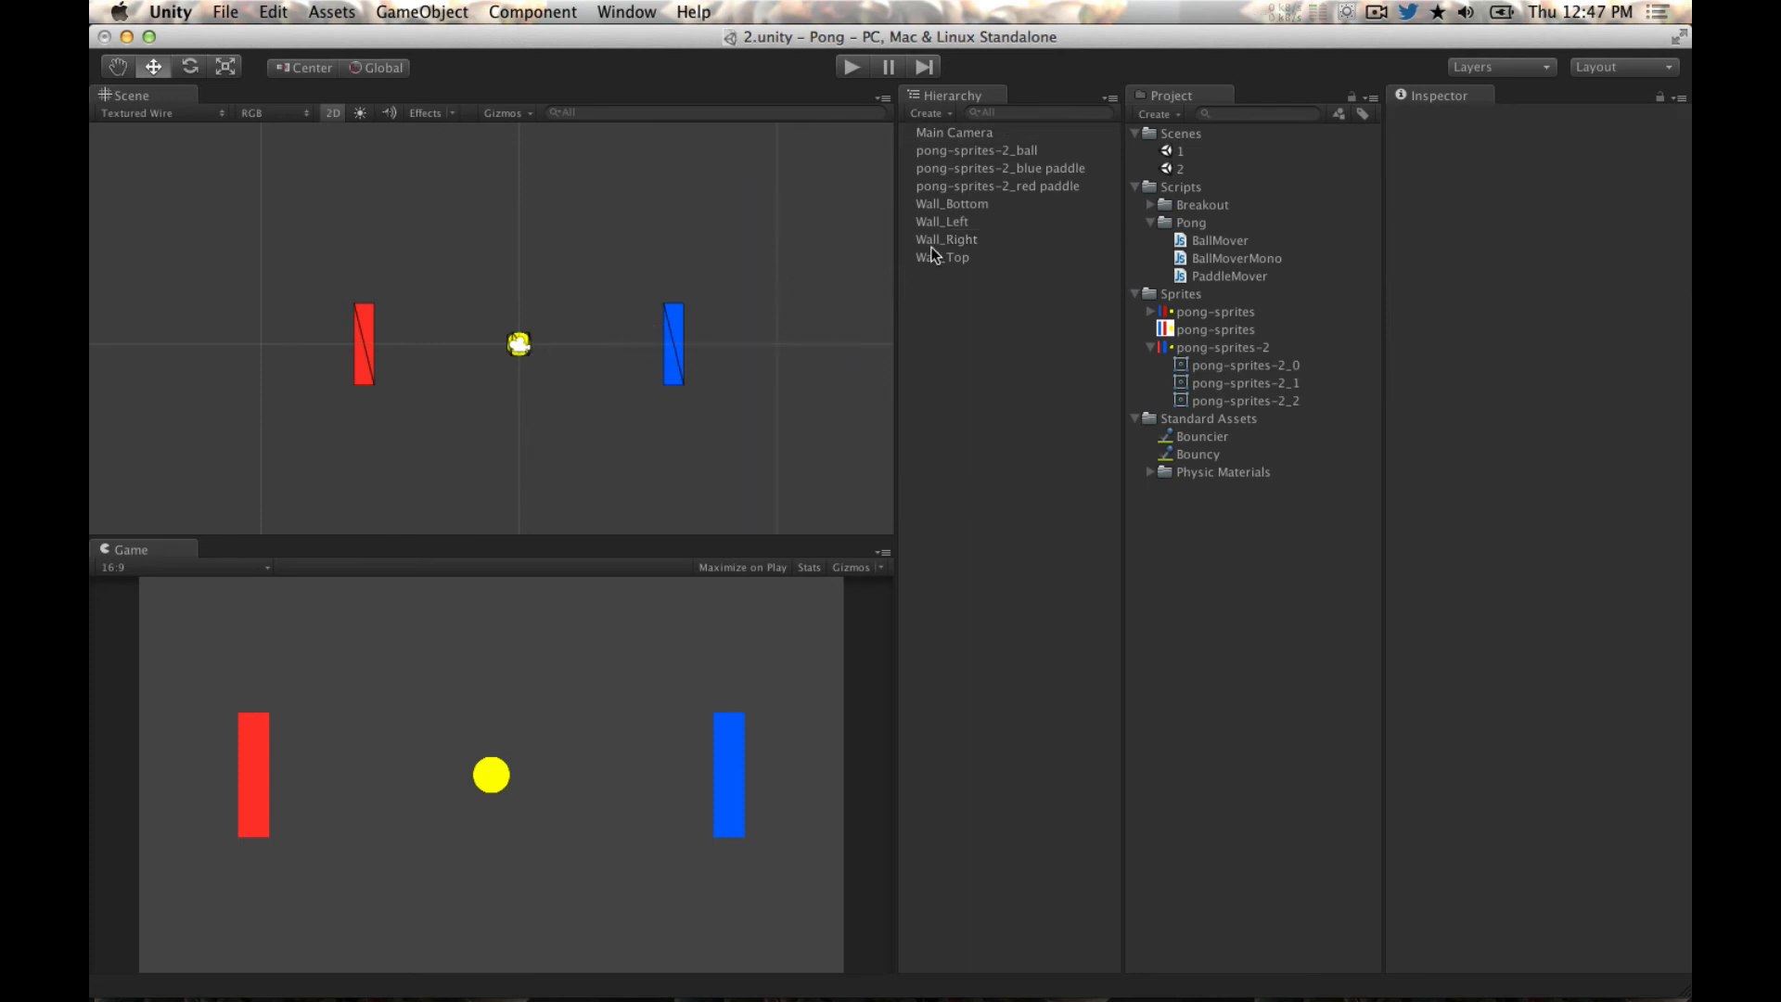
left_click(937, 240)
left_click_drag(836, 347, 839, 346)
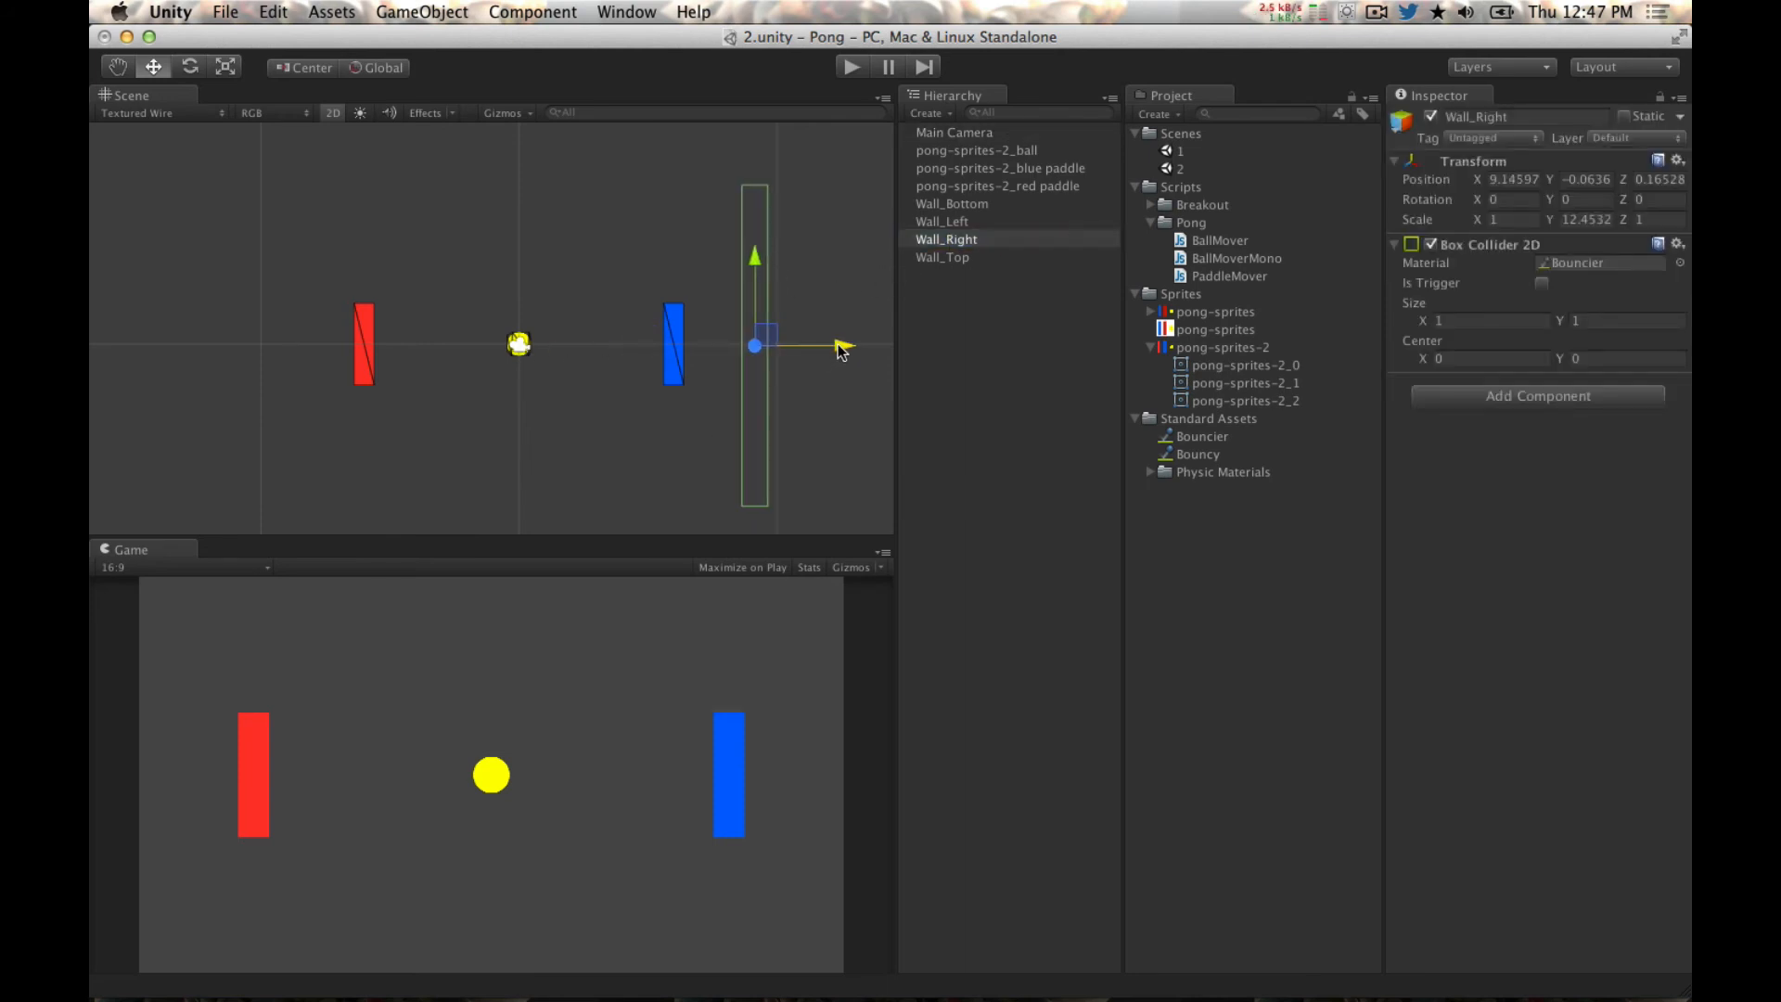
Step: Move Wall_Left inward to about X -9.75 and compare its position with the left edge of the camera frame
left_click(981, 222)
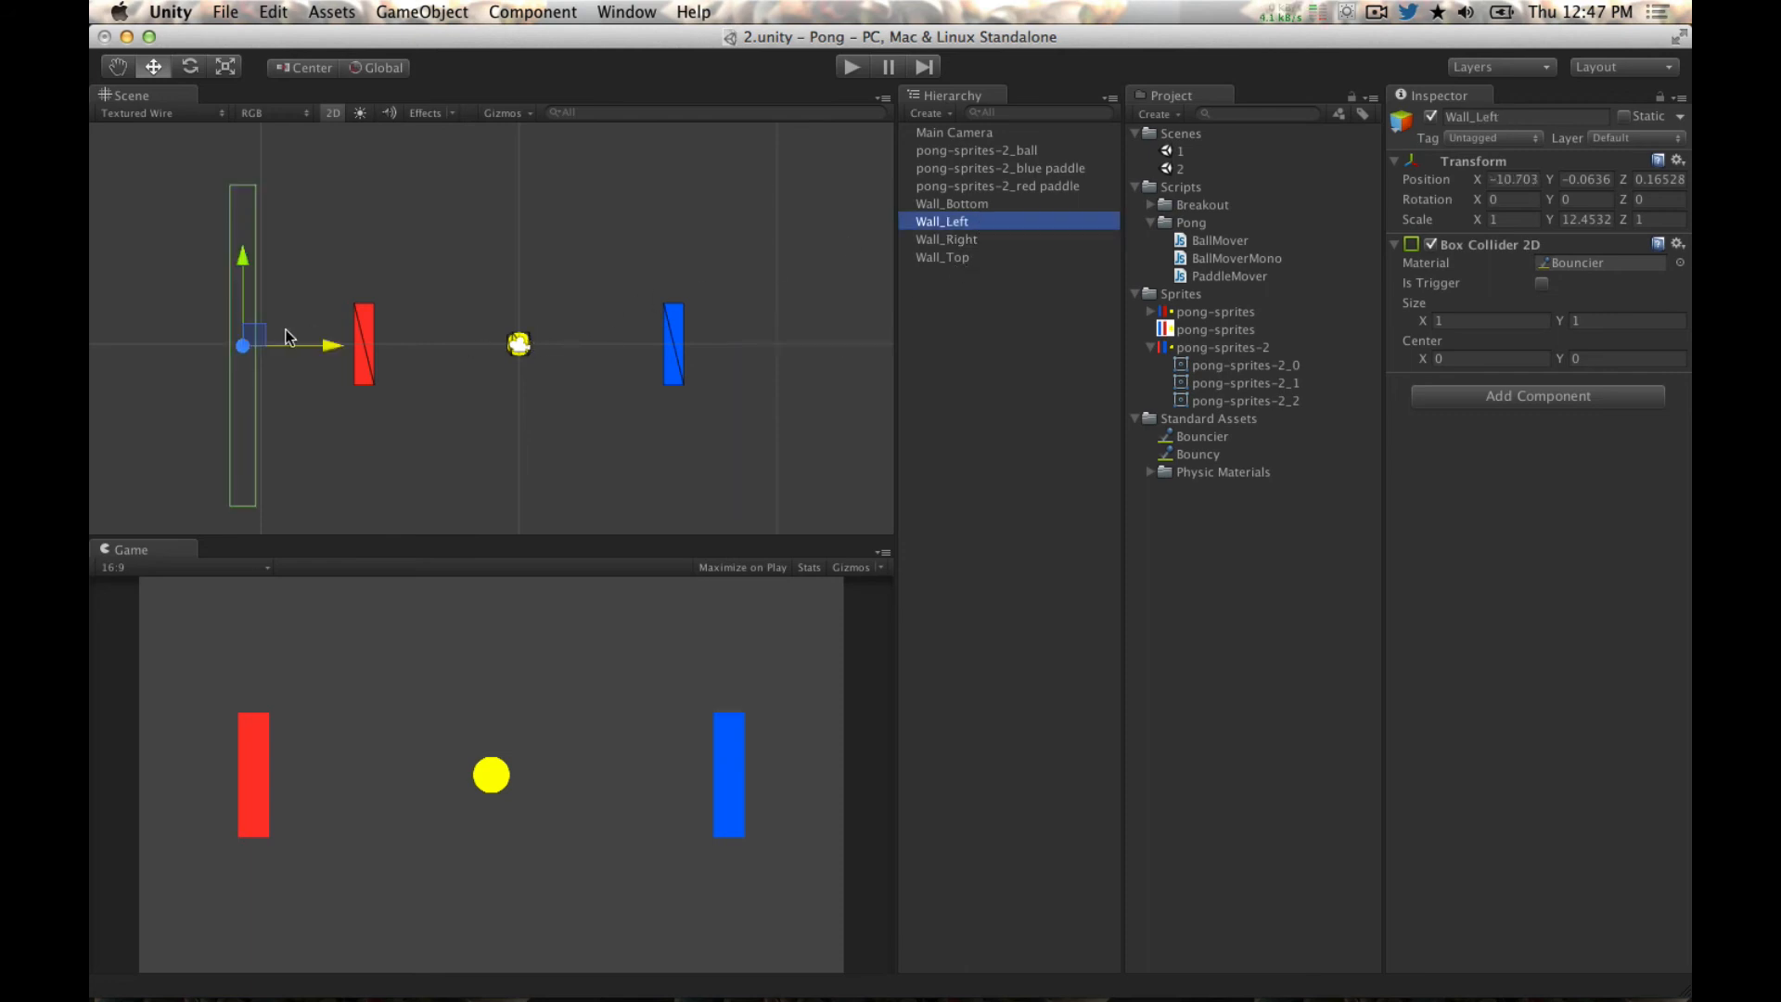
left_click_drag(335, 350, 361, 351)
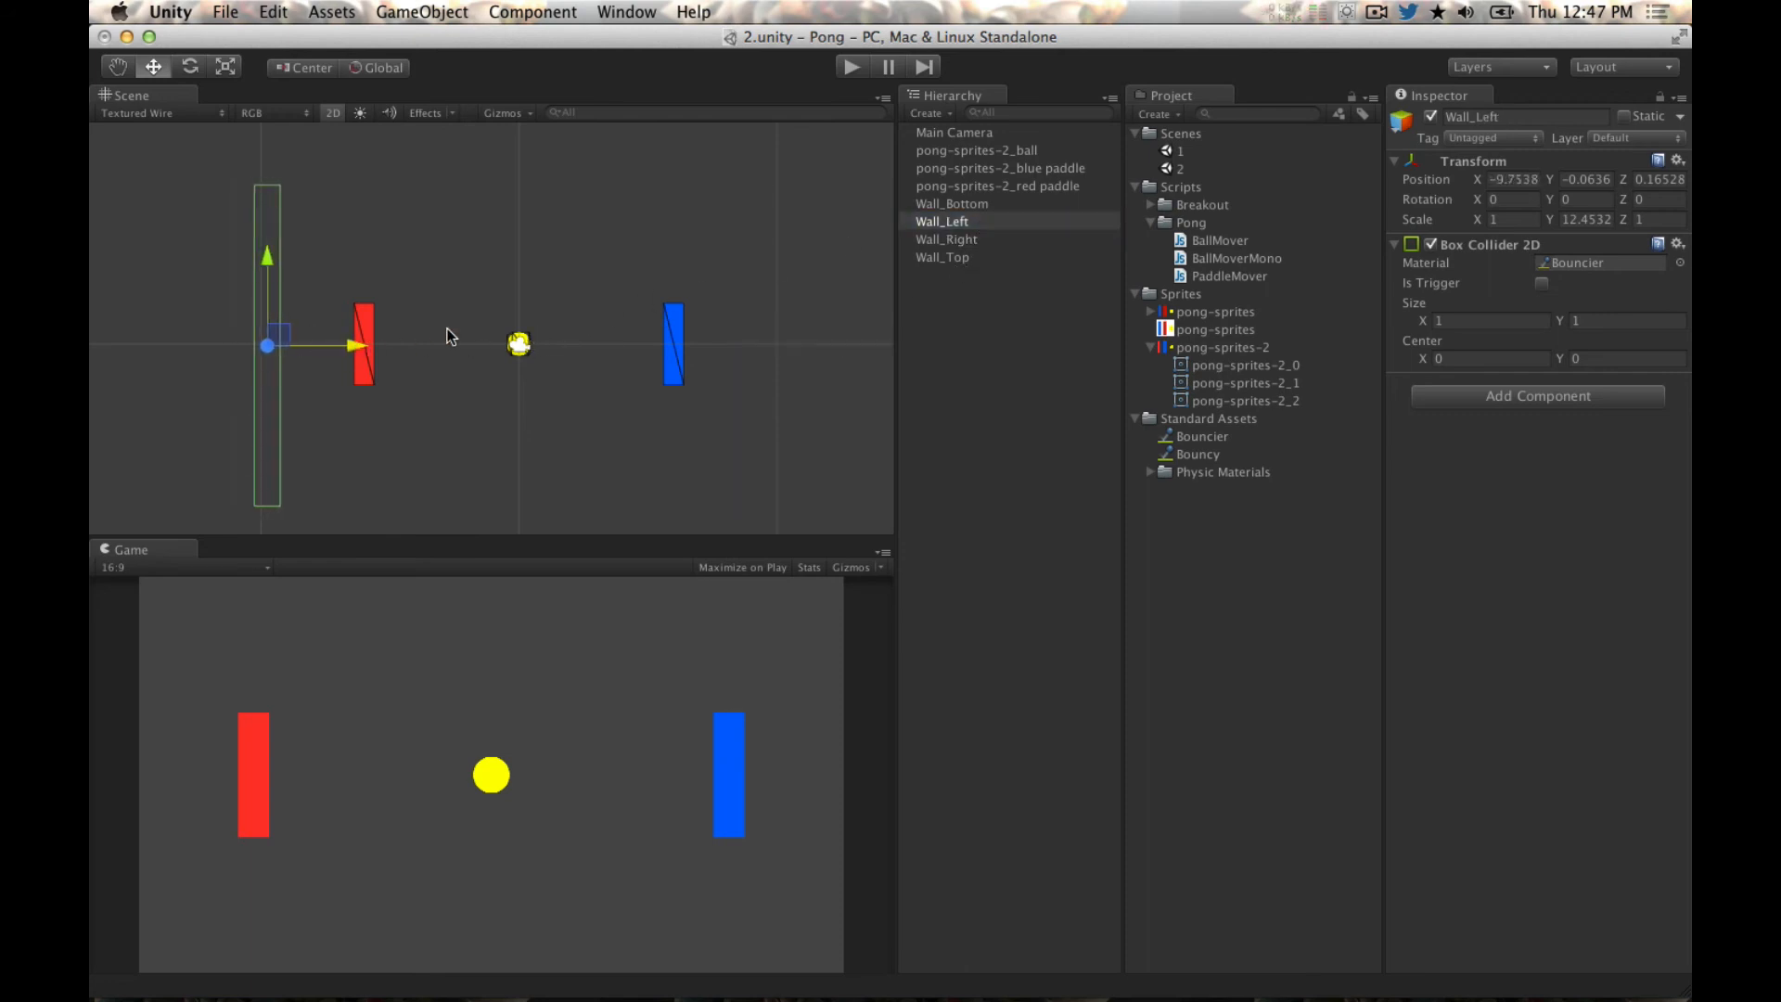
left_click(515, 345, "shift")
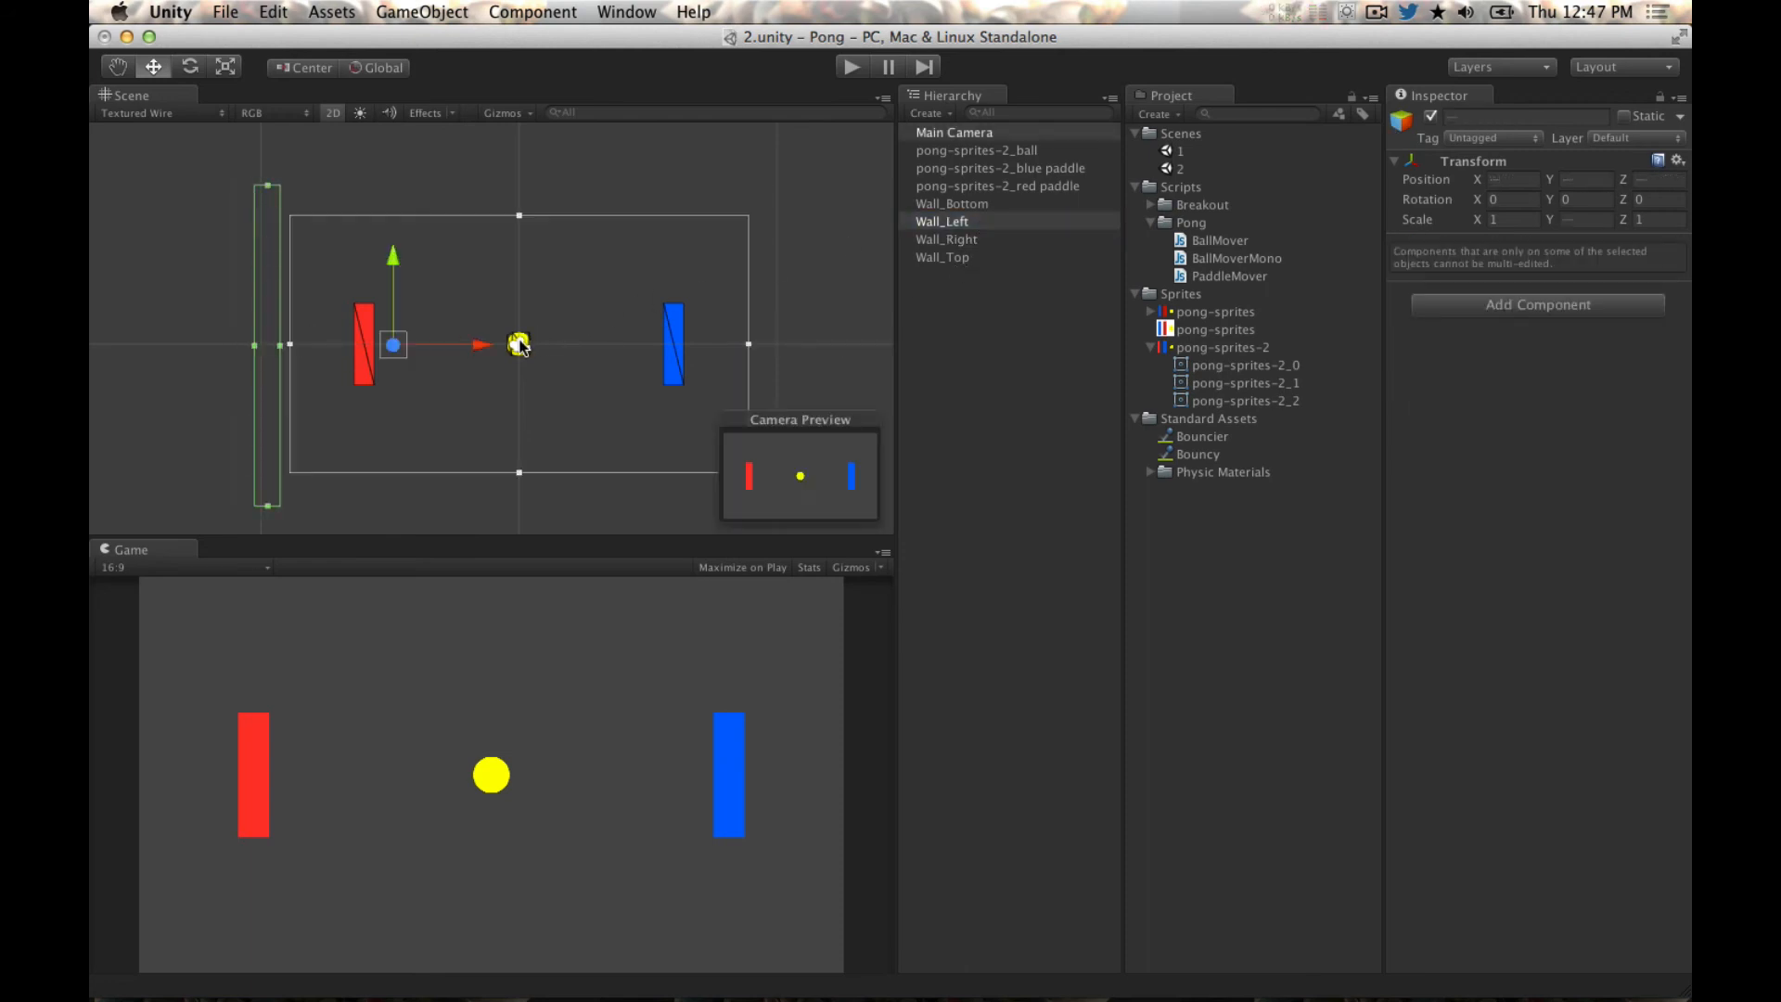
left_click(284, 366)
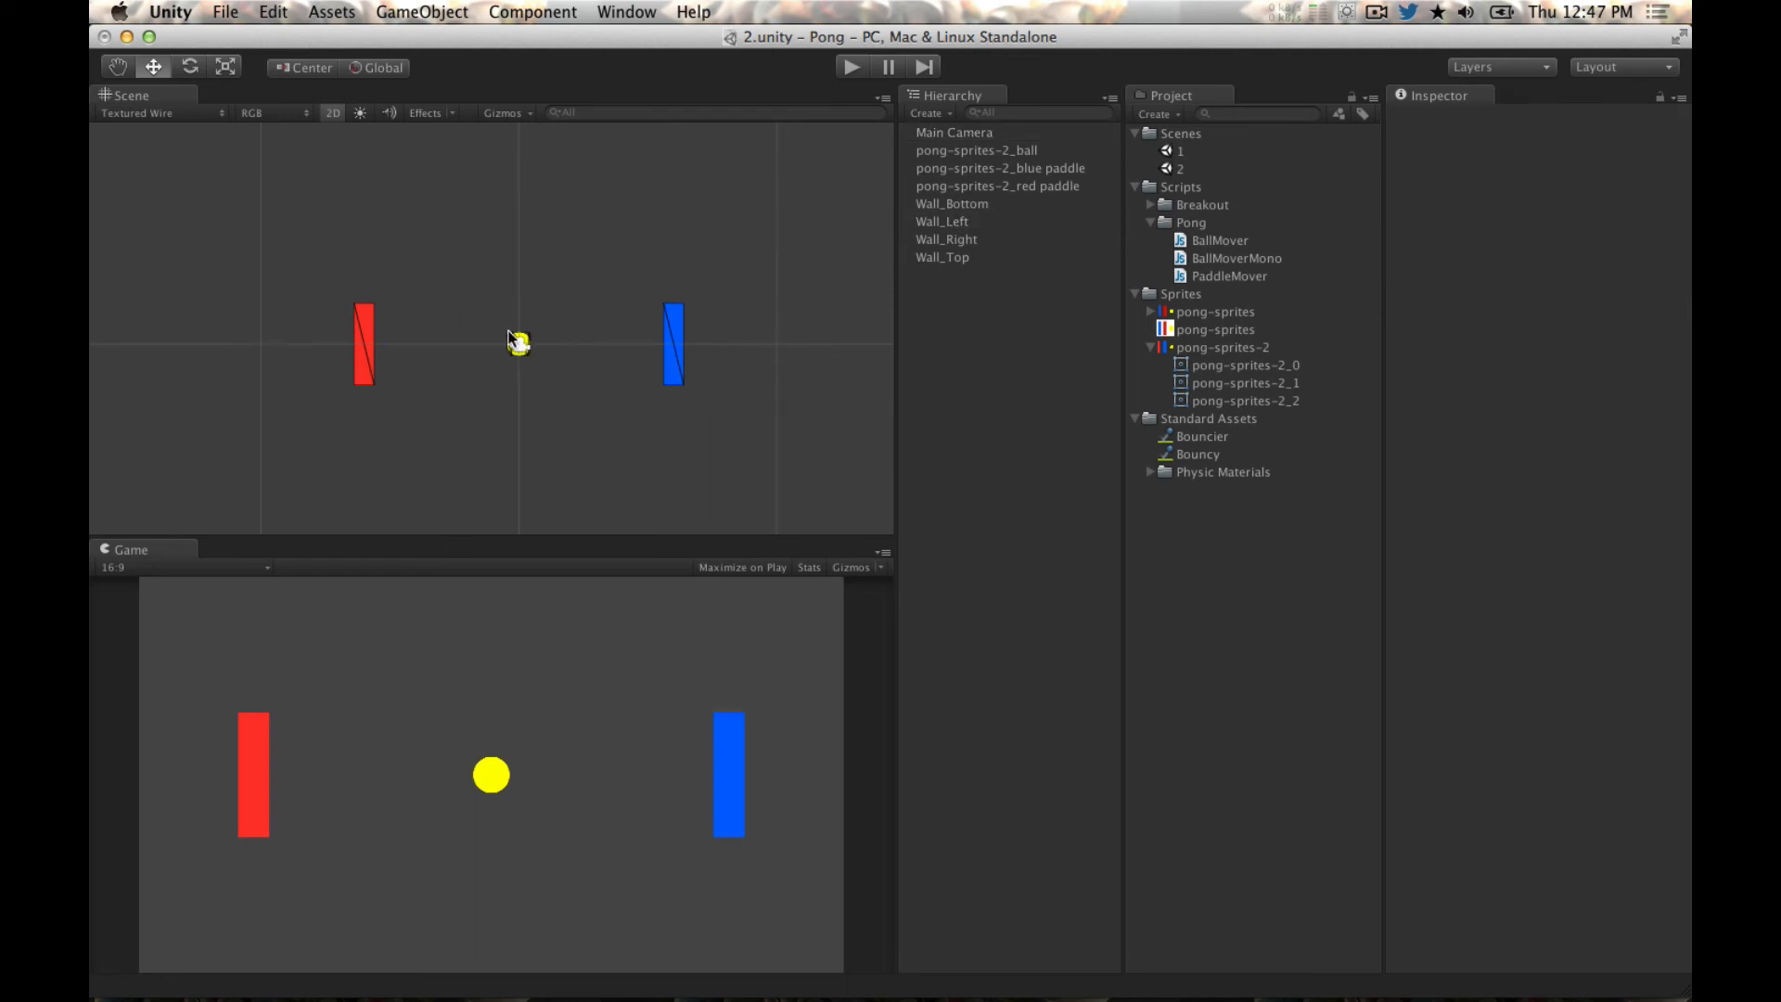
left_click(358, 113)
left_click(509, 113)
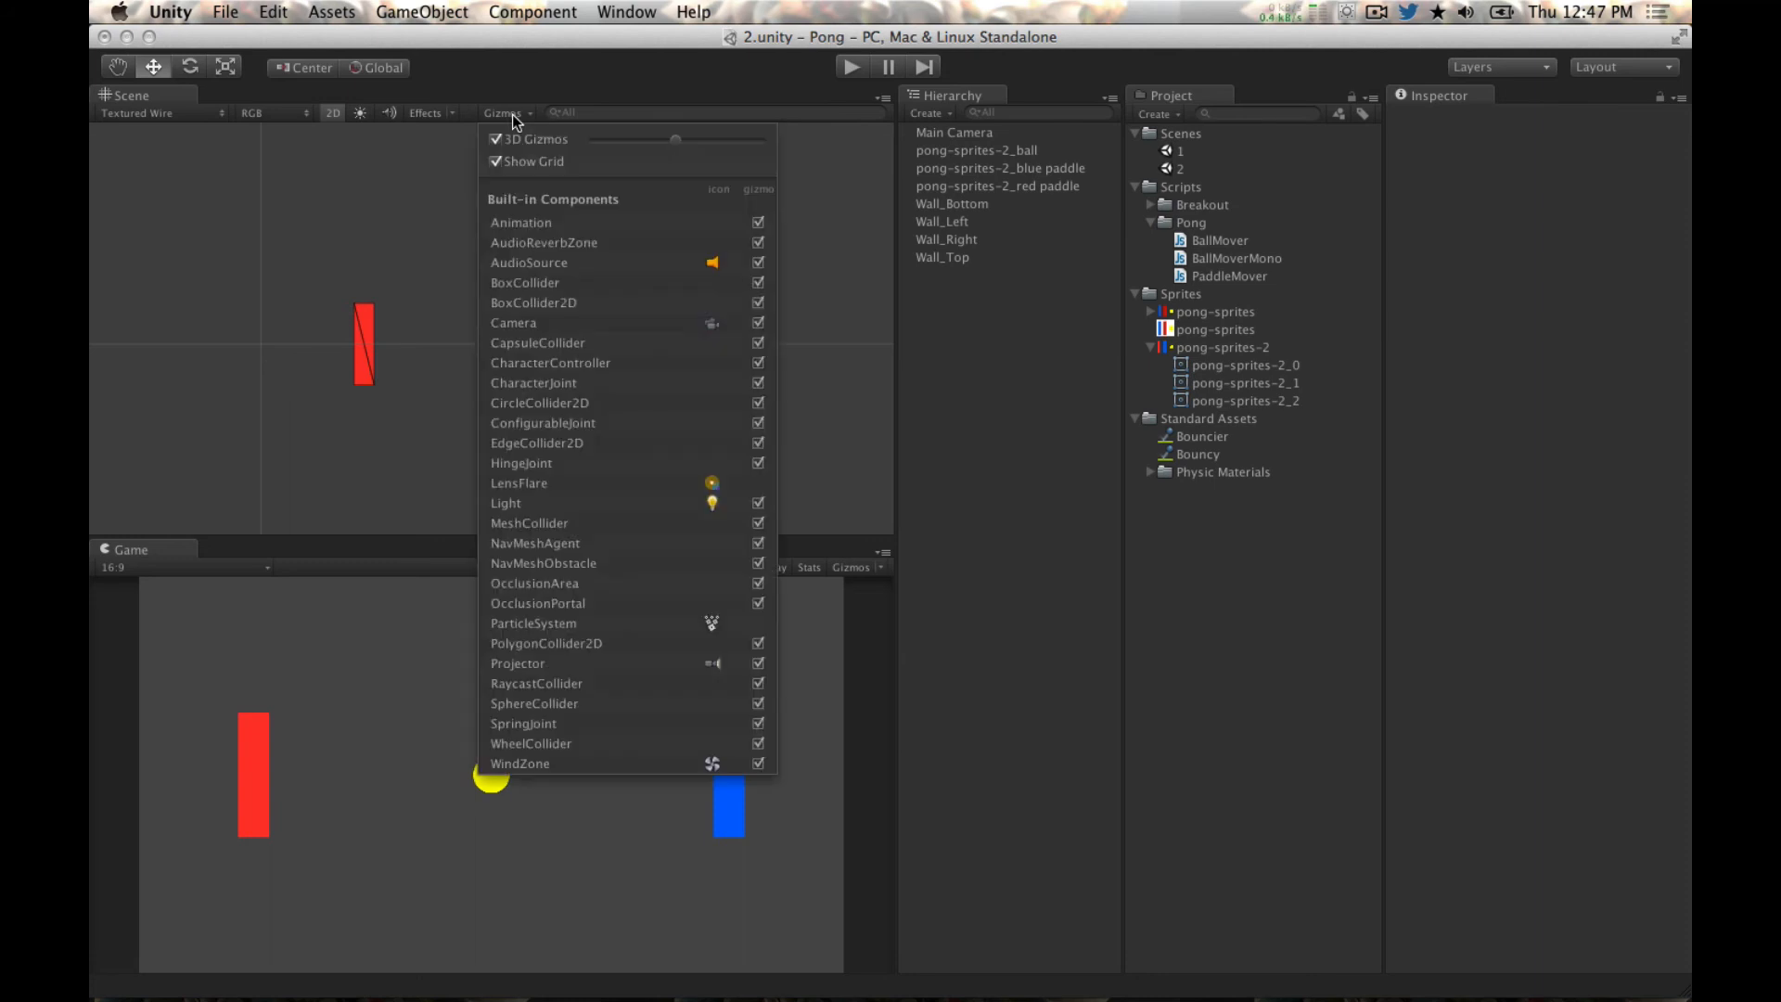
left_click(432, 115)
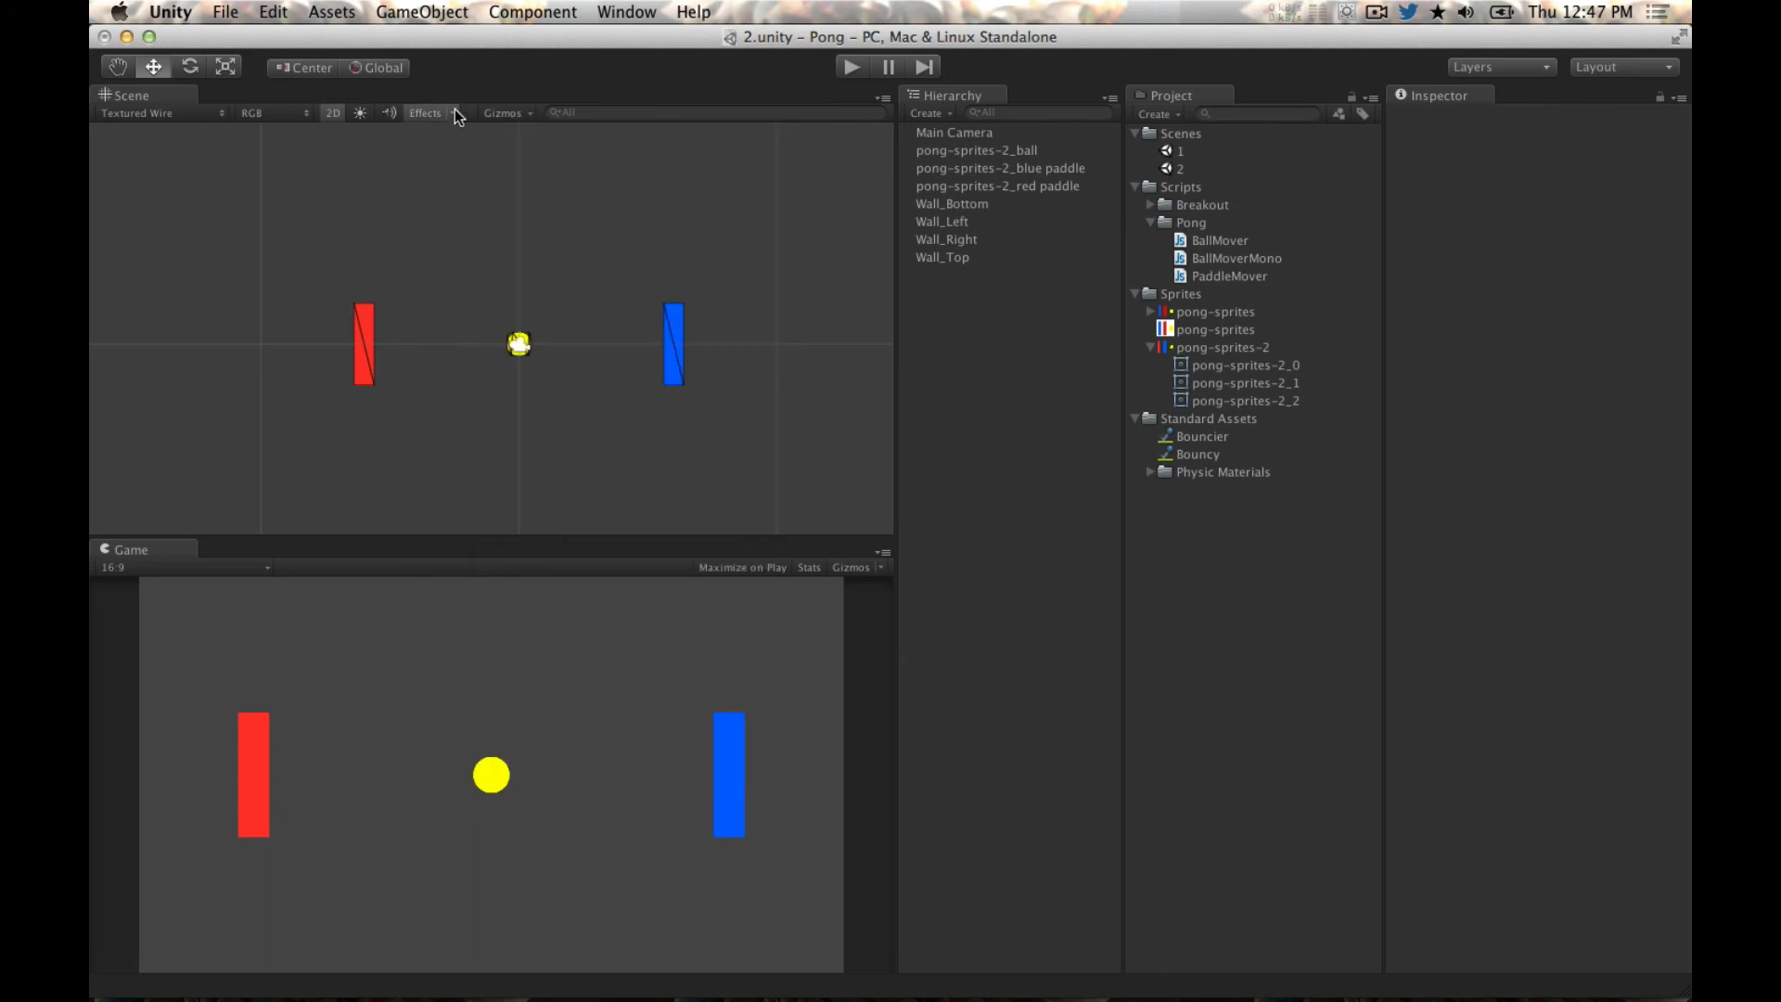
left_click(454, 108)
left_click(437, 109)
left_click(155, 113)
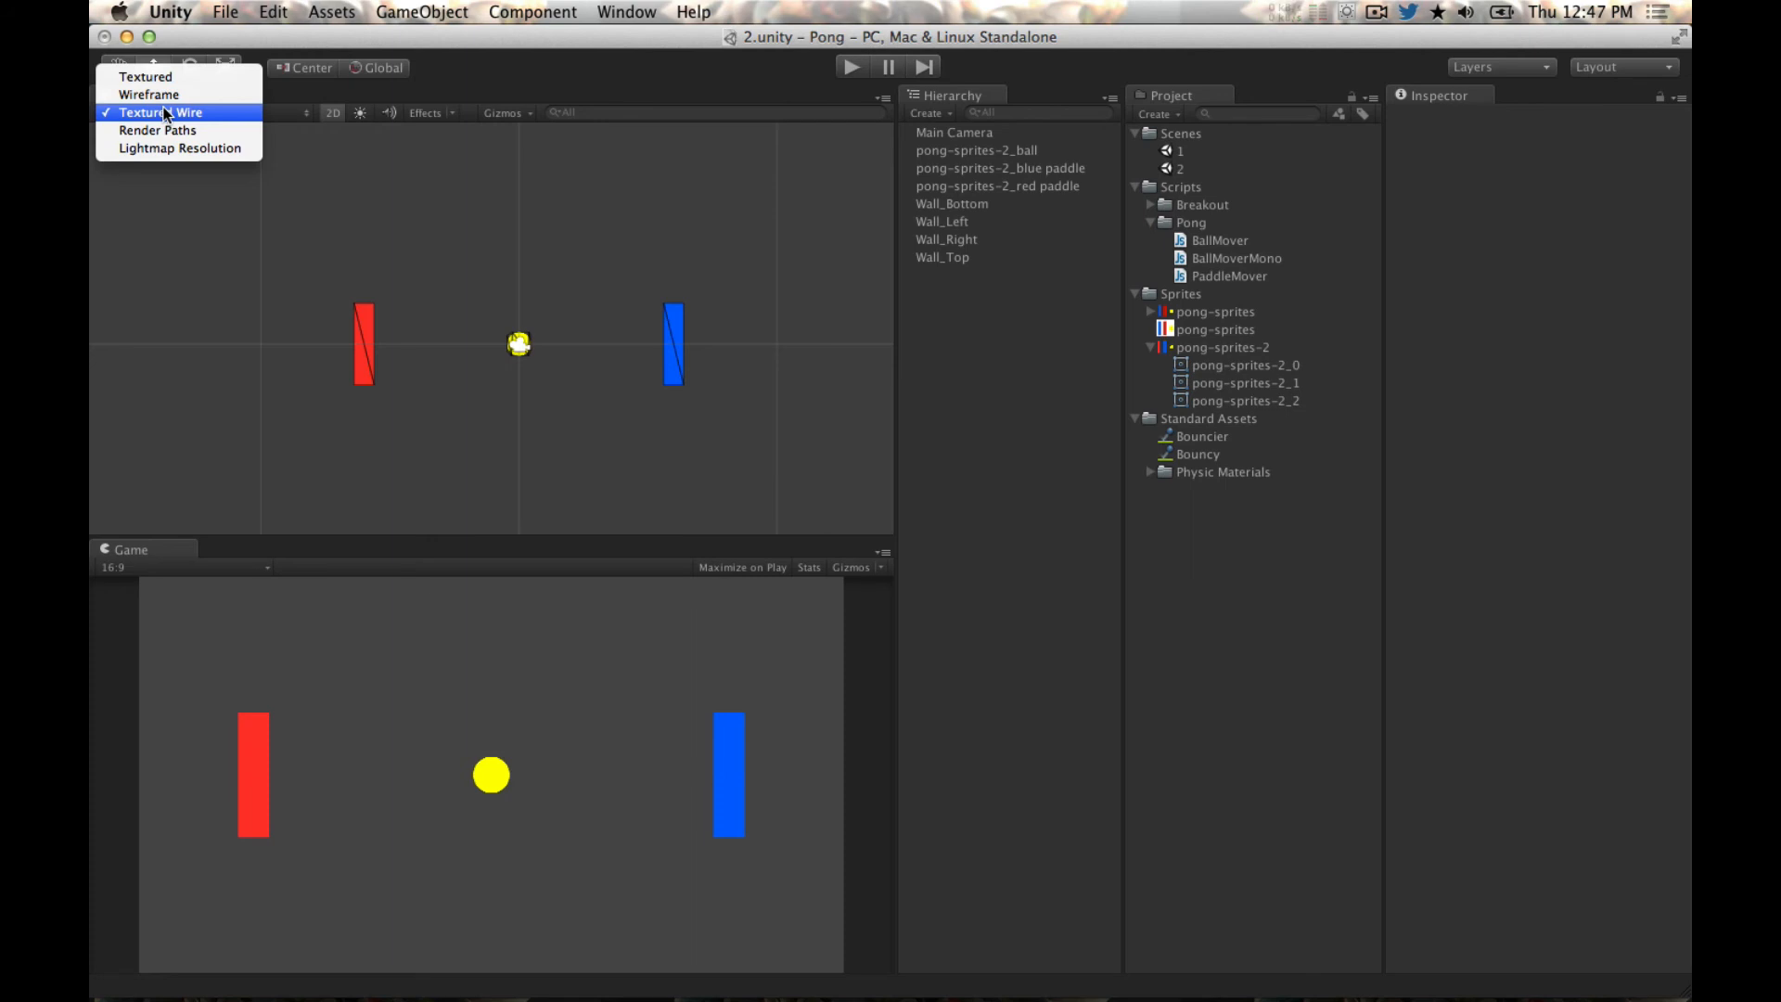
left_click(260, 112)
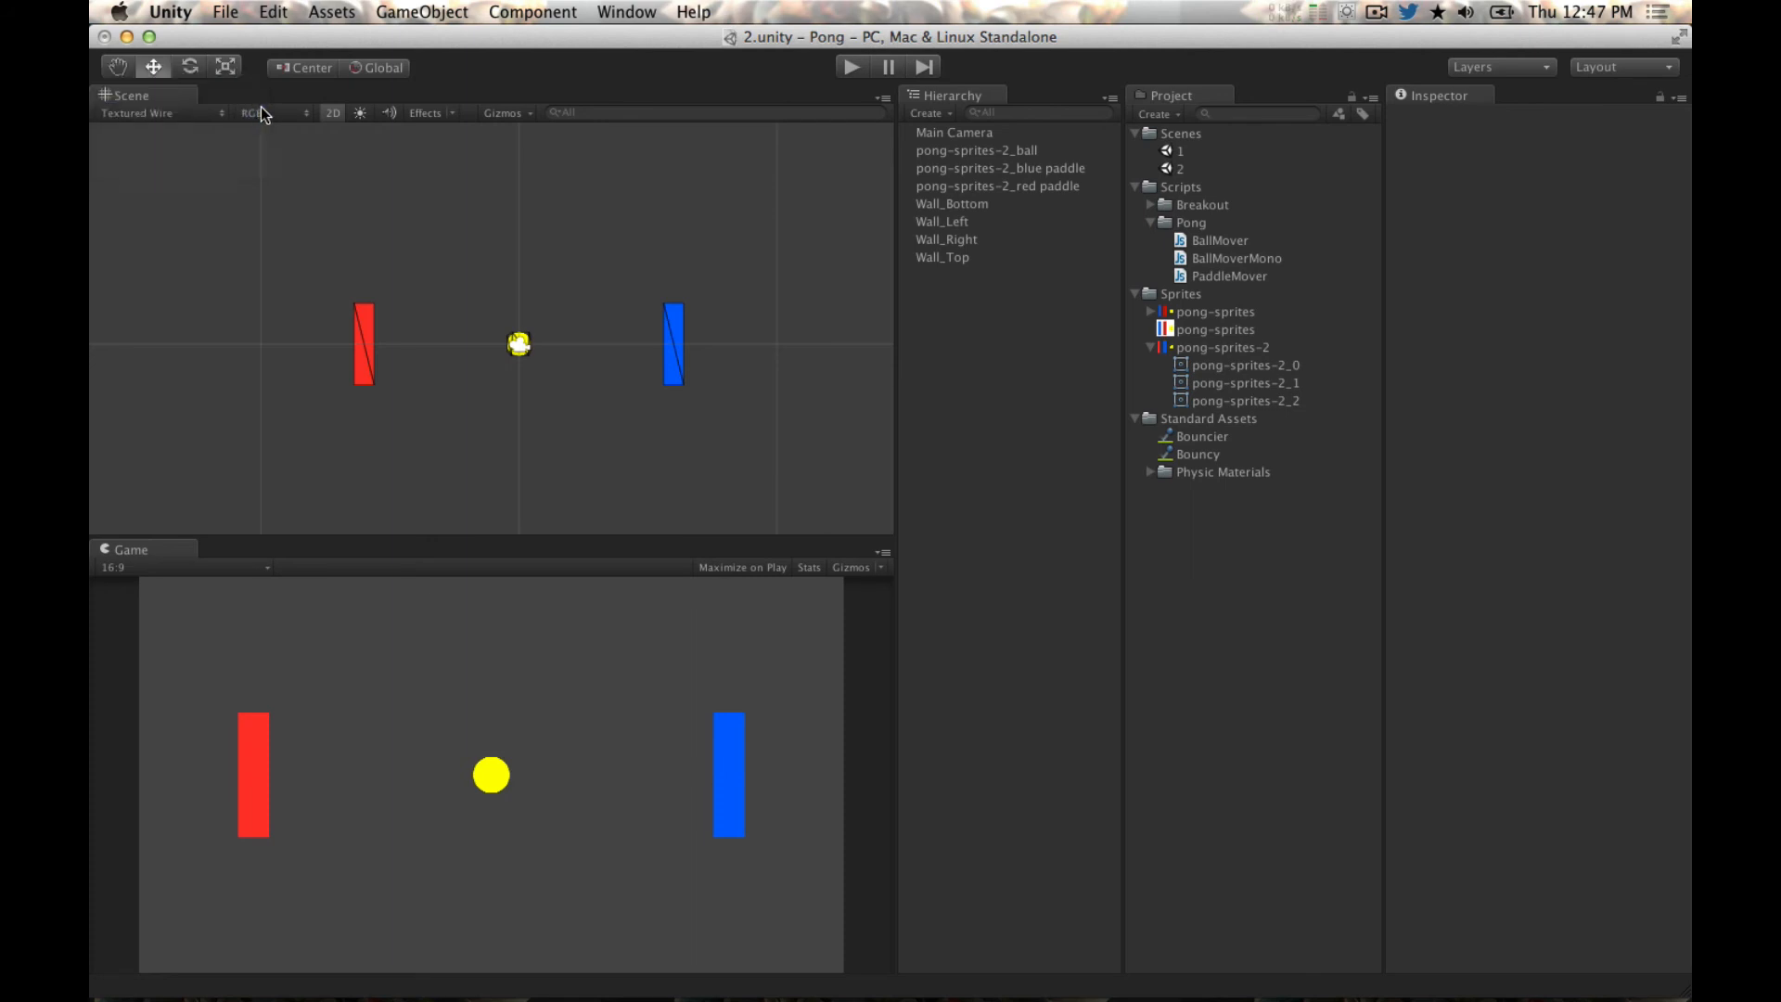
left_click(452, 113)
left_click(486, 112)
left_click(496, 111)
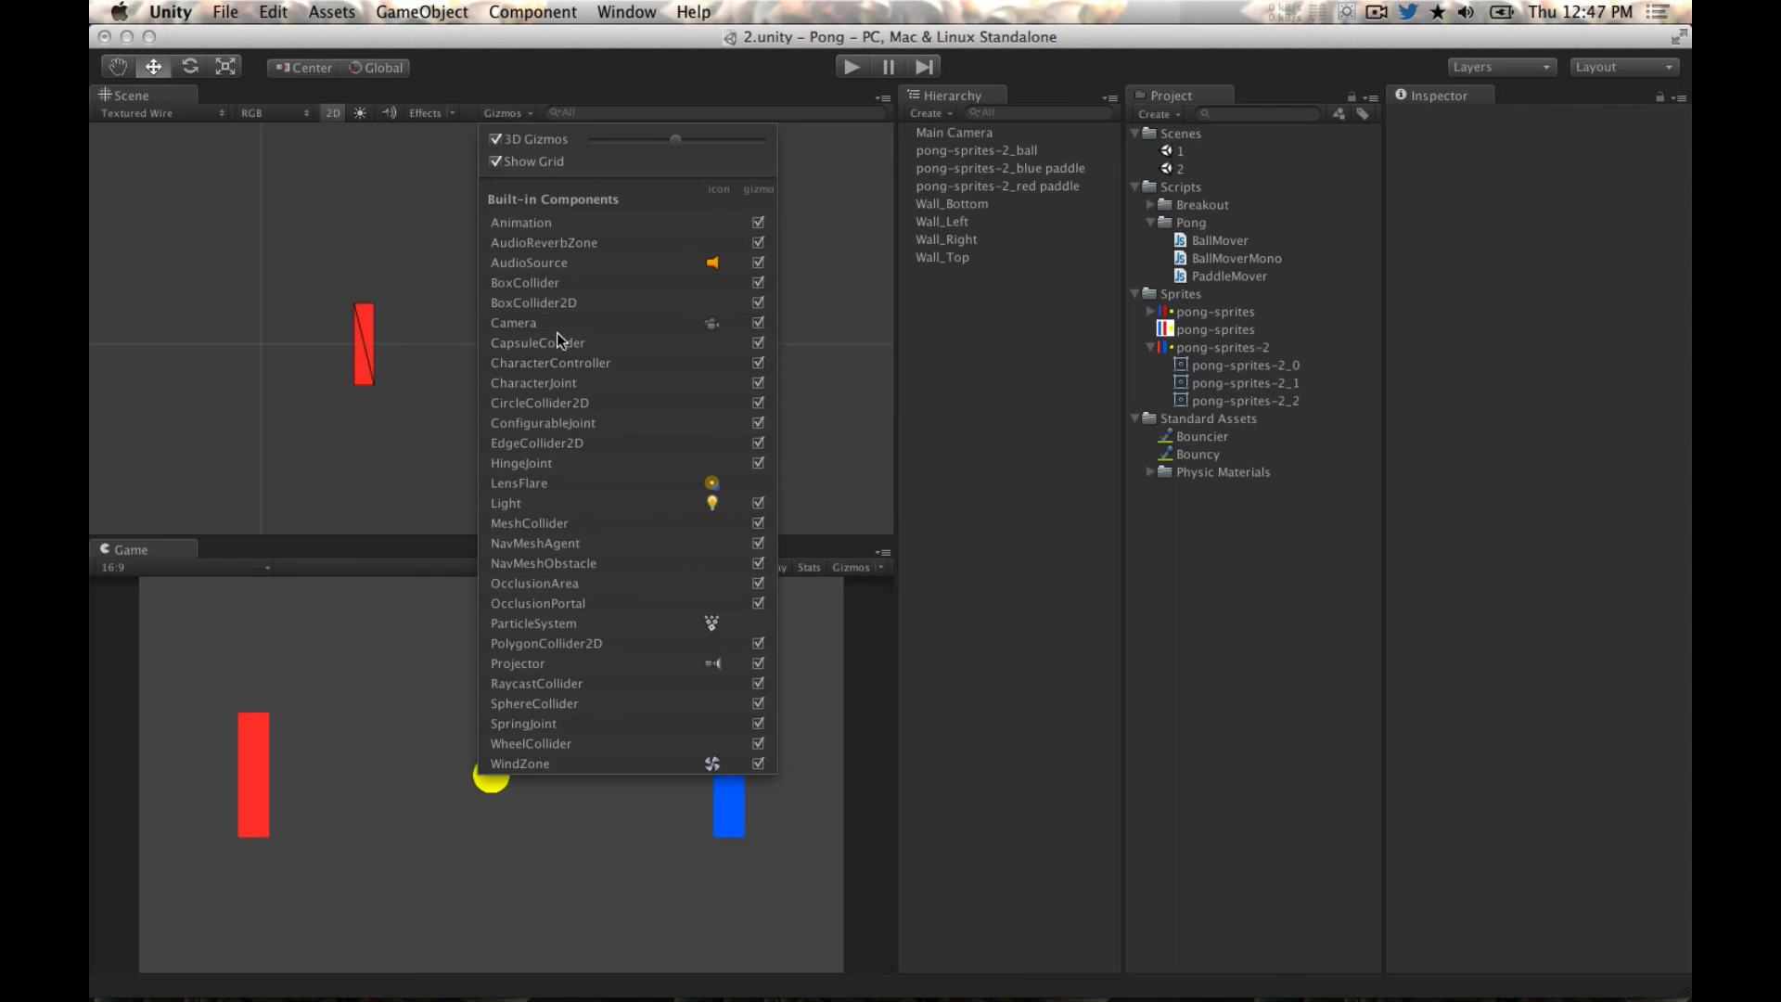
left_click(401, 392)
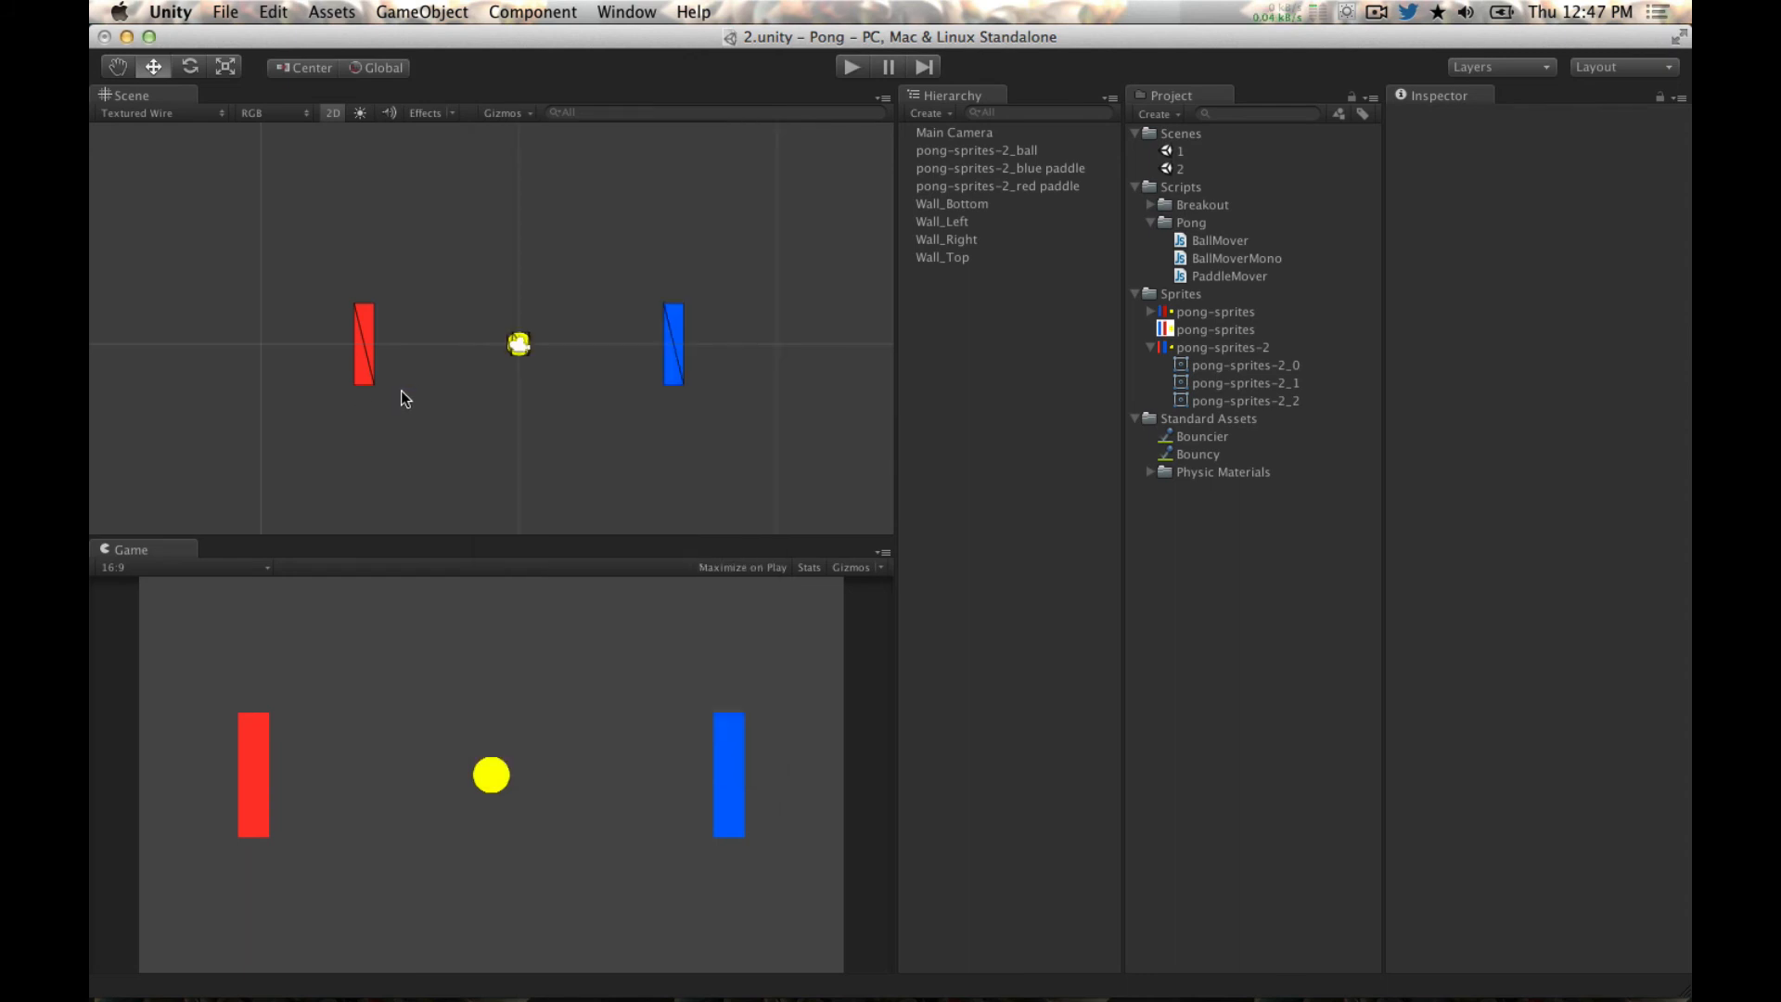
Step: Check the camera frame and the Wall_Right collider, and briefly play-test the ball's movement
left_click(525, 347)
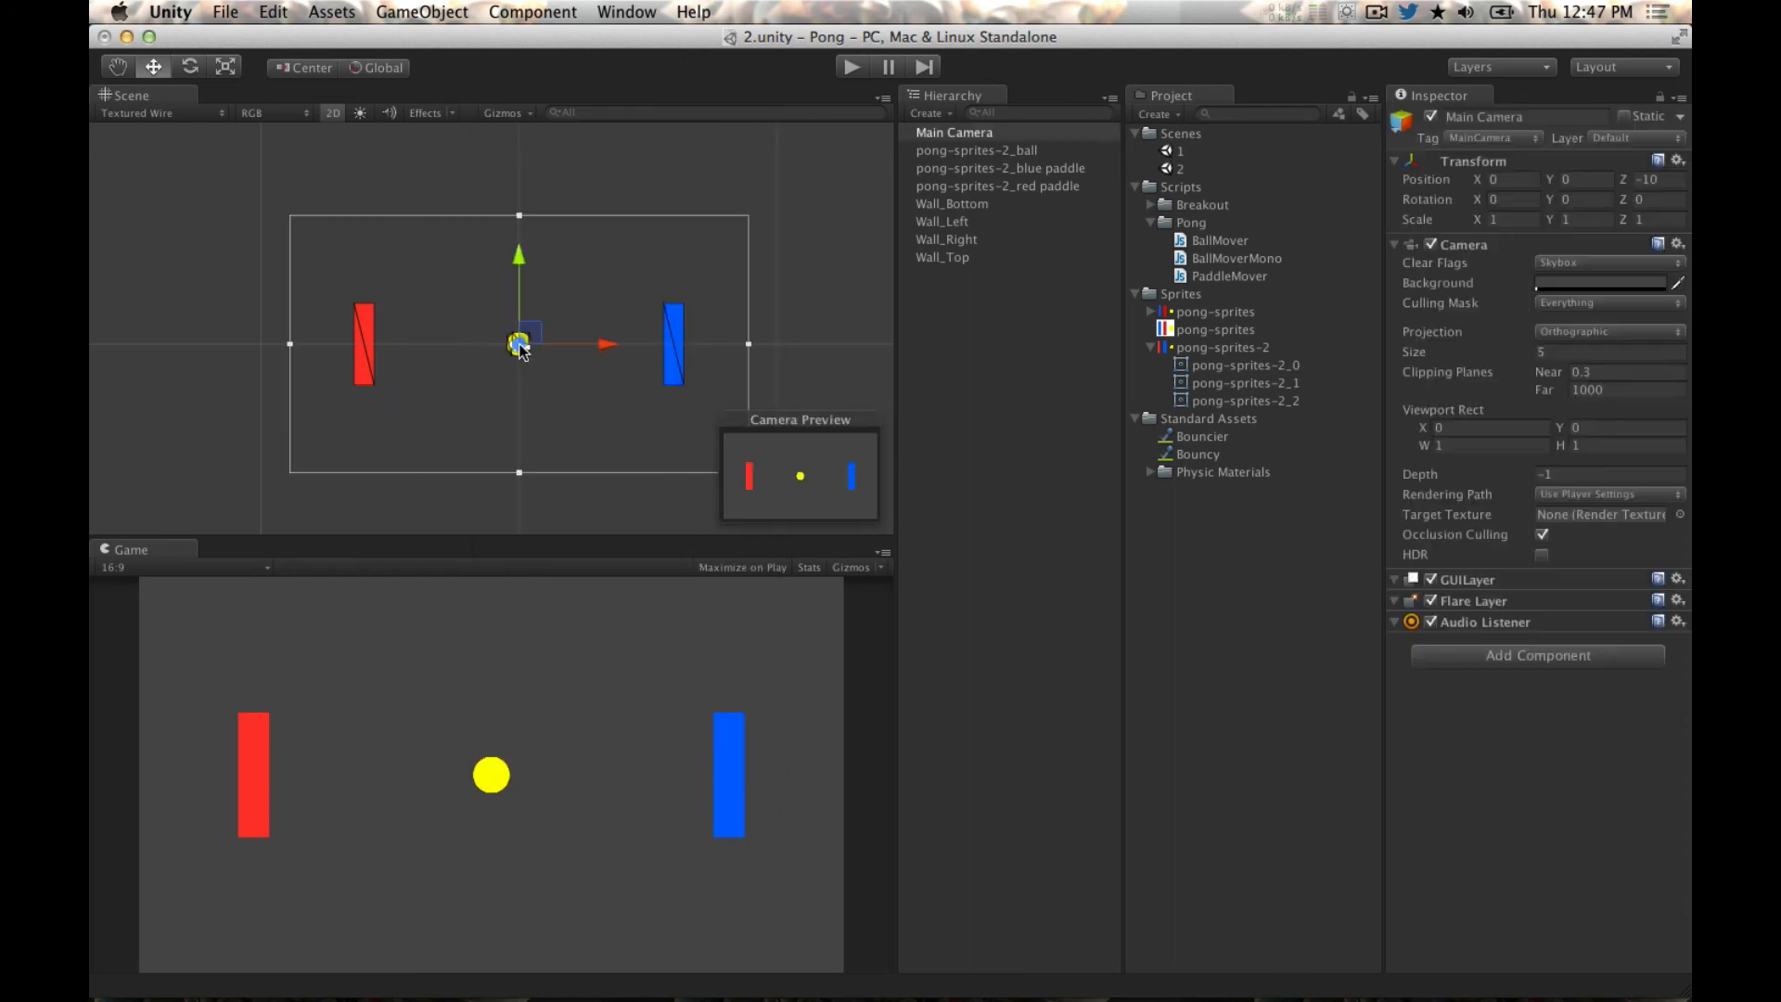
left_click(969, 239)
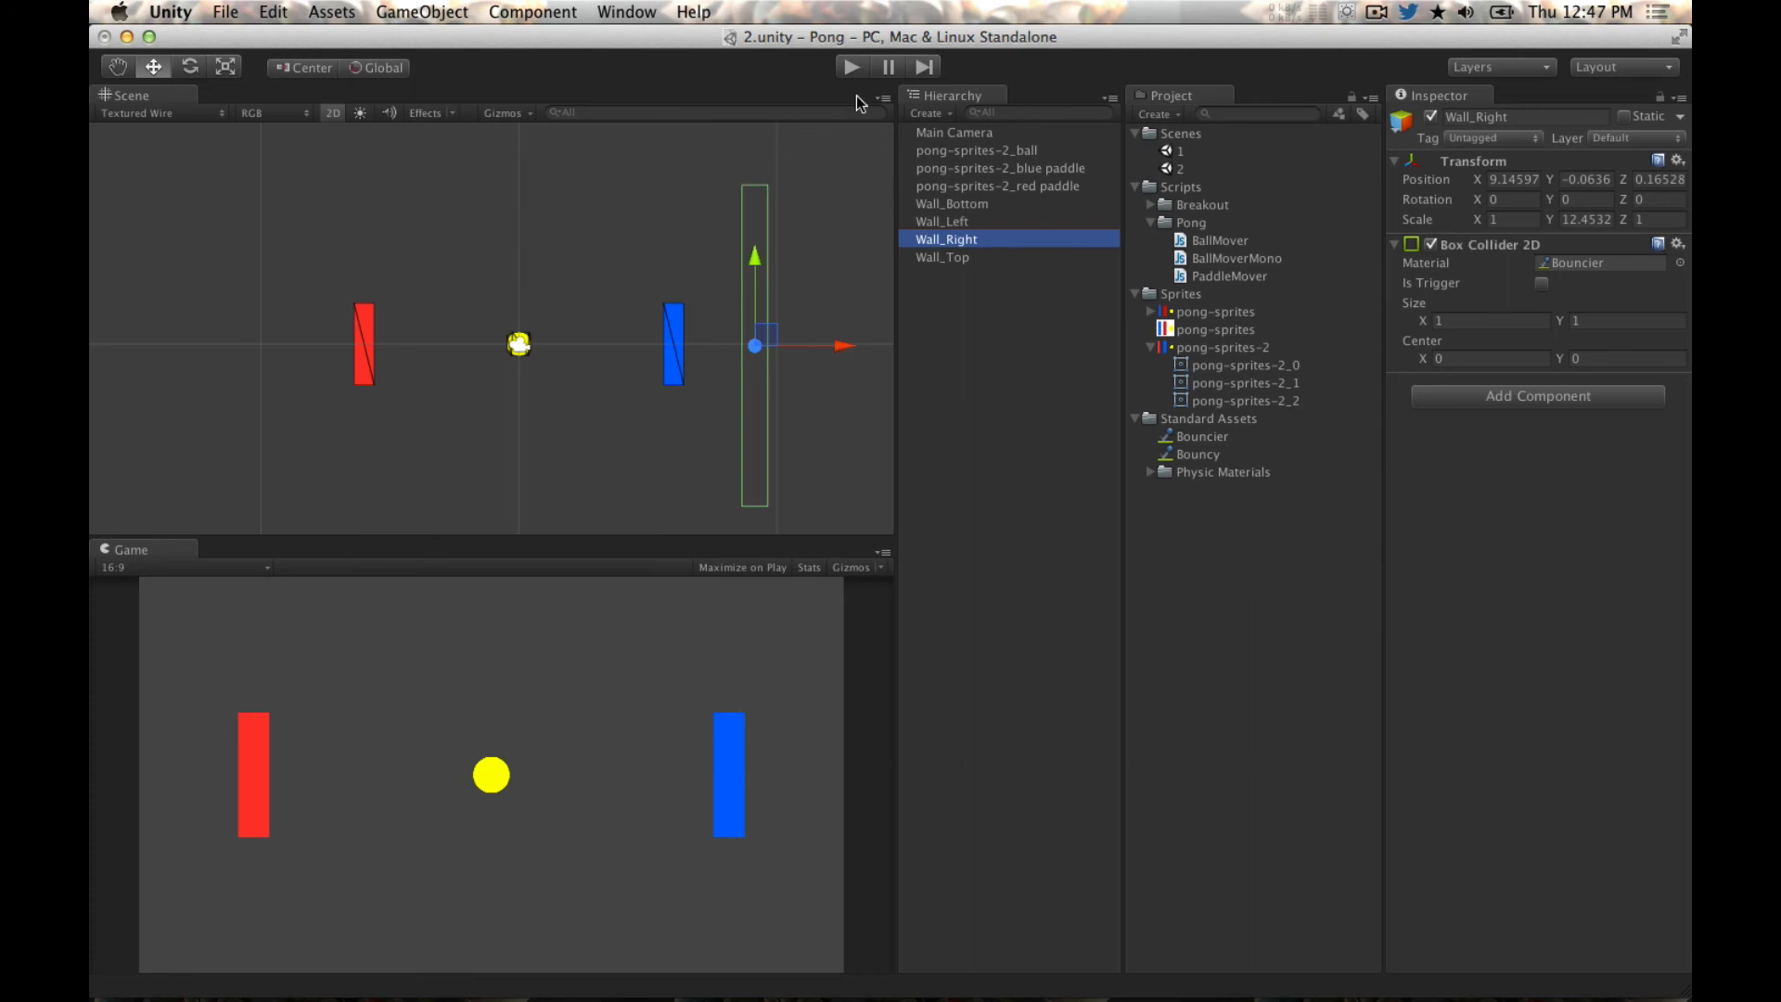
left_click(853, 70)
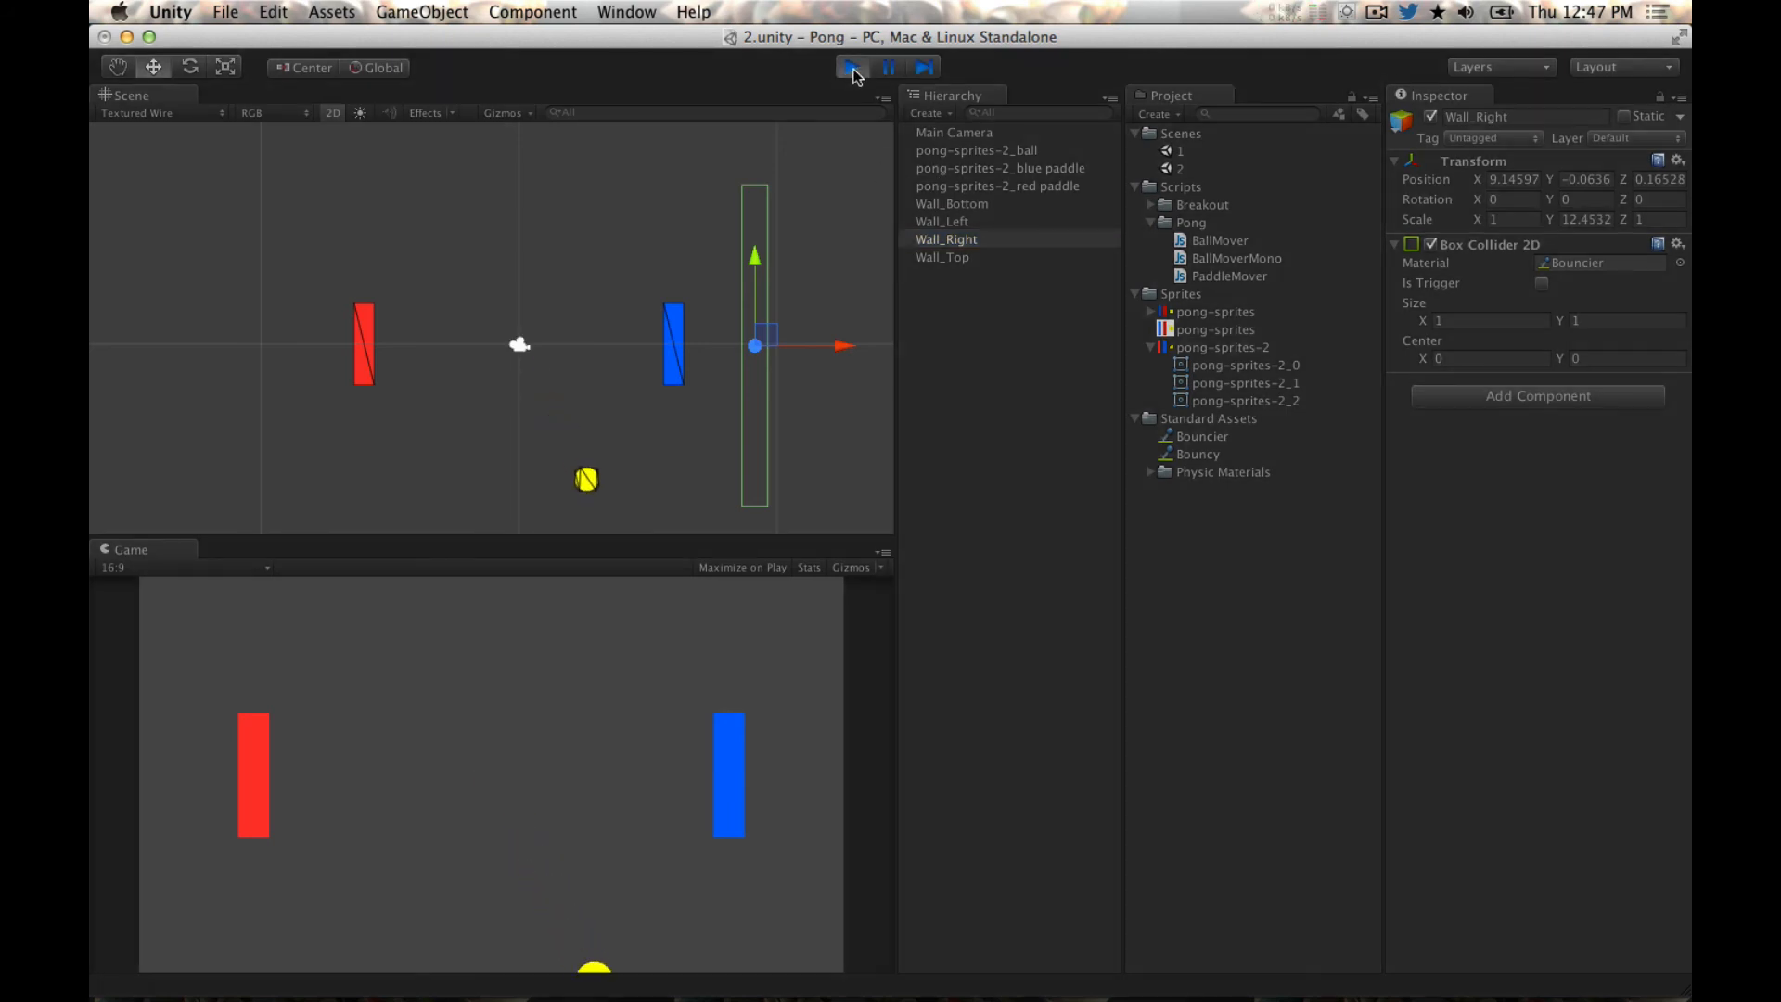
left_click(852, 68)
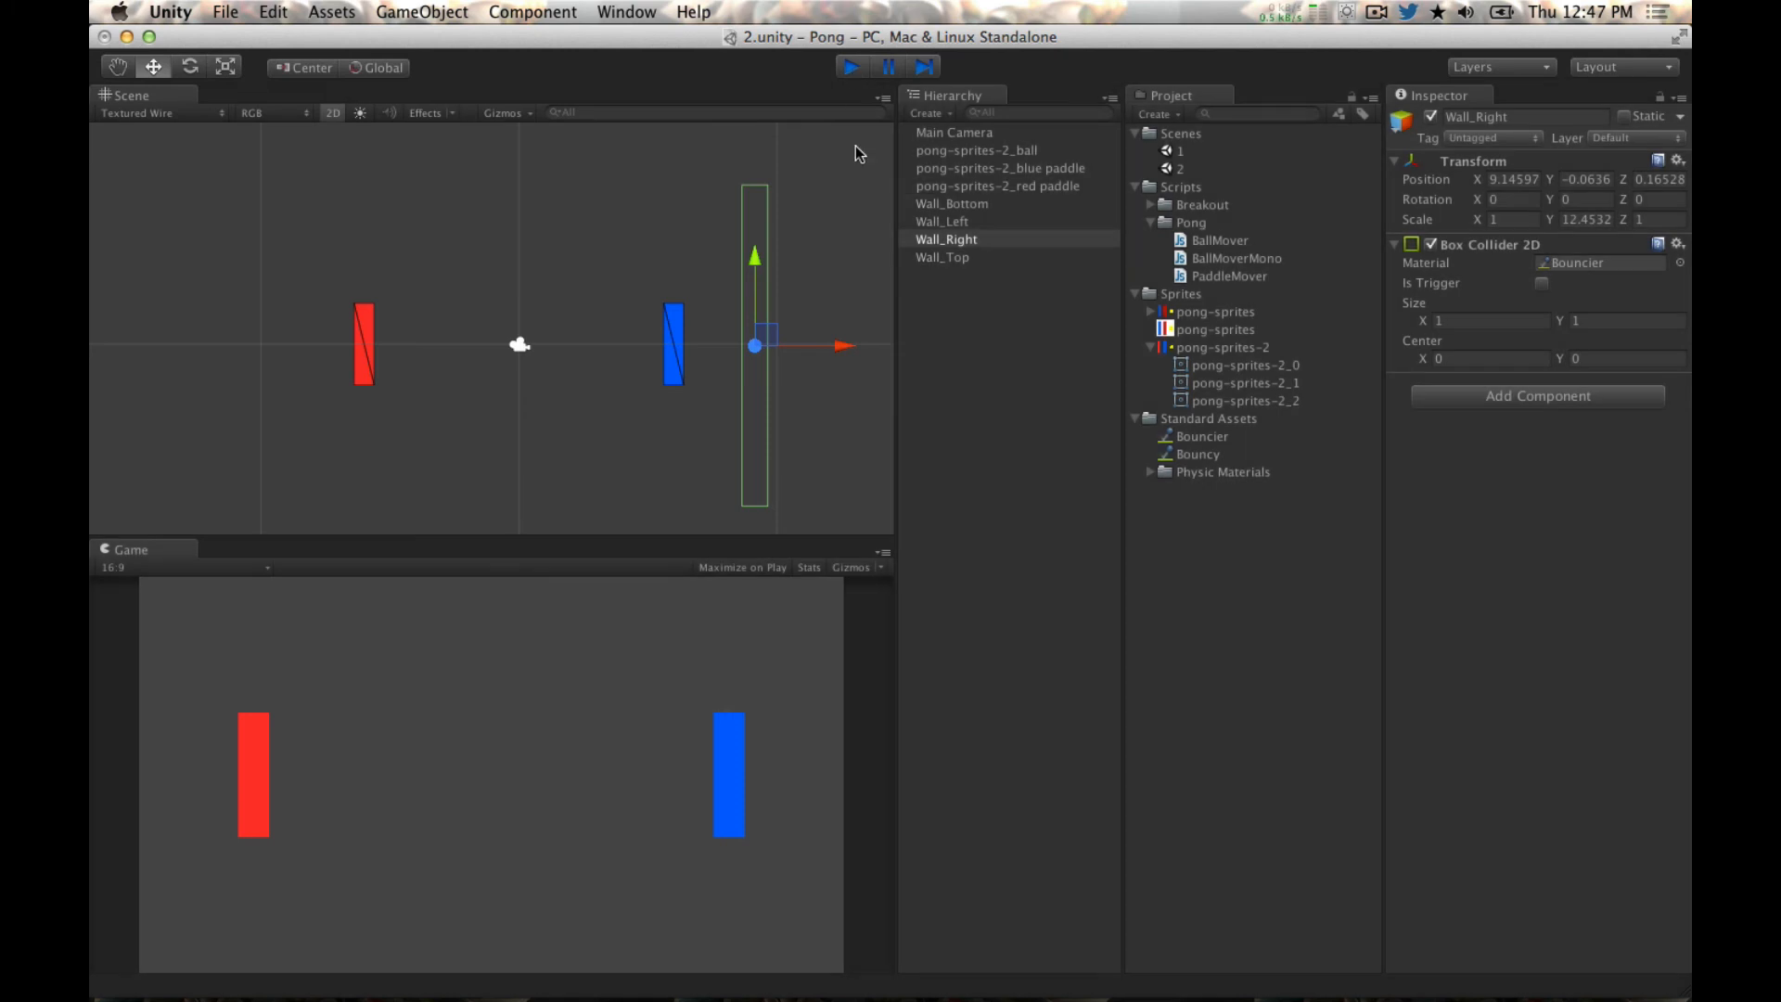
left_click(963, 221)
key("Up")
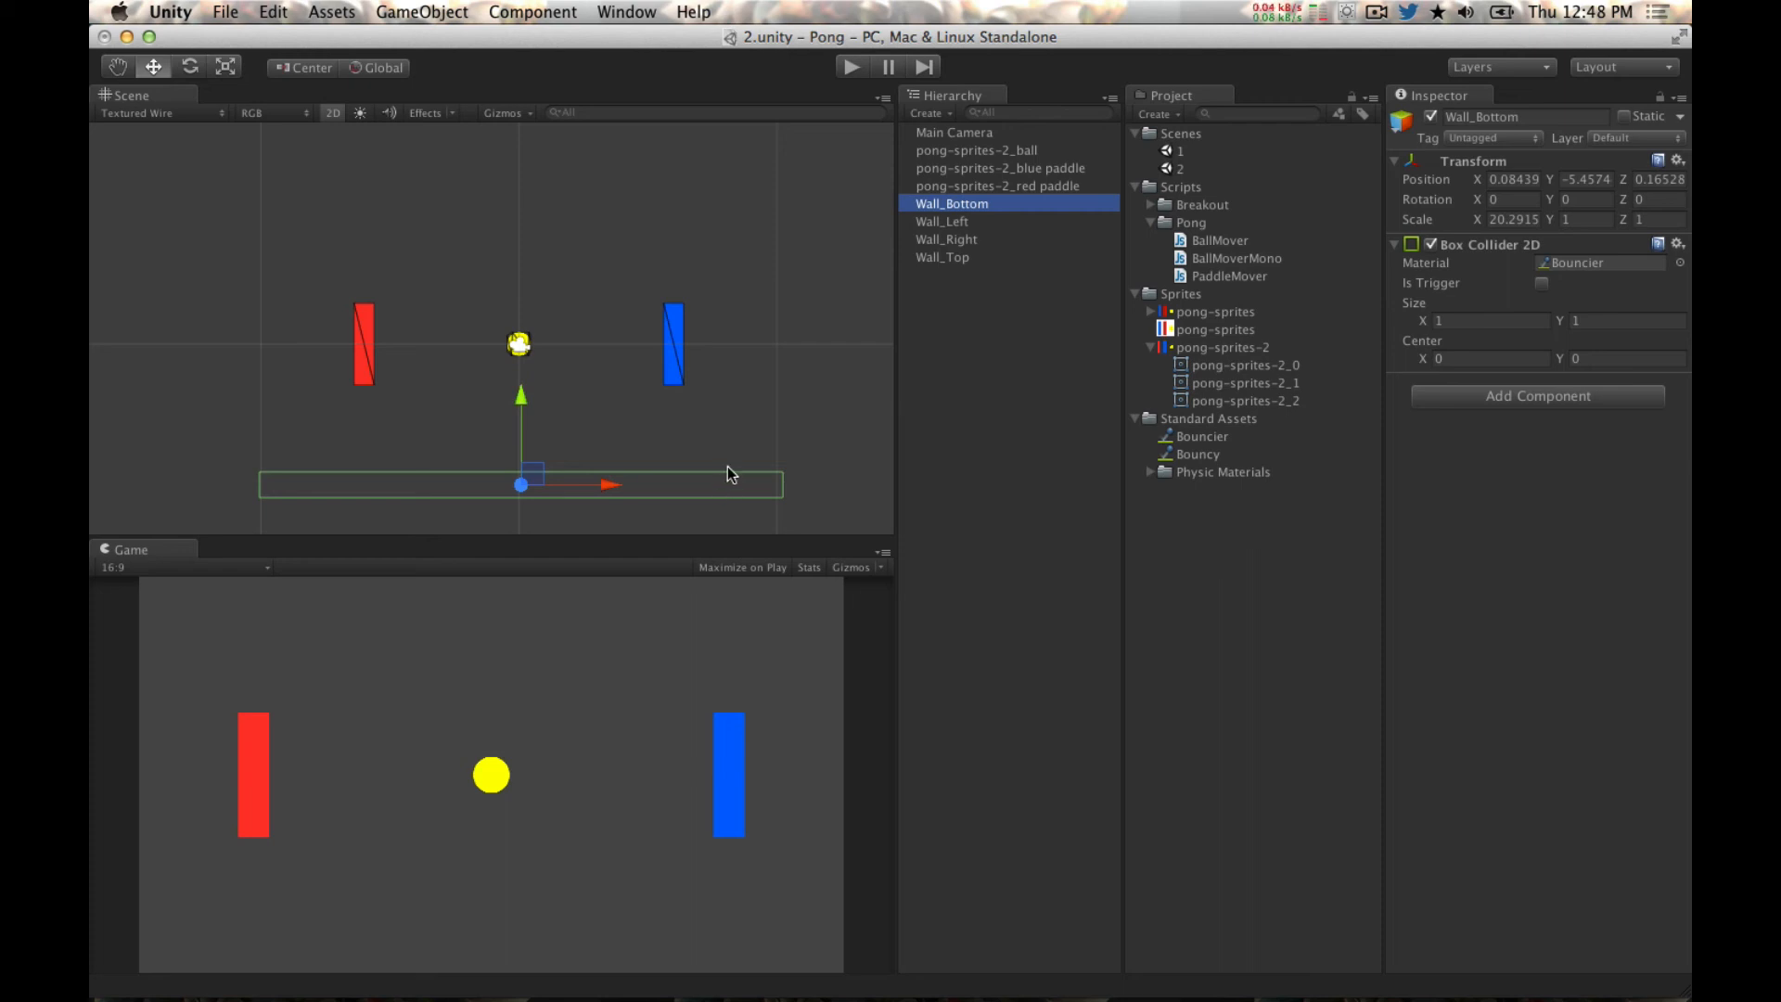
key("2")
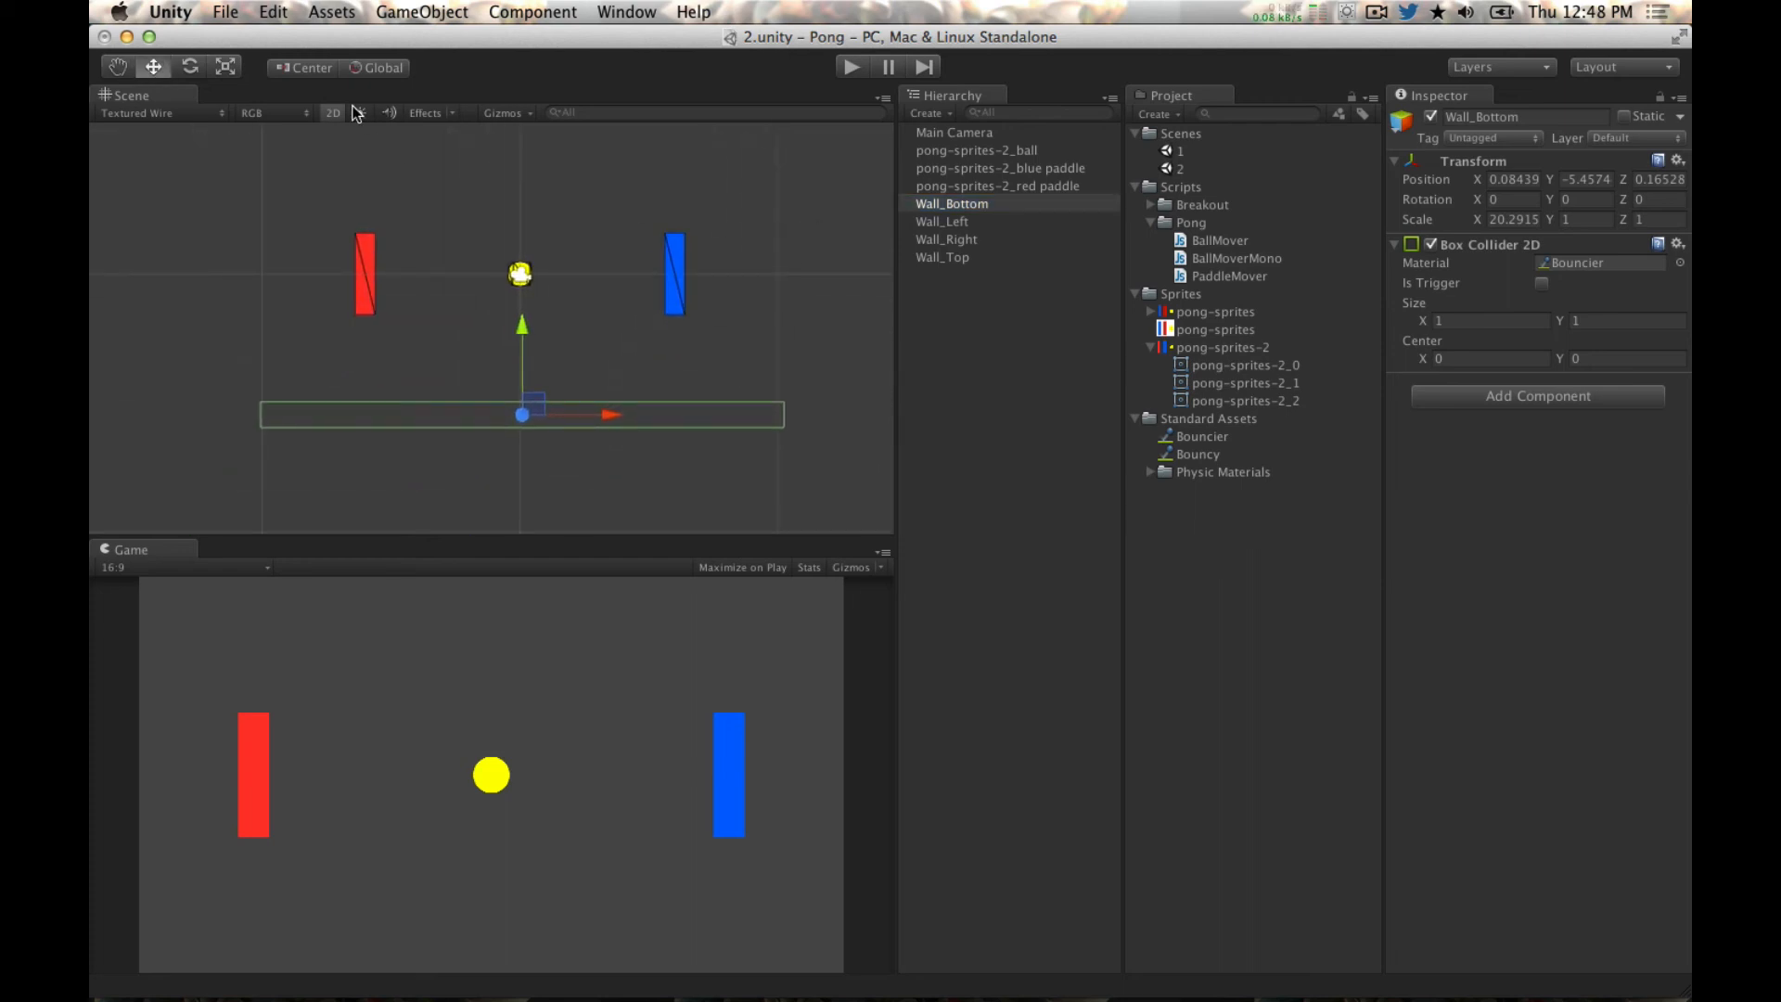
left_click_drag(816, 222, 627, 239, "alt")
left_click(333, 113)
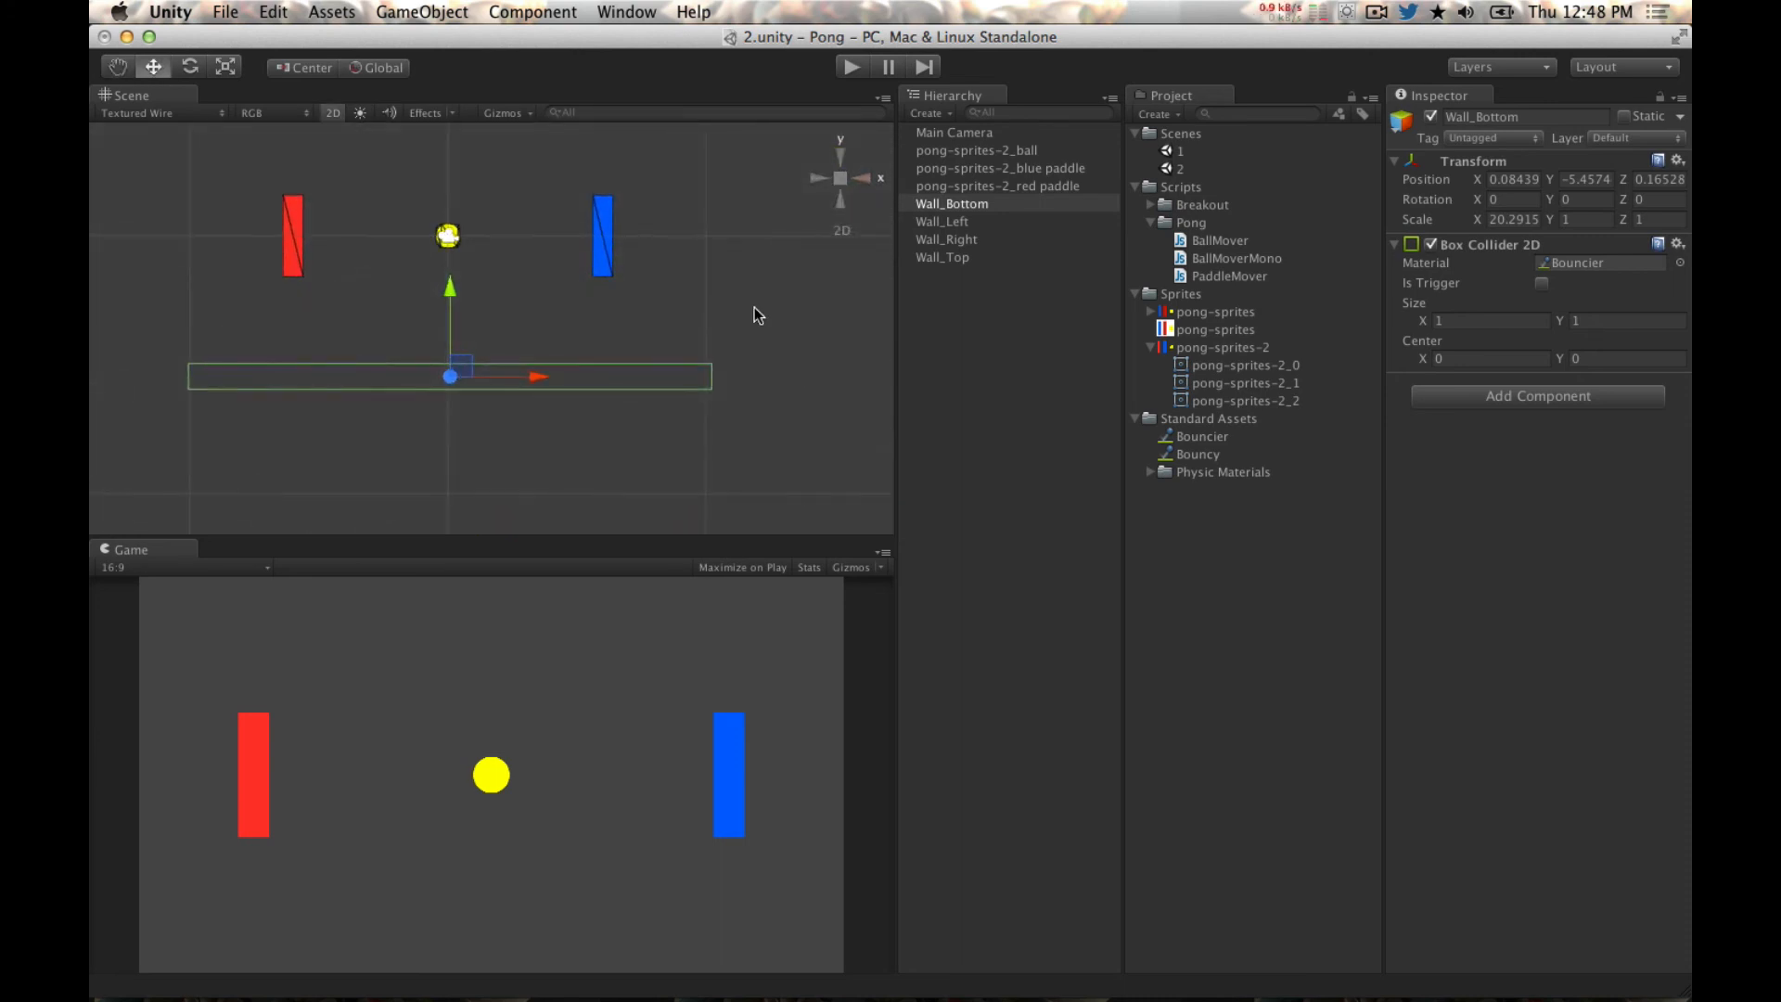
left_click_drag(710, 347, 739, 368, "alt")
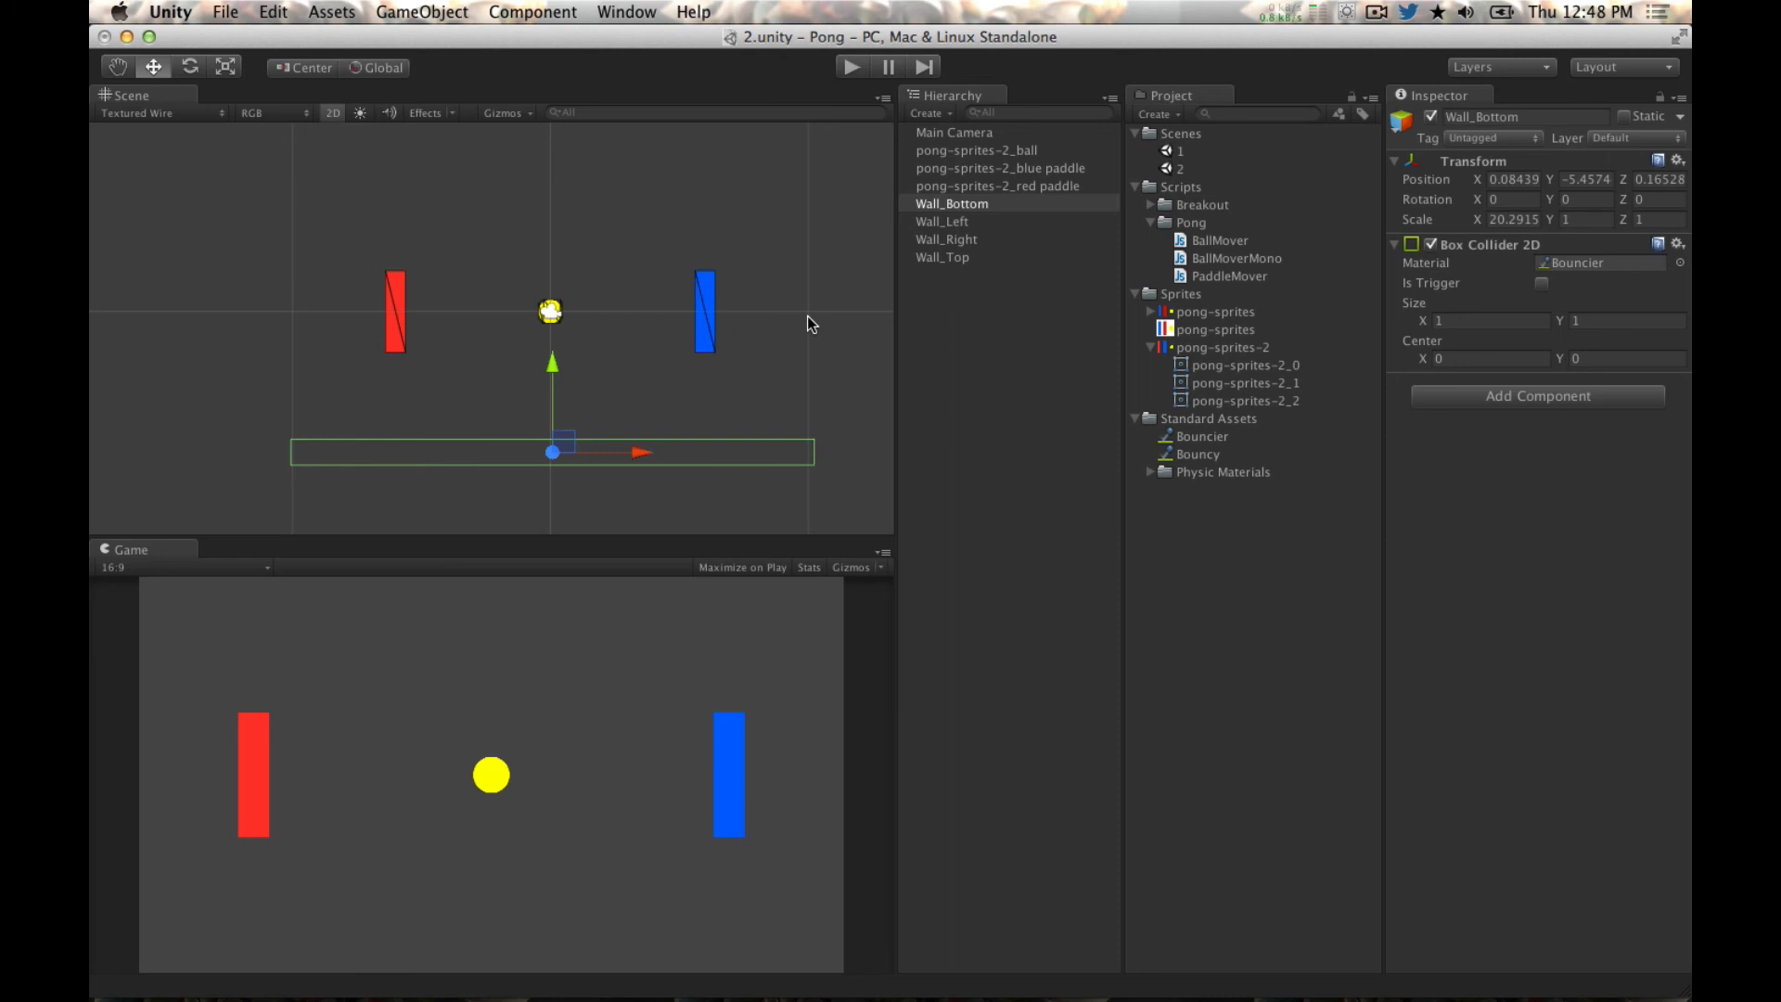
key("alt")
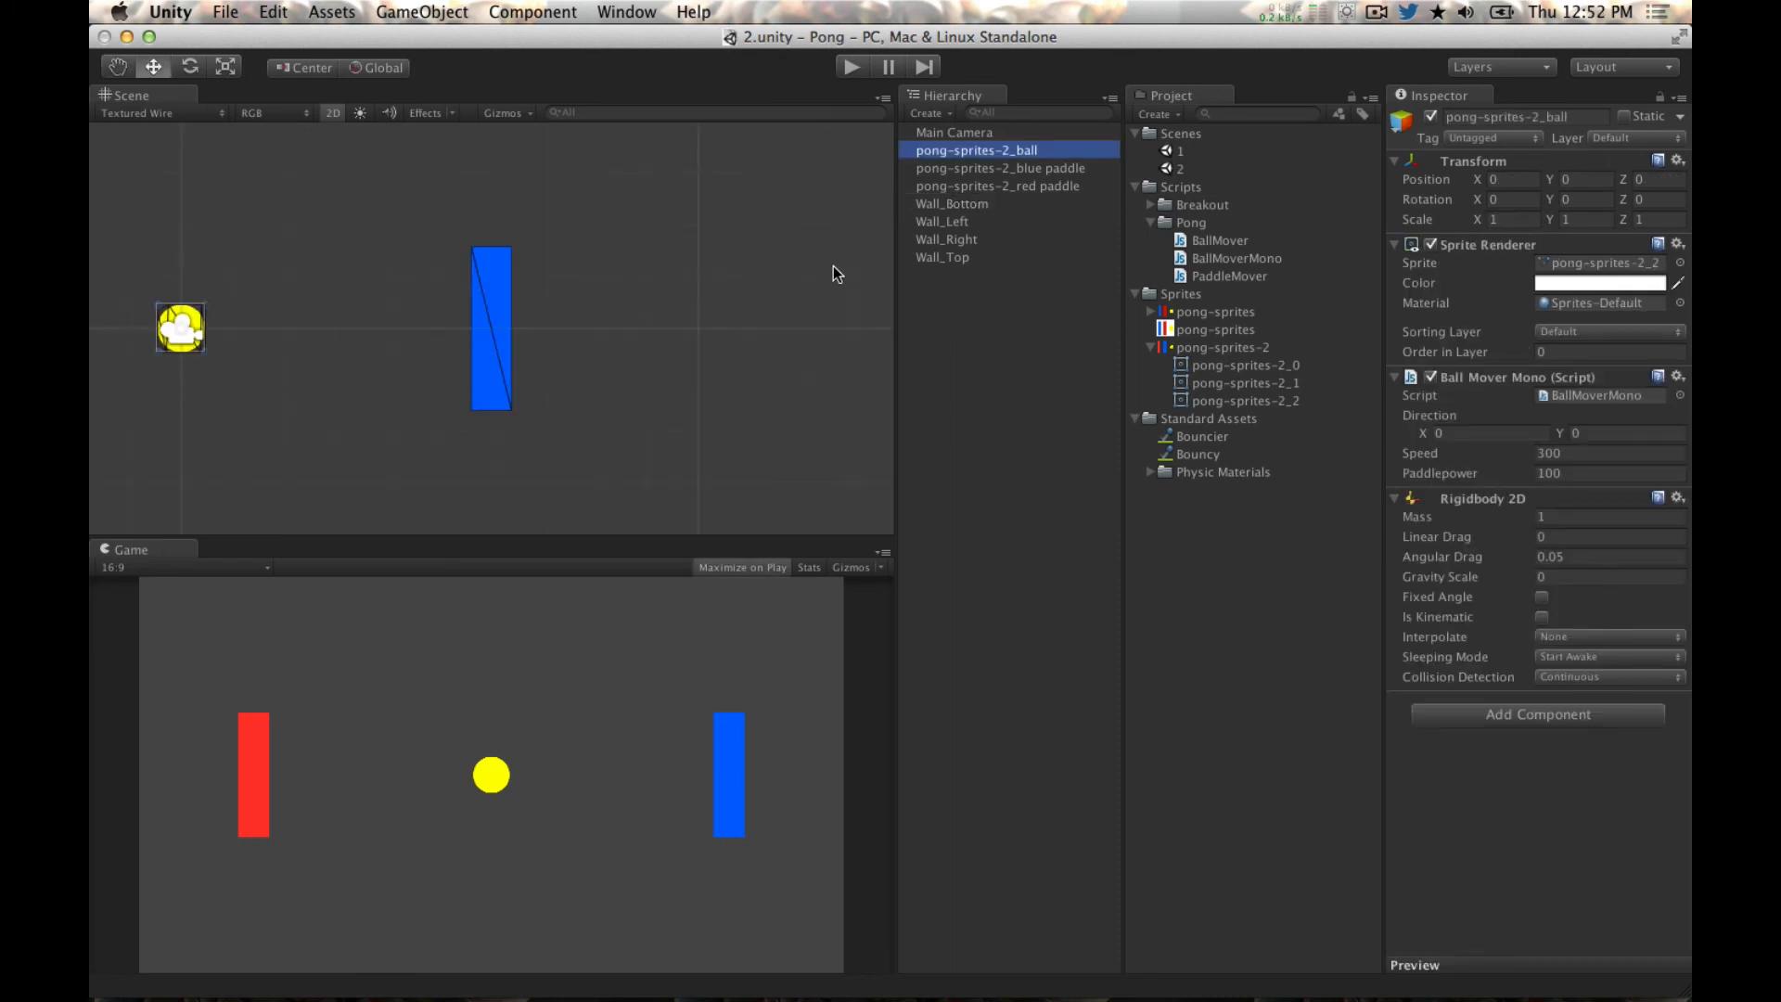
Step: Add a Circle Collider 2D to the ball and assign it the Bouncier physics material
left_click(1478, 718)
left_click(1477, 497)
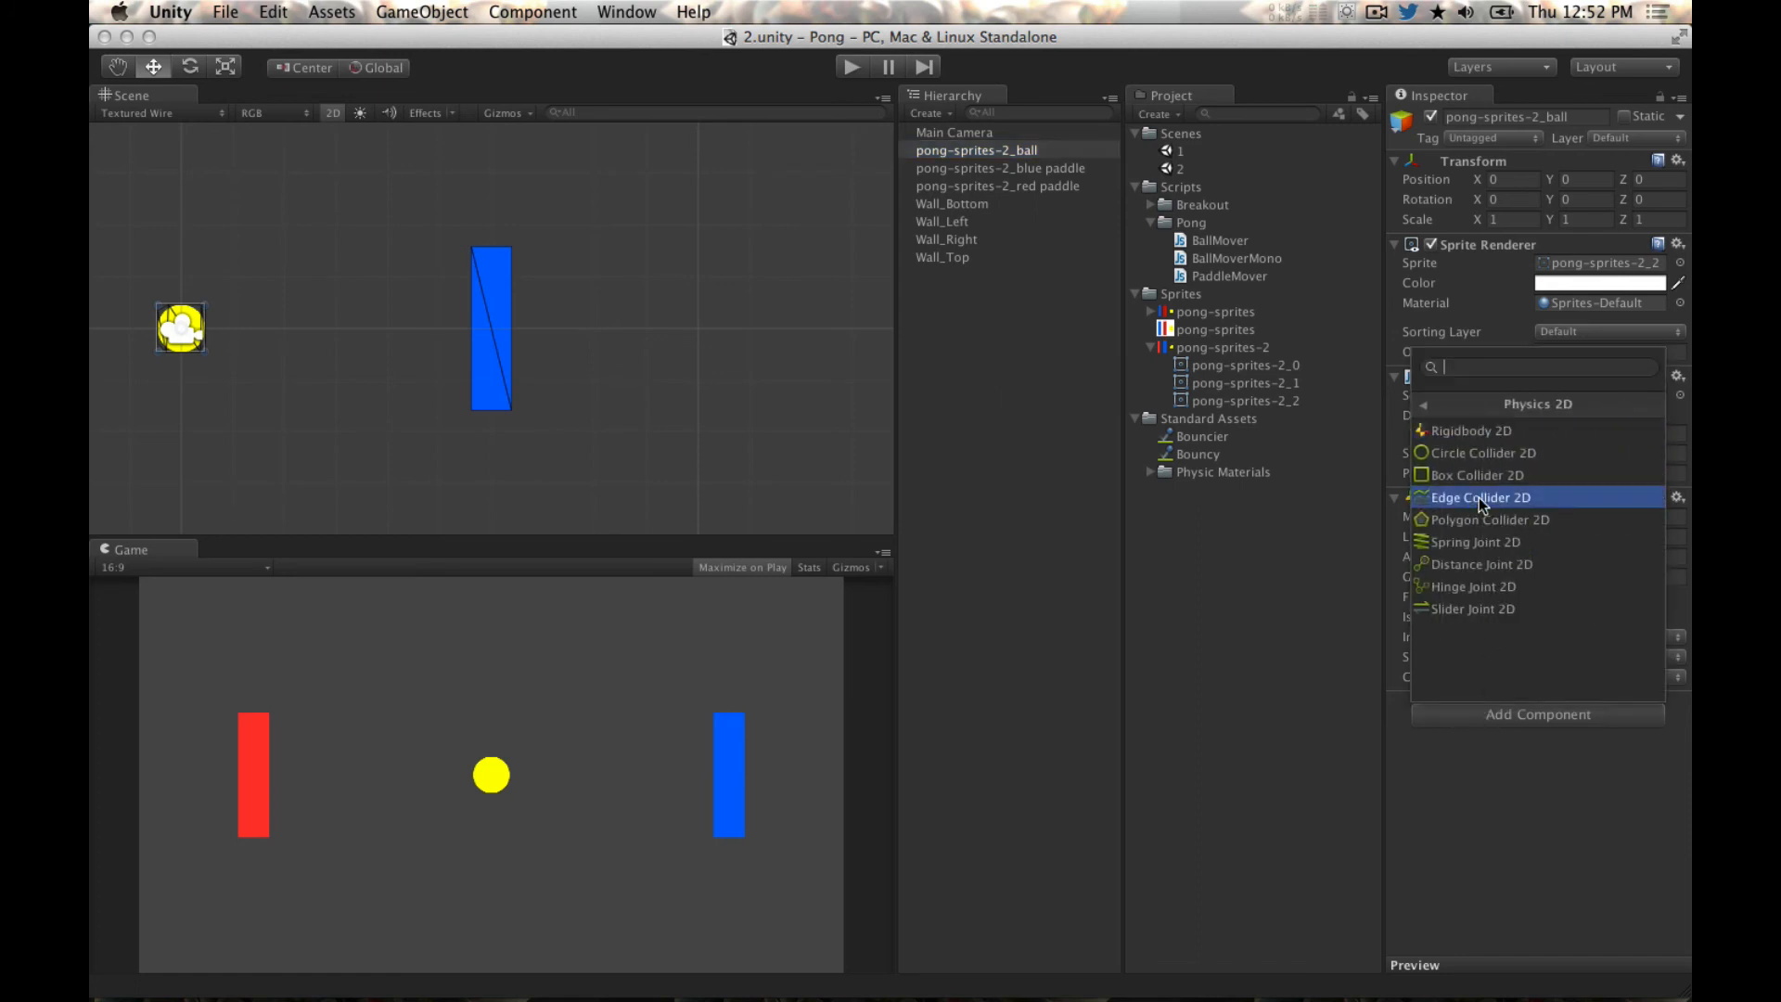
left_click(1477, 448)
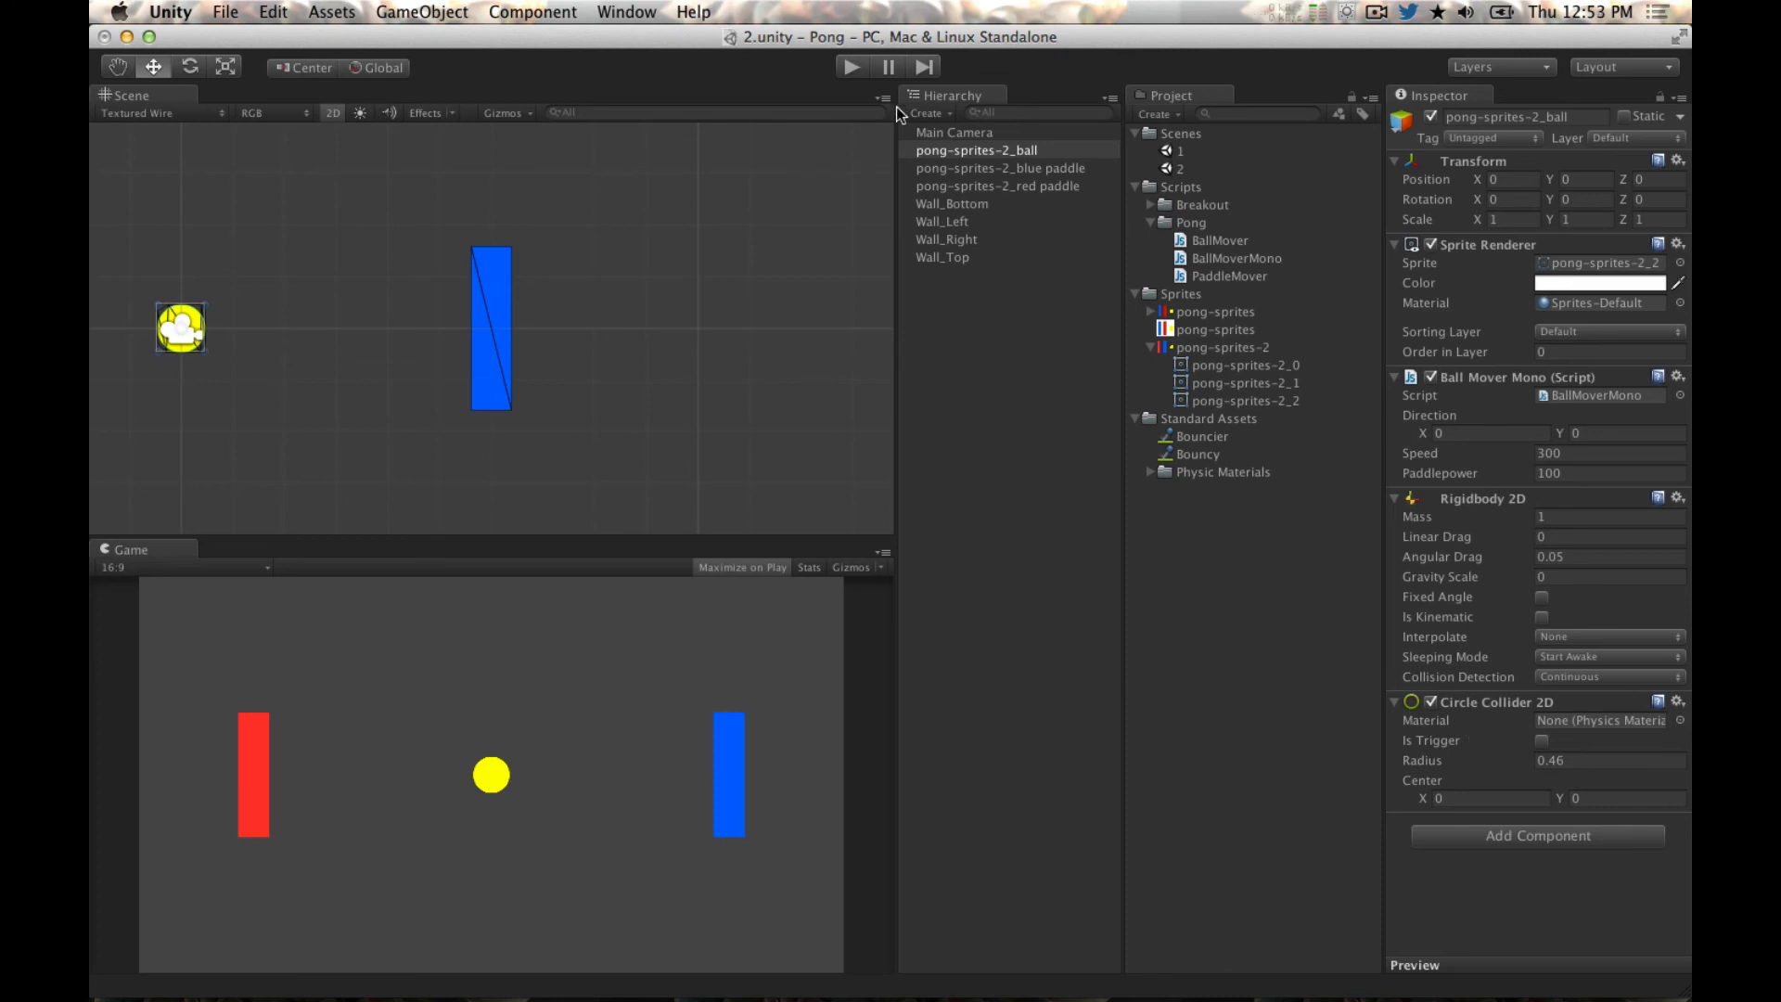
left_click(1680, 722)
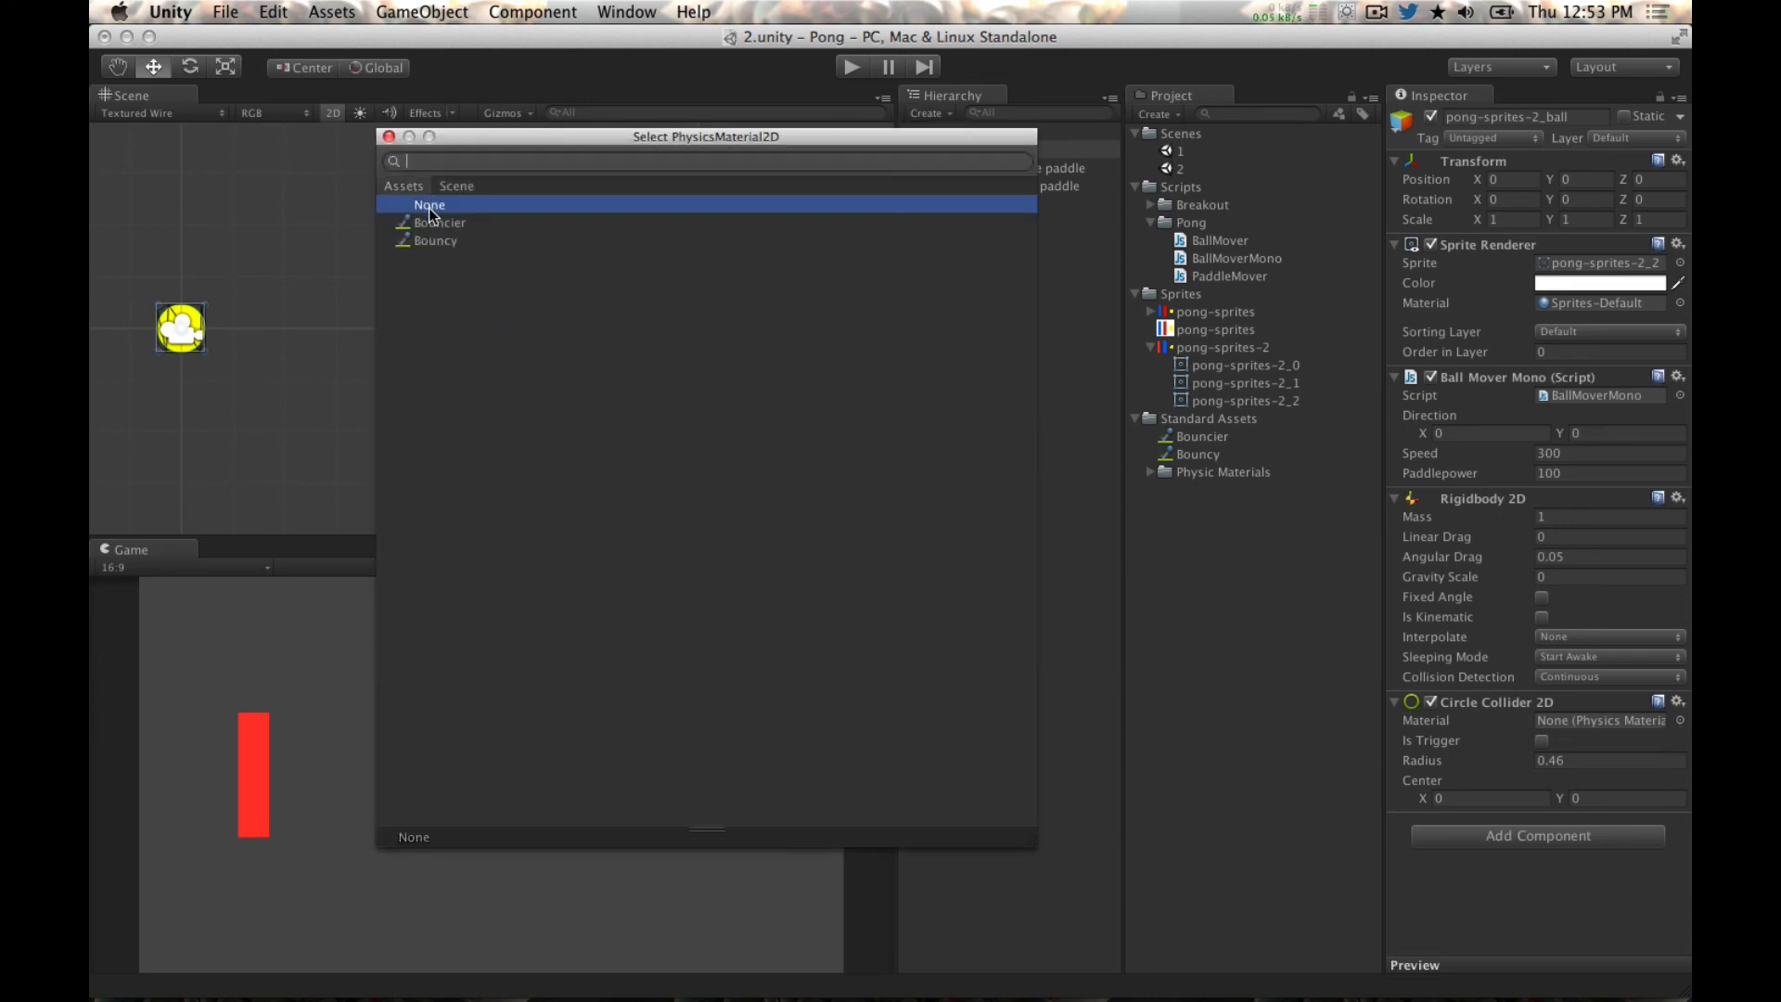
left_click(432, 222)
left_click(388, 136)
Step: Check the red and blue paddles' colliders and play-test the ball bouncing in the scene
left_click(484, 290)
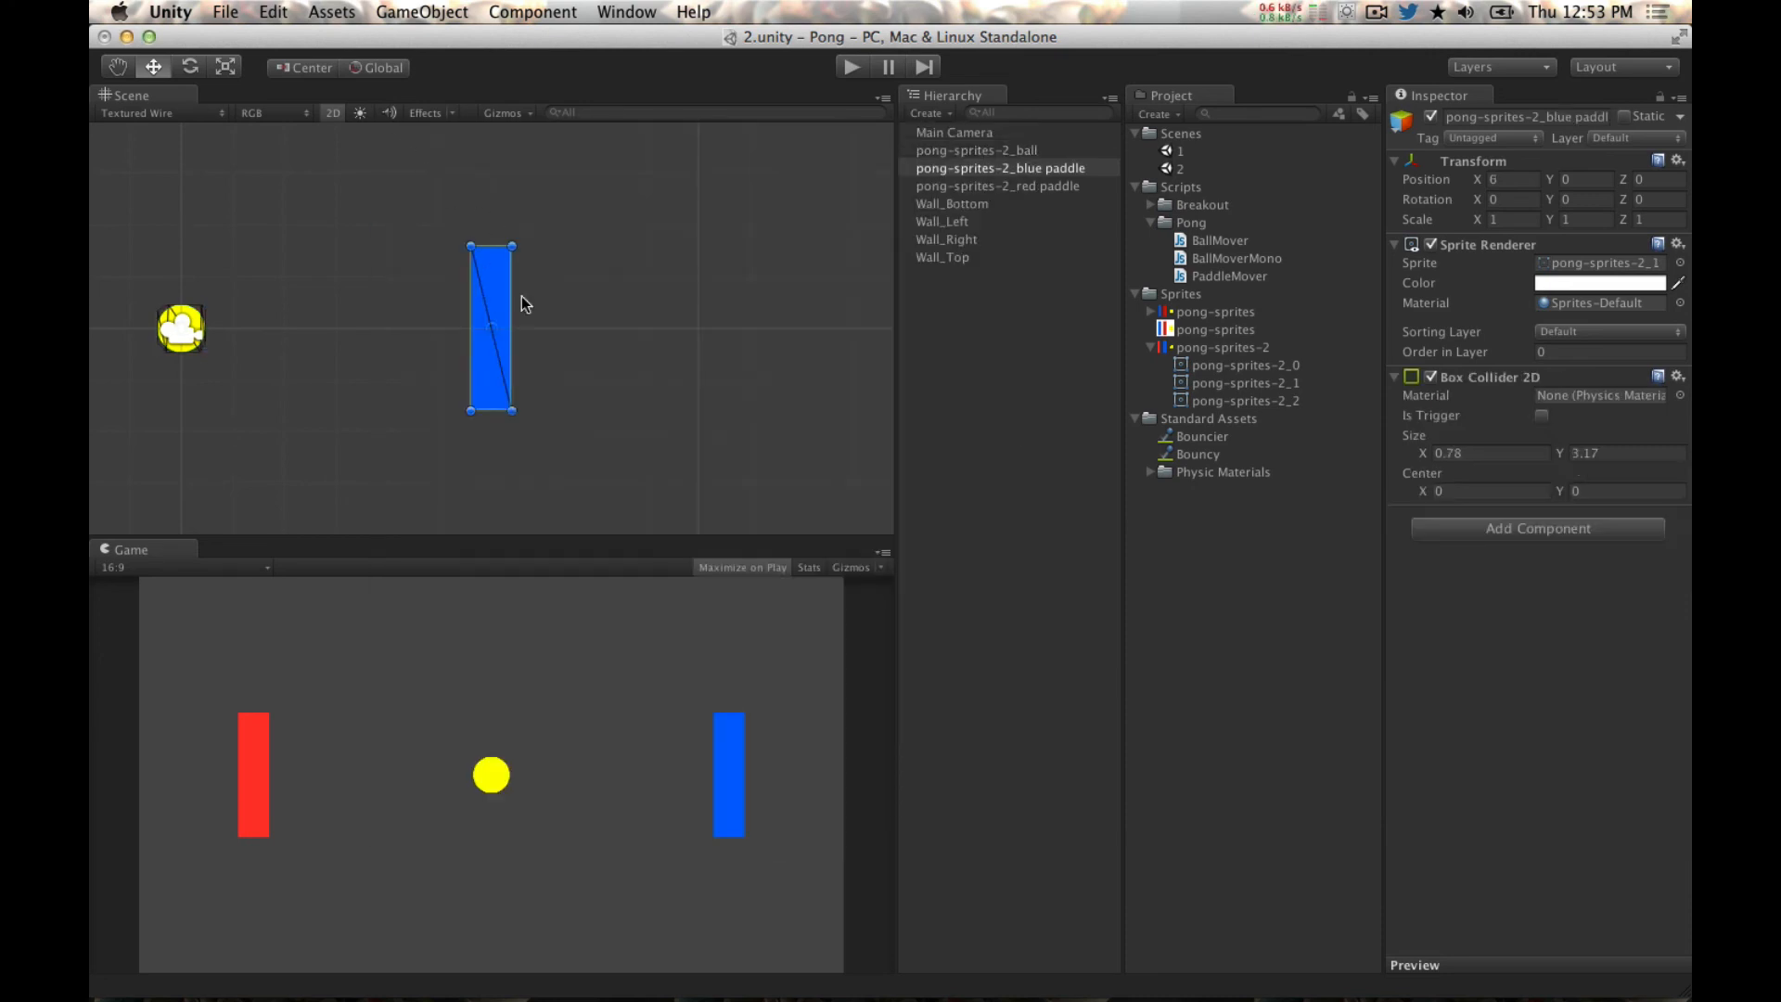
scroll(597, 437, "down", 5)
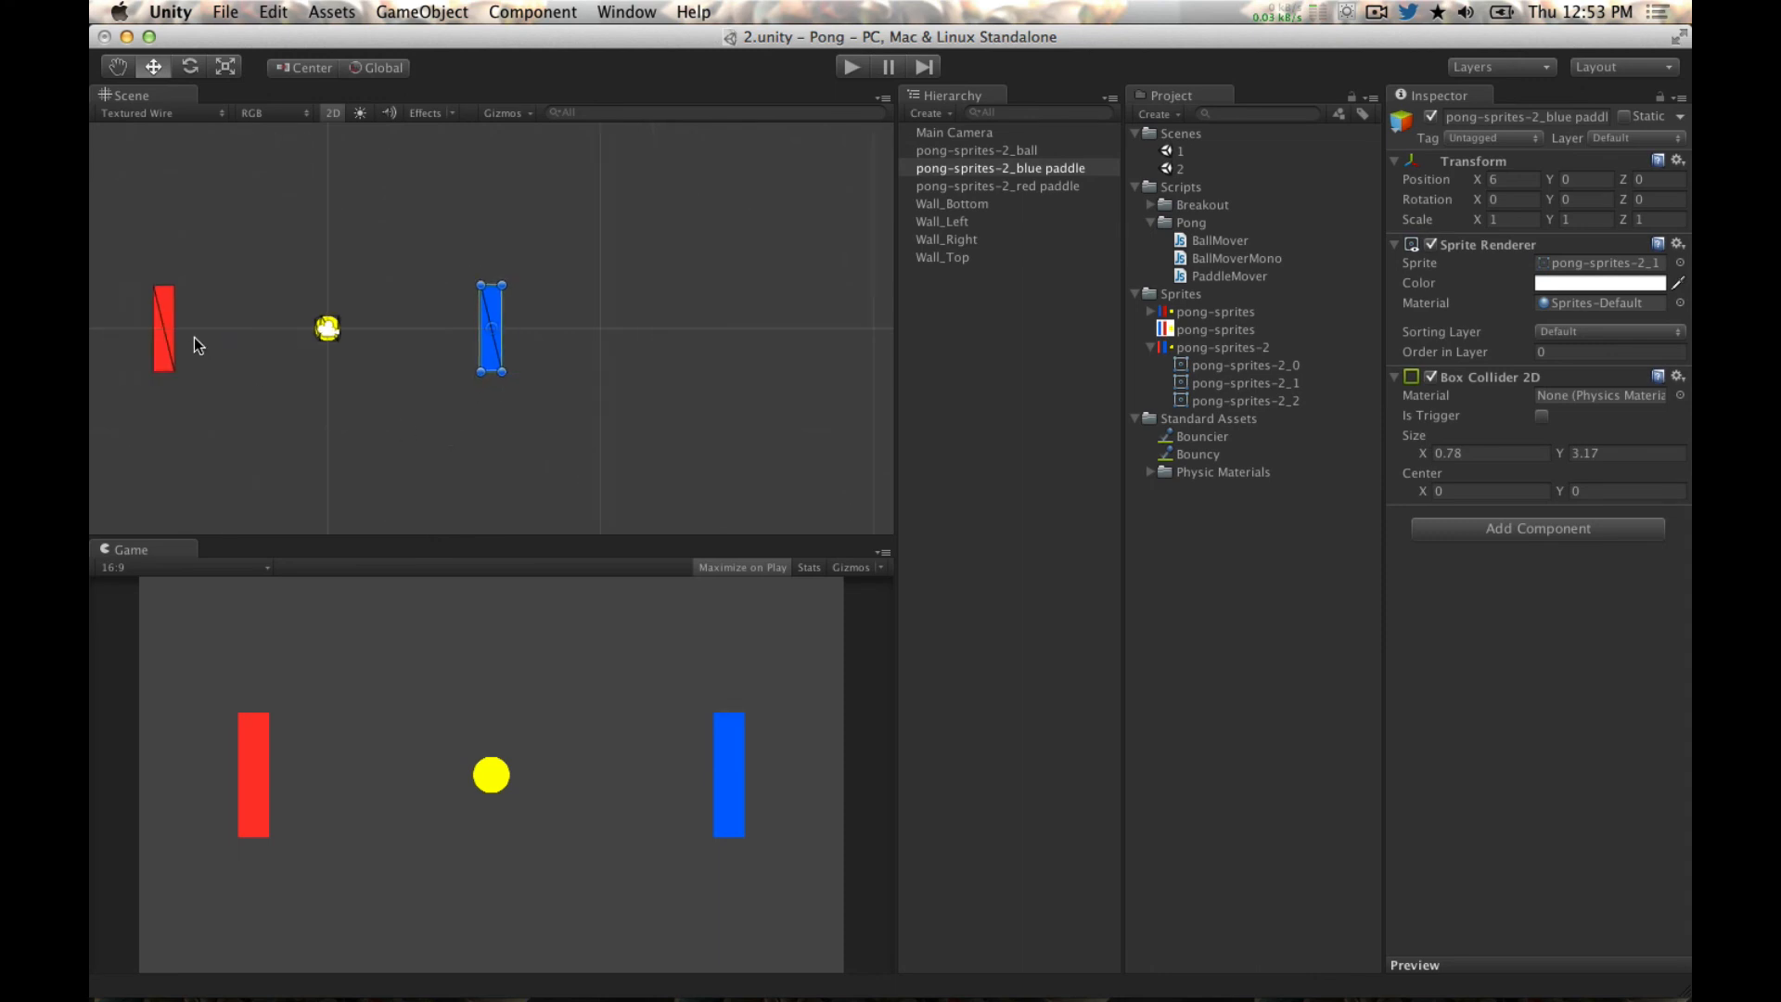
left_click(159, 324)
left_click(498, 316)
middle_click_drag(594, 332, 779, 359)
left_click(851, 68)
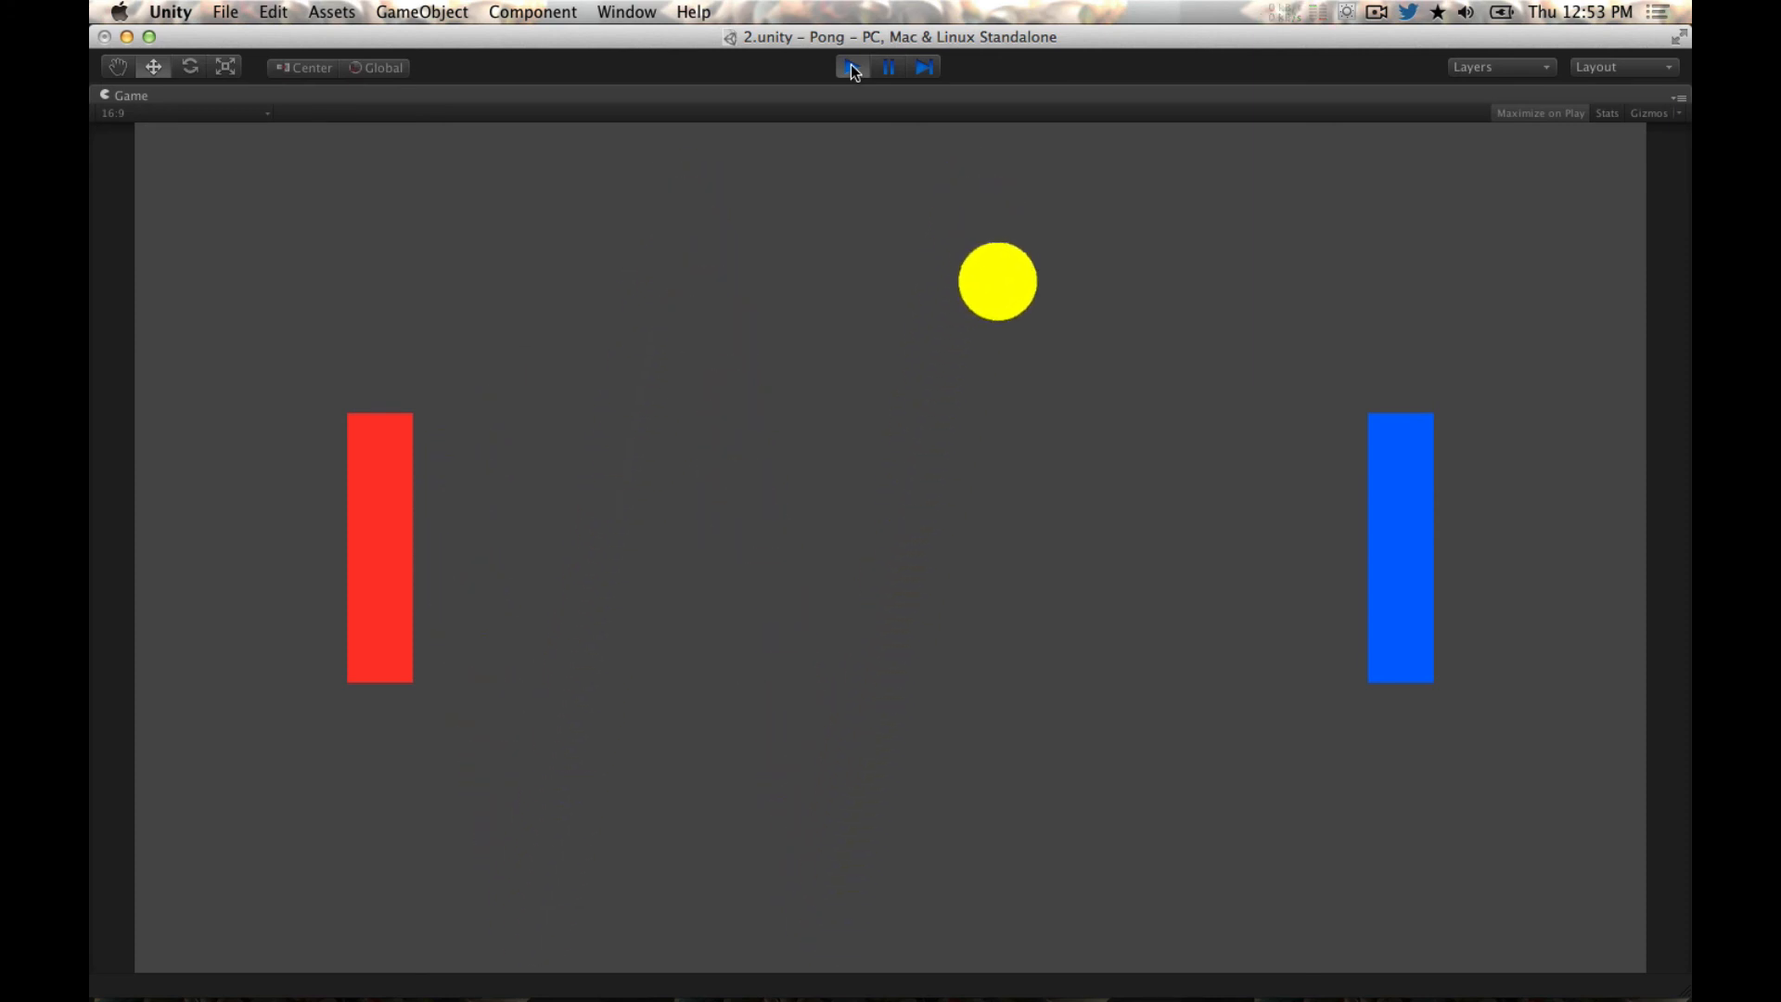
left_click(850, 67)
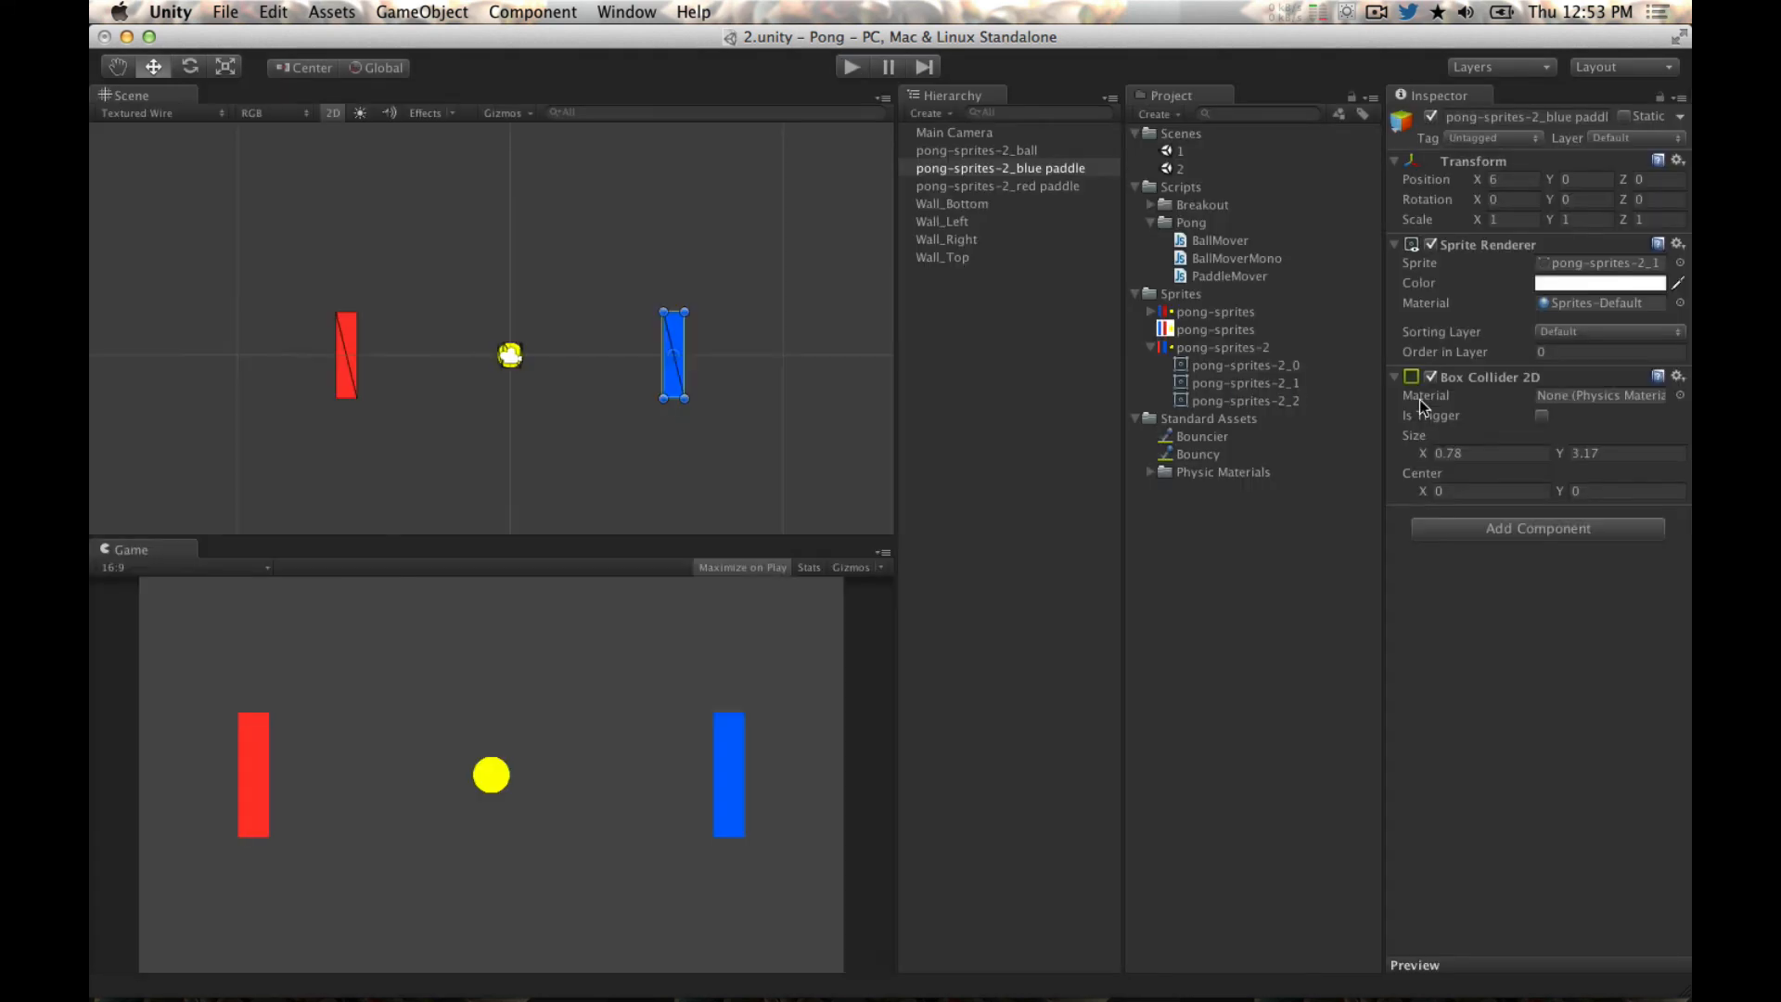
Step: Set the ball's Speed to 400 in its Ball Mover Mono script and play-test the game
left_click(999, 165)
left_click(1046, 151)
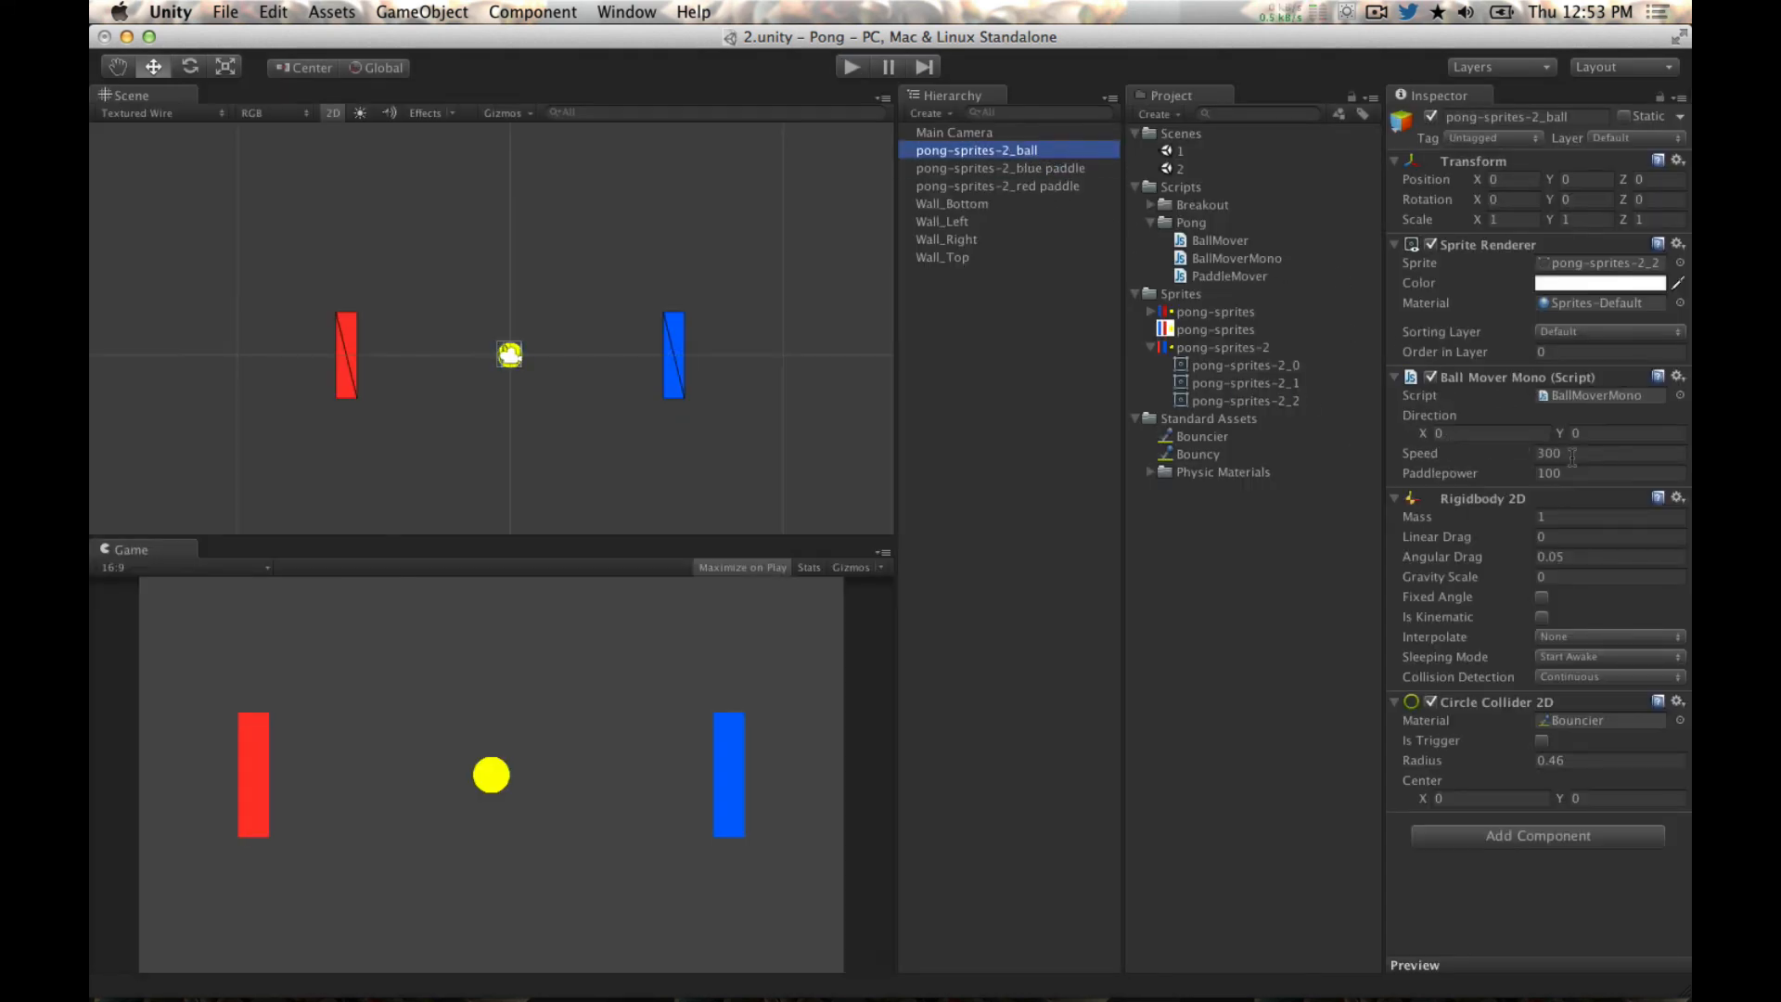
left_click(1571, 454)
key("BackSpace")
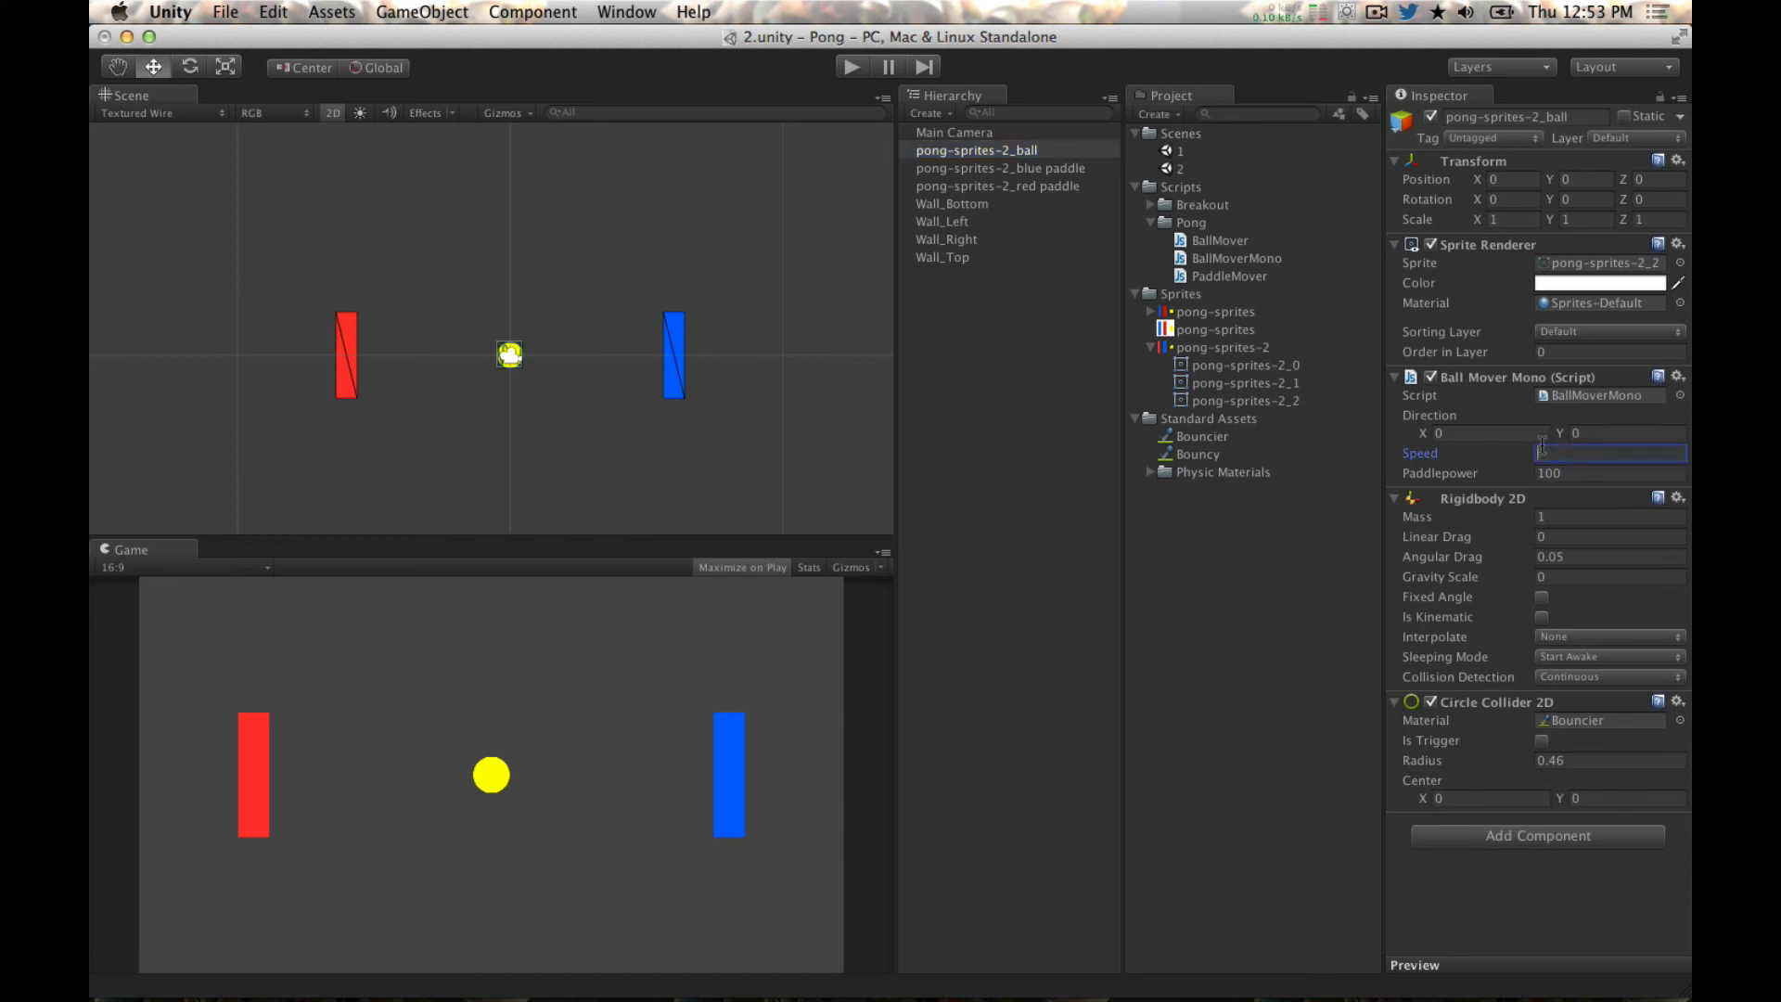
type("400")
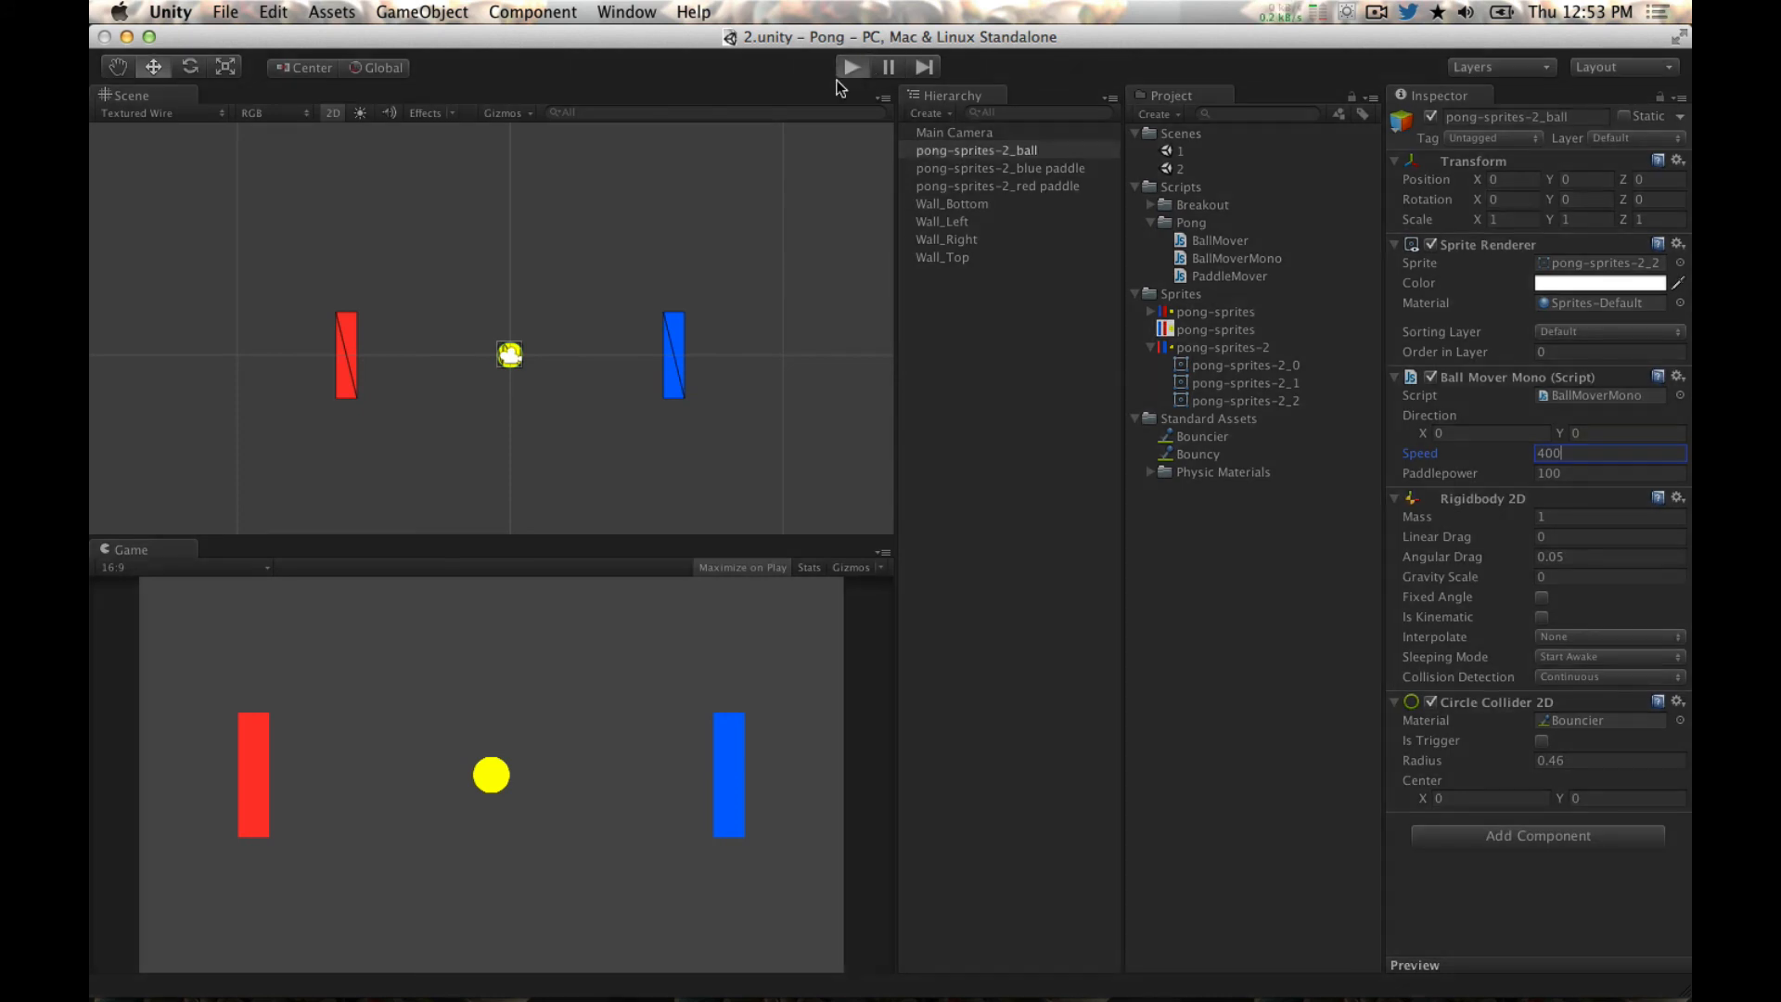
left_click(849, 67)
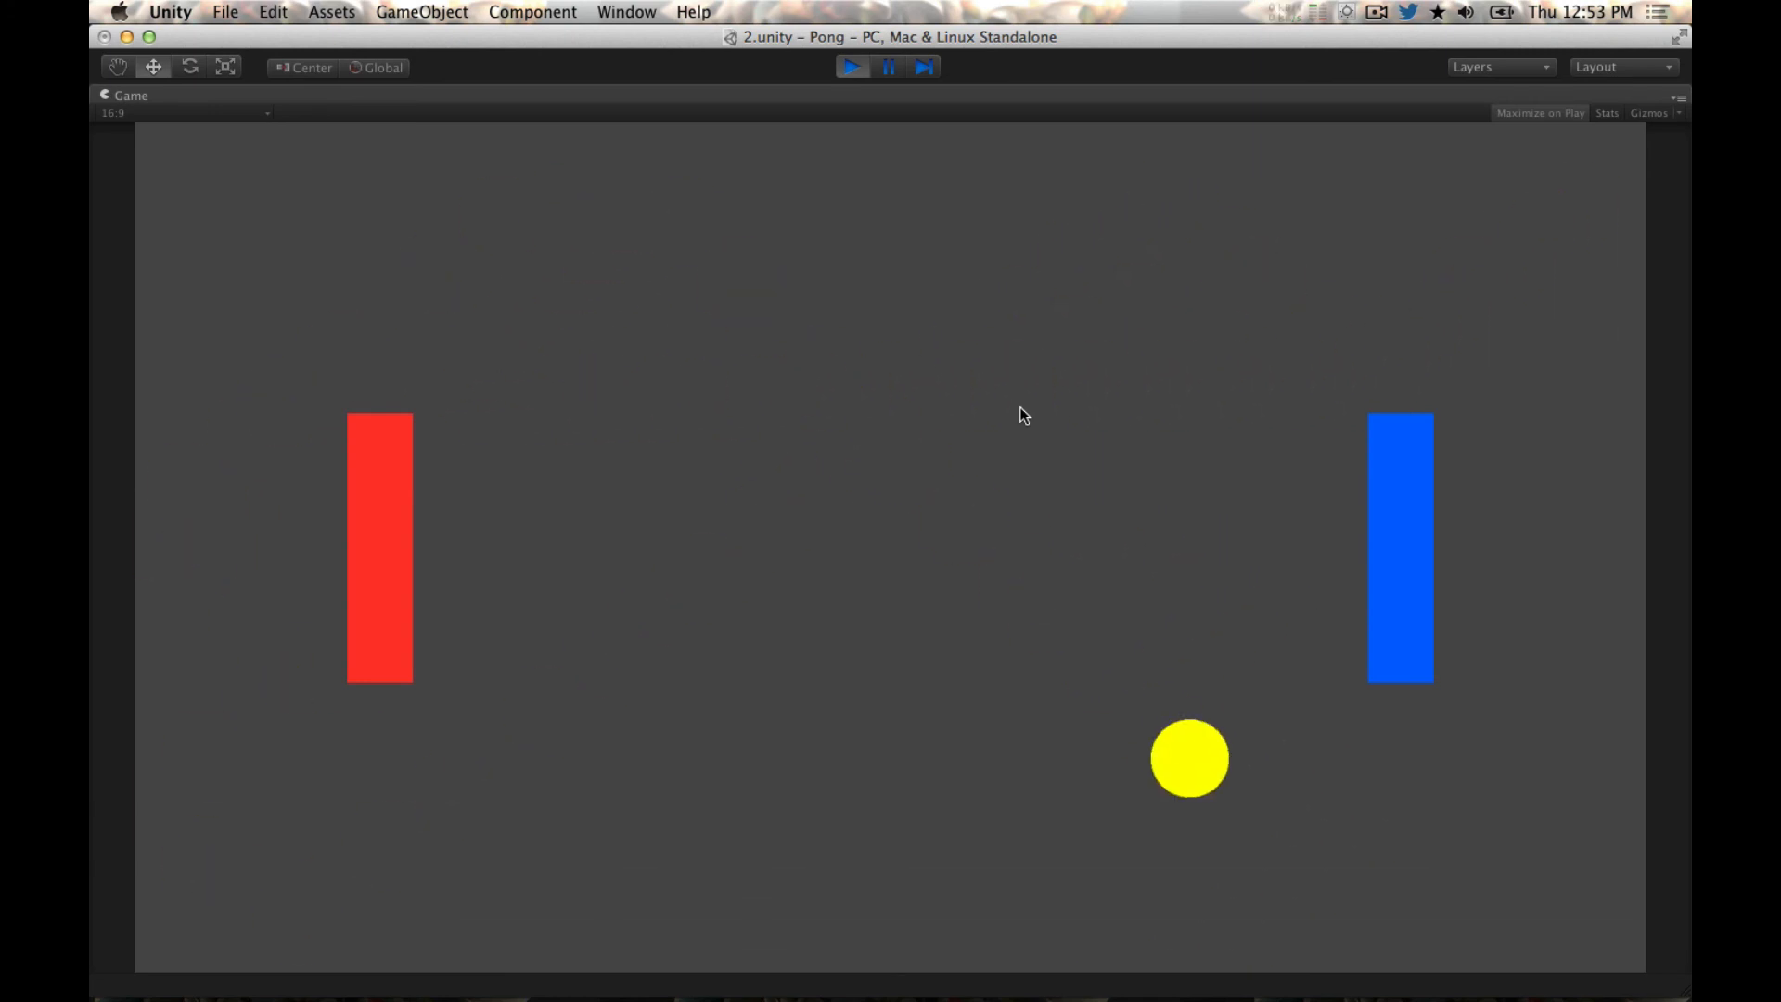
left_click(846, 68)
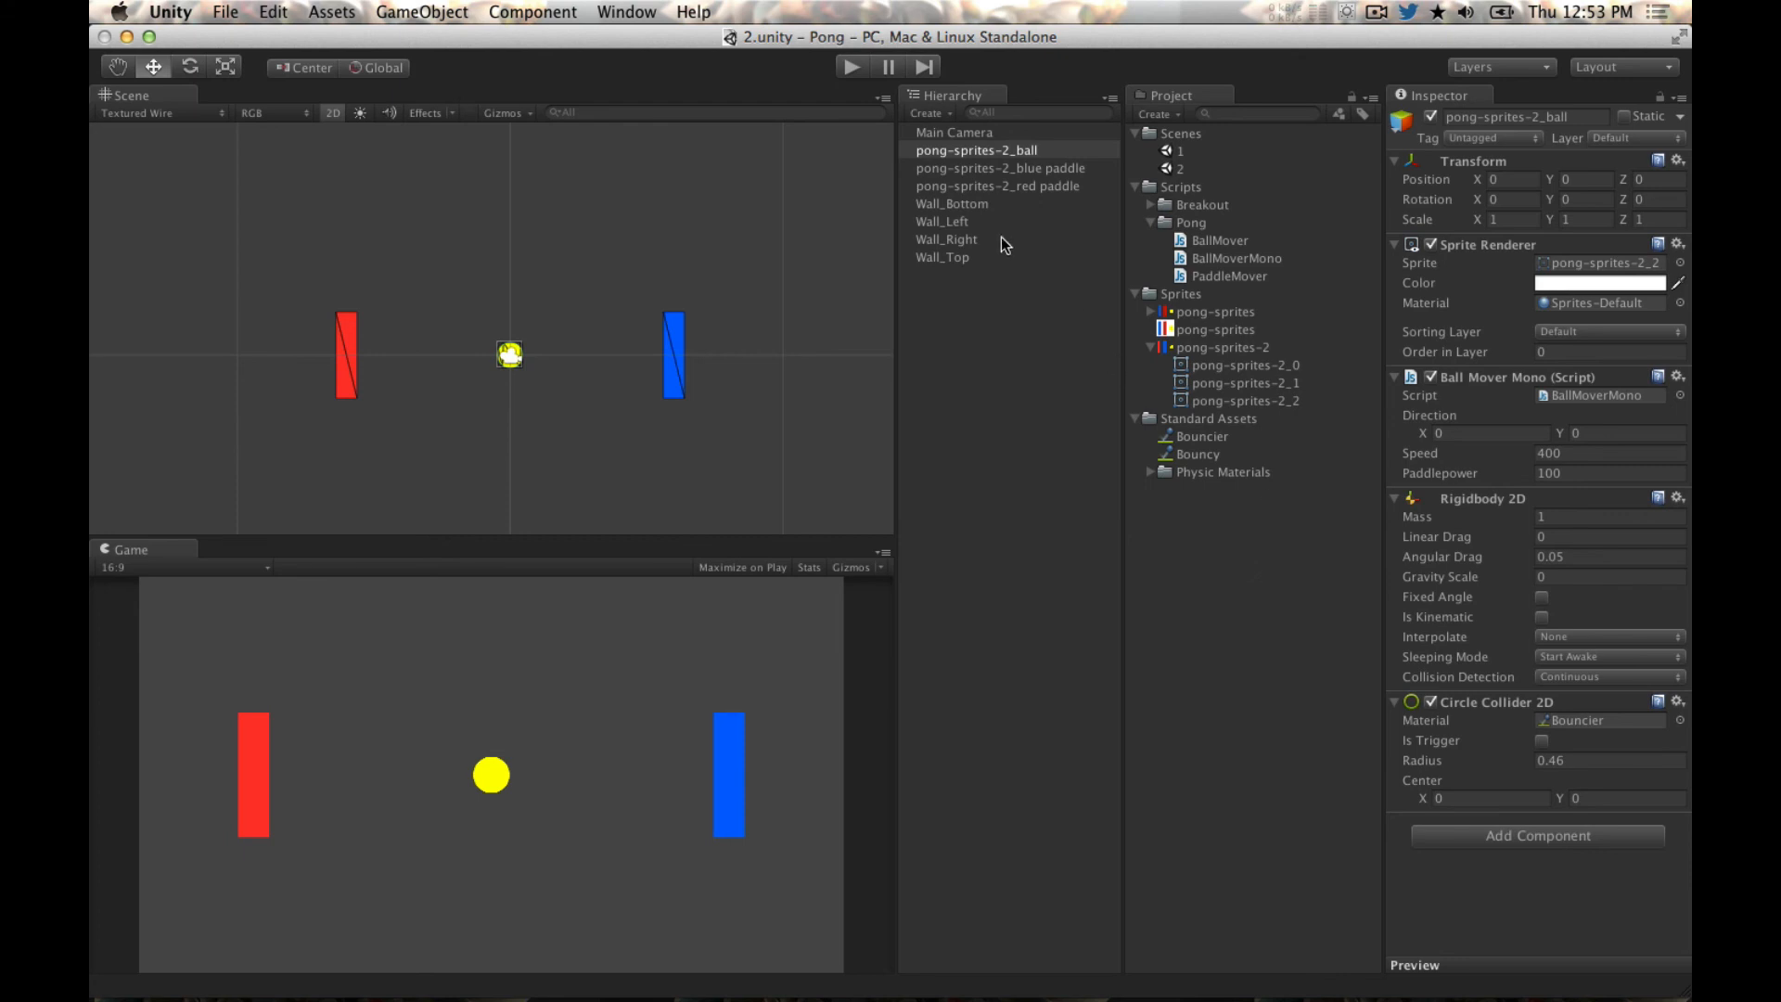
Step: Open the PaddleMover script in MonoDevelop and delete all of its existing code
left_click(1219, 275)
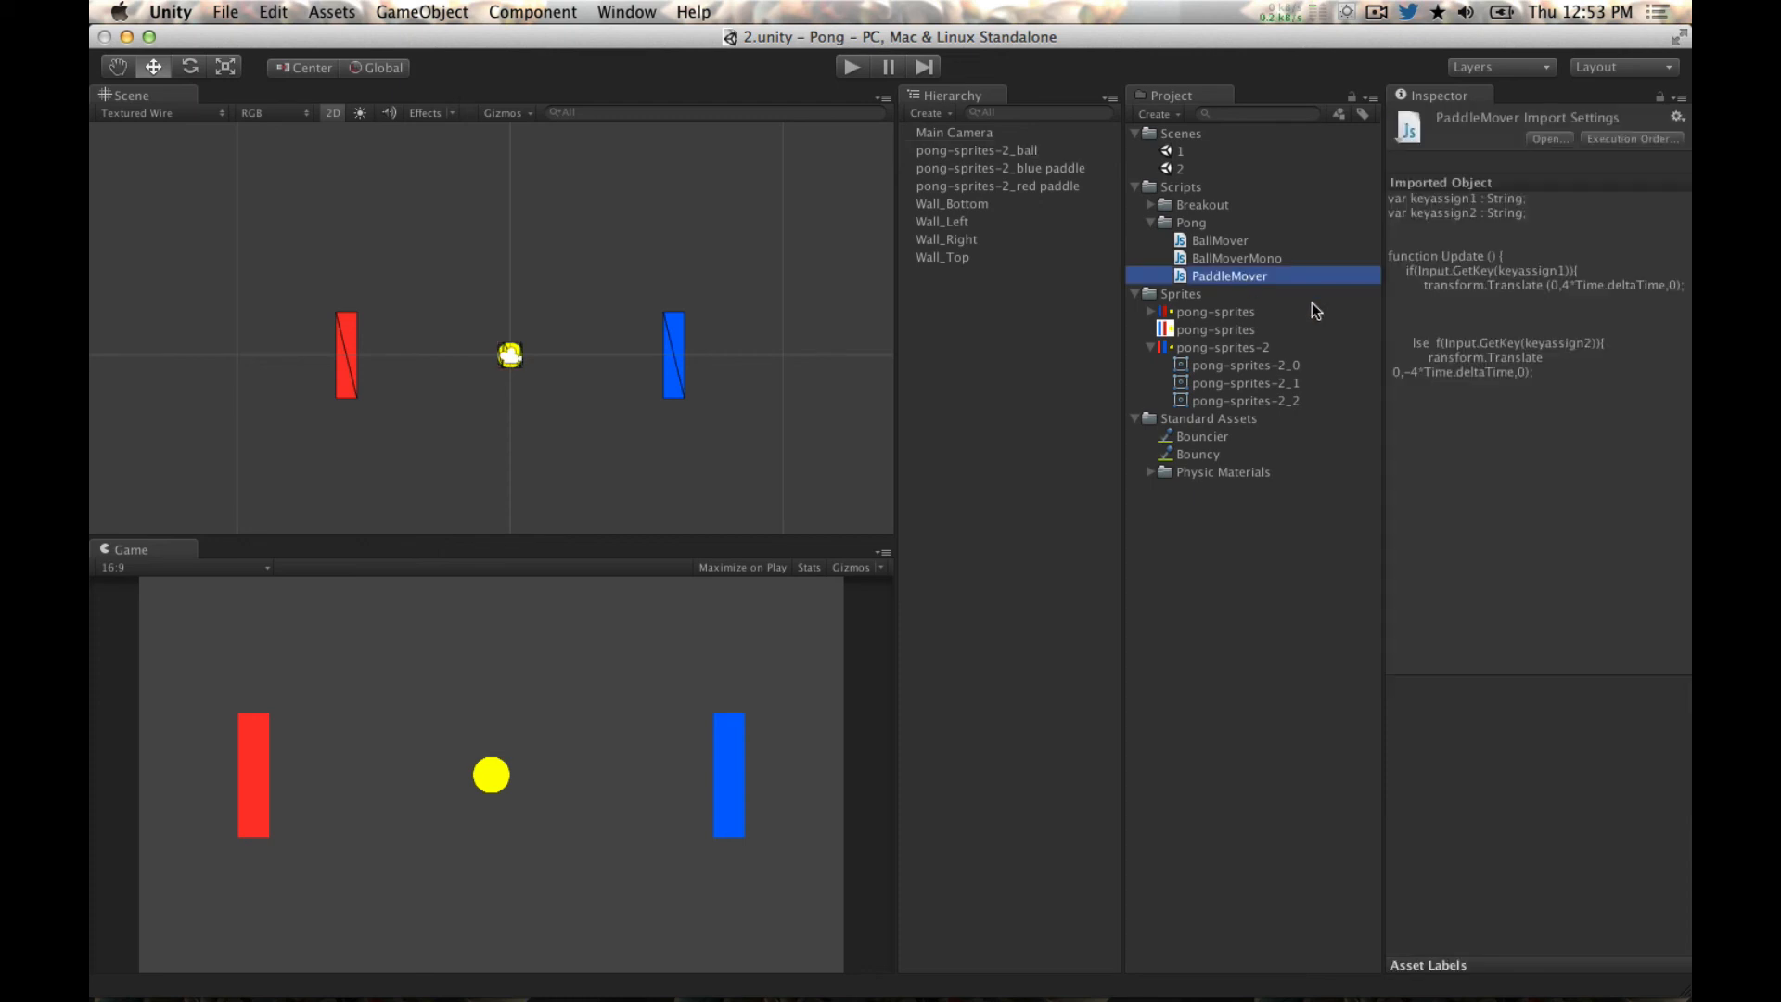
double_click(1245, 280)
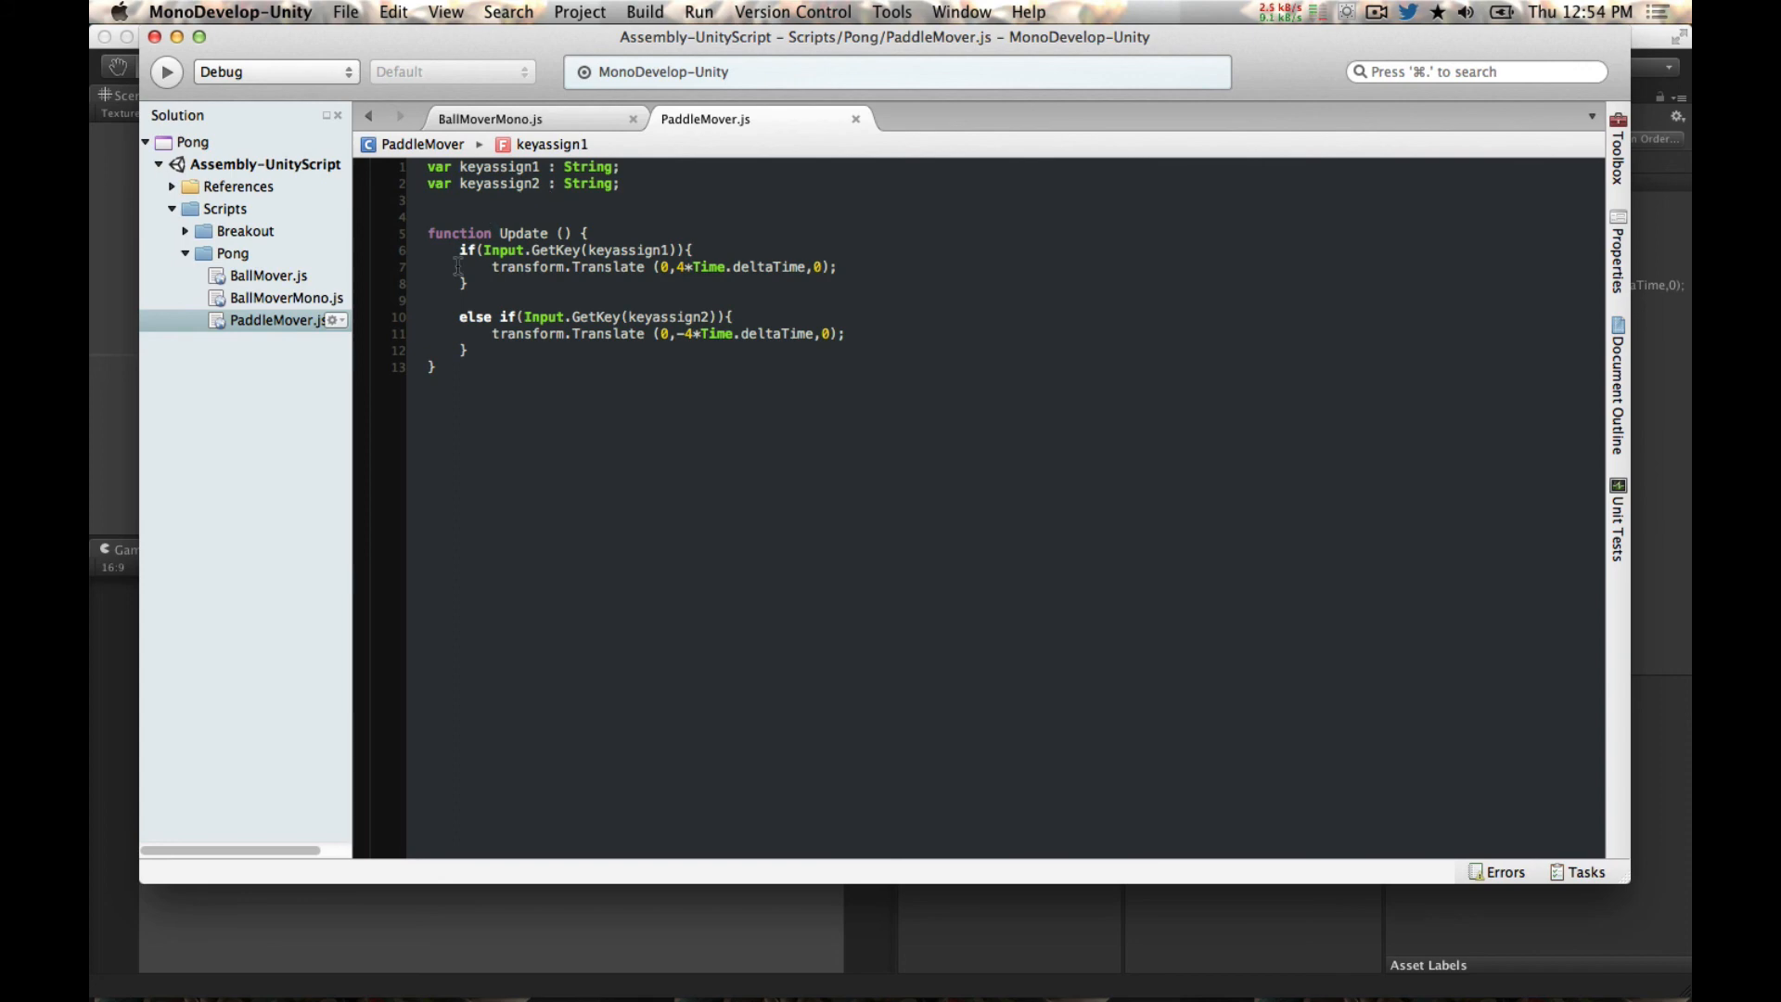
left_click_drag(488, 385, 425, 195)
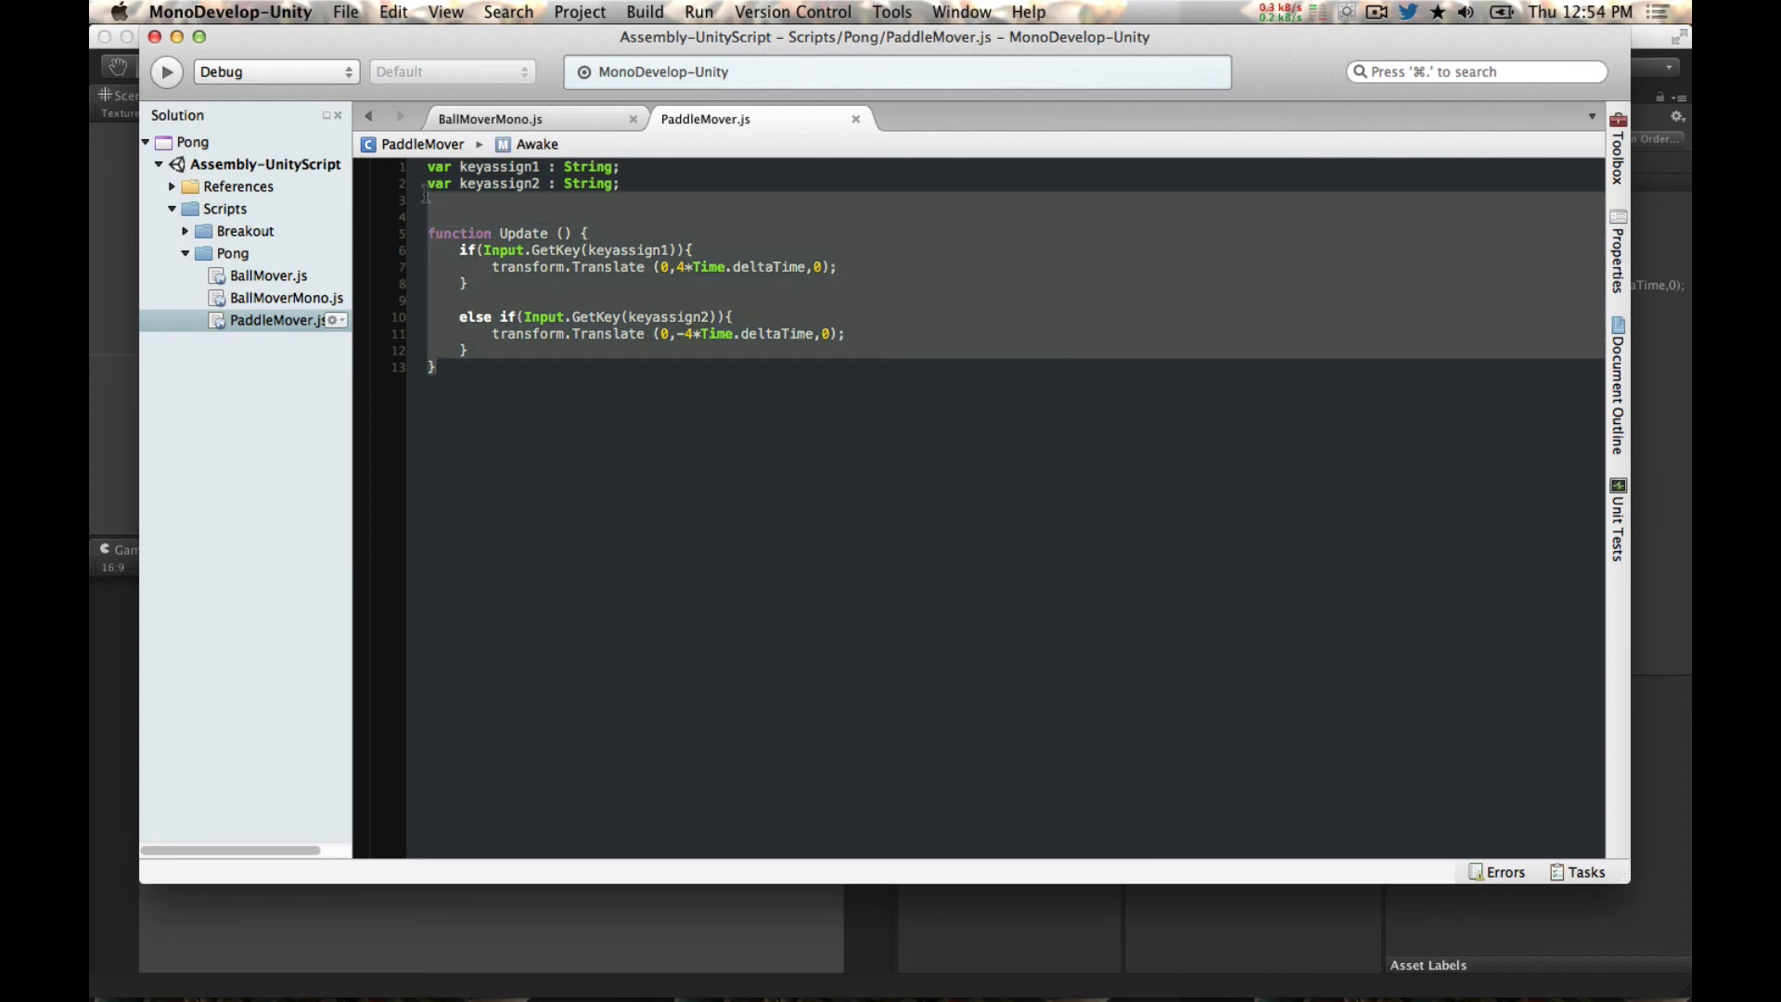
key("BackSpace")
key("BackSpace")
key("BackSpace")
key("BackSpace")
key("BackSpace")
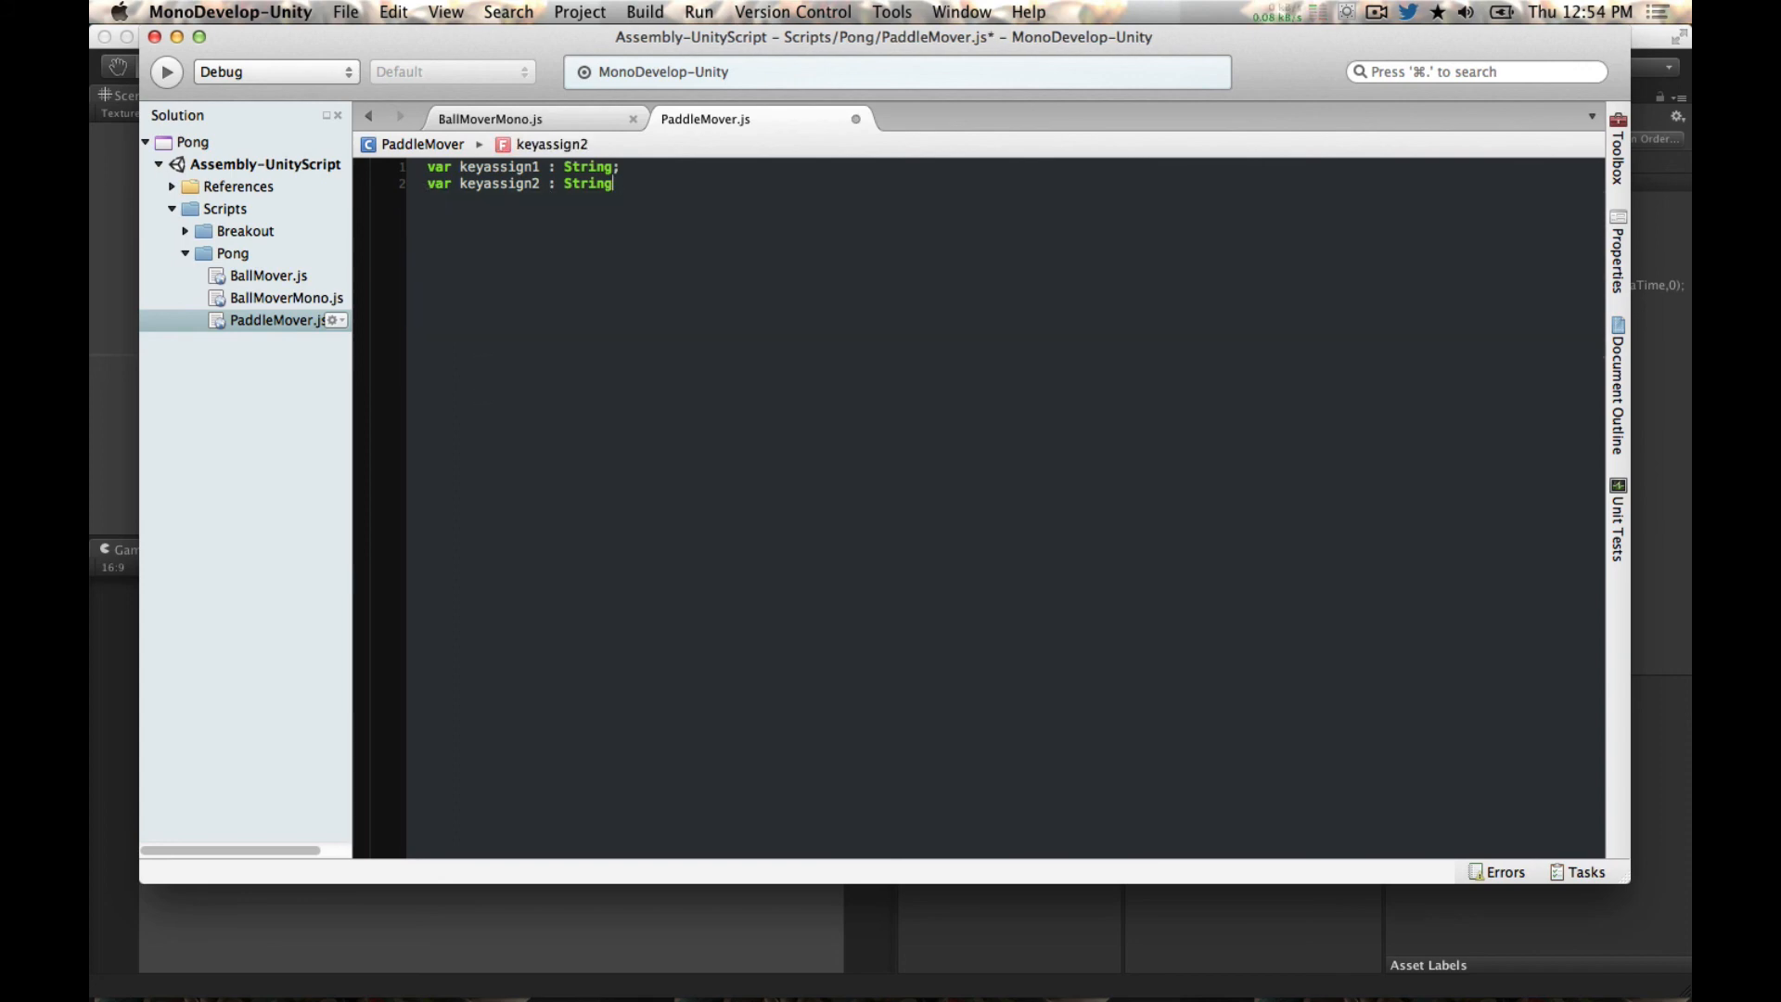
key("super+a")
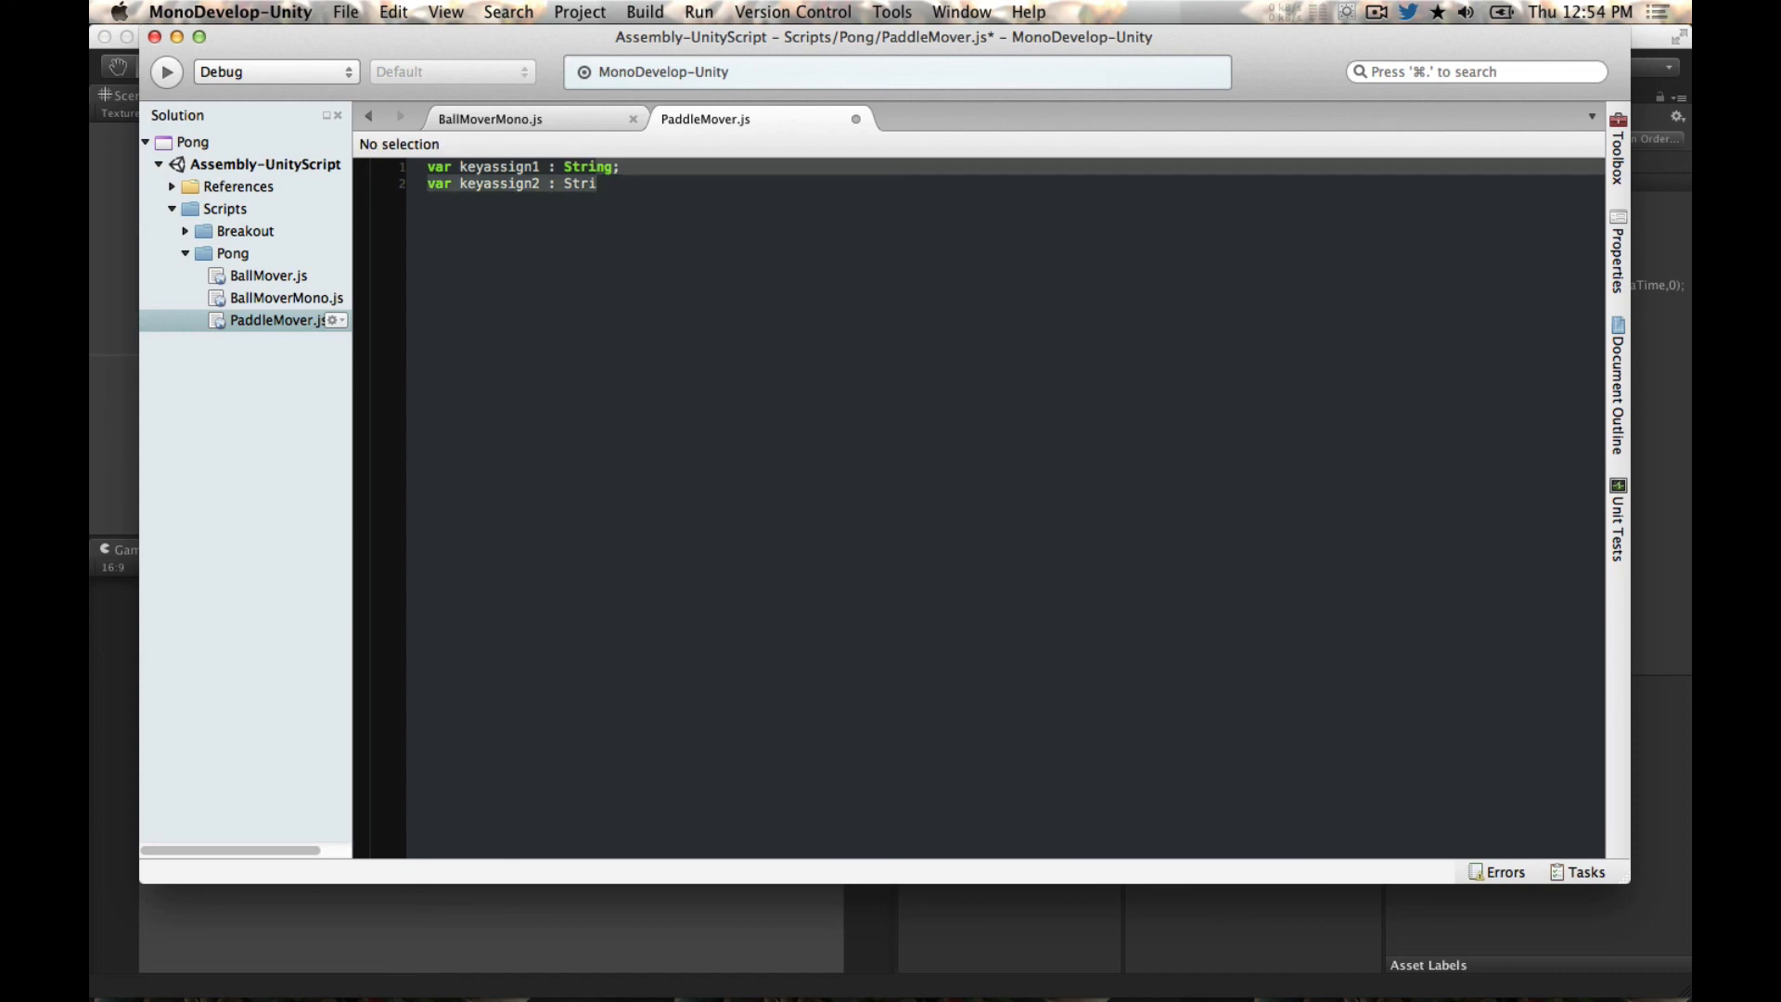
key("BackSpace")
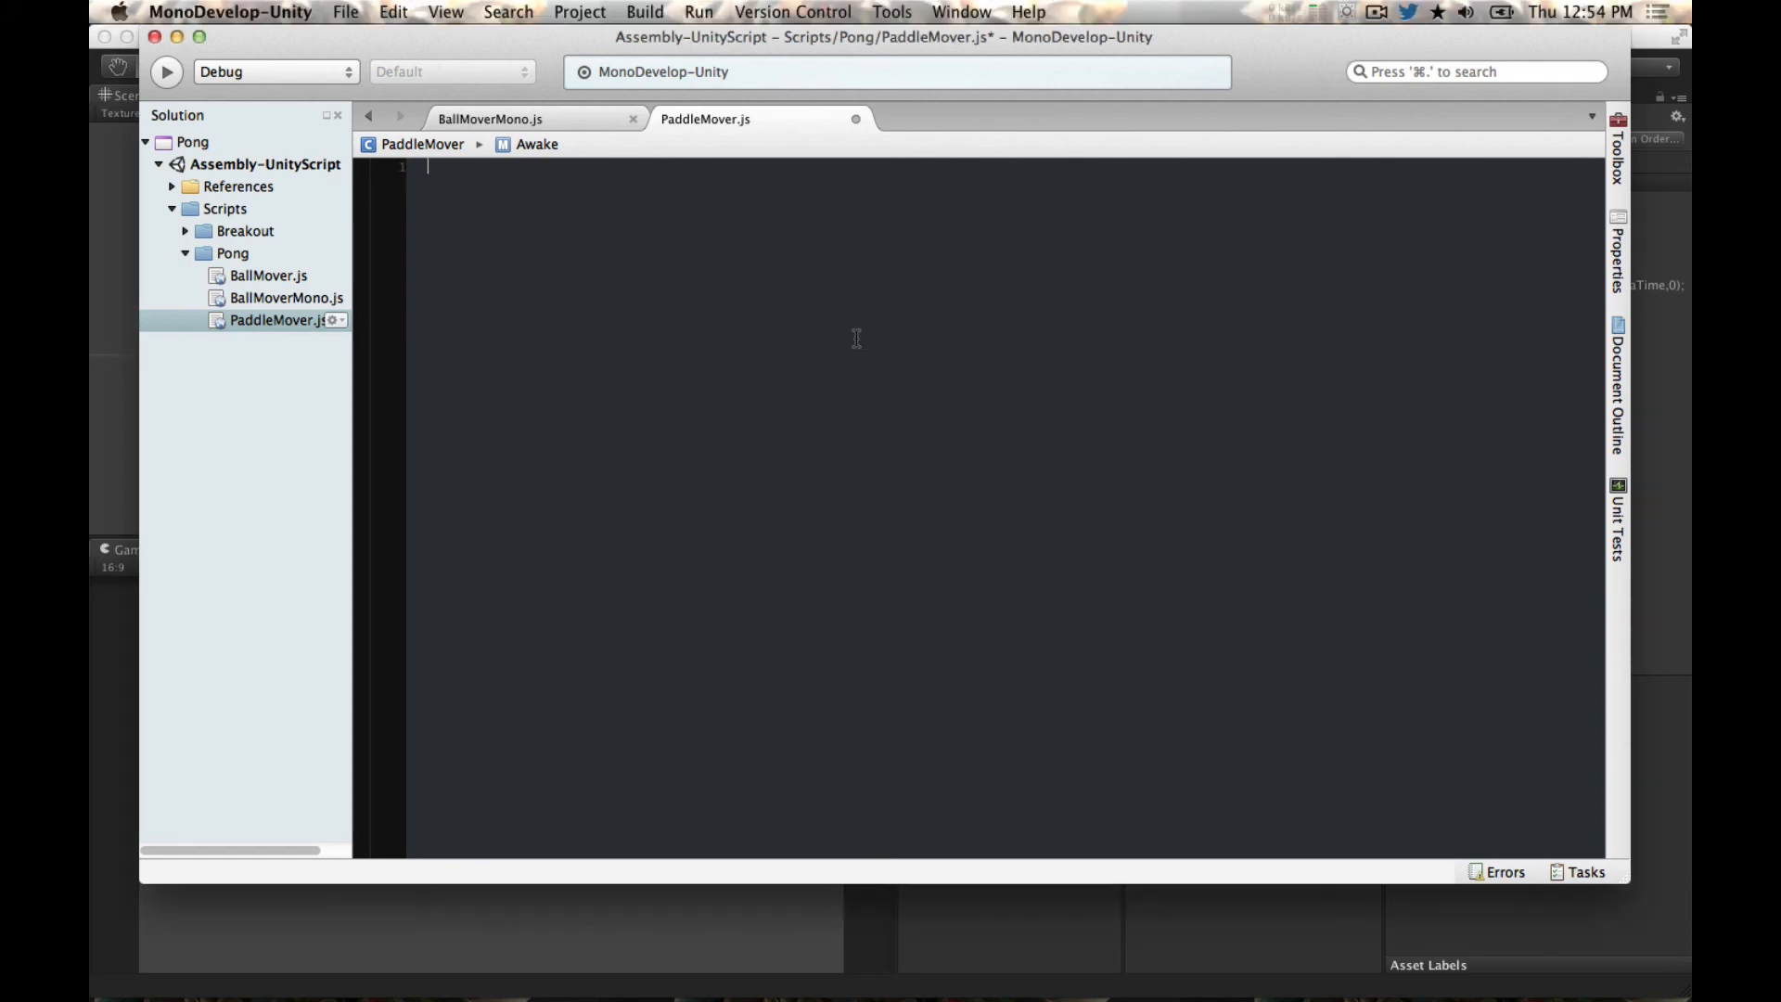
type("fun")
key("BackSpace")
key("BackSpace")
key("BackSpace")
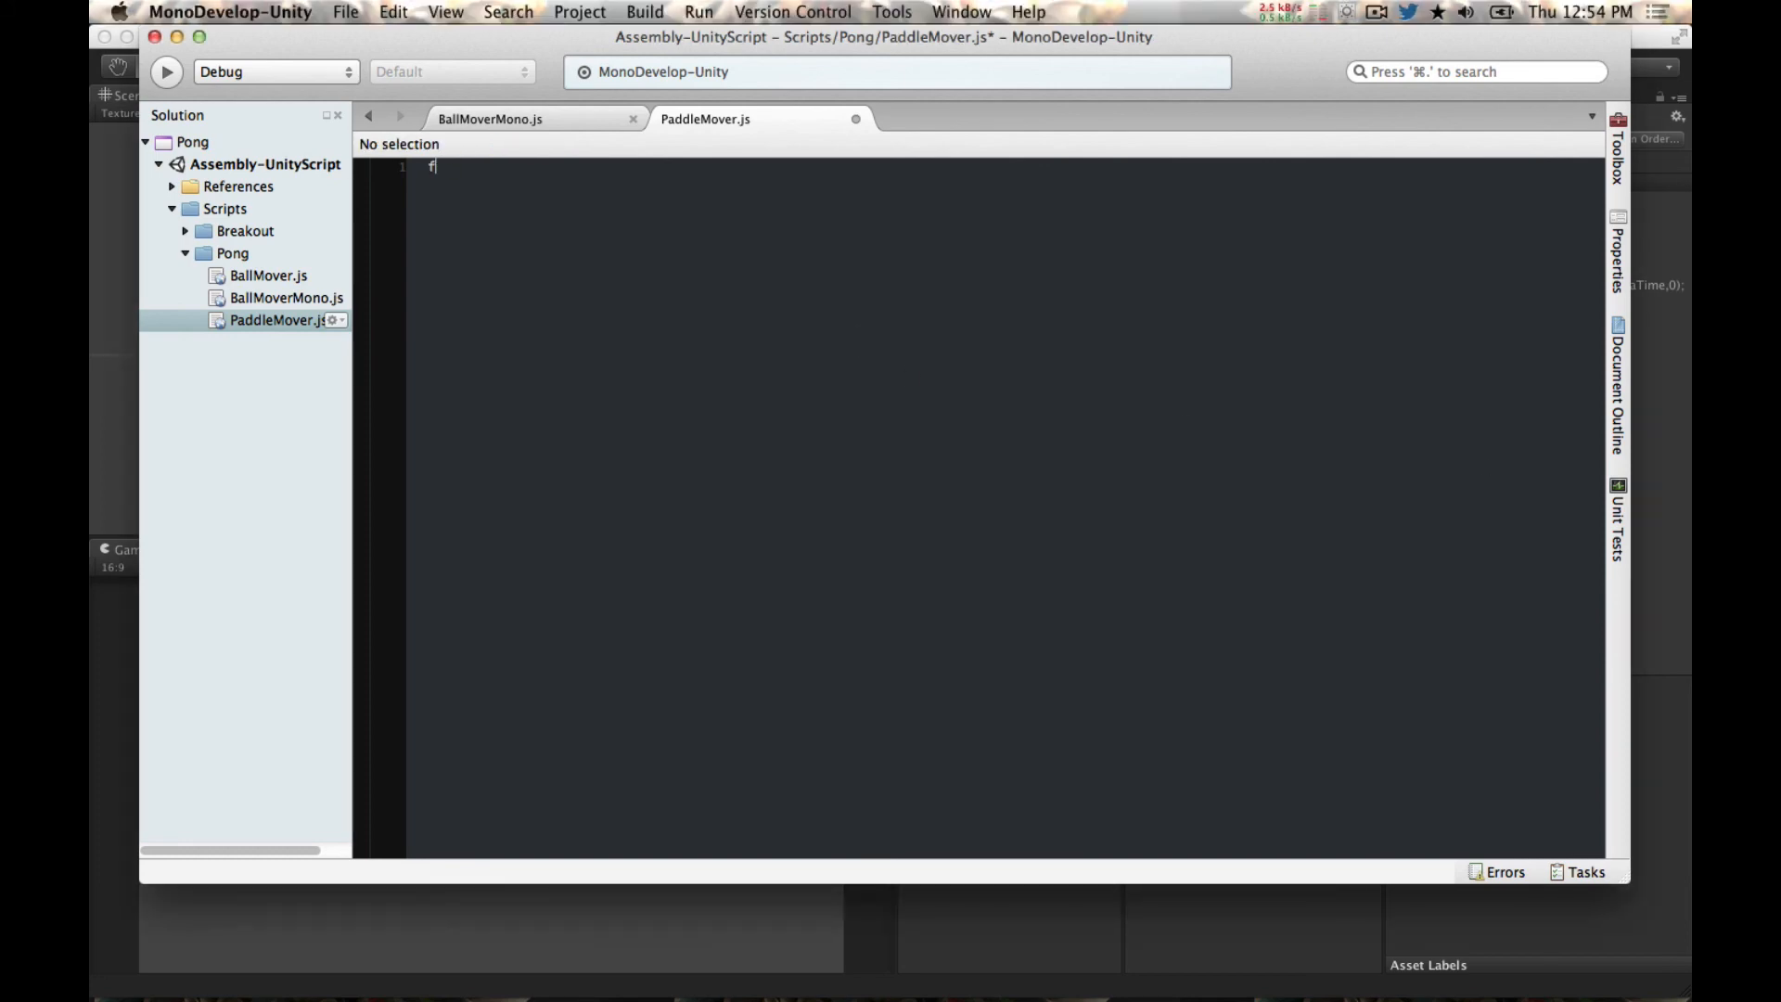
Step: Leave three blank lines at the start of the PaddleMover script and add an empty Update function below them
key("Return")
key("Return")
key("Return")
type("function Update(){")
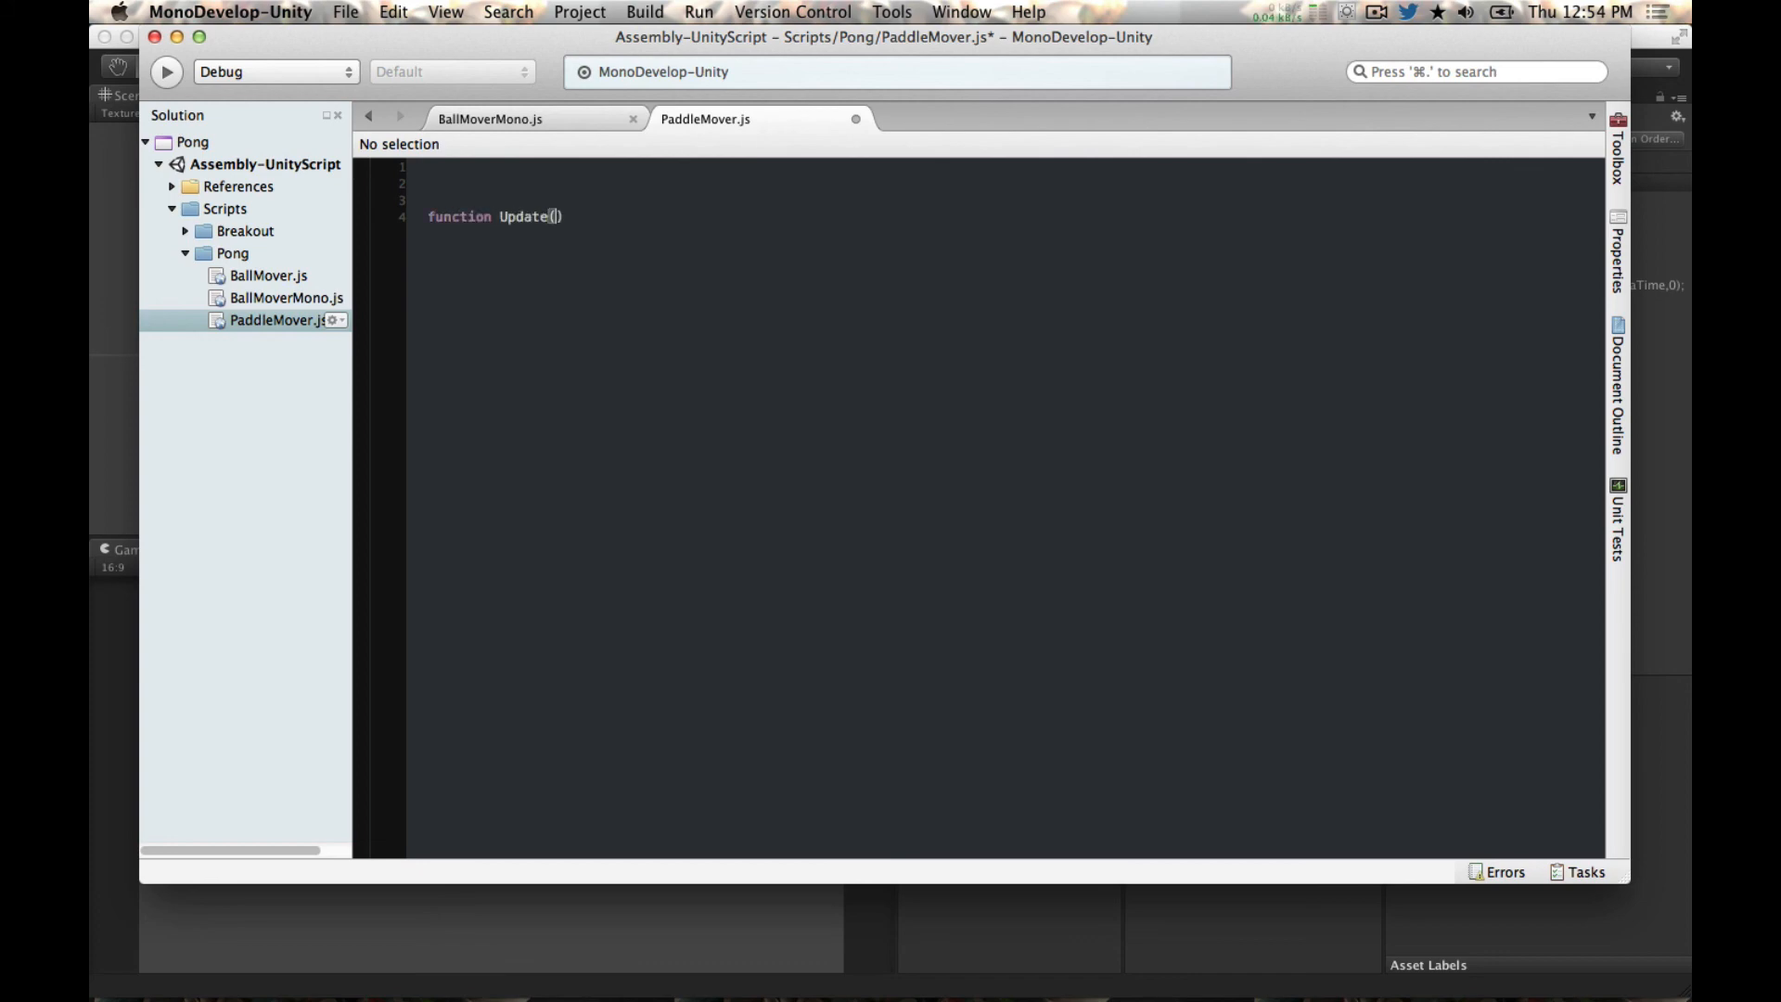
key("Return")
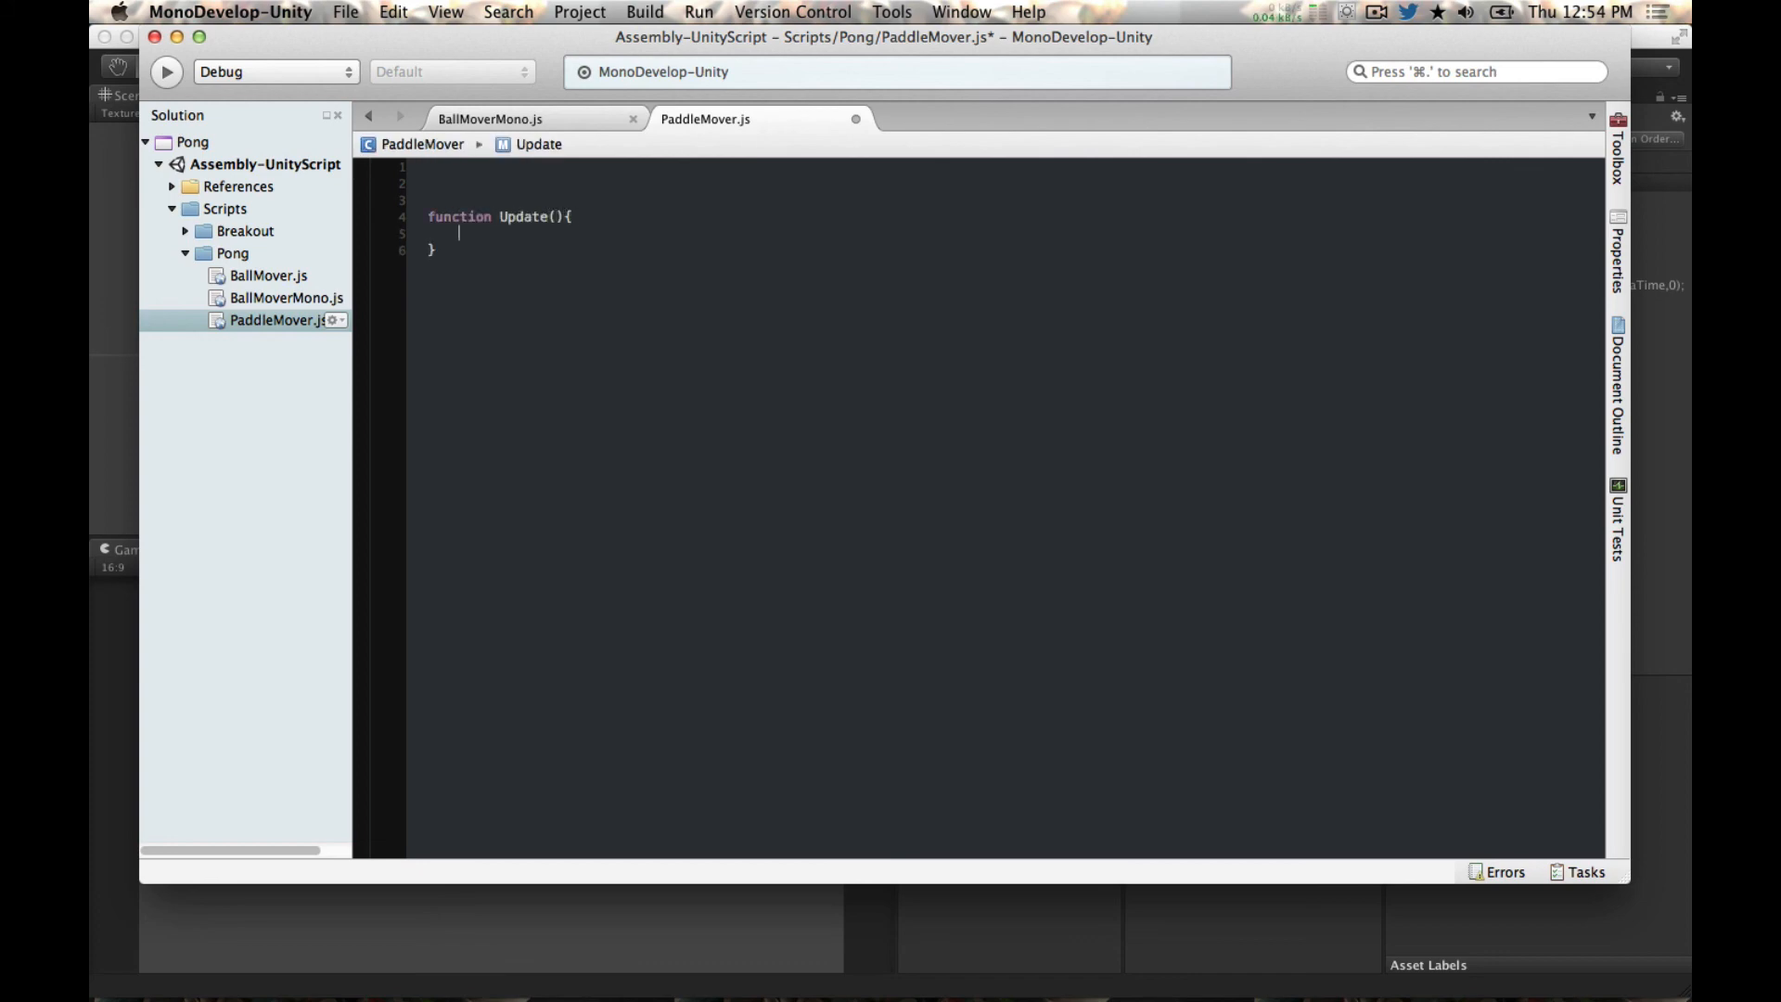
Step: Add an if block inside Update with the condition Input.GetKey(keyassign1)
type("if(Input.")
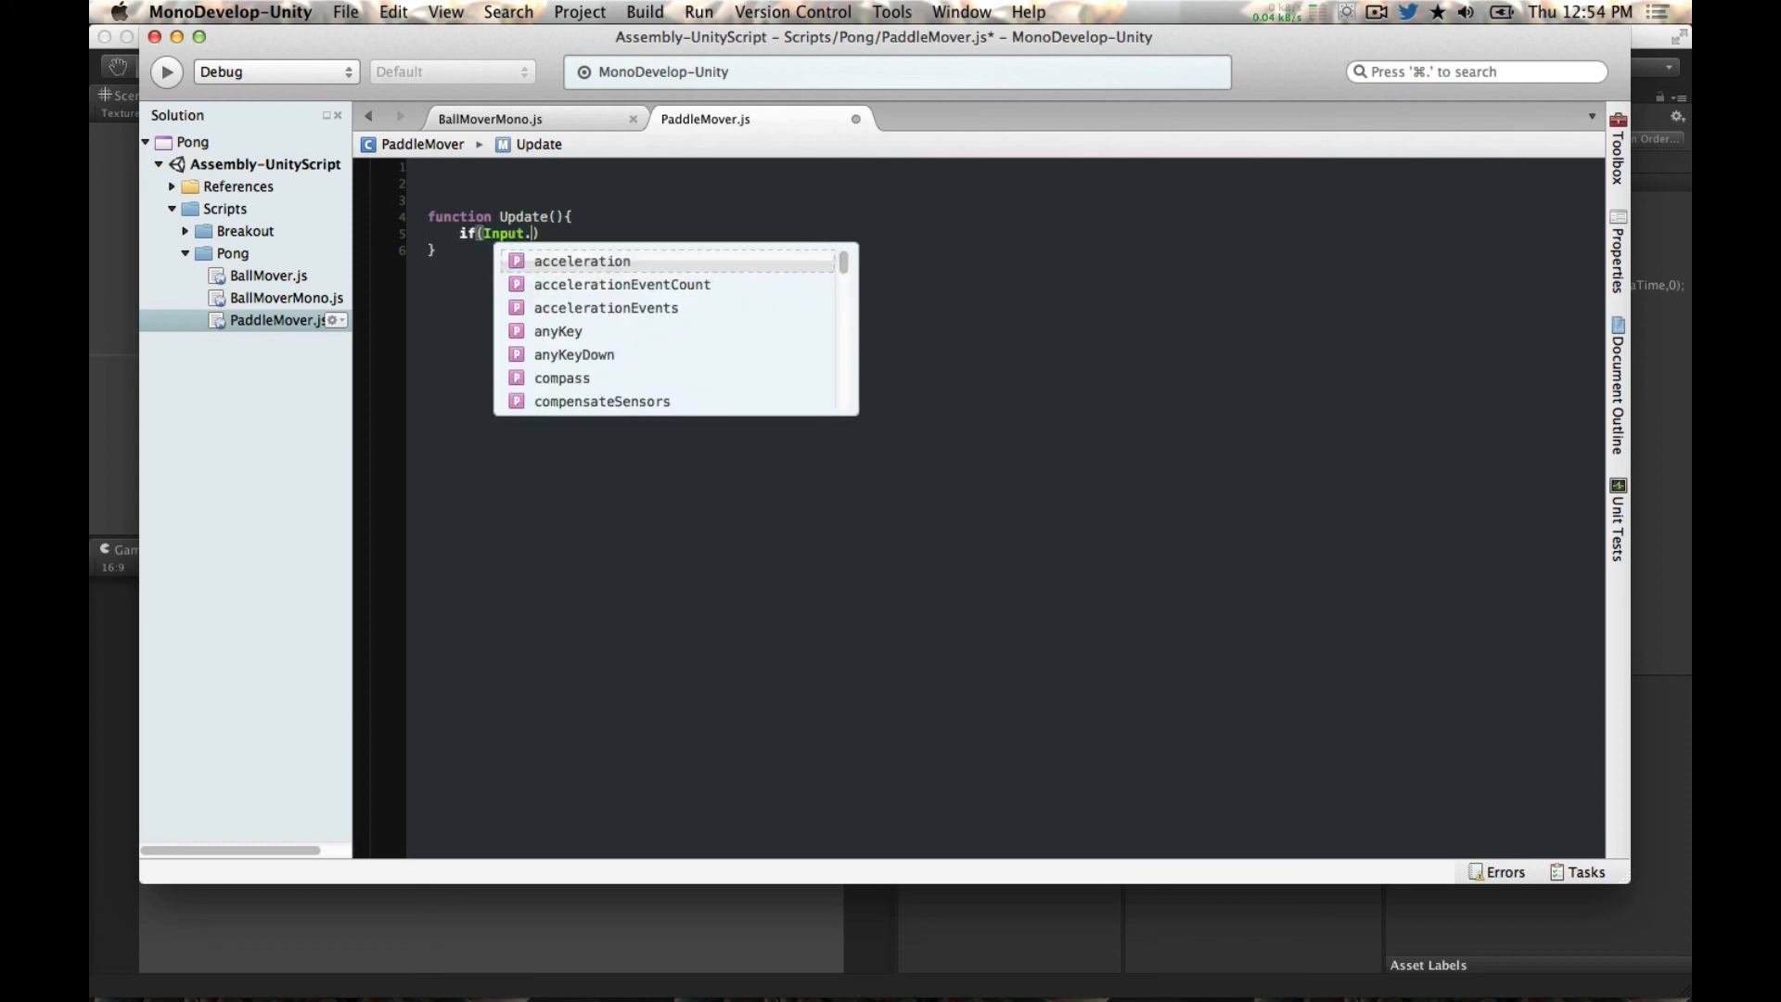
type("GetKey")
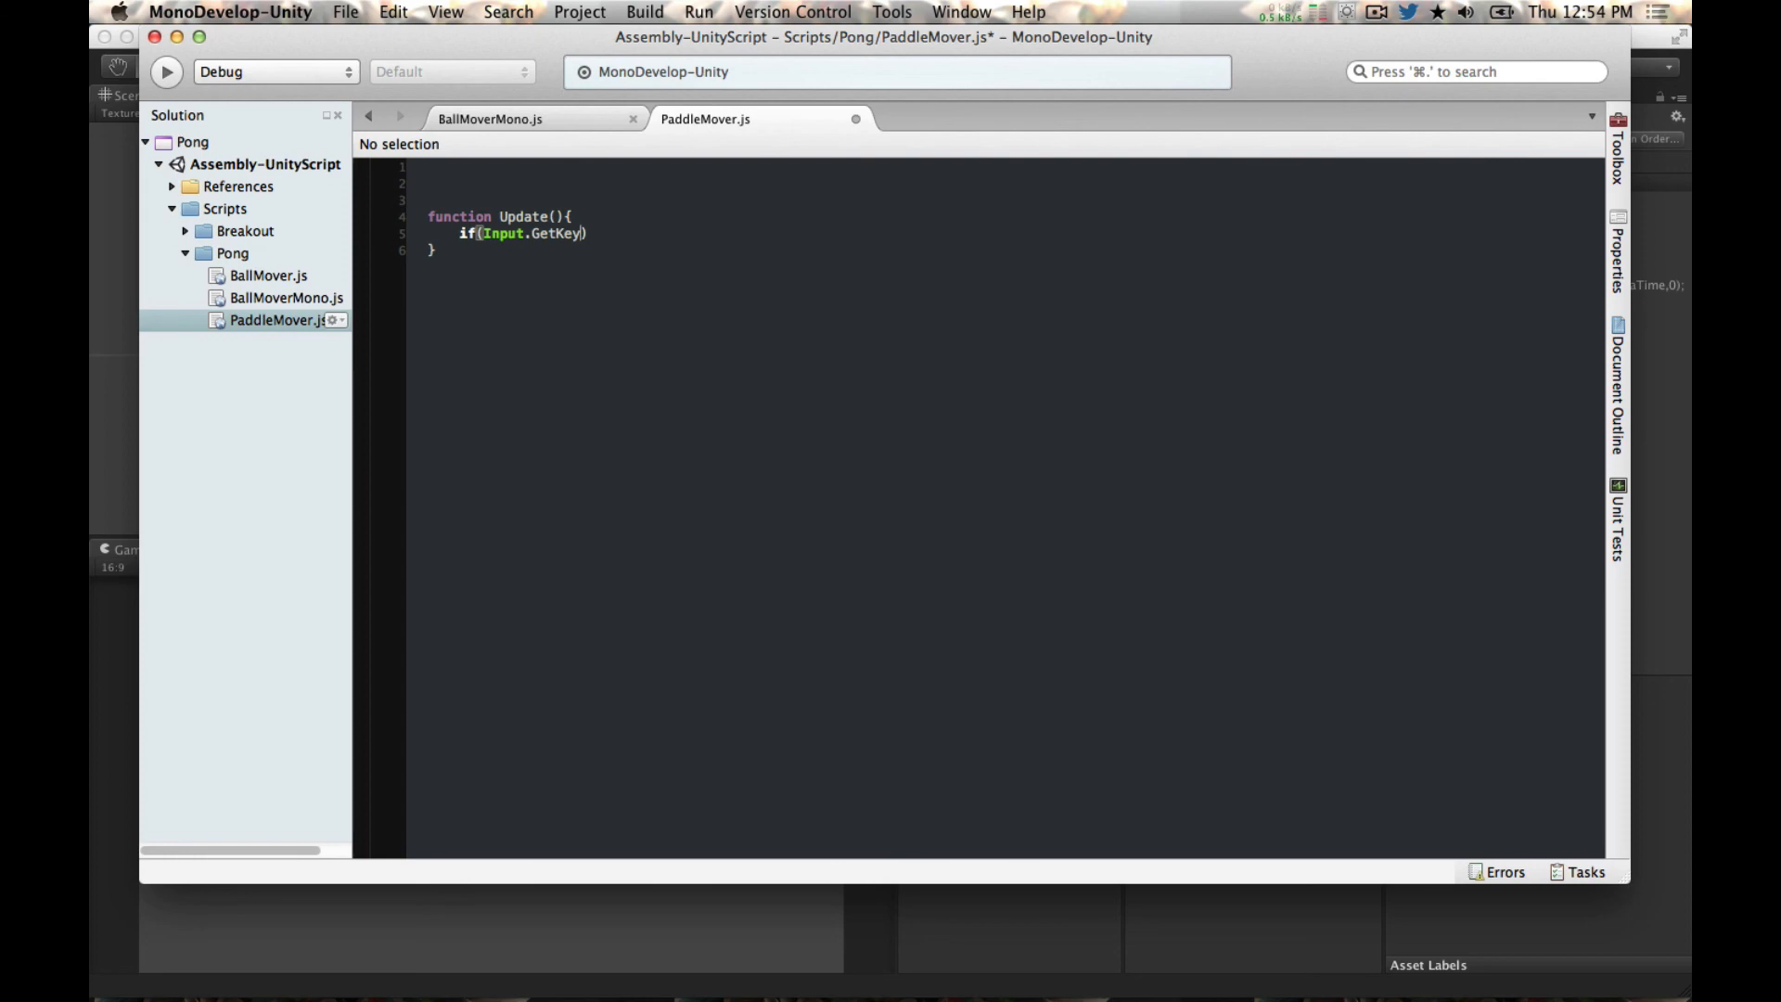
type("(keyassign")
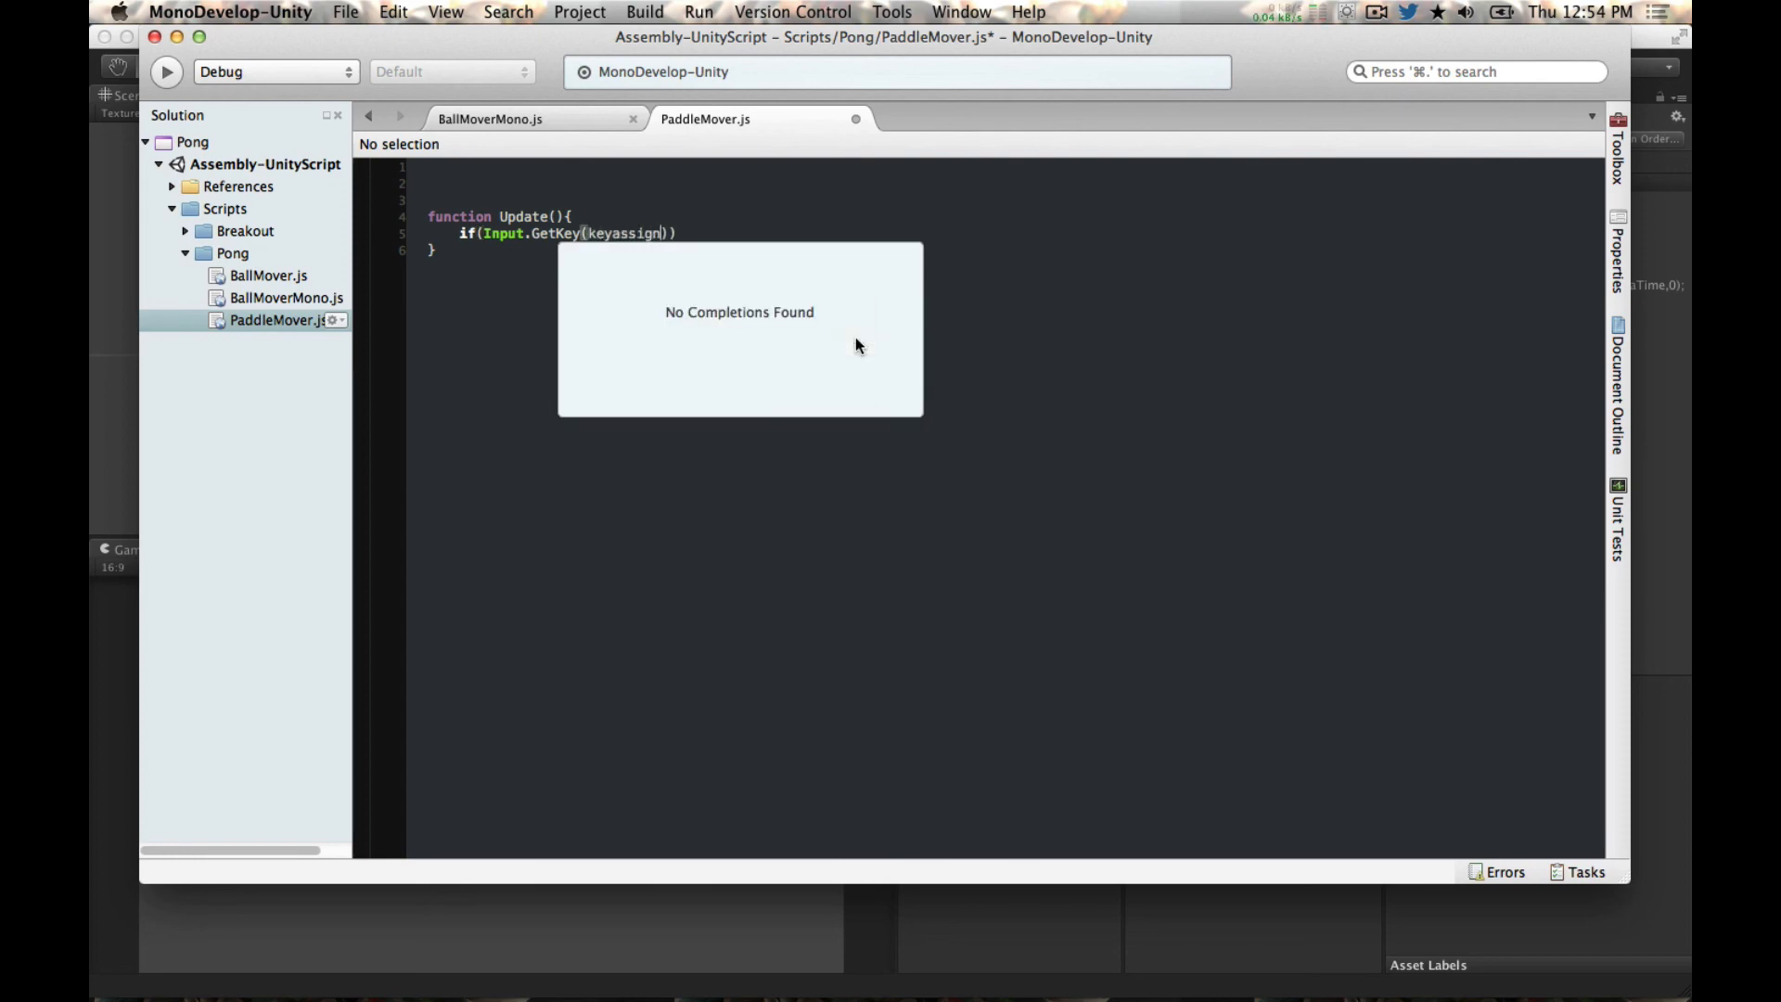
type("1")
key("Right")
key("Right")
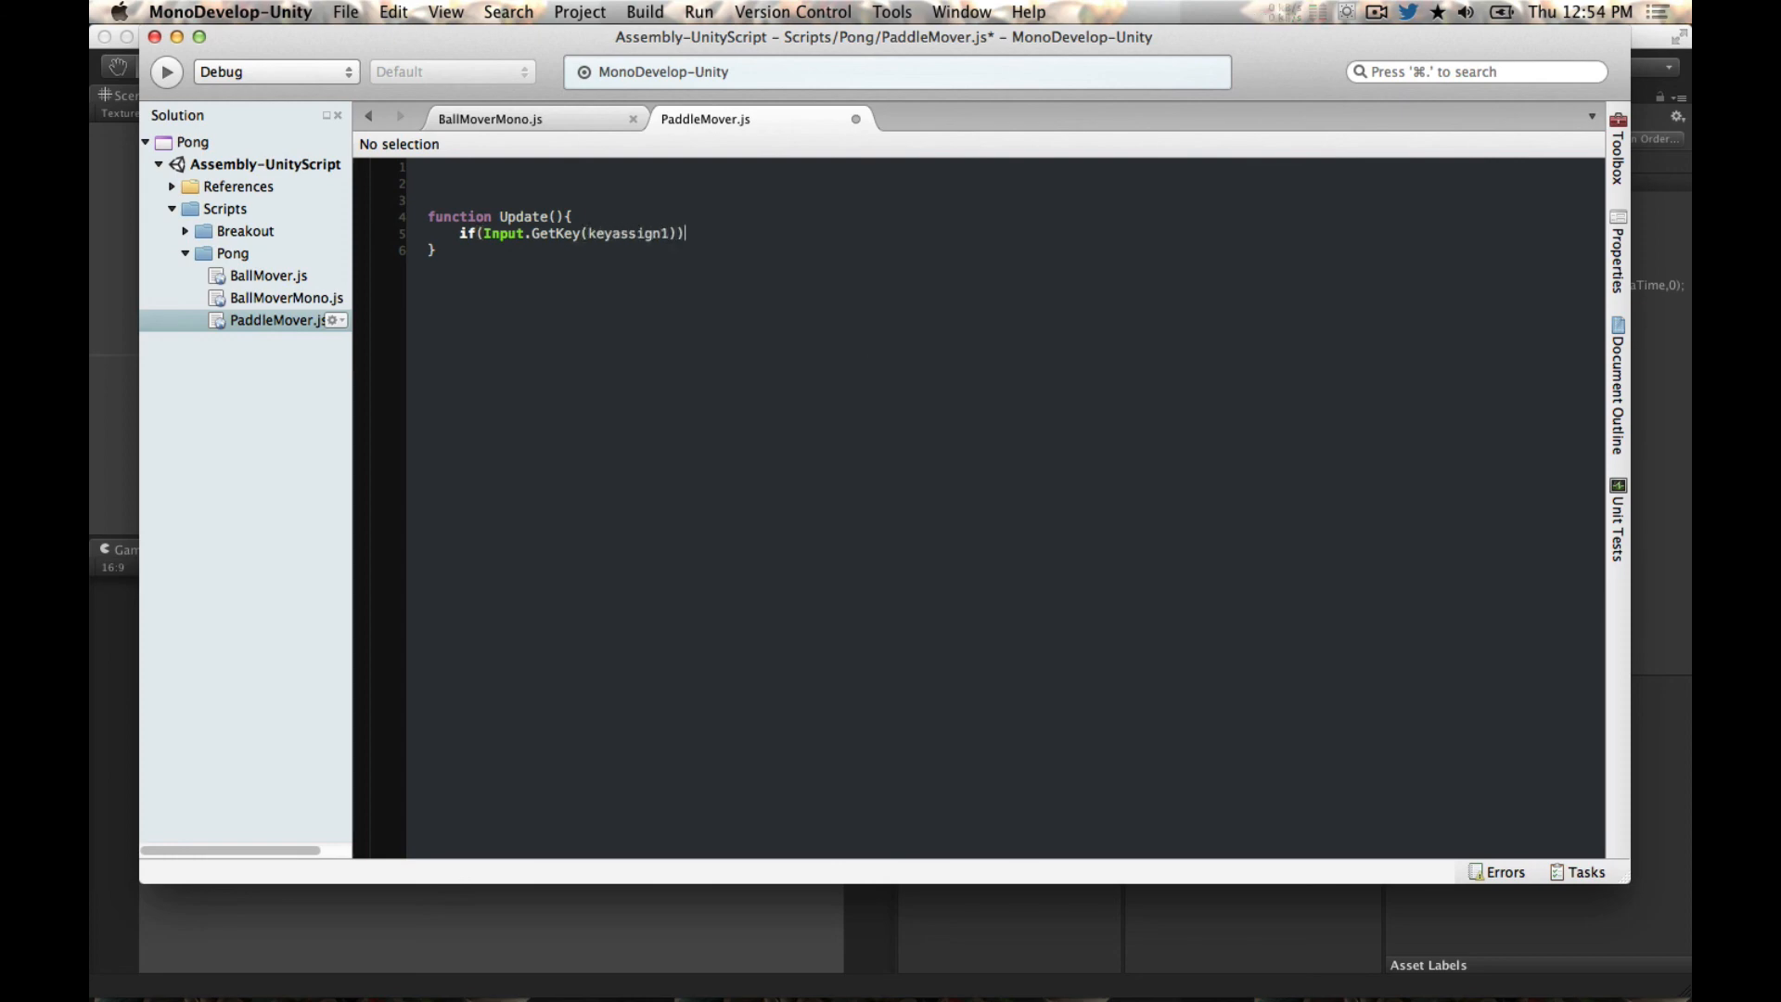
type("{")
key("Return")
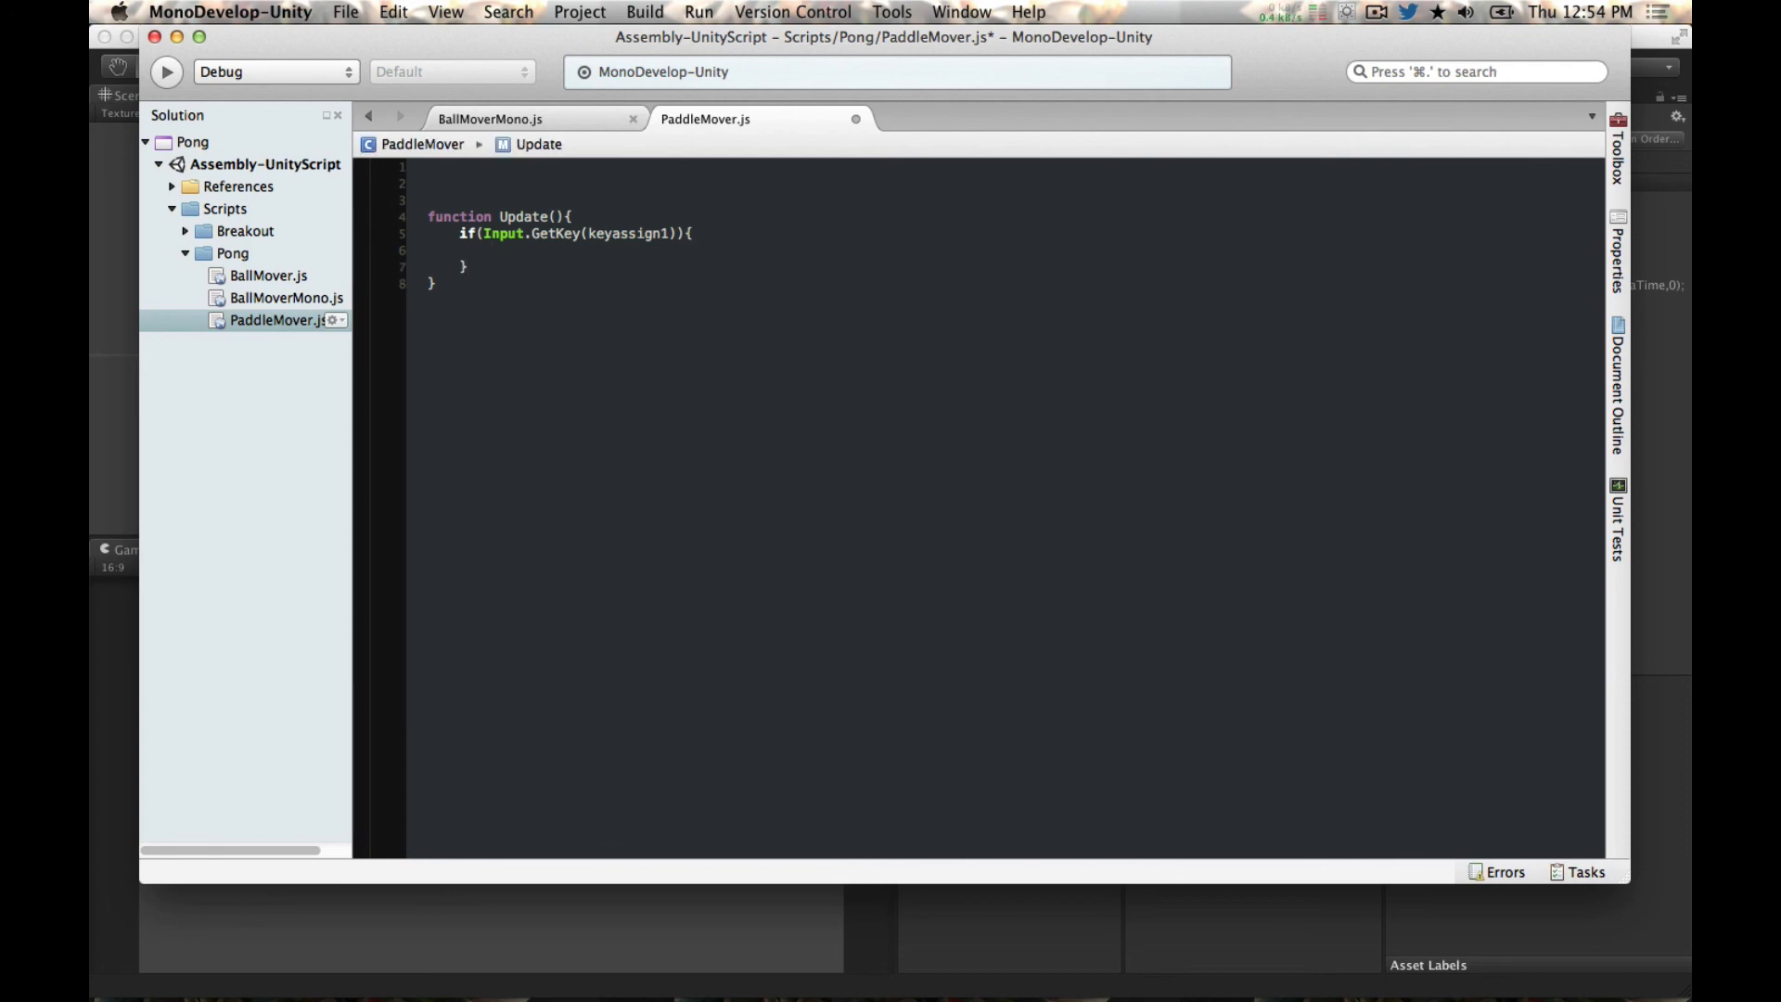
Step: Write a transform.Translate call with the arguments 0,4 inside the keyassign1 block
type("trb")
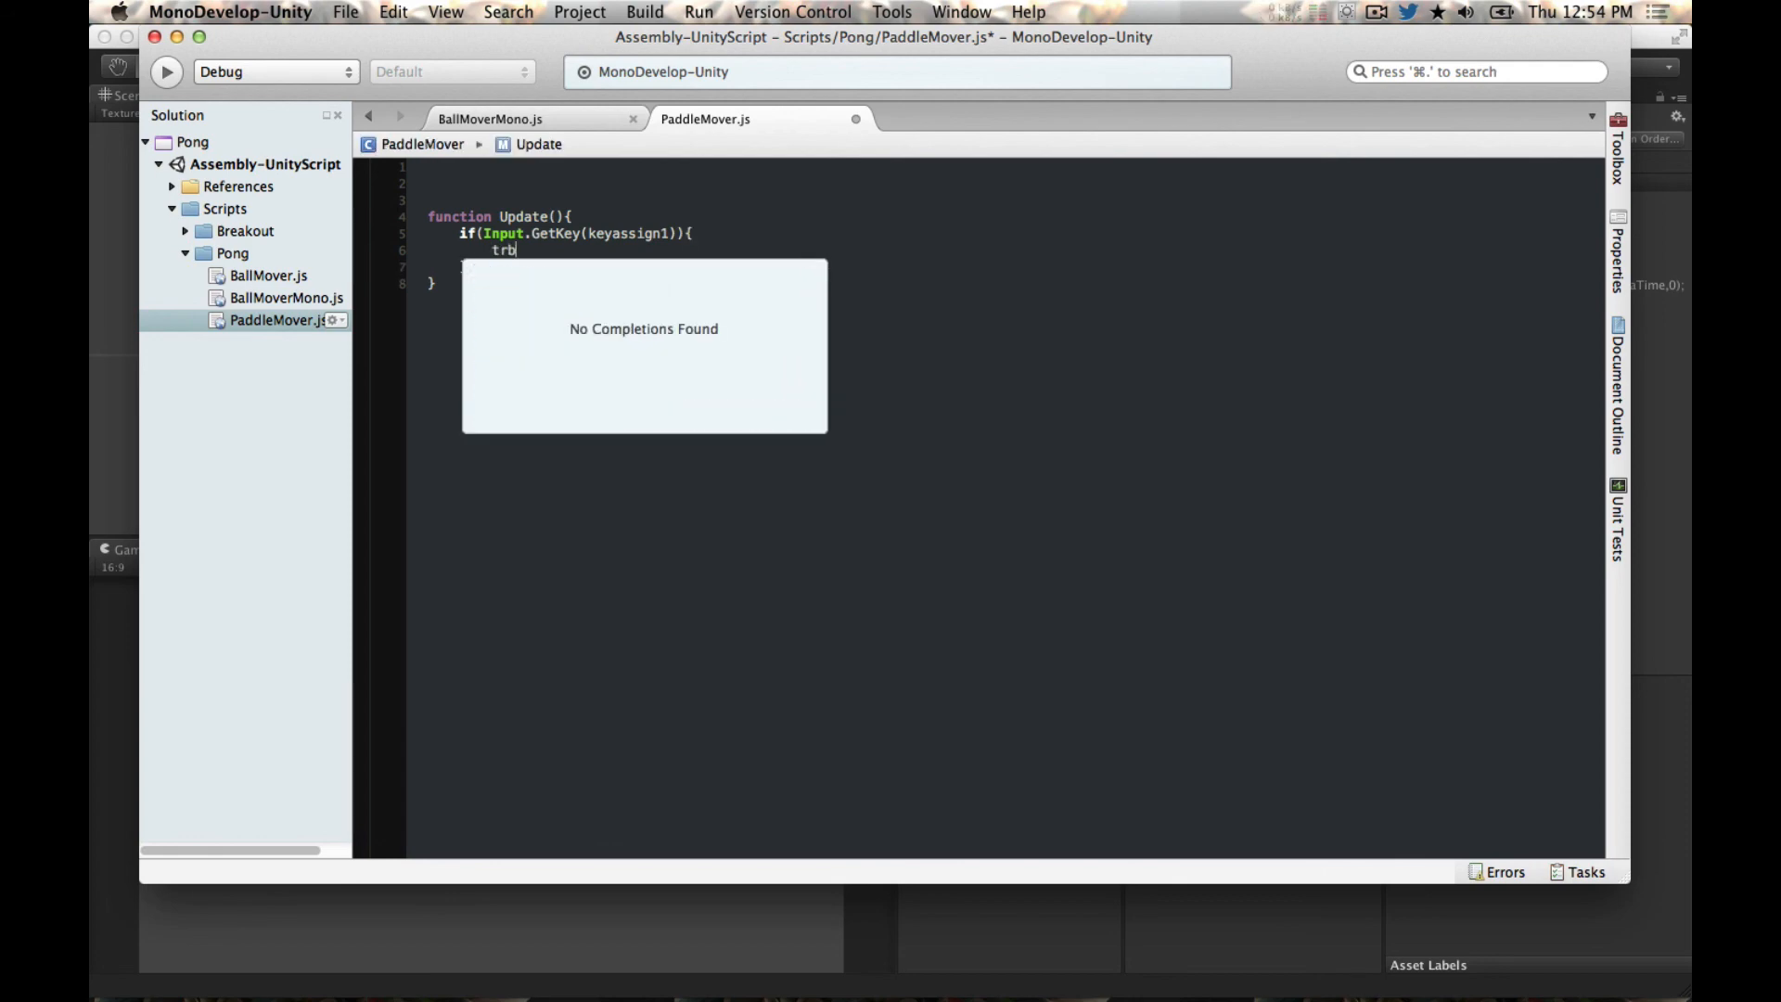
type("a")
key("BackSpace")
key("BackSpace")
key("BackSpace")
type("ransfor")
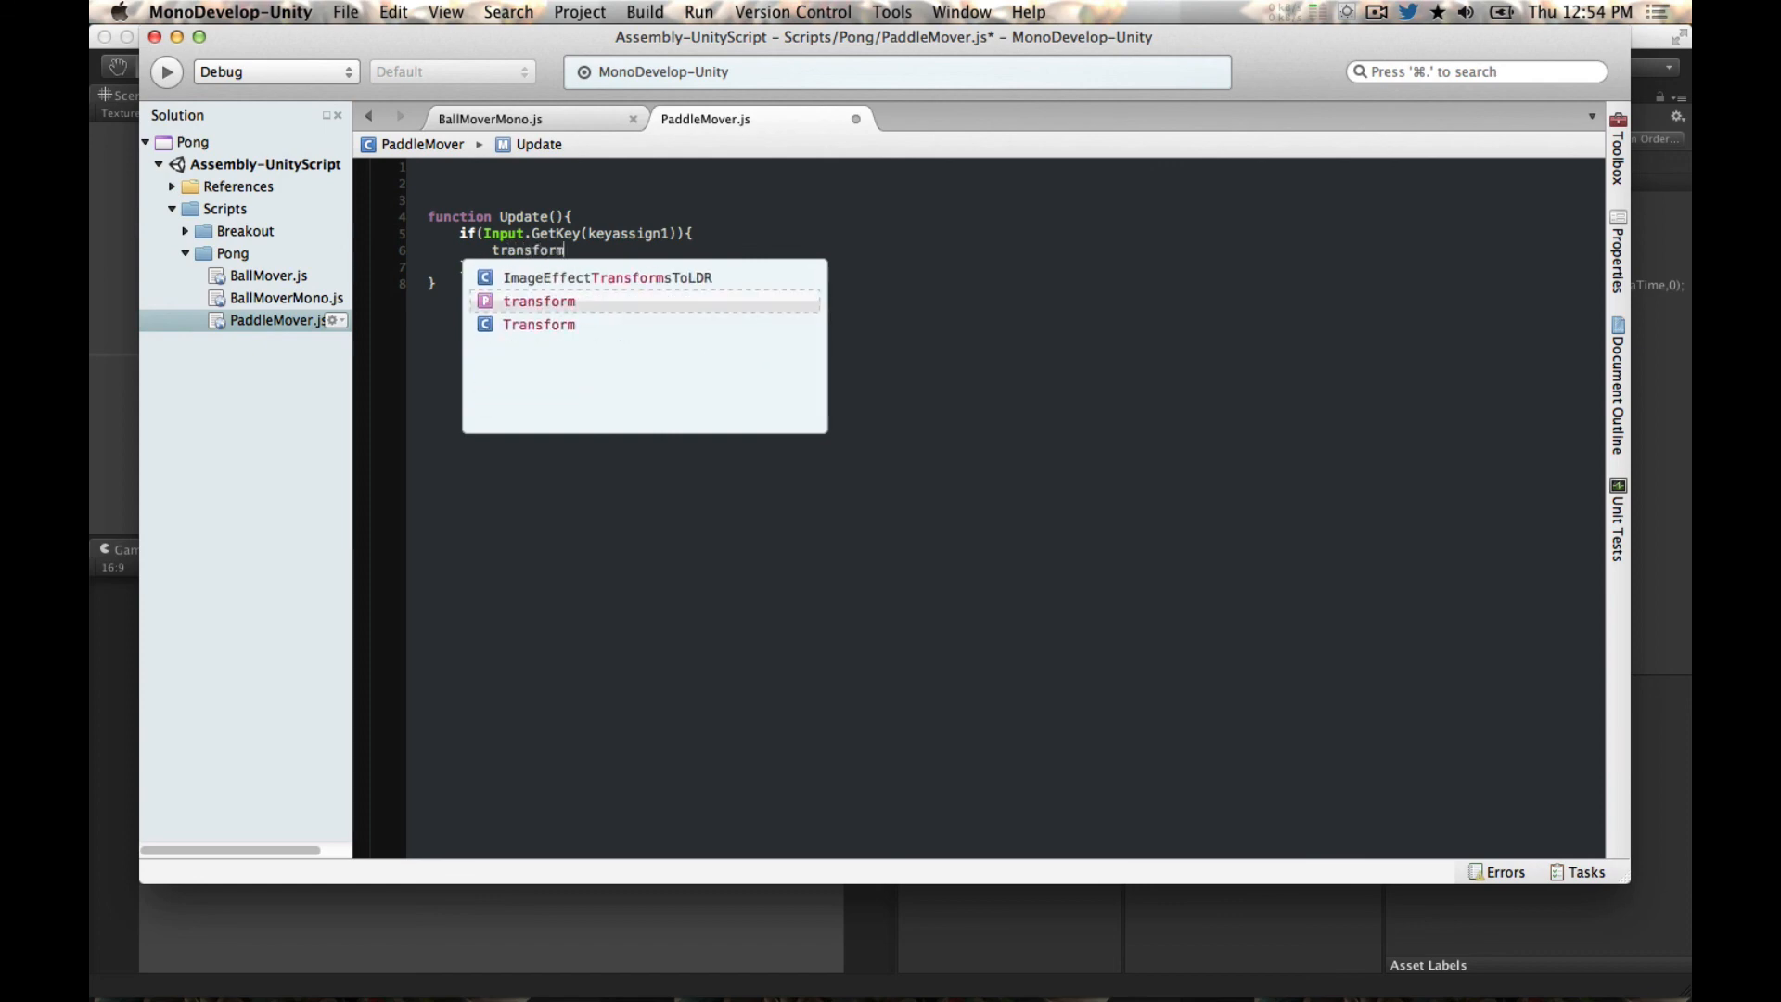
type("m.")
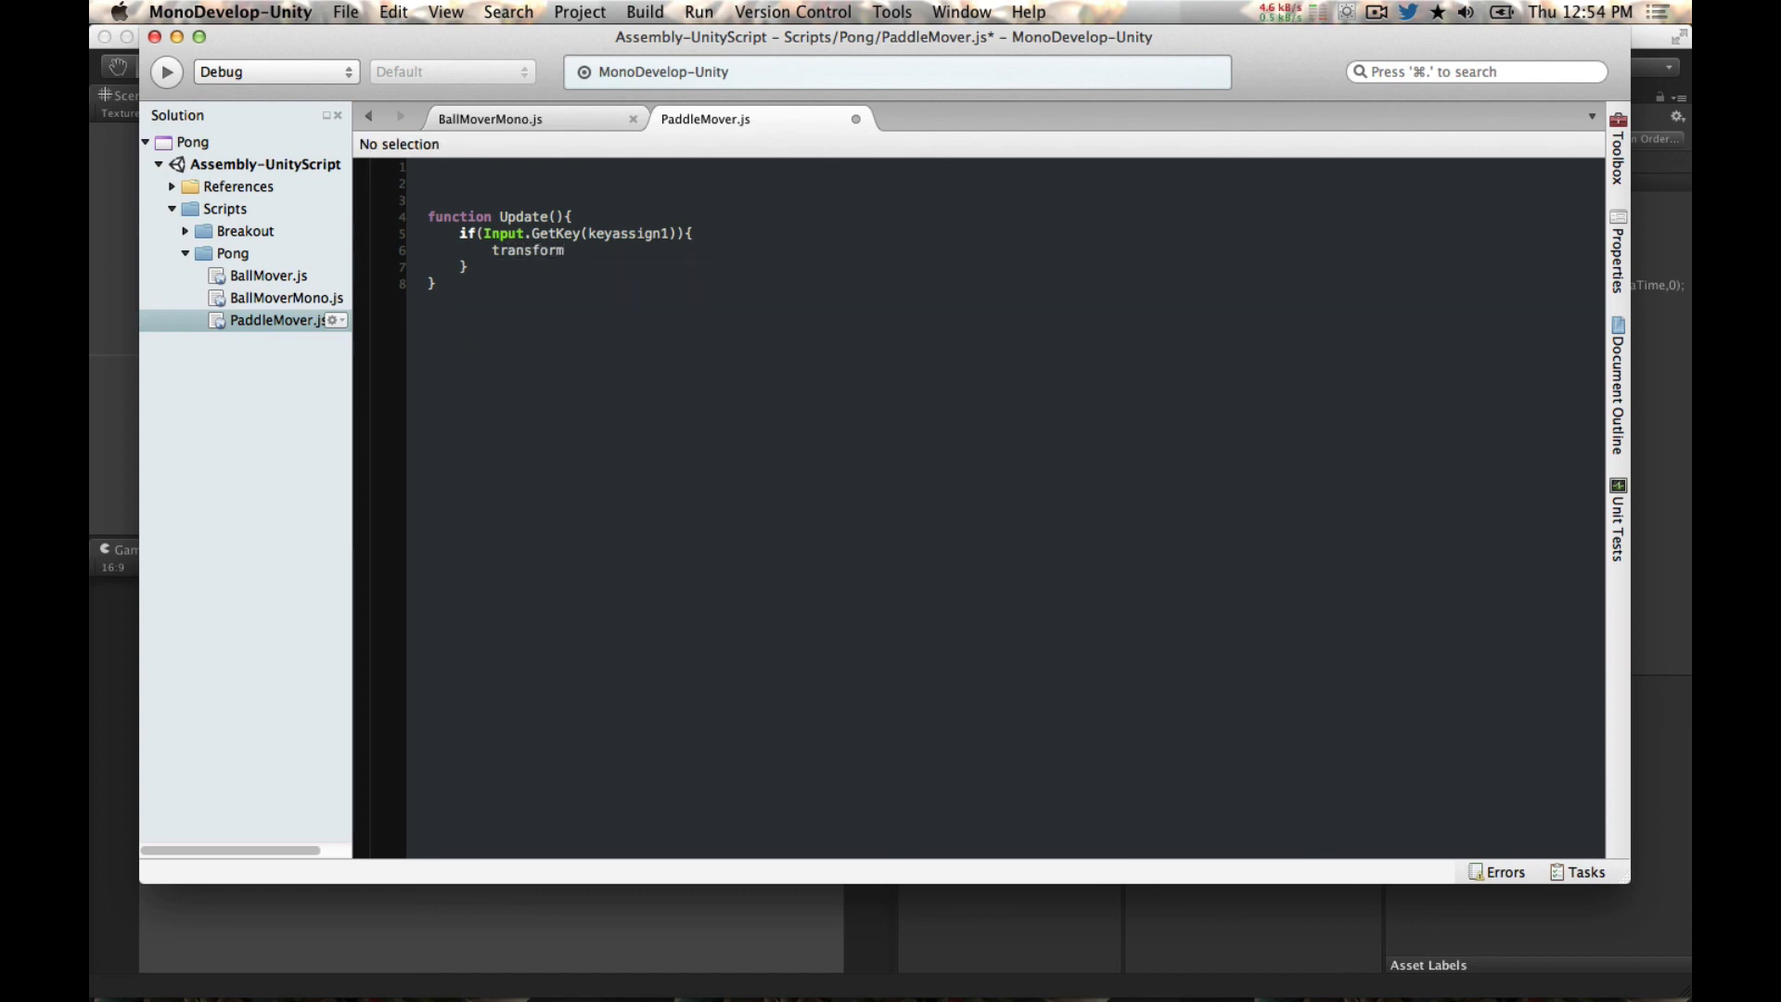
type("Trans")
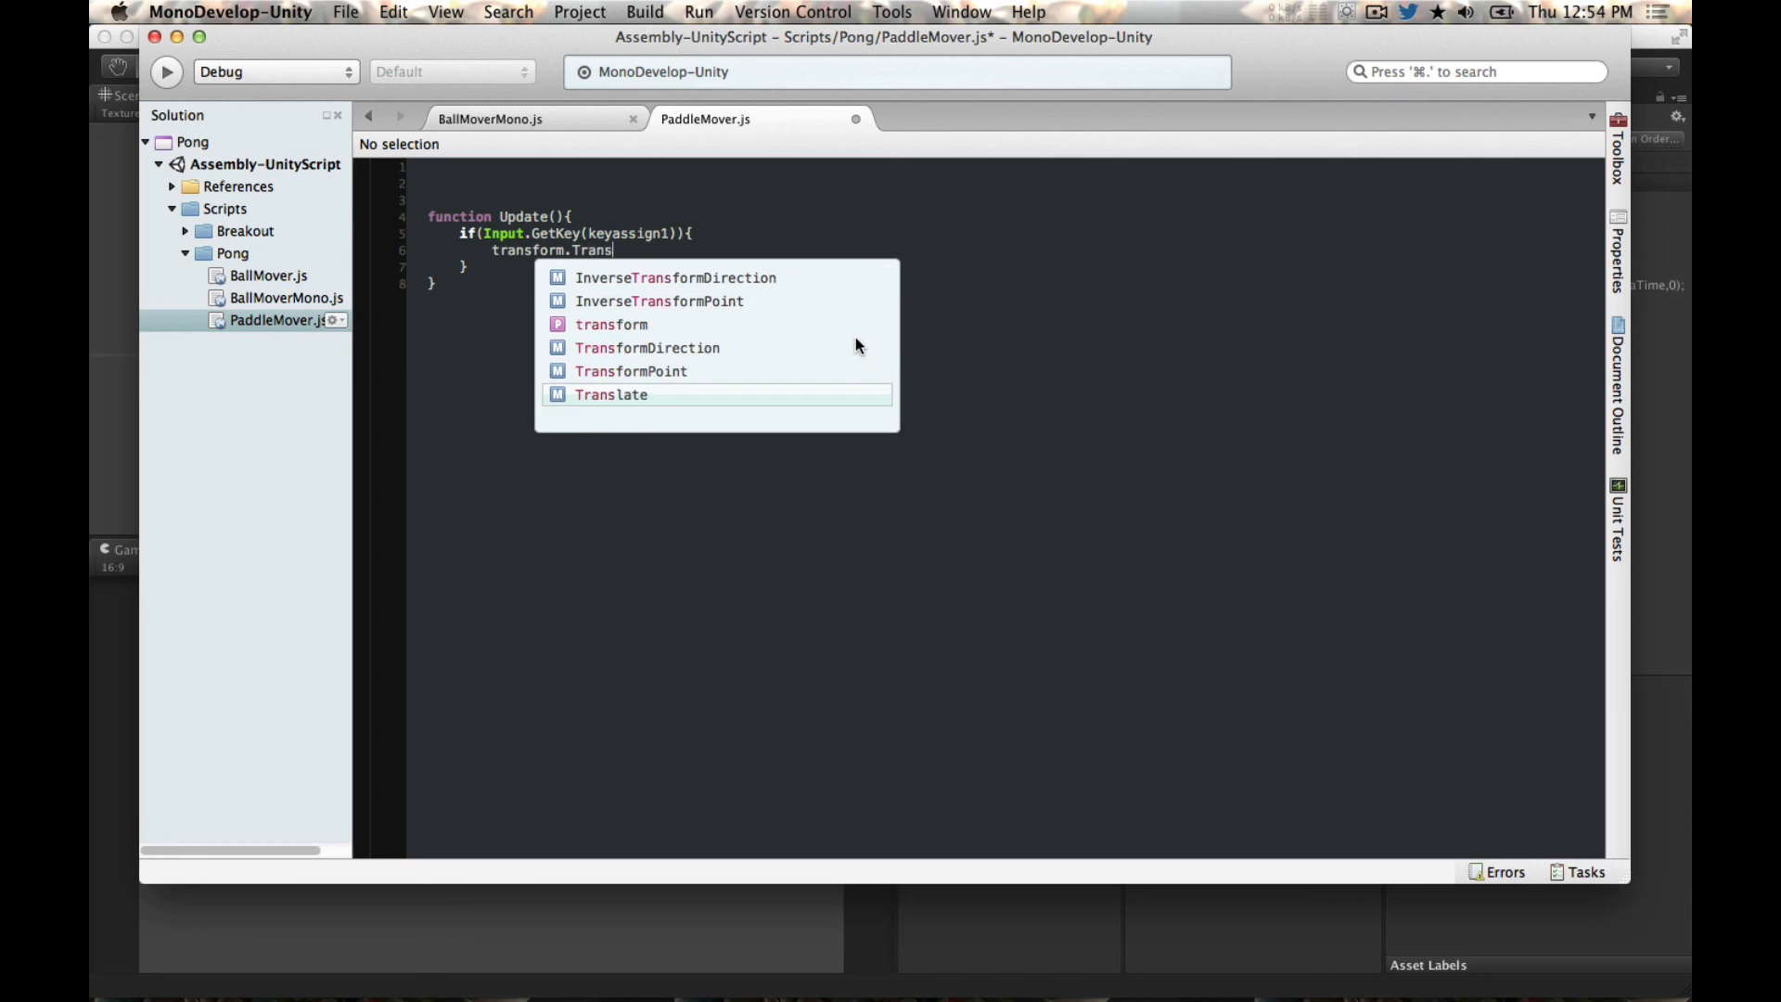
key("Return")
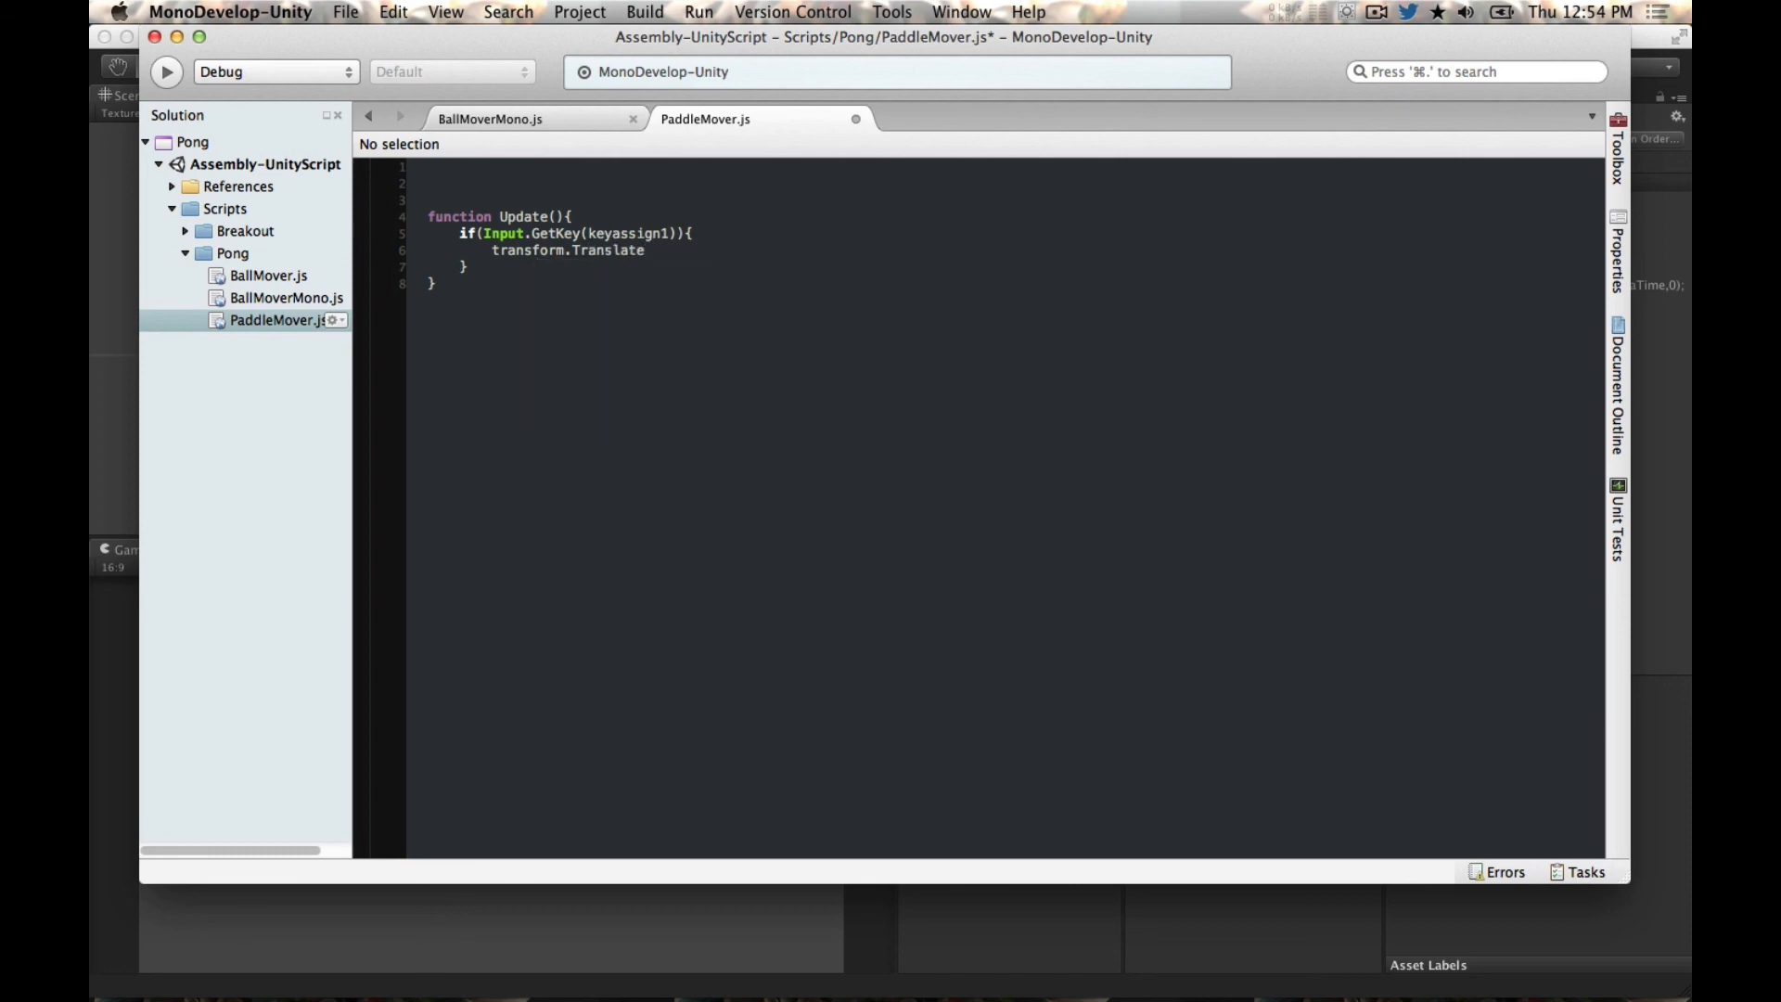
type("(0,4")
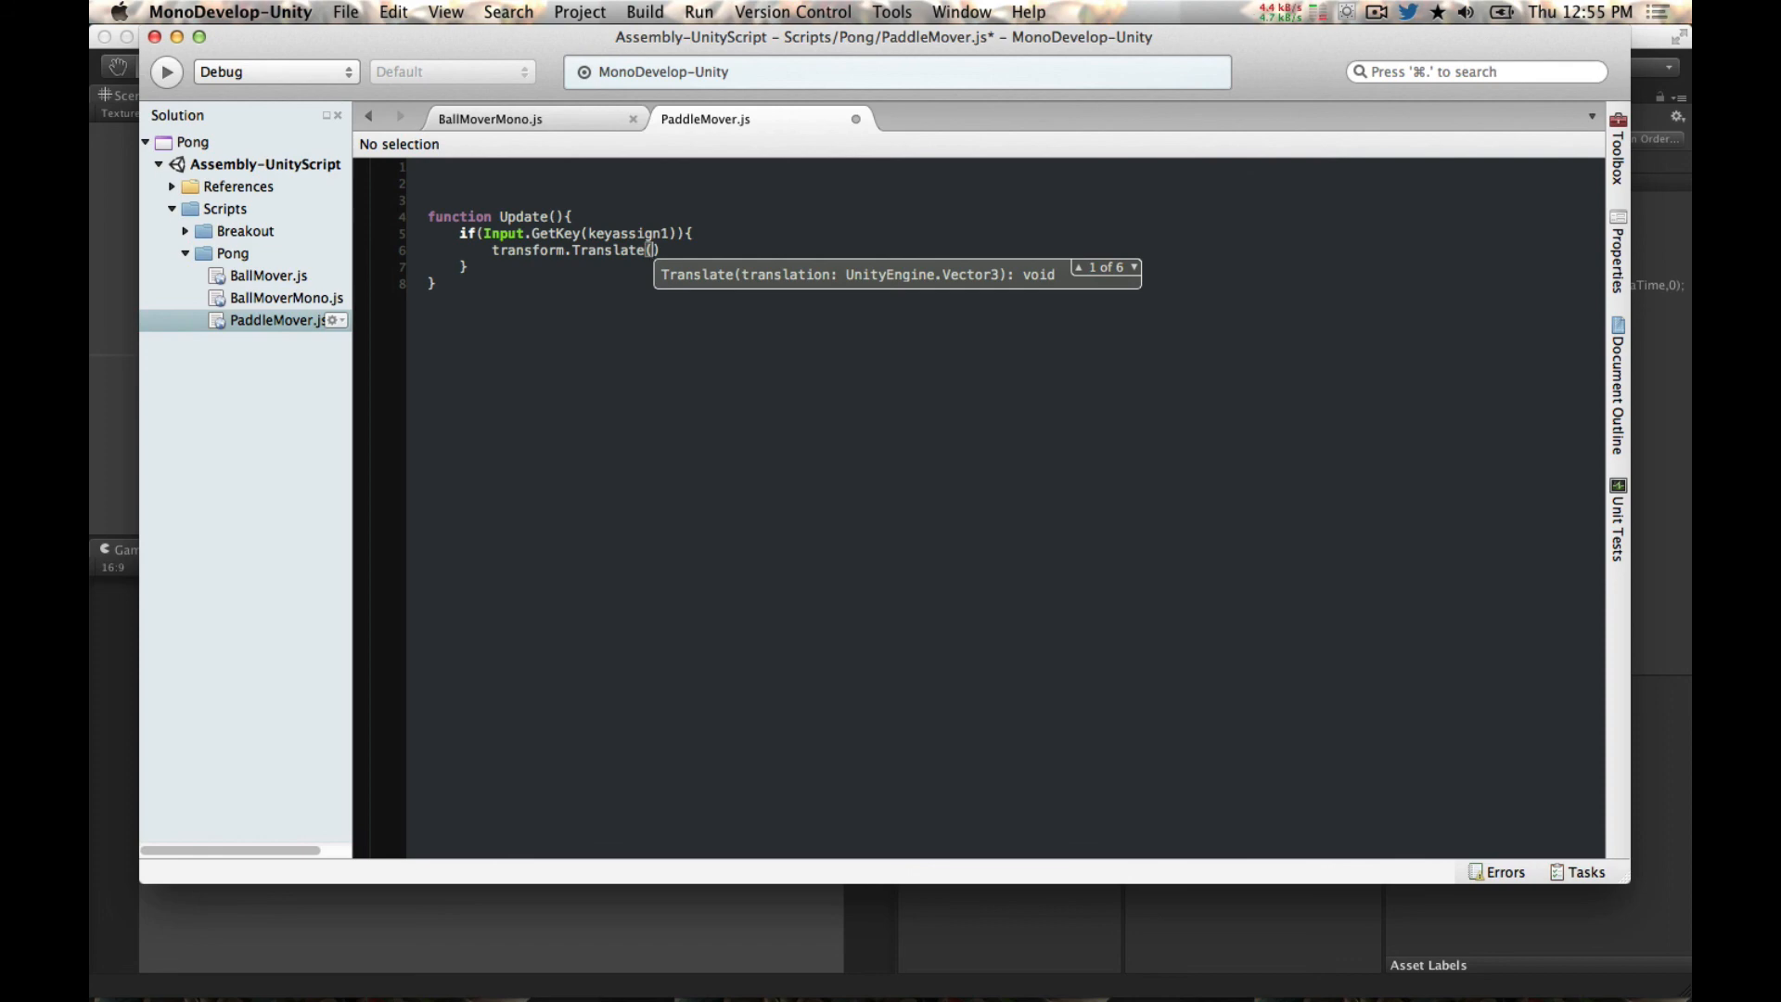
type("0,")
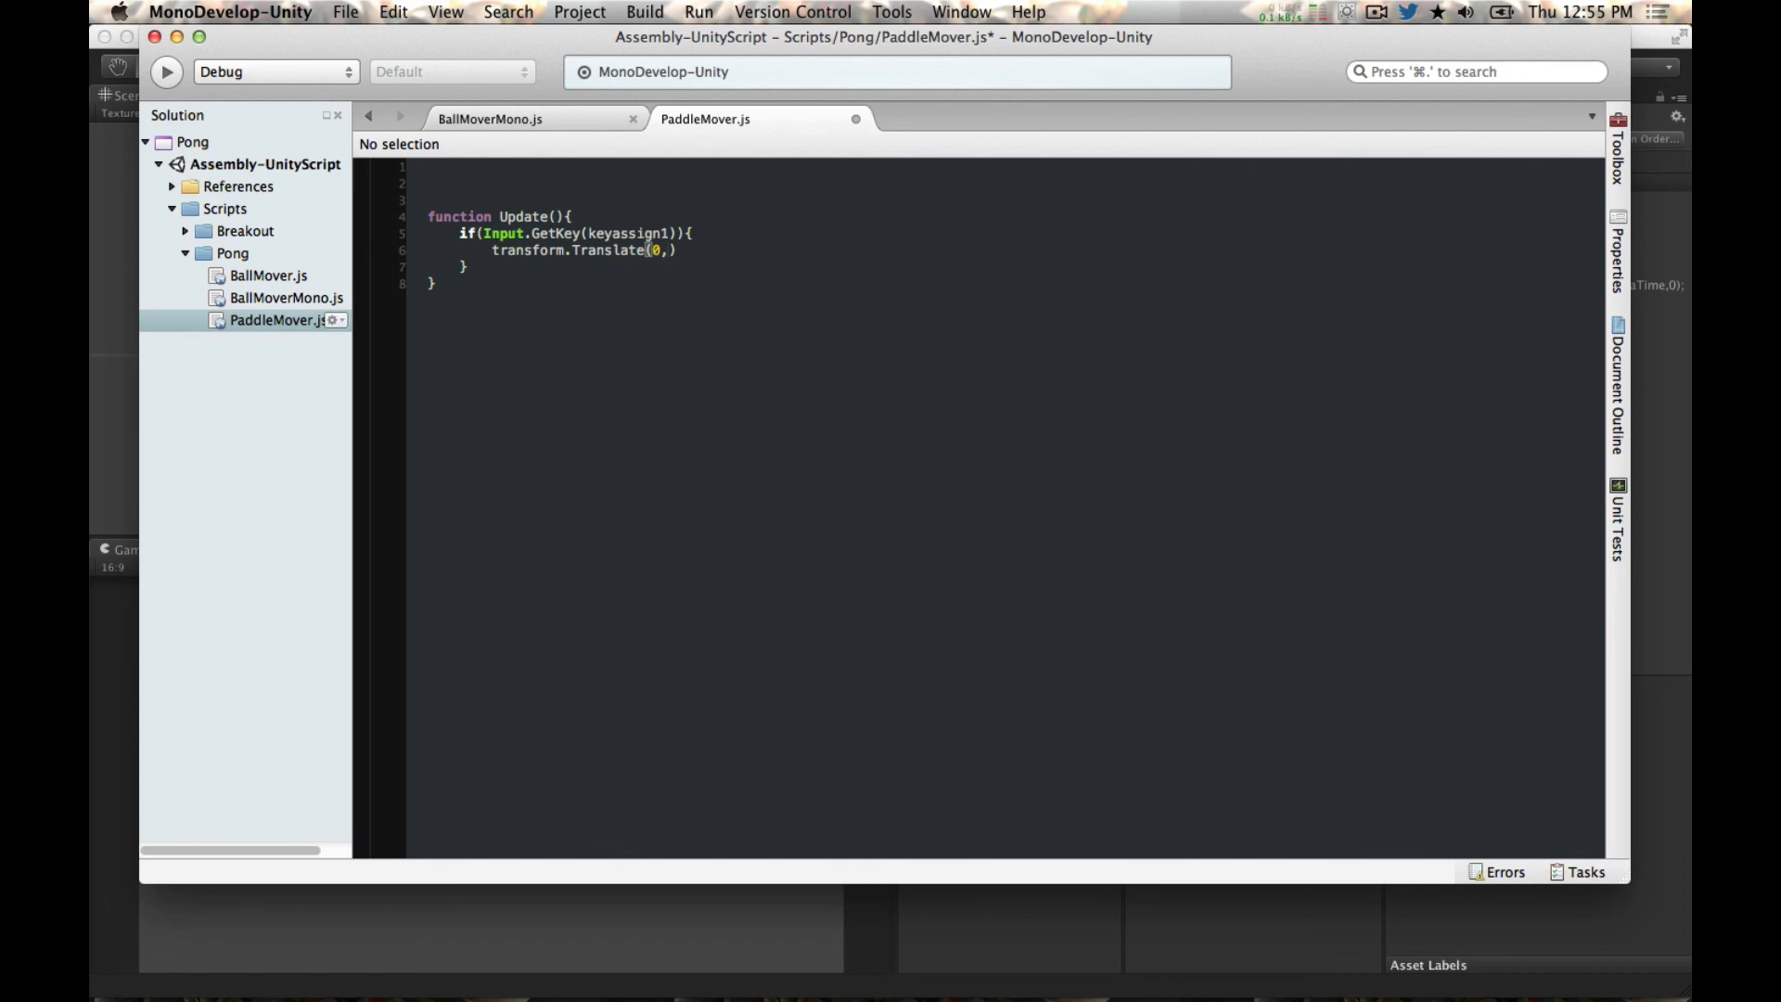
type("4")
Step: Rename the Update function to FixedUpdate
key("Up")
key("Up")
key("Left")
key("Left")
key("Left")
key("Left")
key("Left")
key("Left")
key("Left")
key("Left")
key("Left")
type("Fixed")
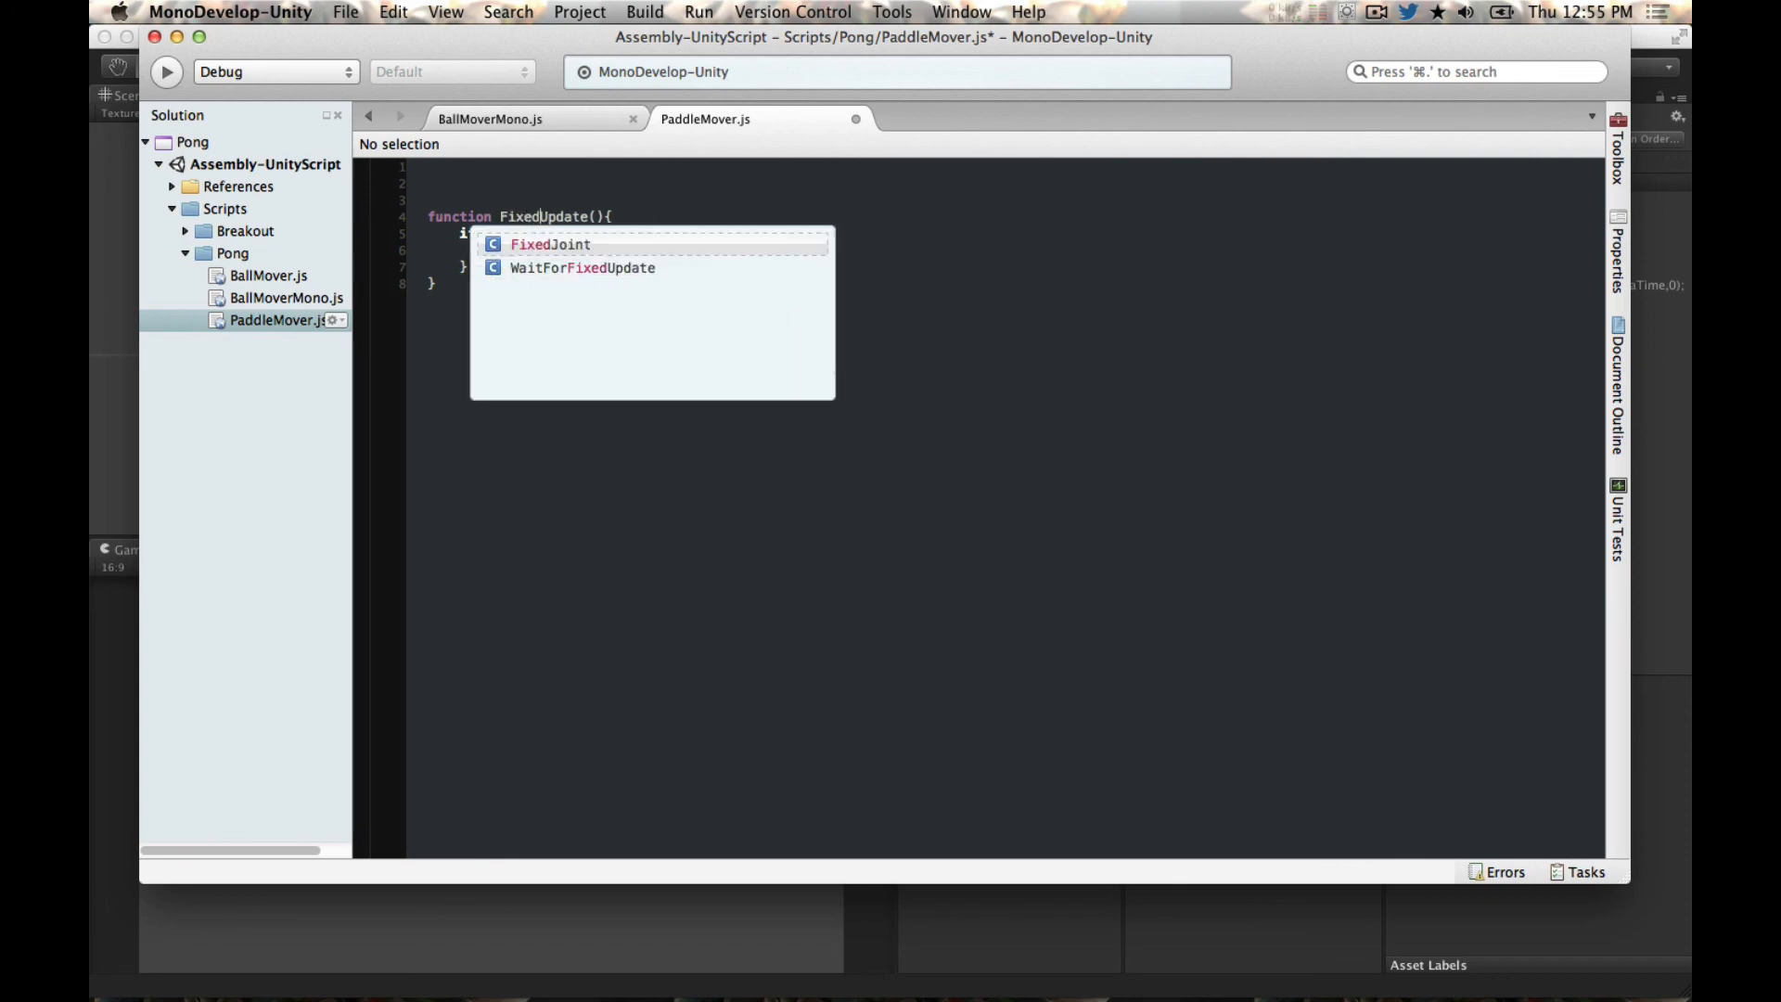
key("Escape")
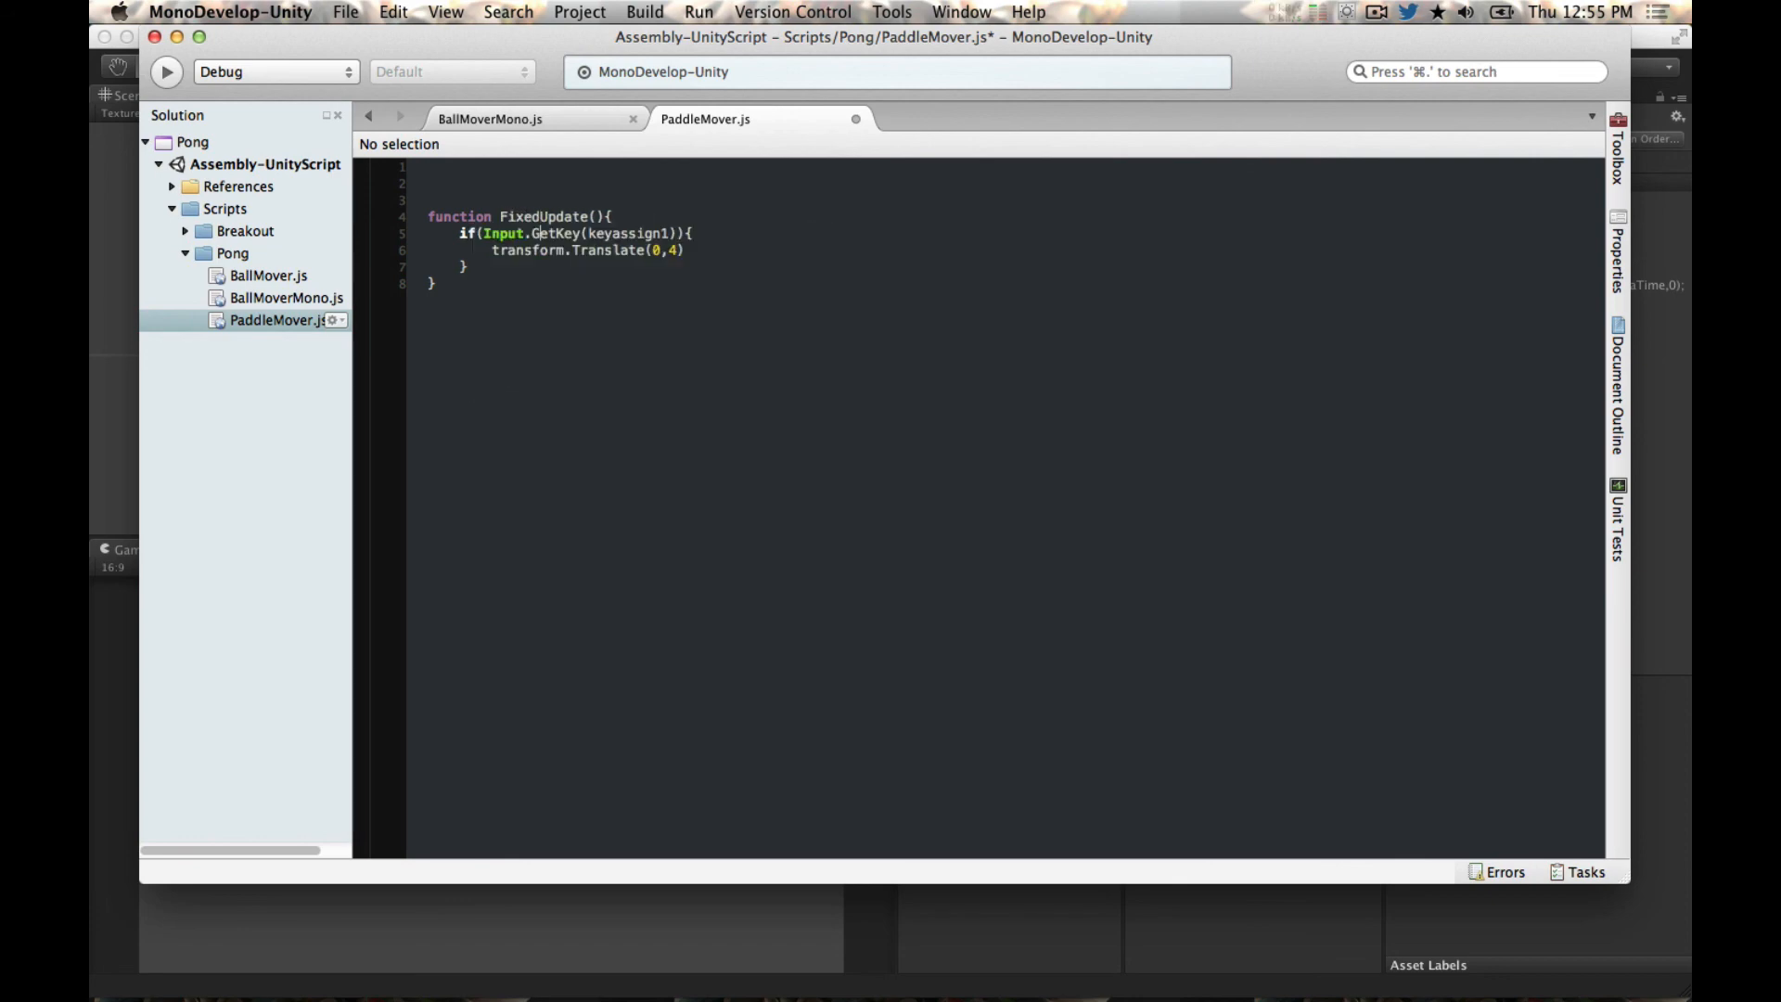
Step: Complete the keyassign1 block's movement call so that it reads transform.Translate(0,4*Time.time, 0);
key("Down")
key("Down")
key("Up")
key("Right")
key("Right")
key("Right")
key("Right")
key("Right")
type("*Time.time")
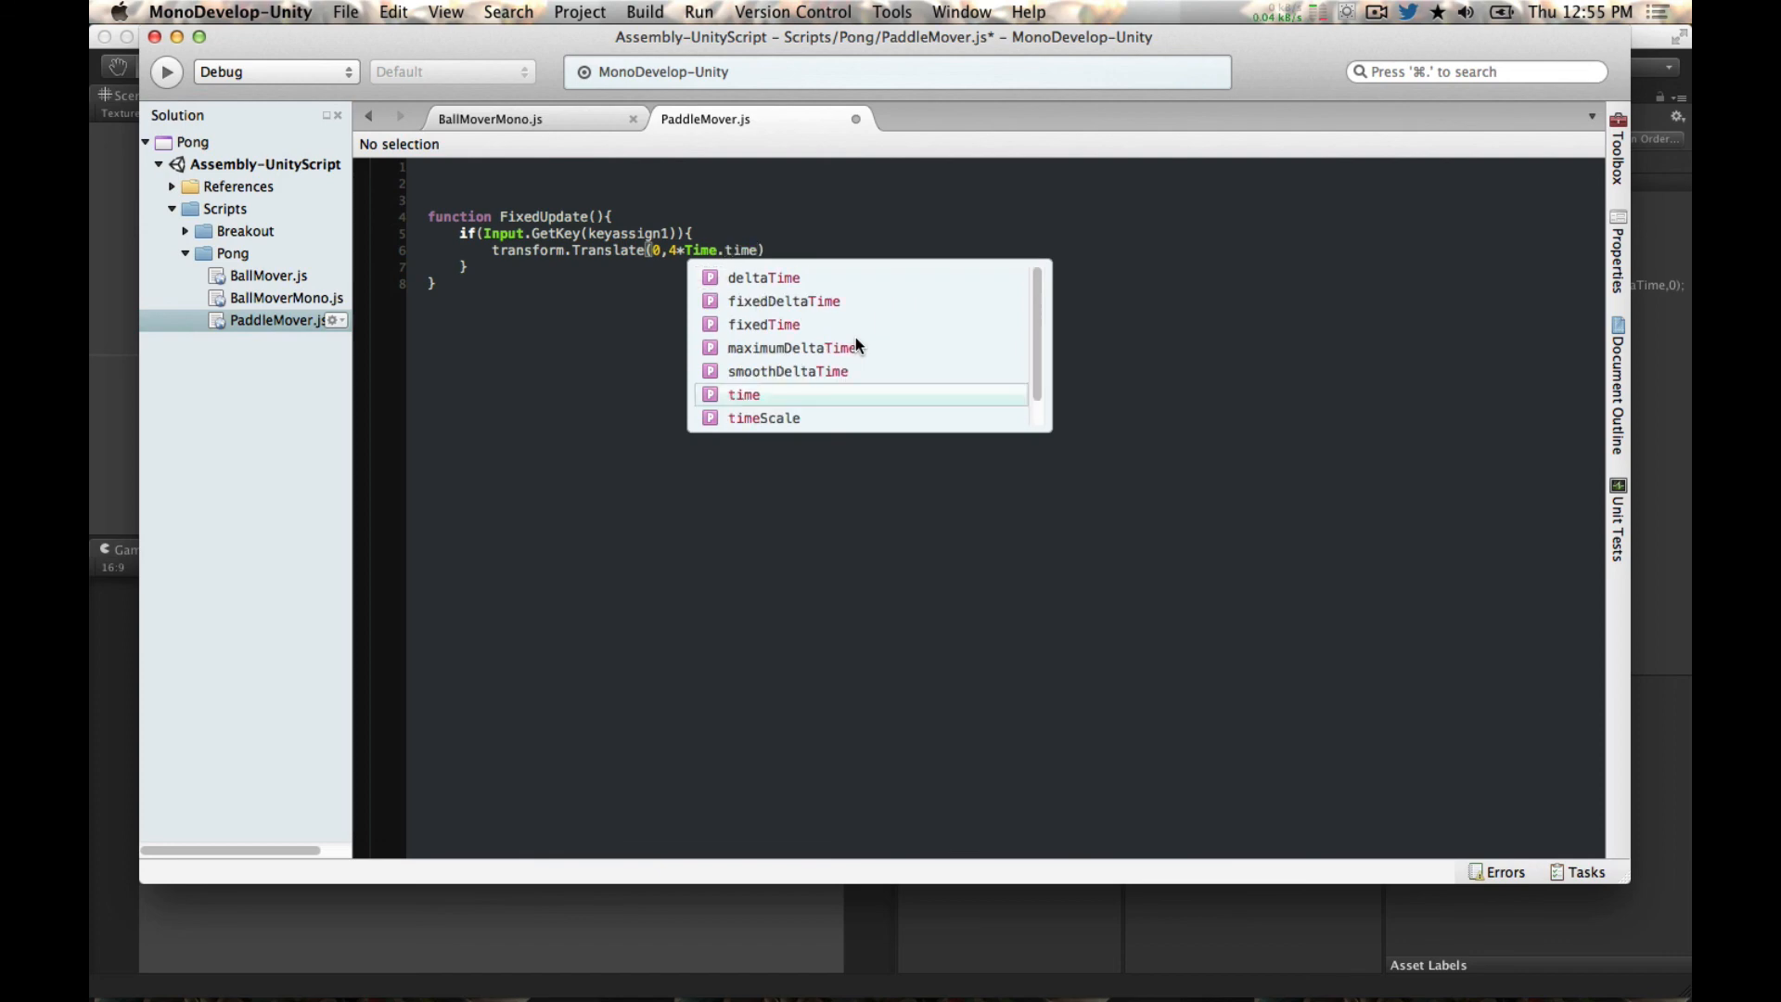
key("Escape")
type(", ")
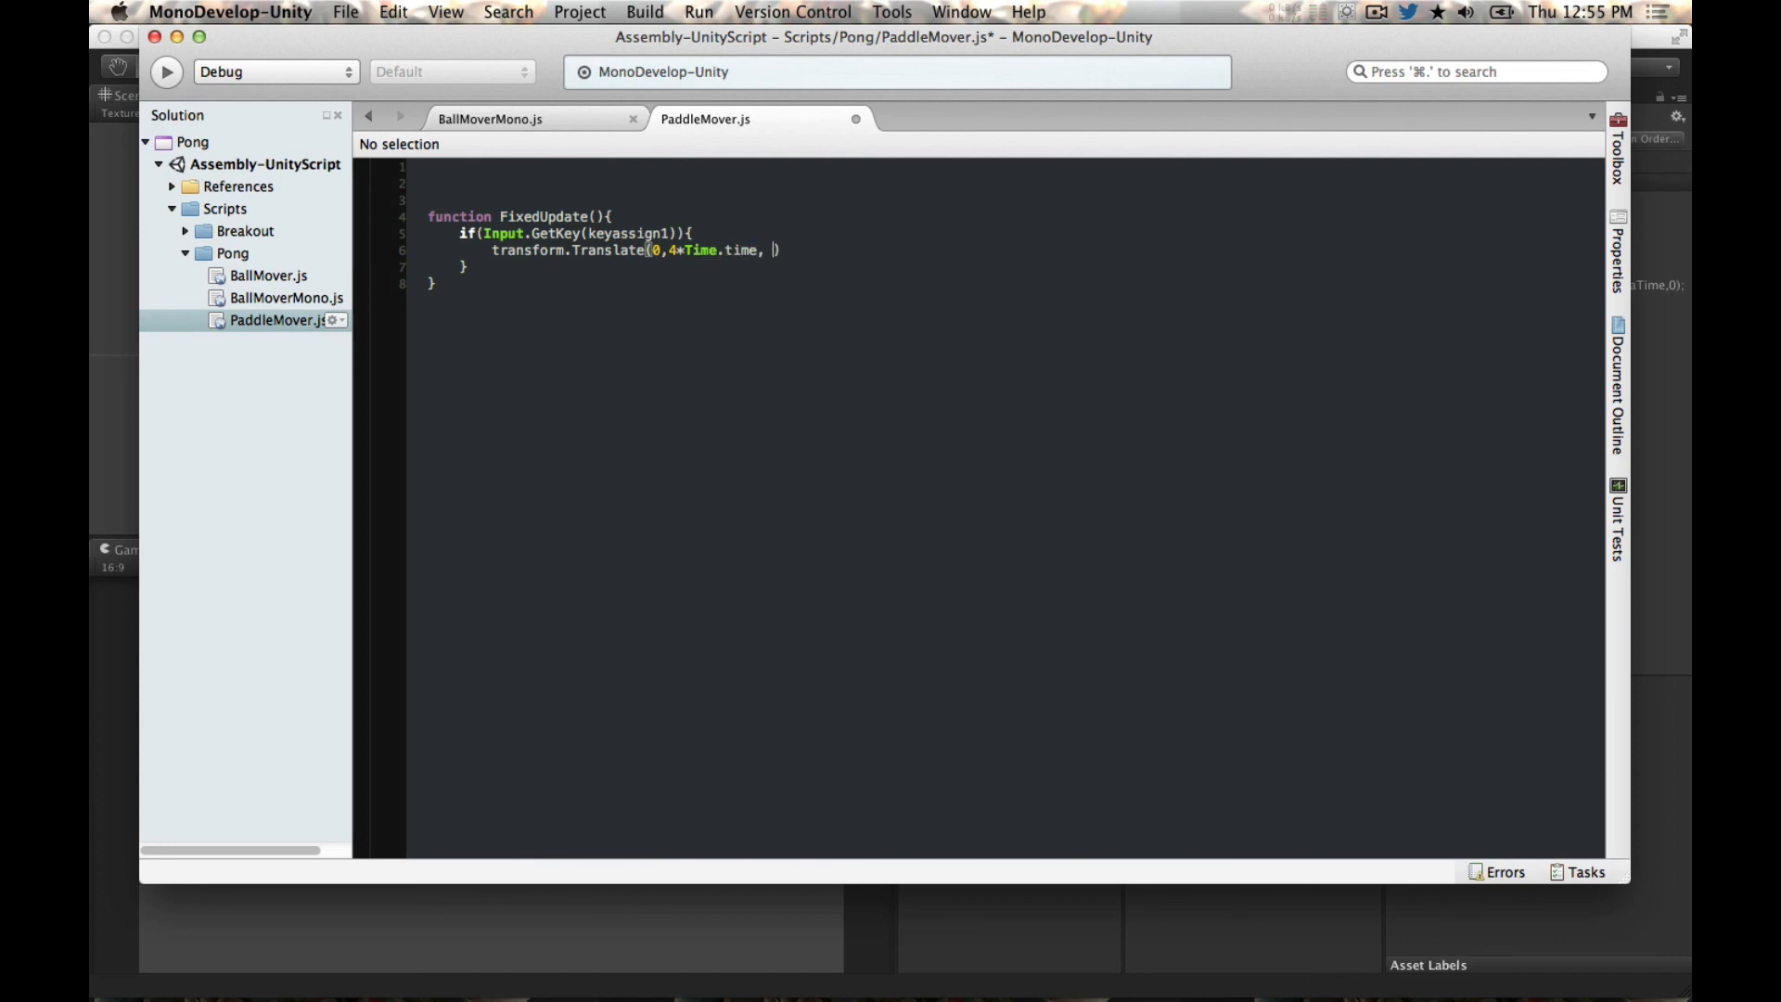
type("0);")
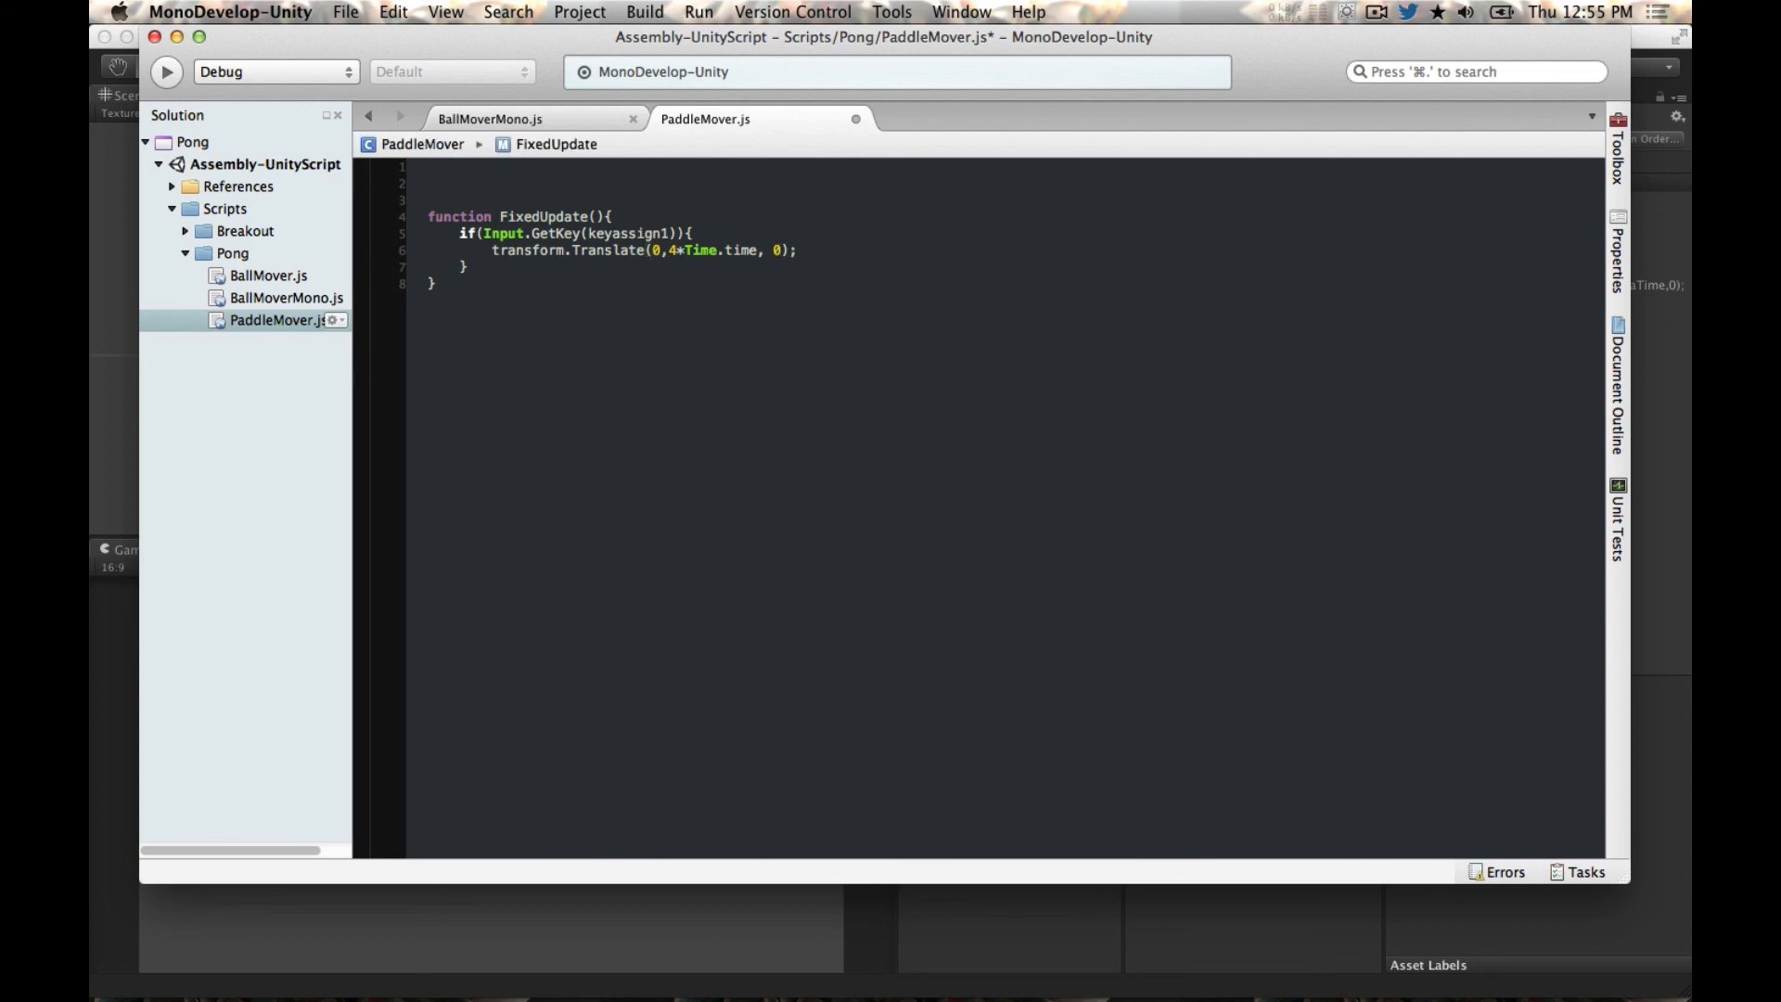
Step: Add an else if block below the if block with the condition Input.GetKey(keyassign2), separated by a blank line
key("Return")
key("Return")
type("else if(")
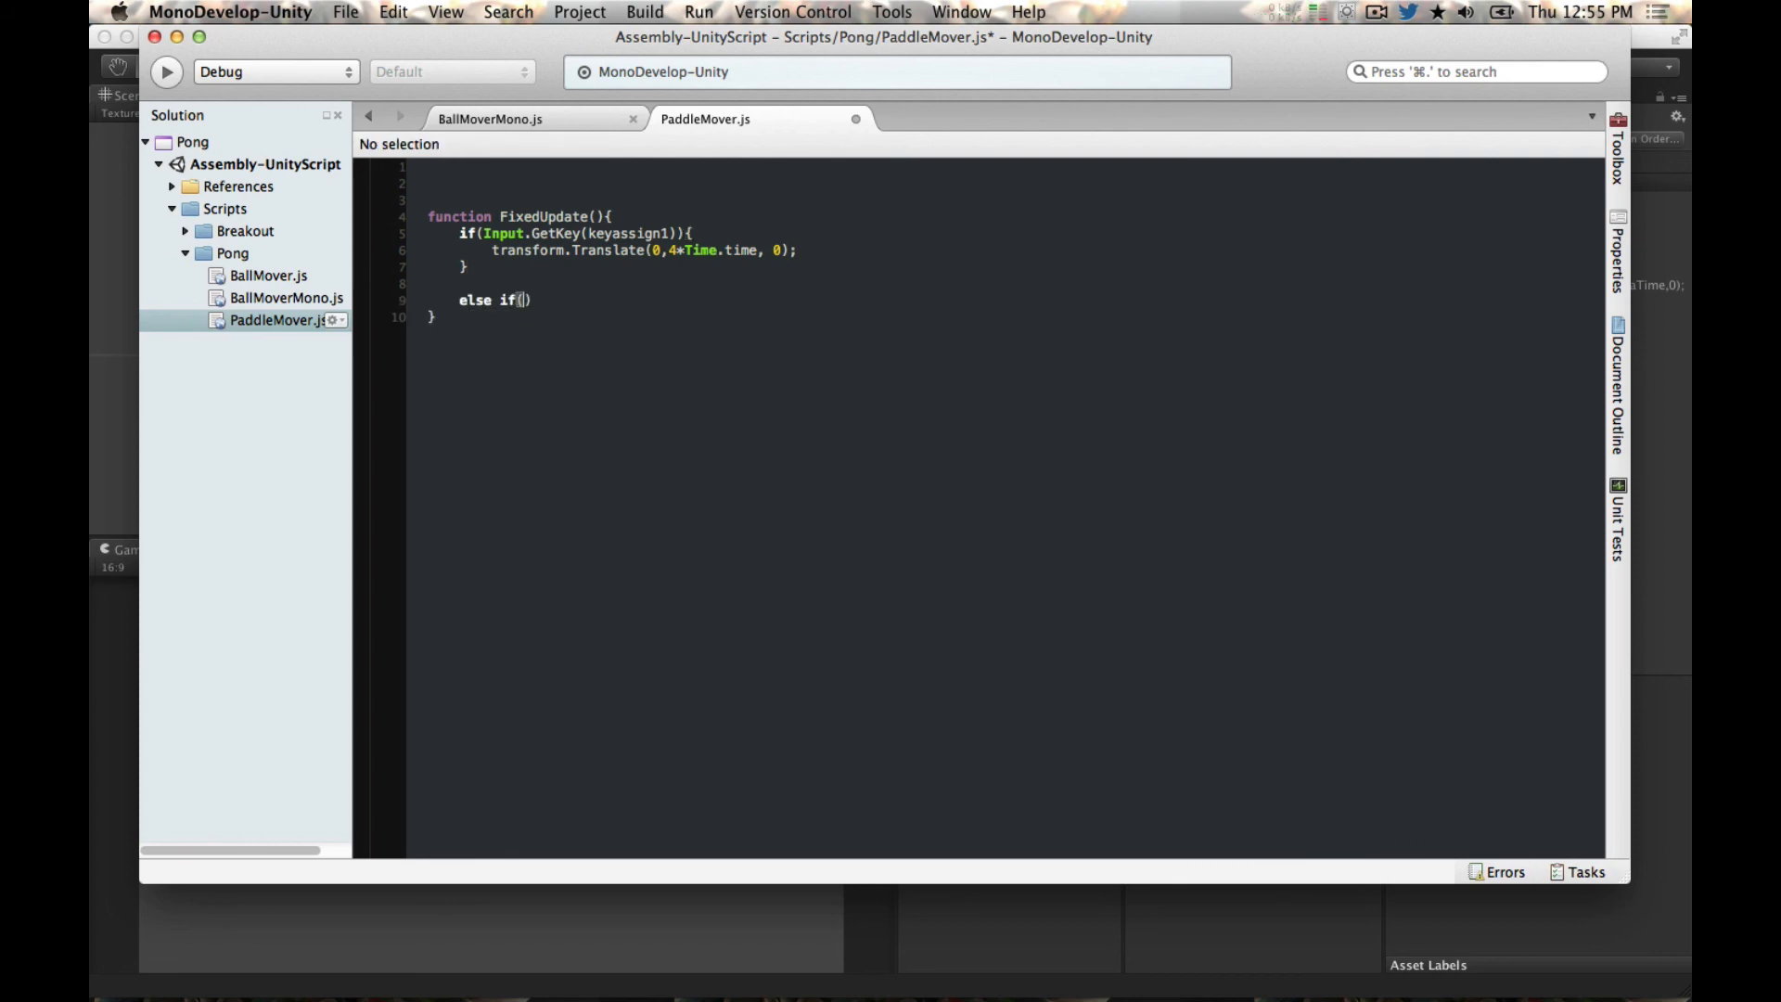
key("BackSpace")
type("(Input")
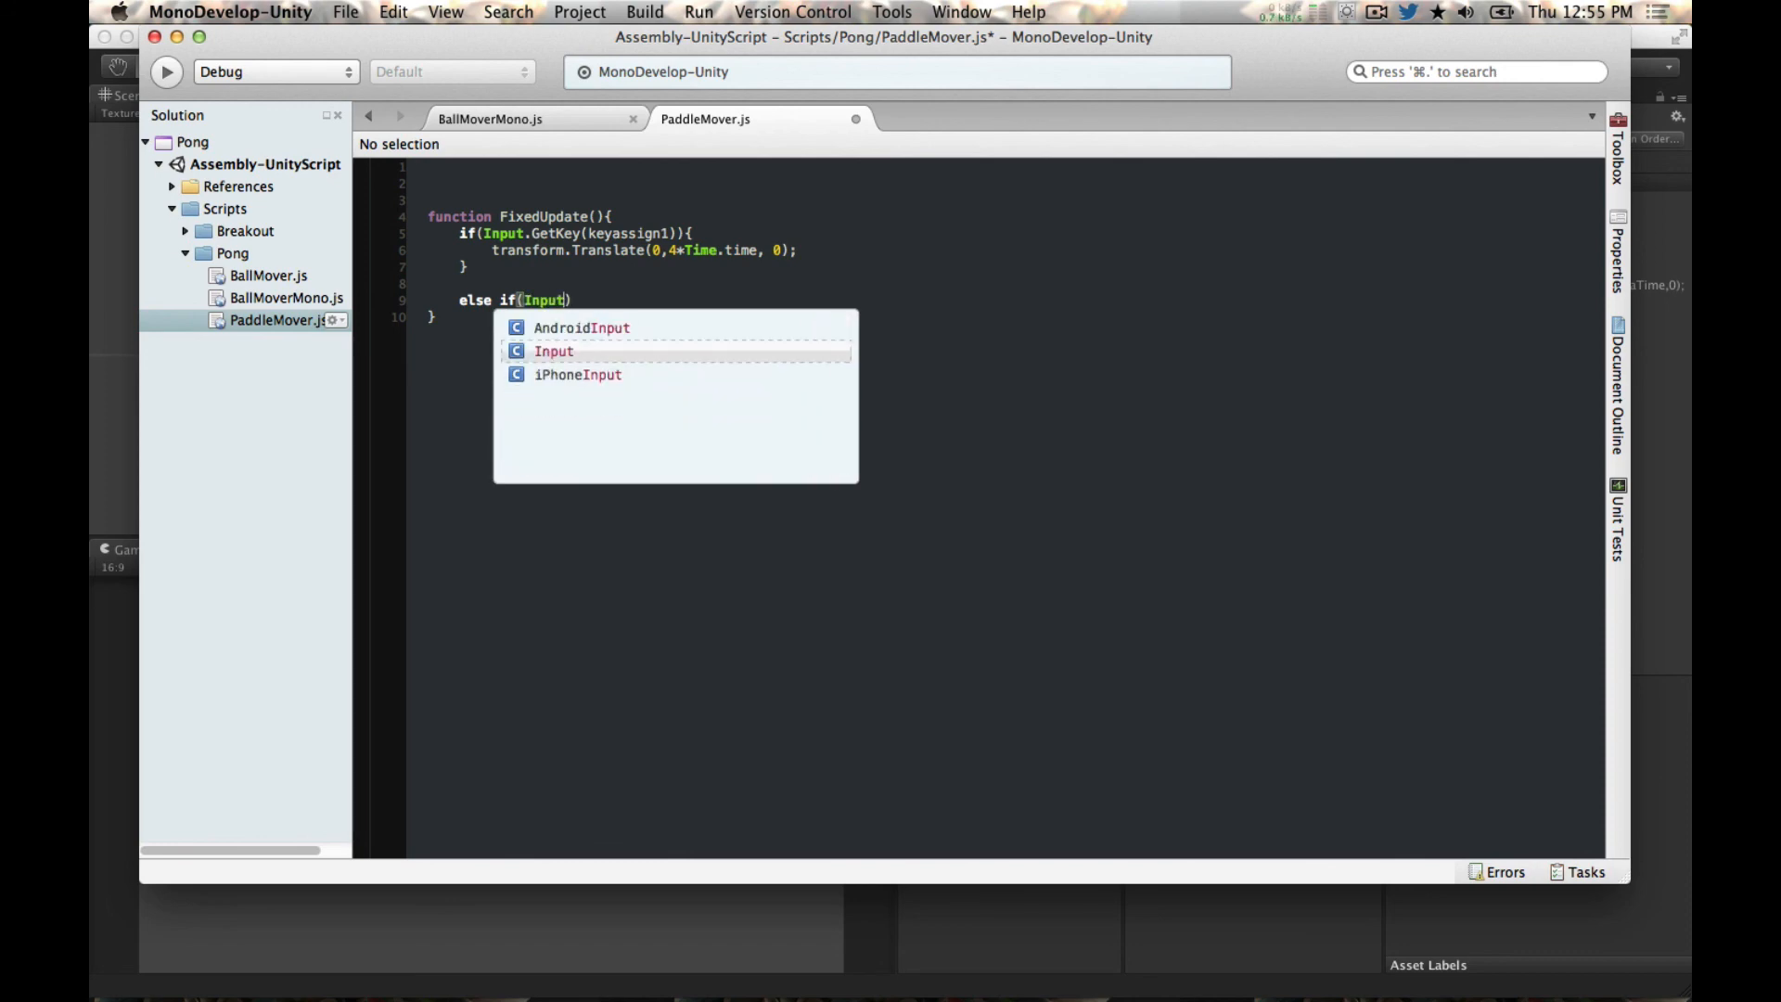
type(".GetKy")
key("BackSpace")
key("BackSpace")
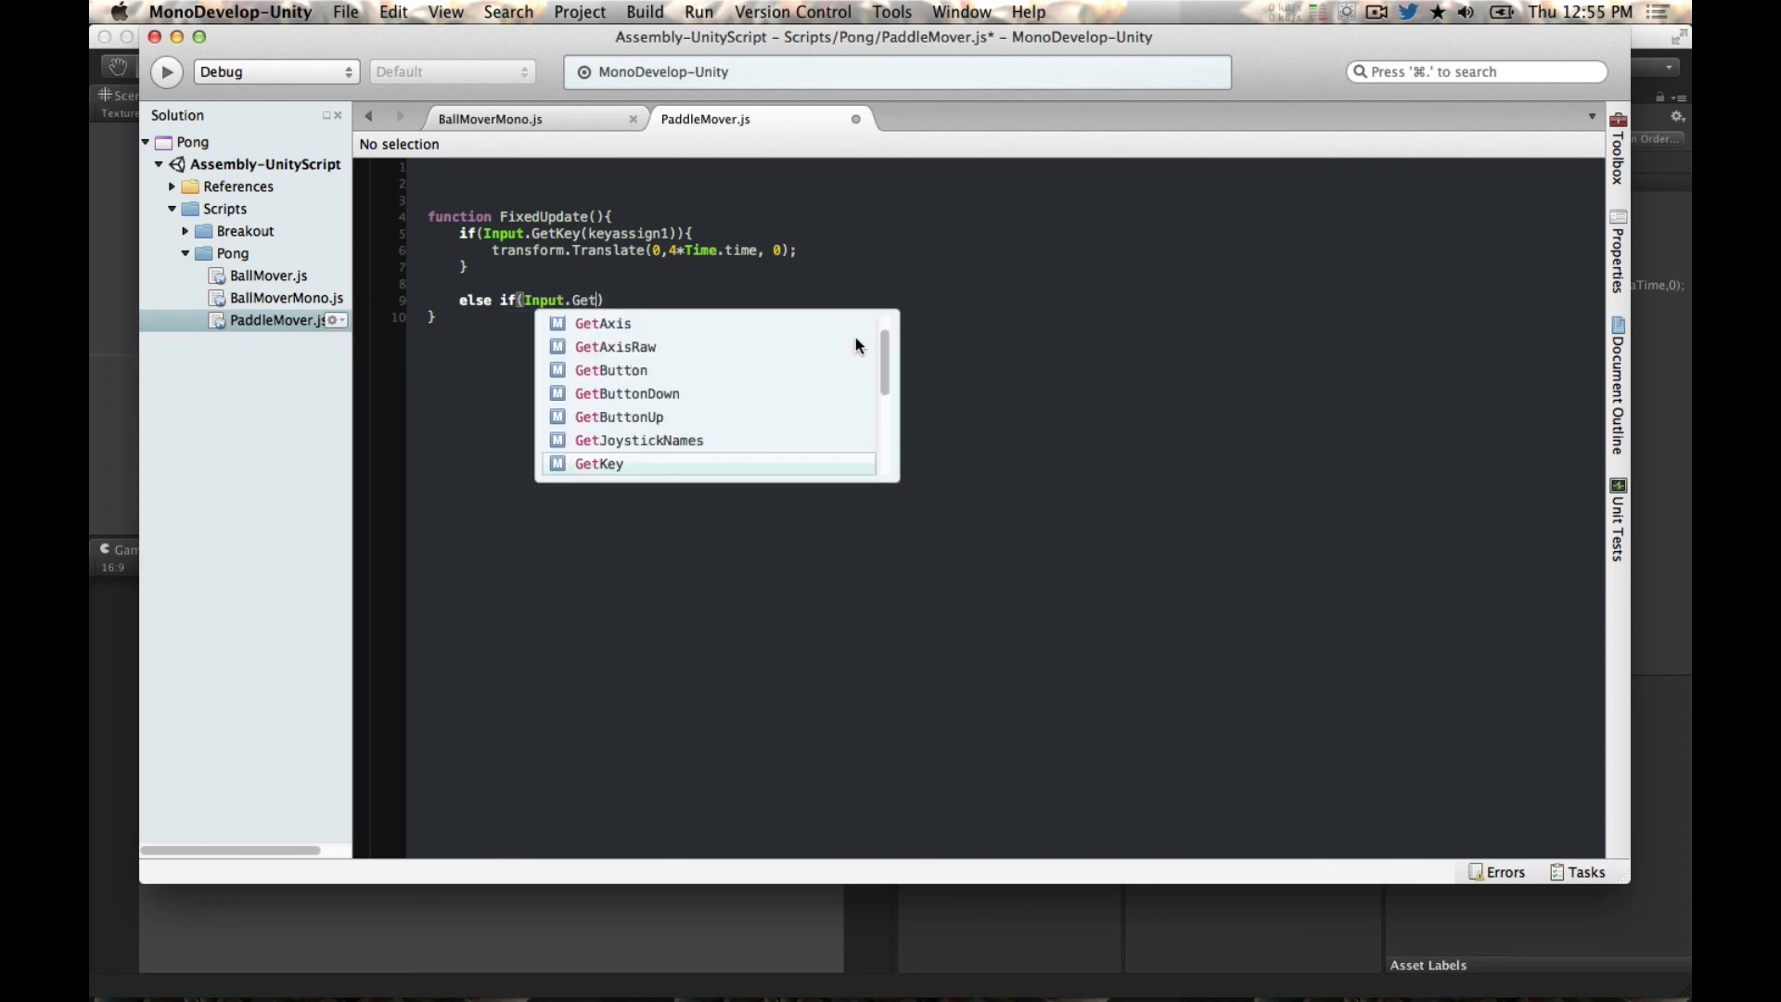
key("Return")
type("(")
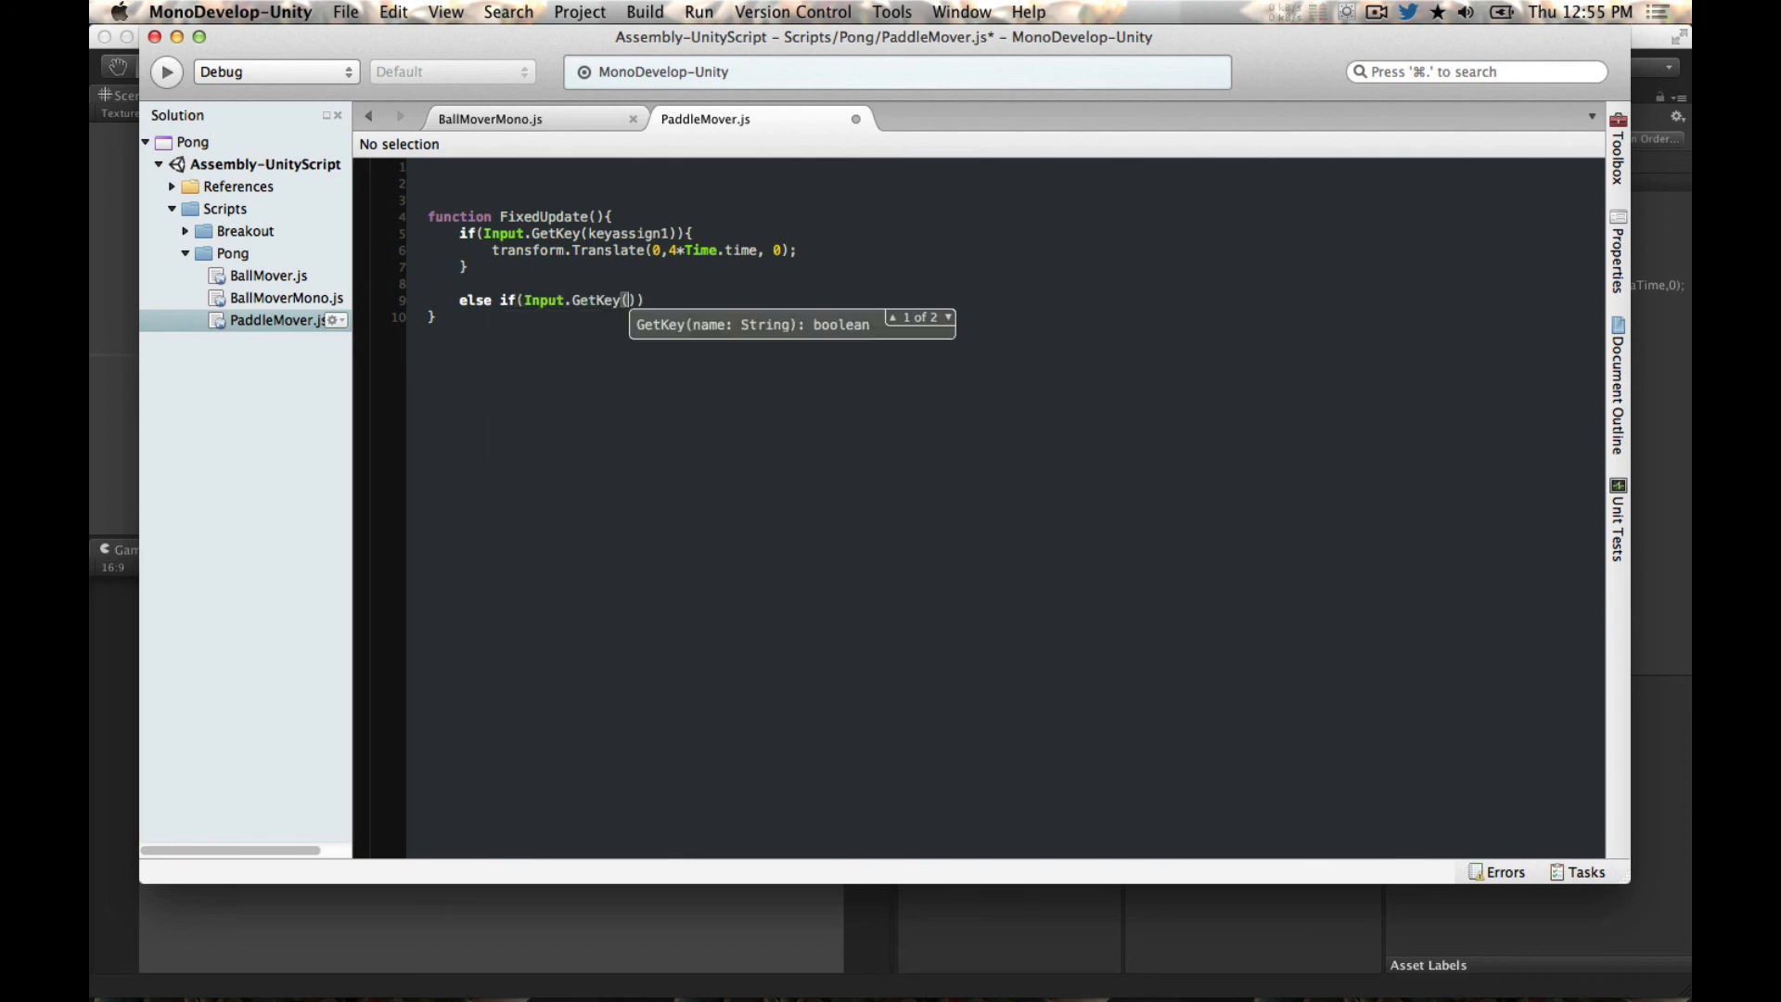
type("keyassign")
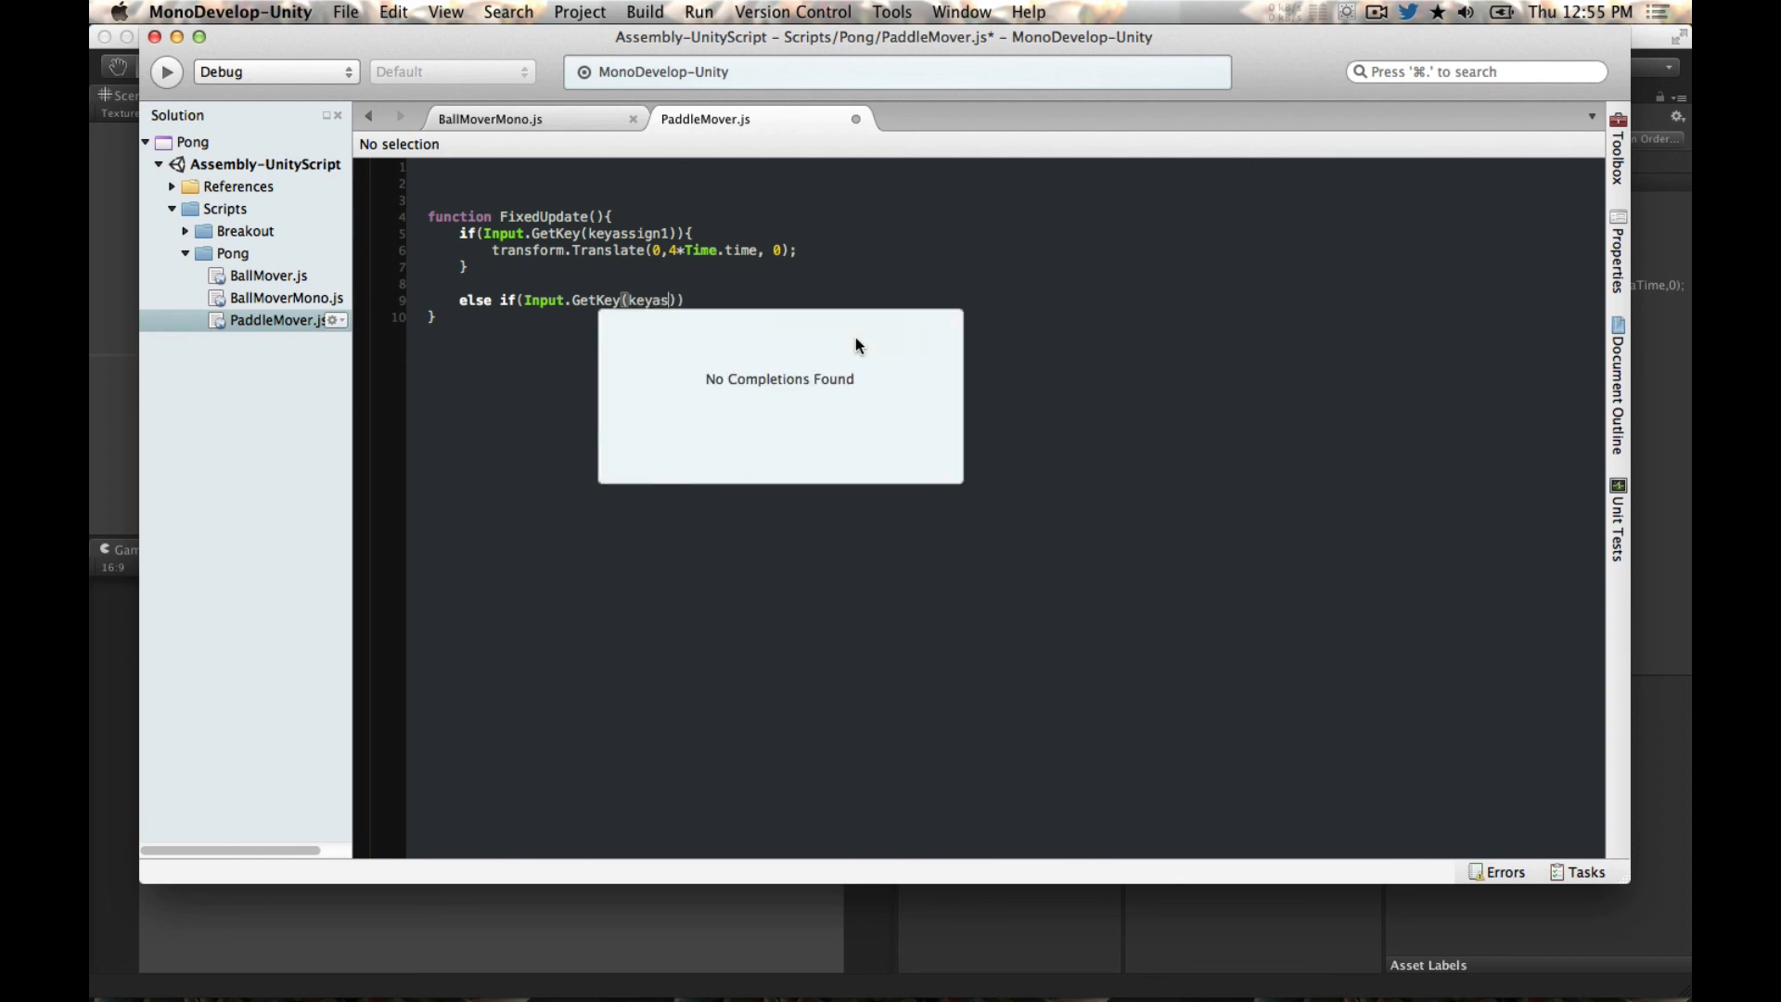
type("2)){")
key("Return")
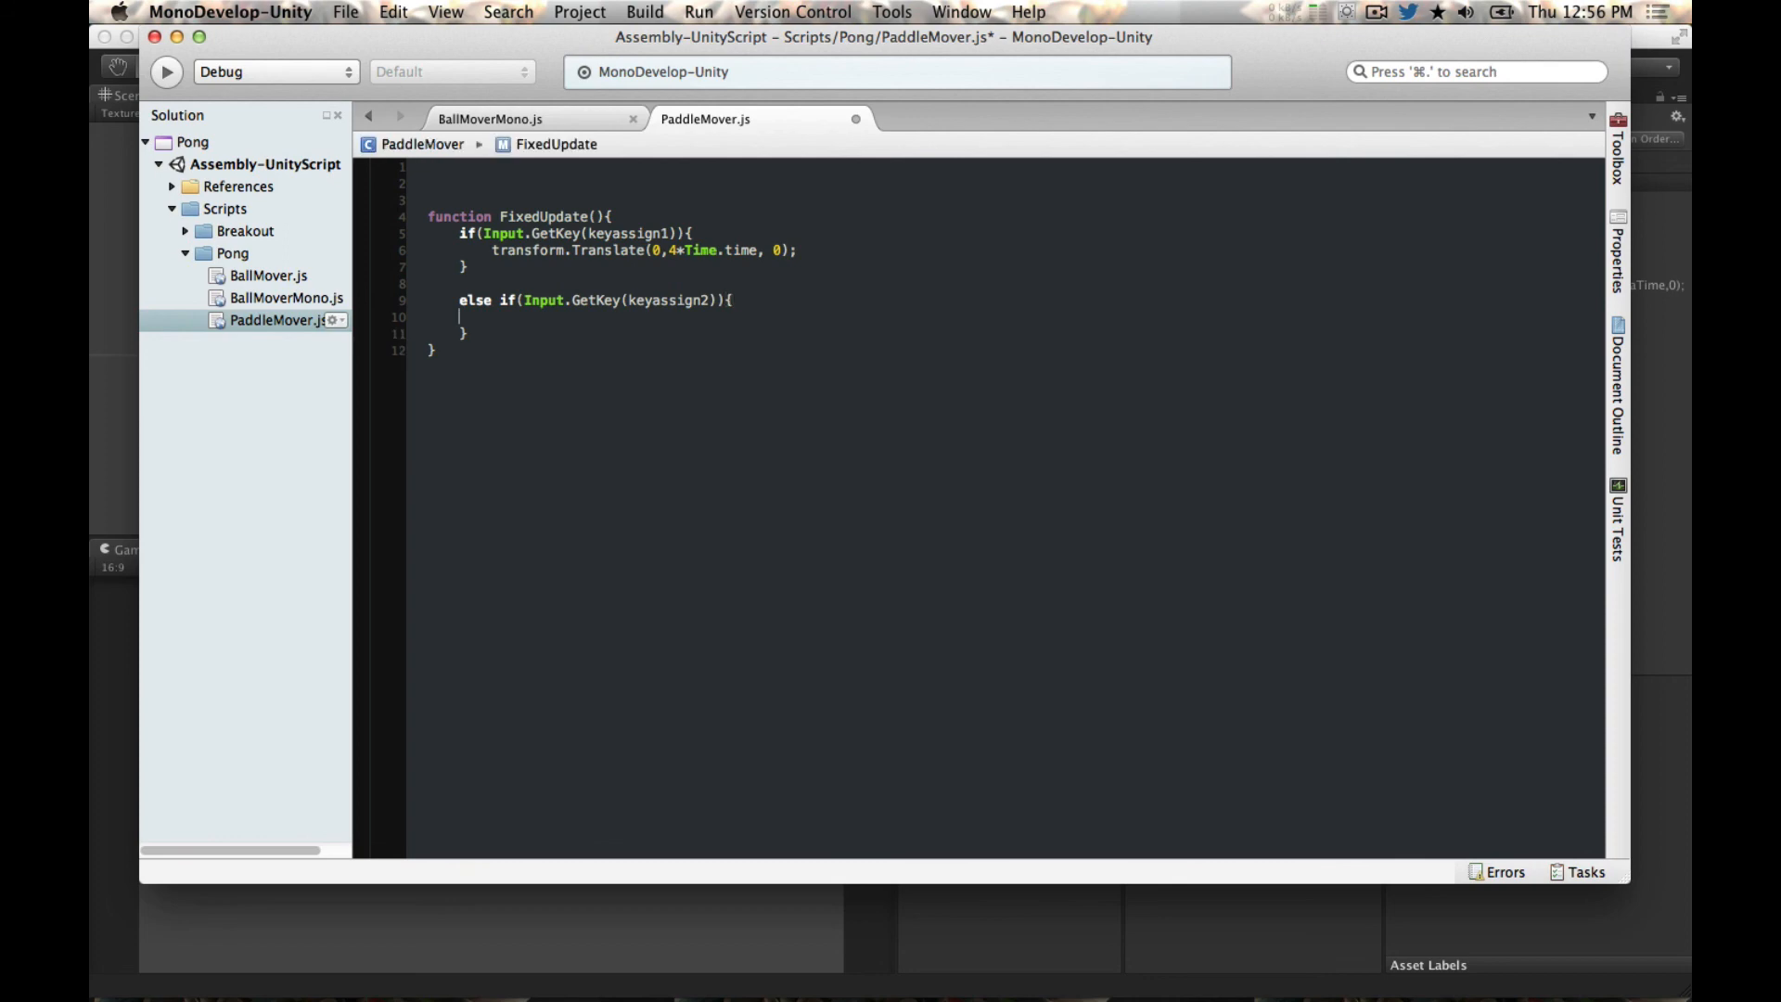
Step: Write transform.Translate(0,4*Time.time,0); inside the keyassign2 block
type("transfo")
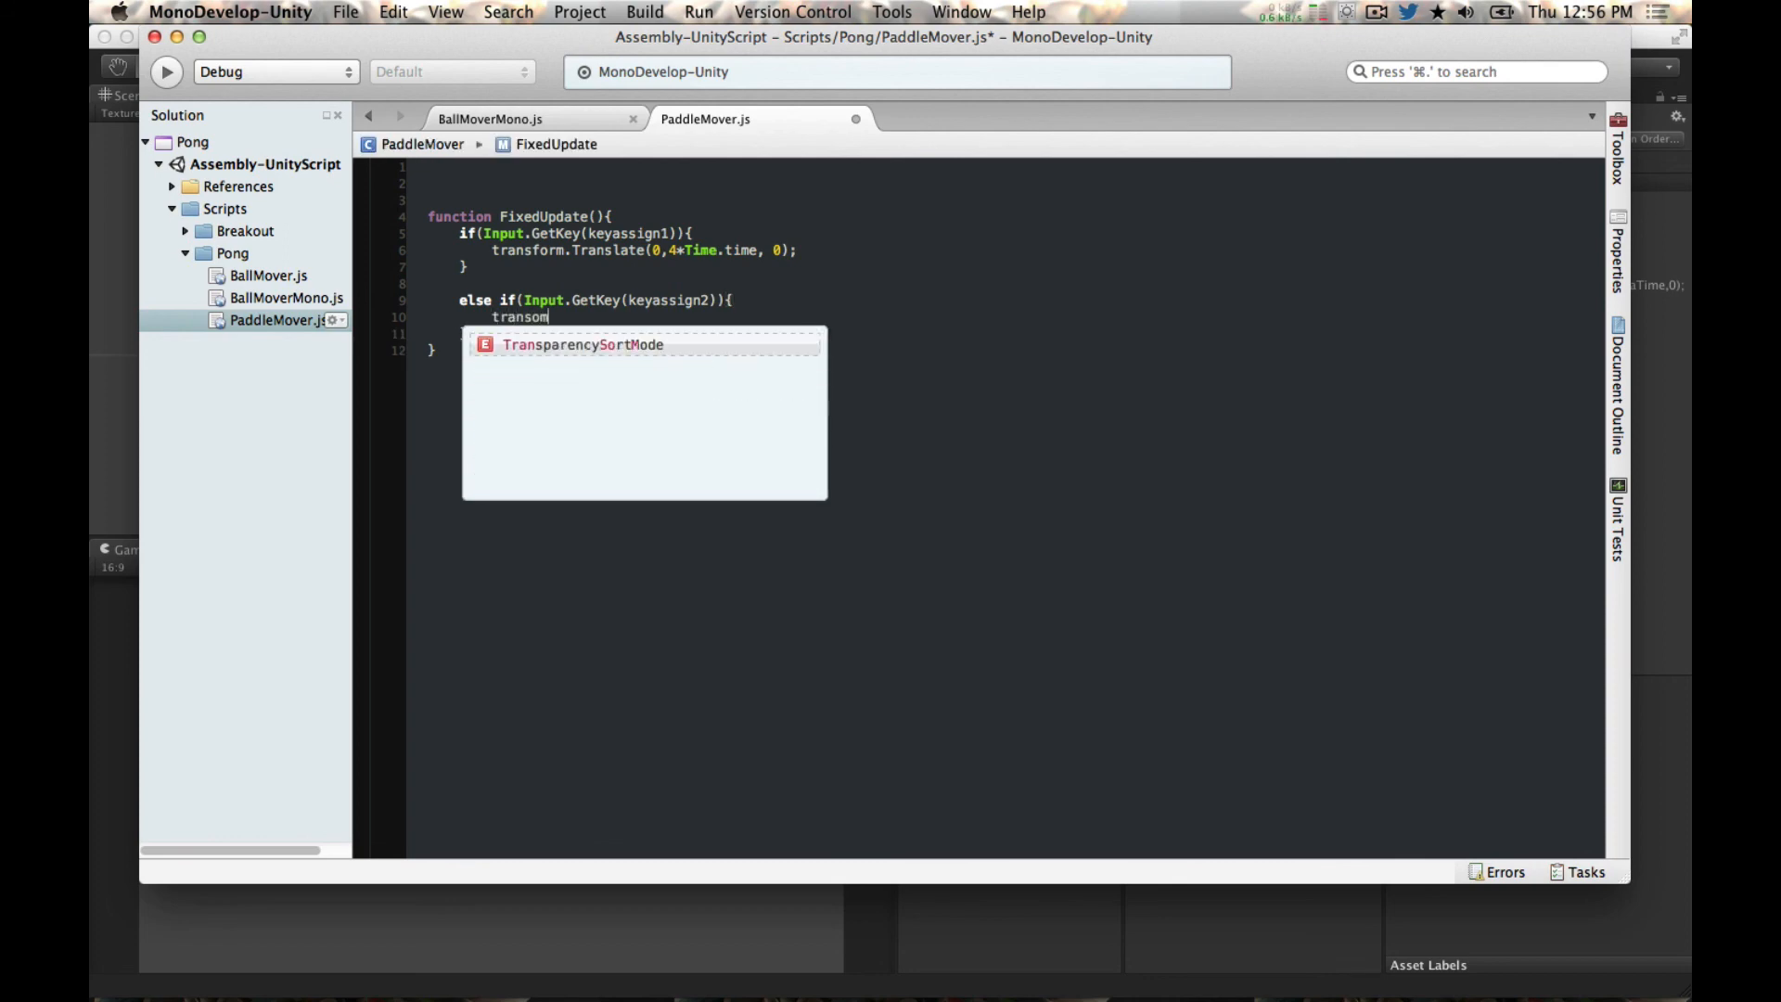
type("rm.")
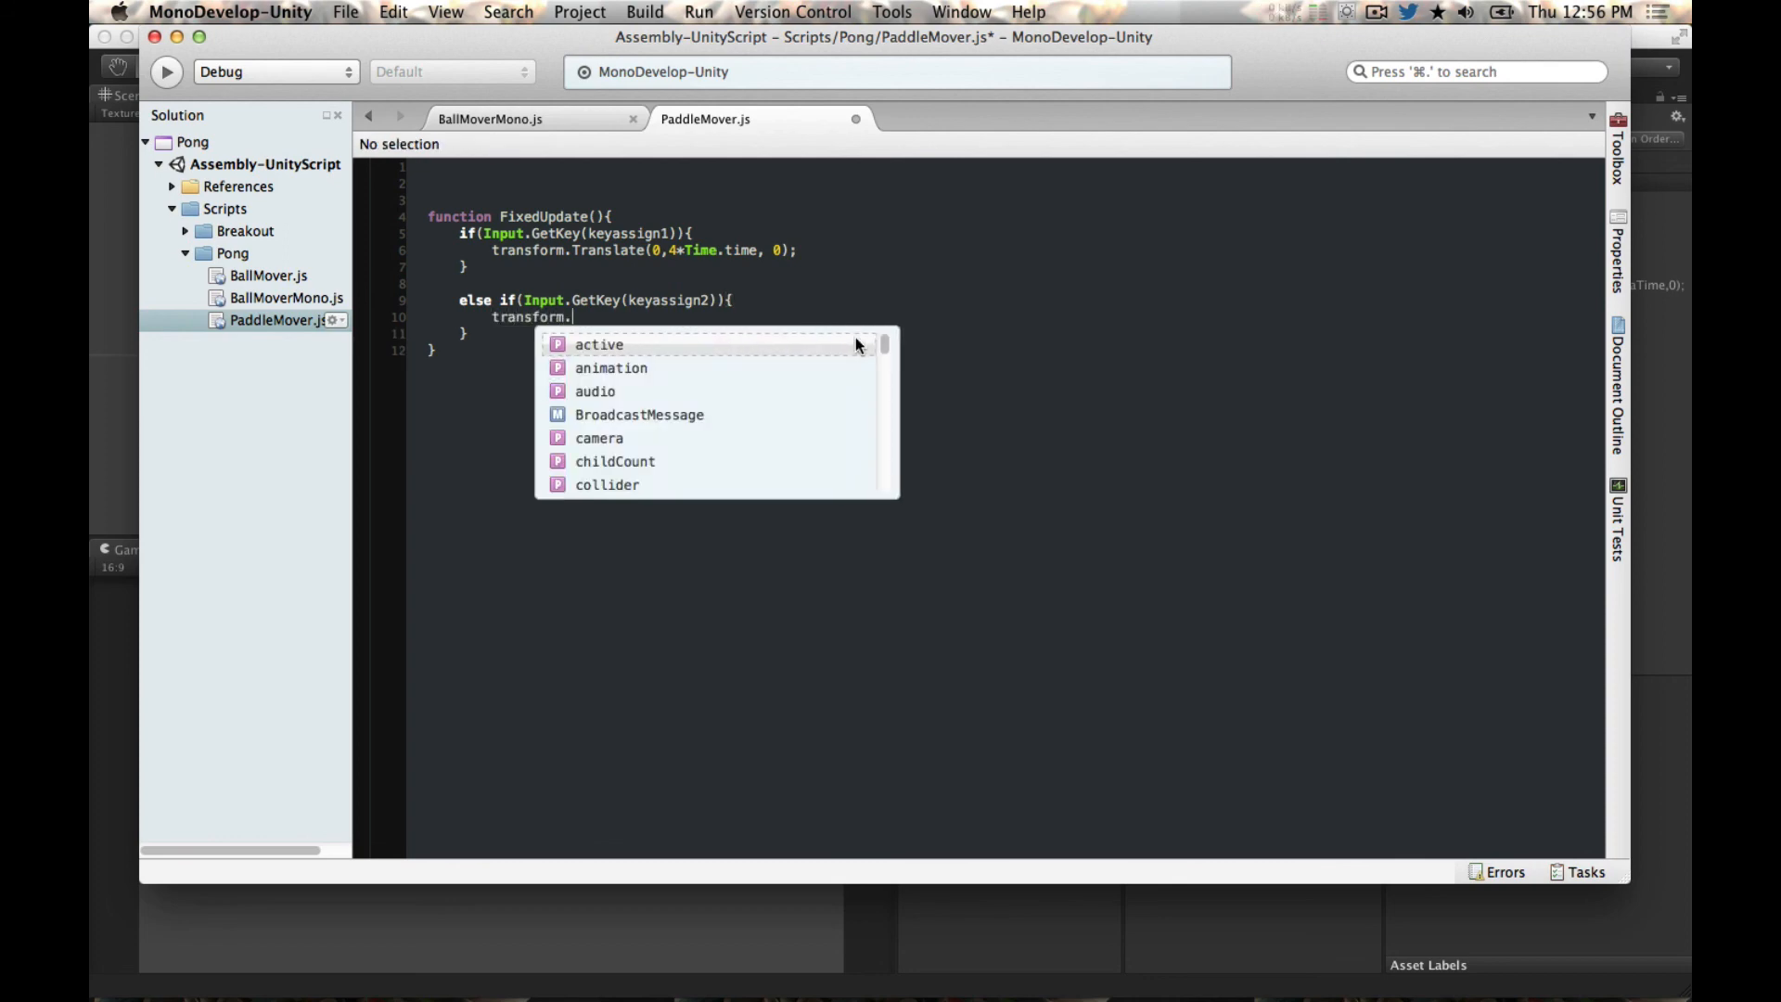
type("Tra")
key("Return")
type("(")
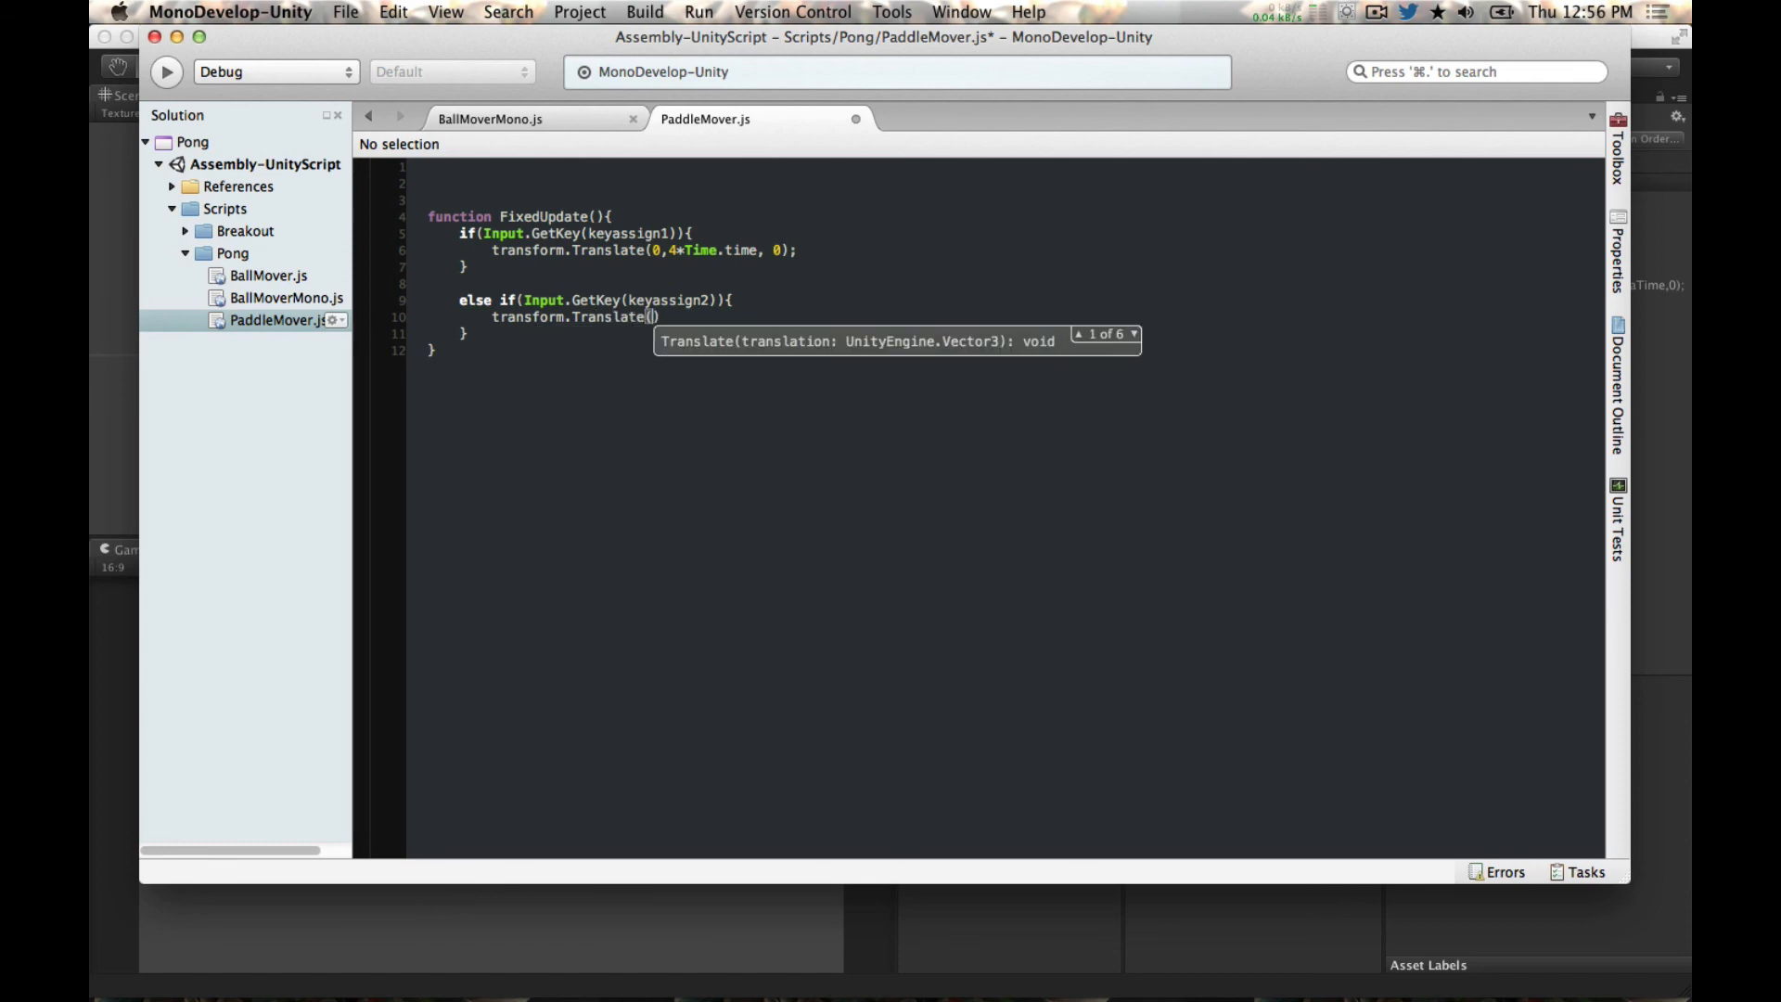
type("0,4&t")
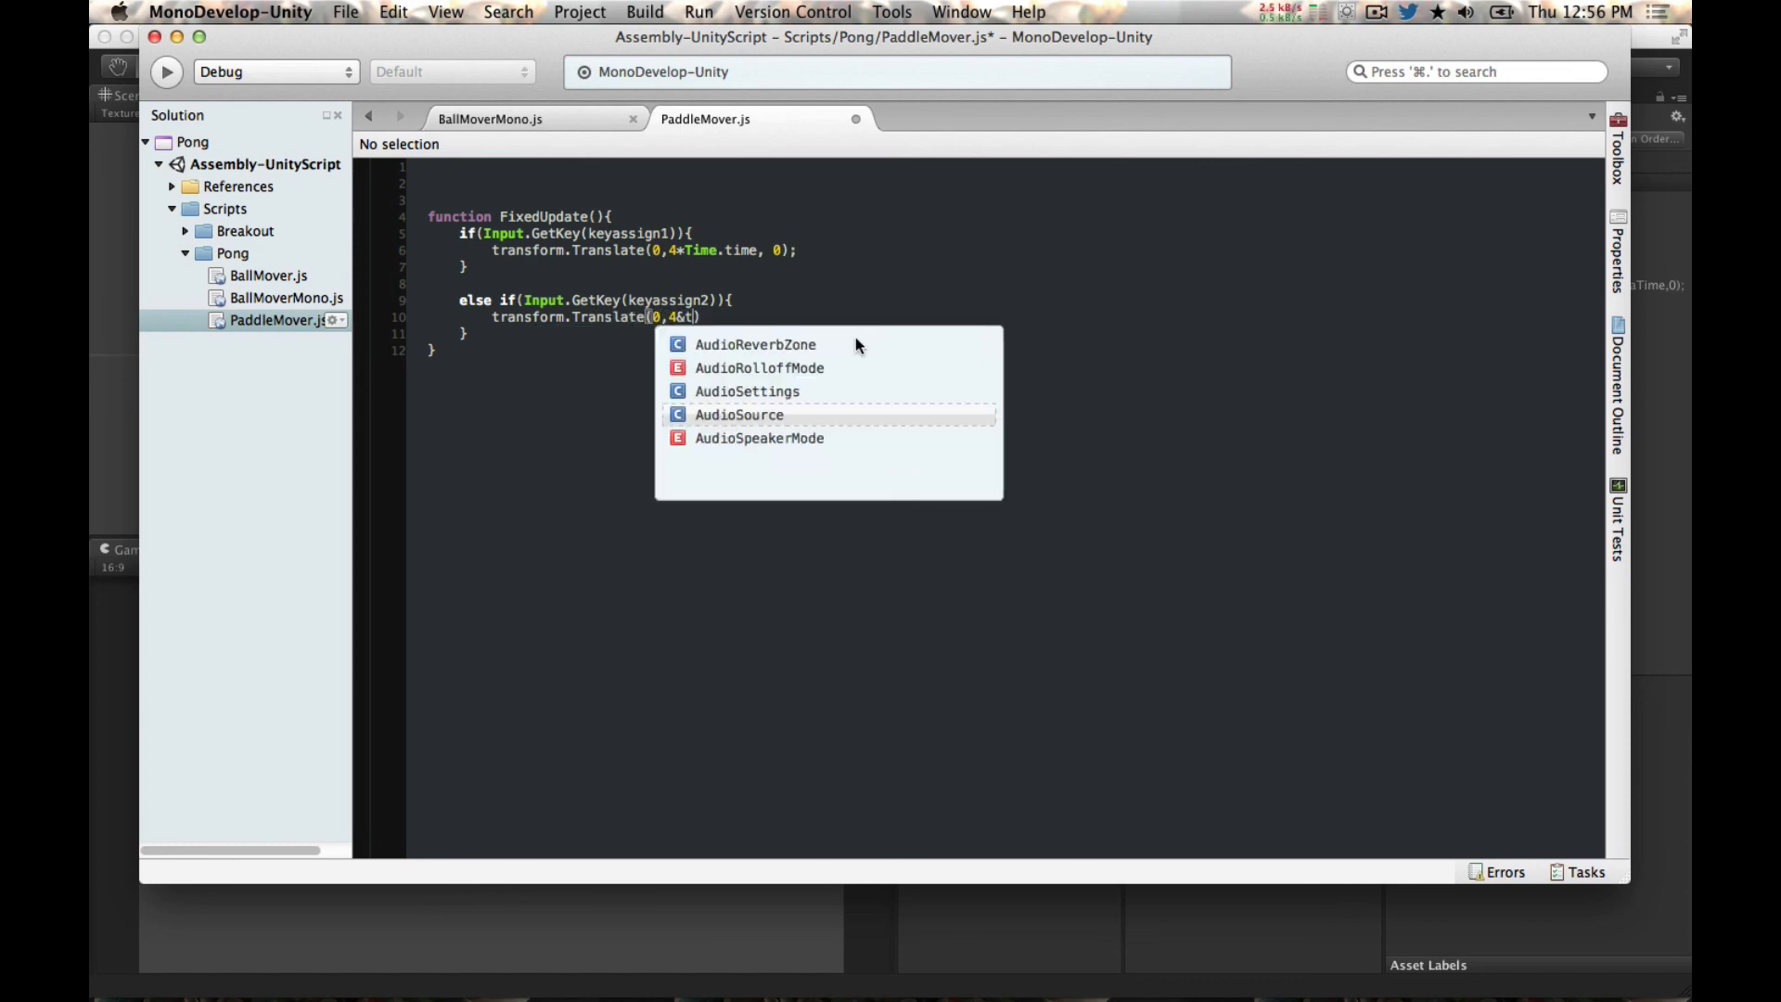
key("BackSpace")
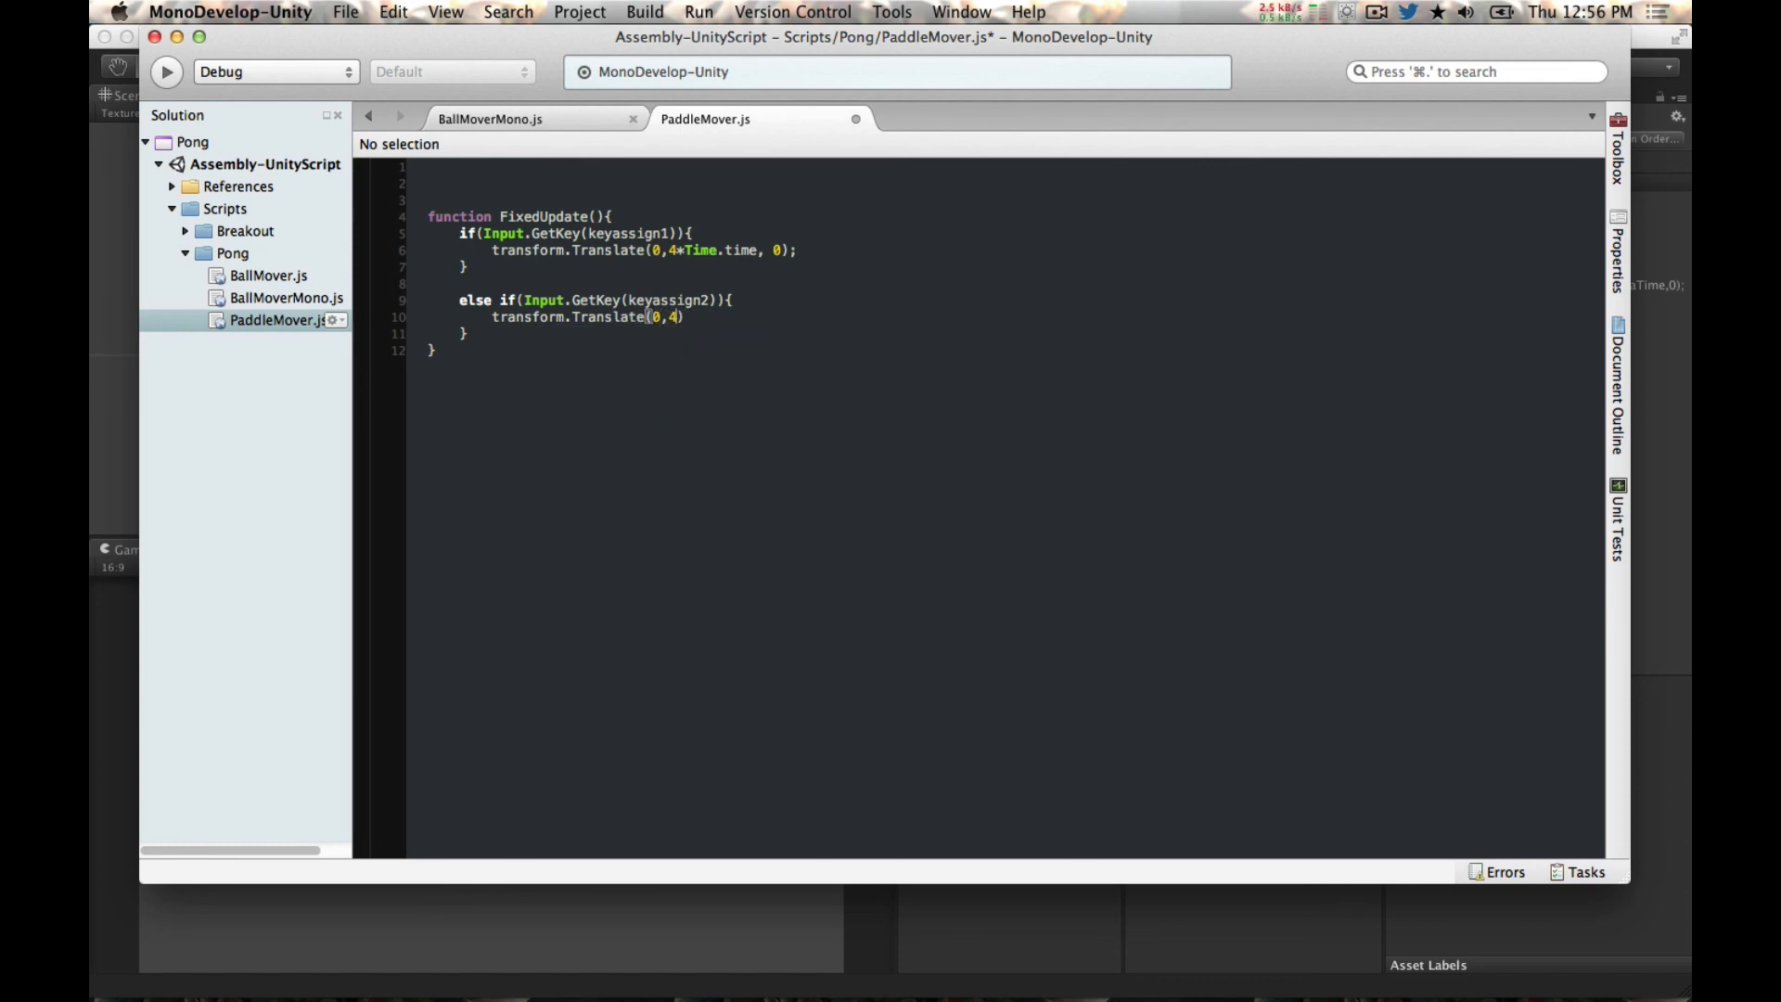
type("*Time.time,")
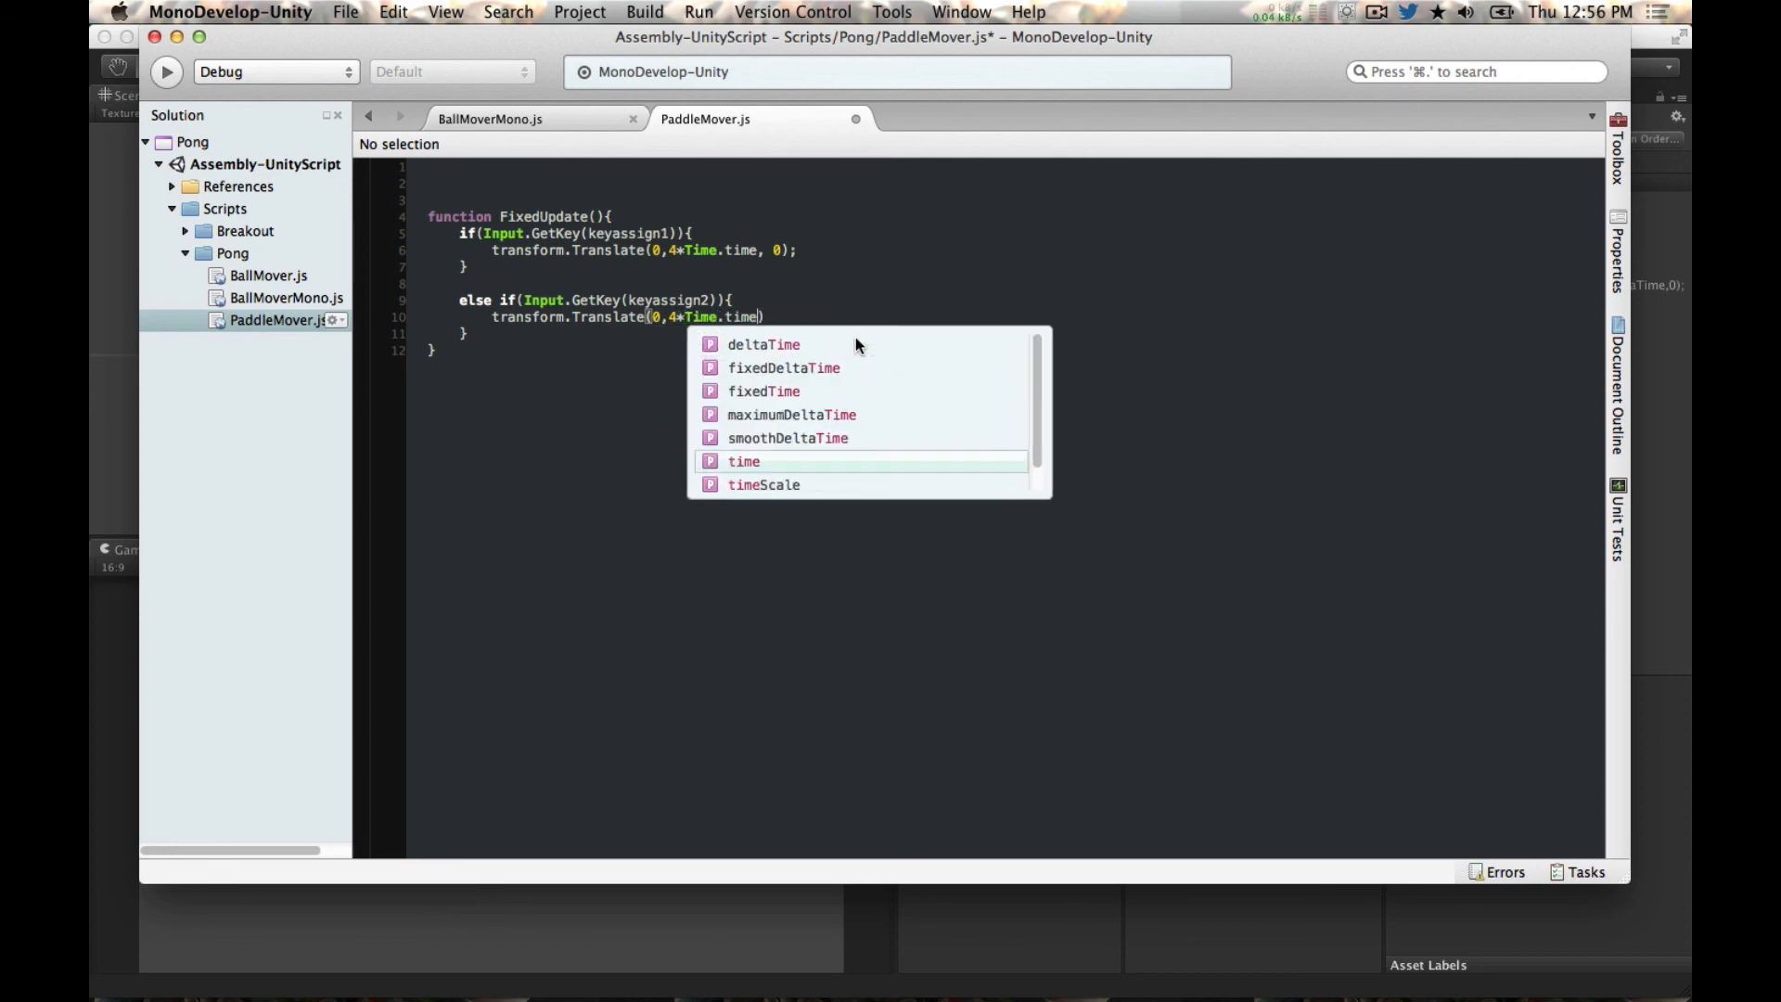
type("0")
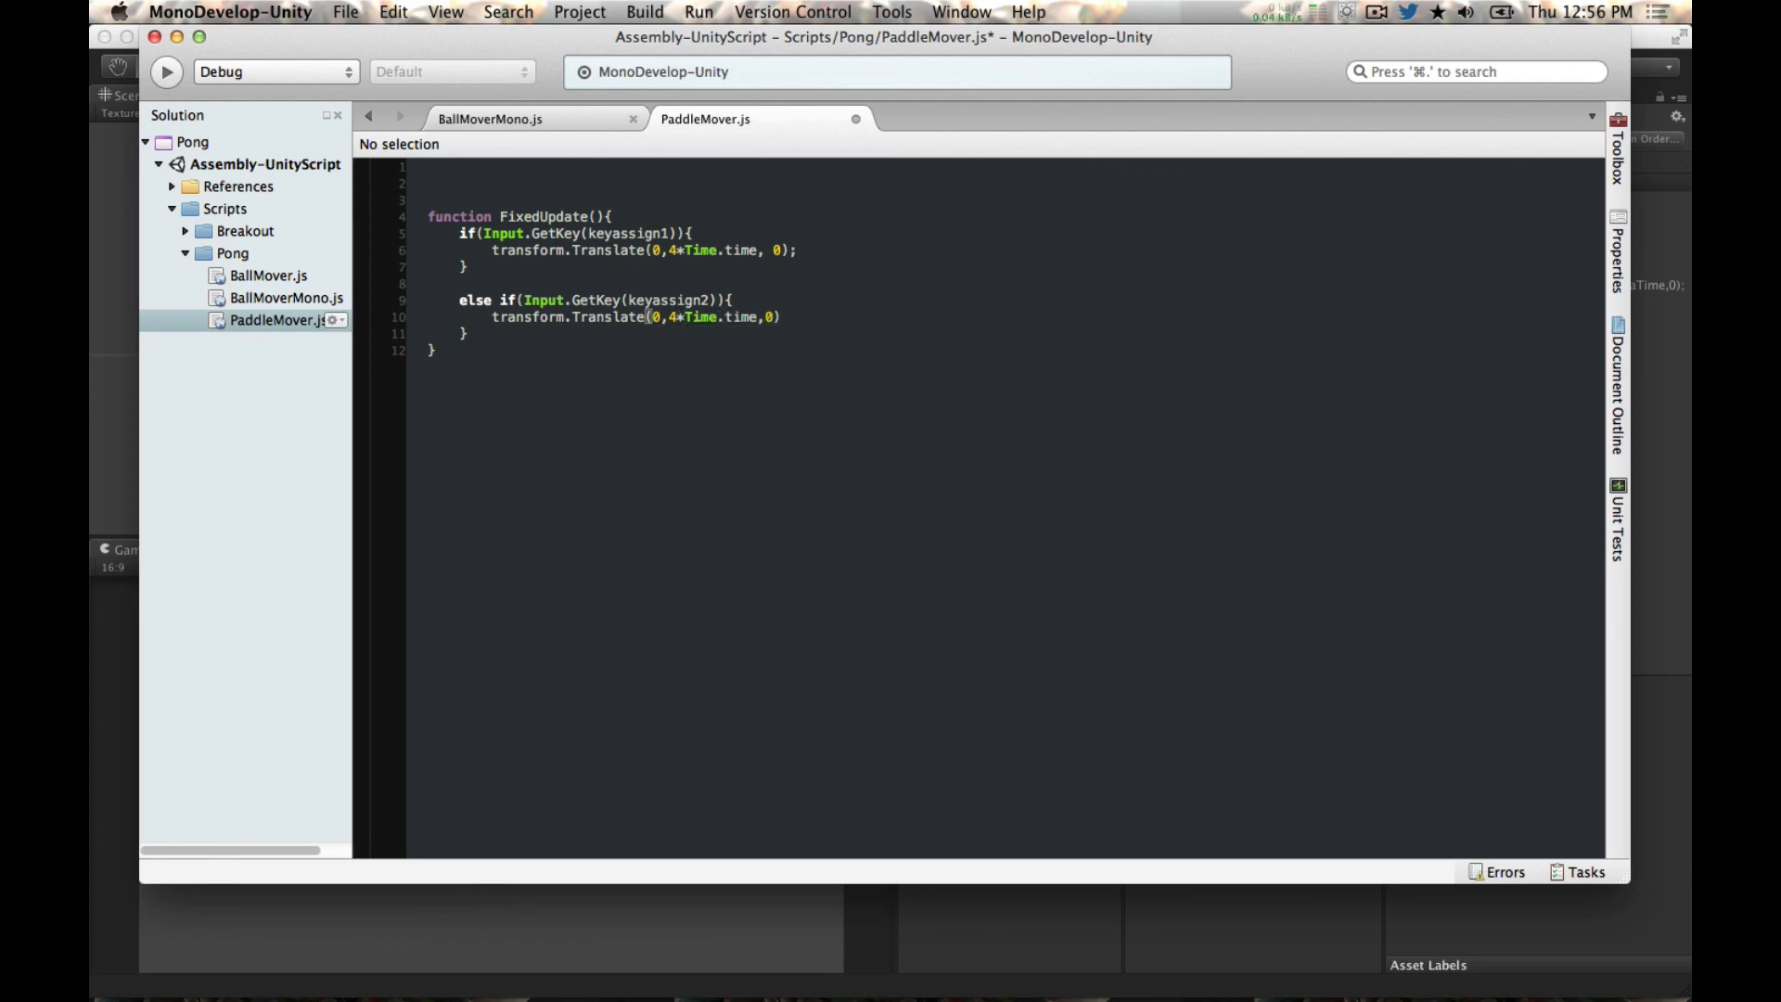
type(");")
Step: Declare the variable keyassign1 as var keyassign1 : string; on the first line of the script
key("Up")
key("Up")
key("Up")
key("Up")
key("Up")
key("Up")
key("Up")
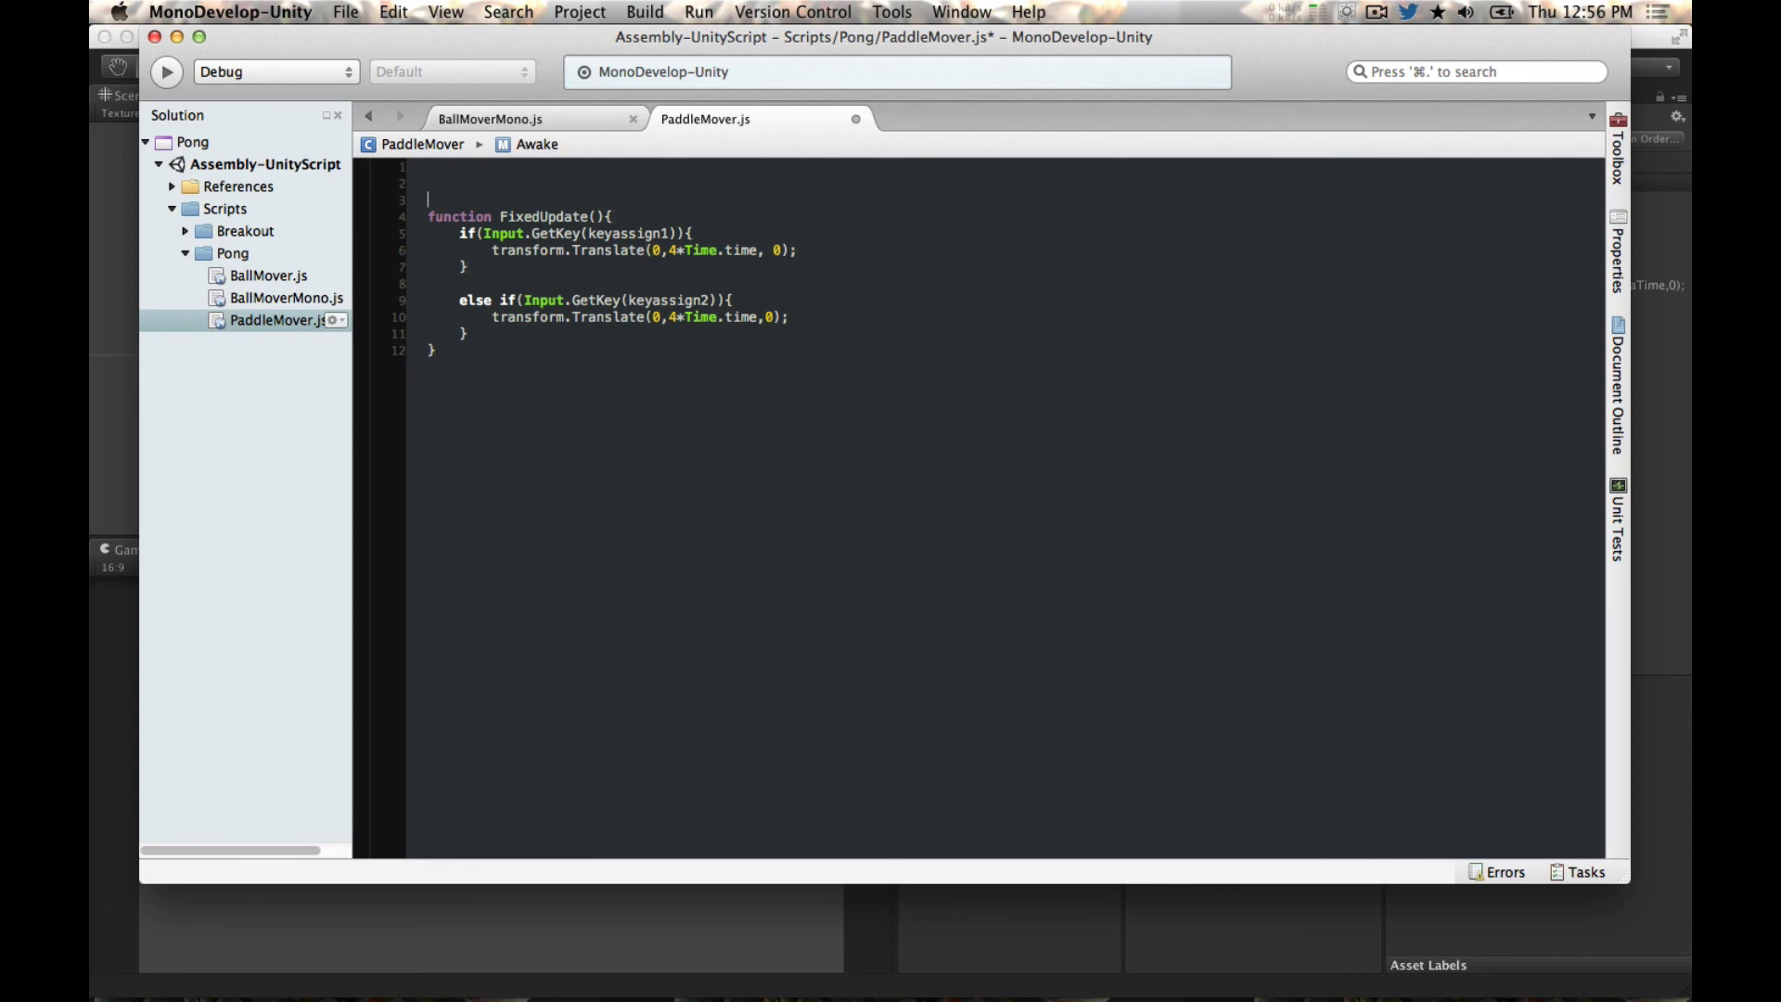
type("var")
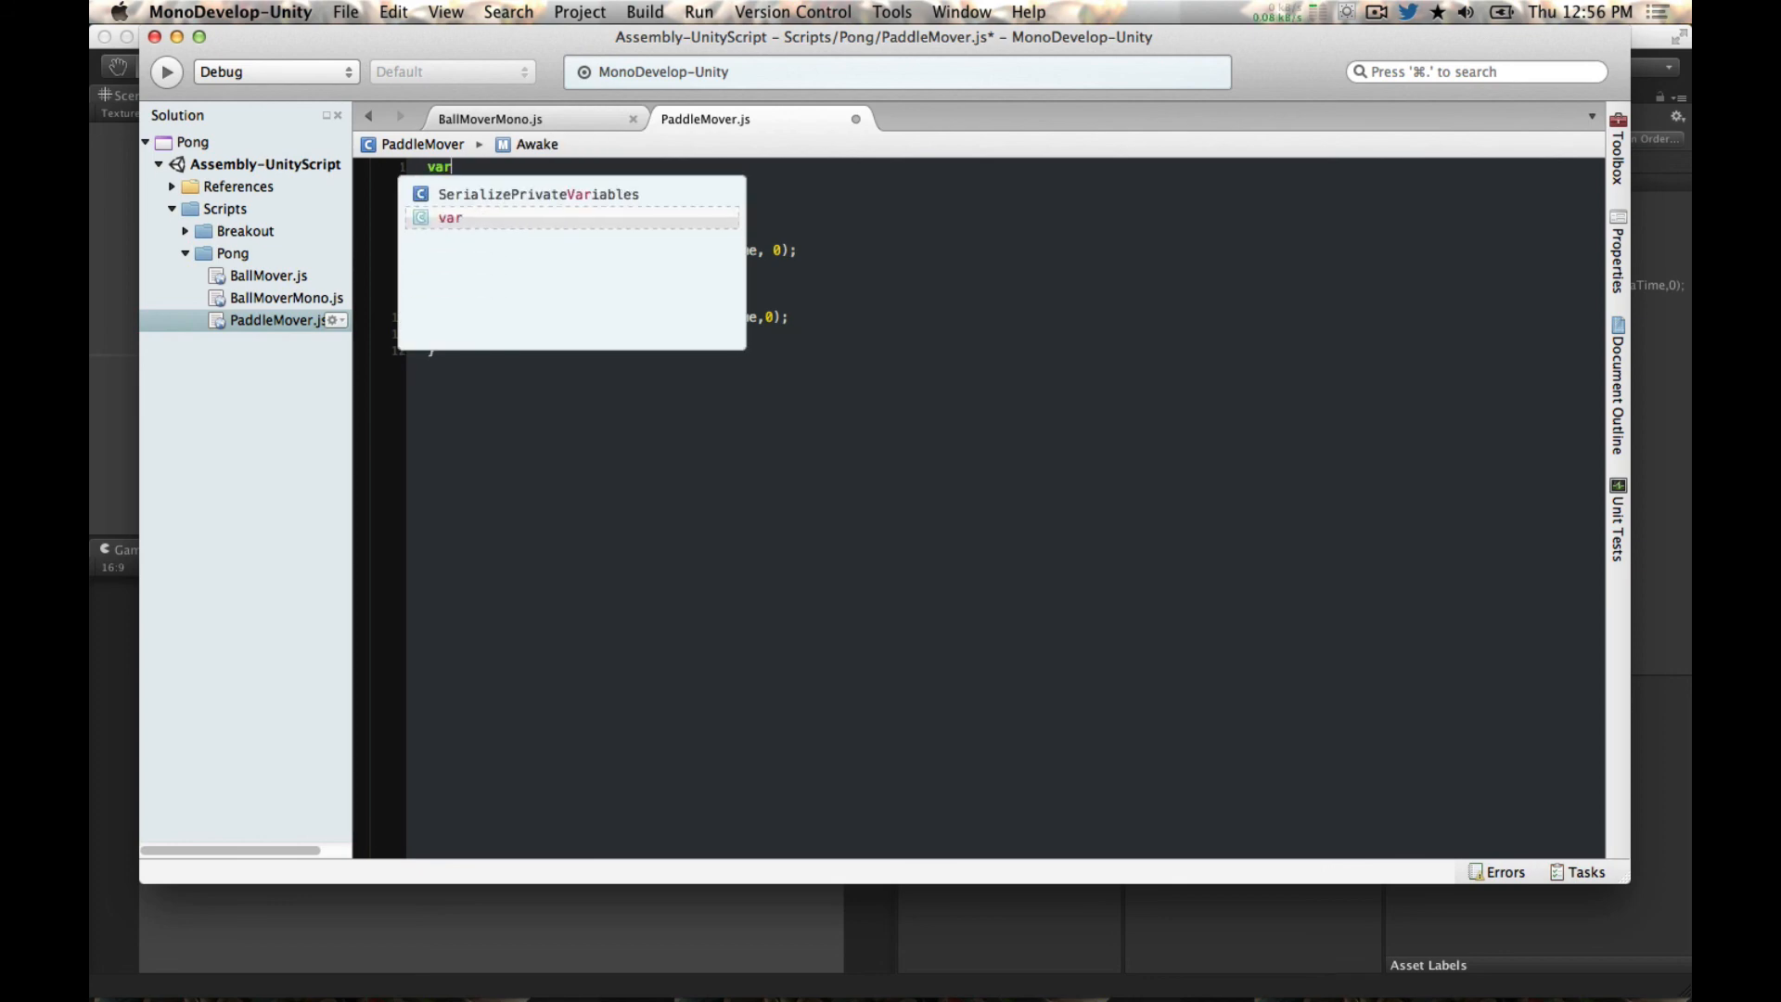
type(" keyassign1")
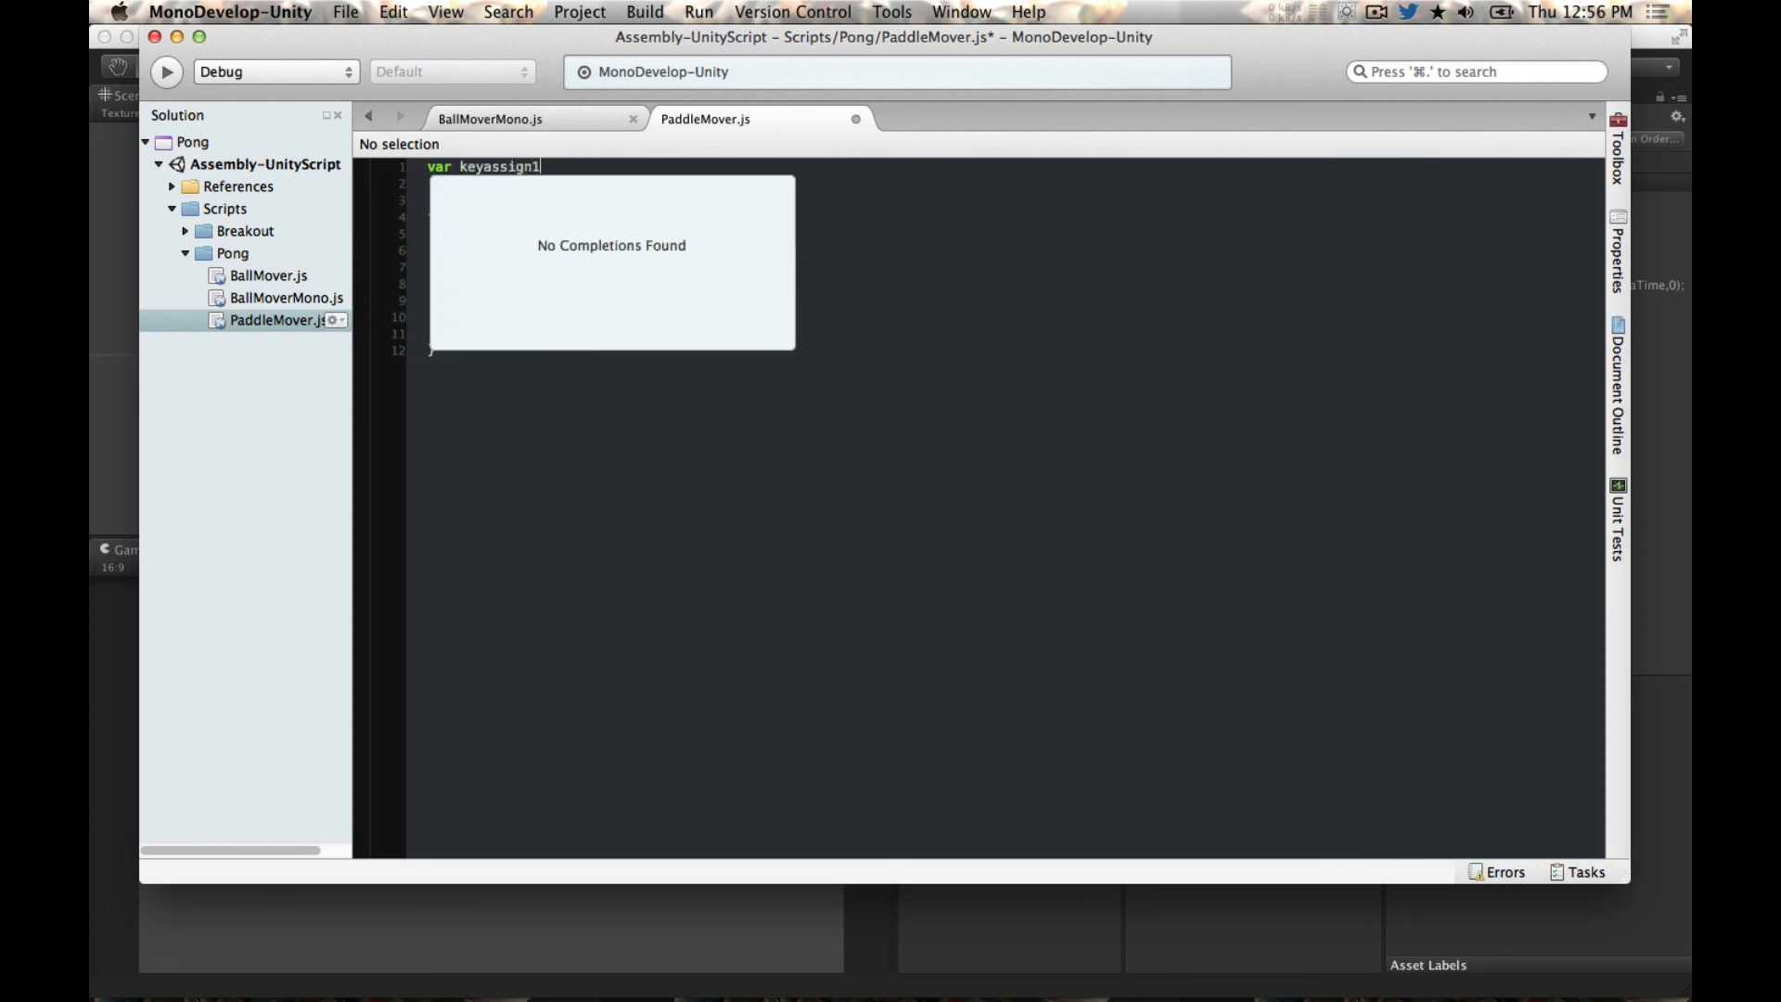
type(" : string;")
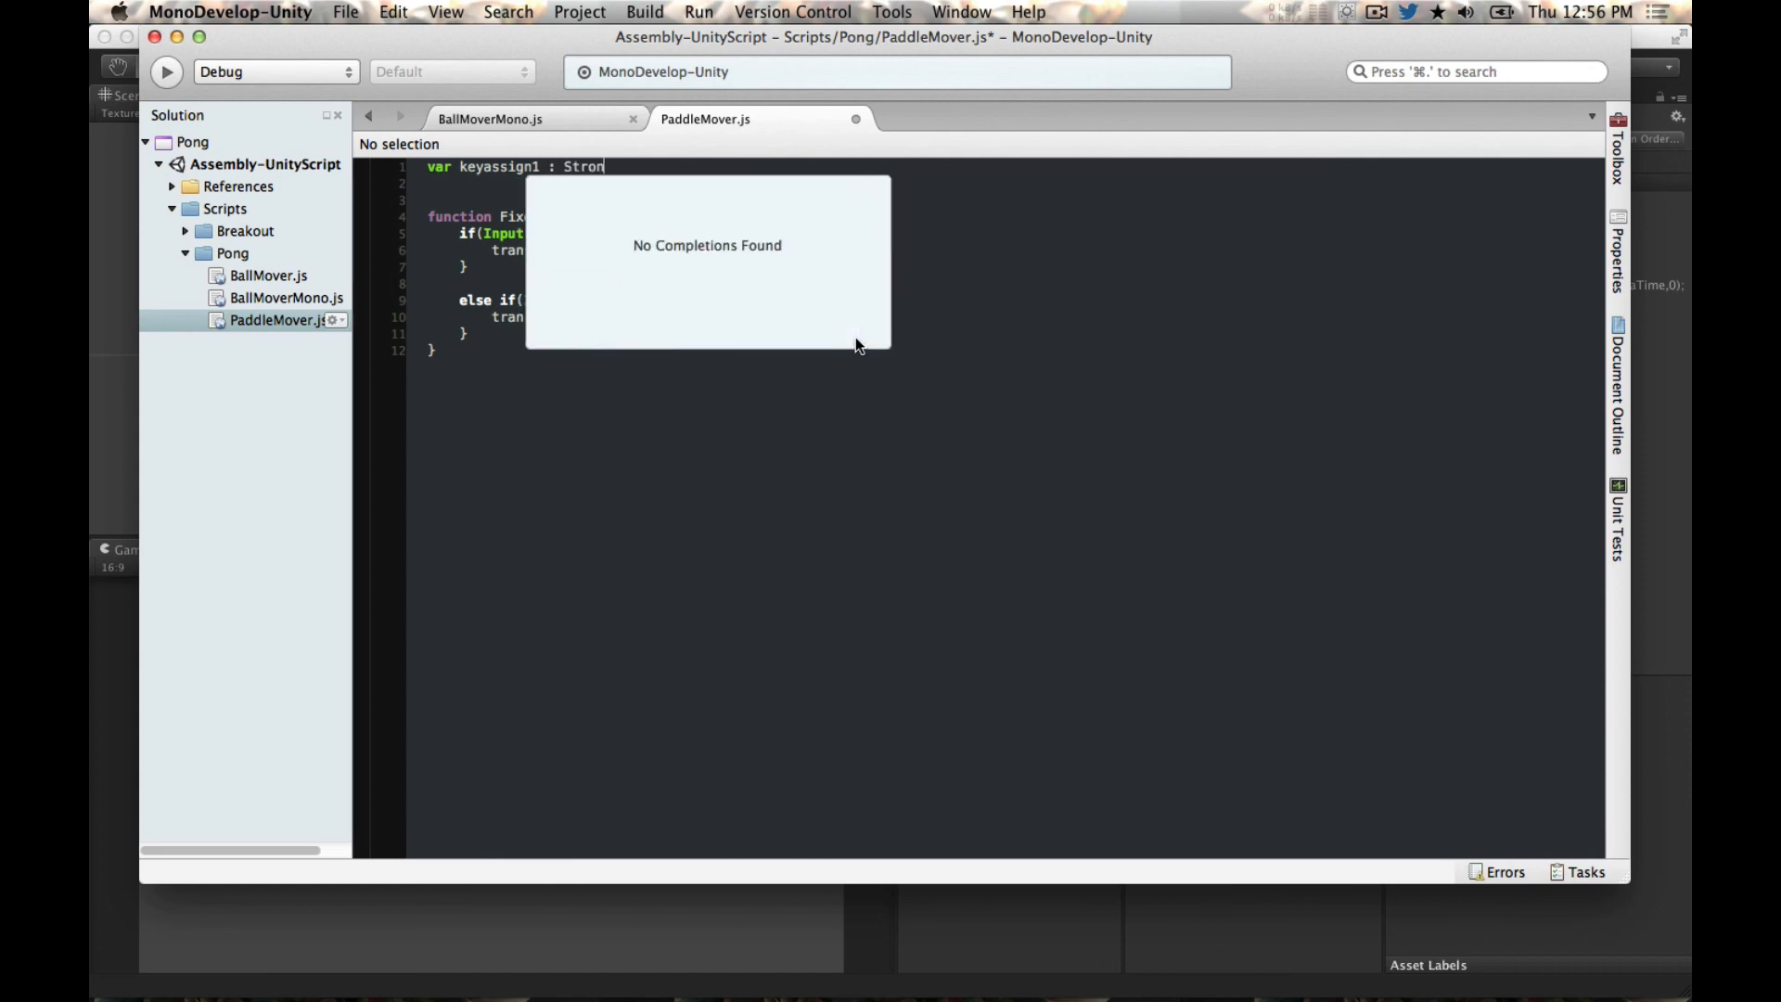
key("Return")
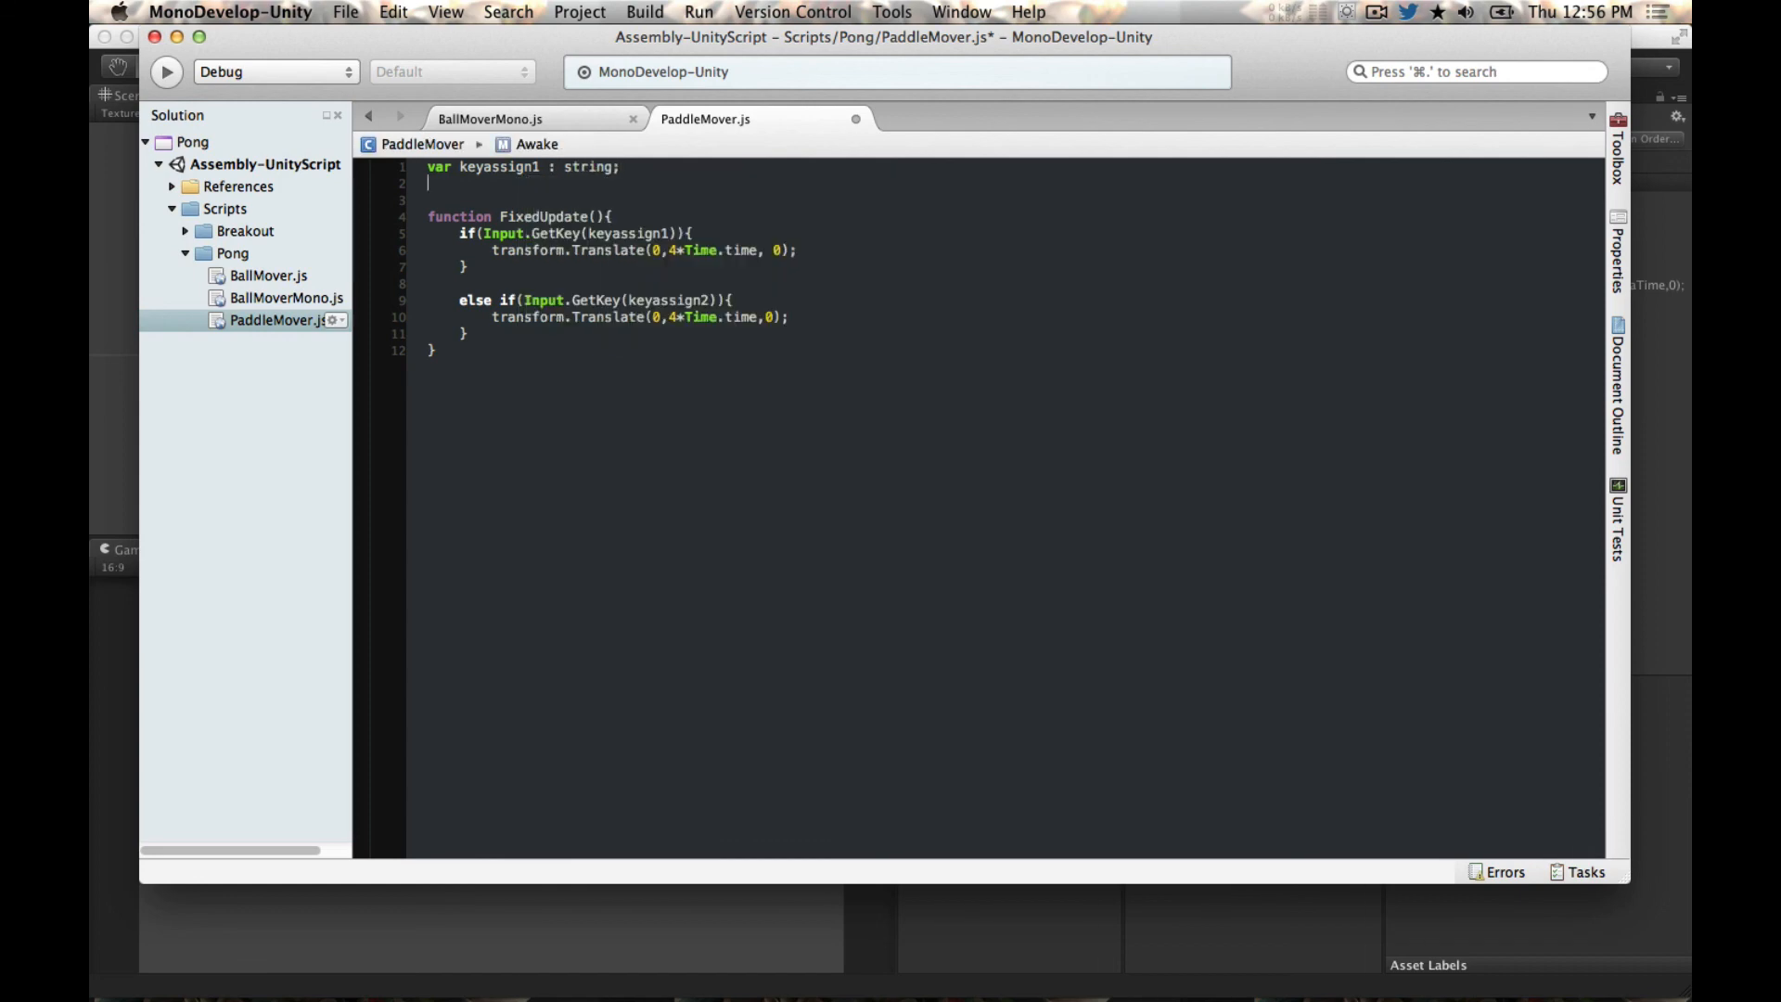
Step: Declare var keyassign2 : string; on the line below the keyassign1 declaration
type("var keyas")
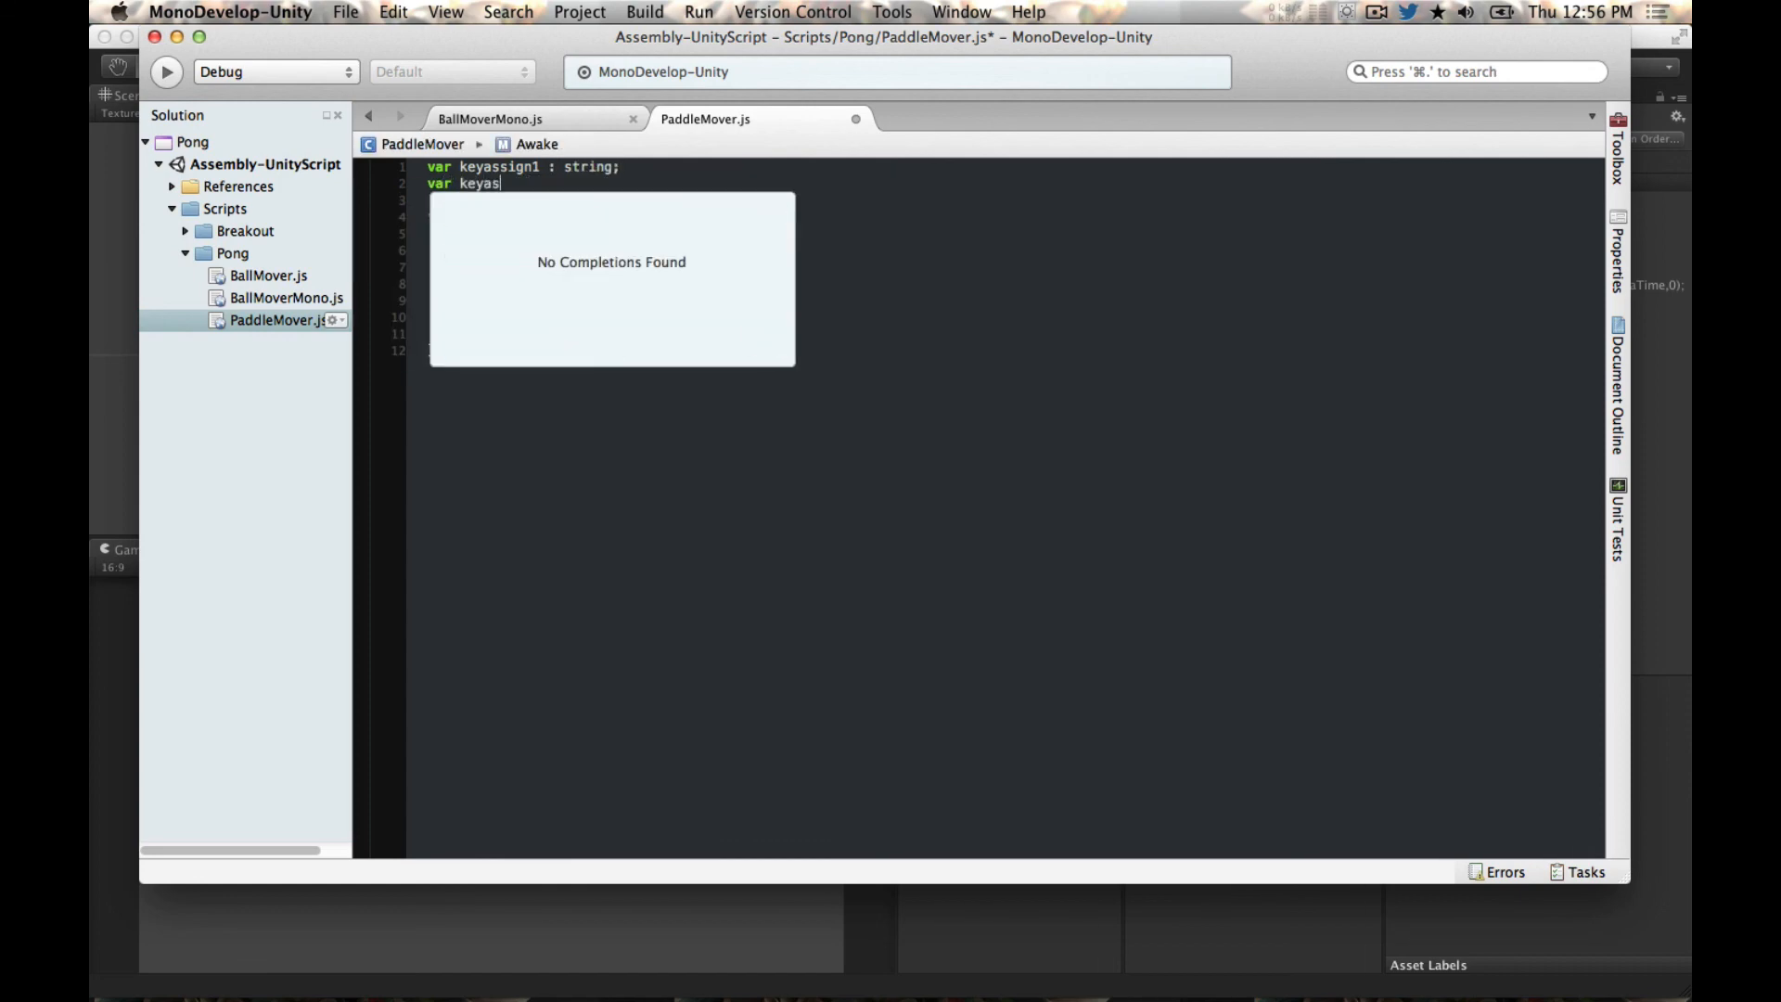
type("sign2 : Stringe")
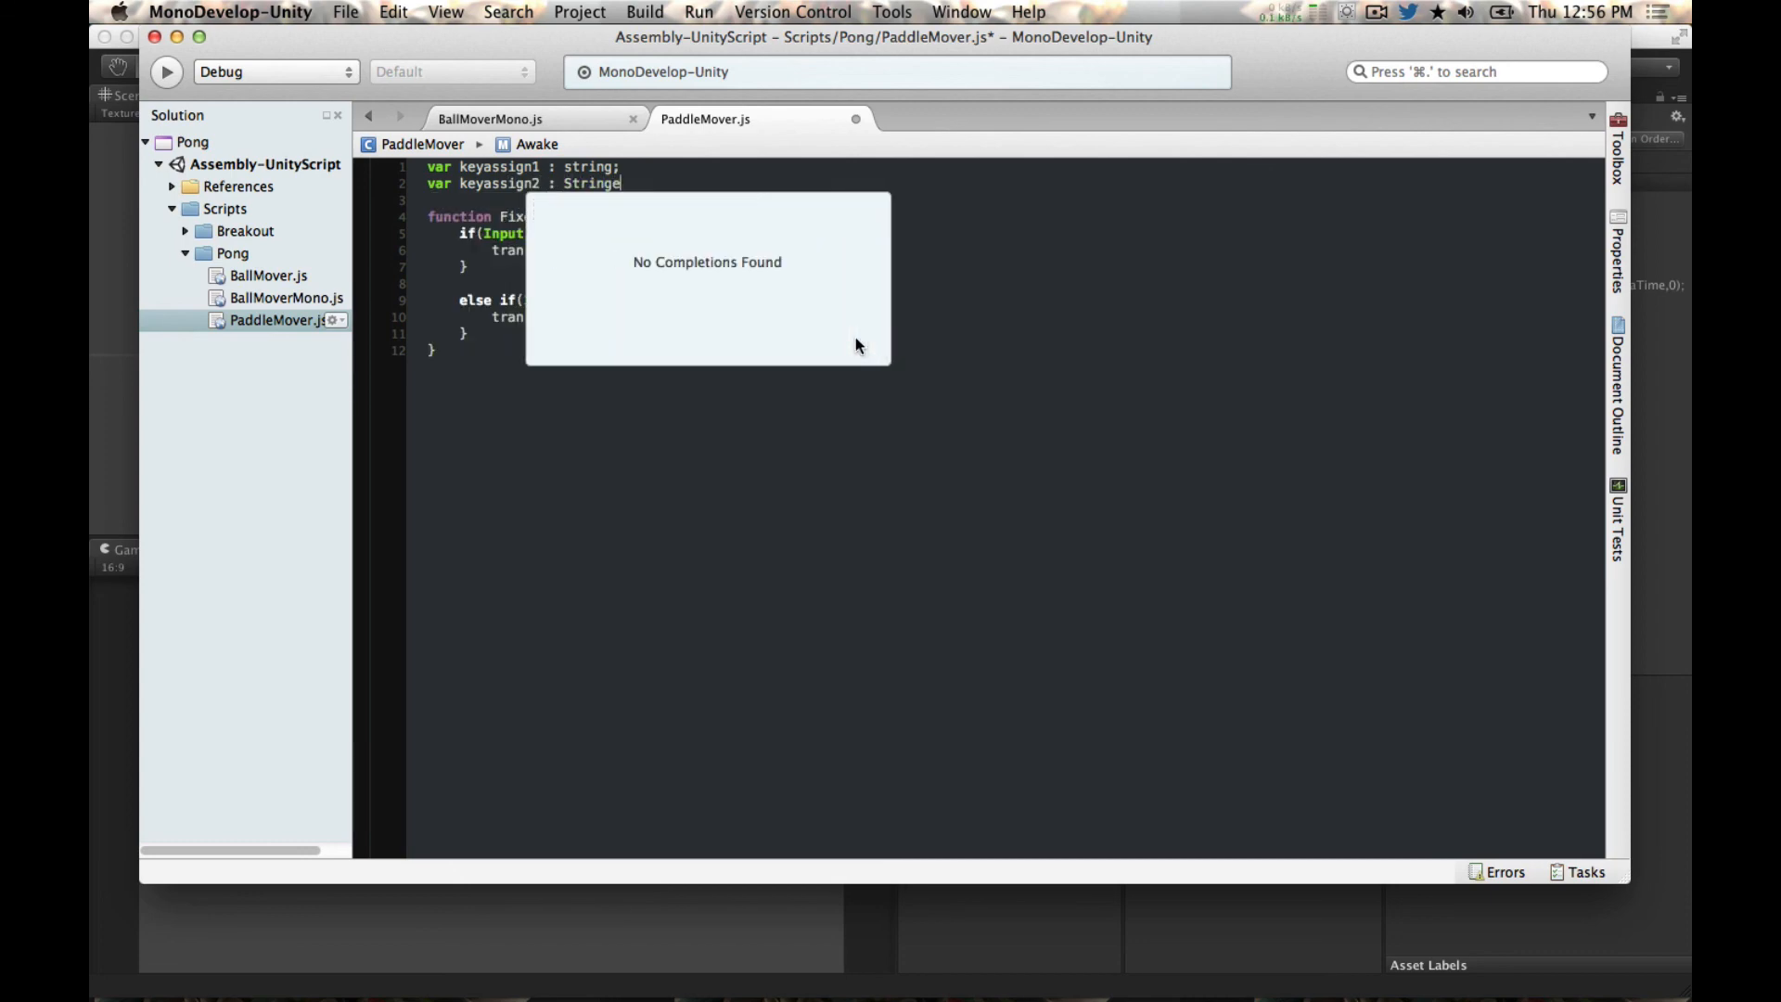
key("BackSpace")
key("BackSpace")
key("BackSpace")
key("BackSpace")
key("BackSpace")
key("BackSpace")
key("BackSpace")
type("string;")
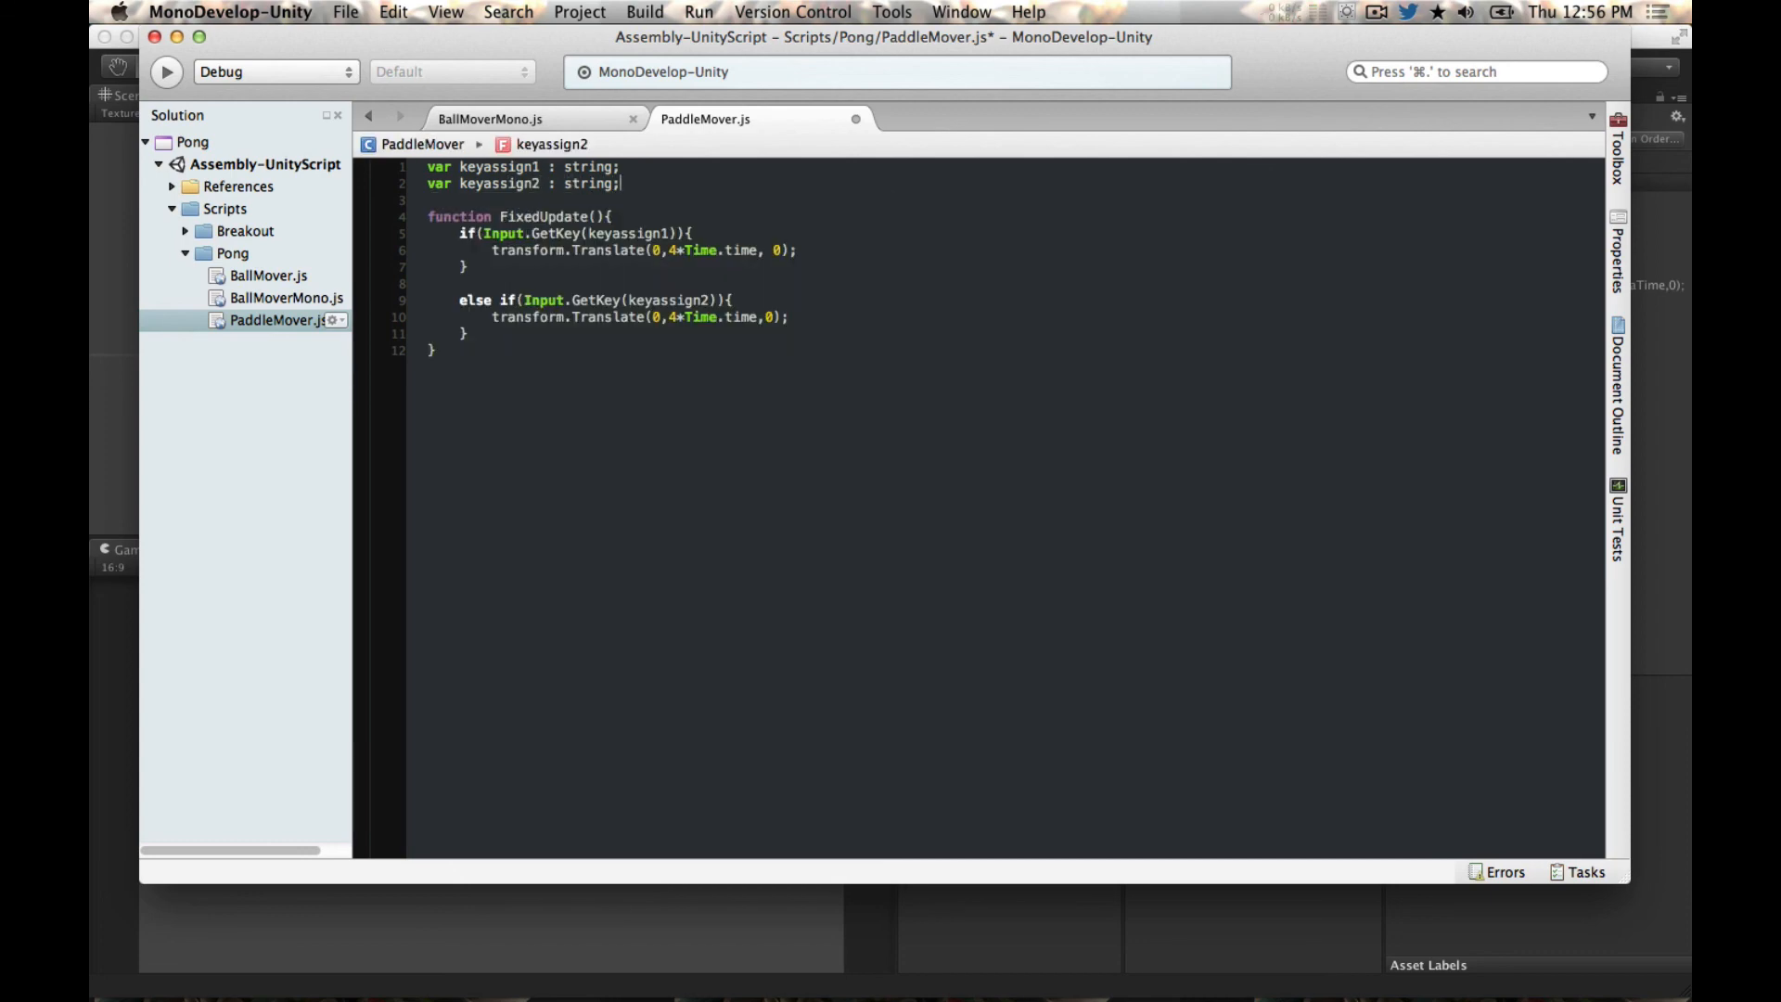
Step: Save the PaddleMover script, switch to Unity and open the console to read the compile errors
key("super+s")
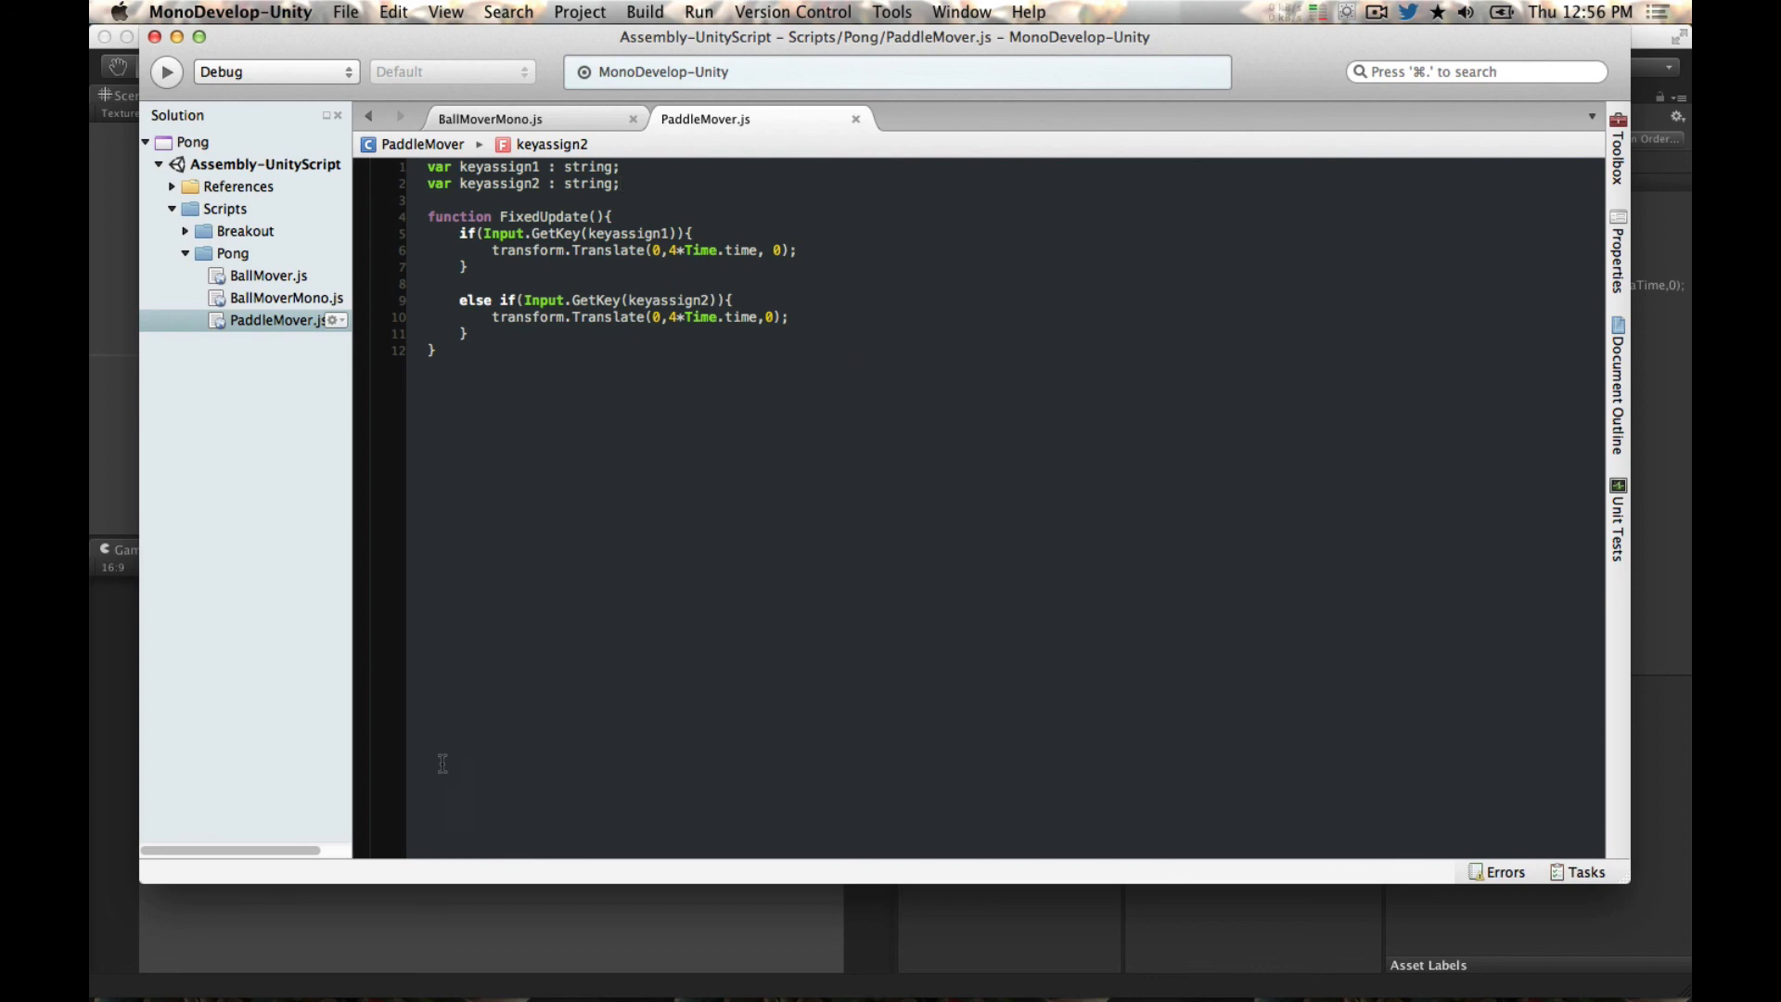
left_click(587, 922)
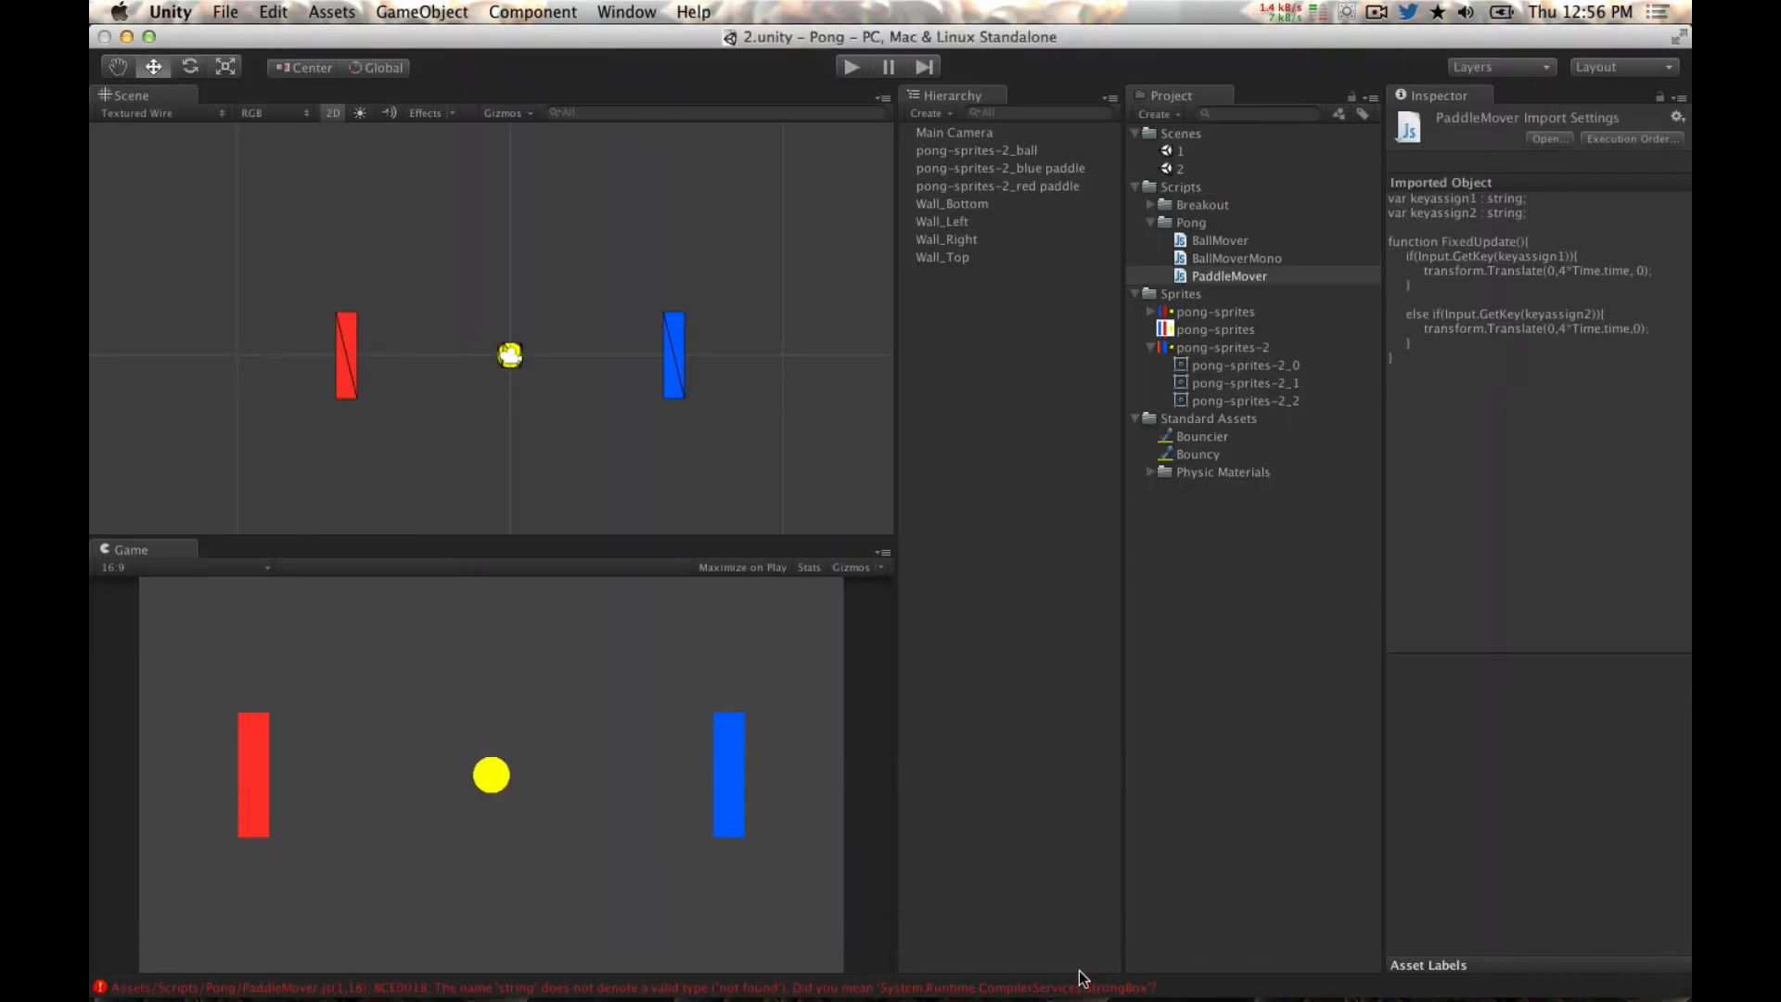
left_click(603, 988)
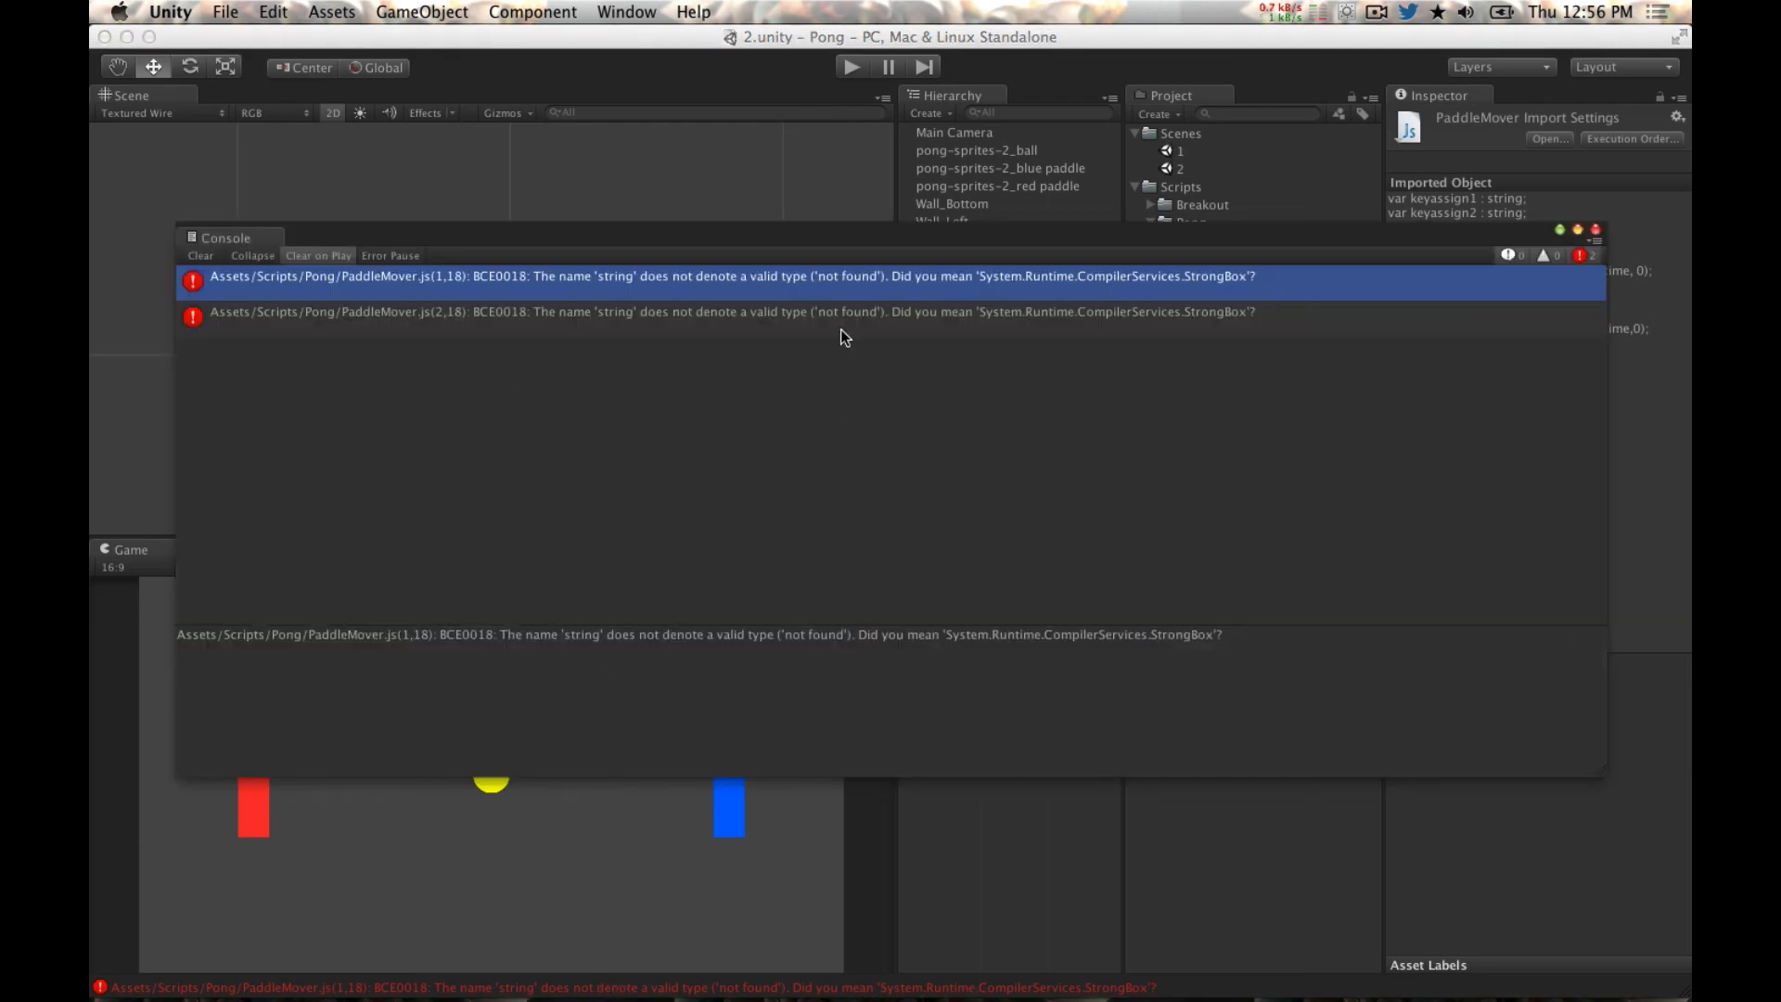
Step: Return to MonoDevelop, capitalize the type of both keyassign variables to String, and save the script
key("super+Tab")
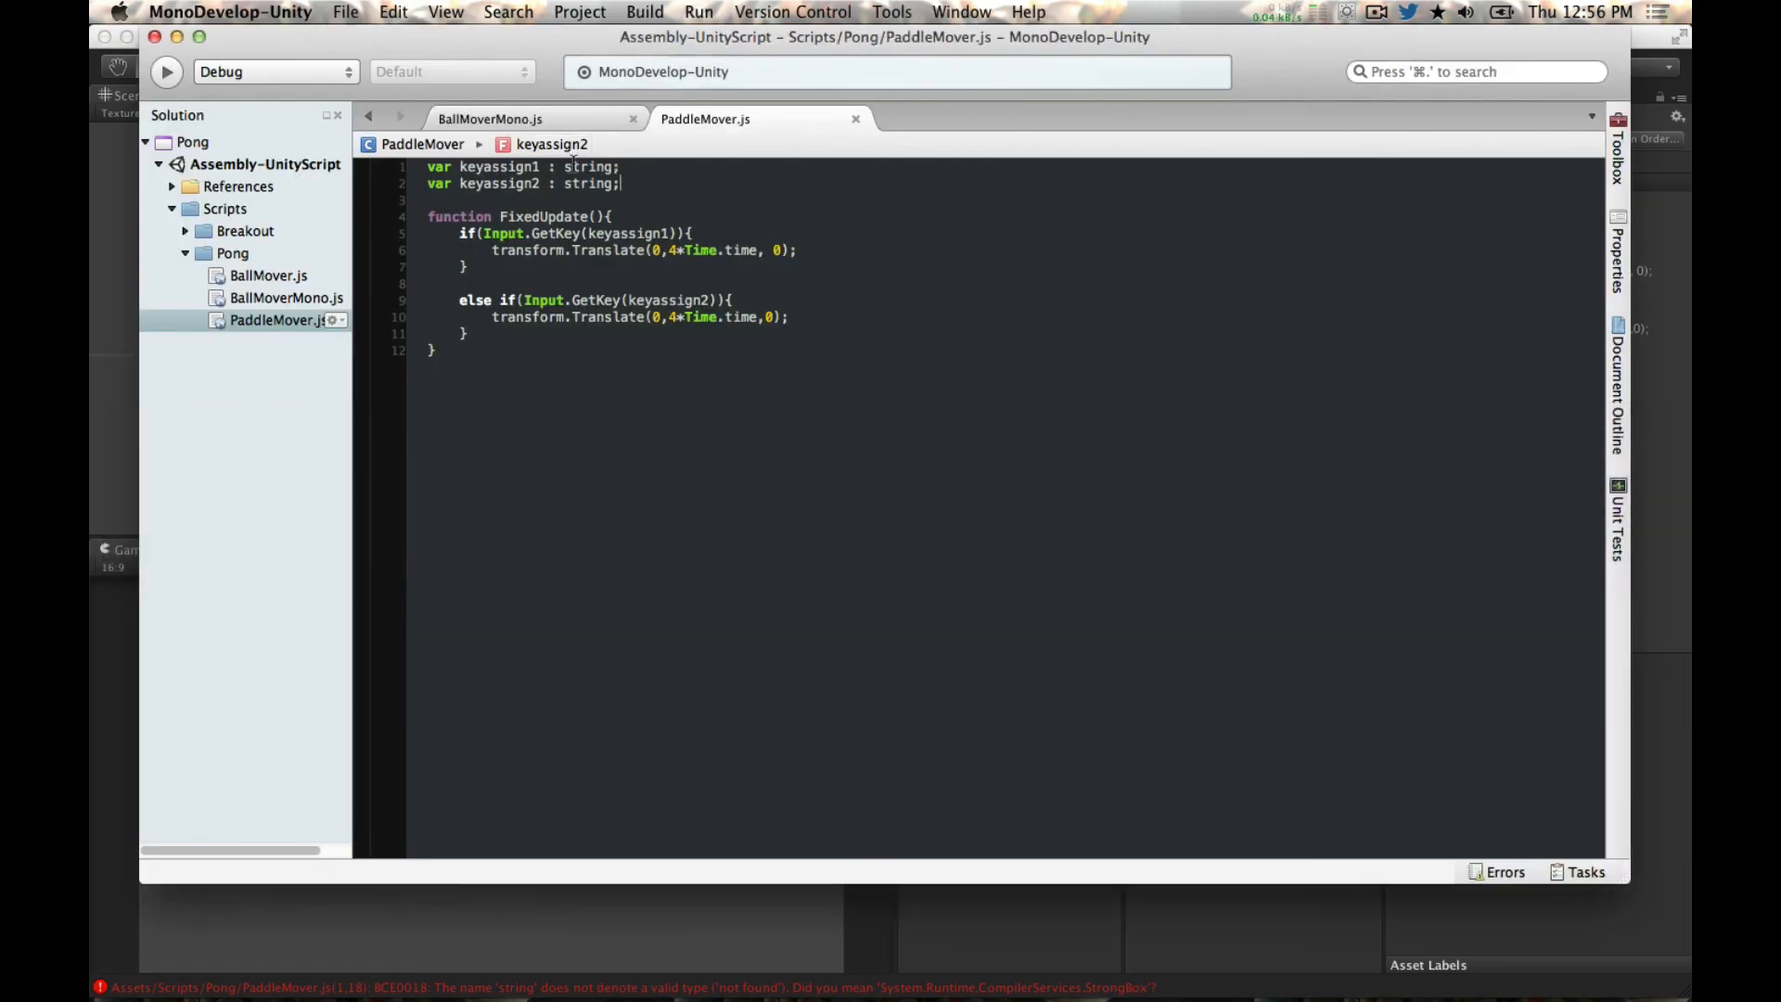
left_click(575, 166)
key("BackSpace")
type("S")
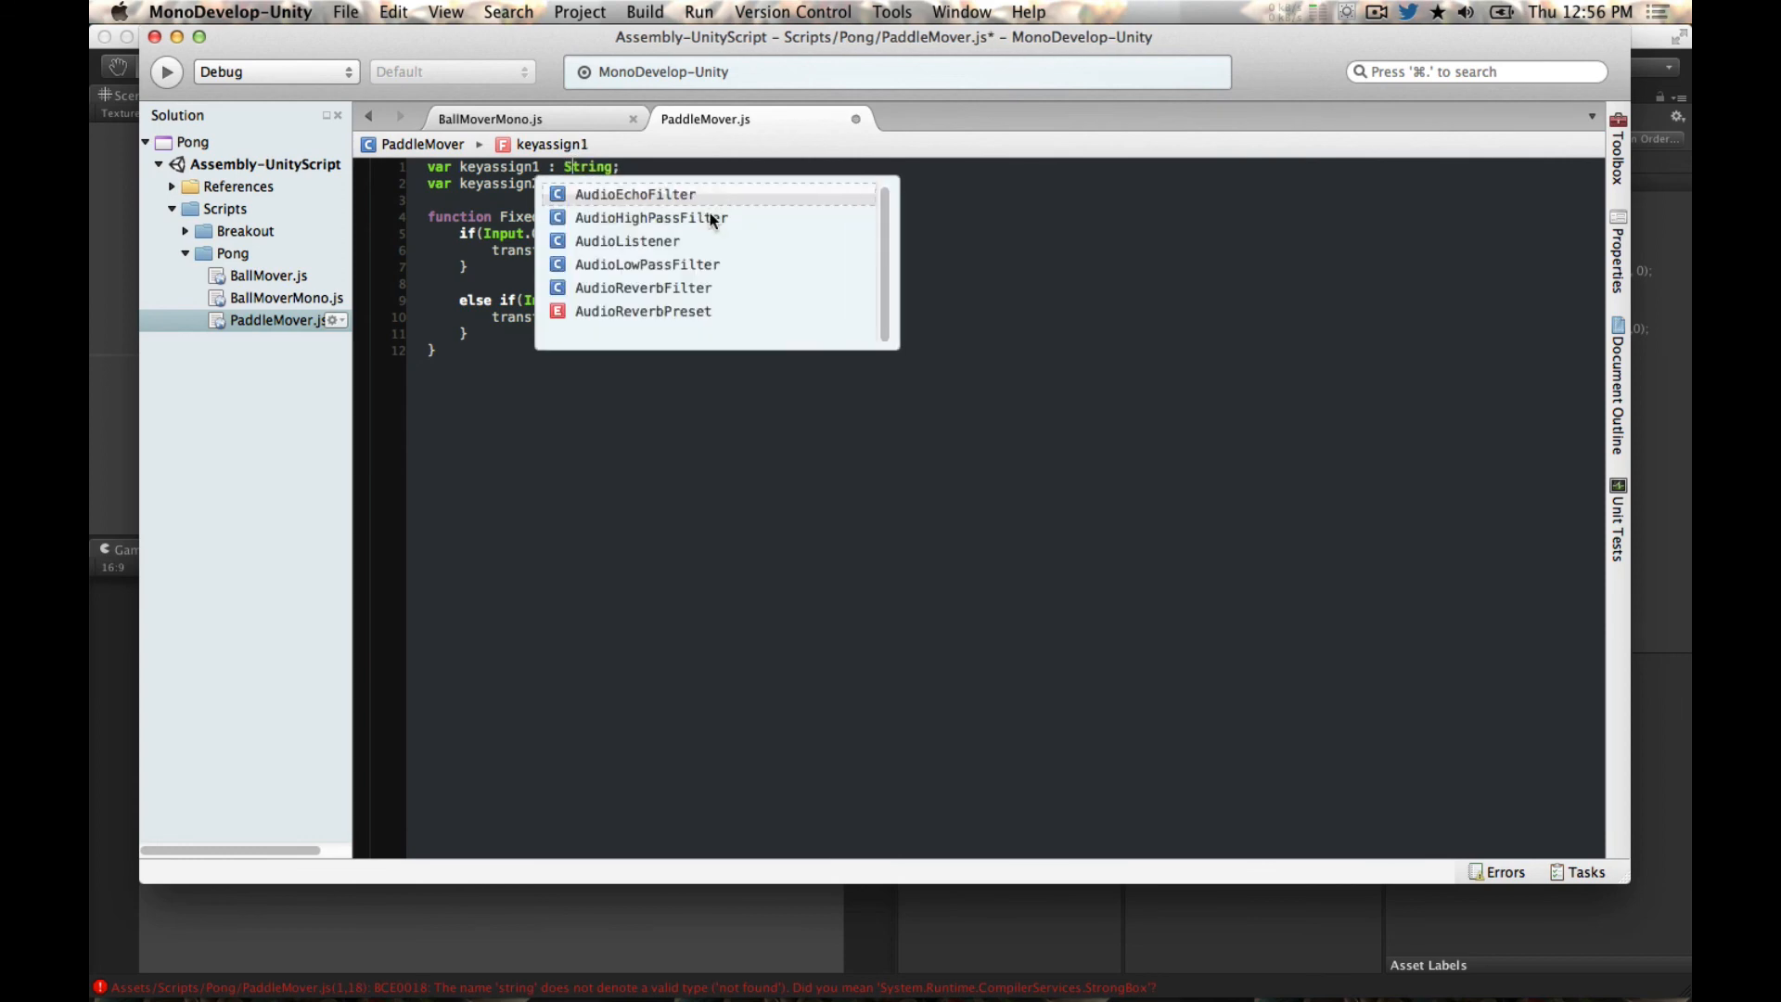
key("Escape")
left_click(570, 183)
key("BackSpace")
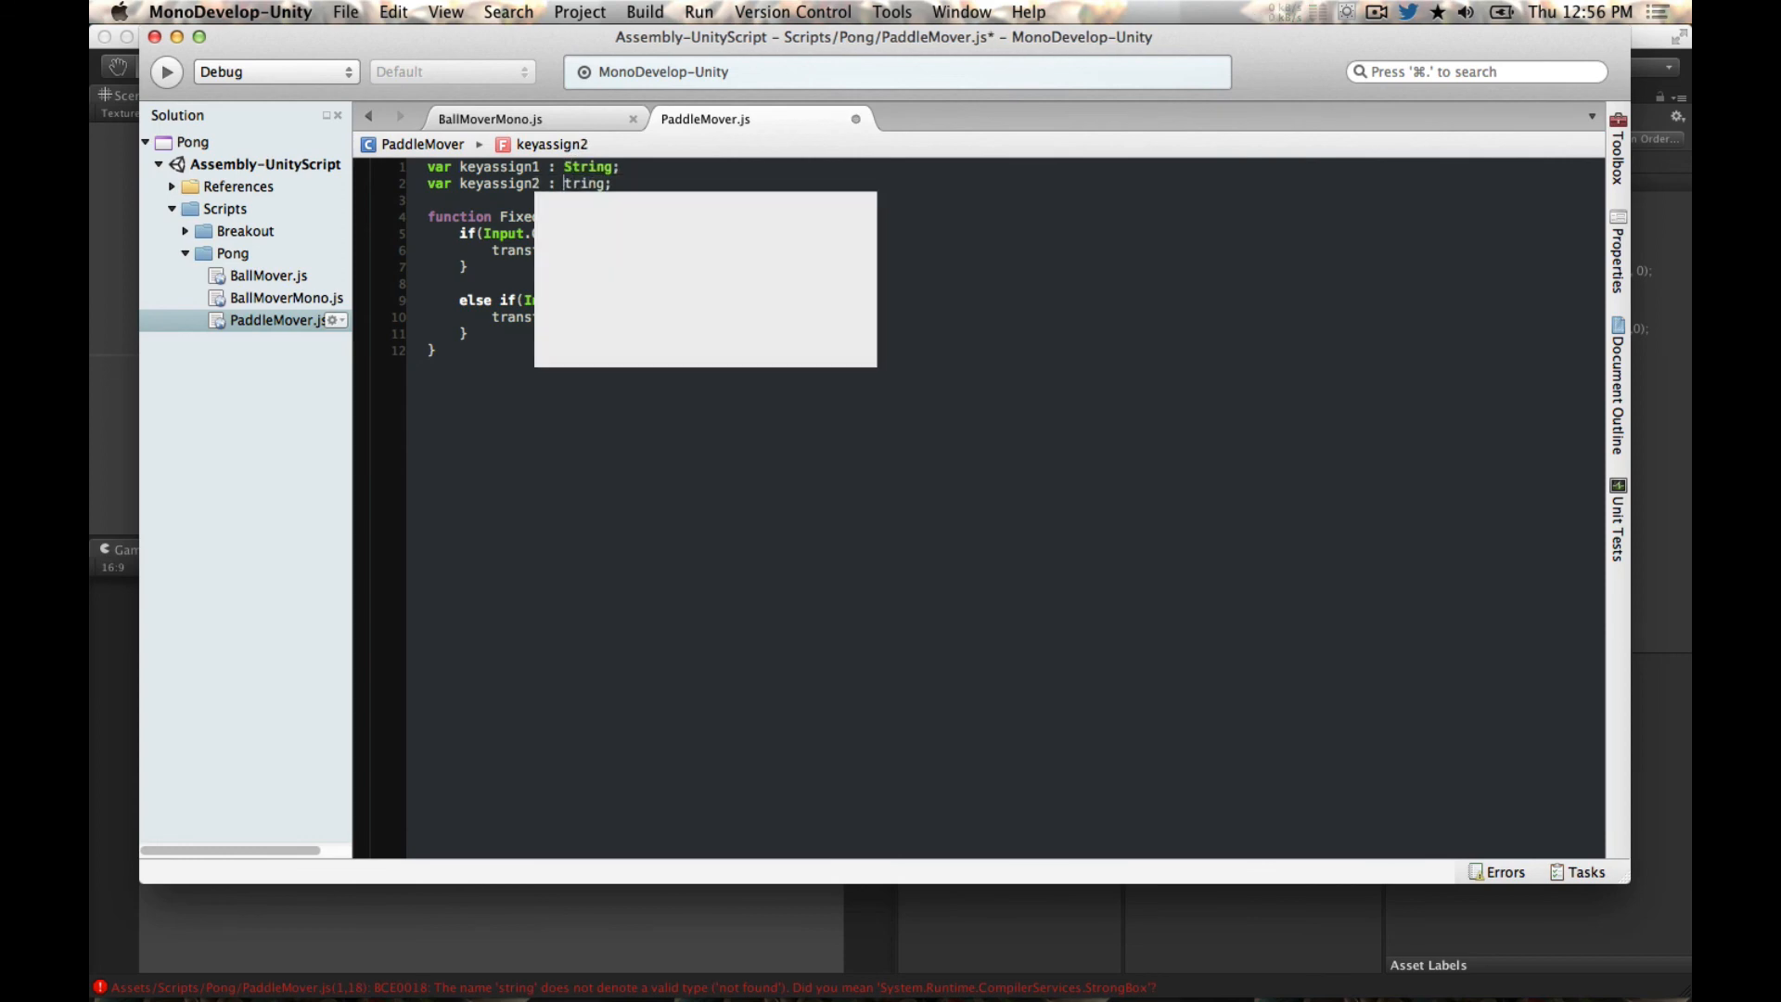
type("S")
key("Escape")
key("super+s")
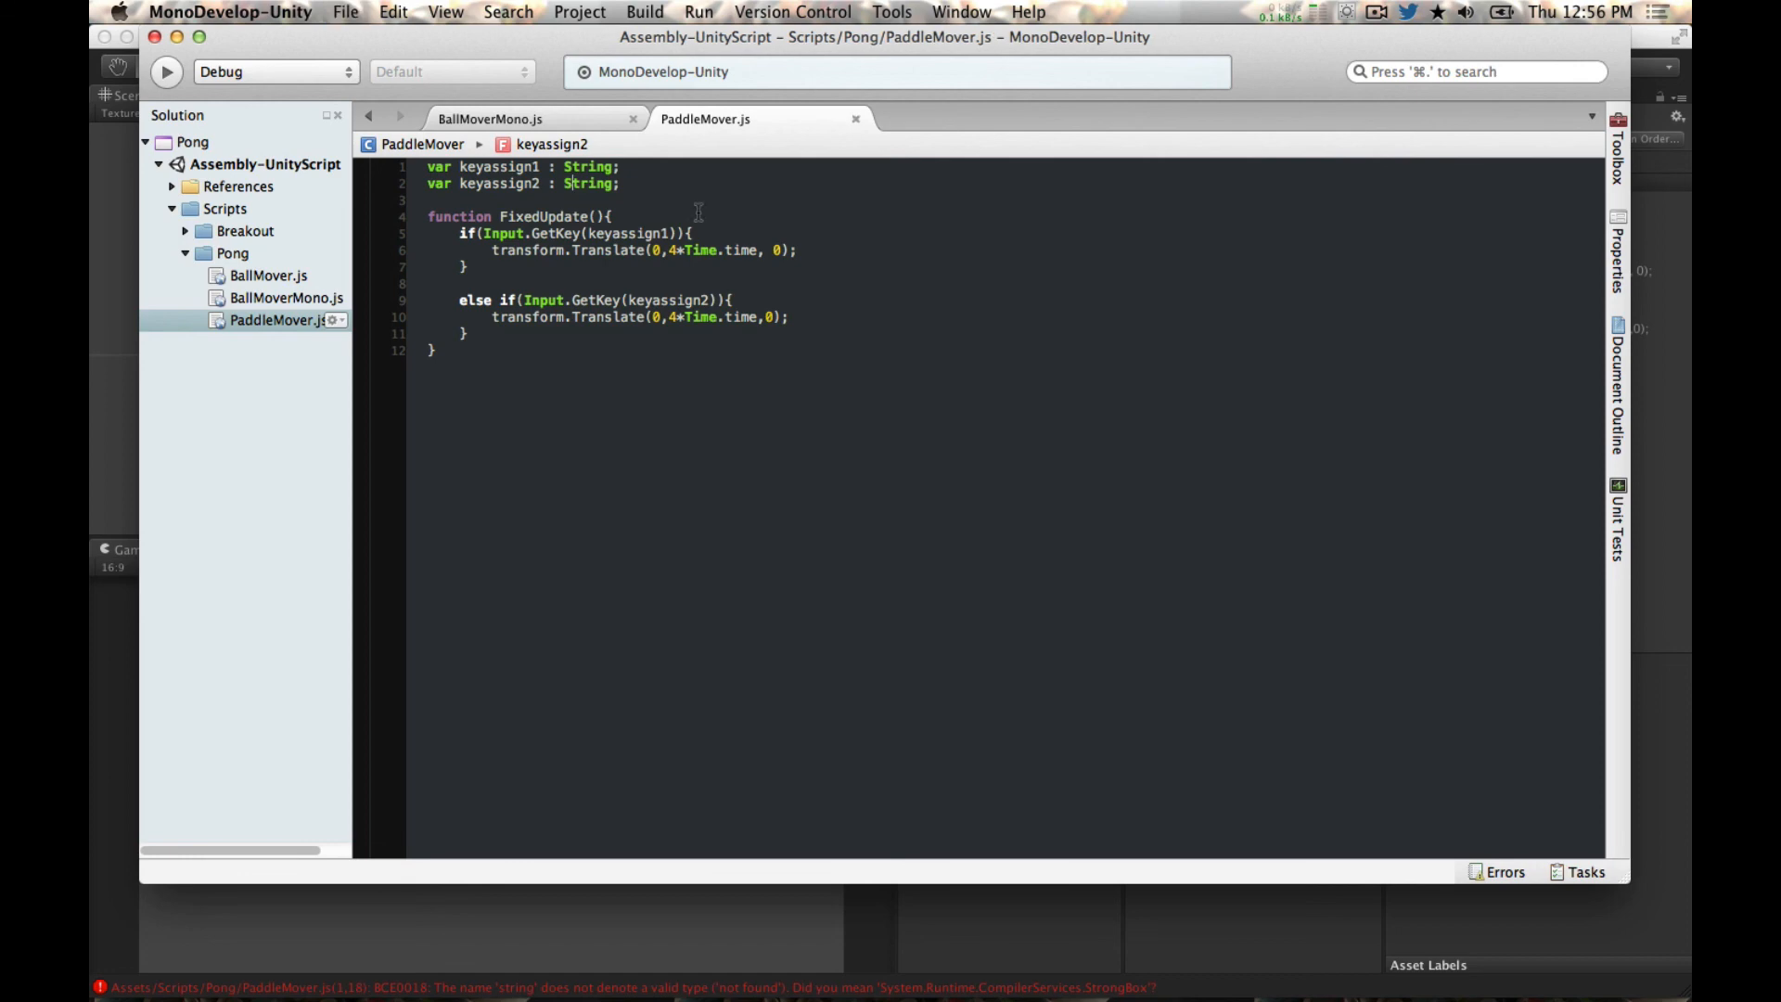
Step: Switch to Unity and attach the PaddleMover script to both the blue paddle and the red paddle
left_click(803, 937)
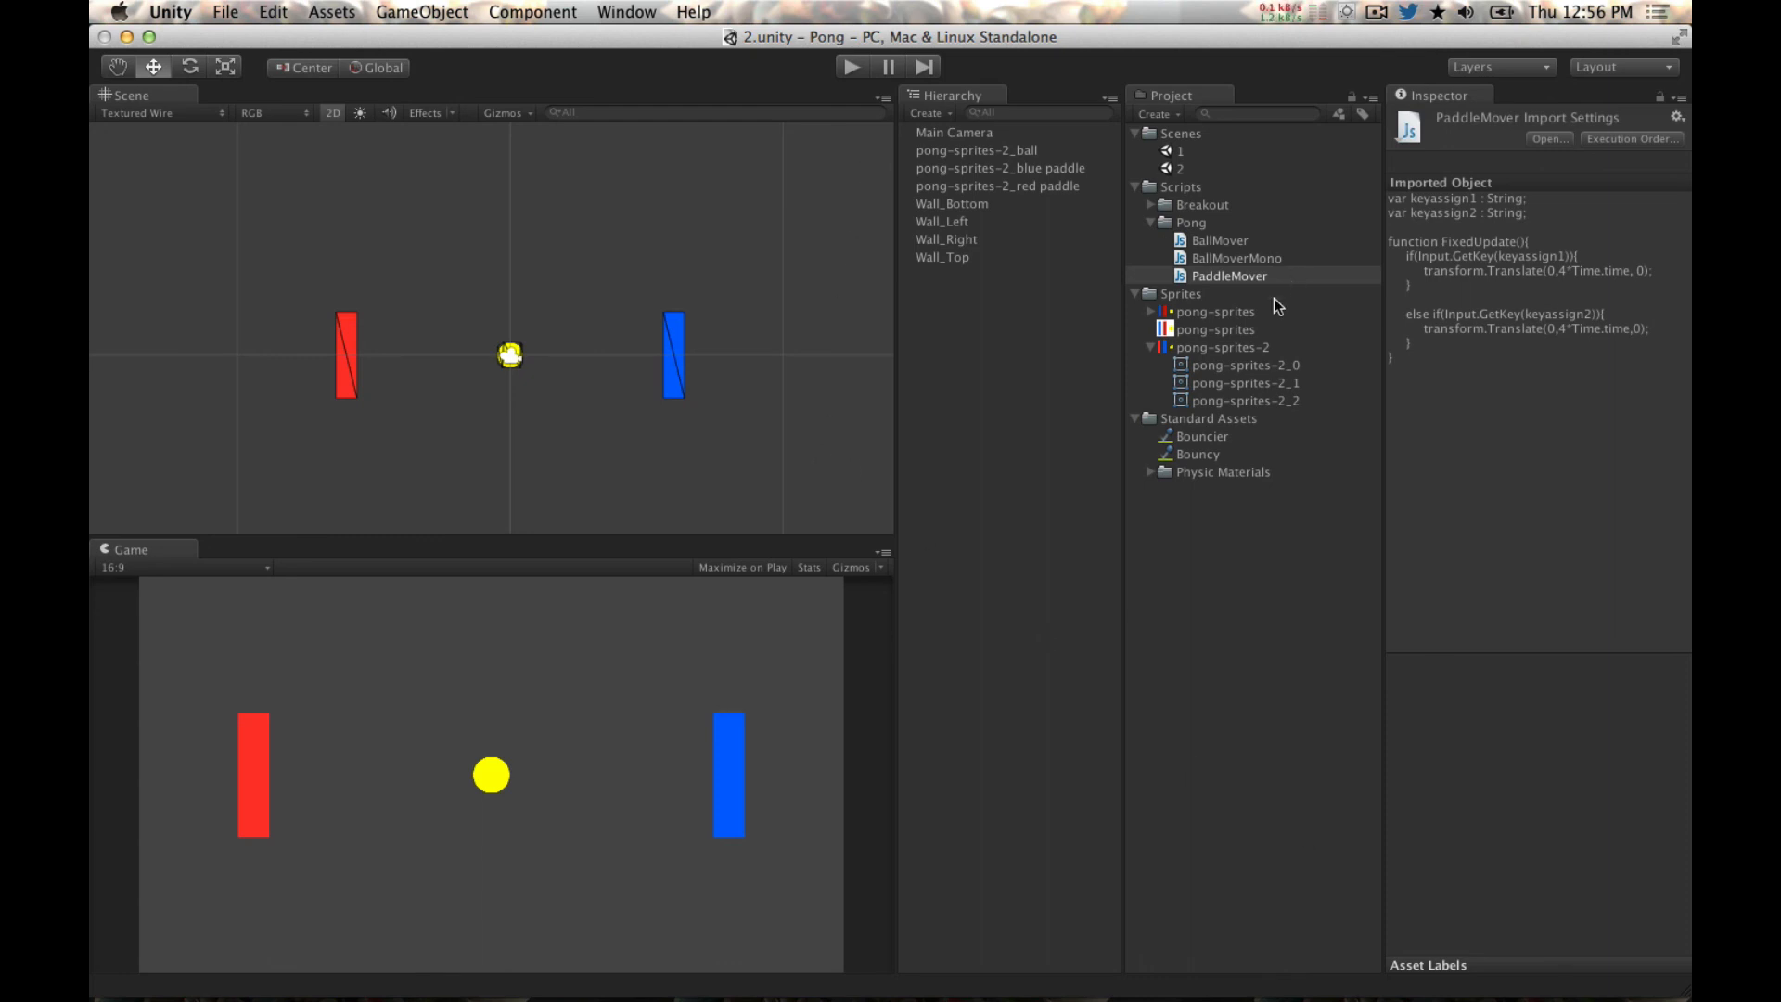
left_click(1223, 275)
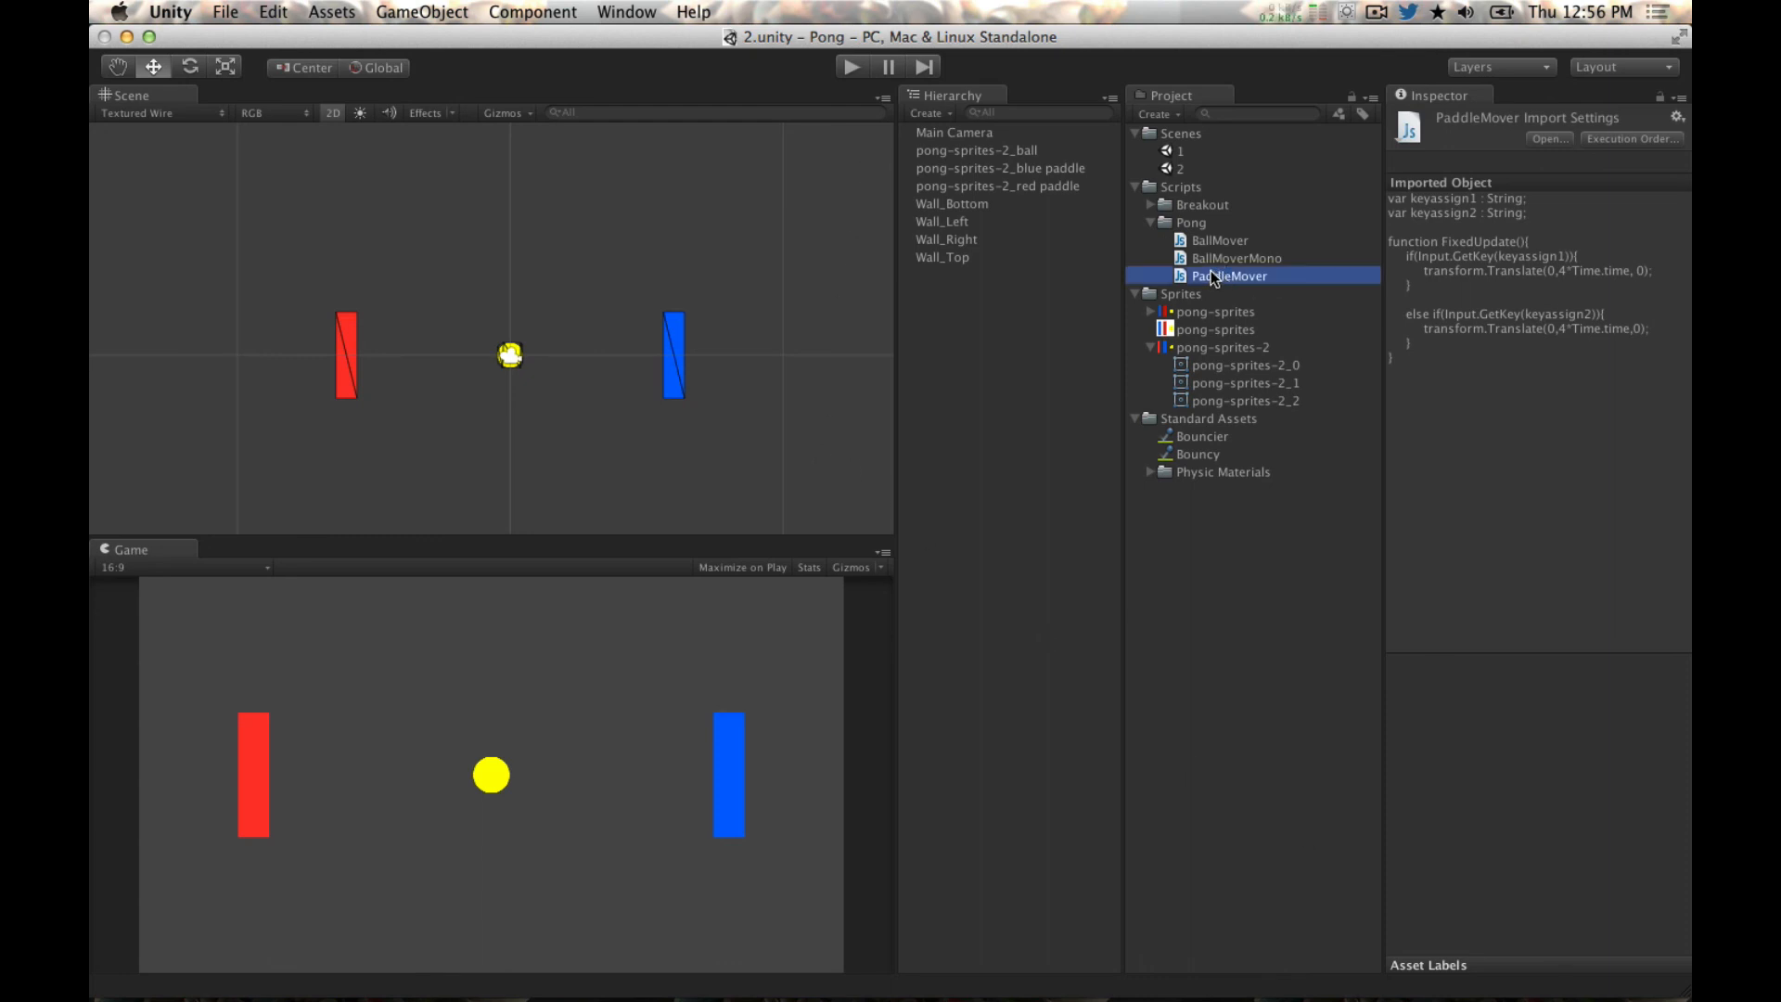
left_click_drag(1211, 272, 1064, 168)
left_click_drag(1190, 275, 1069, 175)
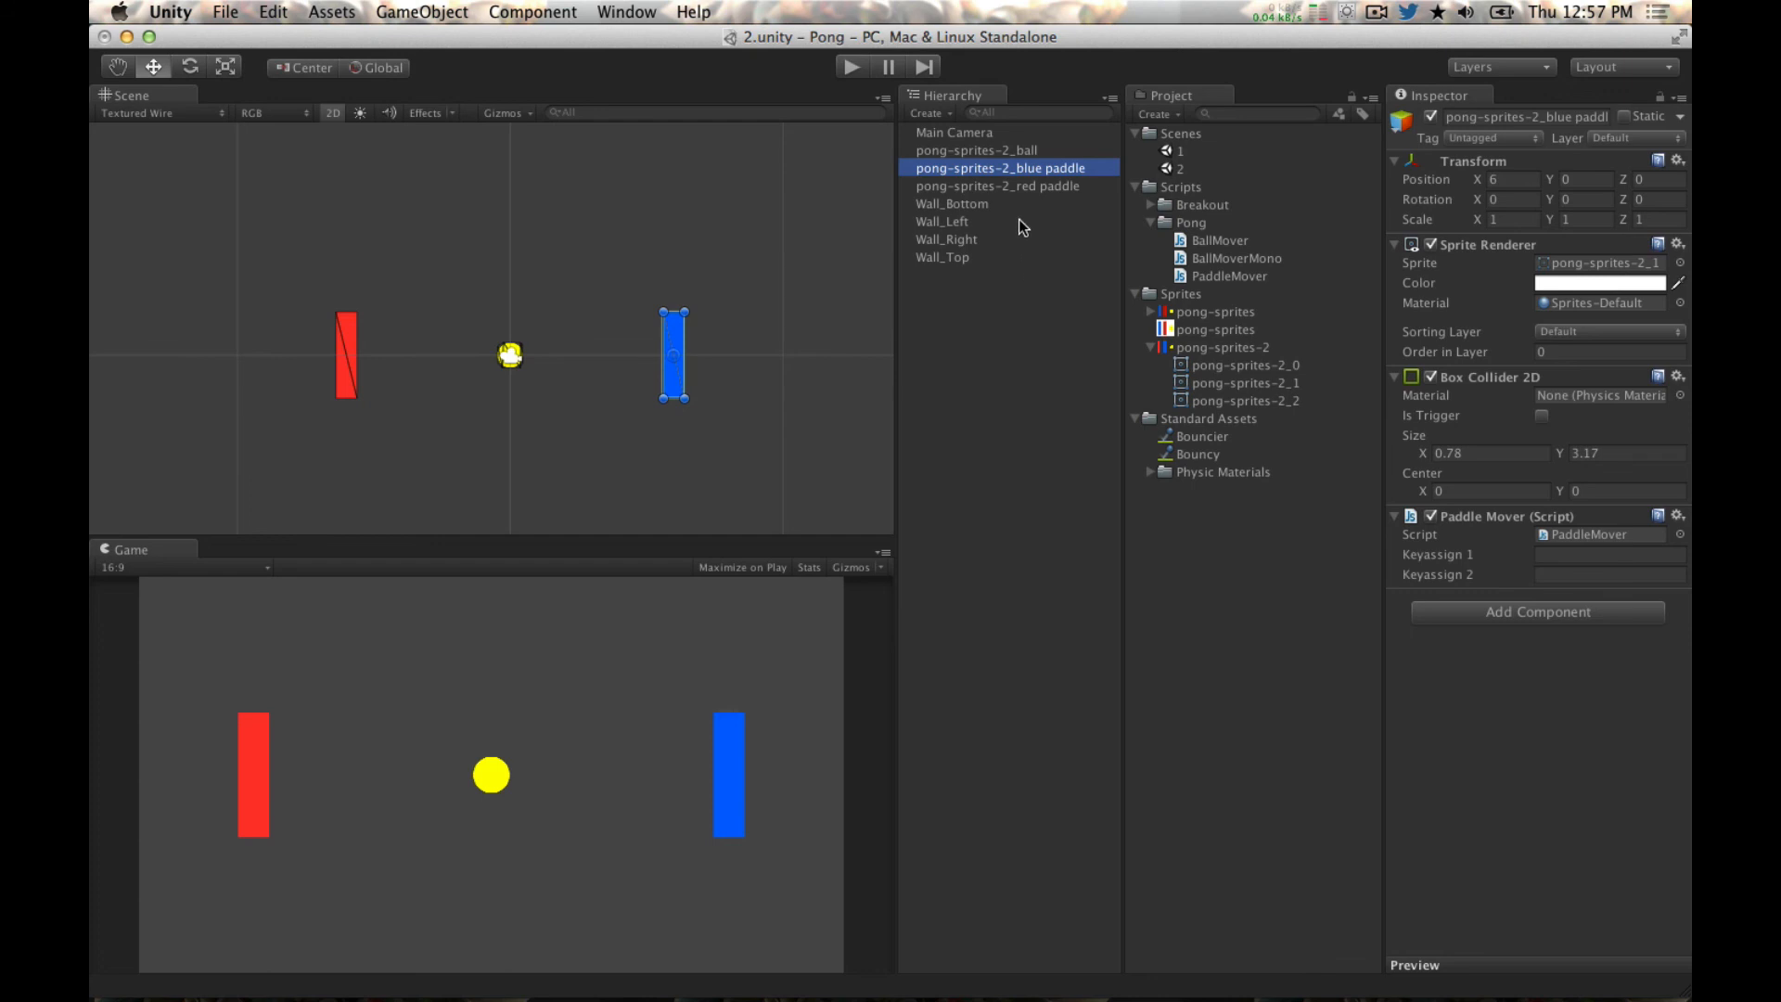
left_click(1570, 556)
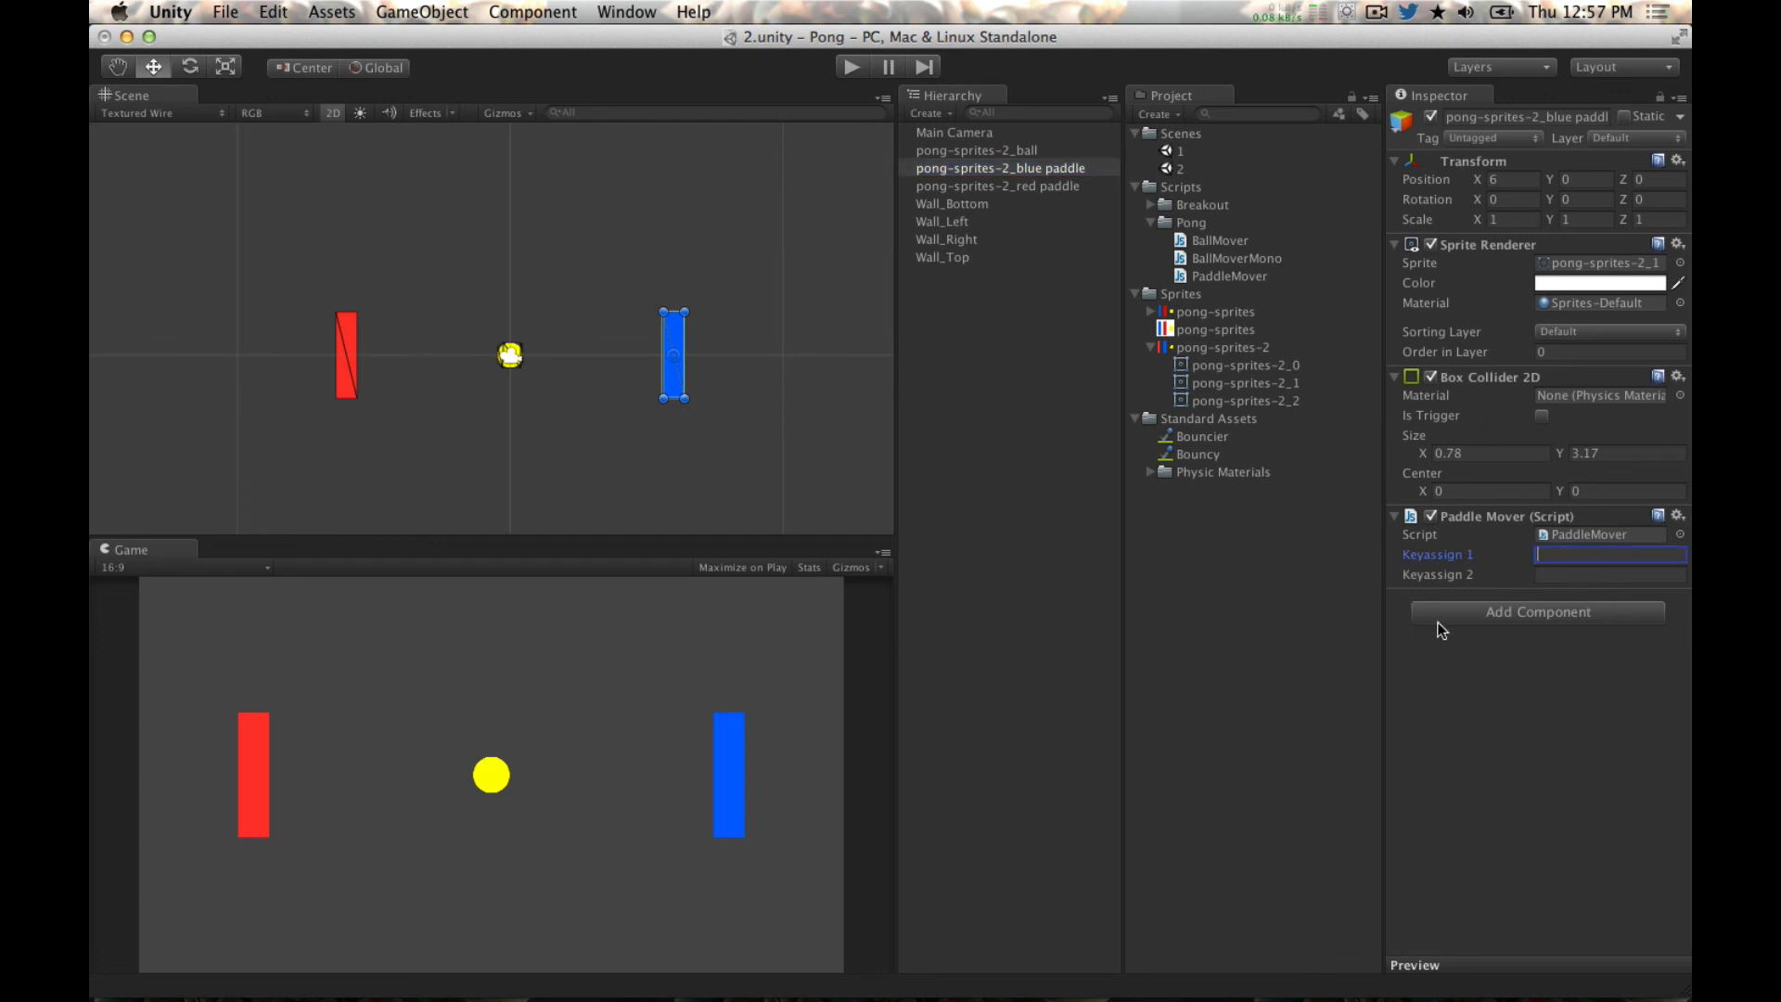
Step: Make the keyassign2 variable private in MonoDevelop, save, and check the blue paddle's script fields in Unity
key("super+Tab")
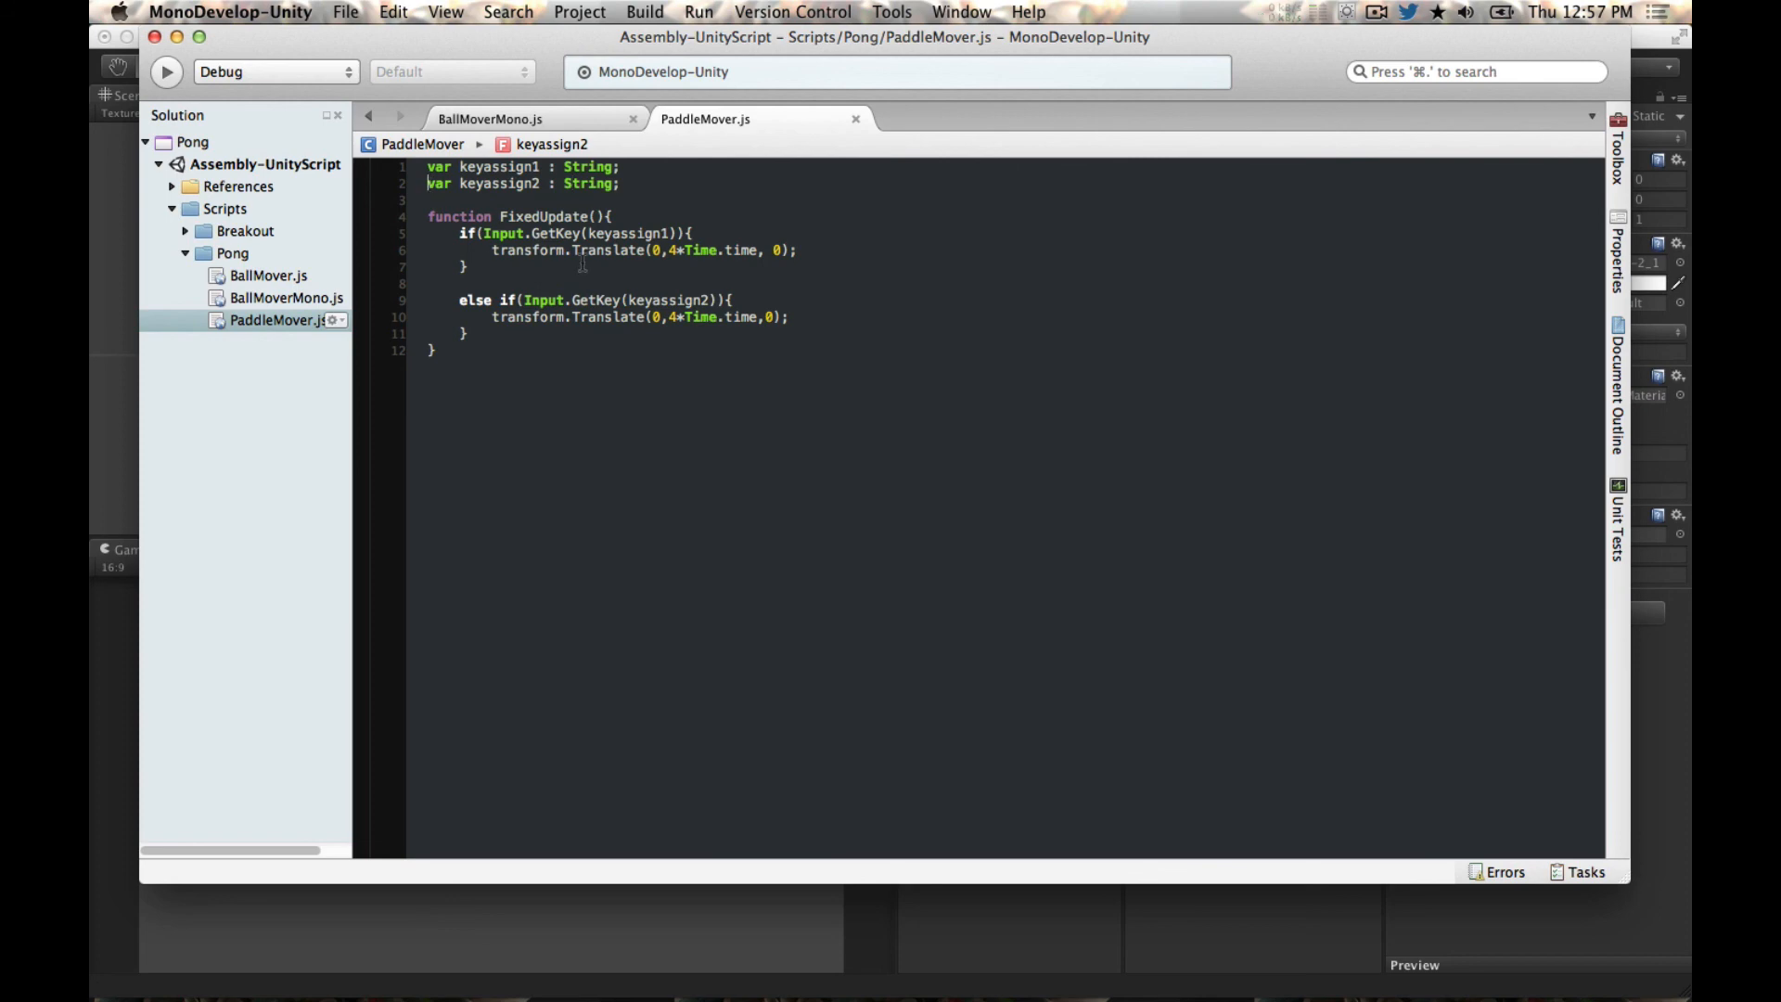
type("private")
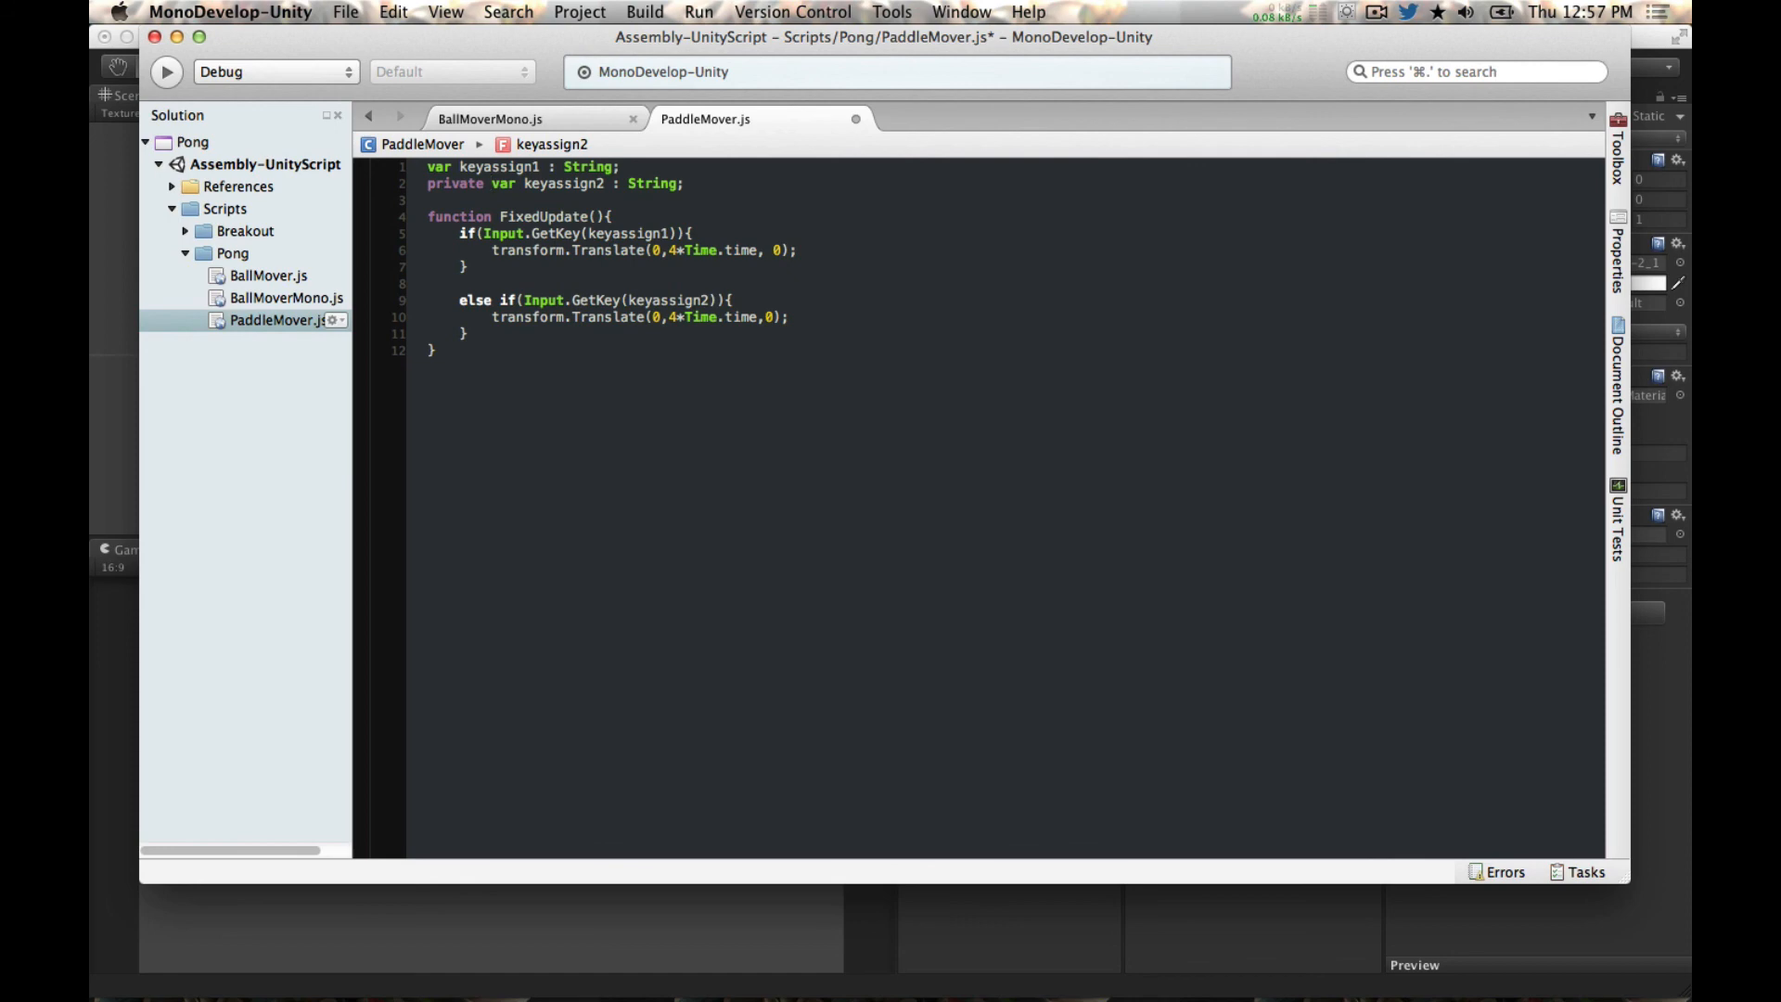
key("super+s")
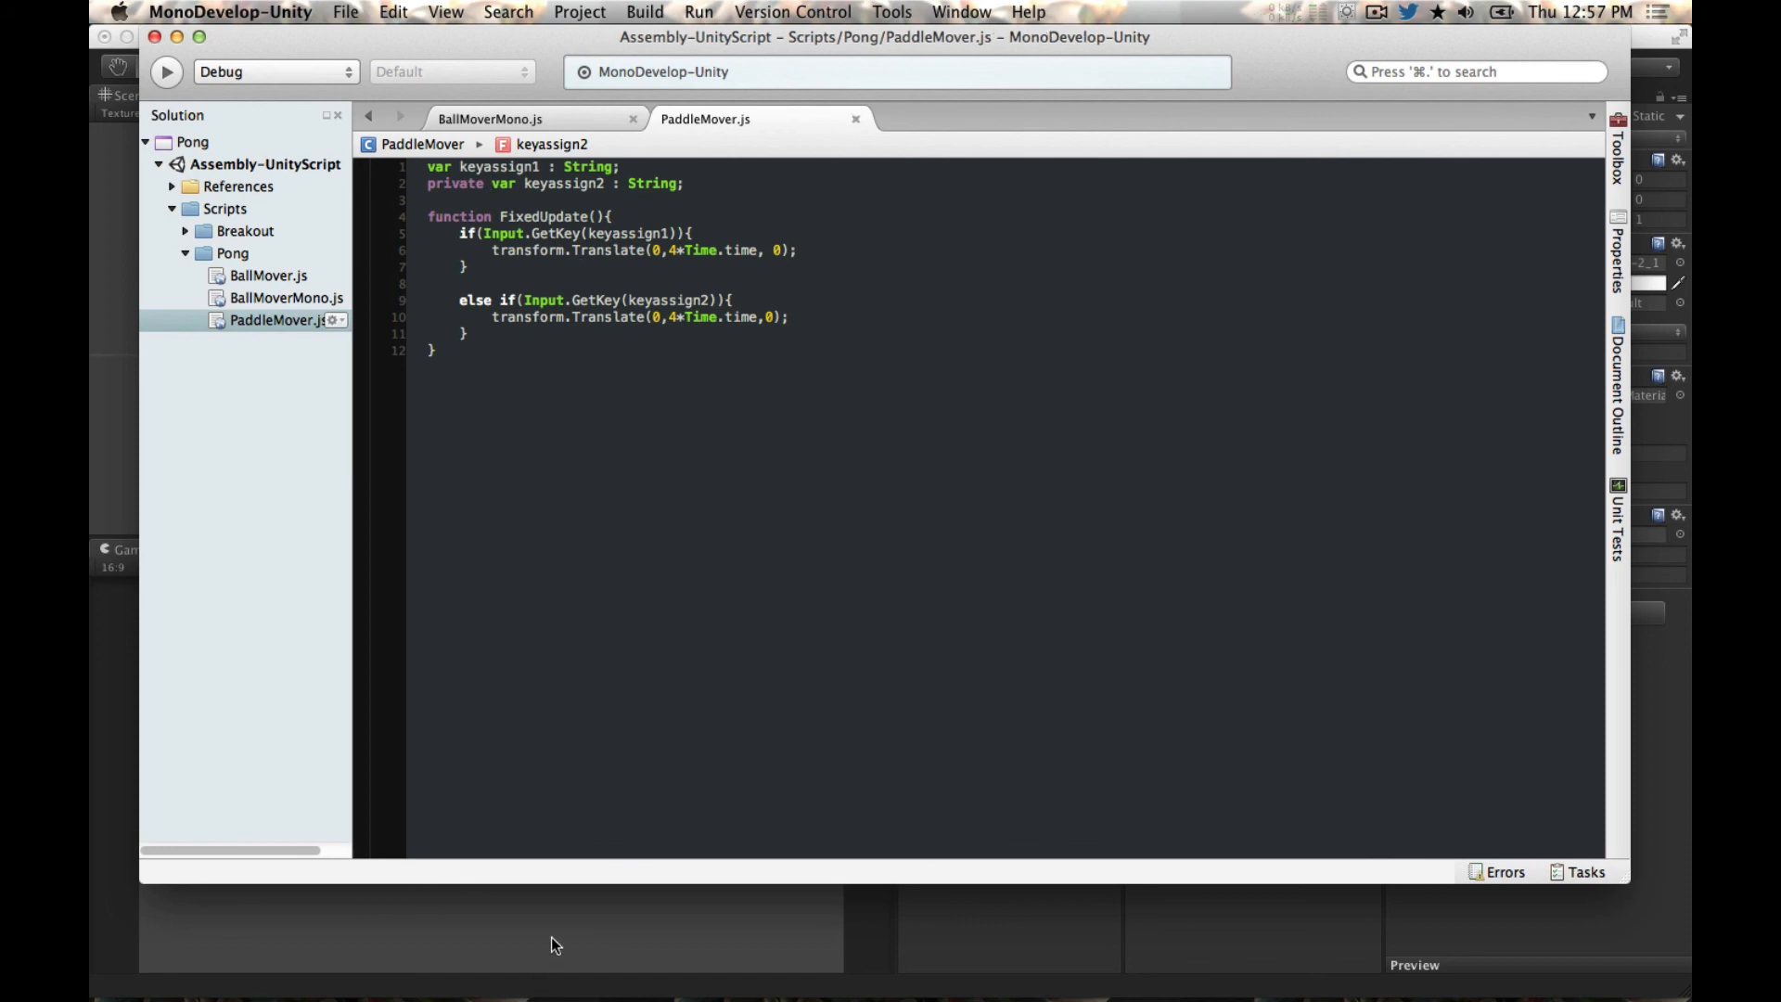
left_click(553, 944)
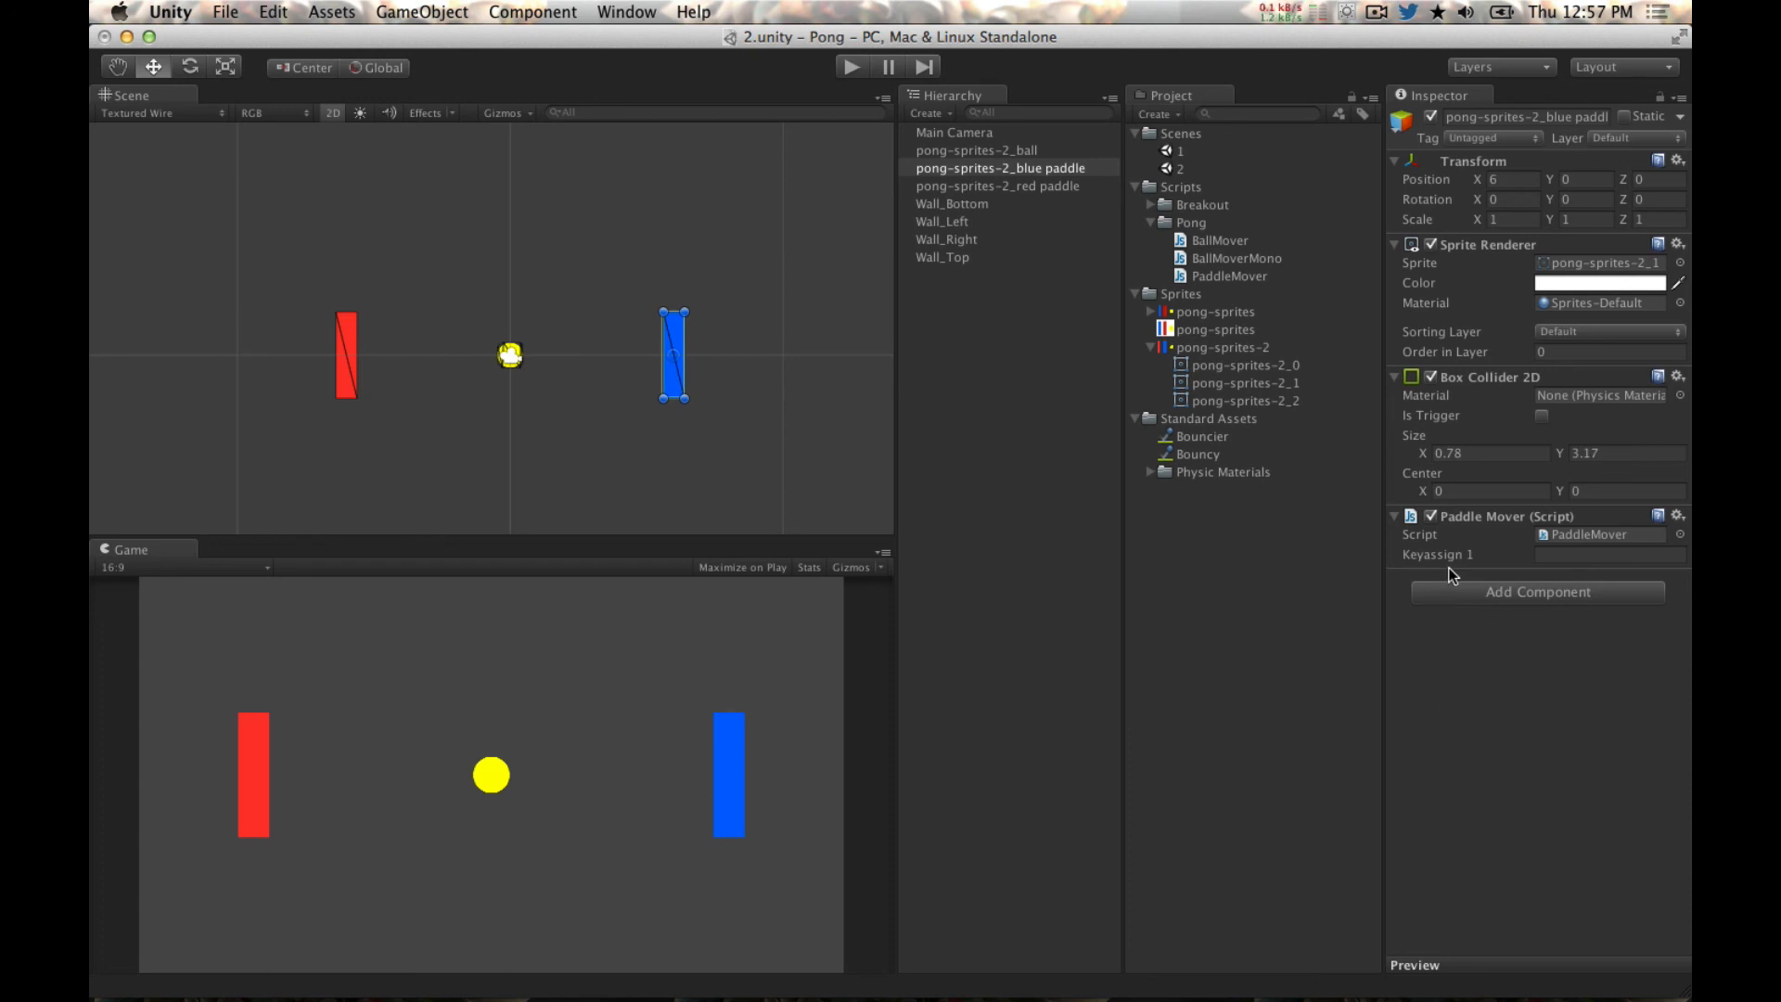
Step: Remove the private modifier from the keyassign2 declaration in MonoDevelop and save the script
key("super+Tab")
key("BackSpace")
key("BackSpace")
key("BackSpace")
key("BackSpace")
key("BackSpace")
key("BackSpace")
key("BackSpace")
key("BackSpace")
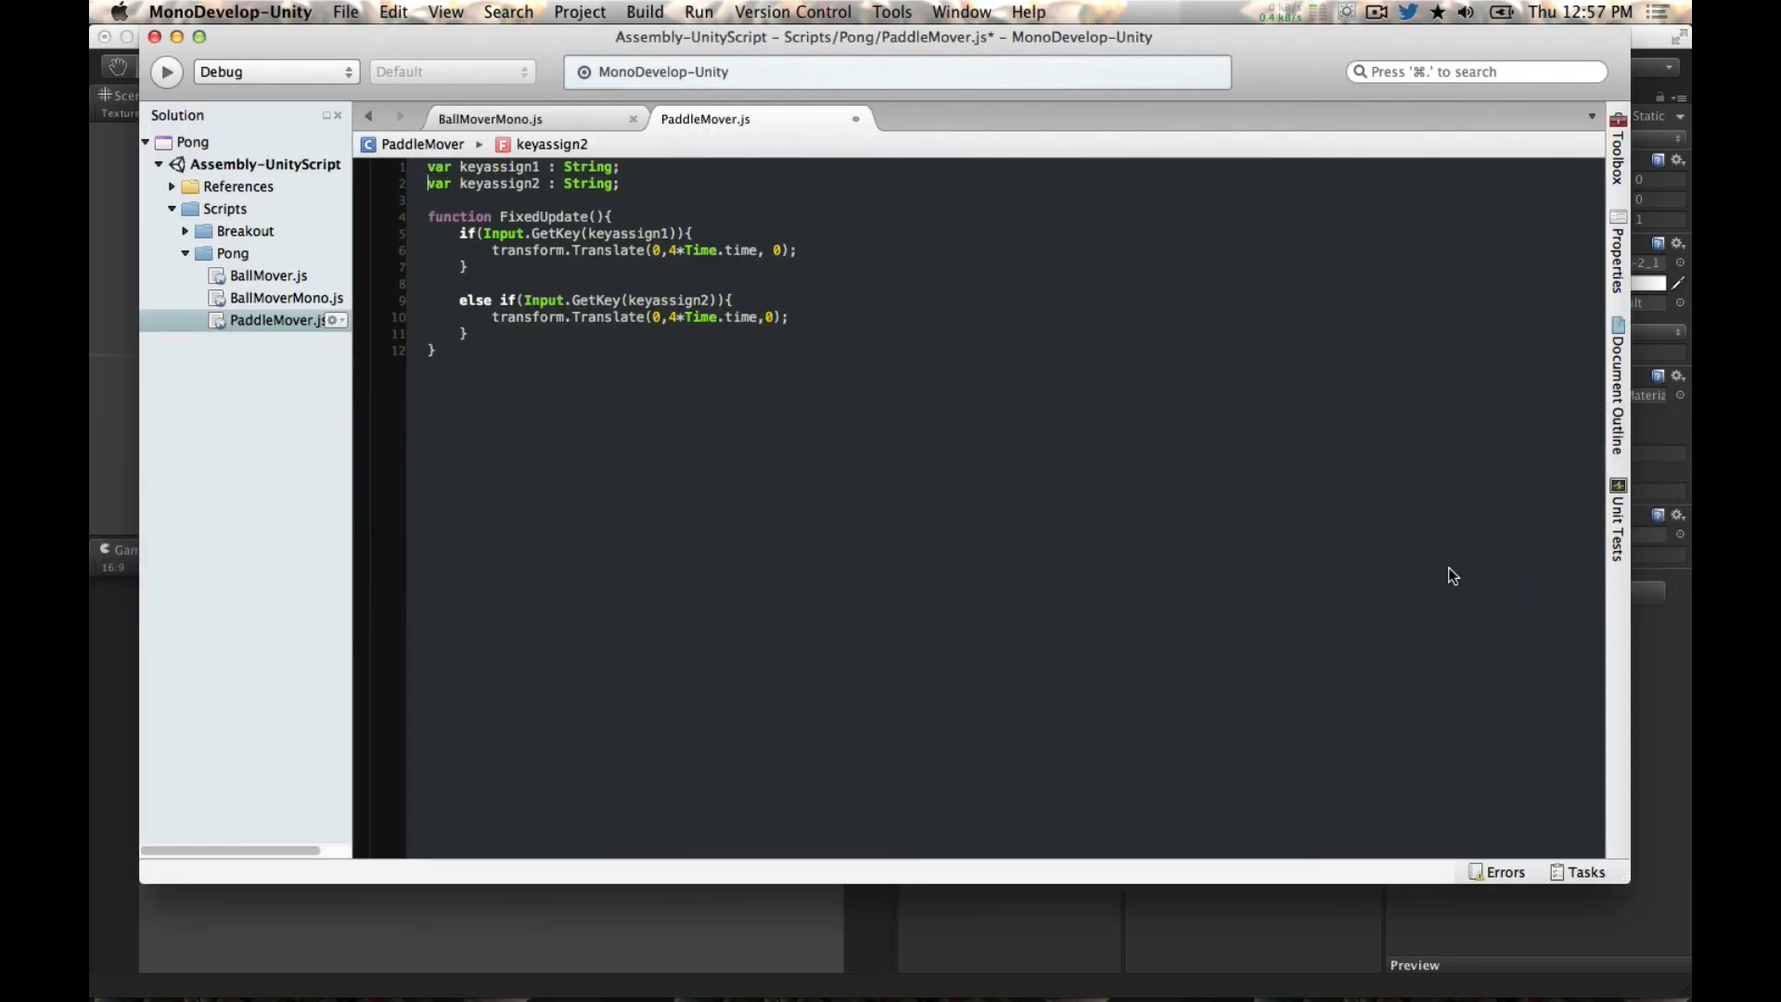
key("super+s")
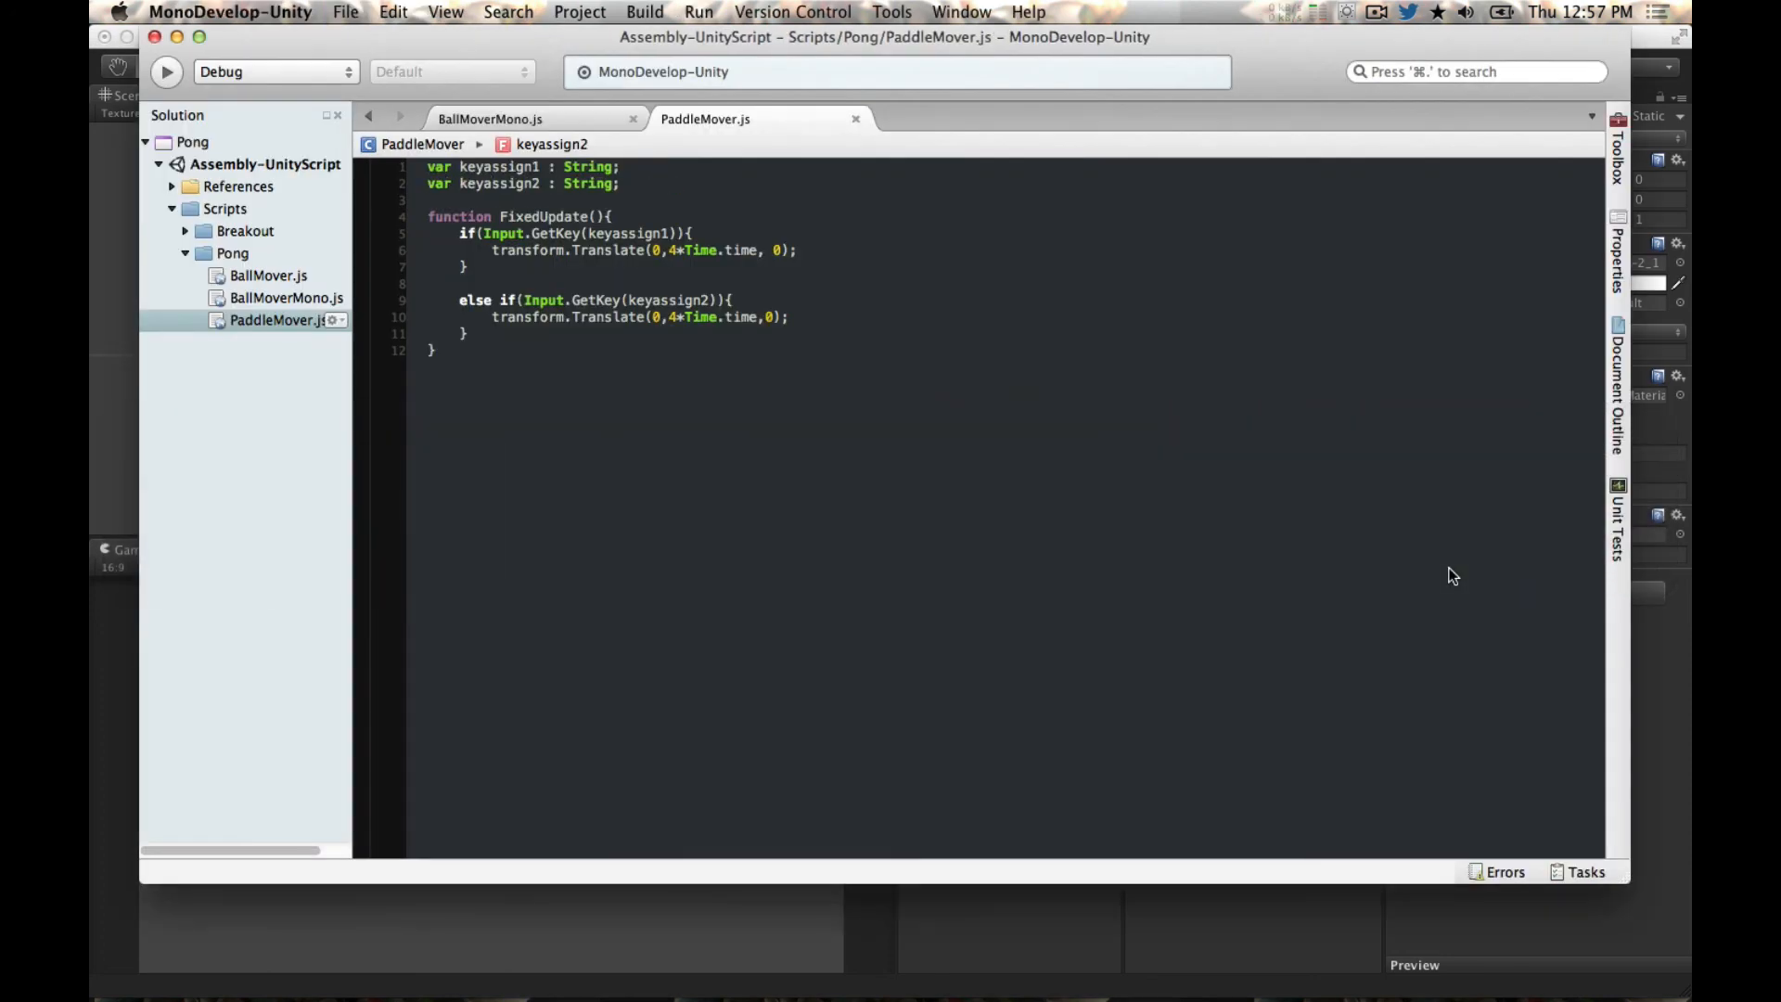
Step: Back in Unity, set the blue paddle's Keyassign 1 to o and Keyassign 2 to k
left_click(1072, 932)
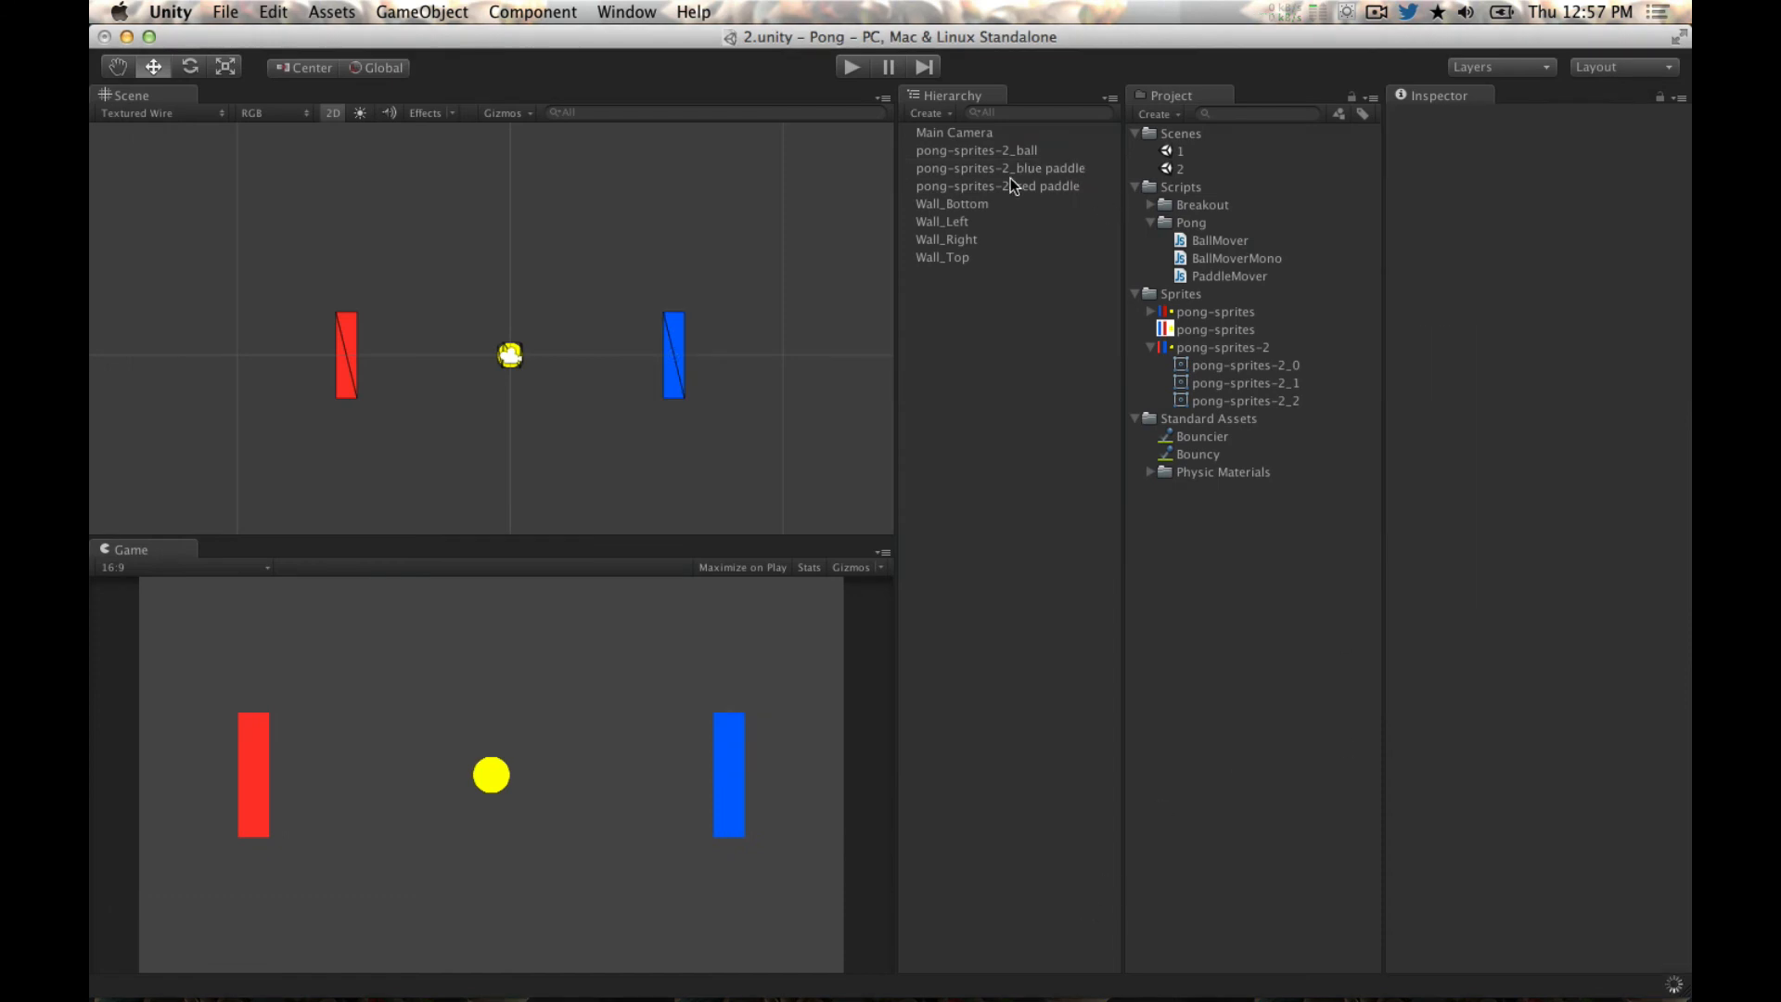
left_click(1091, 169)
left_click(1074, 186)
left_click(1075, 169)
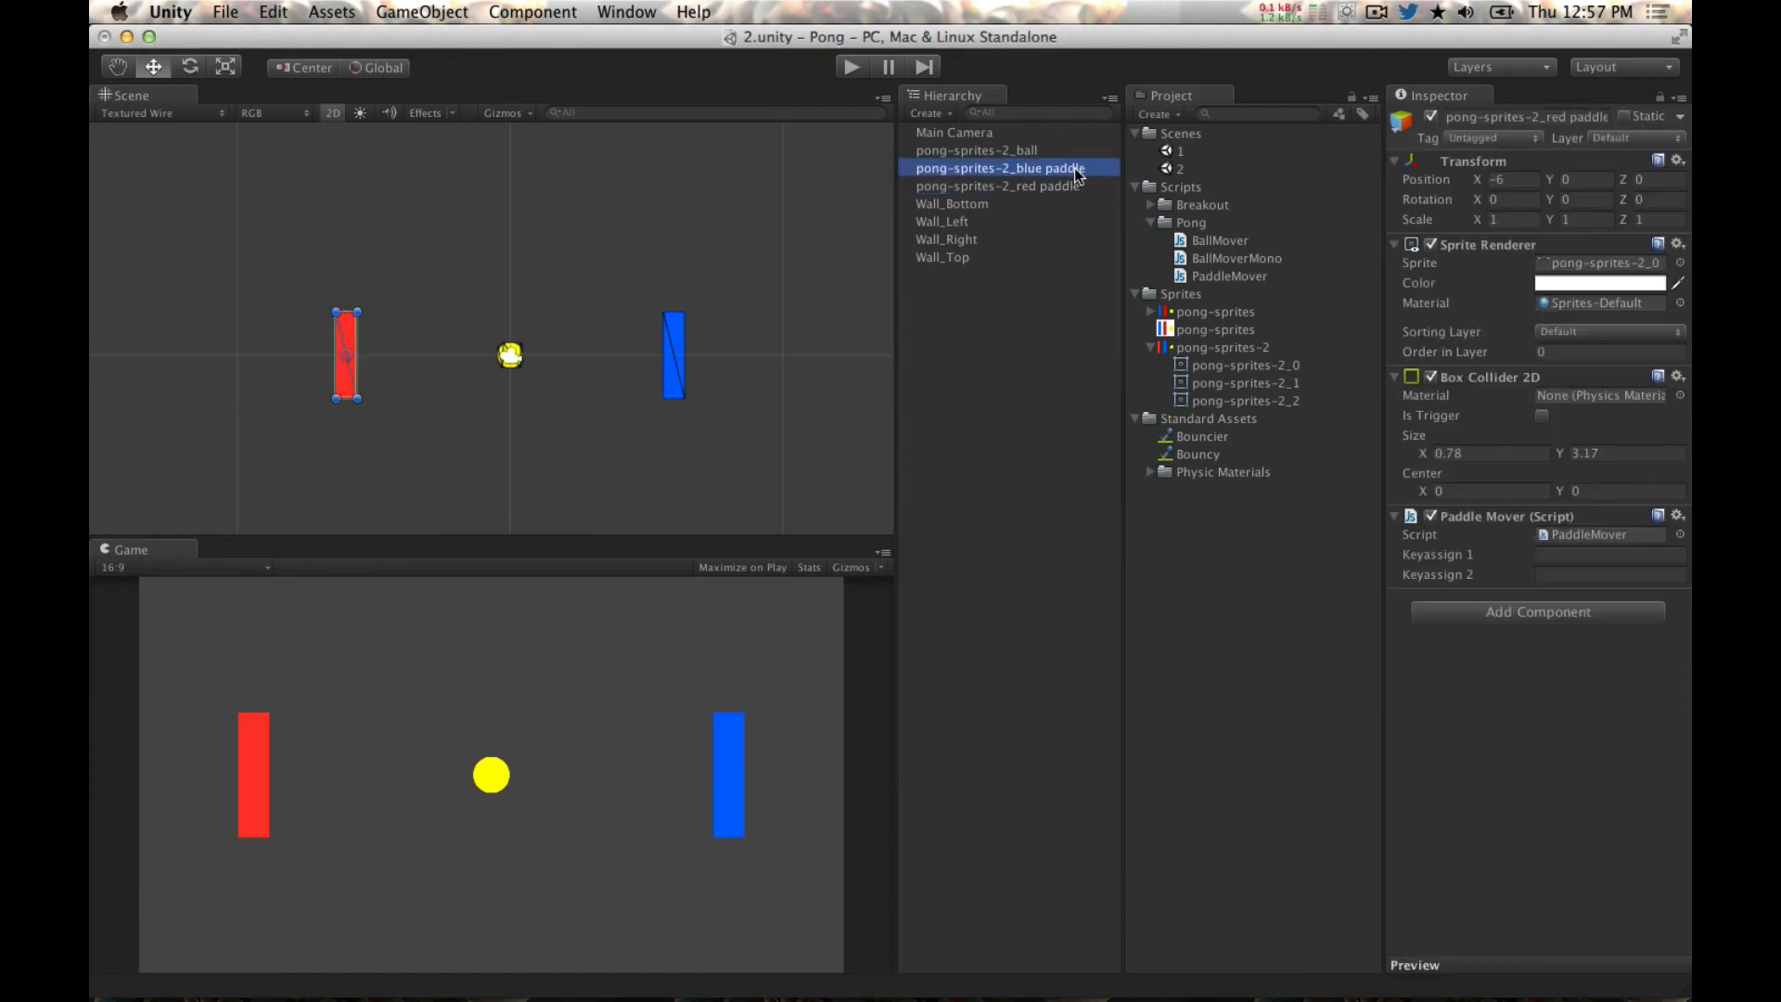
left_click(1601, 557)
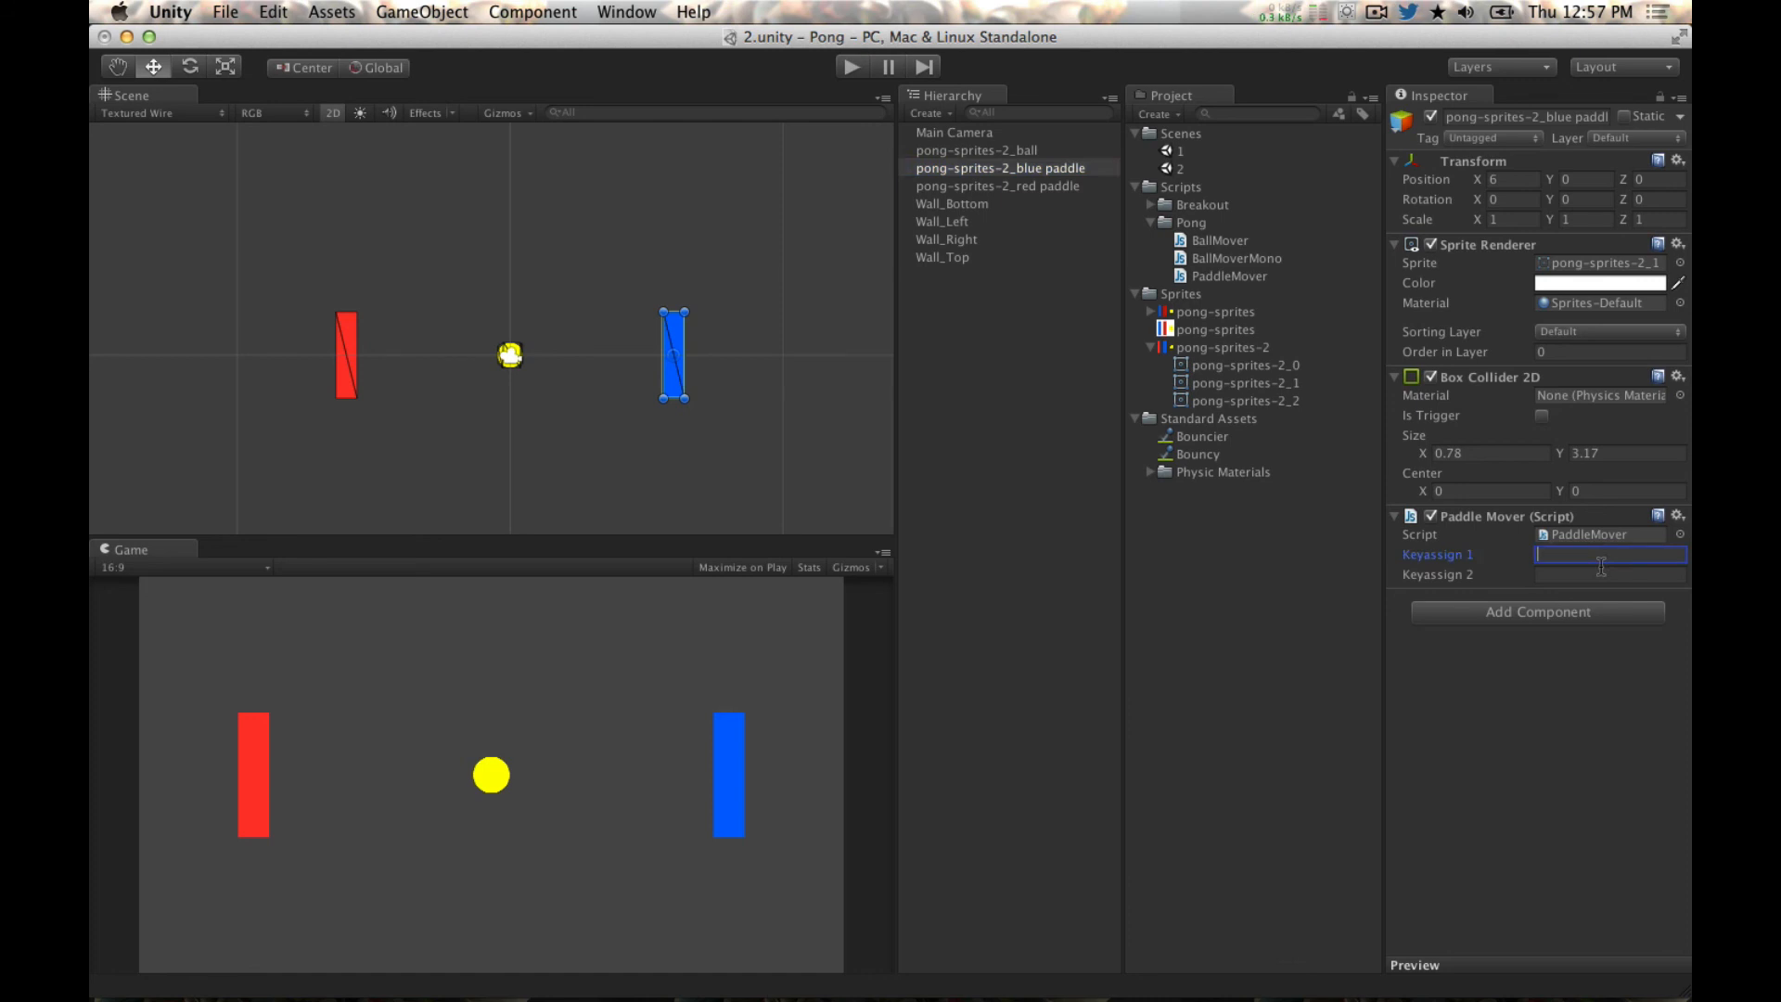
type("o")
left_click(1601, 573)
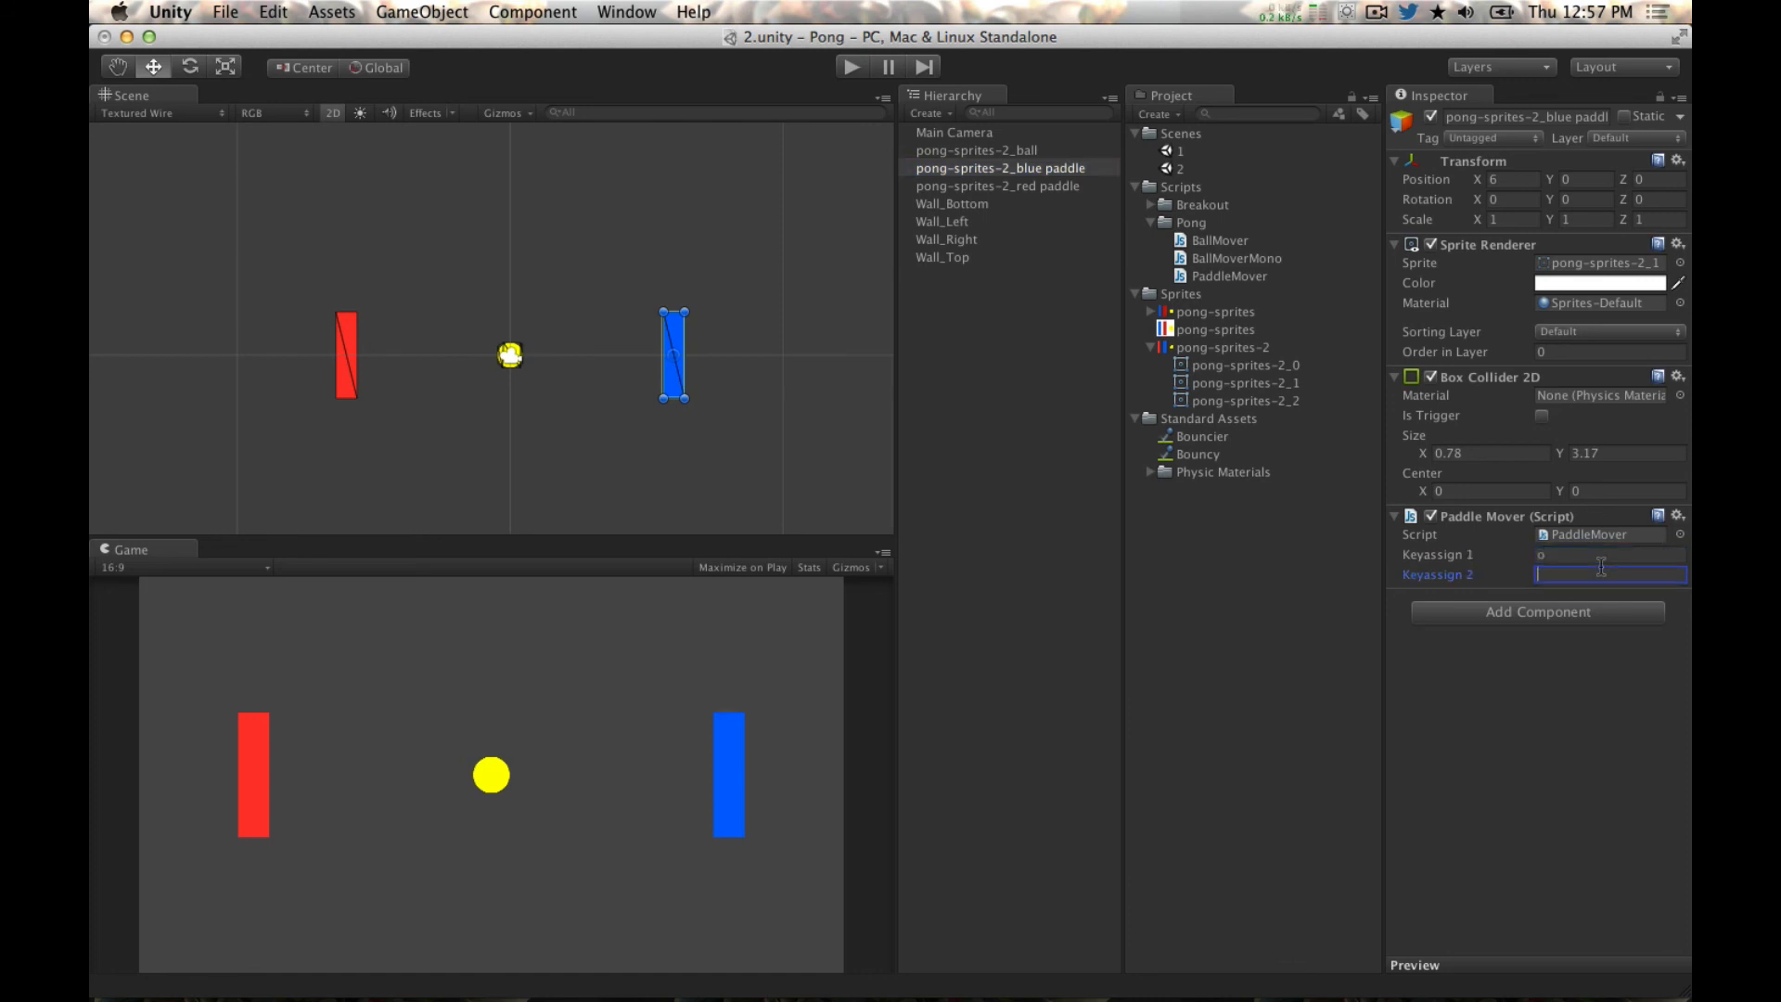
type("k")
Step: Set the red paddle's Keyassign 1 to w and Keyassign 2 to s
left_click(1030, 185)
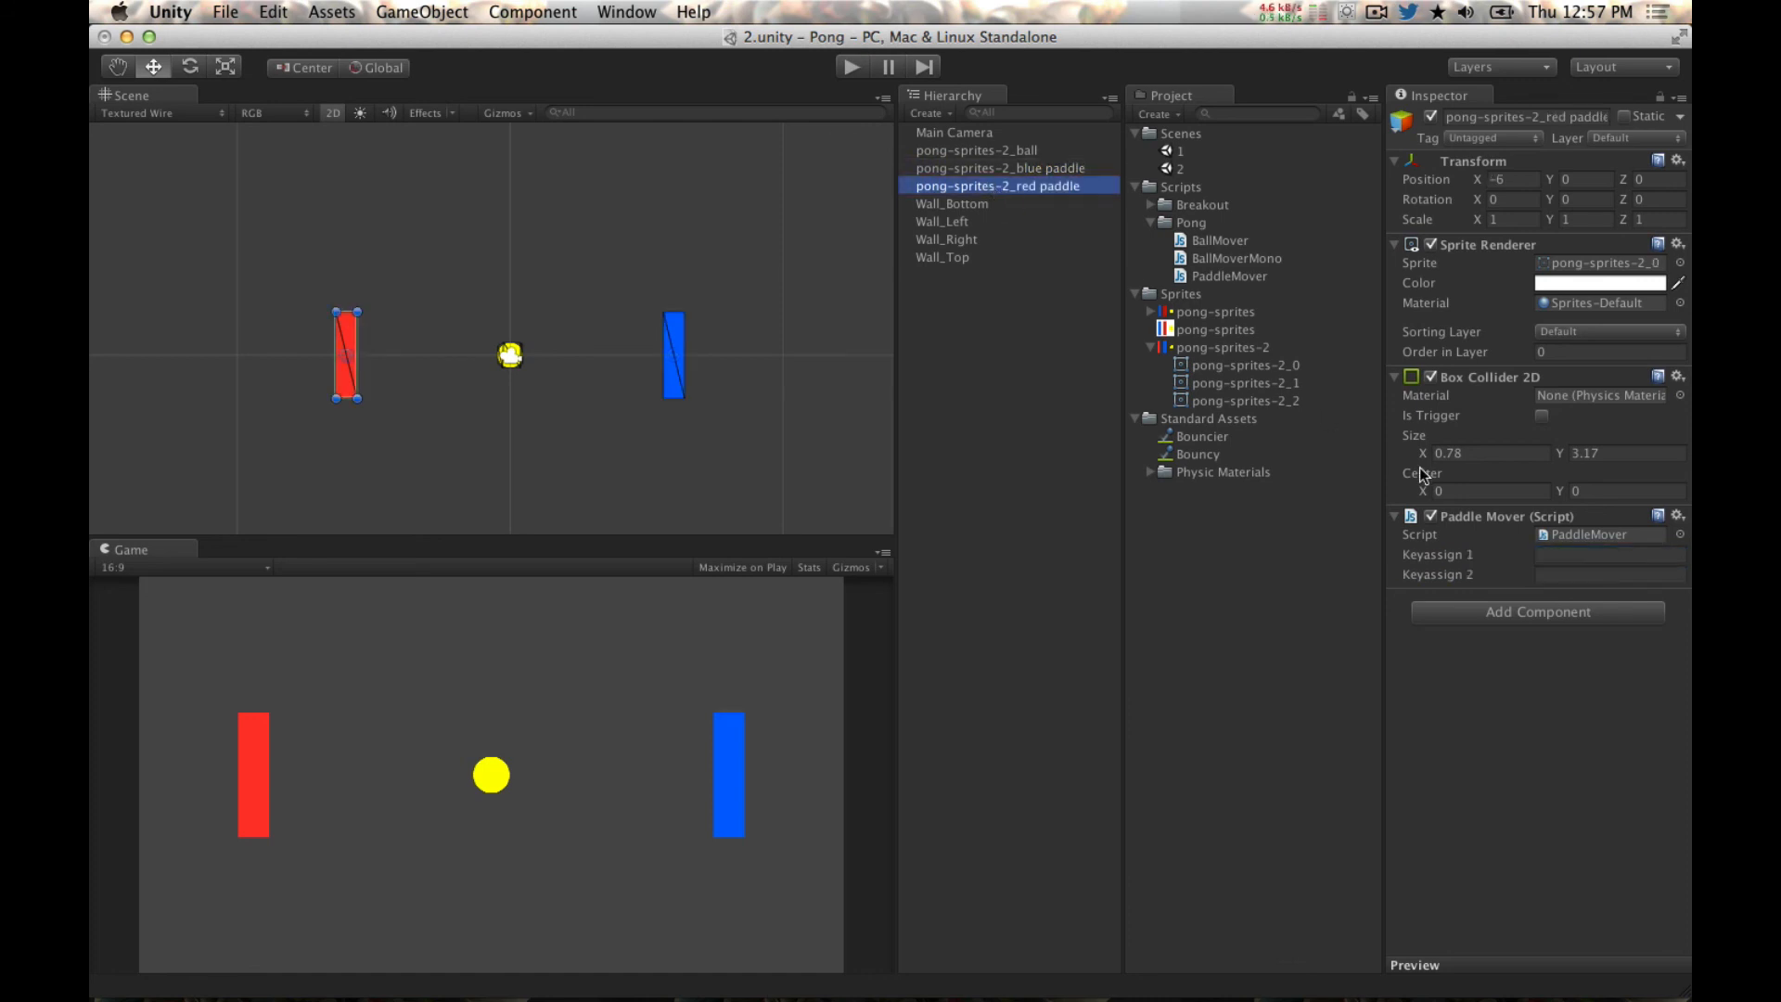
left_click(1575, 556)
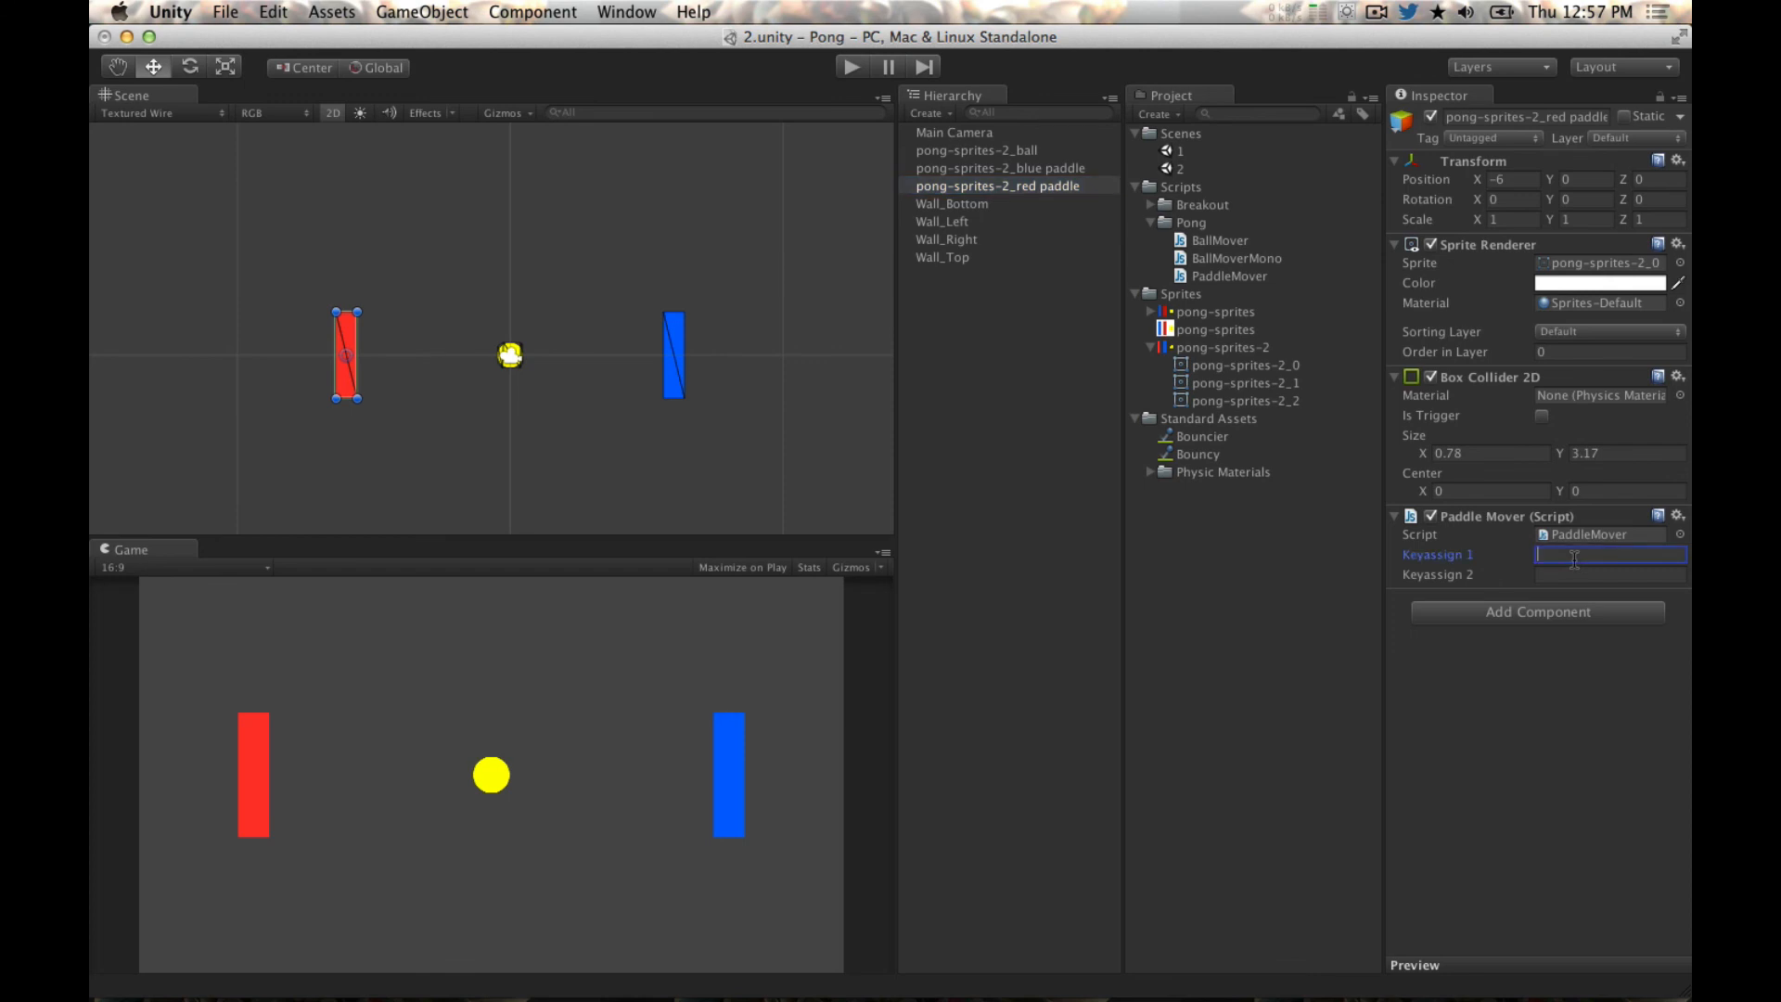
type("w")
key("Tab")
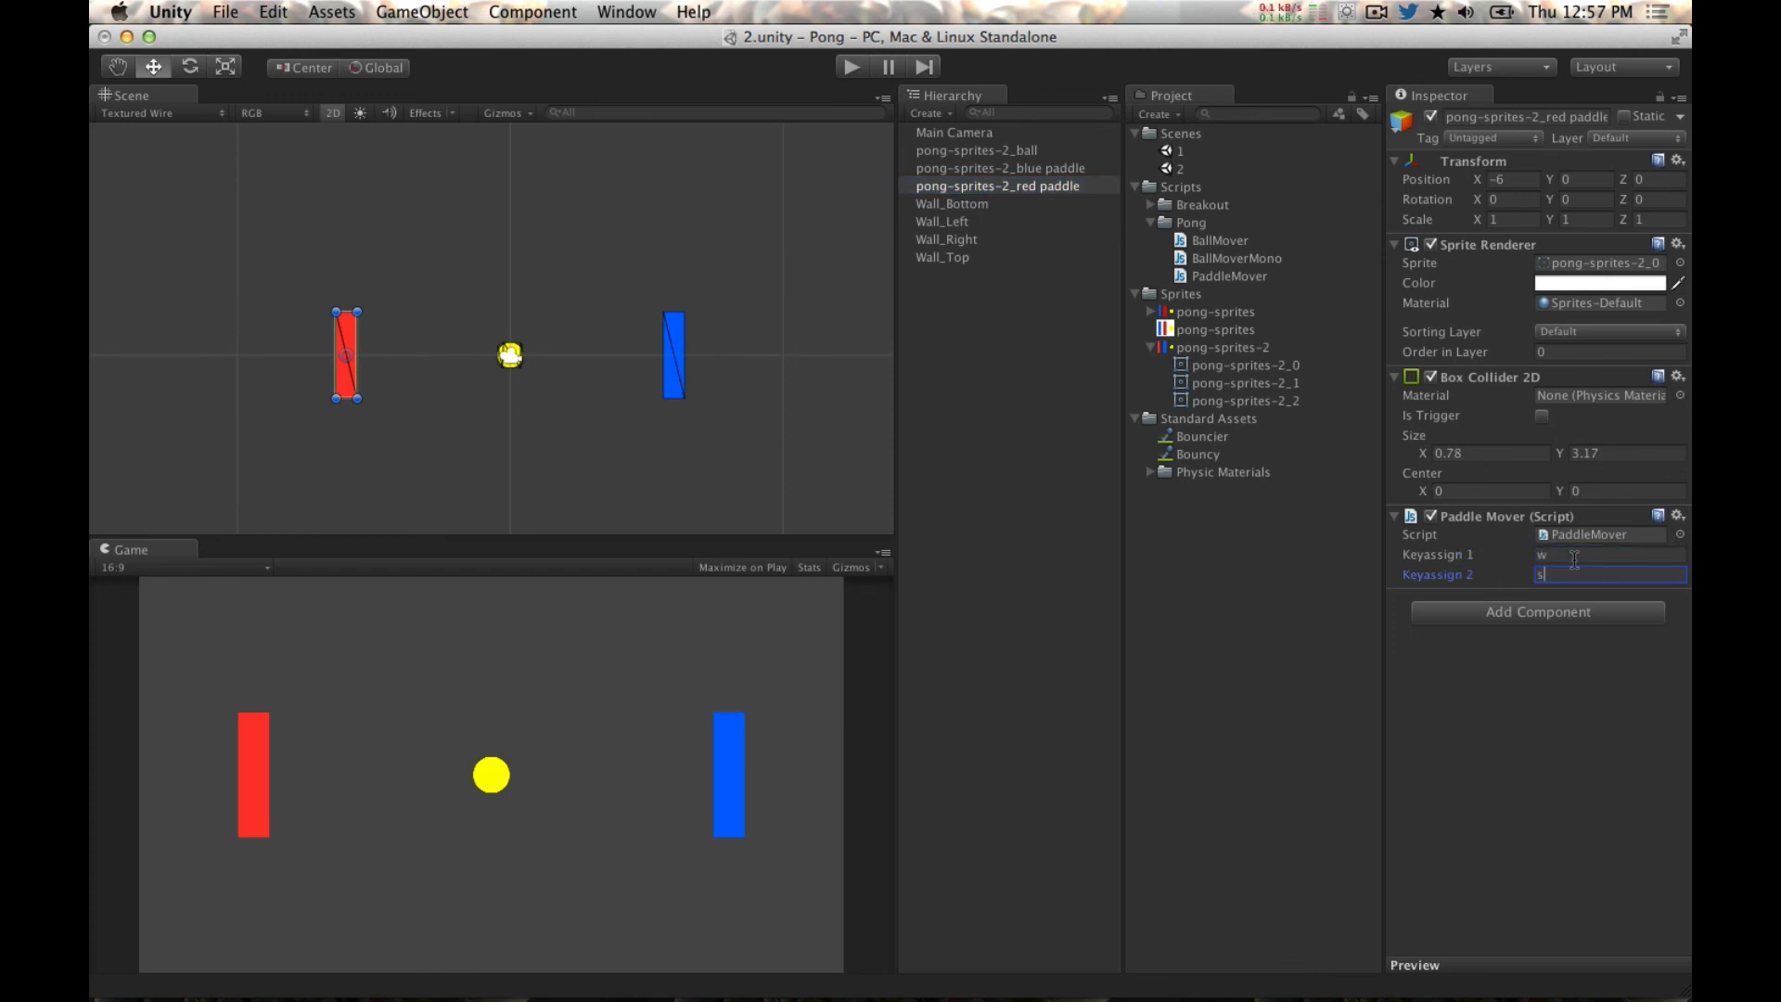
Step: Play the scene, test the red paddle's movement with its w control, and stop the game
left_click(850, 69)
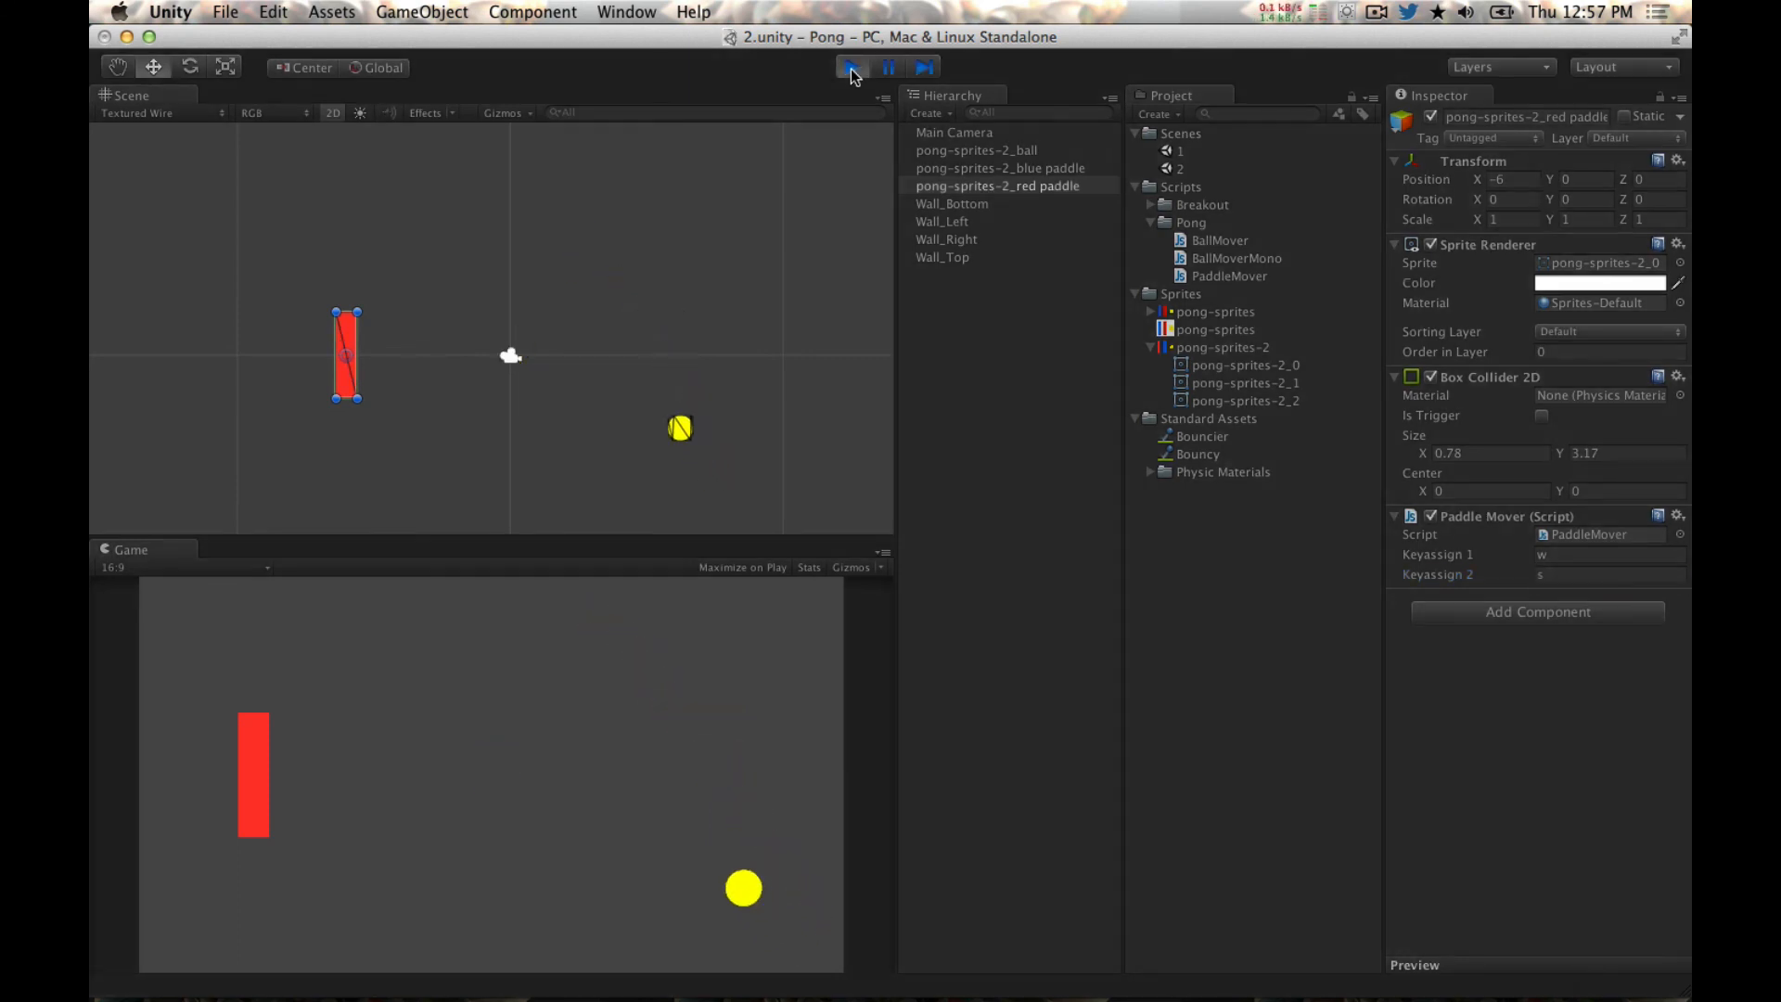
key("w")
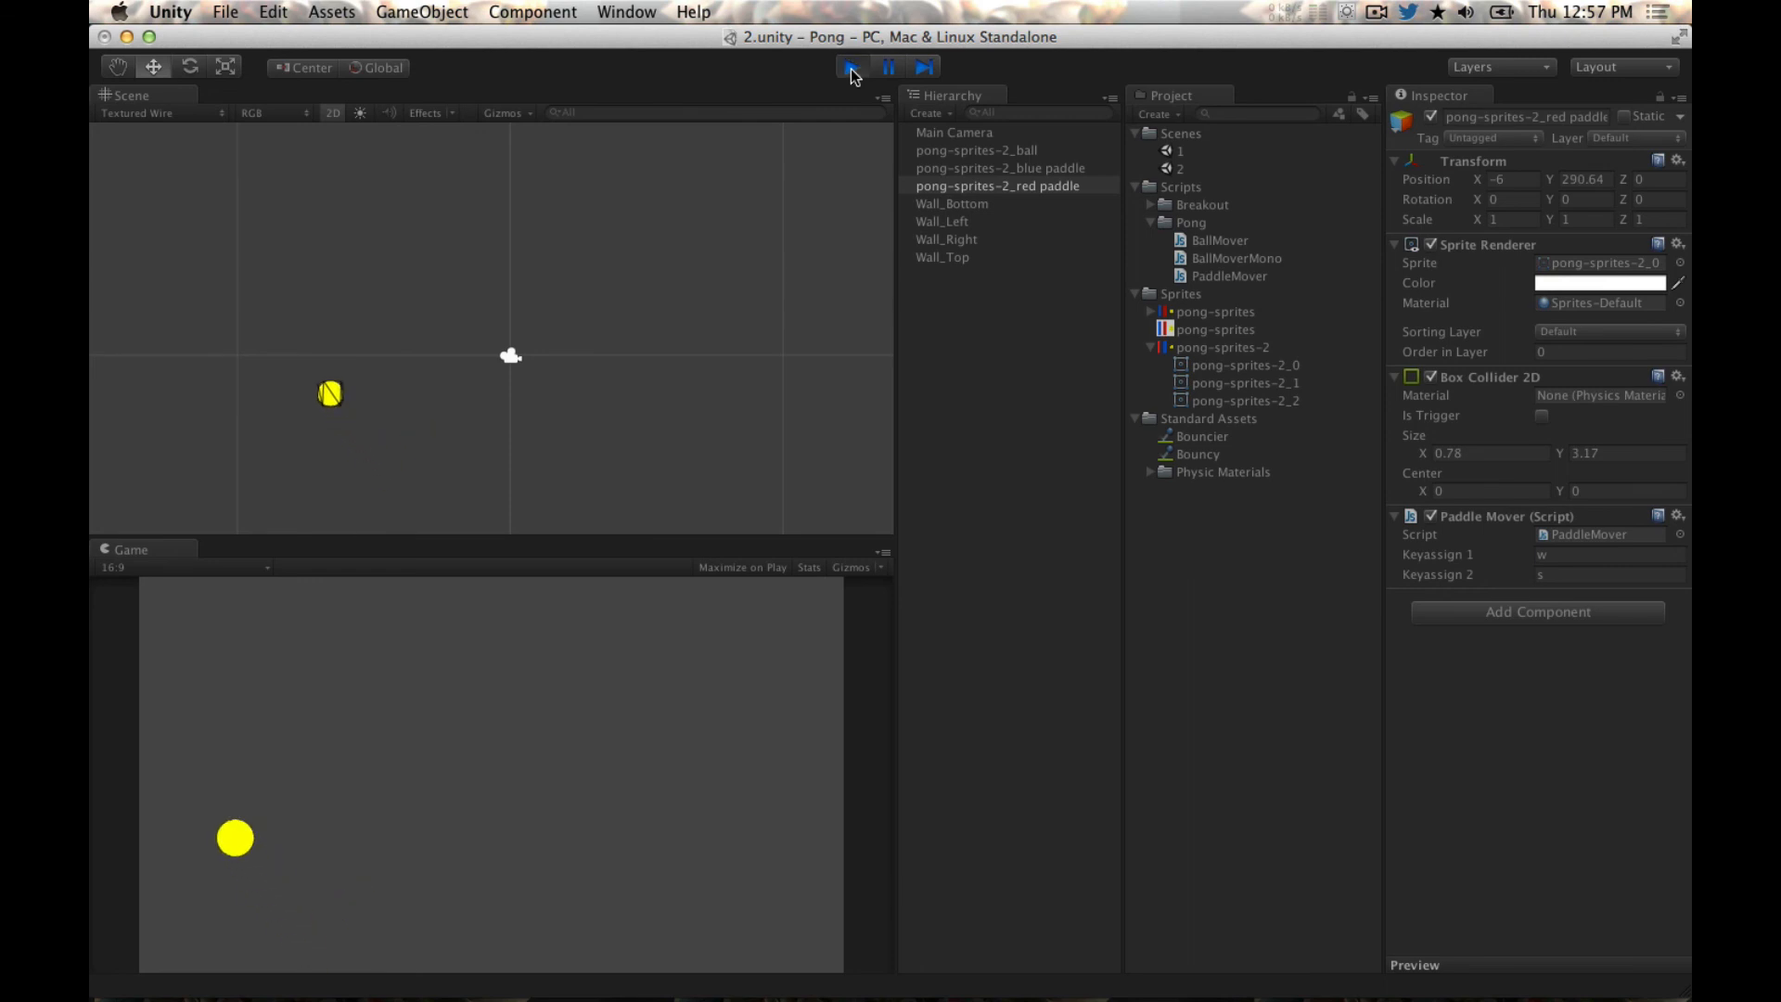
left_click(851, 69)
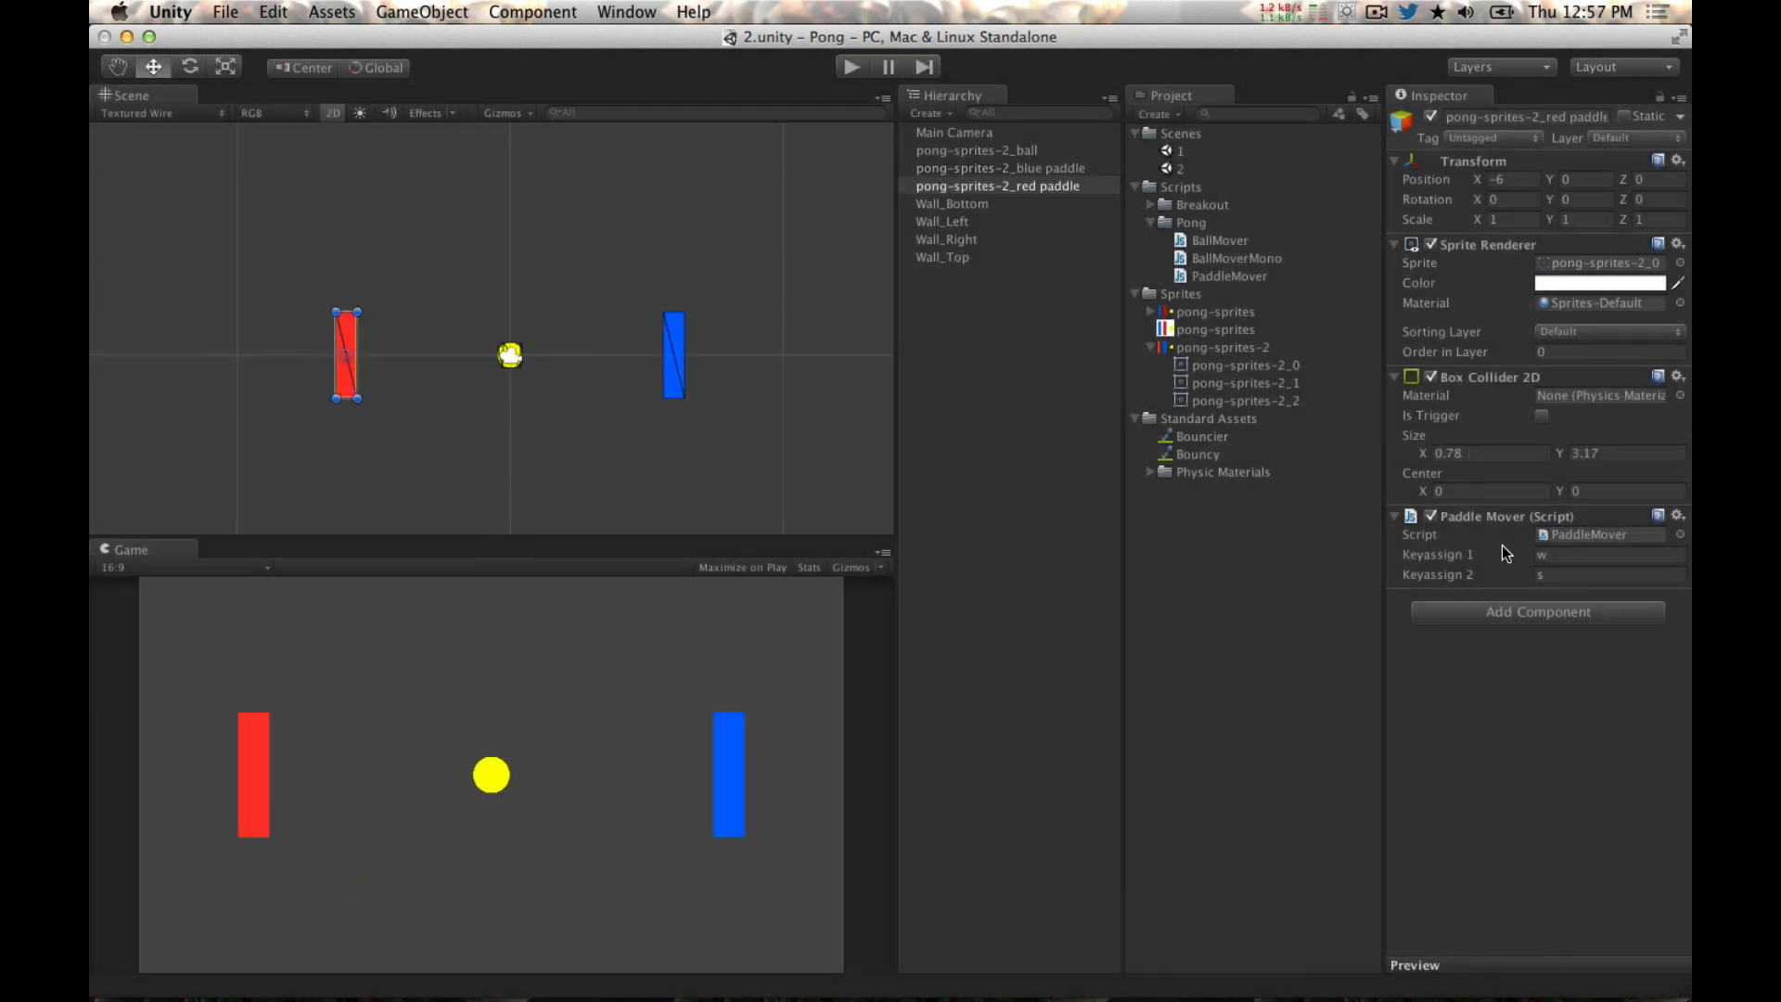
Step: Switch to MonoDevelop and rename the FixedUpdate function in PaddleMover.js to Update
key("super+Tab")
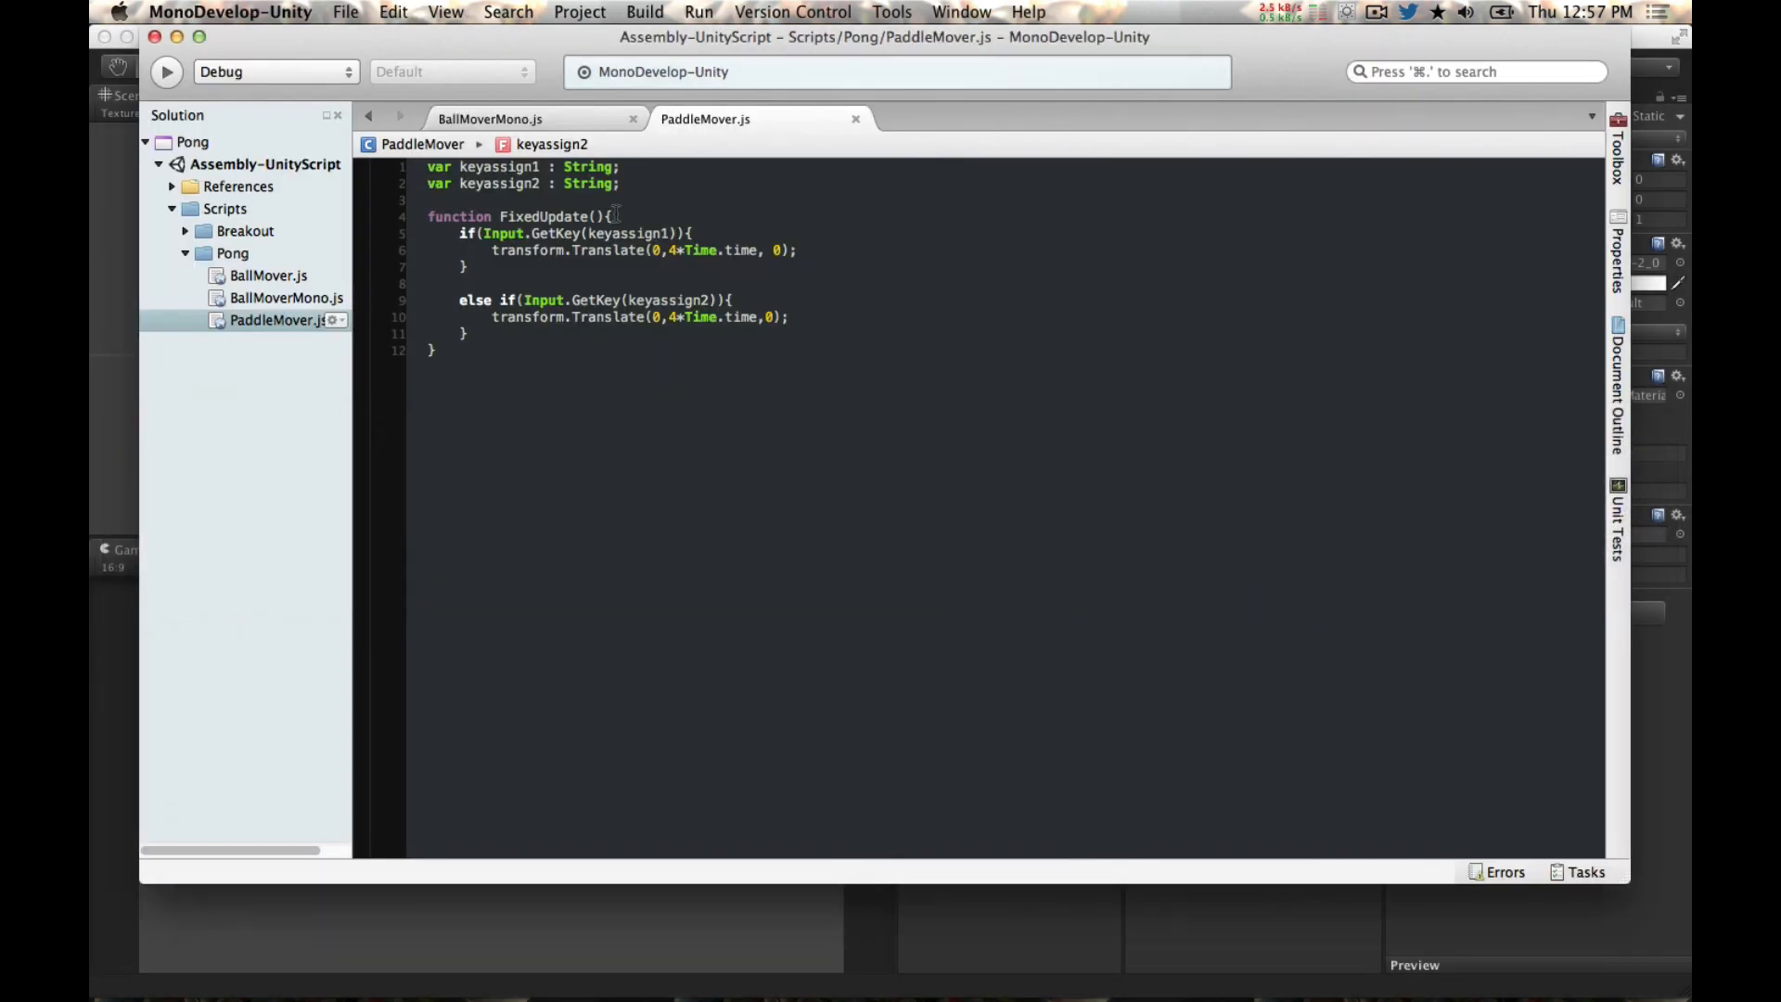
left_click(540, 216)
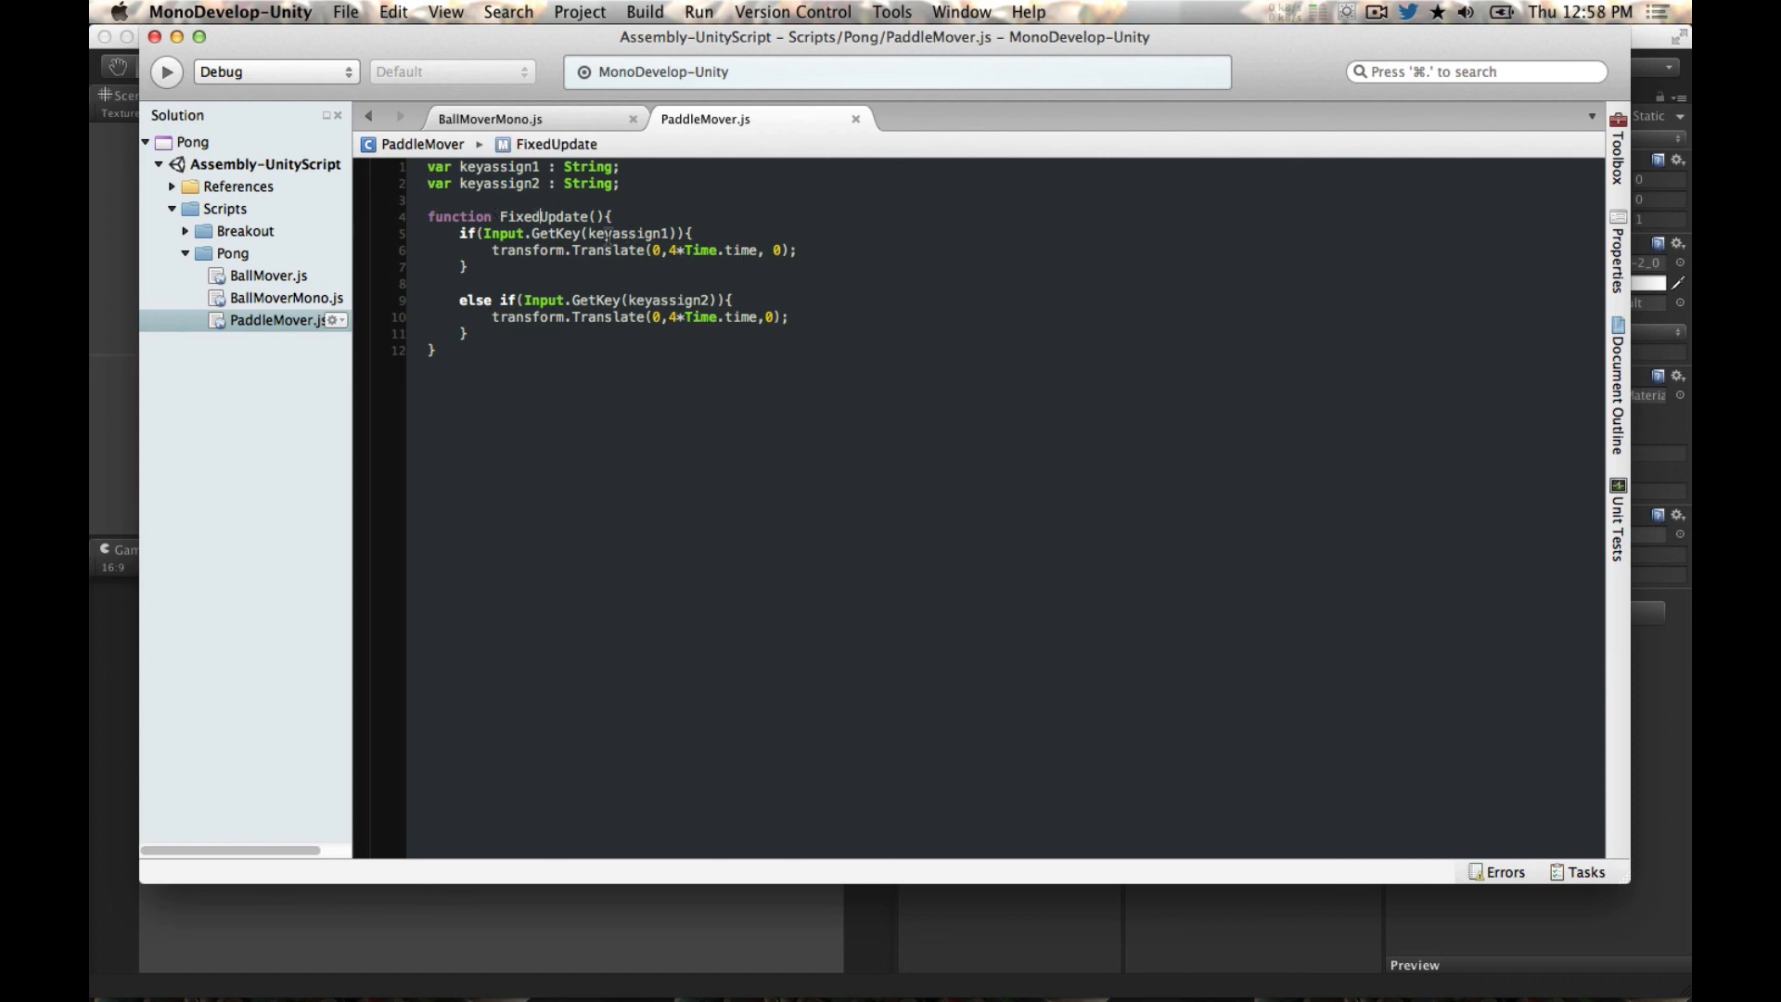
left_click_drag(540, 216, 501, 216)
key("BackSpace")
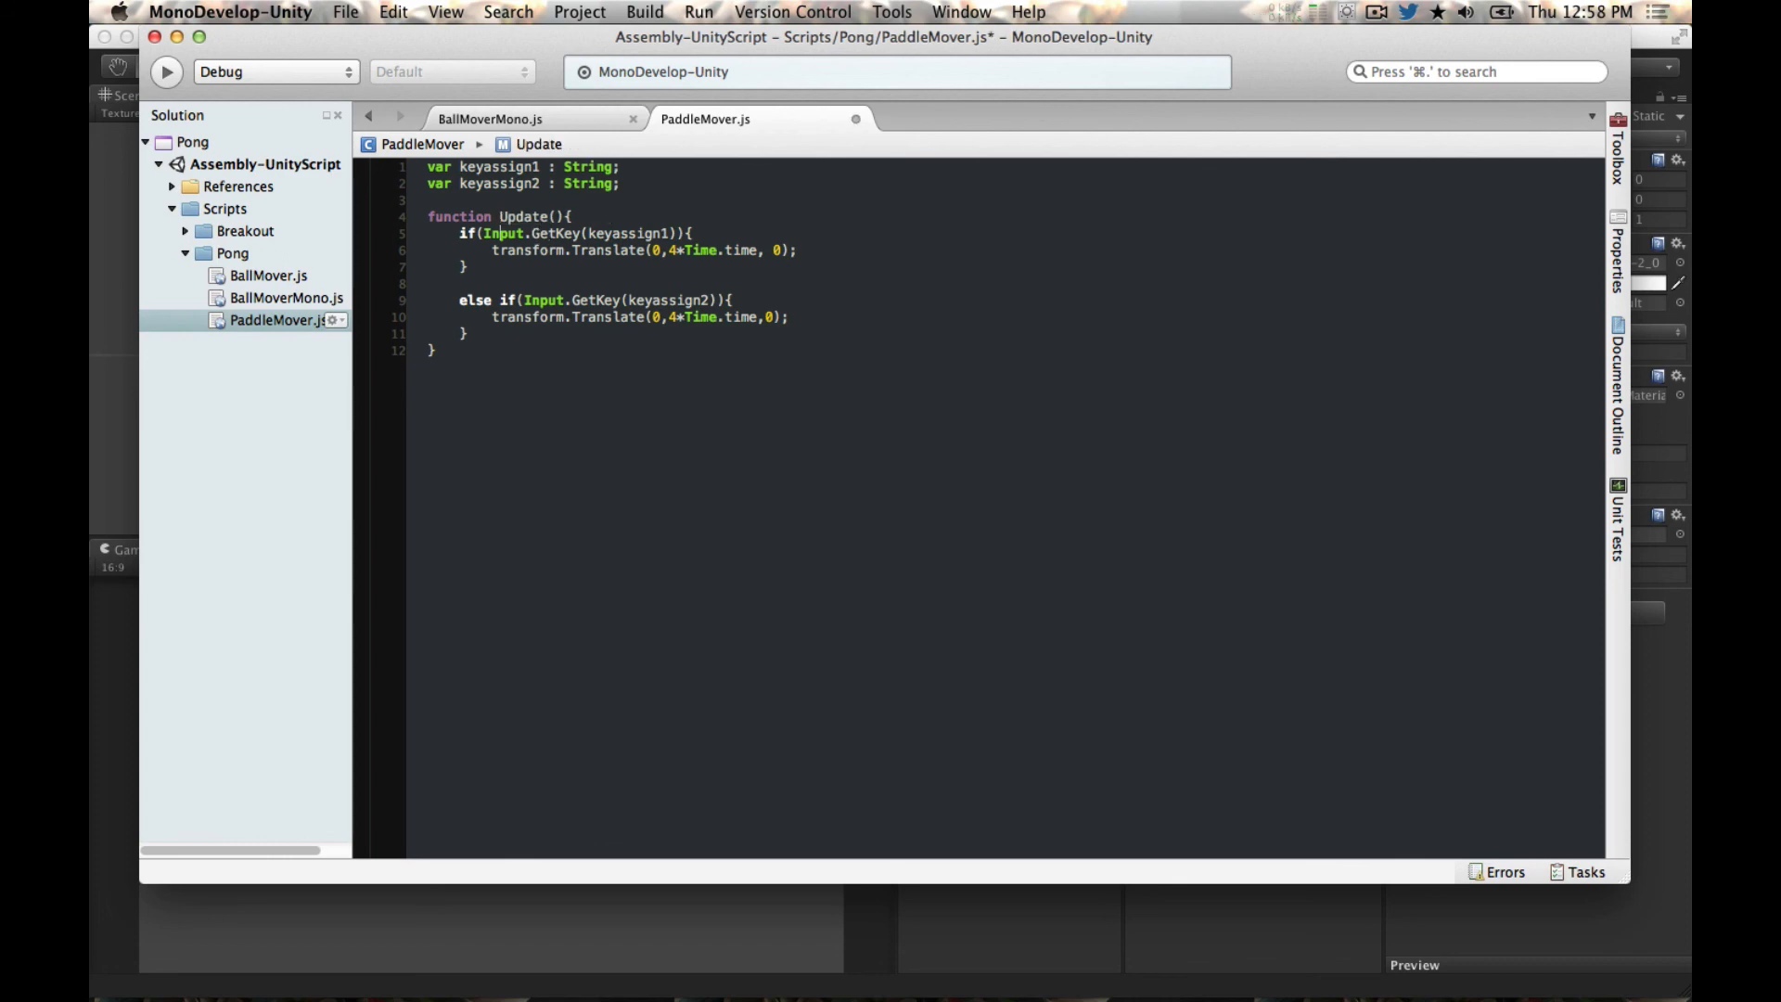
Step: Replace Time.time with Time.deltaTime in the Translate call of the keyassign1 branch
left_click(723, 250)
type("detla")
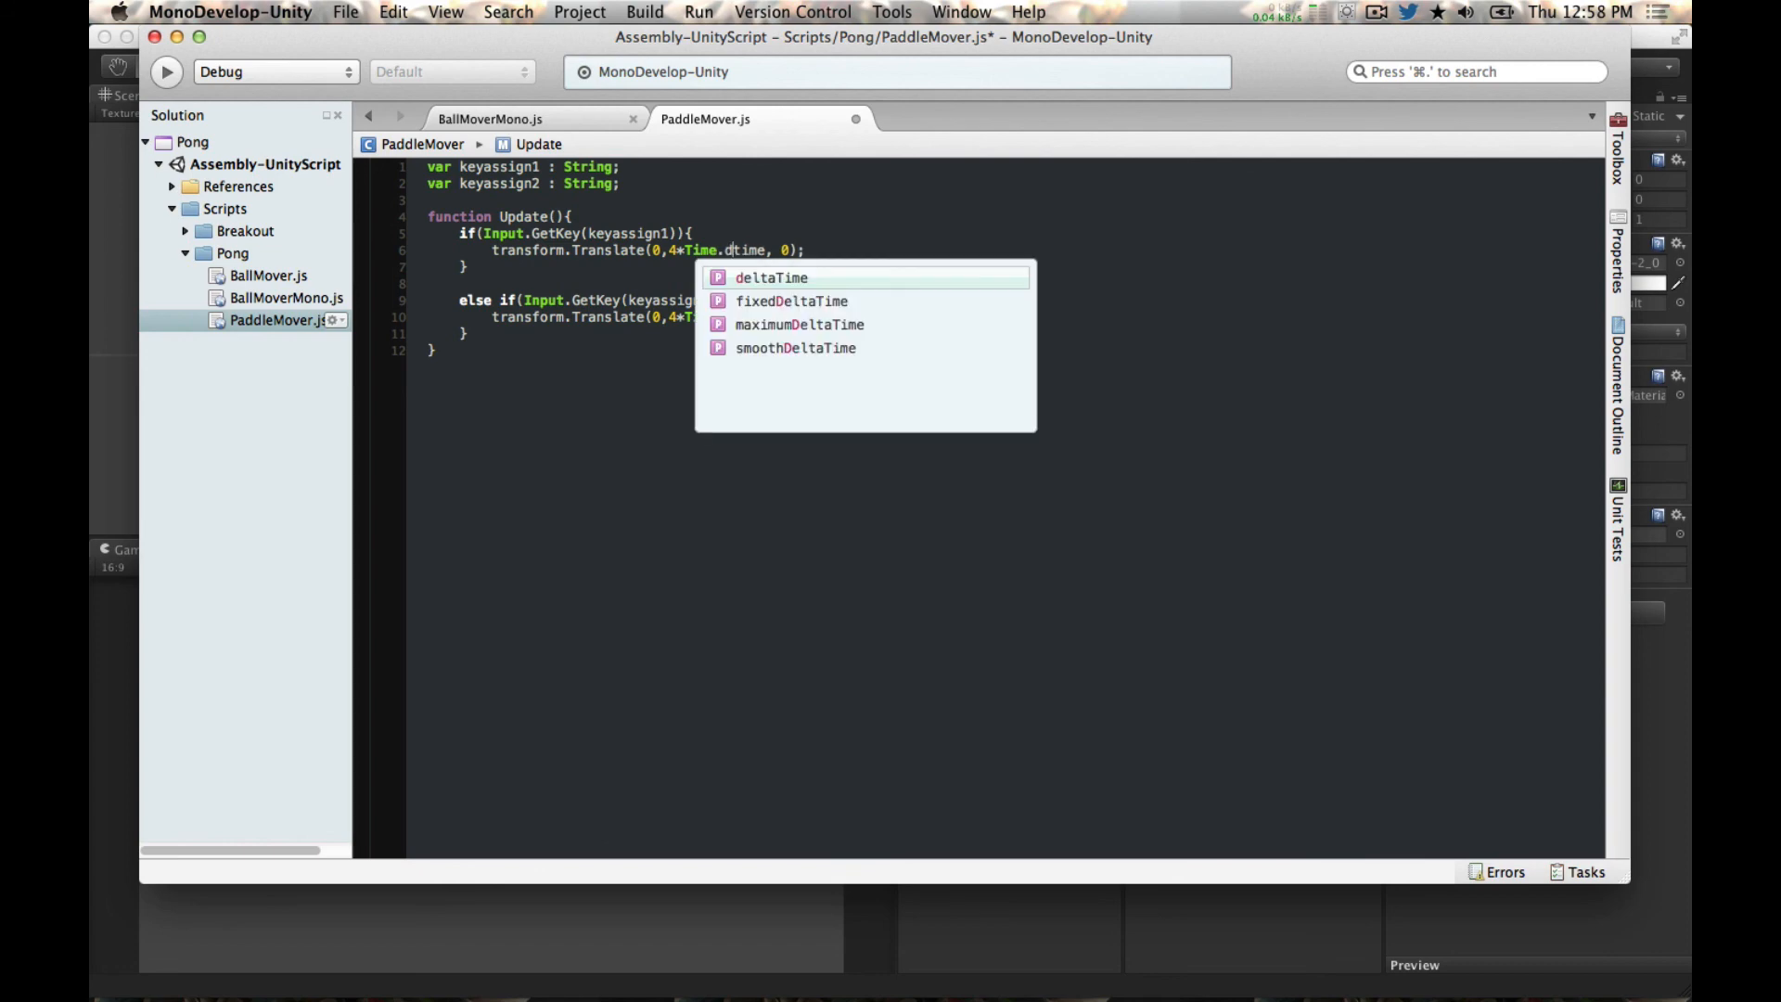
key("BackSpace")
key("BackSpace")
key("BackSpace")
type("lta")
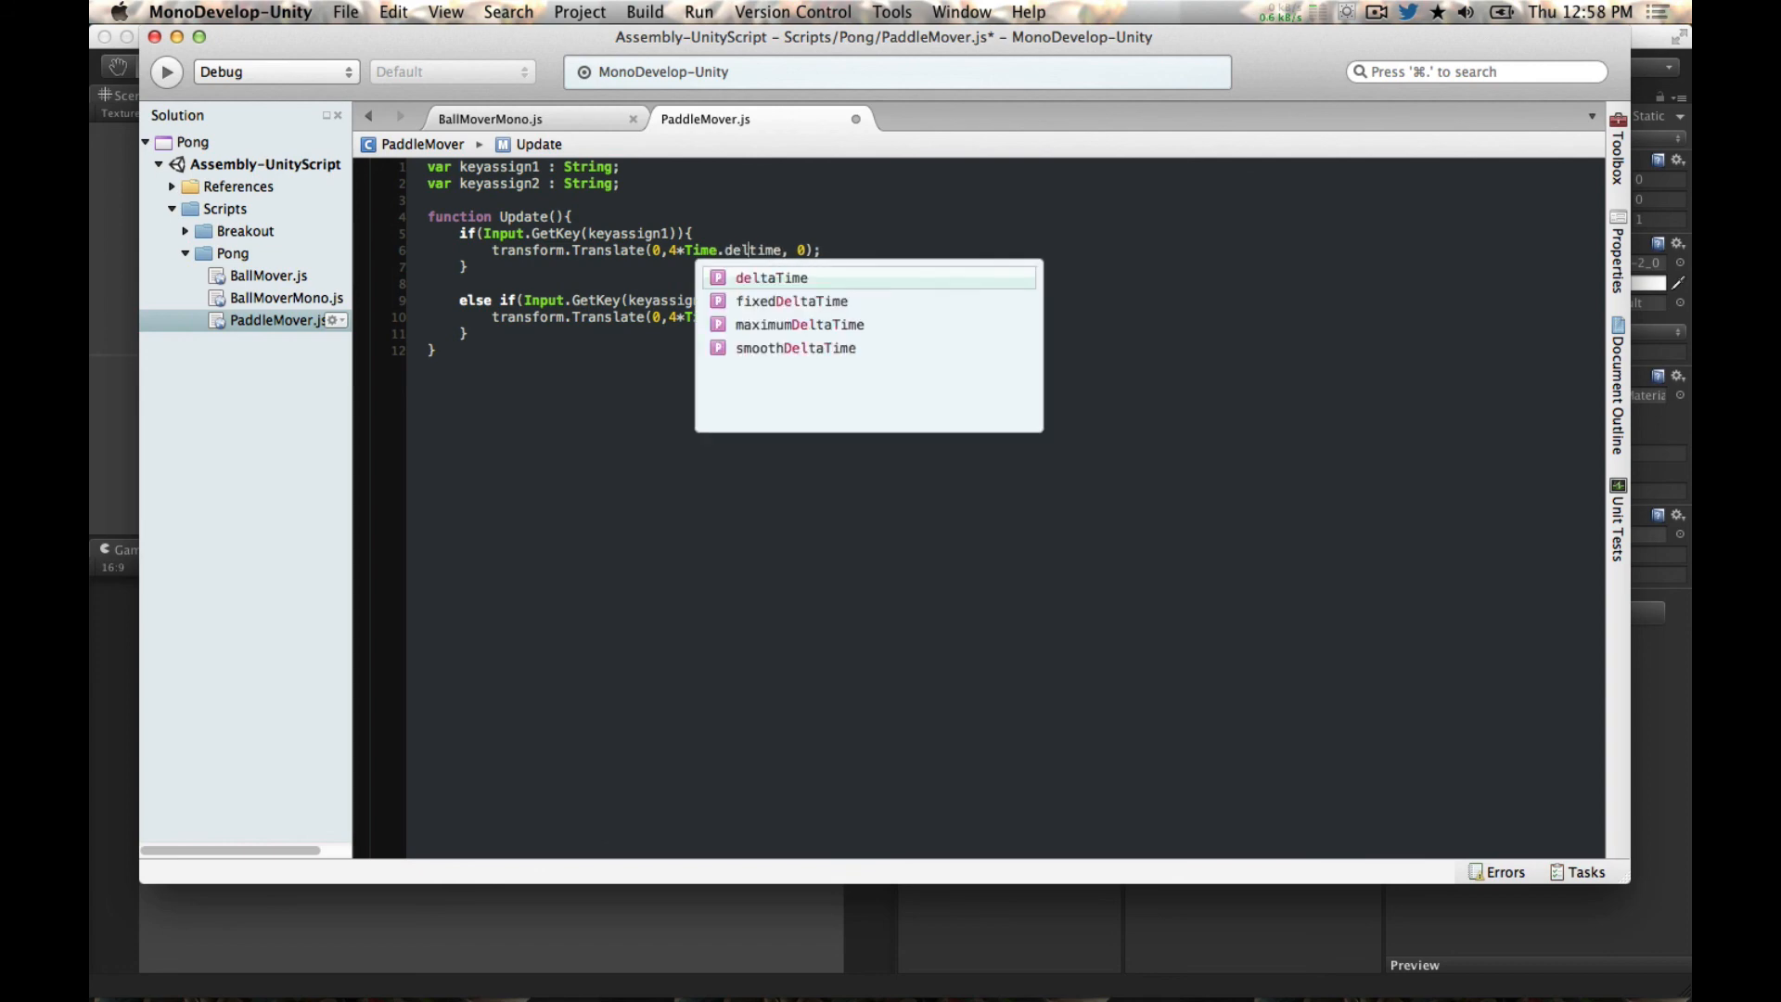
type("Timt")
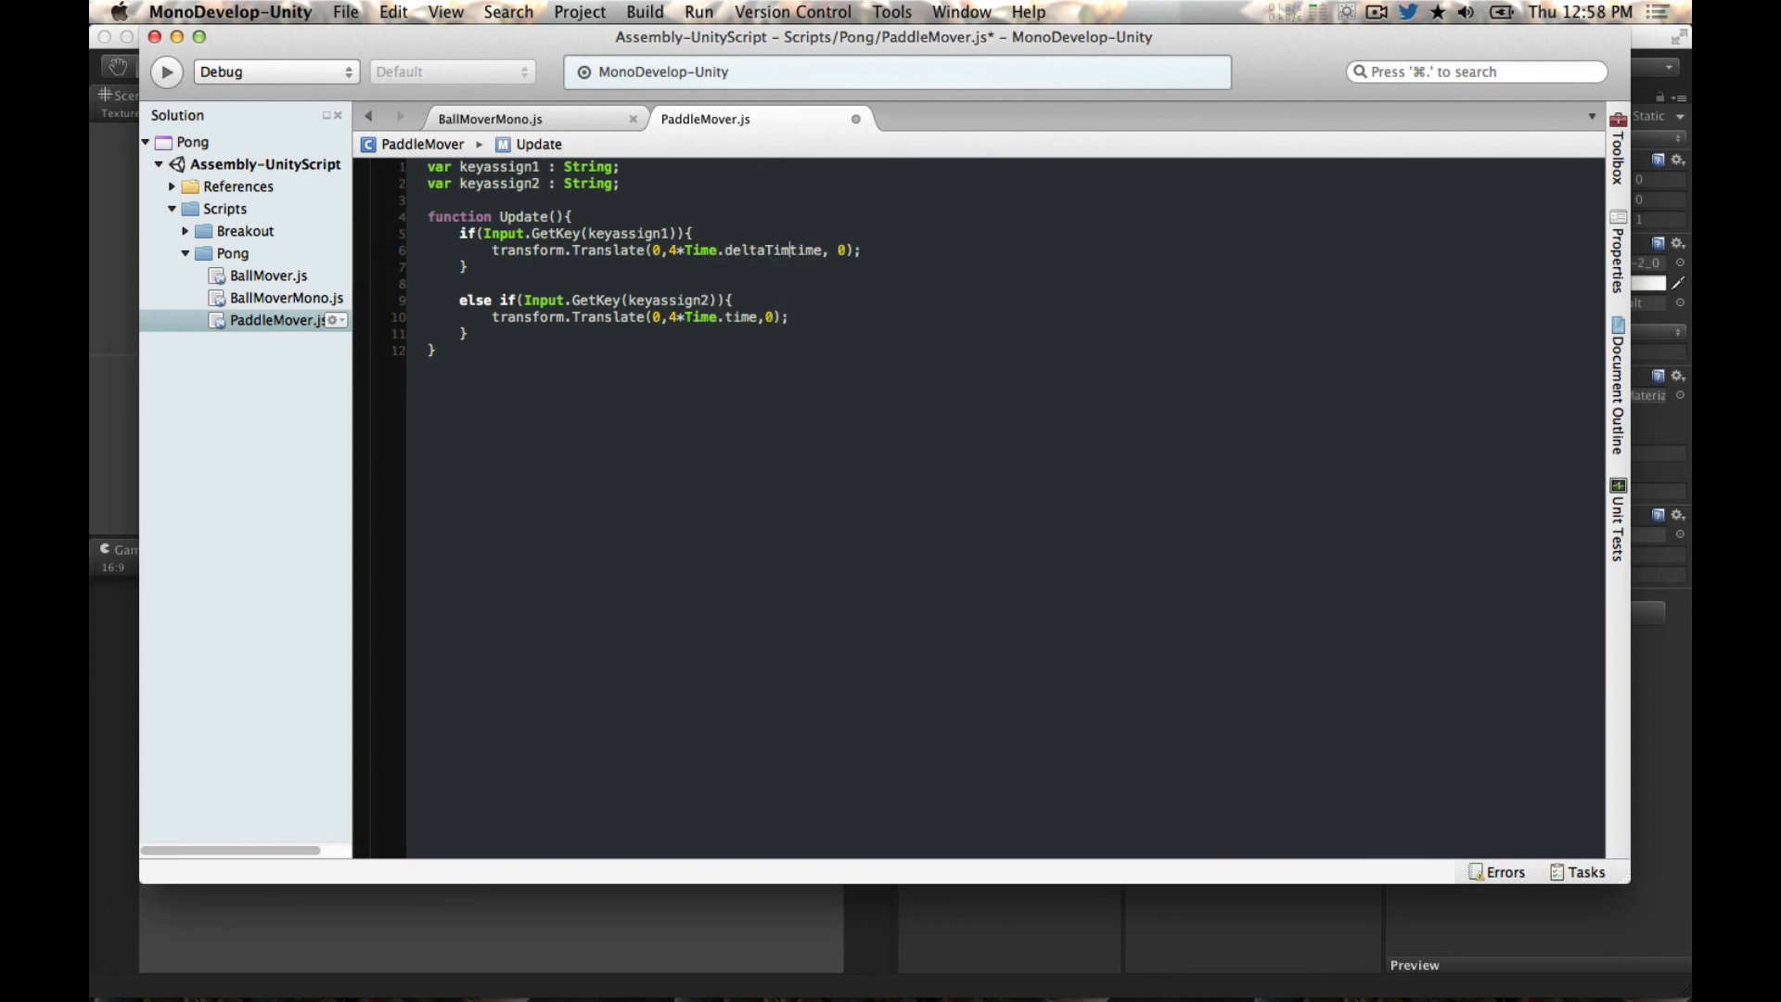
key("Delete")
key("Delete")
key("Delete")
Step: Use Time.deltaTime in the keyassign2 branch's Translate call as well and save the script
key("Down")
key("Down")
key("Down")
key("Left")
key("Left")
key("Left")
type("delta")
key("Return")
key("super+s")
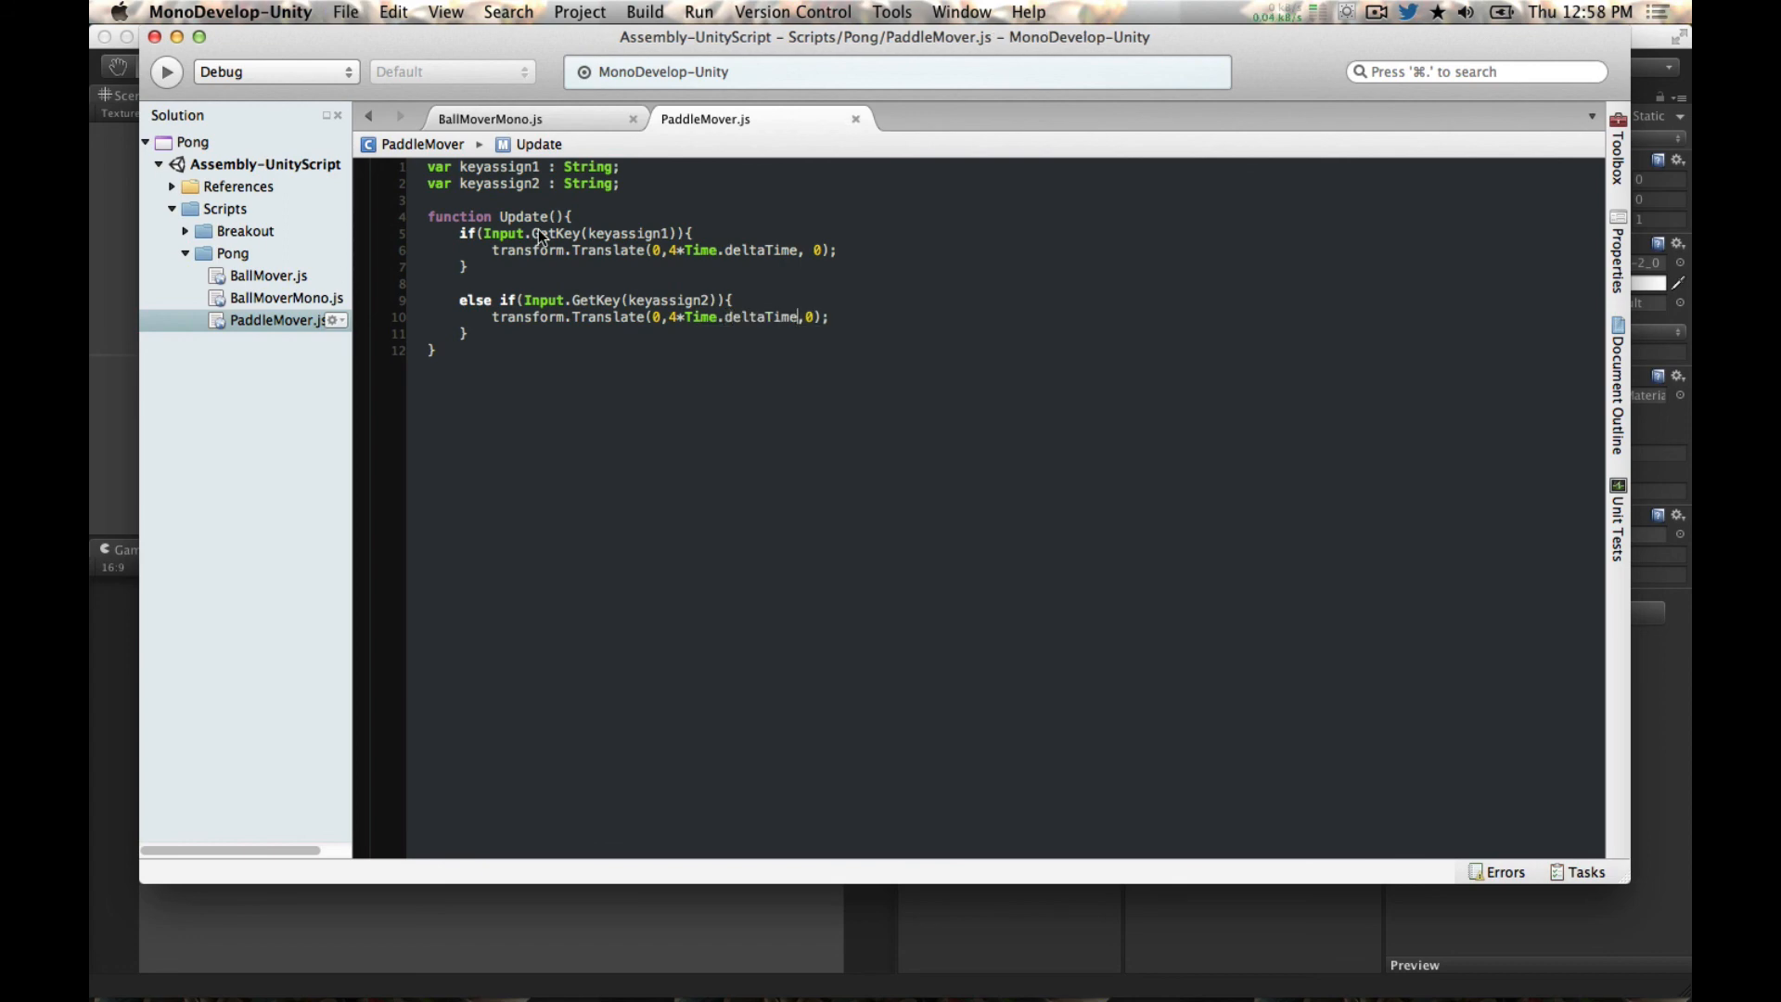
Step: Return to Unity, play the scene, and test moving the red and blue paddles upward
key("super+Tab")
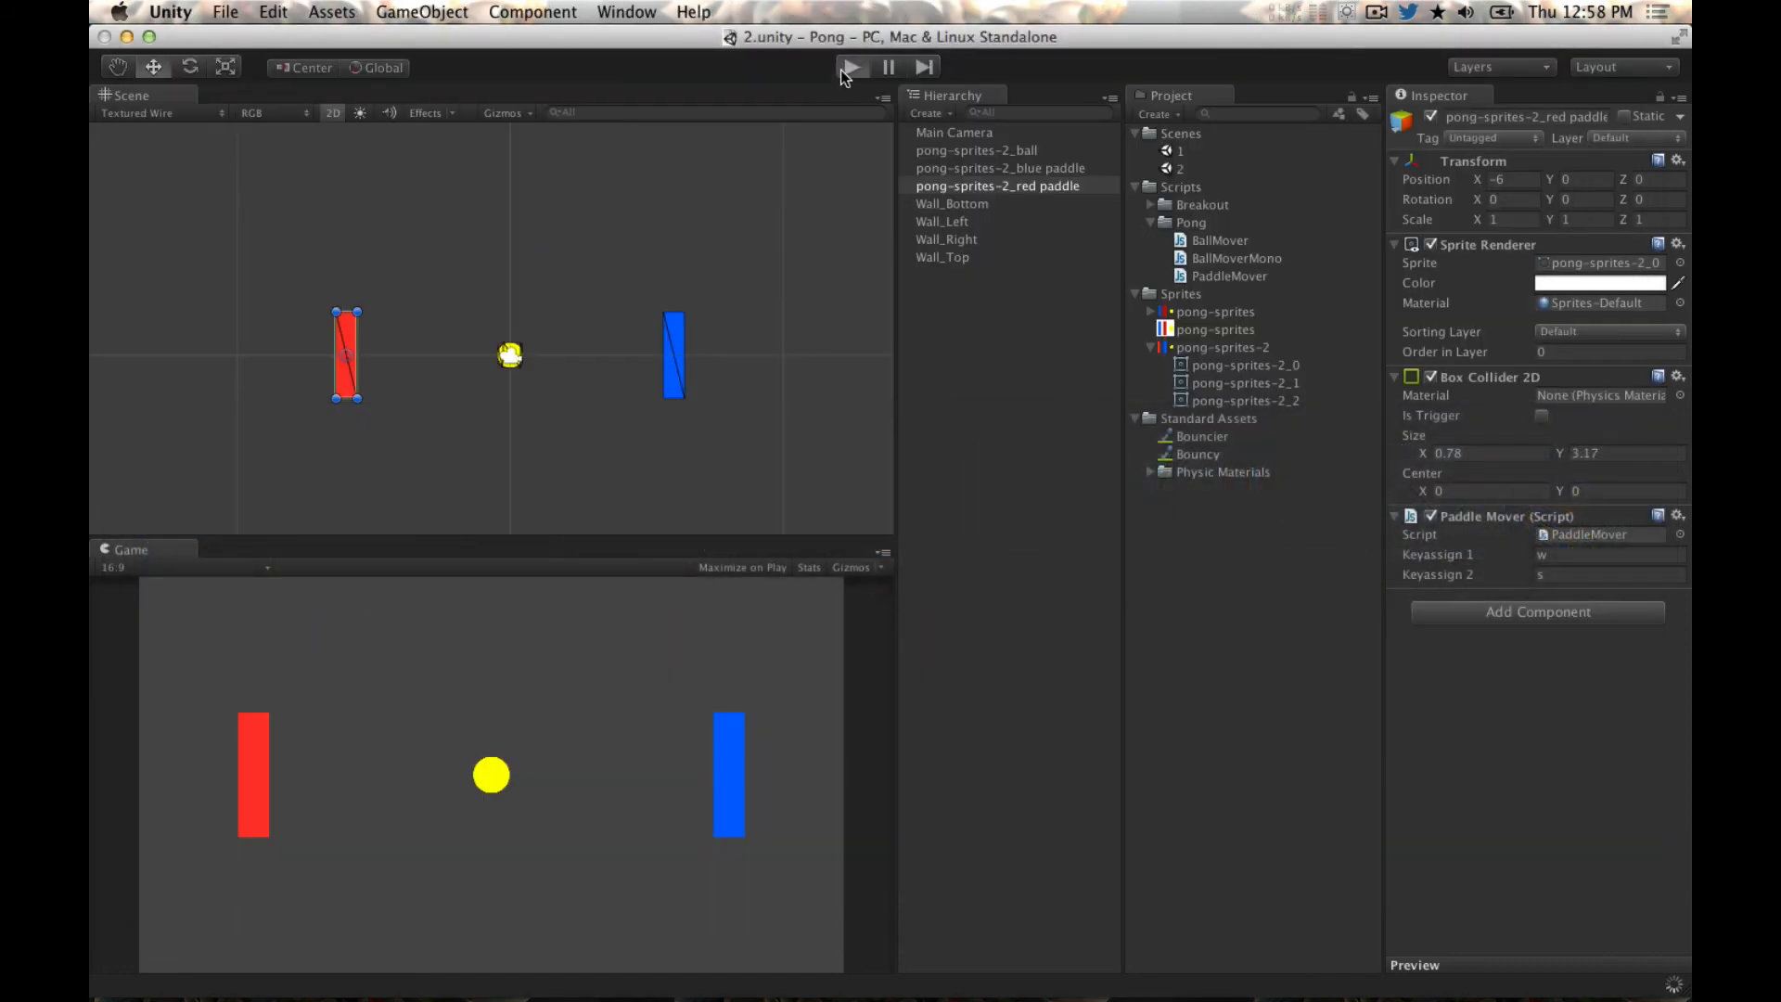
left_click(844, 70)
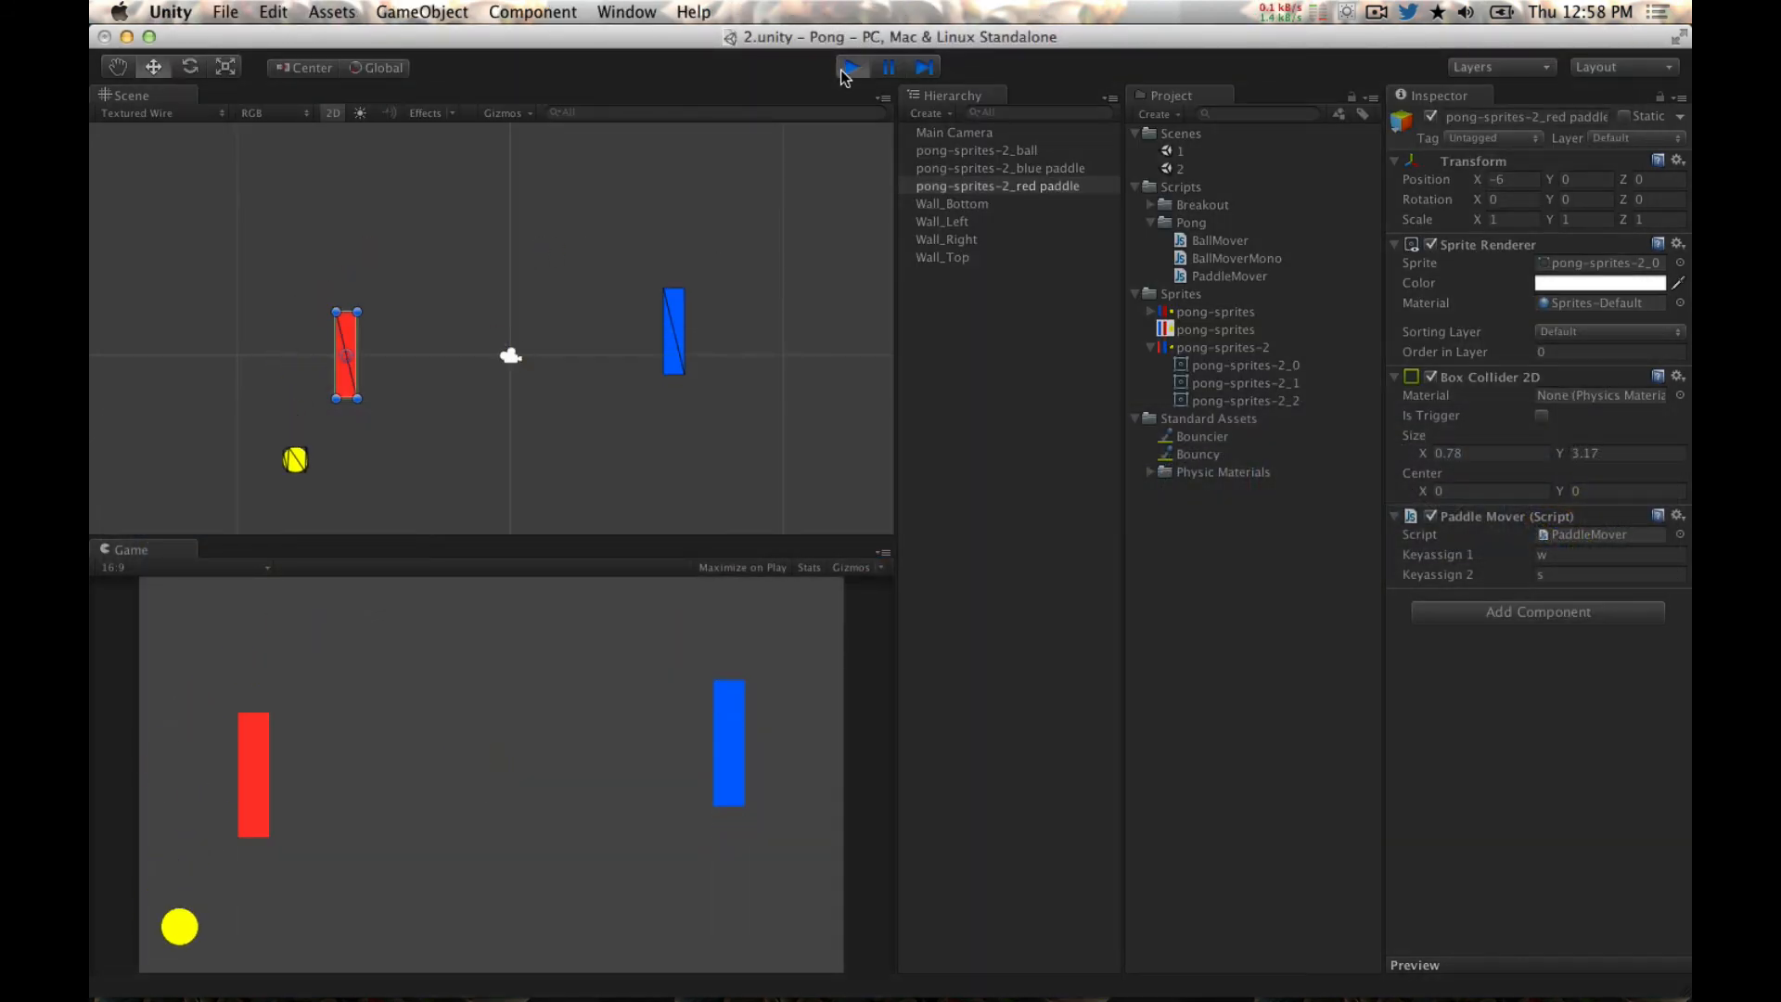
key("w")
key("Up")
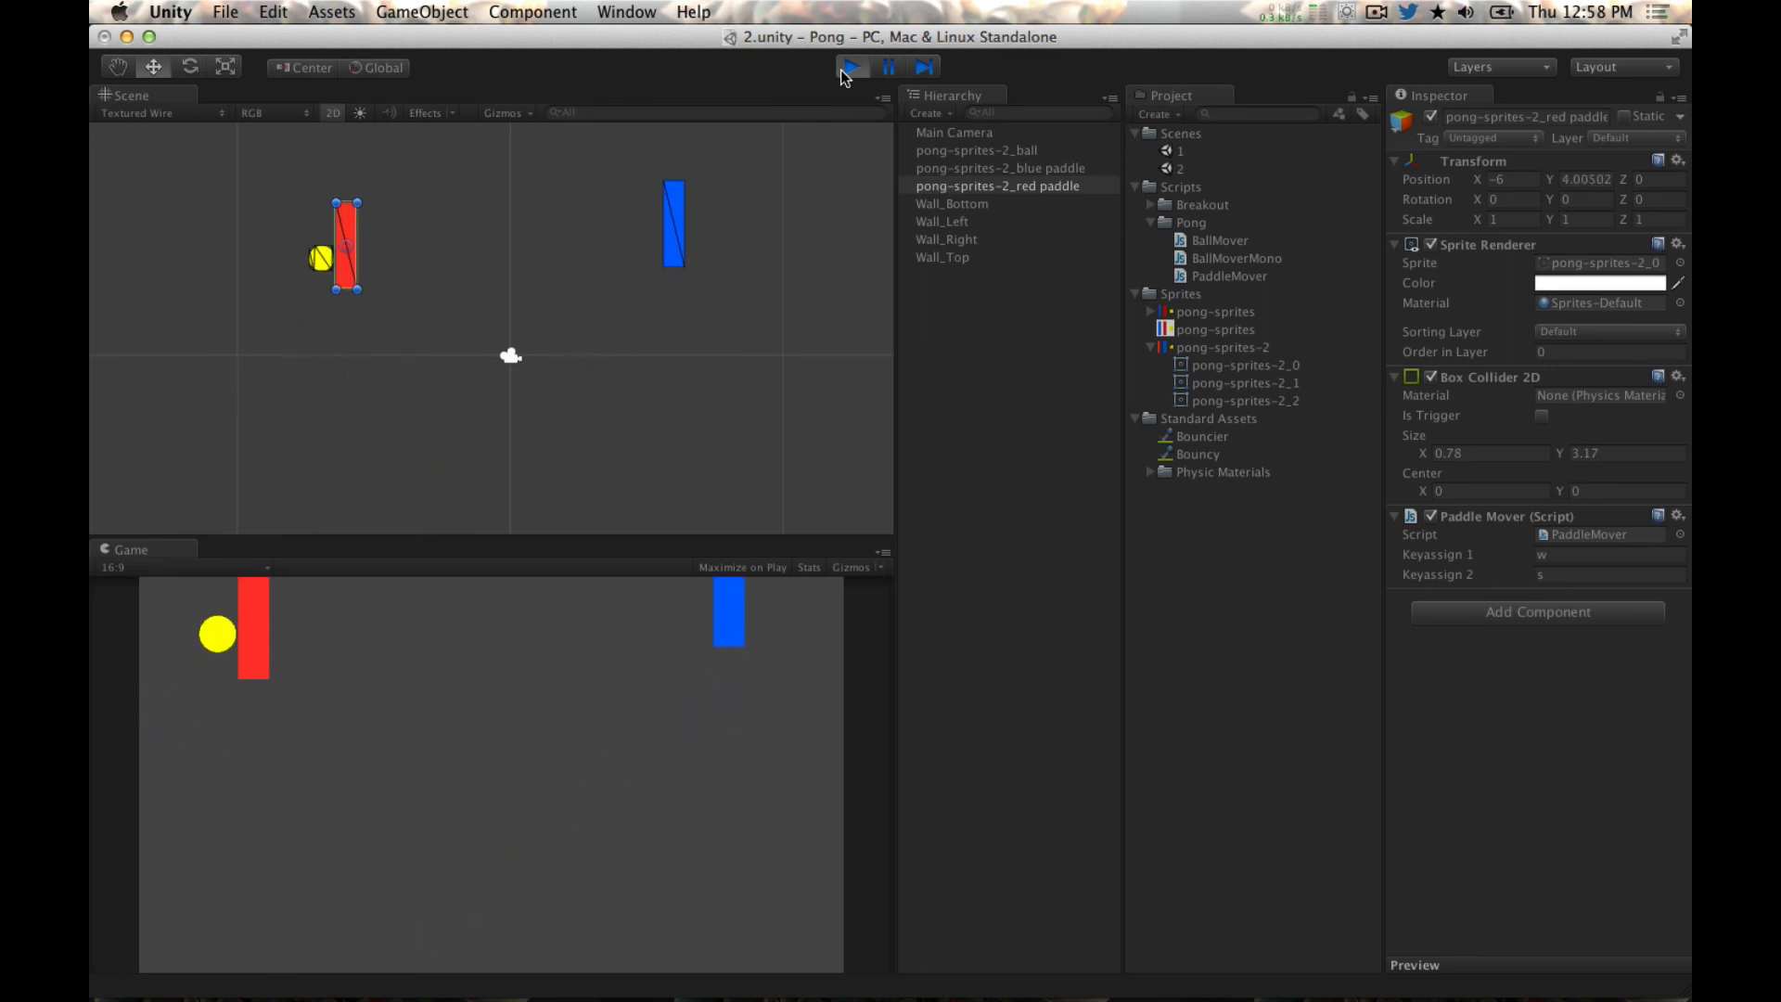
key("Up")
key("w")
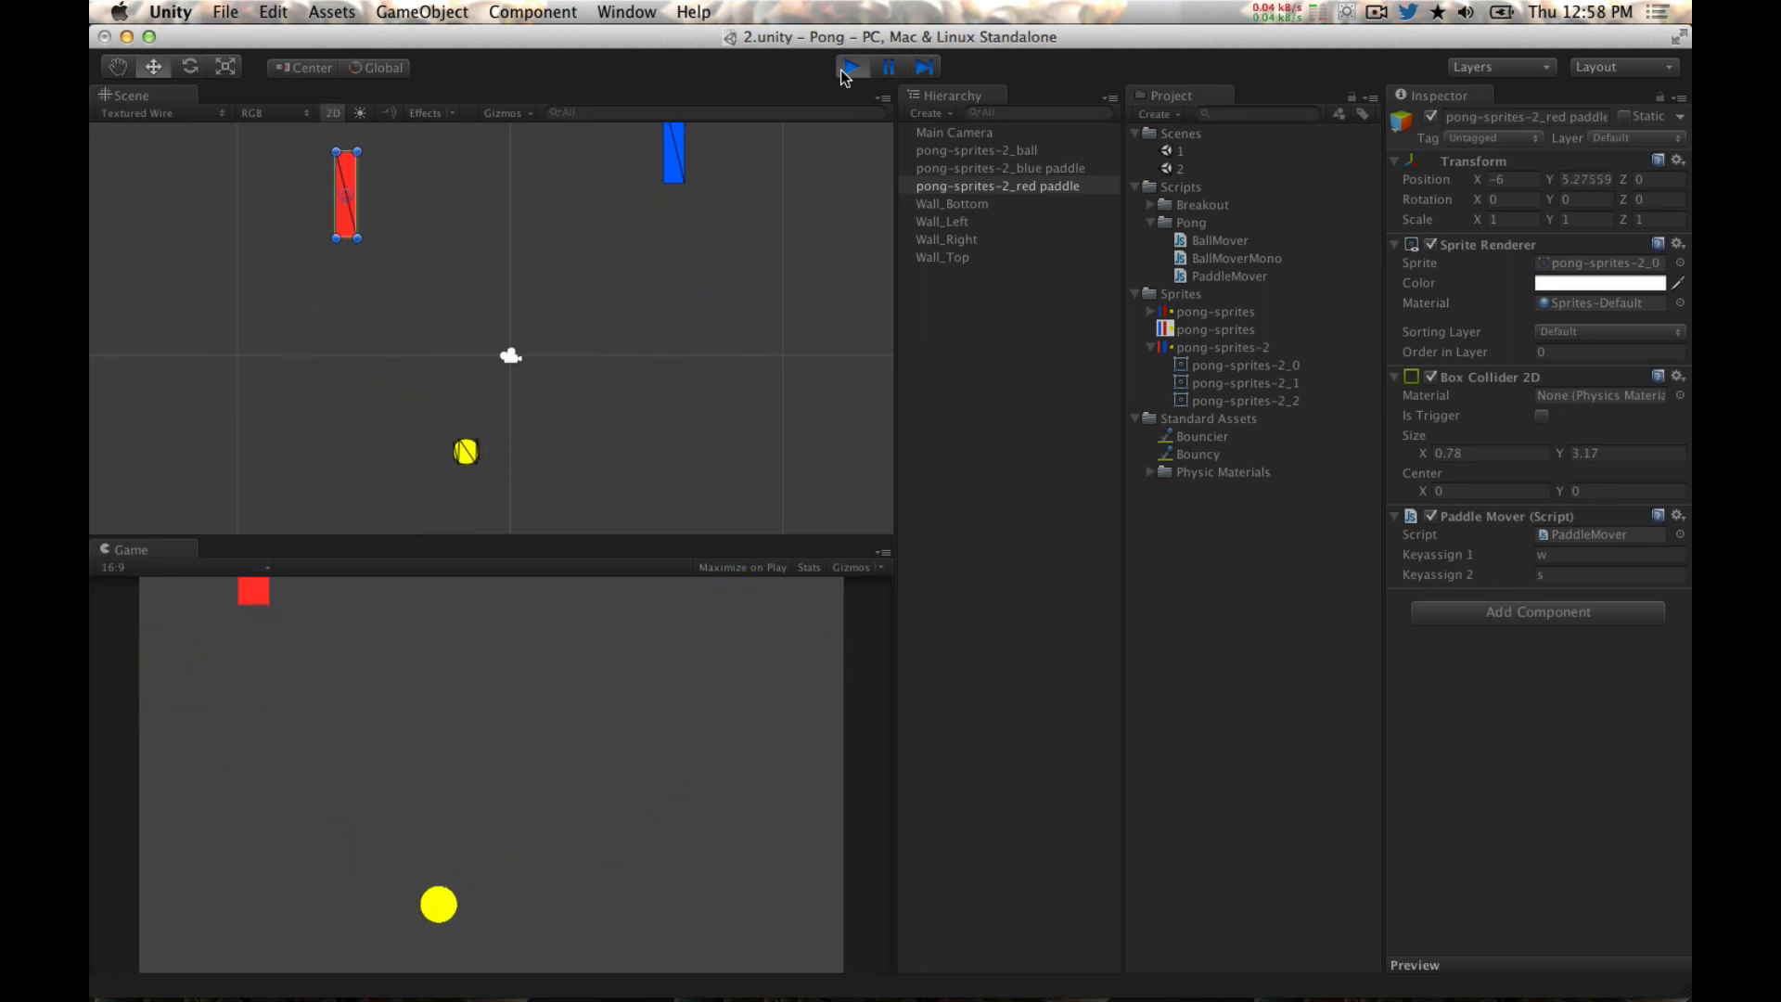
Step: In MonoDevelop, change the keyassign2 branch's vertical translation to -4*Time.deltaTime and save PaddleMover.js
key("super+Tab")
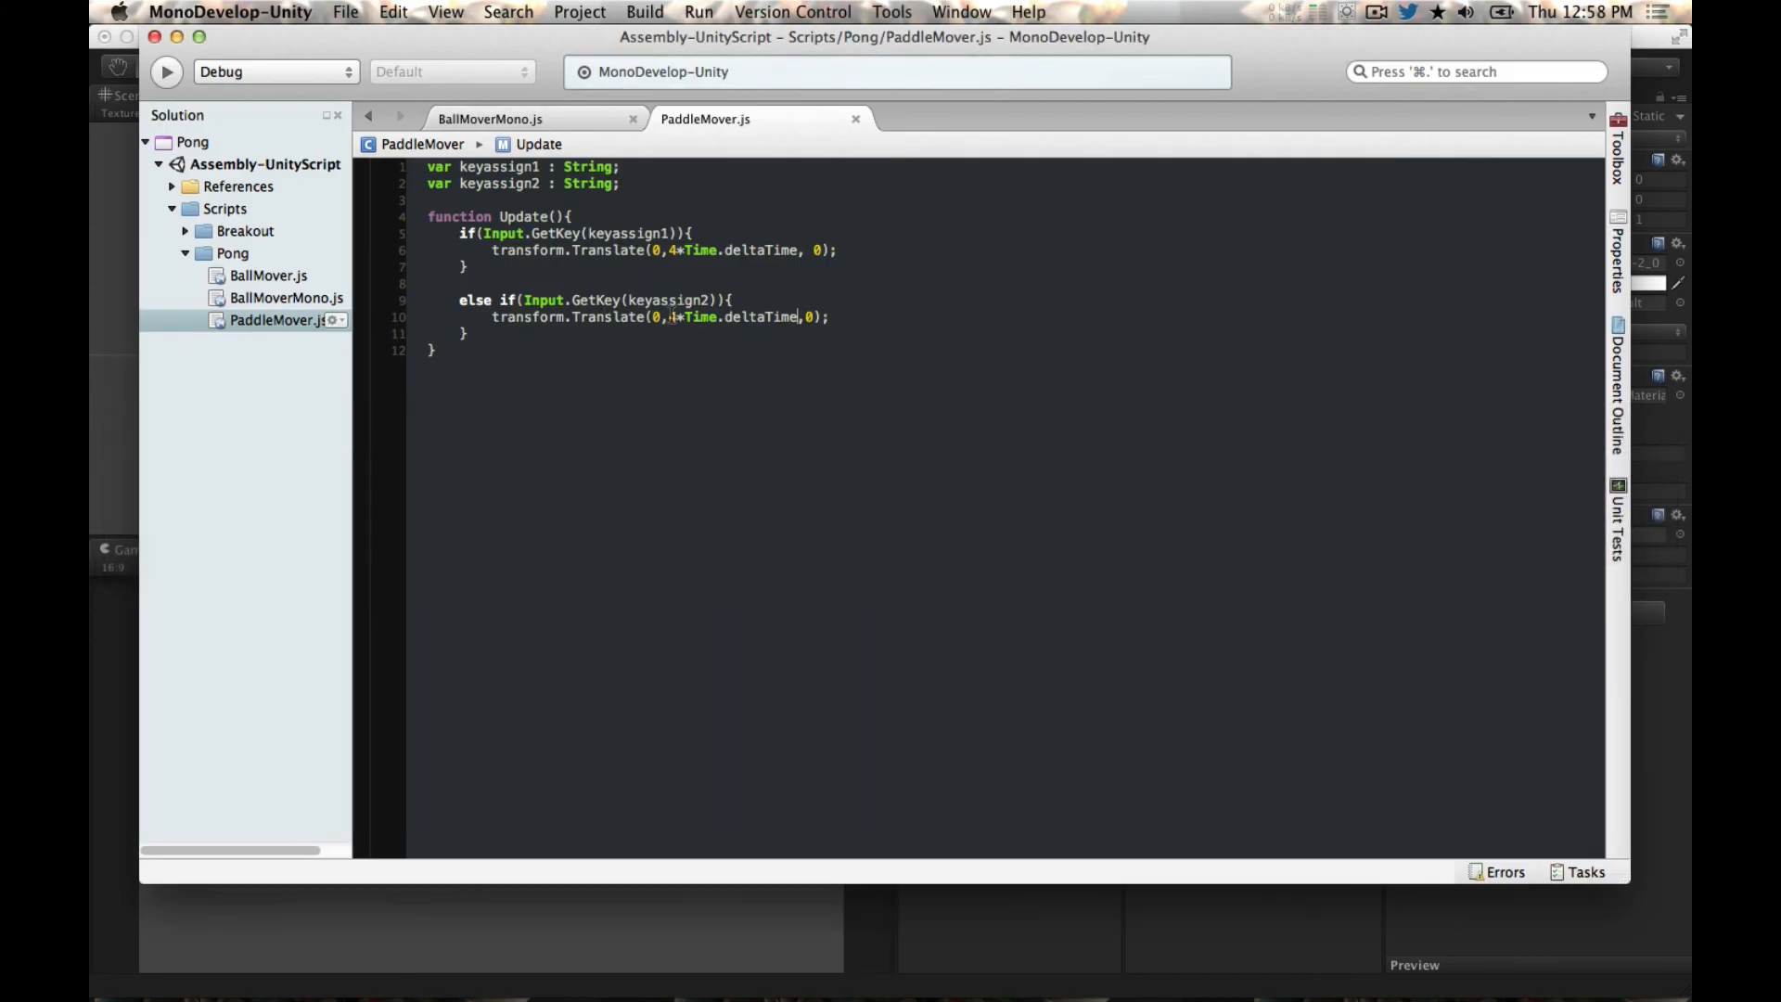
left_click(668, 317)
type("-")
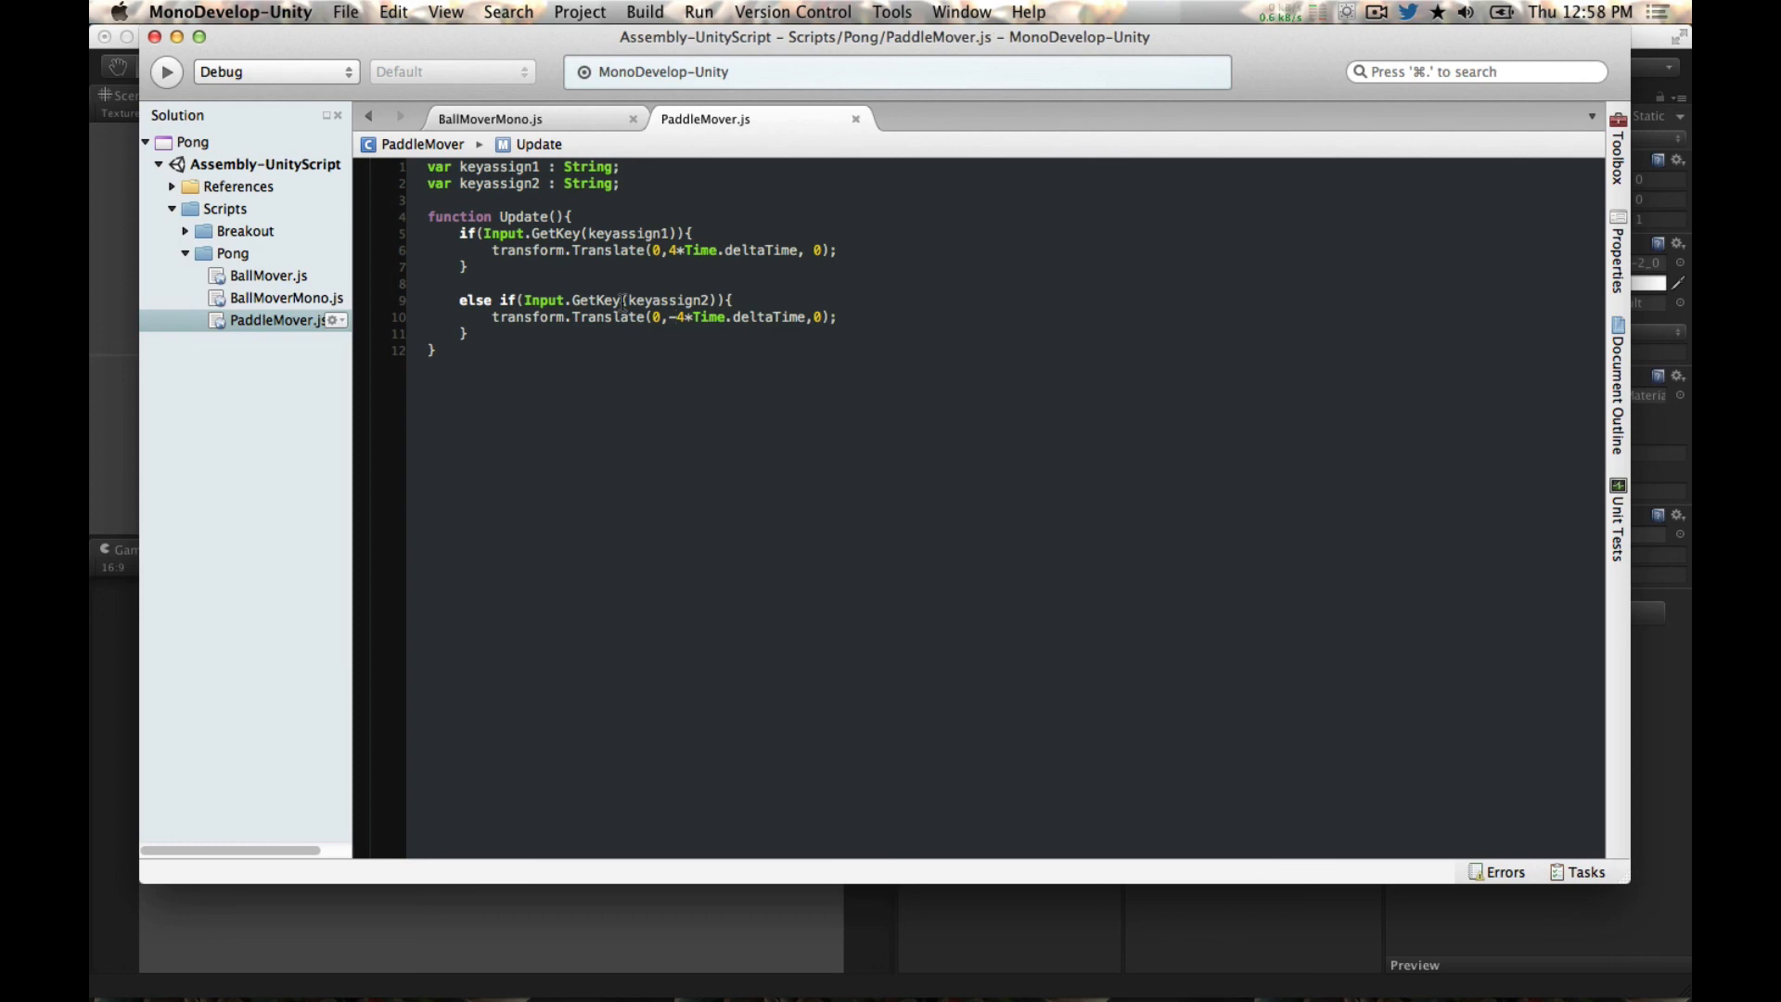
Step: Back in Unity, restart the game, test moving both paddles up and down against the ball, and stop it
key("super+Tab")
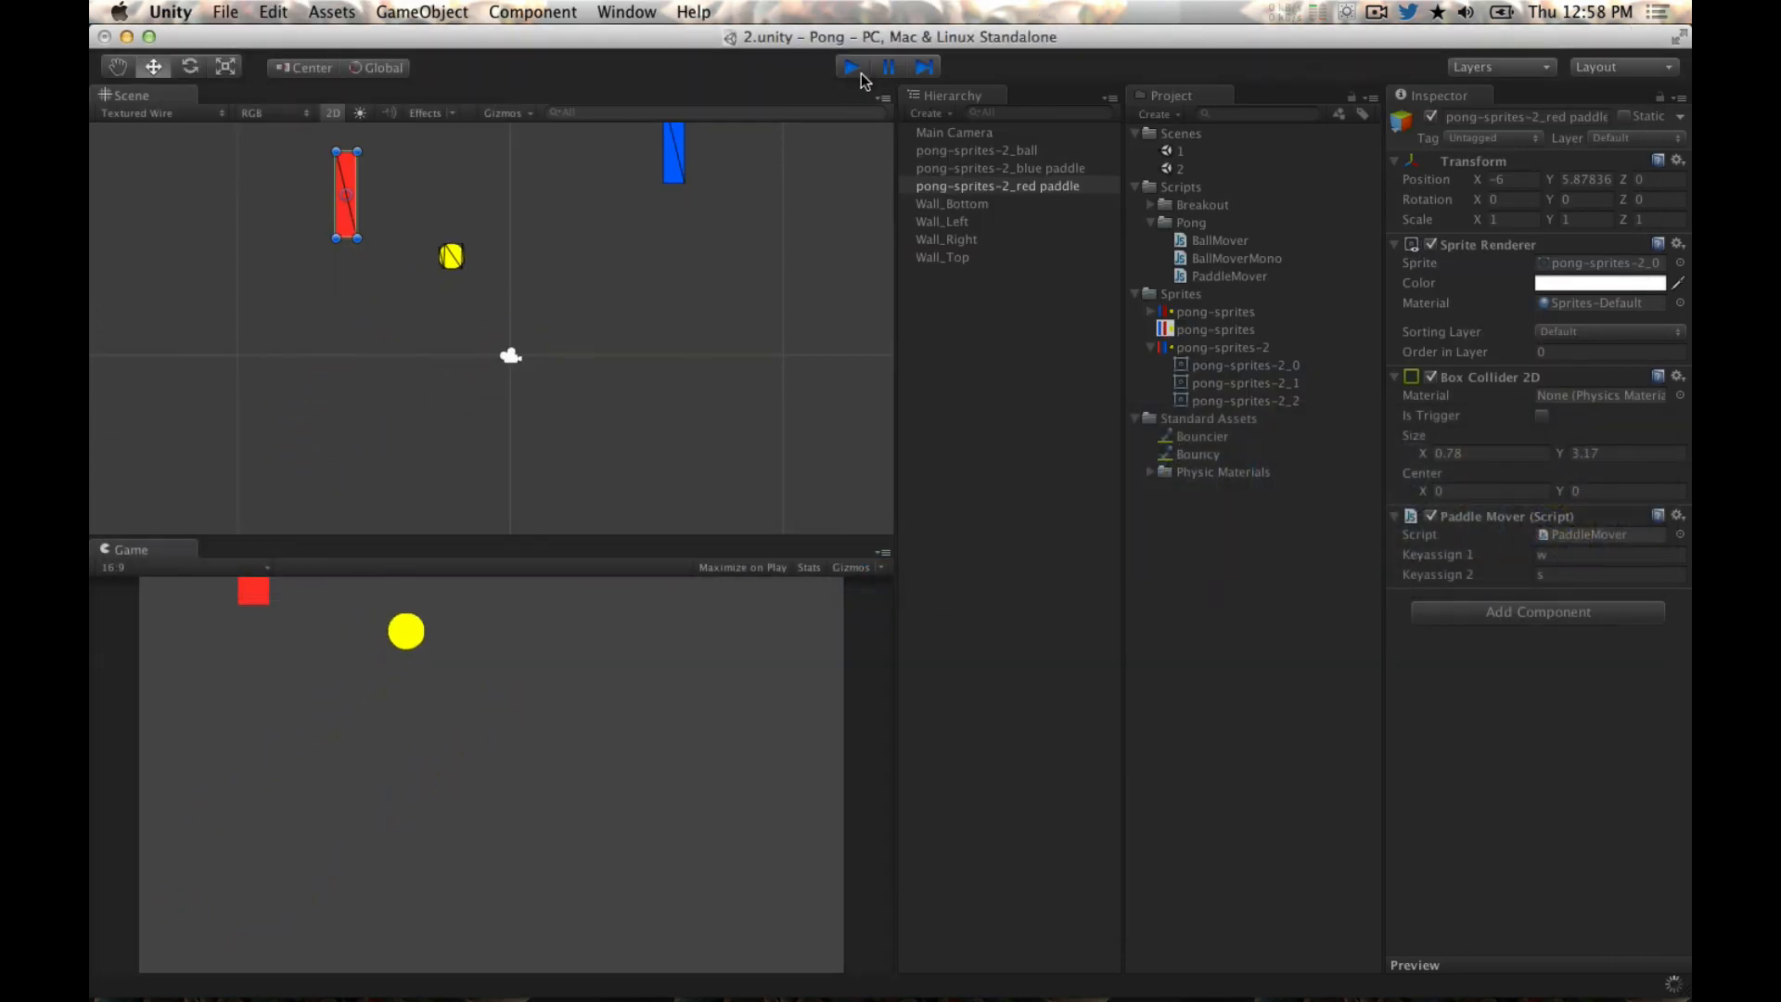
left_click(861, 75)
key("super+Tab")
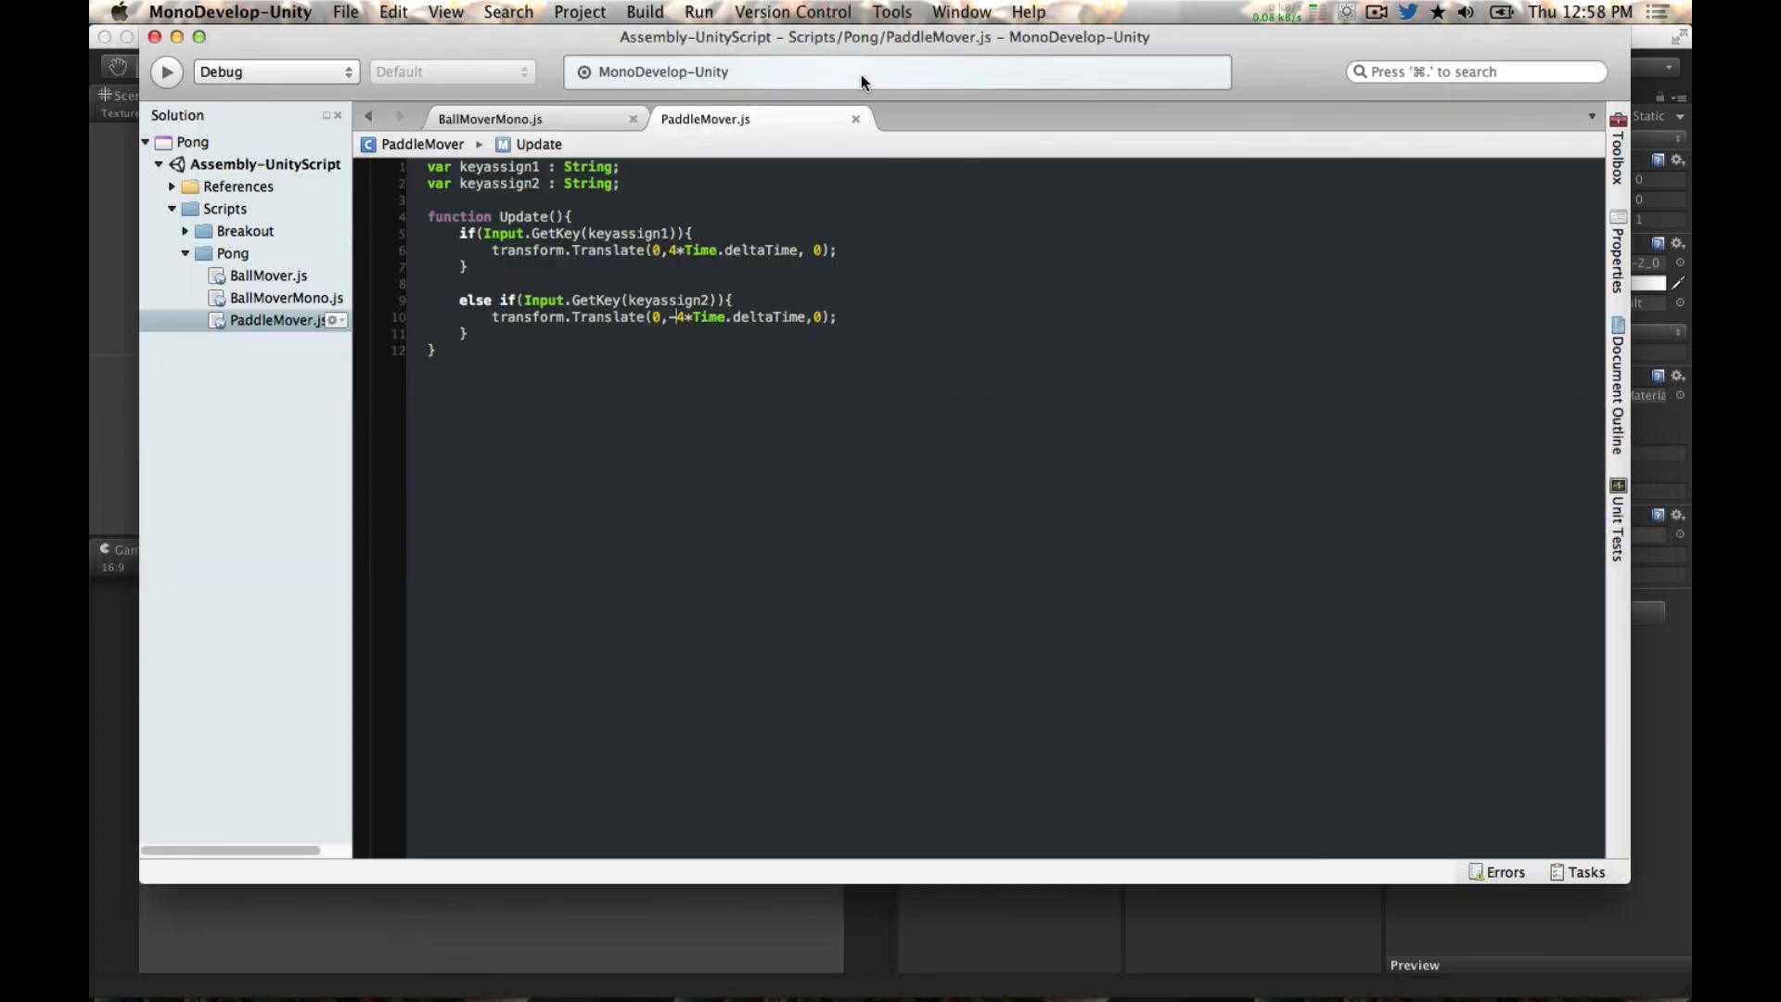
key("super+Tab")
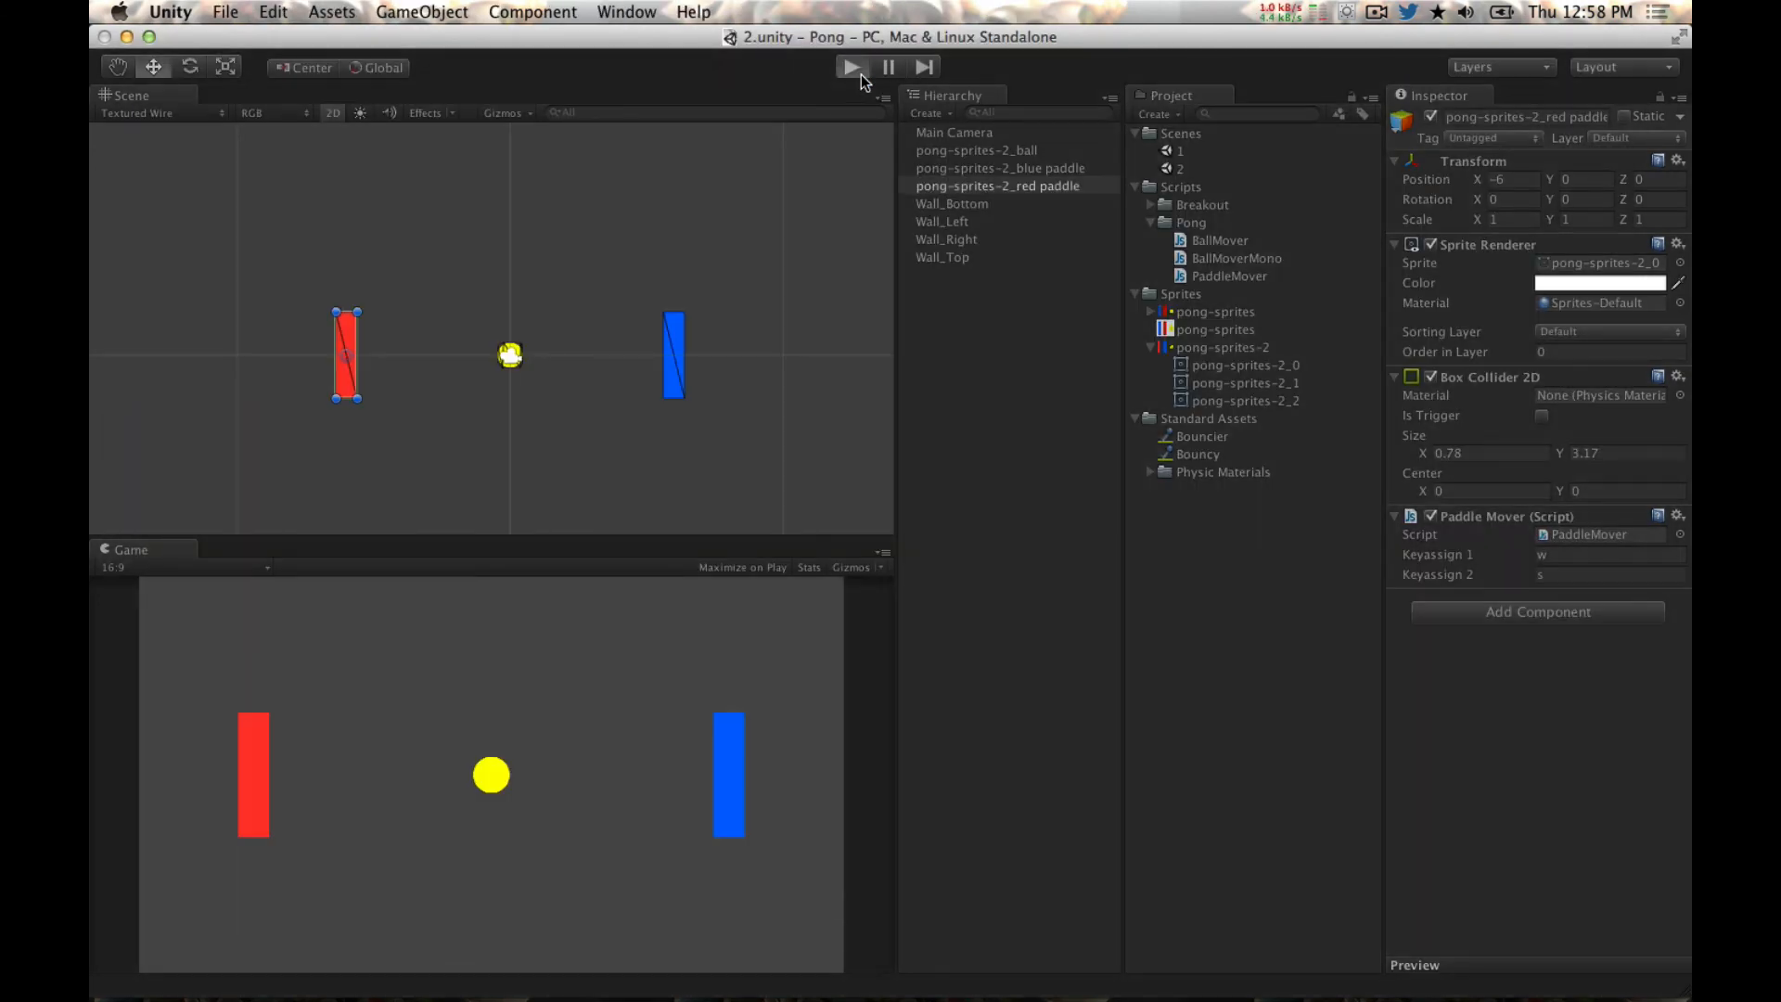
left_click(861, 75)
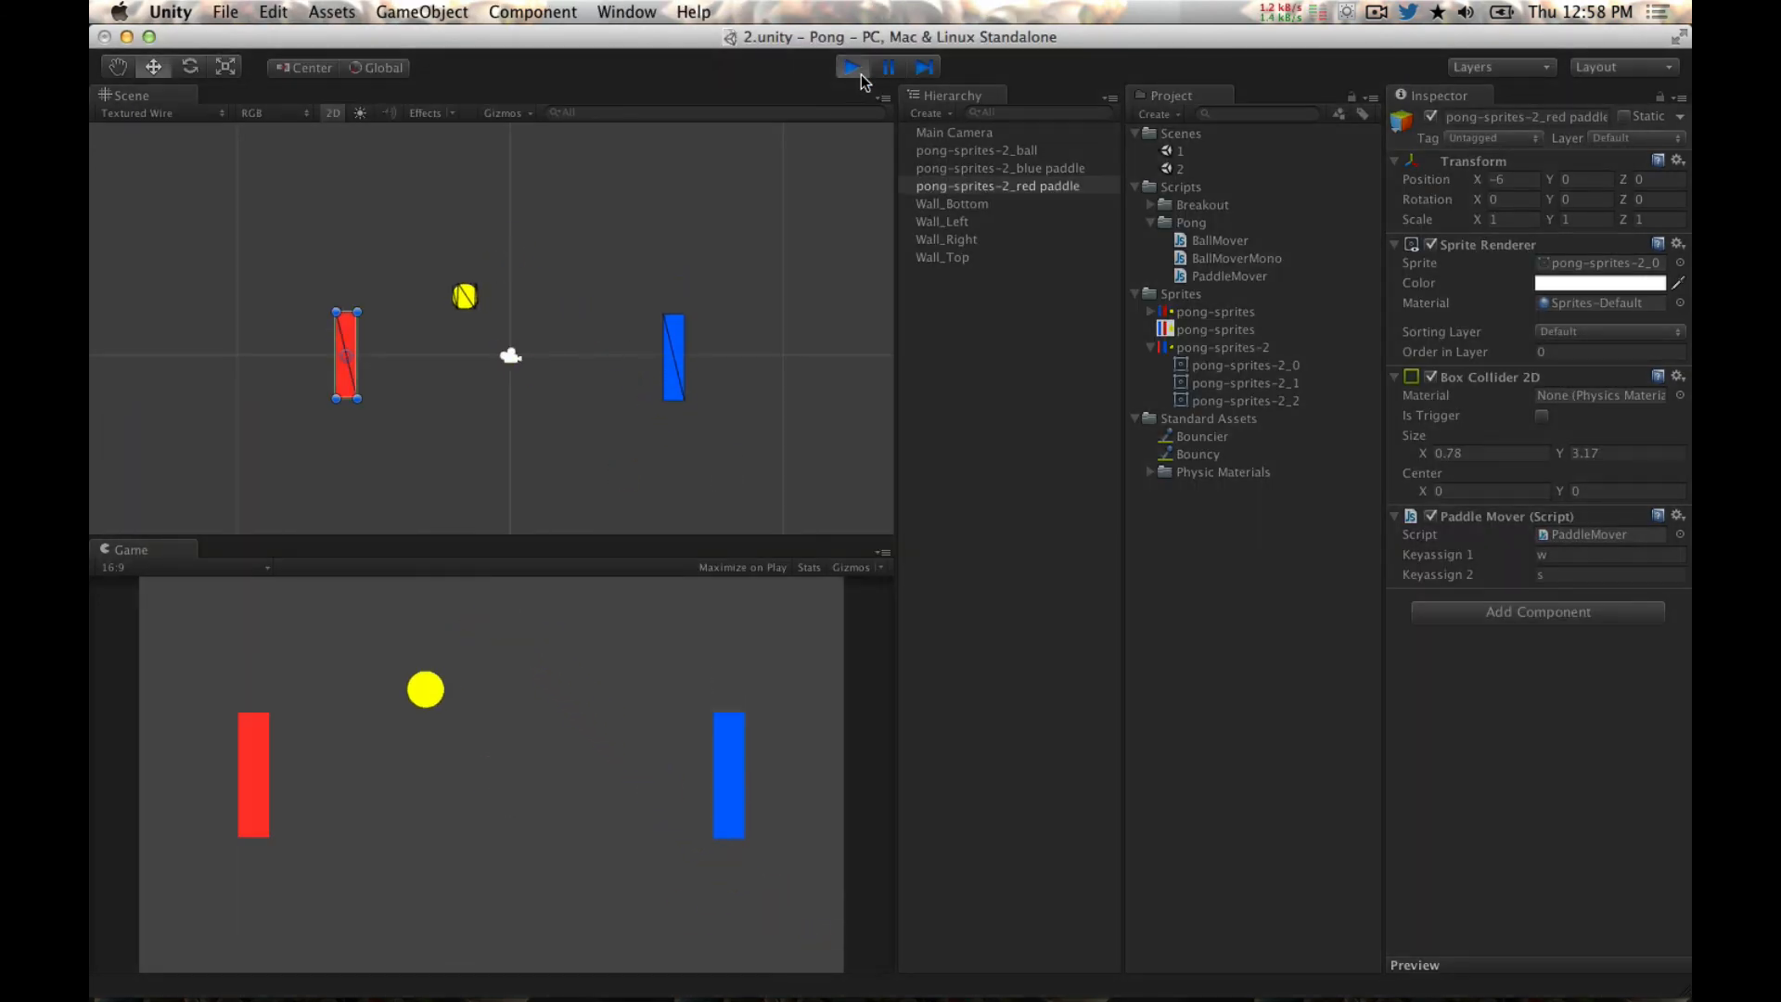
key("Up")
key("w")
key("s")
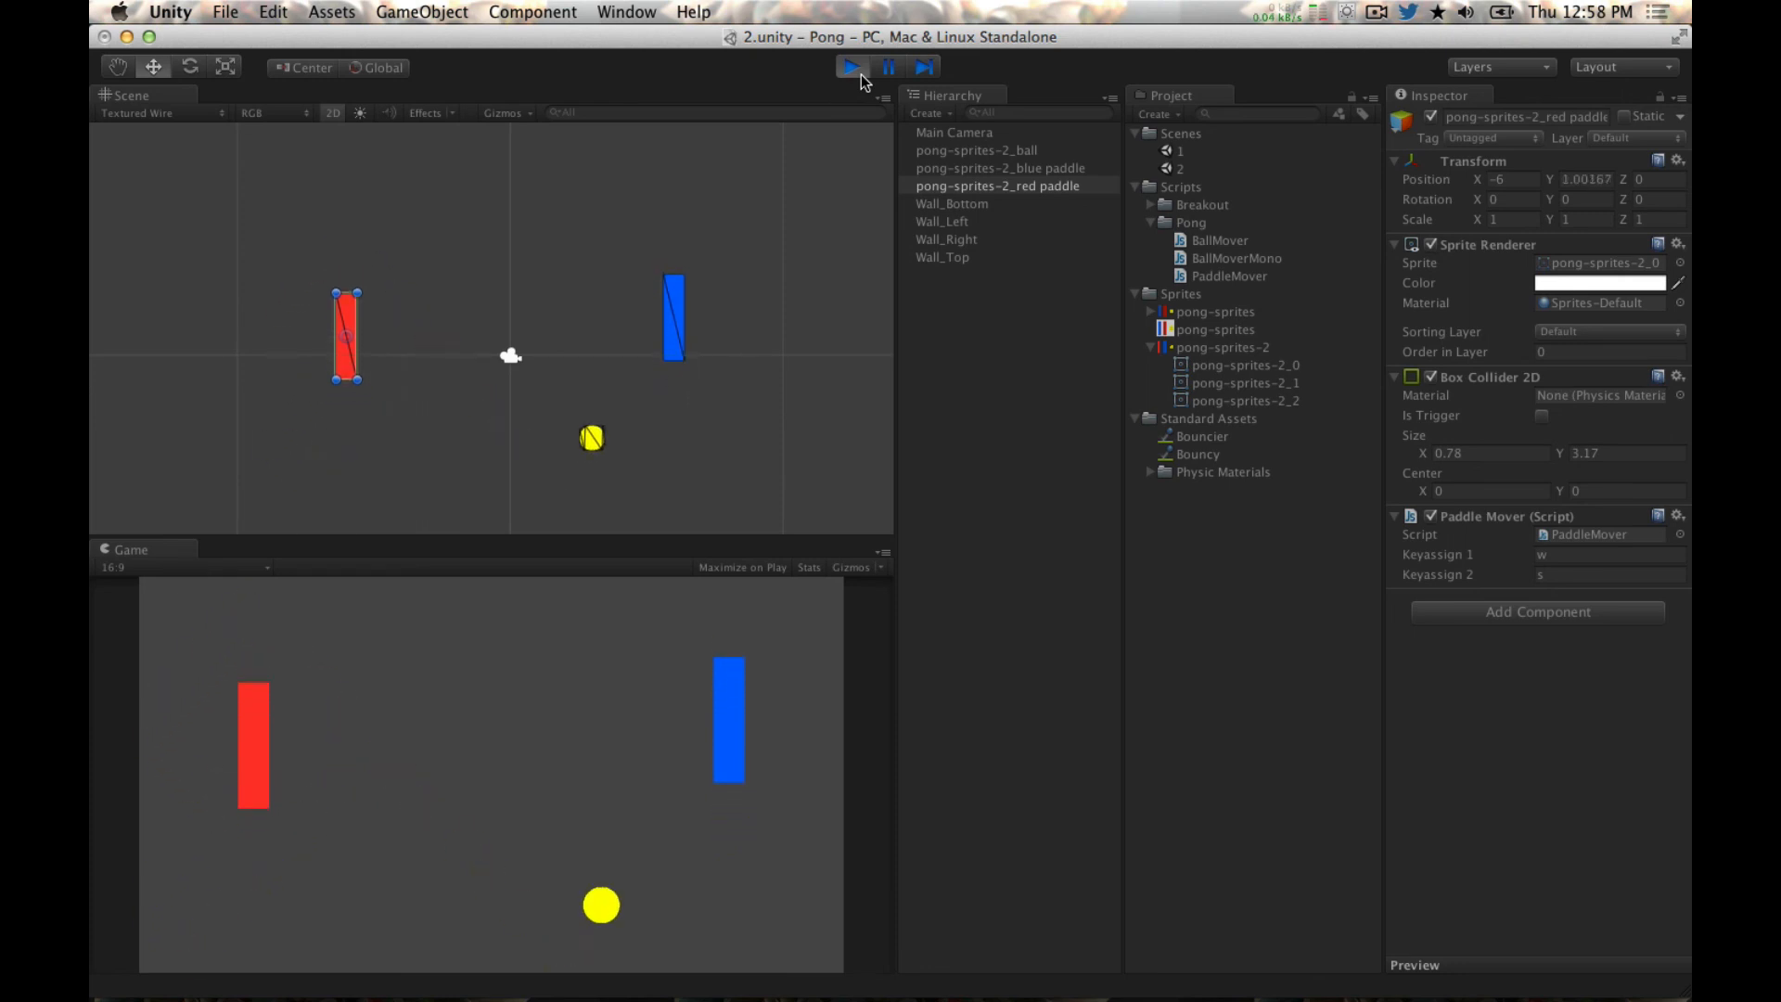
key("s")
key("Down")
key("s")
key("w")
key("Up")
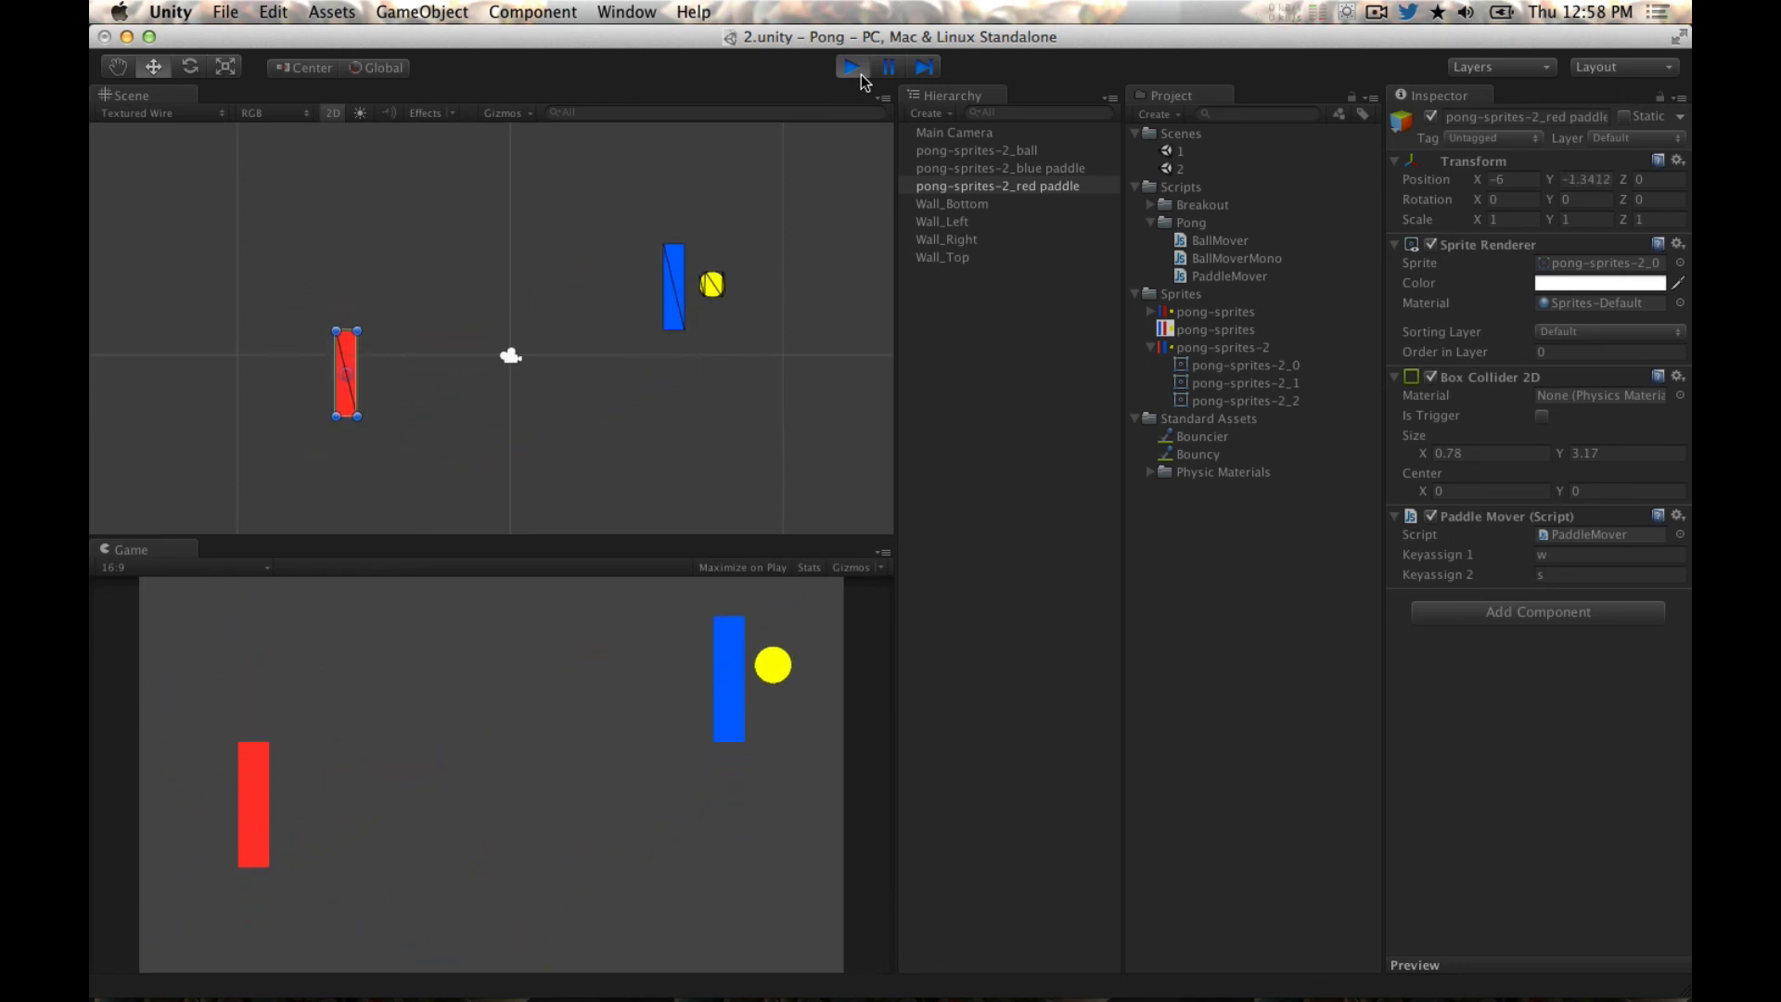
key("s")
key("Down")
key("w")
key("s")
key("Up")
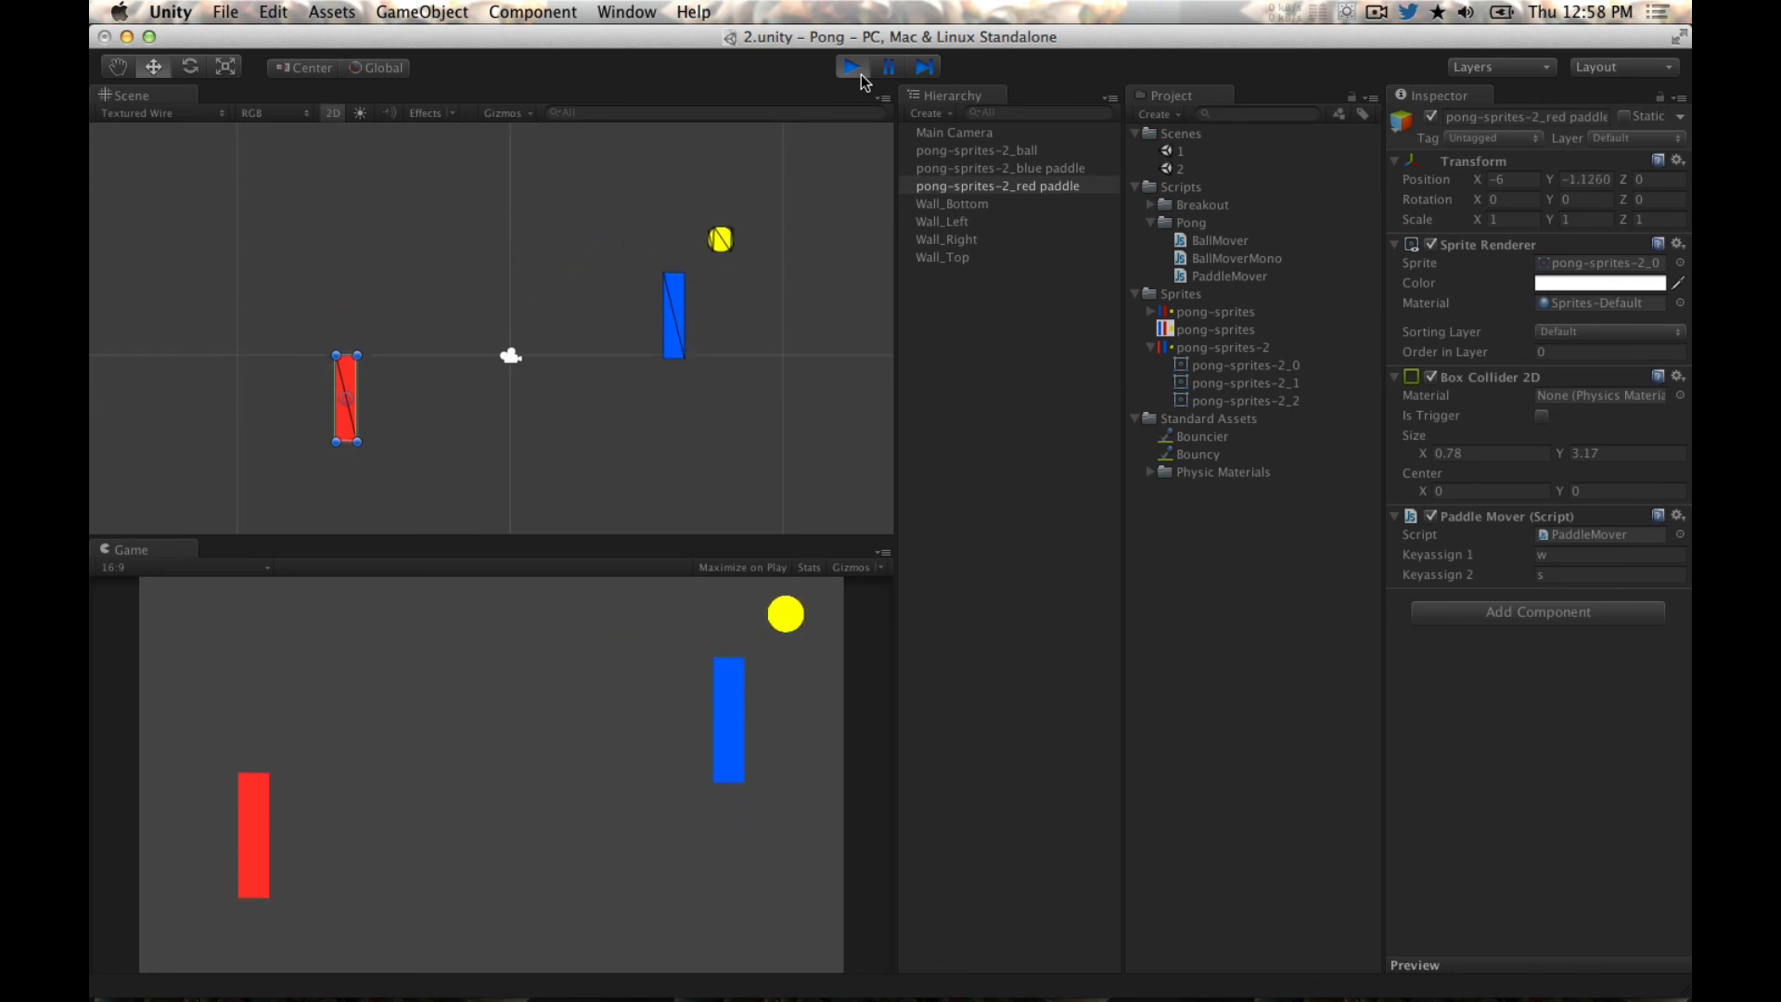
key("w")
key("Down")
key("s")
key("w")
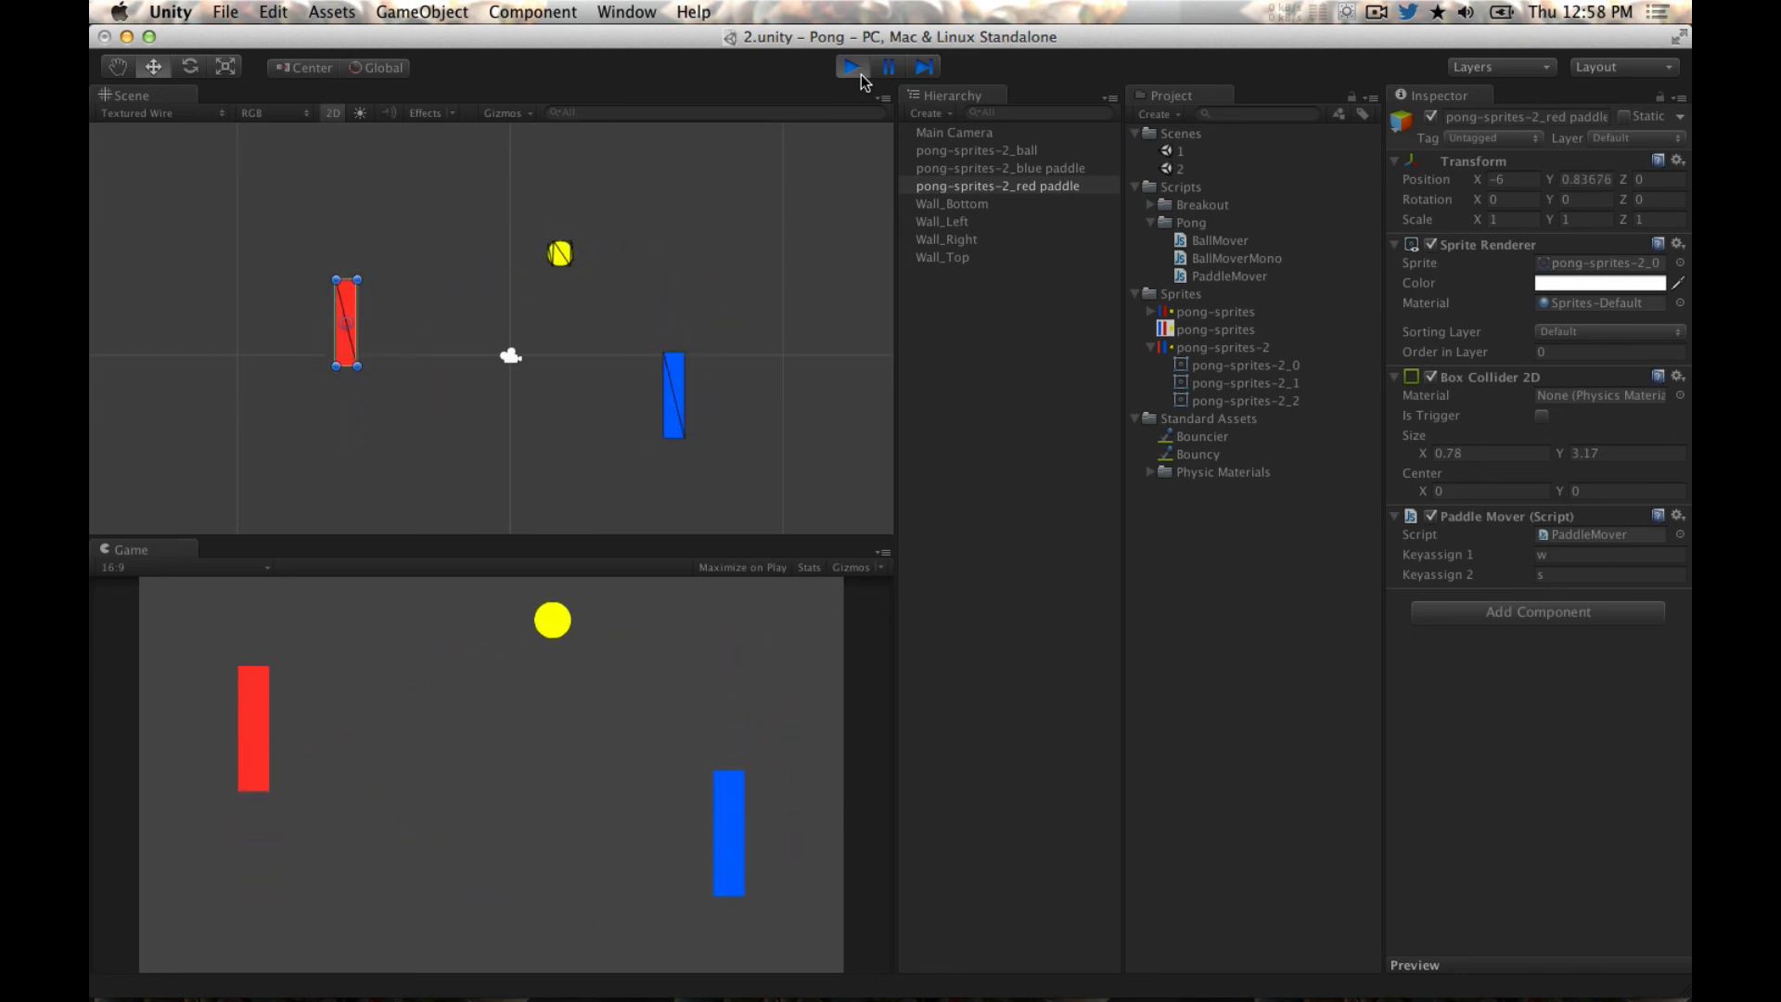
key("Up")
key("w")
key("Down")
key("s")
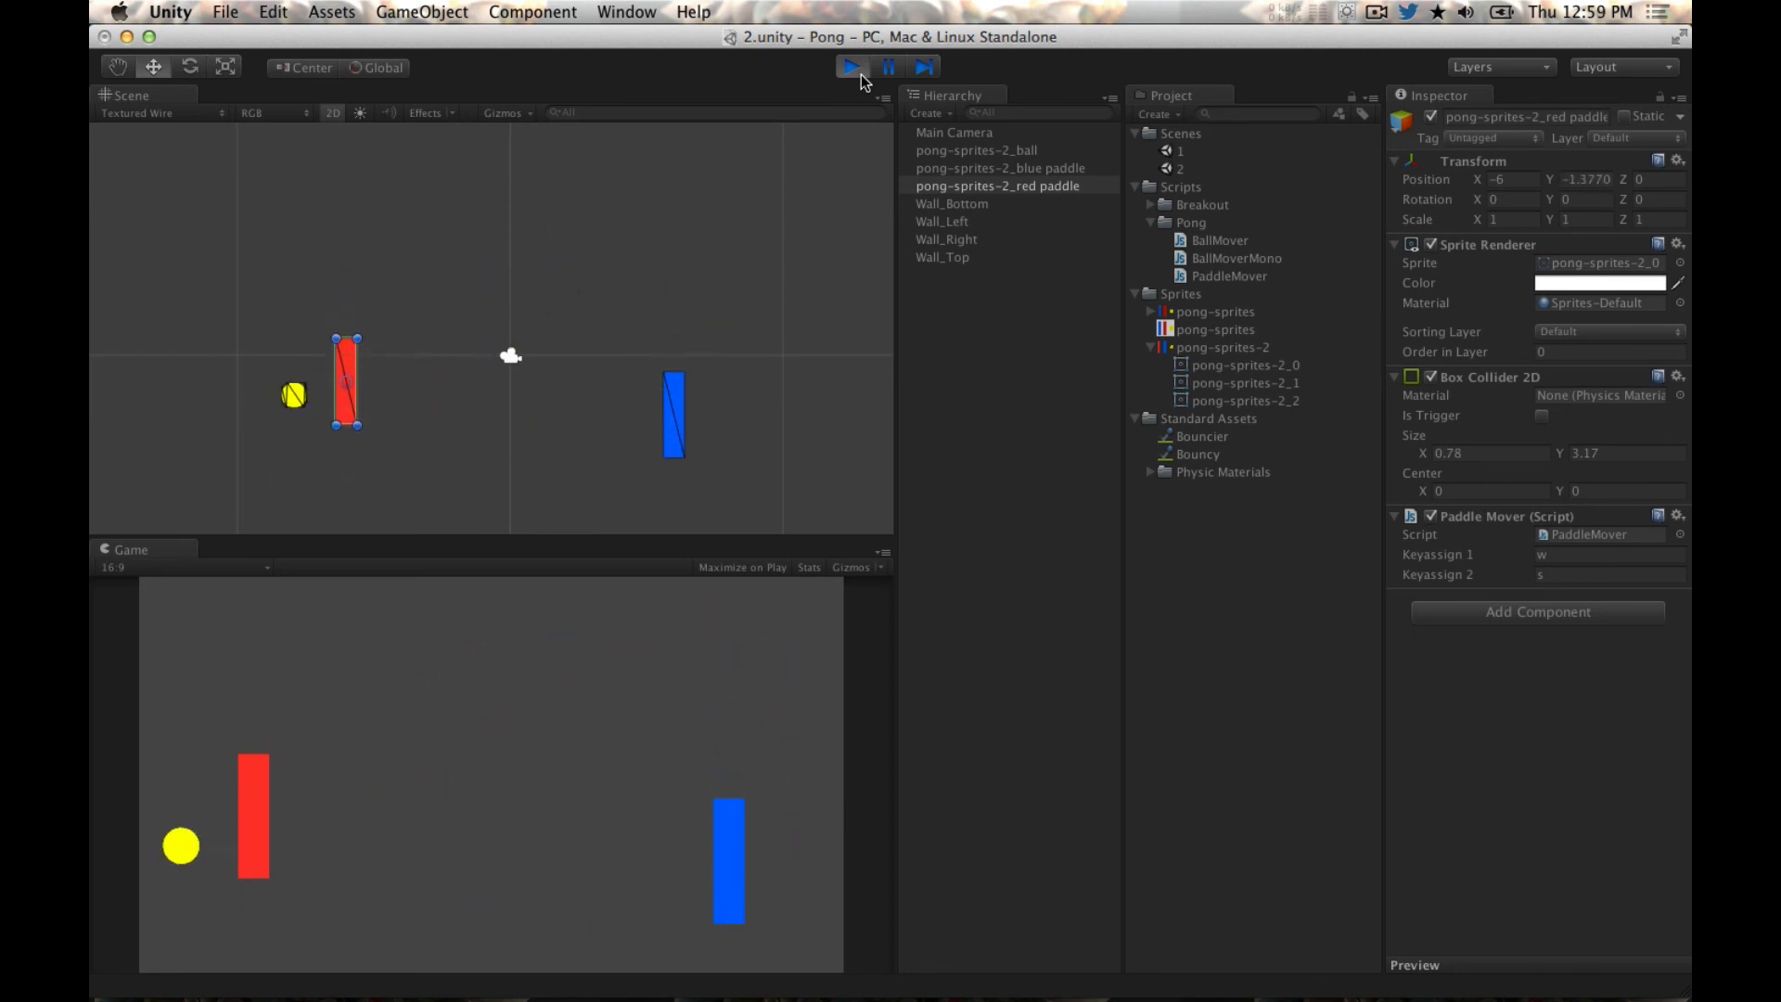
key("w")
key("s")
key("w")
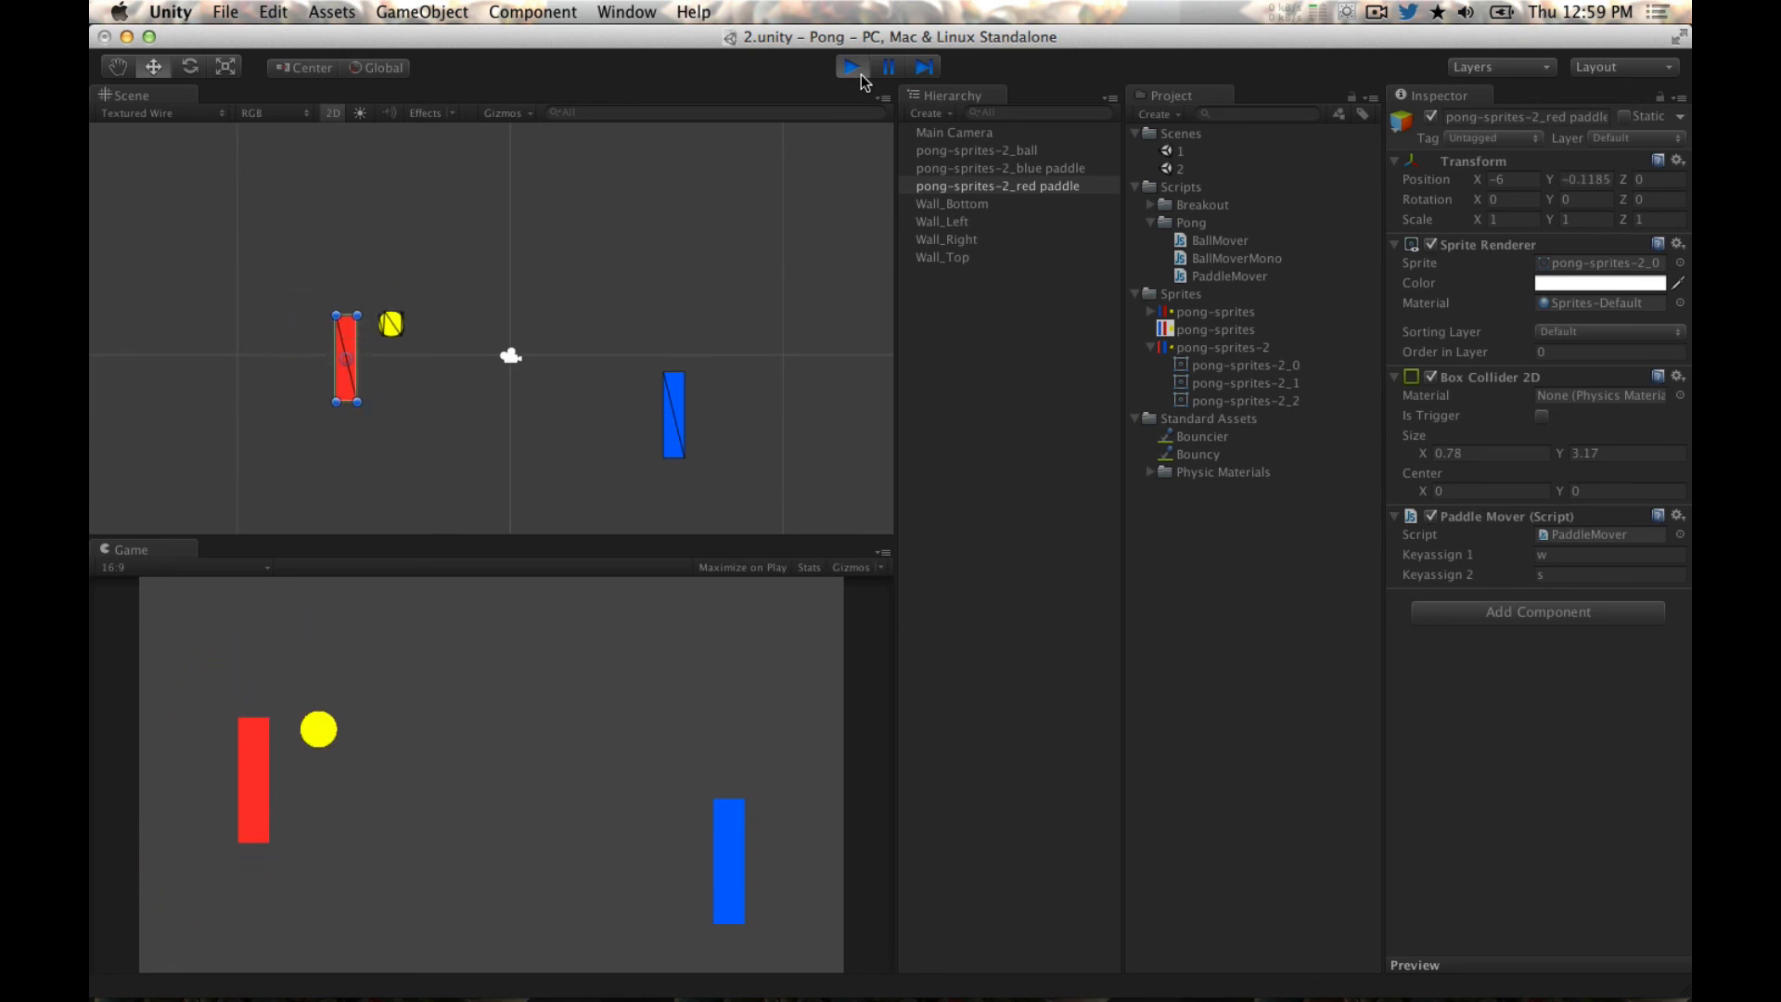
key("s")
key("Down")
key("w")
key("Up")
key("s")
key("Down")
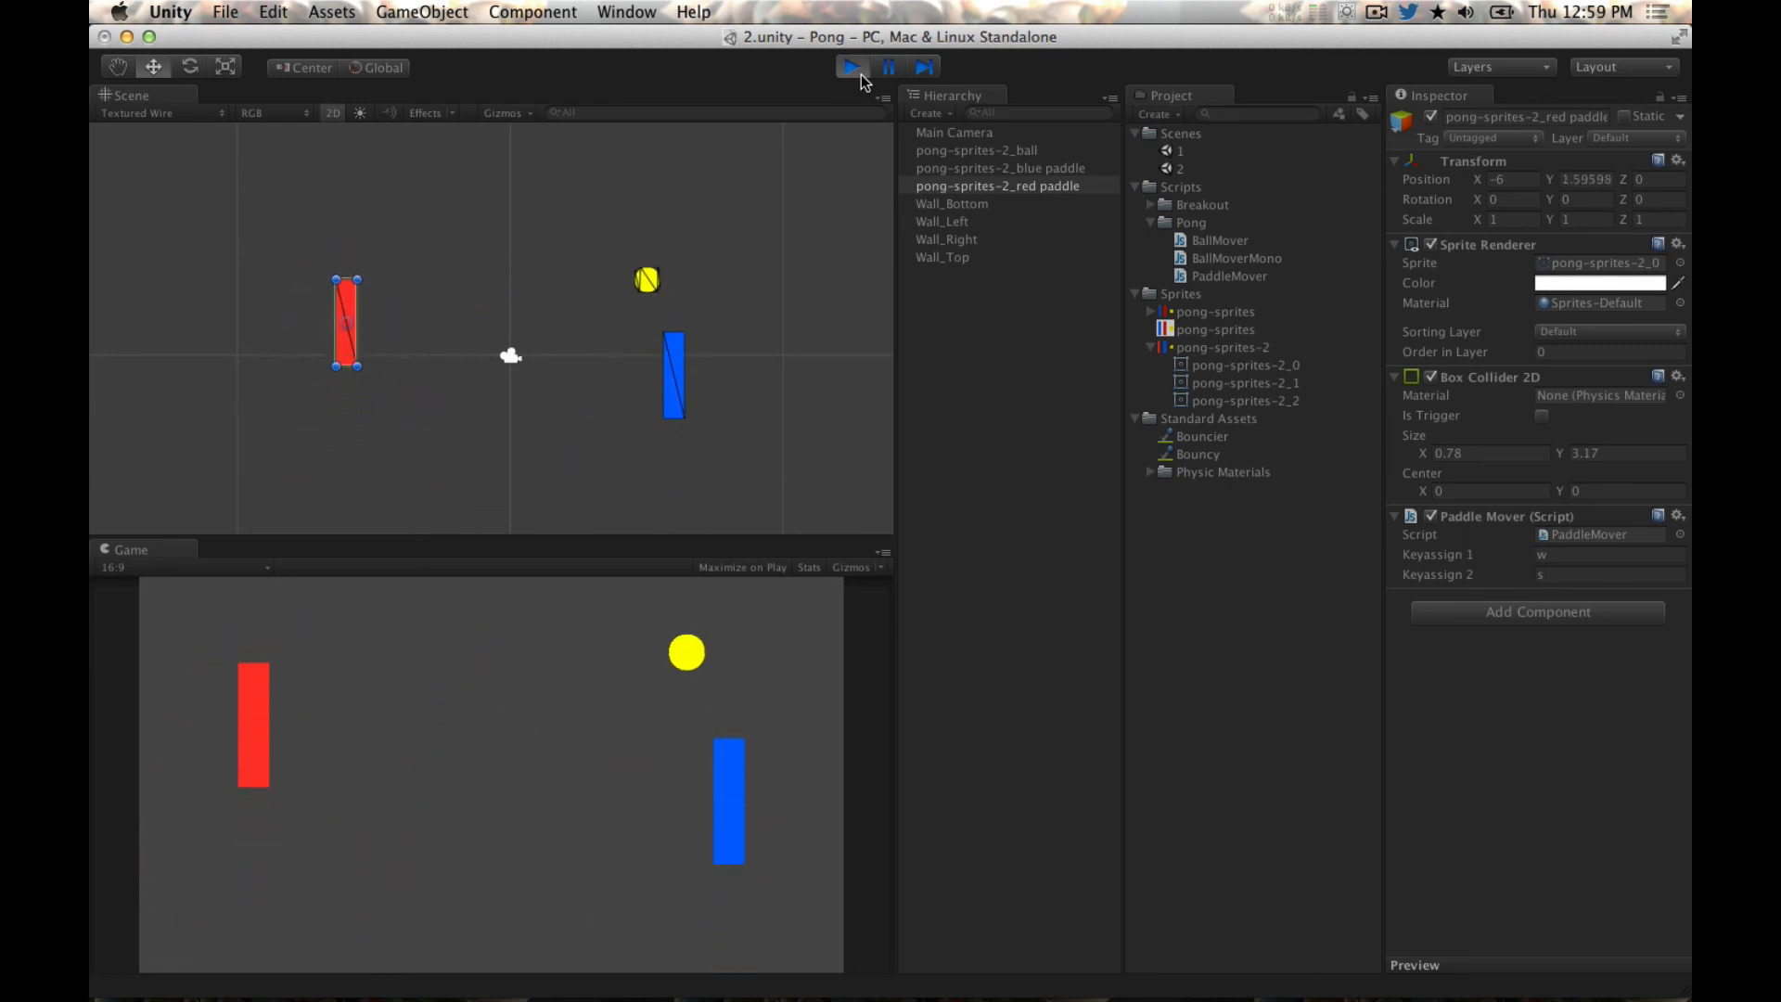
key("Up")
key("s")
key("Down")
key("w")
key("Up")
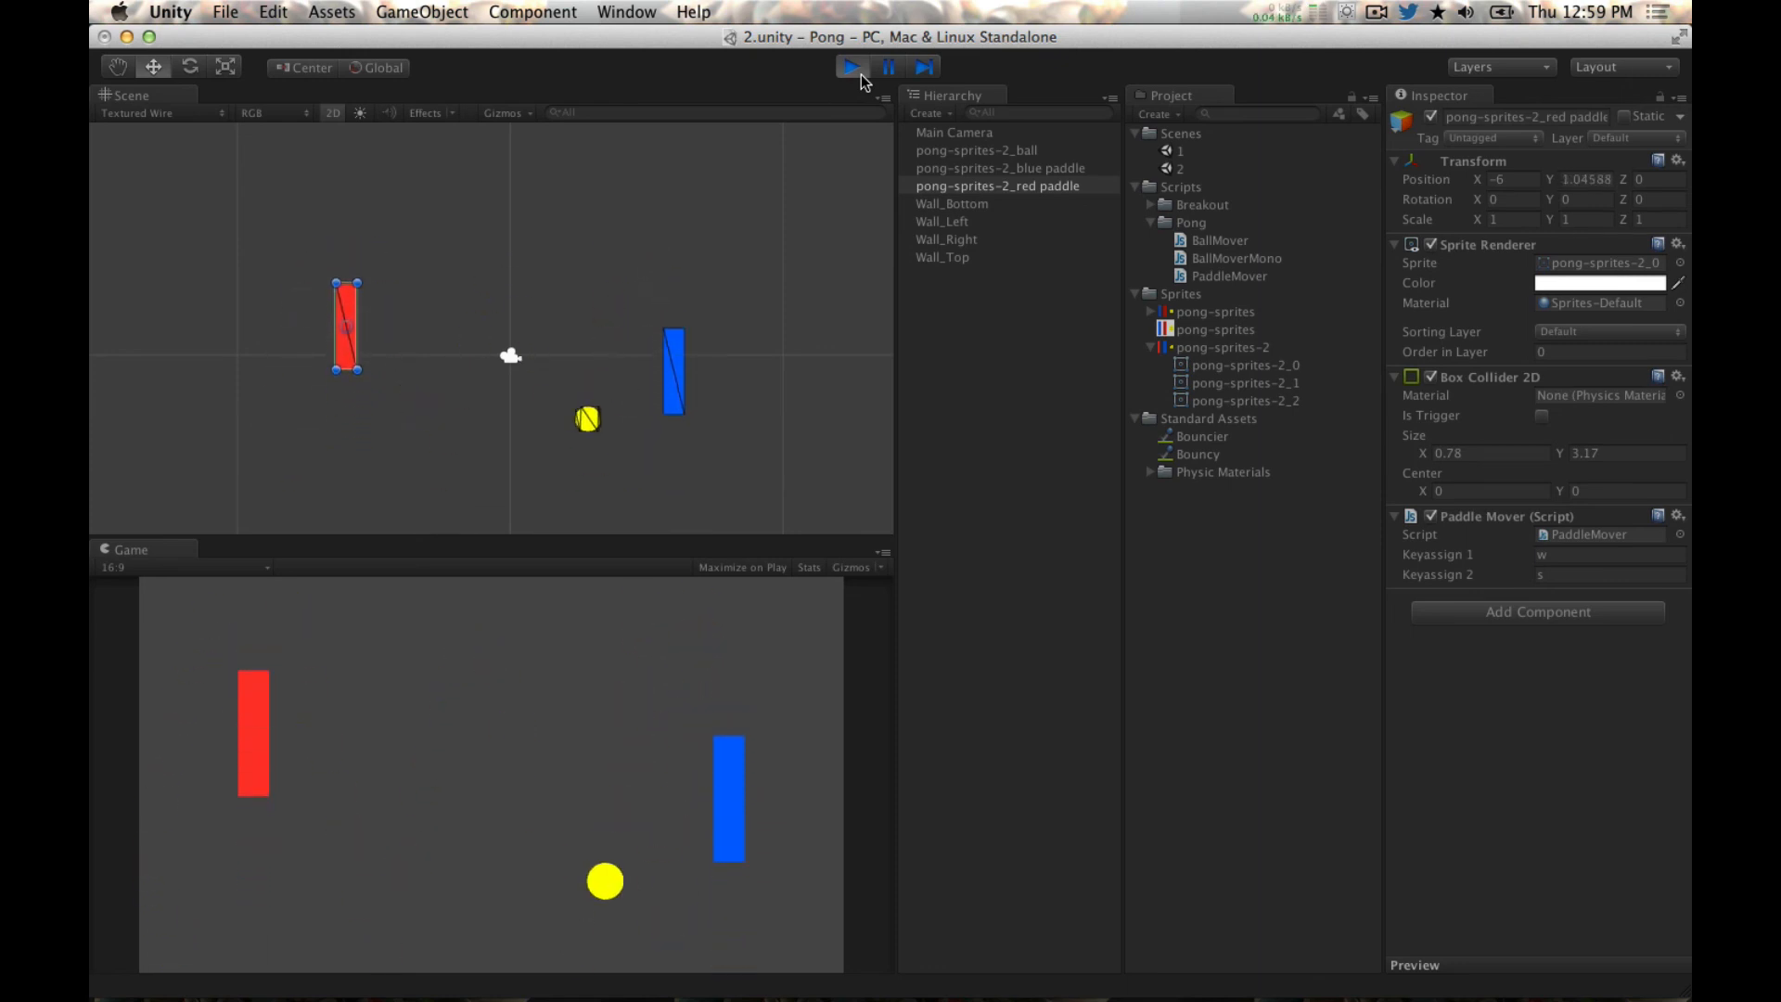
key("s")
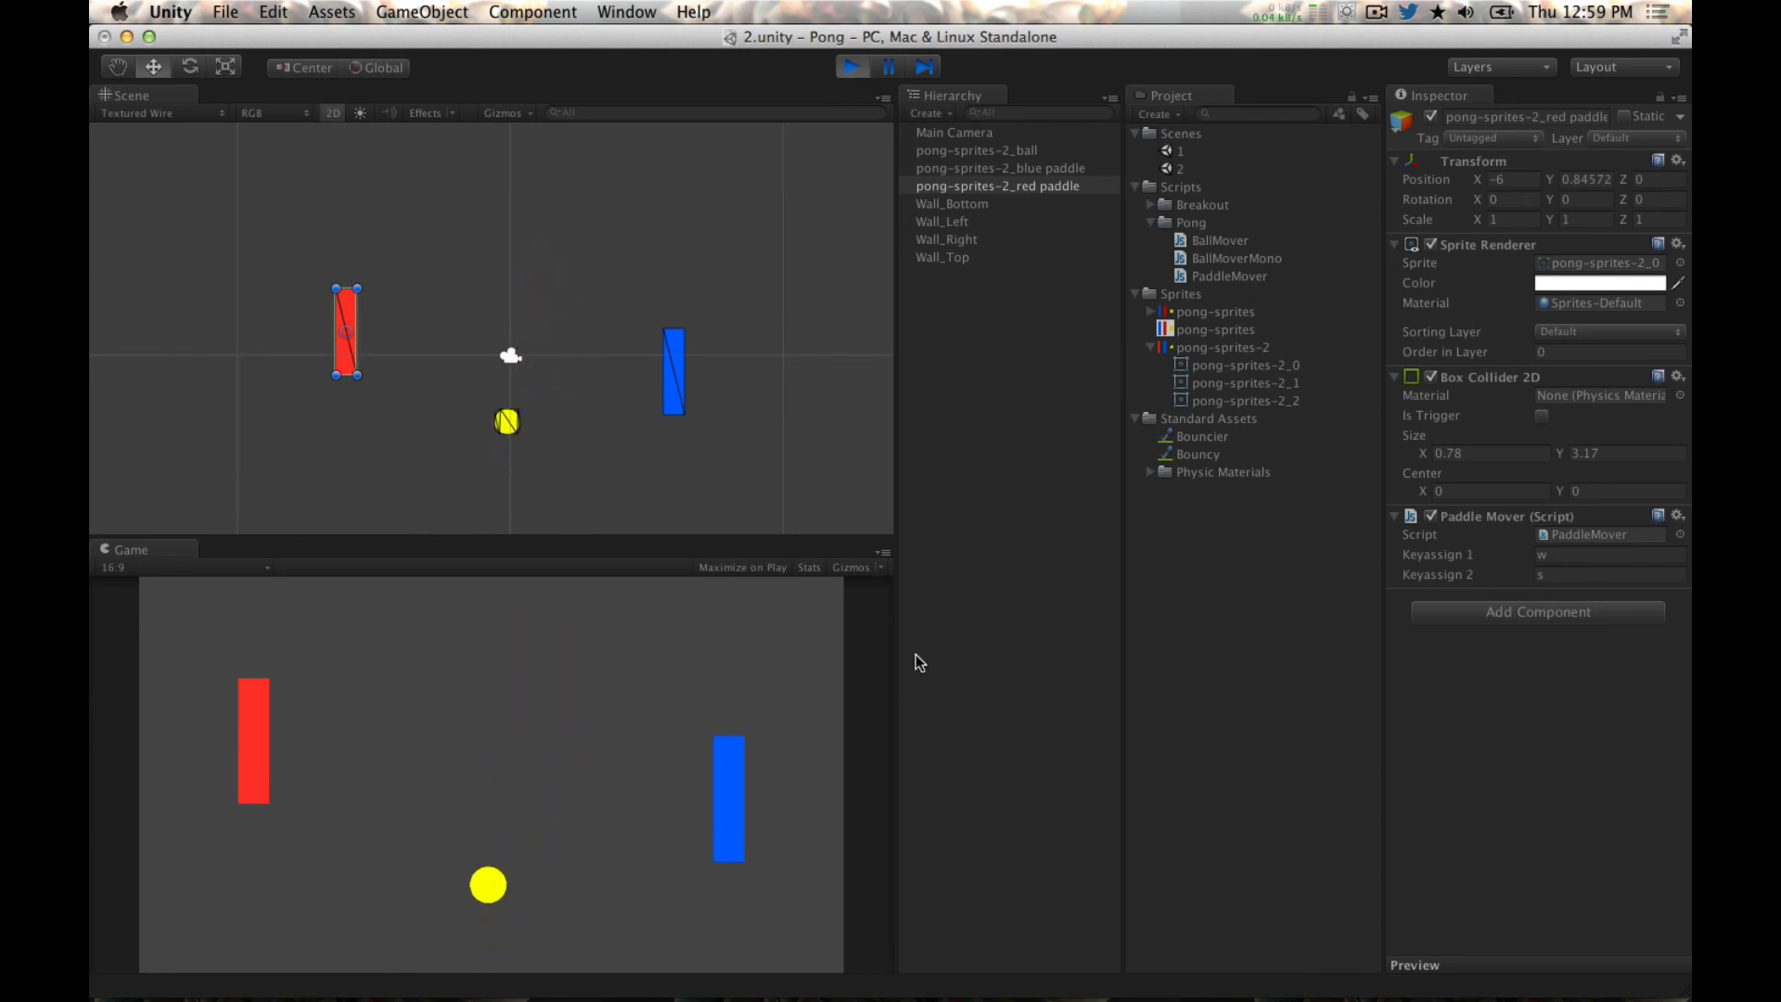
left_click(853, 65)
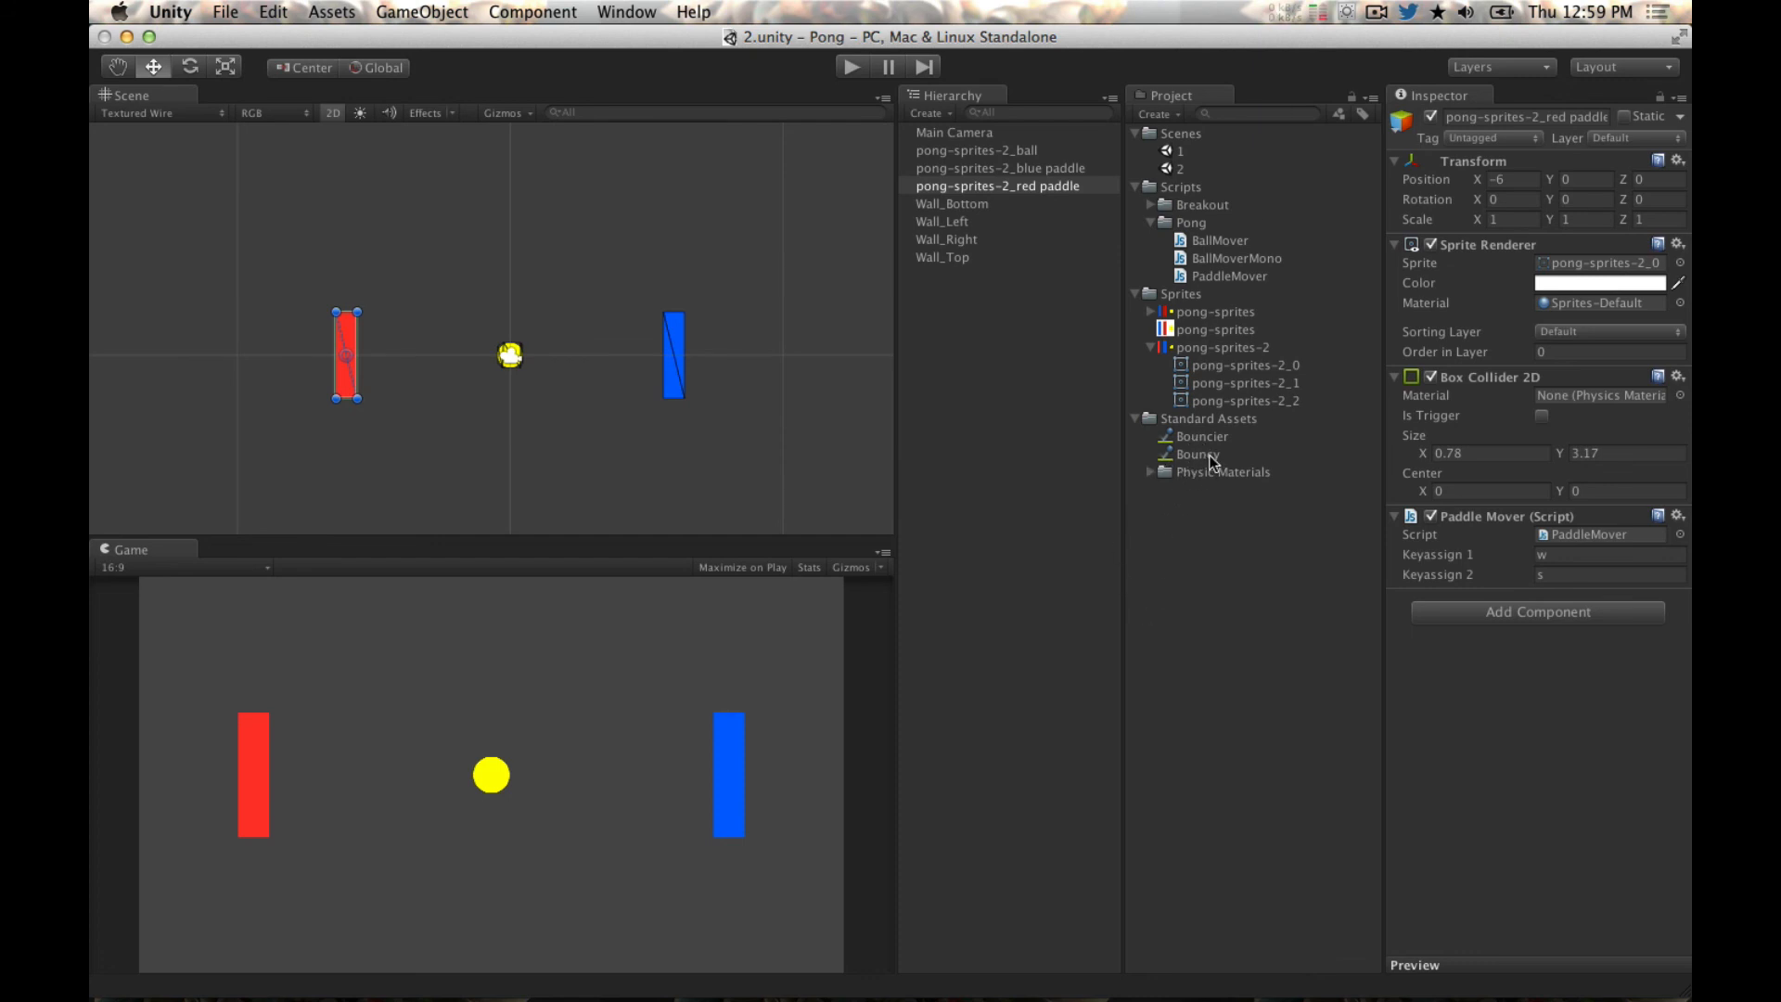
Step: Switch to MonoDevelop, look over the BallMoverMono.js script, and return to PaddleMover.js
key("super+Tab")
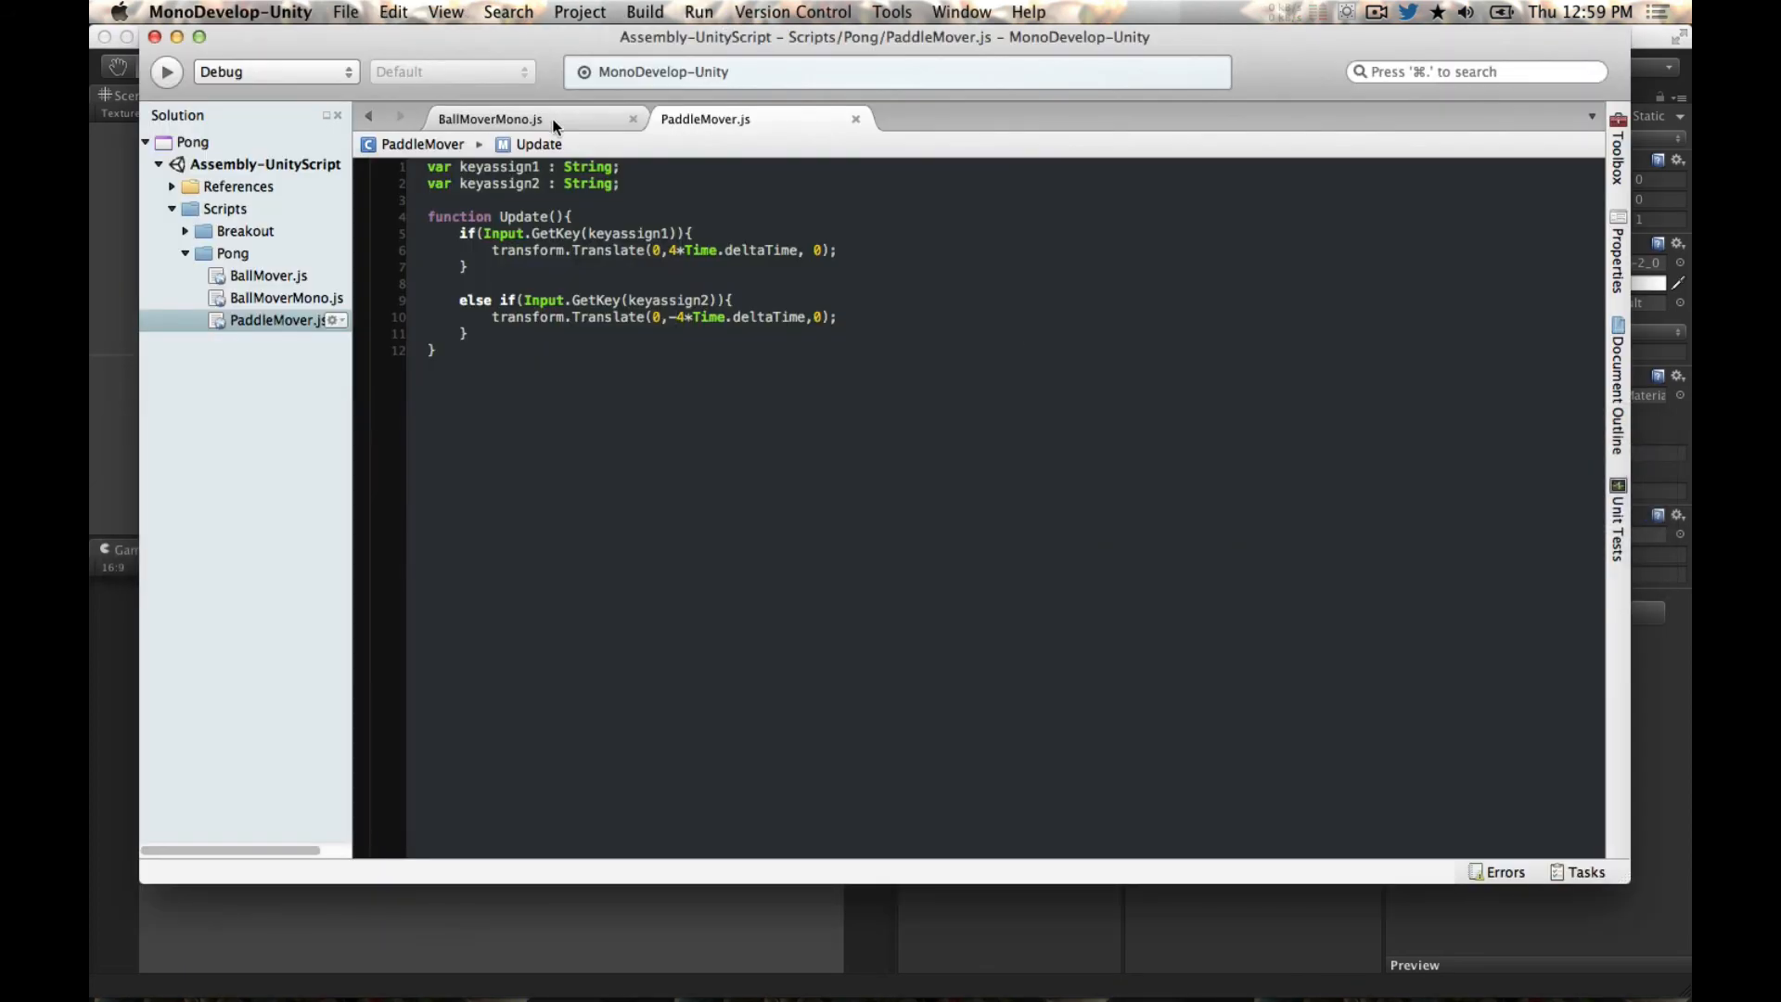
left_click(556, 118)
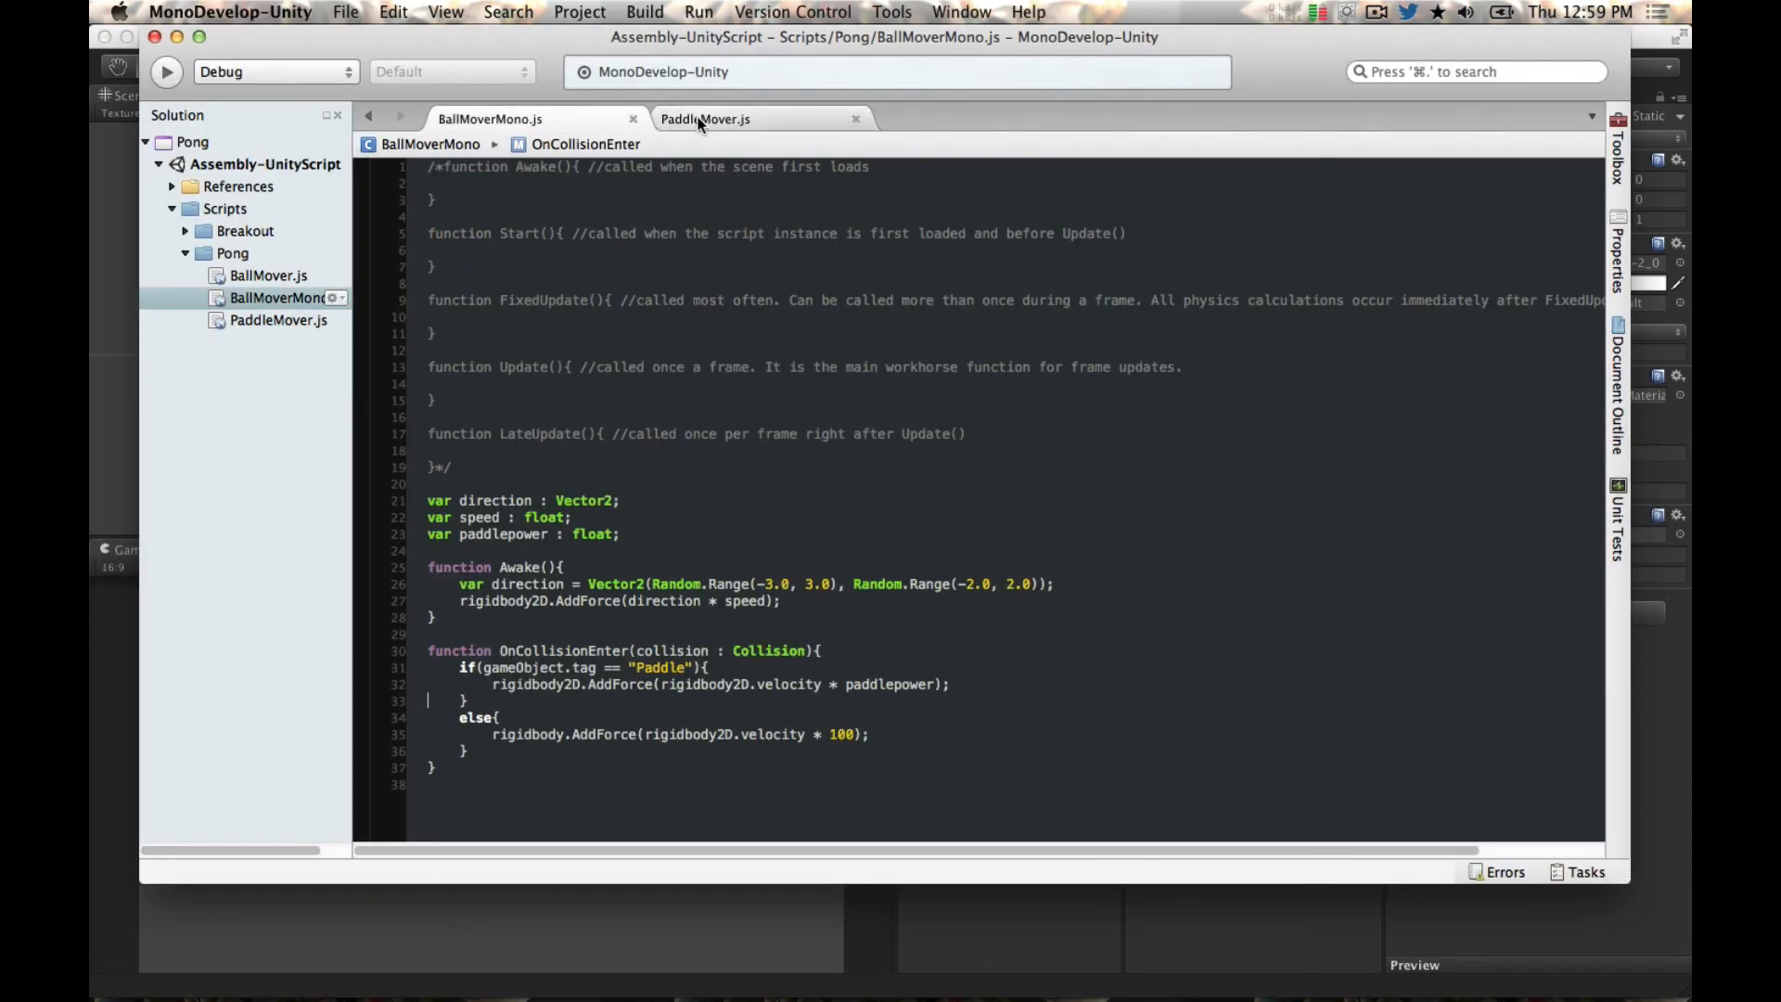
left_click(700, 120)
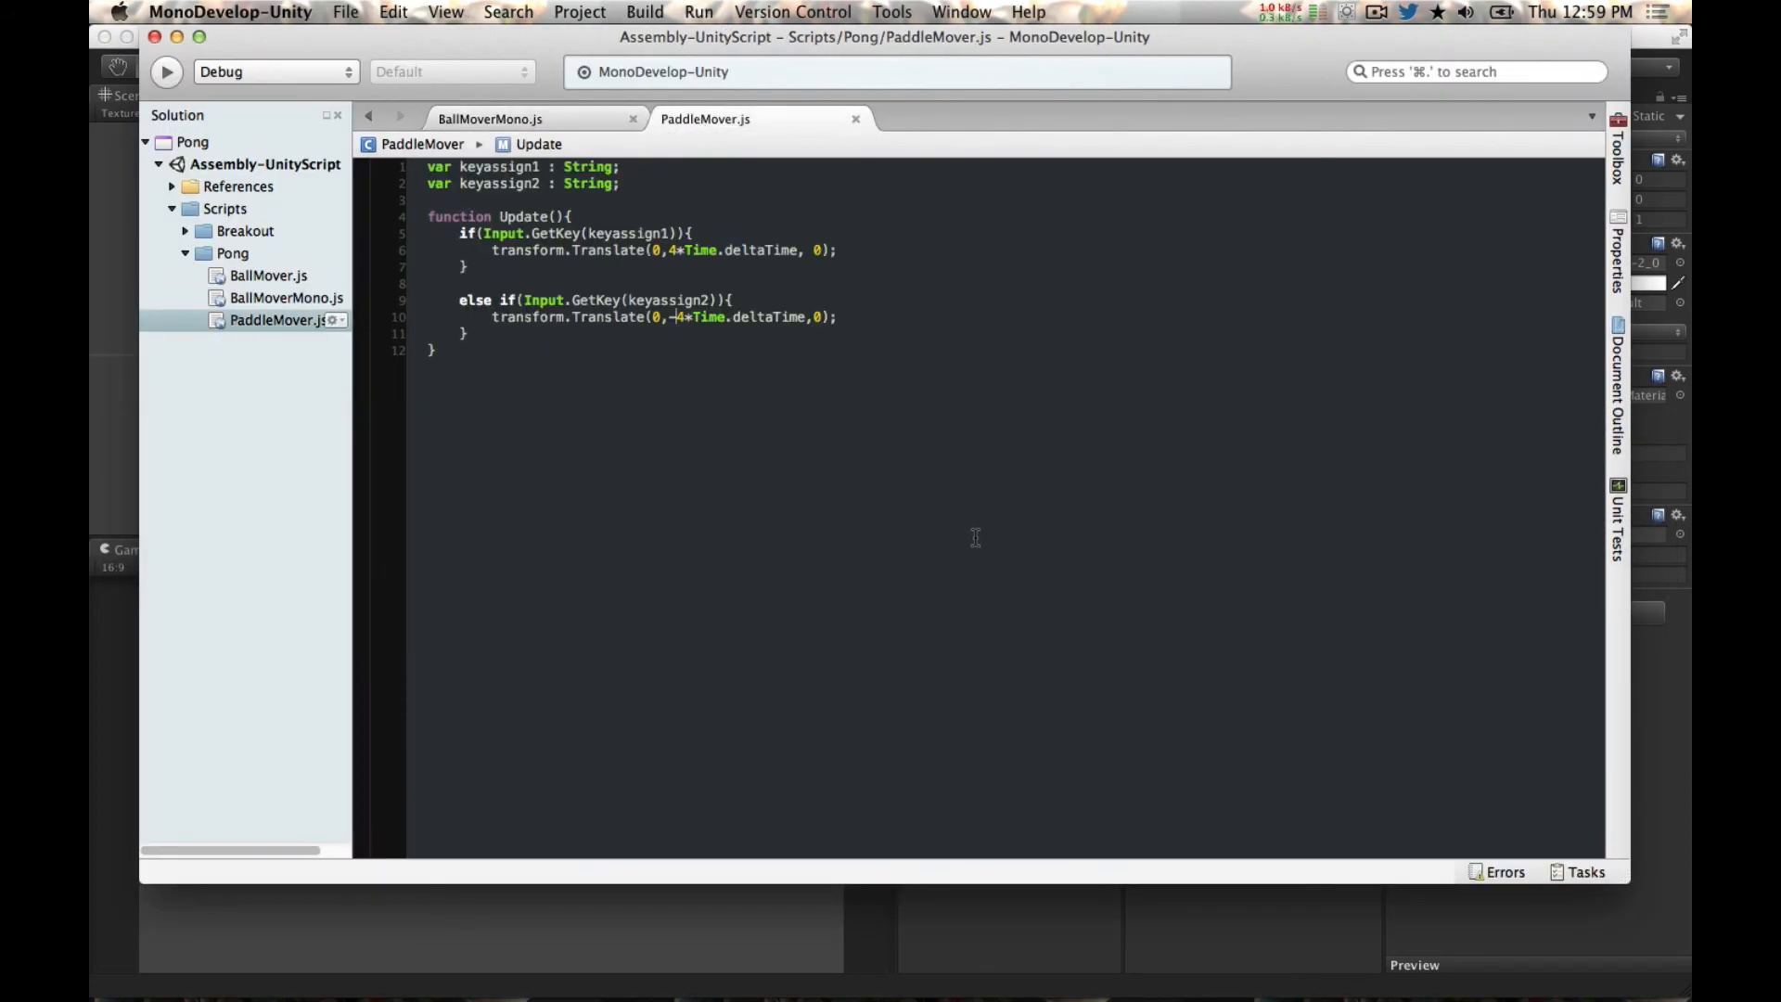